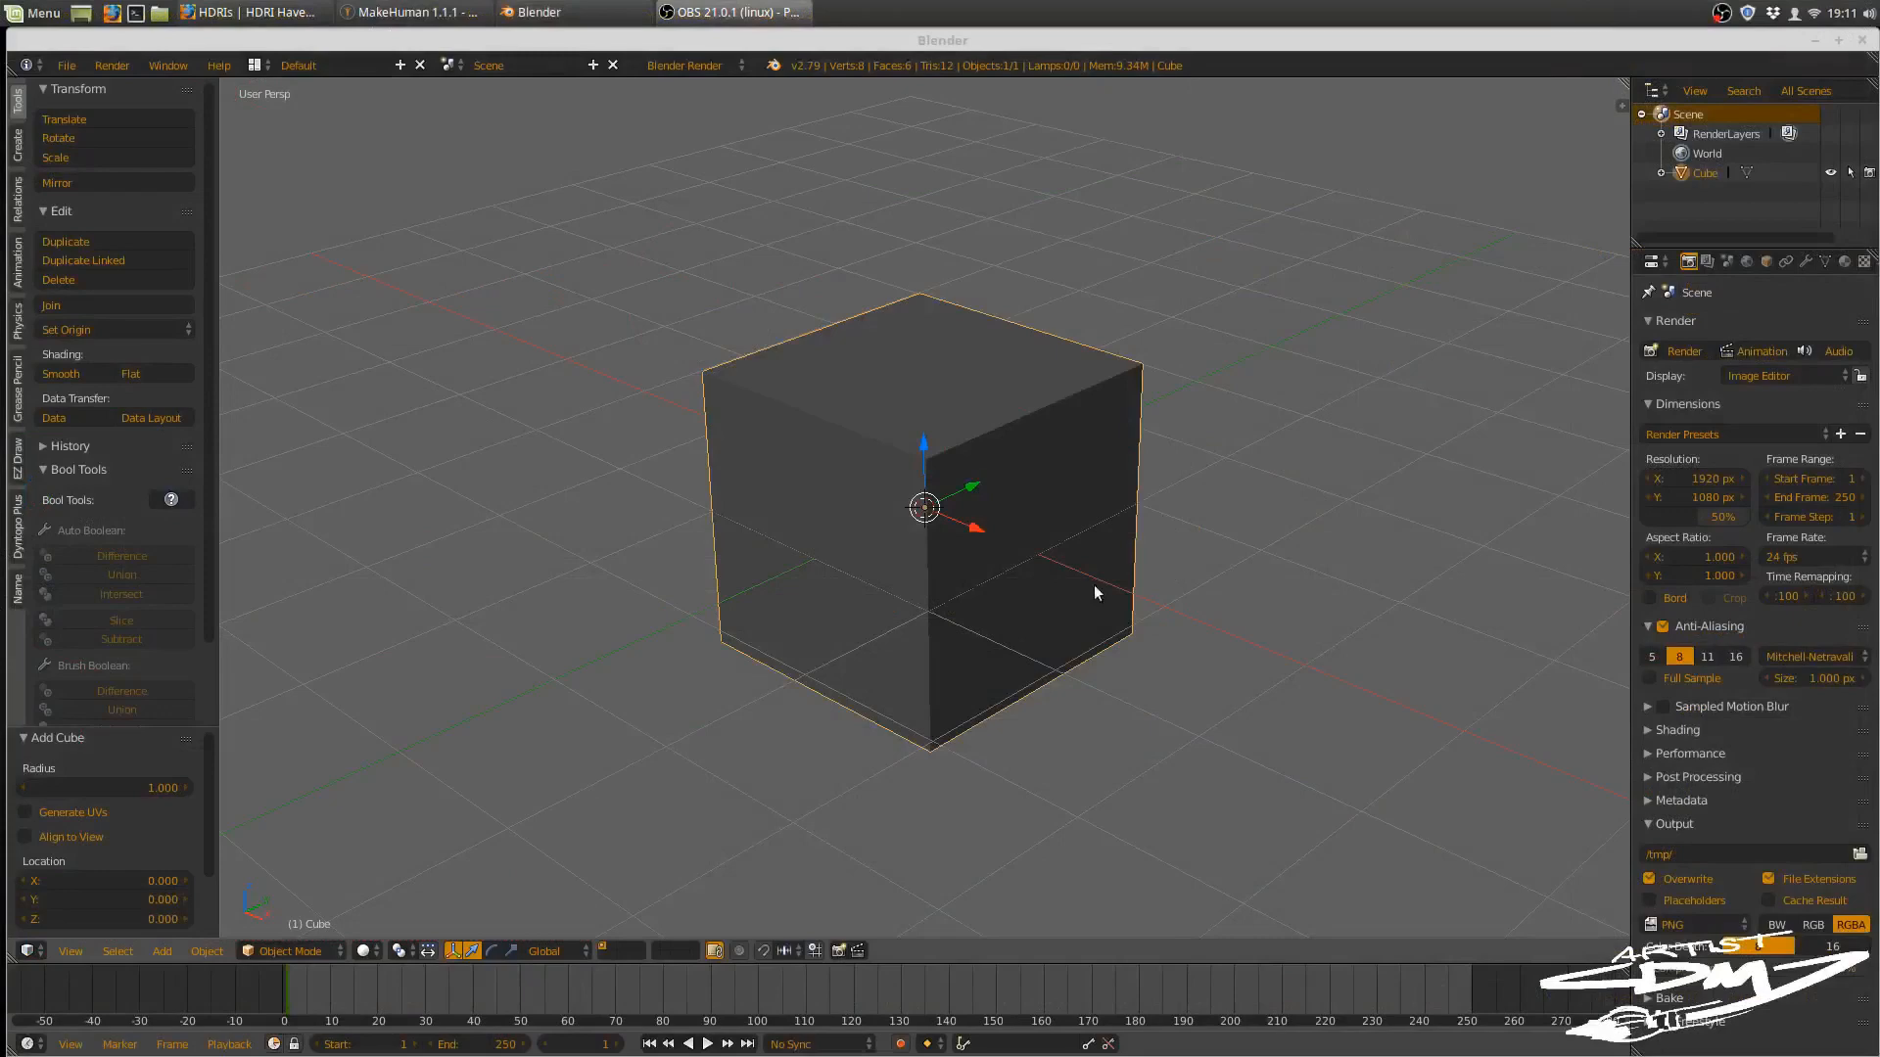
- Set the render engine to Cycles Render
middle_click_drag(1093, 584, 1053, 616)
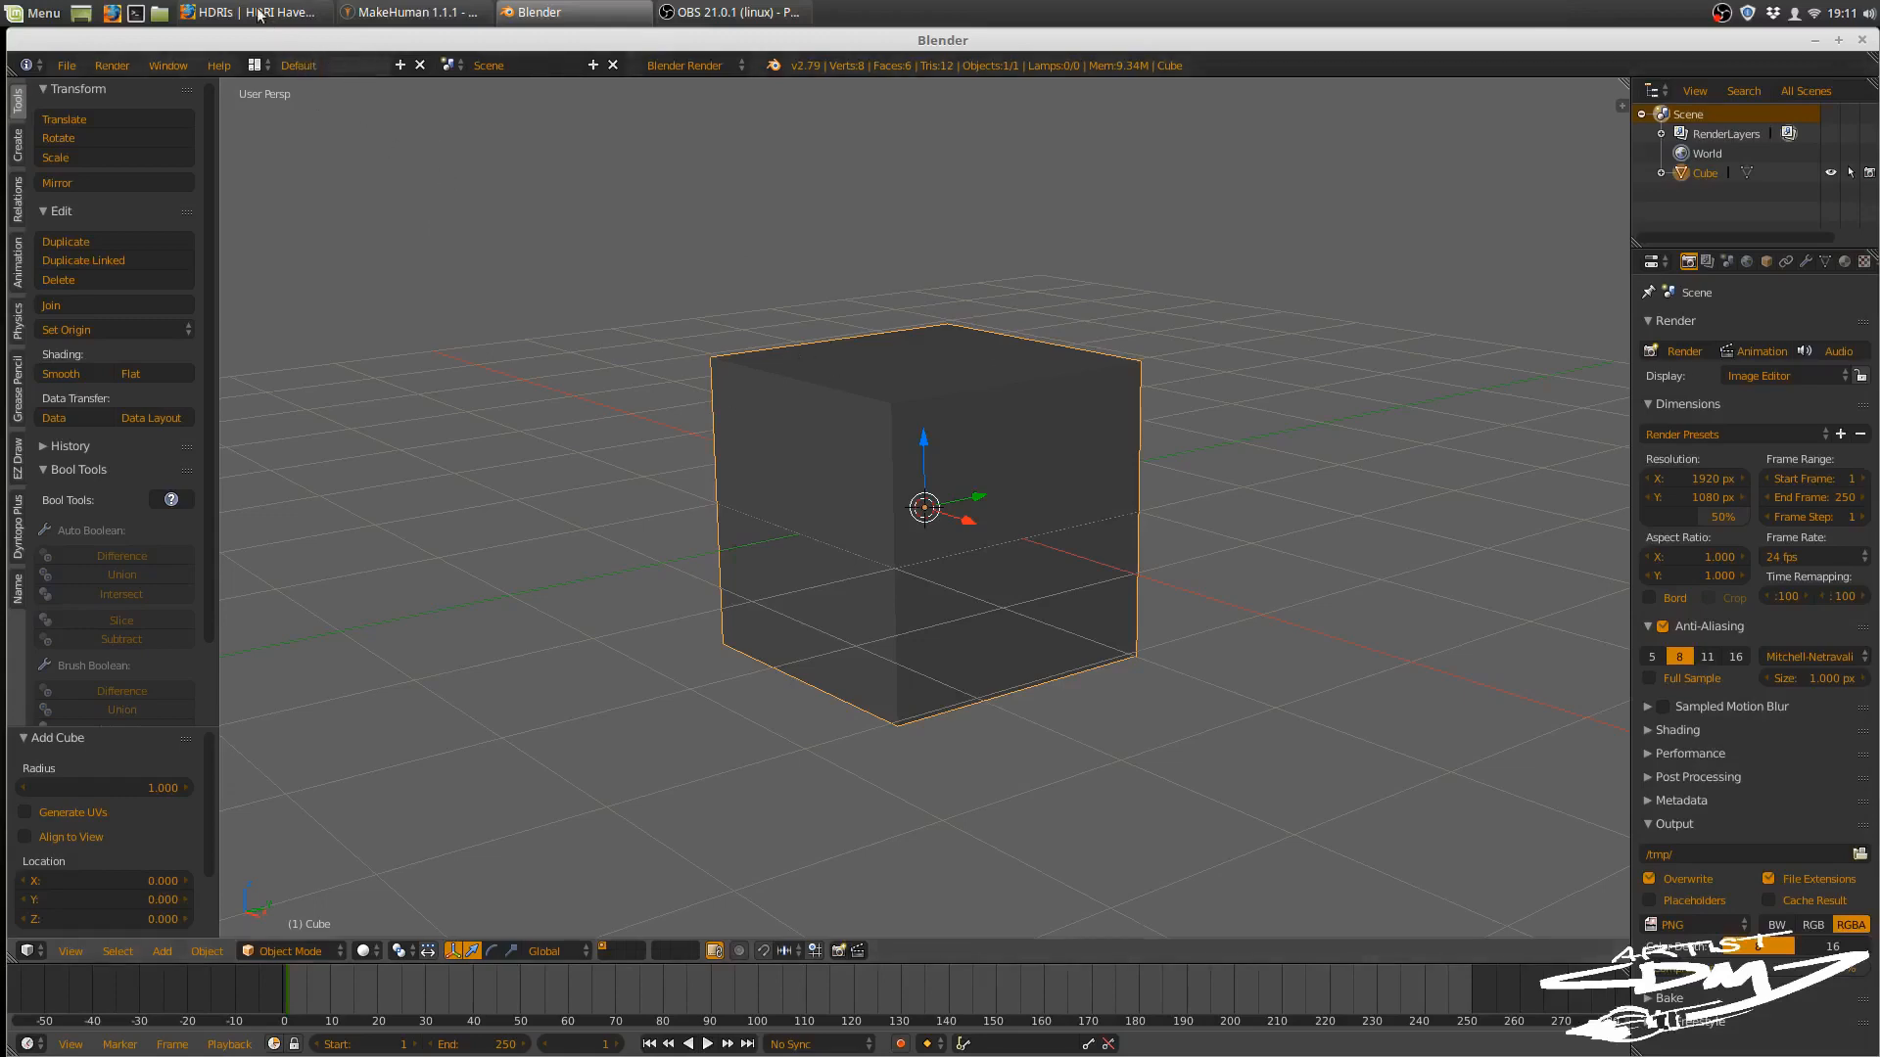
left_click(679, 68)
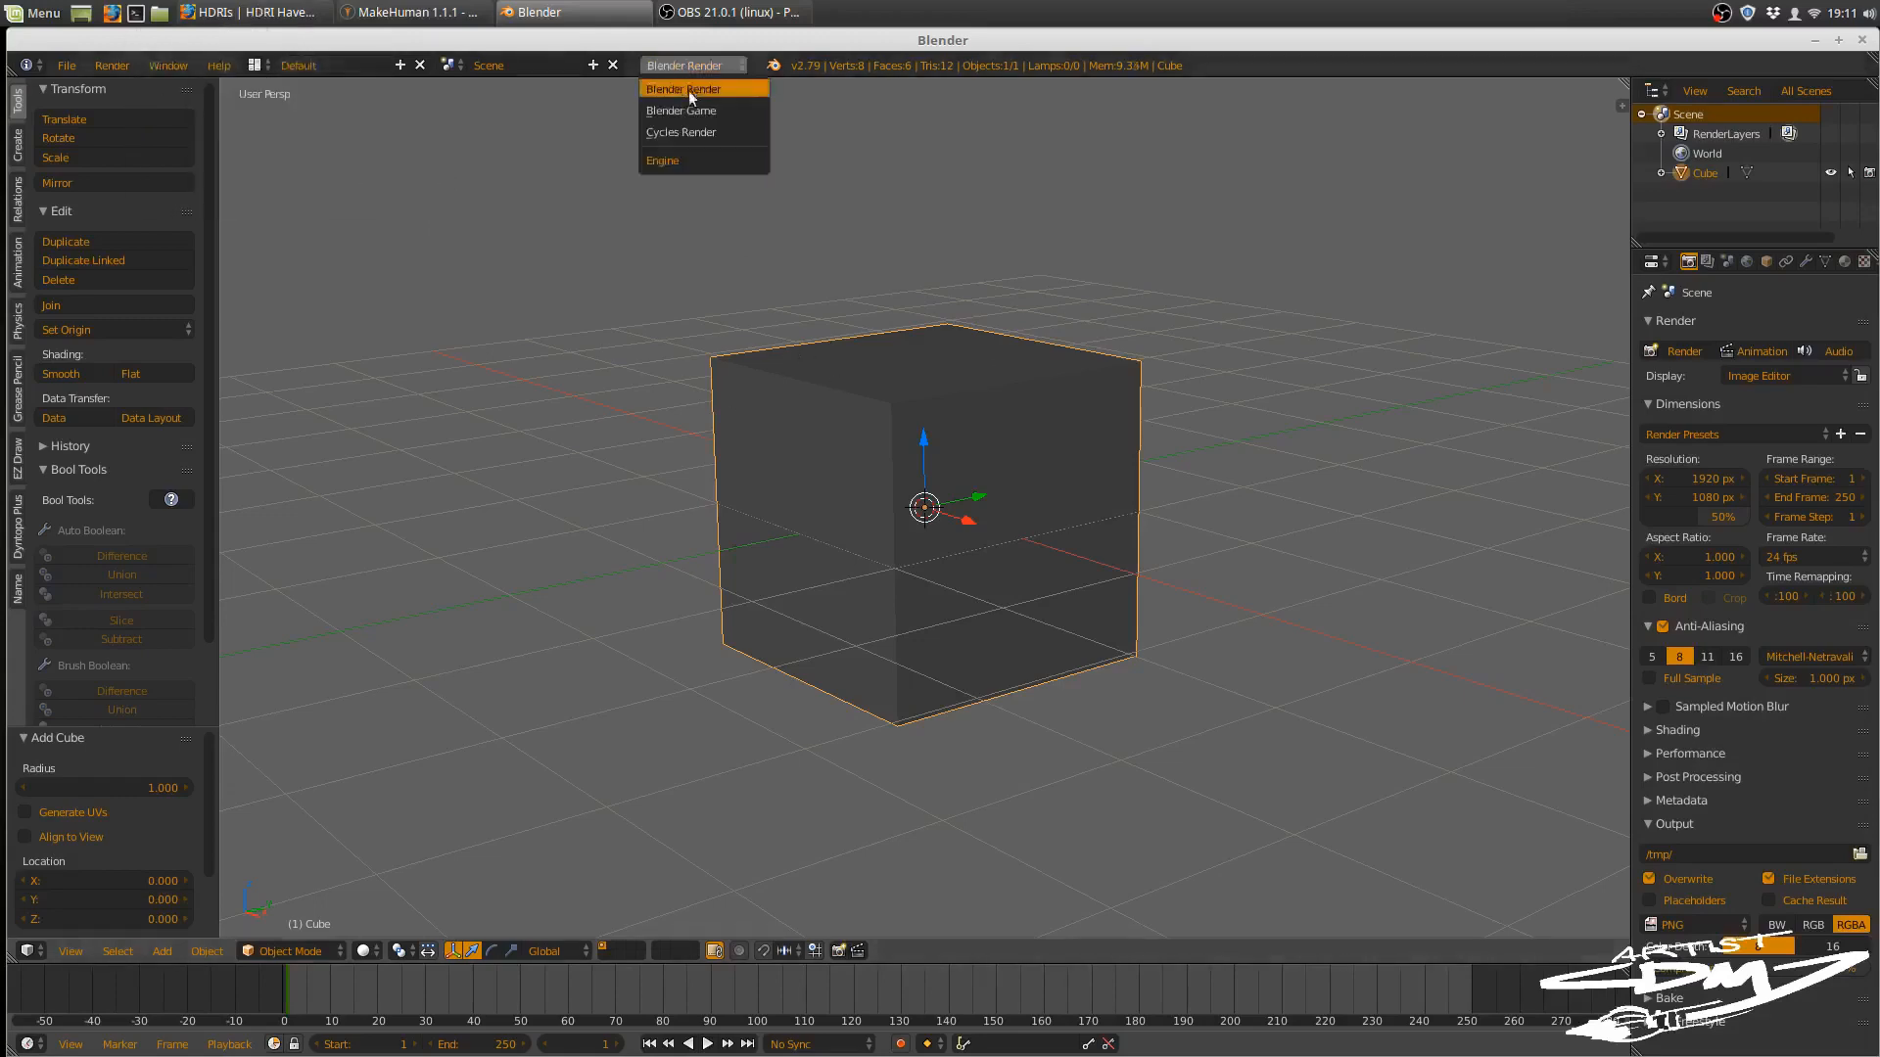
left_click(683, 133)
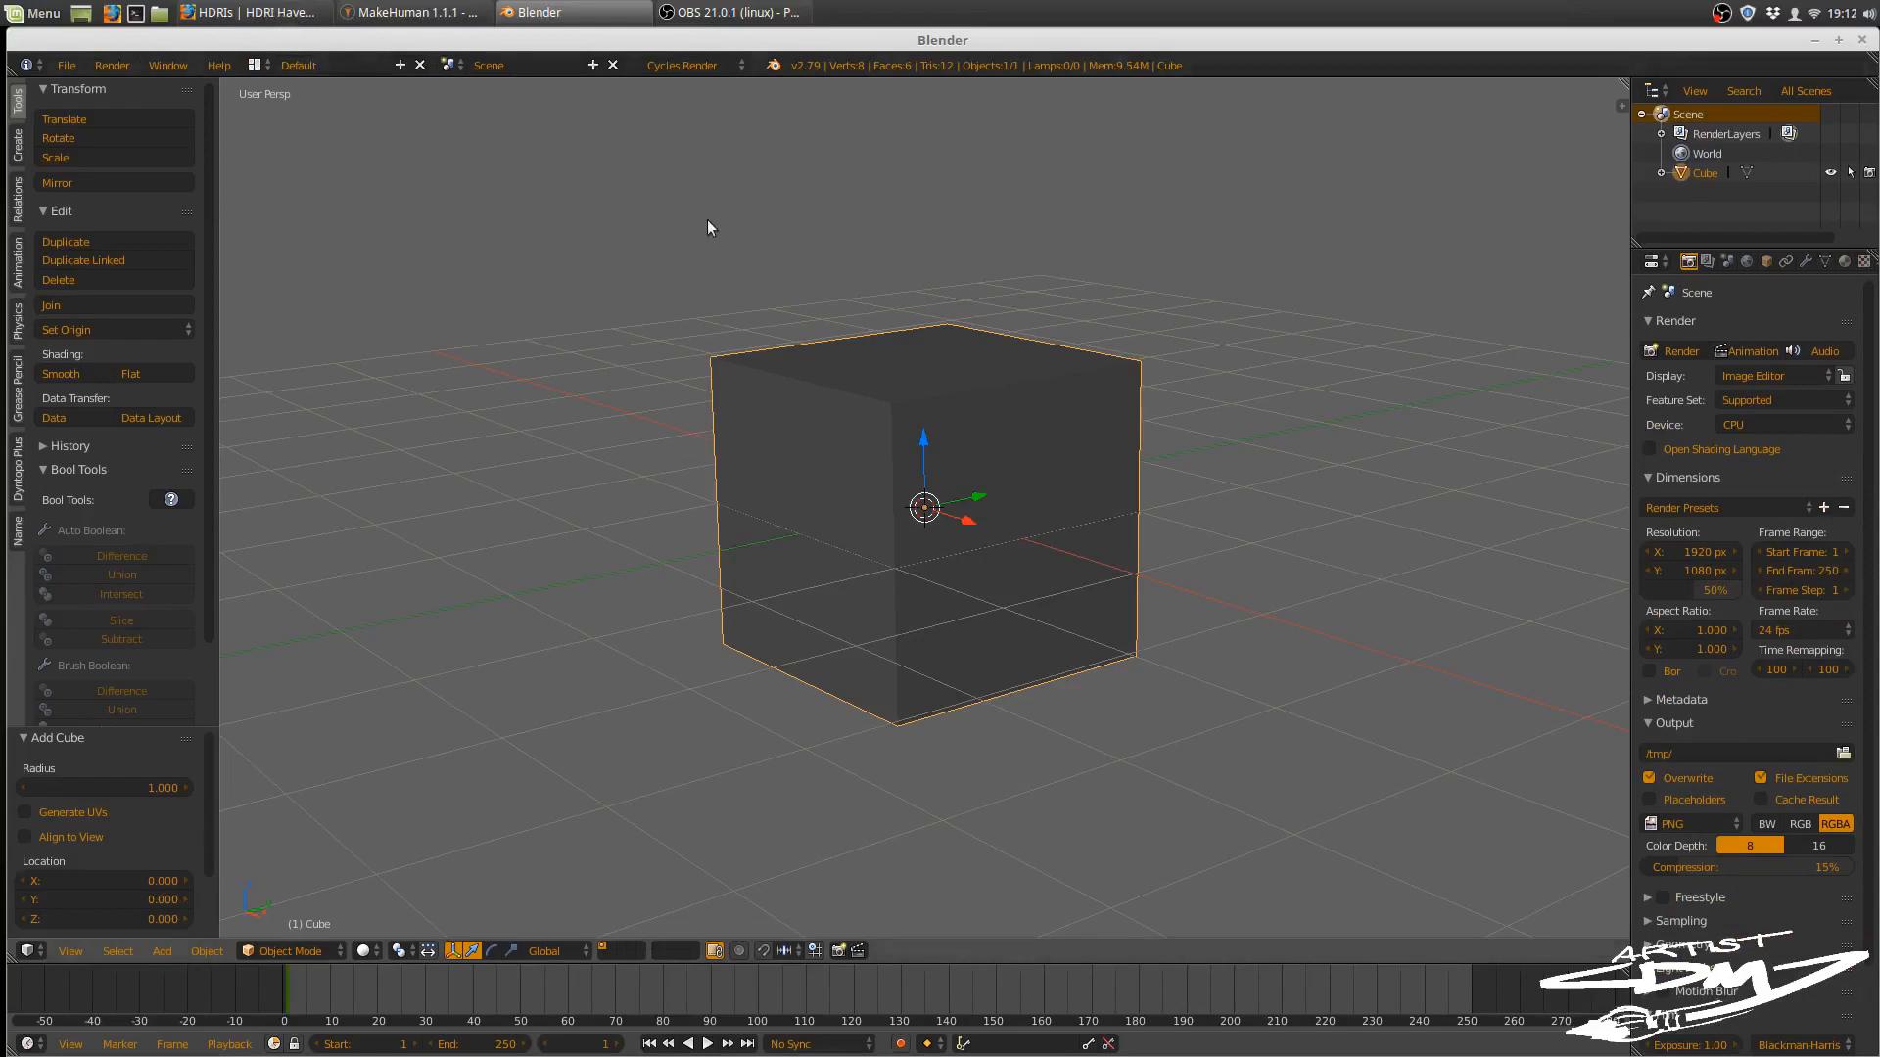
- Switch to Firefox, browse the Studio category on HDRI Haven, and close the browser with its tabs
left_click(262, 14)
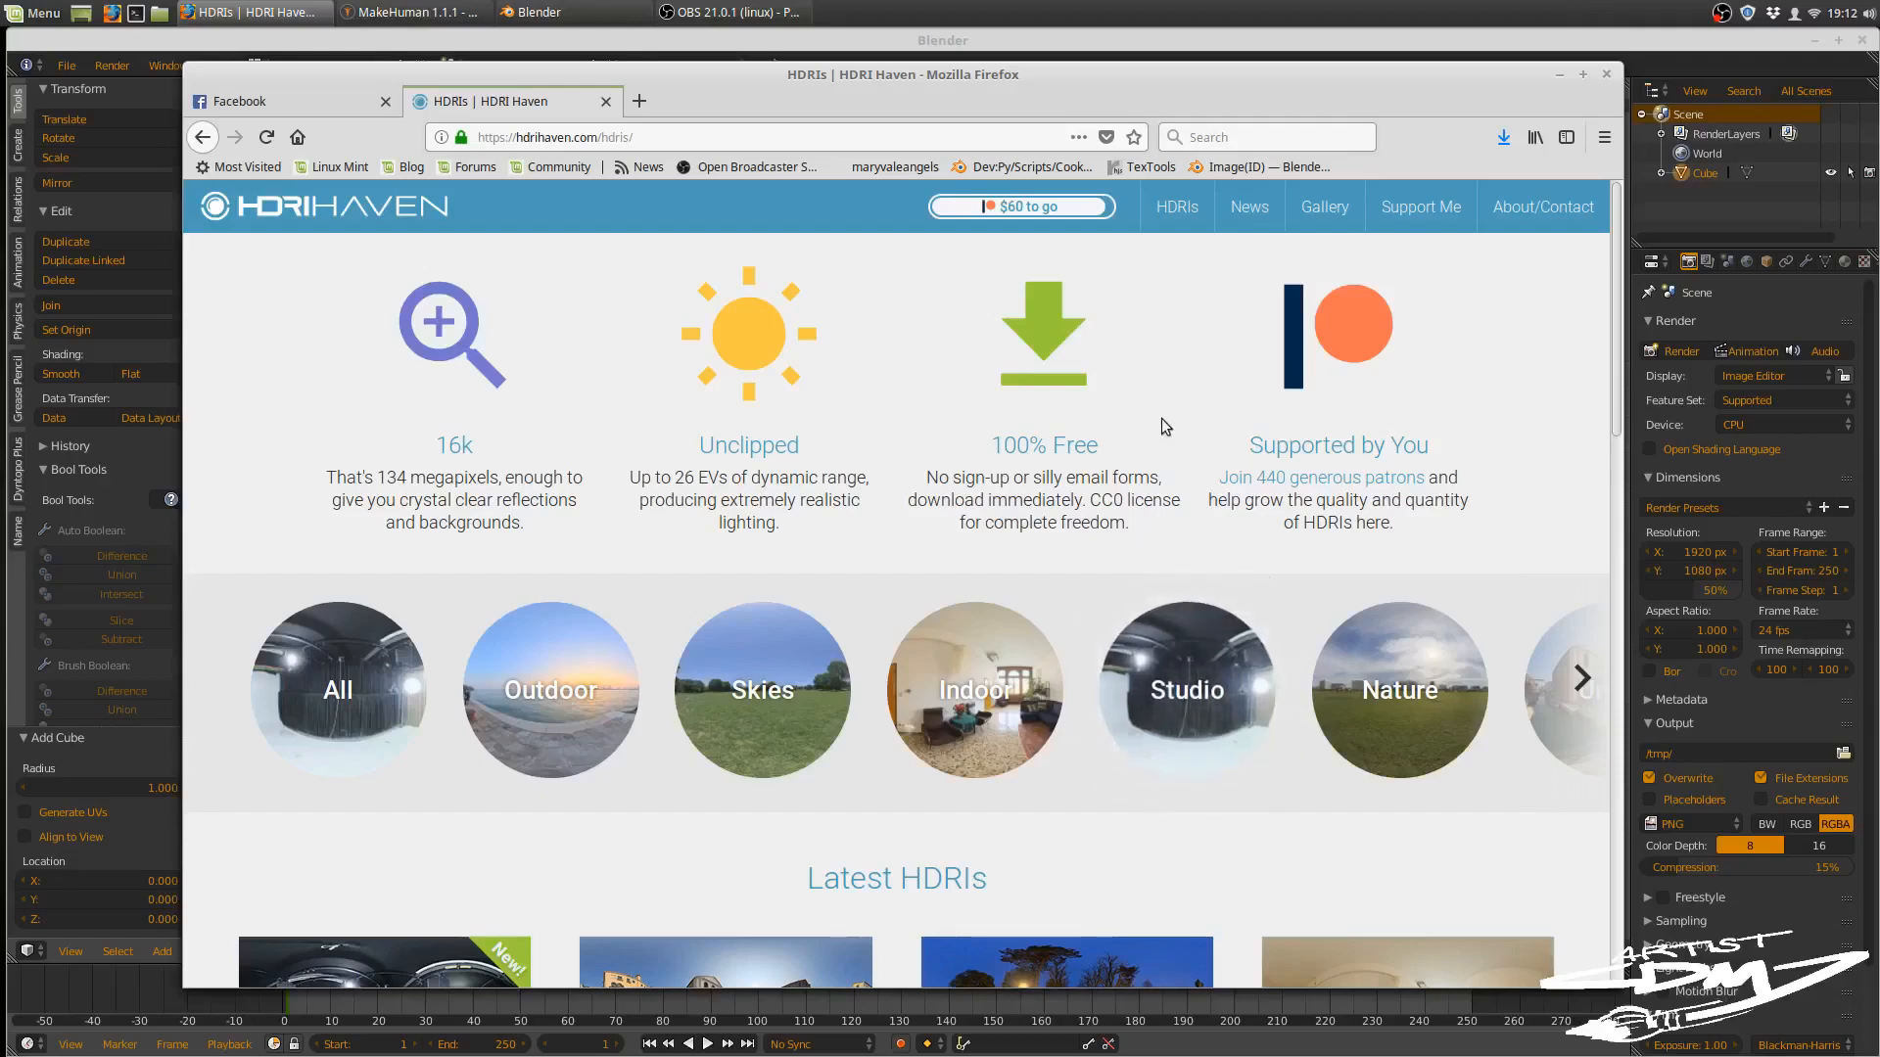
left_click(1210, 681)
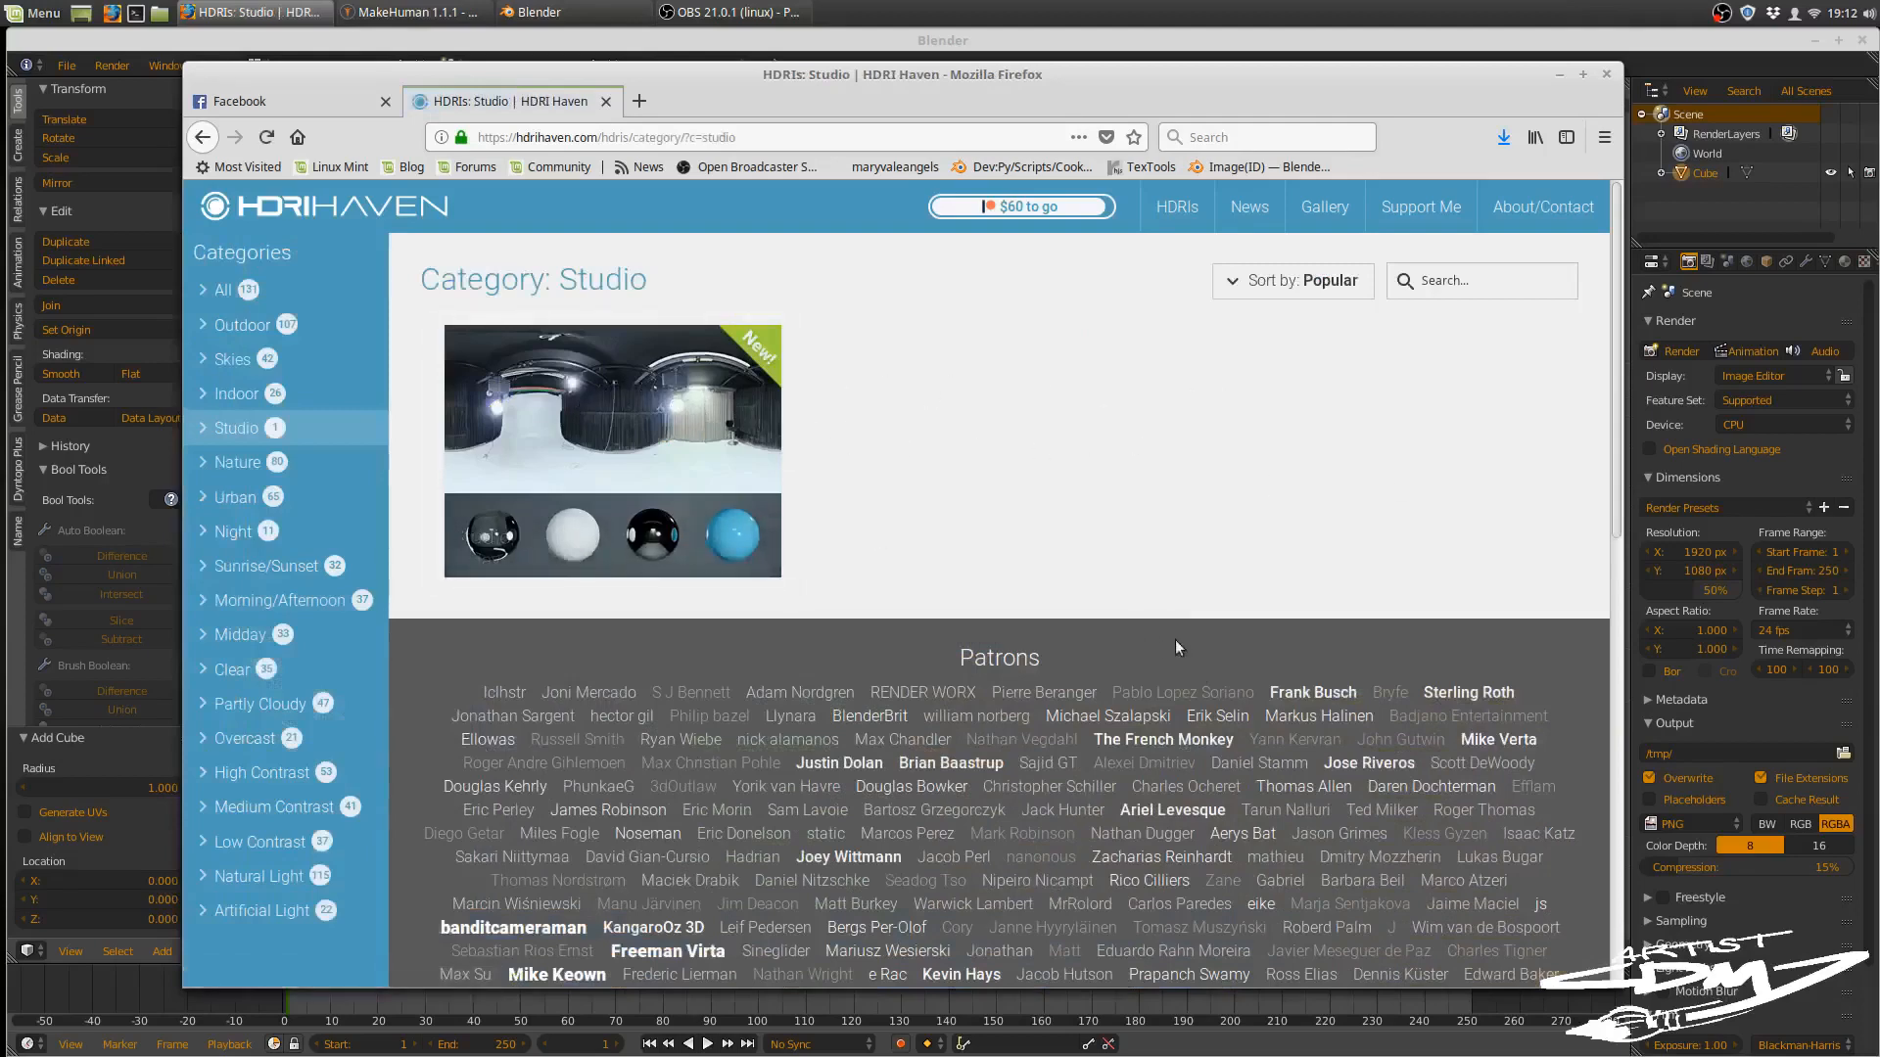
scroll(1181, 656, "down", 3)
scroll(1184, 675, "up", 3)
left_click(1607, 75)
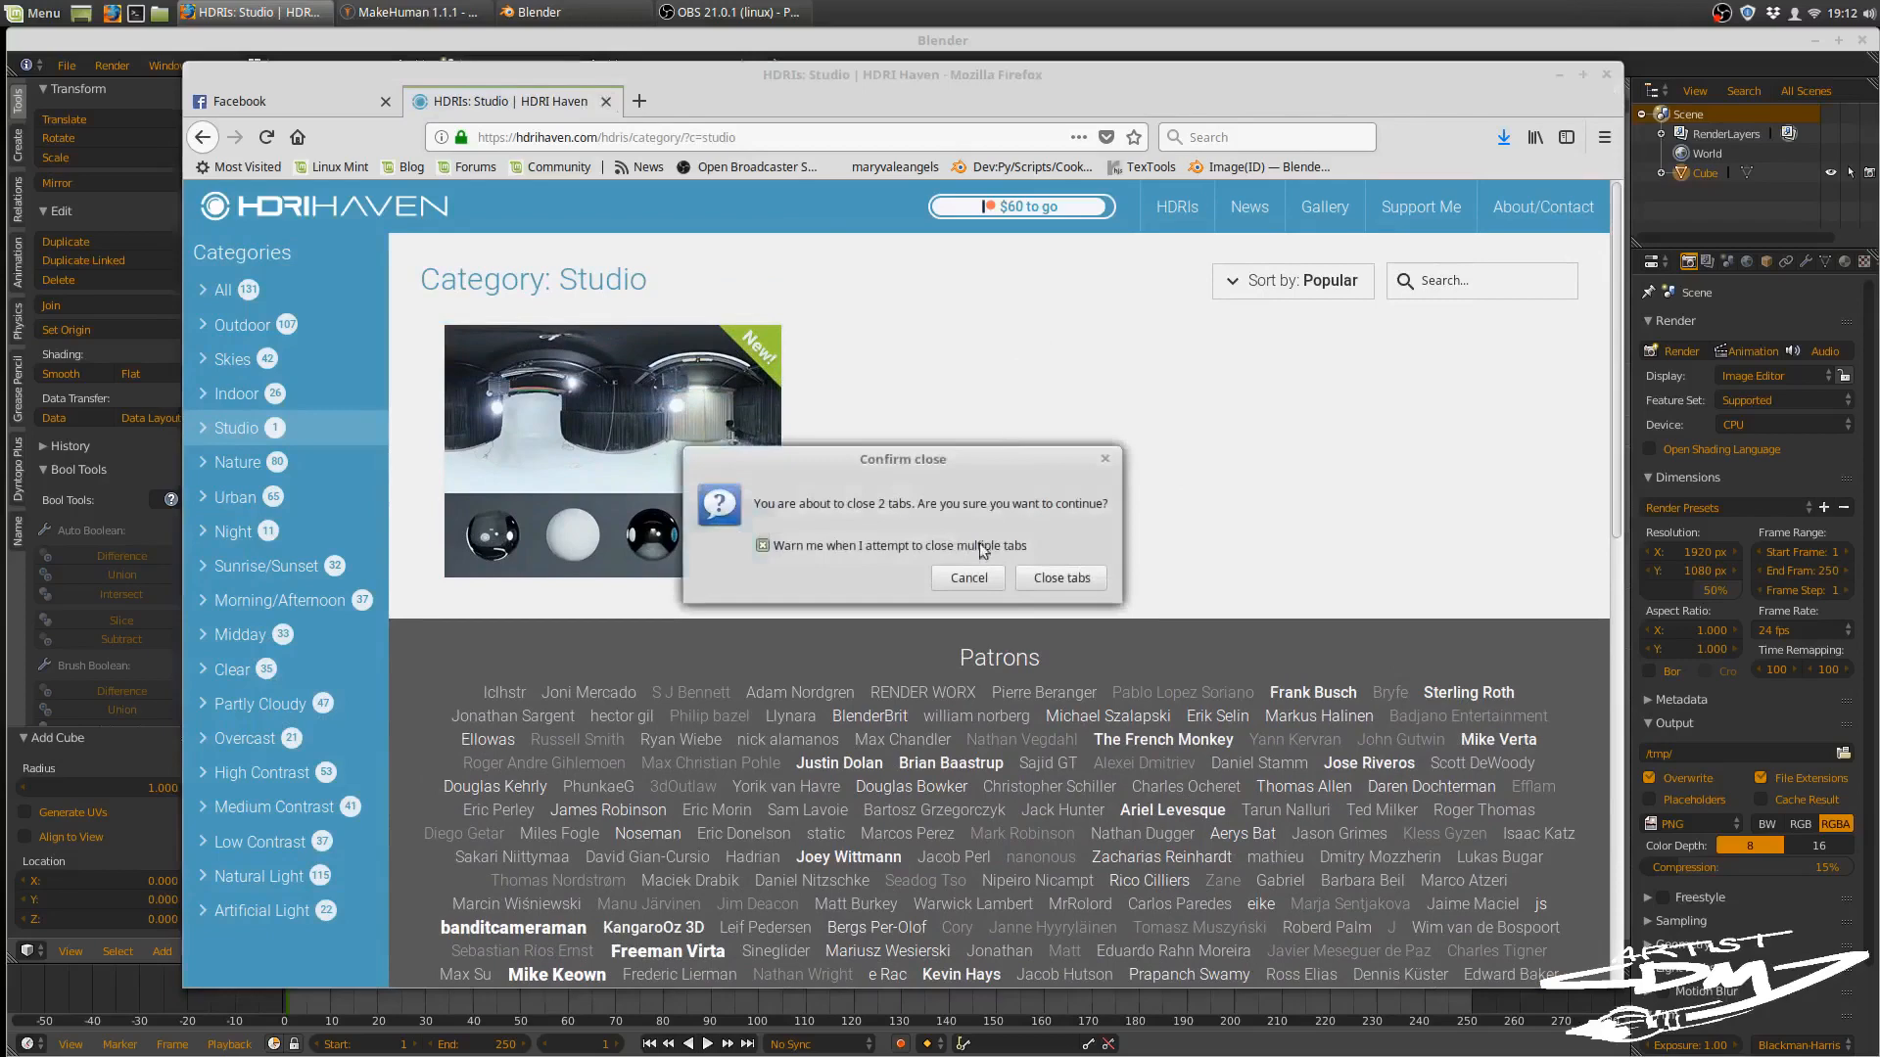
left_click(1041, 579)
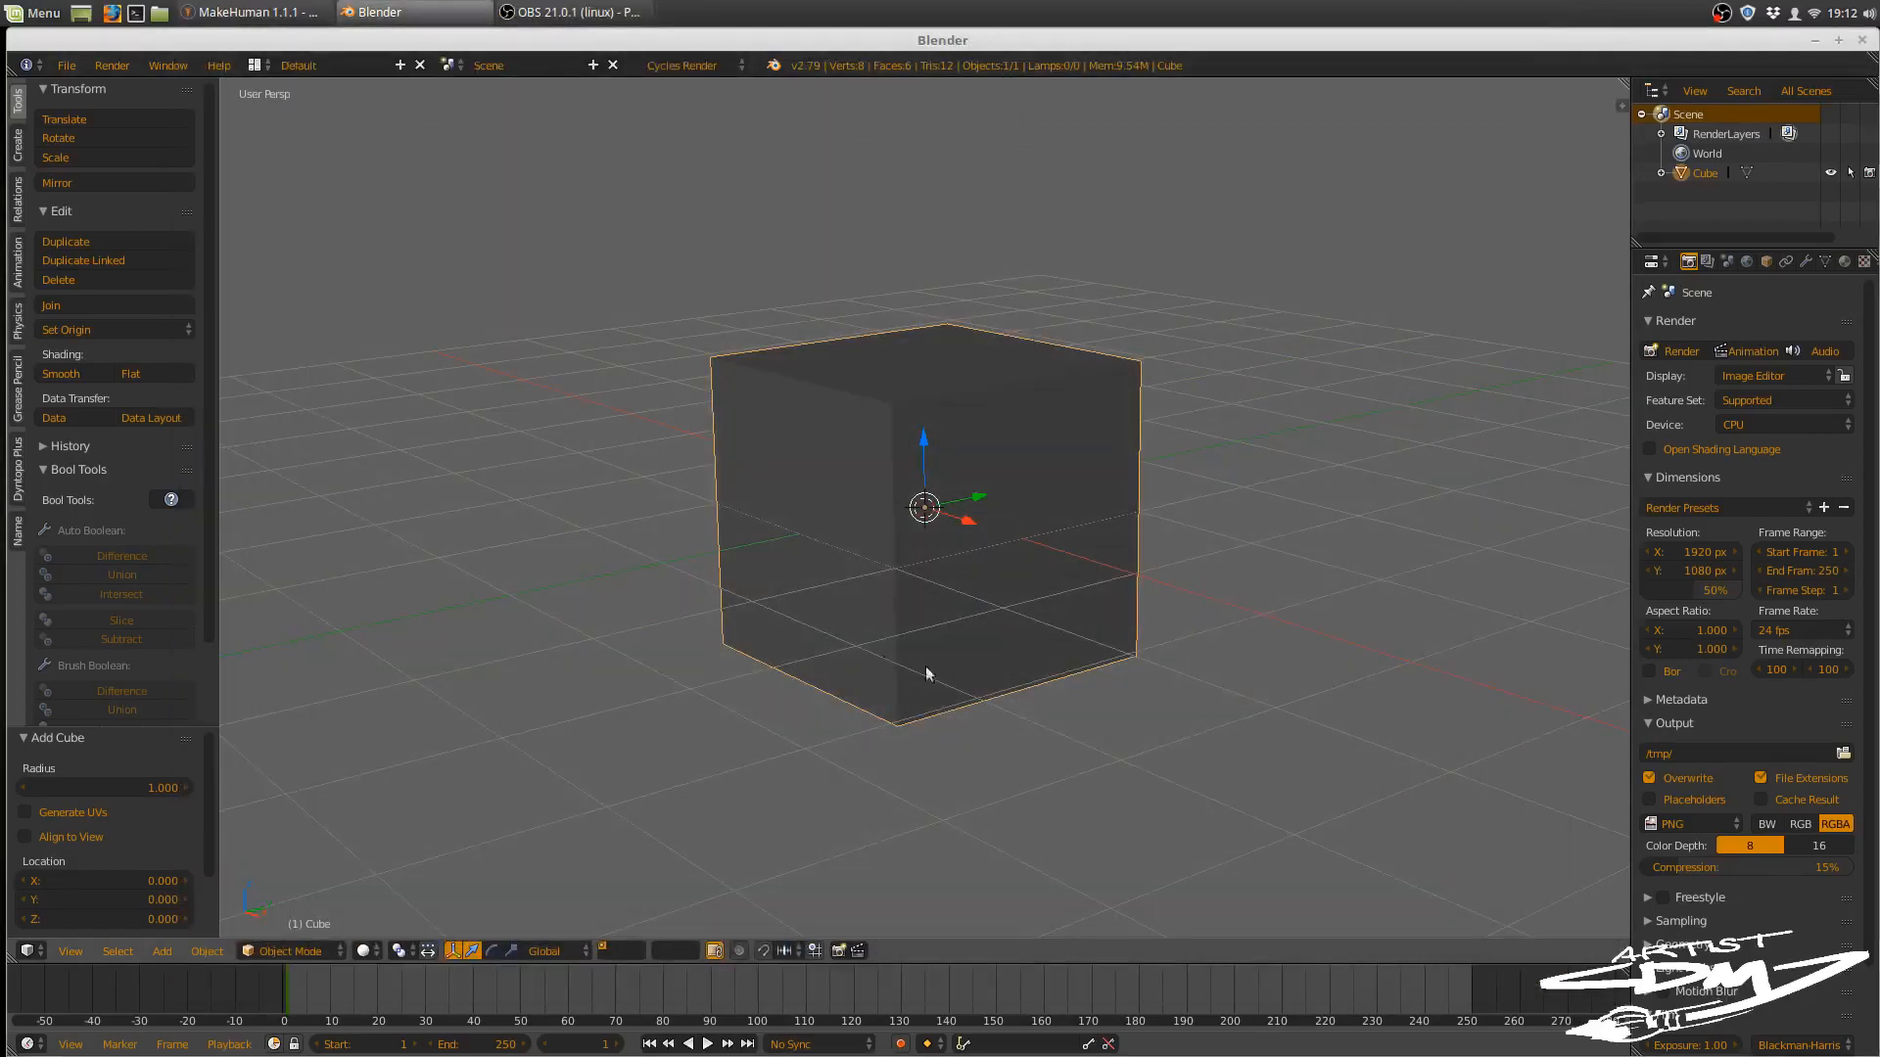
- Delete the default cube from the scene
mouse_move(926, 668)
middle_mouse_down()
mouse_move(851, 714)
mouse_move(932, 703)
middle_mouse_up()
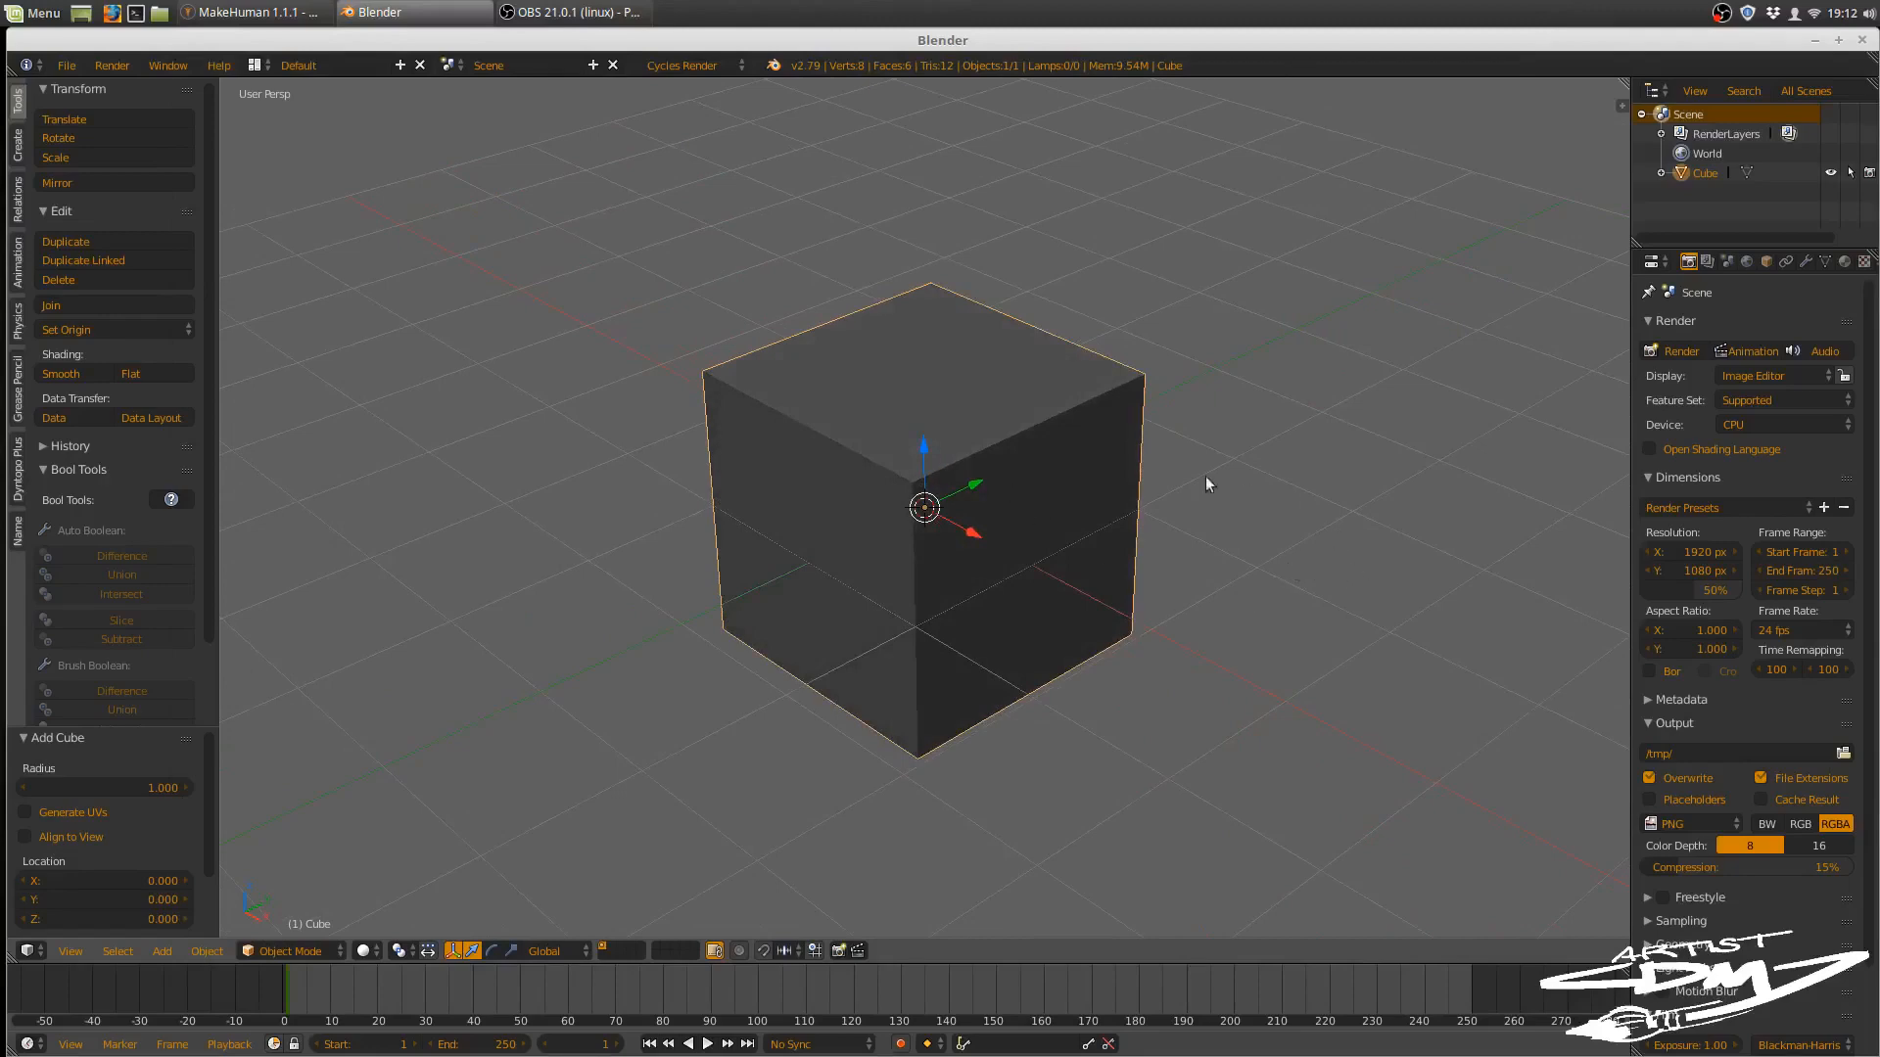
key("x")
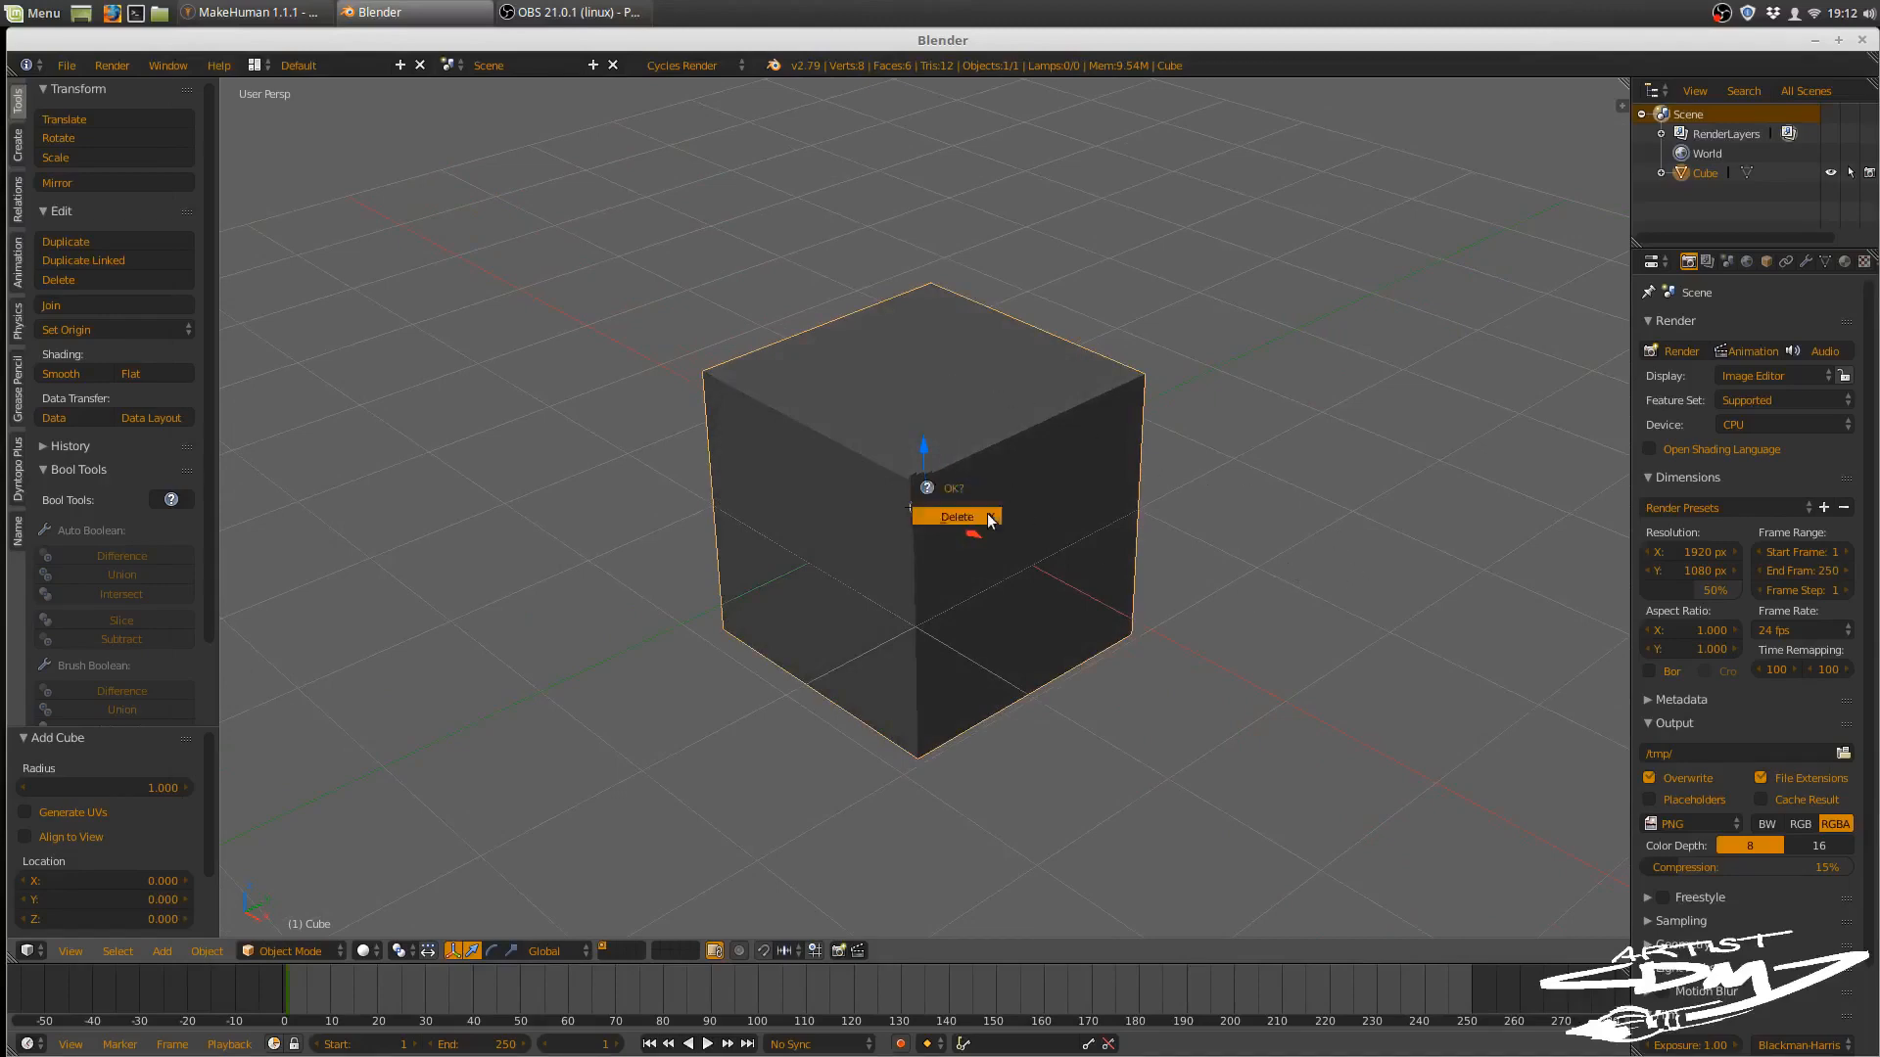
left_click(991, 519)
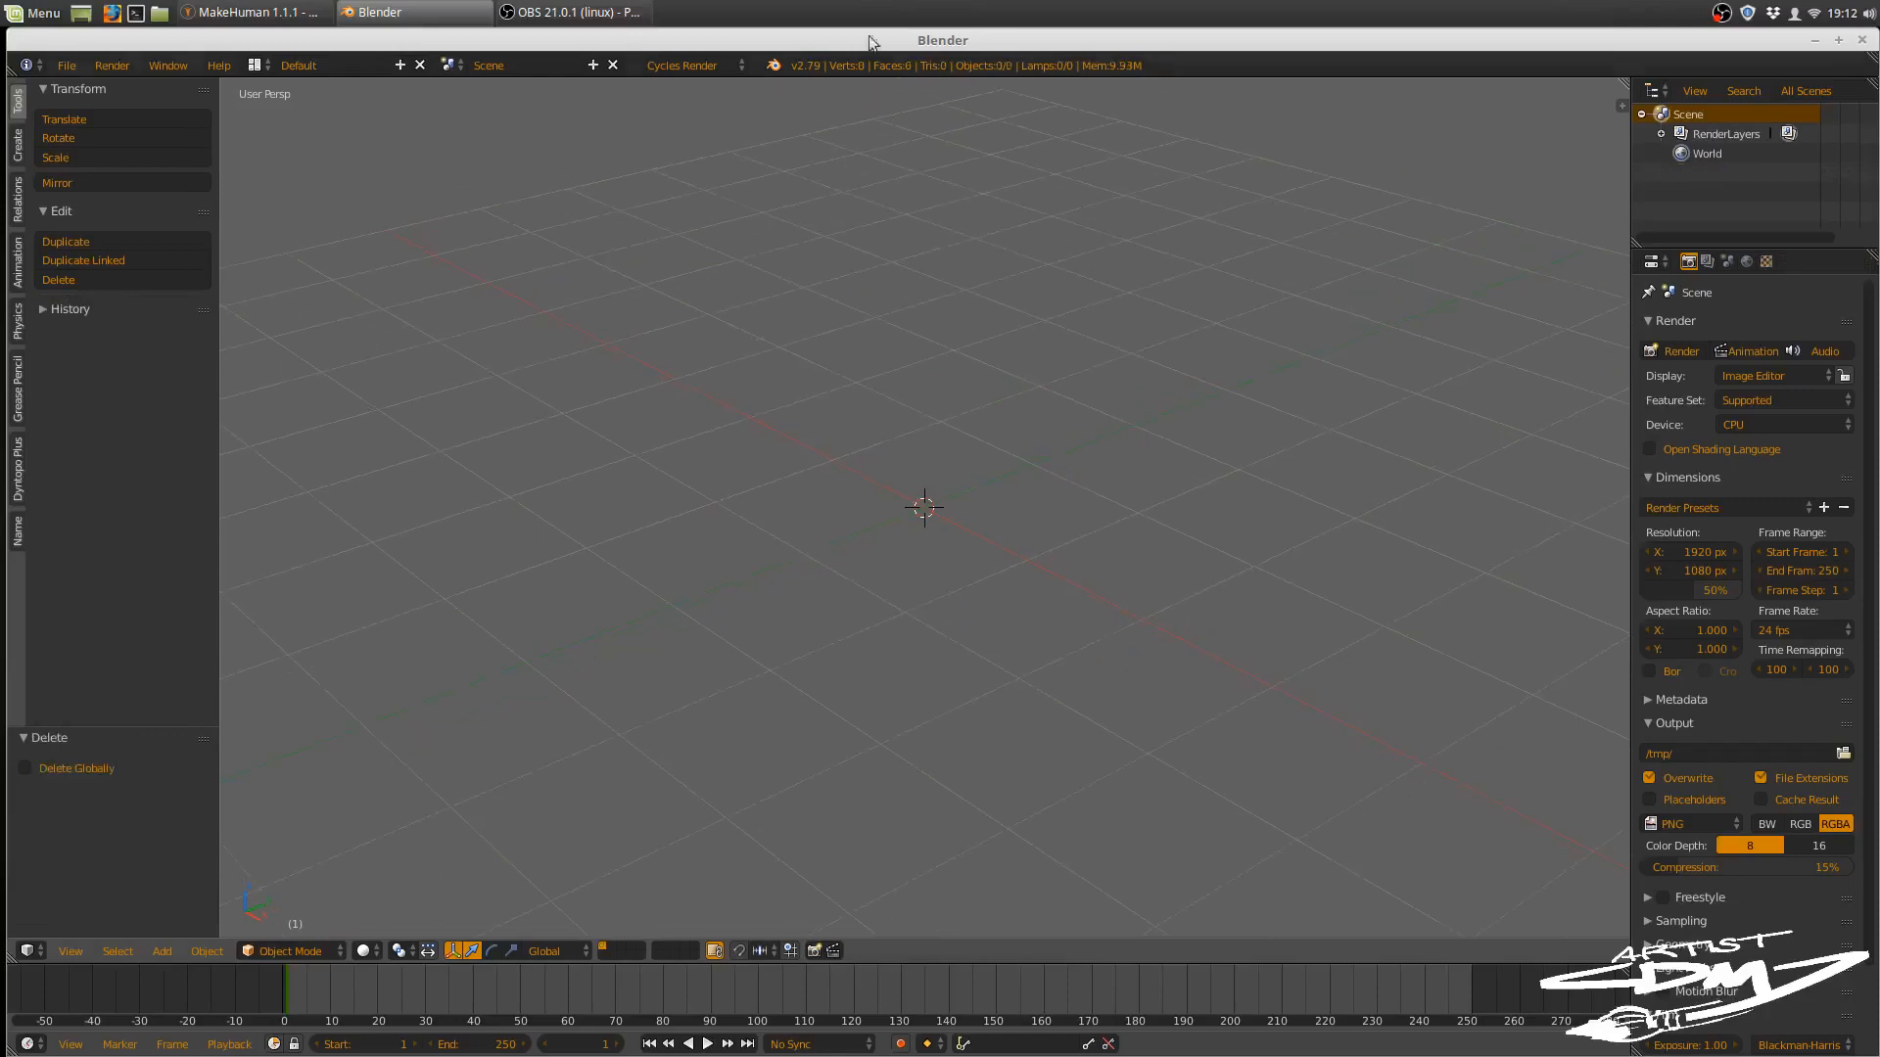
- Switch to MakeHuman and open the mesh export settings
left_click(277, 16)
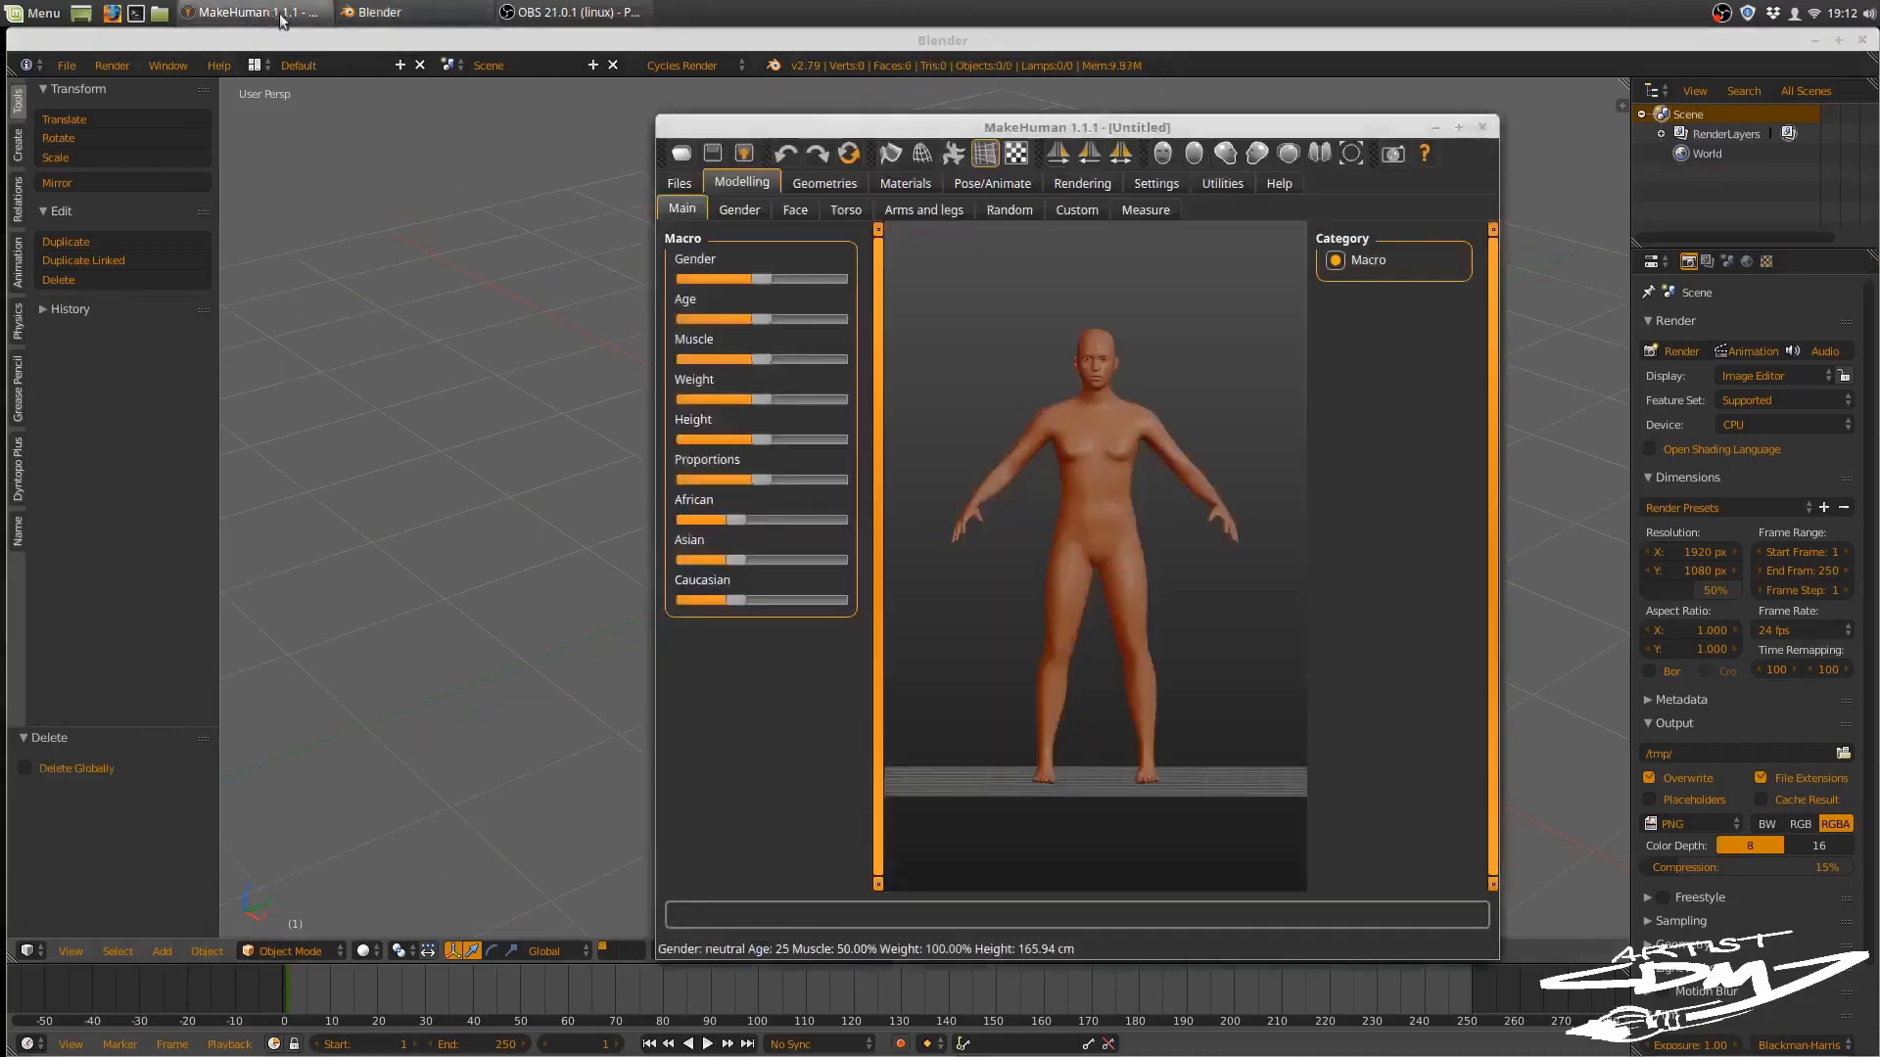
left_click_drag(1089, 130, 878, 128)
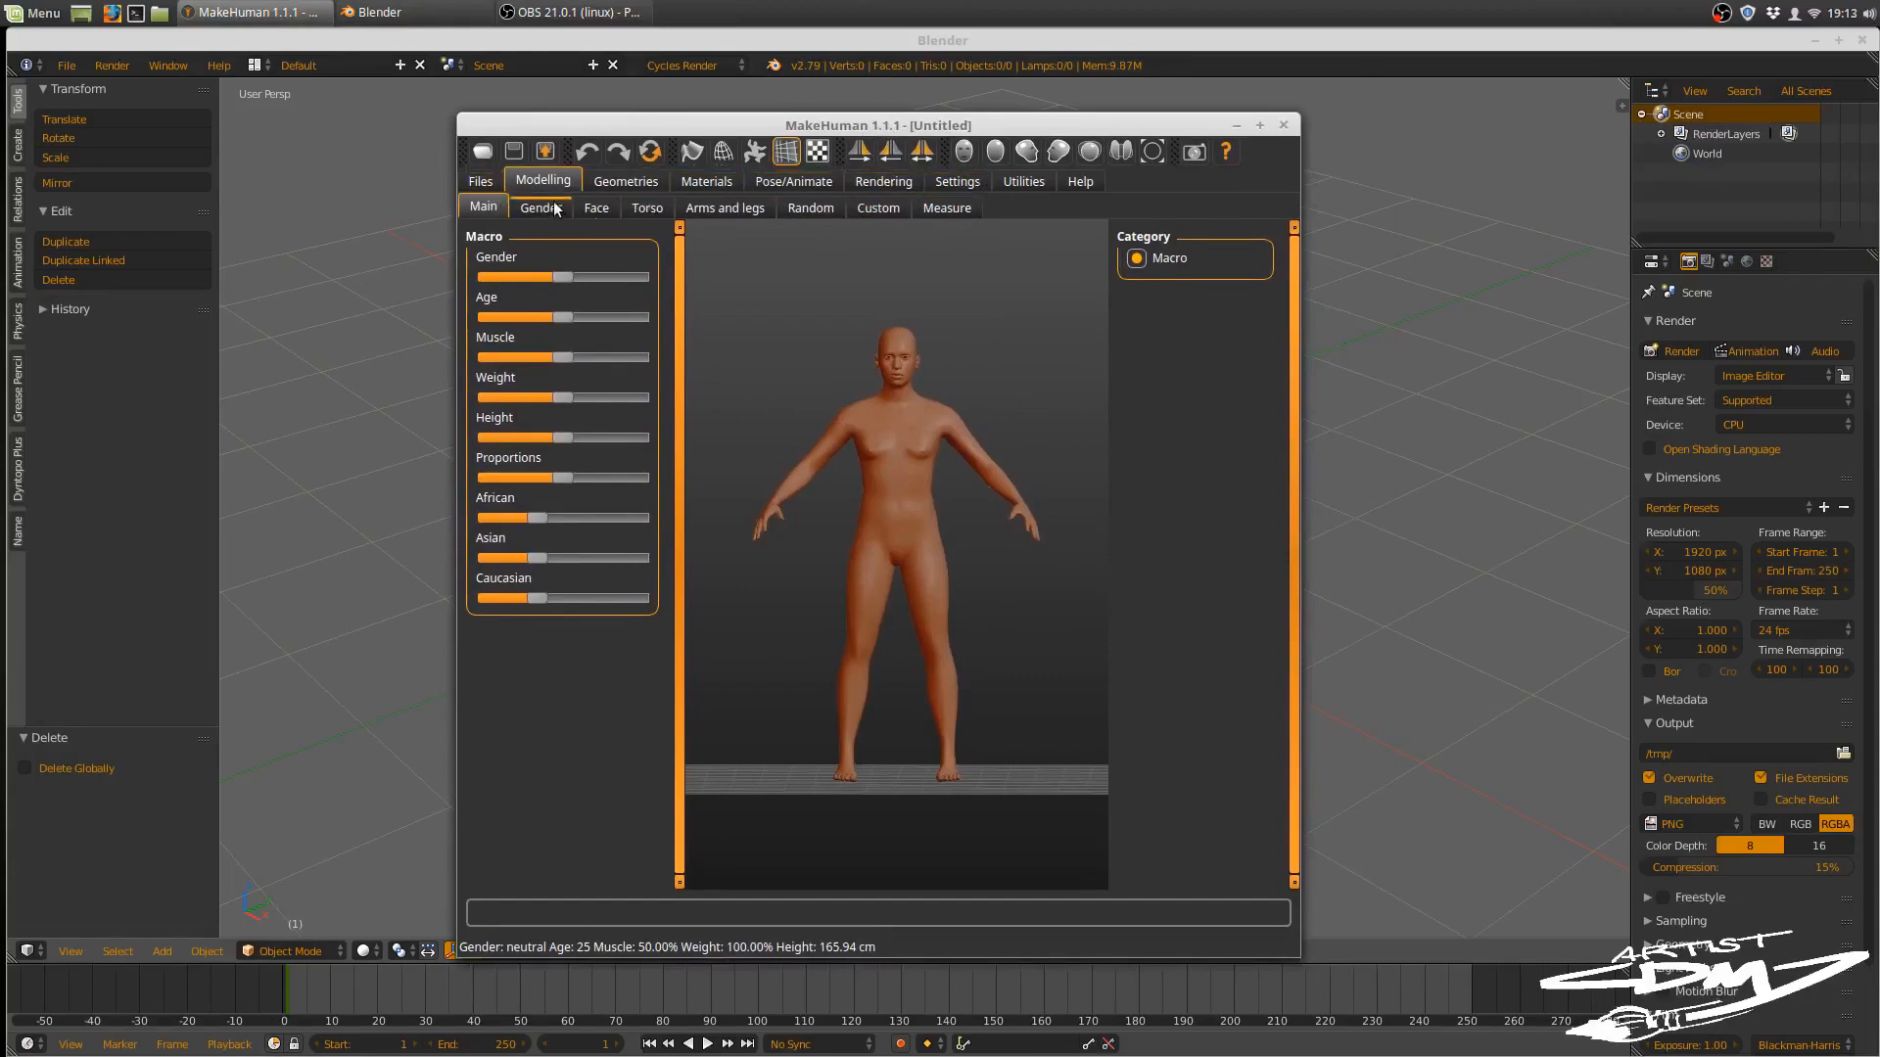
left_click(497, 188)
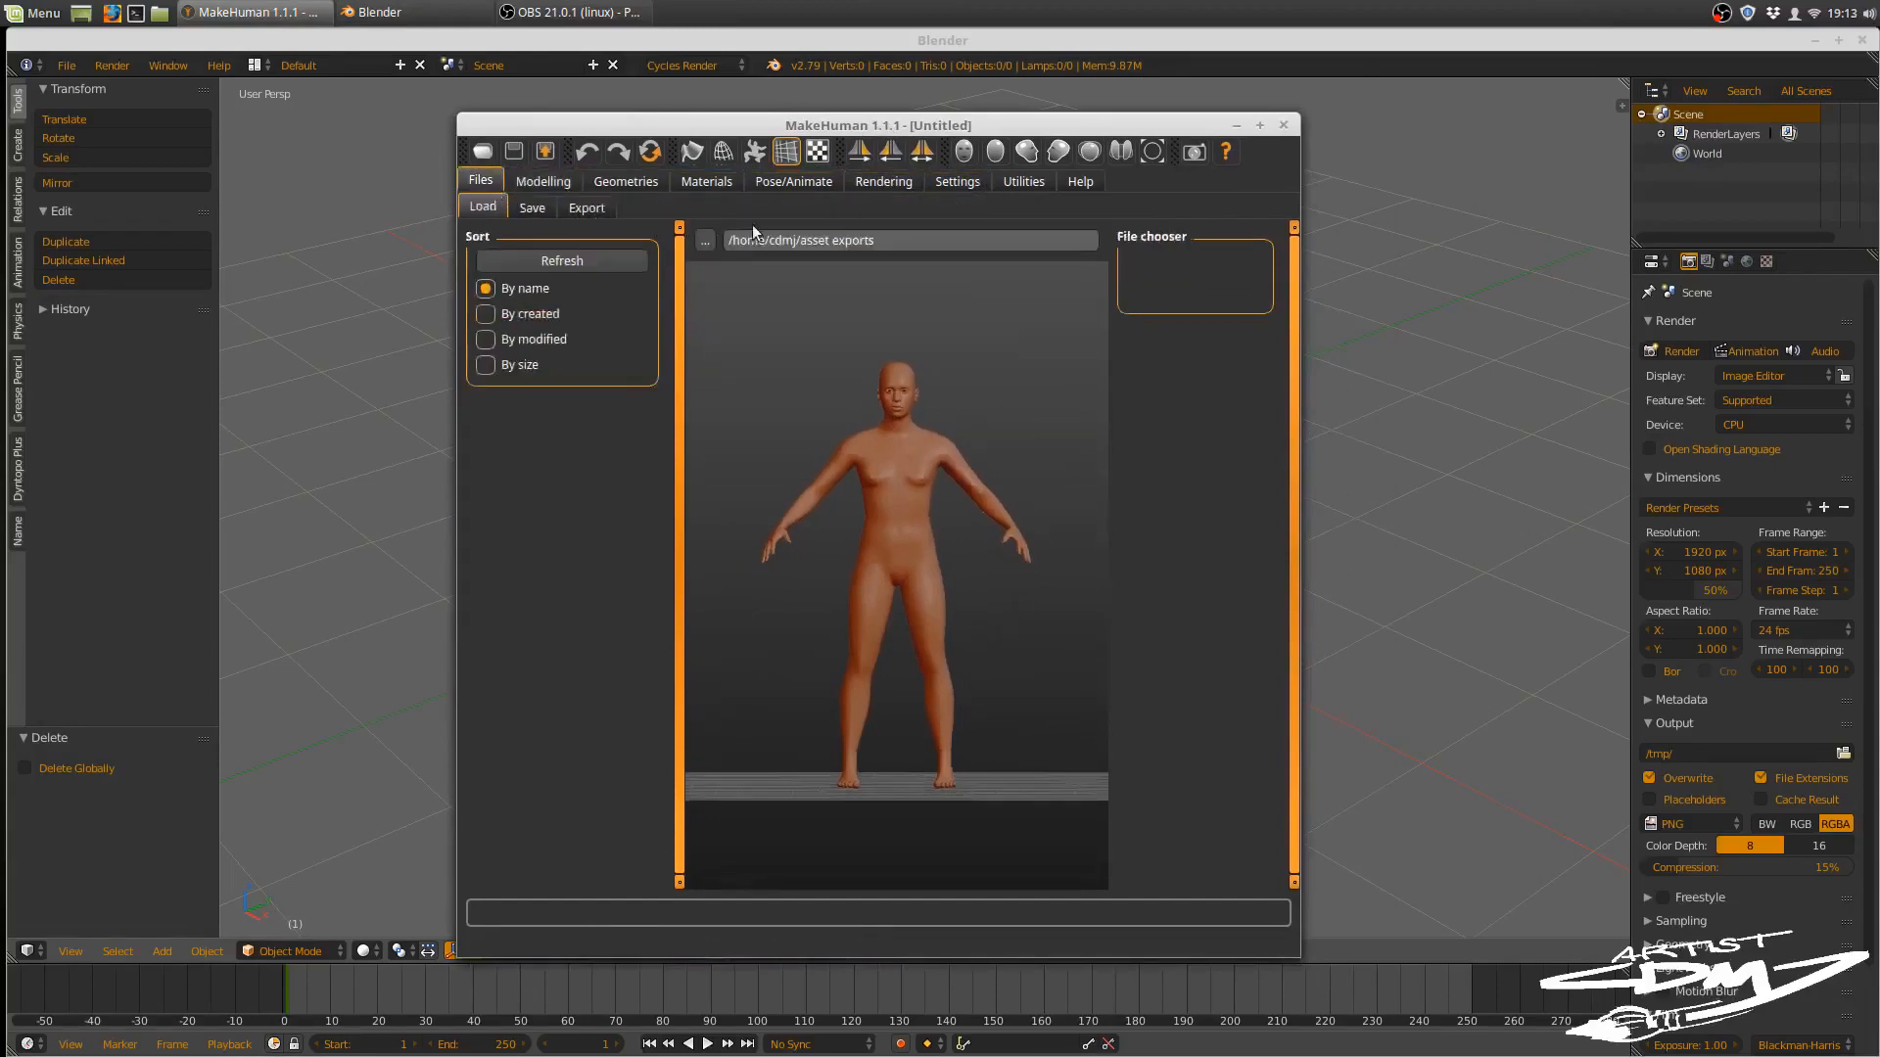
left_click(585, 210)
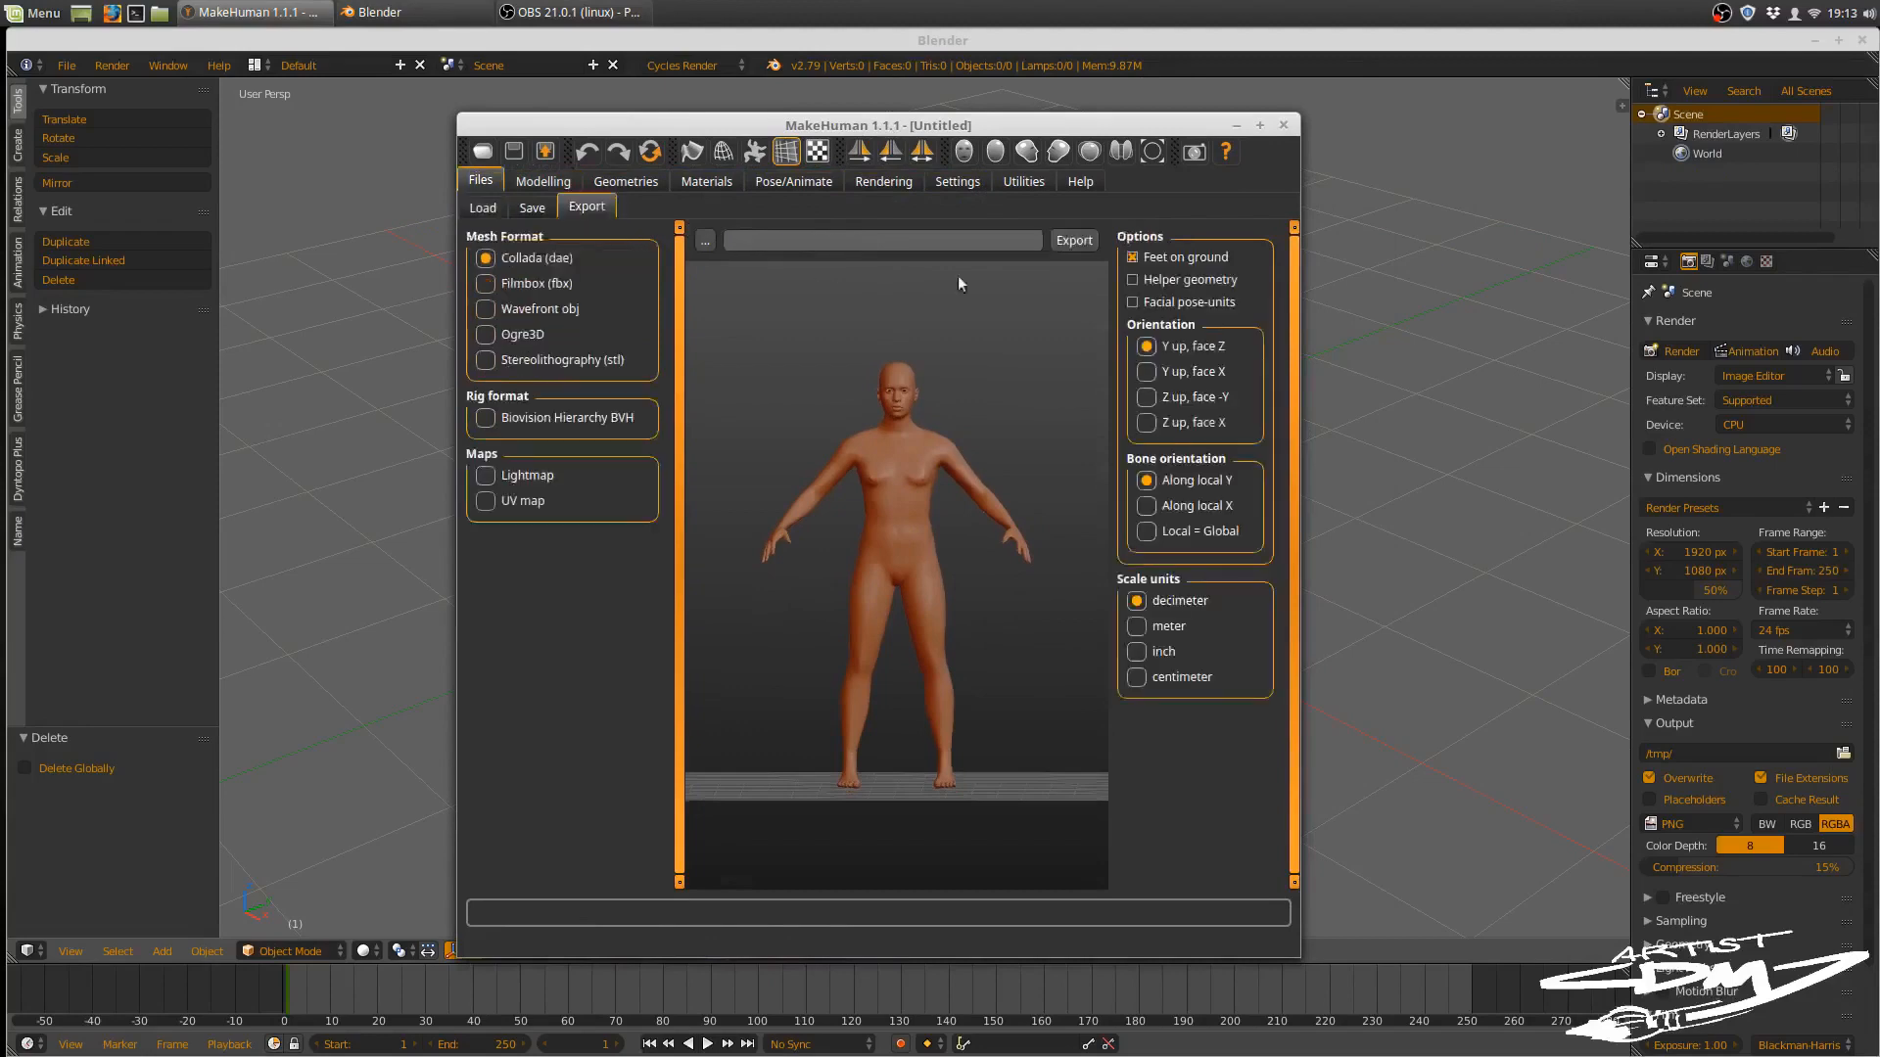
left_click(706, 241)
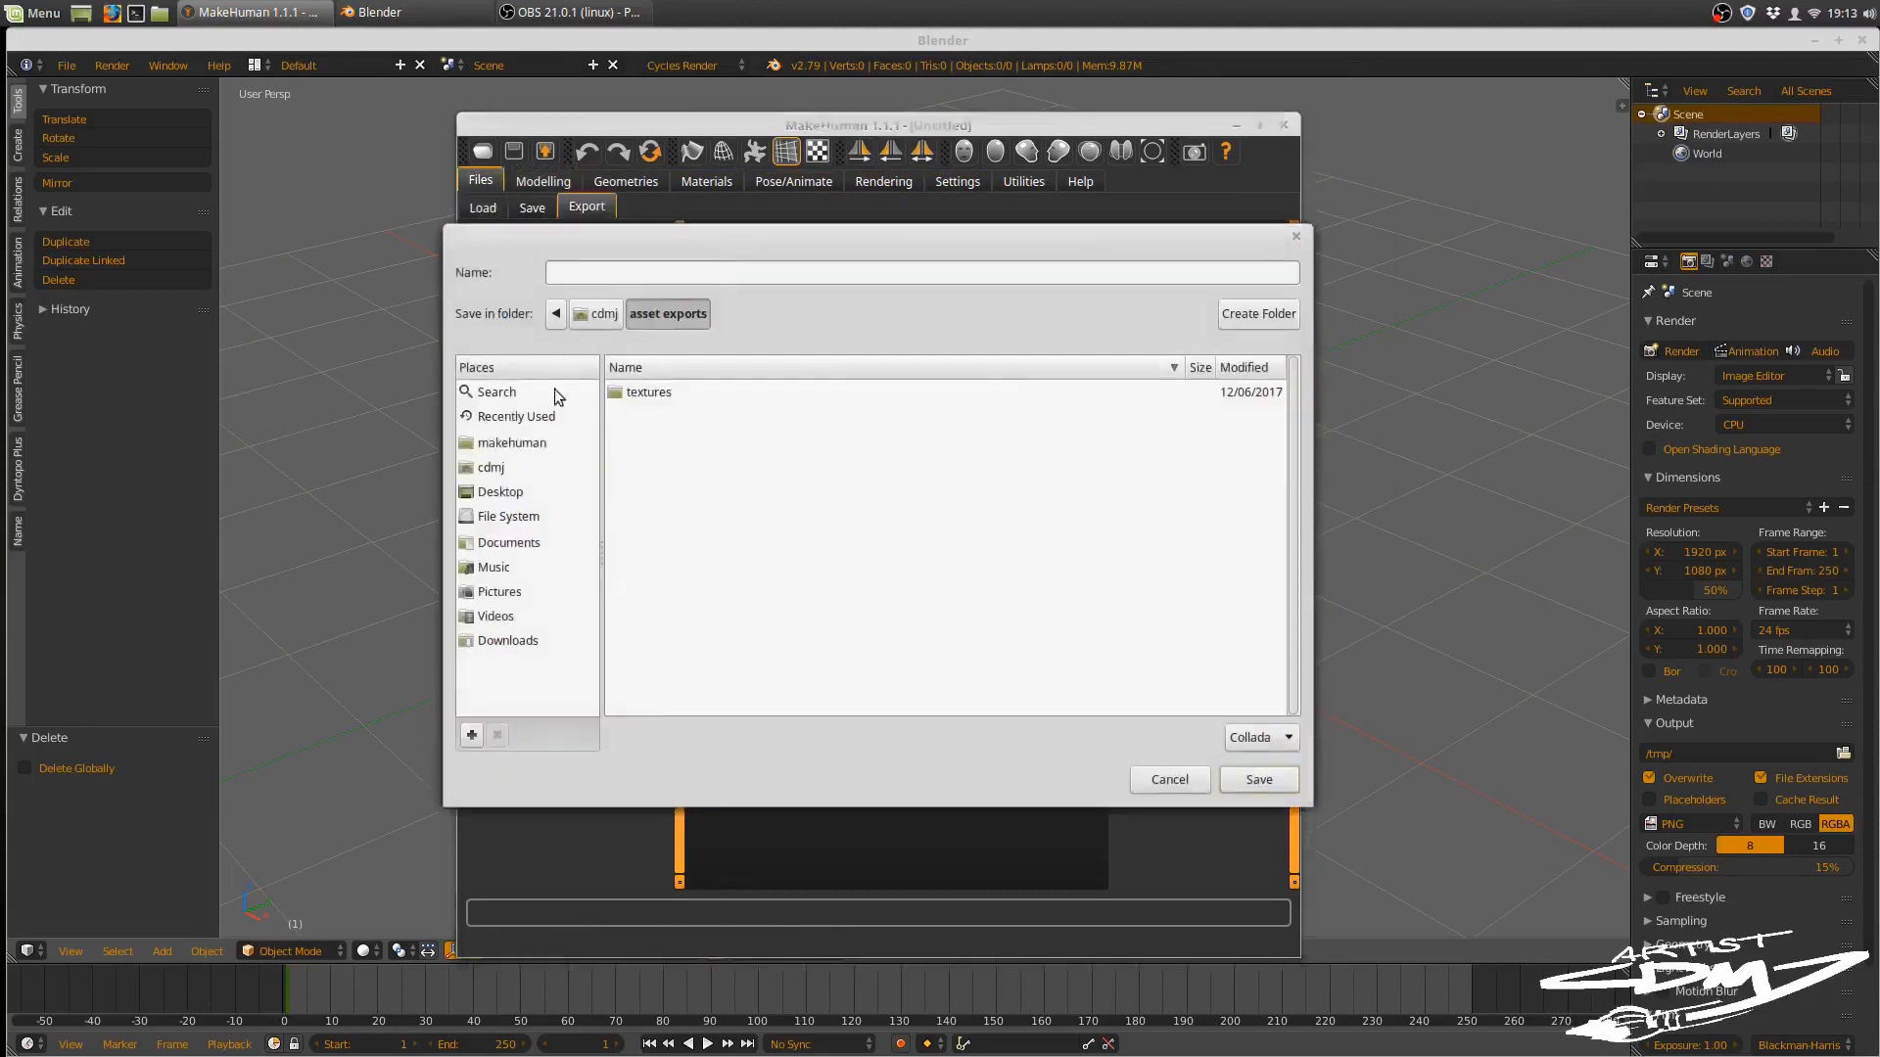
left_click(513, 489)
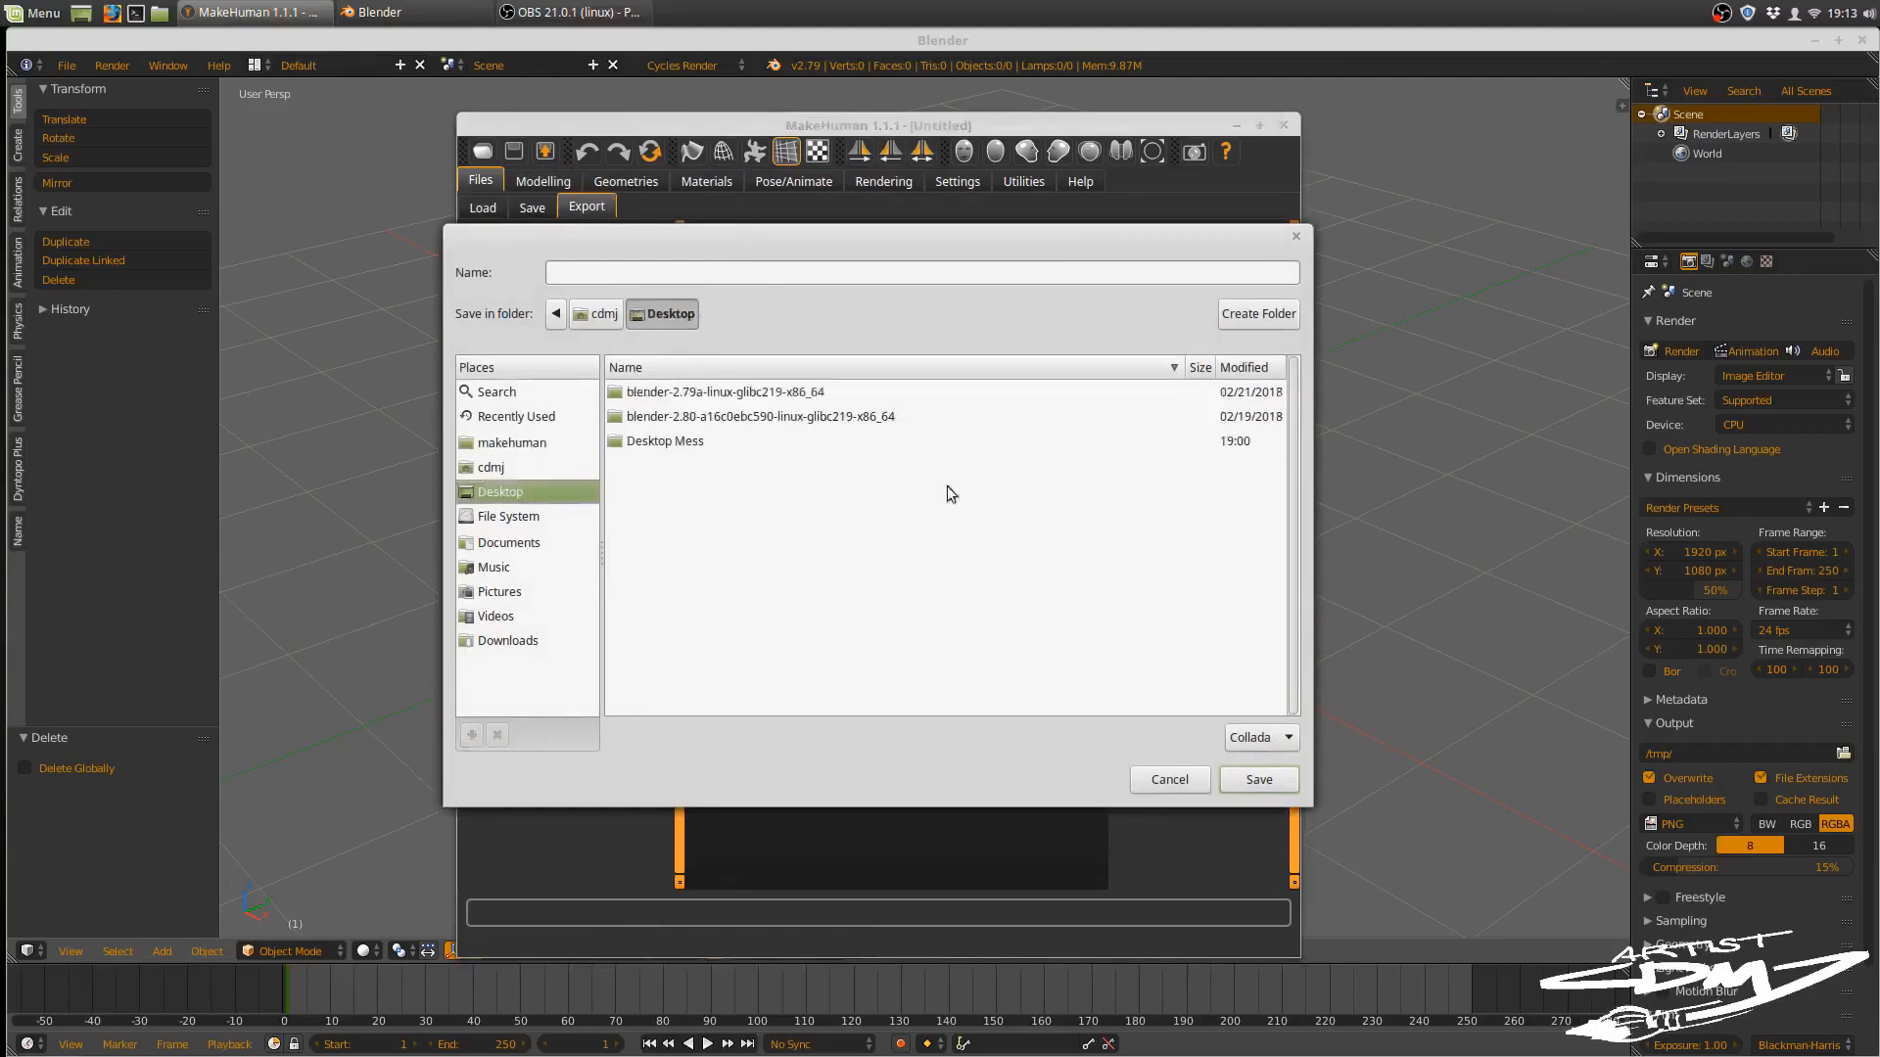
left_click(705, 276)
type("example")
left_click(1271, 741)
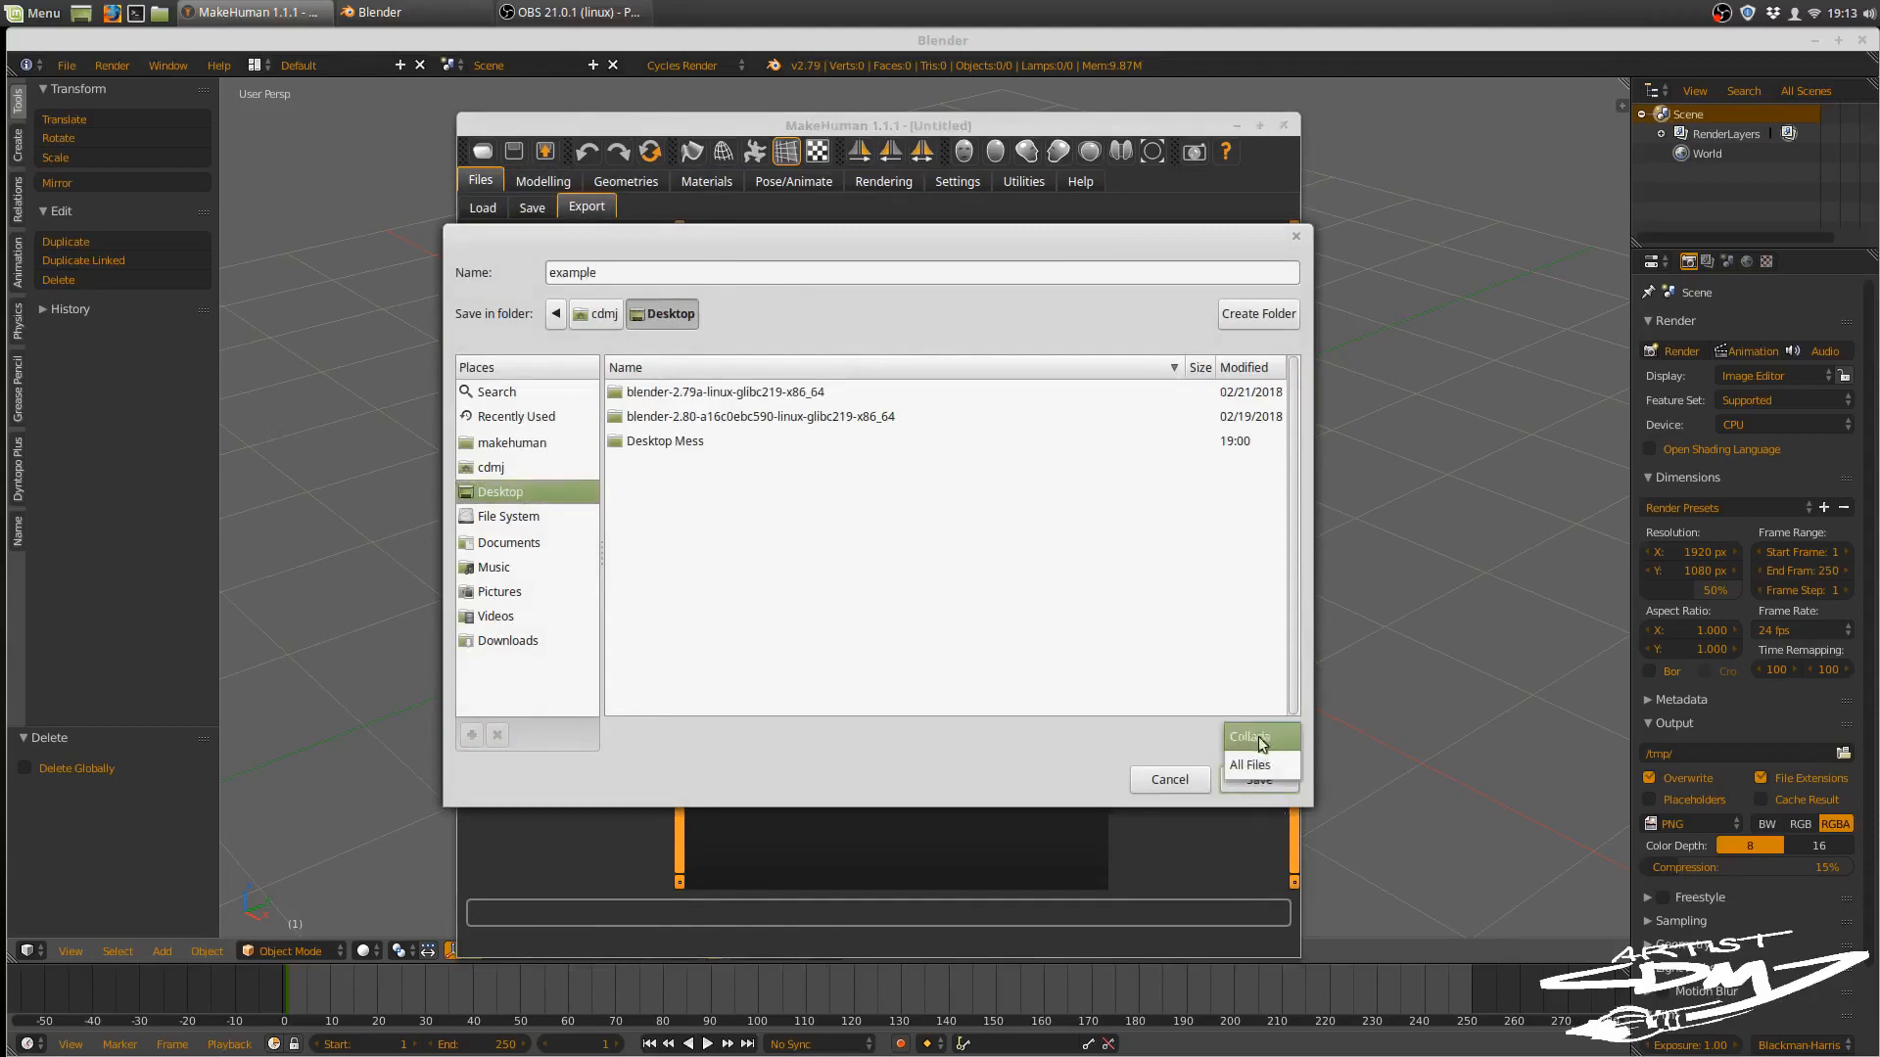
left_click(1168, 746)
left_click(1197, 783)
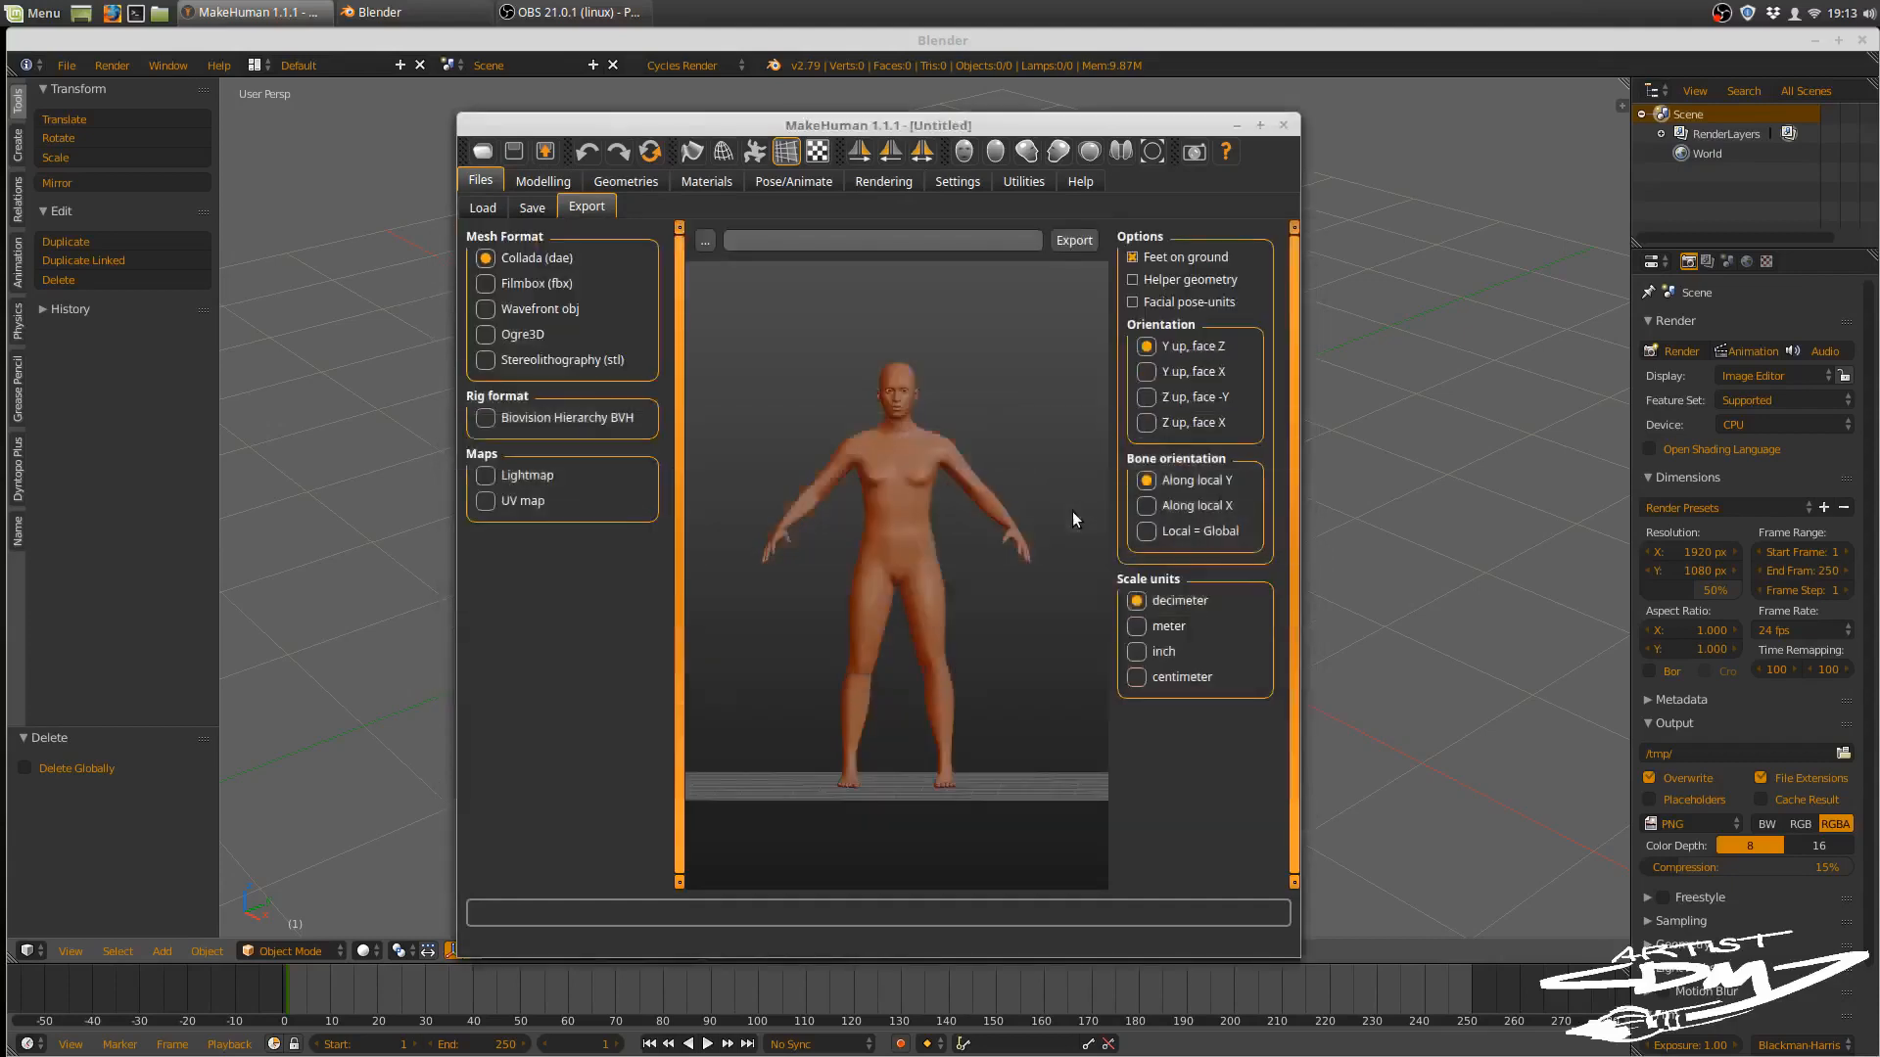
- Export the human figure to the Desktop as a Wavefront obj named "example" and close MakeHuman
left_click(516, 310)
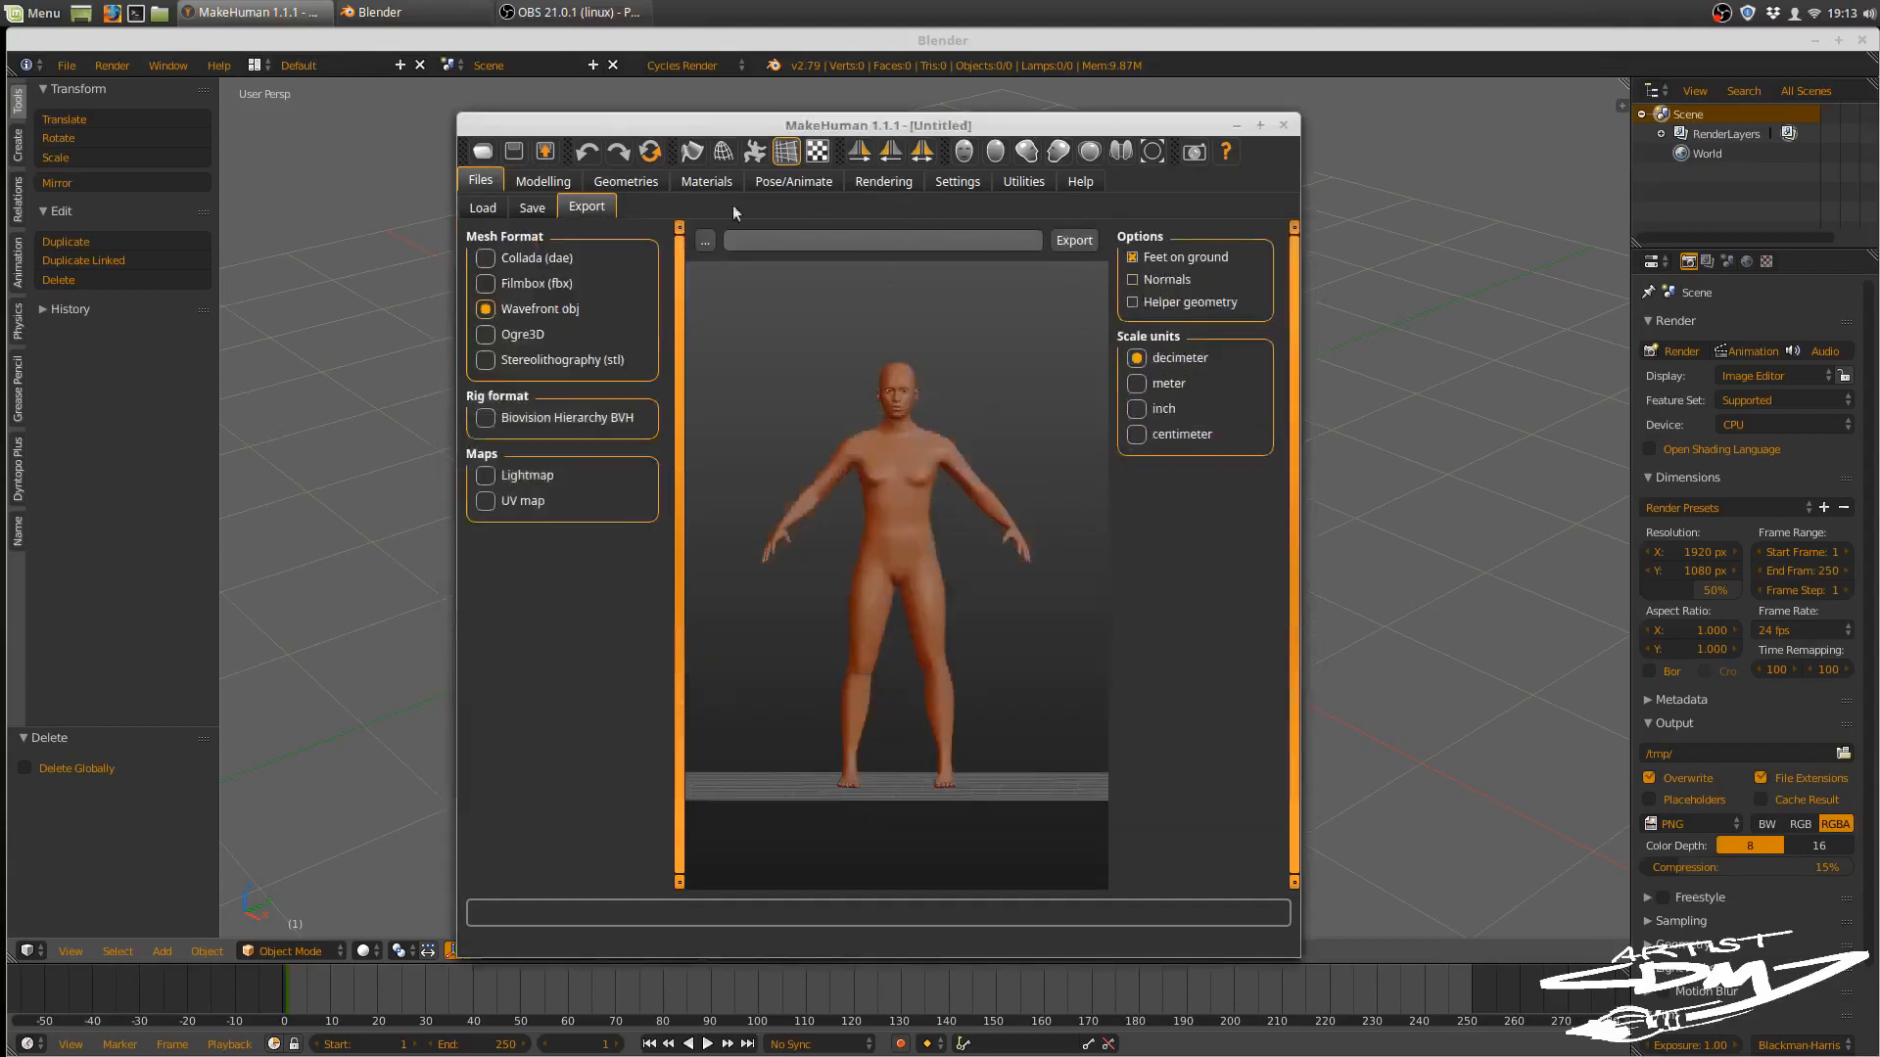
left_click(709, 240)
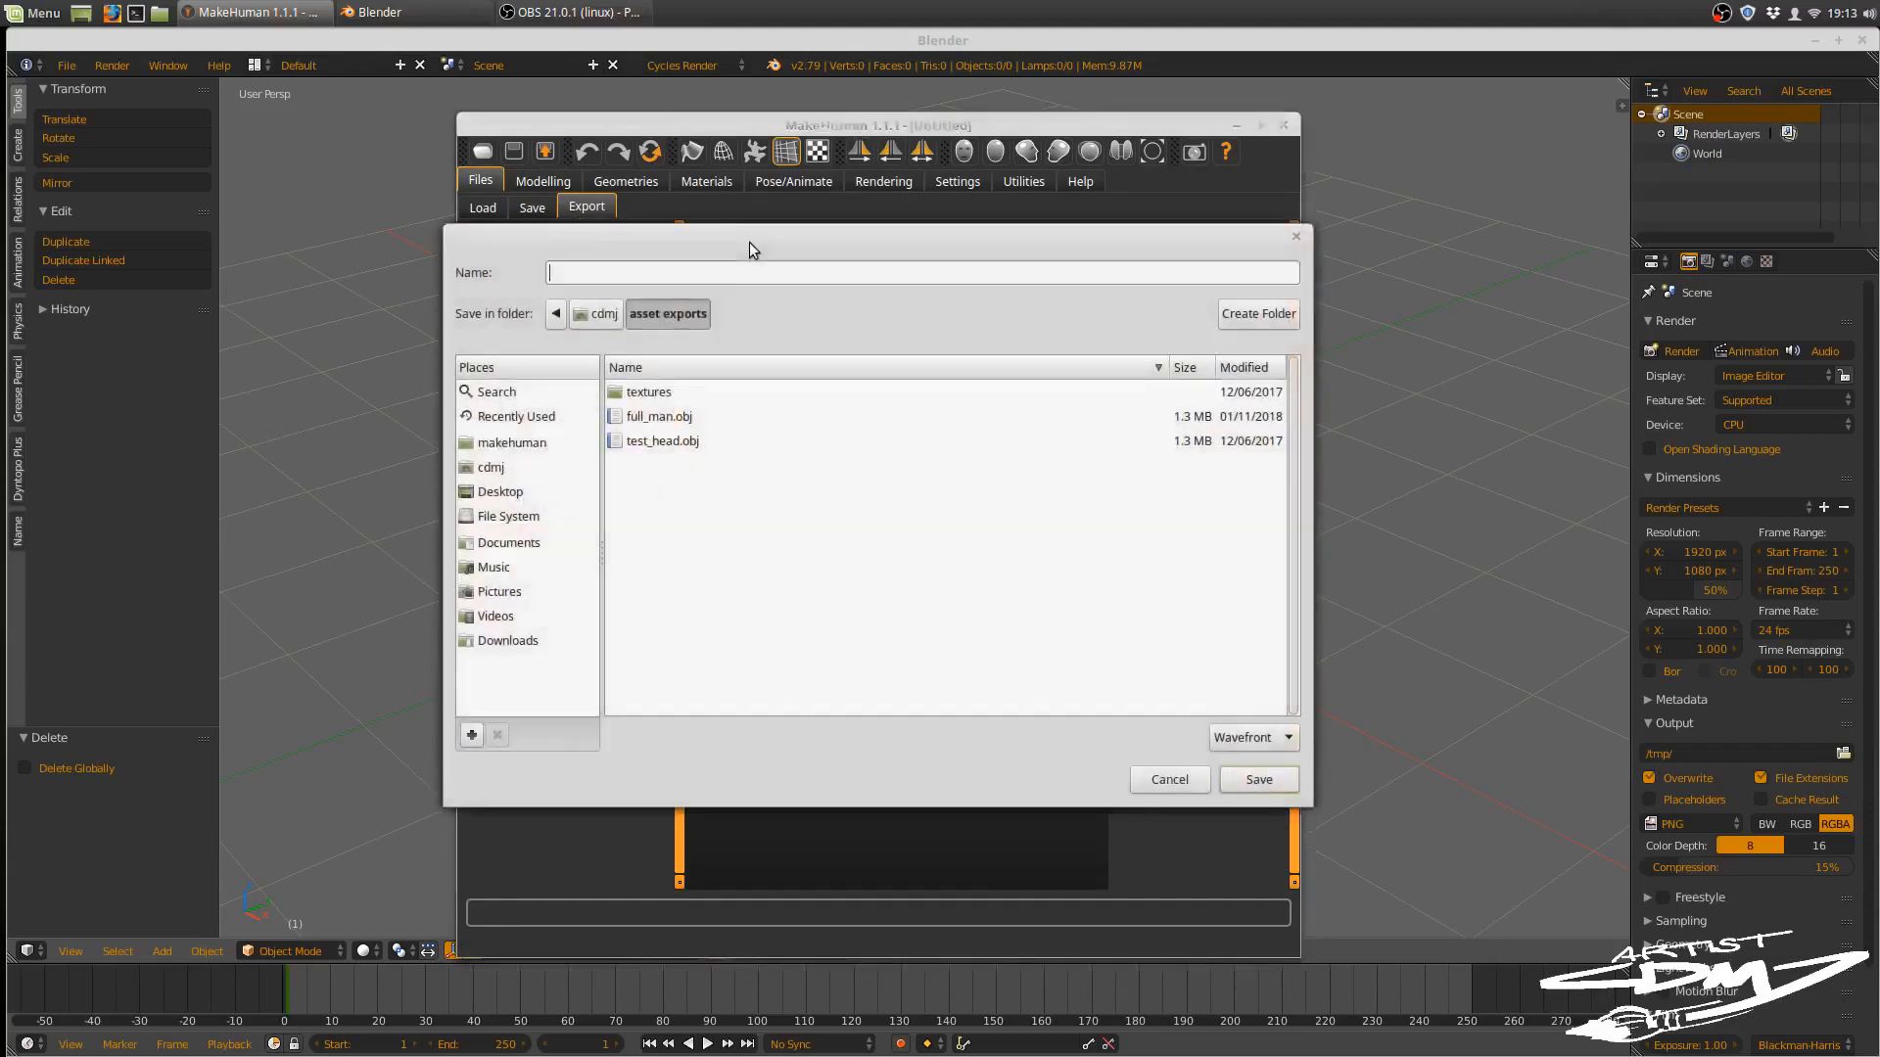
type("example")
left_click(510, 490)
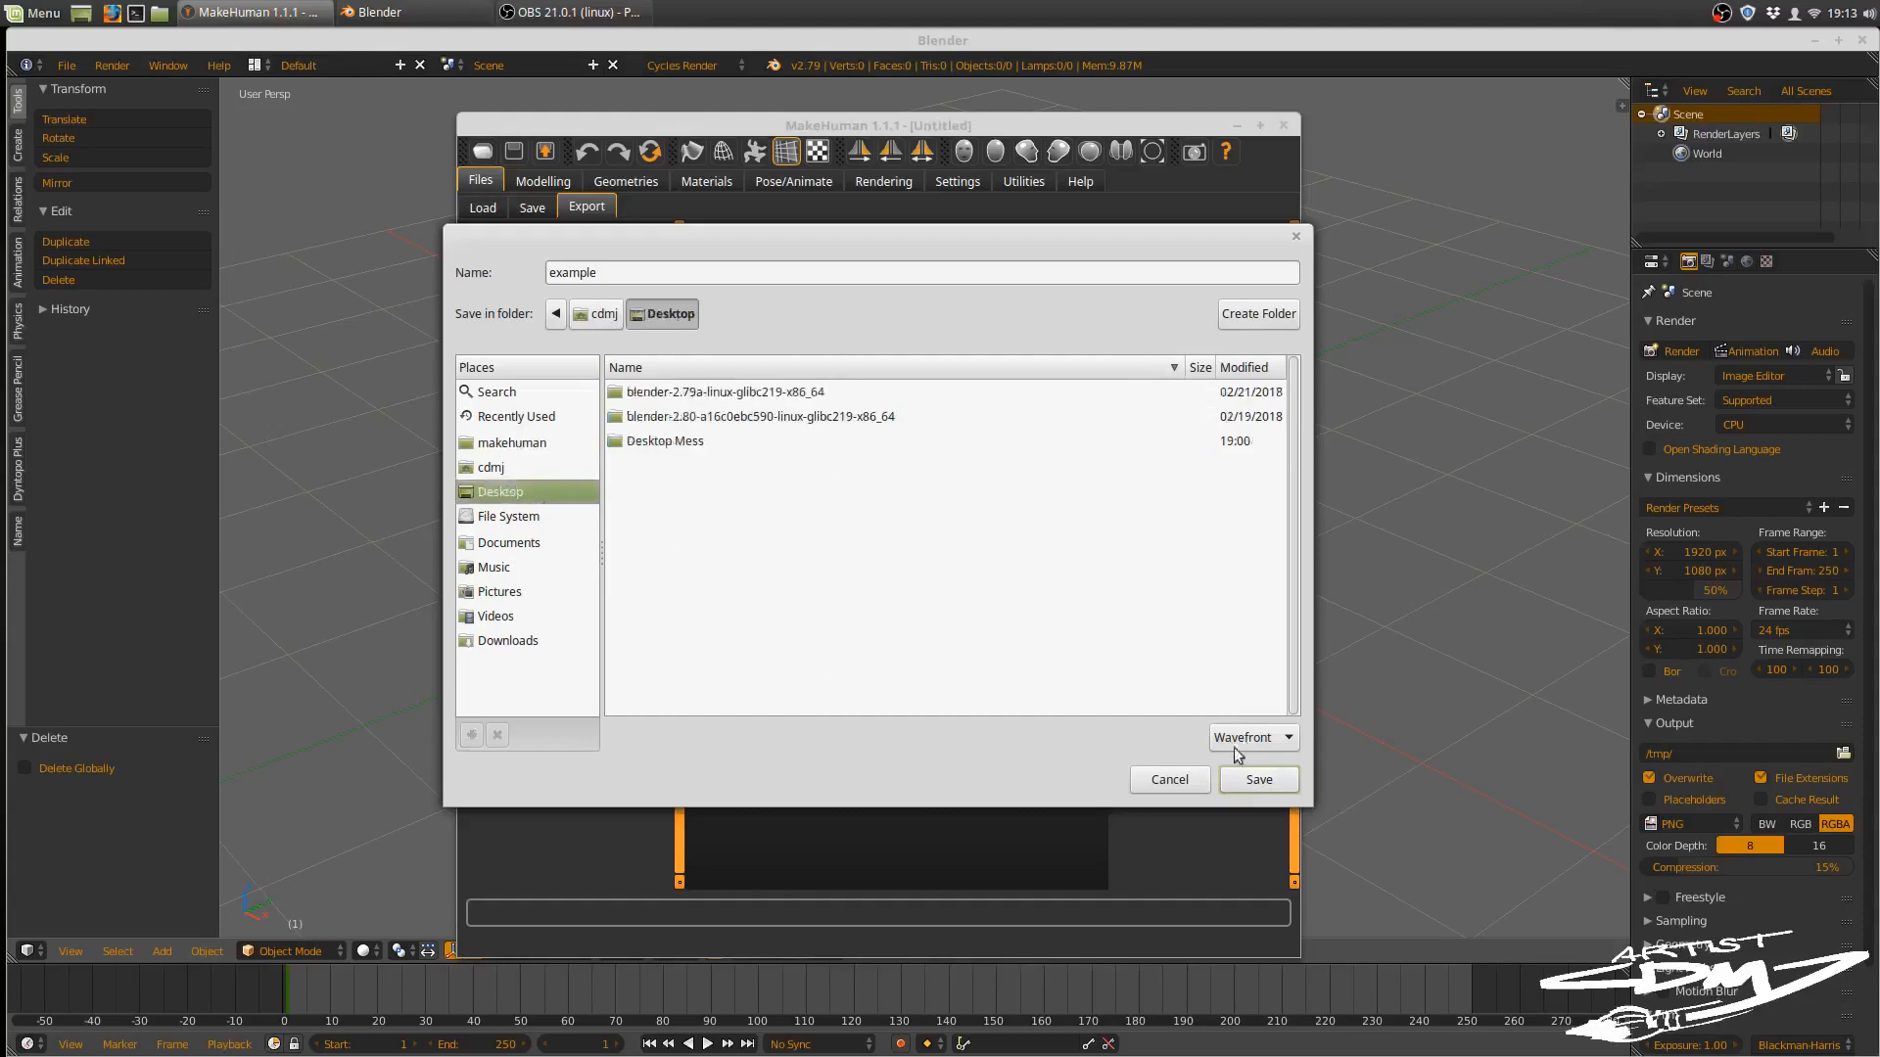
left_click(1256, 779)
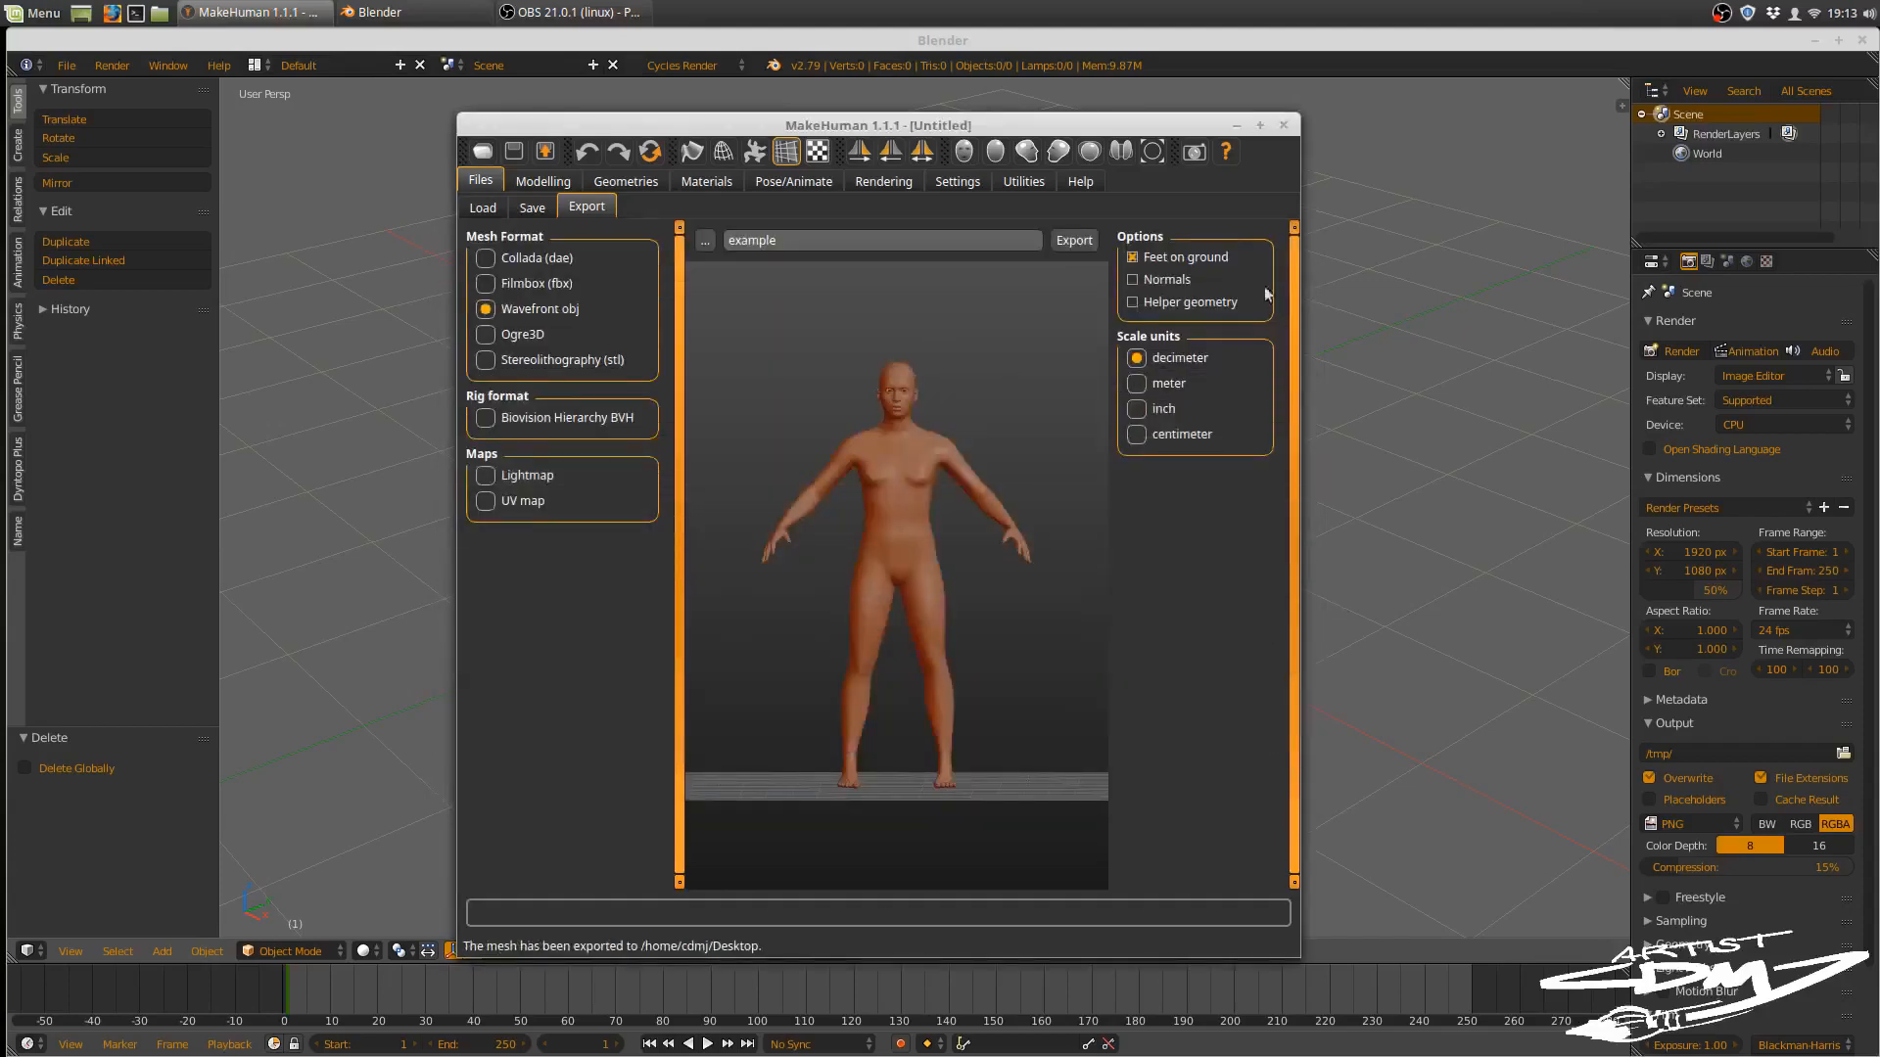
left_click(1285, 127)
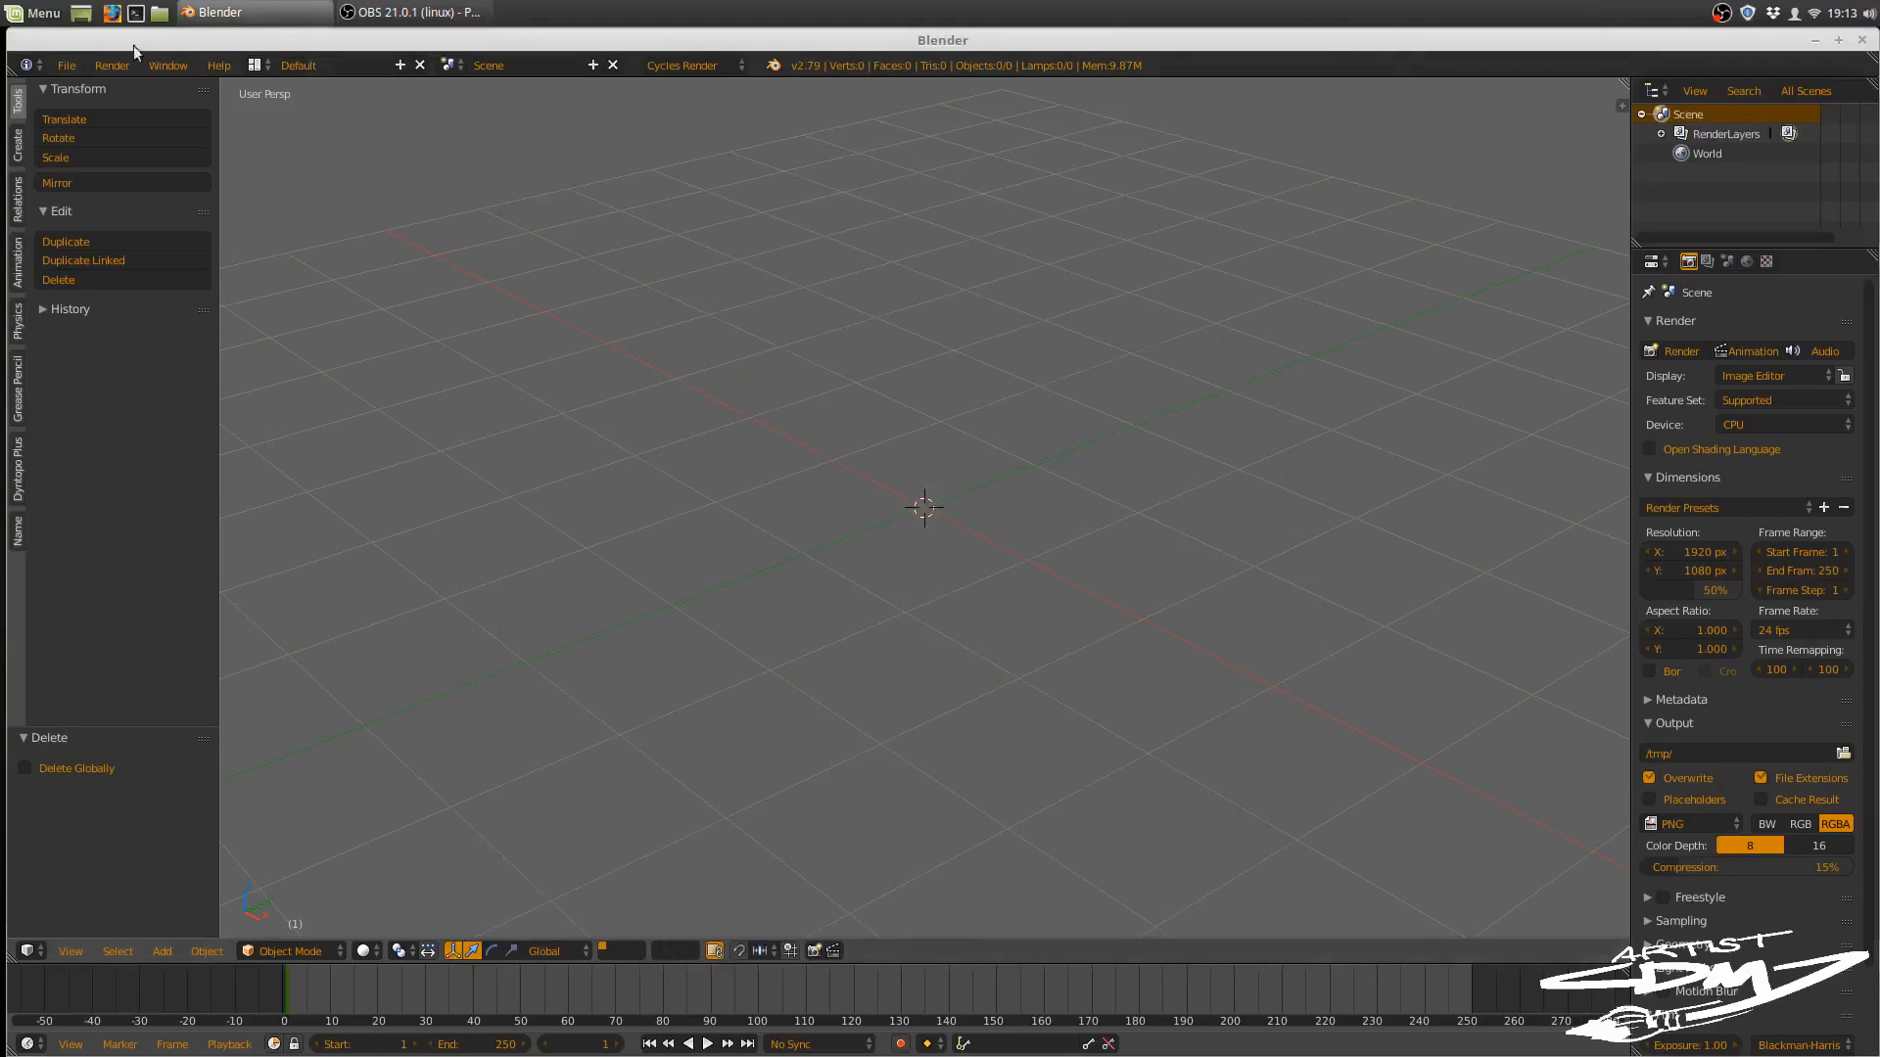
- Import the Wavefront file example.obj from the Desktop into the Blender scene
left_click(67, 66)
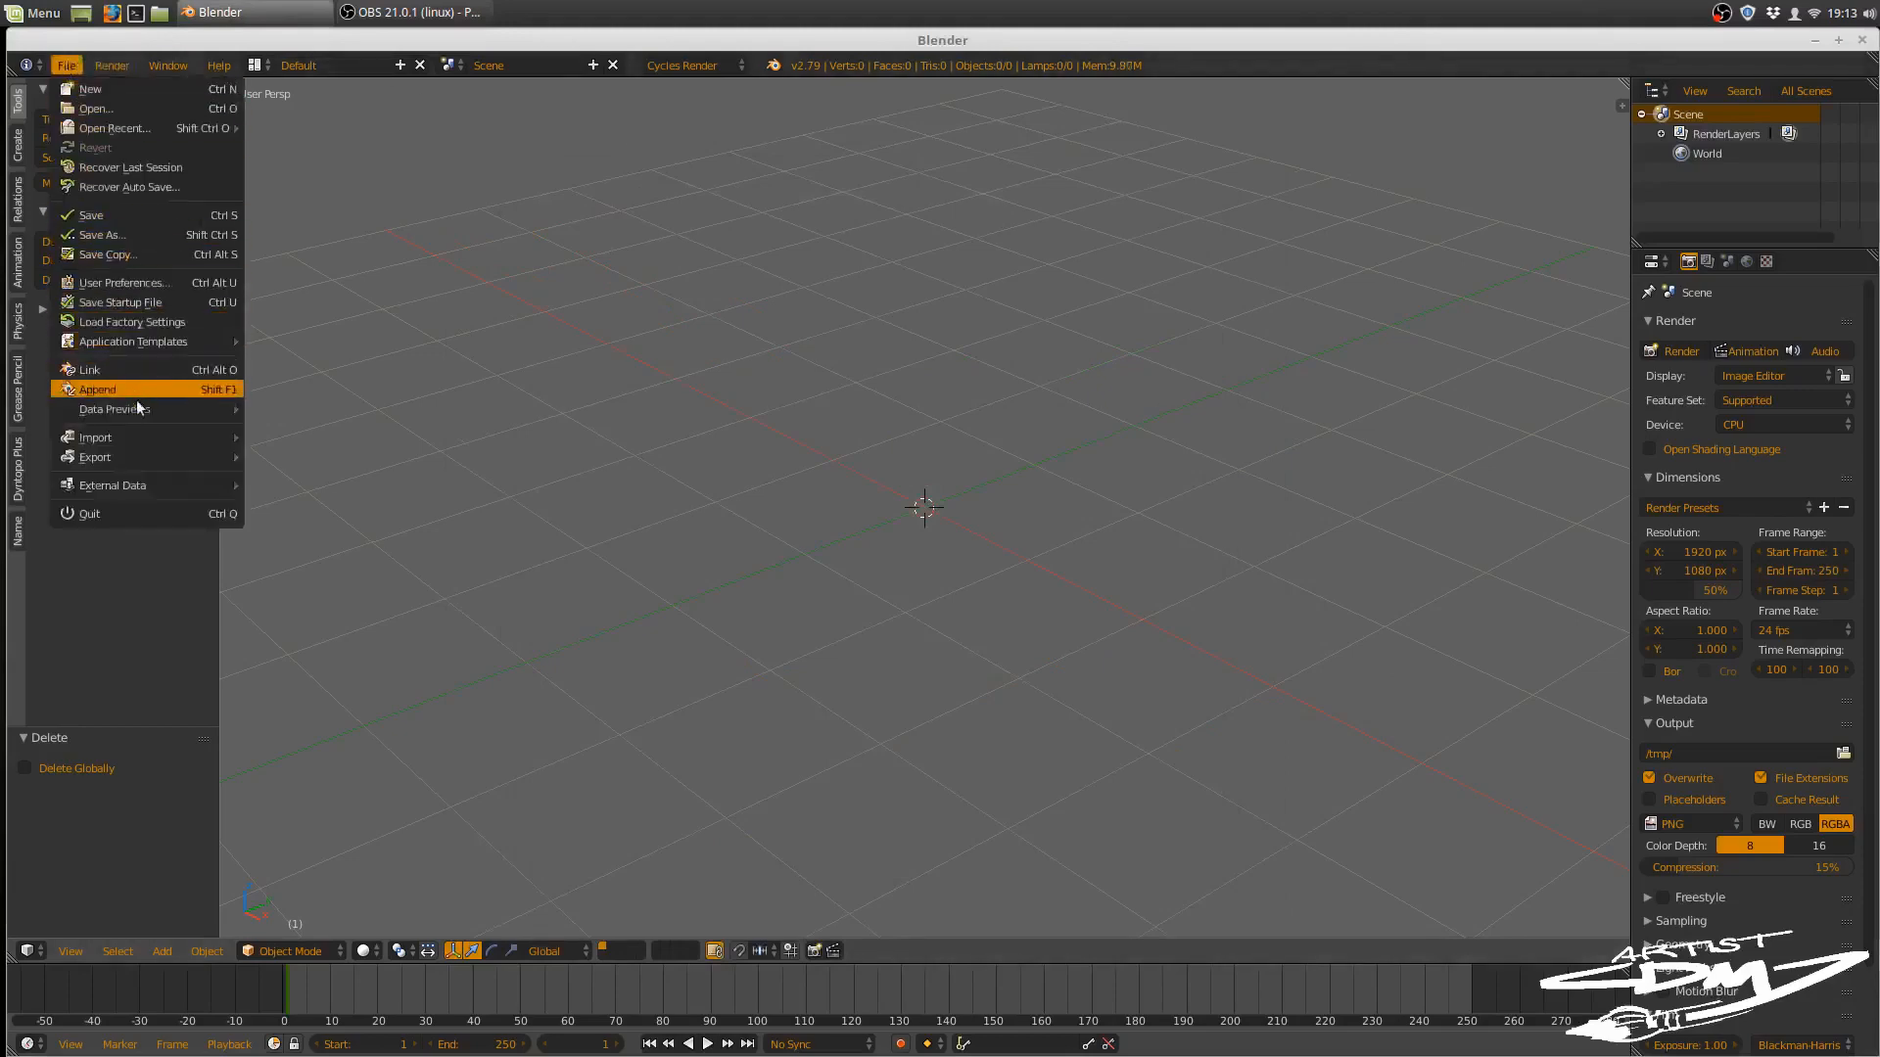
mouse_move(150, 437)
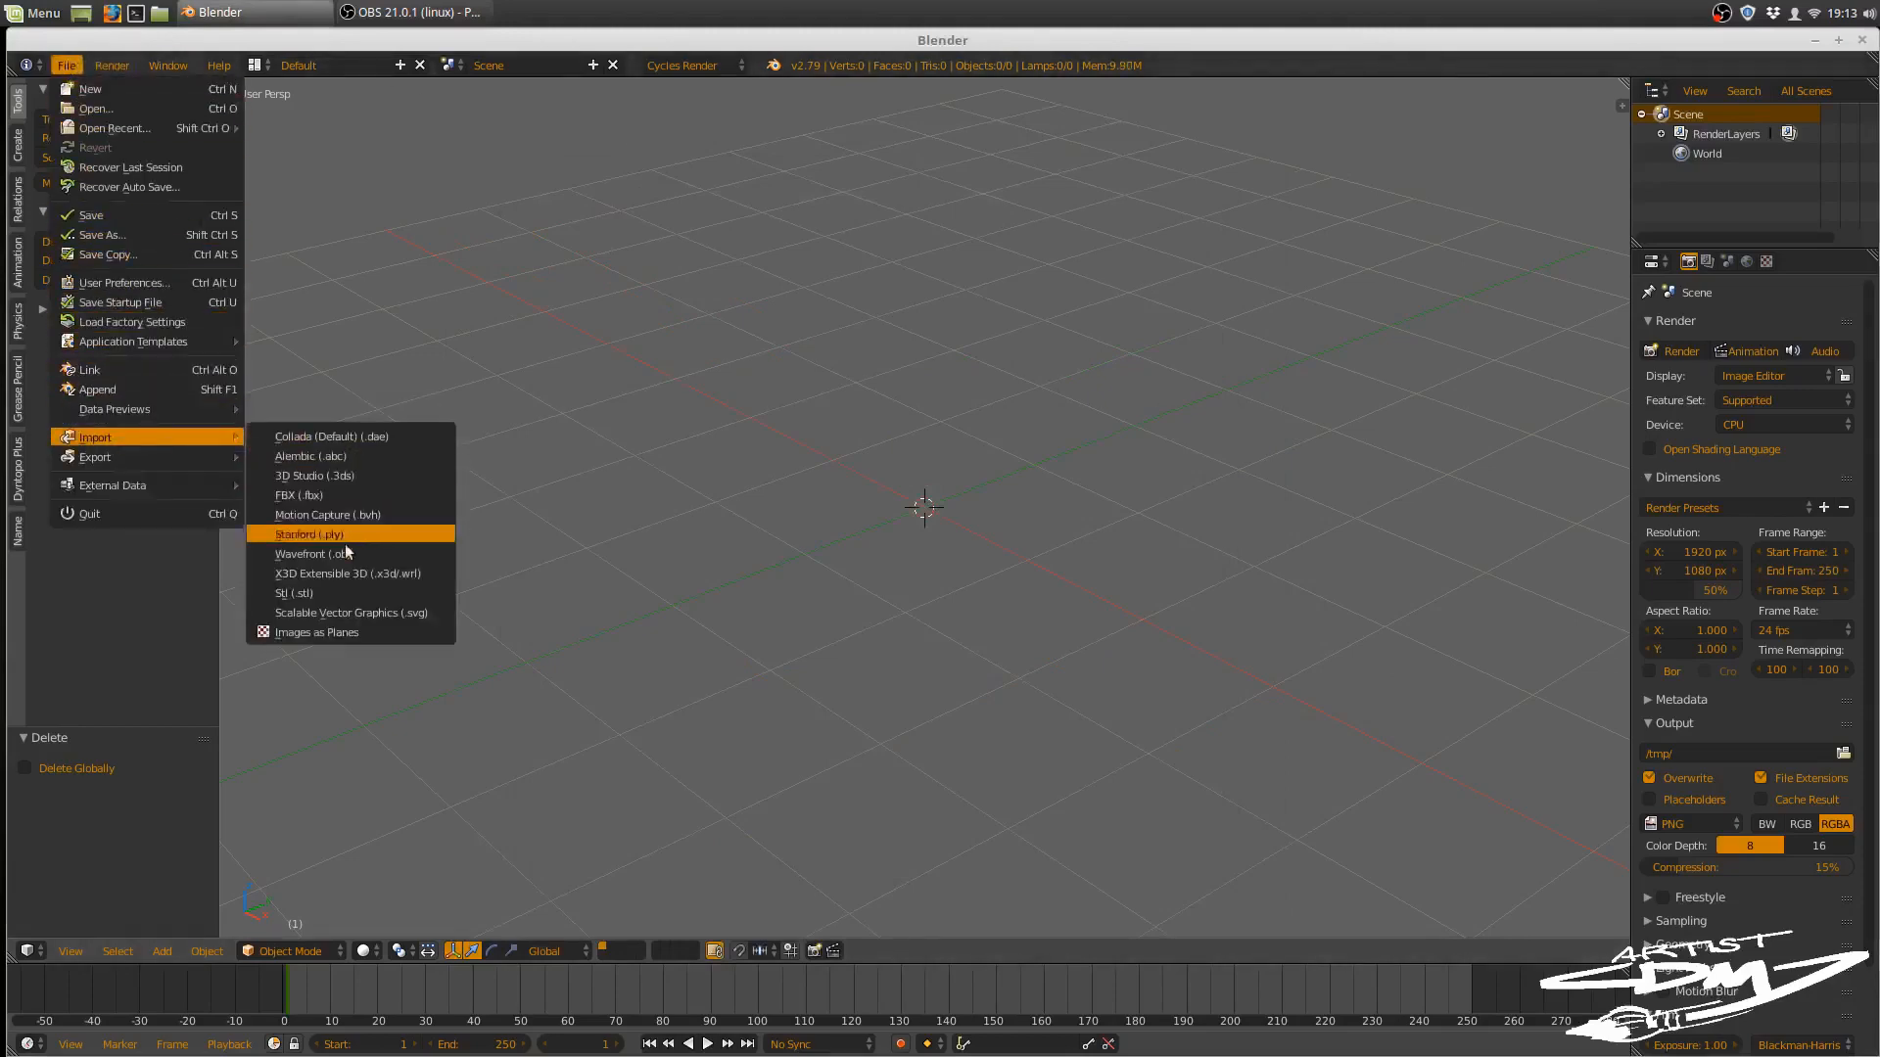
left_click(321, 554)
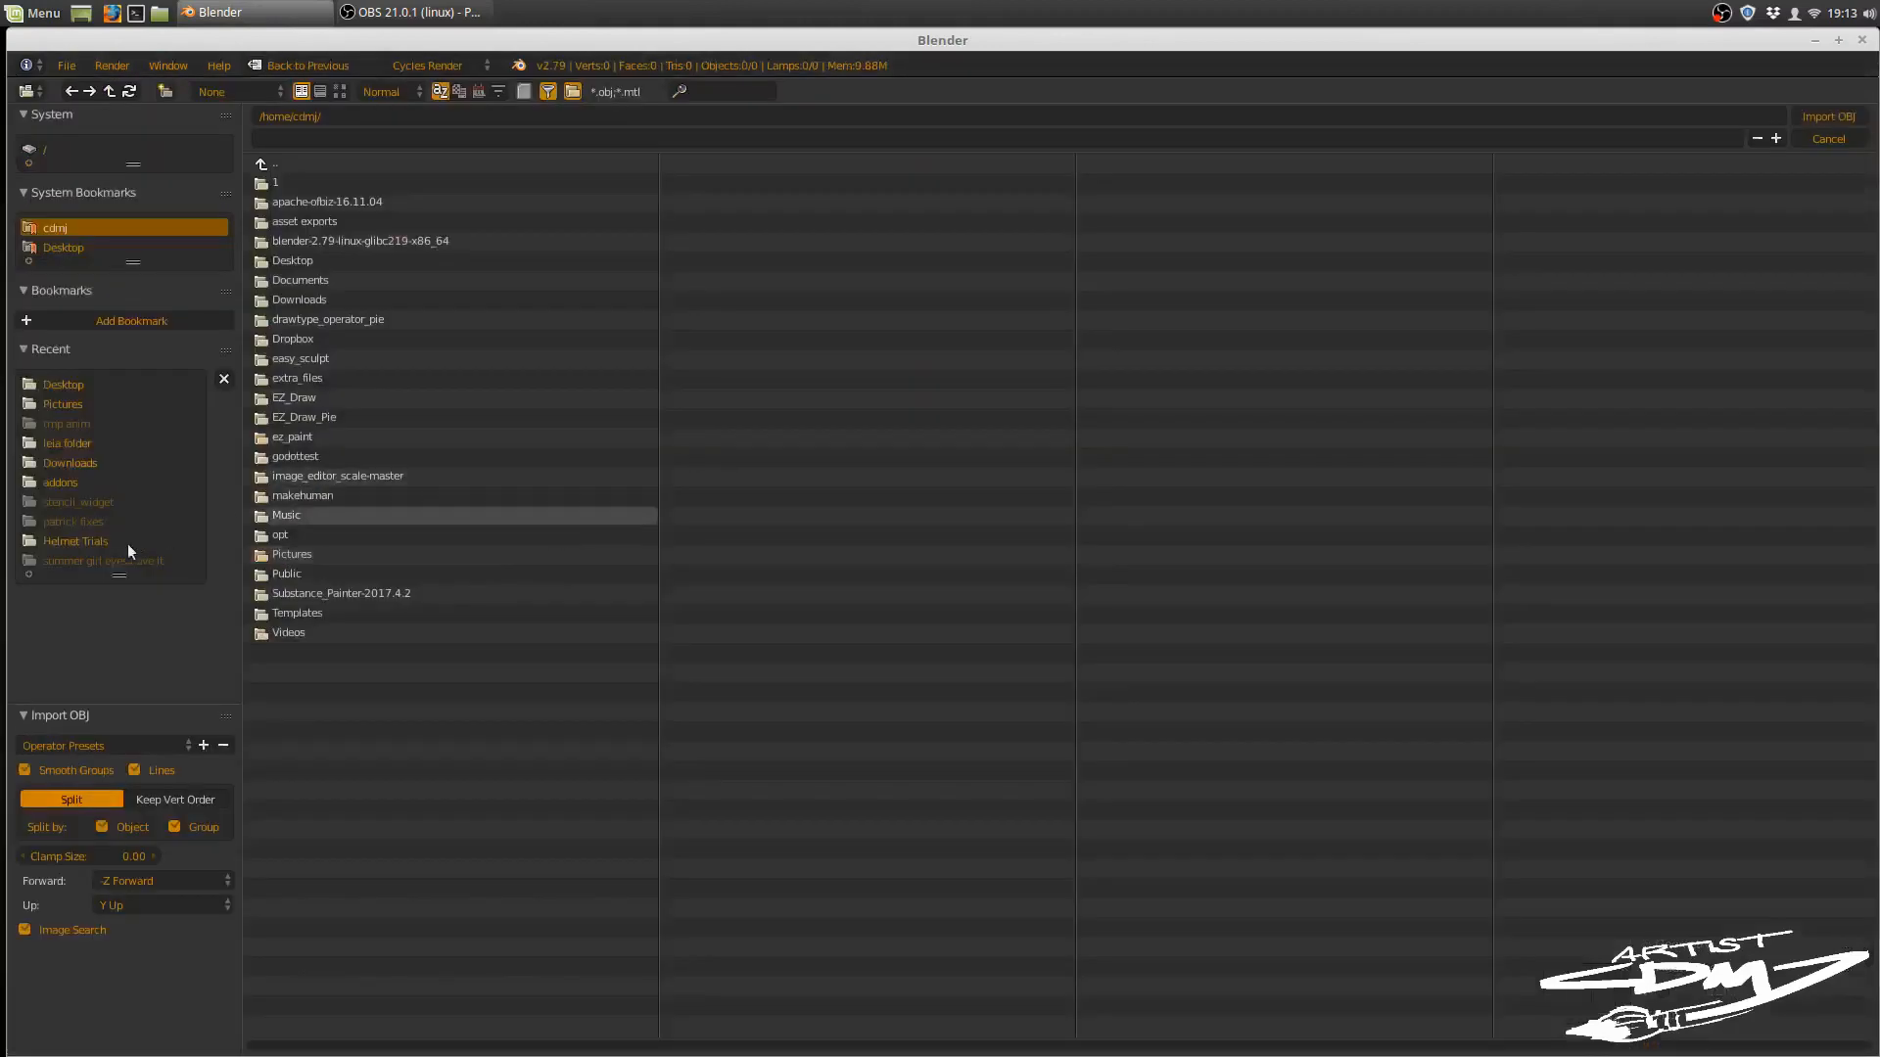
left_click(70, 385)
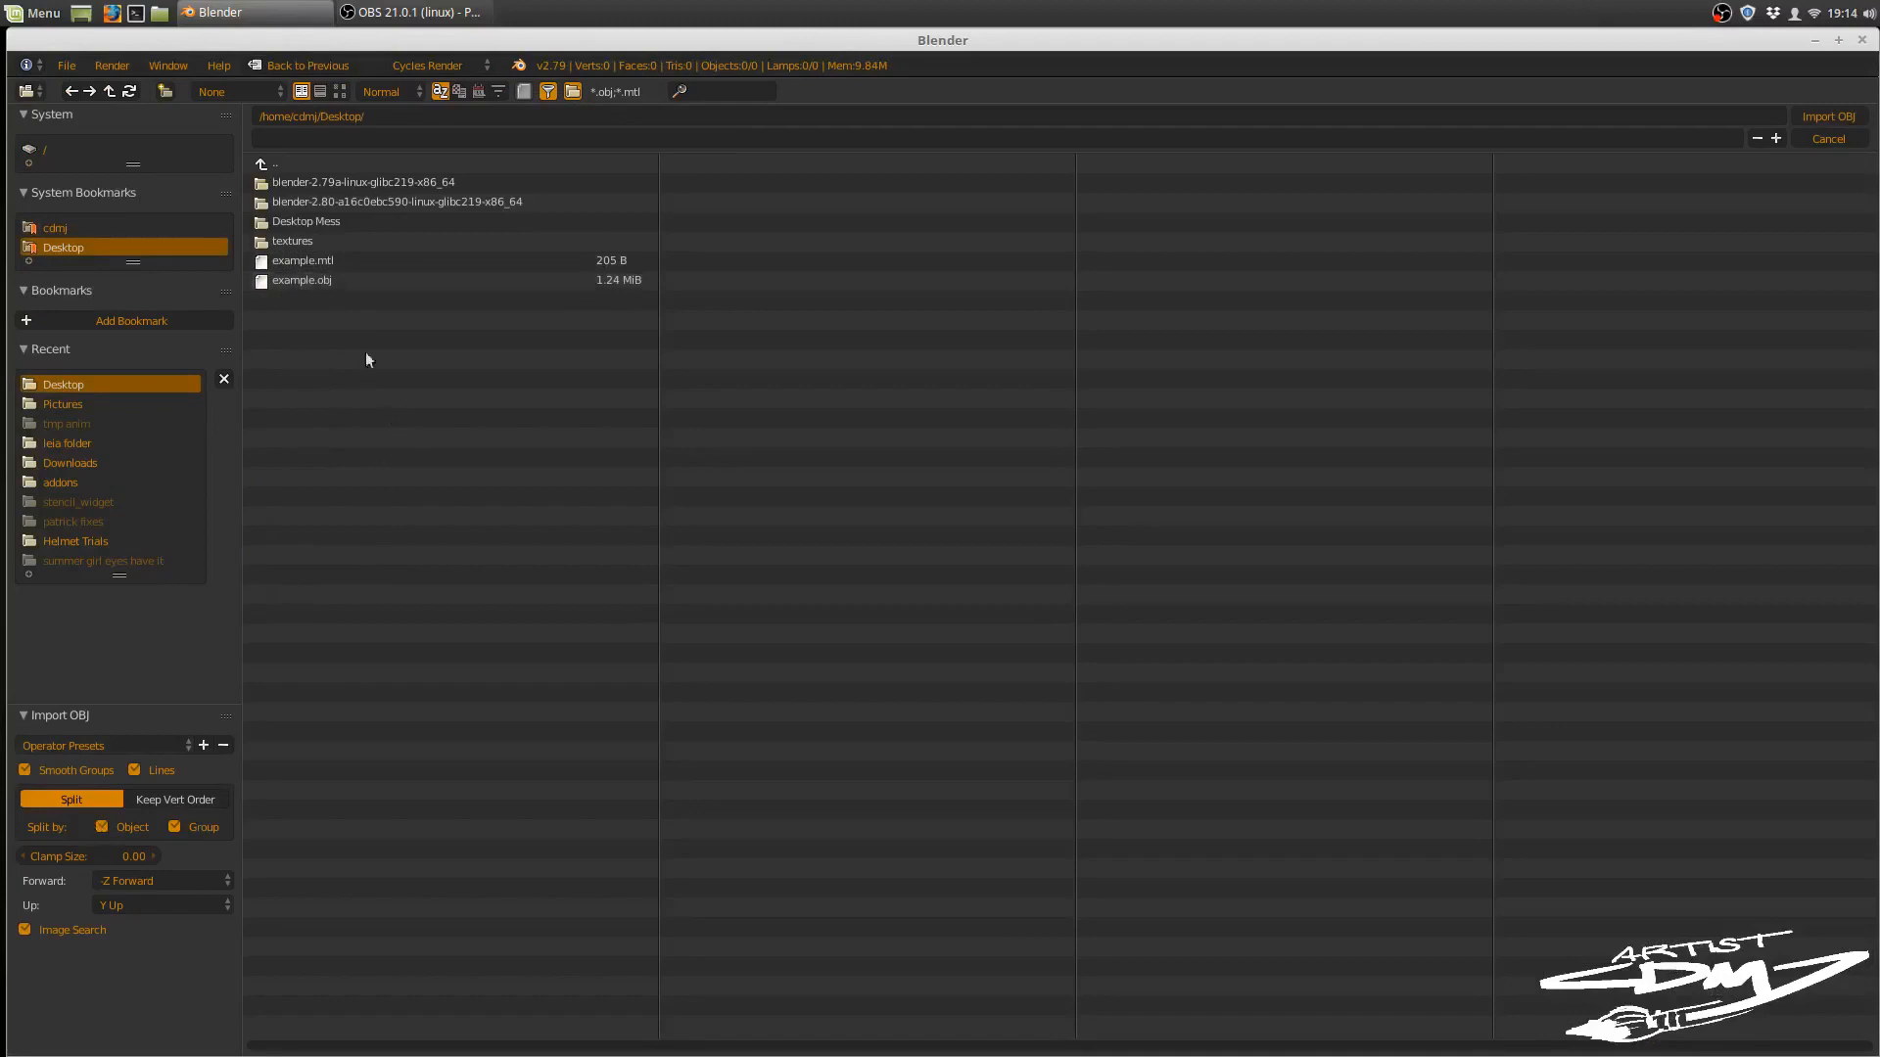
left_click(353, 280)
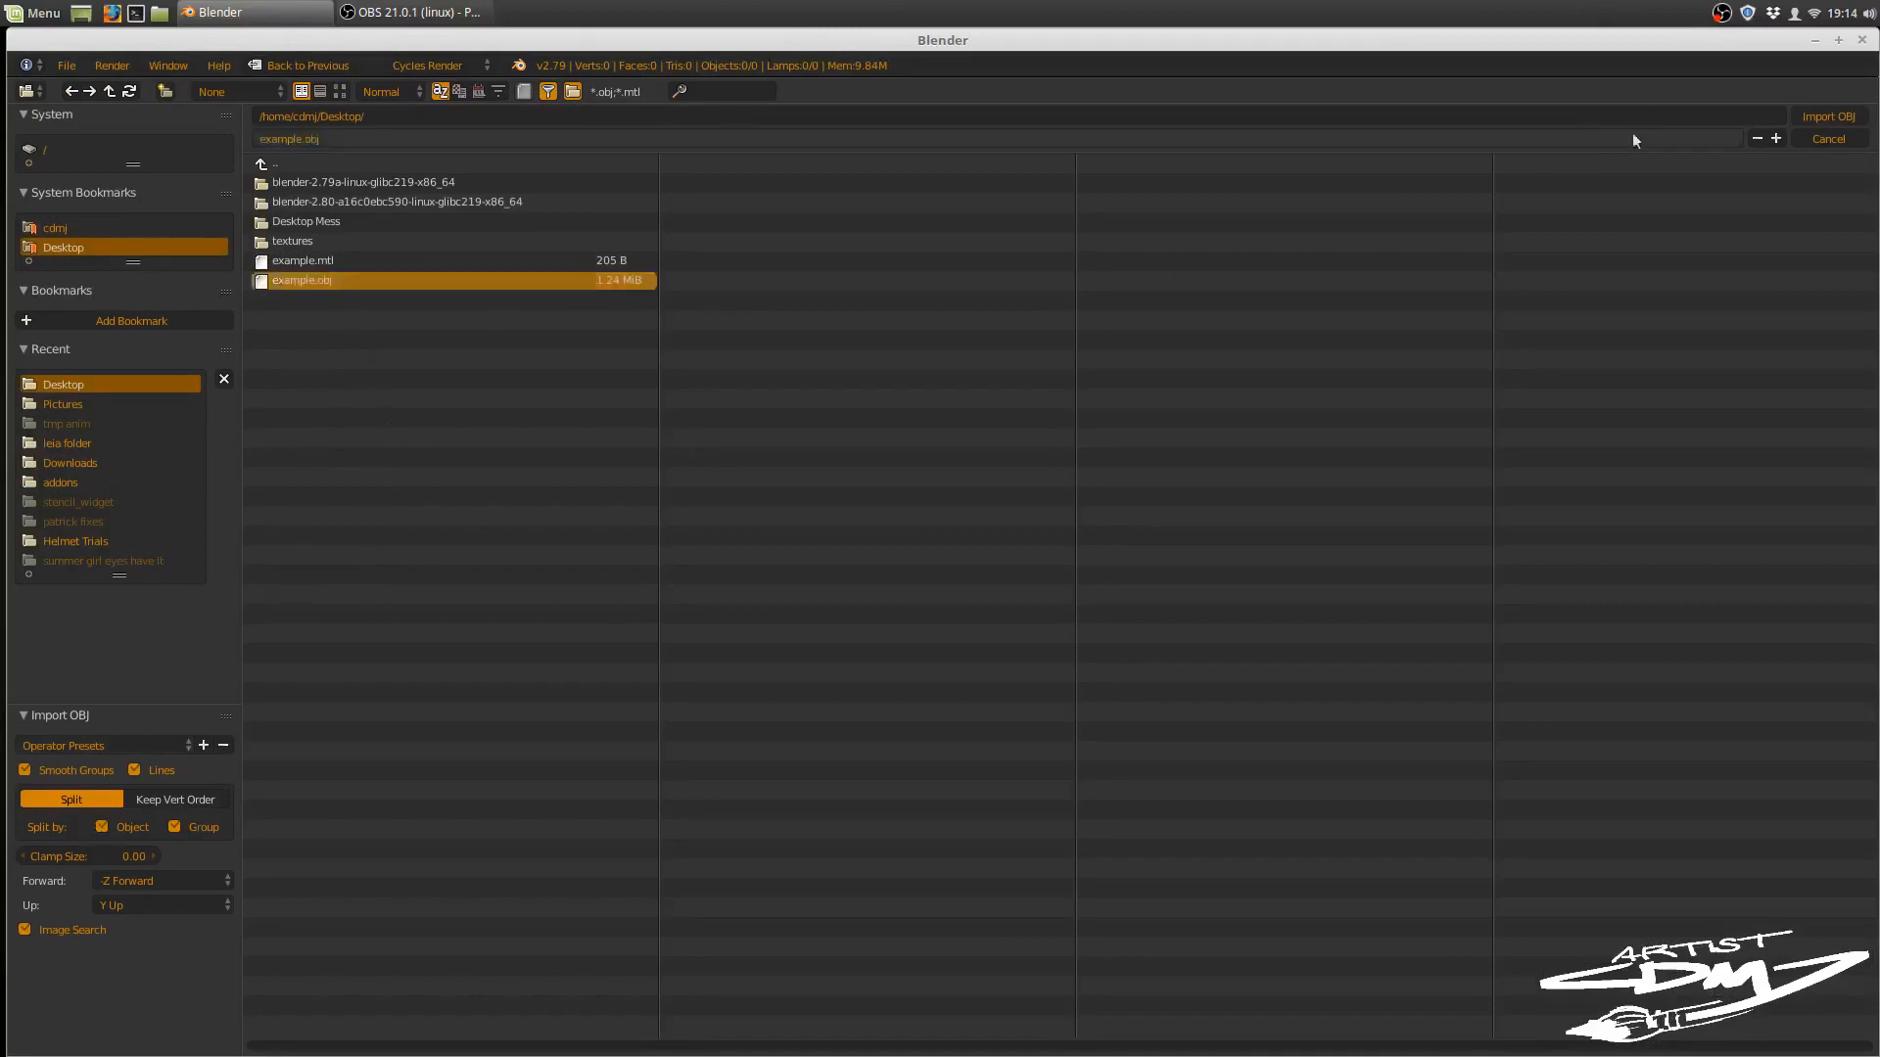
left_click(1825, 117)
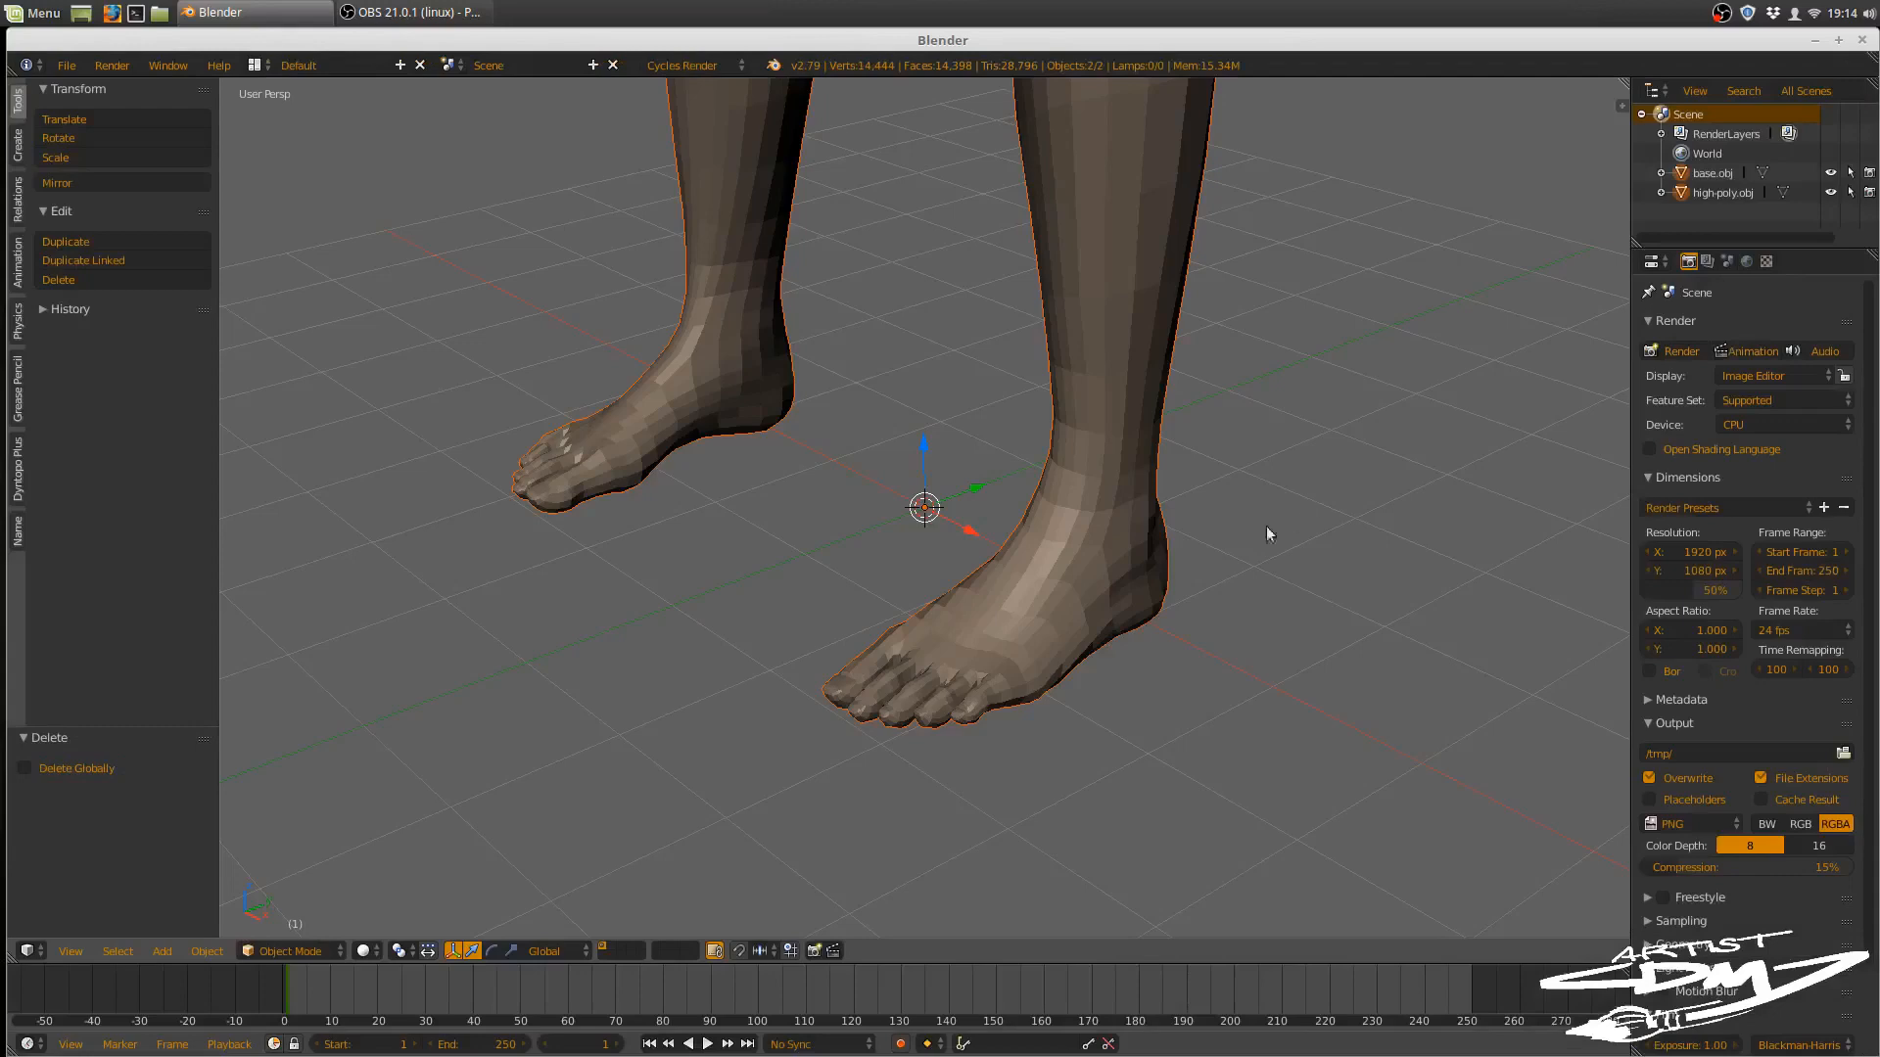
- Examine the whole imported human figure from head to feet and from several angles
scroll(1266, 526, "down", 5)
middle_click_drag(1172, 544, 1121, 488)
middle_click_drag(1108, 274, 1253, 833, "shift")
scroll(1253, 832, "down", 3)
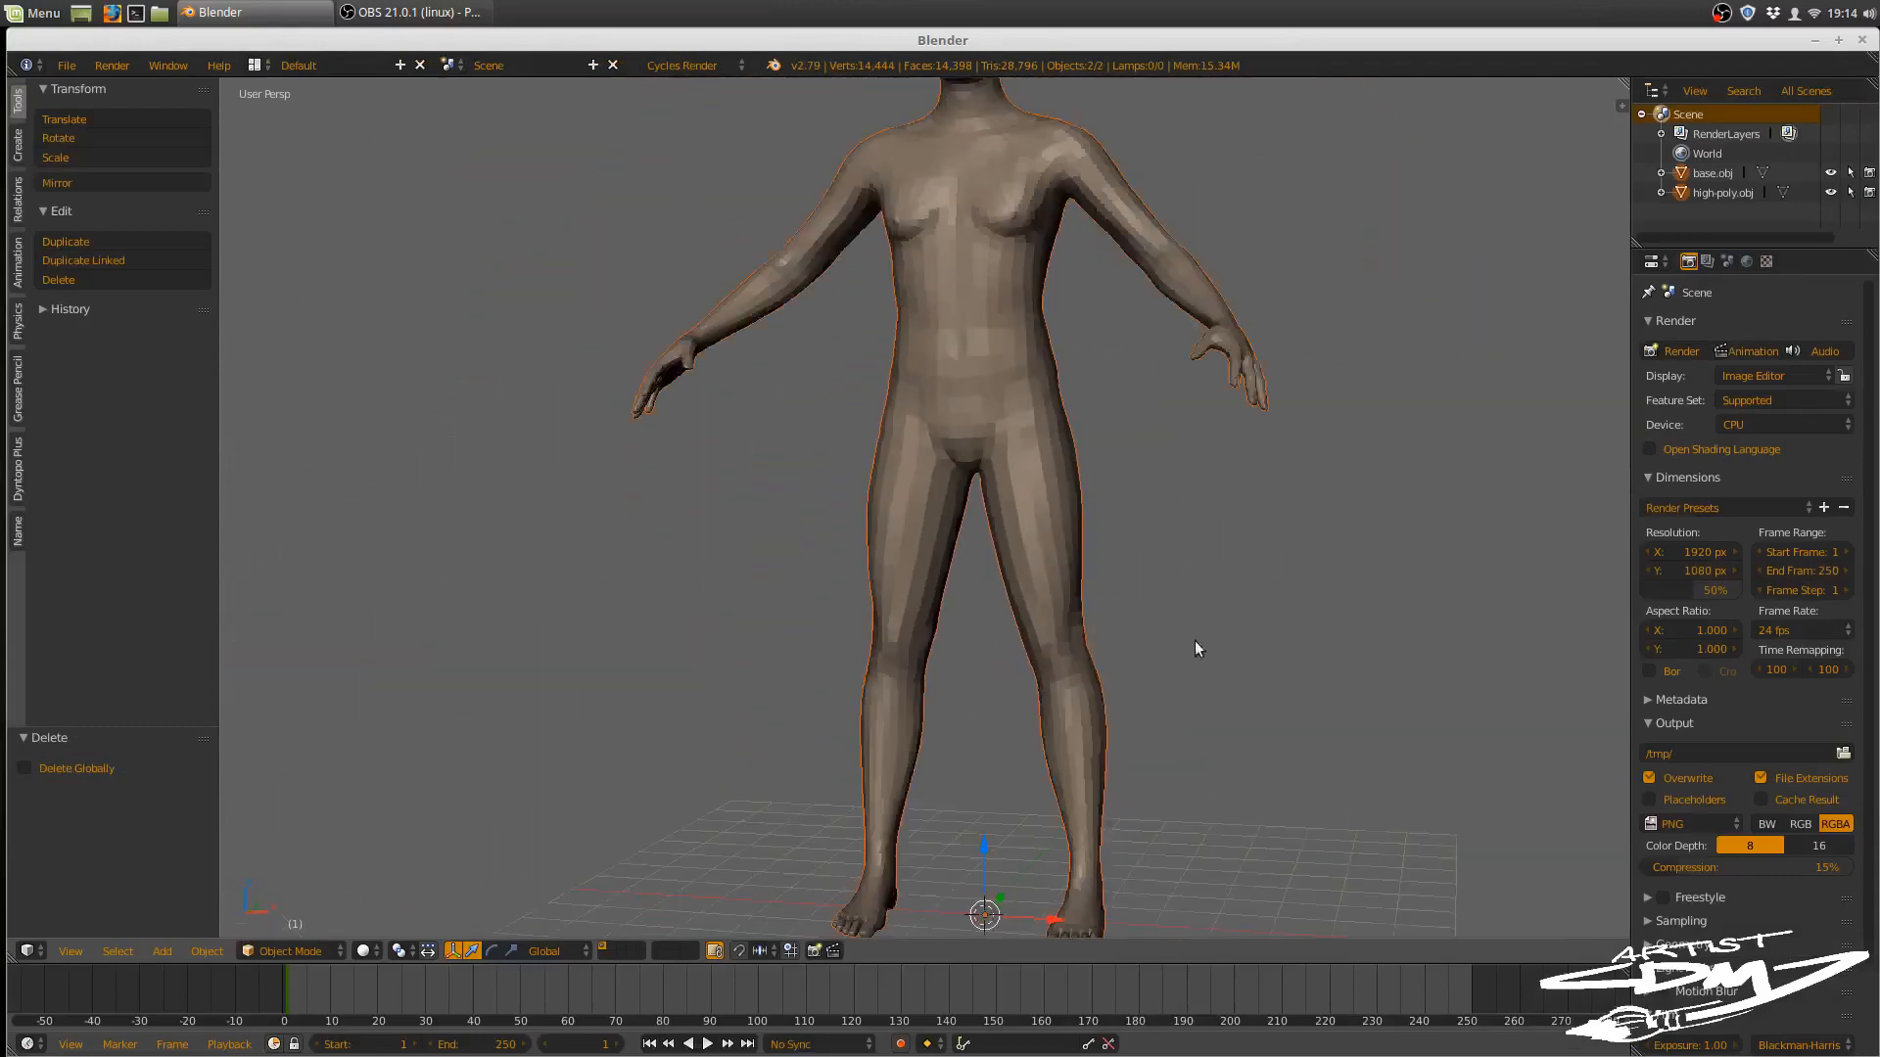
middle_click_drag(1195, 640, 1284, 654)
middle_click_drag(1203, 487, 880, 361, "shift")
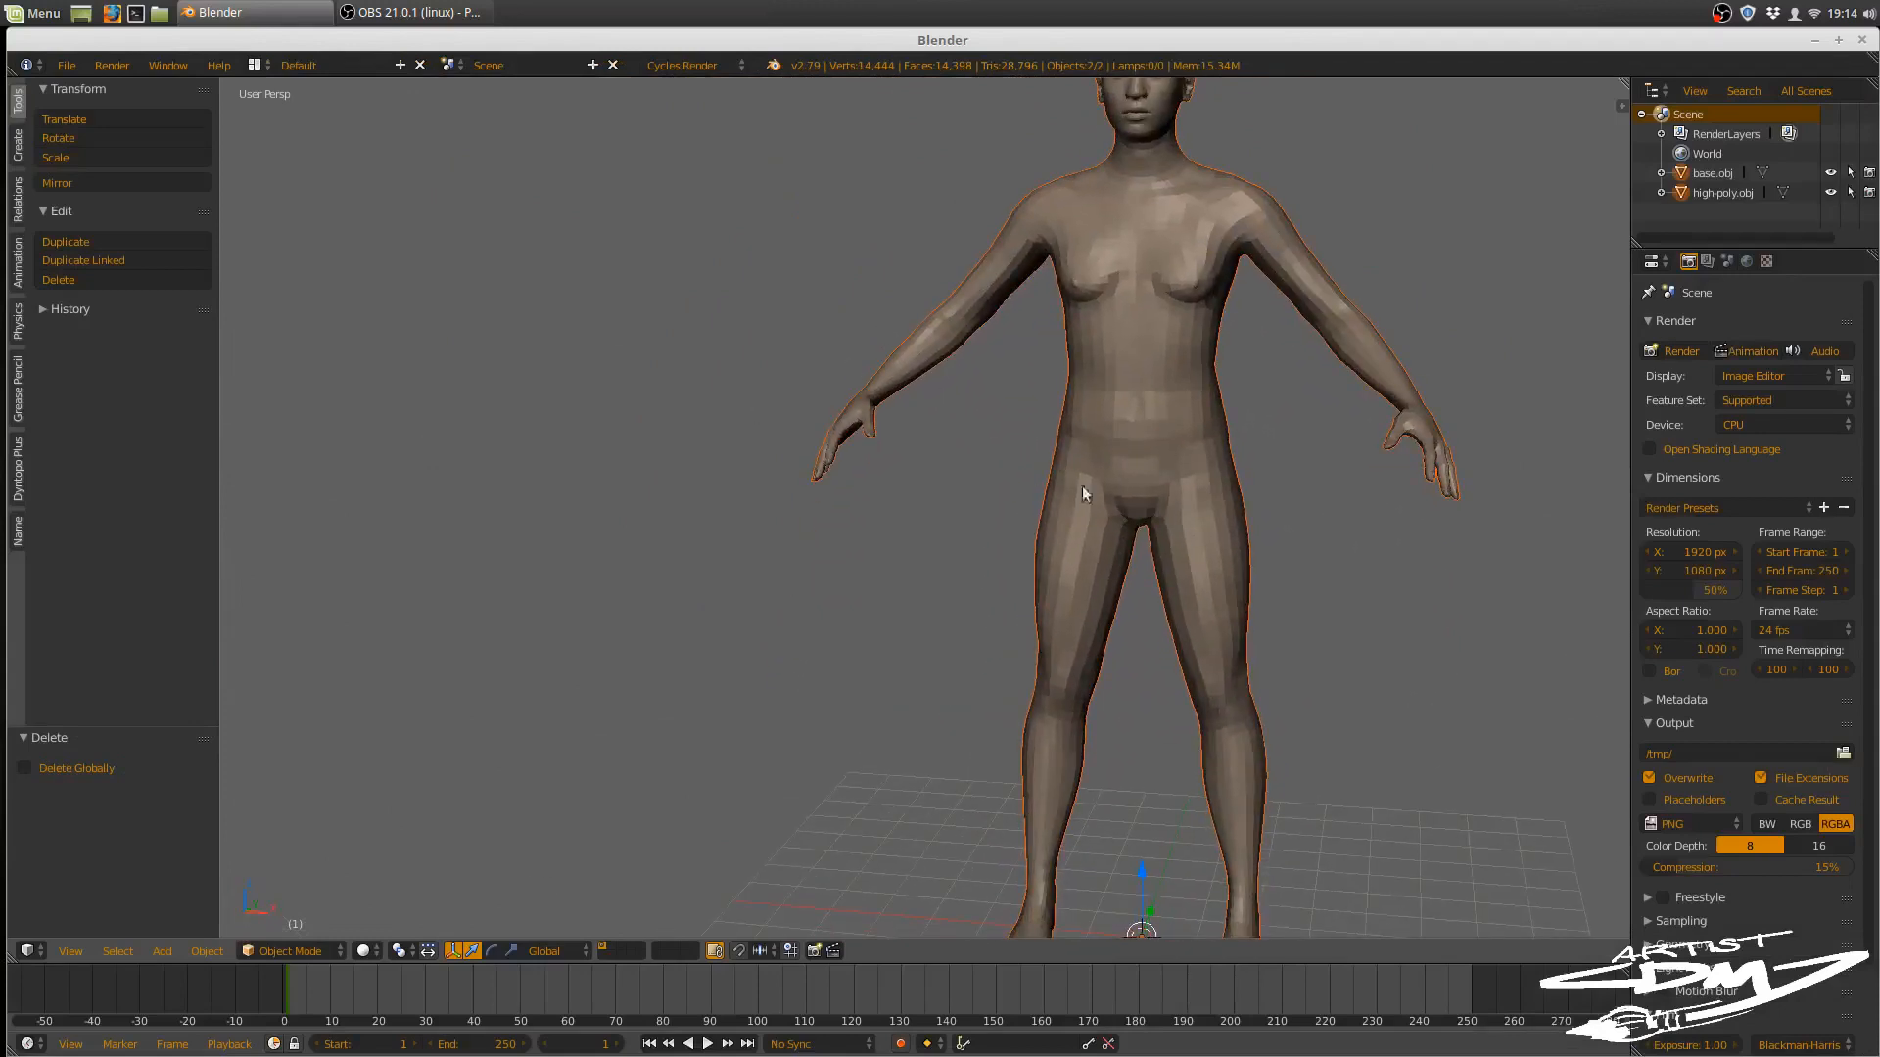
middle_click_drag(1305, 576, 1233, 524)
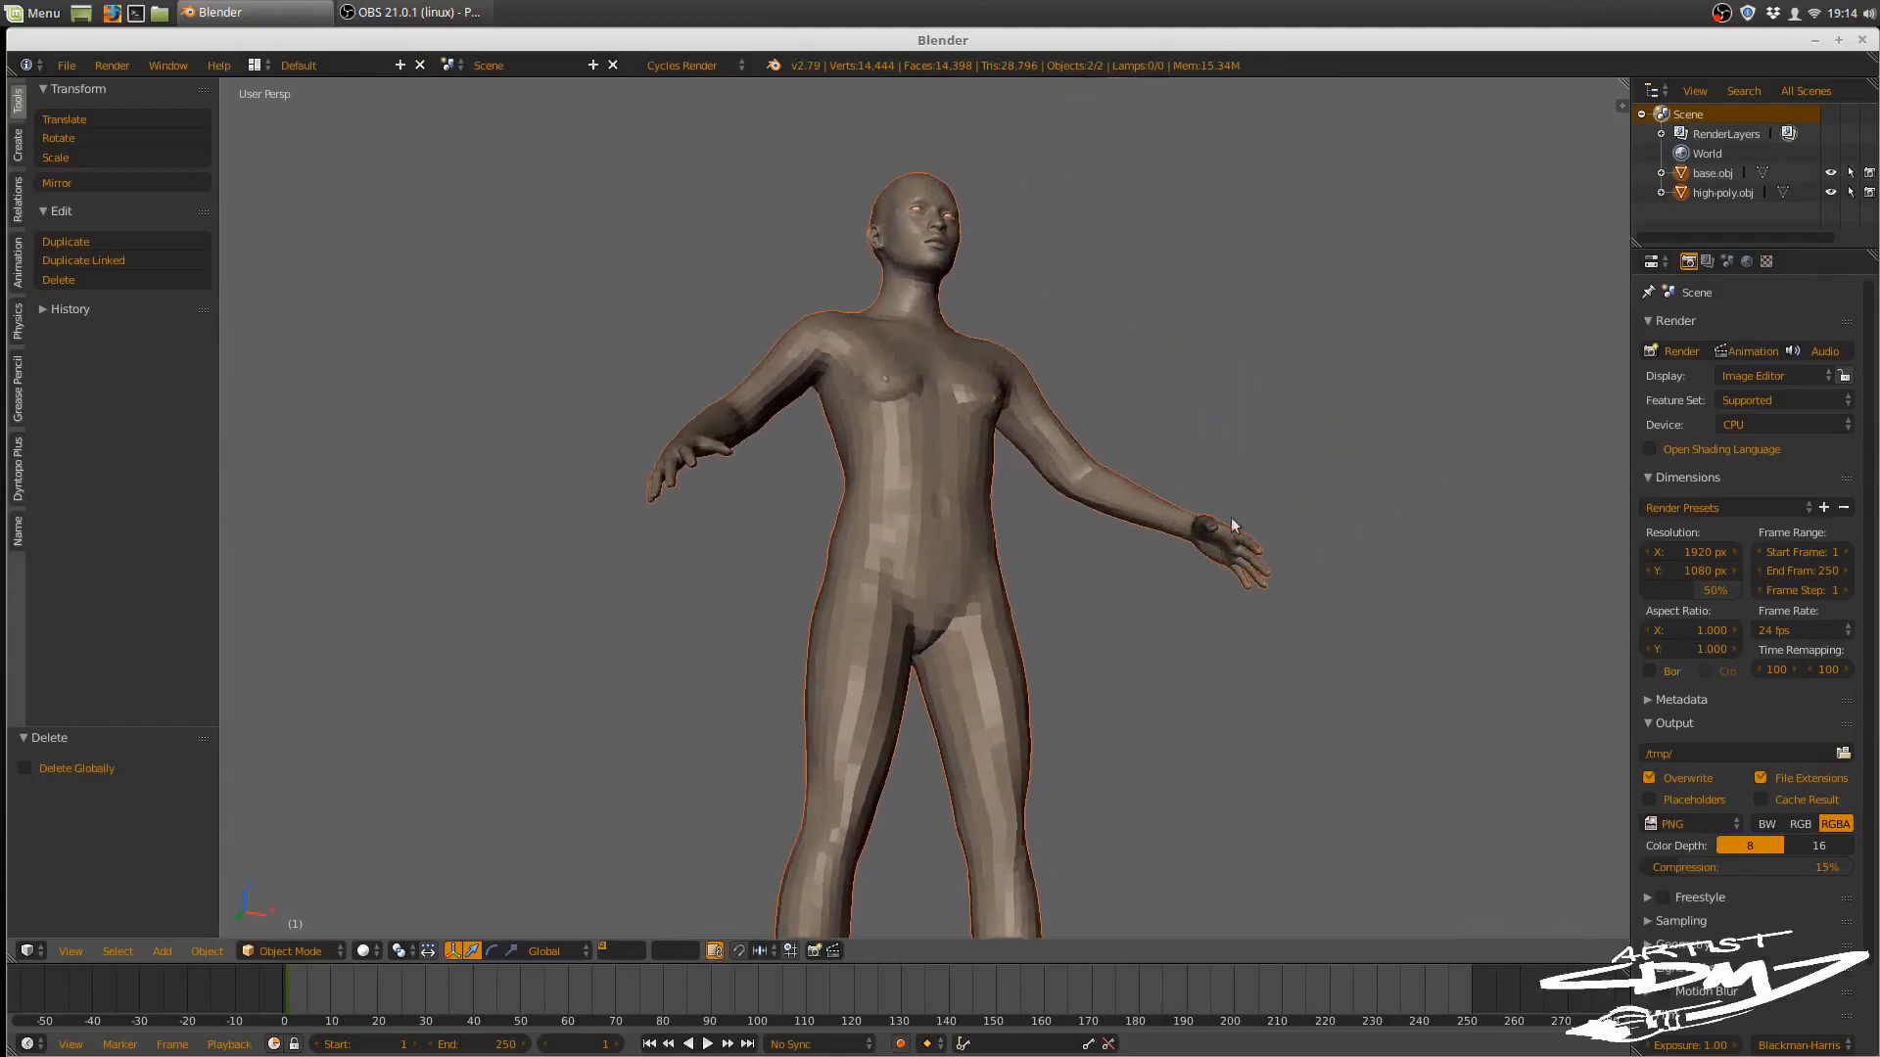
mouse_move(1122, 458)
middle_mouse_down()
mouse_move(1184, 596)
mouse_move(1090, 655)
mouse_move(1032, 600)
mouse_move(1002, 692)
mouse_move(1055, 603)
middle_mouse_up()
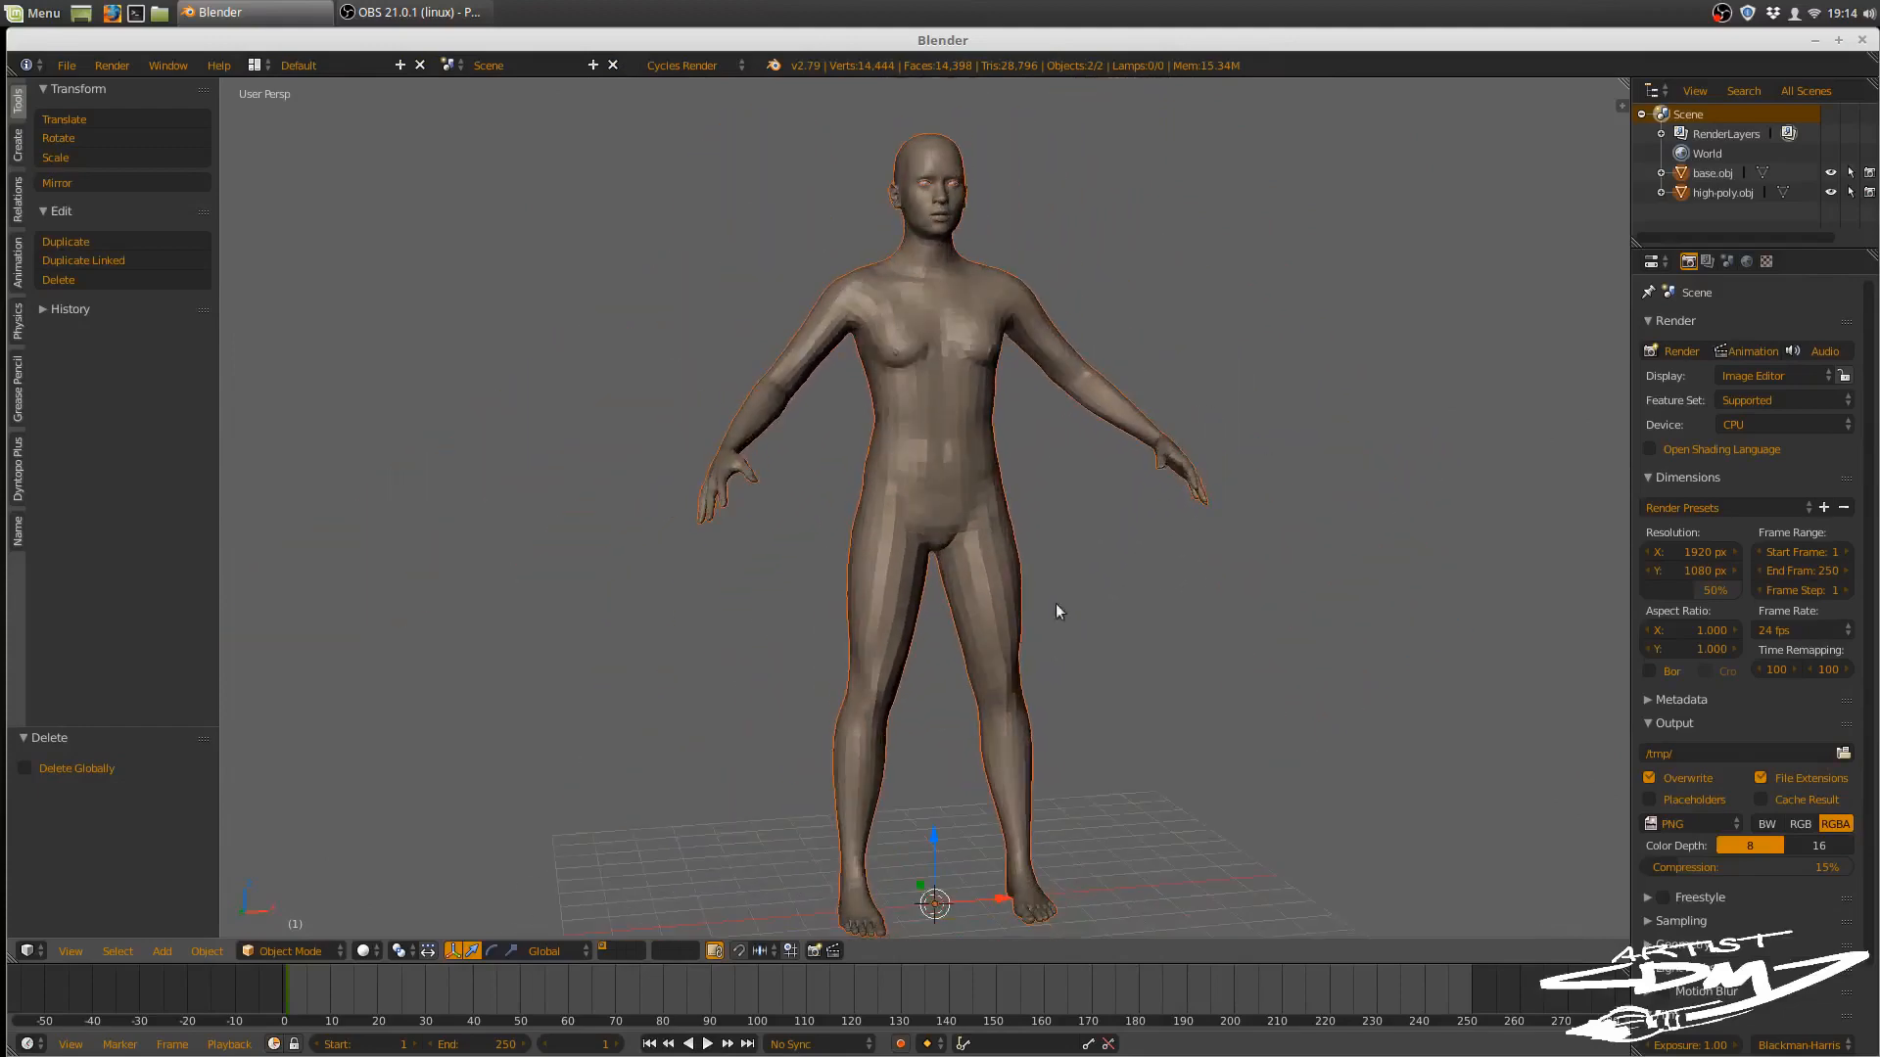
- Select only the figure's body mesh, base.obj, and enter Edit Mode on it
right_click(944, 543)
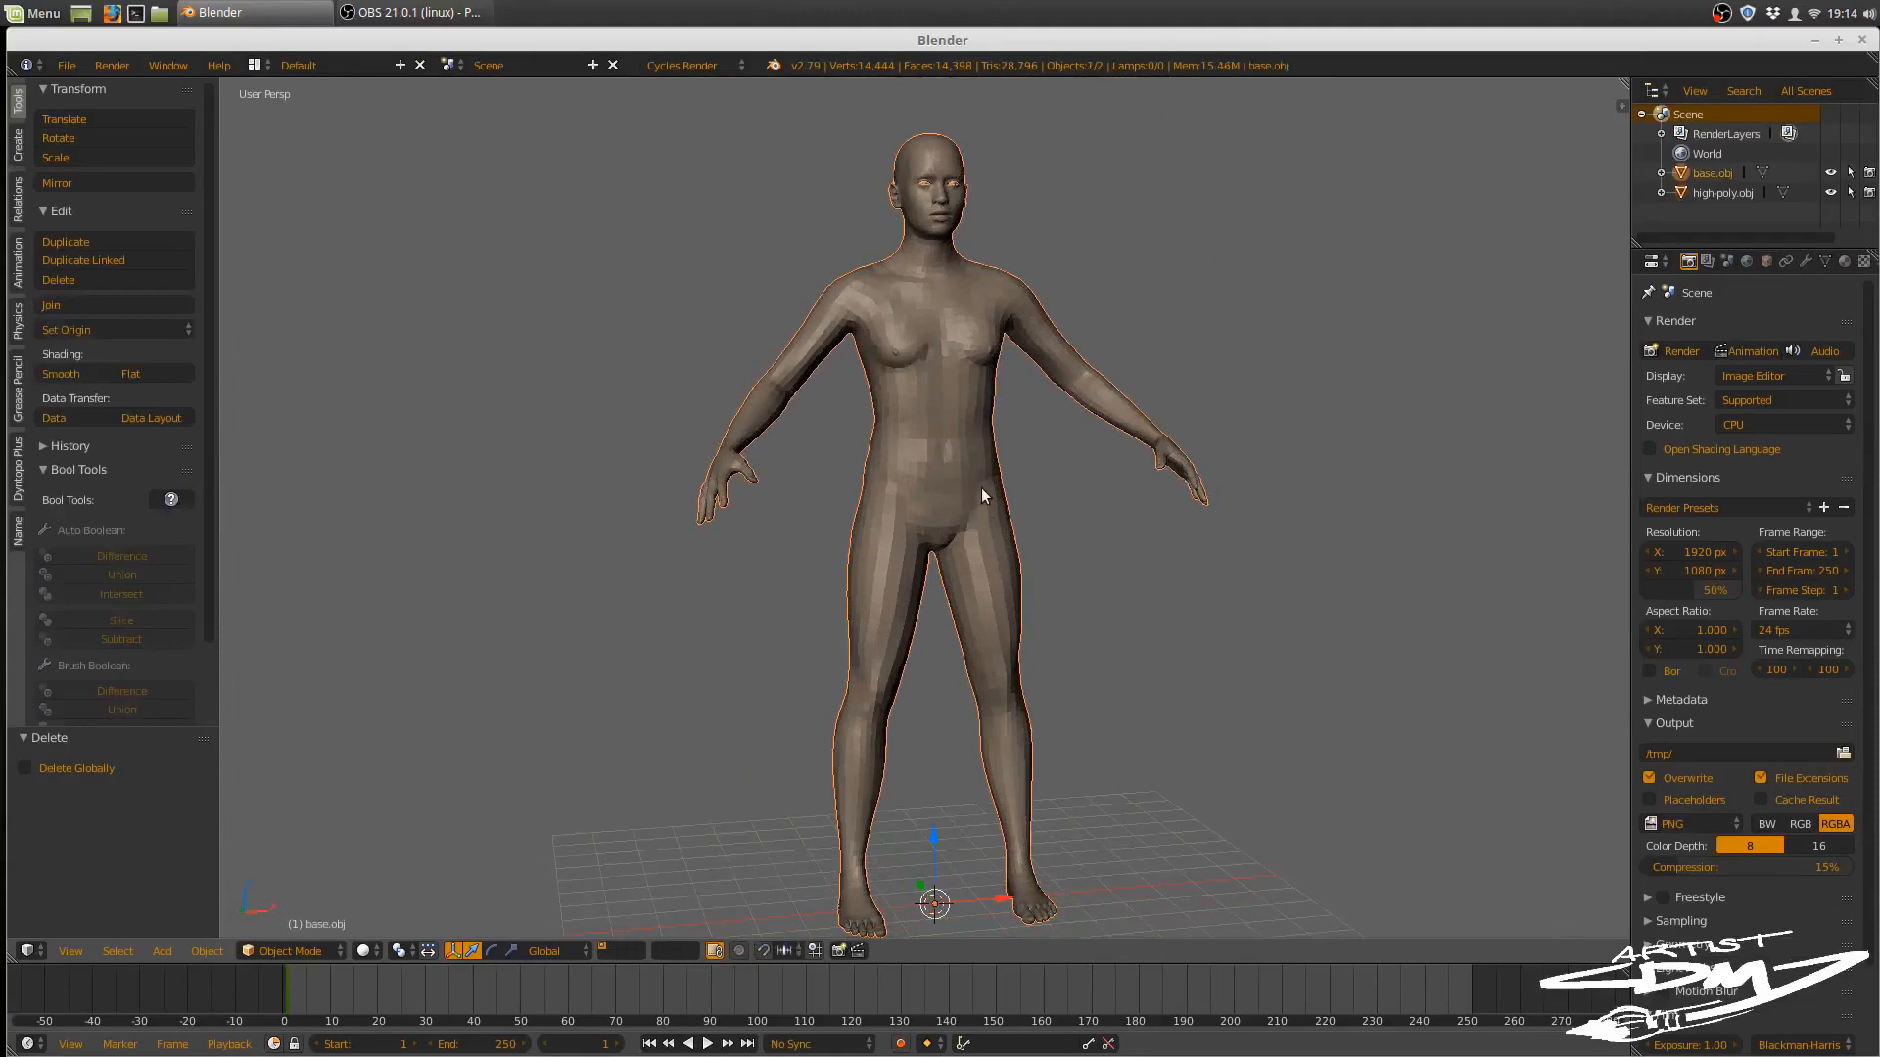
key("Tab")
left_click(1104, 503)
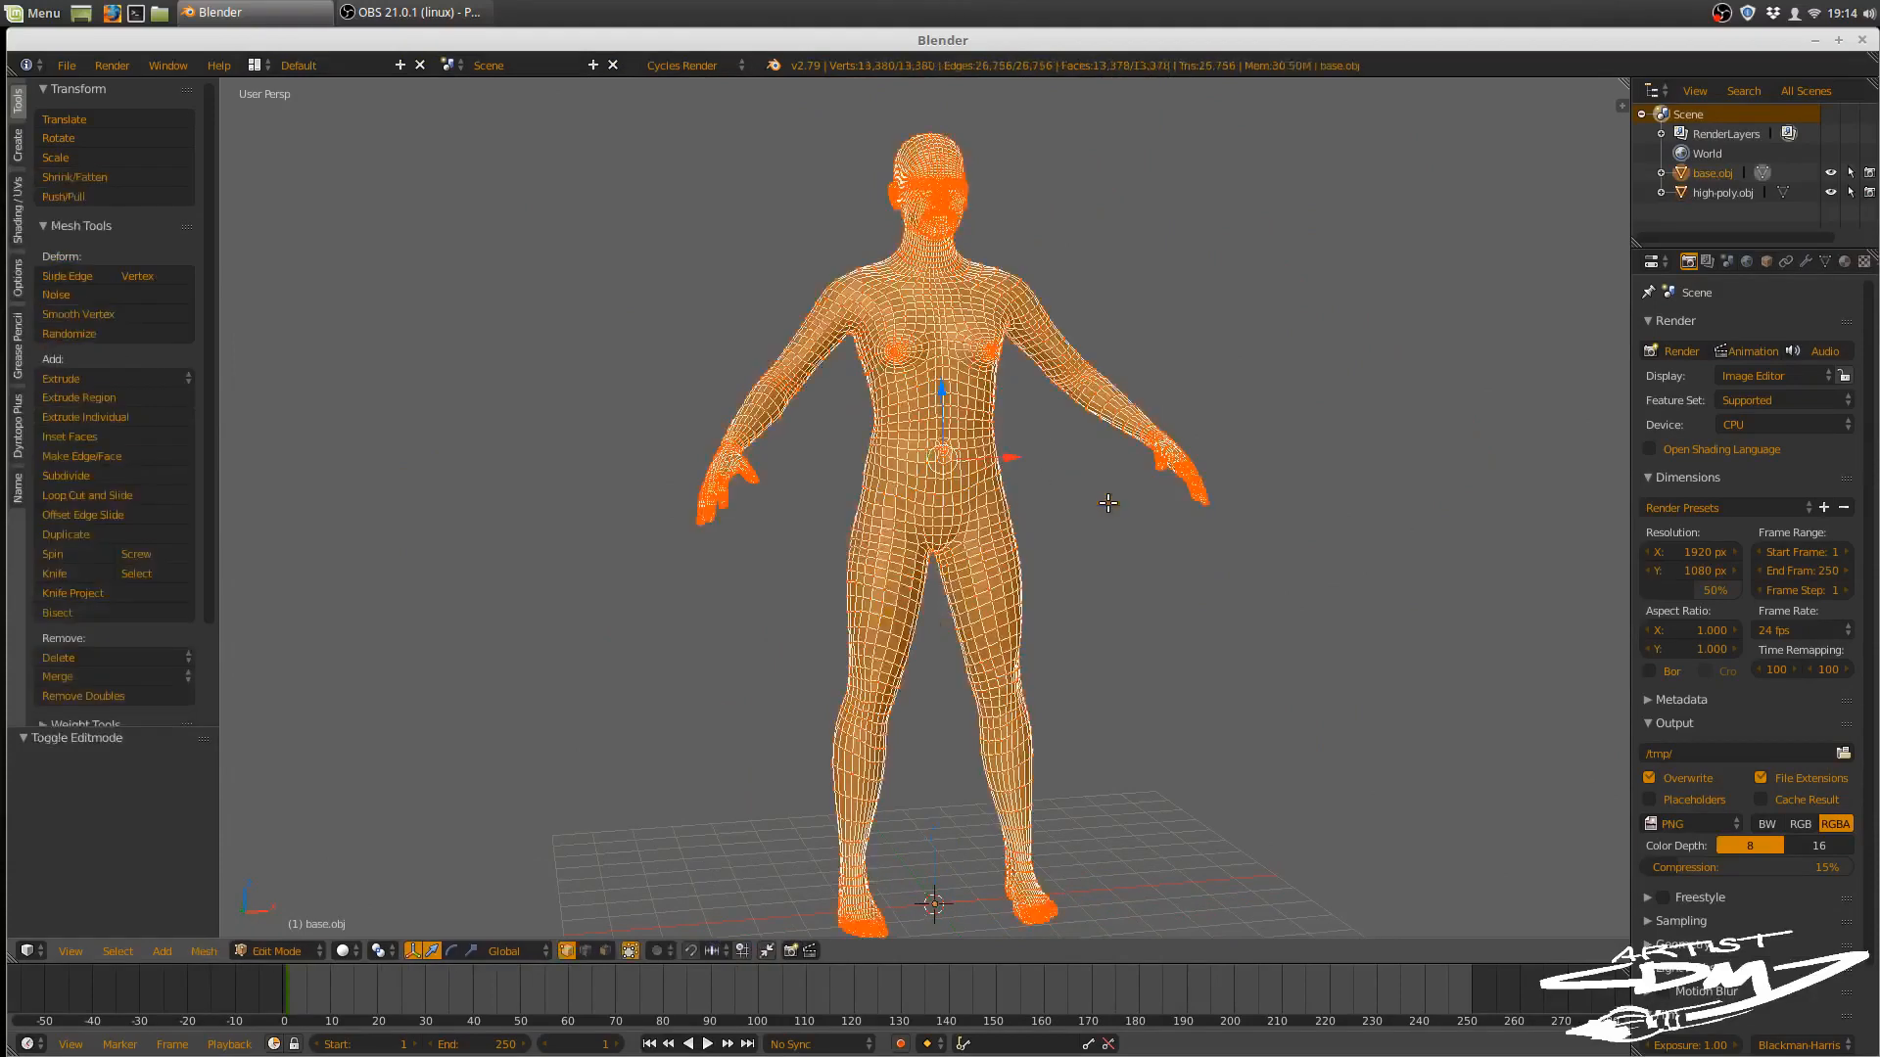
- In the front orthographic view, allow selection through the mesh and delete all body vertices except the figure's left forearm and hand
scroll(1058, 643, "down", 2)
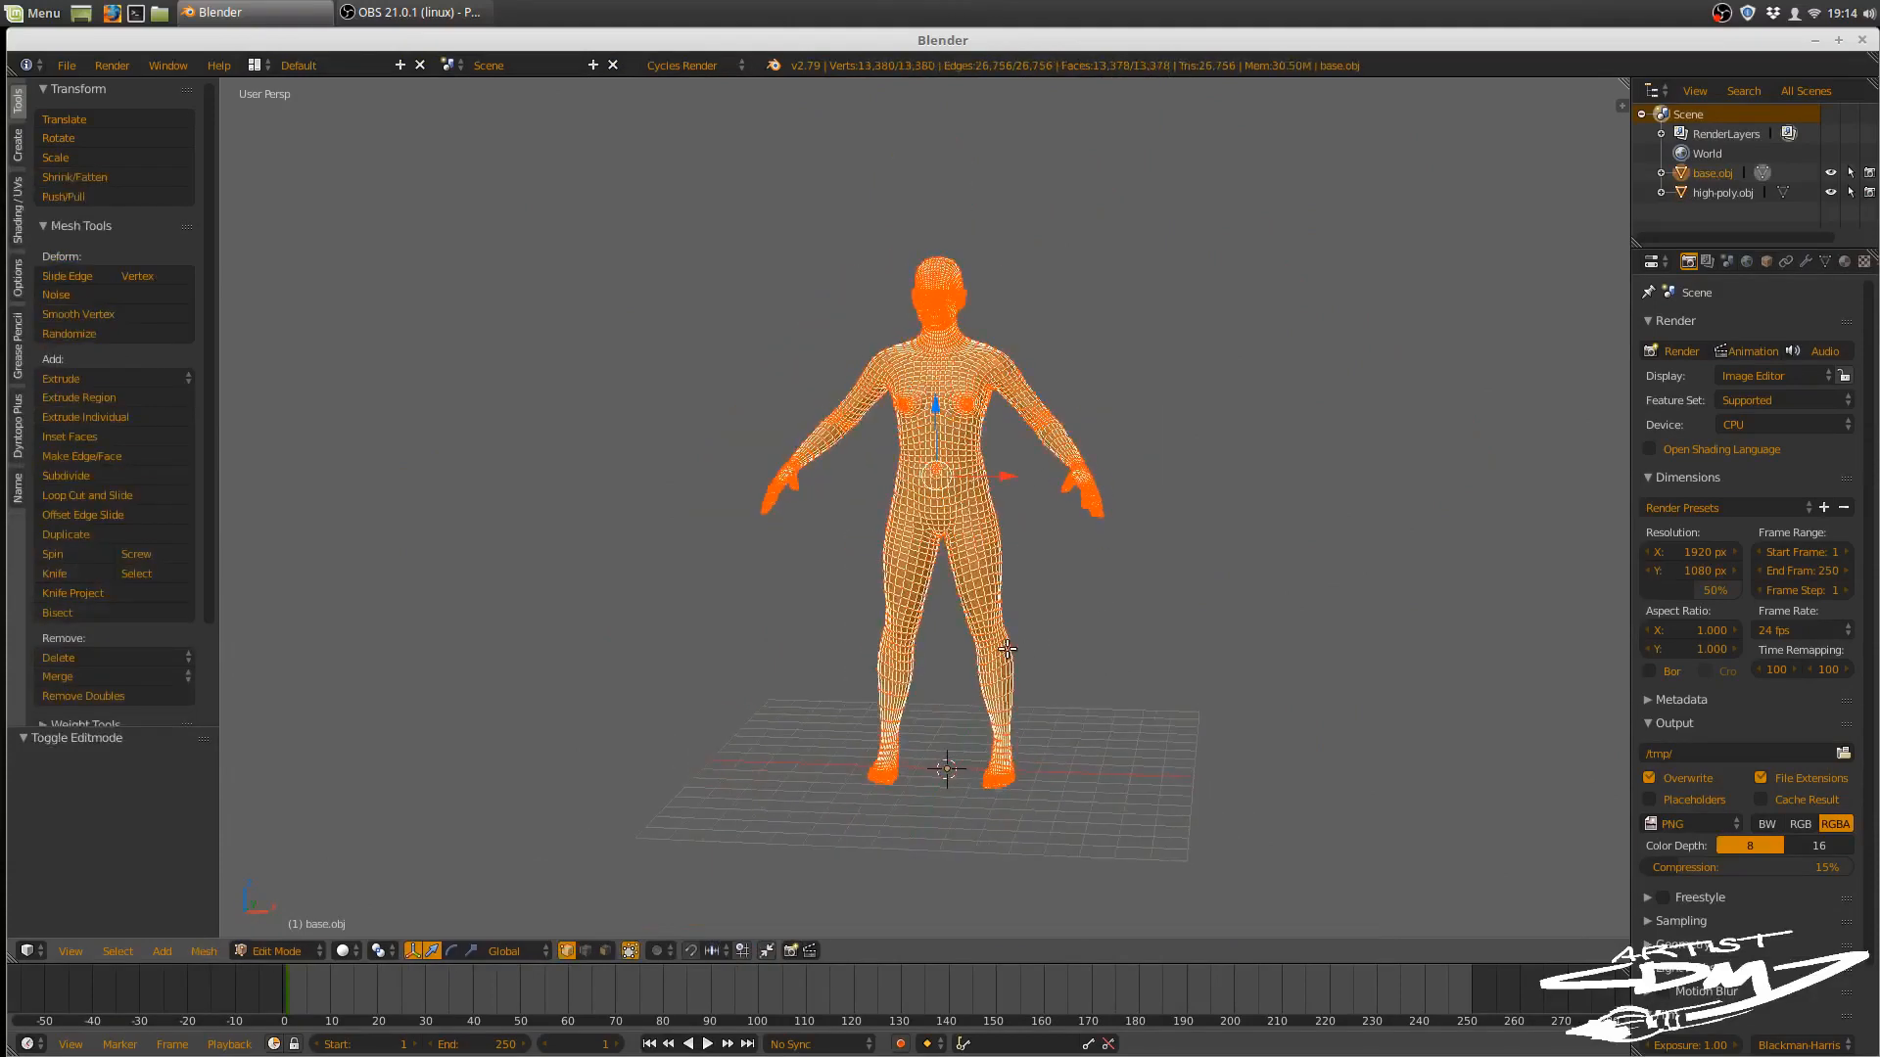
key("KP_1")
key("KP_5")
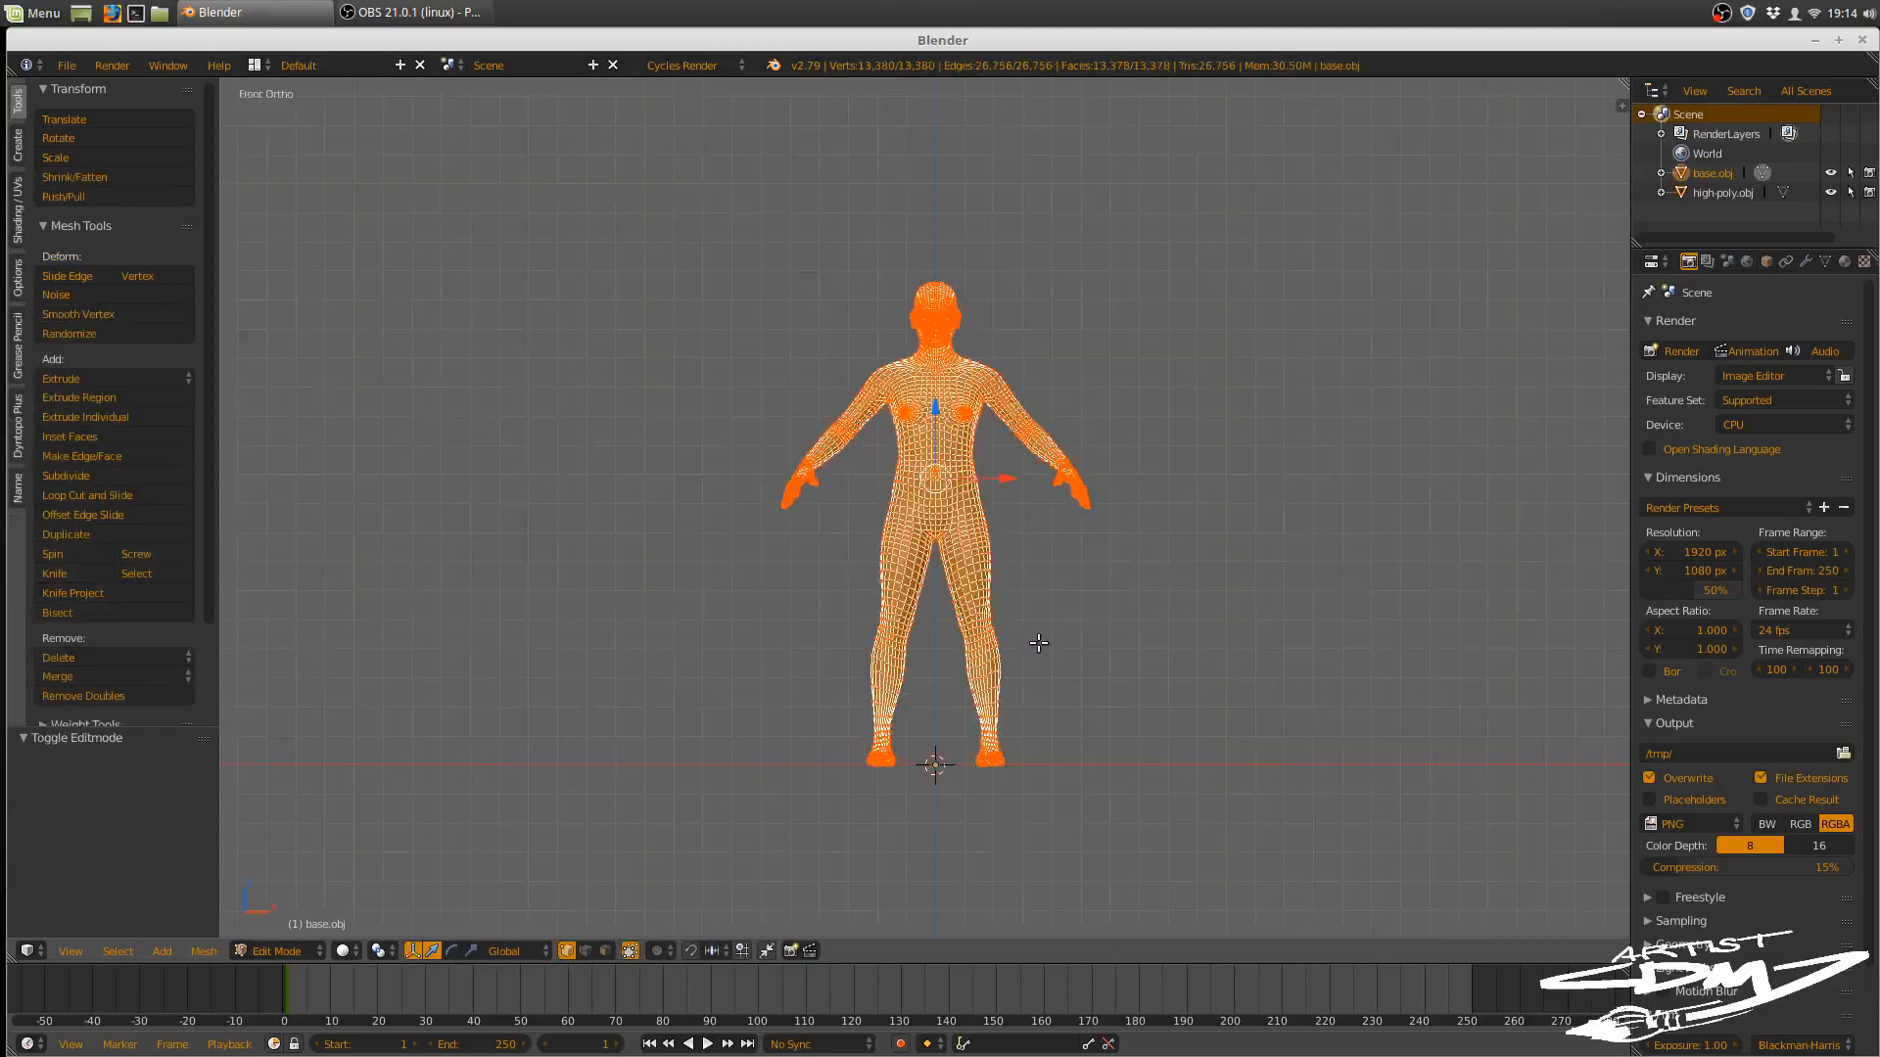
scroll(1046, 644, "up", 3)
middle_click_drag(1052, 644, 1044, 607, "shift")
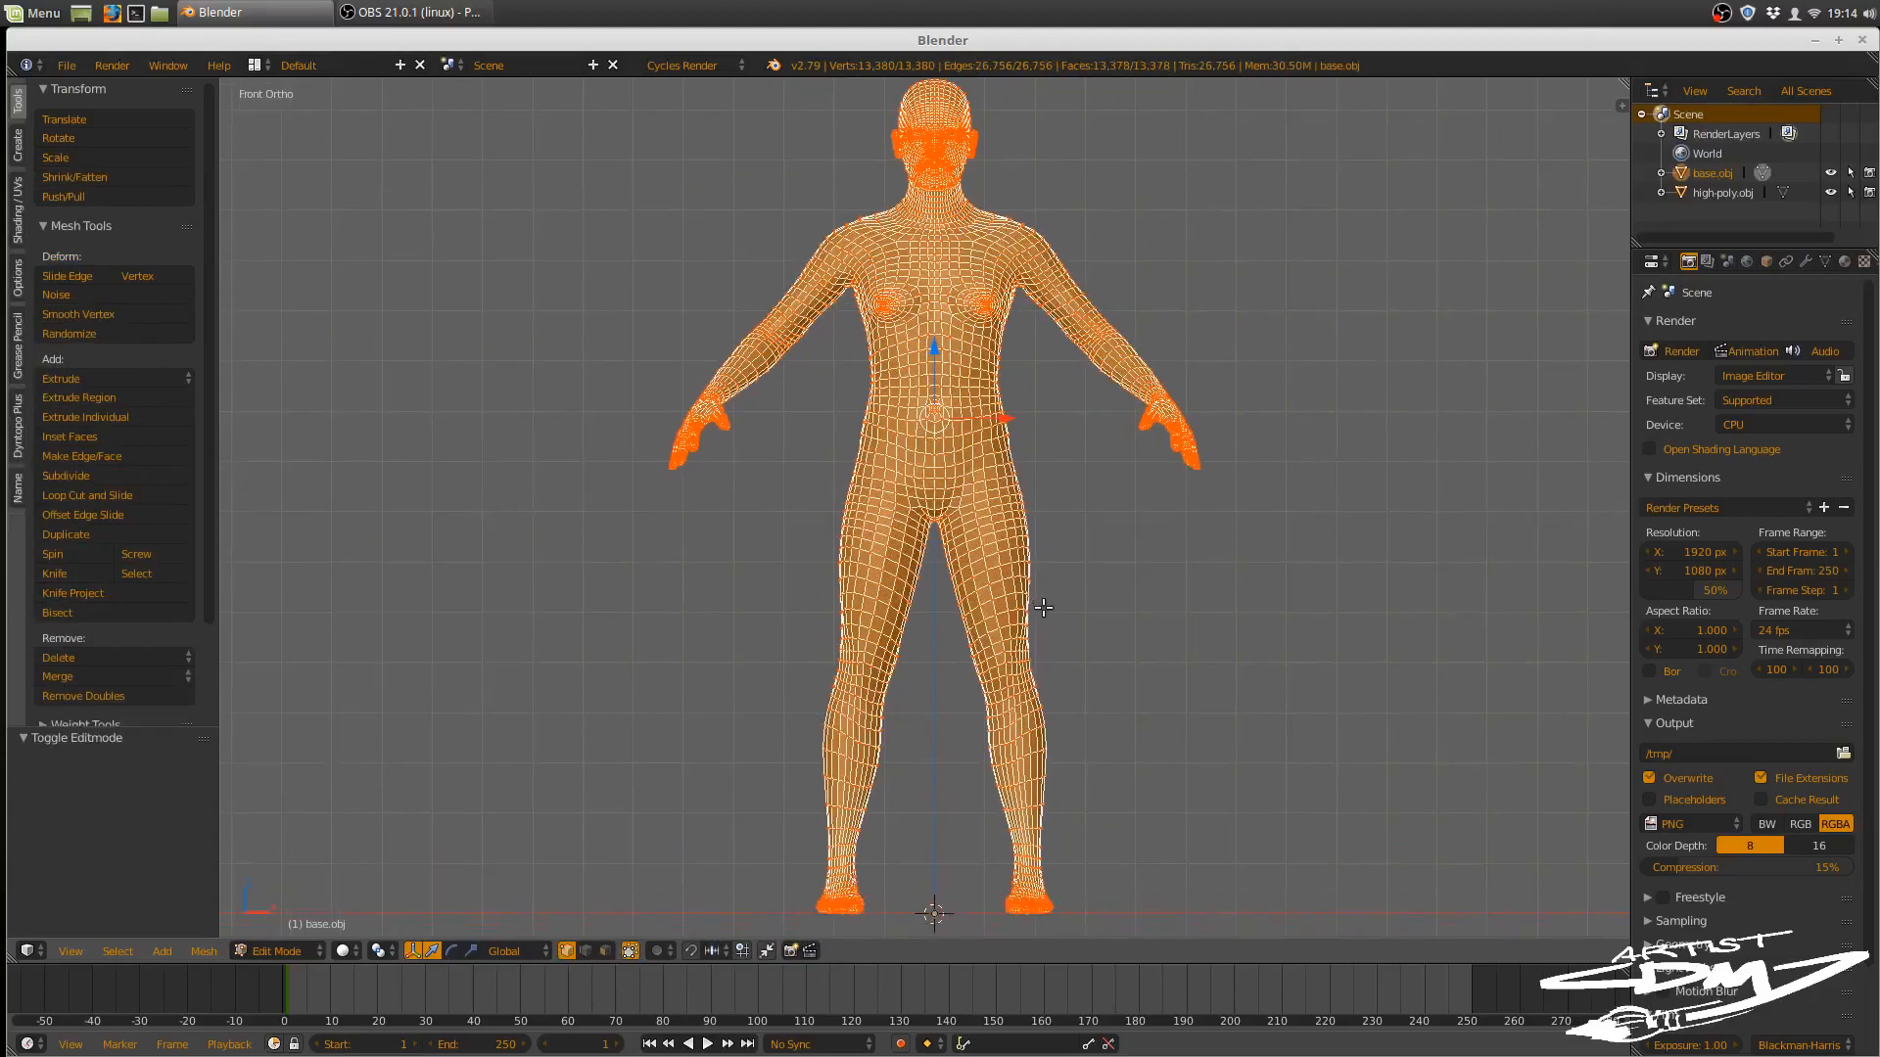
left_click(630, 951)
scroll(858, 225, "down", 1)
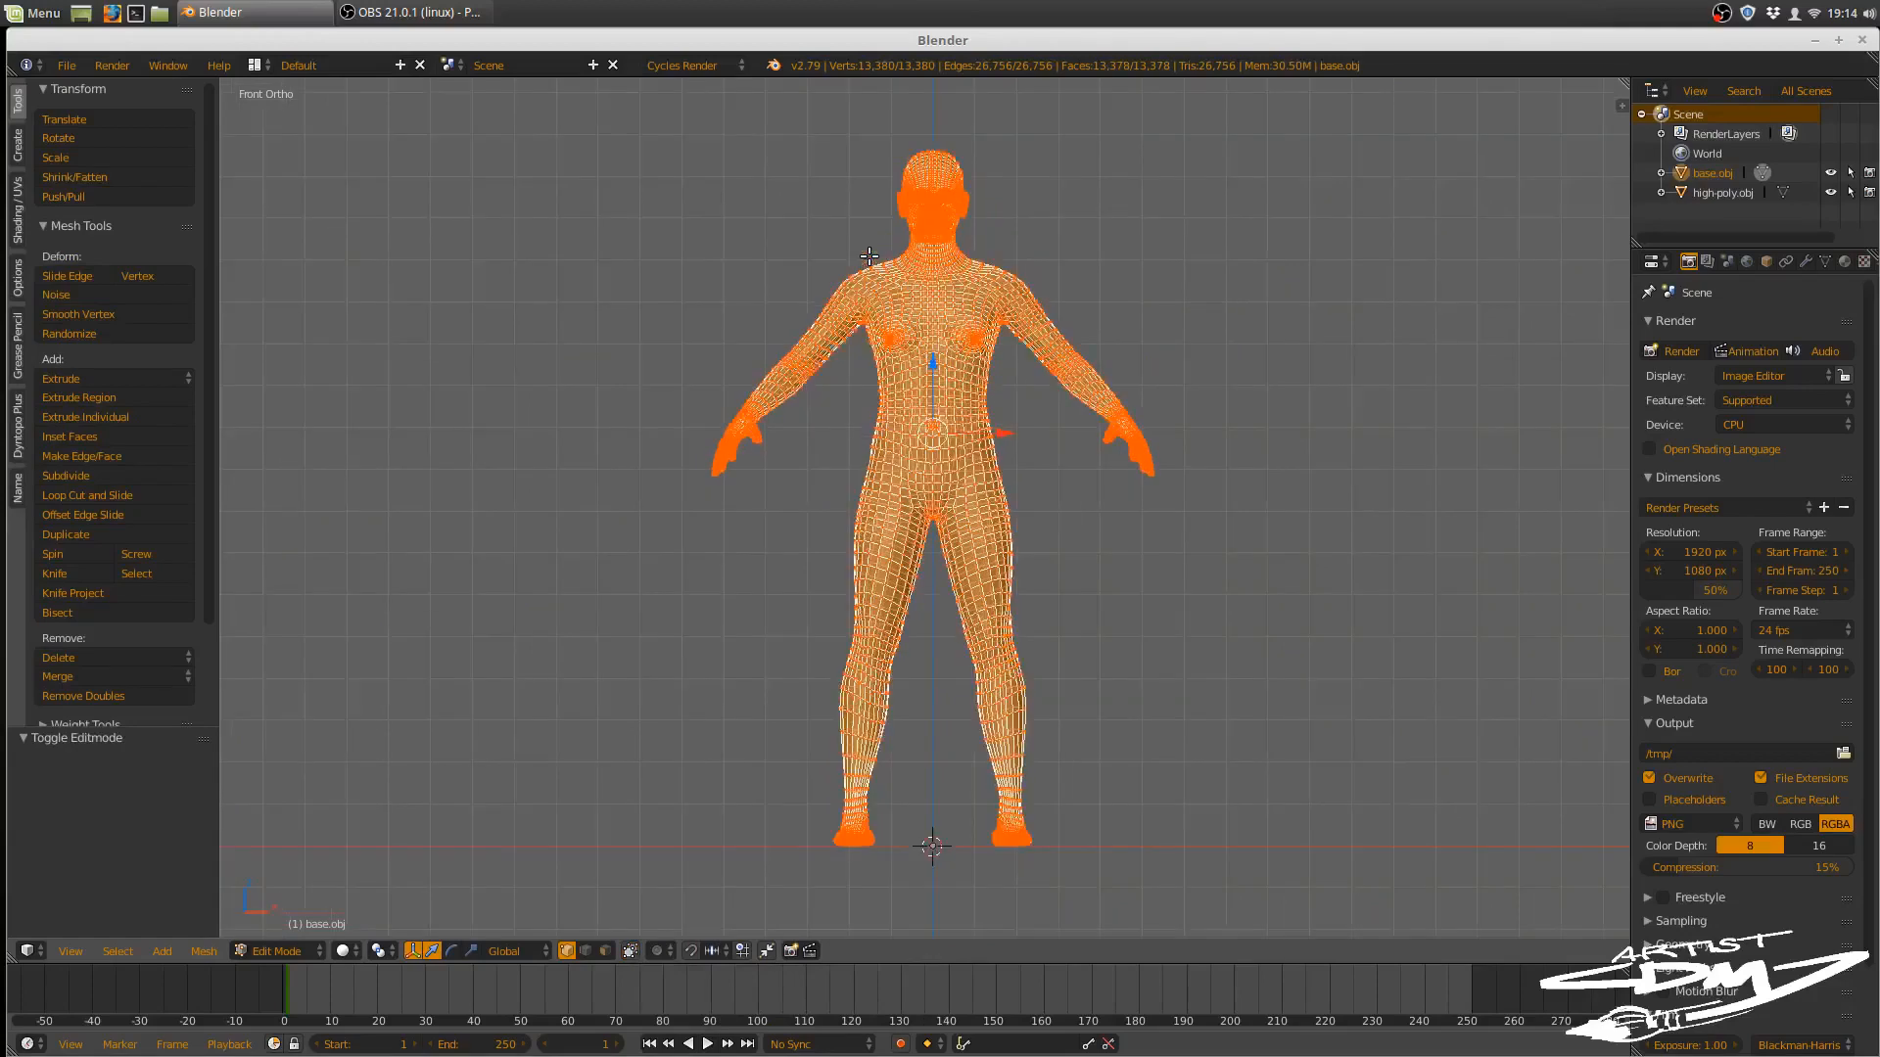
key("a")
key("b")
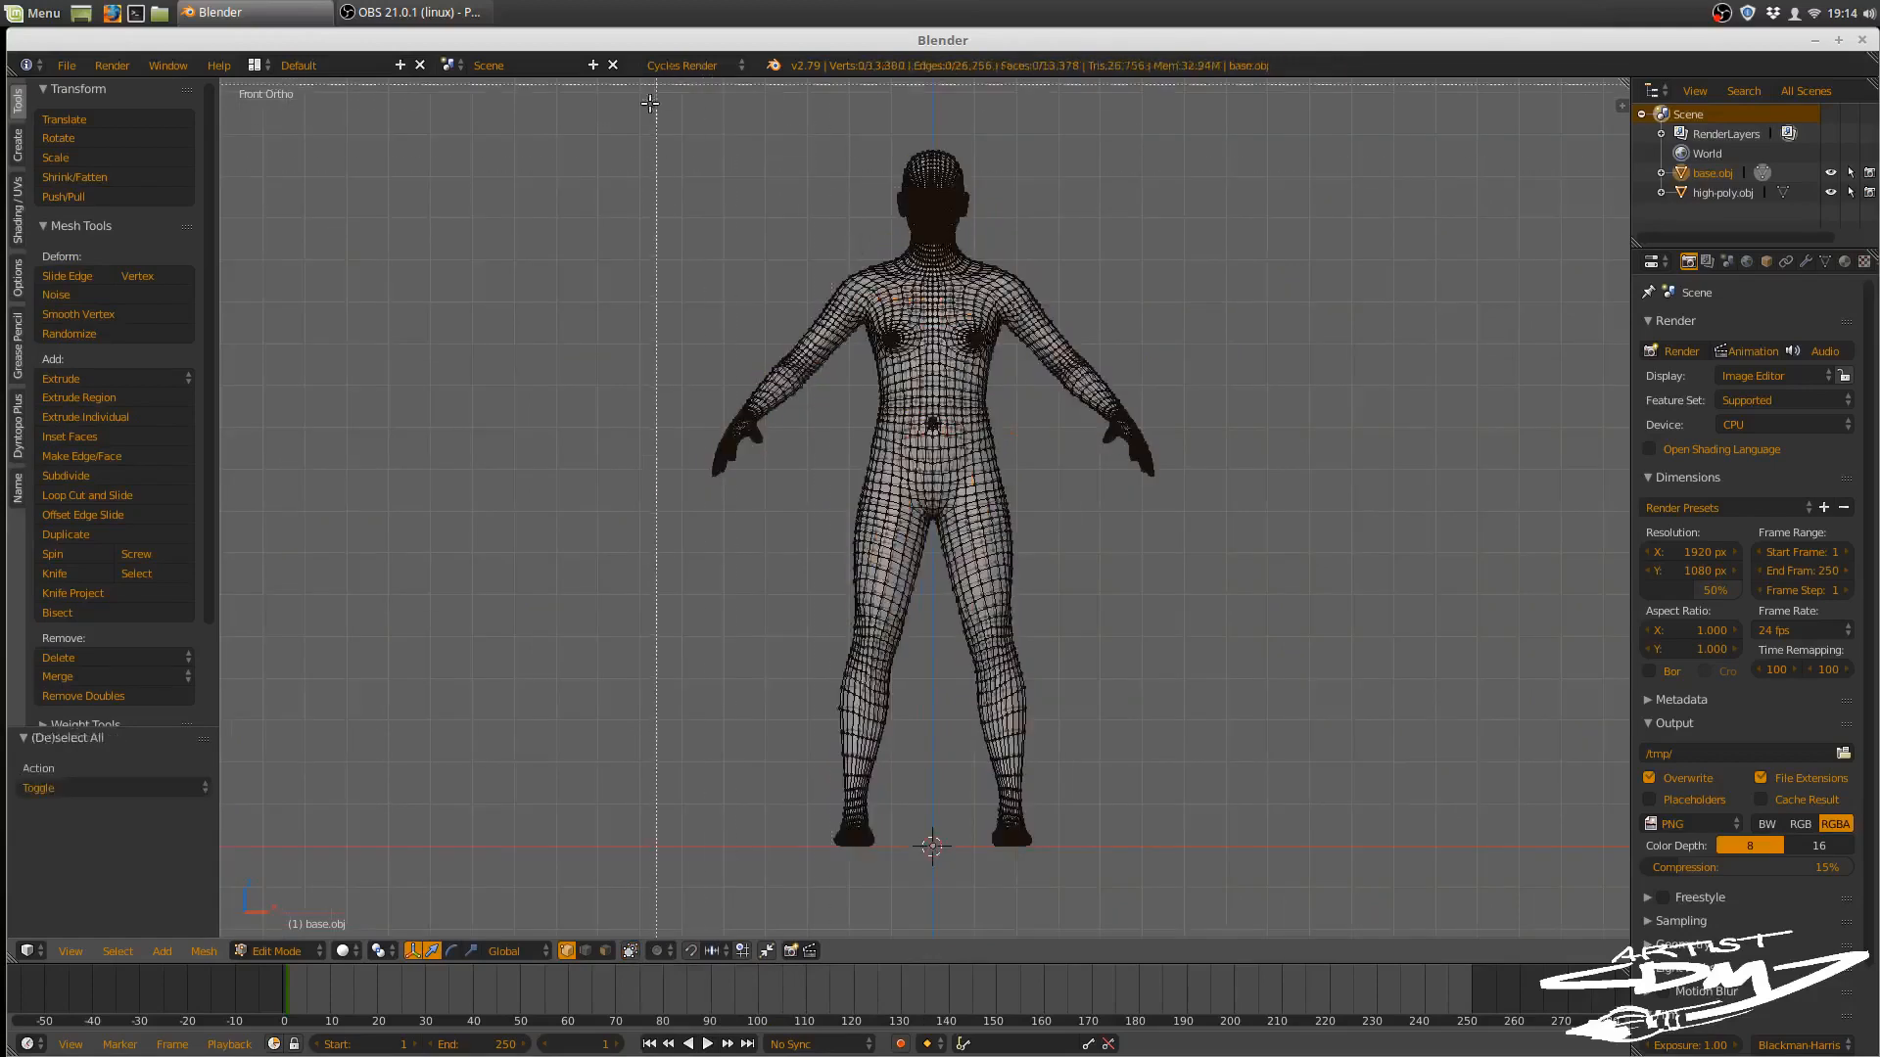
left_click_drag(662, 115, 1059, 942)
key("x")
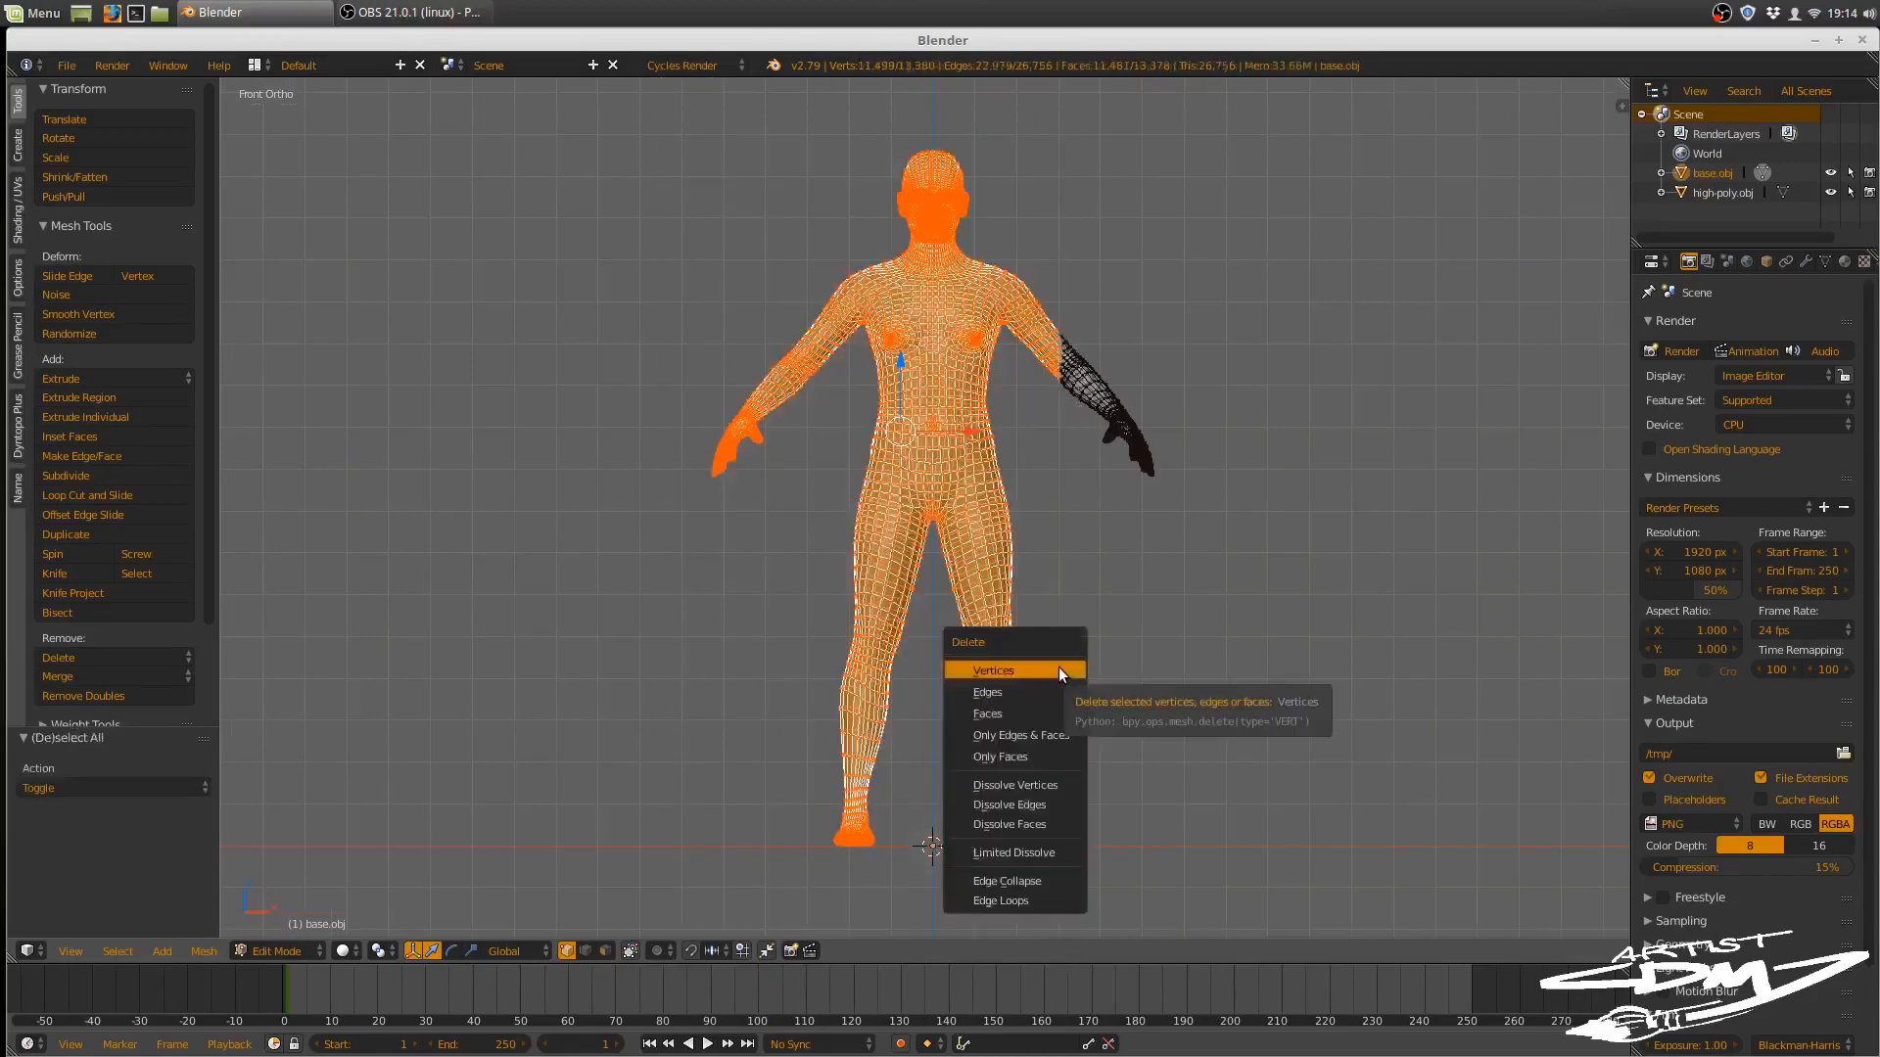
left_click(1060, 669)
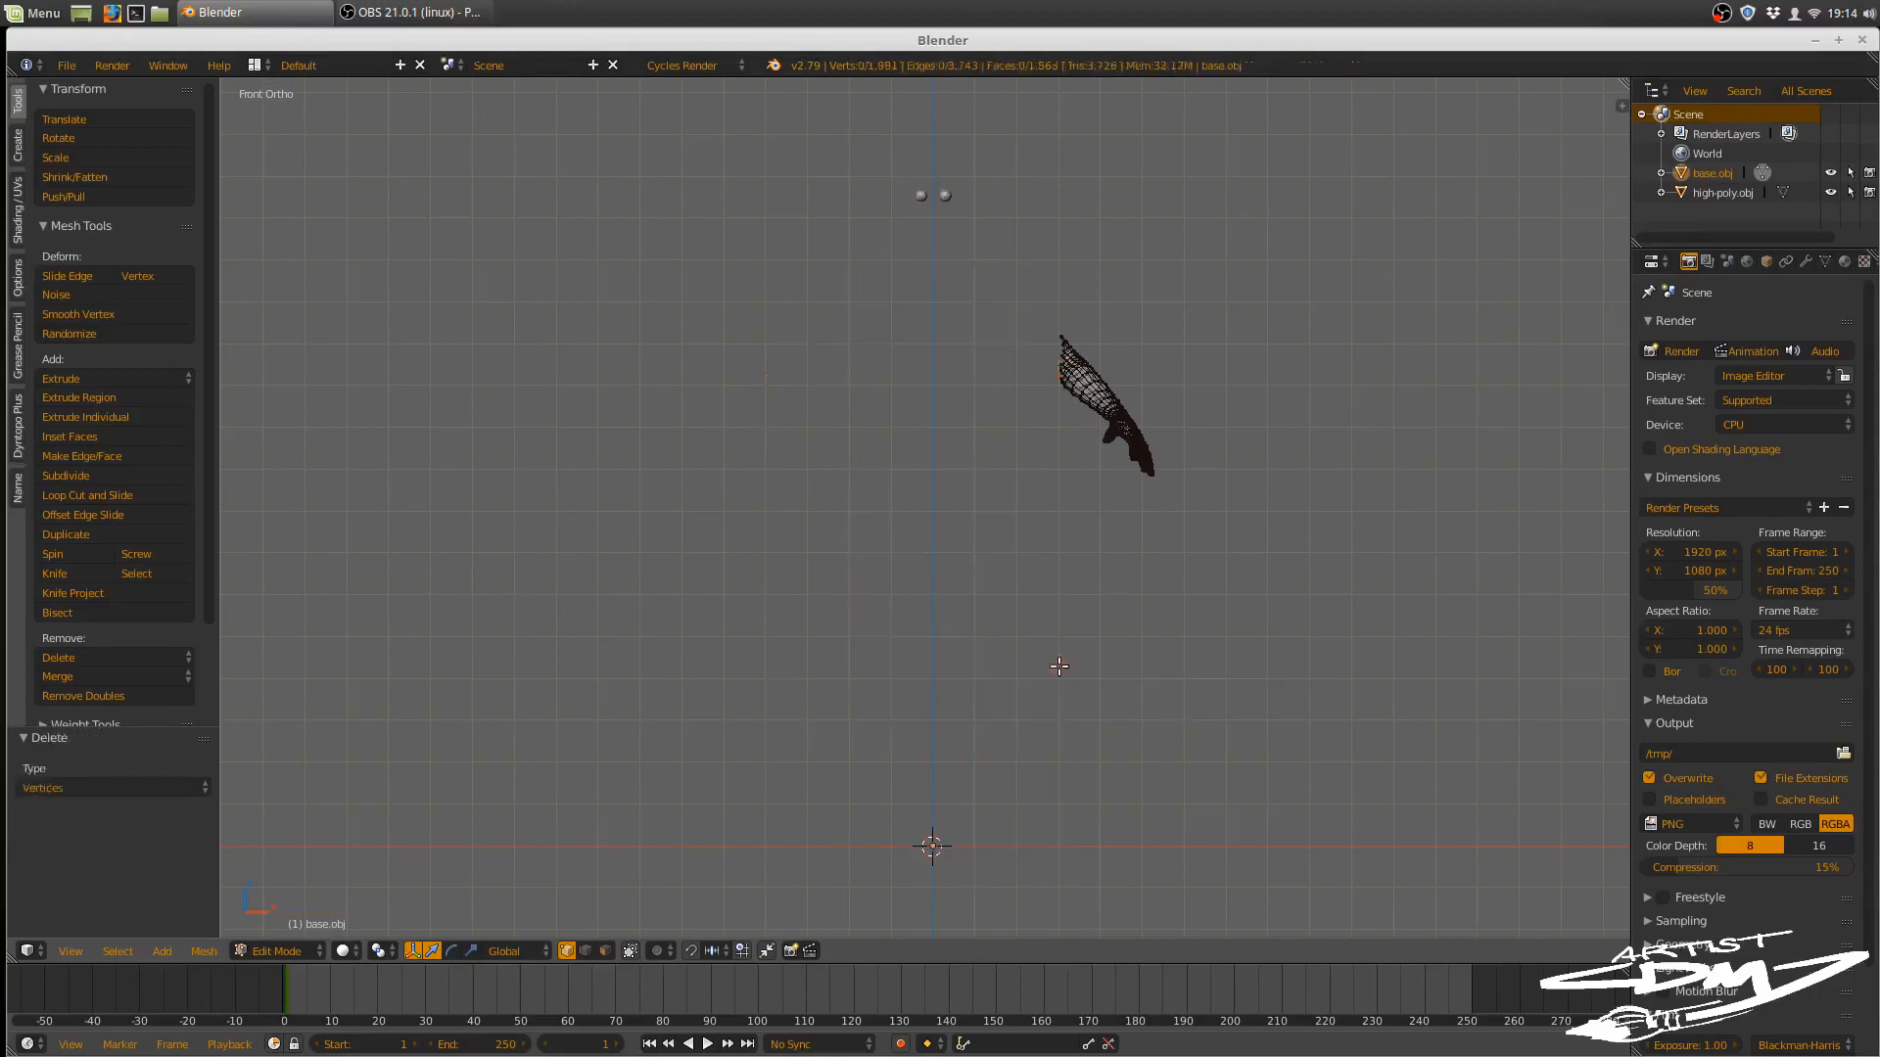
- Return to Object Mode and delete the leftover high-poly.obj eyeballs
key("Tab")
left_click(877, 476)
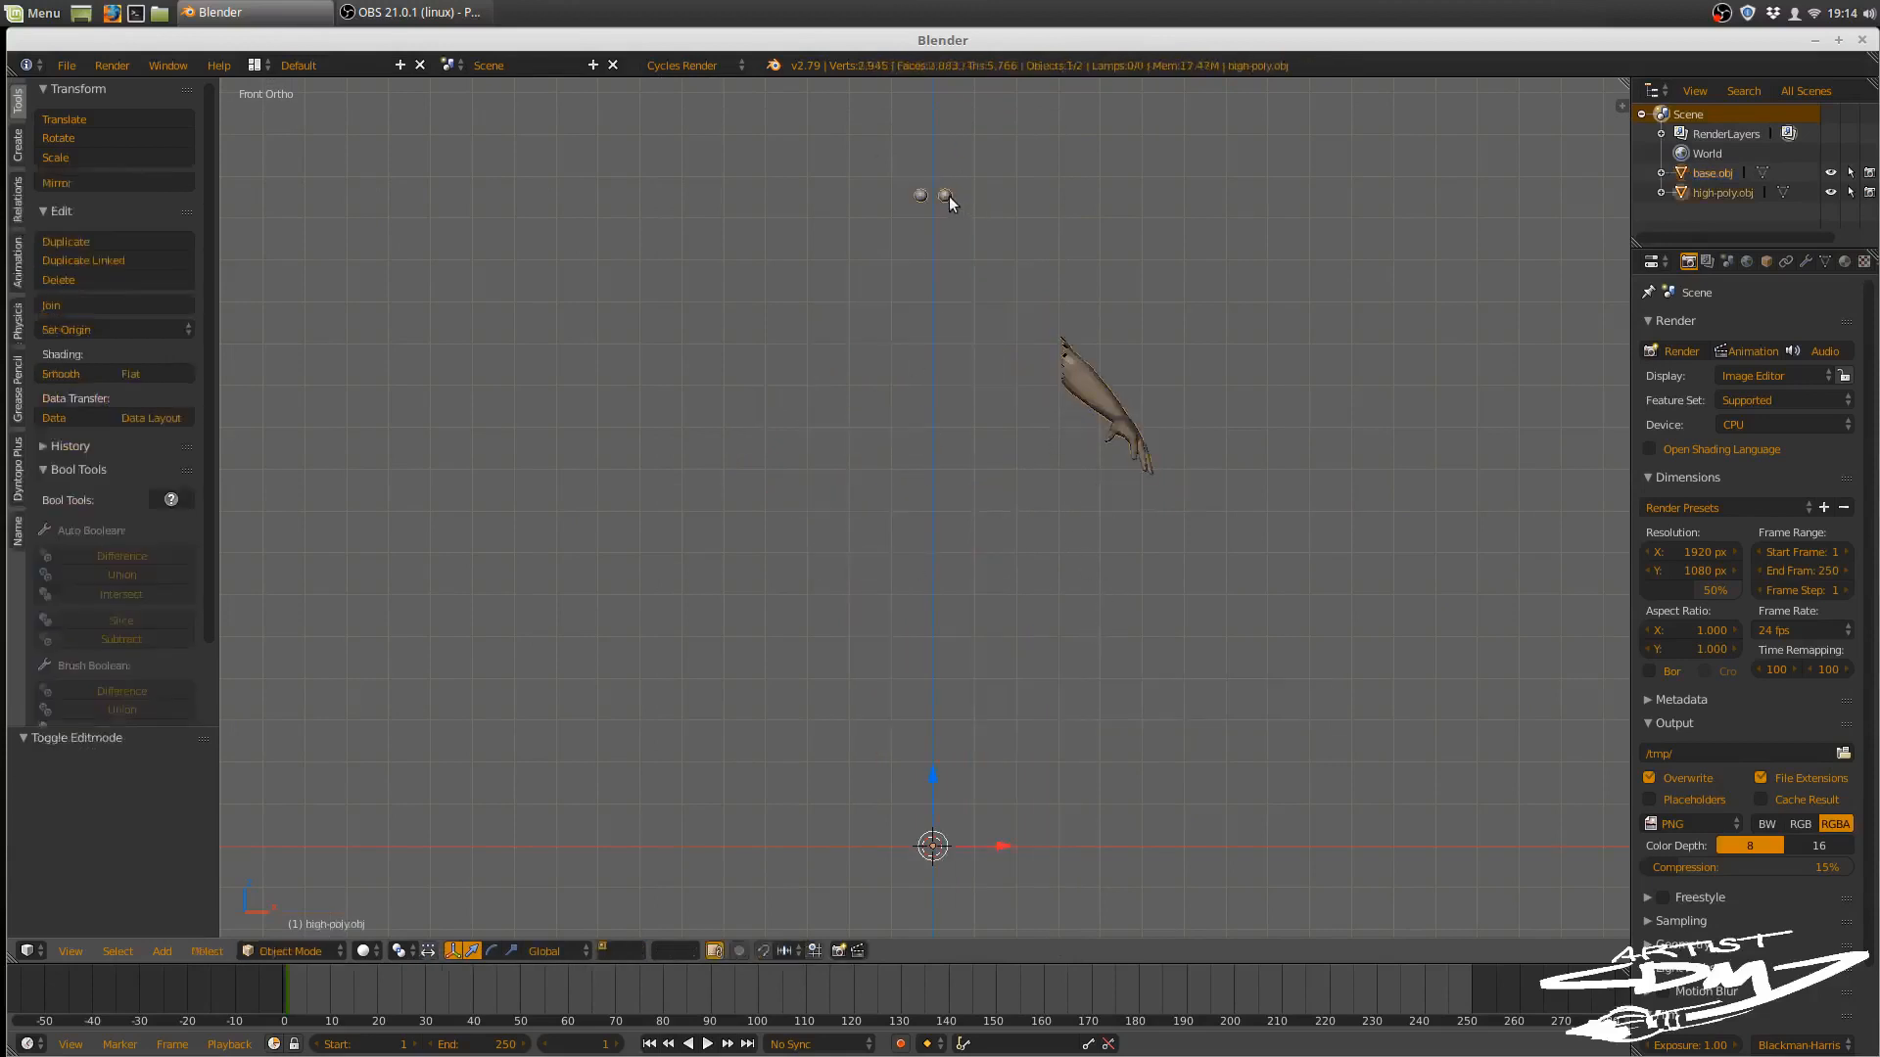
key("Delete")
- Set the arm object's origin to its geometry and snap the arm to the 3D cursor
right_click(1077, 388)
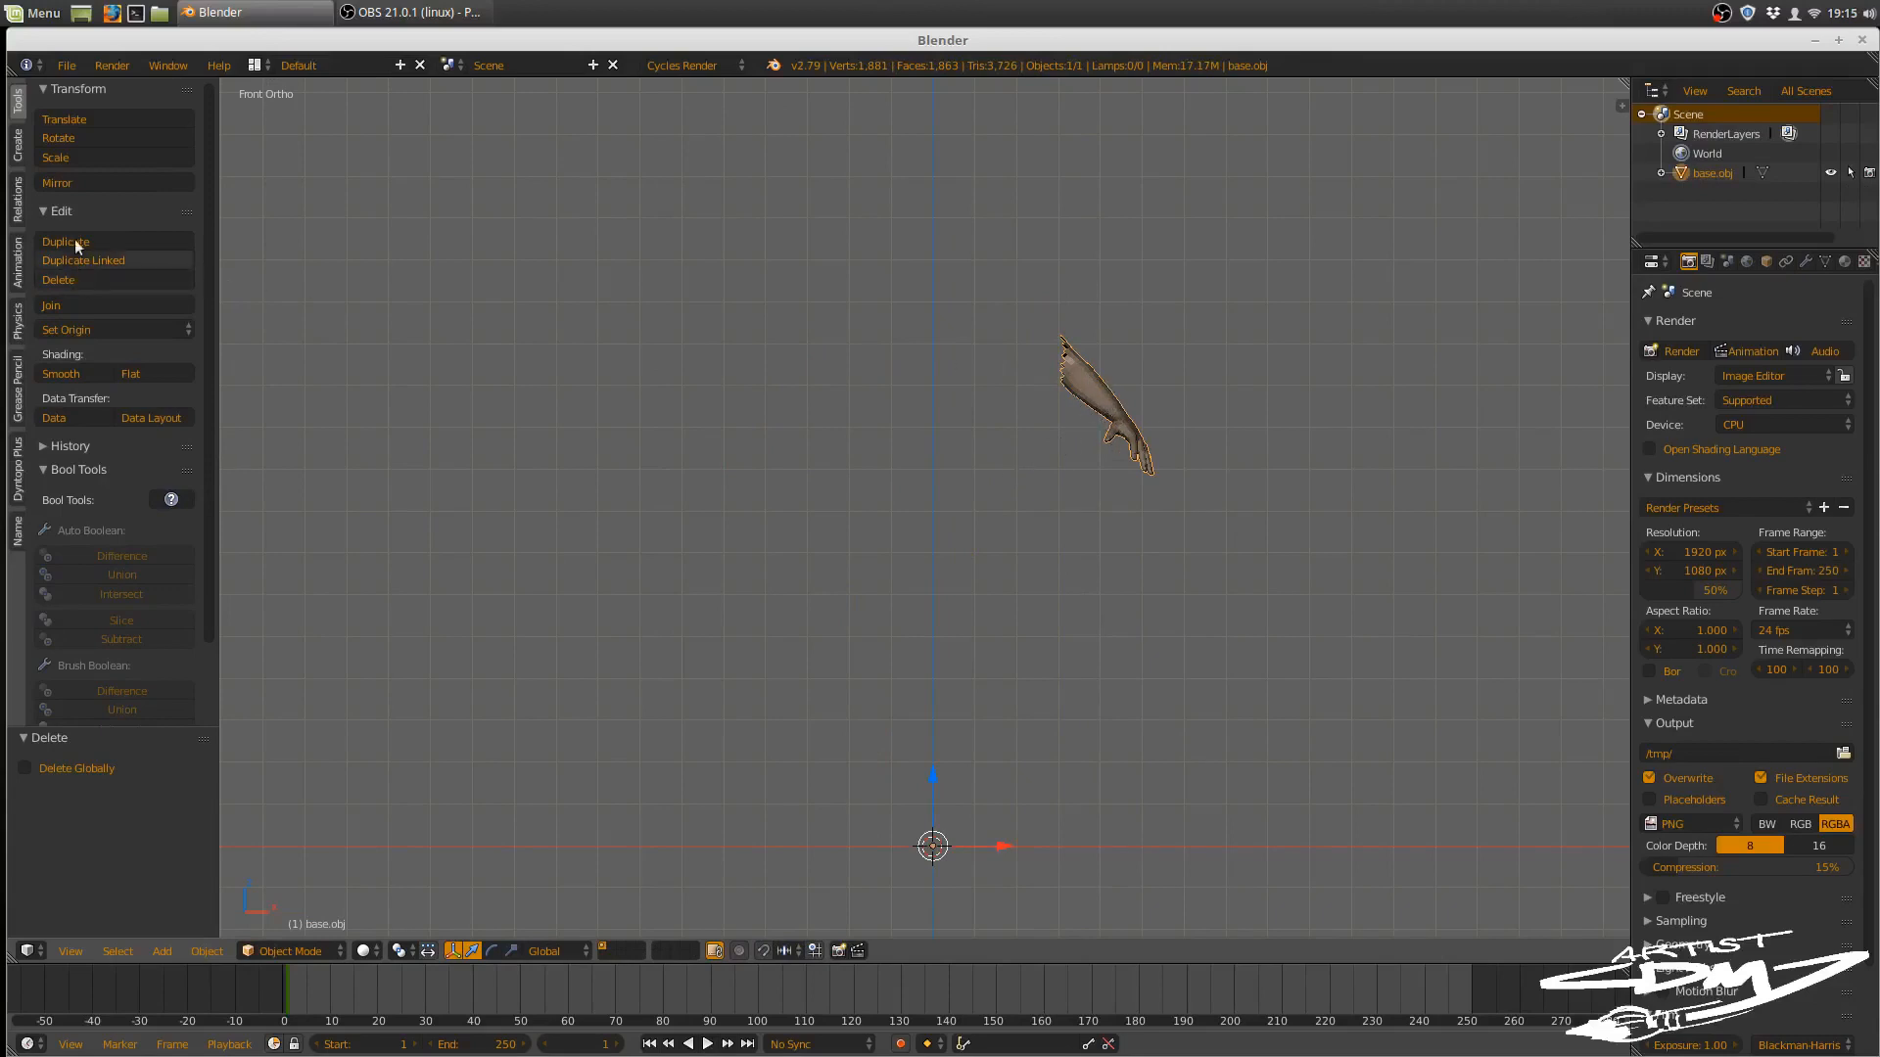
left_click(86, 329)
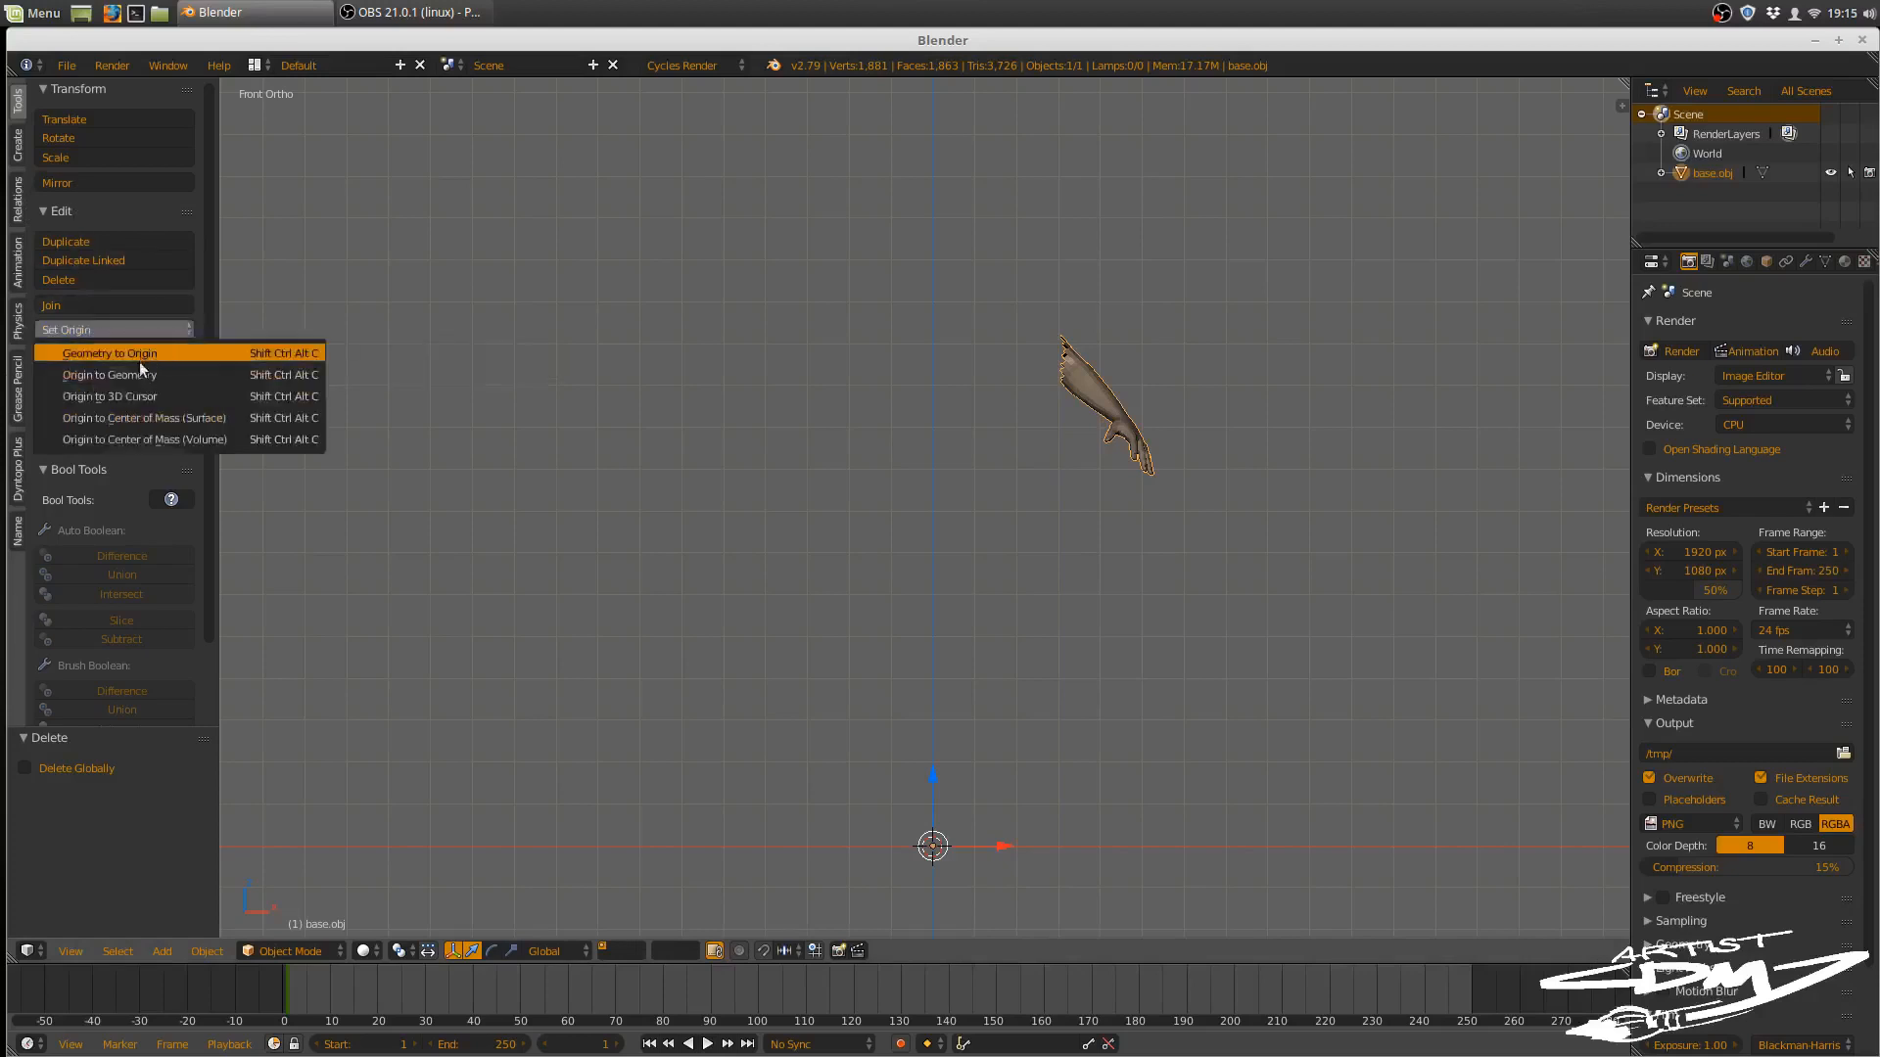
left_click(132, 375)
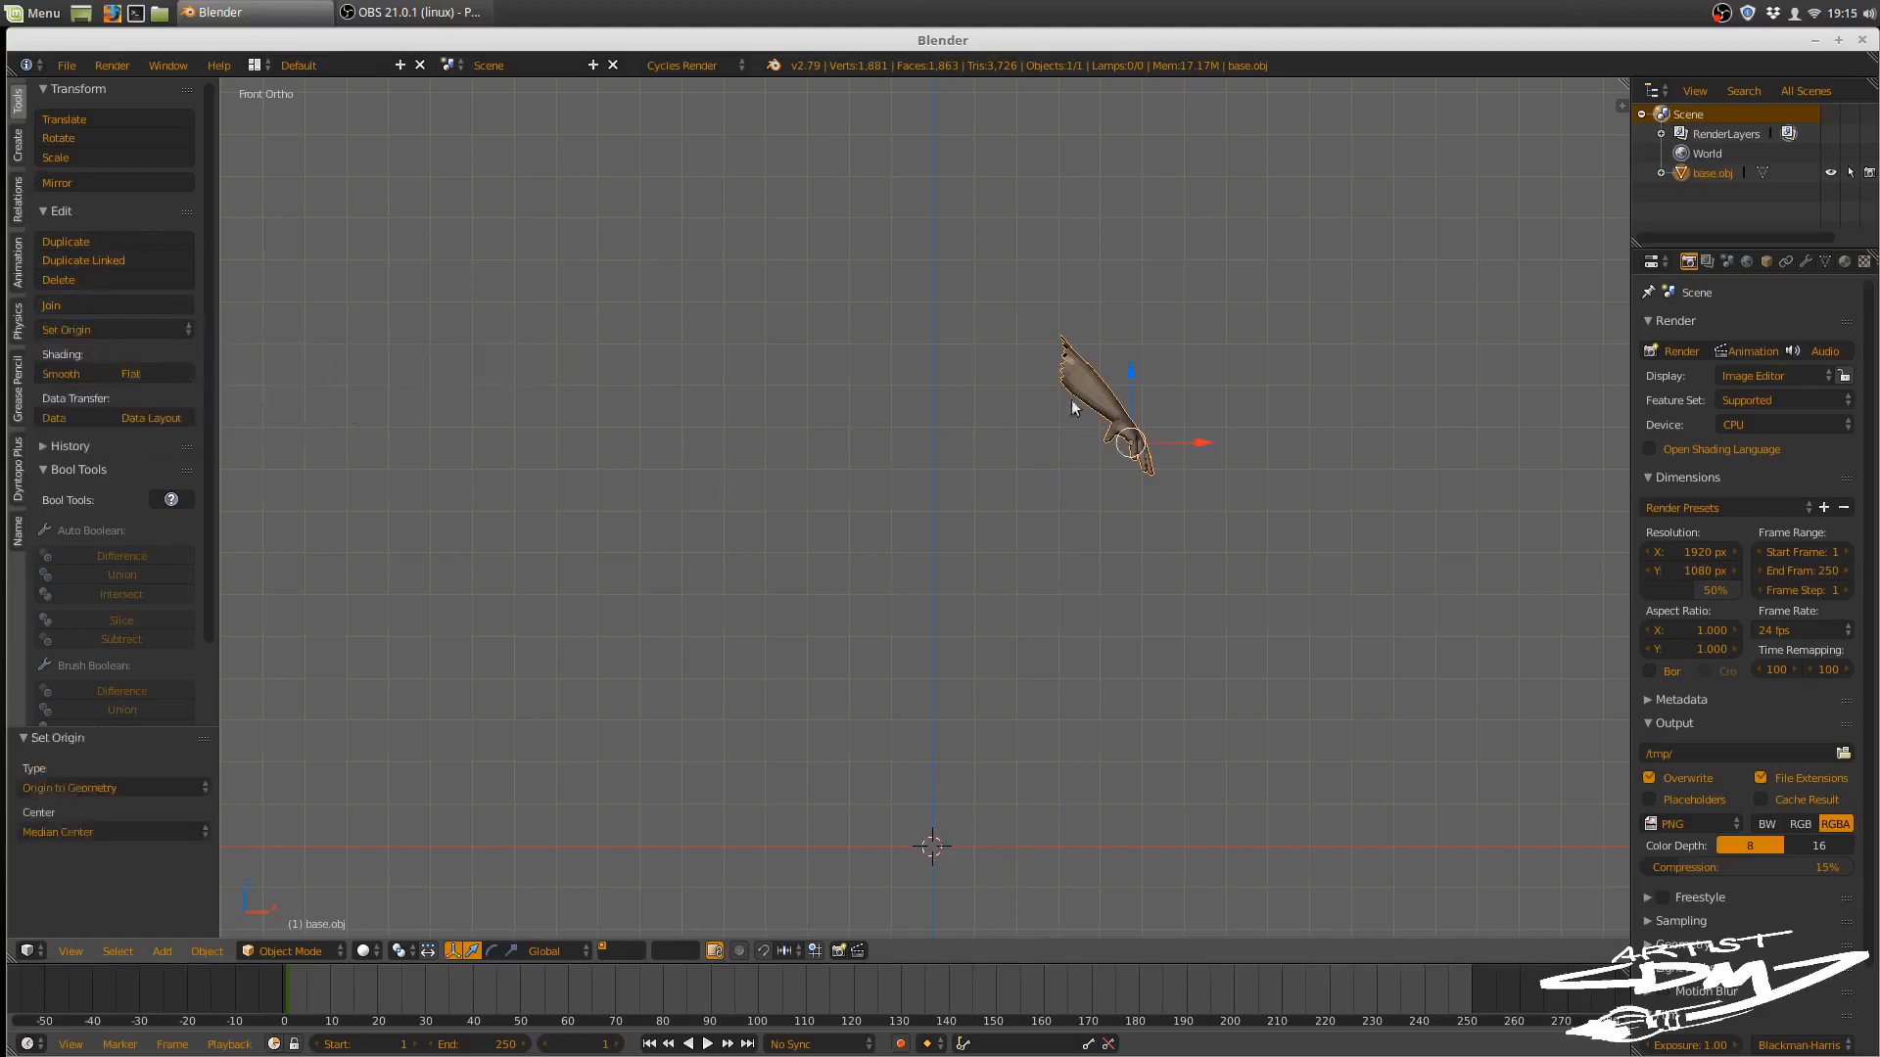
key("shift+s")
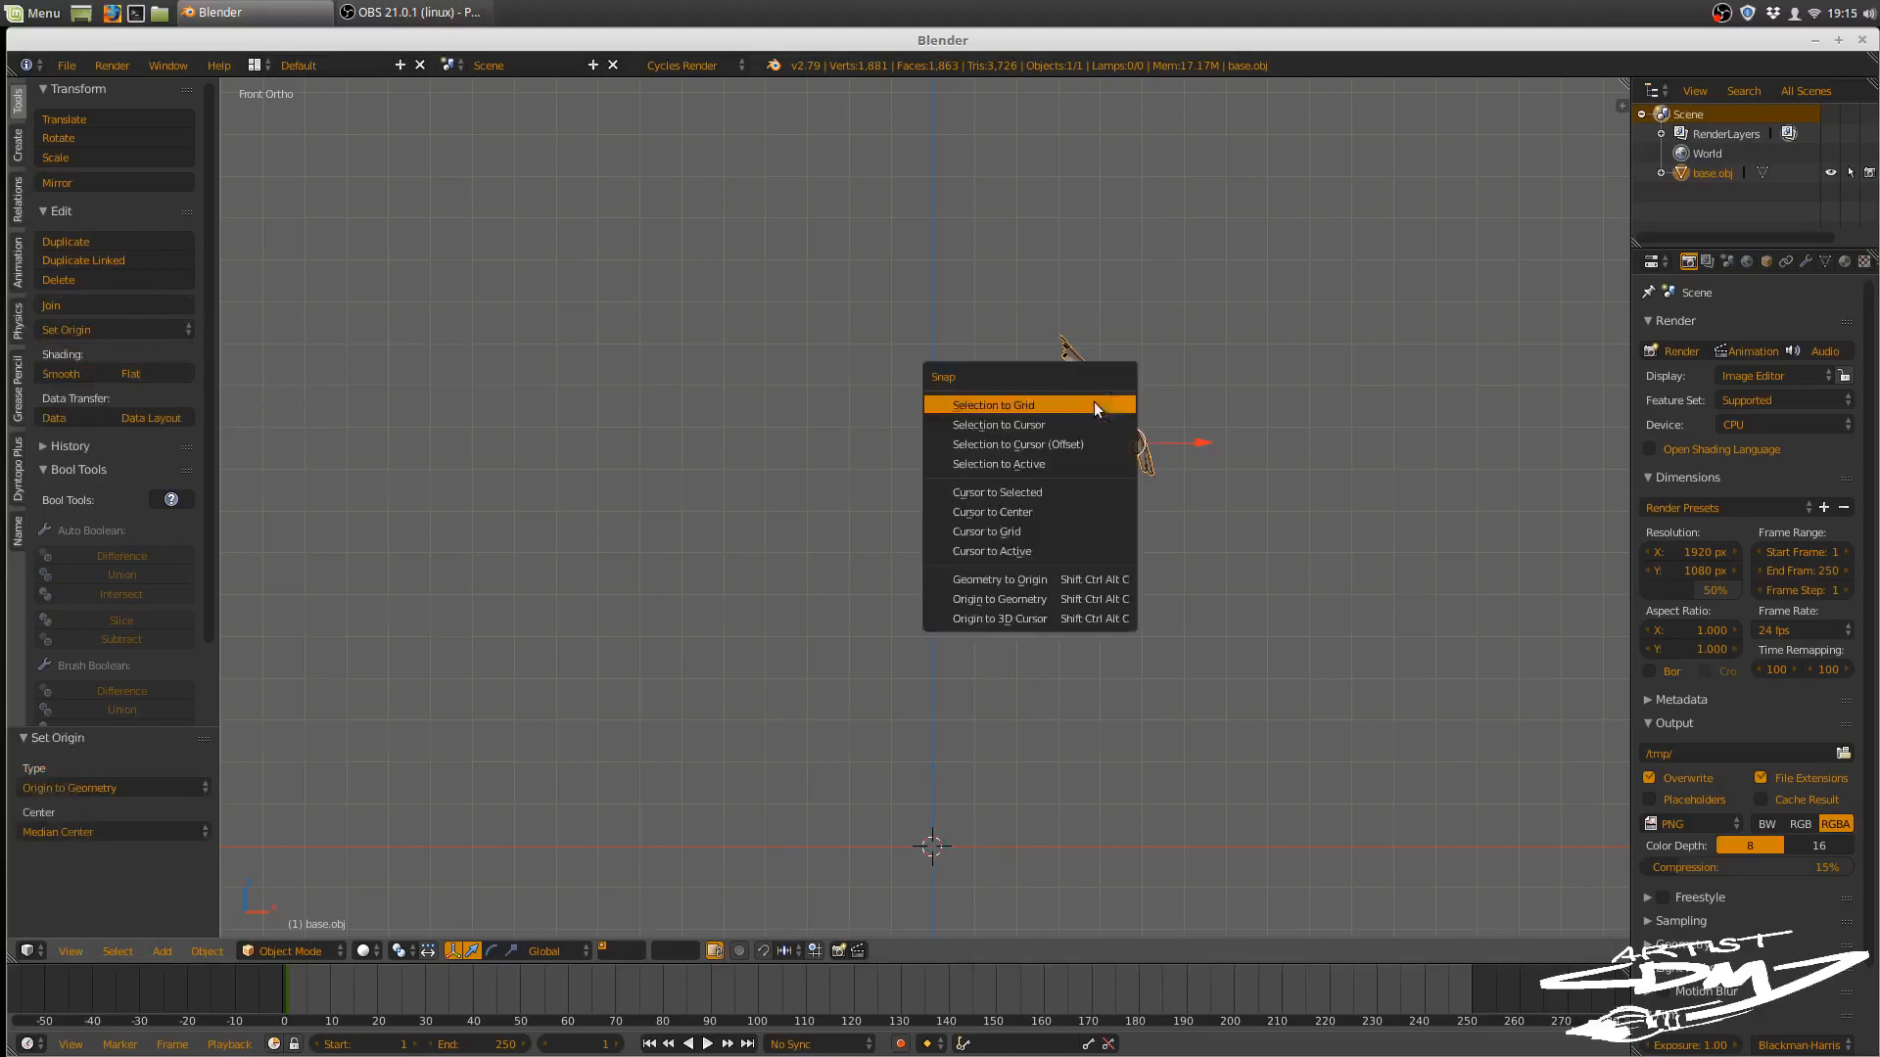
left_click(1015, 425)
- Frame the relocated arm up close and enter Edit Mode on its mesh
scroll(961, 874, "up", 1)
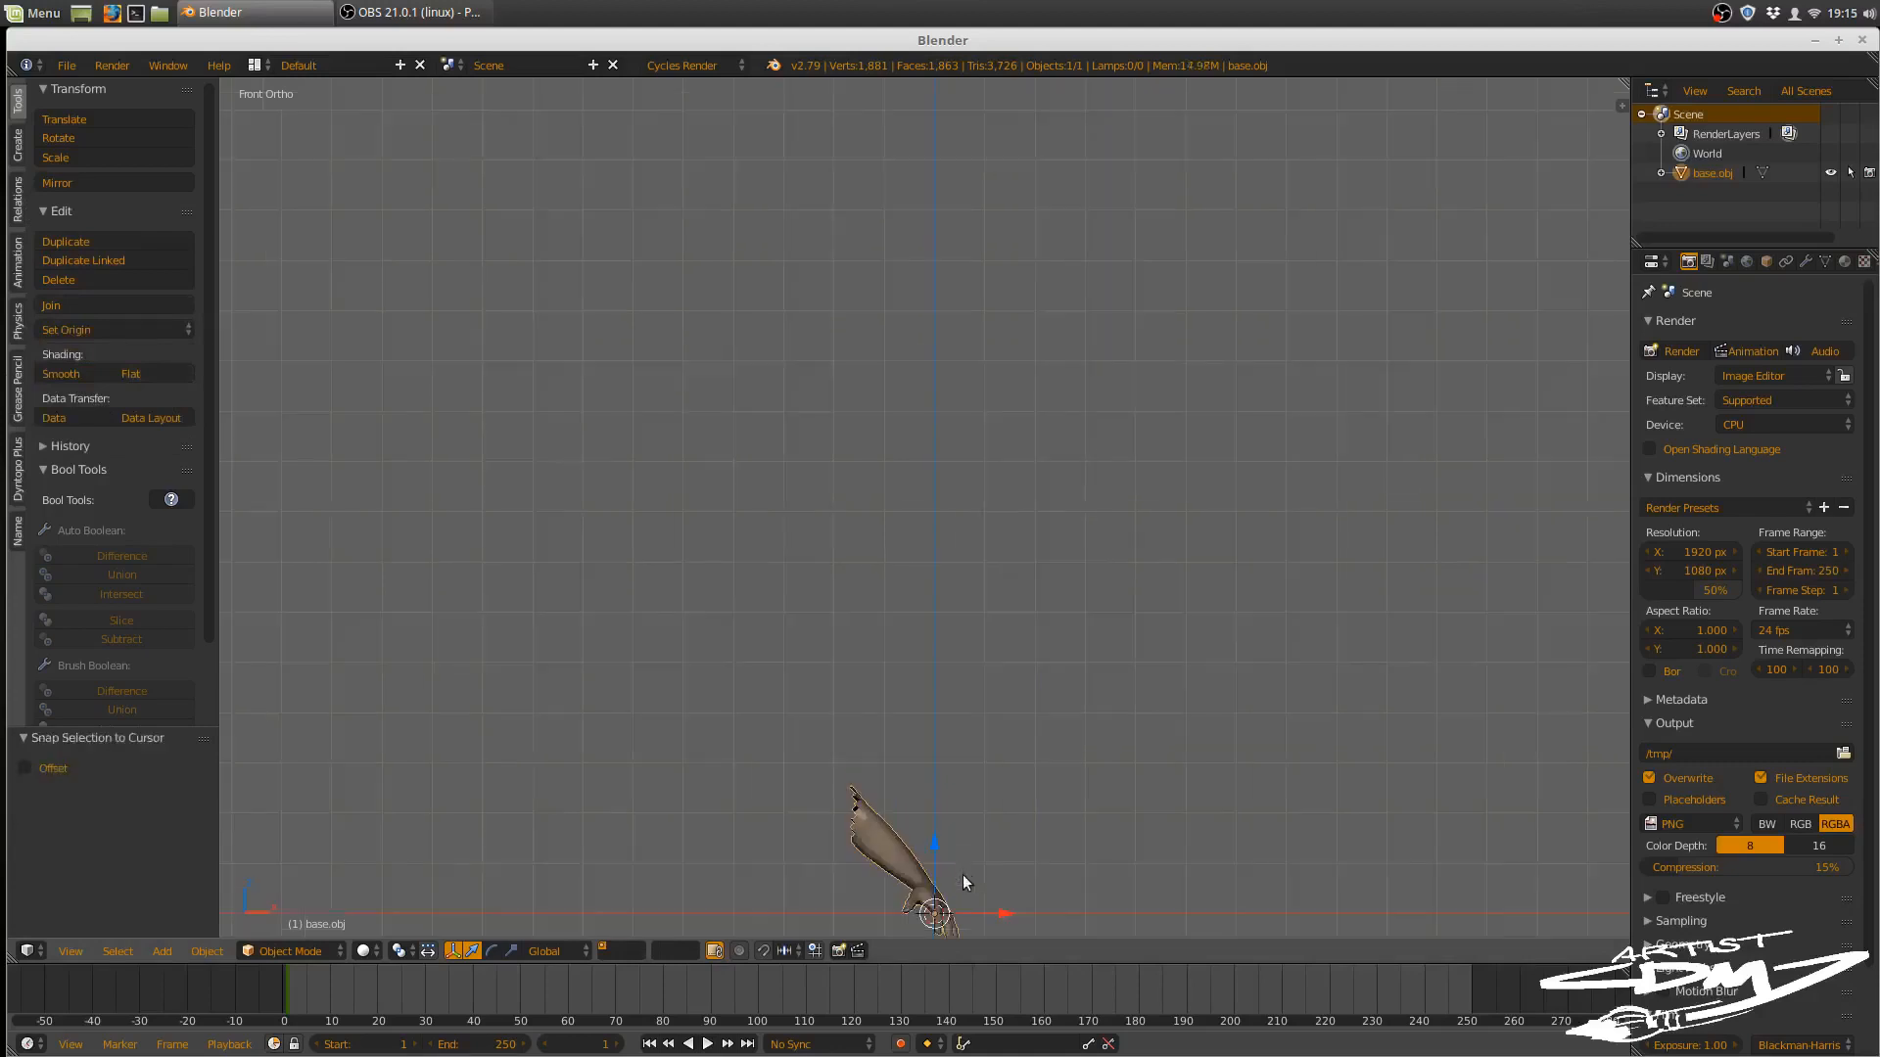
middle_click_drag(962, 873, 983, 535, "shift")
scroll(985, 537, "up", 3)
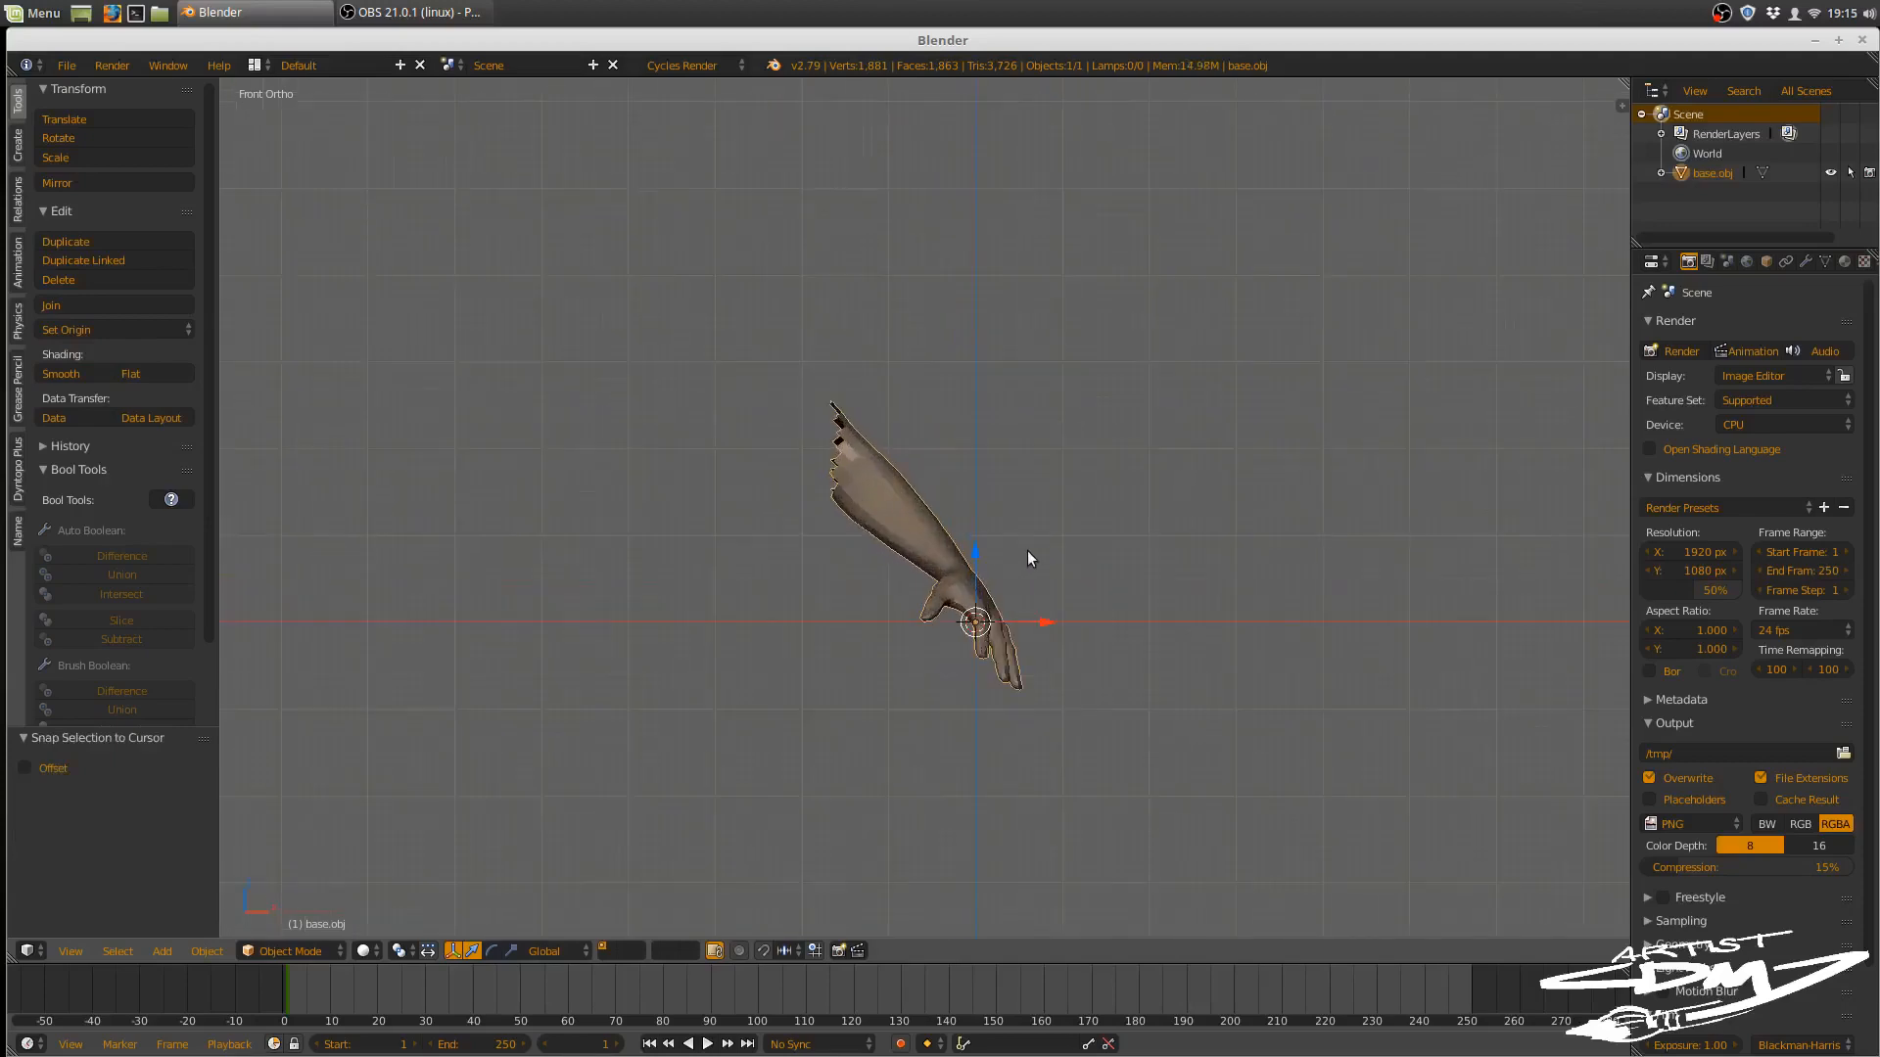
key("KP_Decimal")
middle_click_drag(928, 672, 1018, 750)
key("Tab")
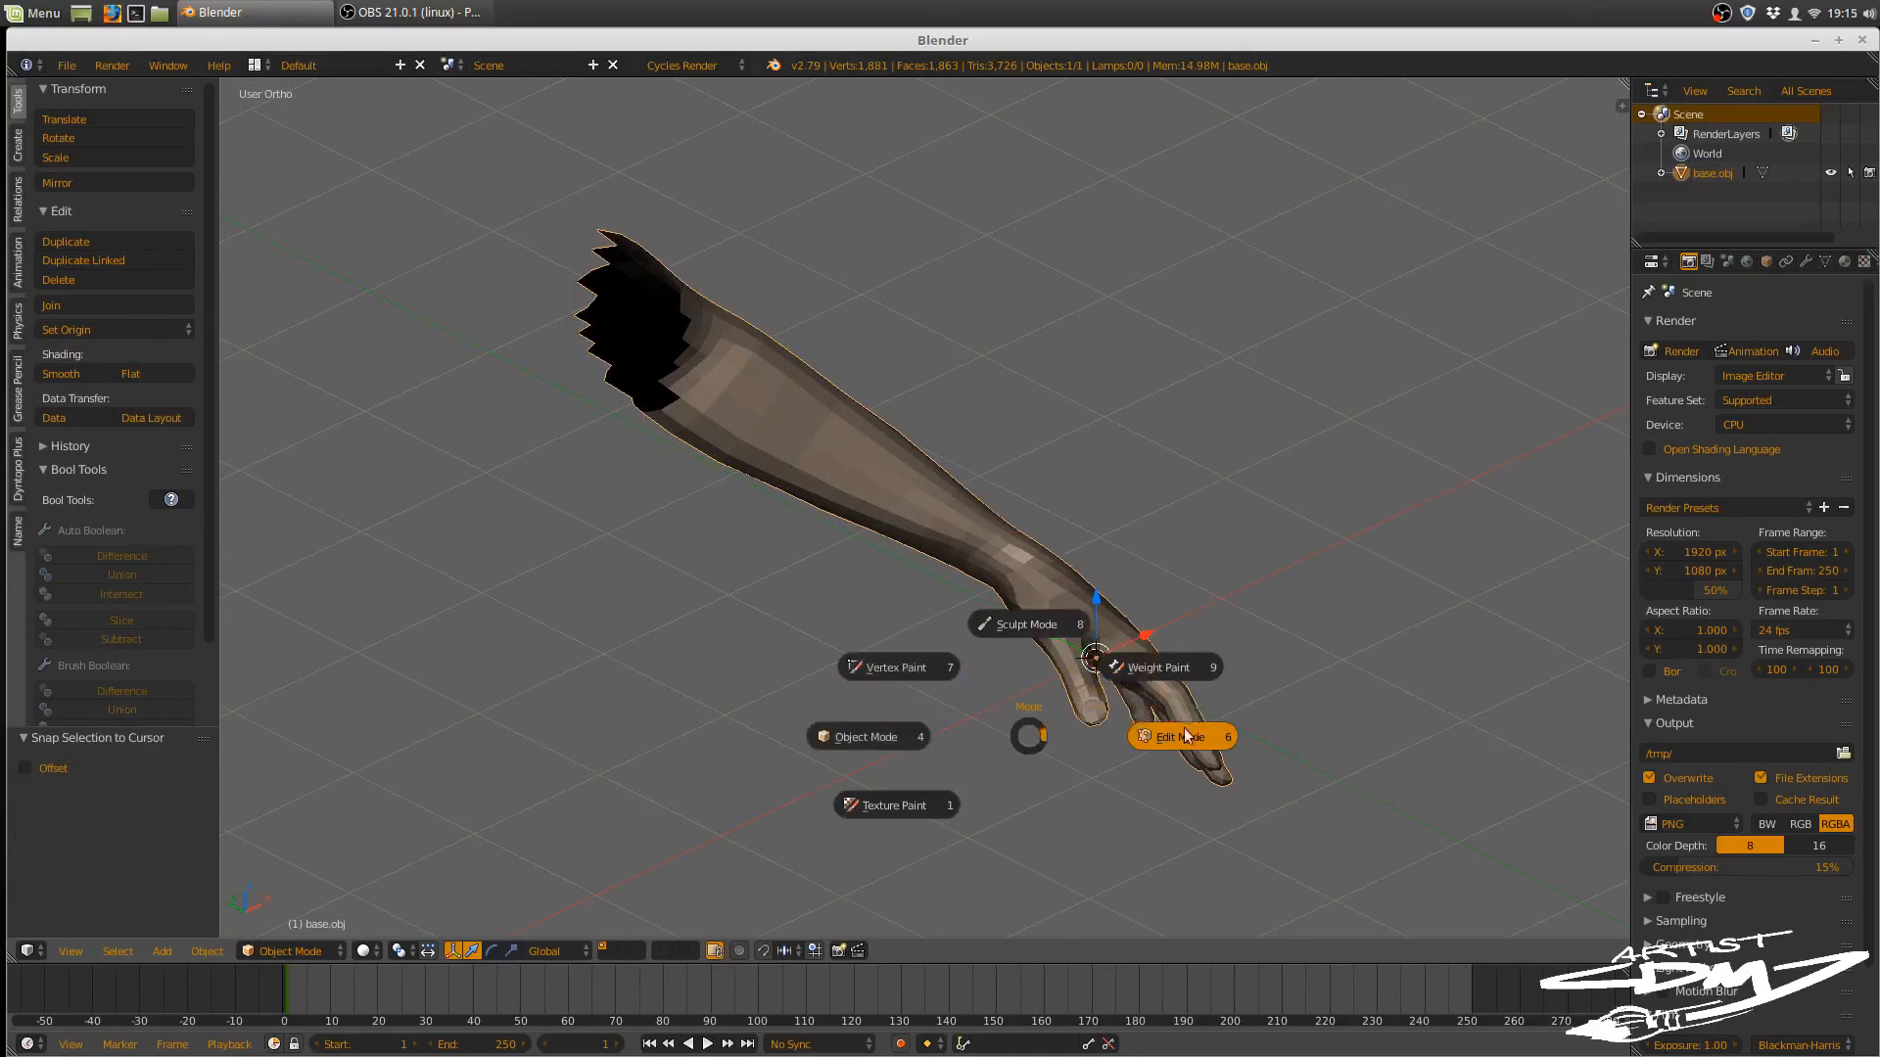
left_click(1185, 737)
- Delete the vertices of one edge loop around the upper forearm, below the jagged cut
middle_click_drag(943, 603, 902, 367)
right_click(956, 313)
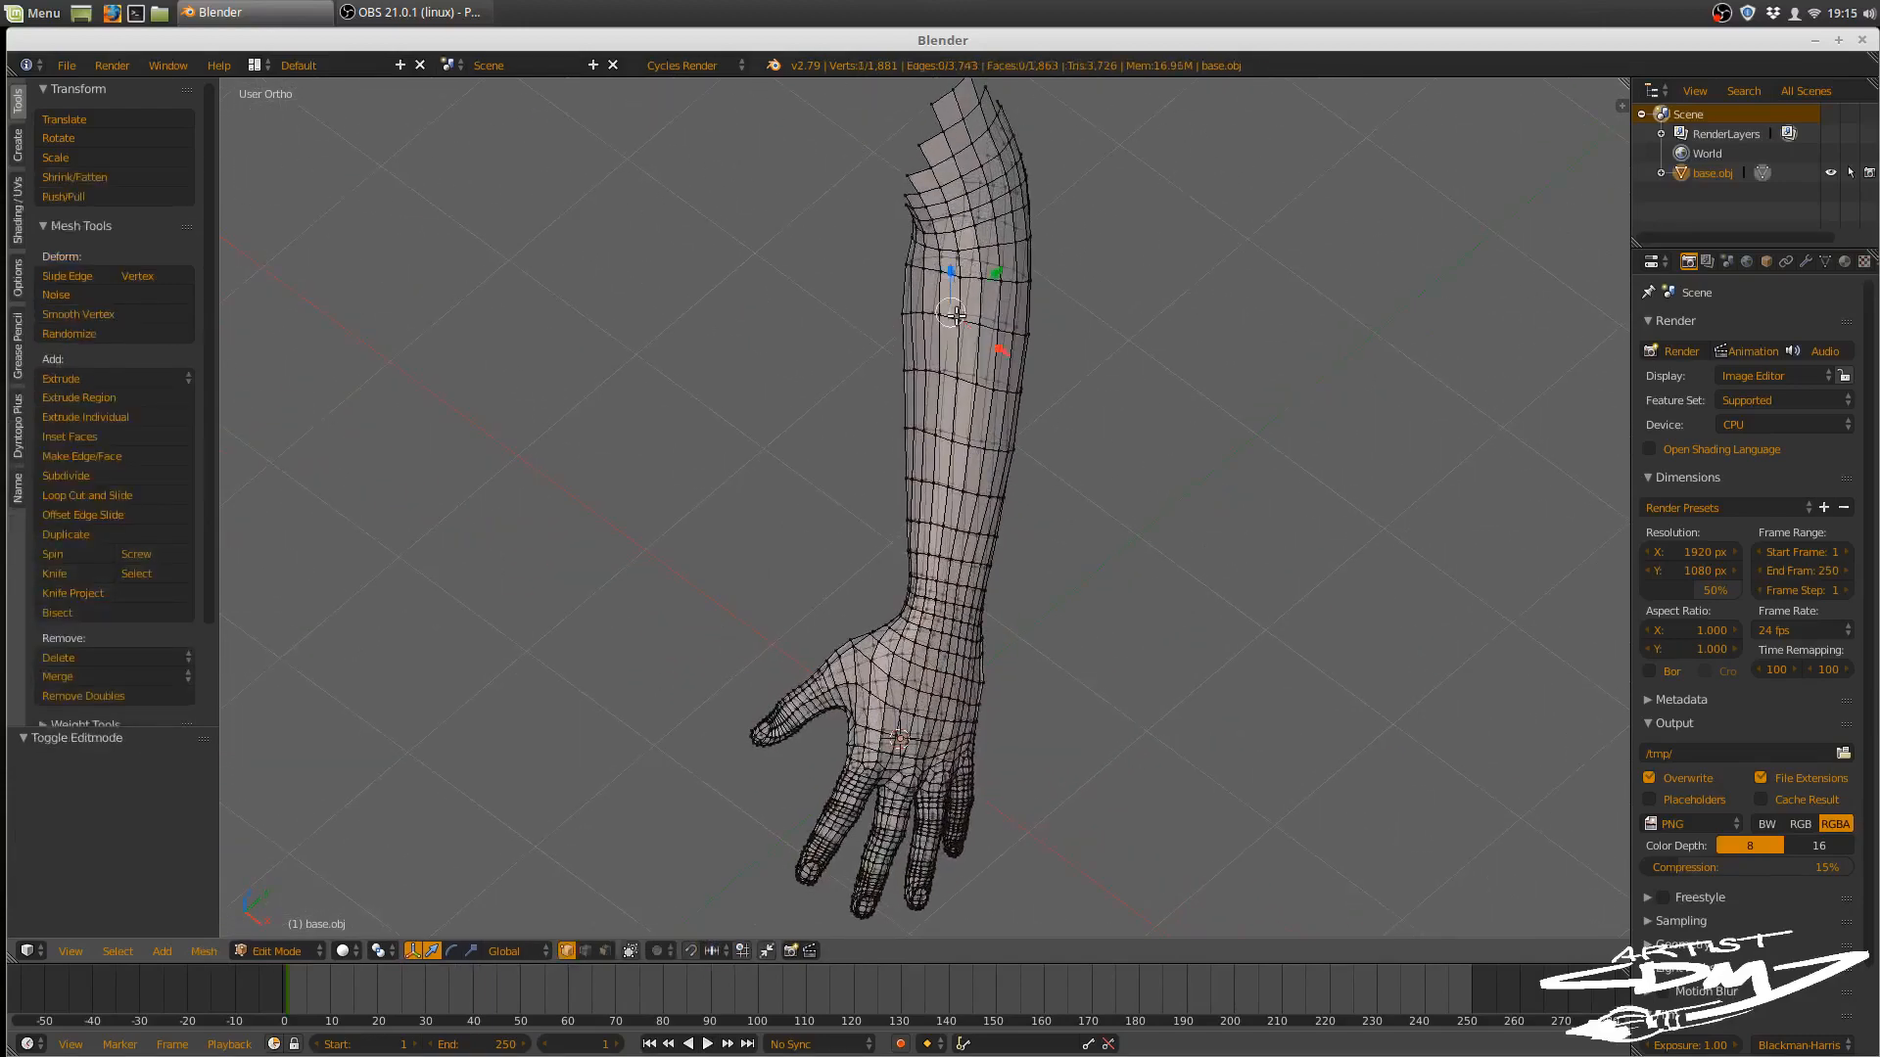
right_click(948, 315)
right_click(948, 314, "alt")
middle_click_drag(948, 314, 1078, 417)
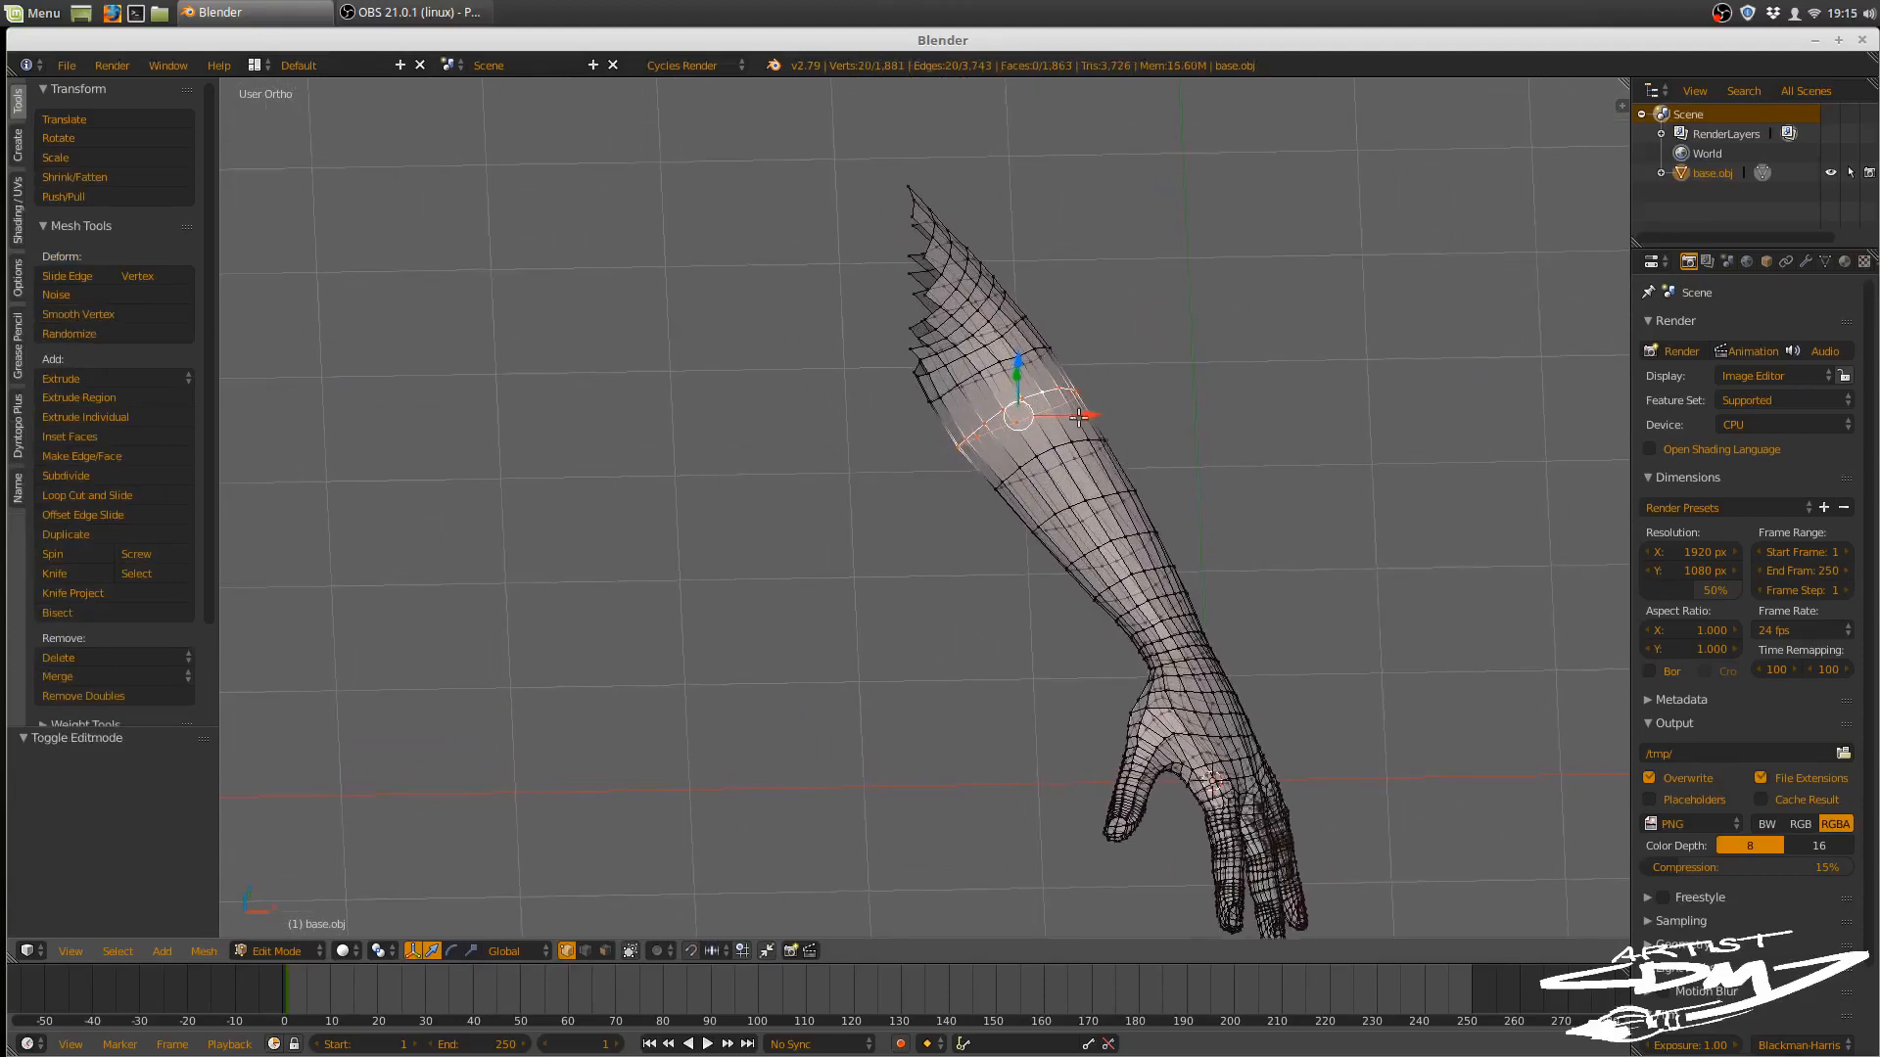
key("x")
left_click(1054, 409)
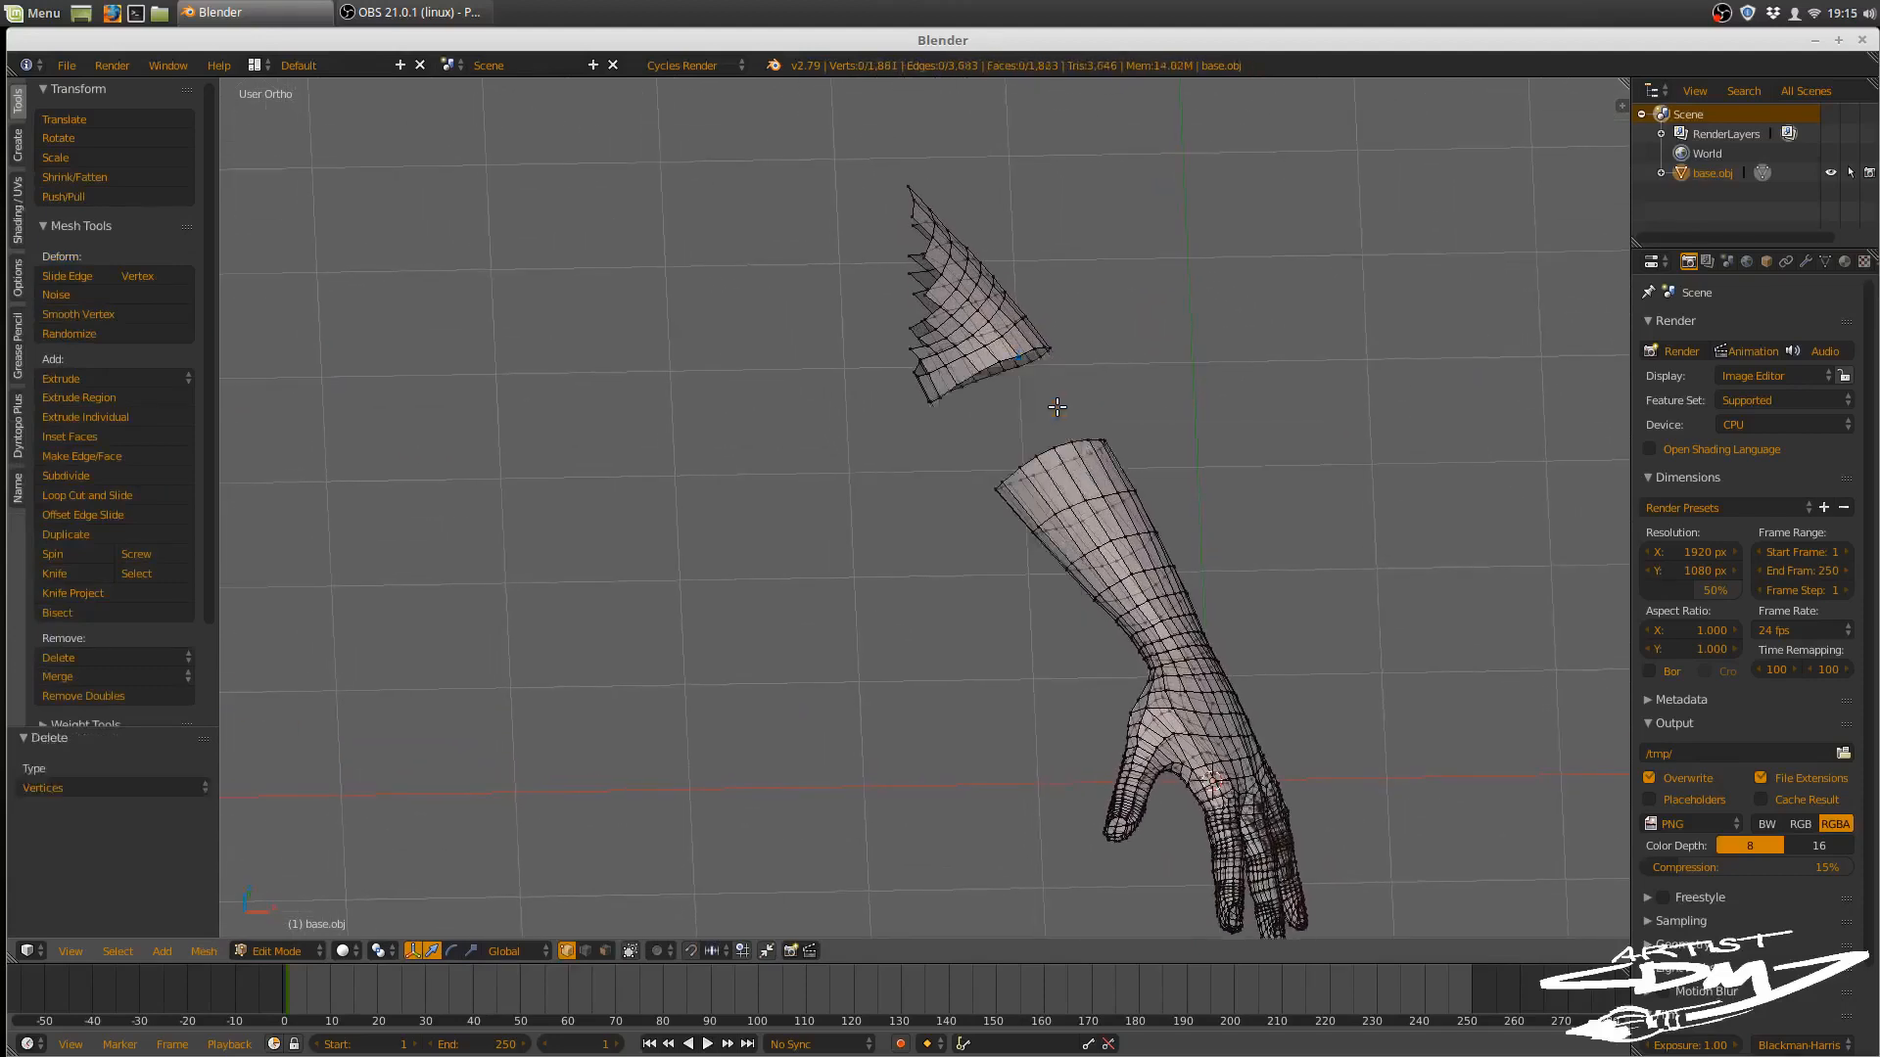
- Delete all linked vertices of the detached jagged elbow piece and limit selection to visible geometry again
right_click(1005, 351)
key("l")
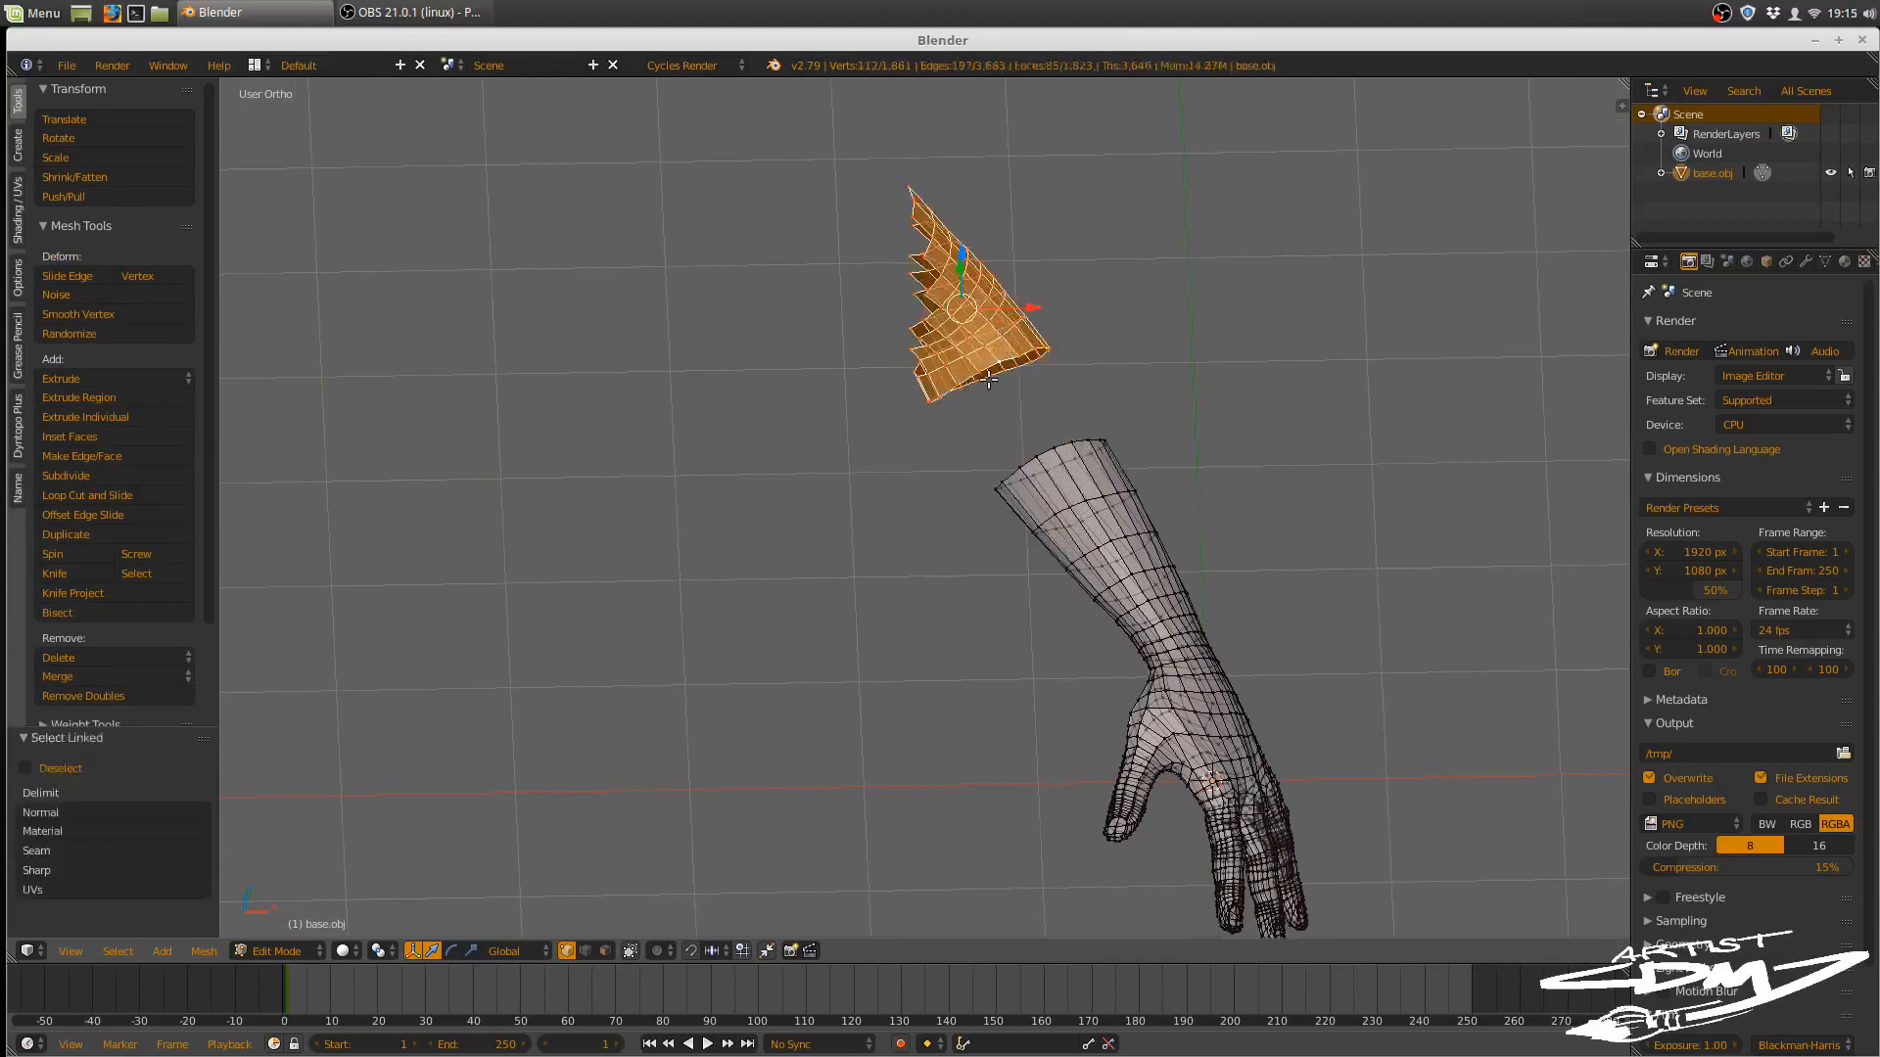
key("x")
left_click(994, 384)
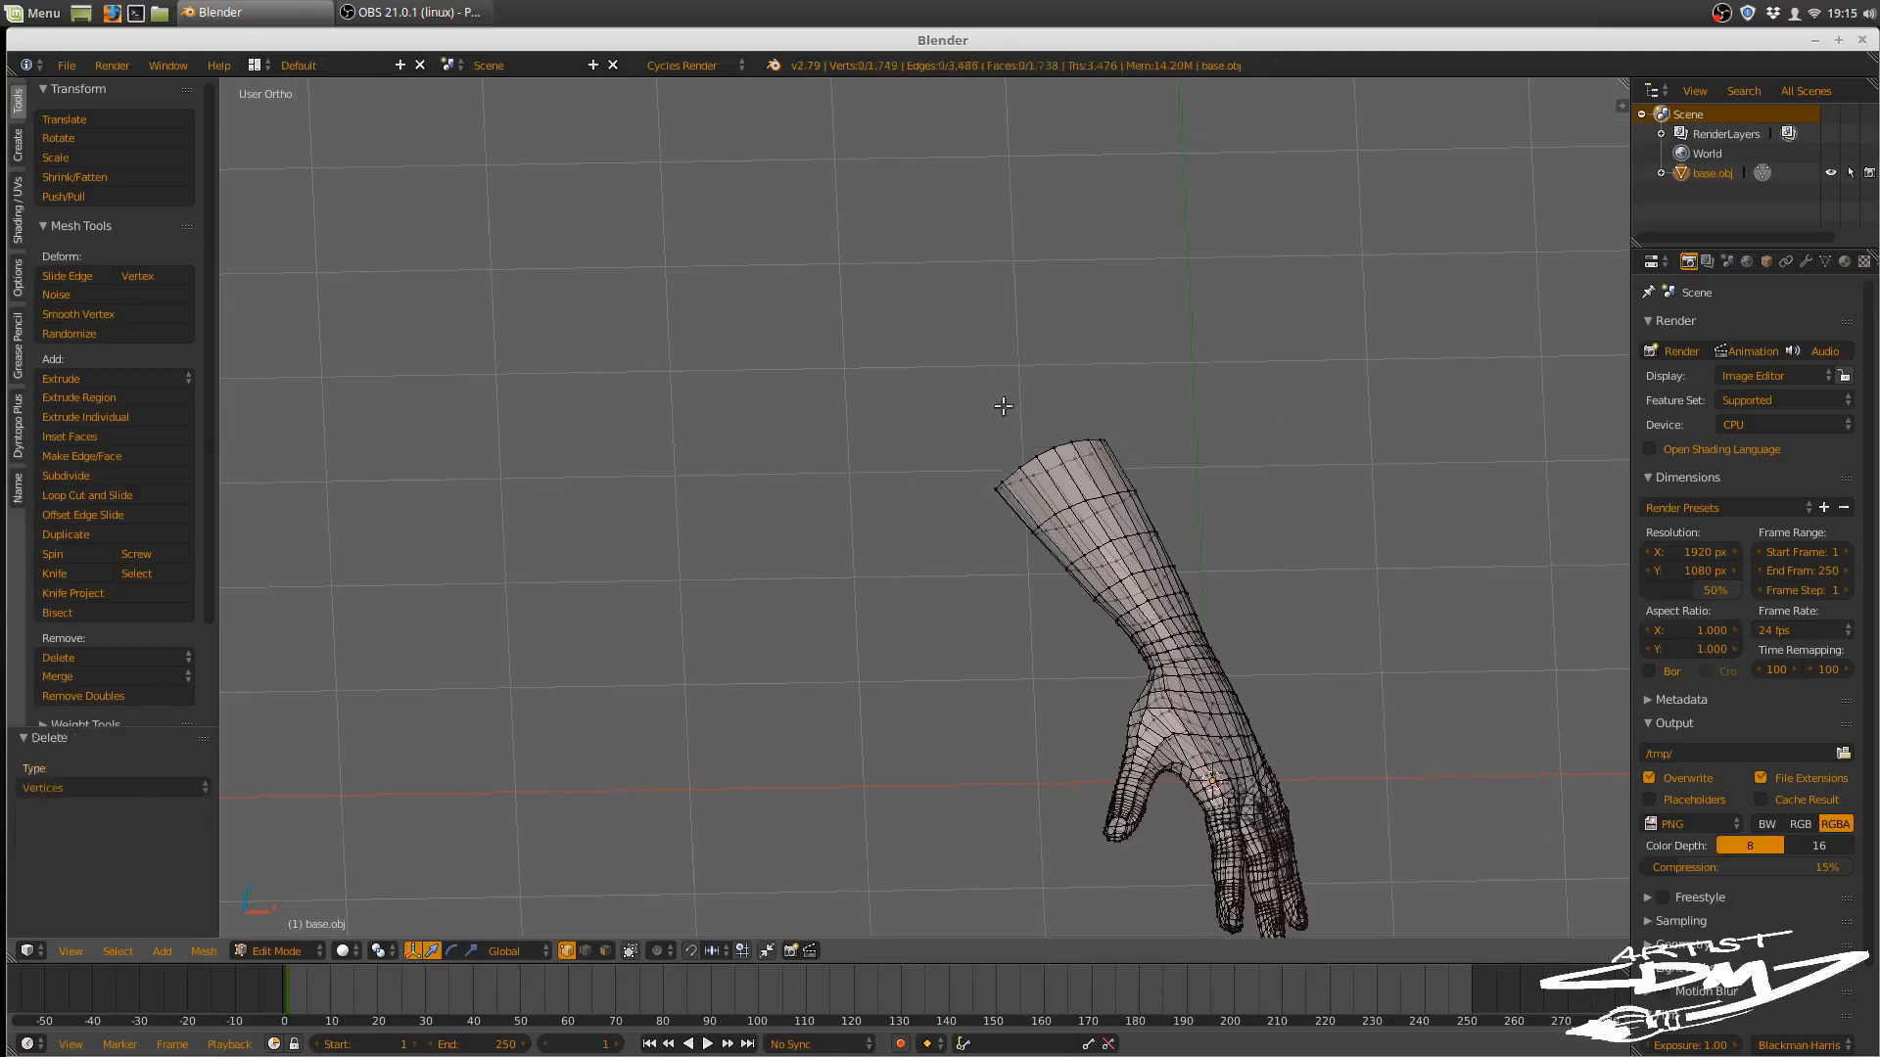
middle_click_drag(1148, 467, 1005, 455)
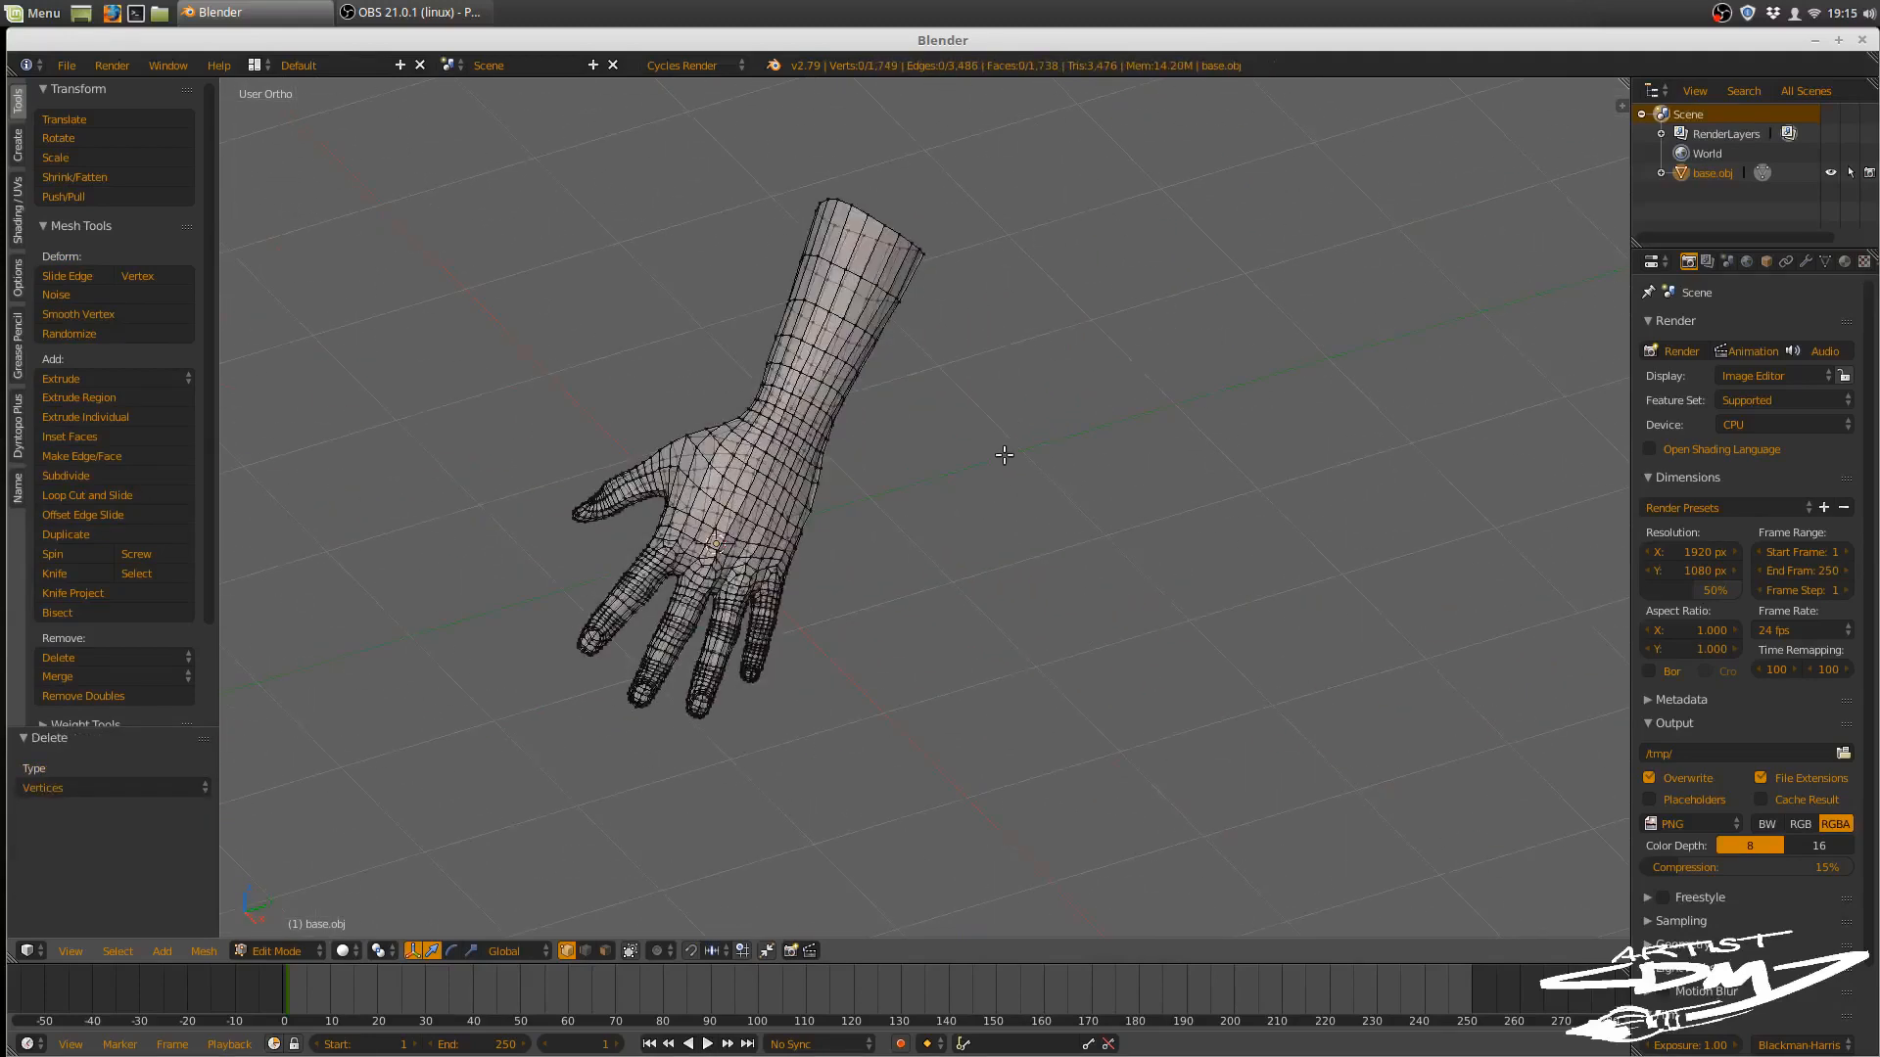
left_click(632, 953)
- Examine the topology of the hand, fingers and forearm mesh from several angles
scroll(815, 785, "up", 2)
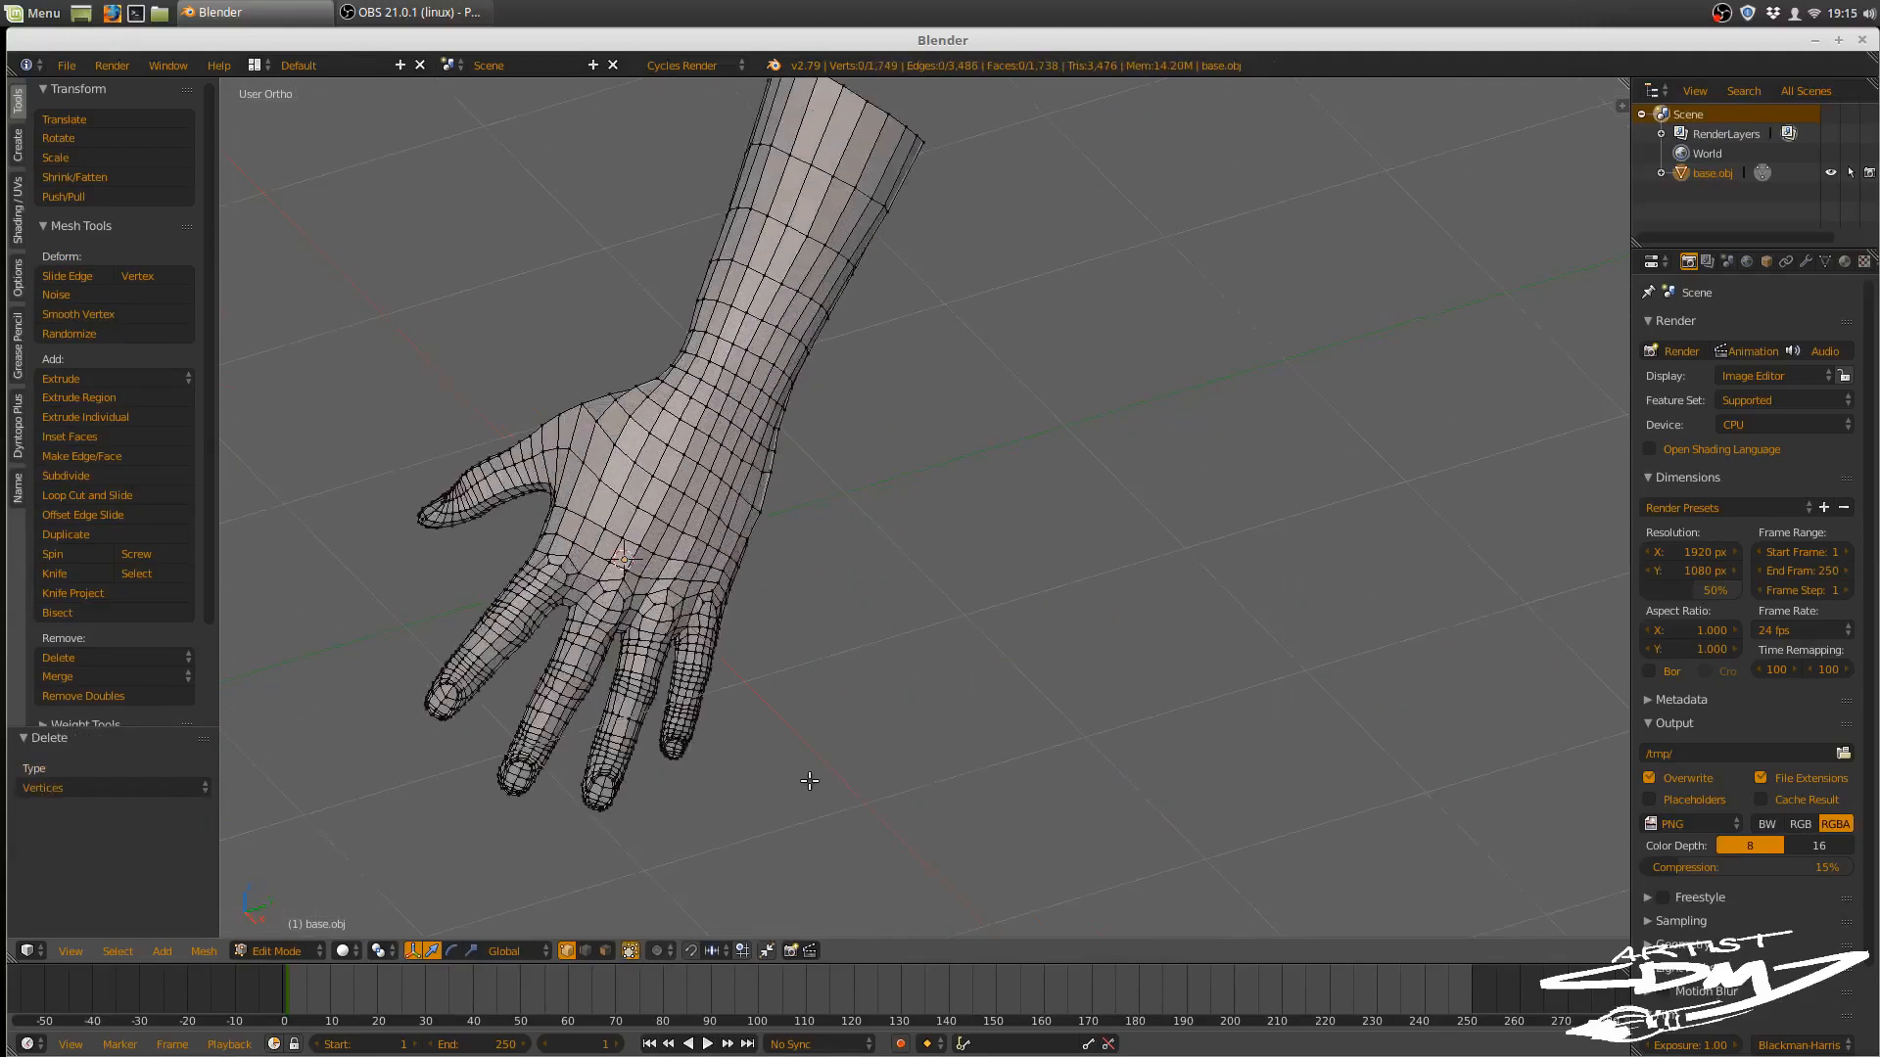
middle_click_drag(729, 752, 1080, 731, "shift")
scroll(1080, 731, "up", 3)
middle_click_drag(1085, 805, 1015, 522, "shift")
middle_click_drag(1015, 522, 849, 779)
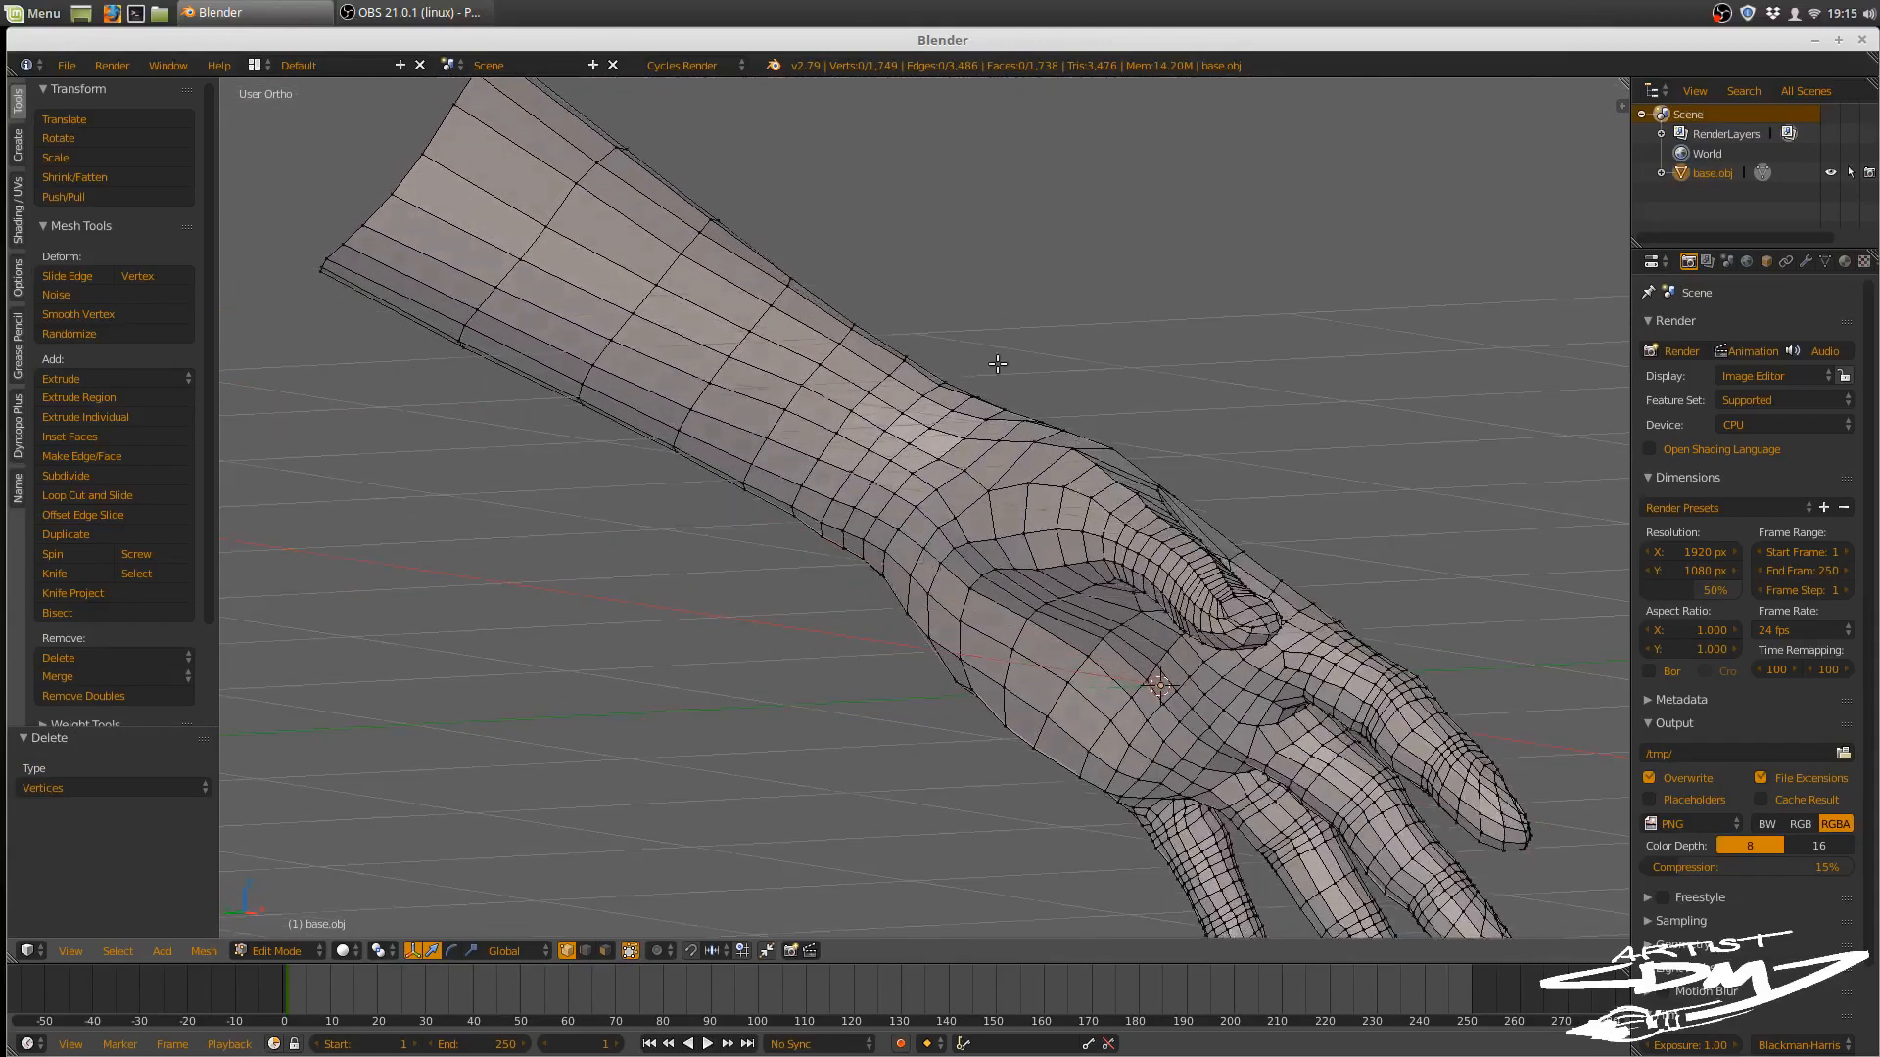
middle_click_drag(995, 362, 782, 472)
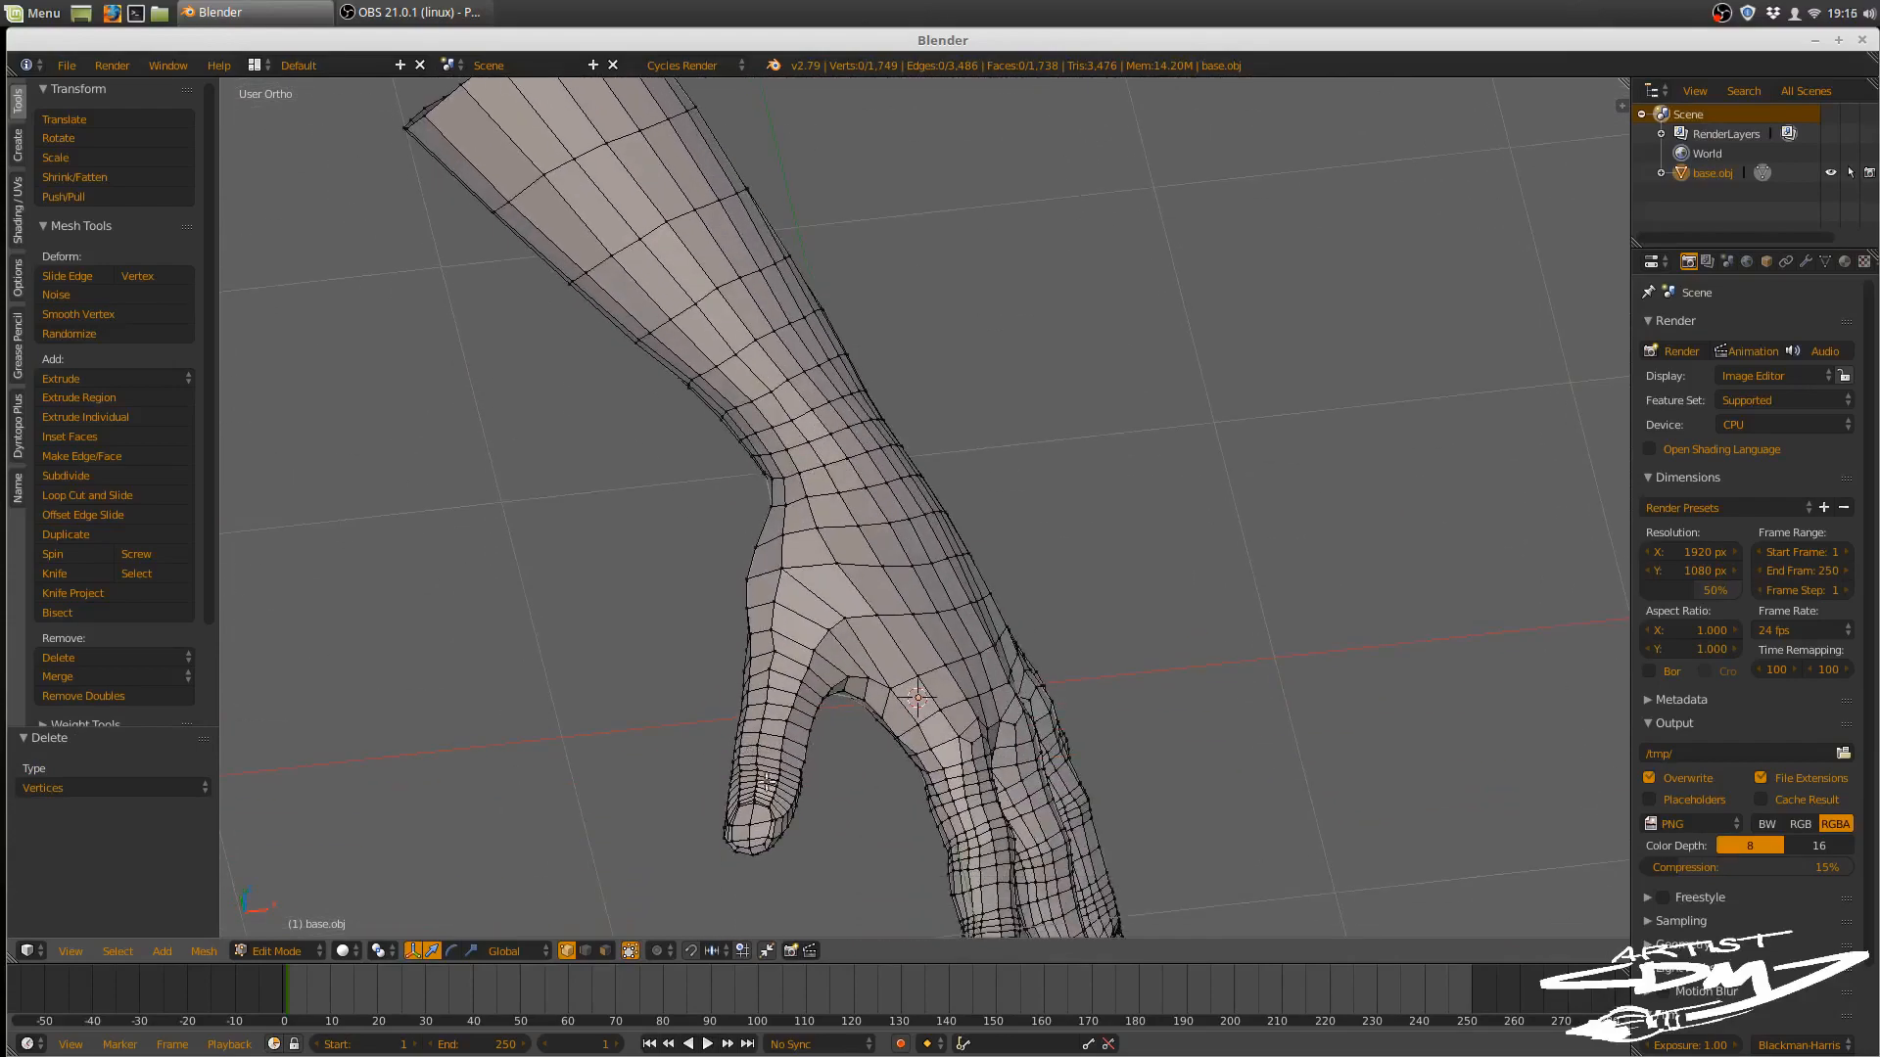
middle_click_drag(886, 692, 992, 537)
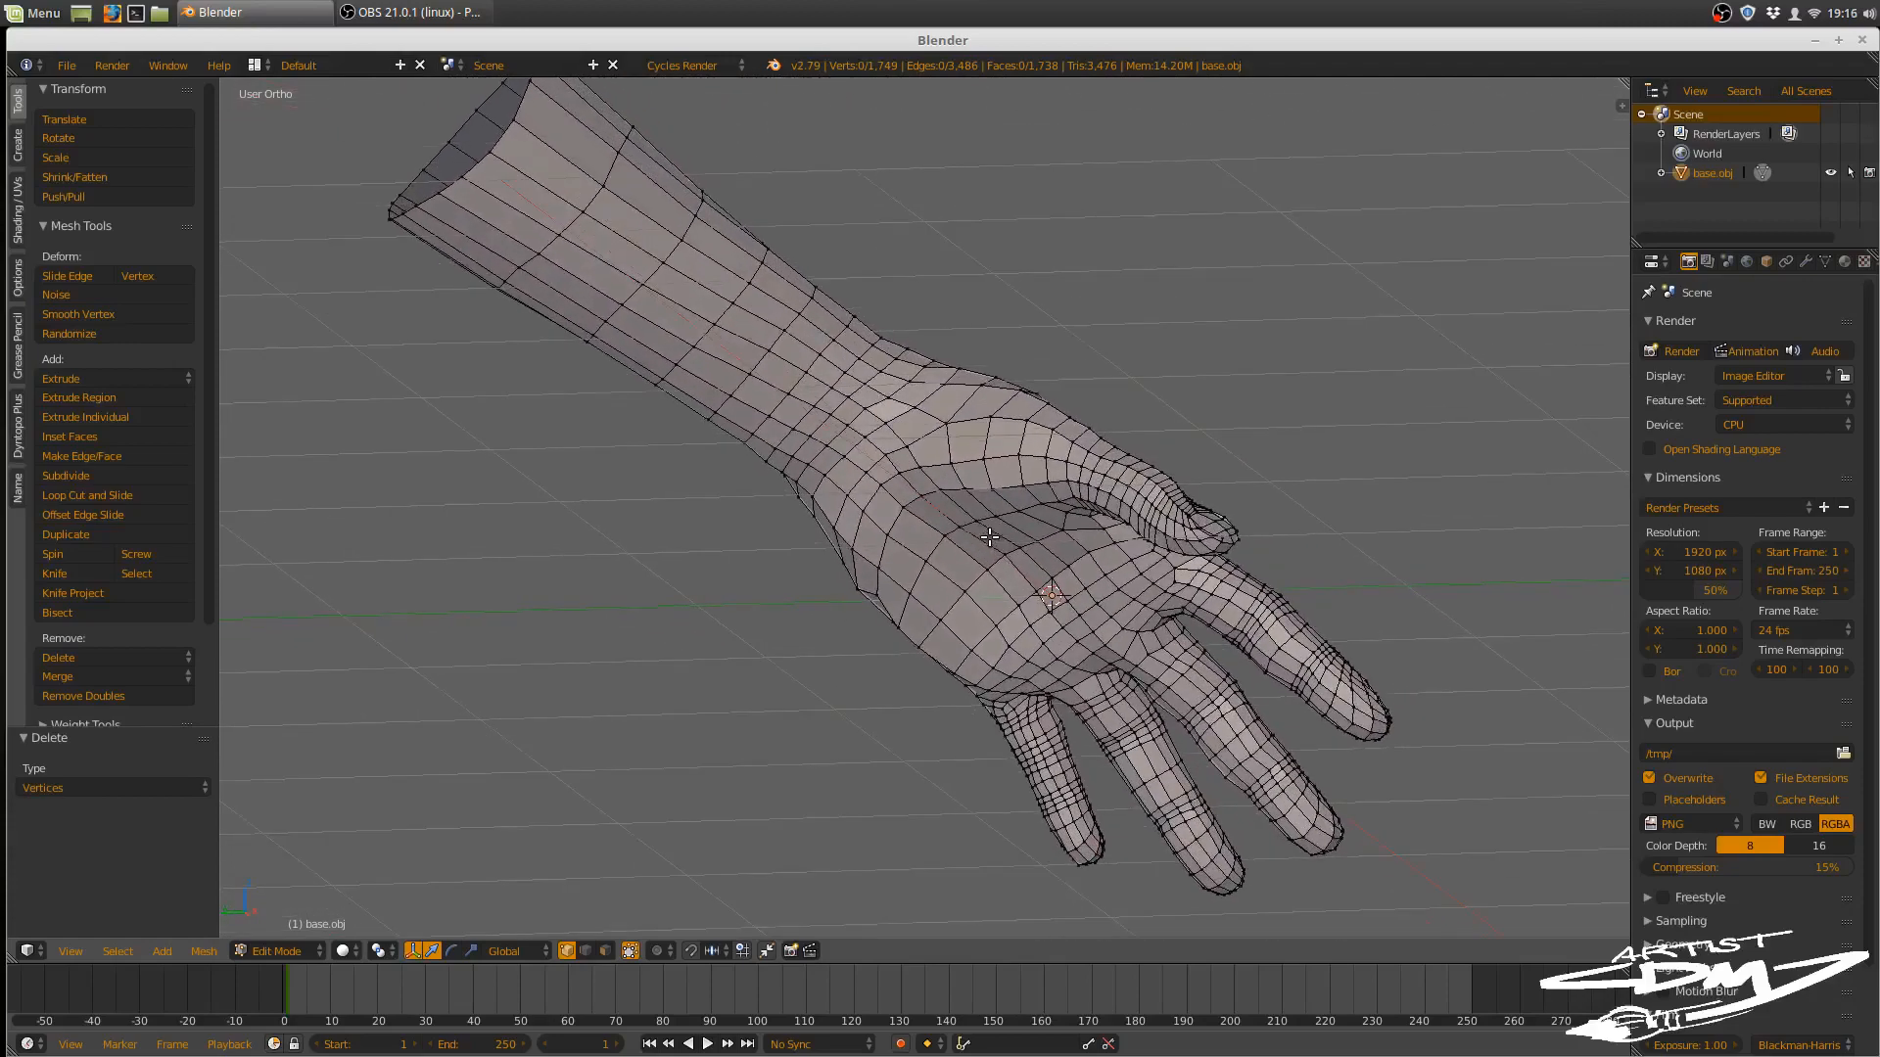
key("KP_1")
scroll(1155, 474, "down", 4)
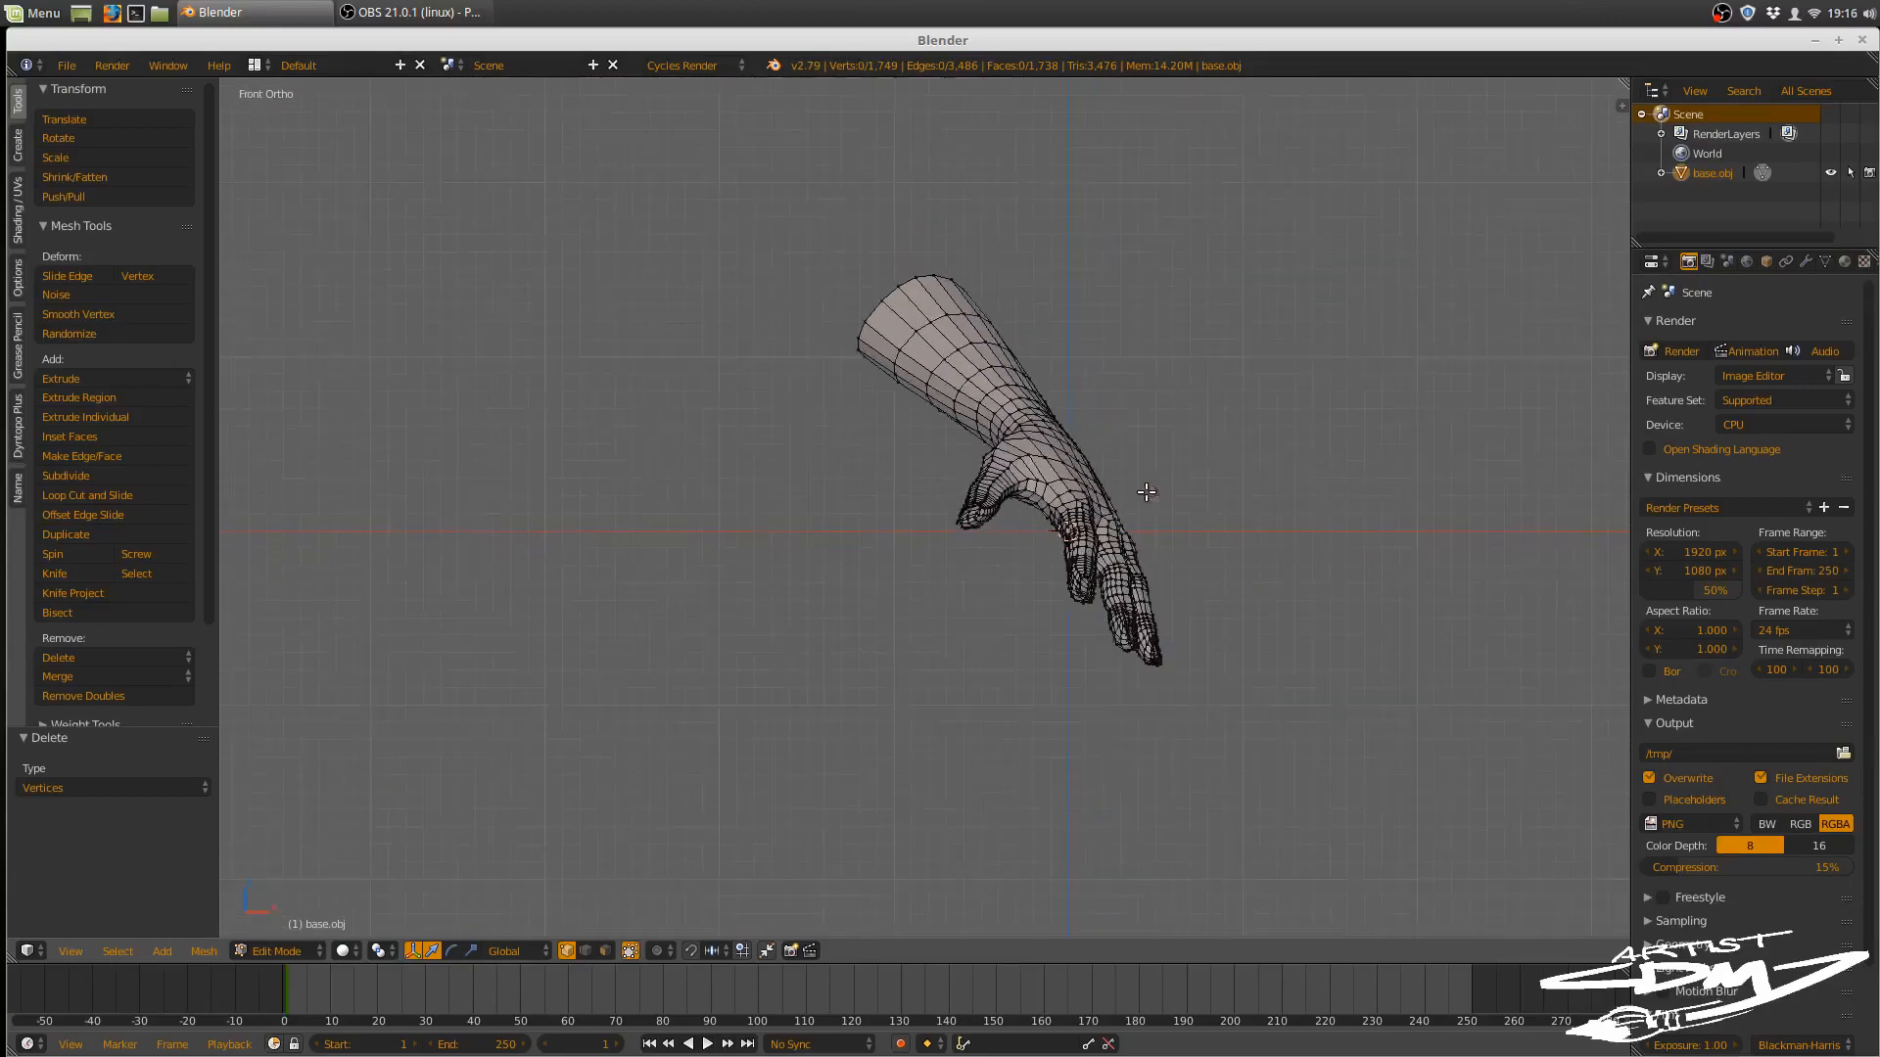
middle_click_drag(1145, 491, 1004, 529)
- Select the whole hand mesh, enable the rotate manipulator, and rotate the mesh about 40.2° in front view so the forearm points upward
key("a")
key("a")
key("a")
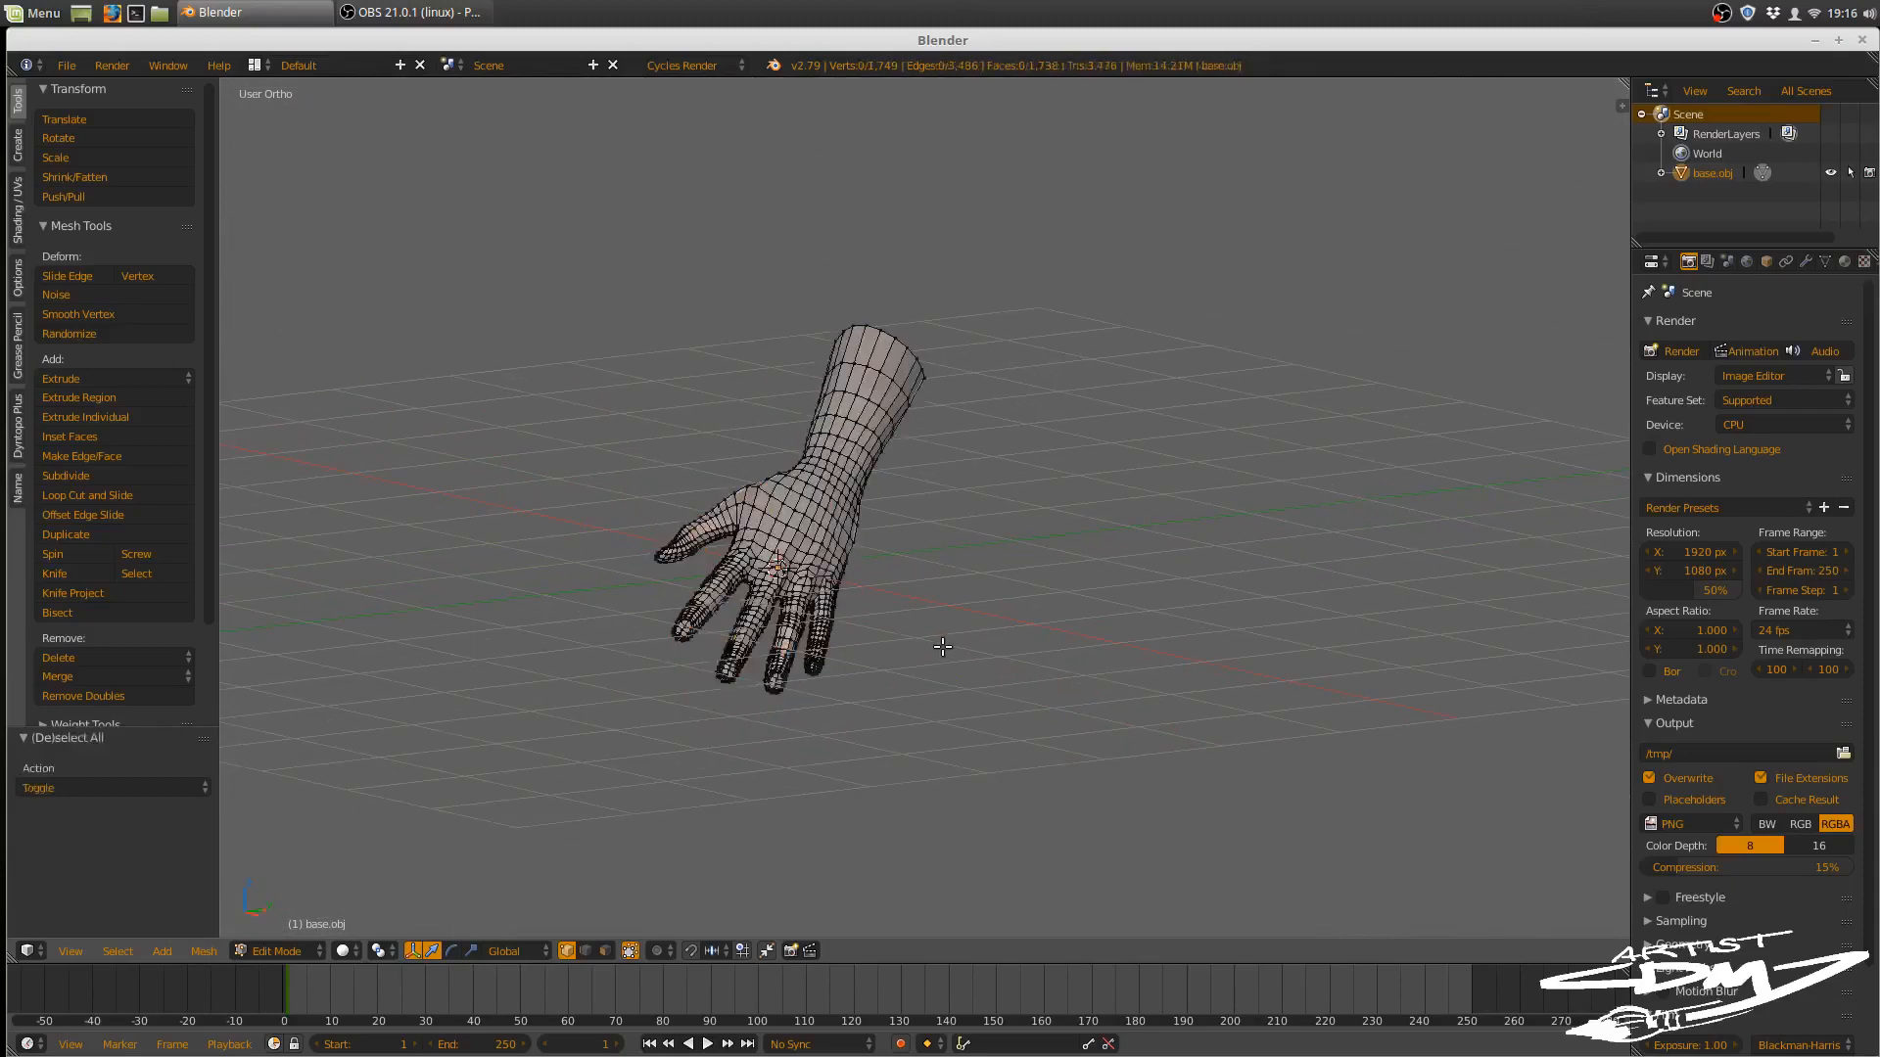
left_click(453, 951)
middle_click_drag(876, 718, 1019, 703)
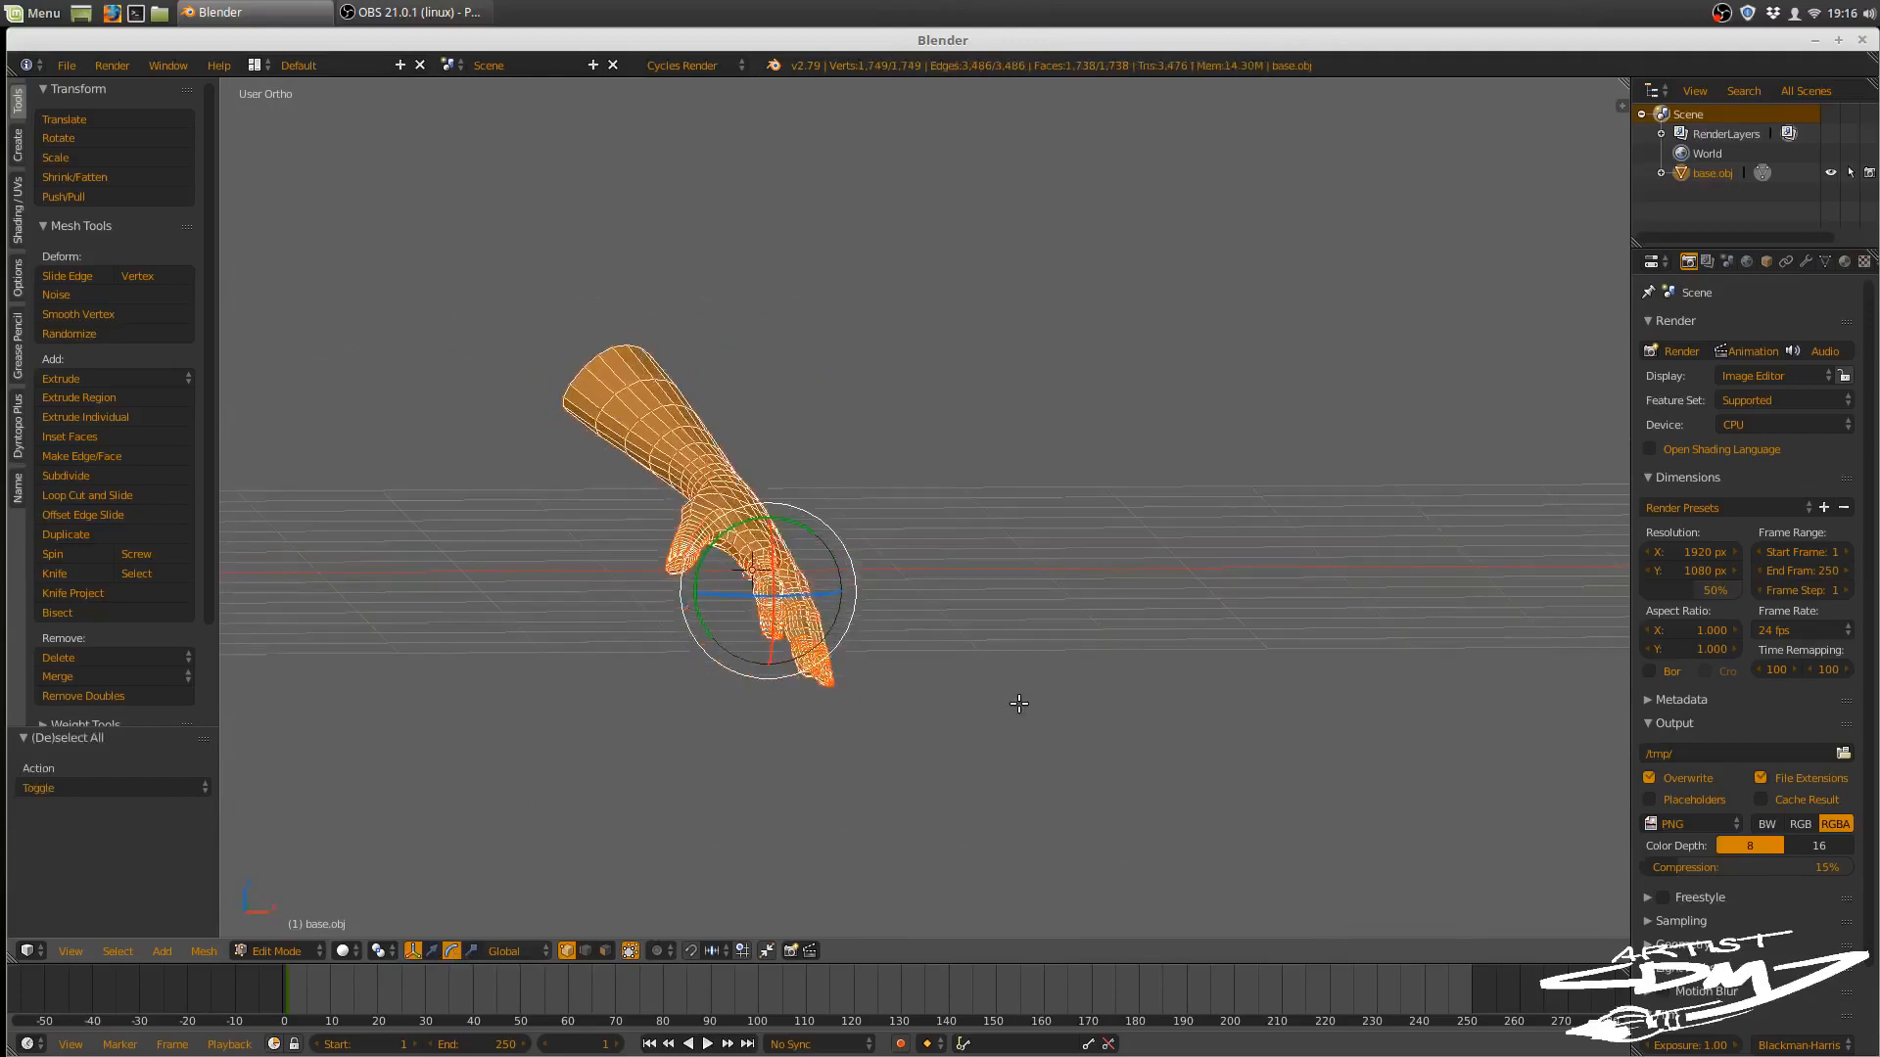
key("KP_1")
key("KP_Decimal")
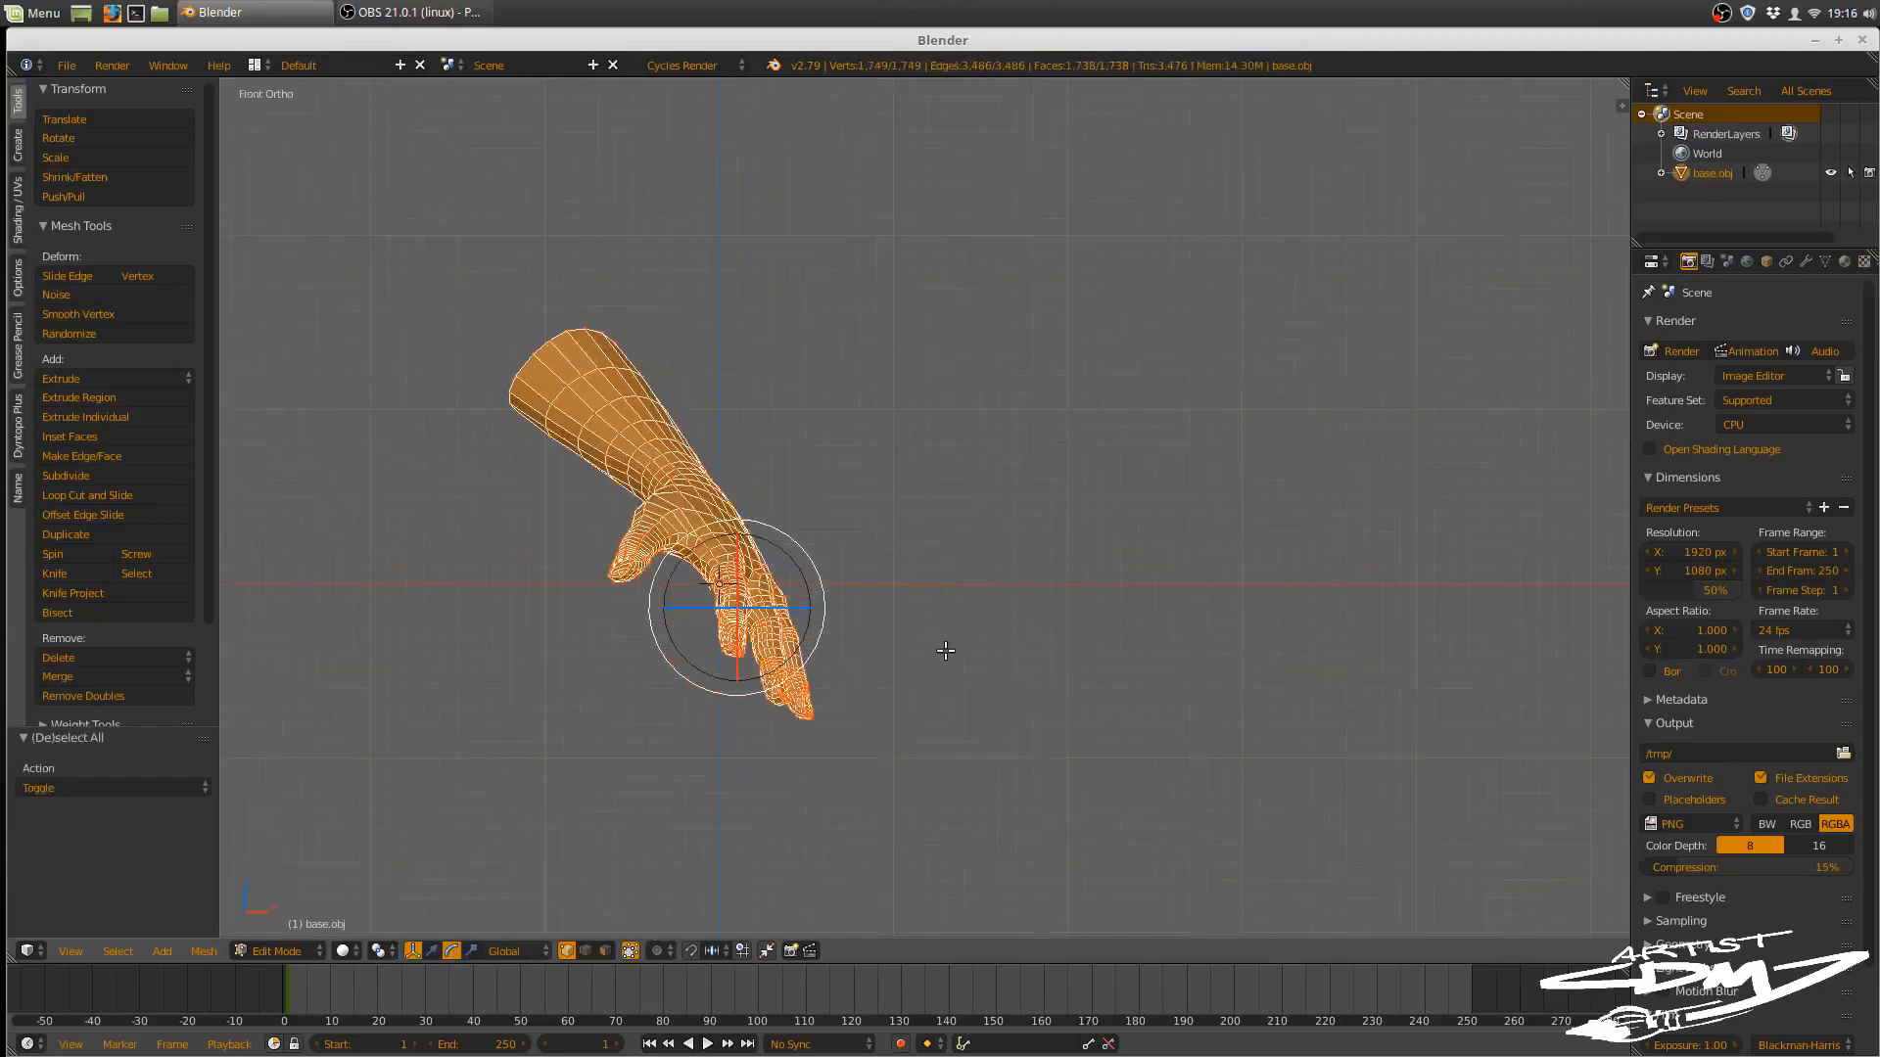
left_click_drag(1025, 467, 1026, 520)
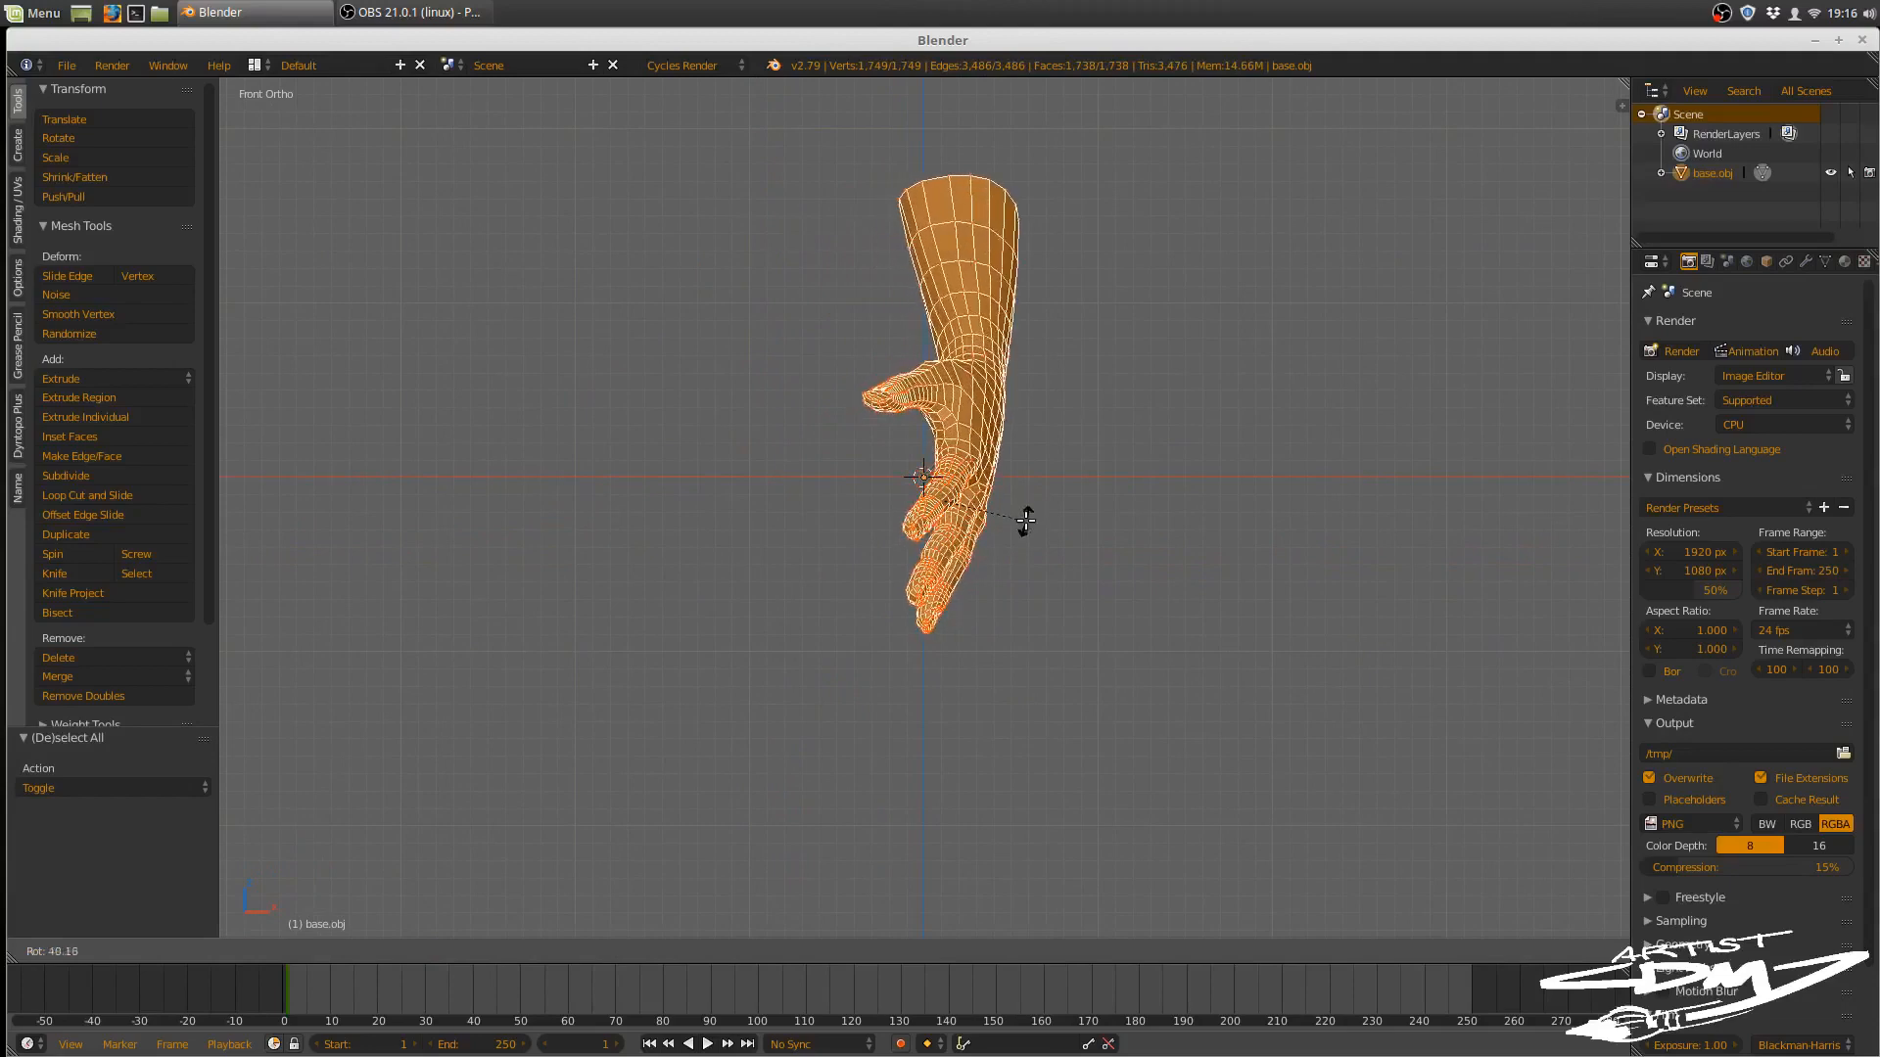
left_click(1026, 521)
- Move the whole hand mesh about -0.219 along X and -0.669 along Z, then view it from the right side
key("g")
key("x")
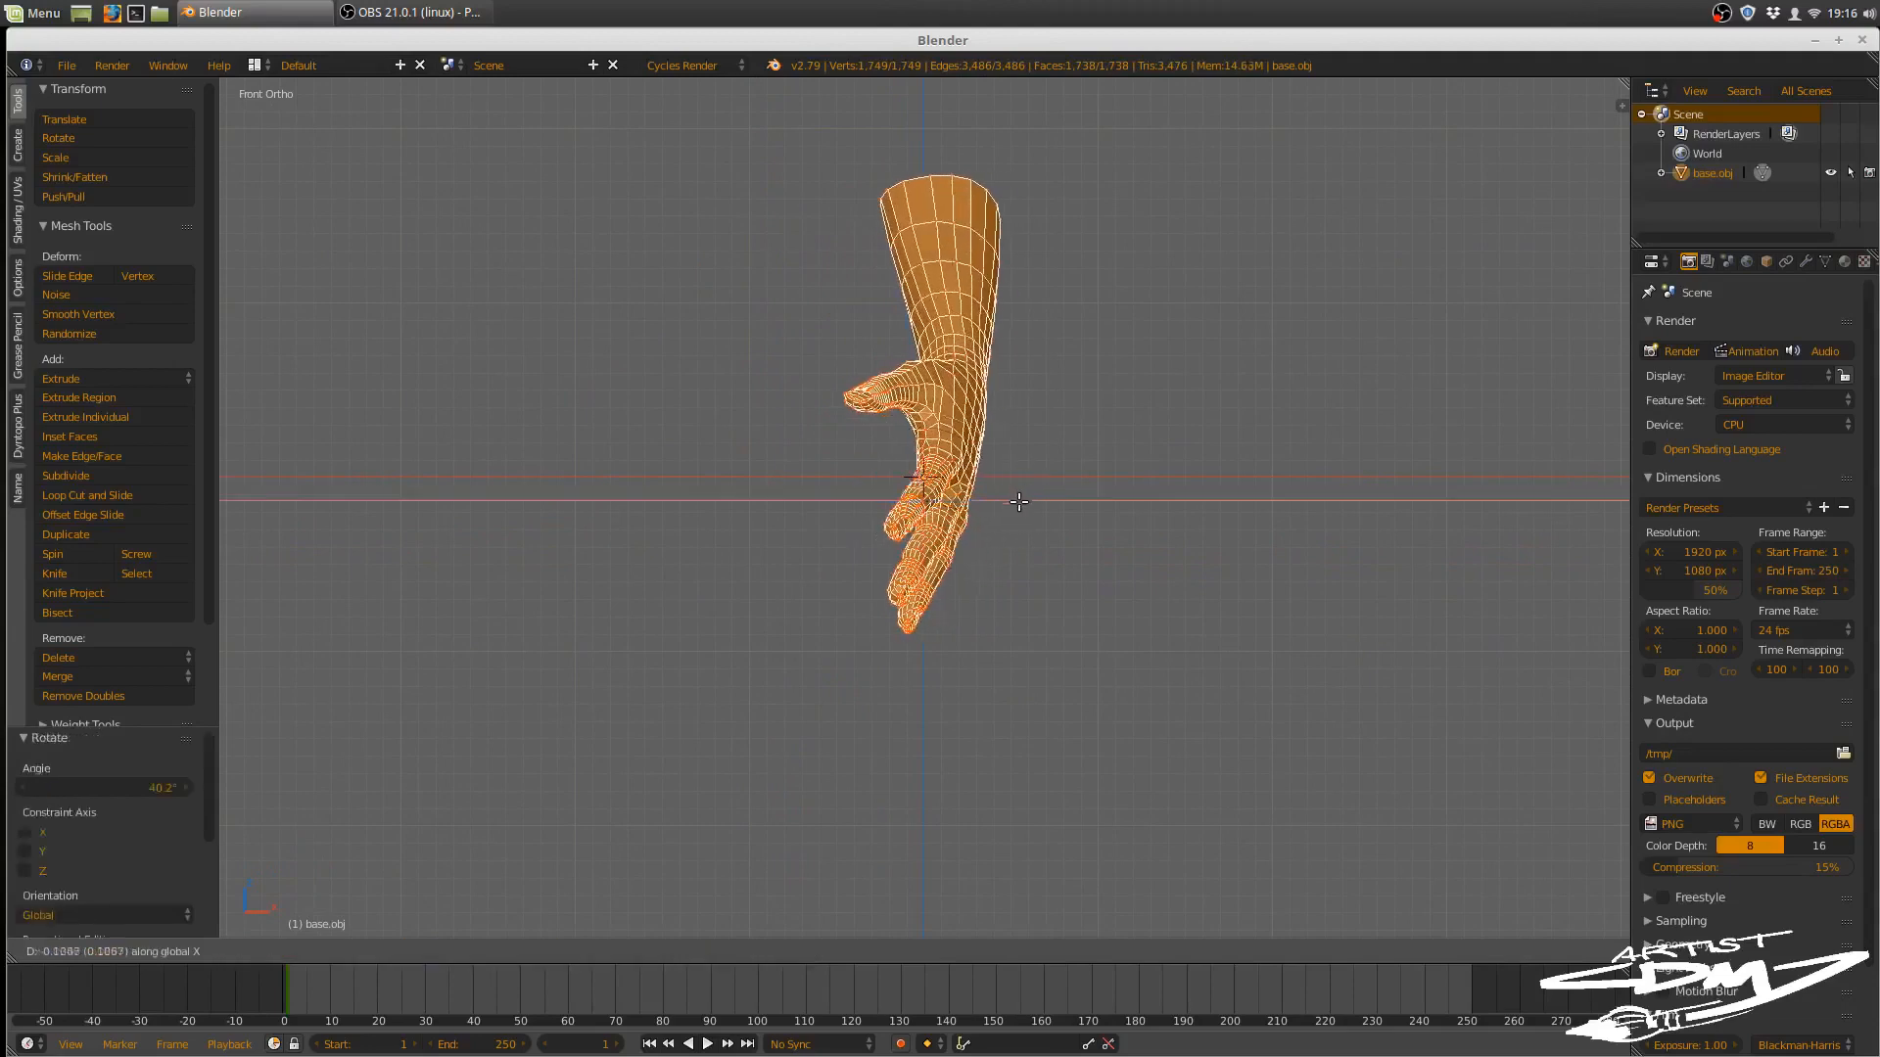
left_click(1001, 530)
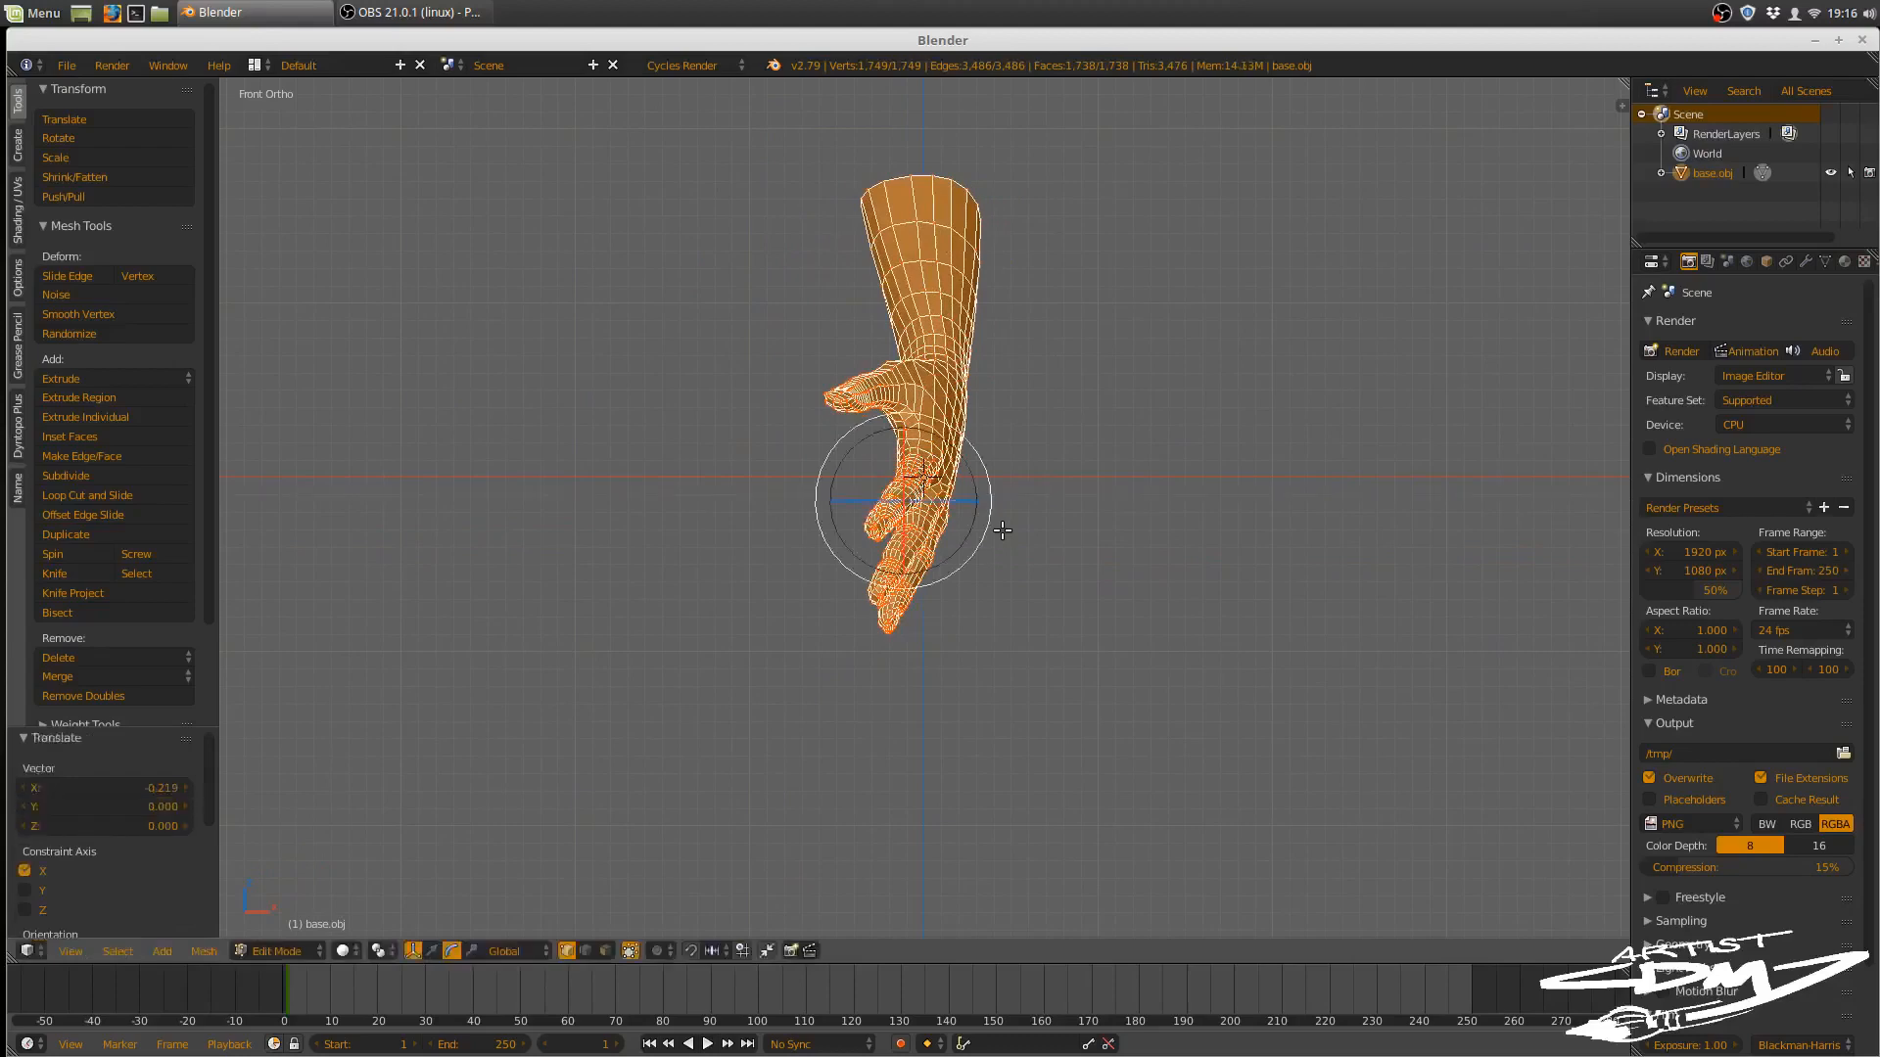
key("g")
key("z")
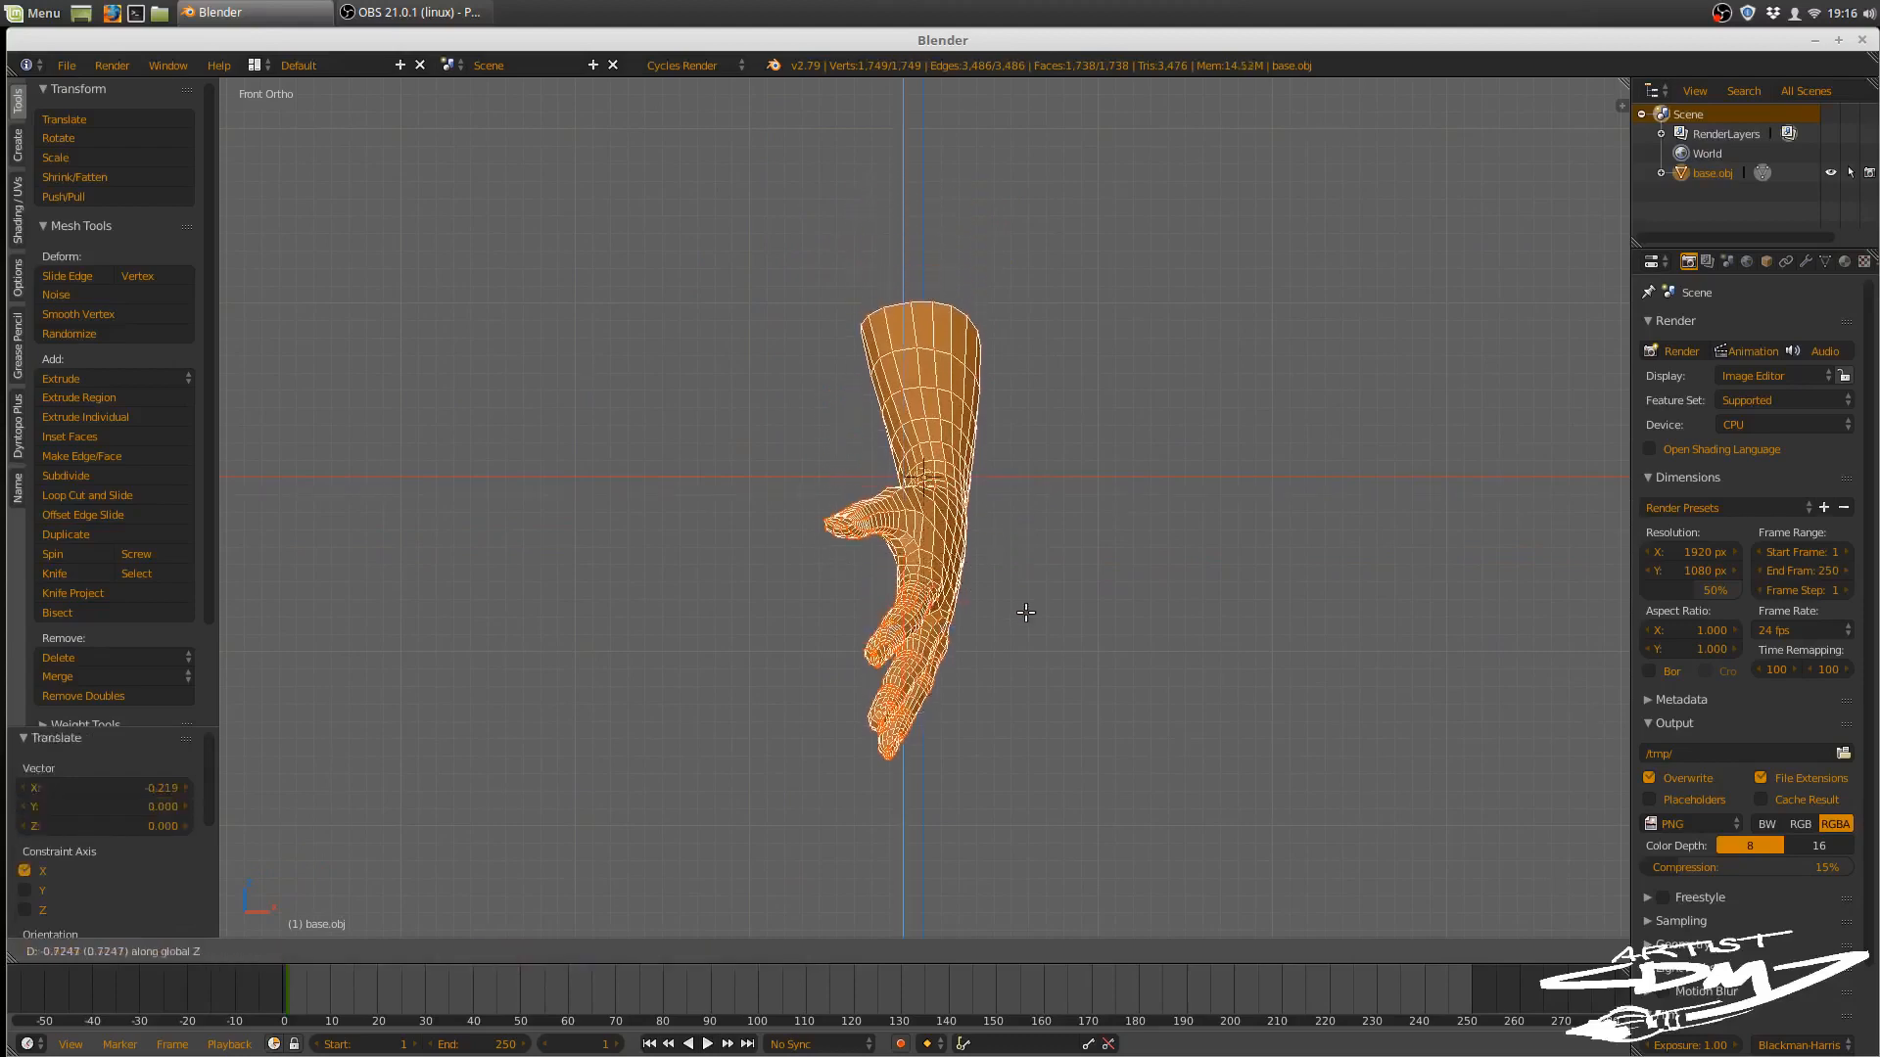
left_click(1021, 594)
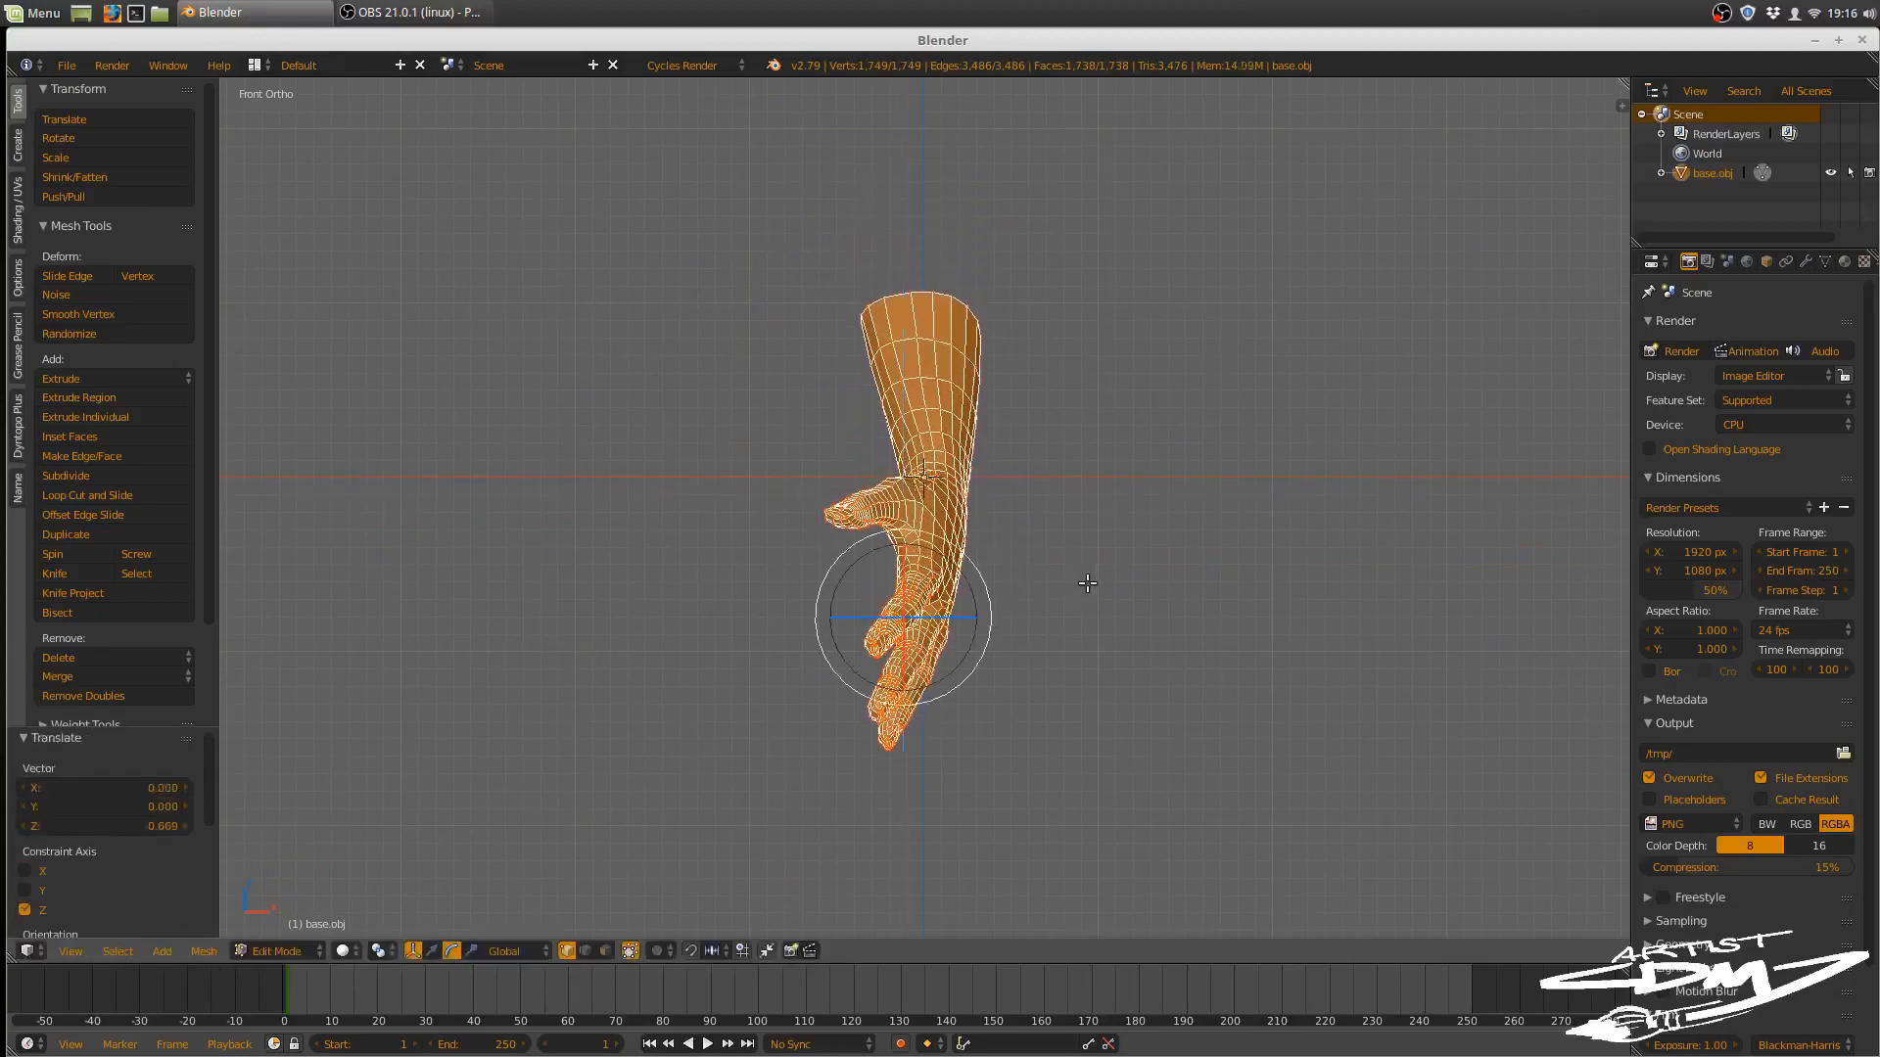
key("KP_3")
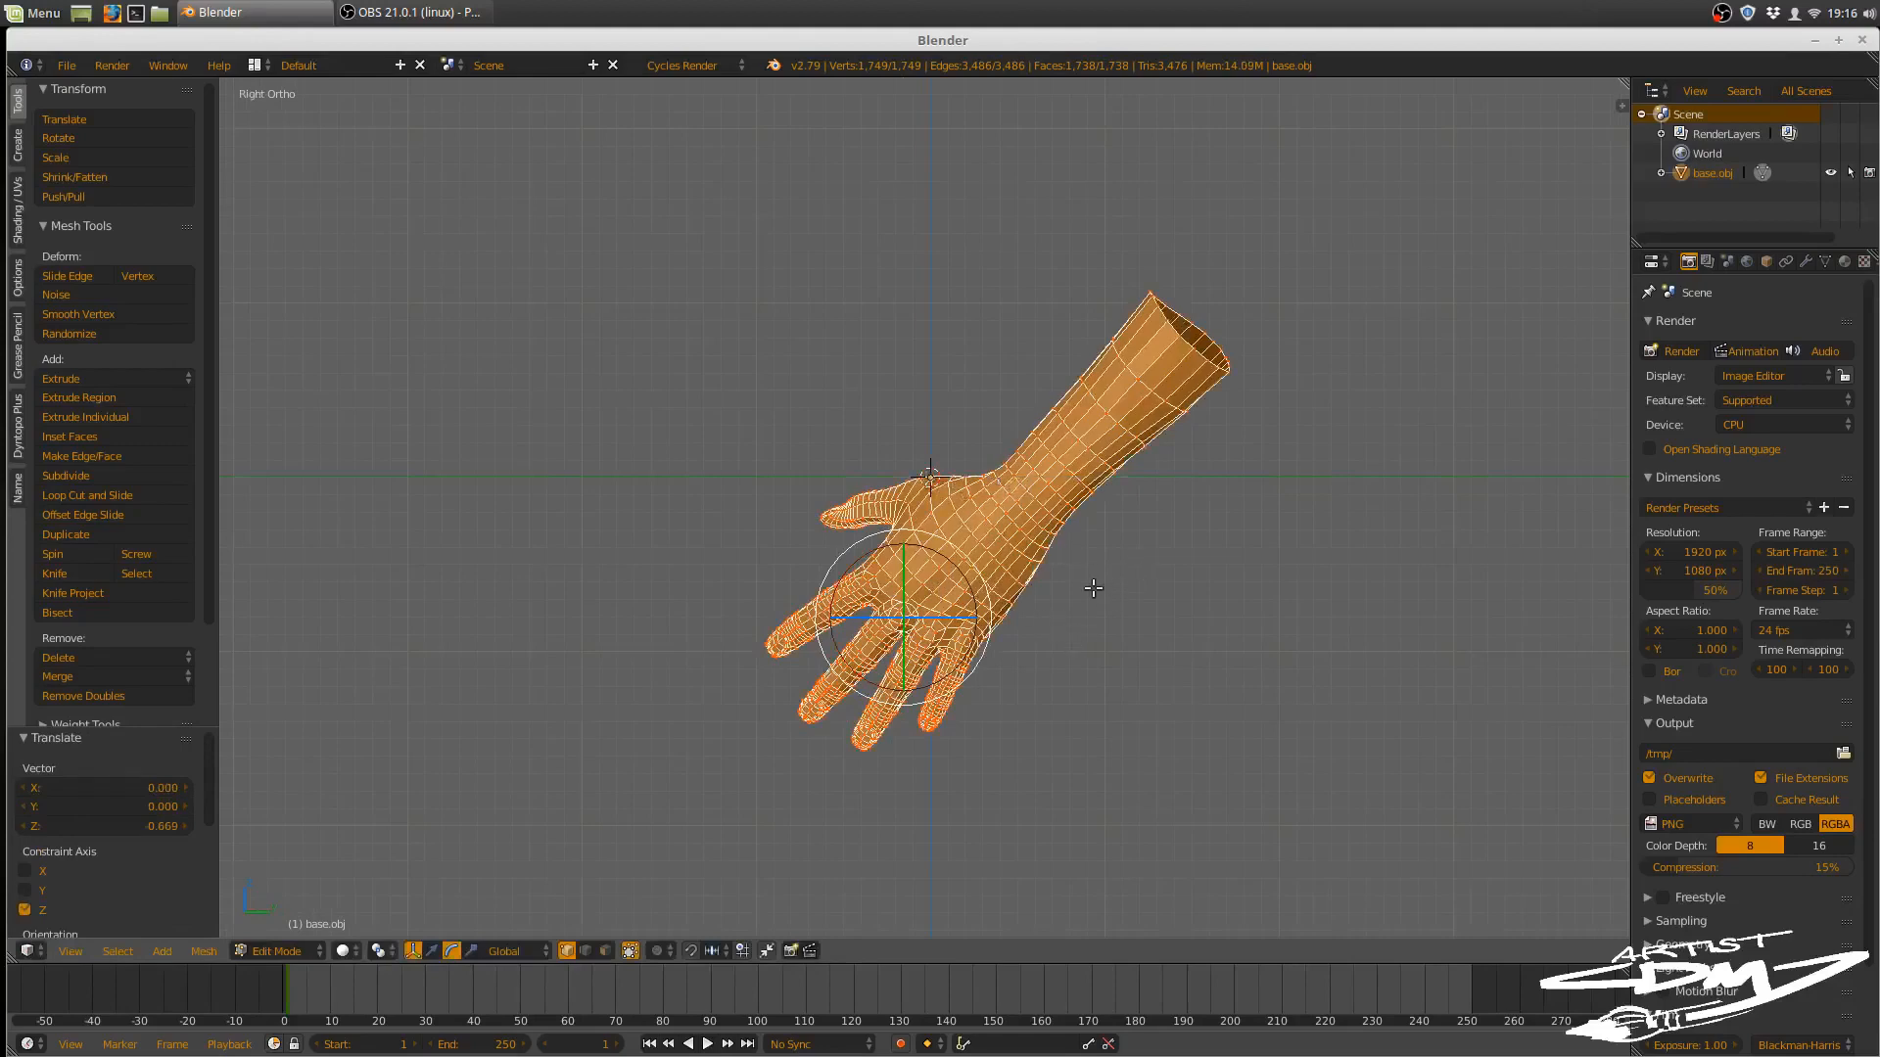
- Move the whole hand mesh about -0.472 along Y and 0.197 along Z so the wrist sits at the origin
key("g")
key("y")
left_click(1011, 584)
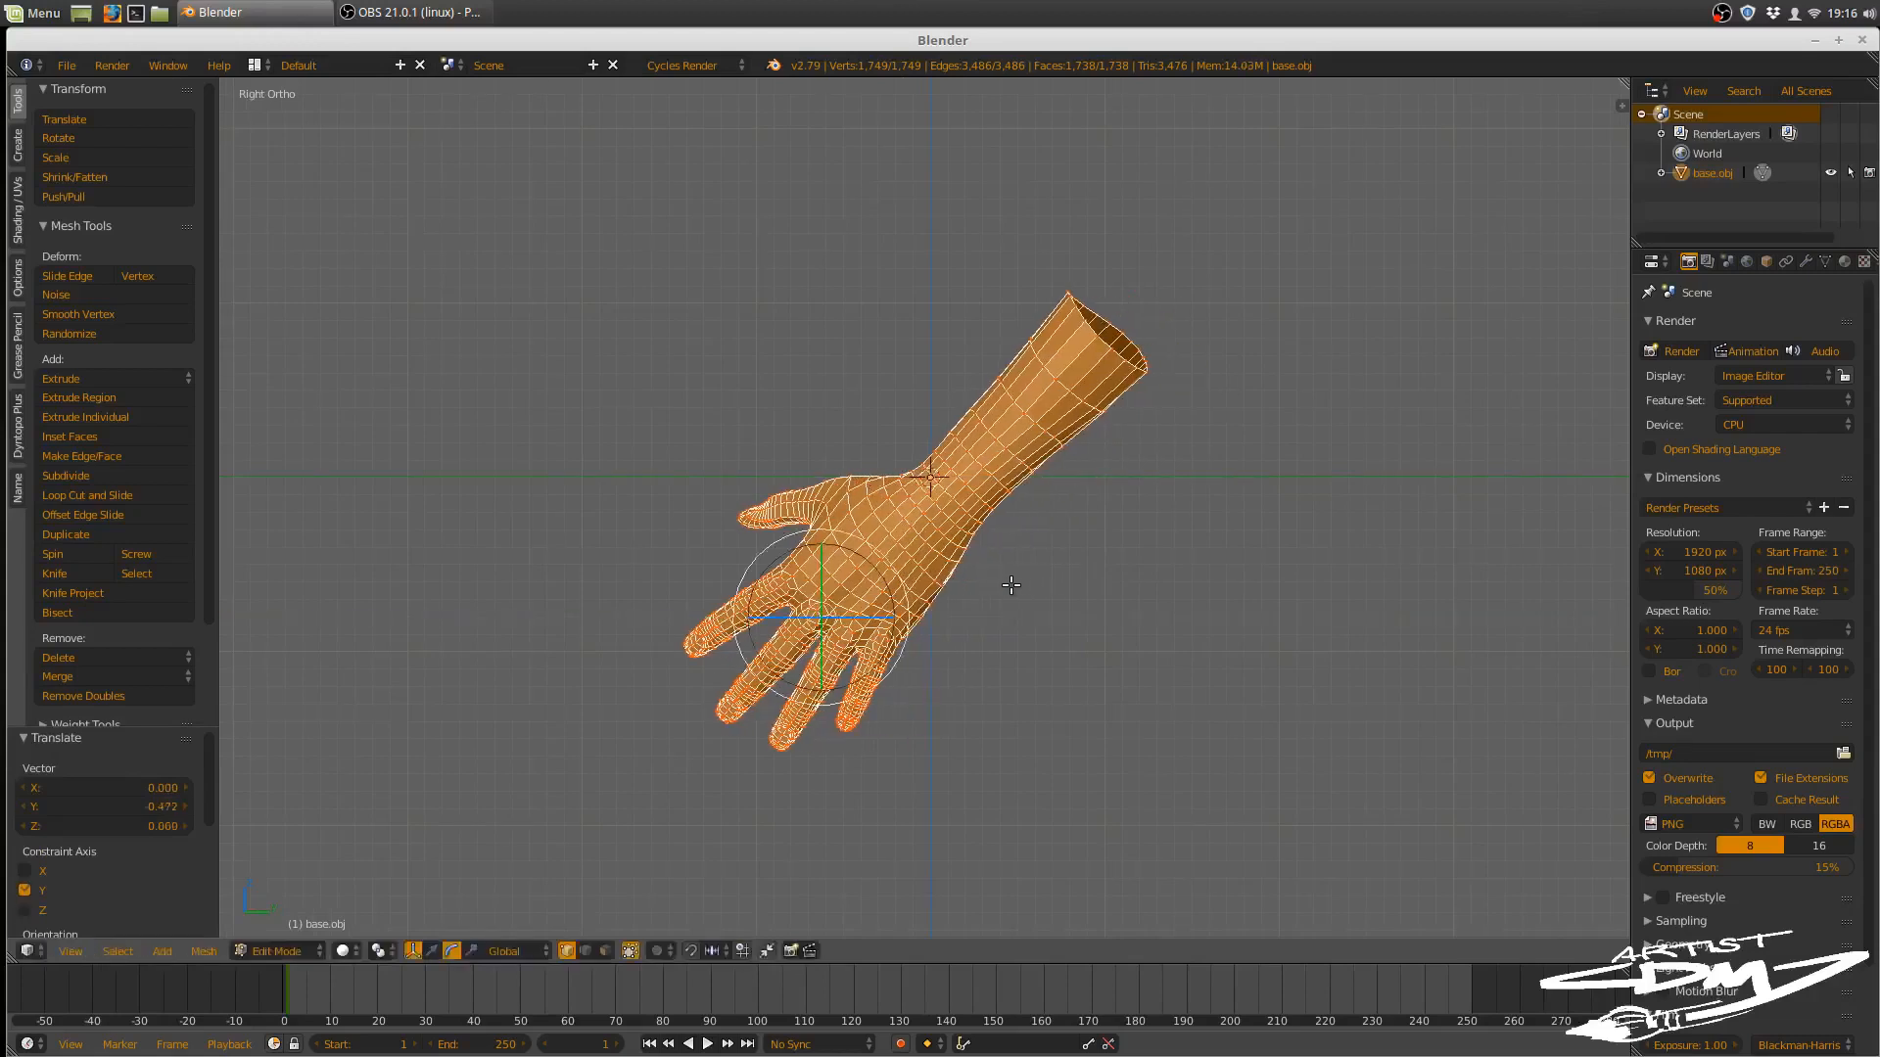
key("g")
key("z")
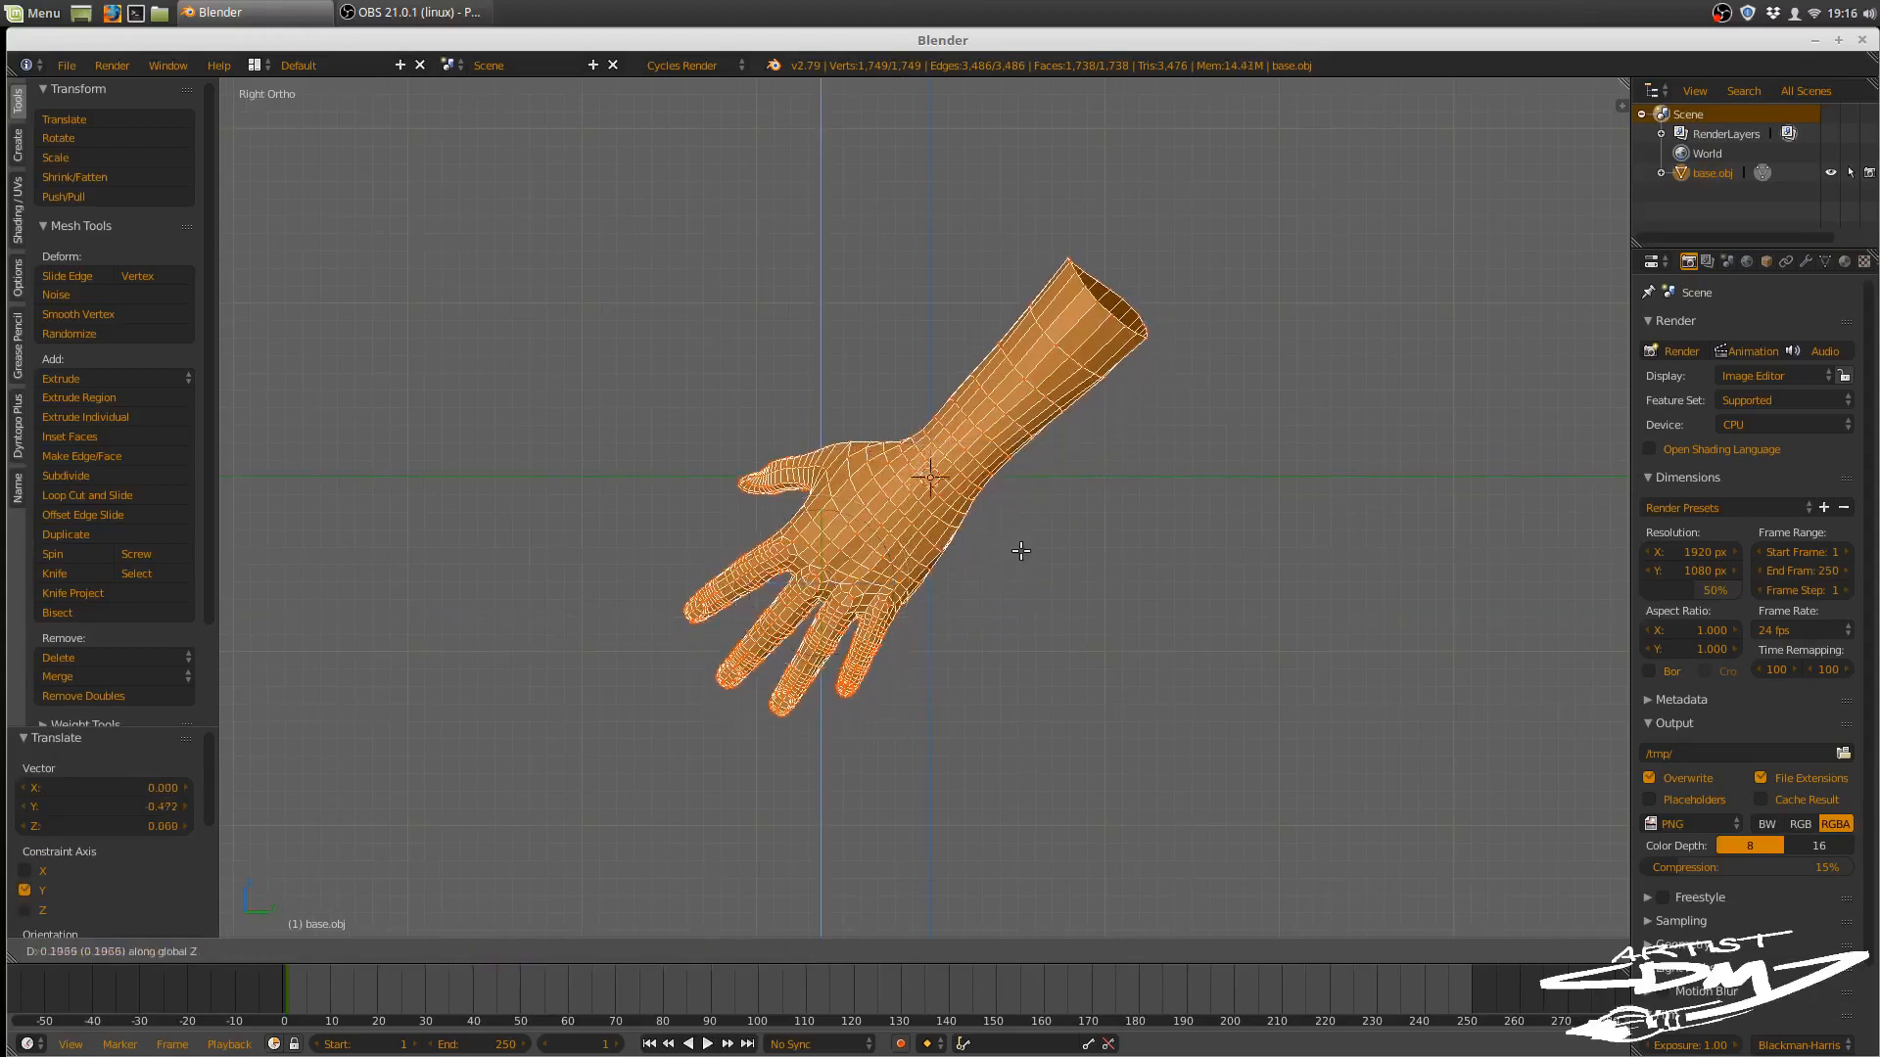
left_click(1020, 551)
- Set the pivot point to the 3D Cursor and rotate the whole mesh about 45.8° in right view so the forearm lies horizontal
key("period")
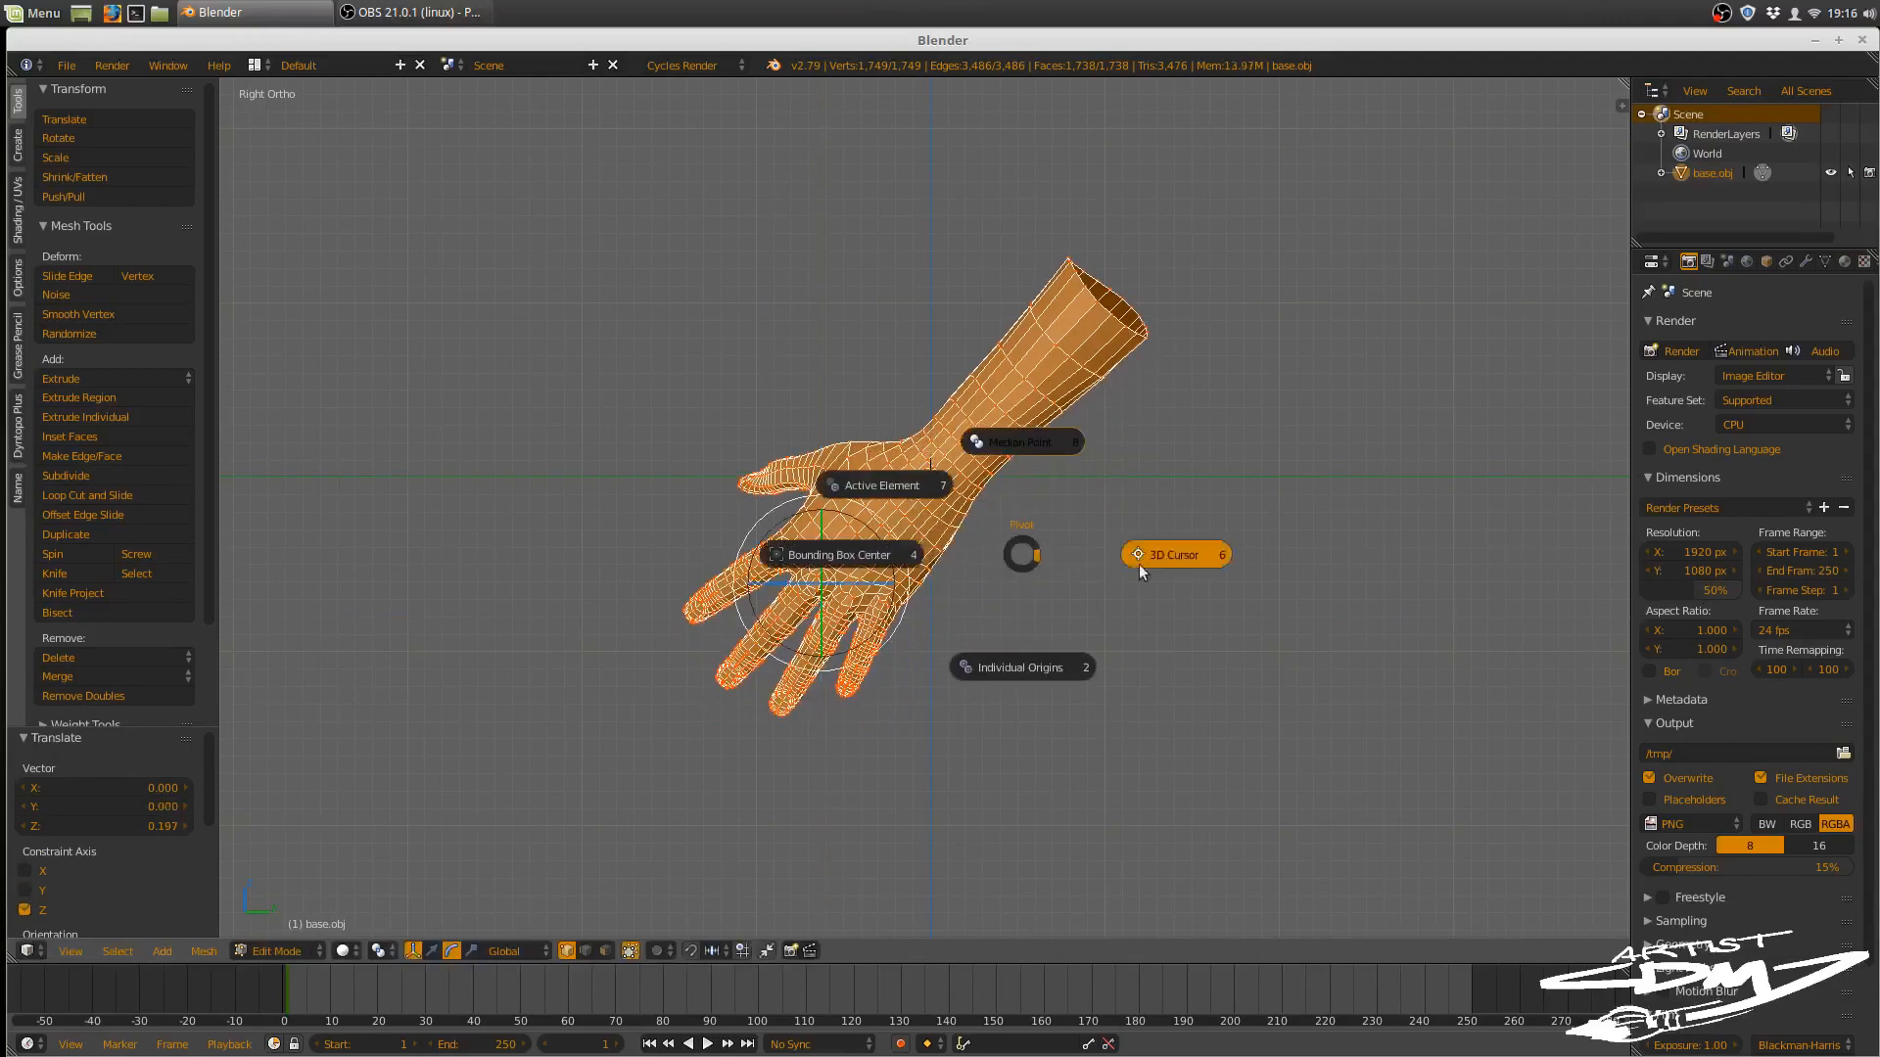
left_click(1142, 556)
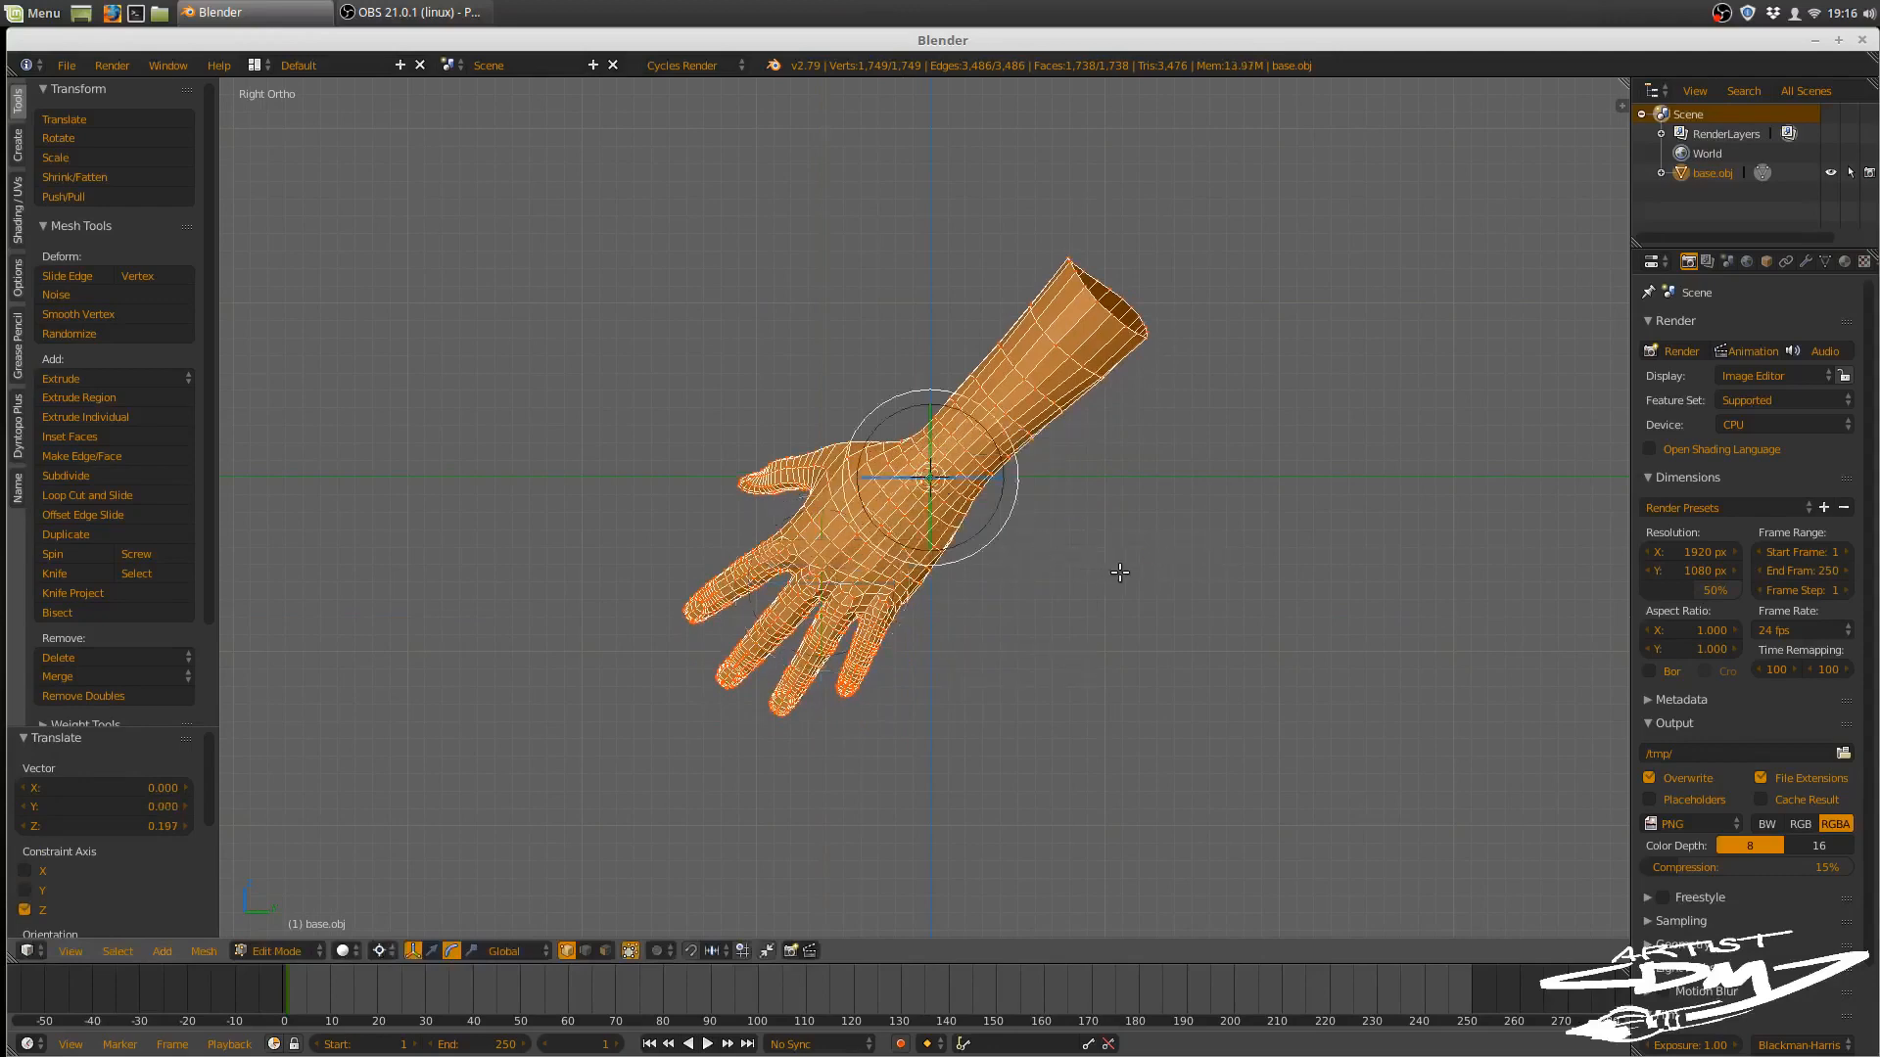
key("r")
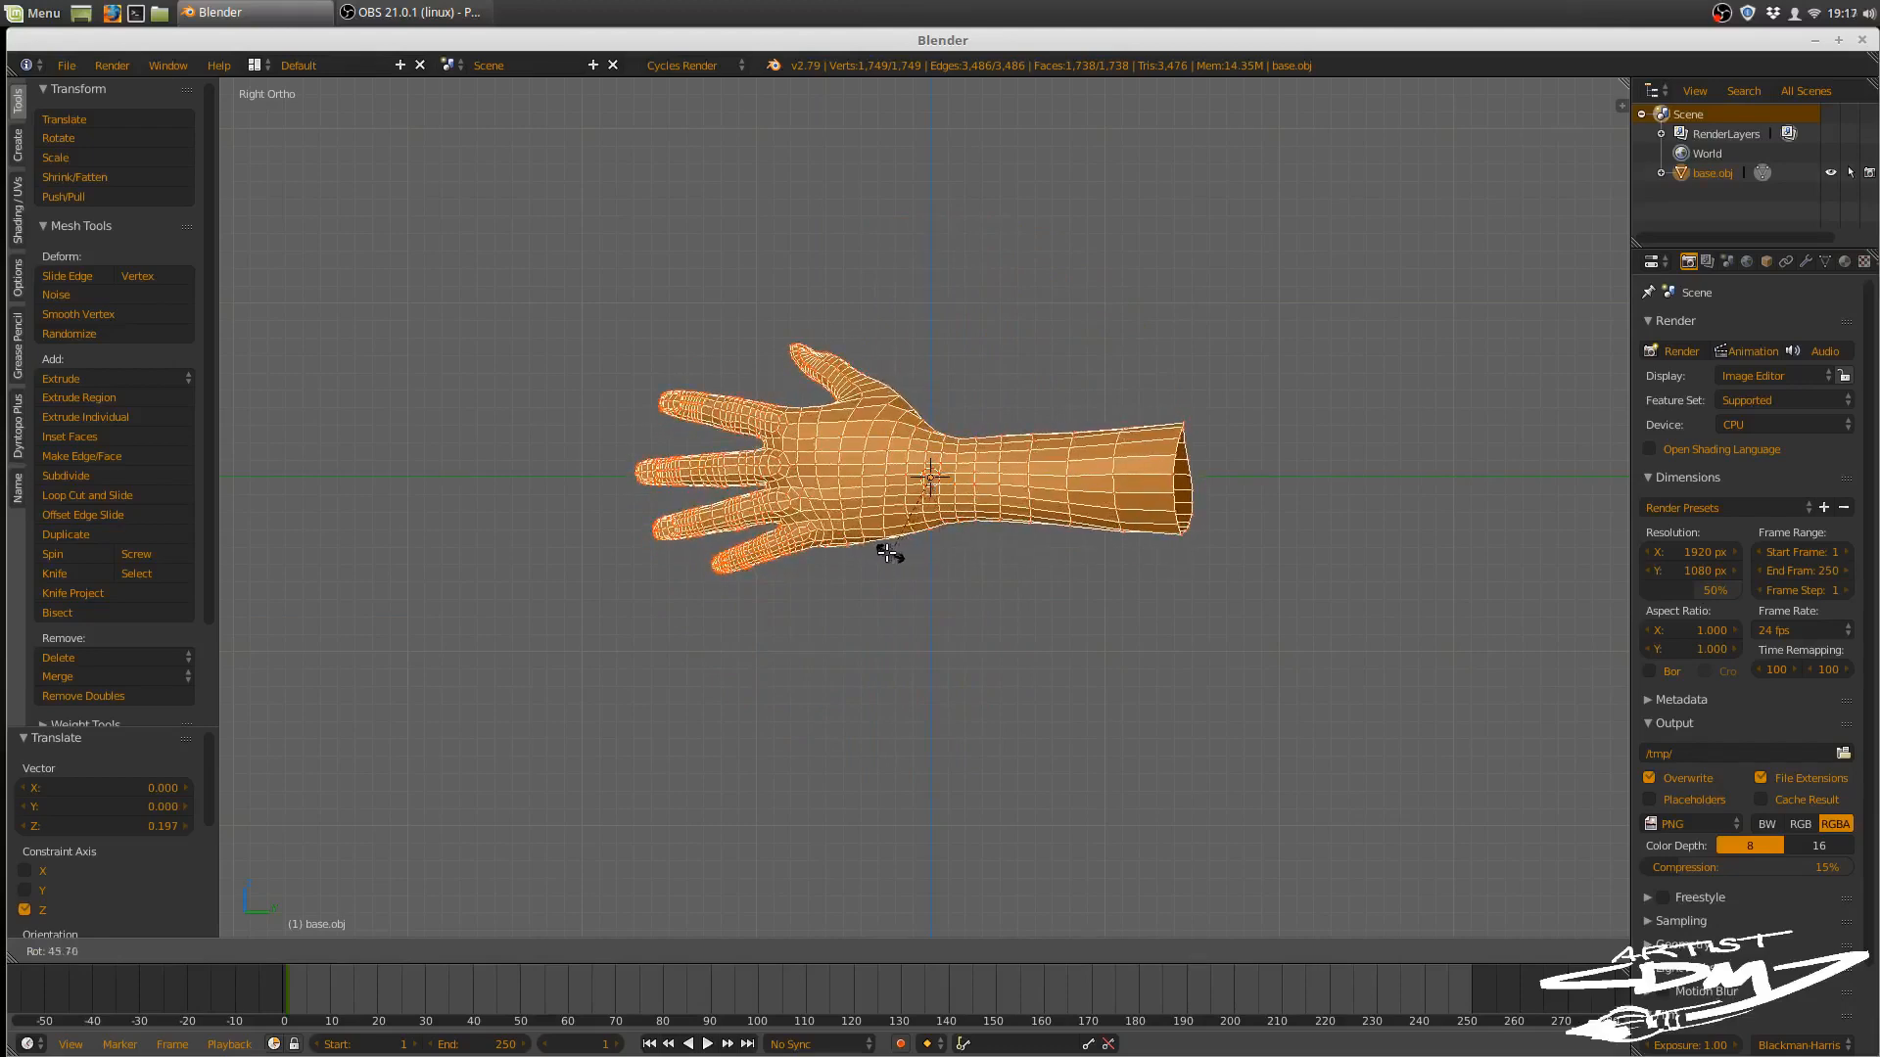
left_click(886, 554)
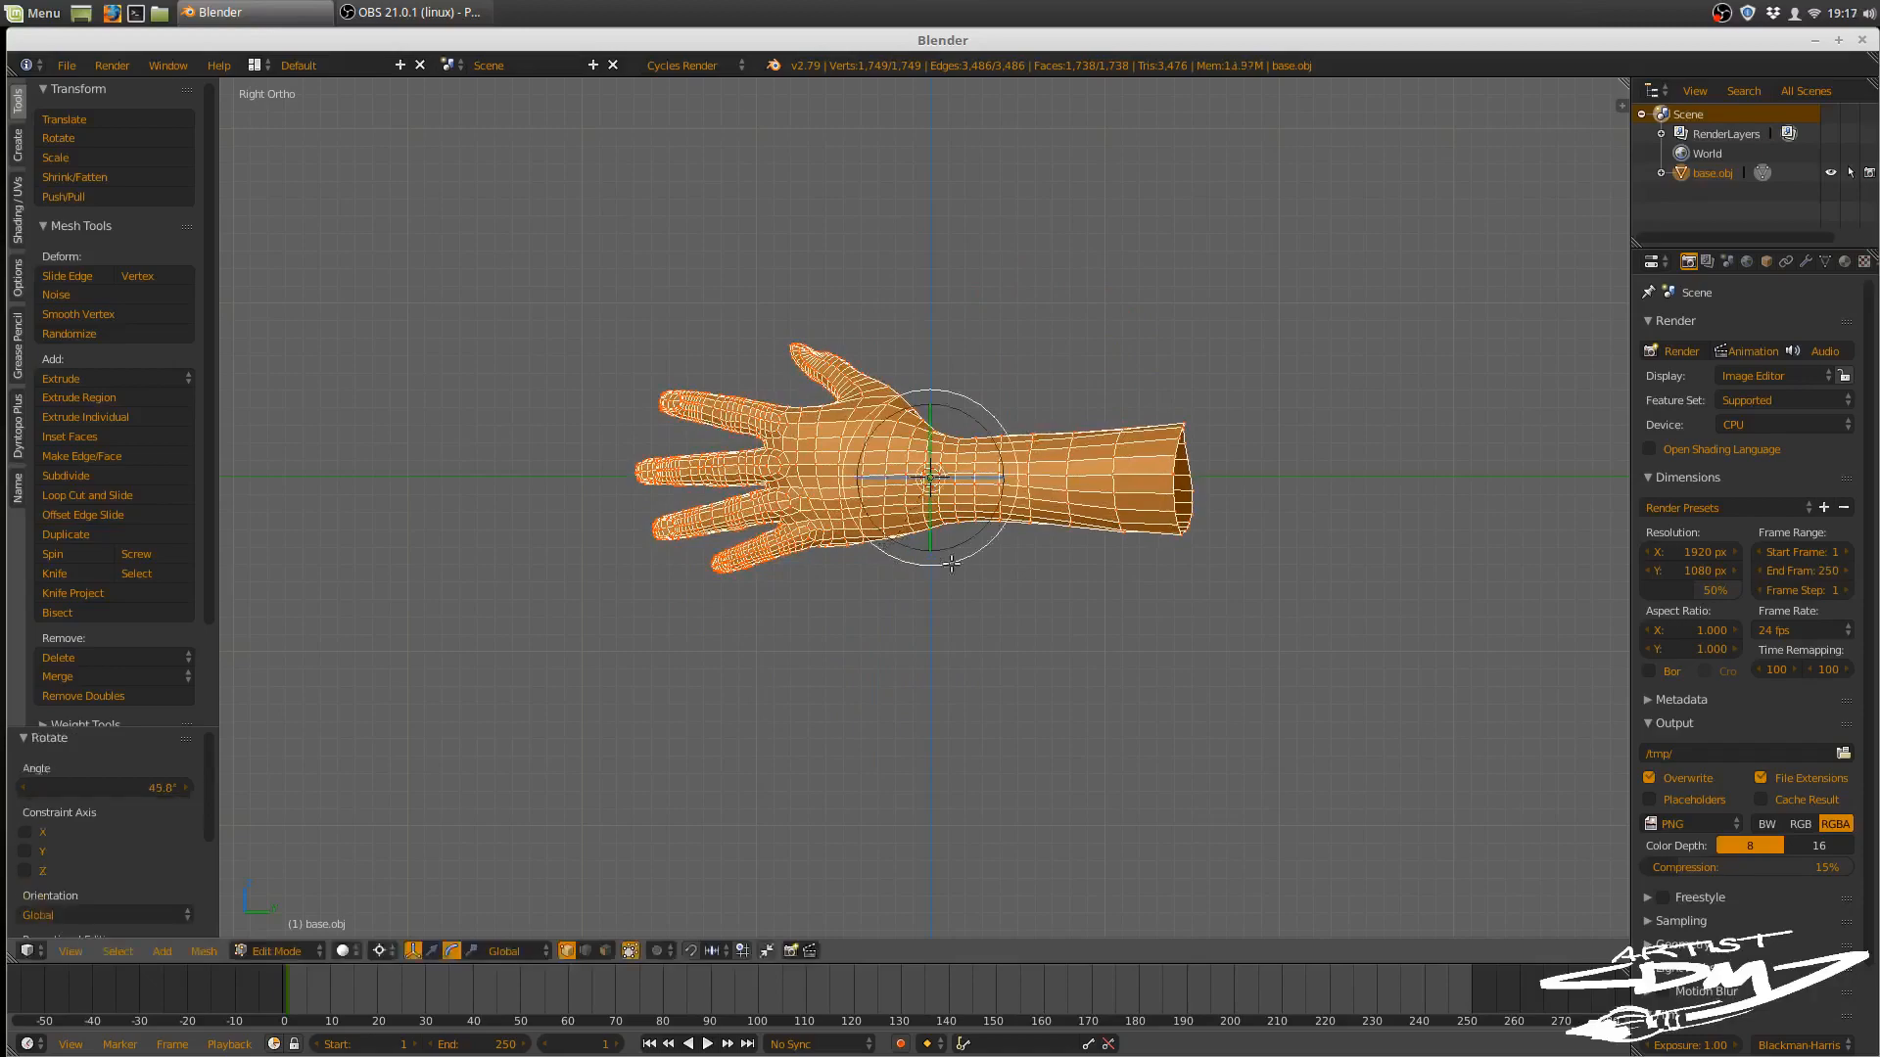
middle_click_drag(1038, 578, 1159, 625)
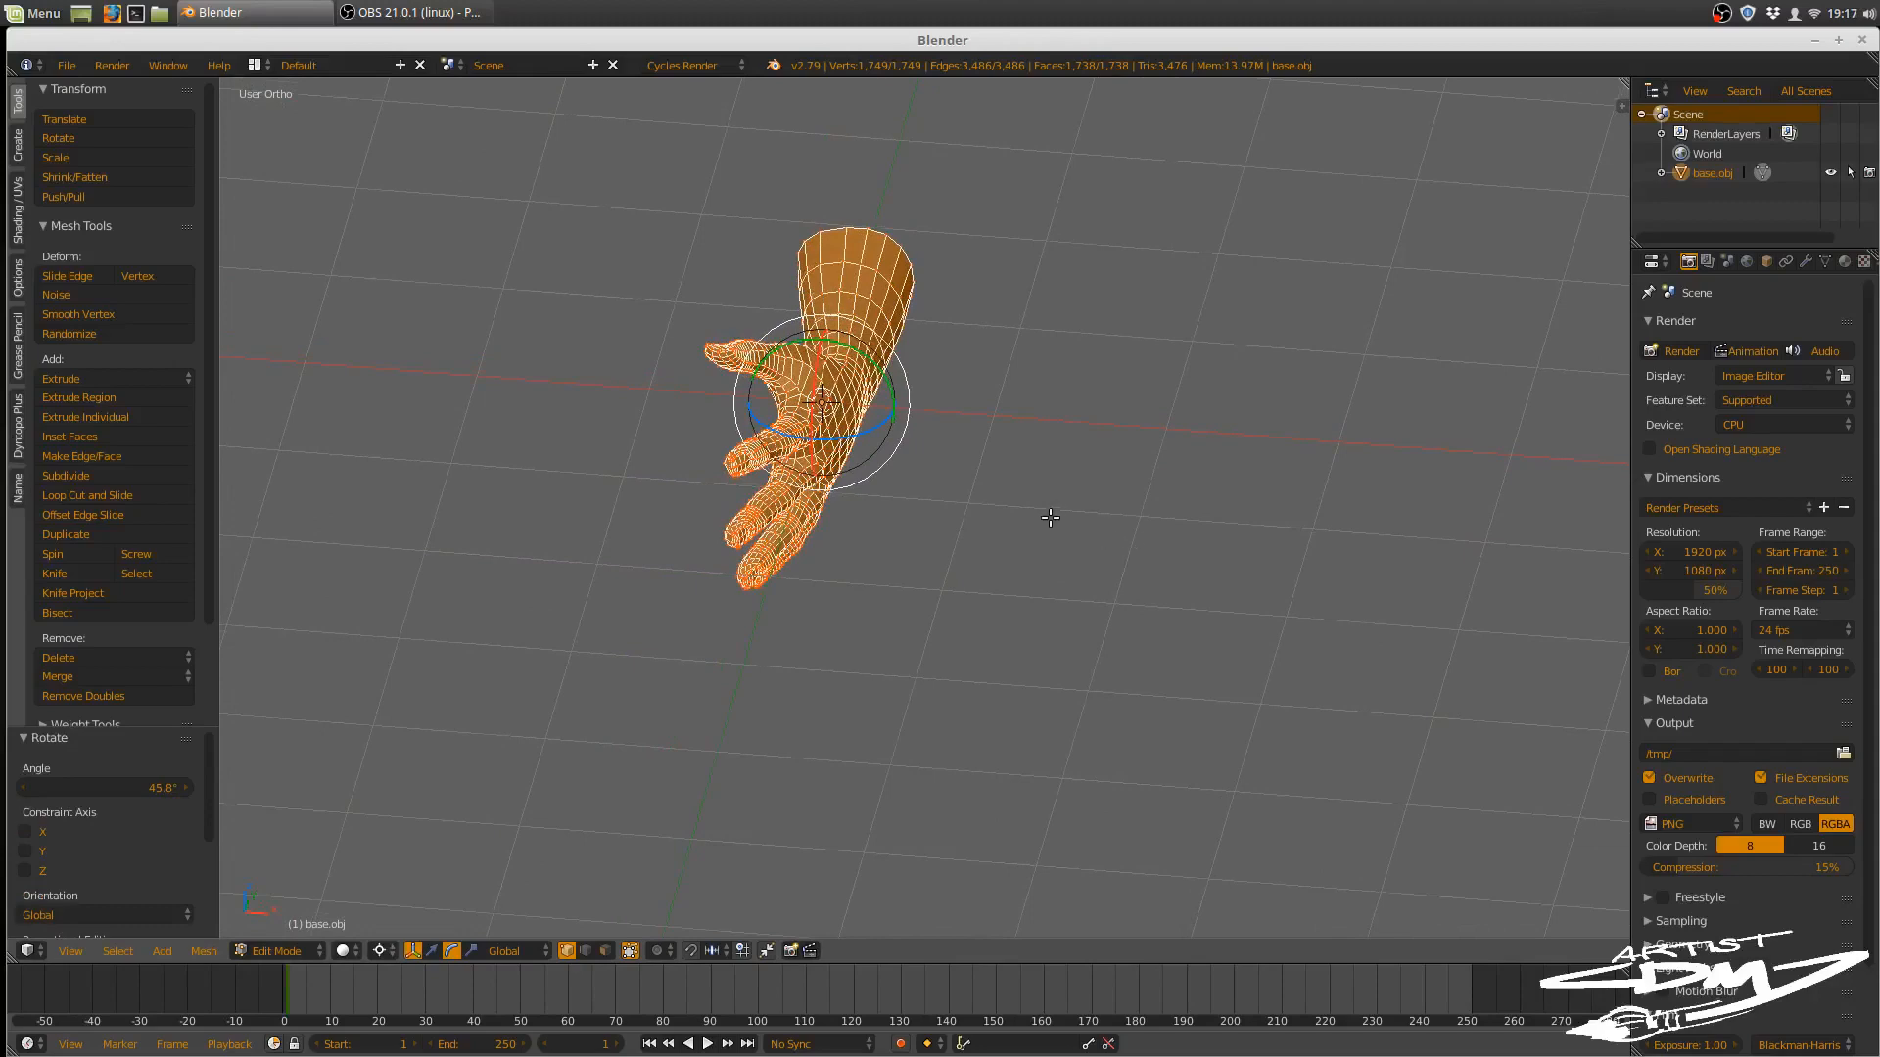
middle_click_drag(1048, 515, 1217, 511)
- Switch to Object Mode and examine the shaded hand and forearm up close, ending in right view
key("Tab")
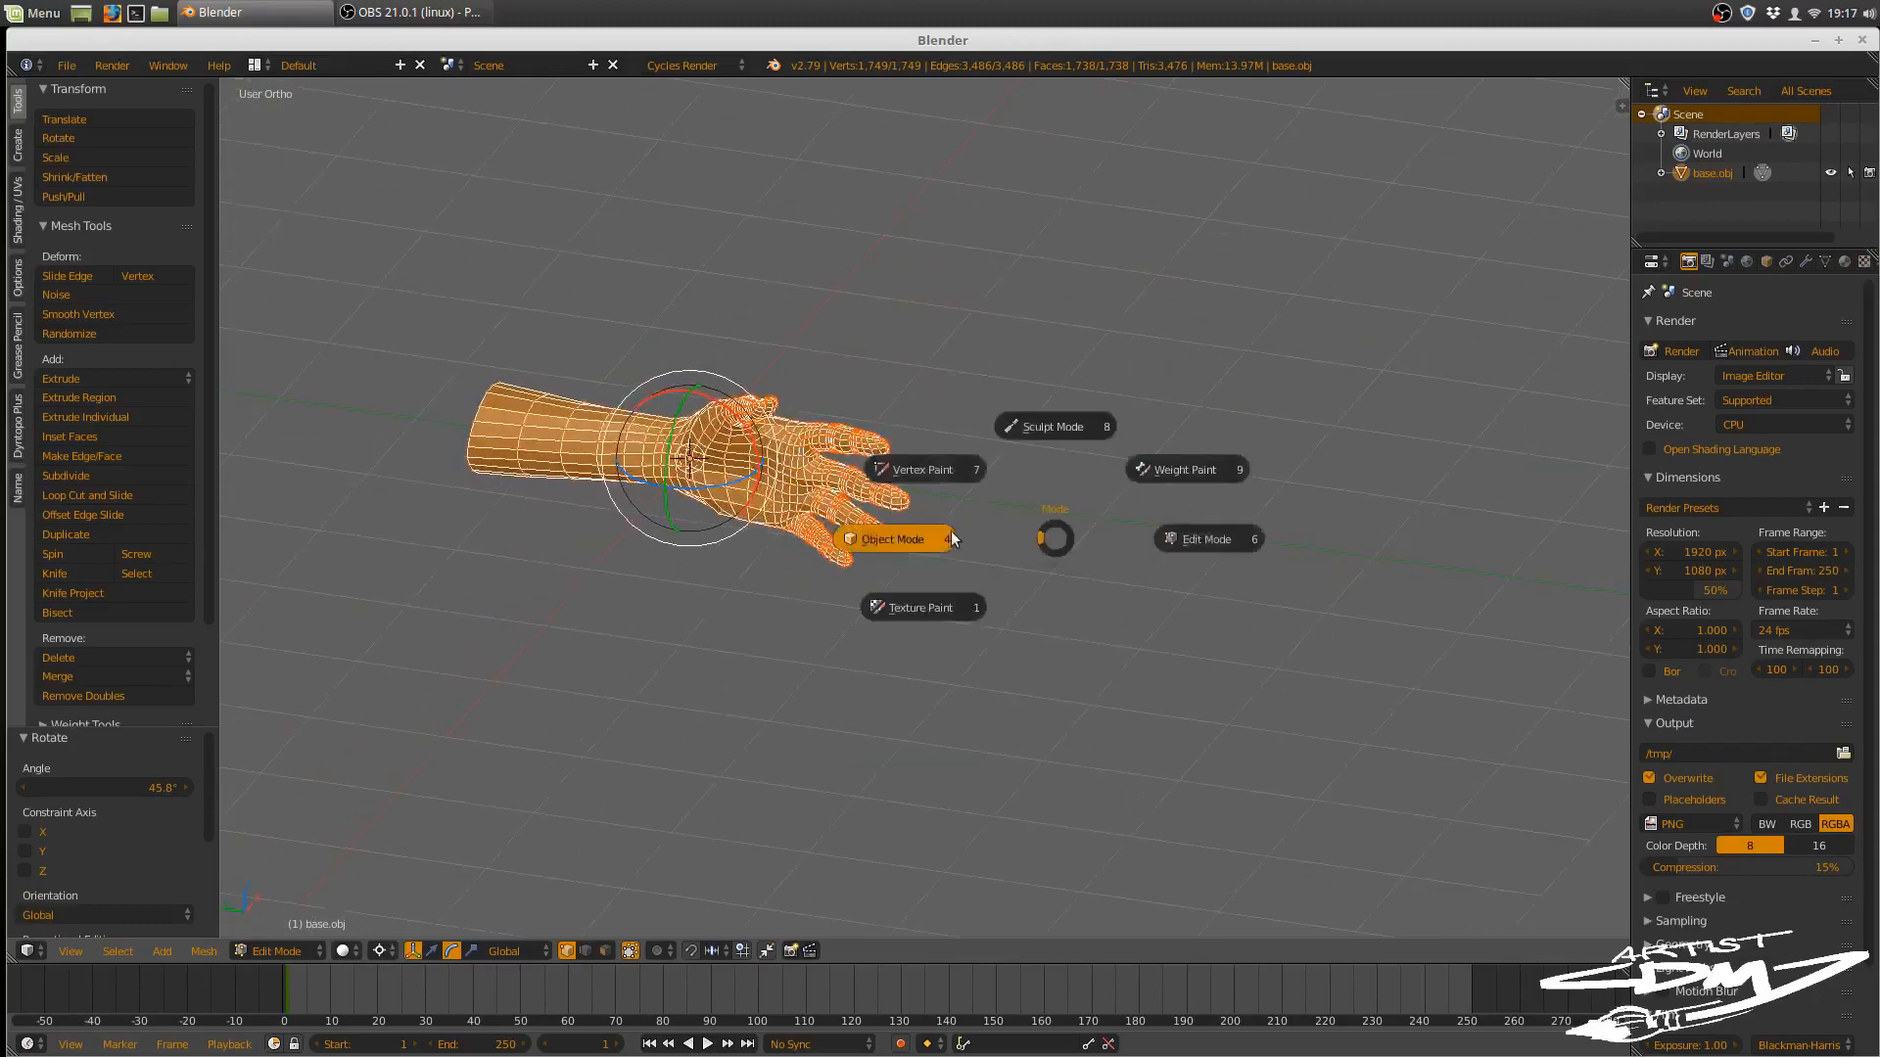
left_click(1018, 537)
middle_click_drag(1018, 537, 1046, 632)
scroll(1289, 596, "up", 4)
middle_click_drag(1101, 616, 831, 574)
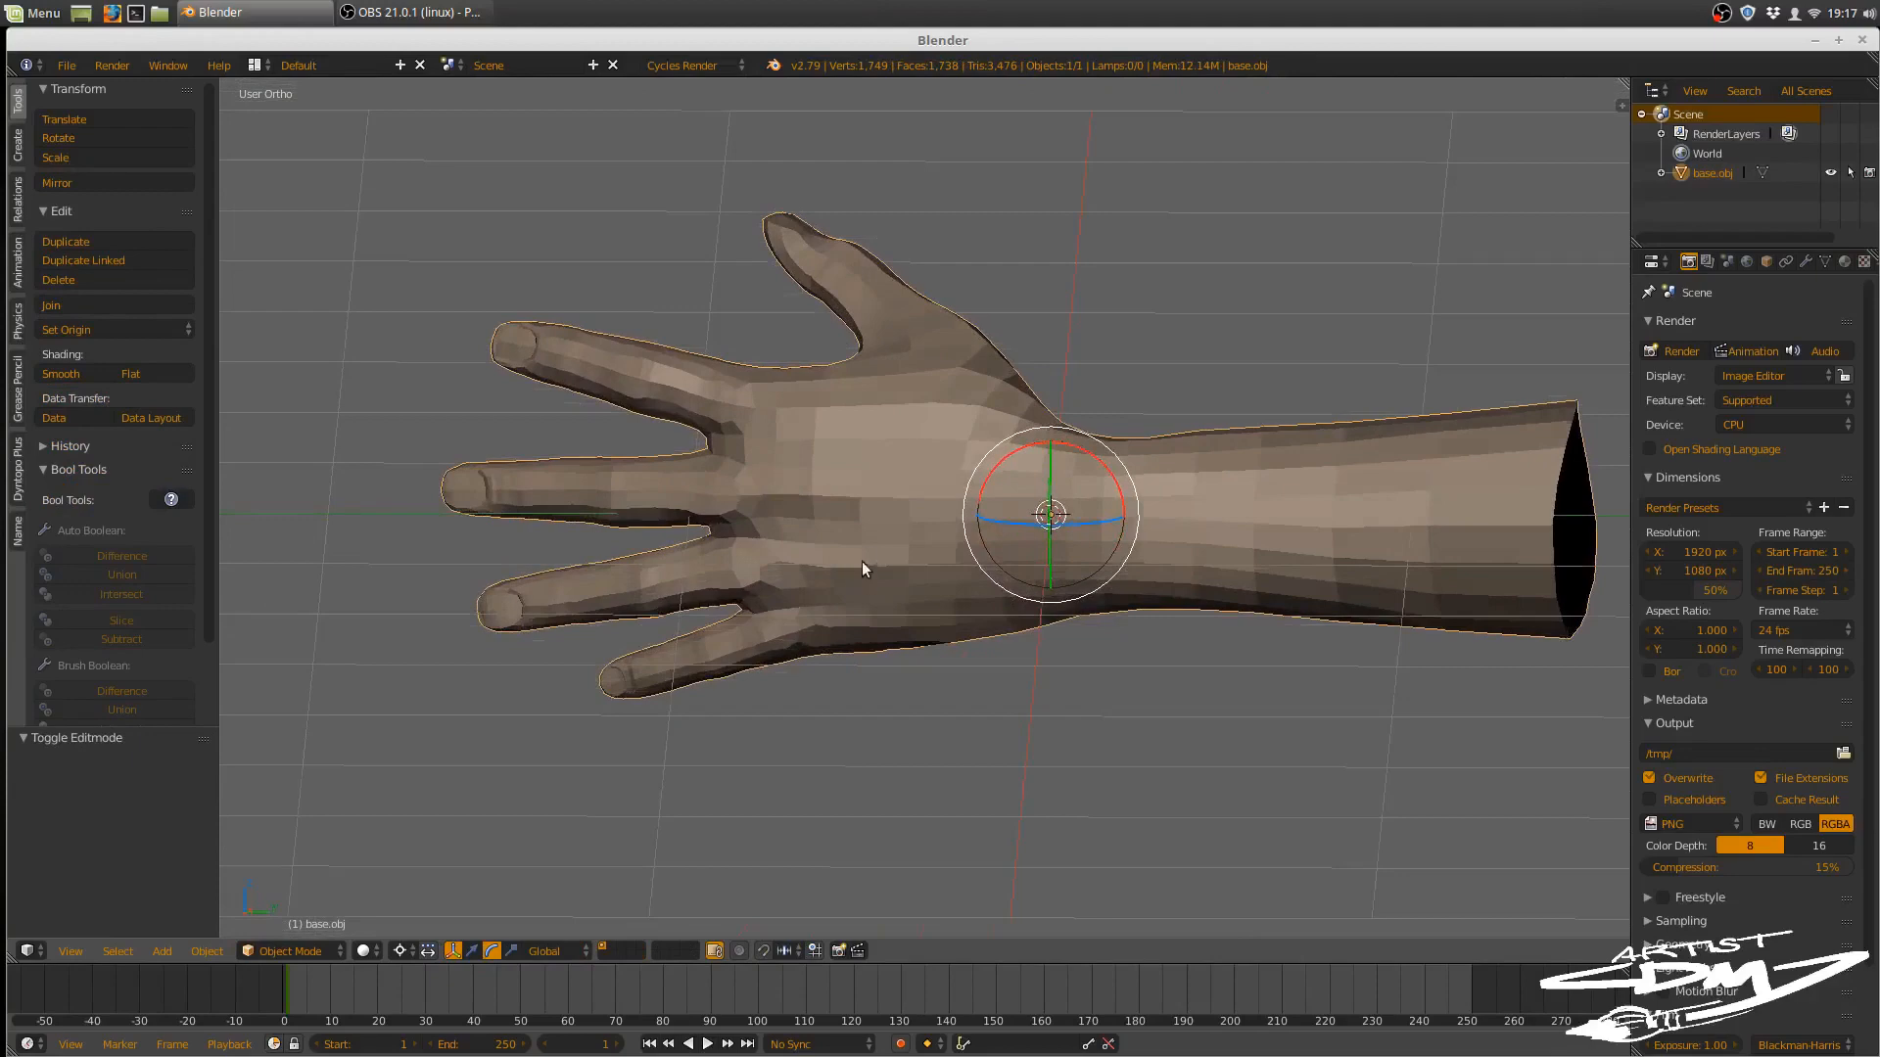
key("KP_3")
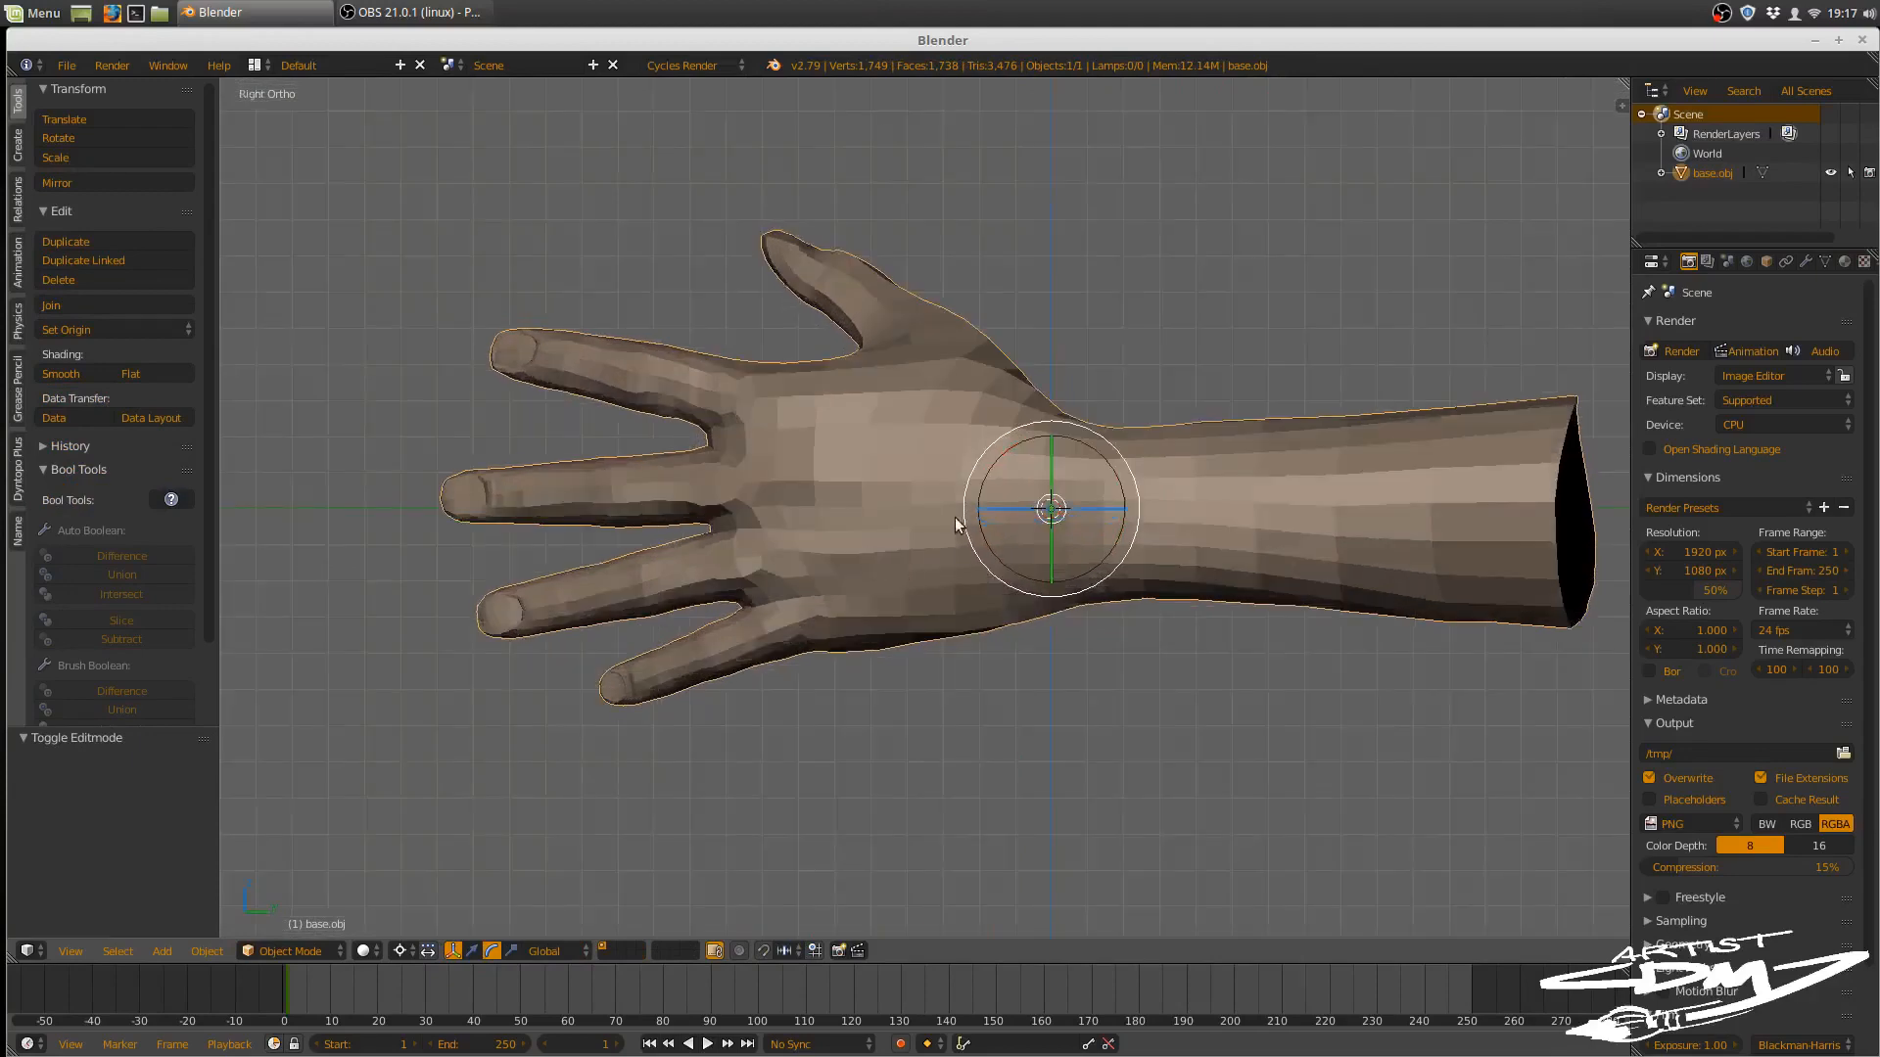
- In Edit Mode, shrink the mesh selection from the open forearm end until only the hand and wrist remain selected
key("Tab")
left_click(1117, 504)
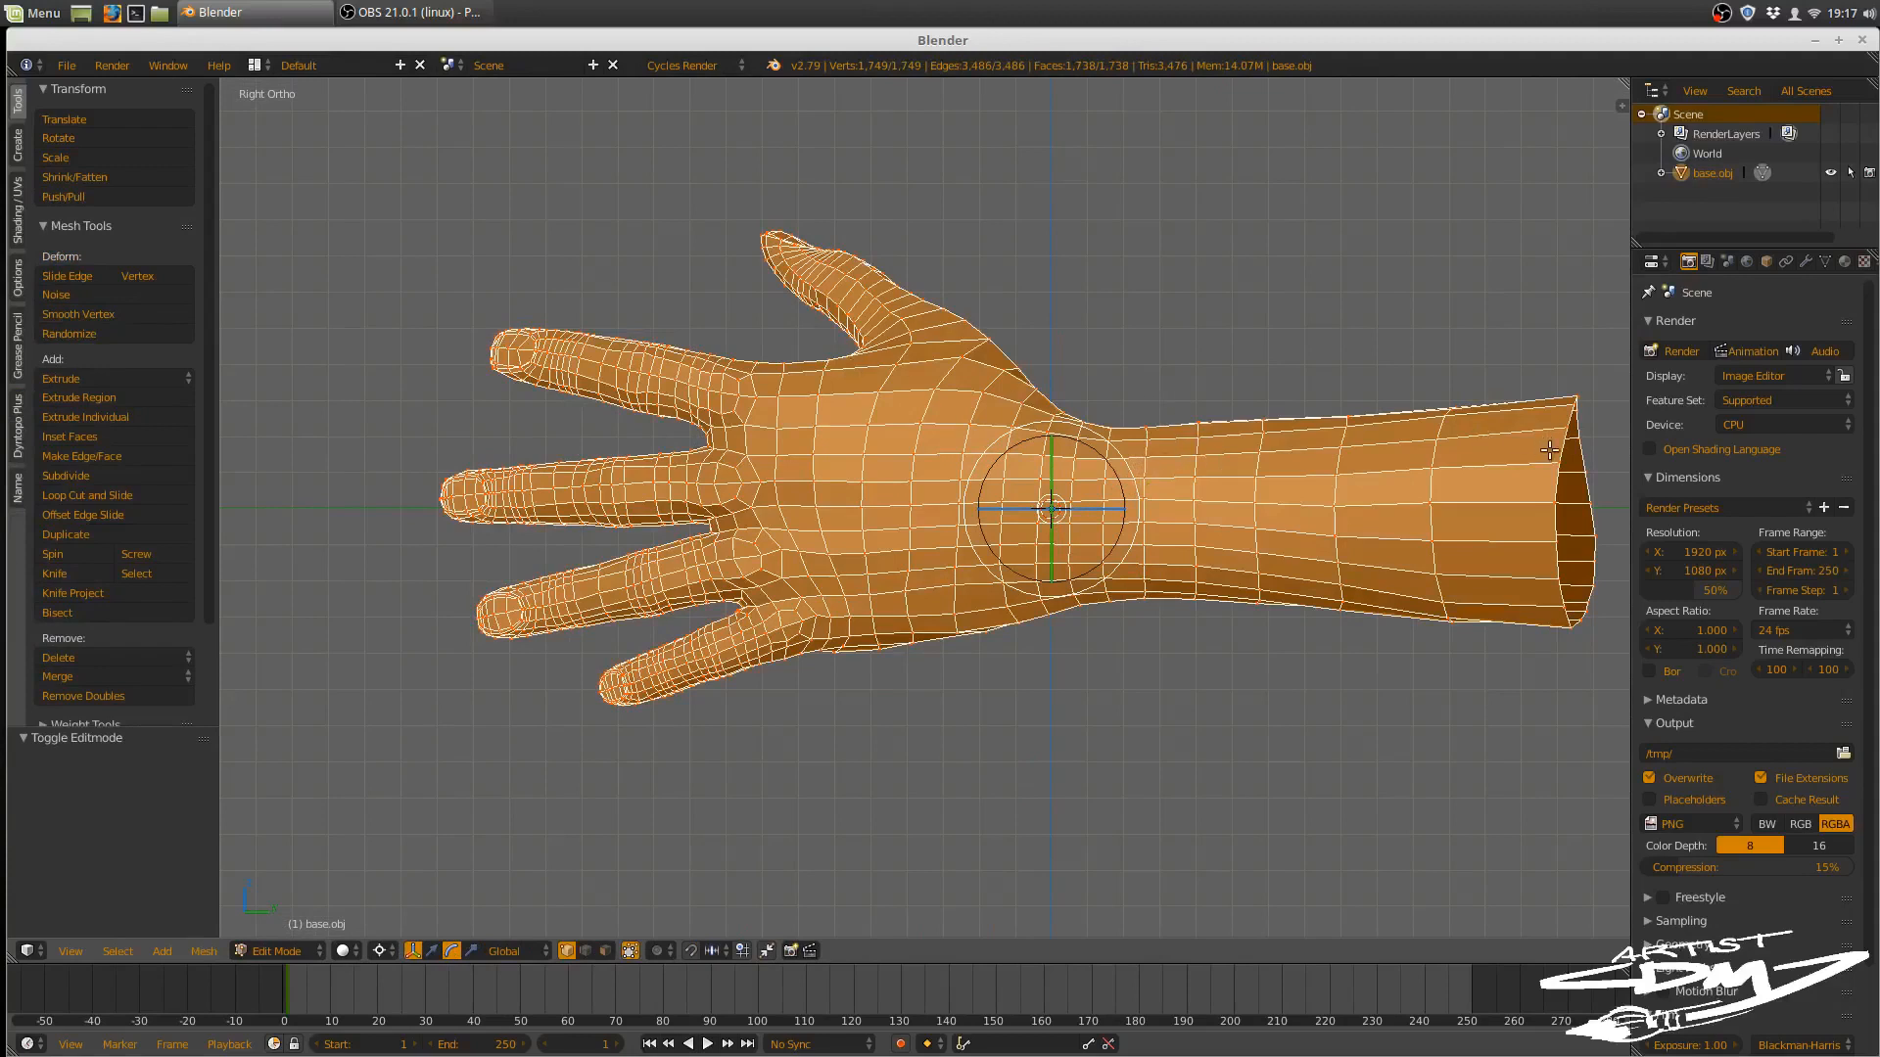
key("ctrl+KP_Subtract")
key("ctrl+KP_Subtract")
key("ctrl+KP_Subtract")
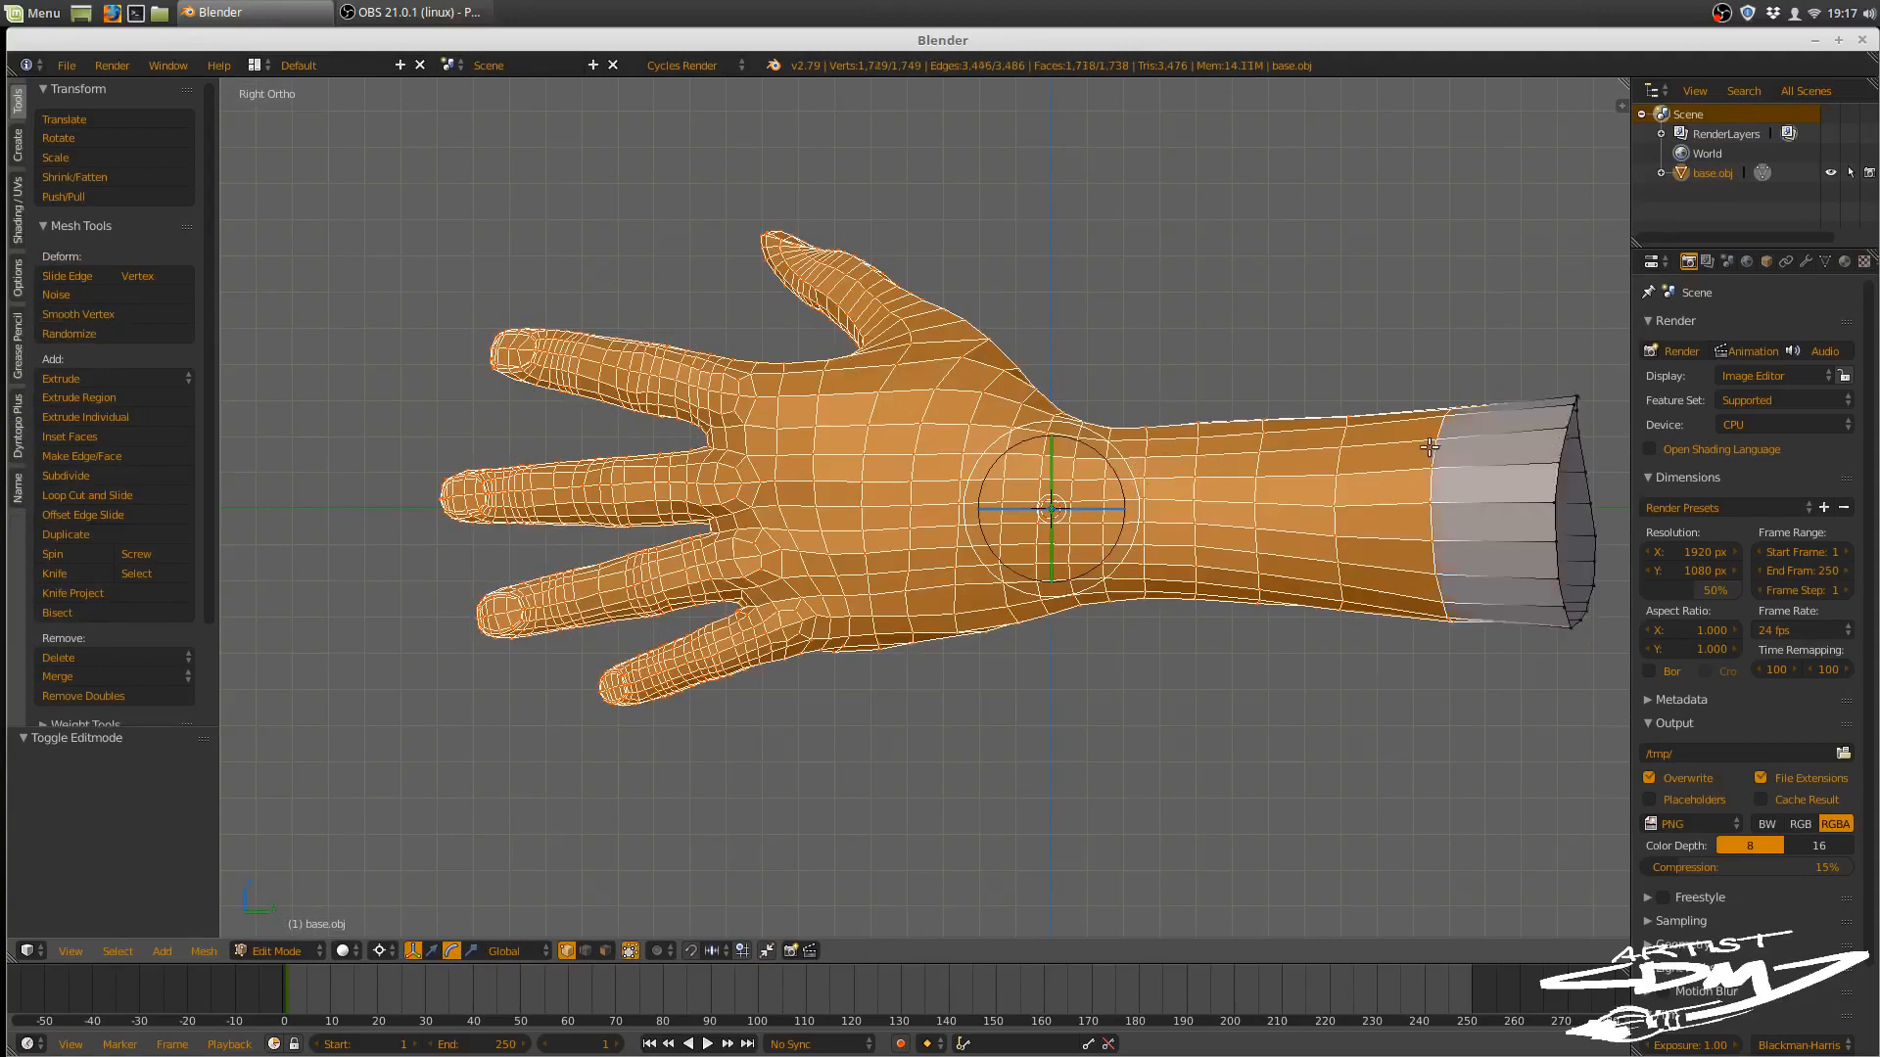
key("ctrl+KP_Subtract")
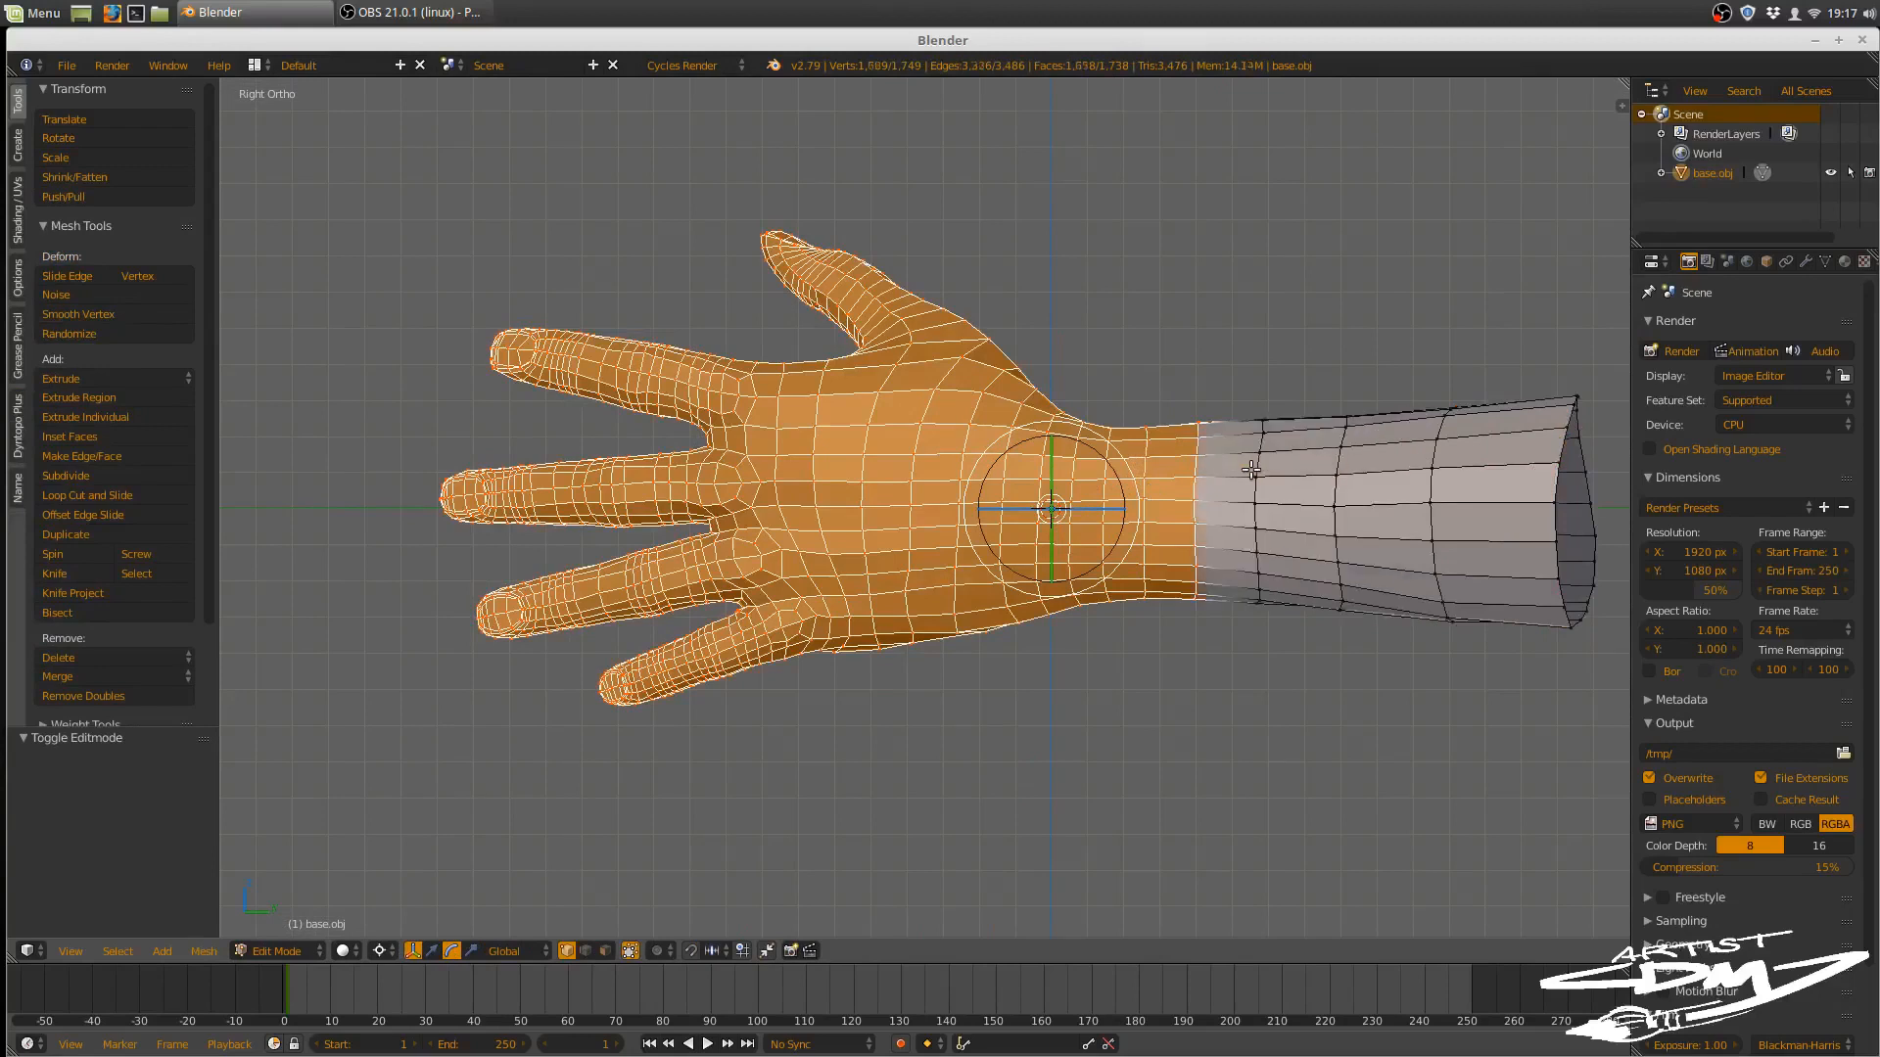
- Duplicate the selected hand and wrist geometry in place and separate the copy into its own object
key("shift+d")
right_click(1173, 491)
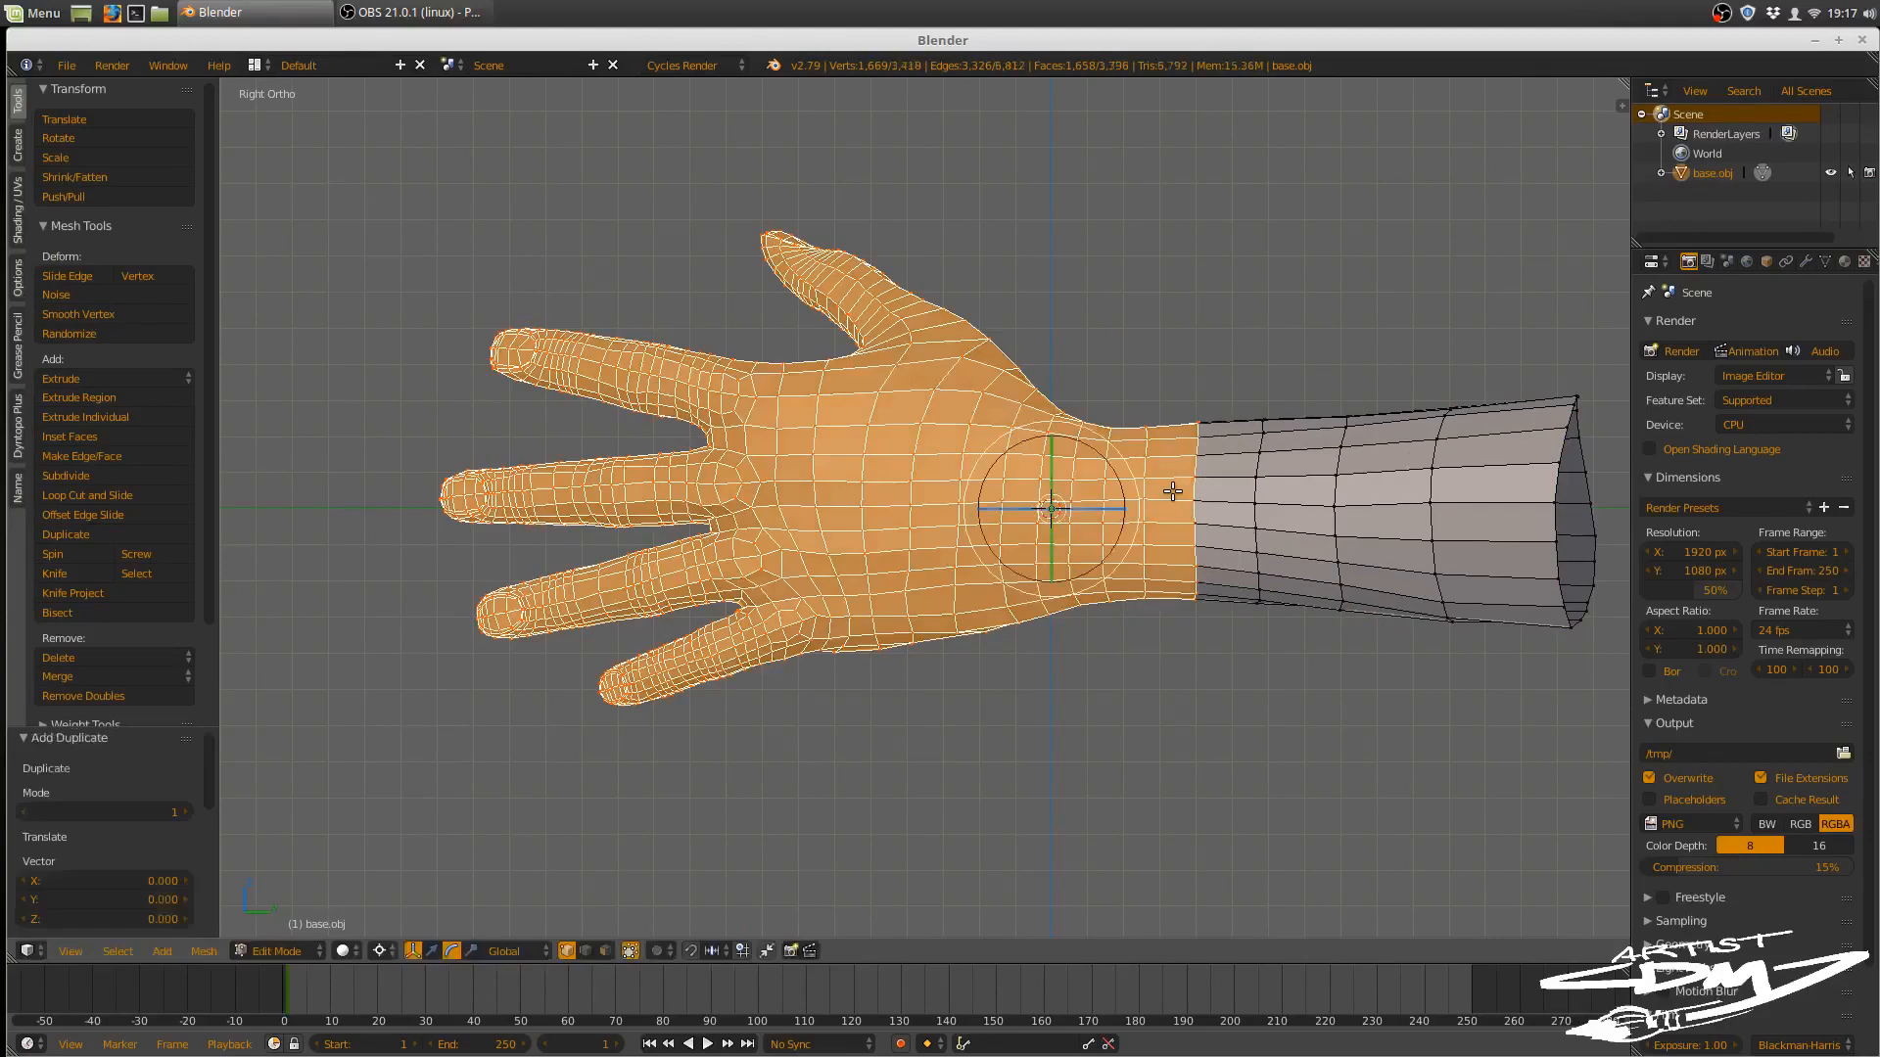
key("p")
left_click(1172, 491)
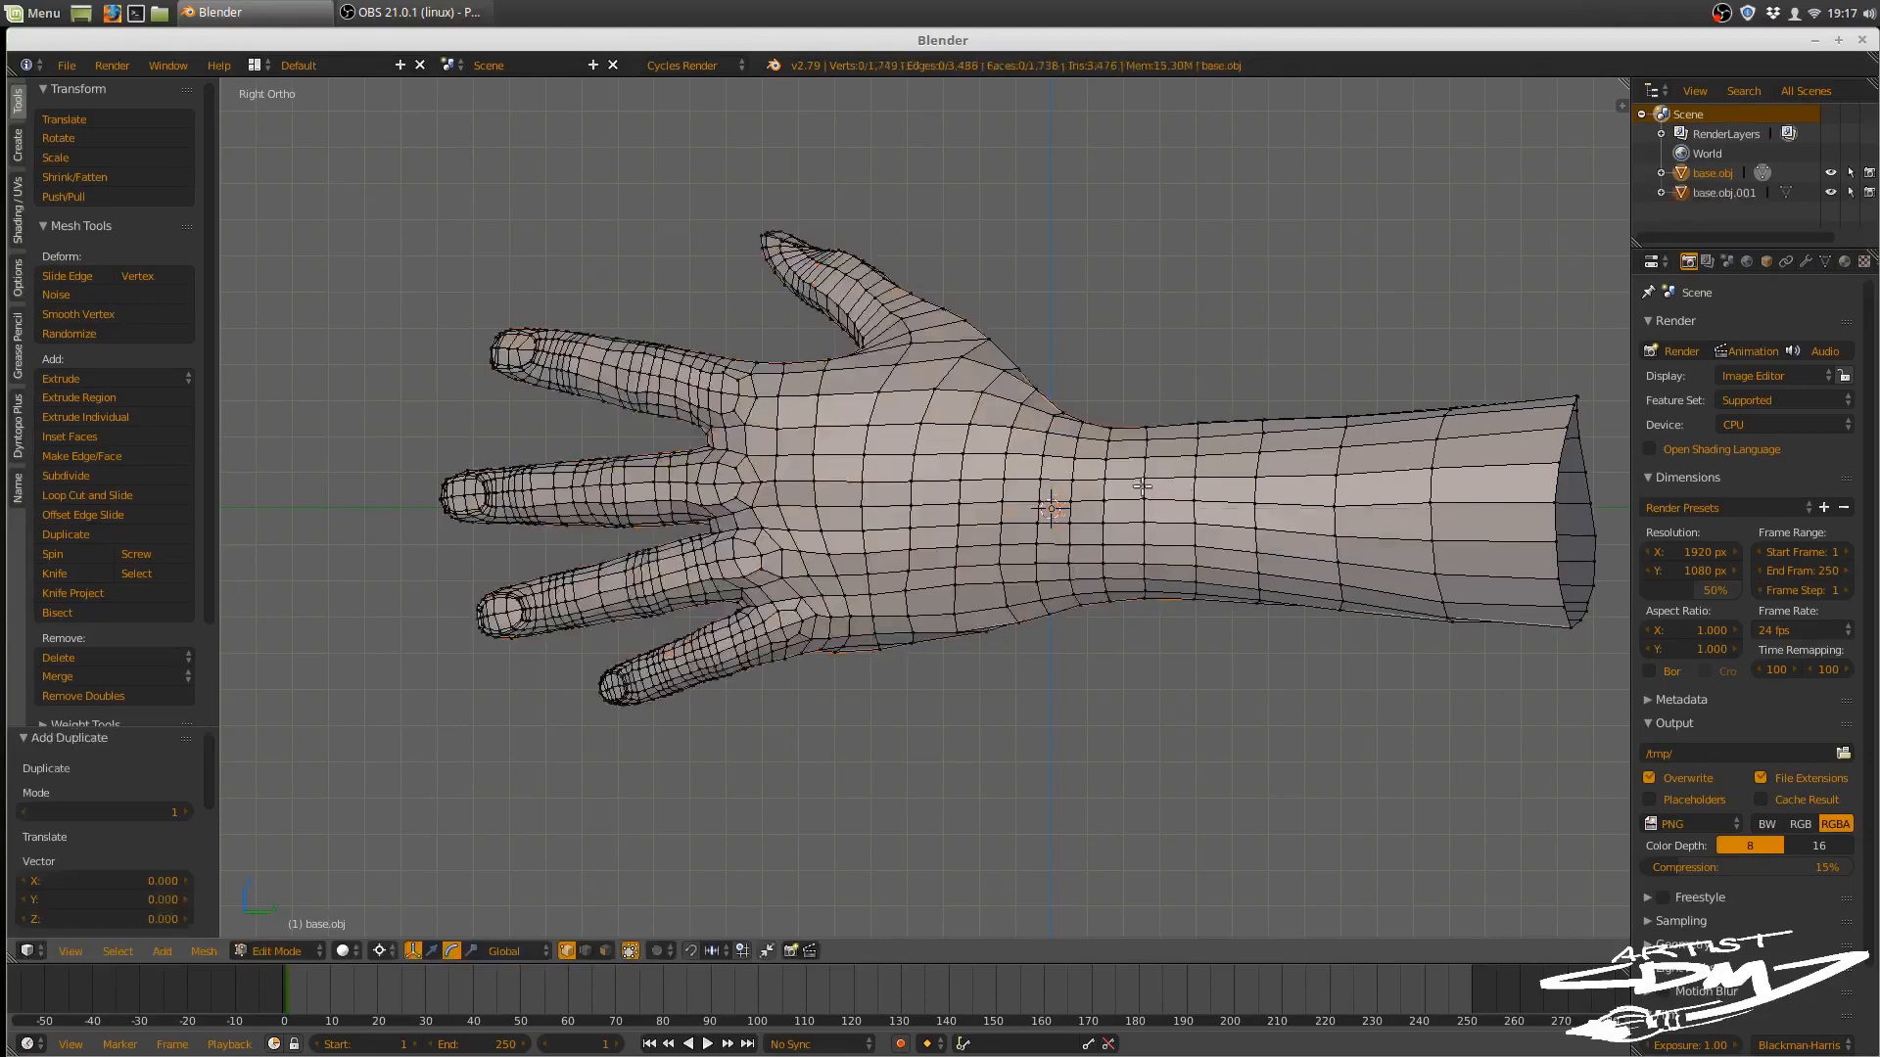
- Return to Object Mode, select the separated hand copy, and remove its DefaultSkin material slot
key("Tab")
left_click(967, 474)
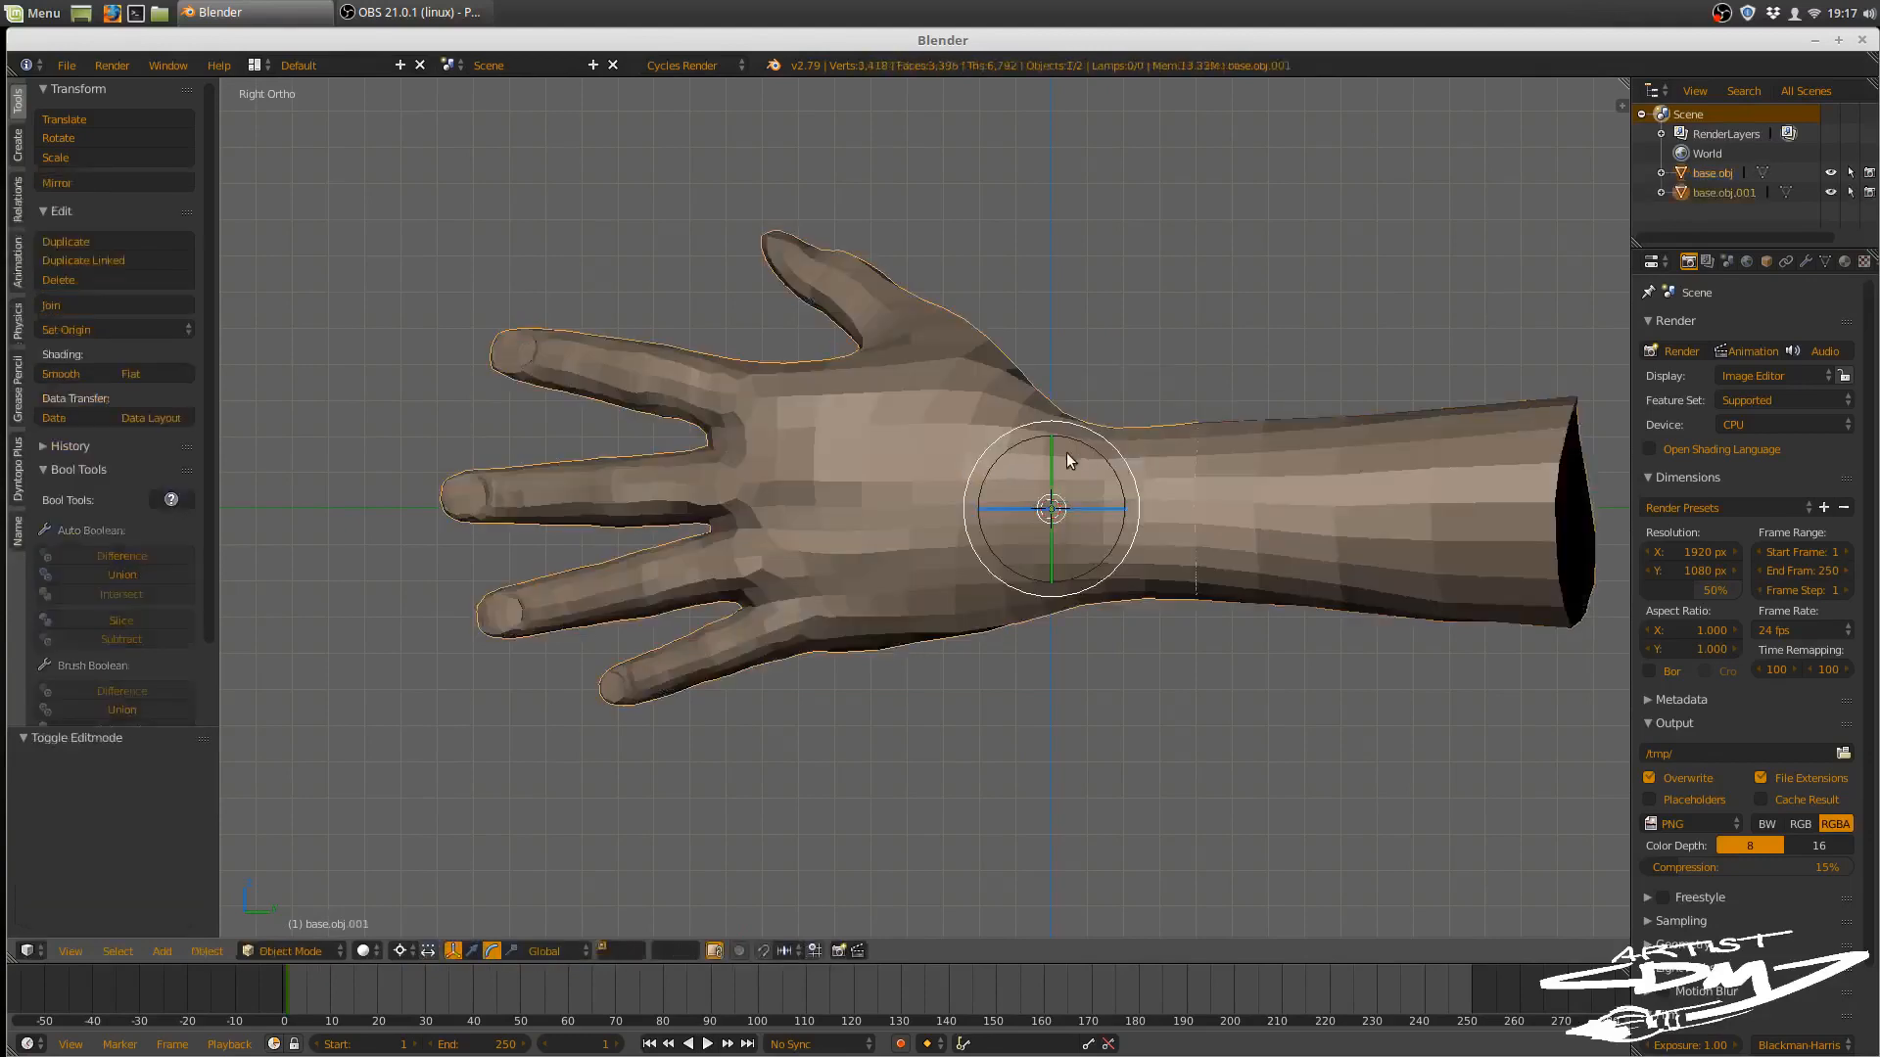
left_click(1845, 262)
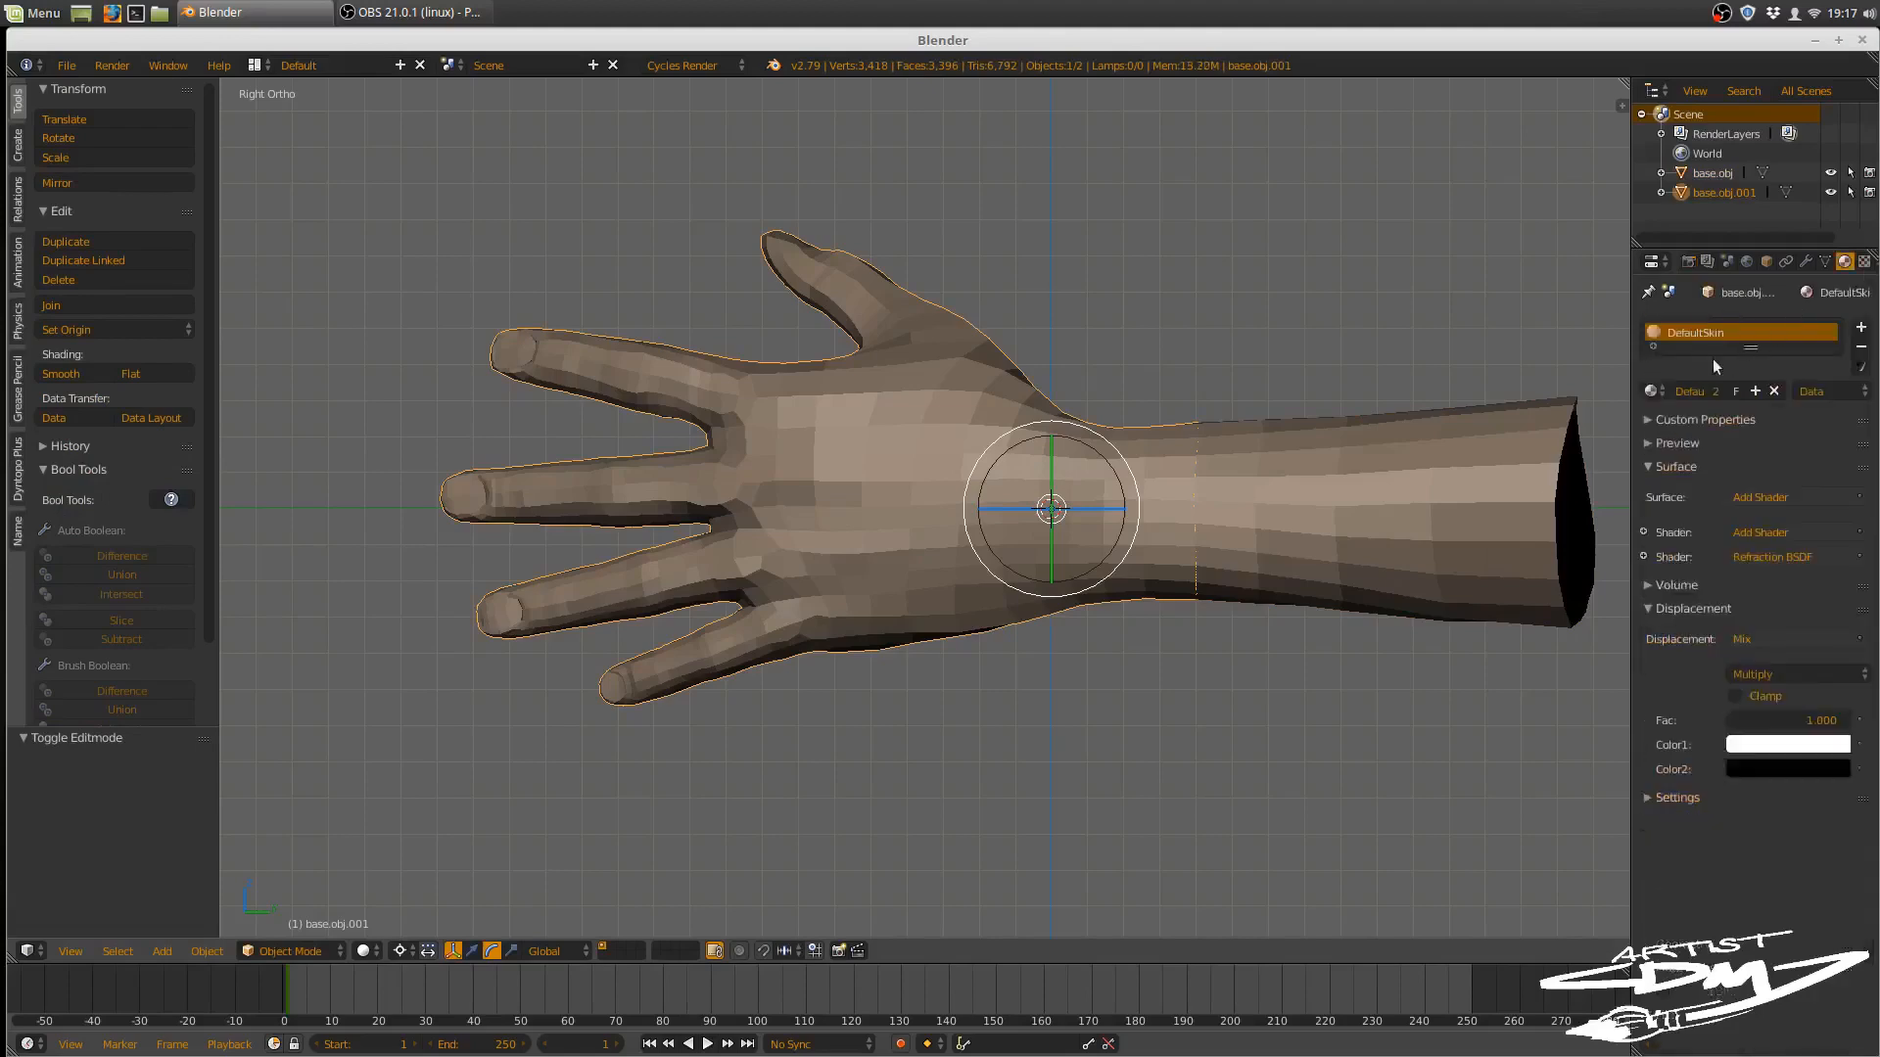
left_click(1862, 349)
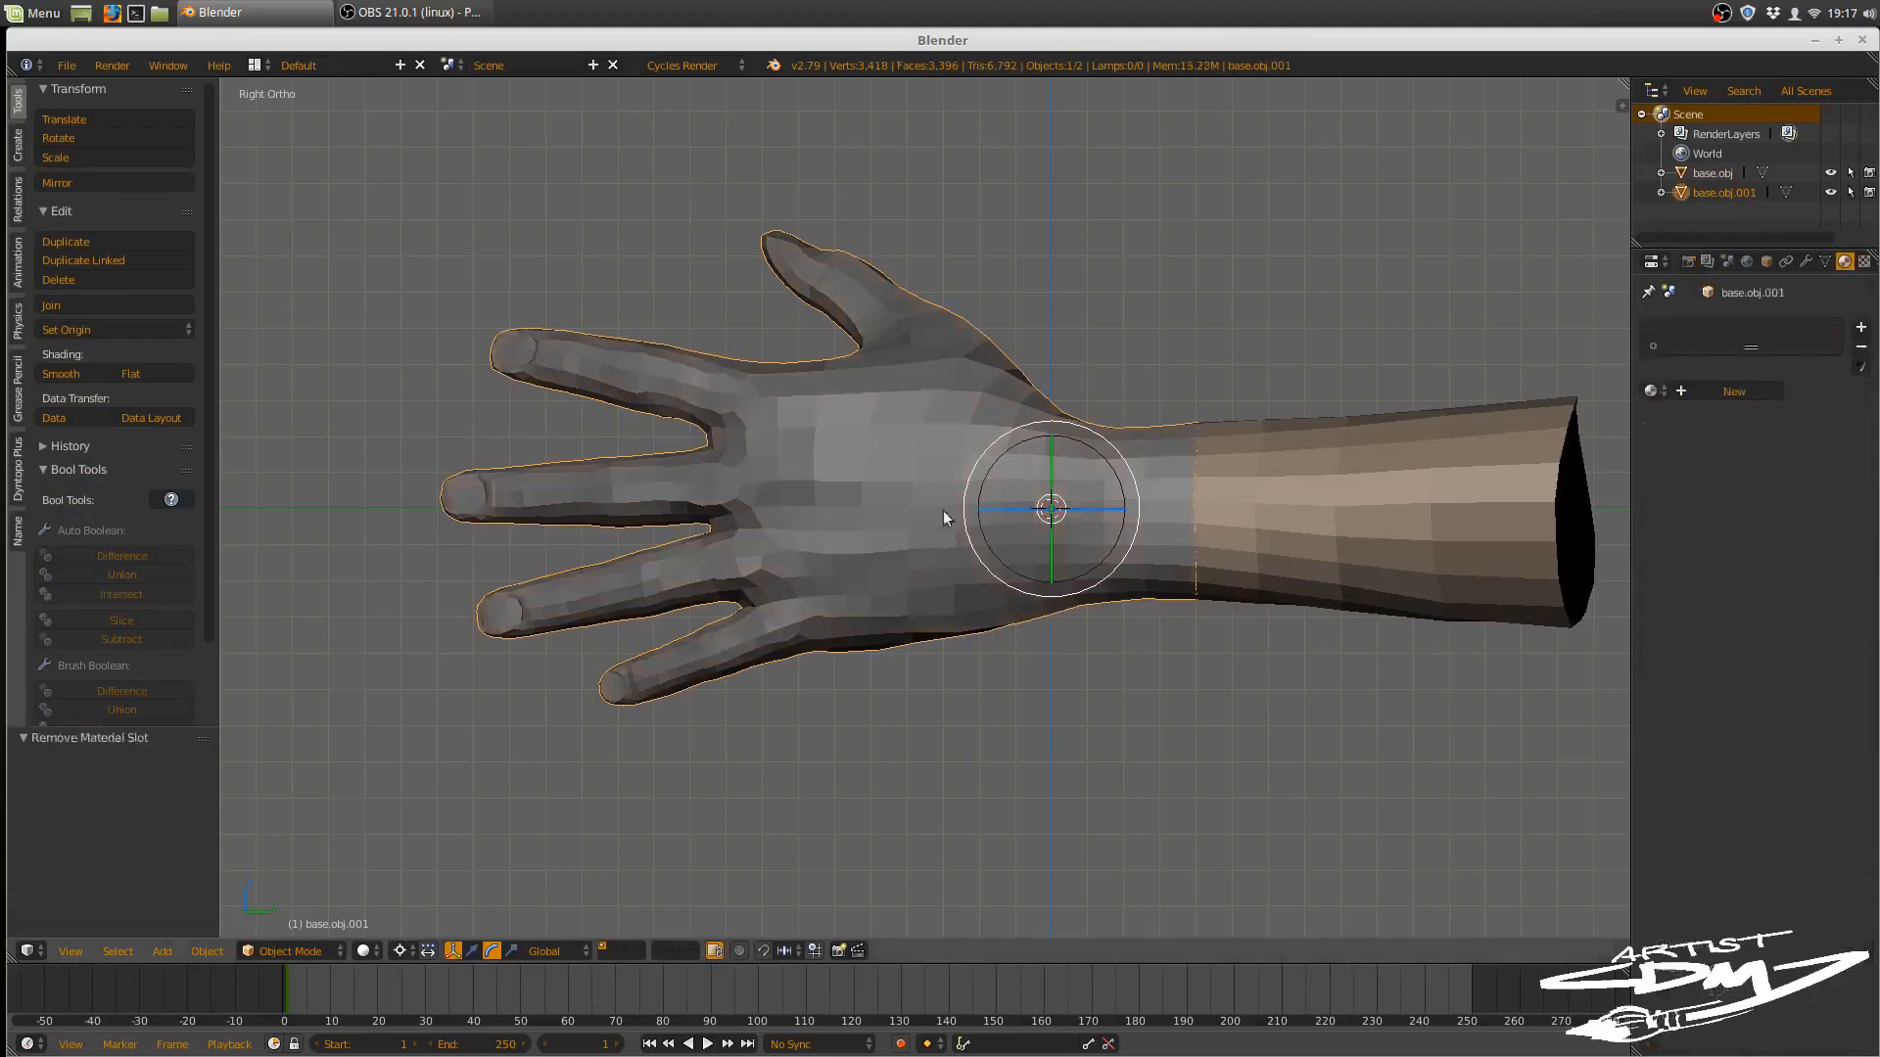
- Select all of the hand copy's geometry in Edit Mode and expand it with Shrink/Fatten at an offset of about -0.016
mouse_move(1169, 555)
middle_mouse_down()
mouse_move(1269, 578)
mouse_move(1303, 462)
mouse_move(1250, 642)
mouse_move(1165, 592)
middle_mouse_up()
middle_click_drag(1064, 483, 1057, 560)
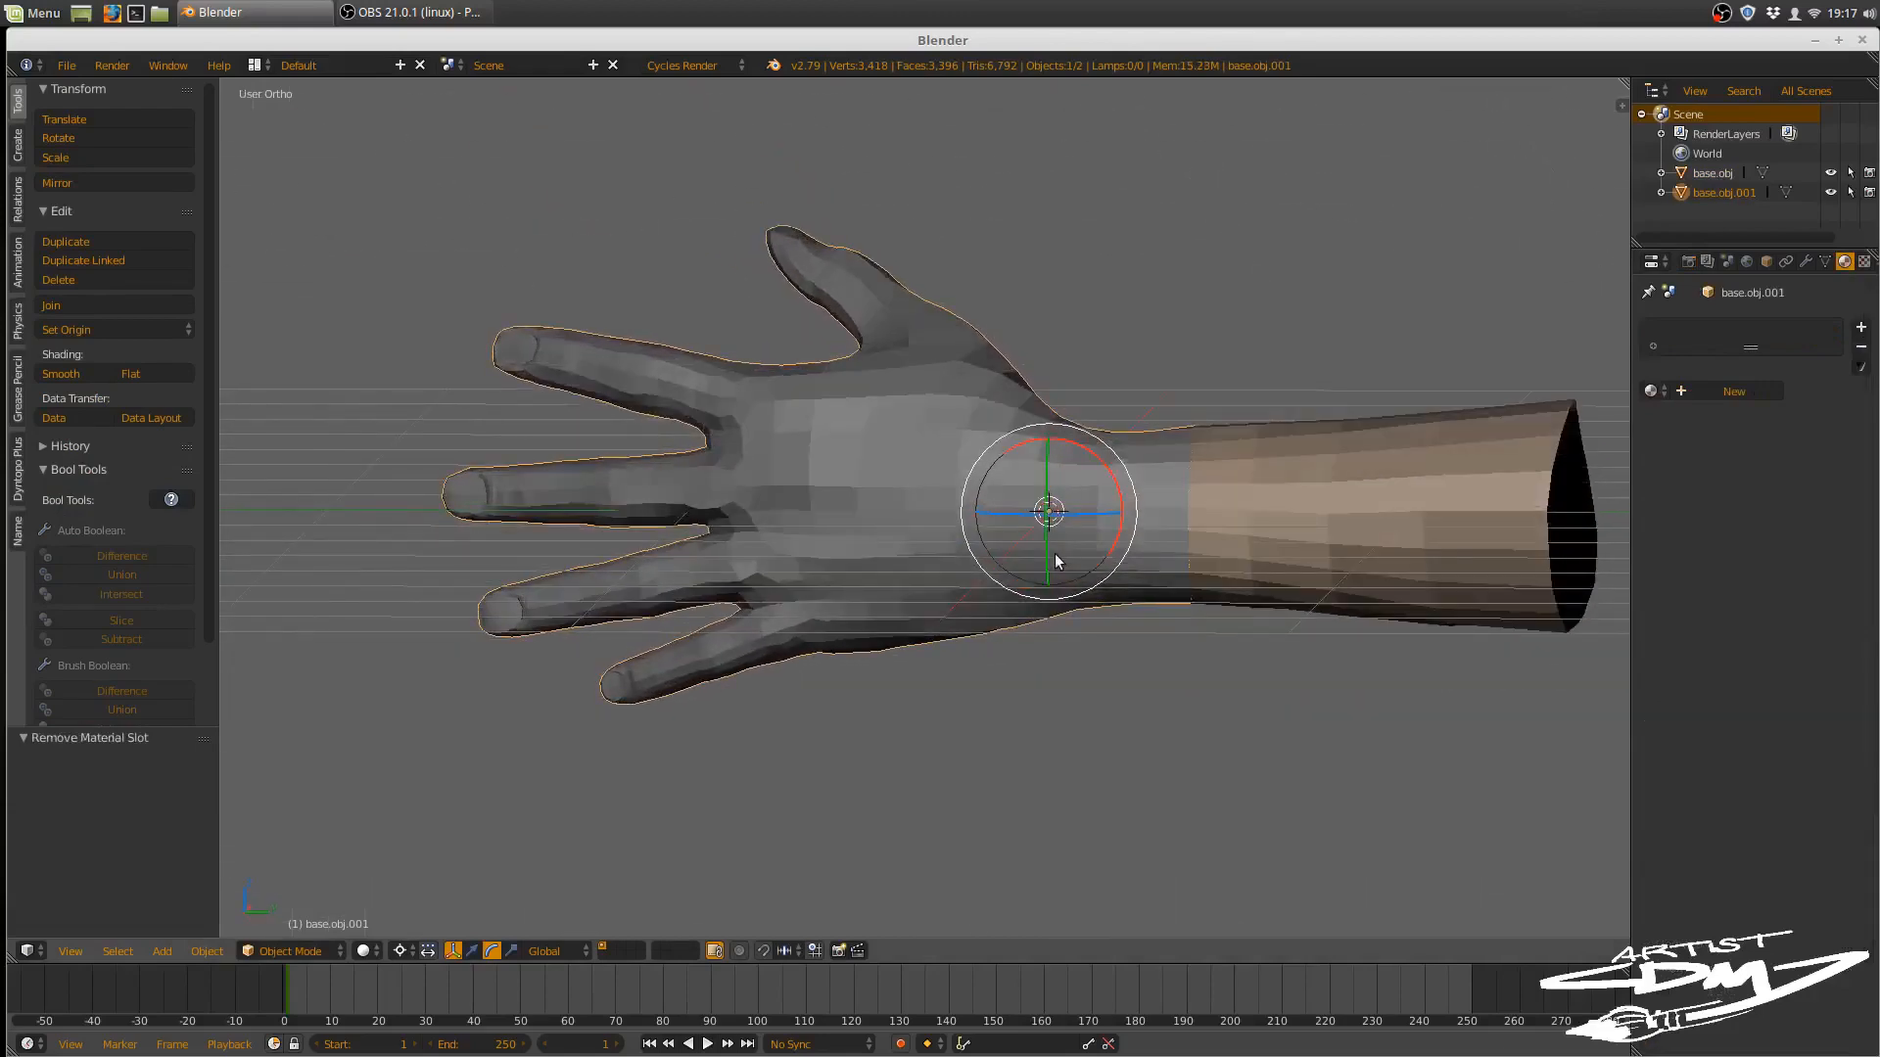
key("Tab")
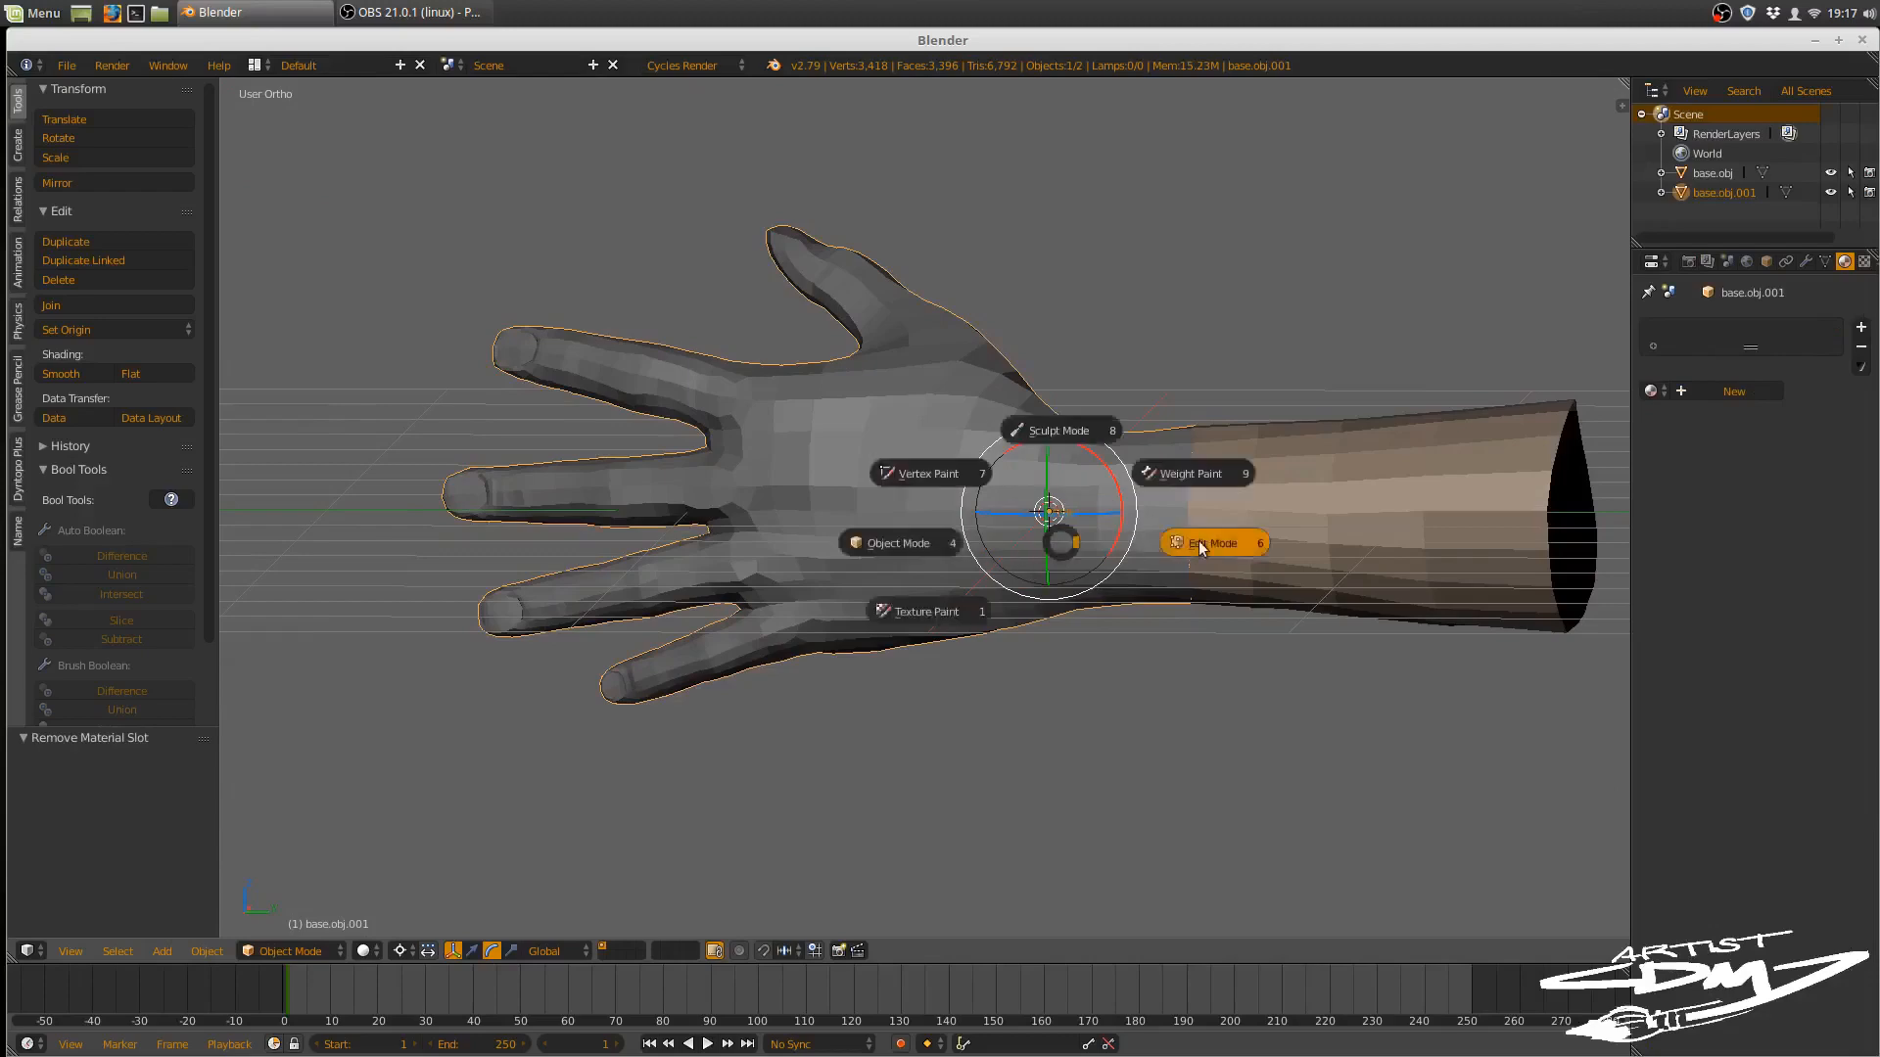
left_click(1203, 541)
key("a")
key("a")
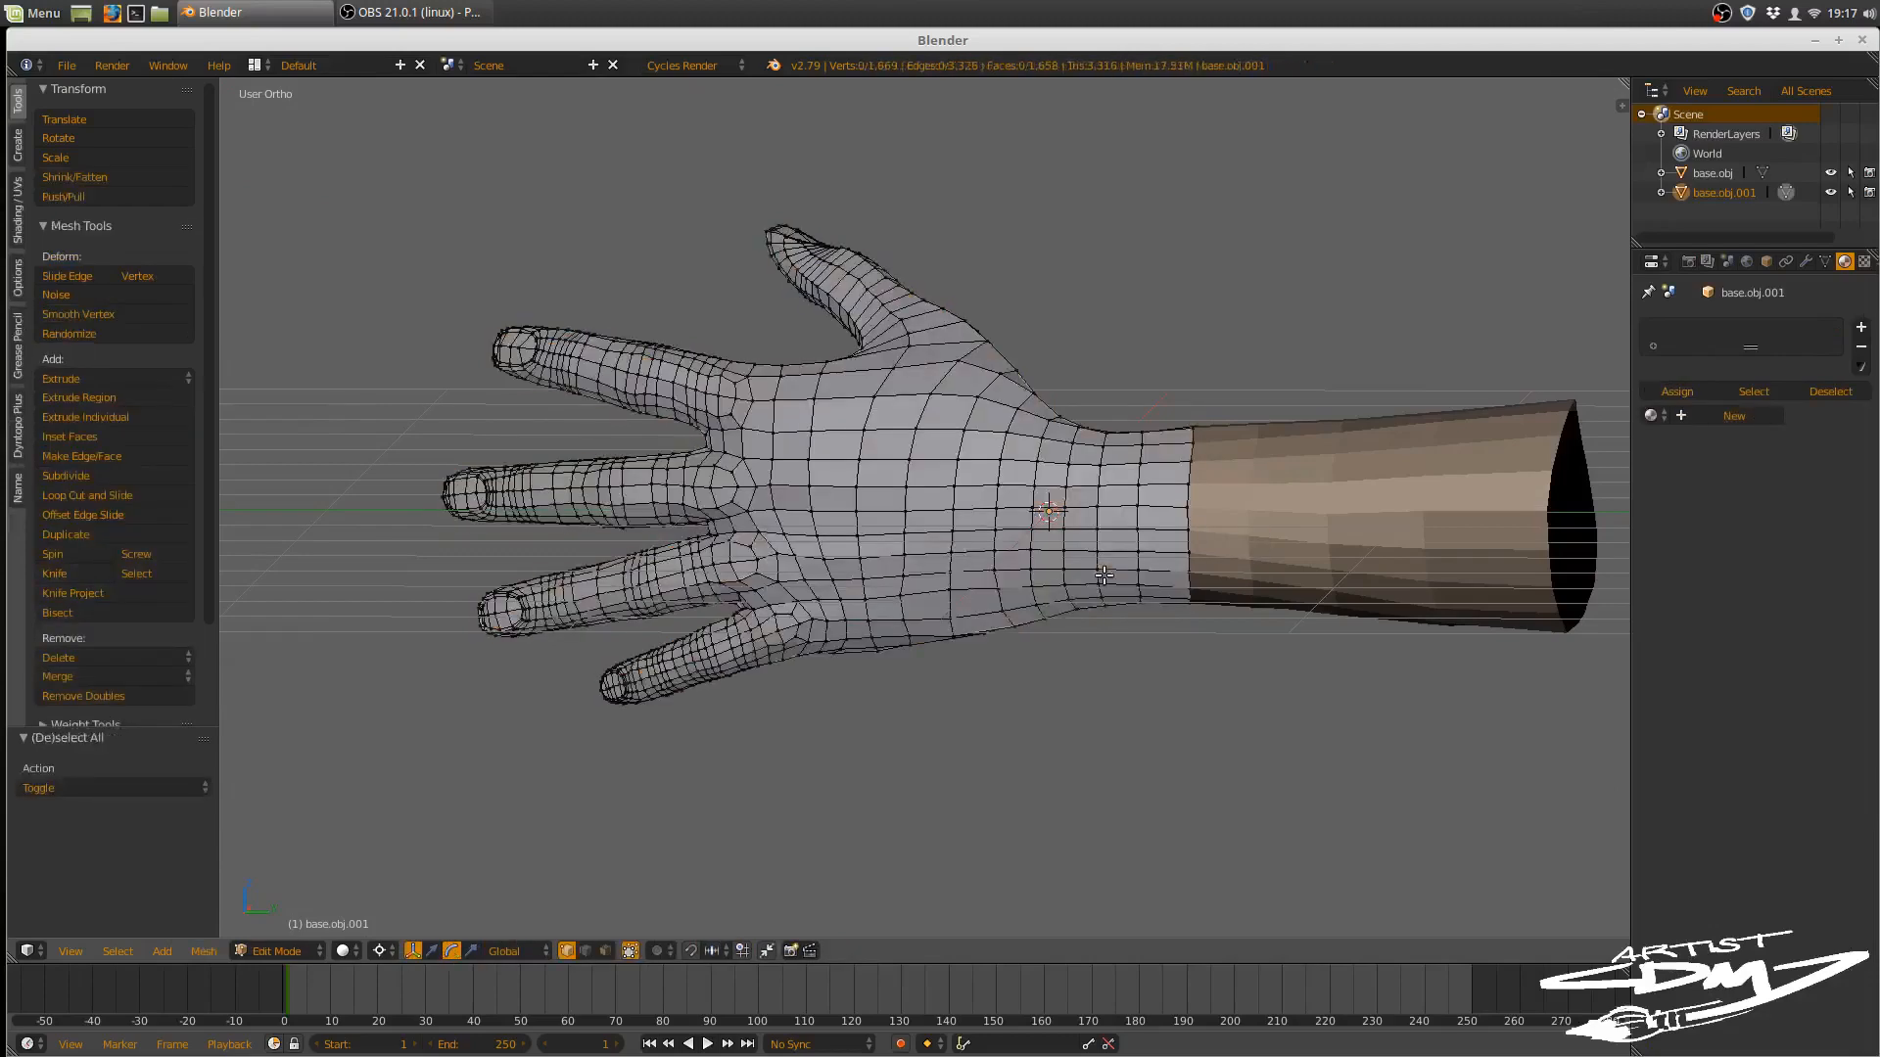
key("a")
key("alt+s")
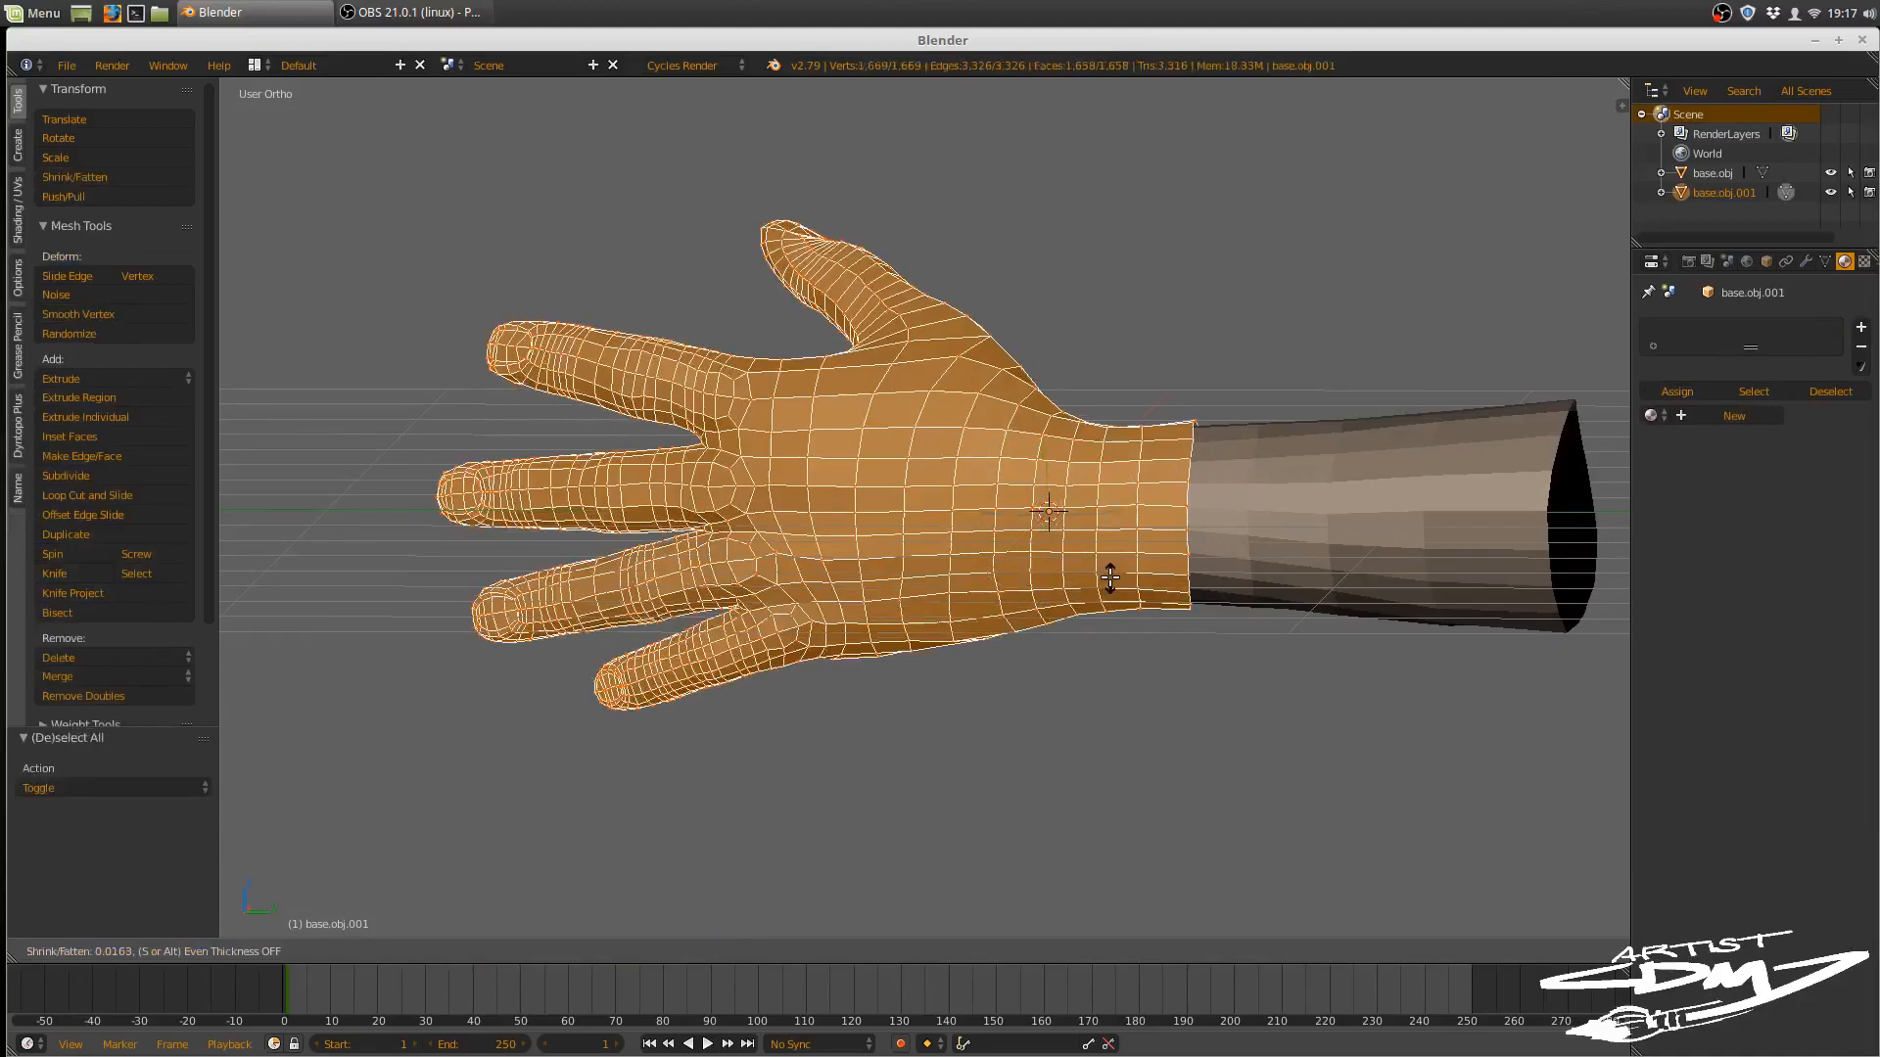
left_click(1110, 577)
middle_click_drag(1109, 578, 1040, 573)
key("KP_3")
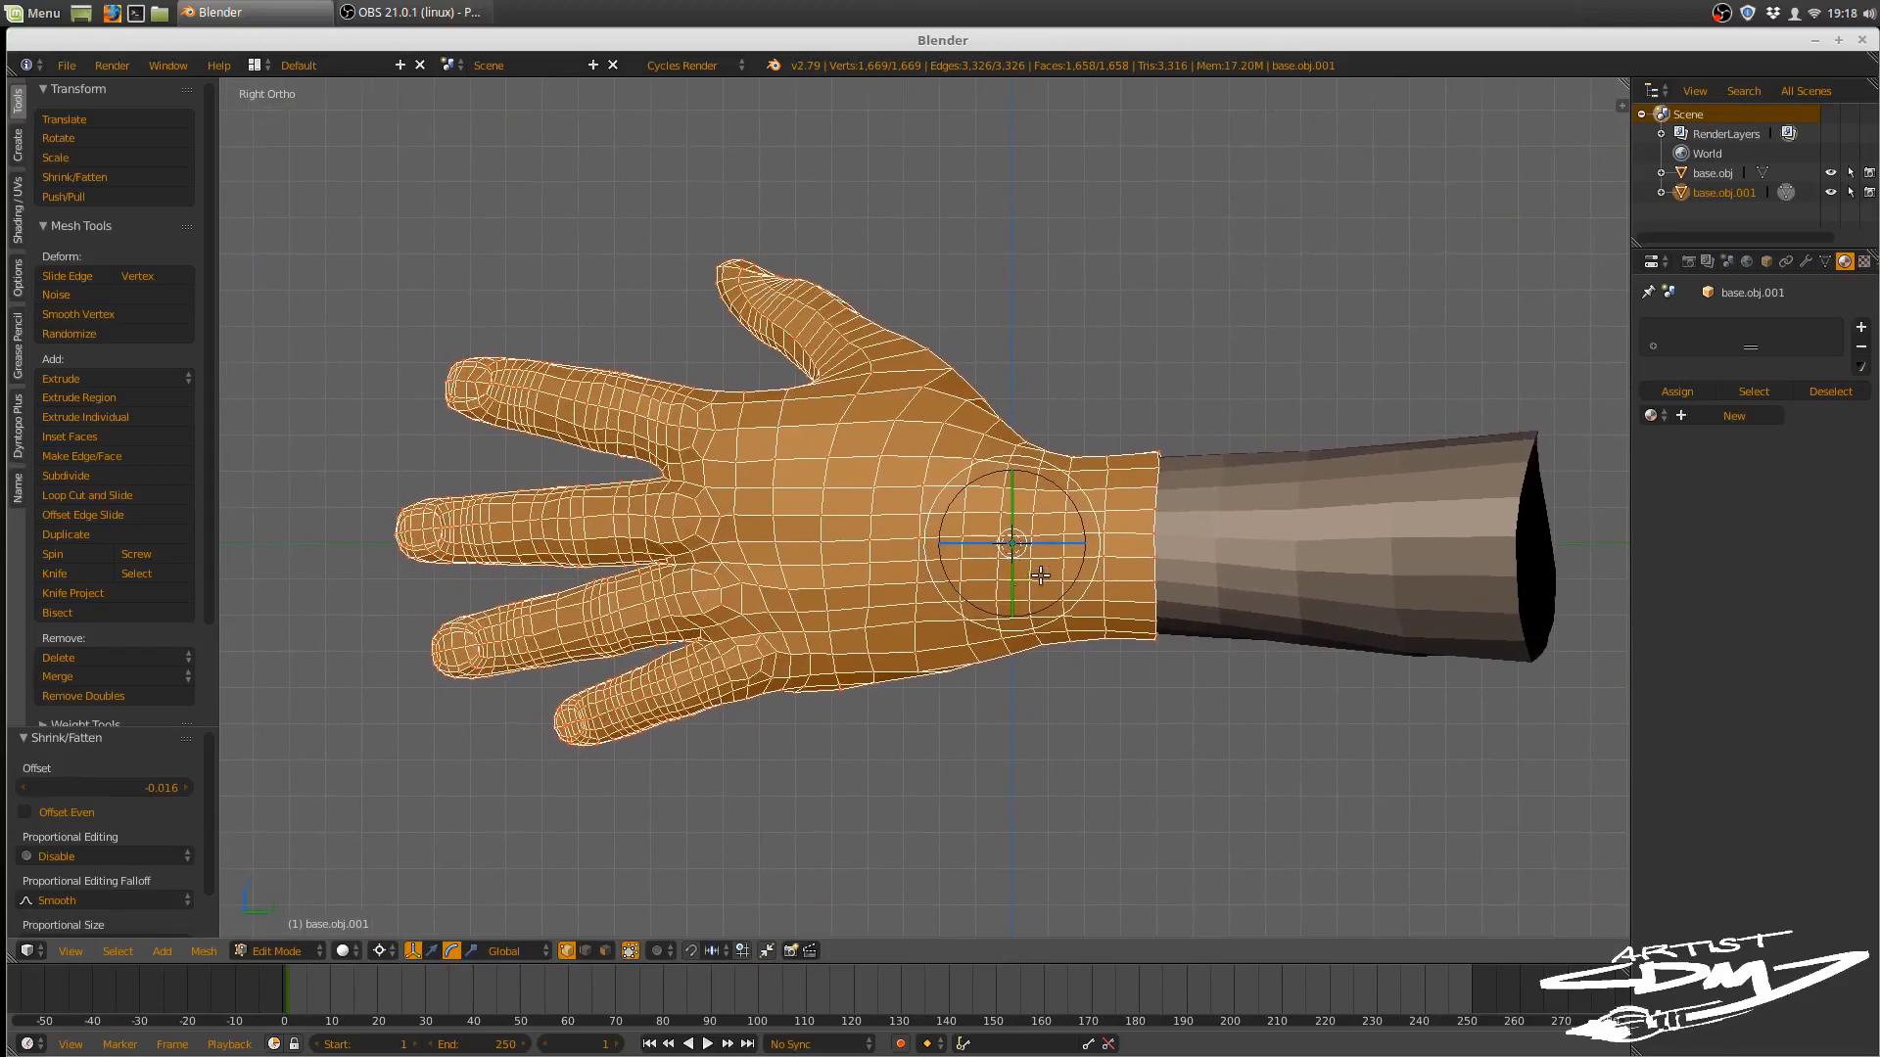
- Return to Object Mode, deselect everything, and add a single-bone armature at the origin
key("Tab")
left_click(938, 580)
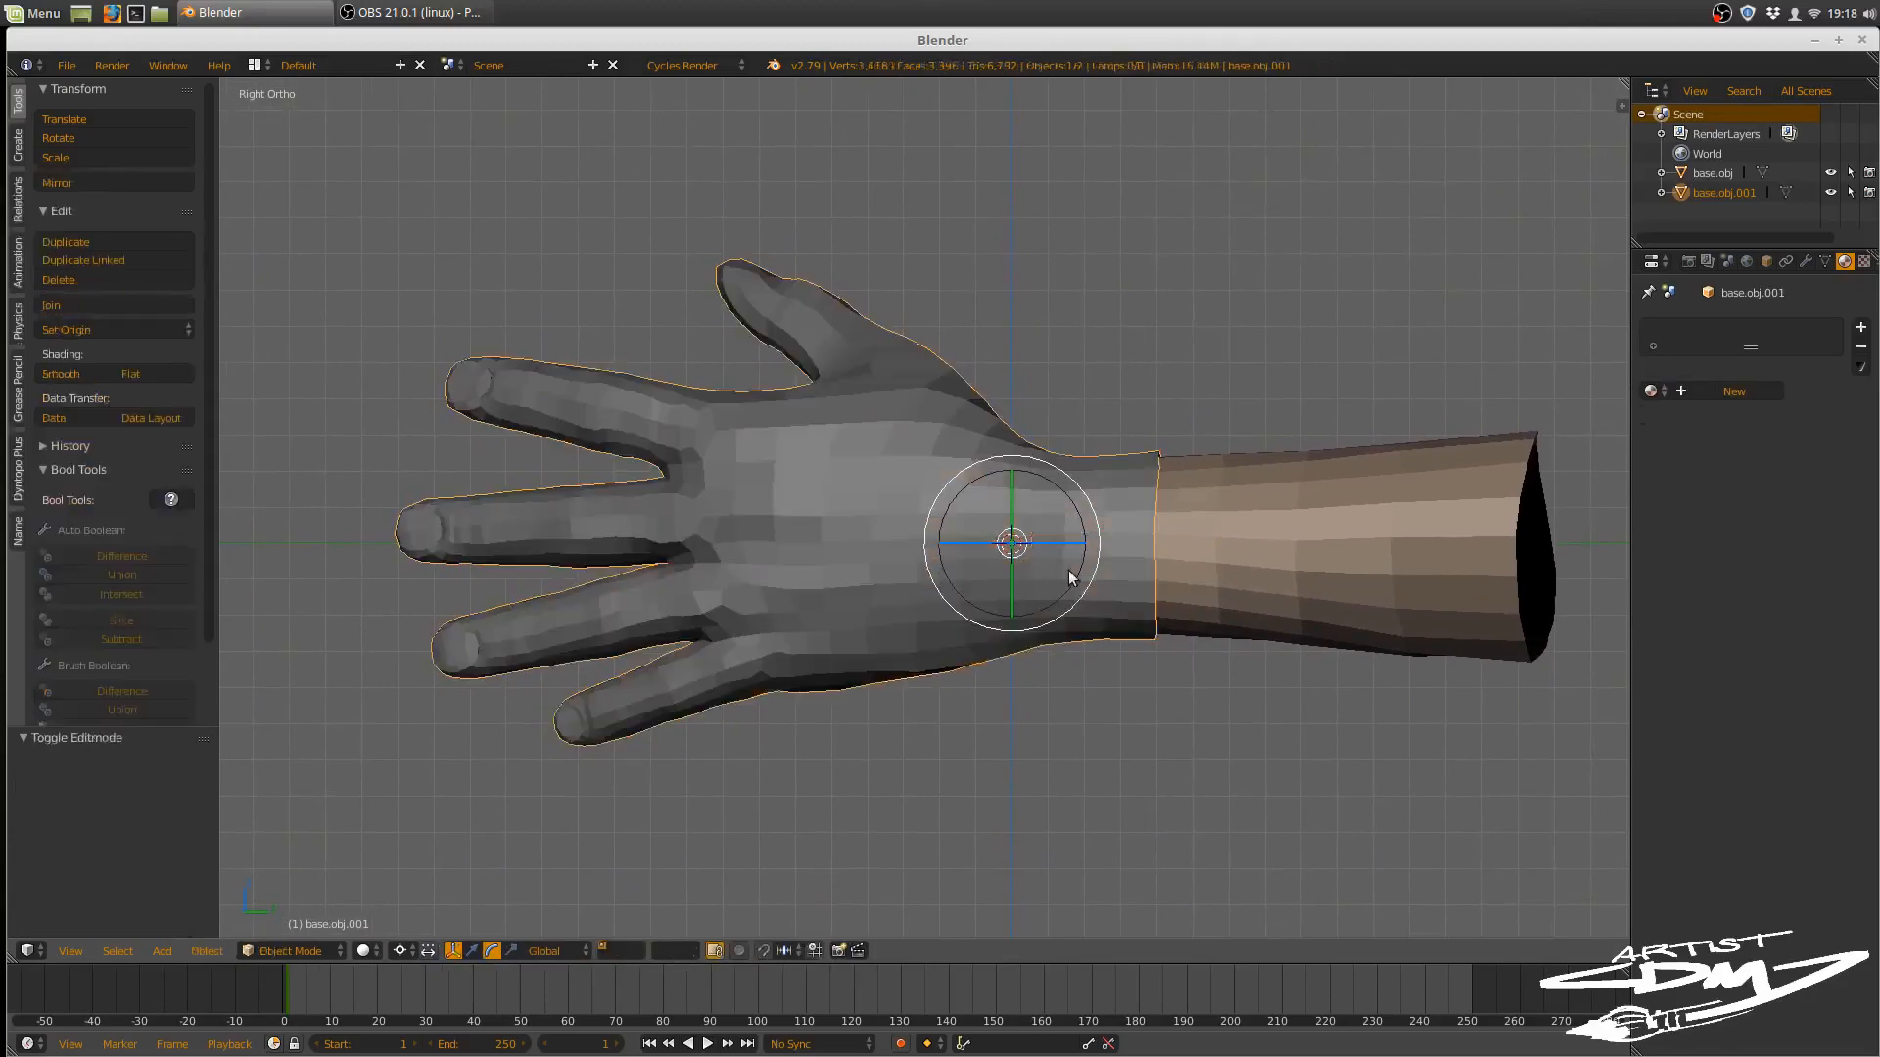
key("a")
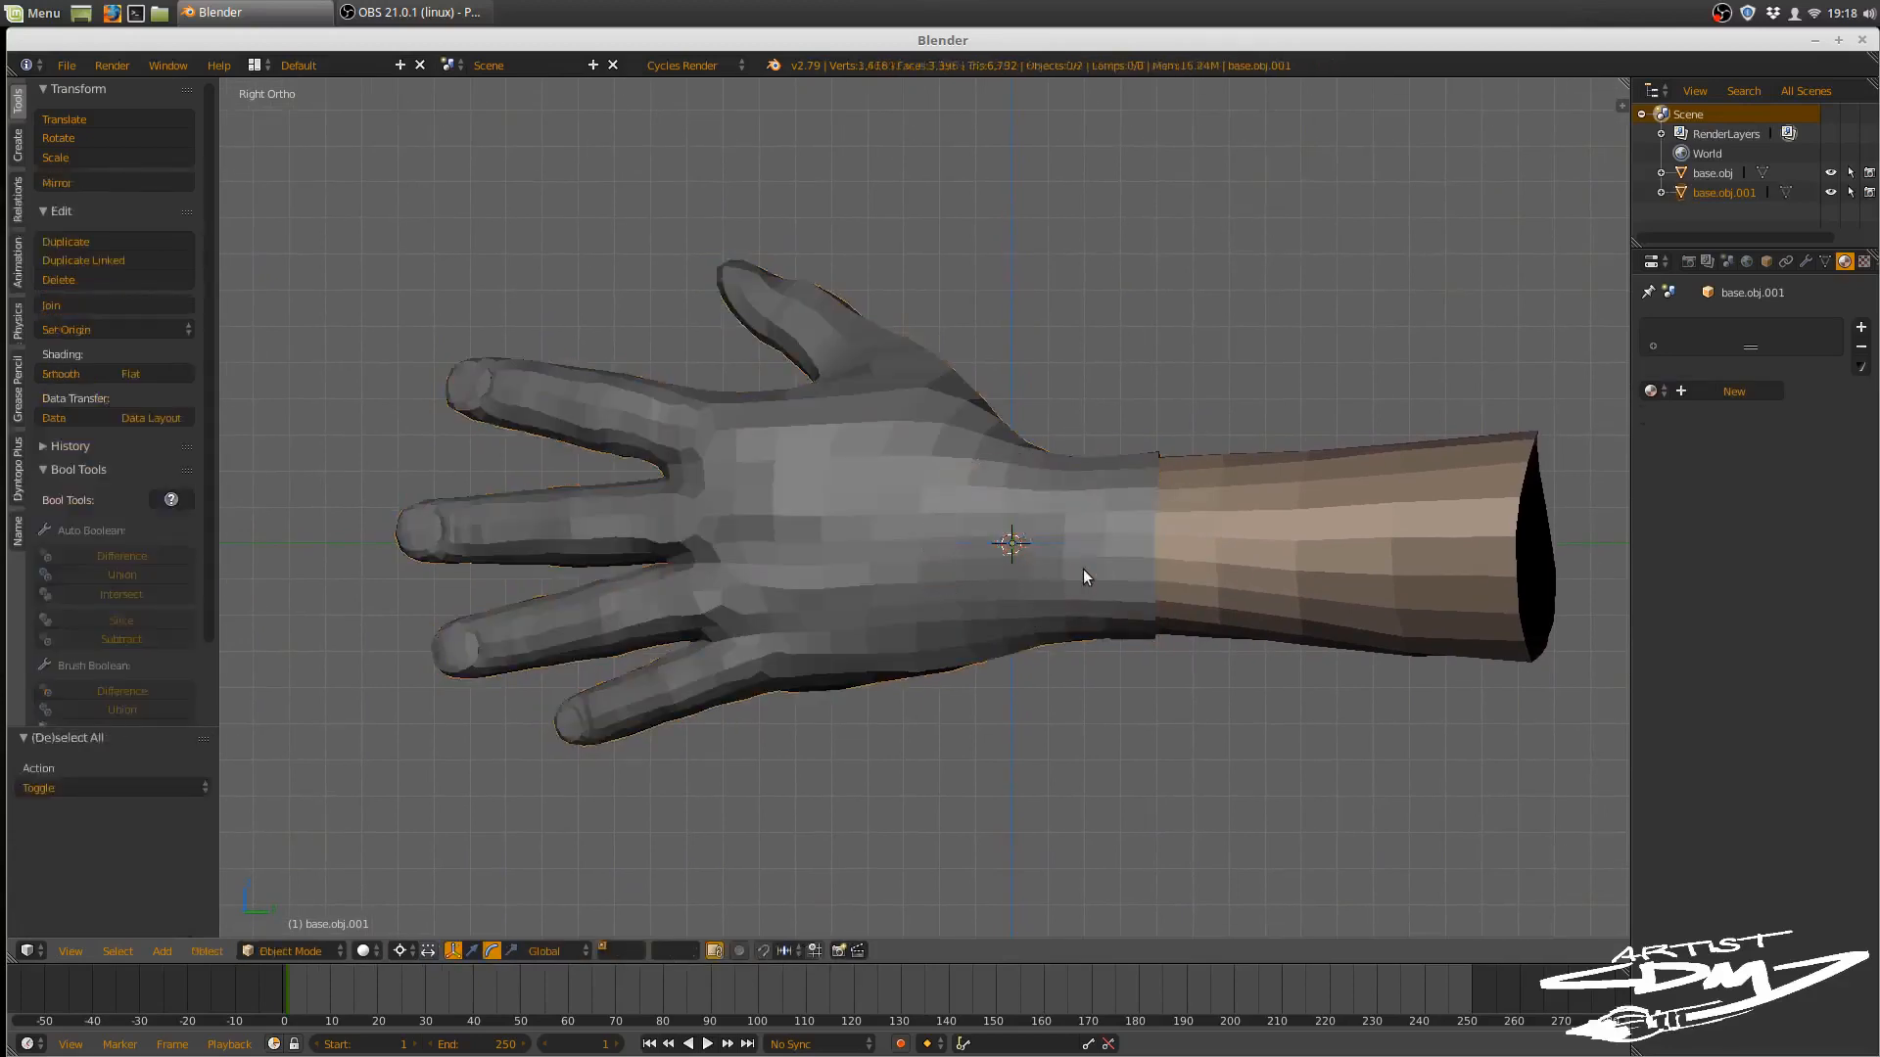
key("shift+a")
mouse_move(1087, 571)
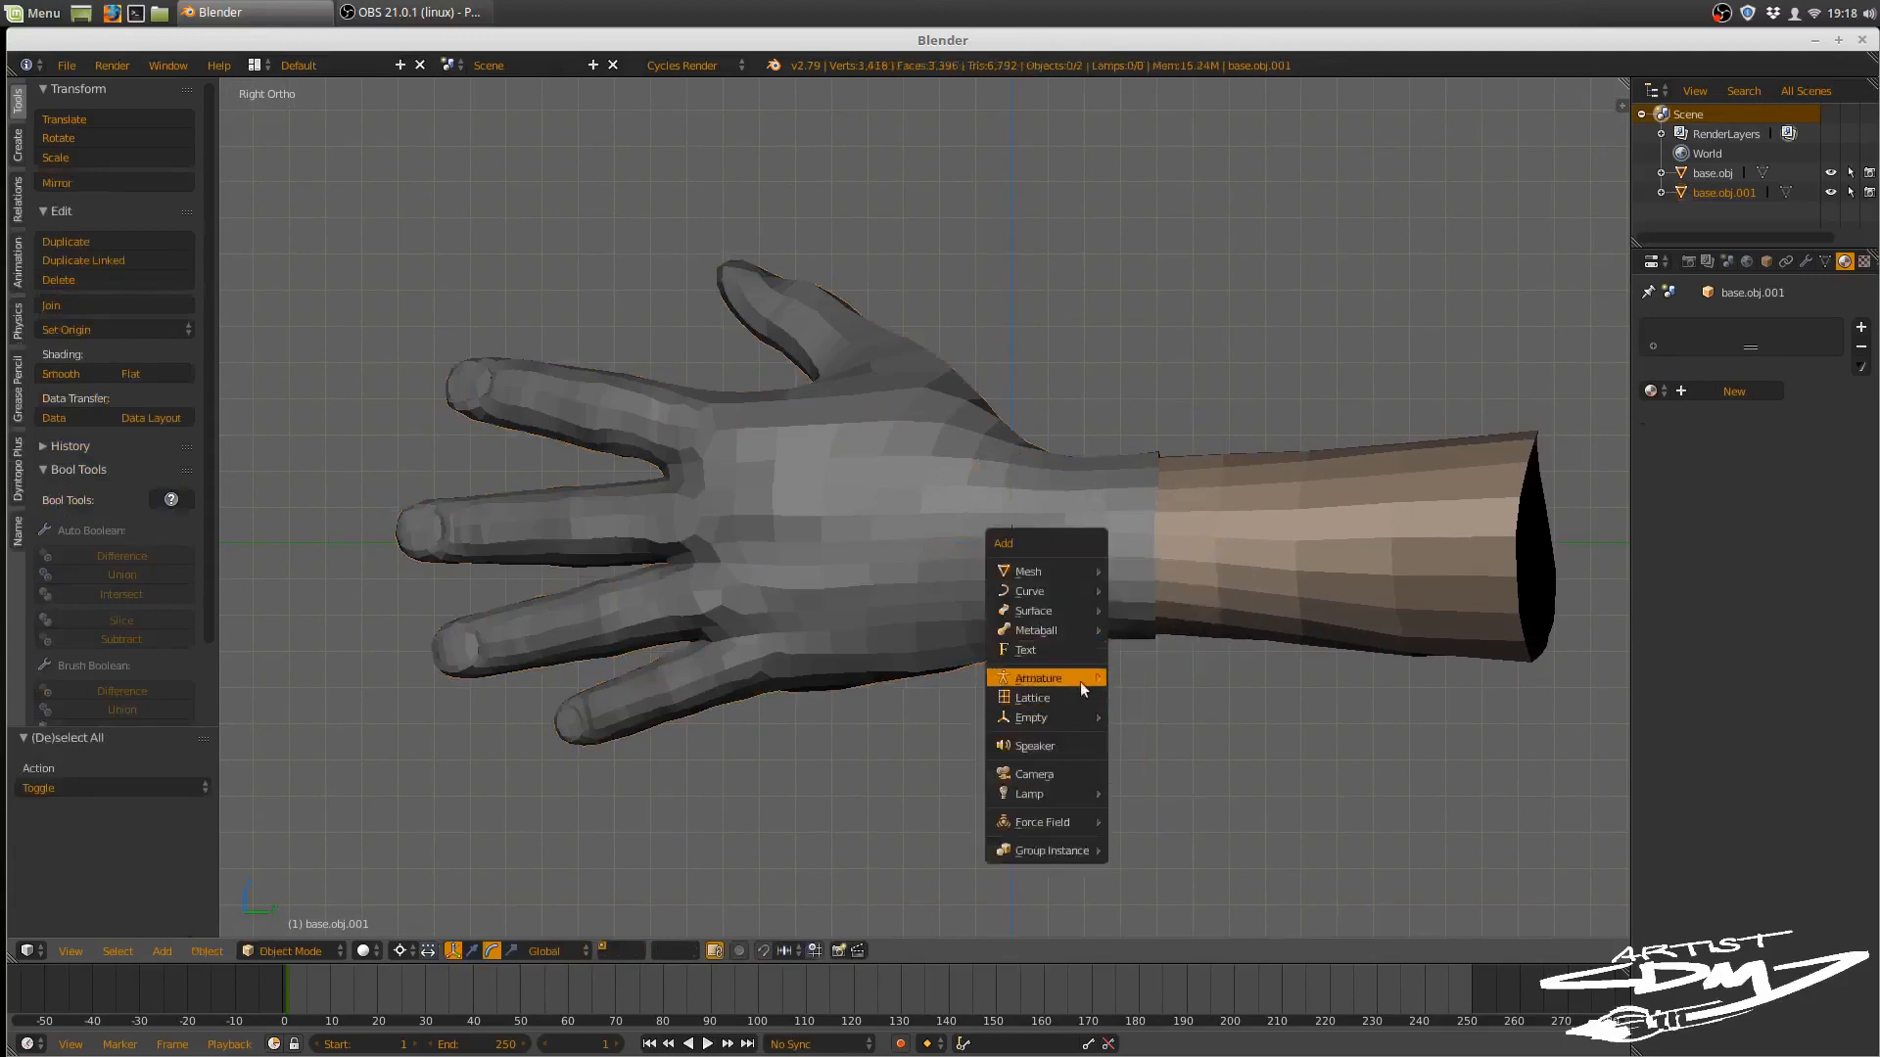
mouse_move(1082, 682)
left_click(1167, 676)
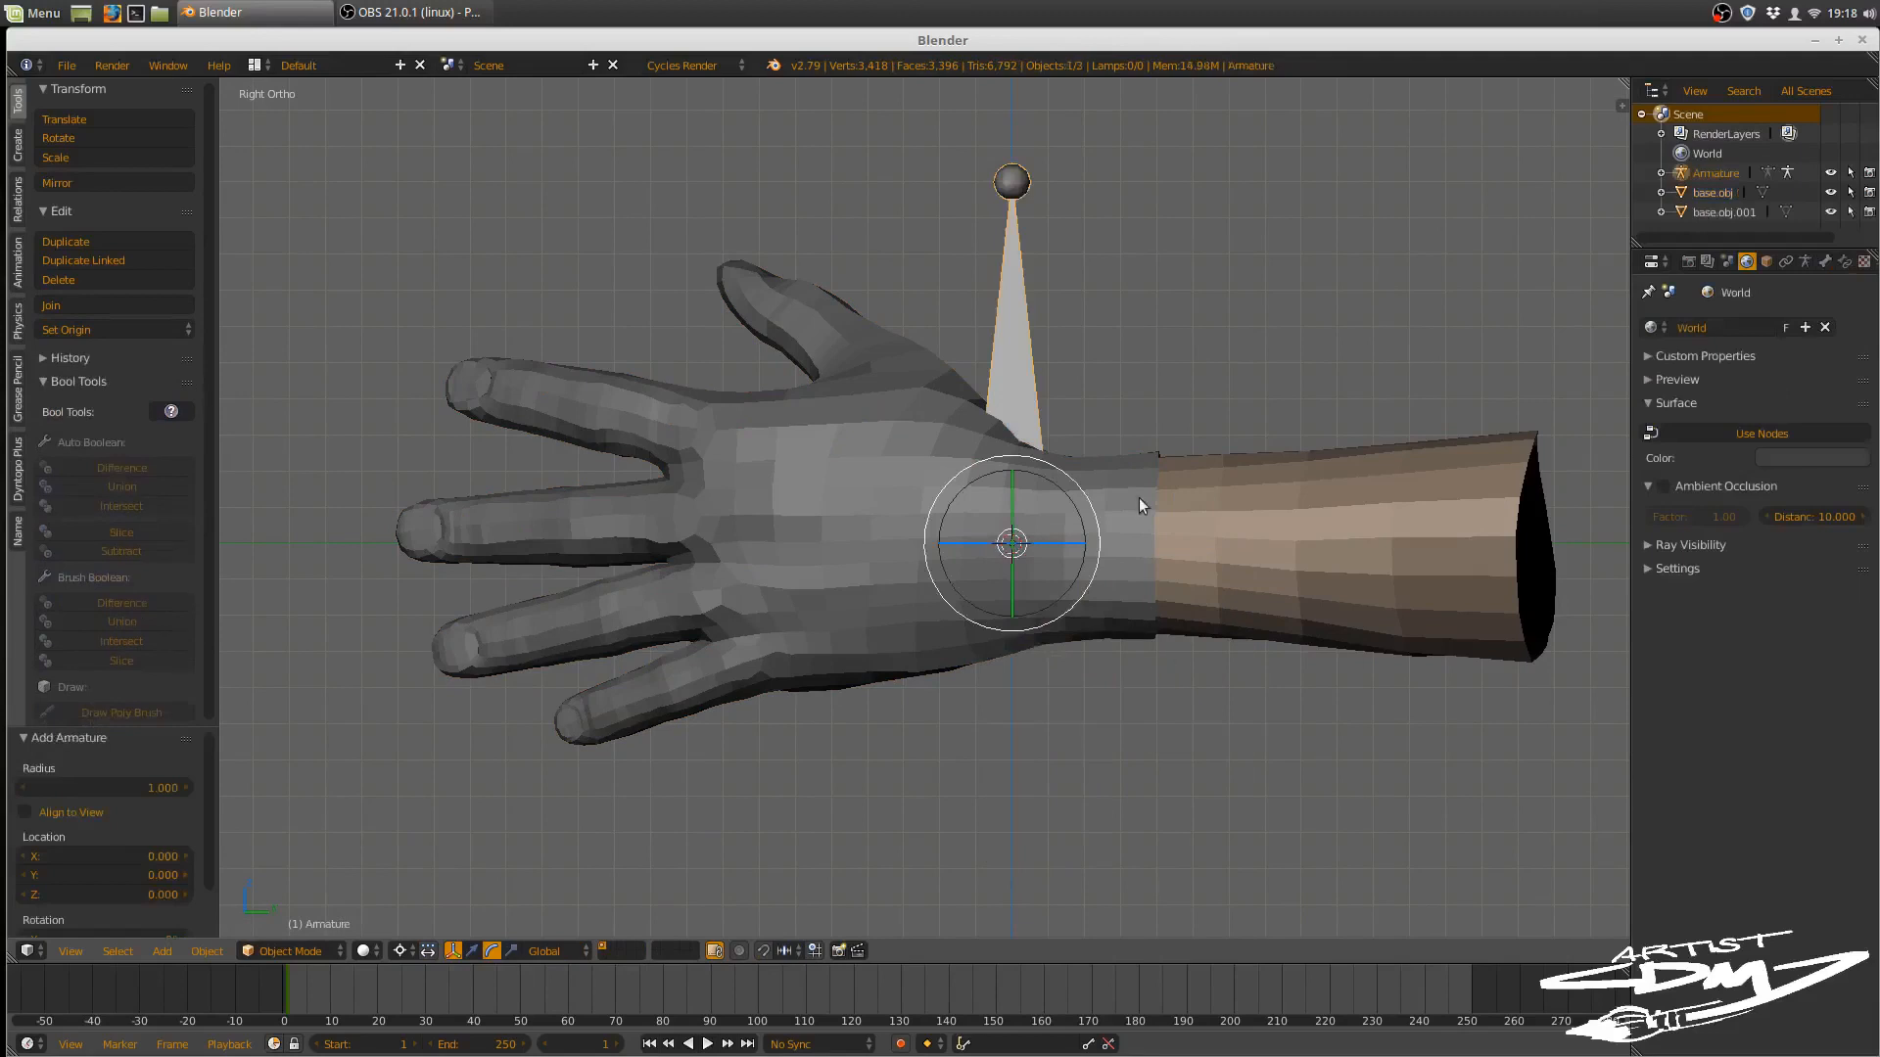
- Turn on X-Ray display for the armature so the bone shows through the hand
left_click(1825, 262)
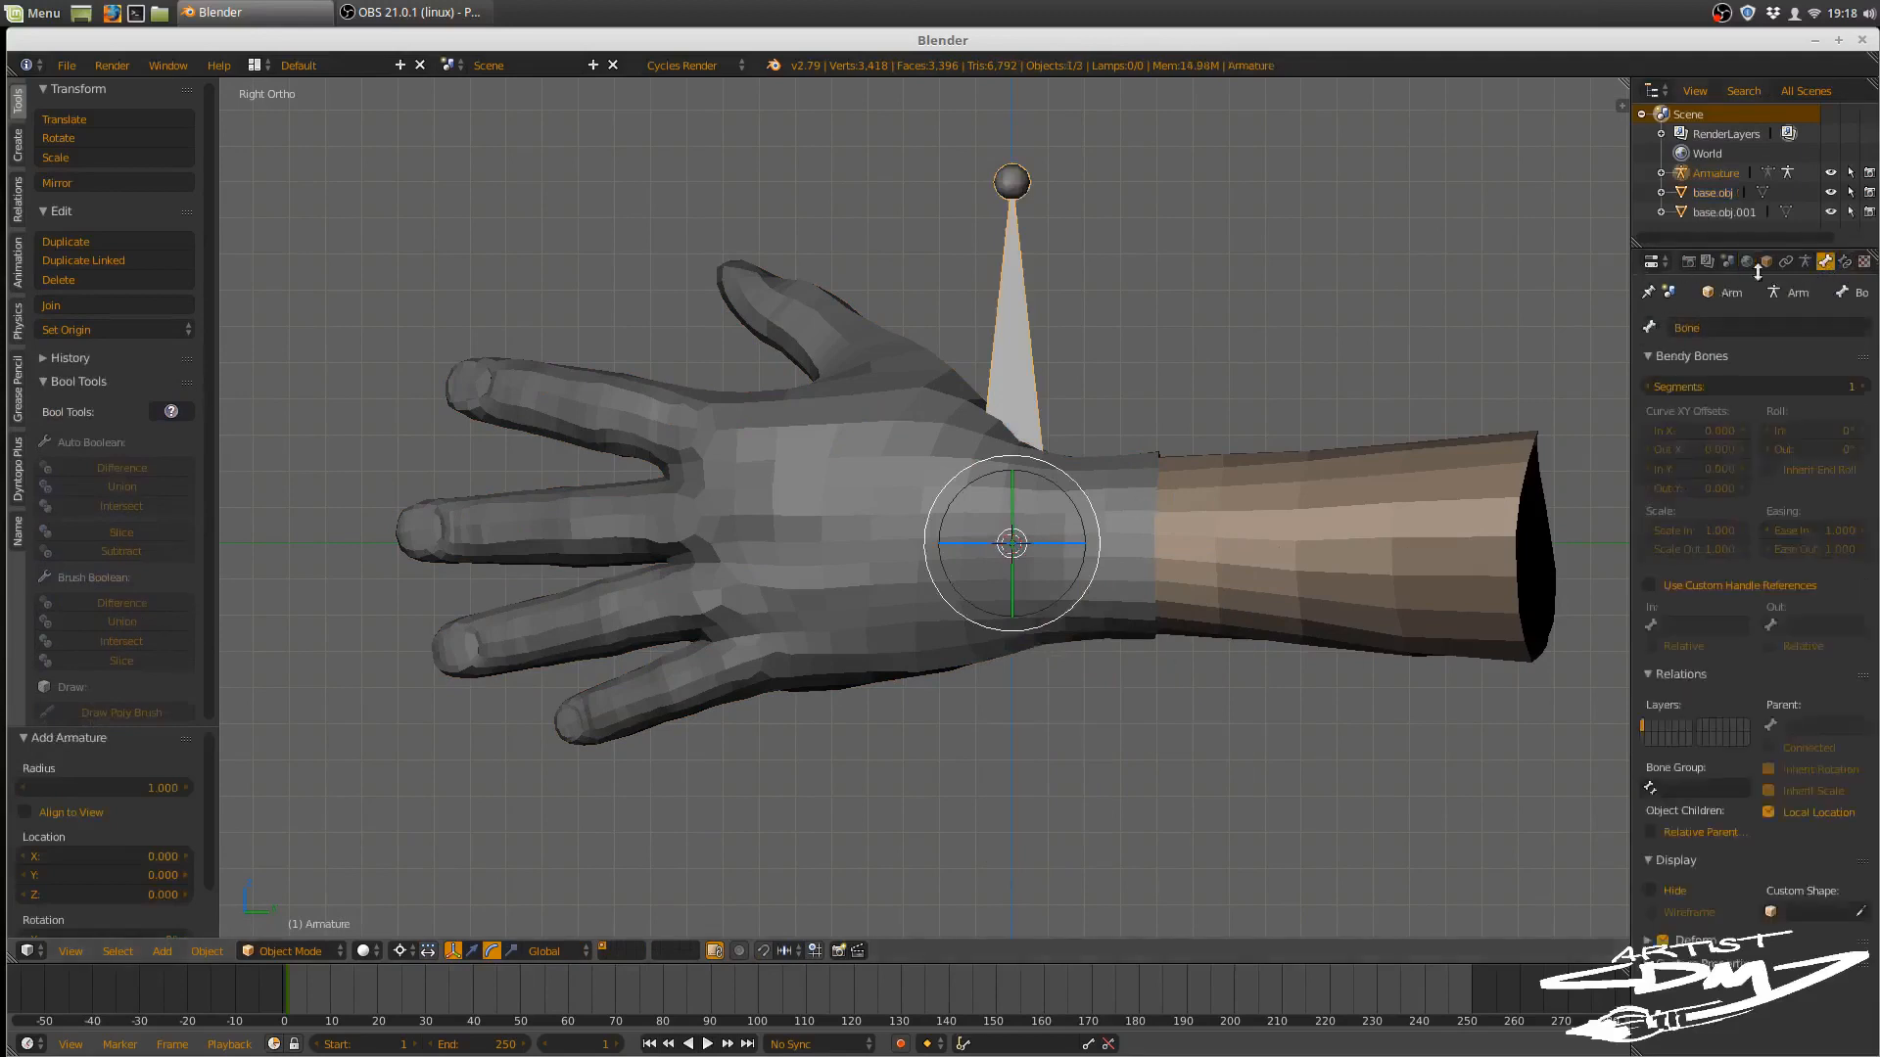
left_click(1806, 261)
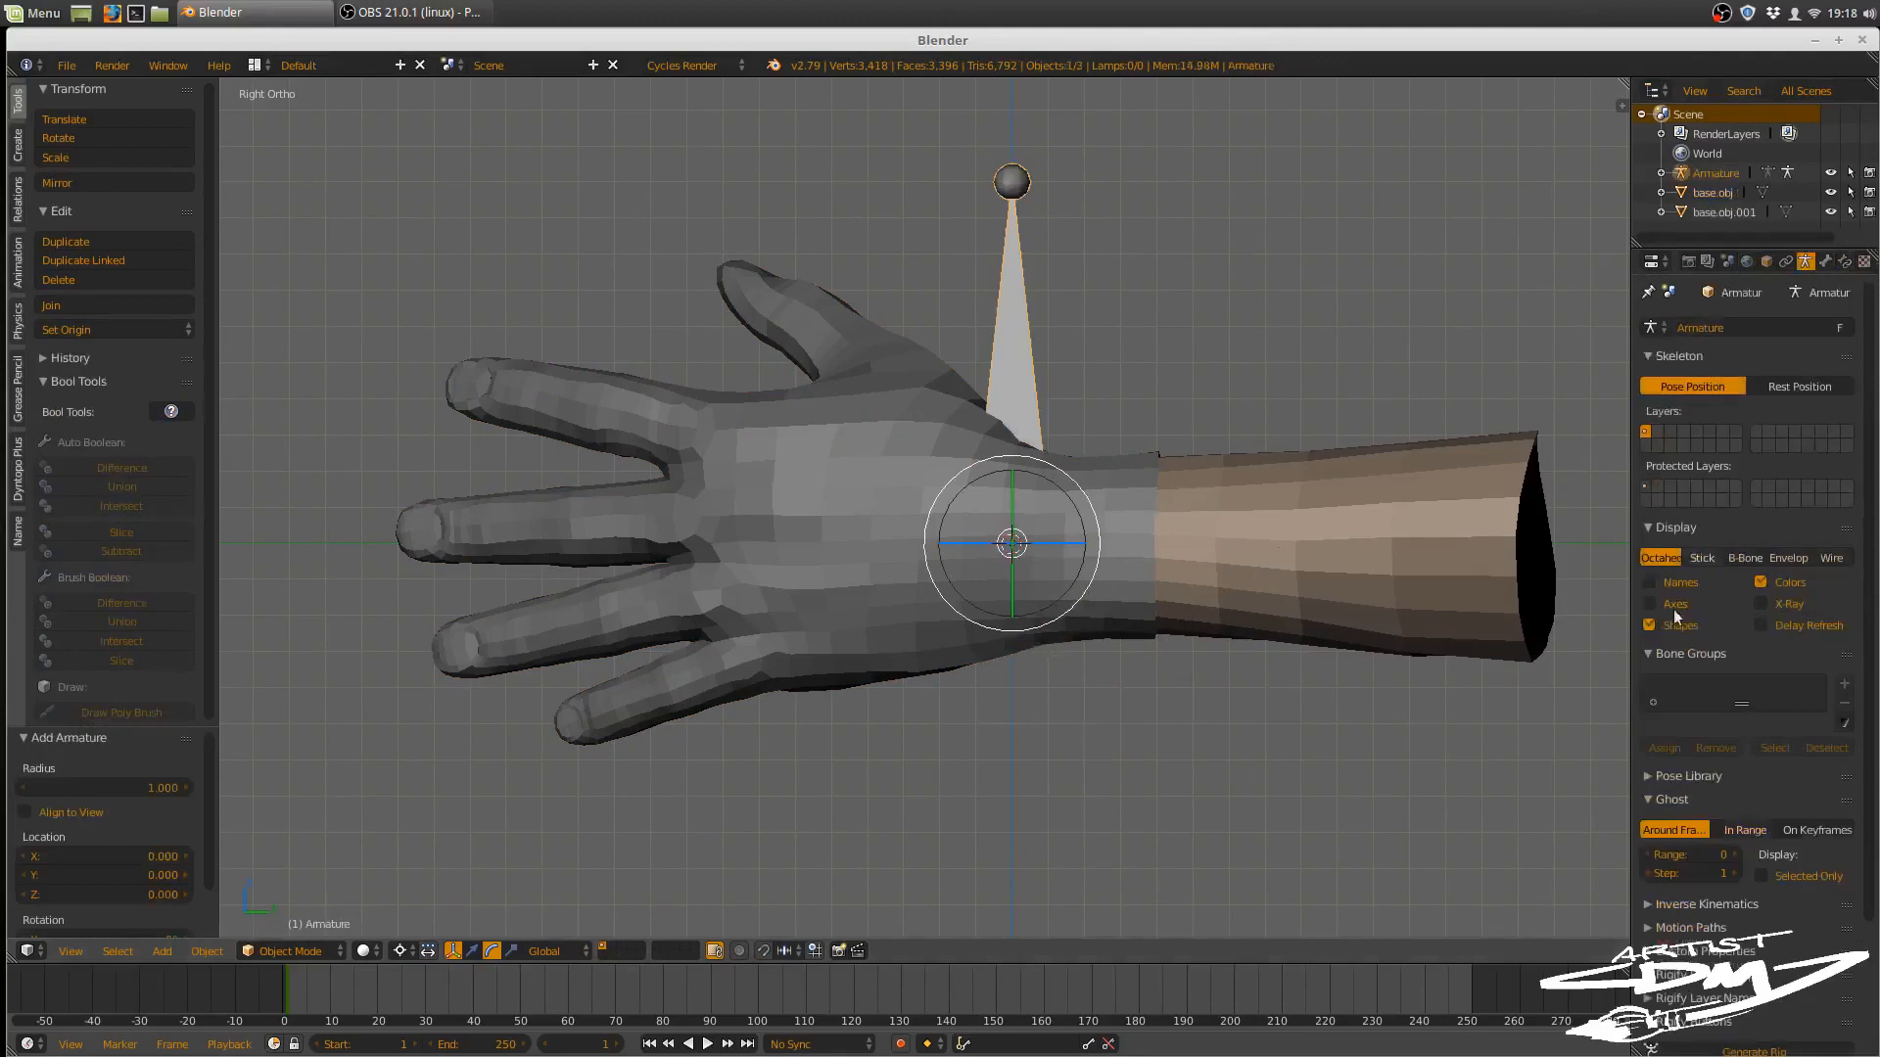
left_click(1762, 605)
middle_click_drag(1078, 325, 1075, 350, "shift")
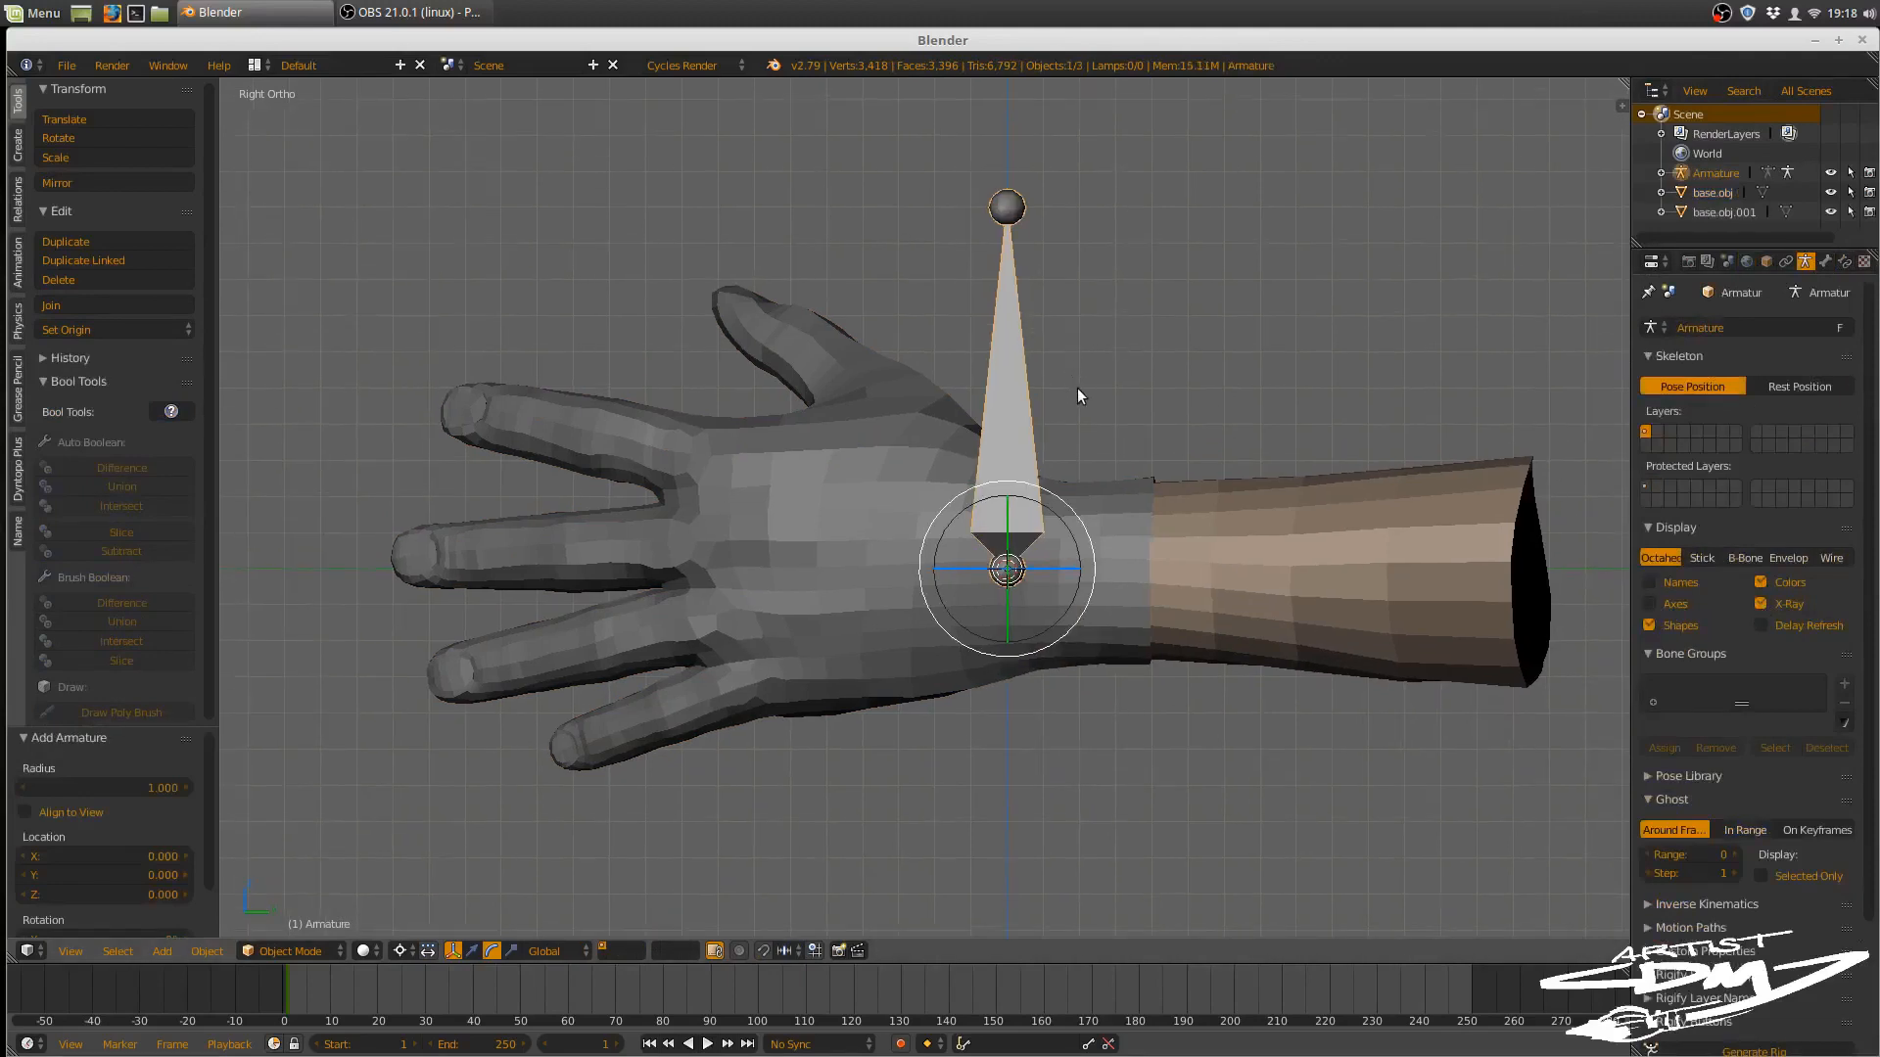
- Rotate the armature 90° about the global X axis so the bone points toward the fingers, and scale it to about 0.708
key("ctrl+space")
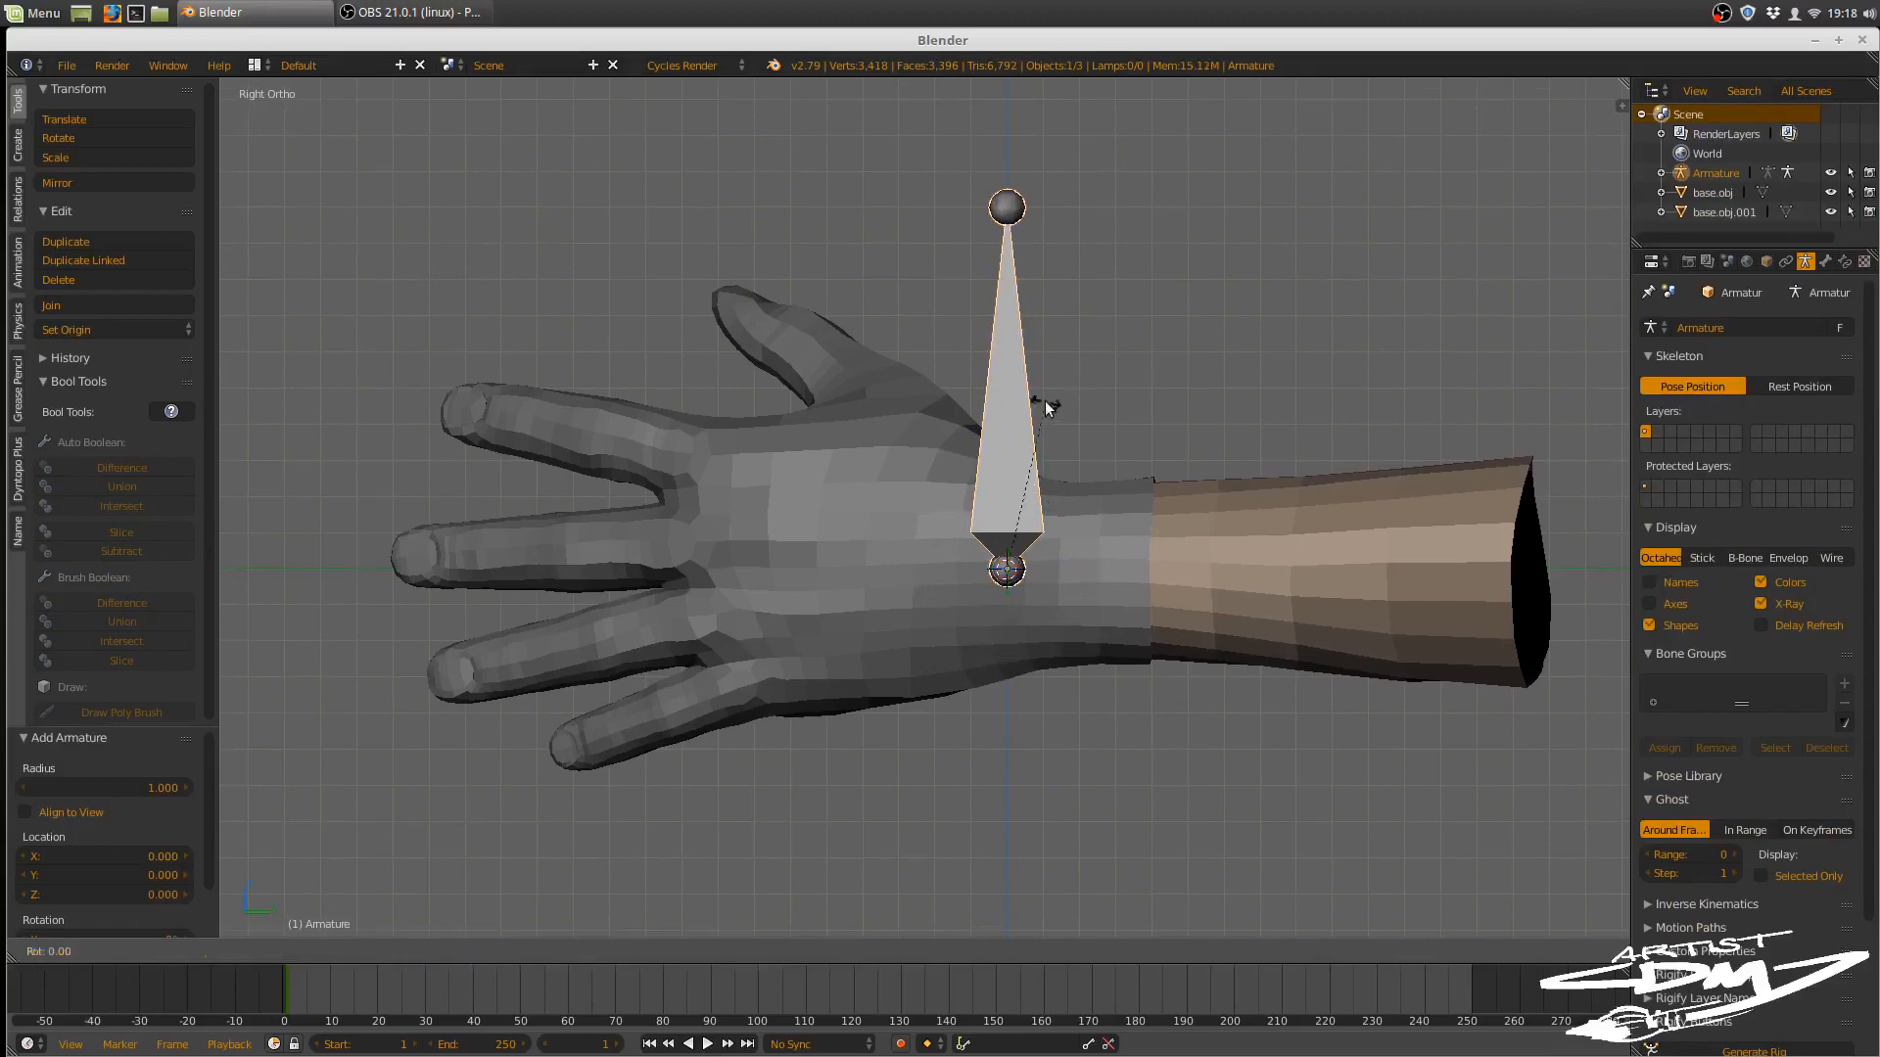
key("r")
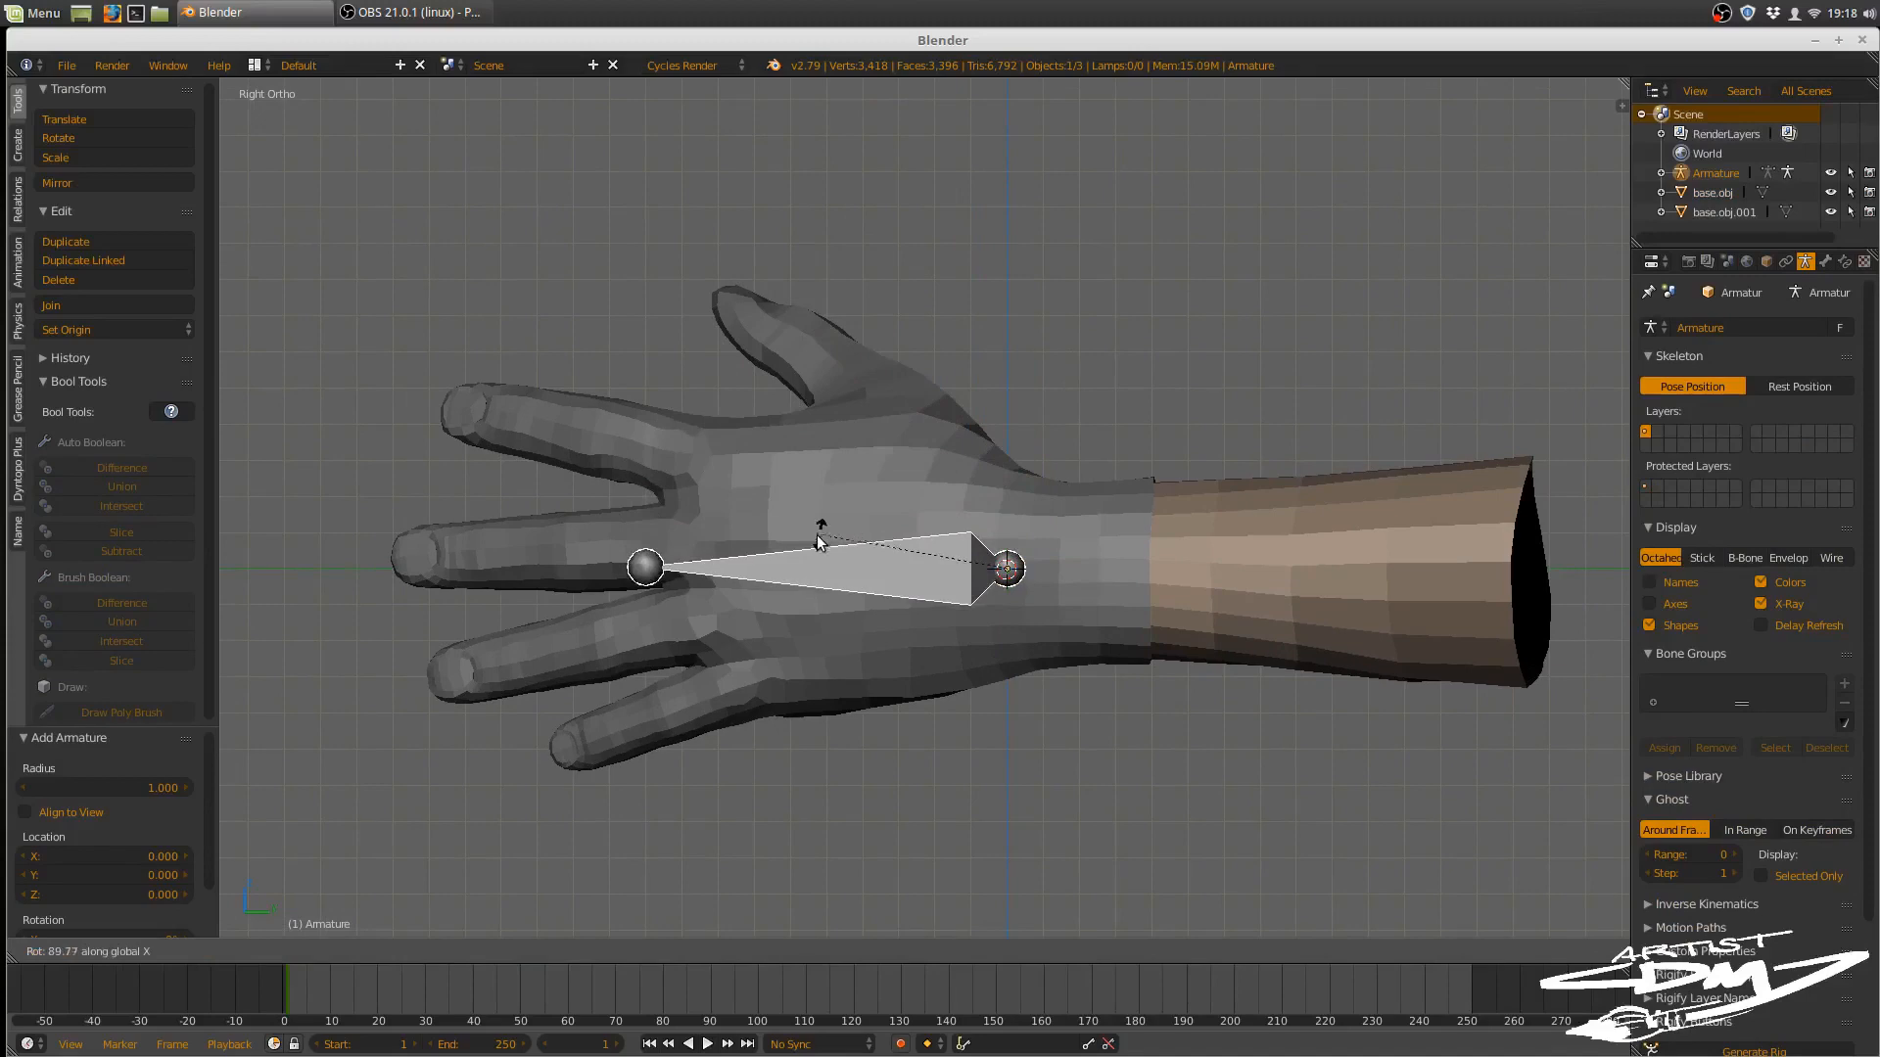
left_click(815, 550)
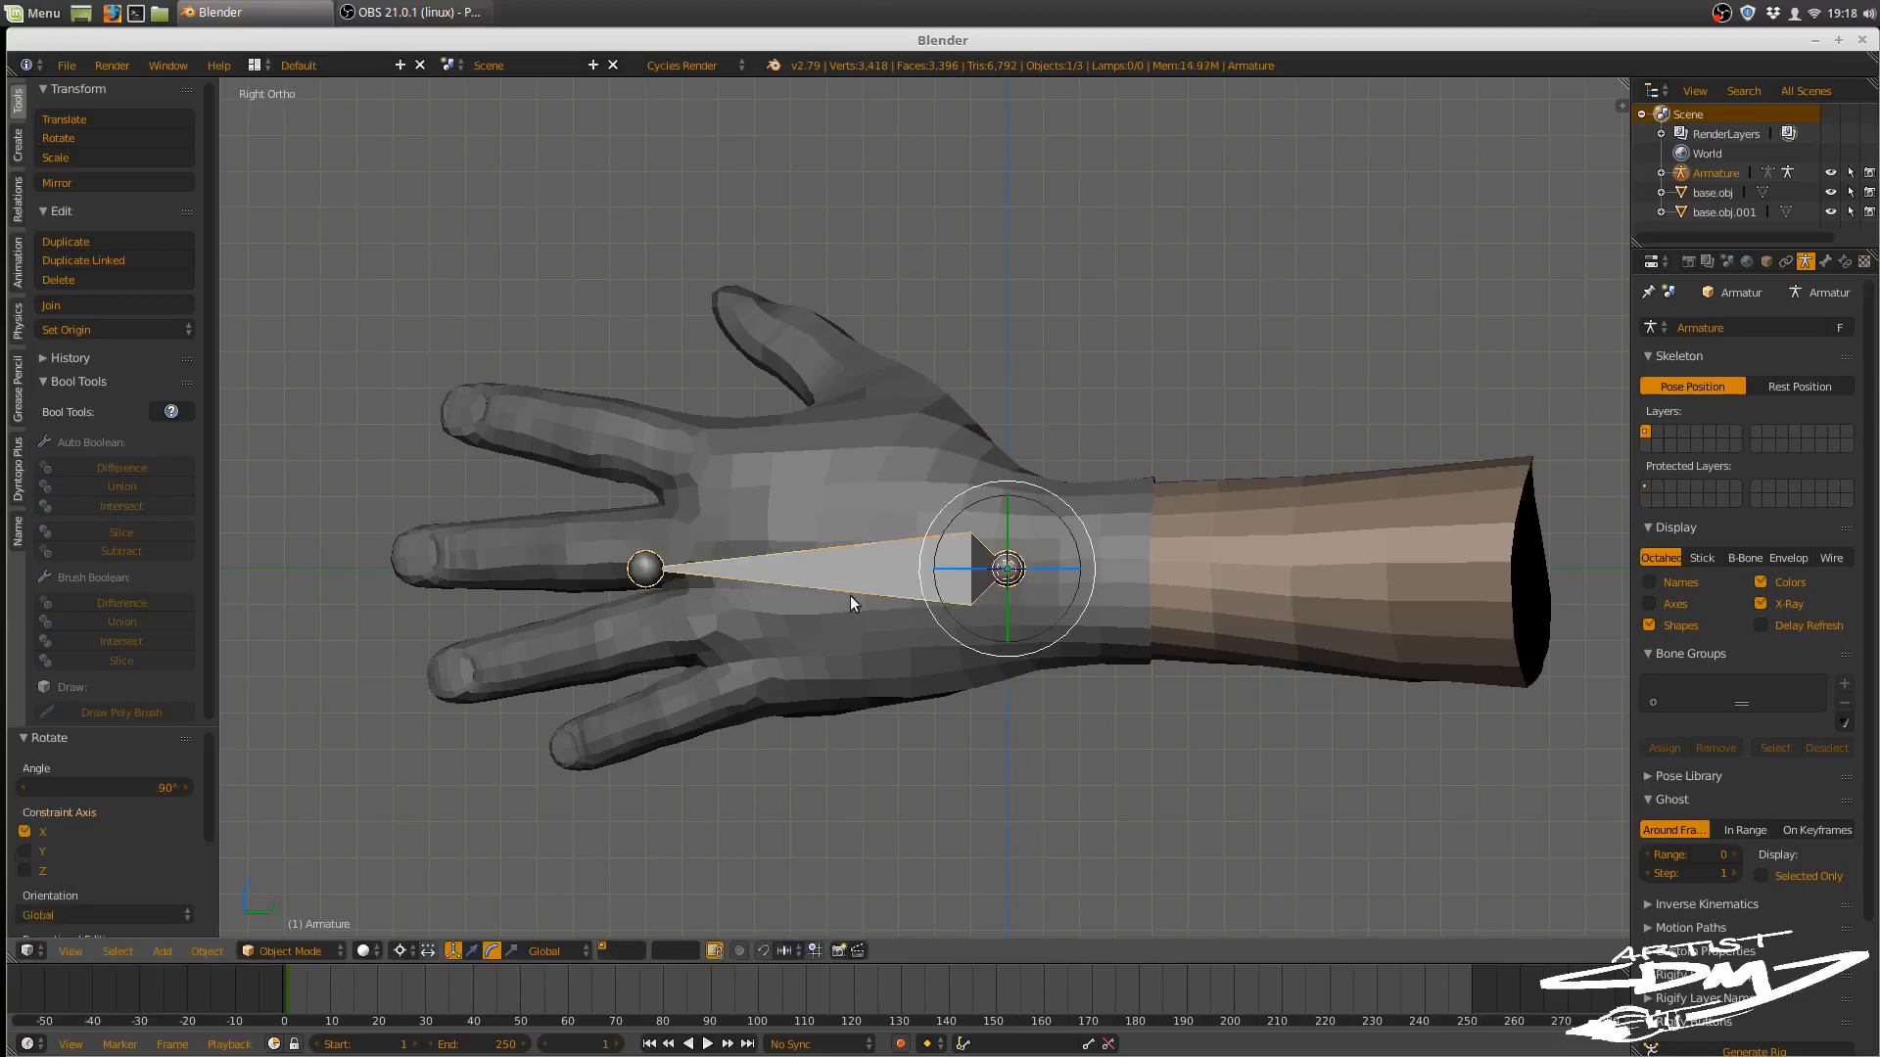
key("s")
left_click(901, 593)
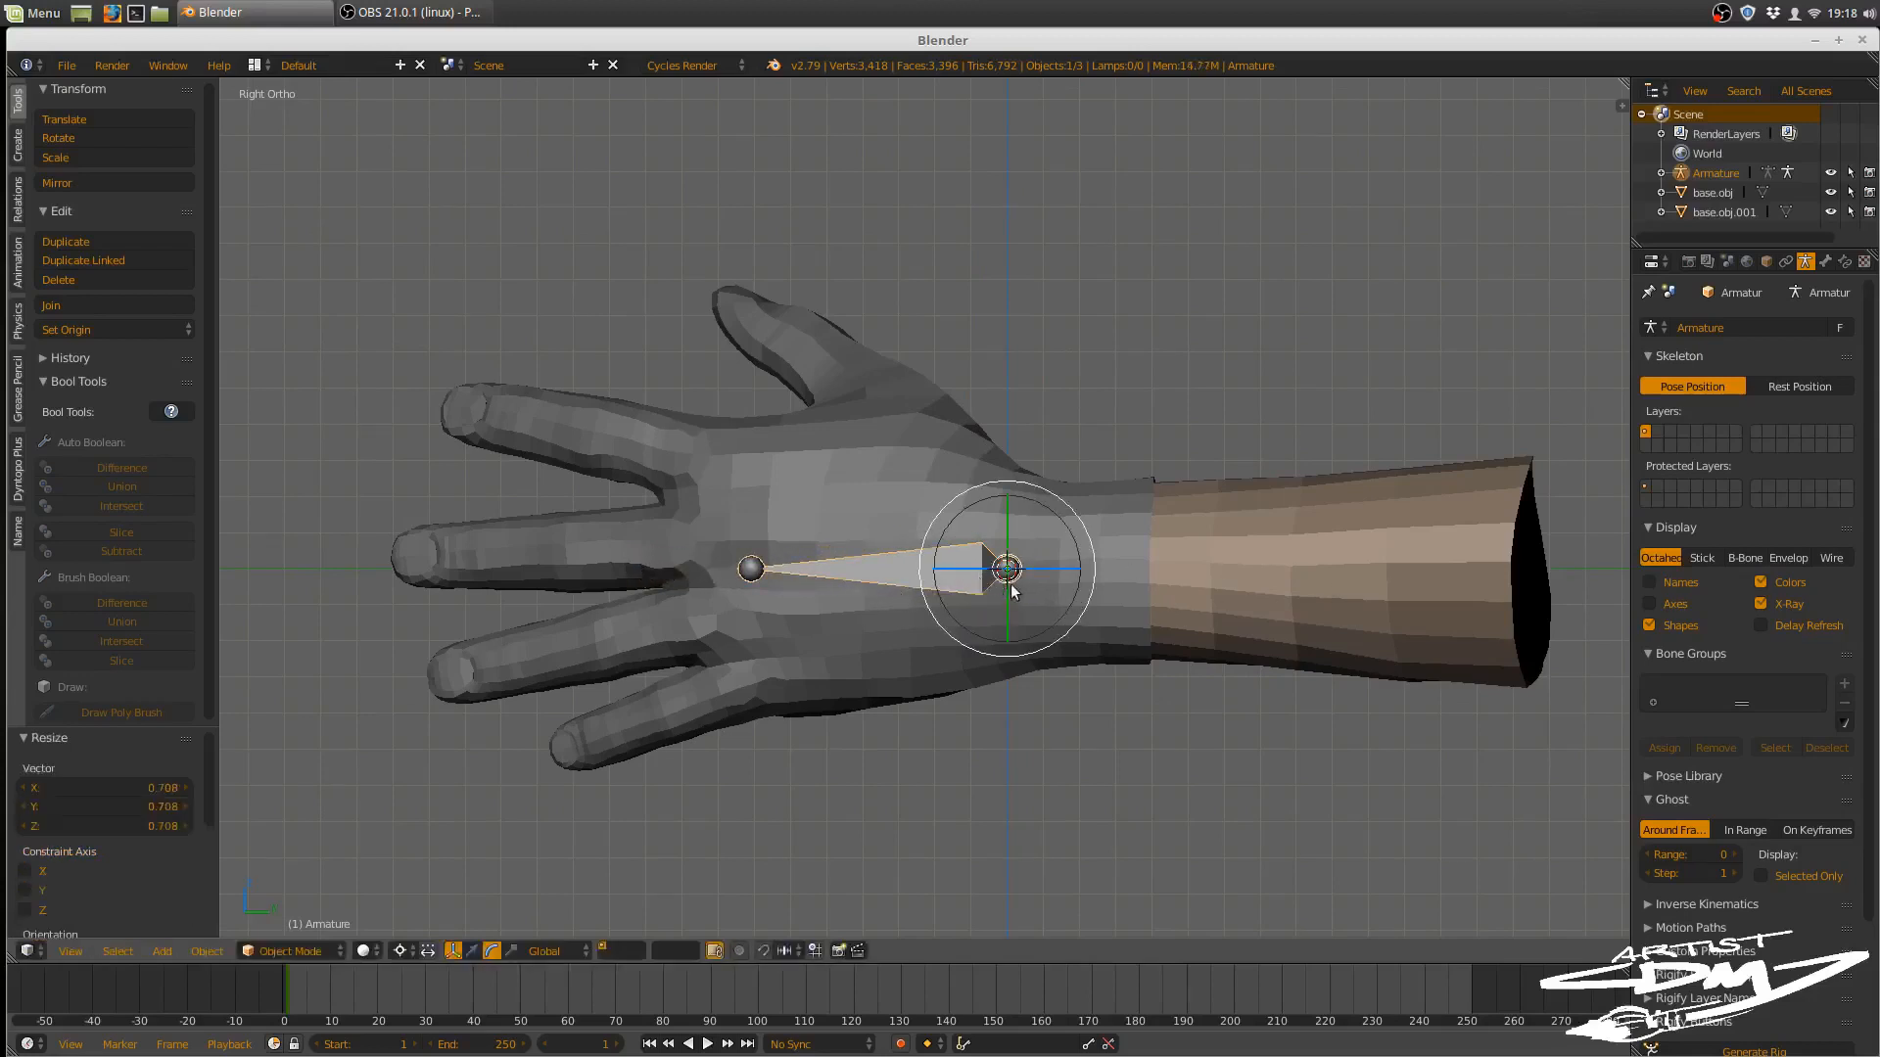
middle_click_drag(1079, 600, 909, 596, "shift")
middle_click_drag(810, 559, 833, 587, "shift")
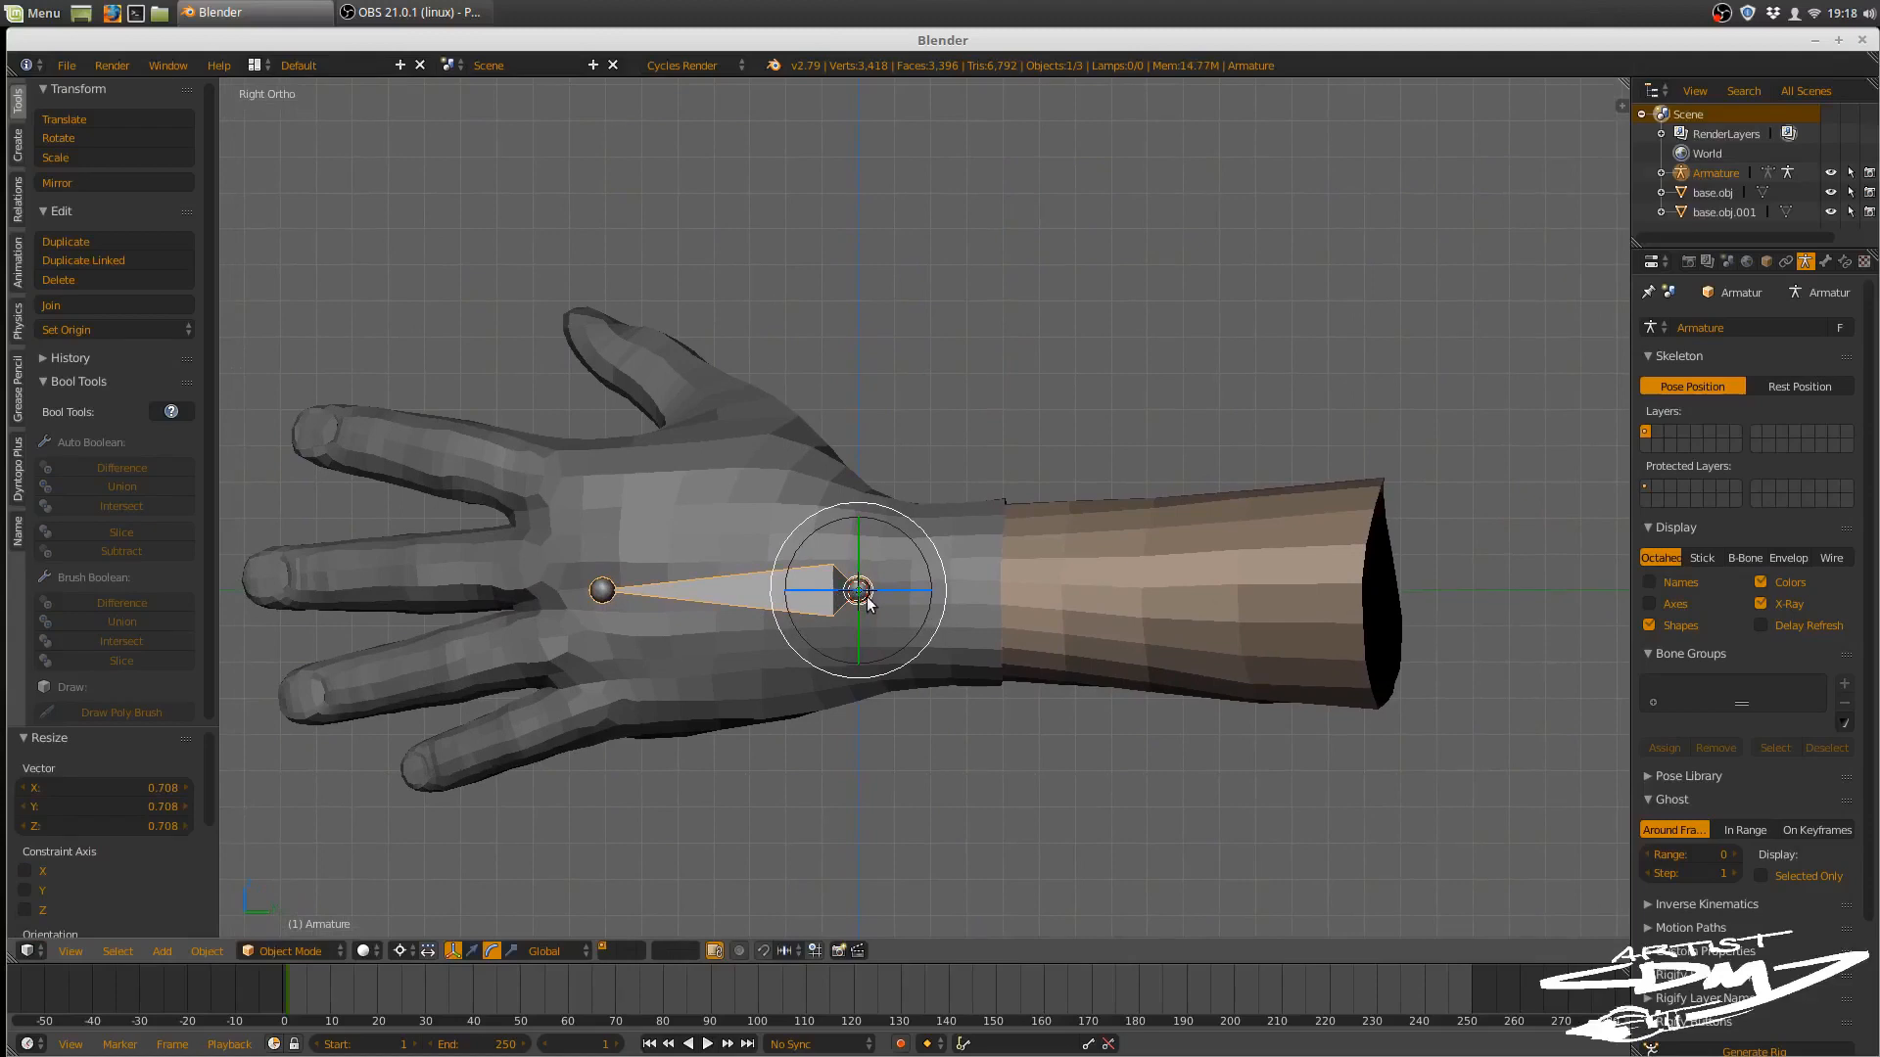
- Move the armature about 1.3 units along global Y so its bone lies inside the forearm
key("g")
key("y")
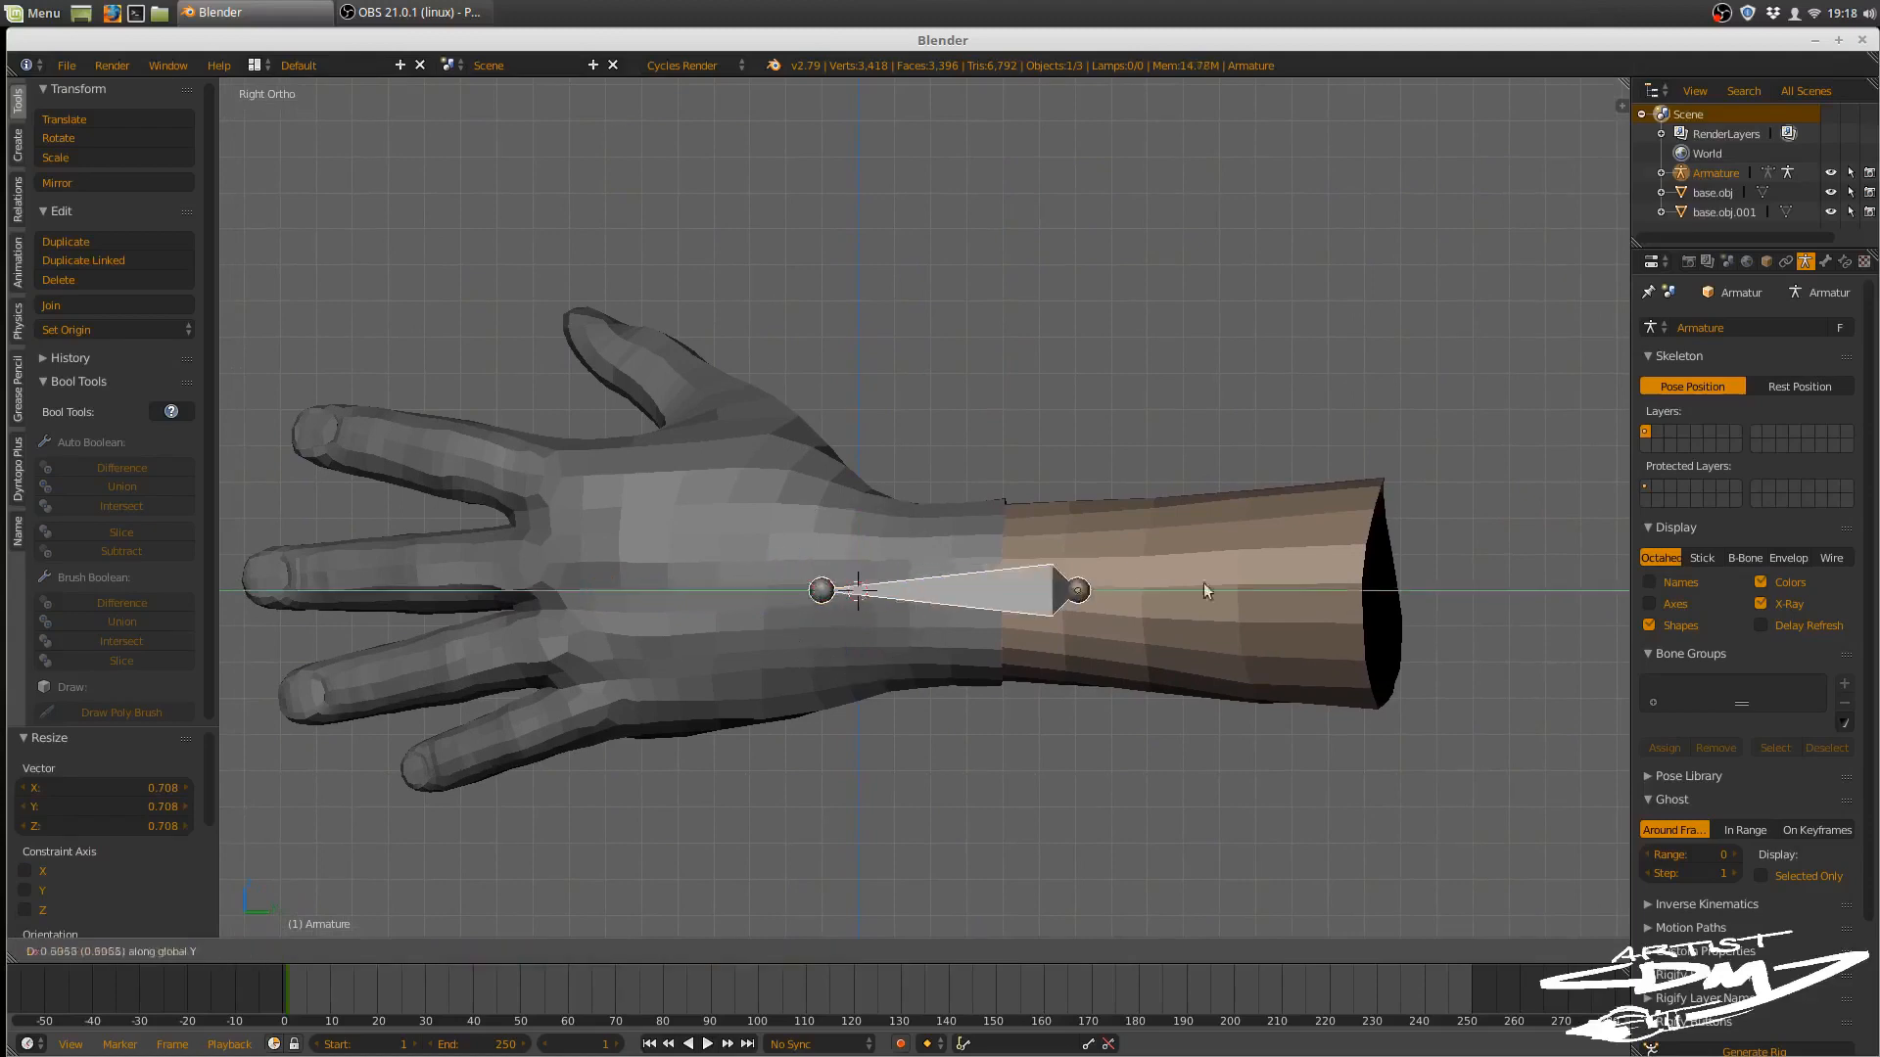
left_click(1359, 594)
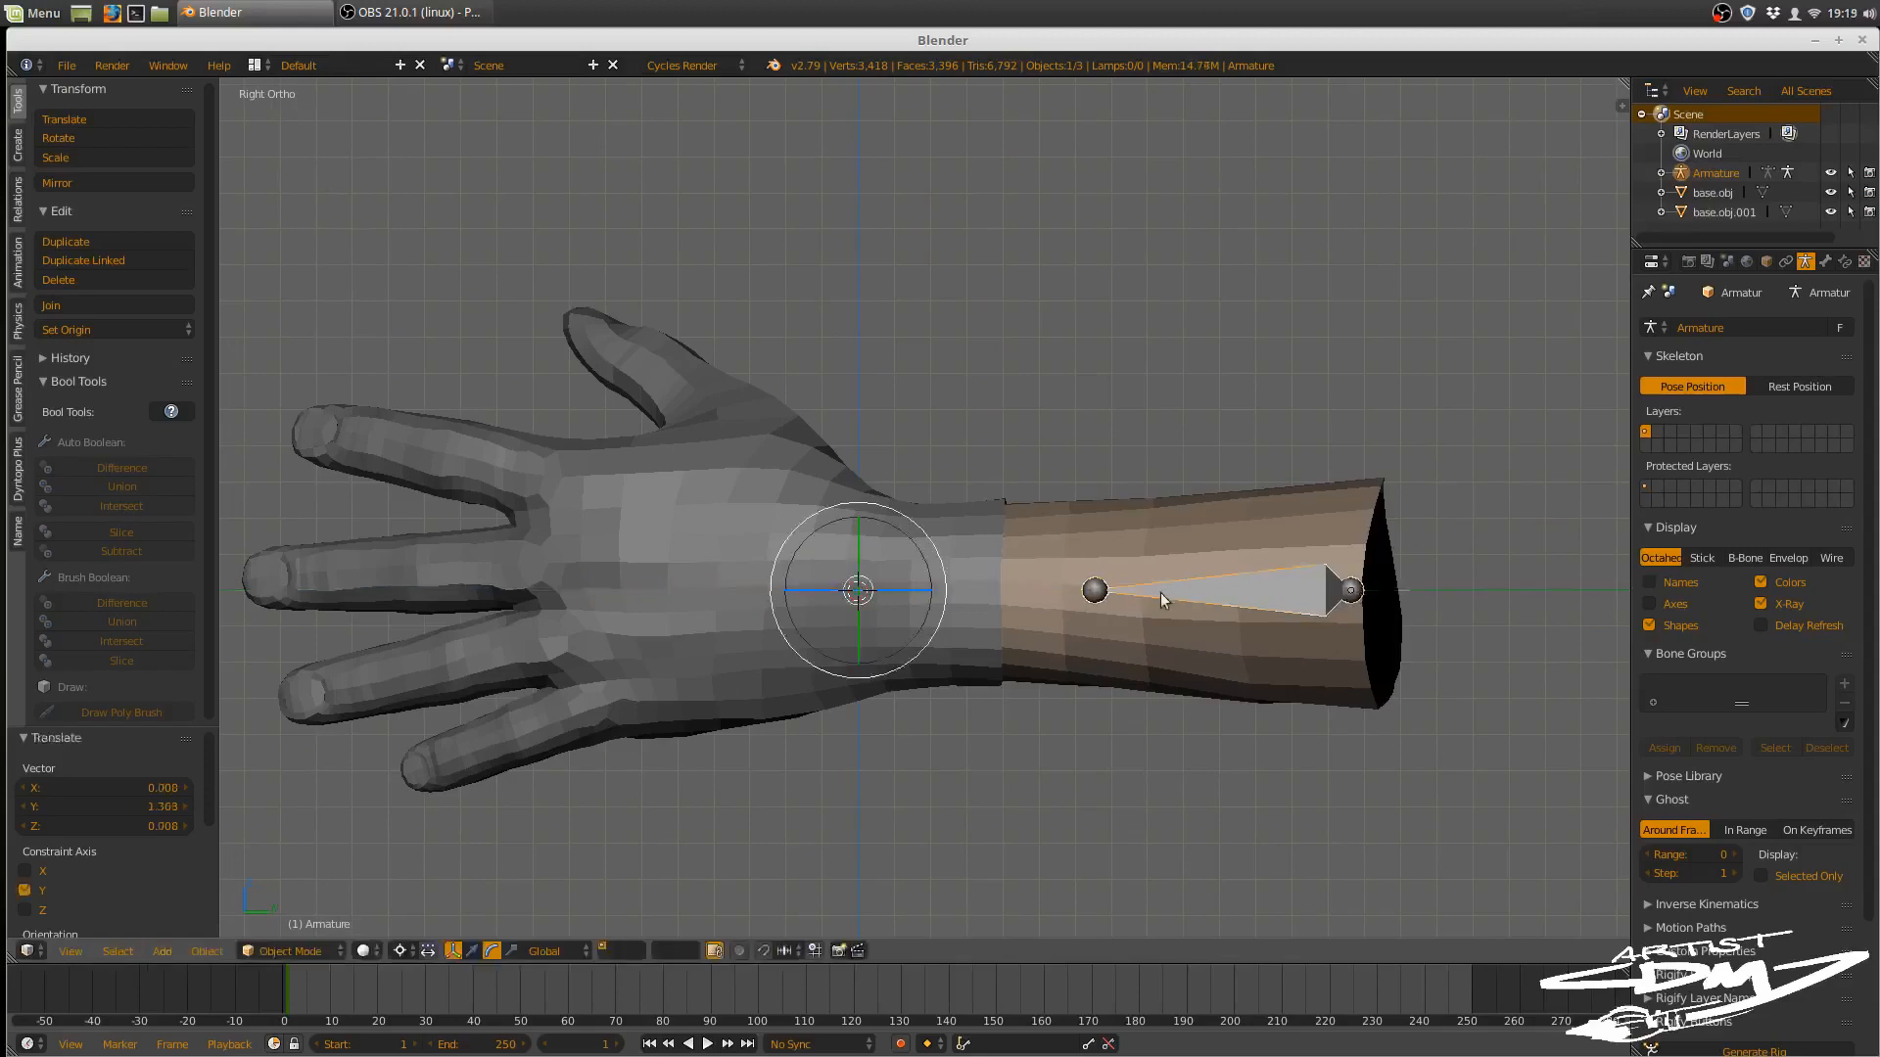
- In Edit Mode, extrude two bones from the forearm bone's tip: one along Y to the wrist, one across the palm to the knuckles
key("Tab")
left_click(1101, 597)
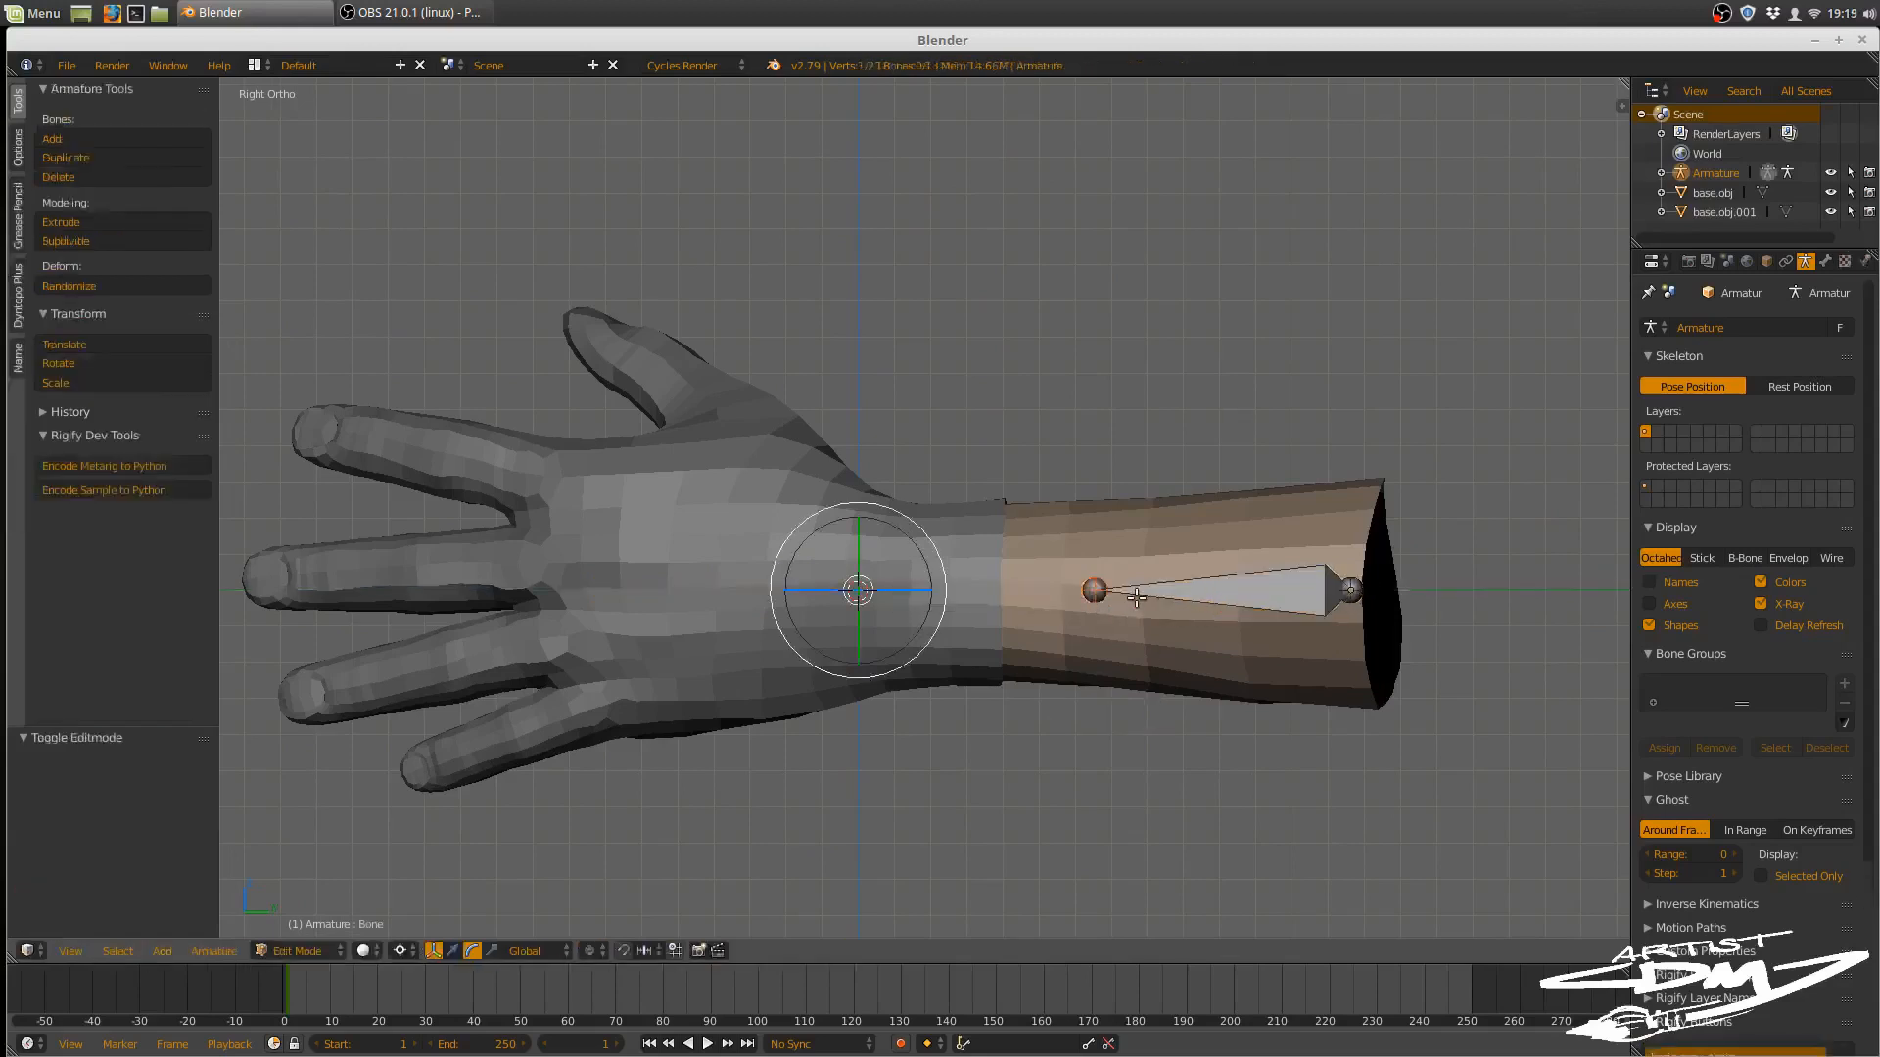
middle_click_drag(1097, 592, 1206, 565, "shift")
right_click(1204, 556)
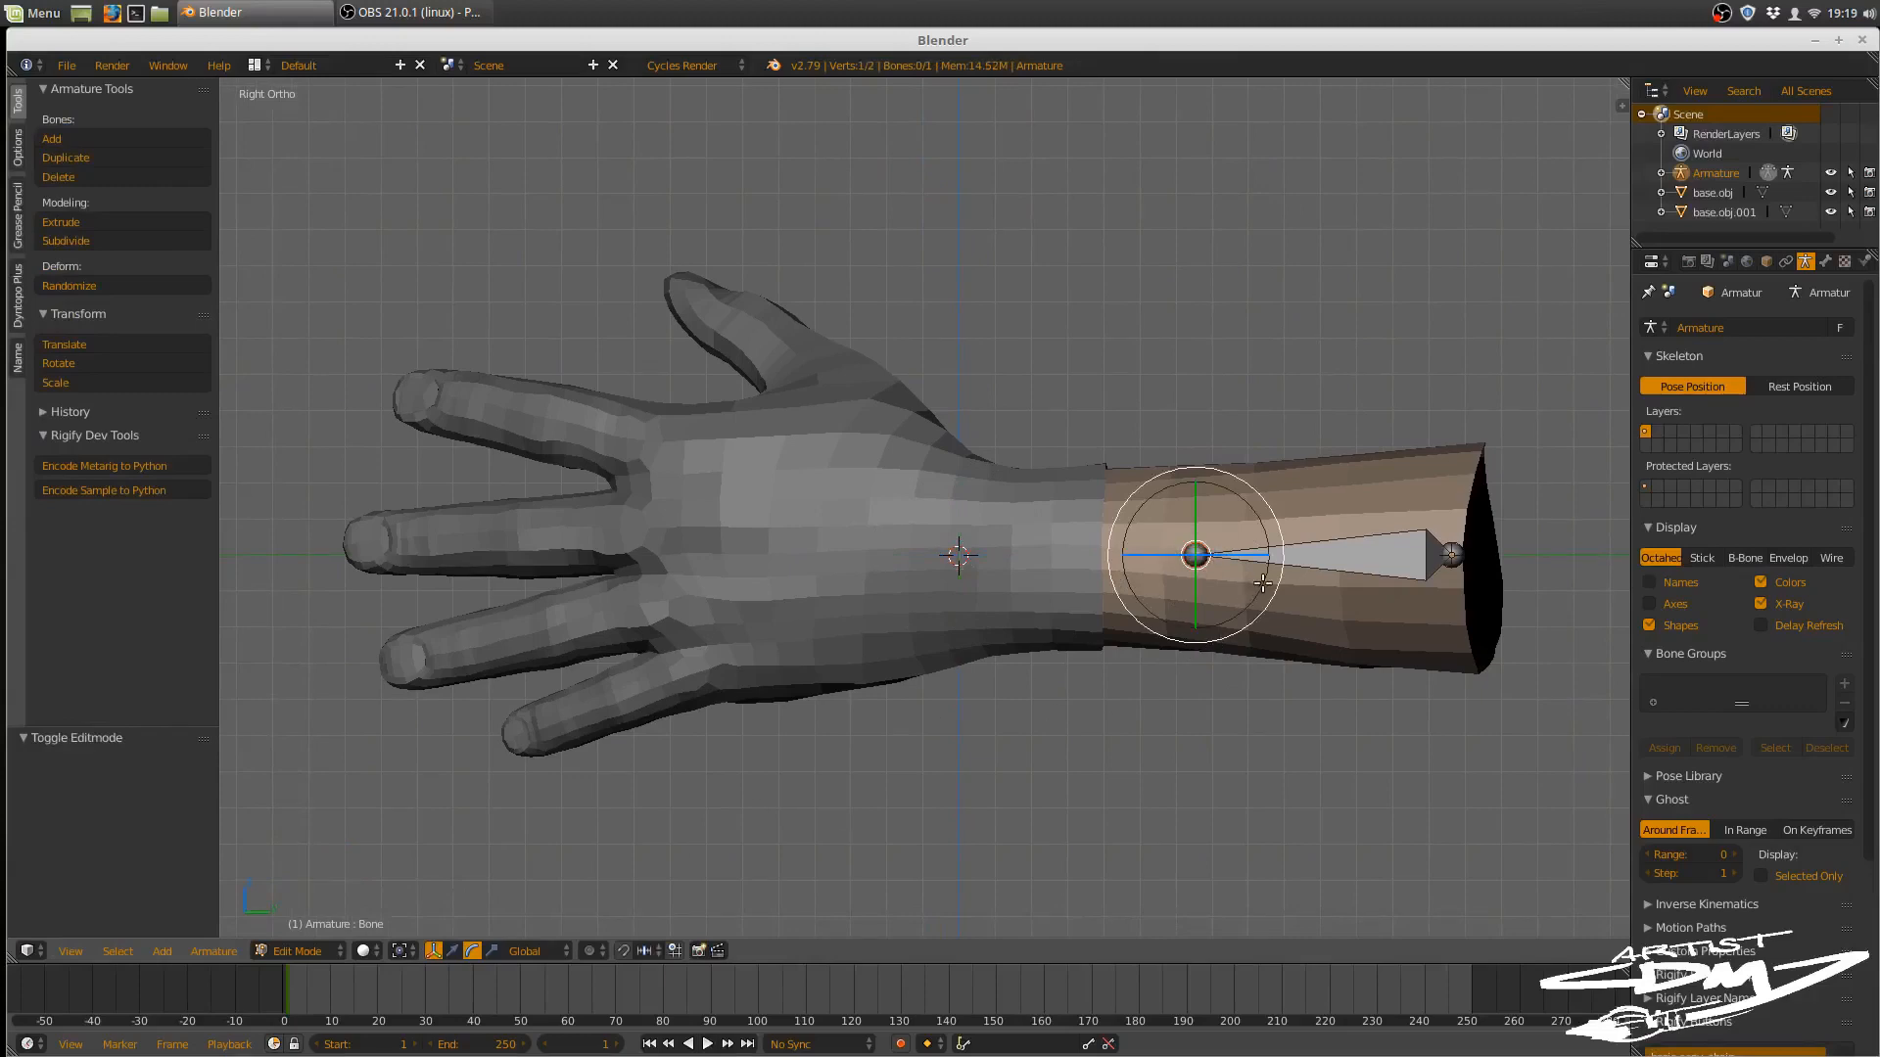
key("e")
key("y")
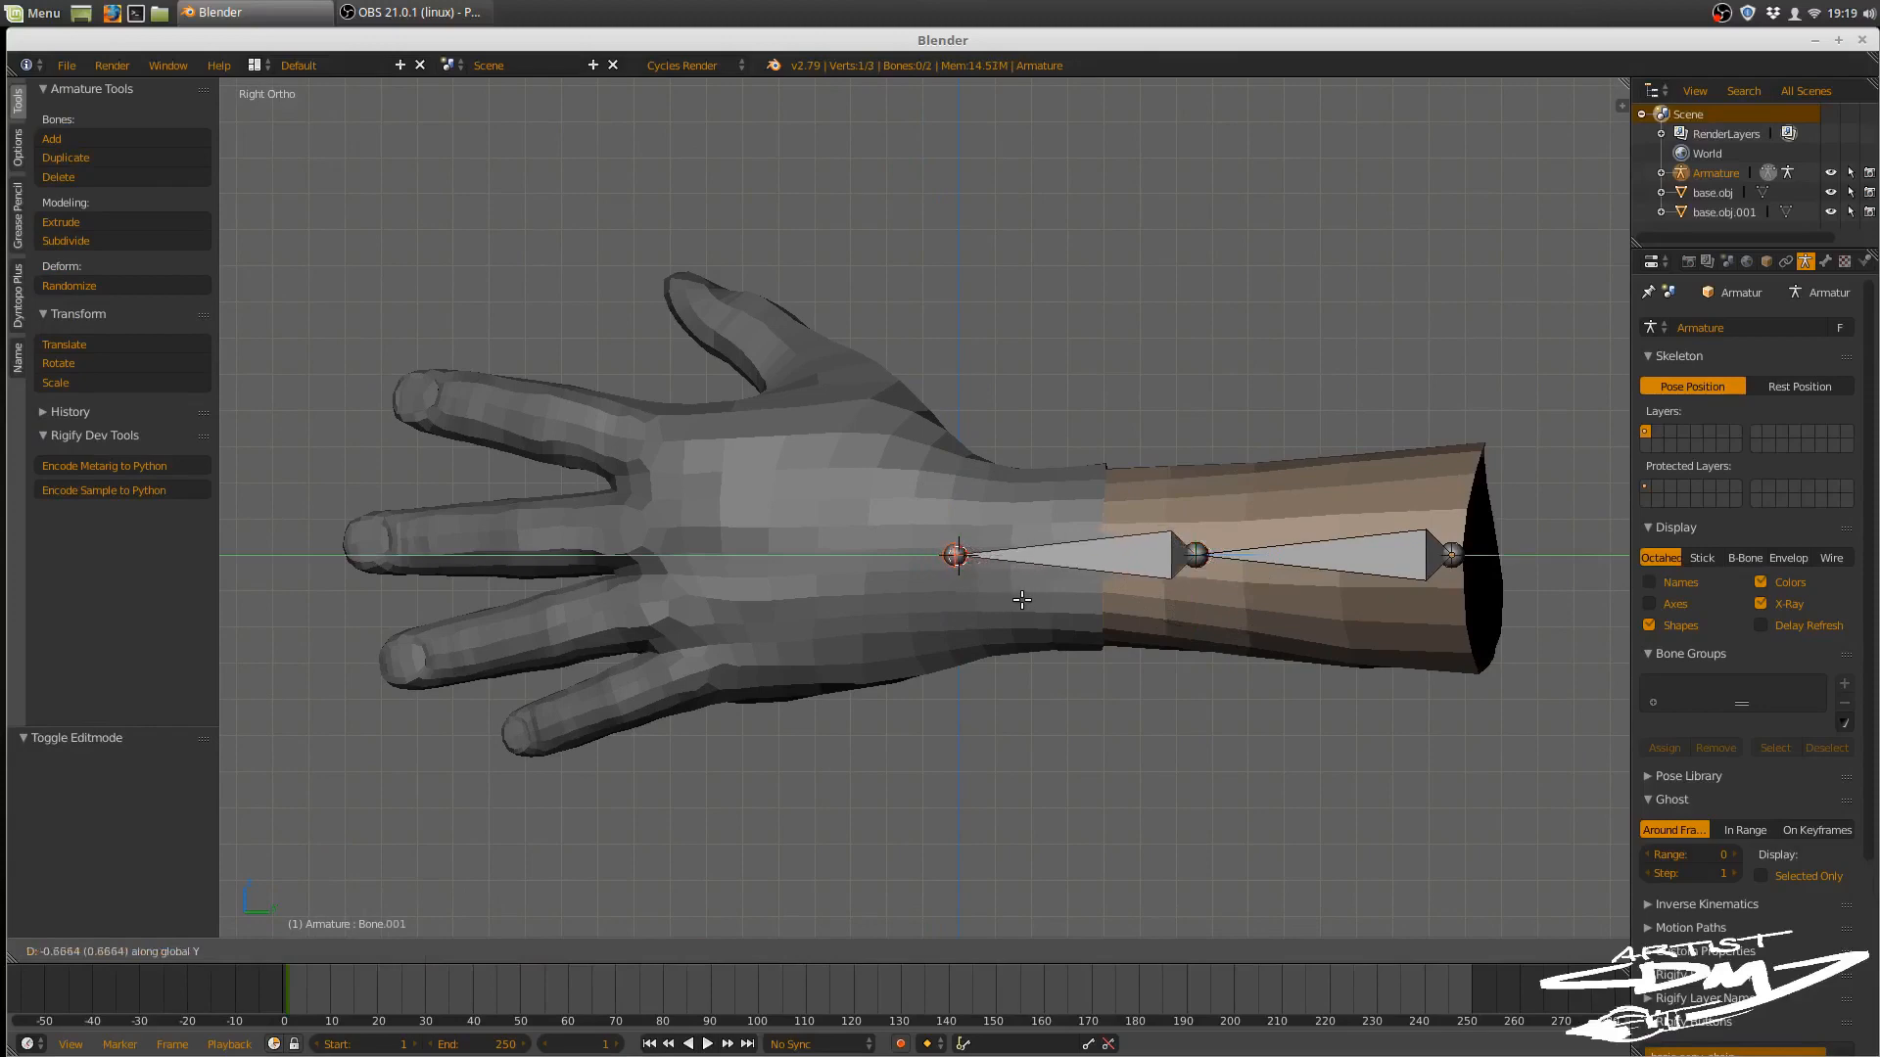
left_click(1021, 599)
key("e")
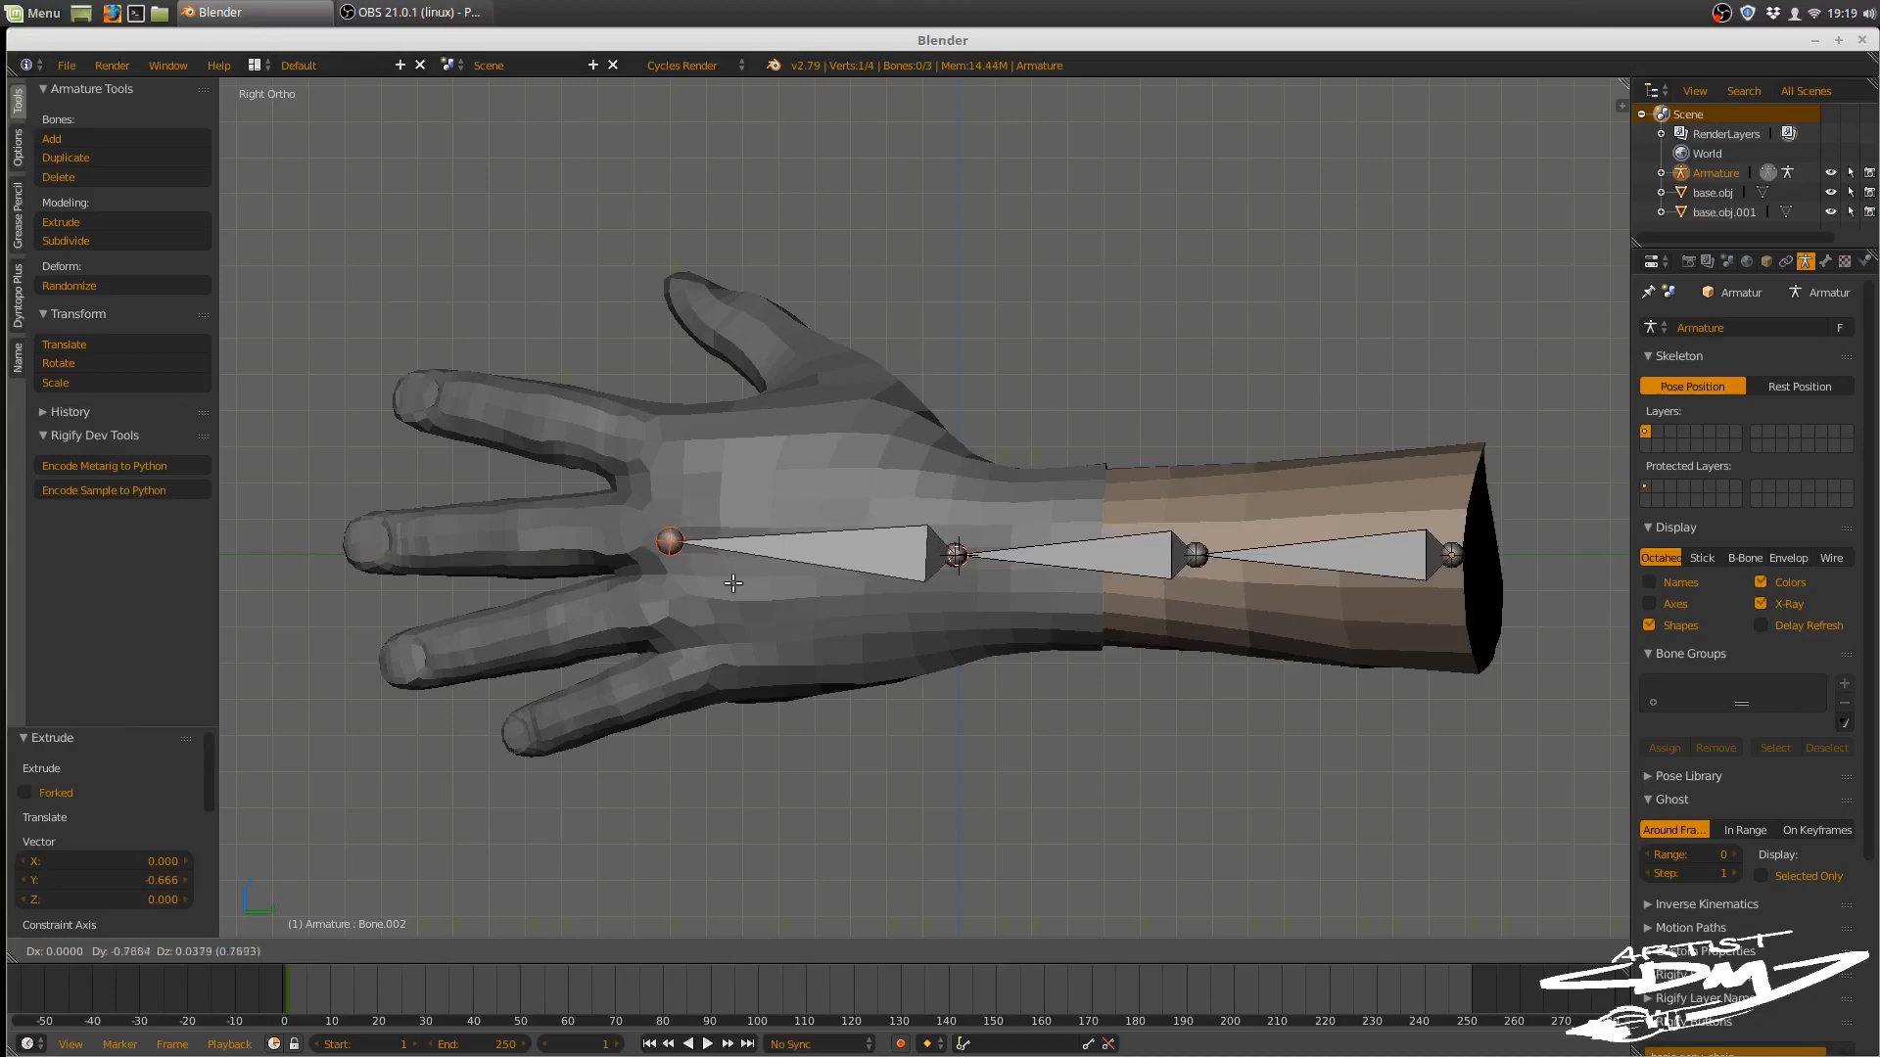
left_click(719, 577)
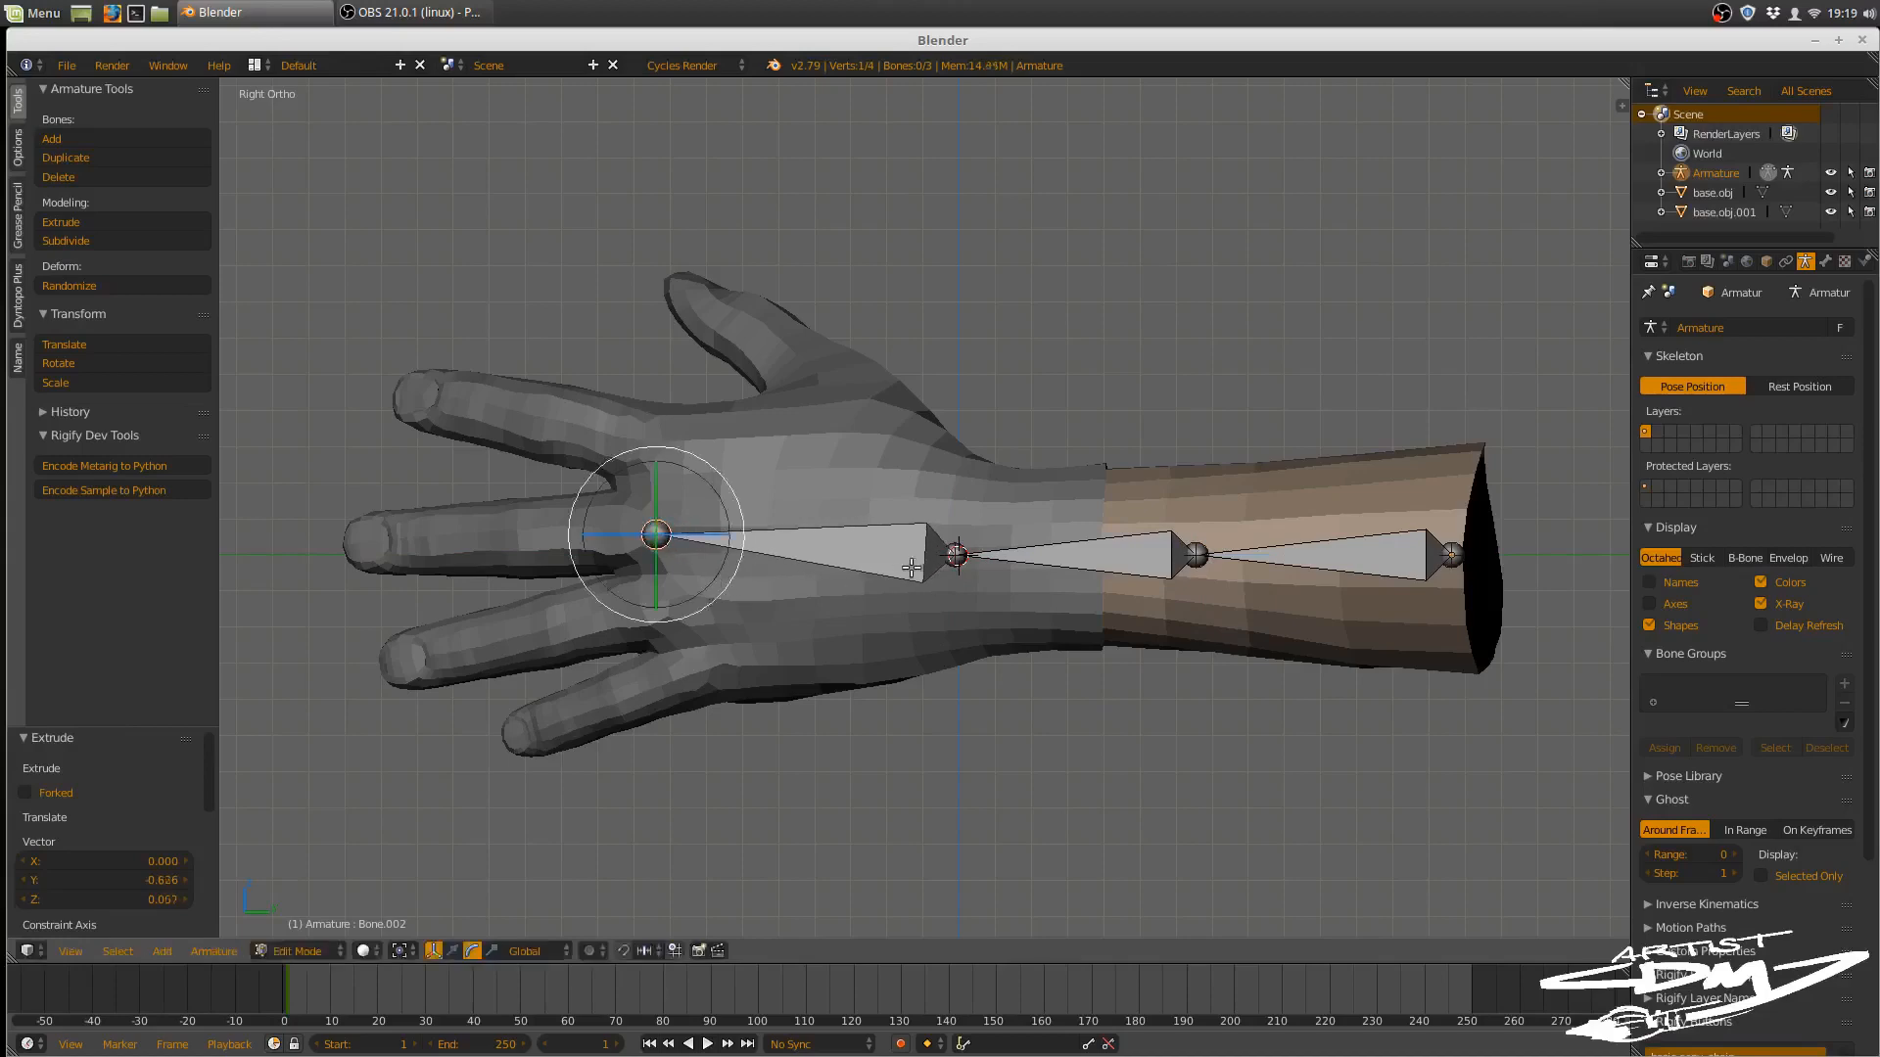
- In top view, move the wrist joint about 0.089 along X to centre it inside the wrist
middle_click_drag(988, 529, 886, 510)
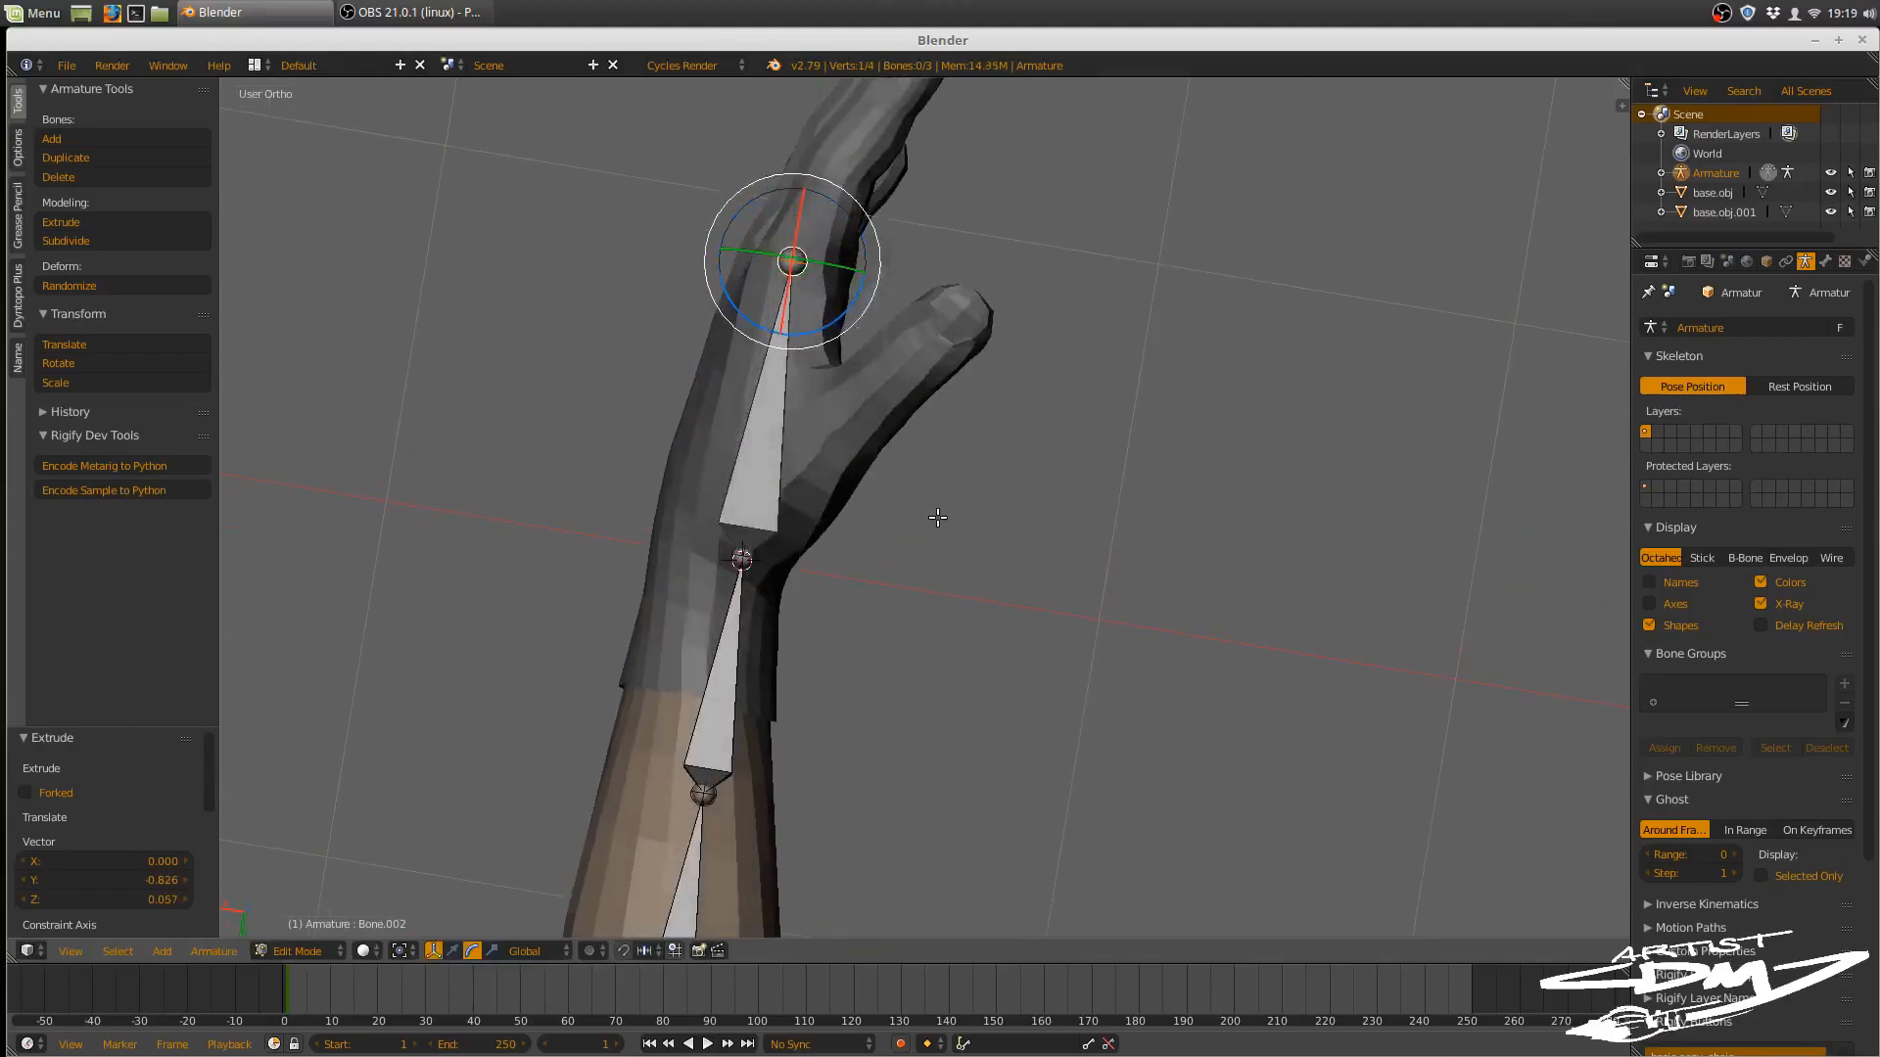
key("KP_7")
middle_click_drag(1046, 351, 1125, 726, "shift")
middle_click_drag(1119, 509, 1173, 700, "shift")
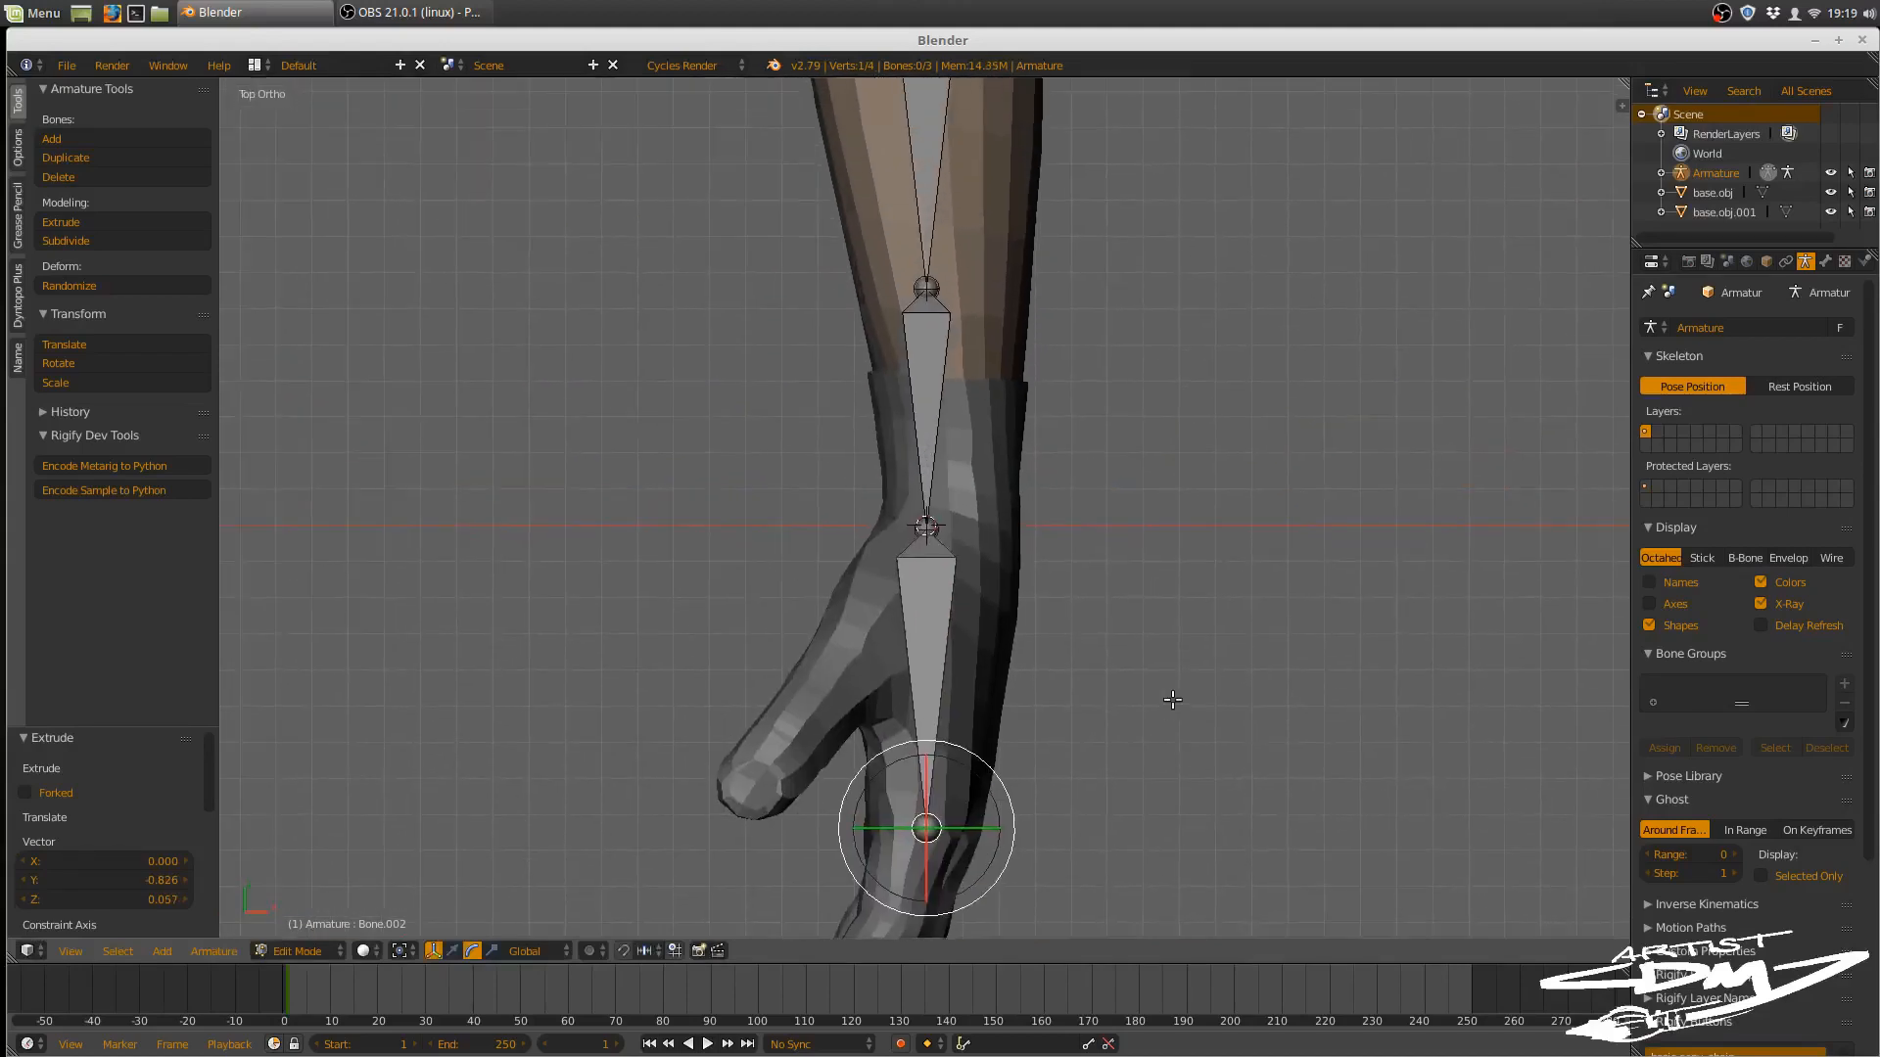
middle_click_drag(1136, 627, 1168, 741, "shift")
right_click(967, 655)
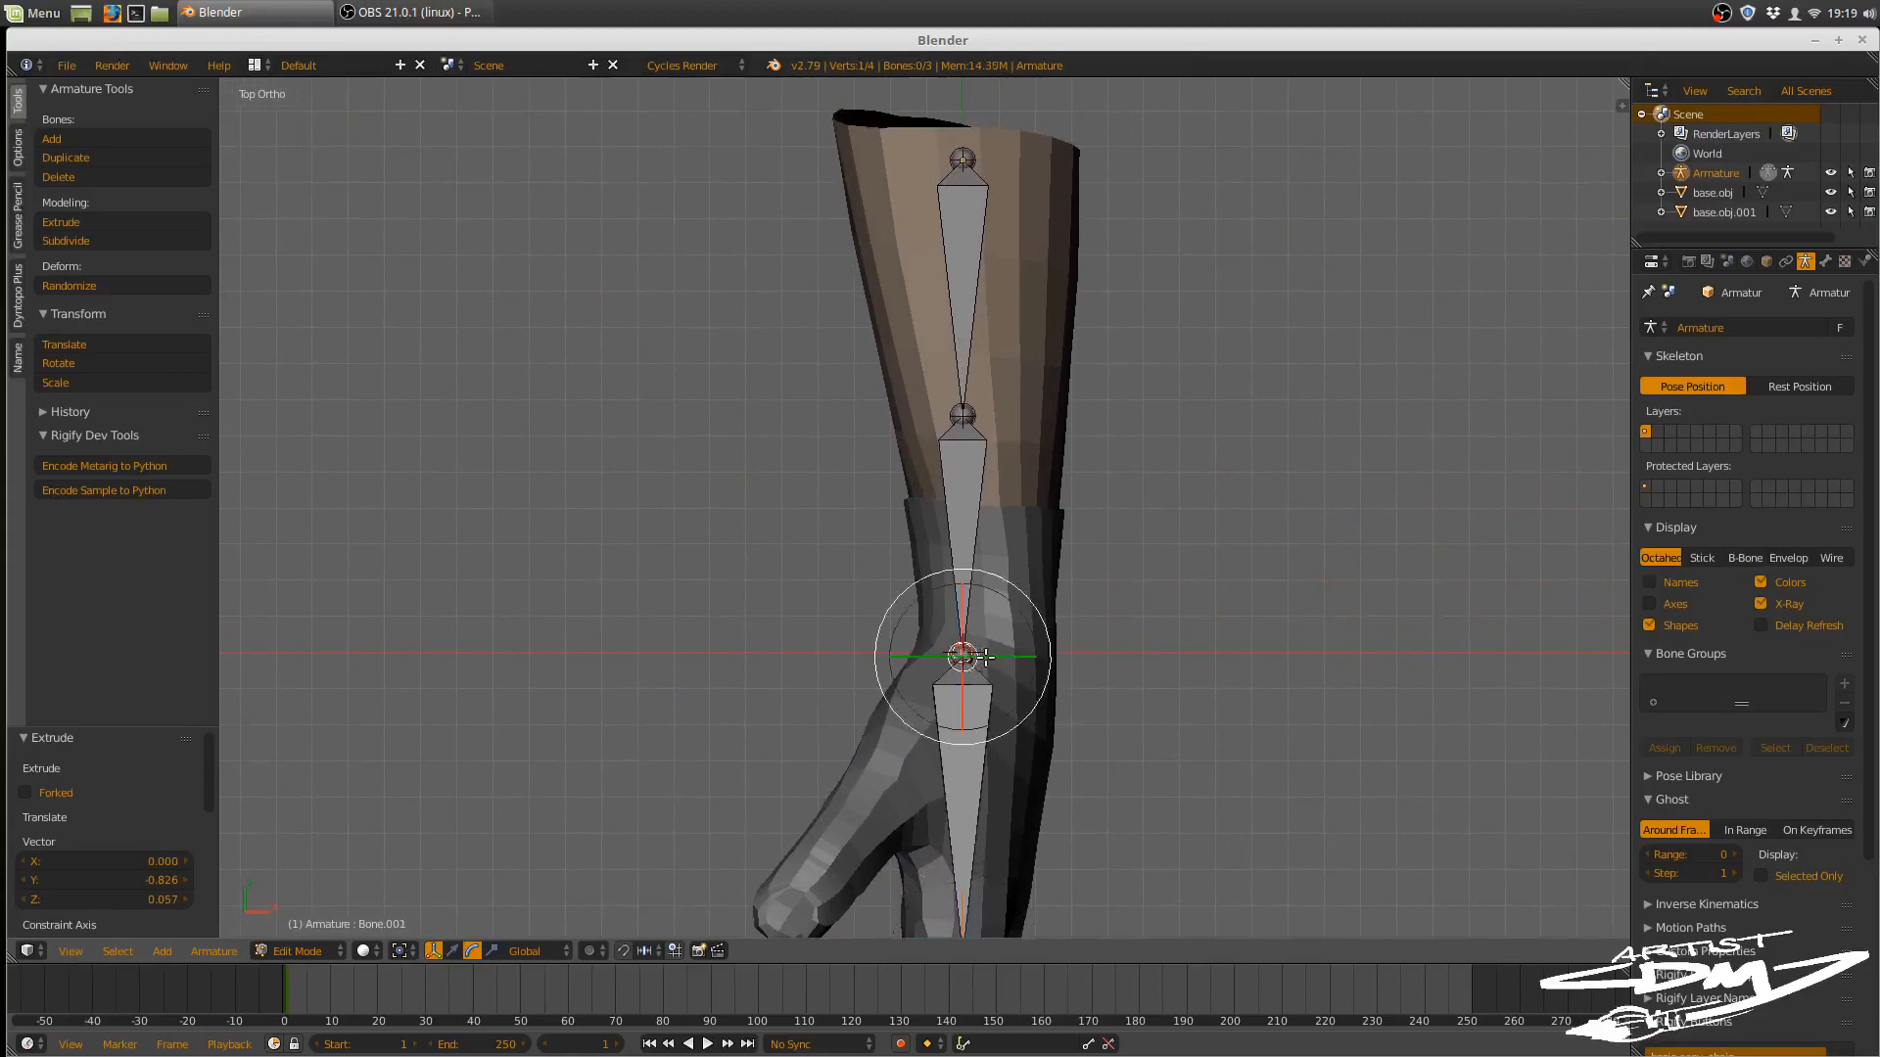
left_click(454, 951, "shift")
key("g")
key("x")
left_click(1104, 654)
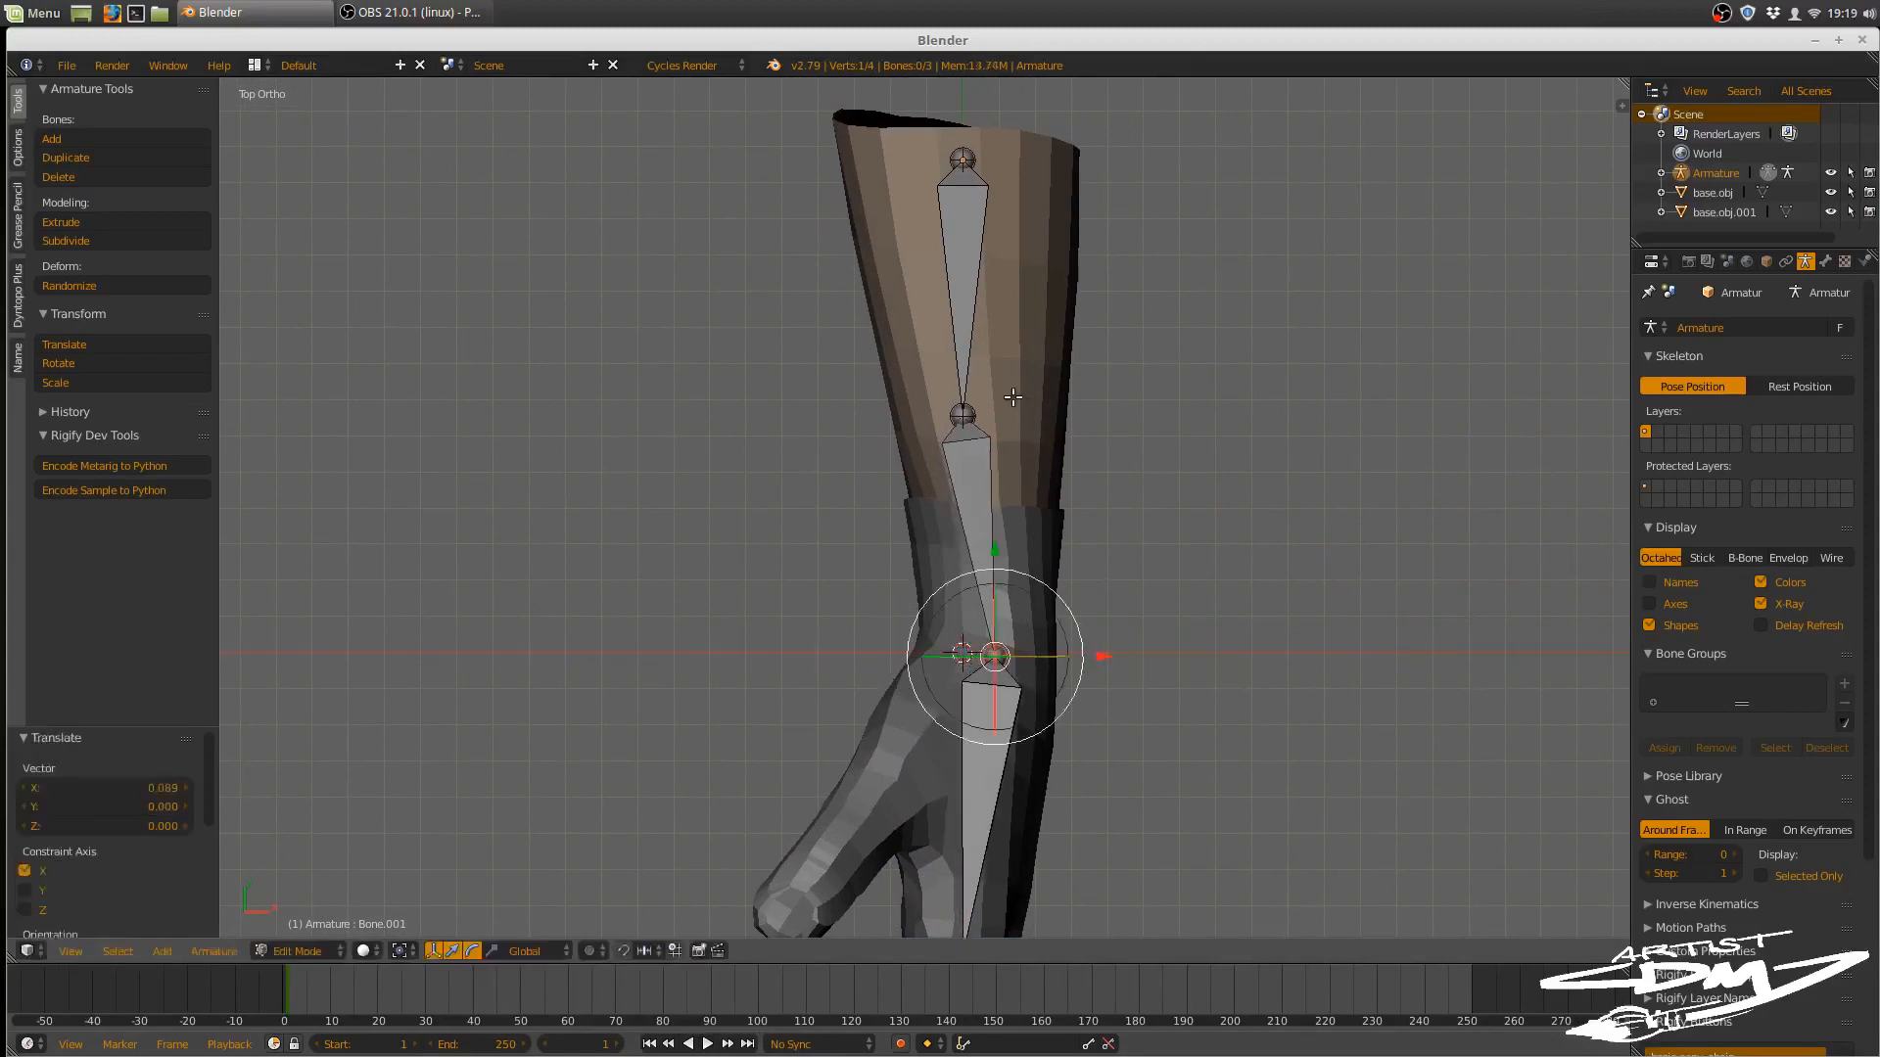
- Move the joint between the two forearm bones about 0.057 along X
right_click(965, 415)
key("g")
key("x")
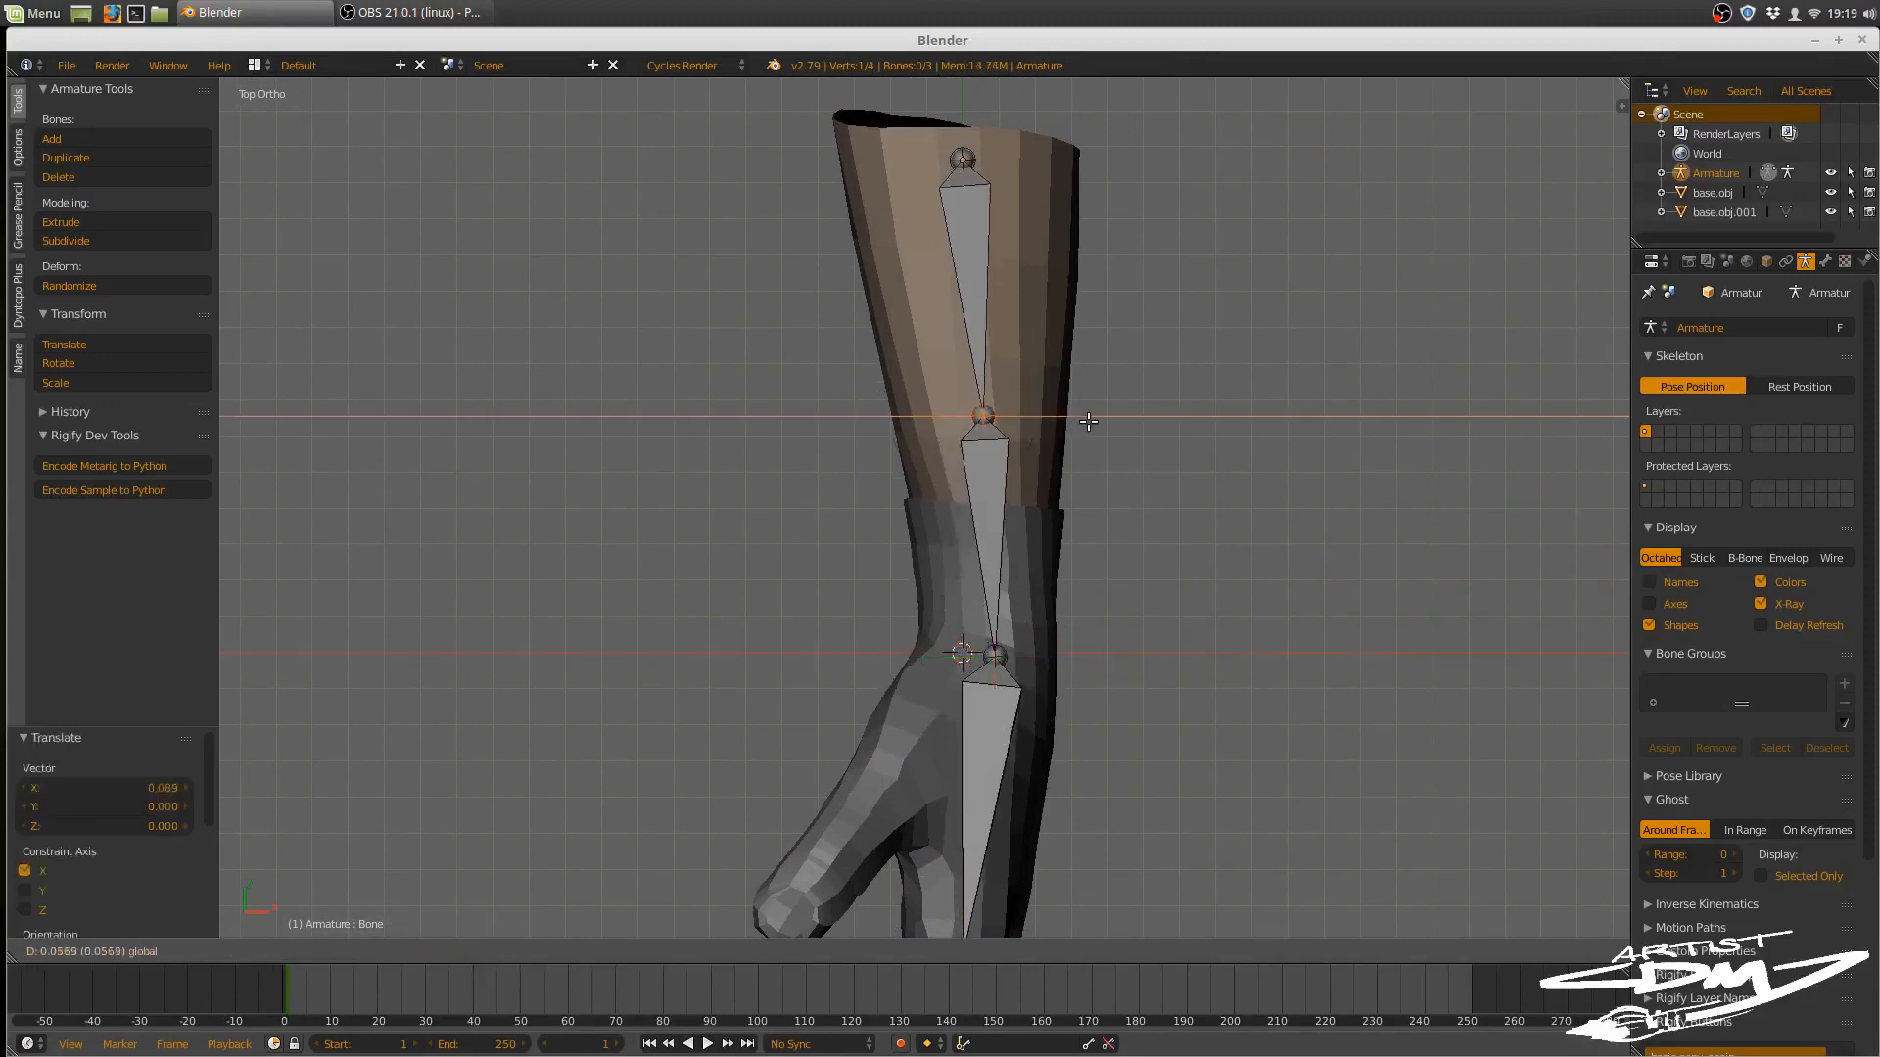
left_click(1088, 421)
- Show the 3D view's properties and rename the bone at the elbow end of the forearm to "arm"
middle_click_drag(1085, 419, 932, 663)
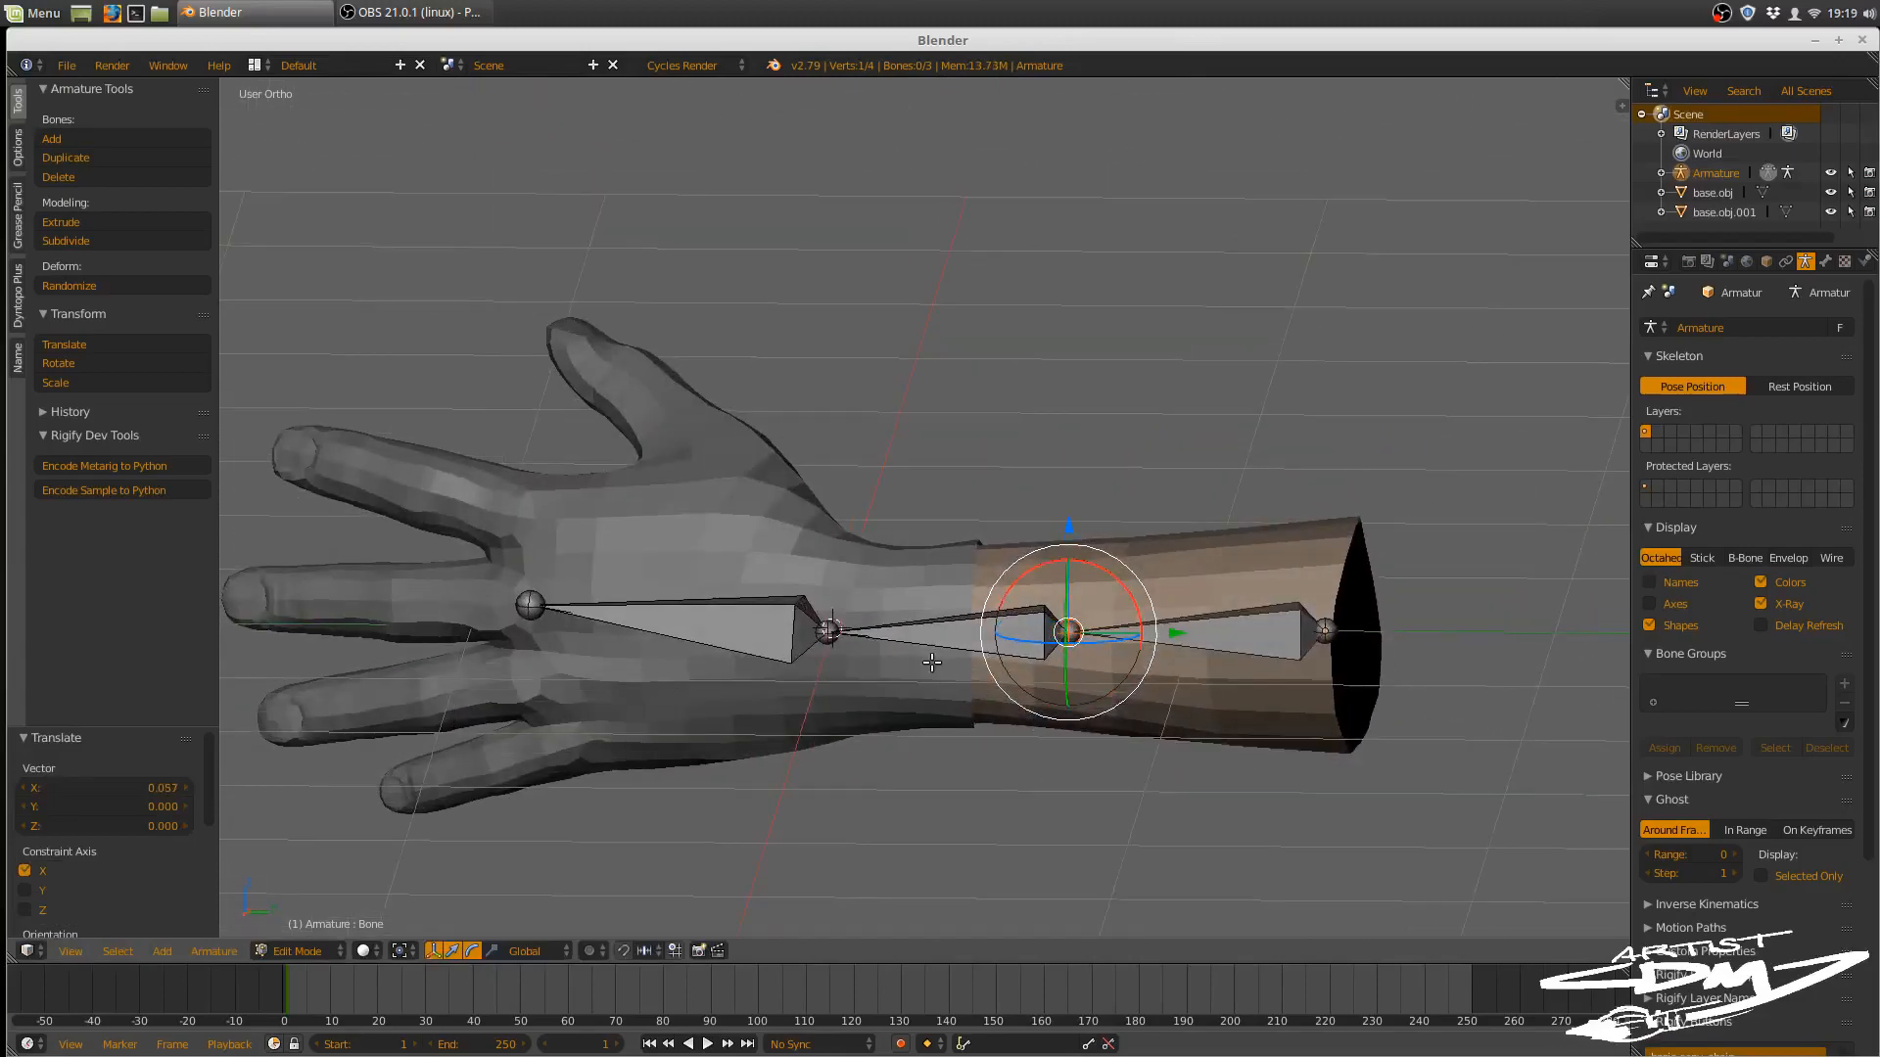
key("KP_1")
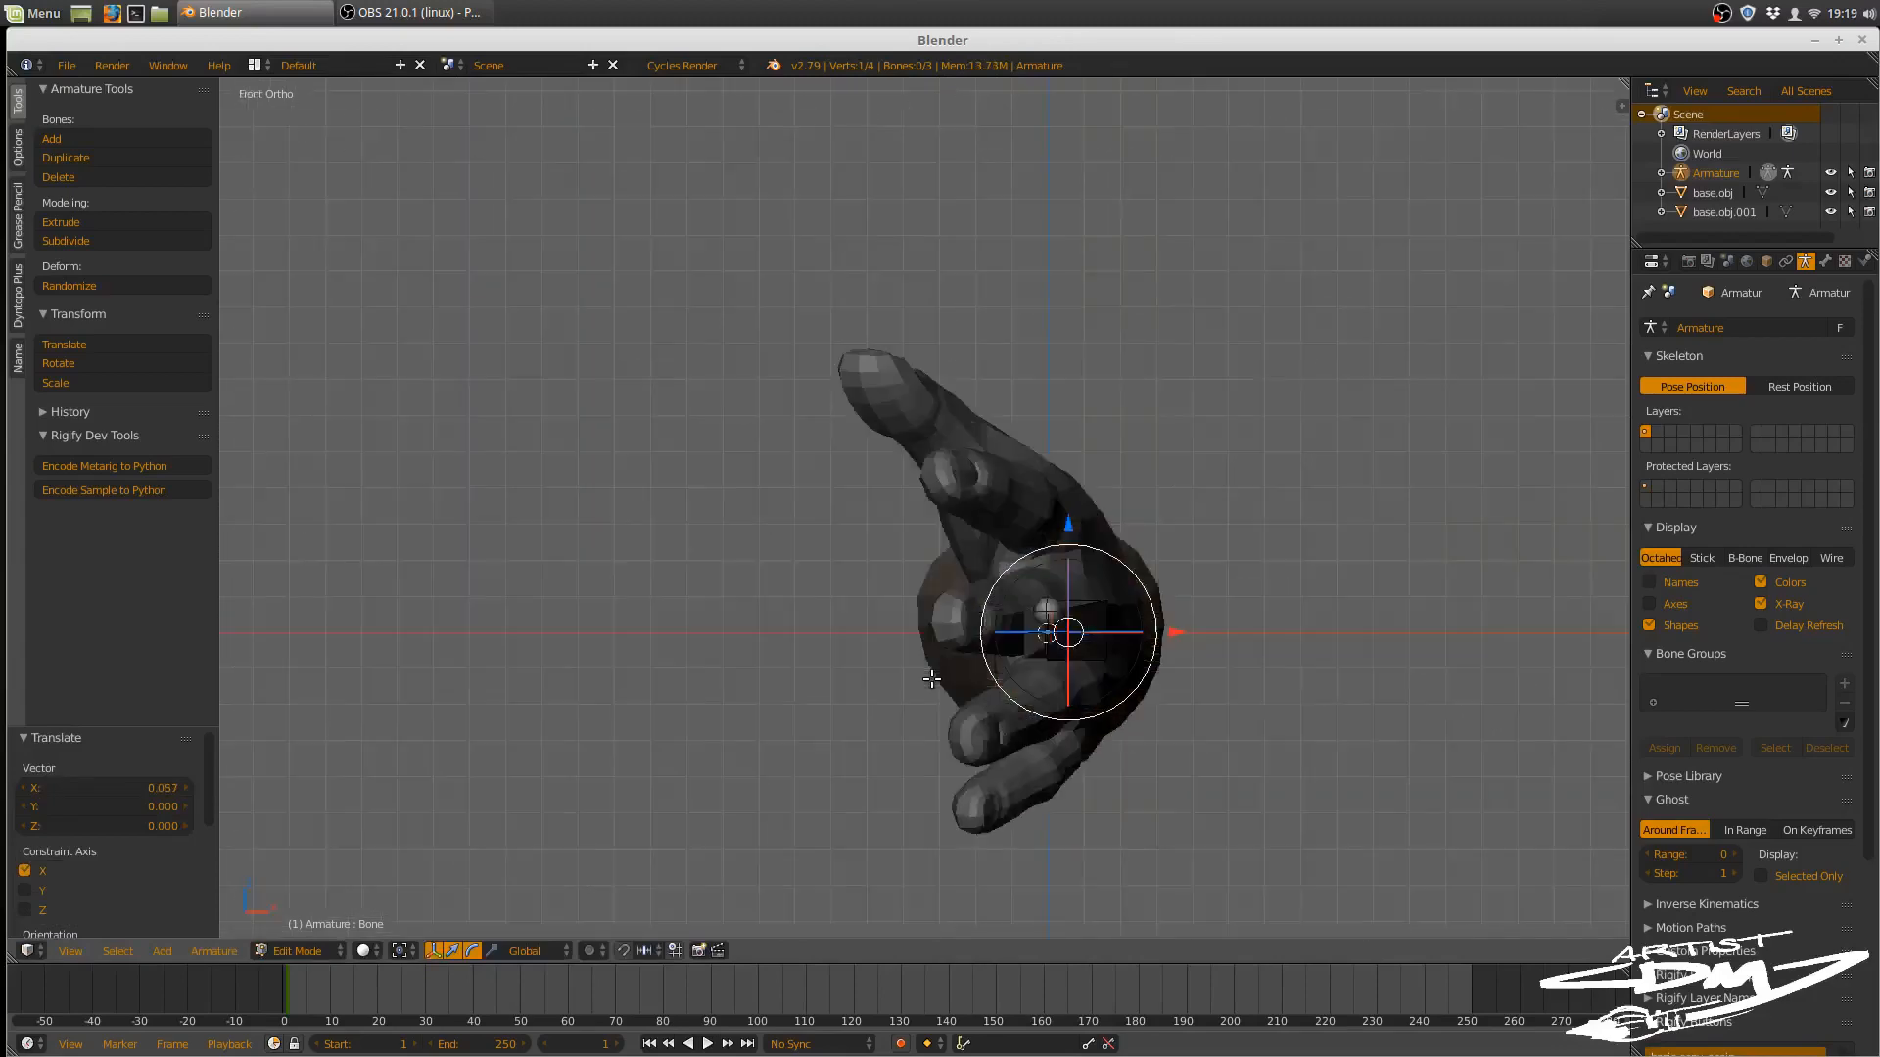
key("KP_3")
middle_click_drag(615, 658, 960, 619, "shift")
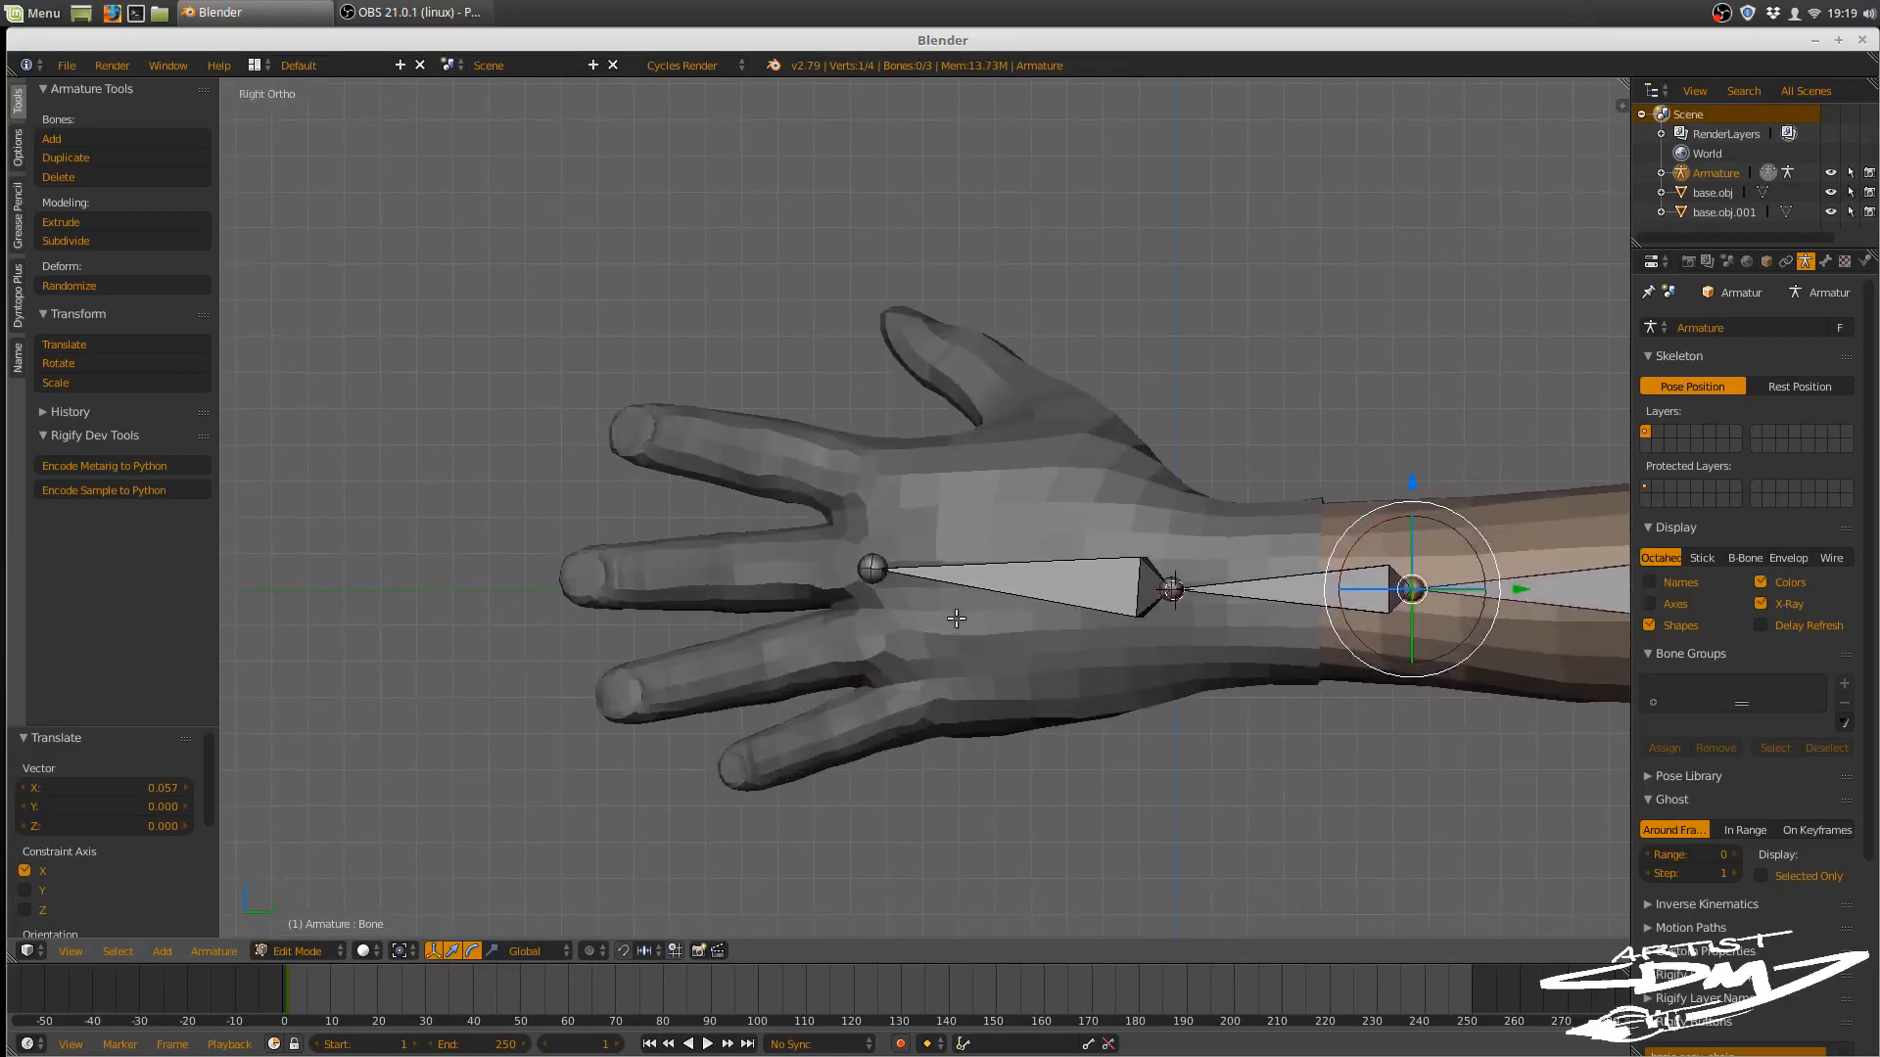
right_click(999, 570)
middle_click_drag(1217, 626, 1080, 565, "shift")
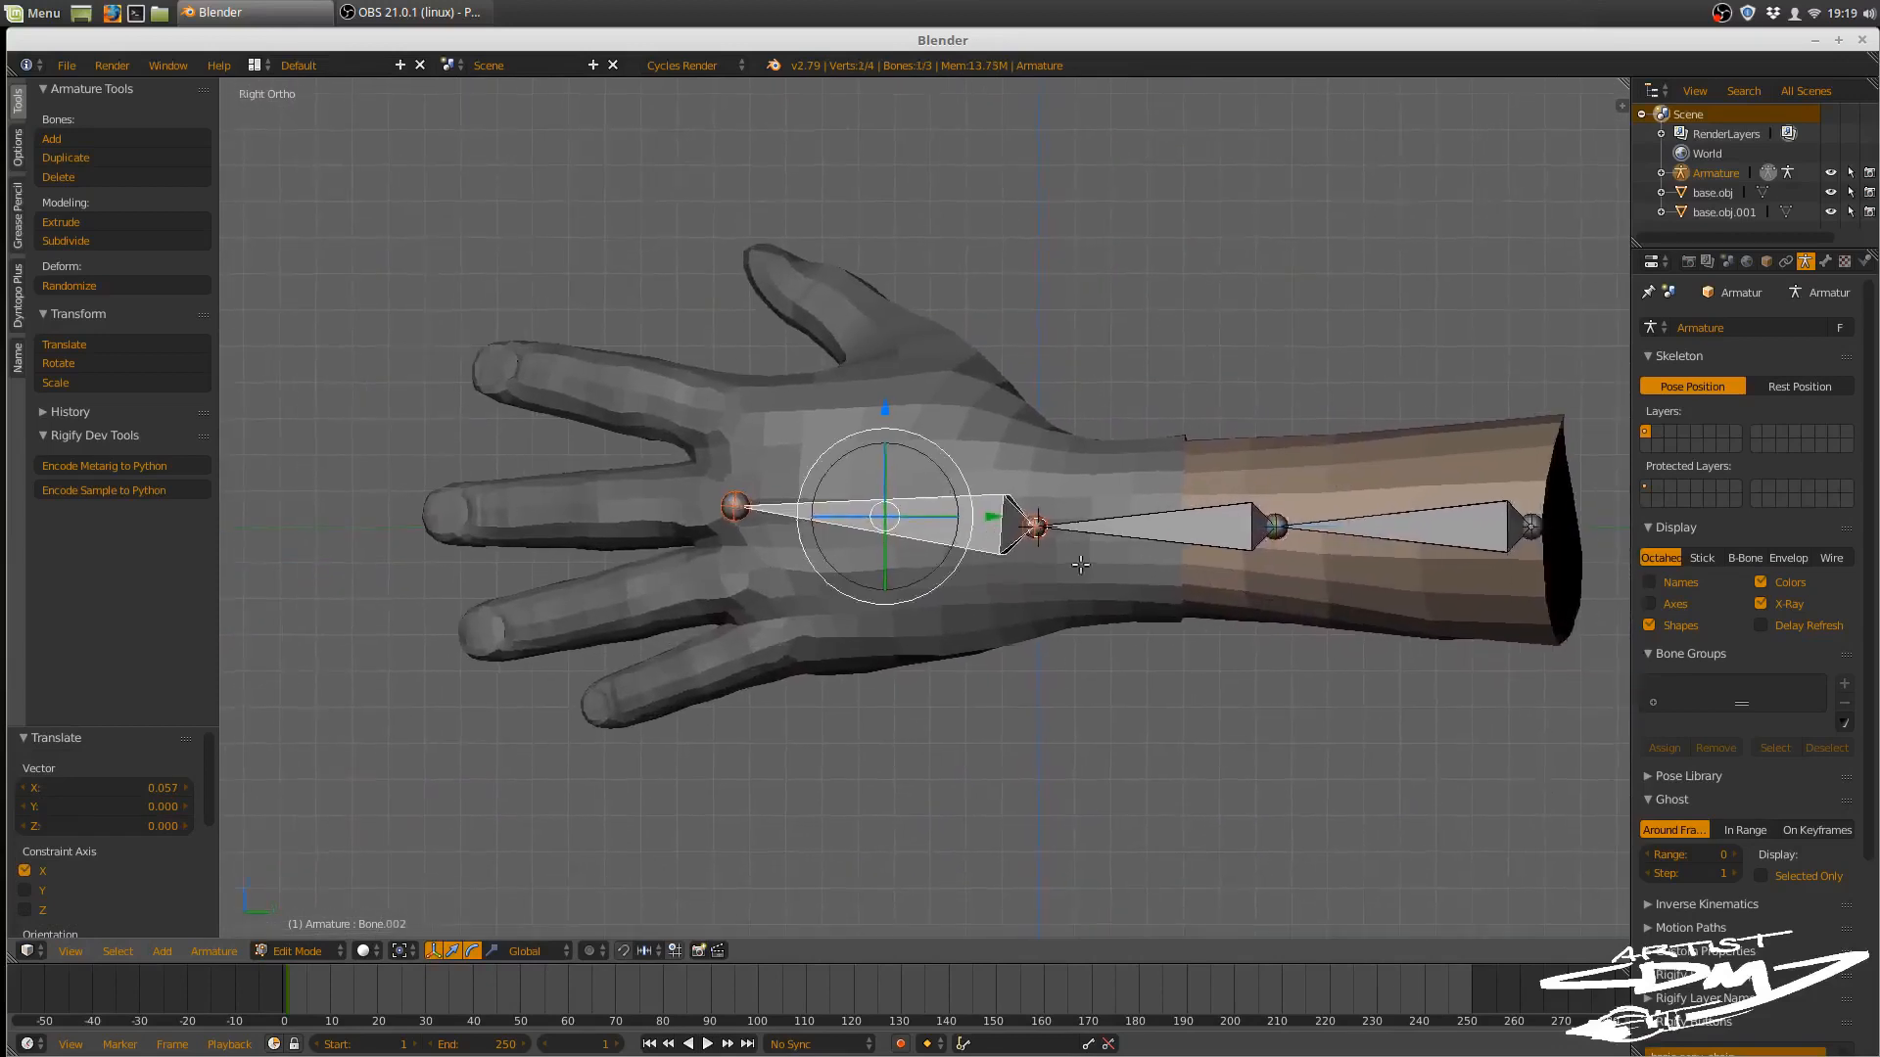
key("n")
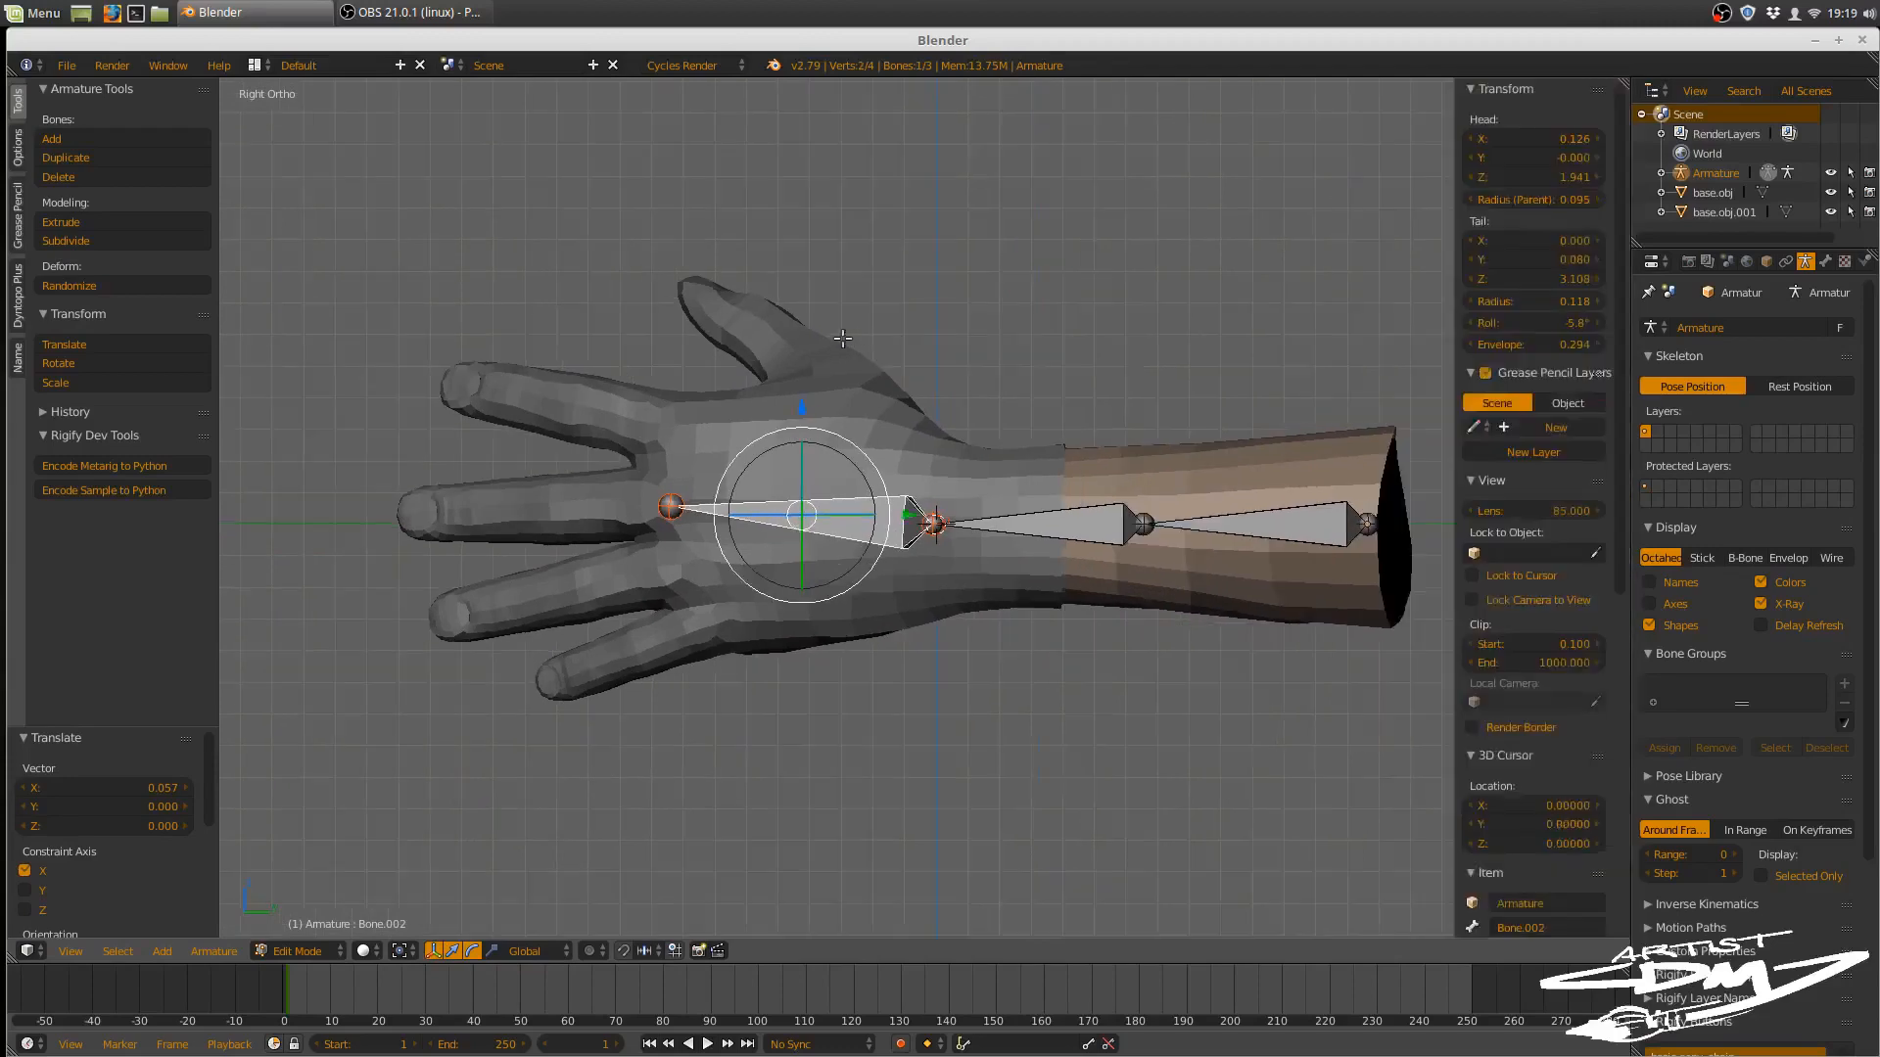
scroll(1513, 820, "down", 3)
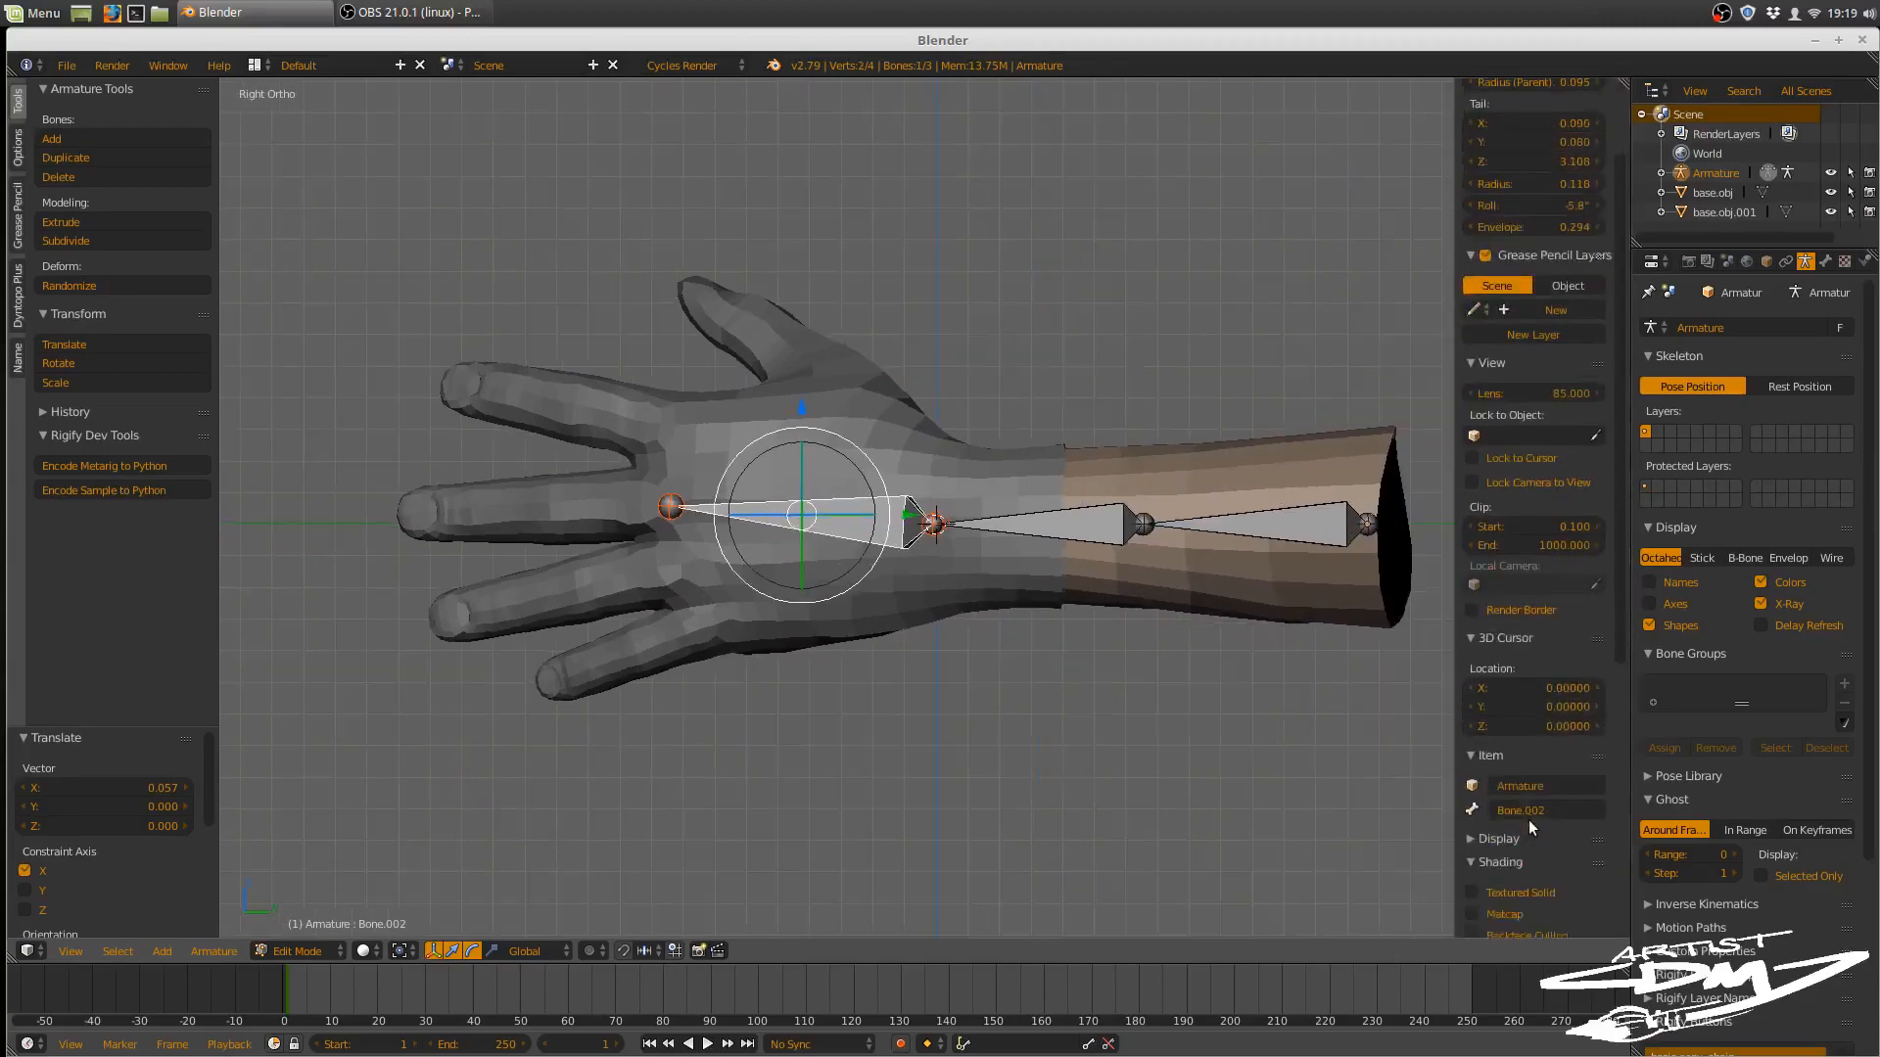
right_click(1278, 527)
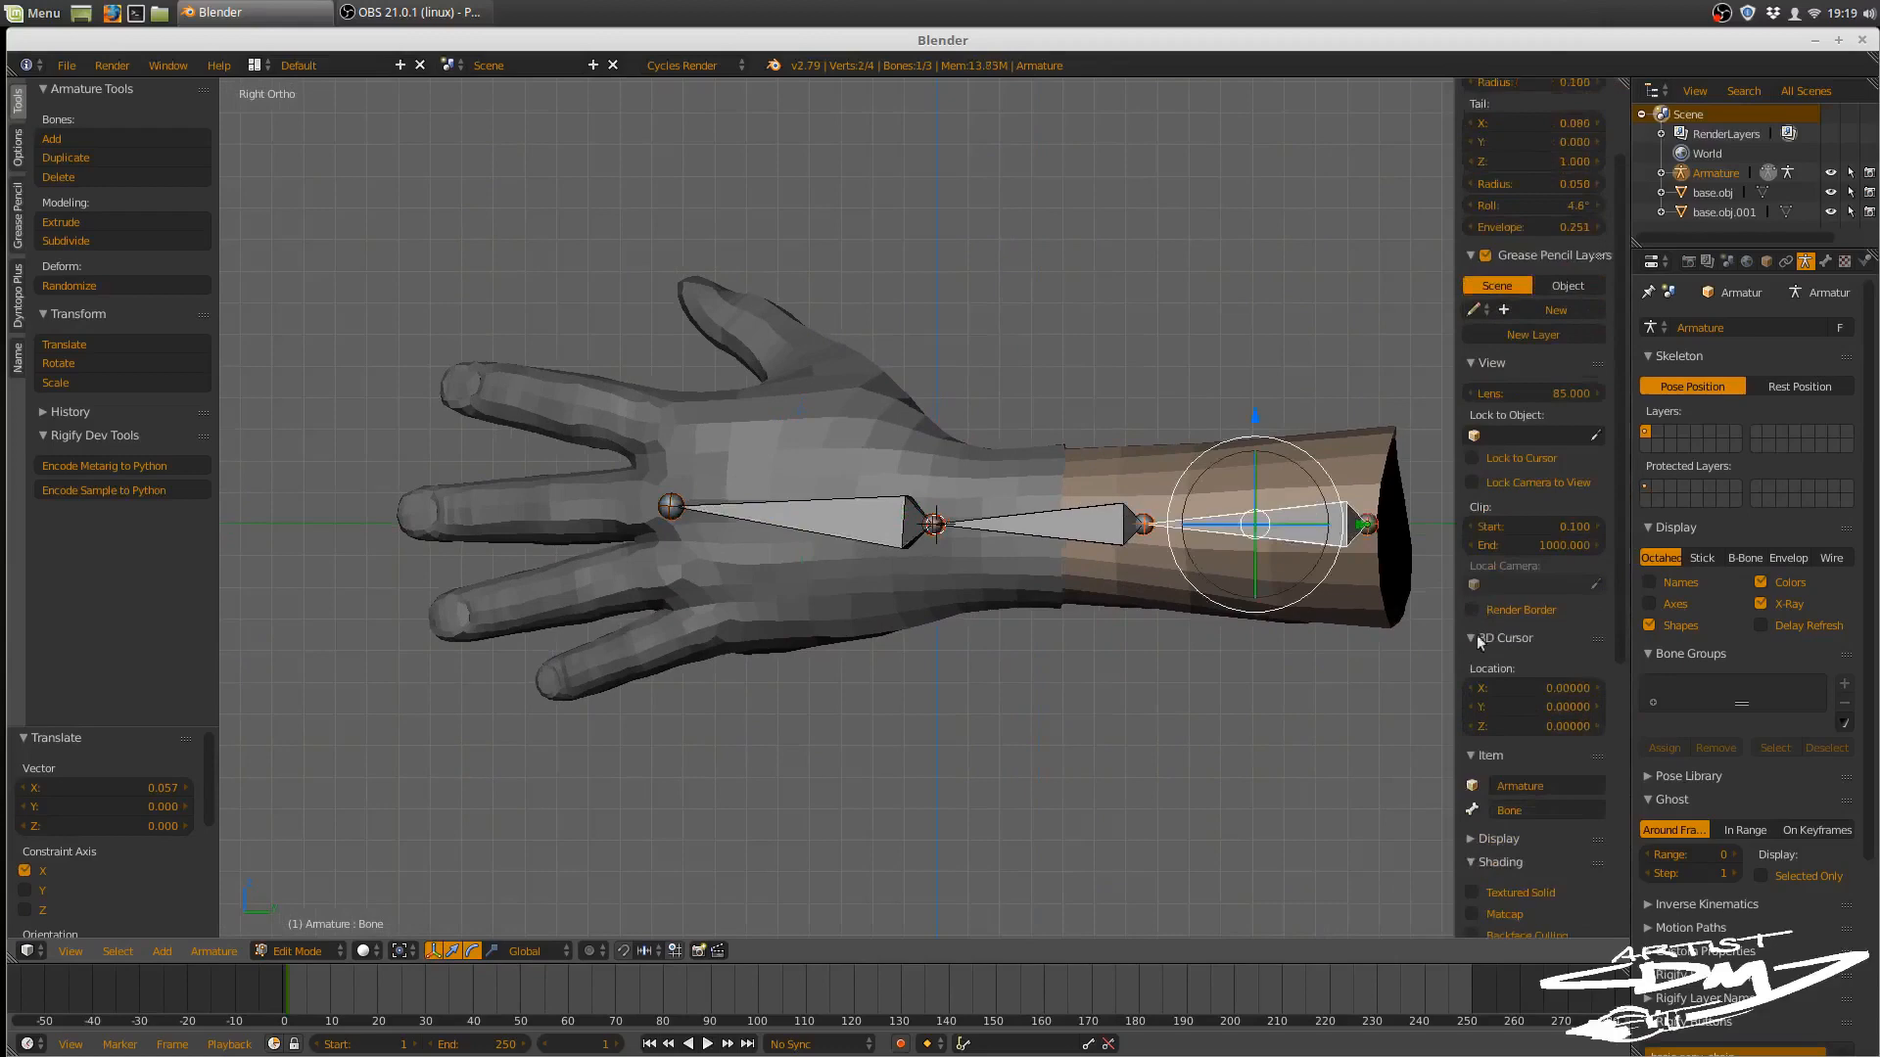
left_click(1520, 809)
type("arm")
key("Return")
- Rename the middle bone leading to the wrist as "wrist" and the bone across the hand as "palm"
right_click(1101, 524)
left_click(1557, 807)
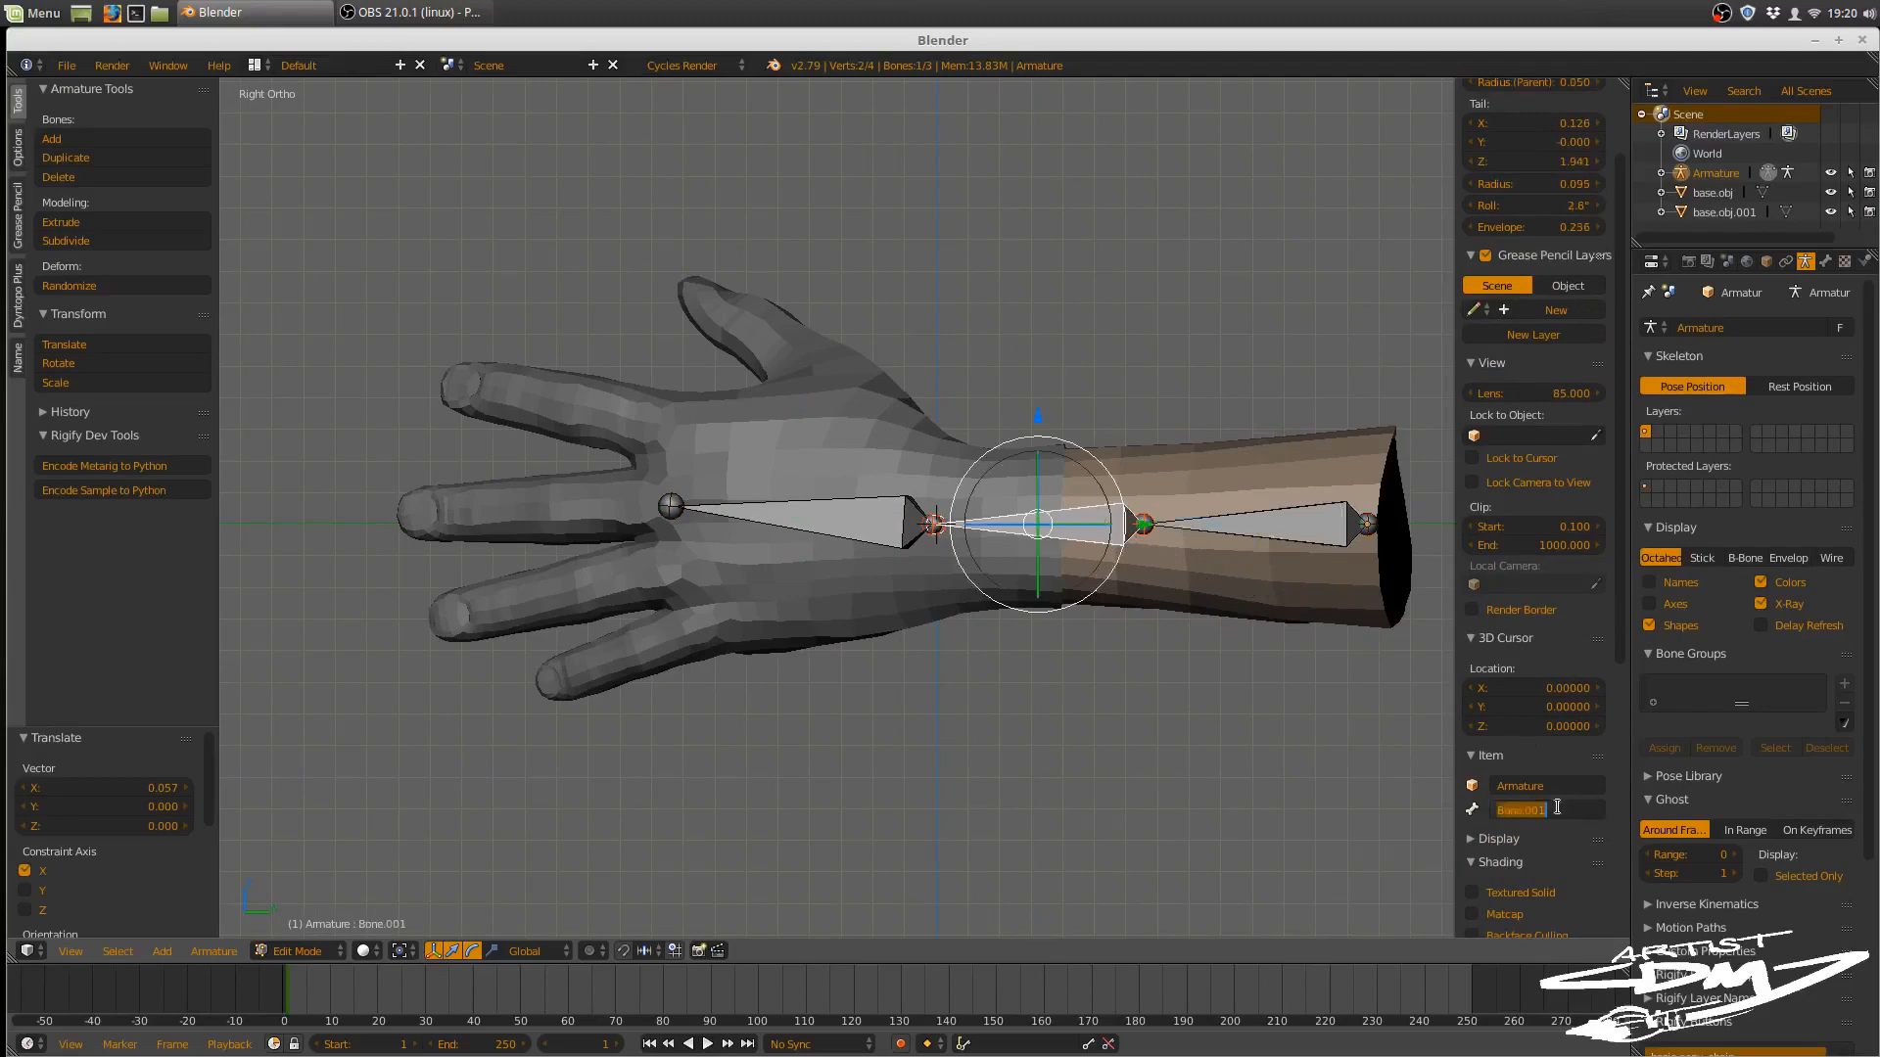
type("wrist")
key("Return")
right_click(865, 524)
type("h")
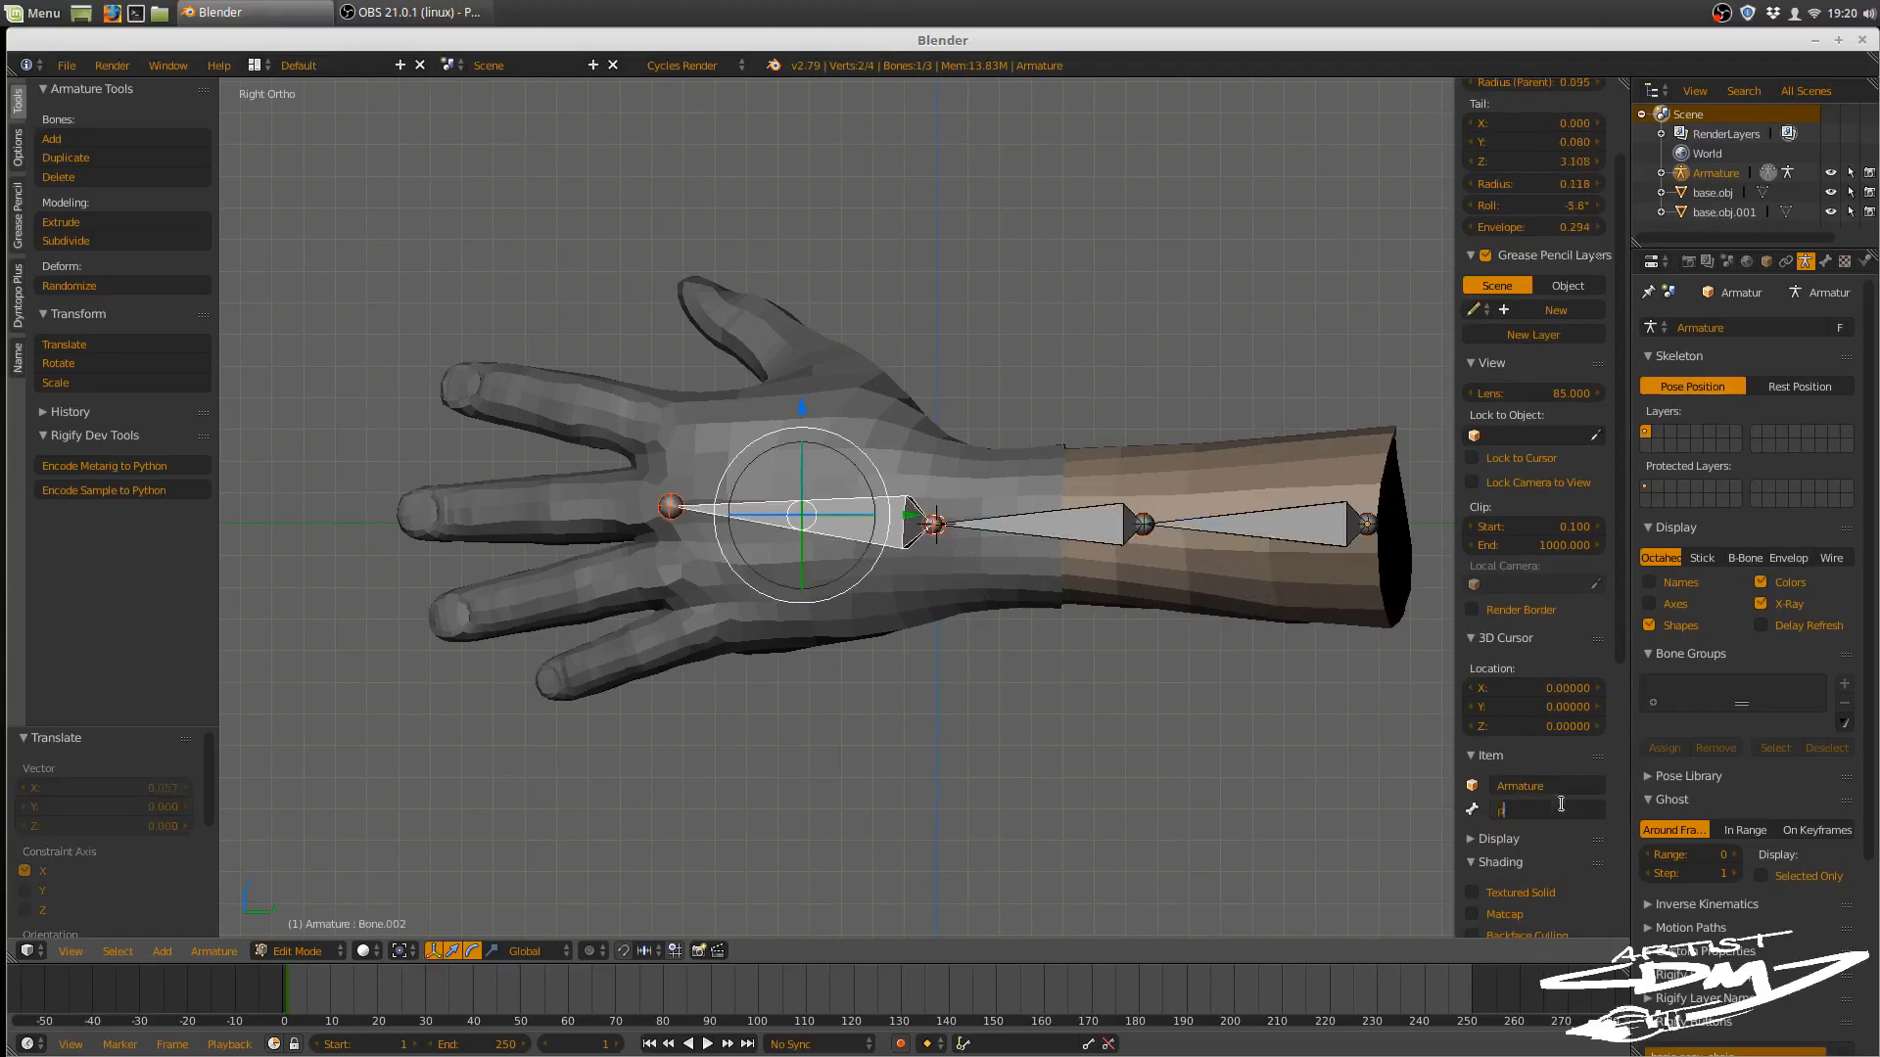
type("alm")
key("Return")
- Select the palm bone's tip at the knuckles and snap the 3D cursor to it
middle_click_drag(911, 475, 1063, 510, "shift")
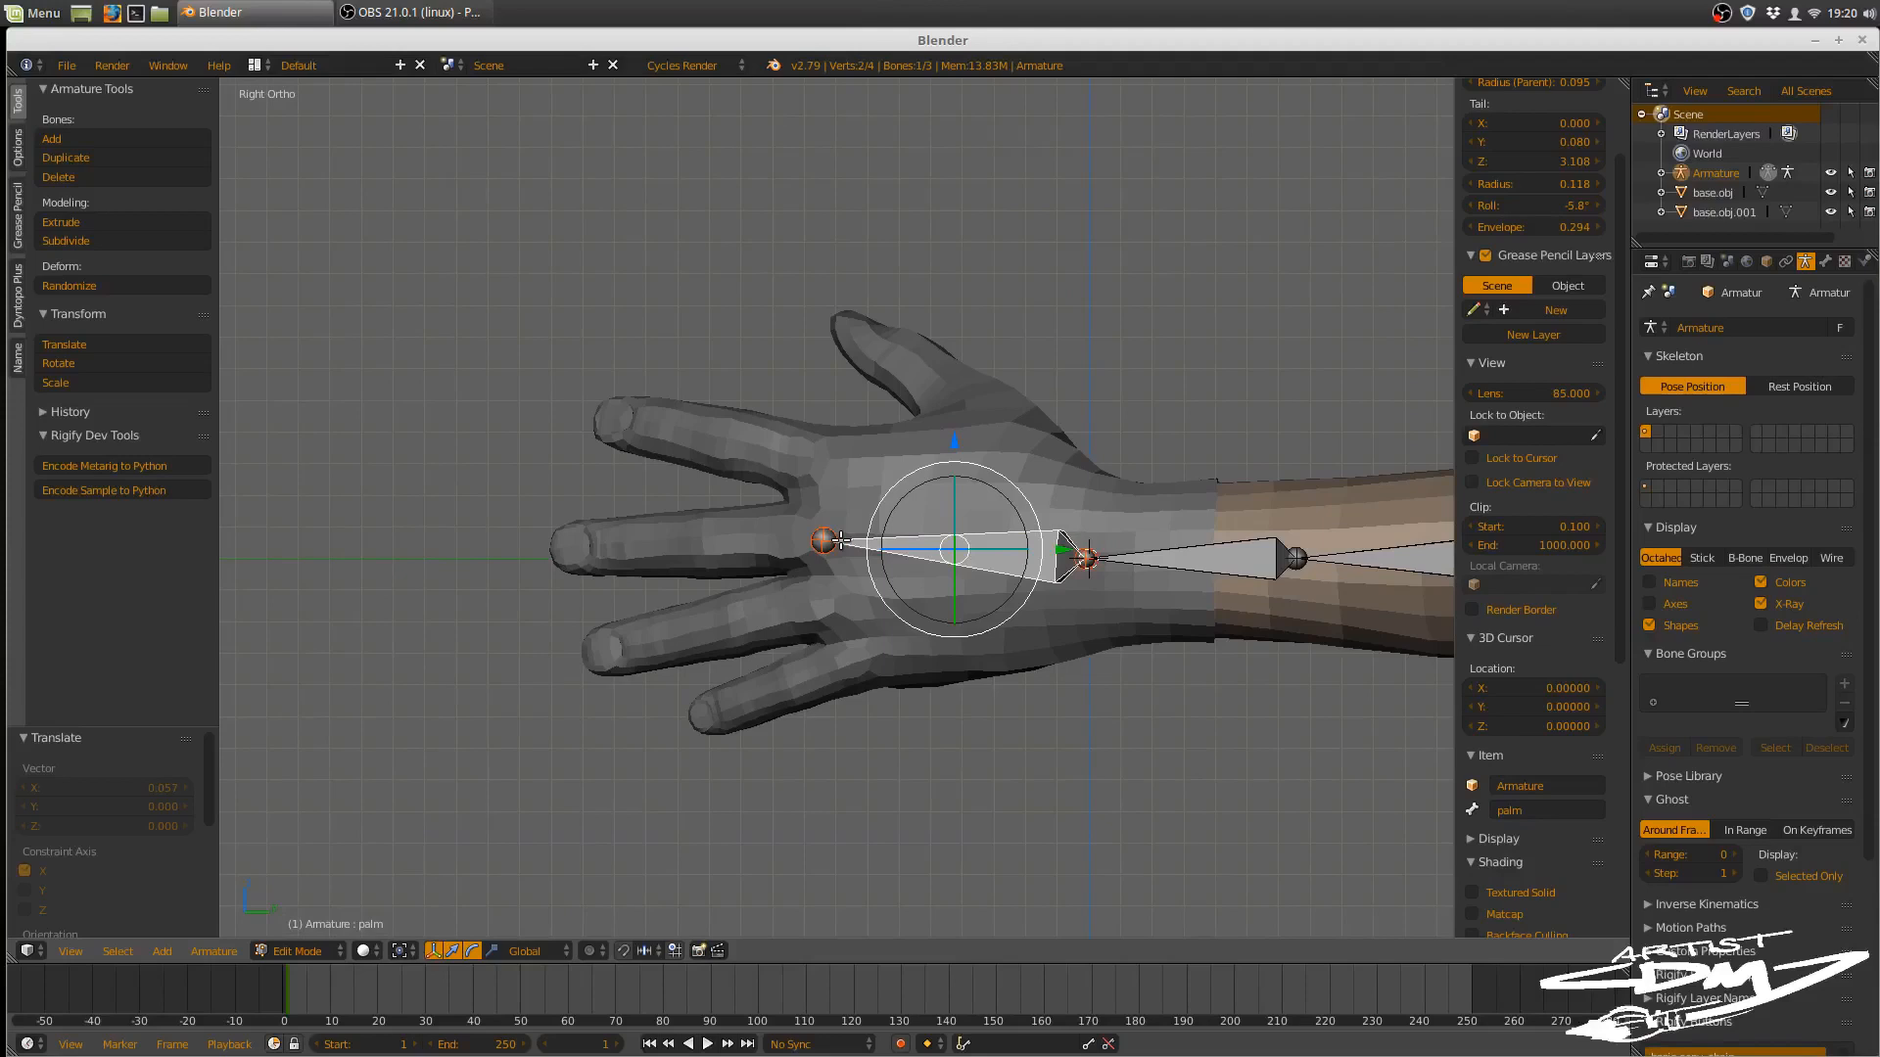
middle_click_drag(863, 555, 836, 591, "shift")
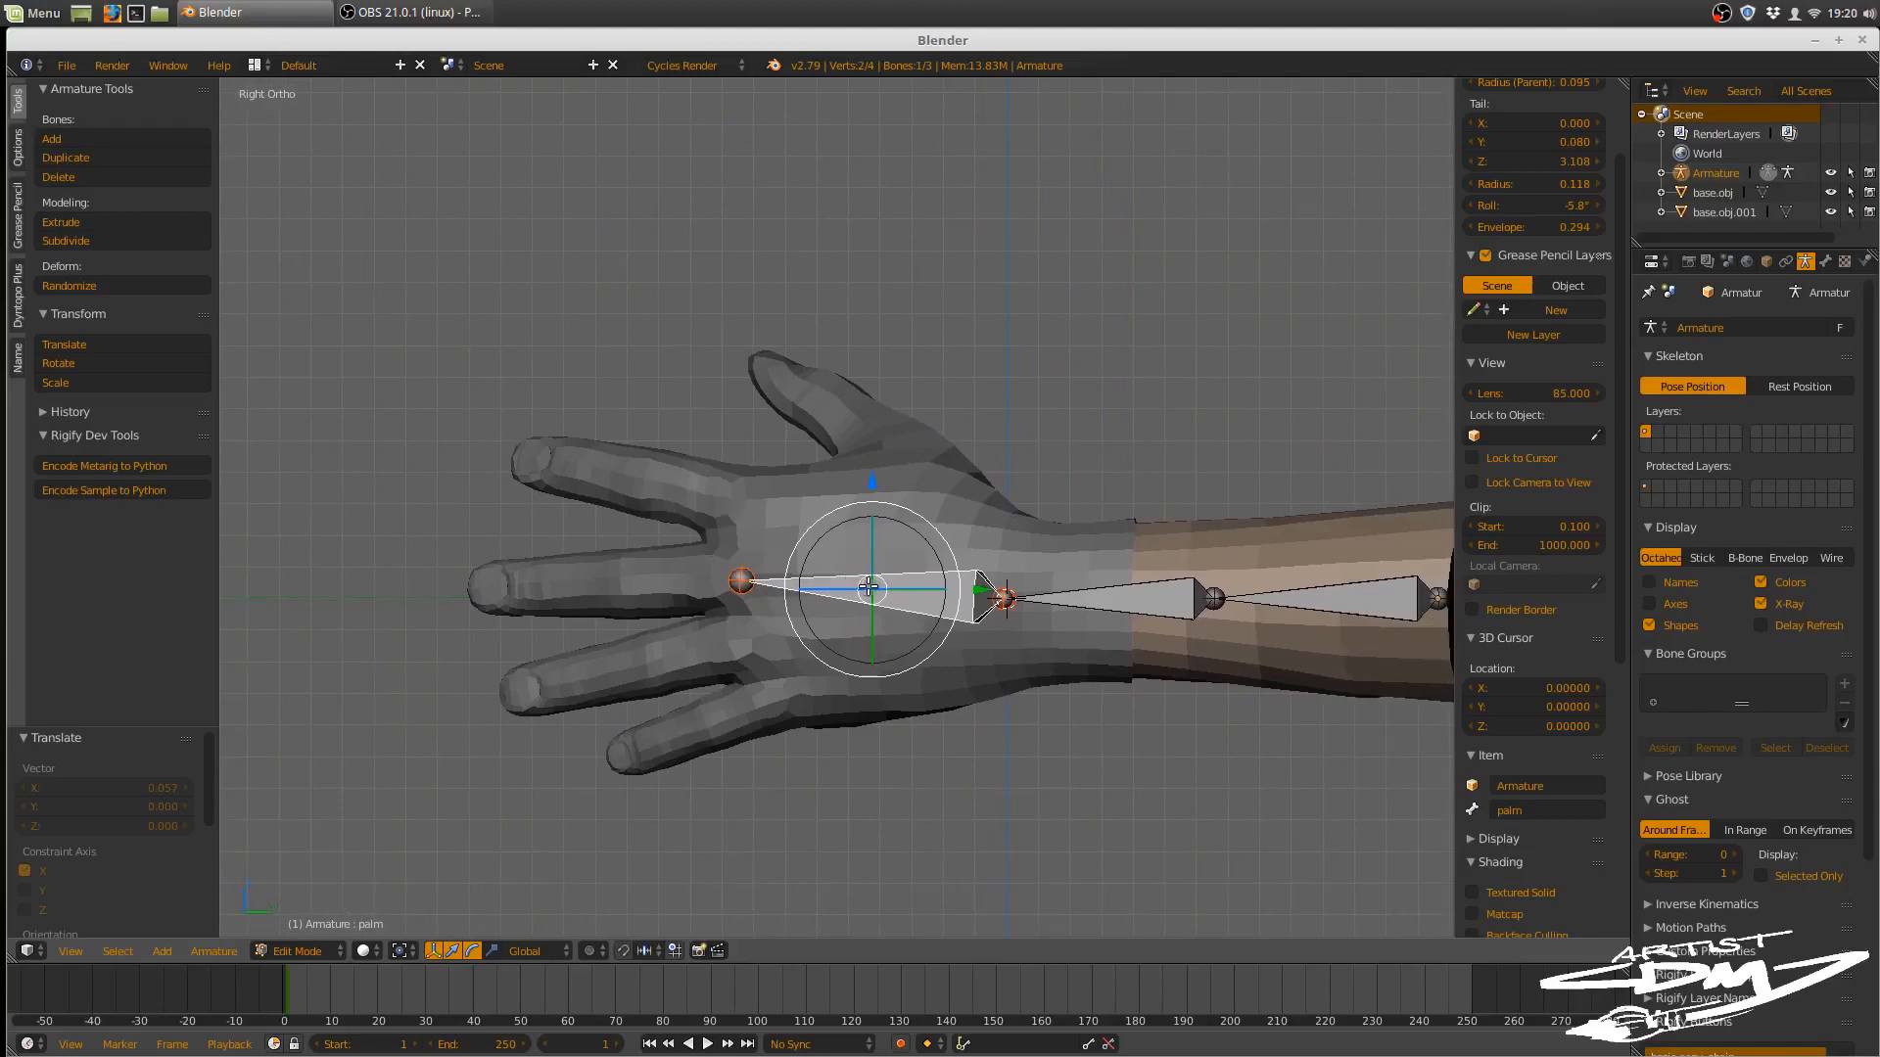
left_click(742, 581)
left_click(741, 582)
right_click(742, 581)
key("shift+s")
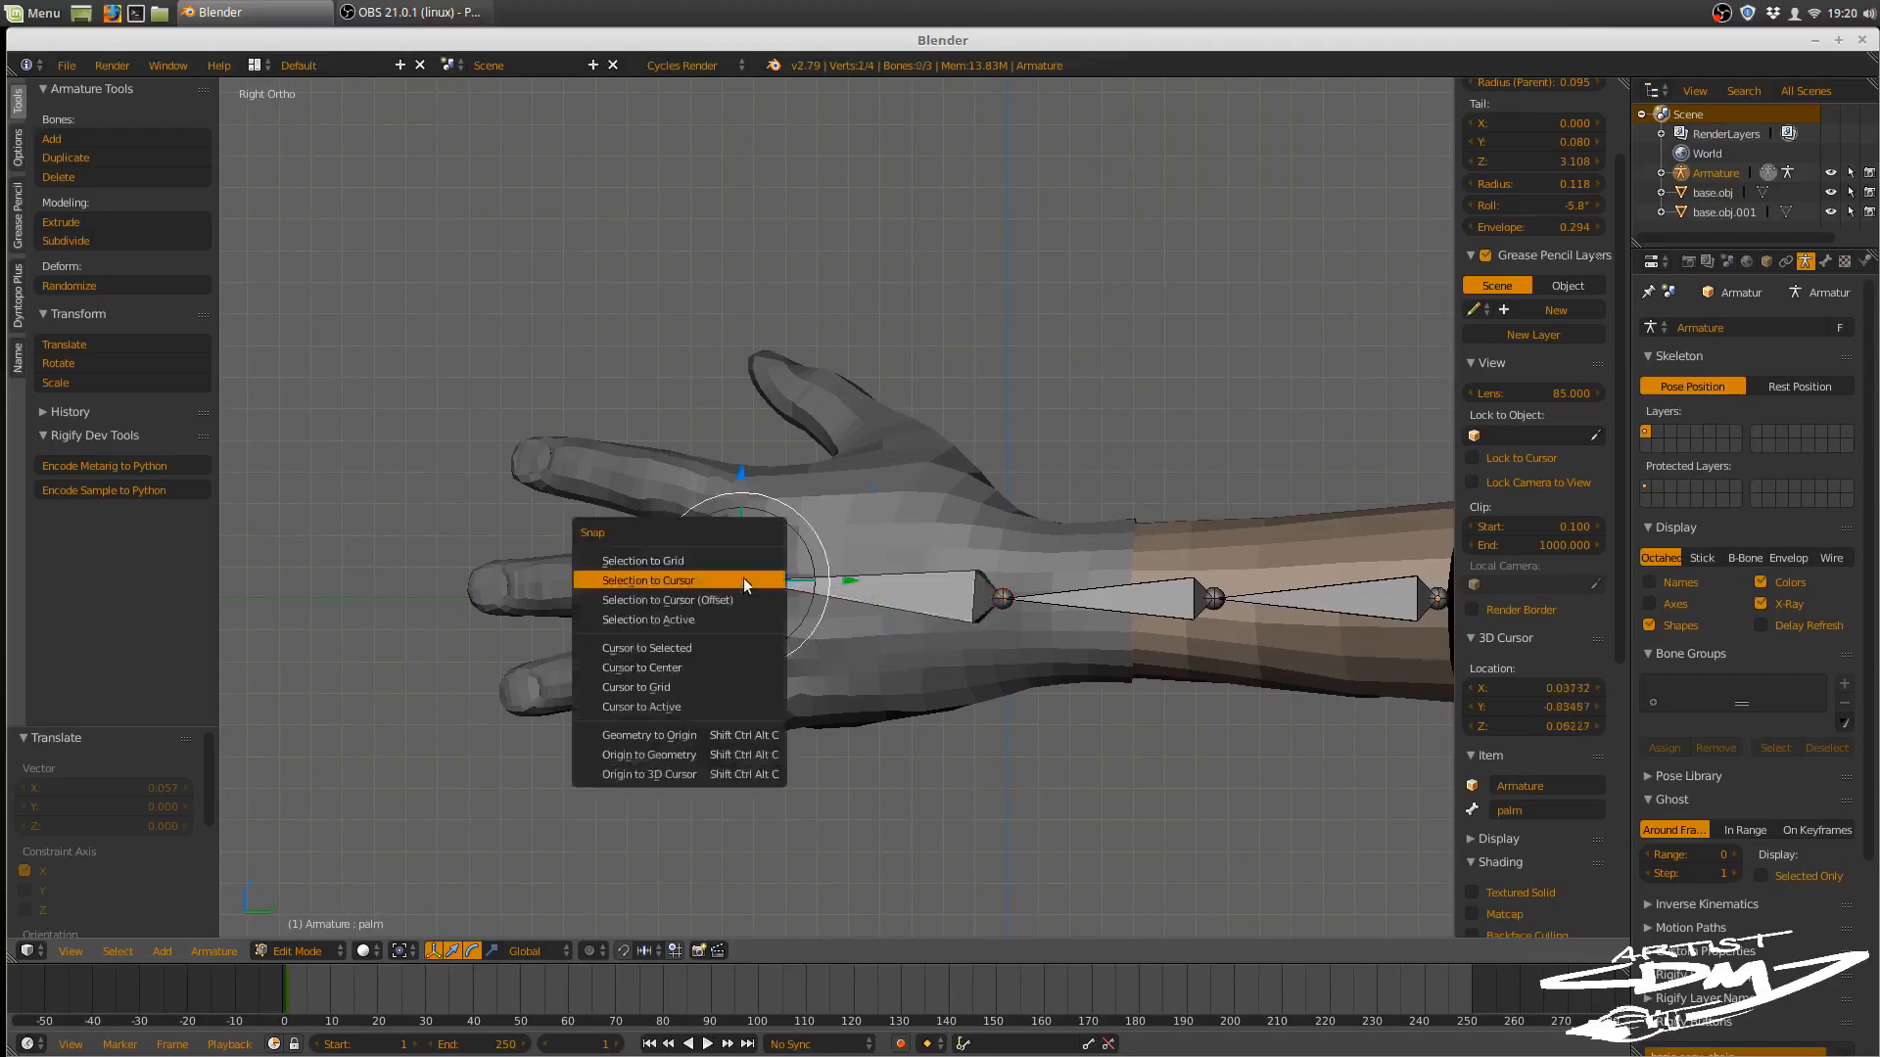
left_click(680, 647)
- Add a separate bone at the 3D cursor and move its tip to the middle finger's first joint
key("a")
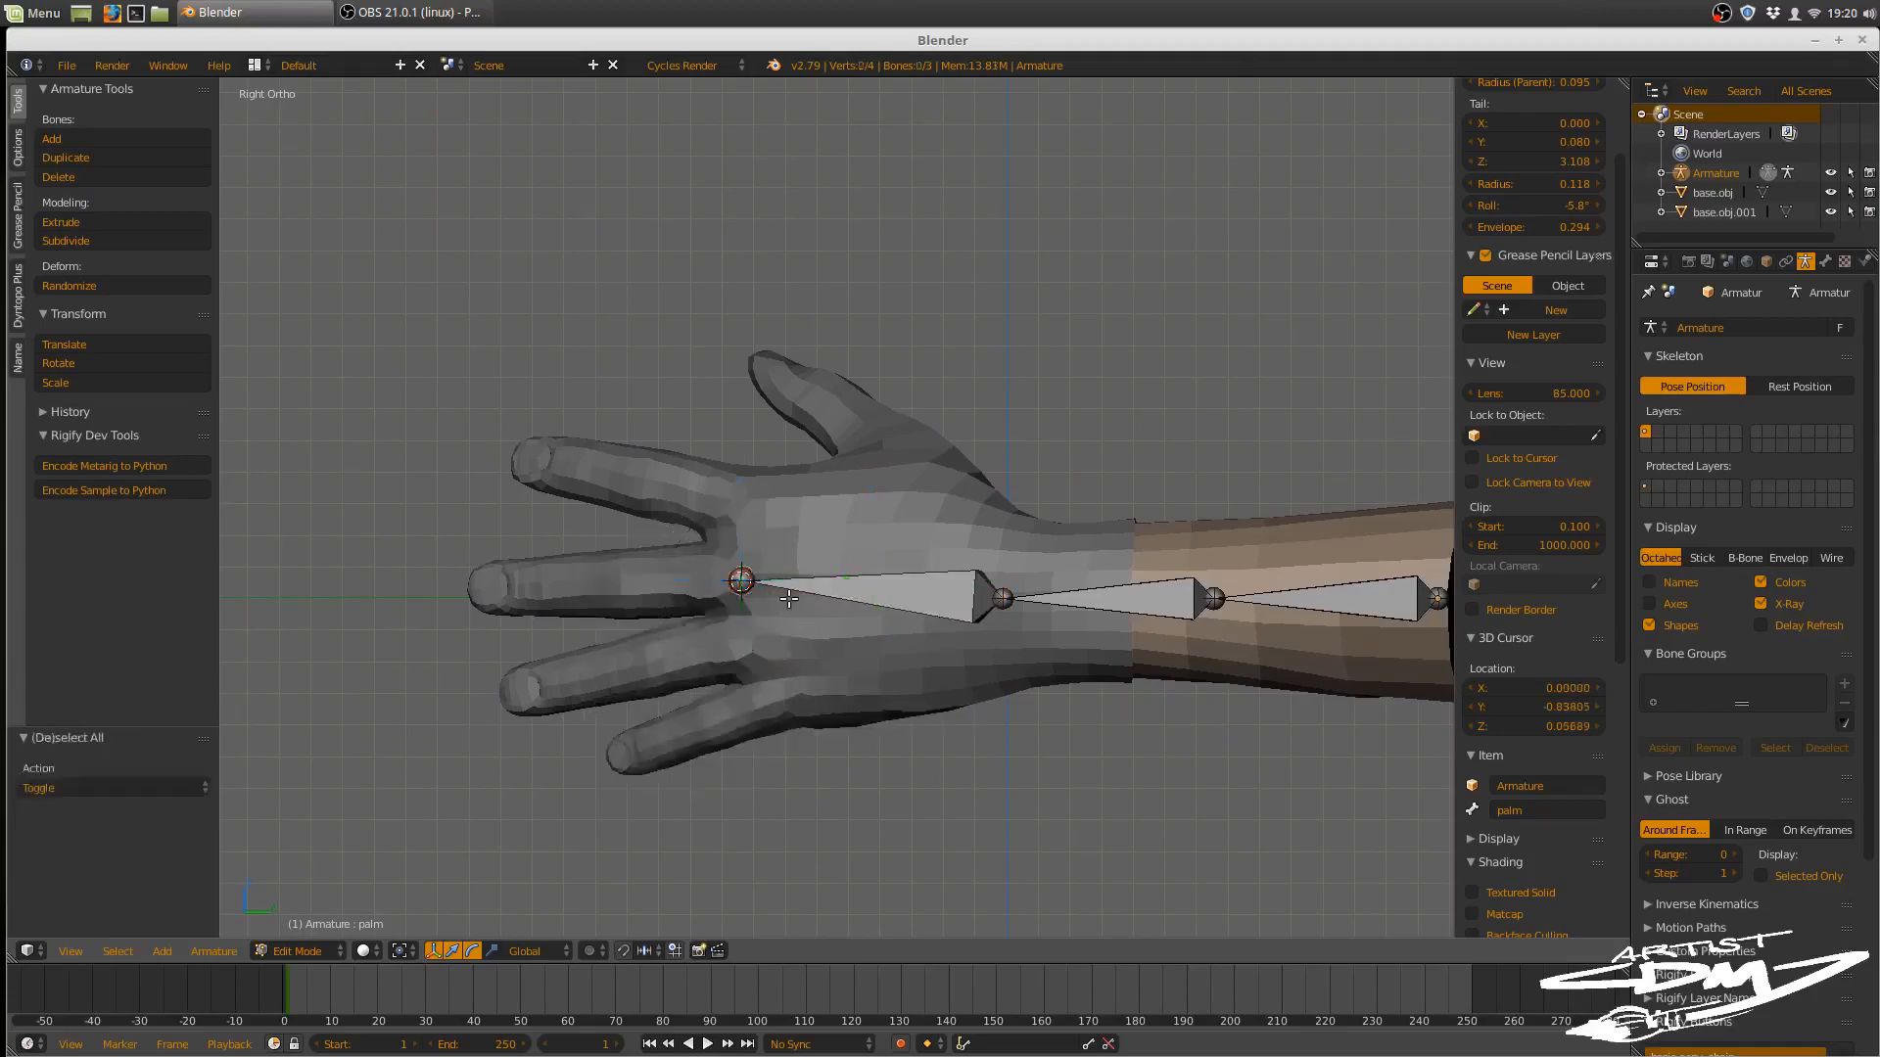
key("shift+a")
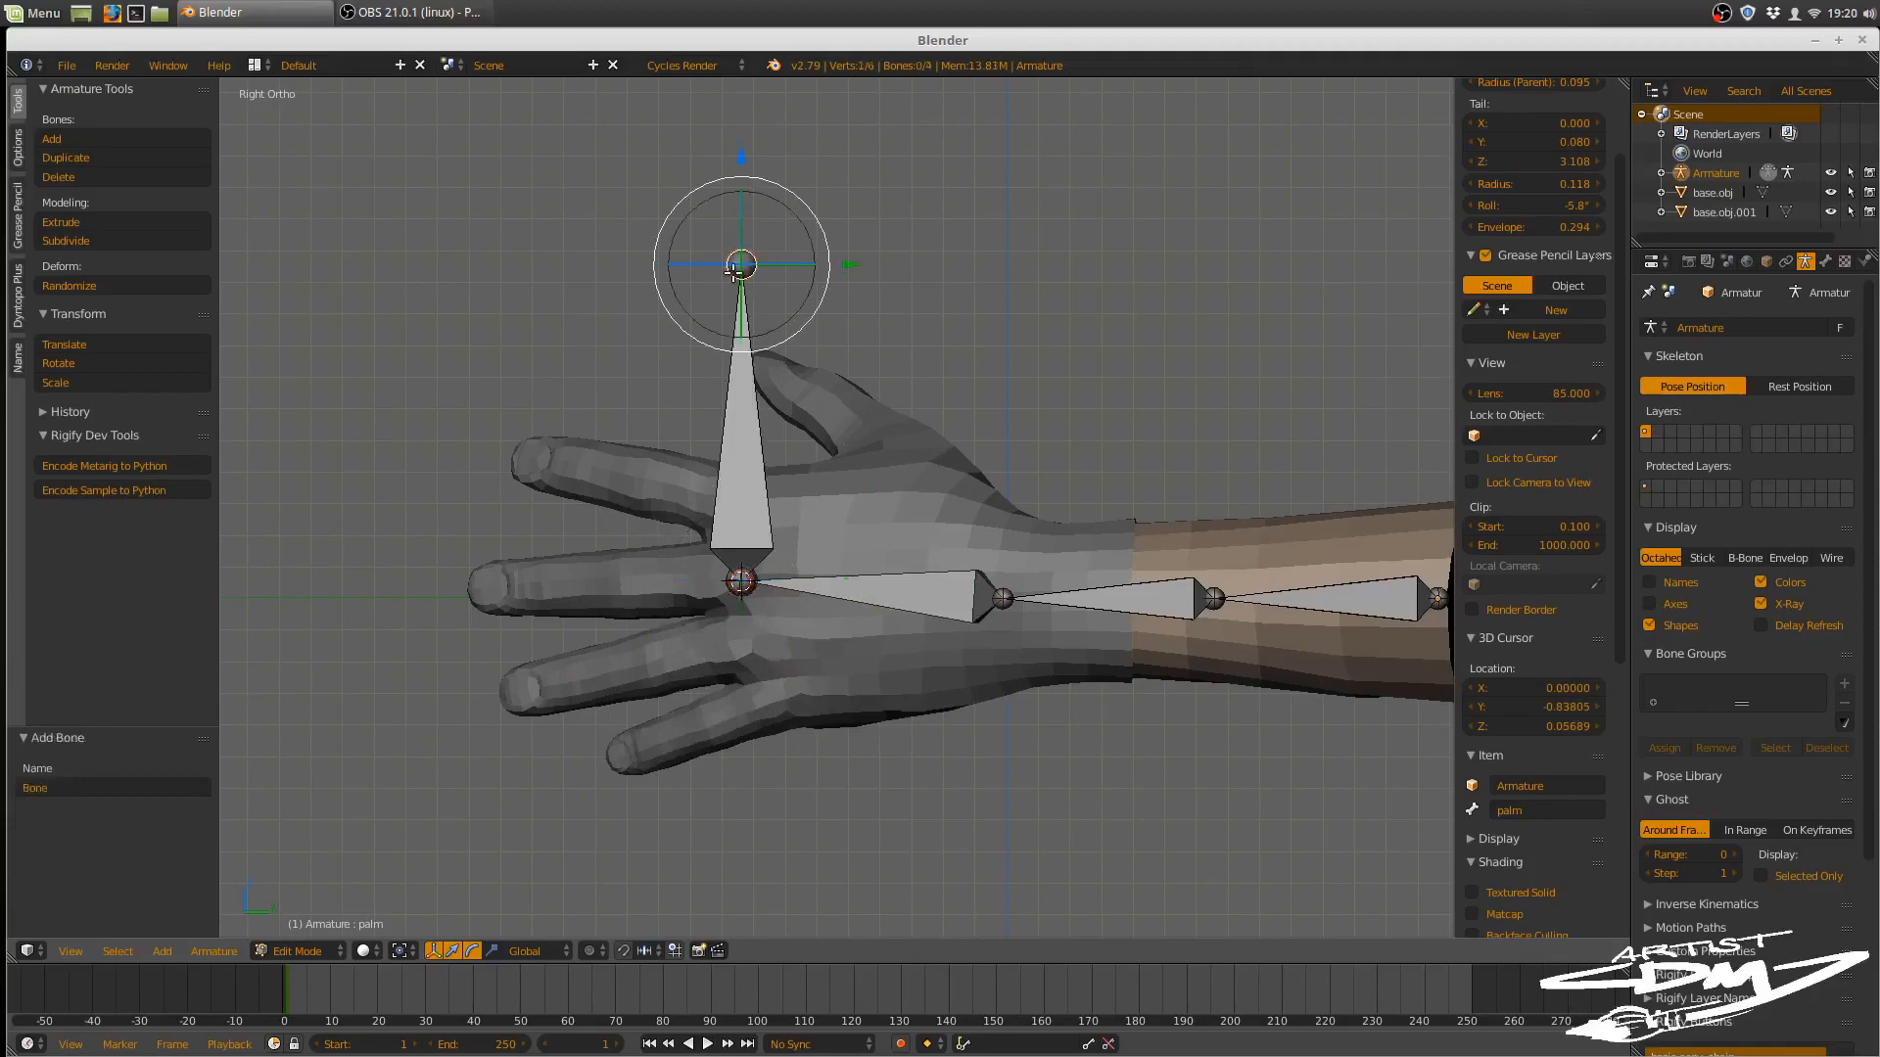
key("g")
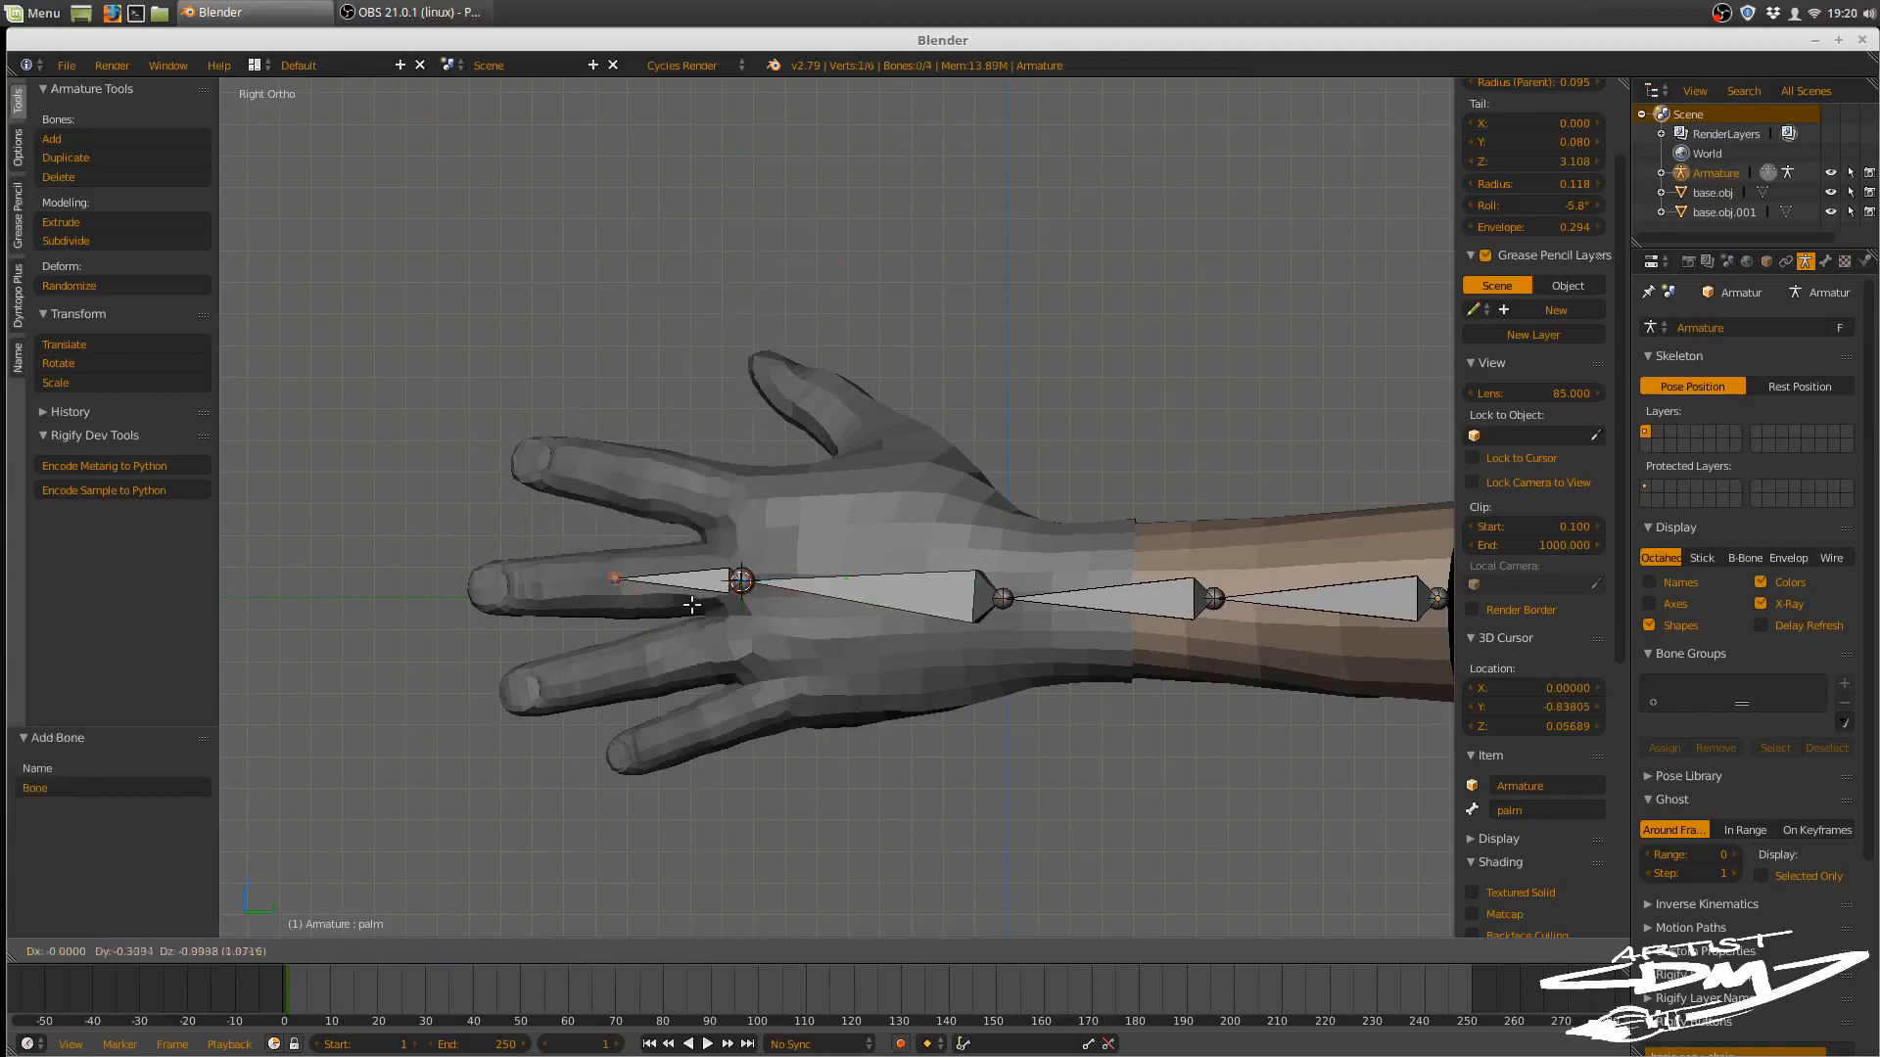
left_click(690, 607)
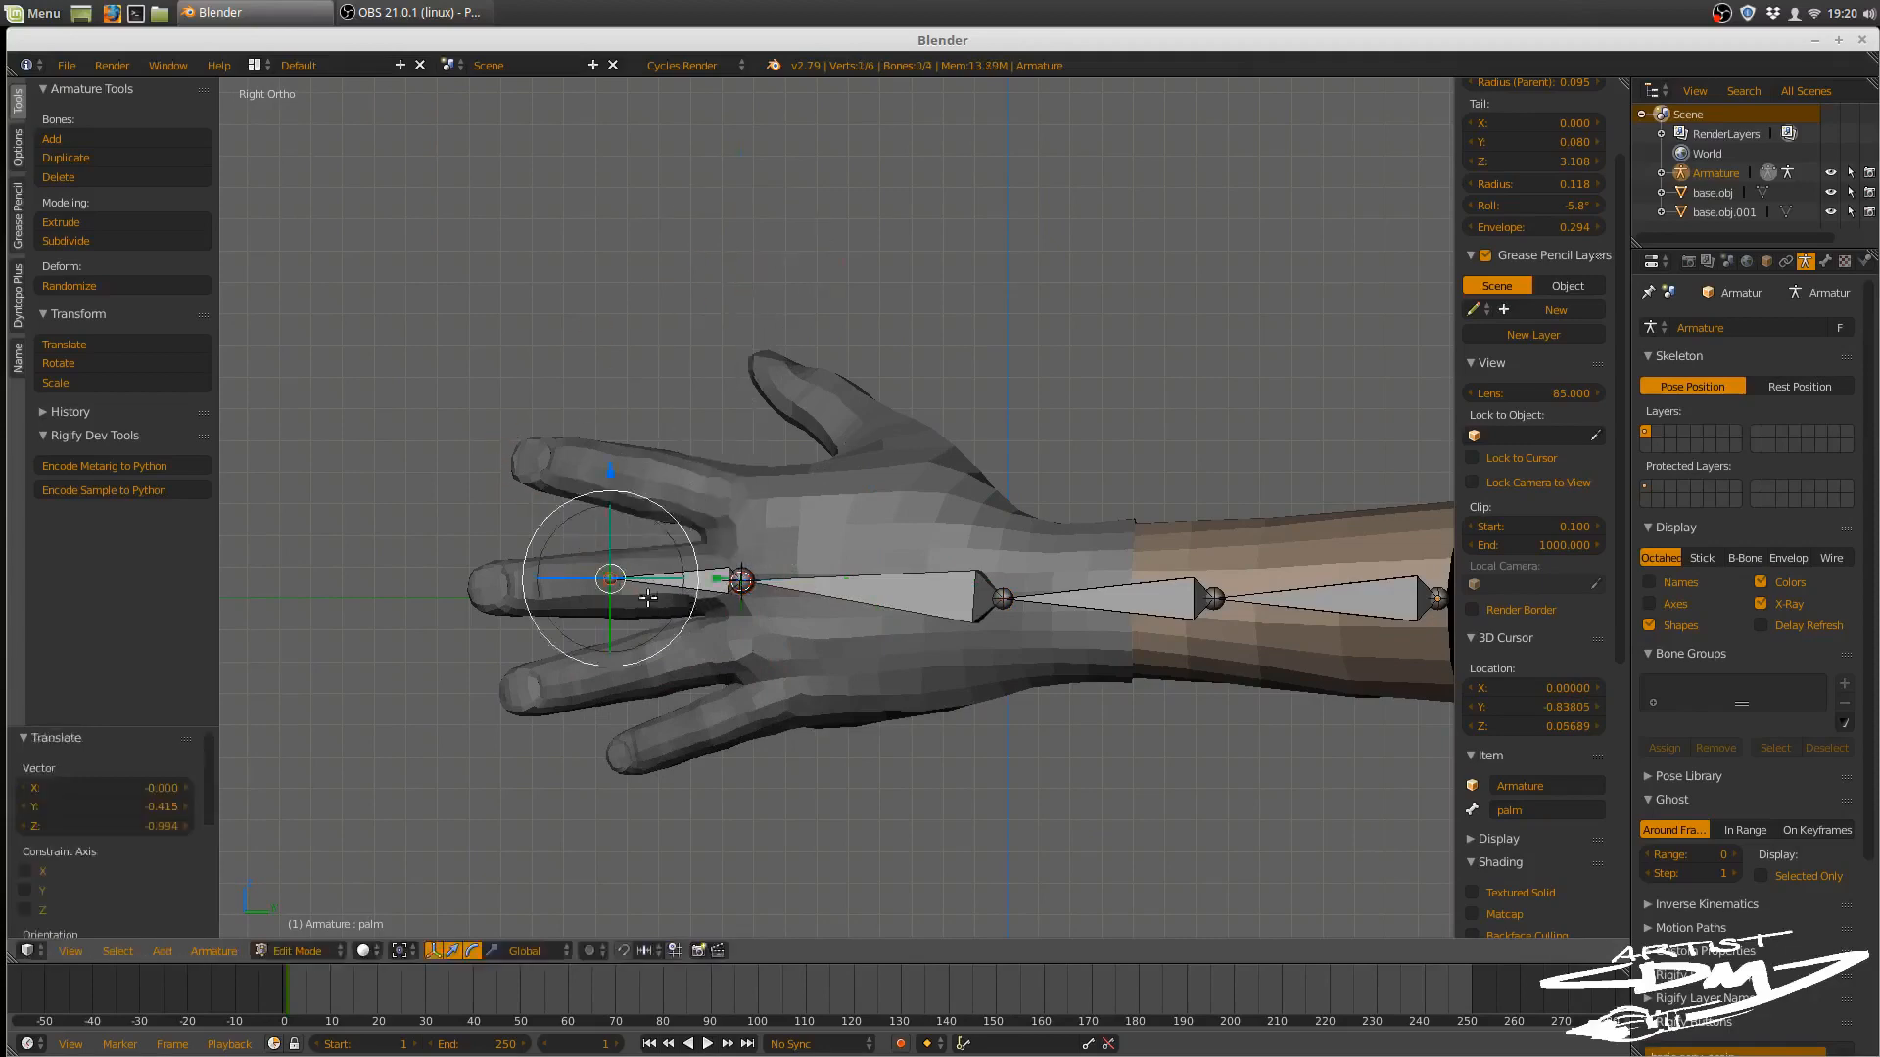
- Extrude two more bones, about 0.24 and 0.26 long, along the middle finger to its tip
key("e")
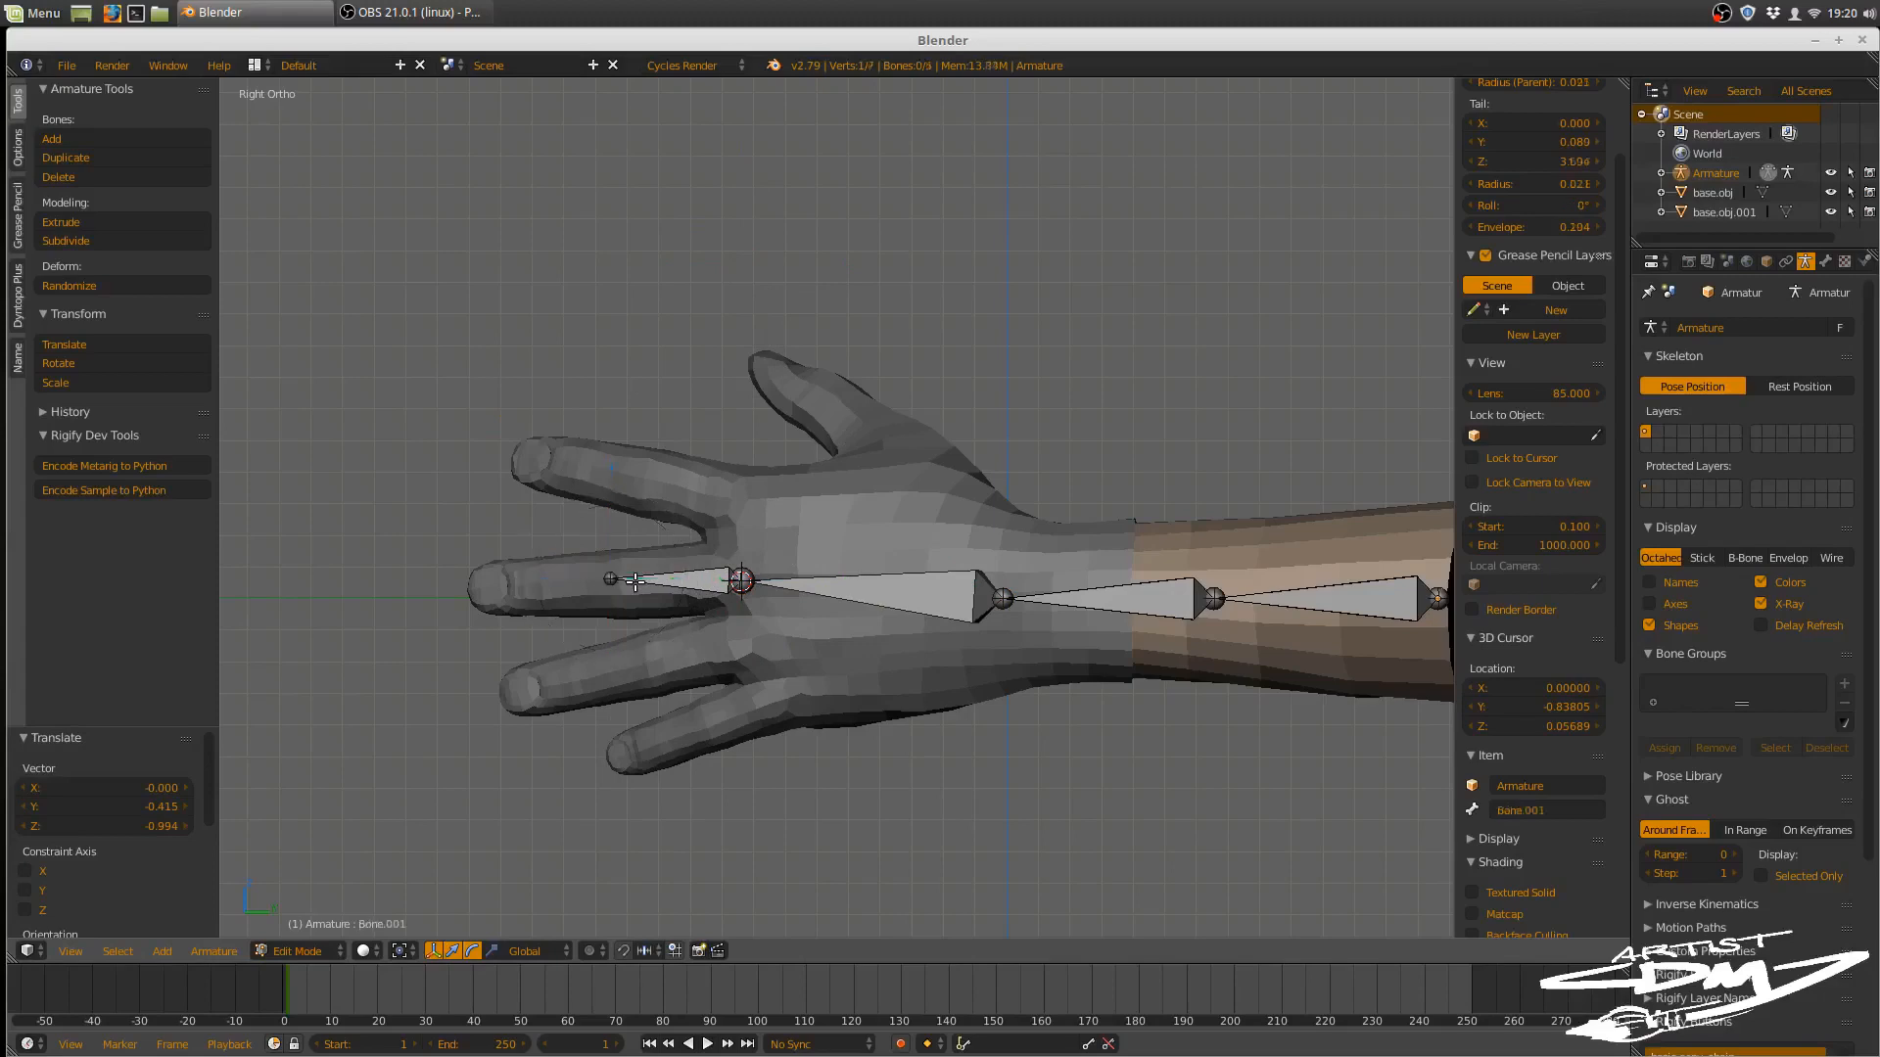
left_click(559, 584)
key("e")
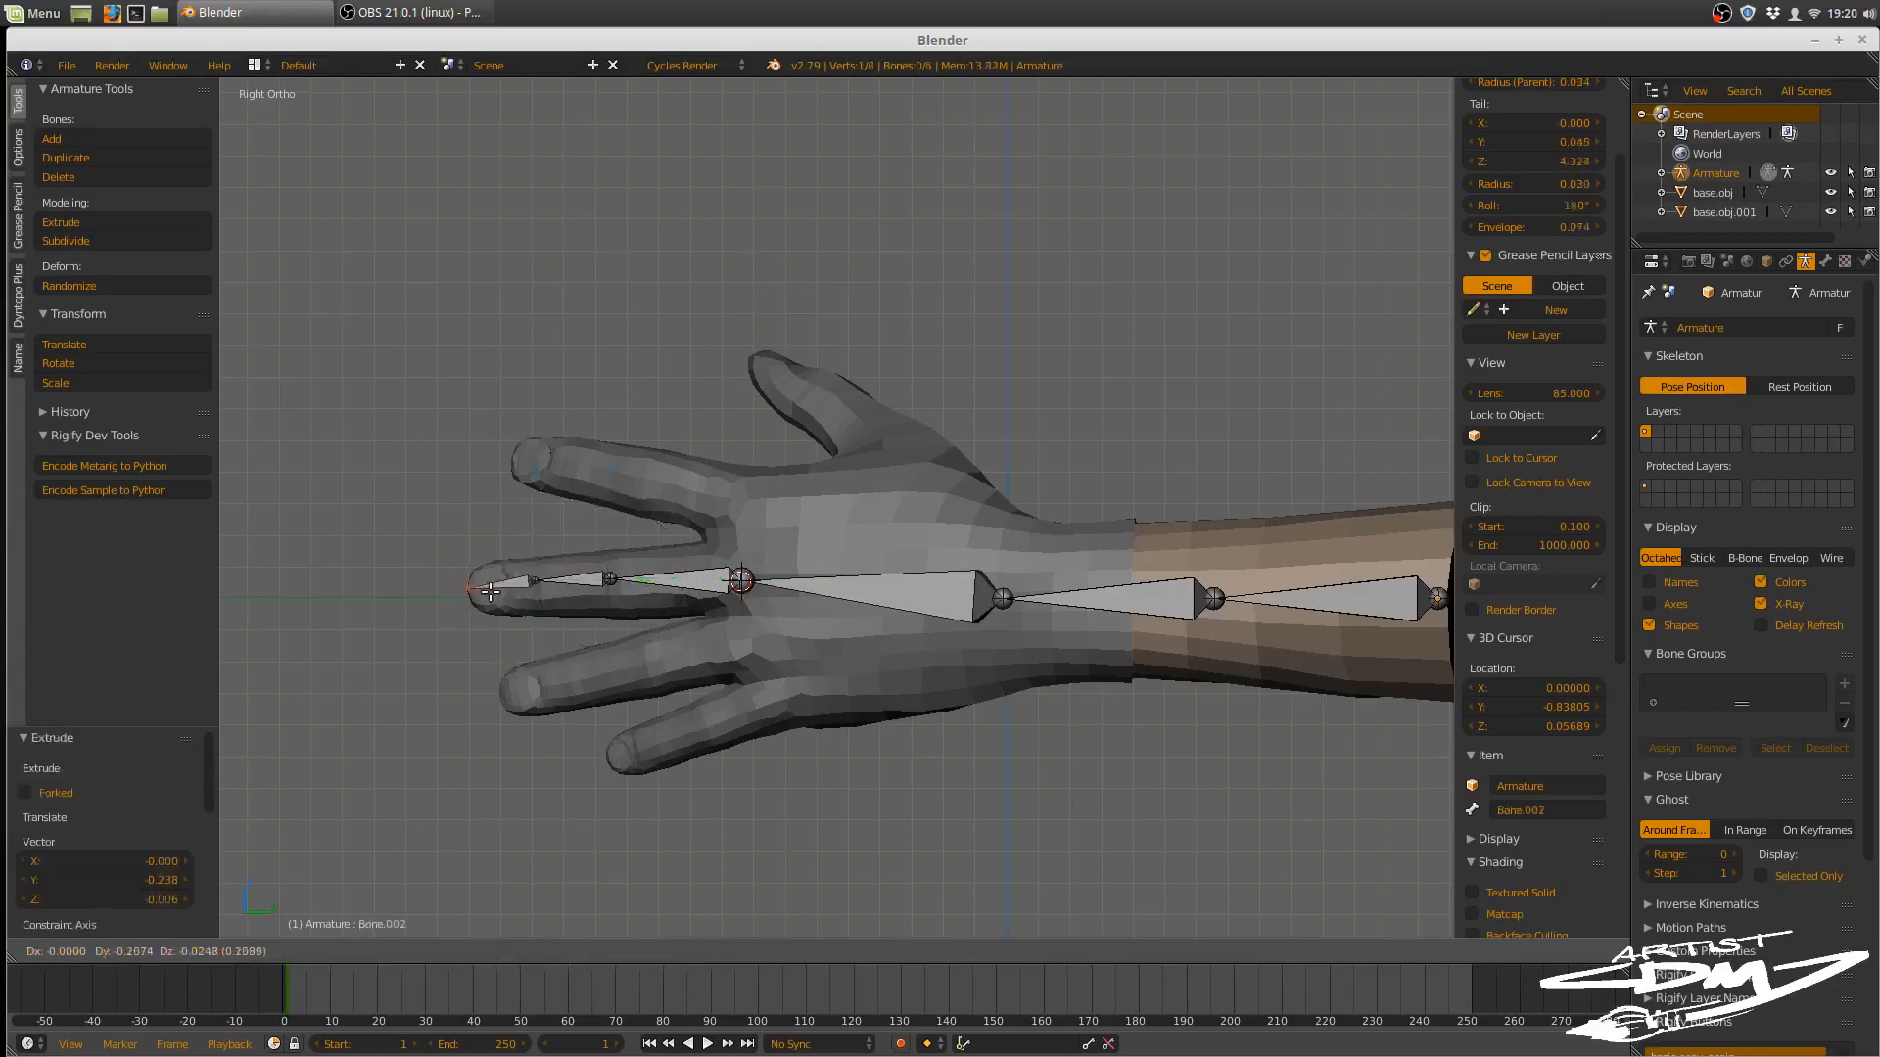
left_click(478, 592)
- Rename the base bone of the middle finger to "mid_finger"
middle_click_drag(478, 591, 676, 541)
right_click(666, 536)
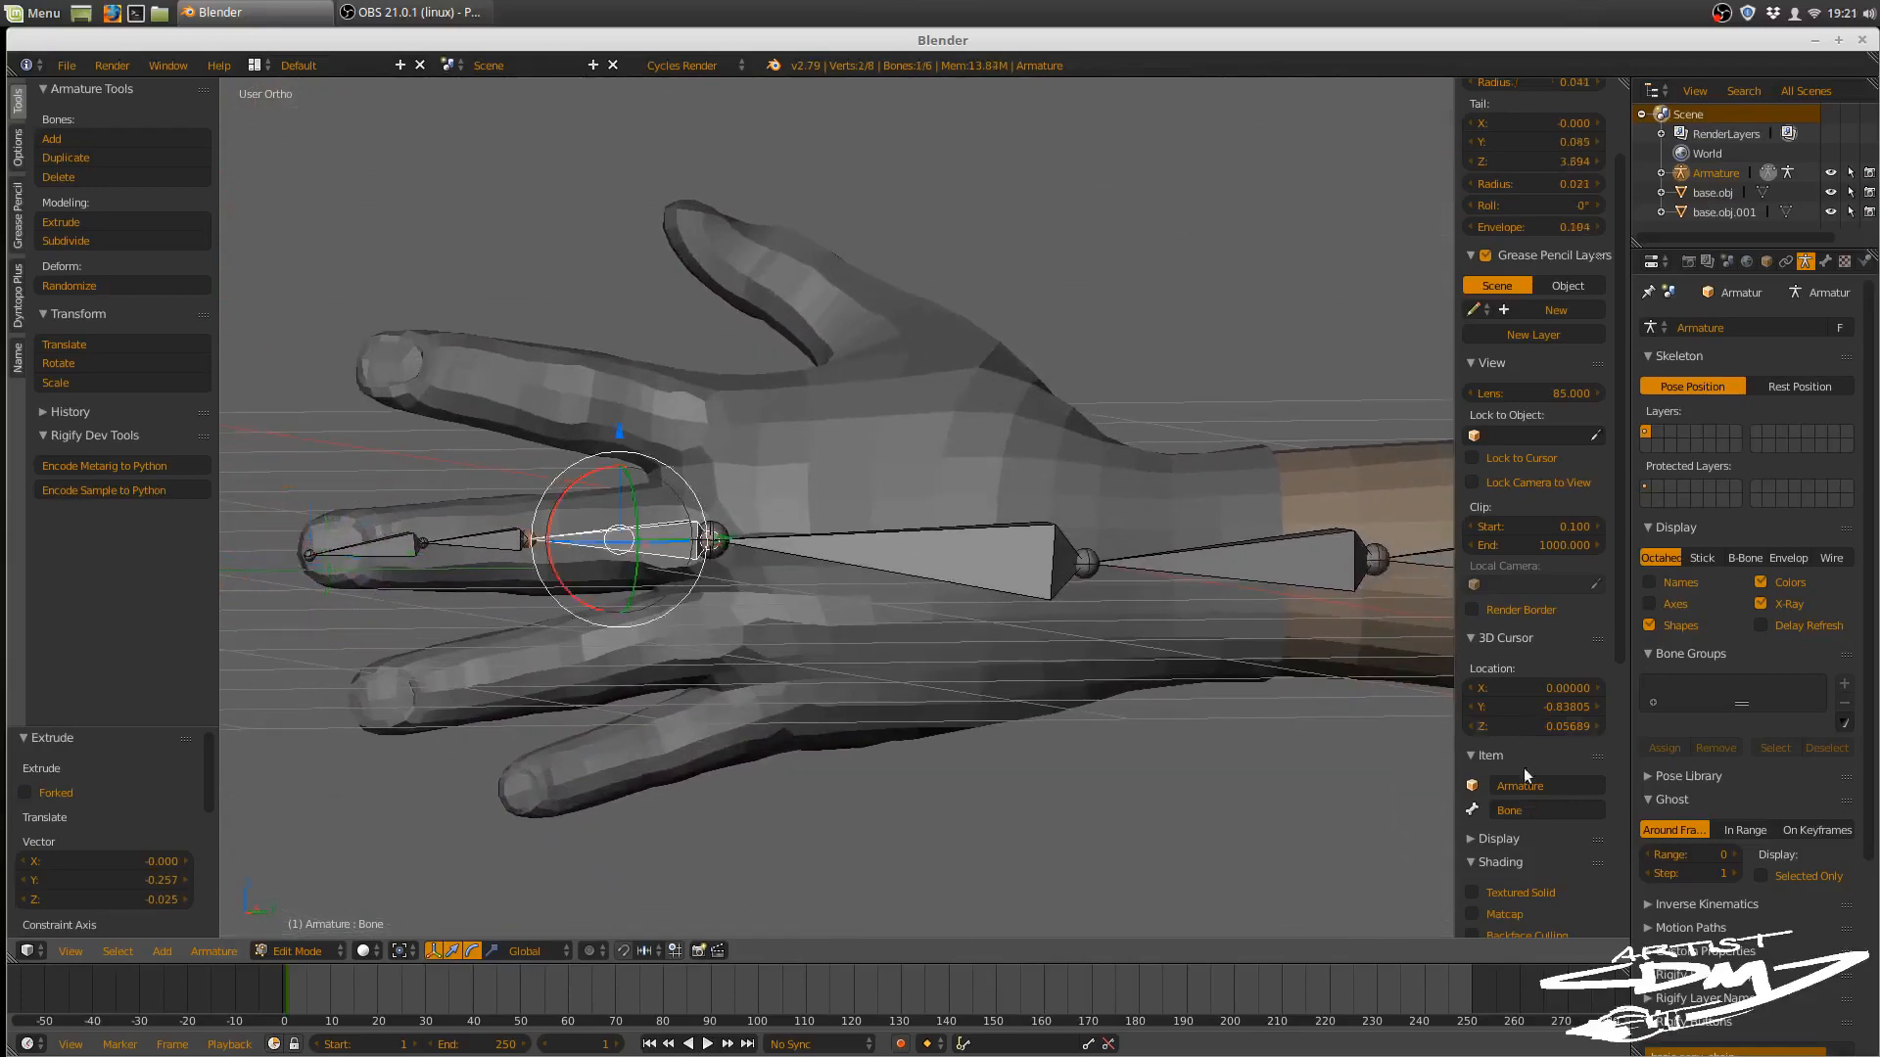
left_click(1507, 809)
type("mid_finger")
key("Return")
- Select all three middle finger bones in the right view and enable snapping to mesh faces
middle_click_drag(596, 585, 984, 559, "shift")
key("KP_3")
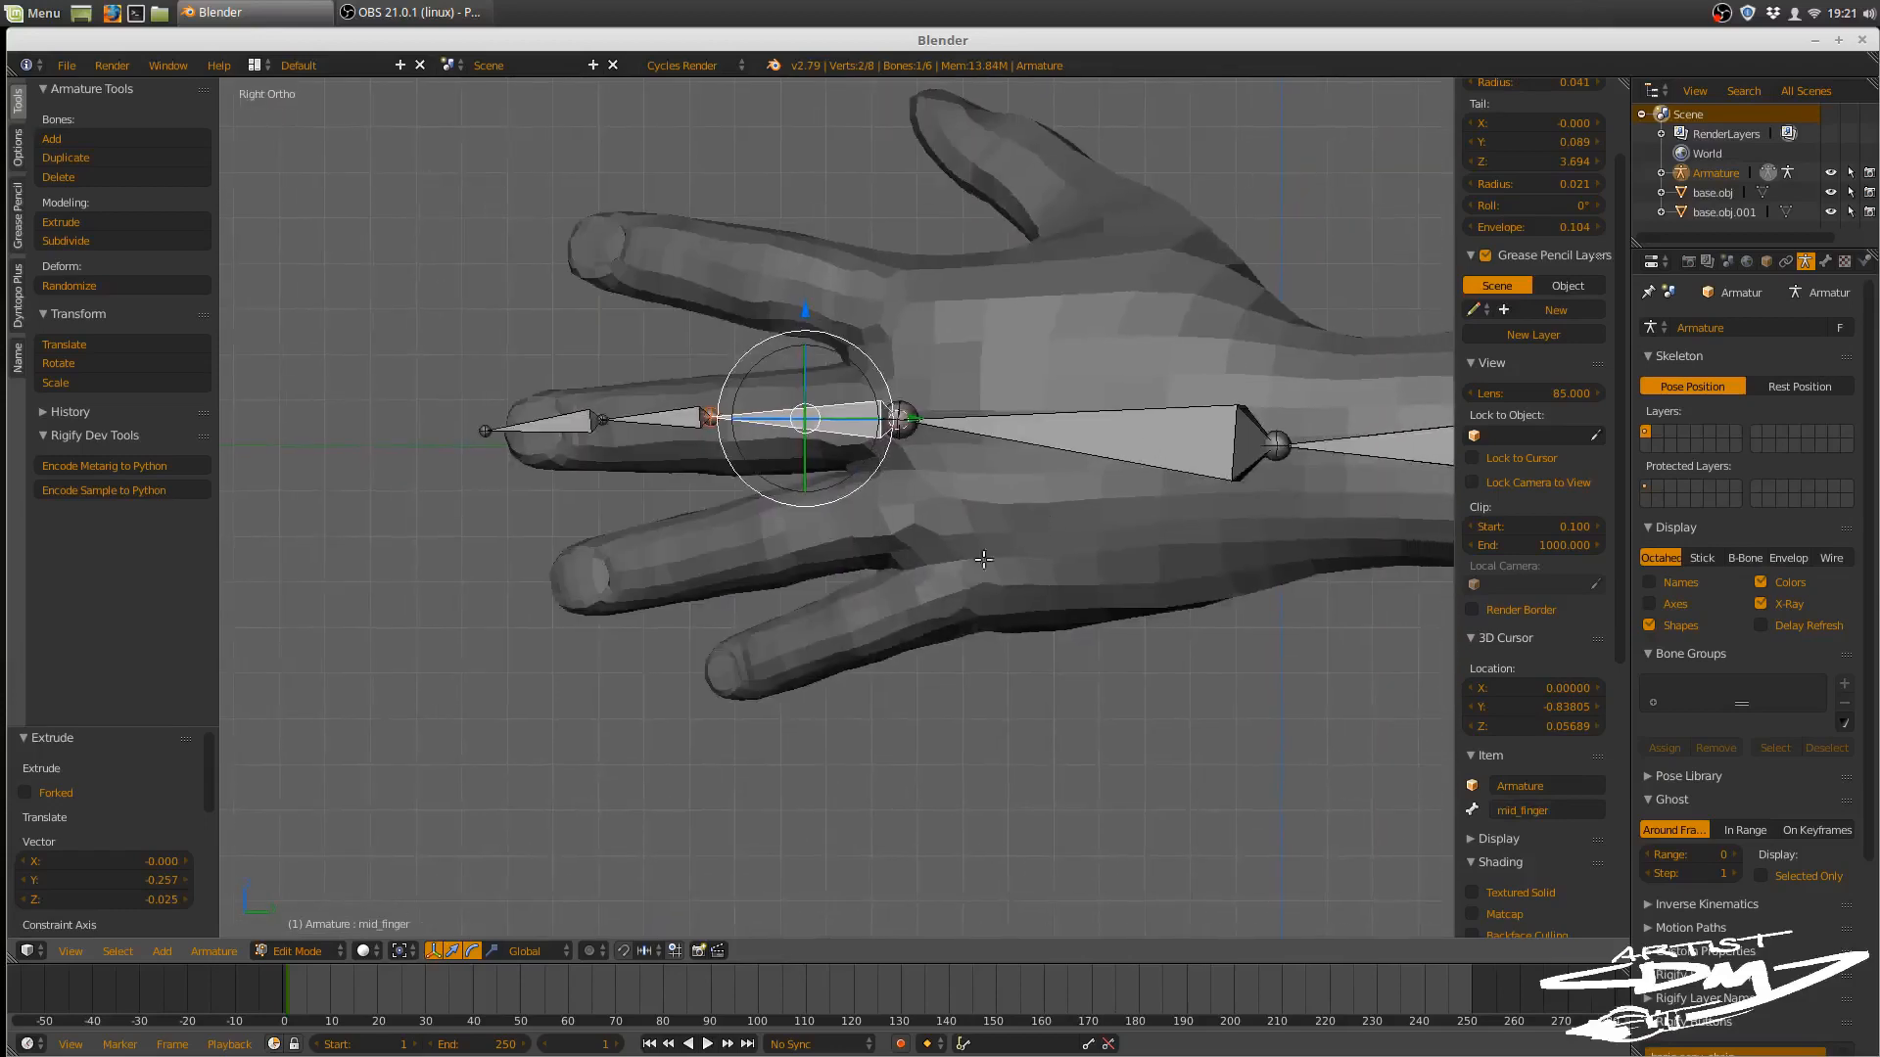
right_click(682, 415, "shift")
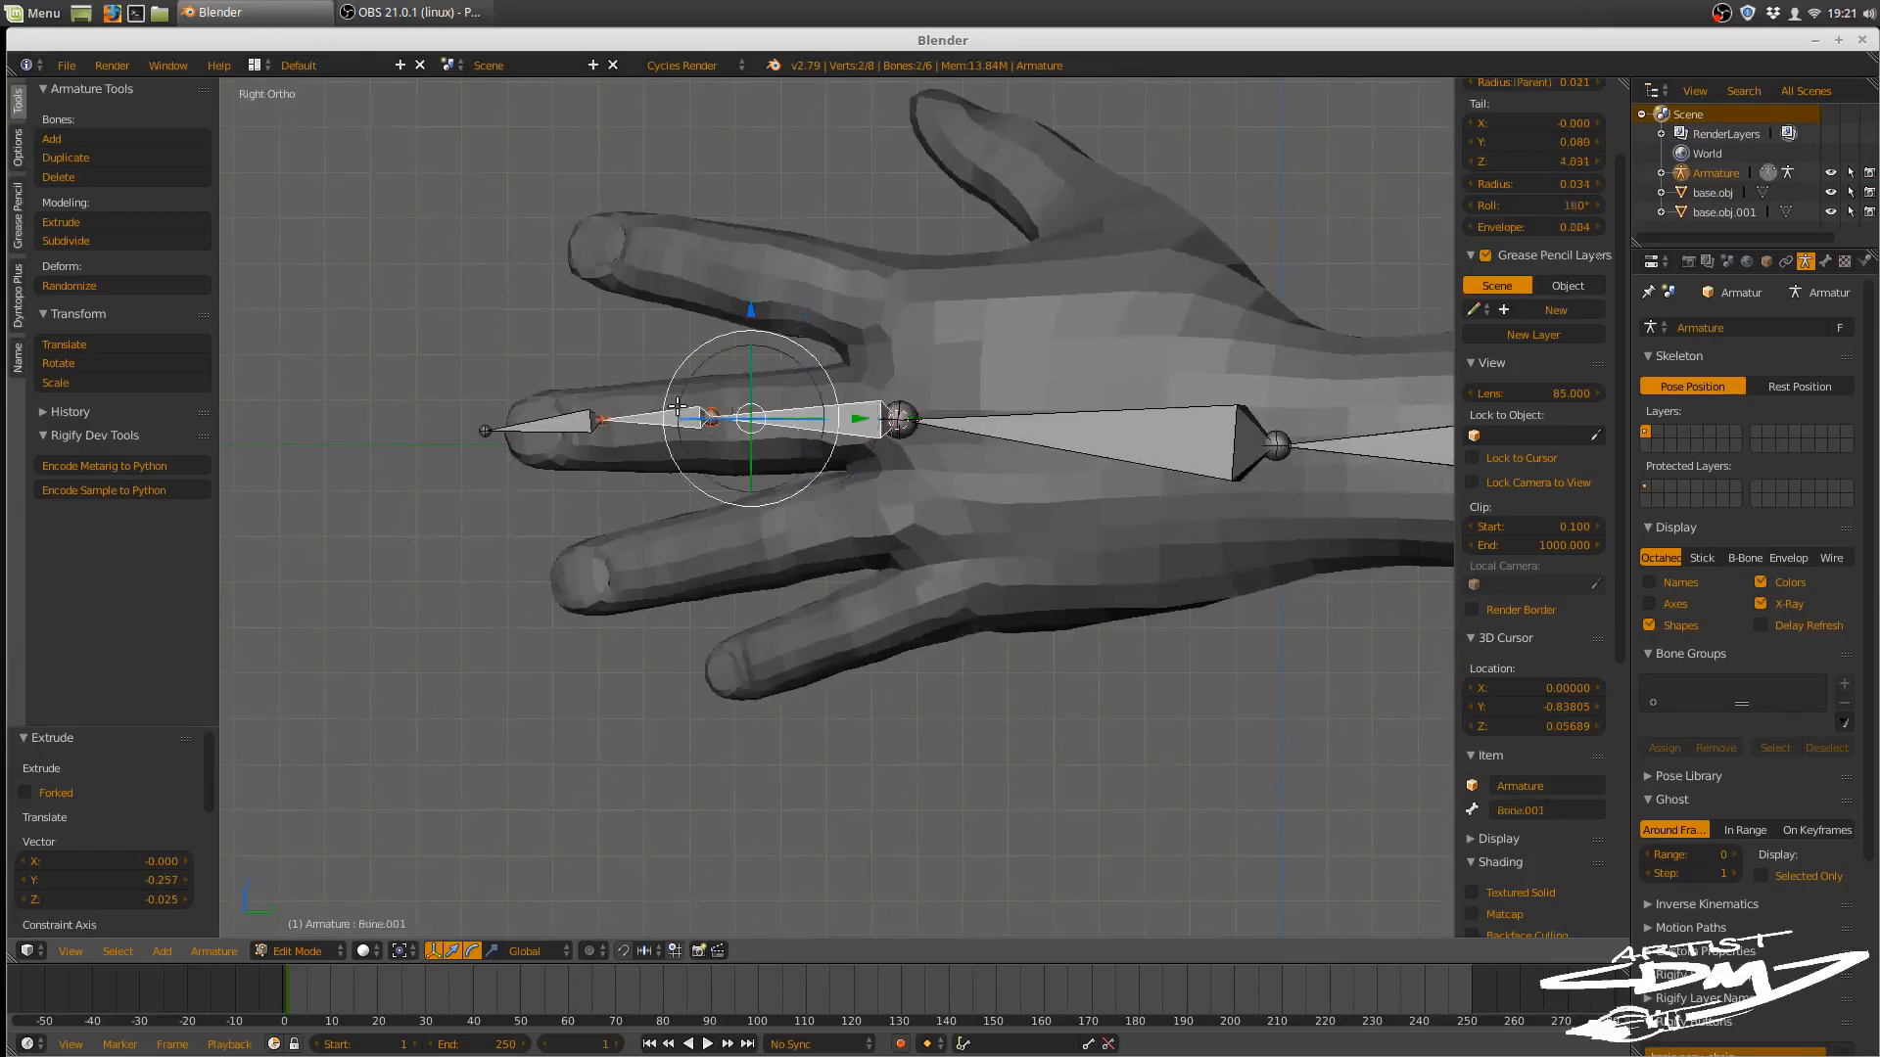
right_click(579, 418, "shift")
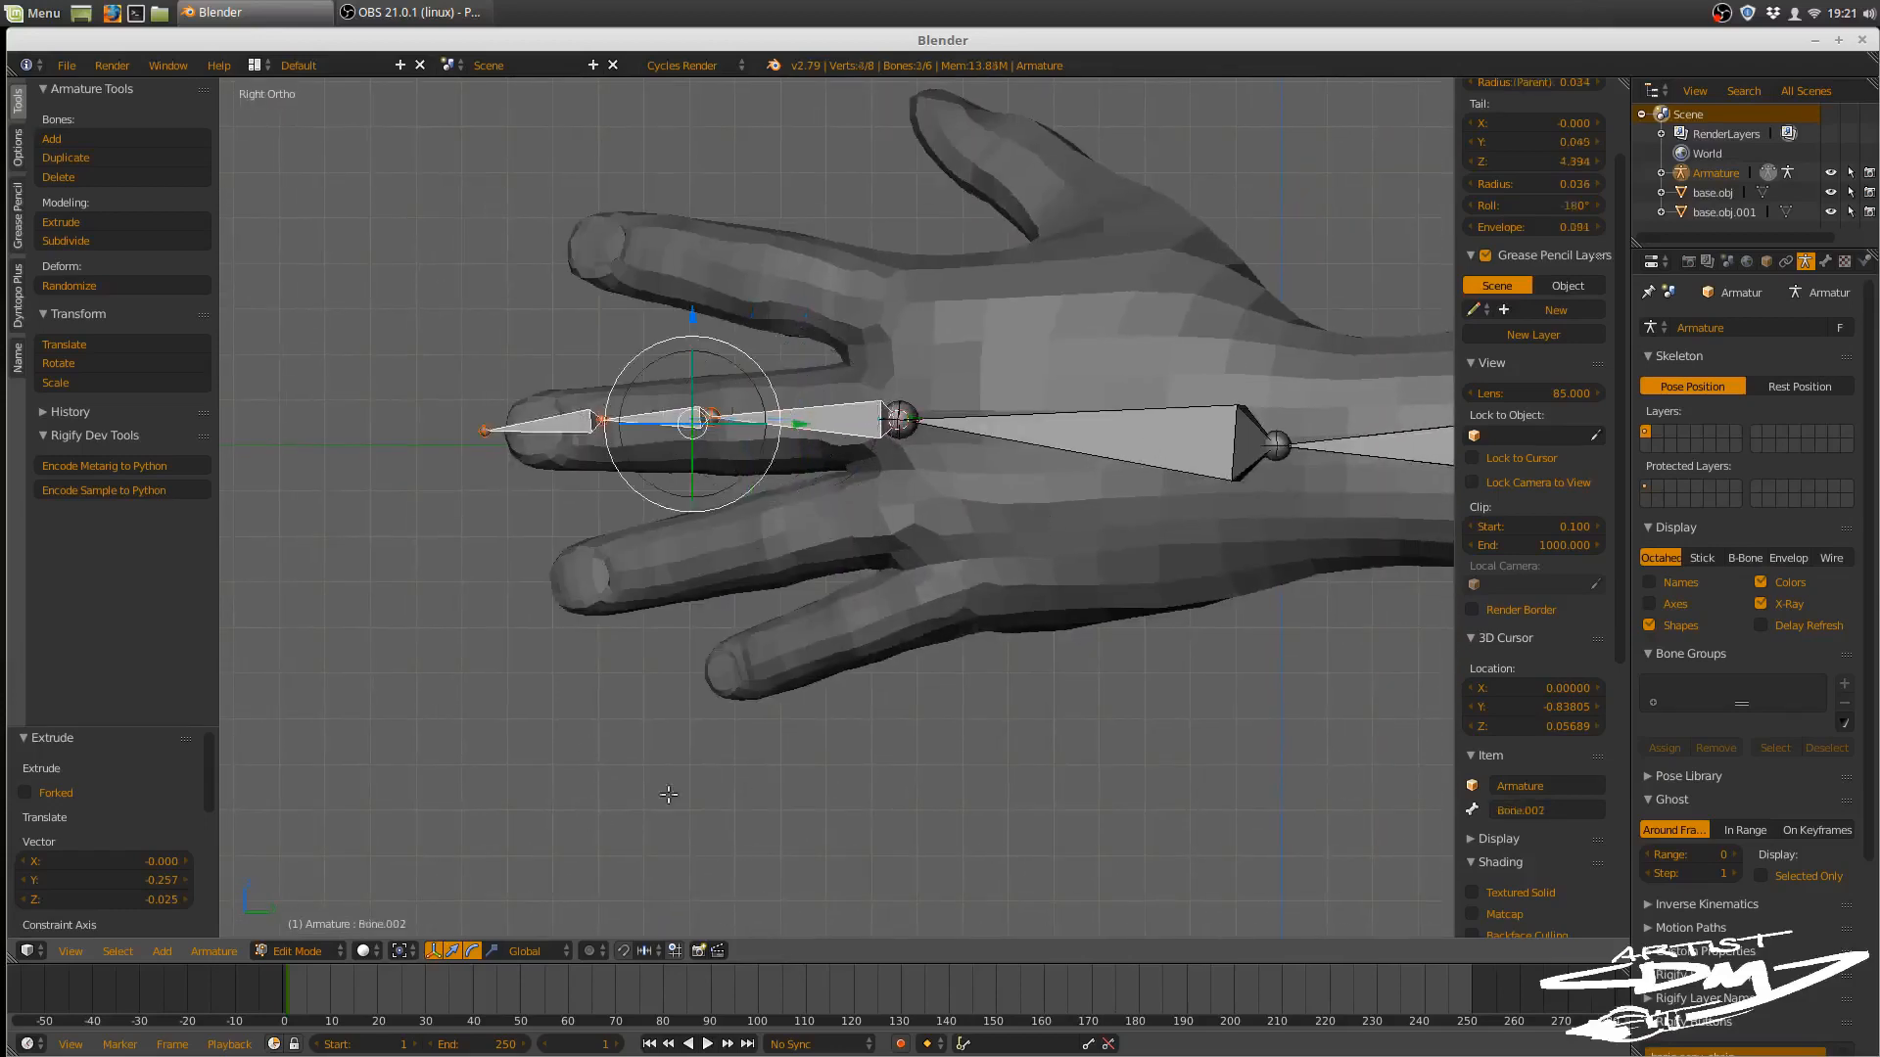
left_click(624, 951)
left_click(654, 951)
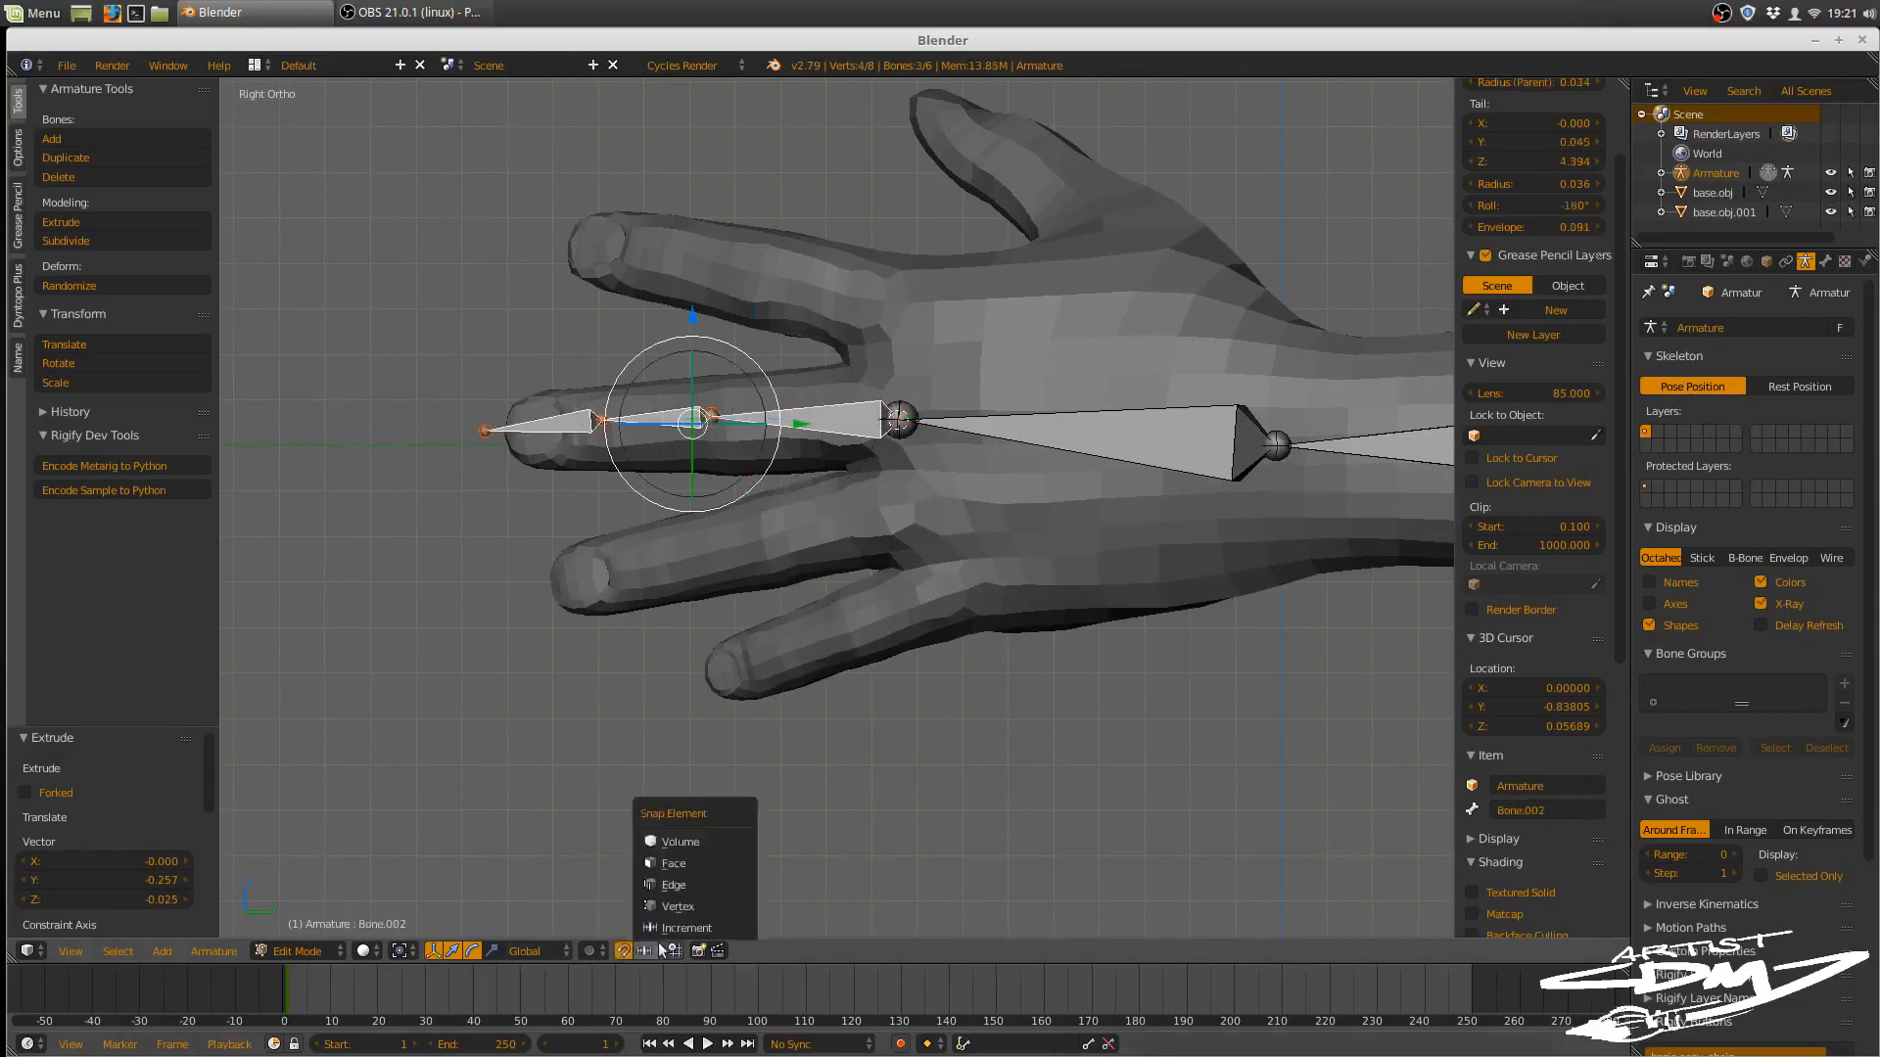
left_click(676, 874)
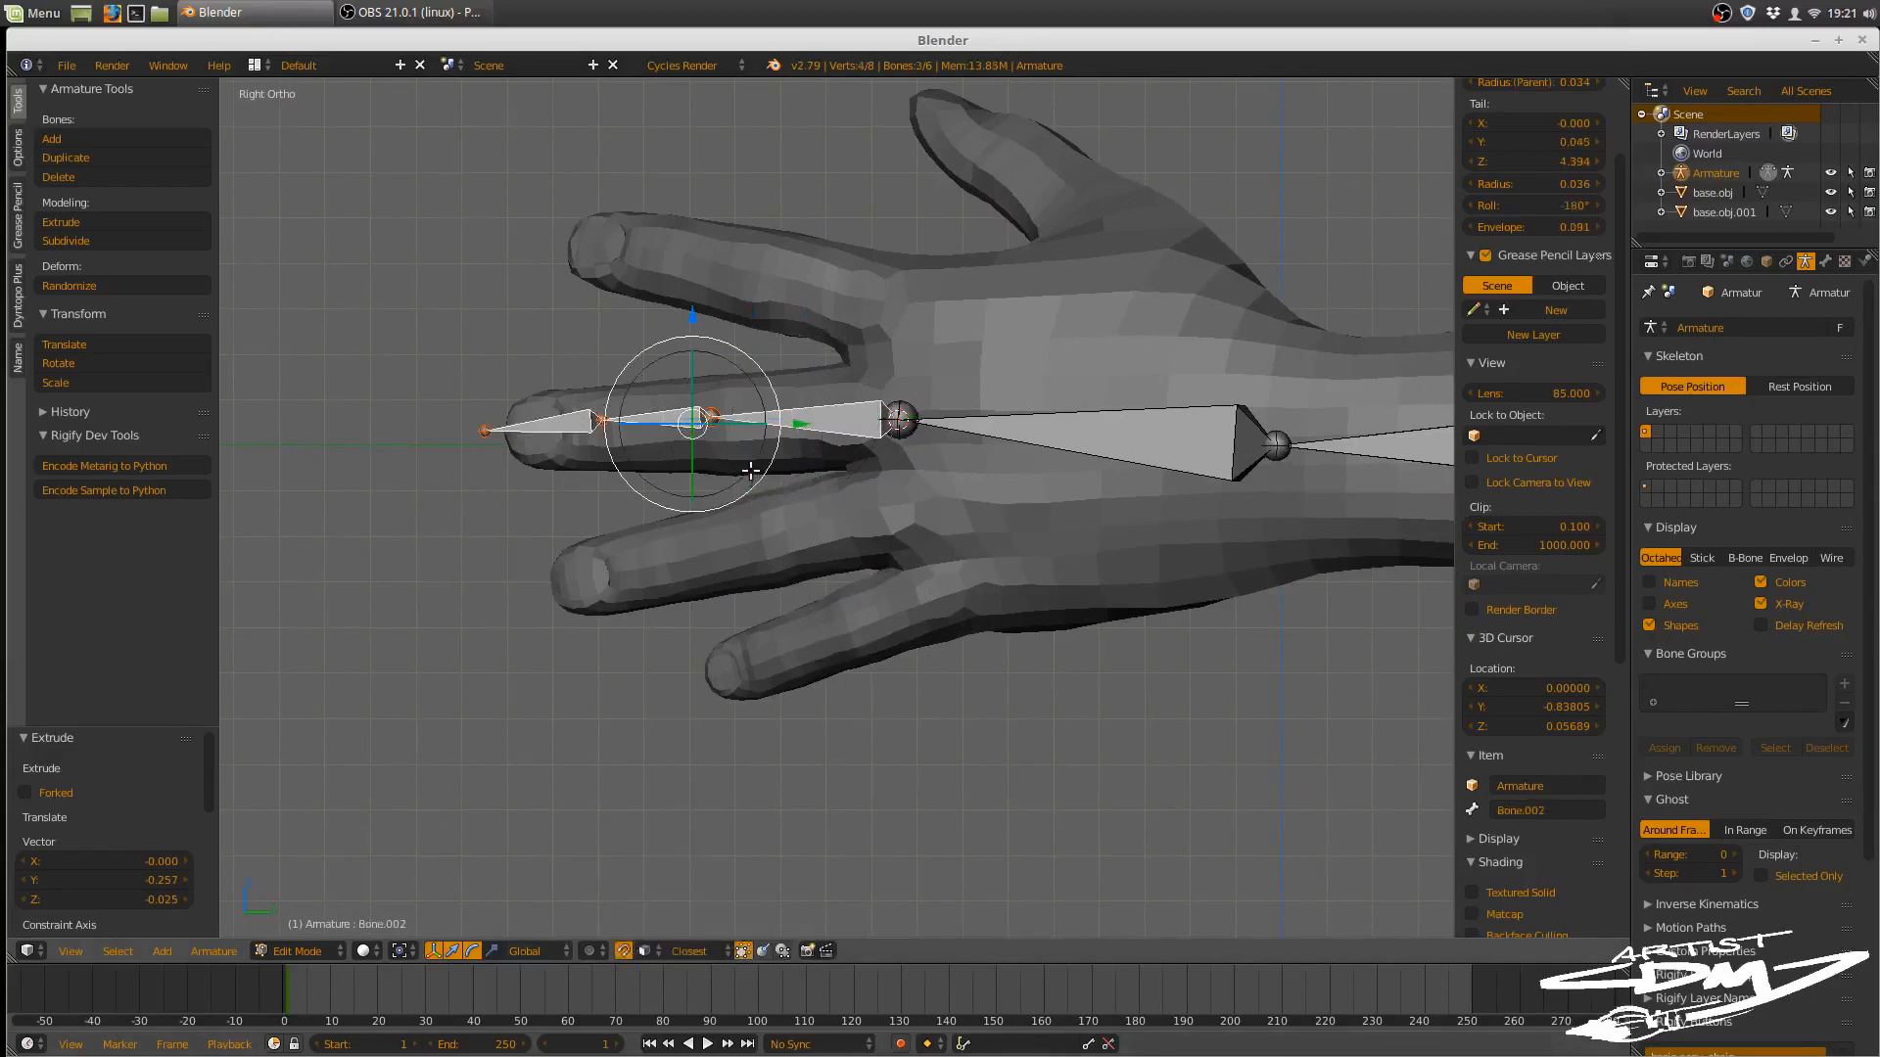
- Try to snap the middle finger's bone joints onto the hand mesh by moving them one at a time
key("g")
key("Escape")
left_click(529, 432)
key("g")
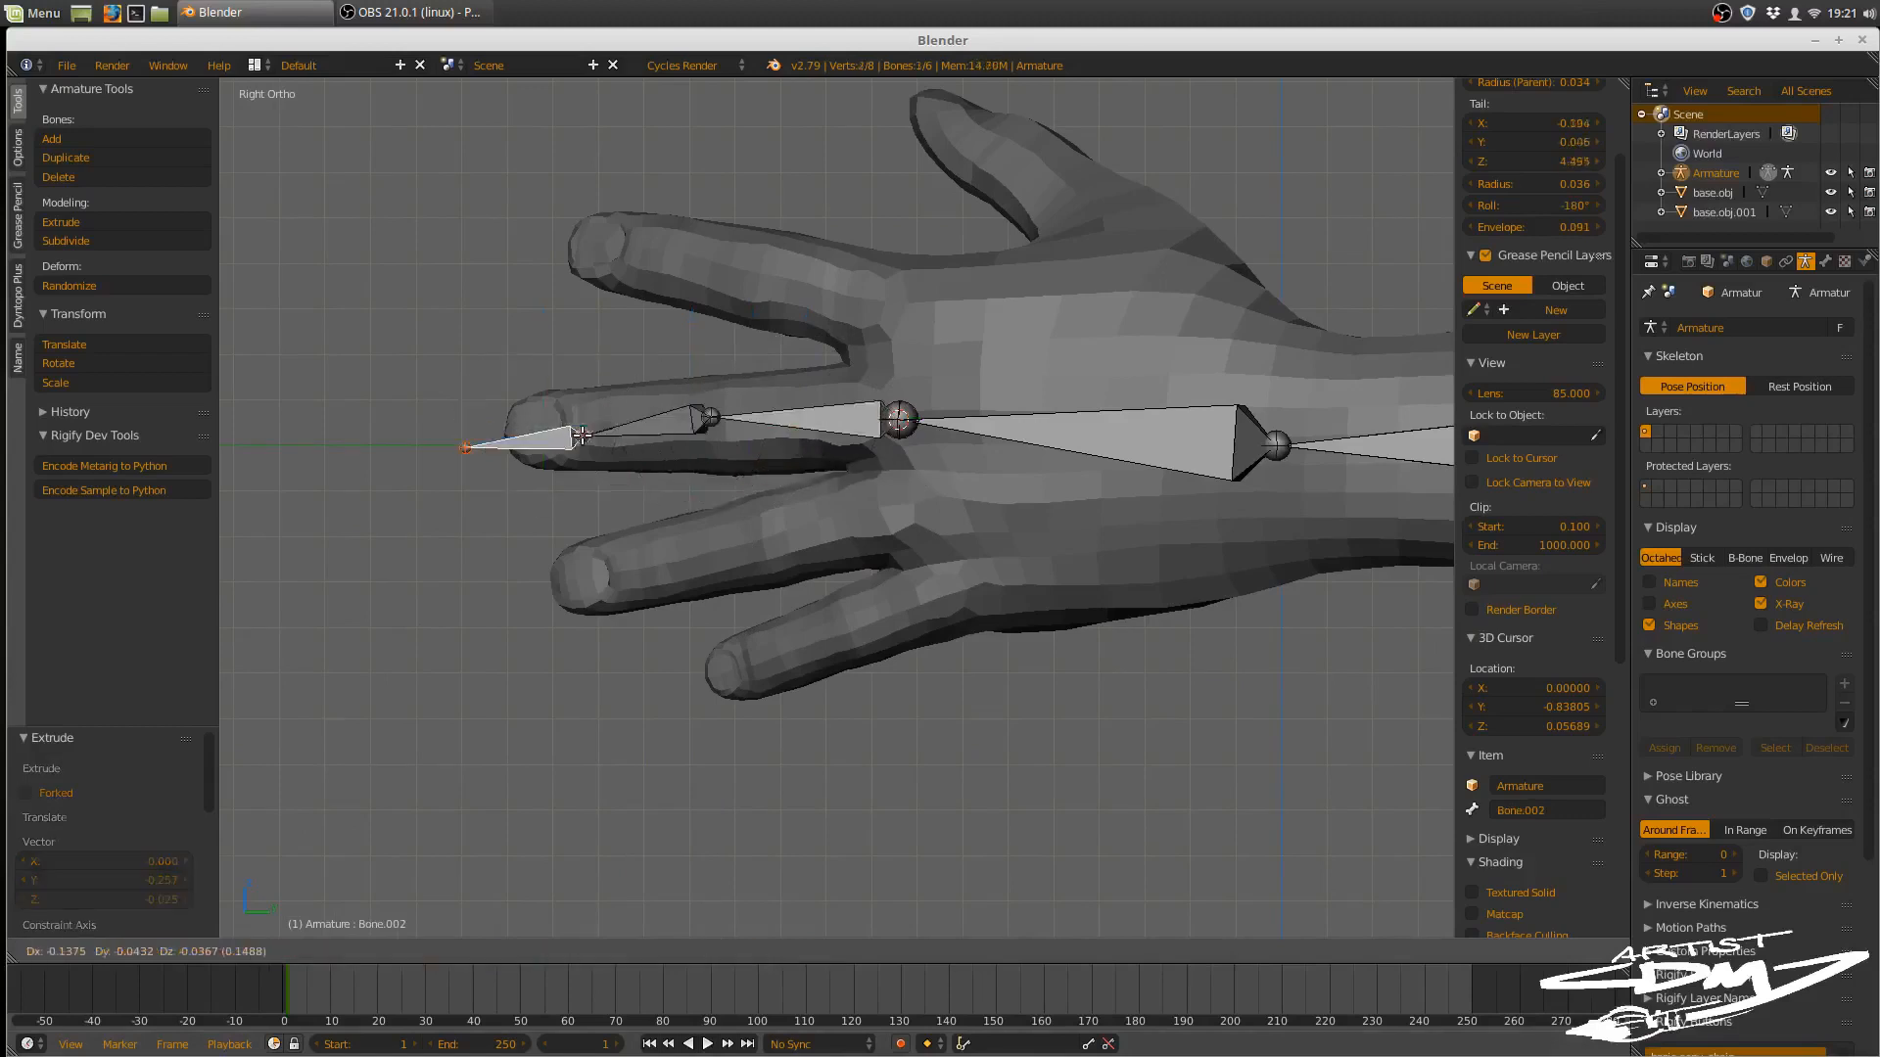
left_click(582, 435)
right_click(678, 424)
key("g")
left_click(648, 430)
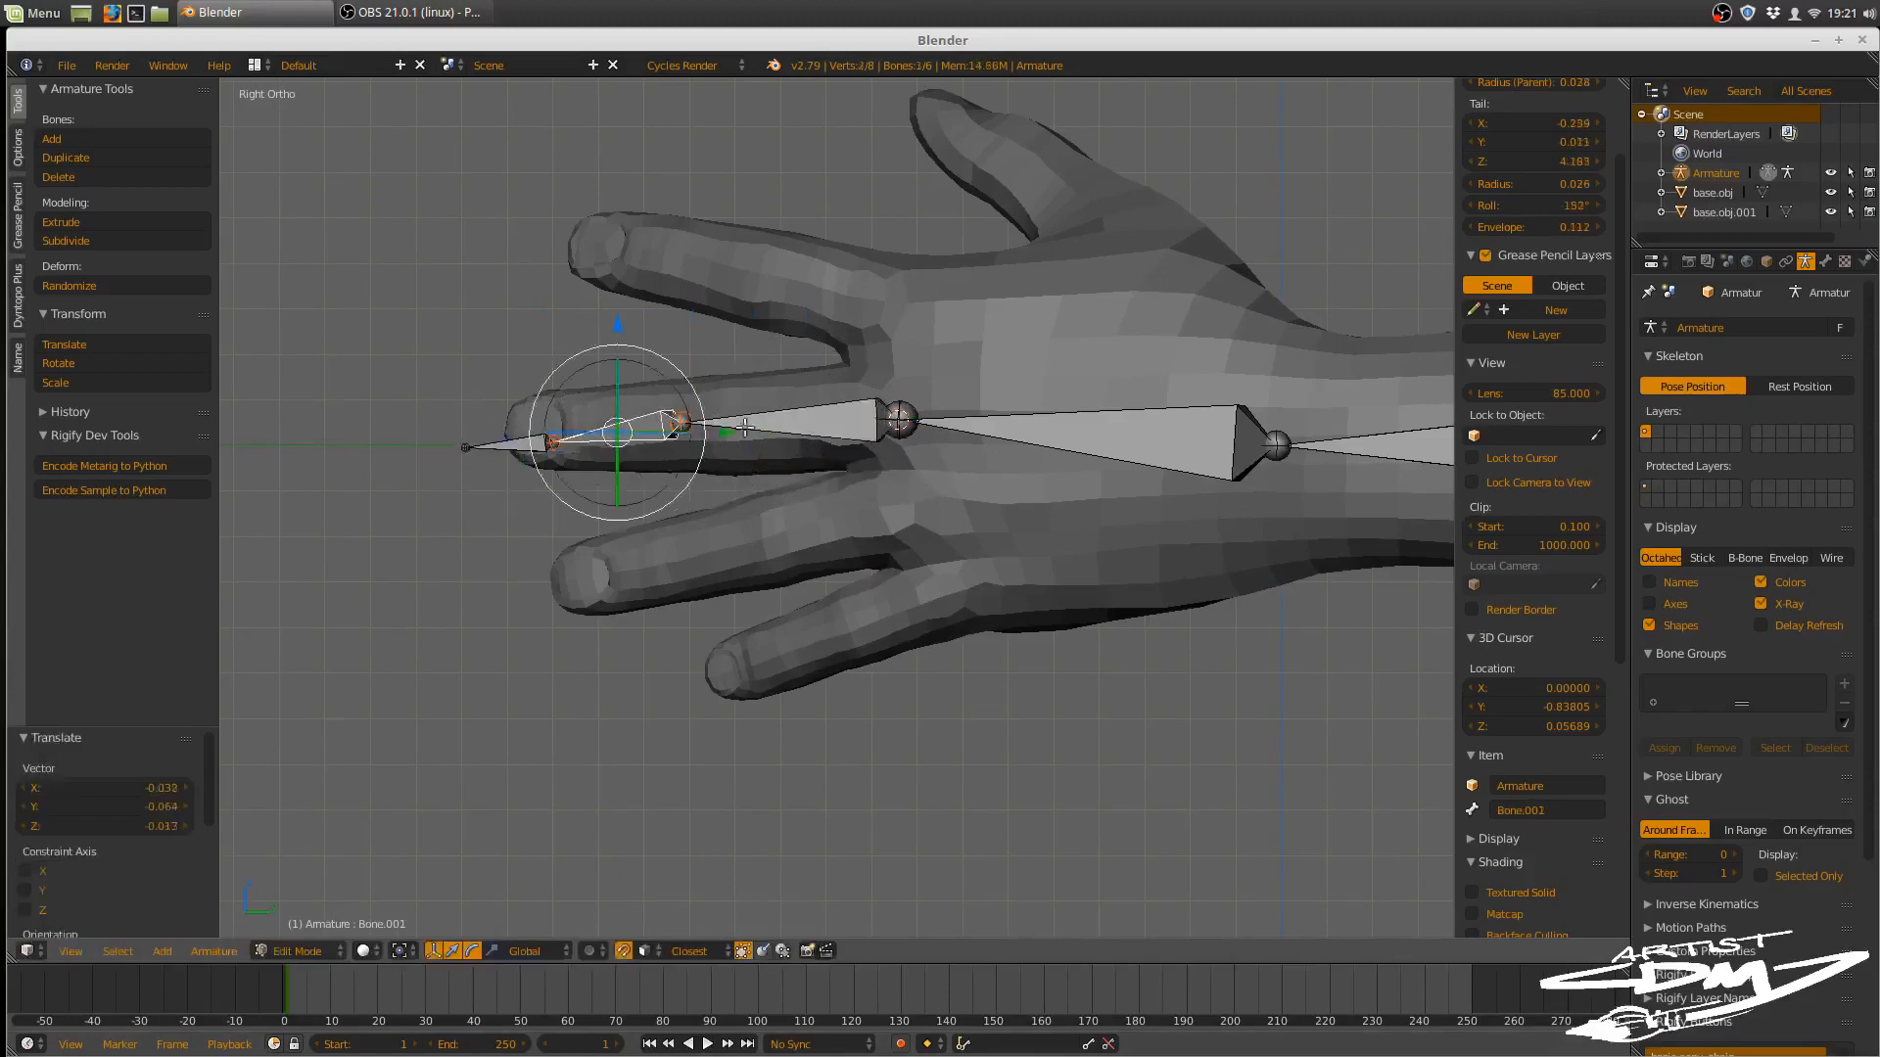
right_click(852, 432)
key("g")
left_click(852, 433)
middle_click_drag(872, 473, 942, 556)
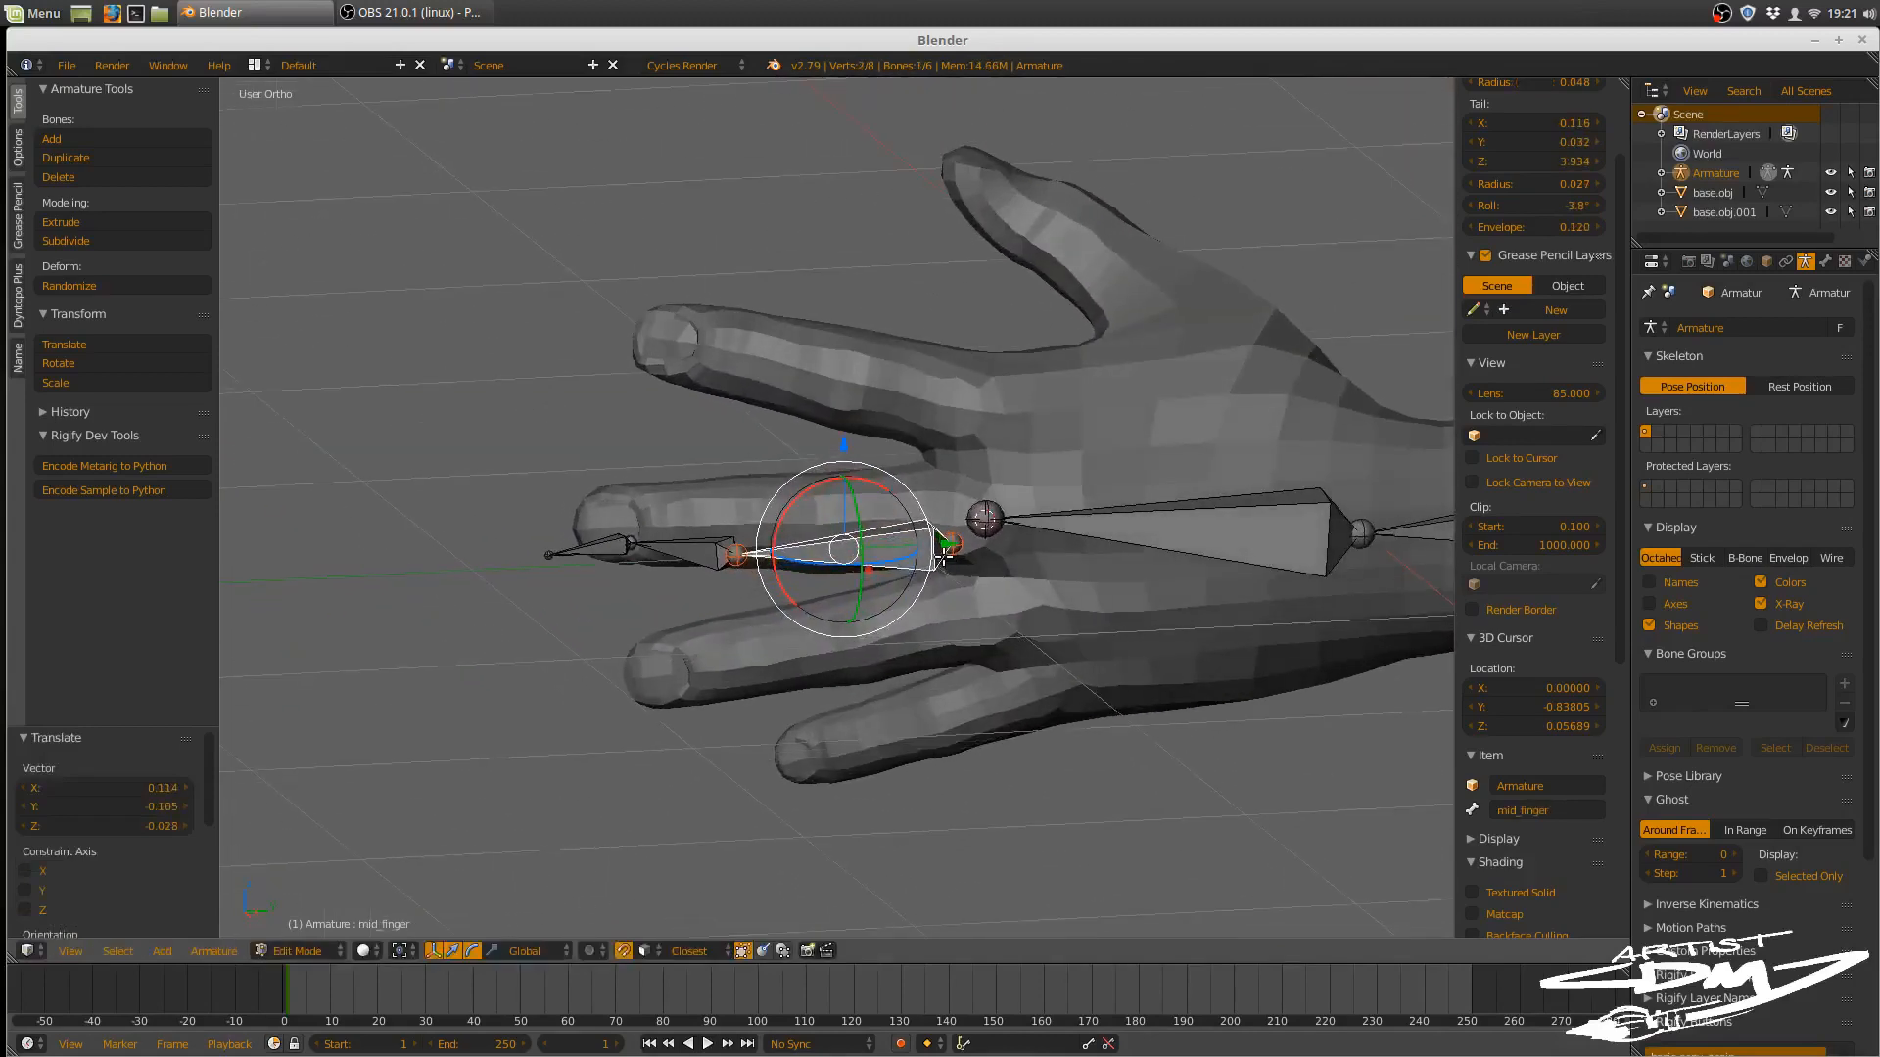
- Undo the snapped moves of the middle finger bones and turn snapping off
key("ctrl+z")
key("ctrl+z")
key("ctrl+z")
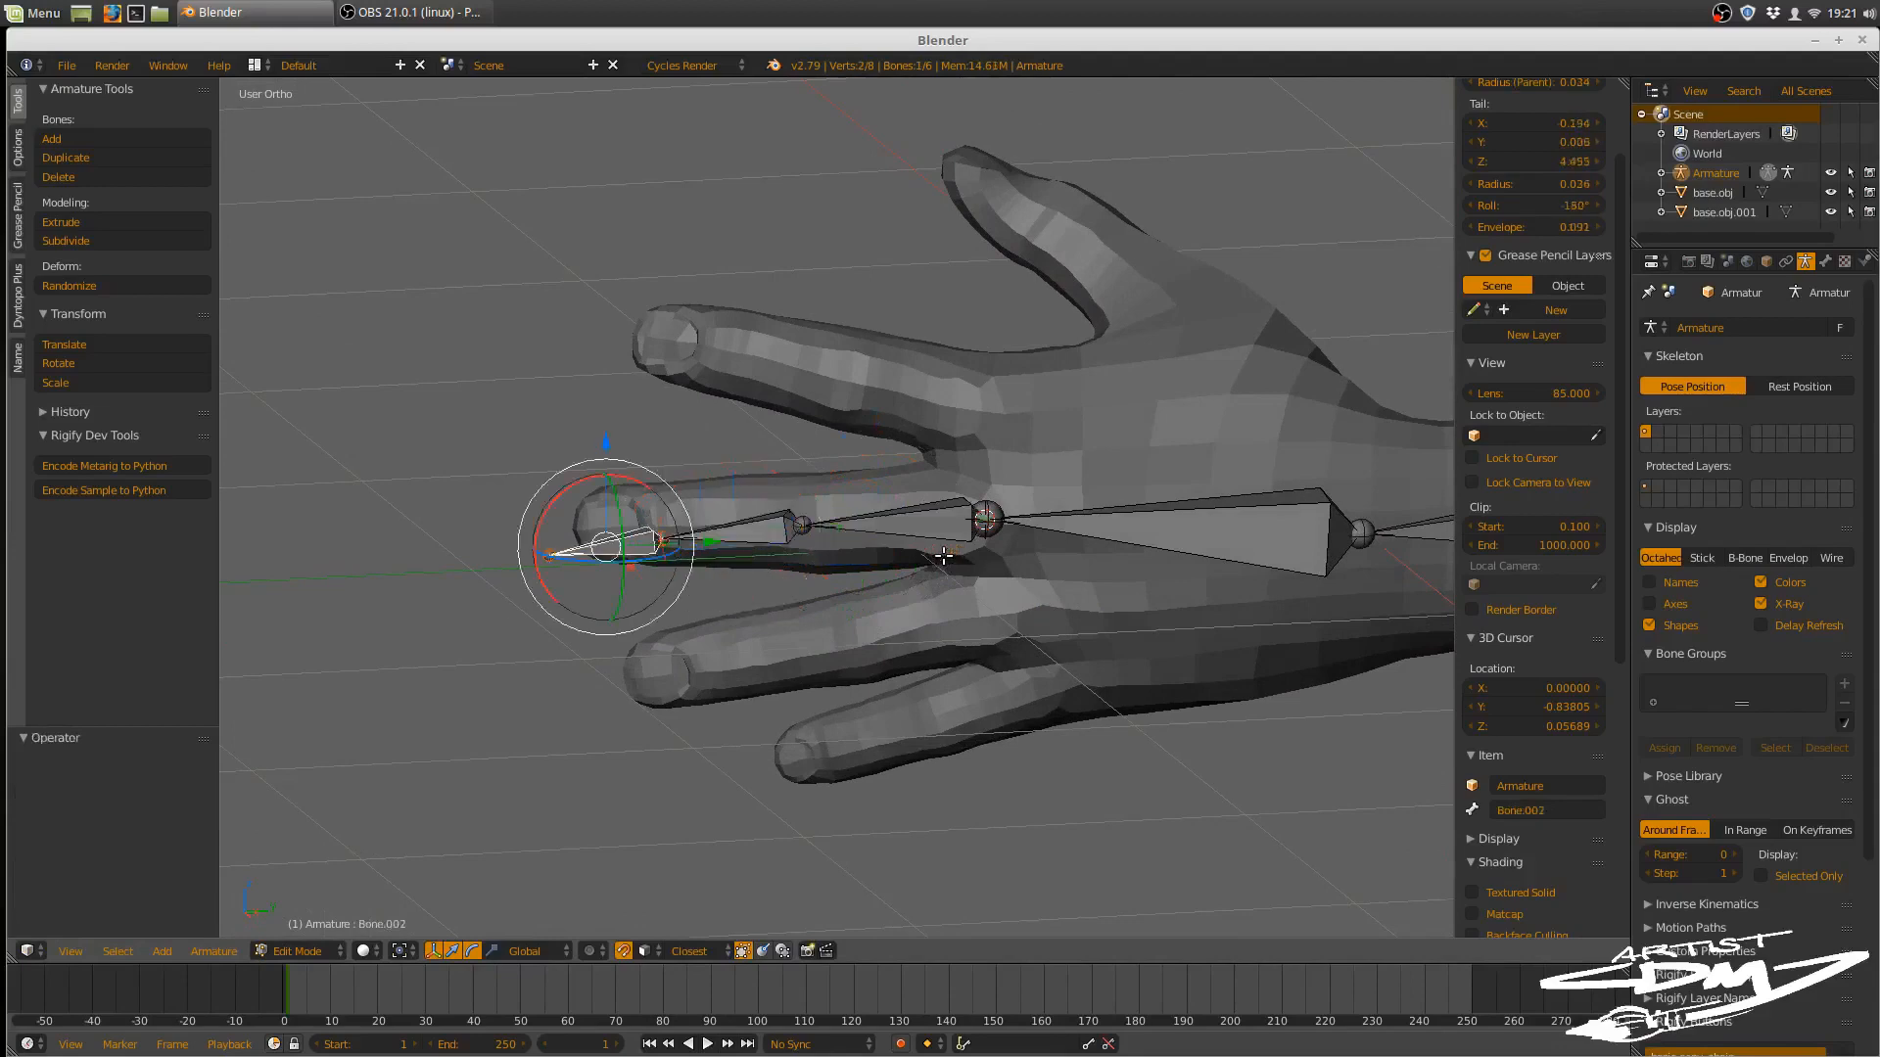
key("ctrl+z")
middle_click_drag(922, 554, 891, 726)
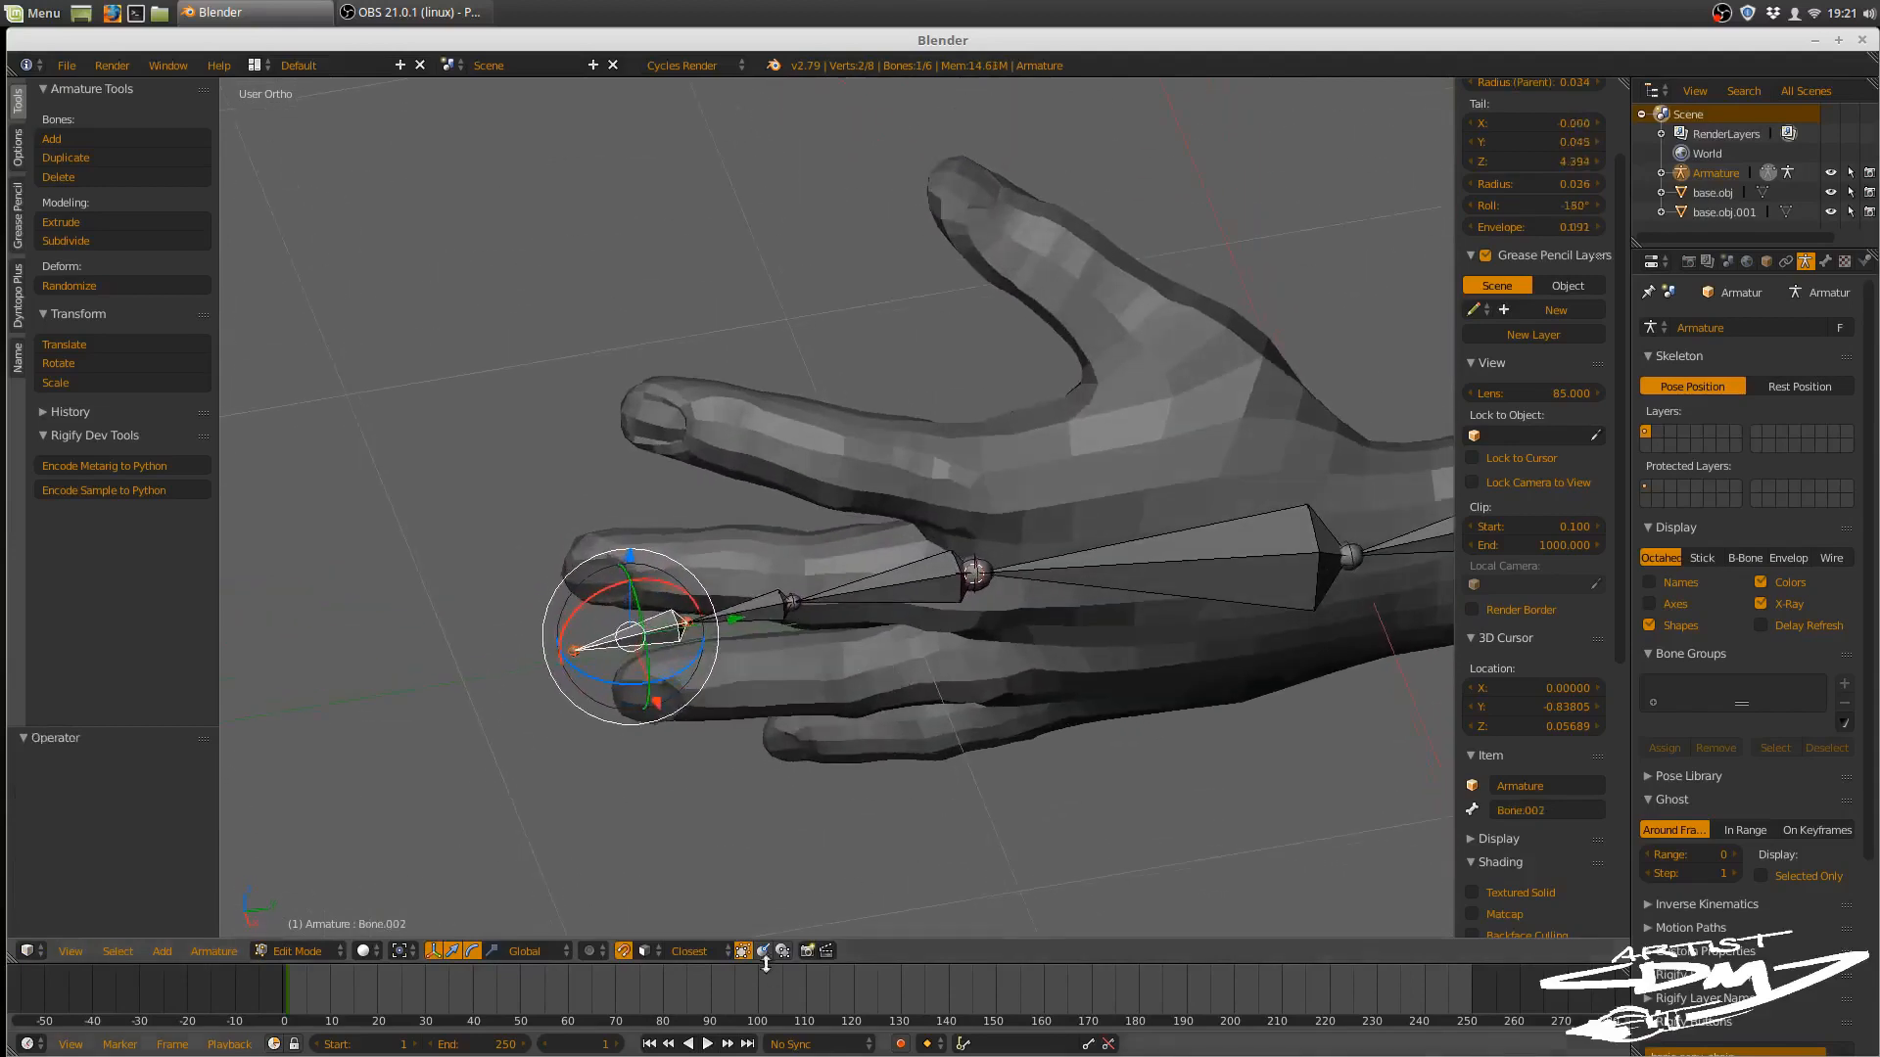
left_click(624, 951)
- With the 3D cursor as pivot, rotate all three middle finger bones about 11.5° in the top view to follow the finger
middle_click_drag(693, 738, 766, 785)
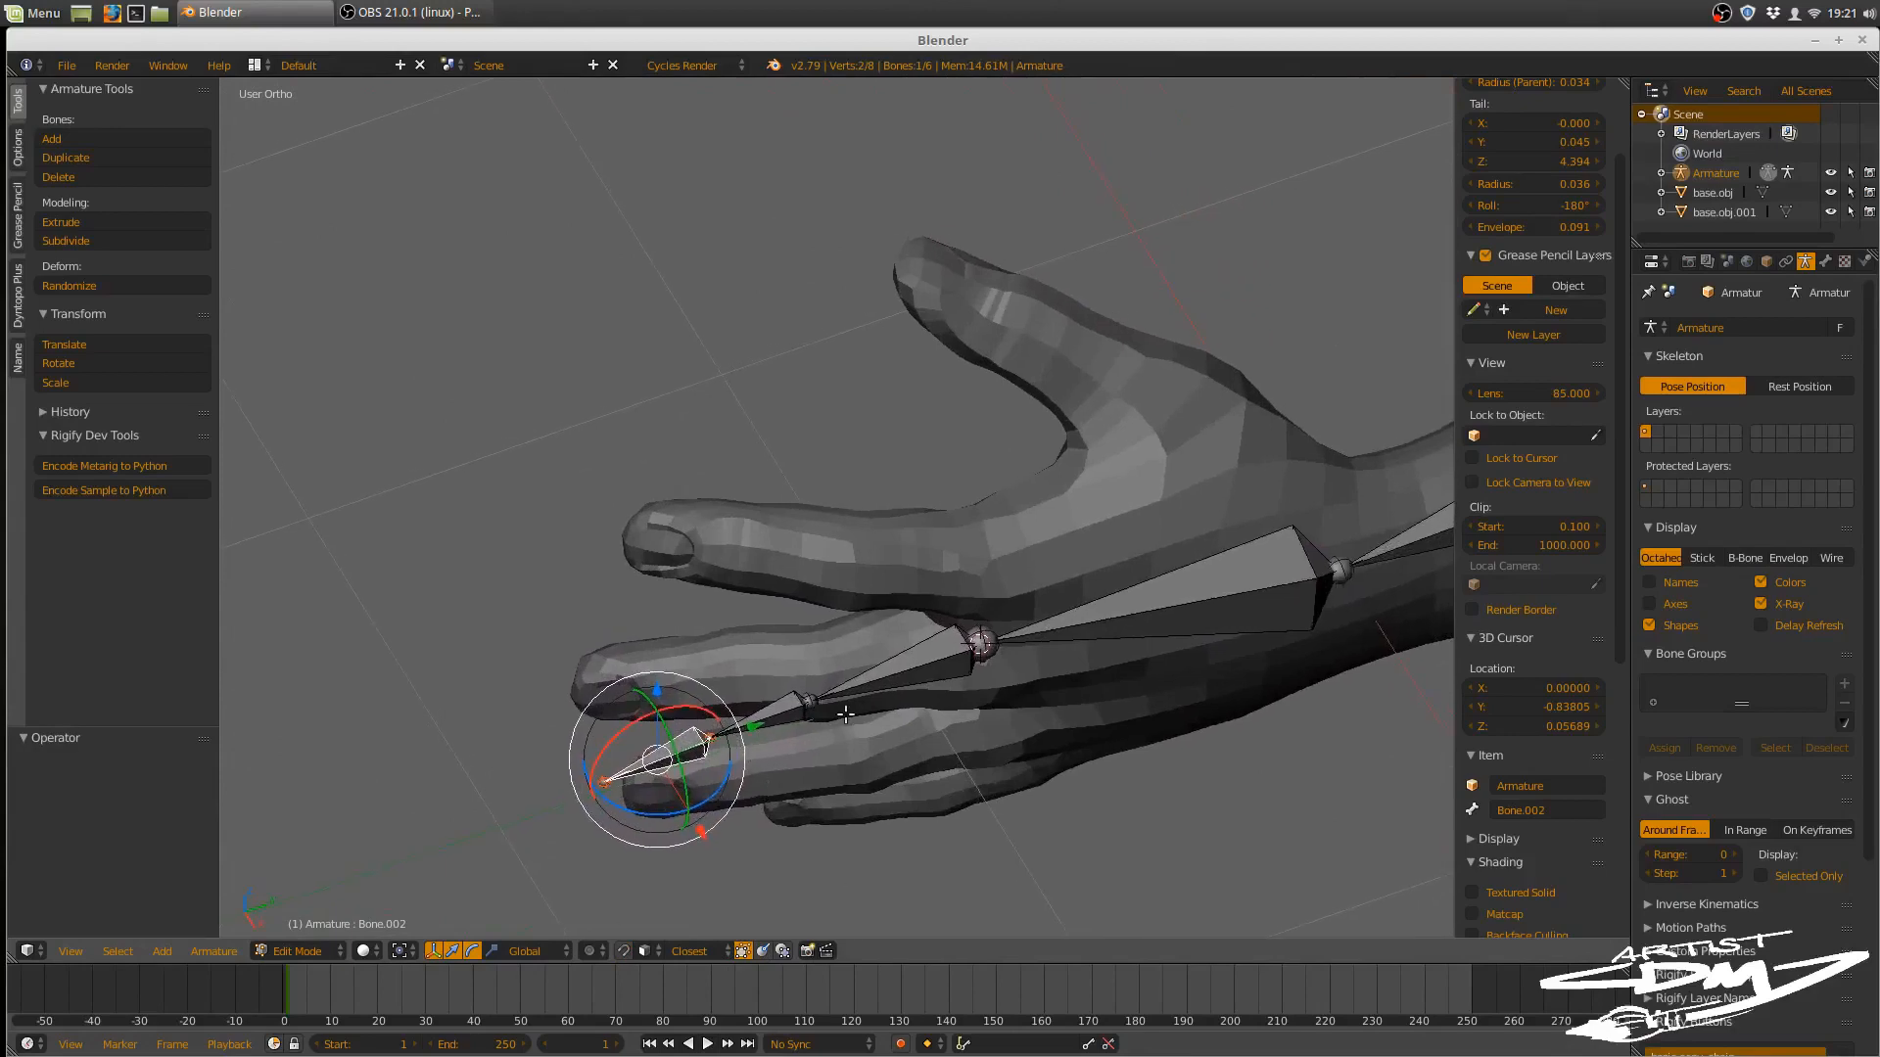
key("KP_7")
middle_click_drag(952, 706, 1163, 681, "shift")
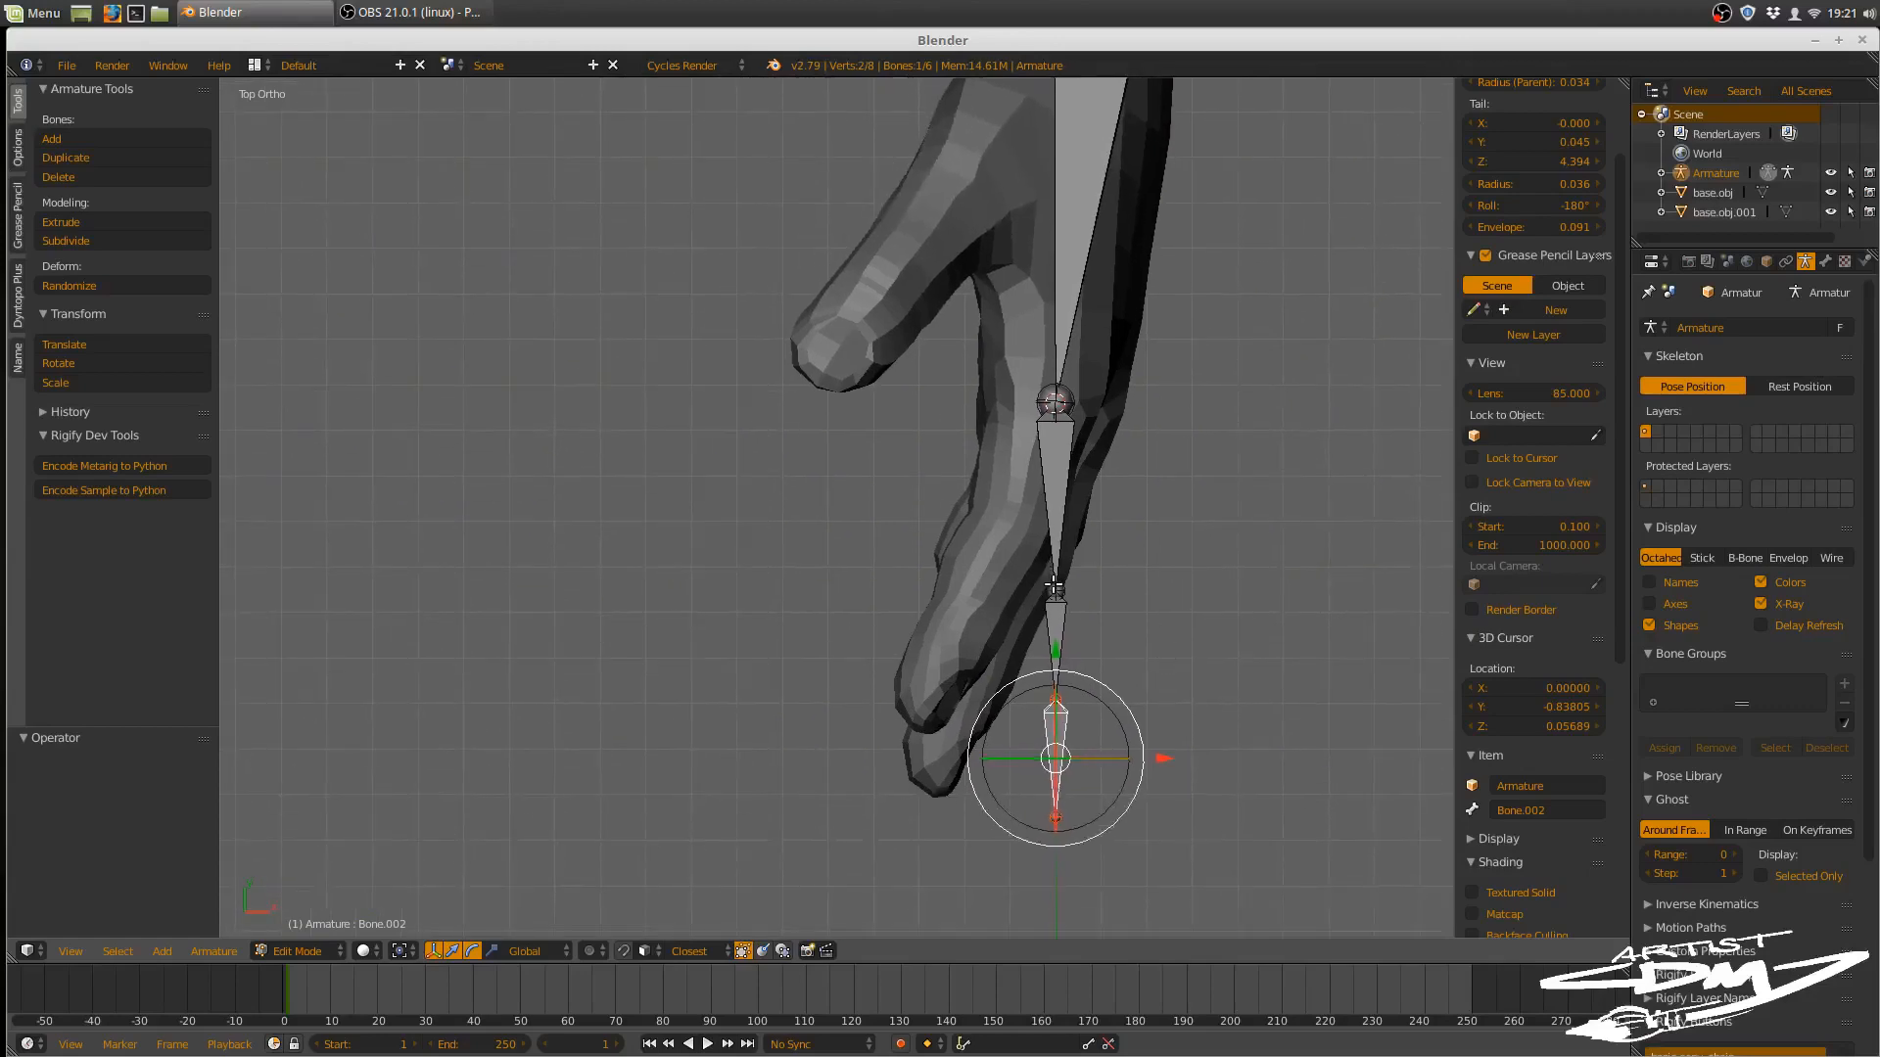
key("period")
left_click(1194, 585)
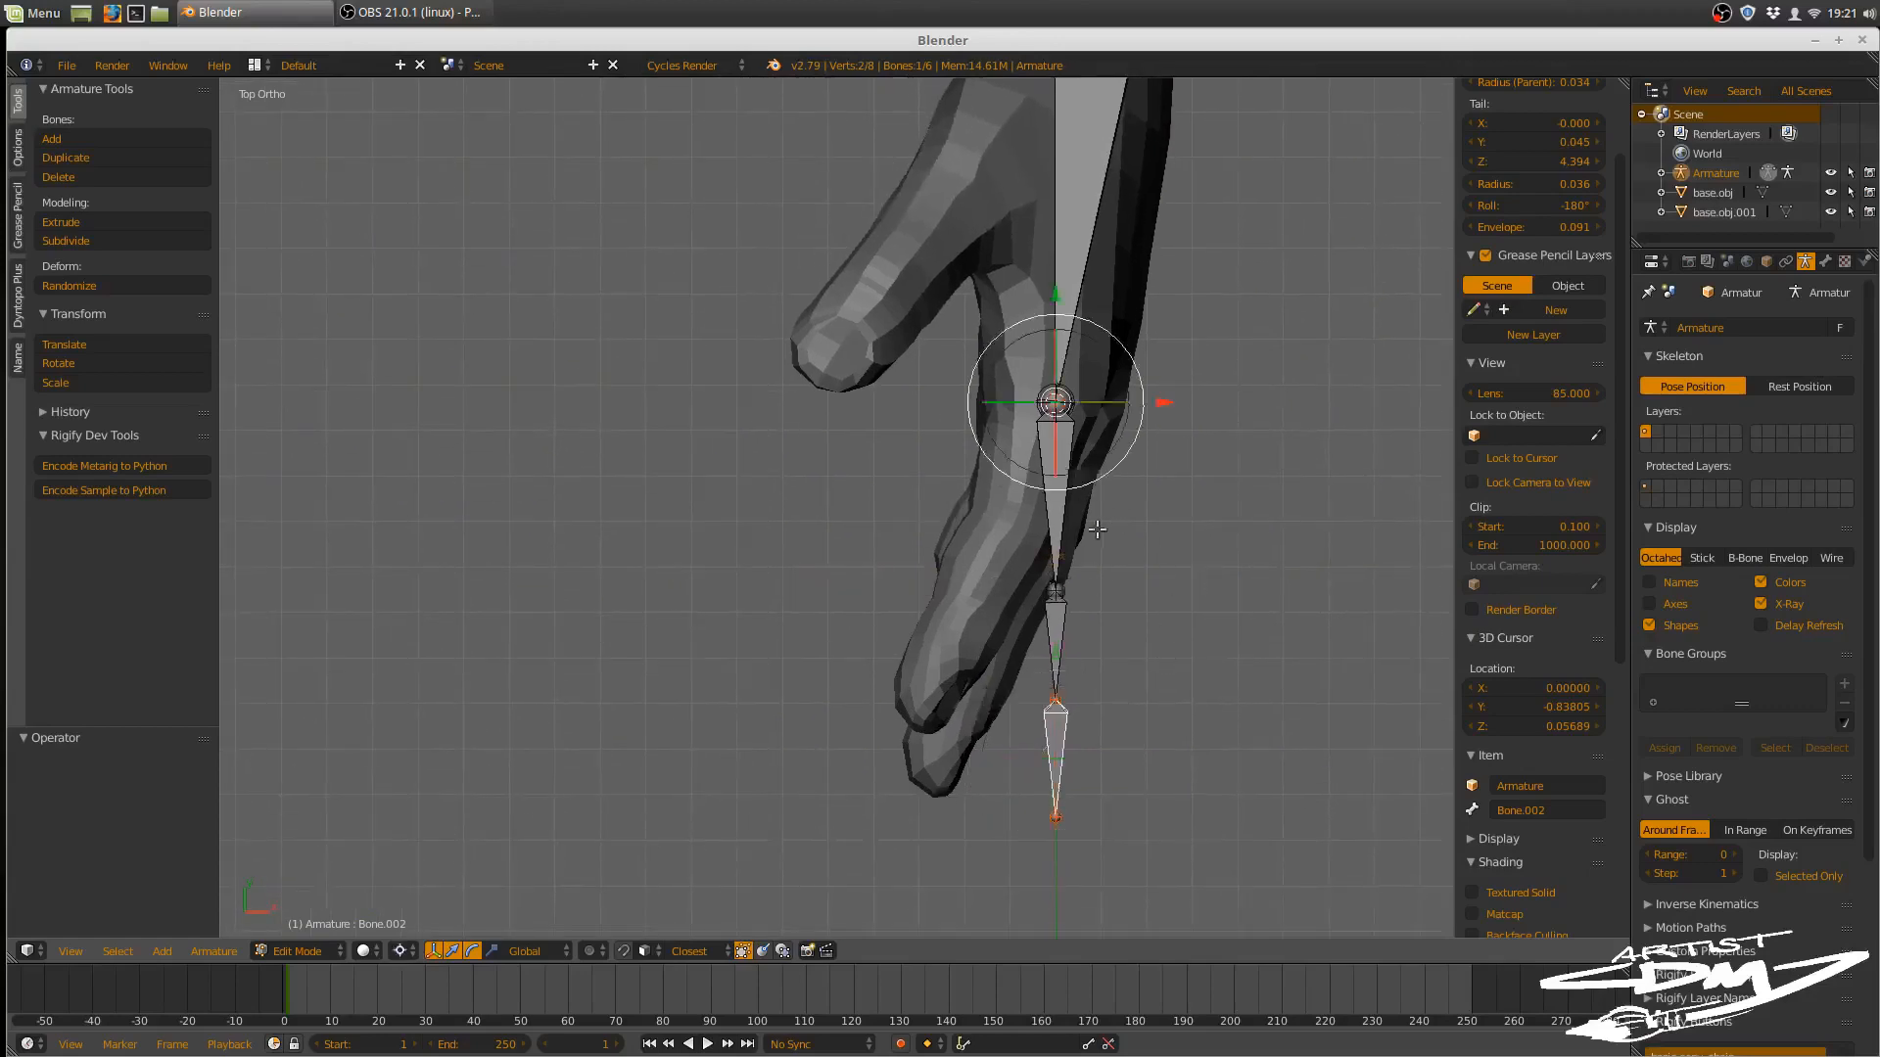
right_click(1068, 499)
right_click(1062, 645, "shift")
right_click(1063, 733, "shift")
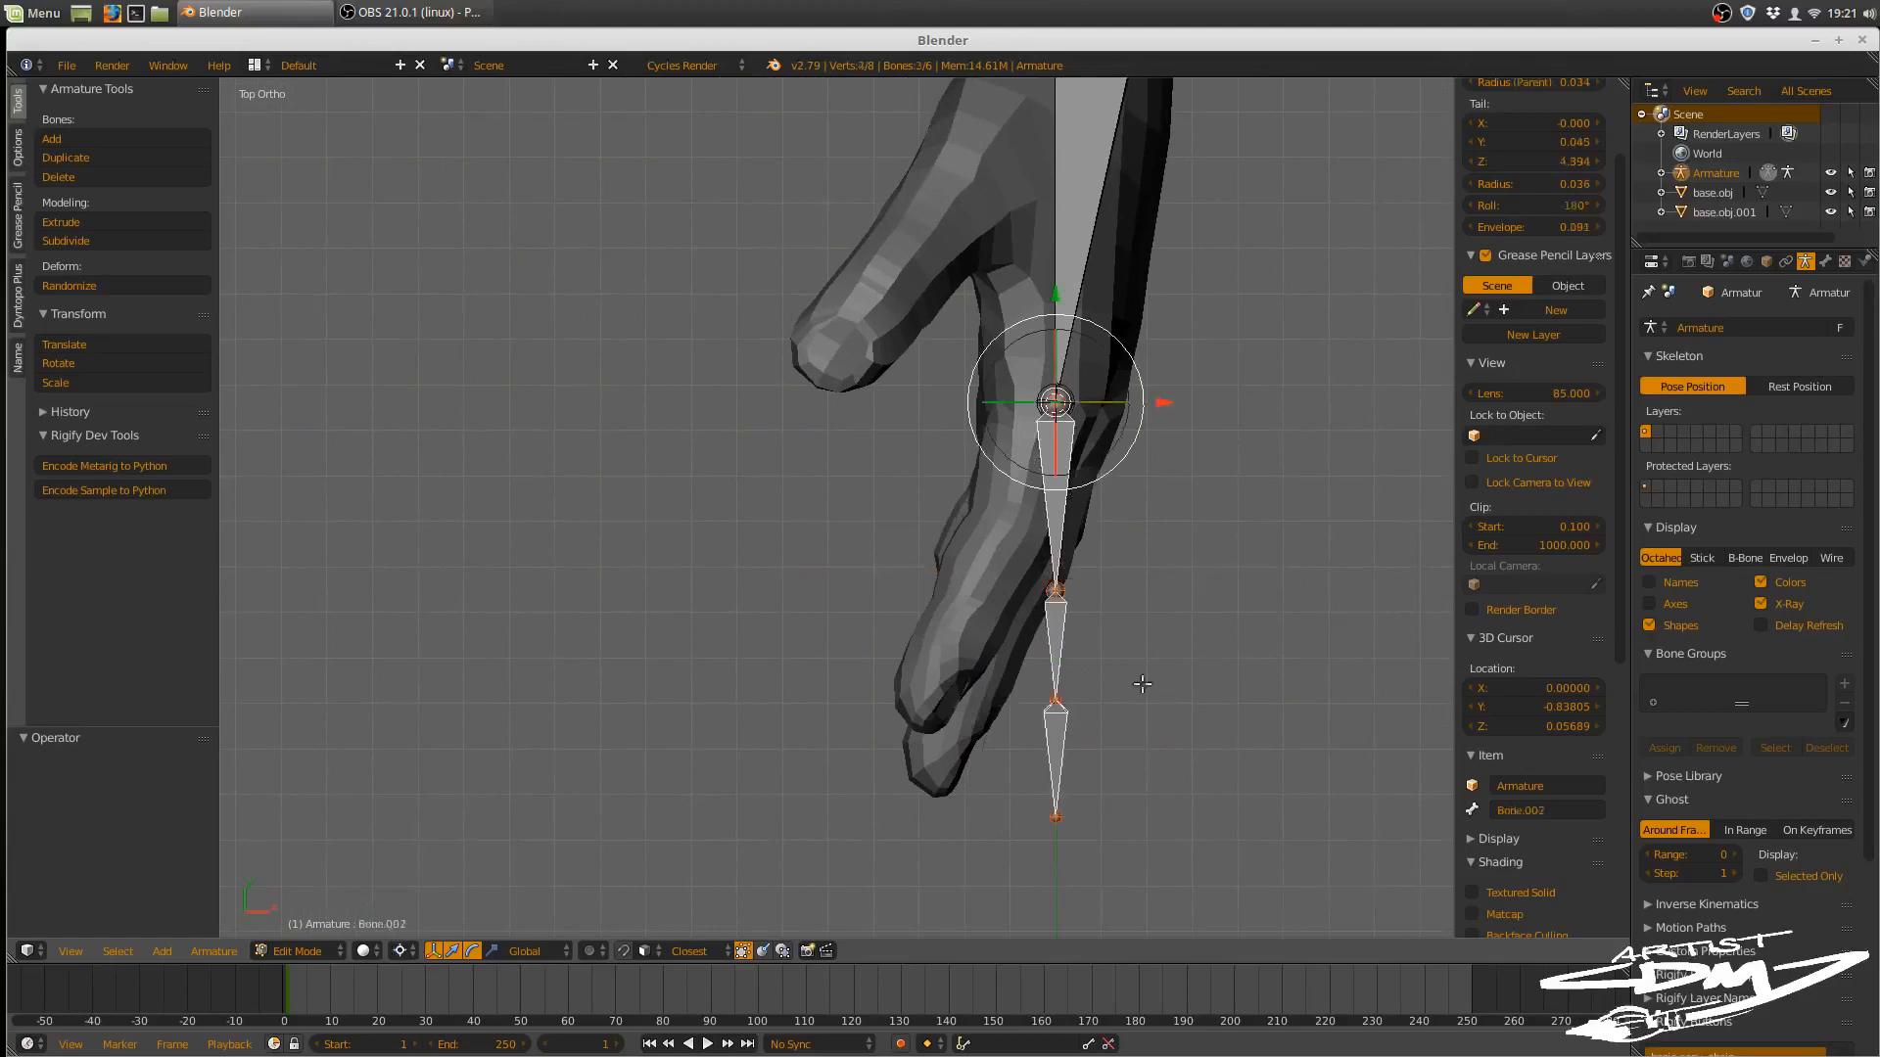
key("r")
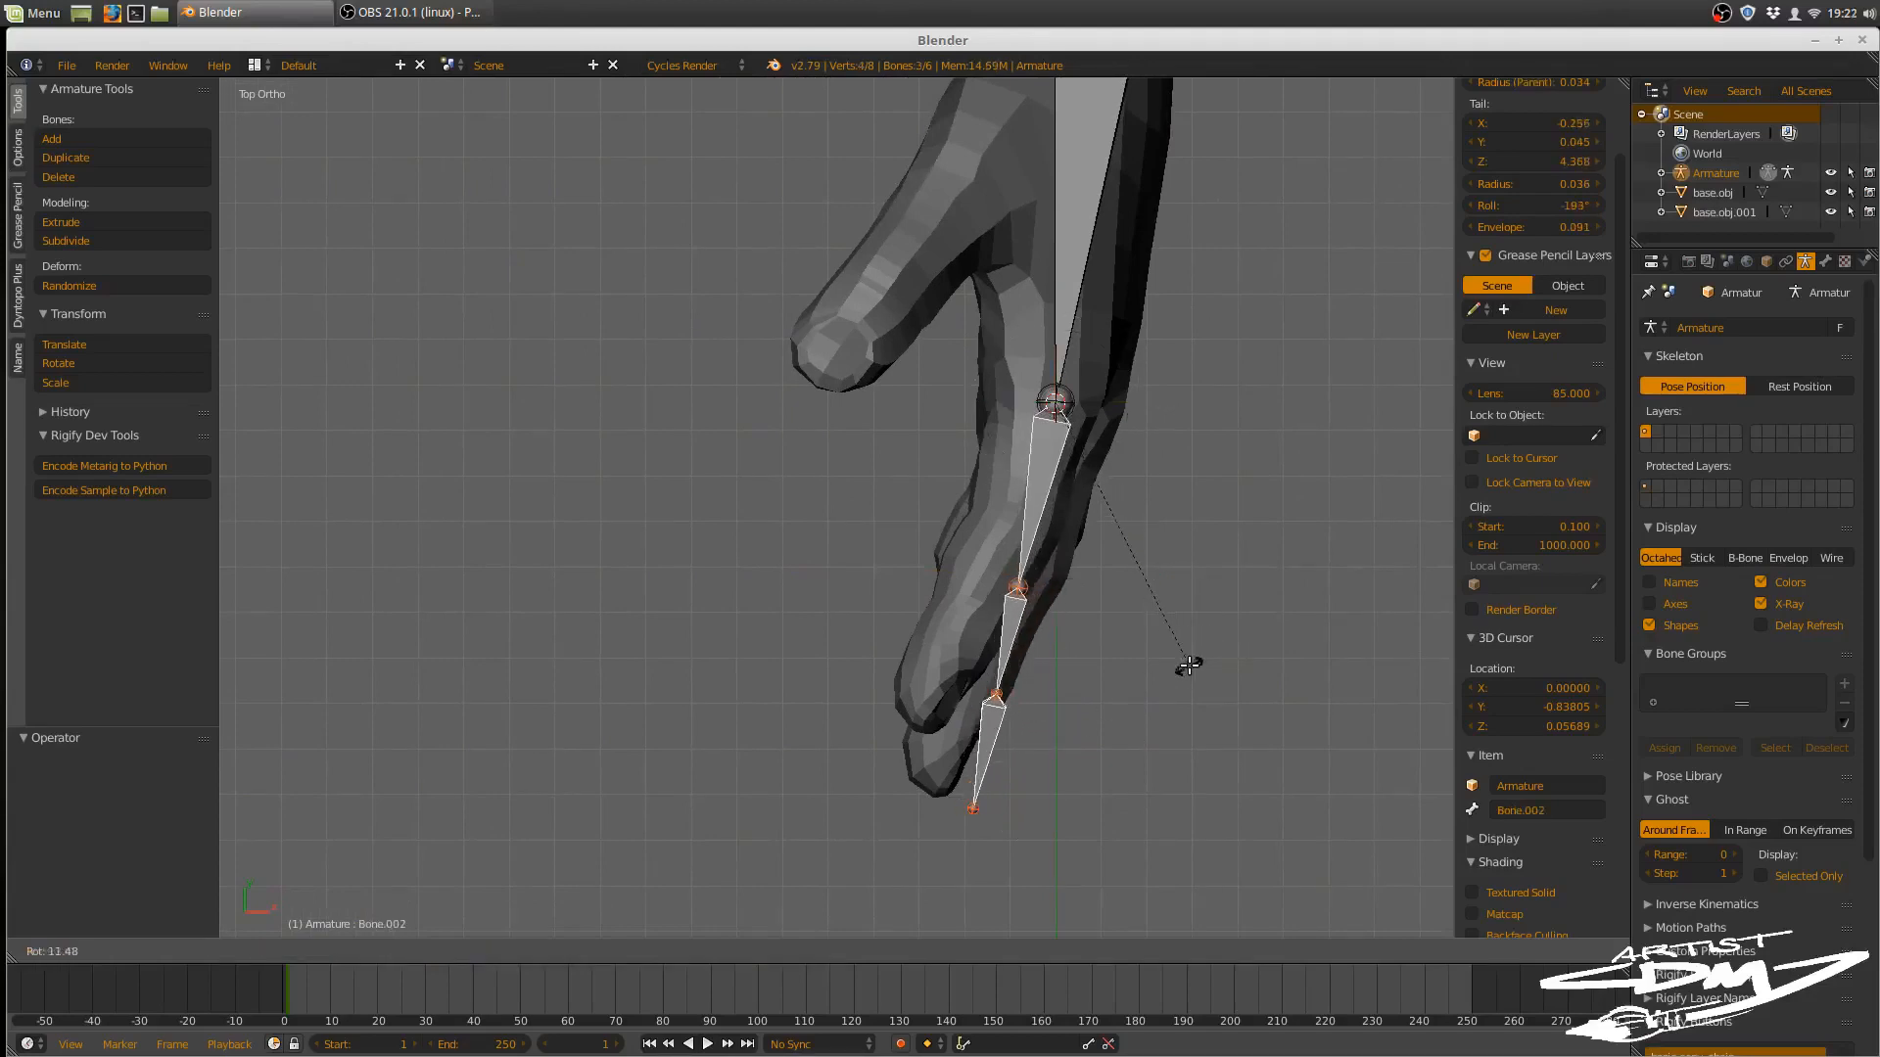
left_click(1187, 666)
- Place the 3D cursor at the middle finger's first joint and rotate the two outer bones about 13° around it
right_click(1018, 612)
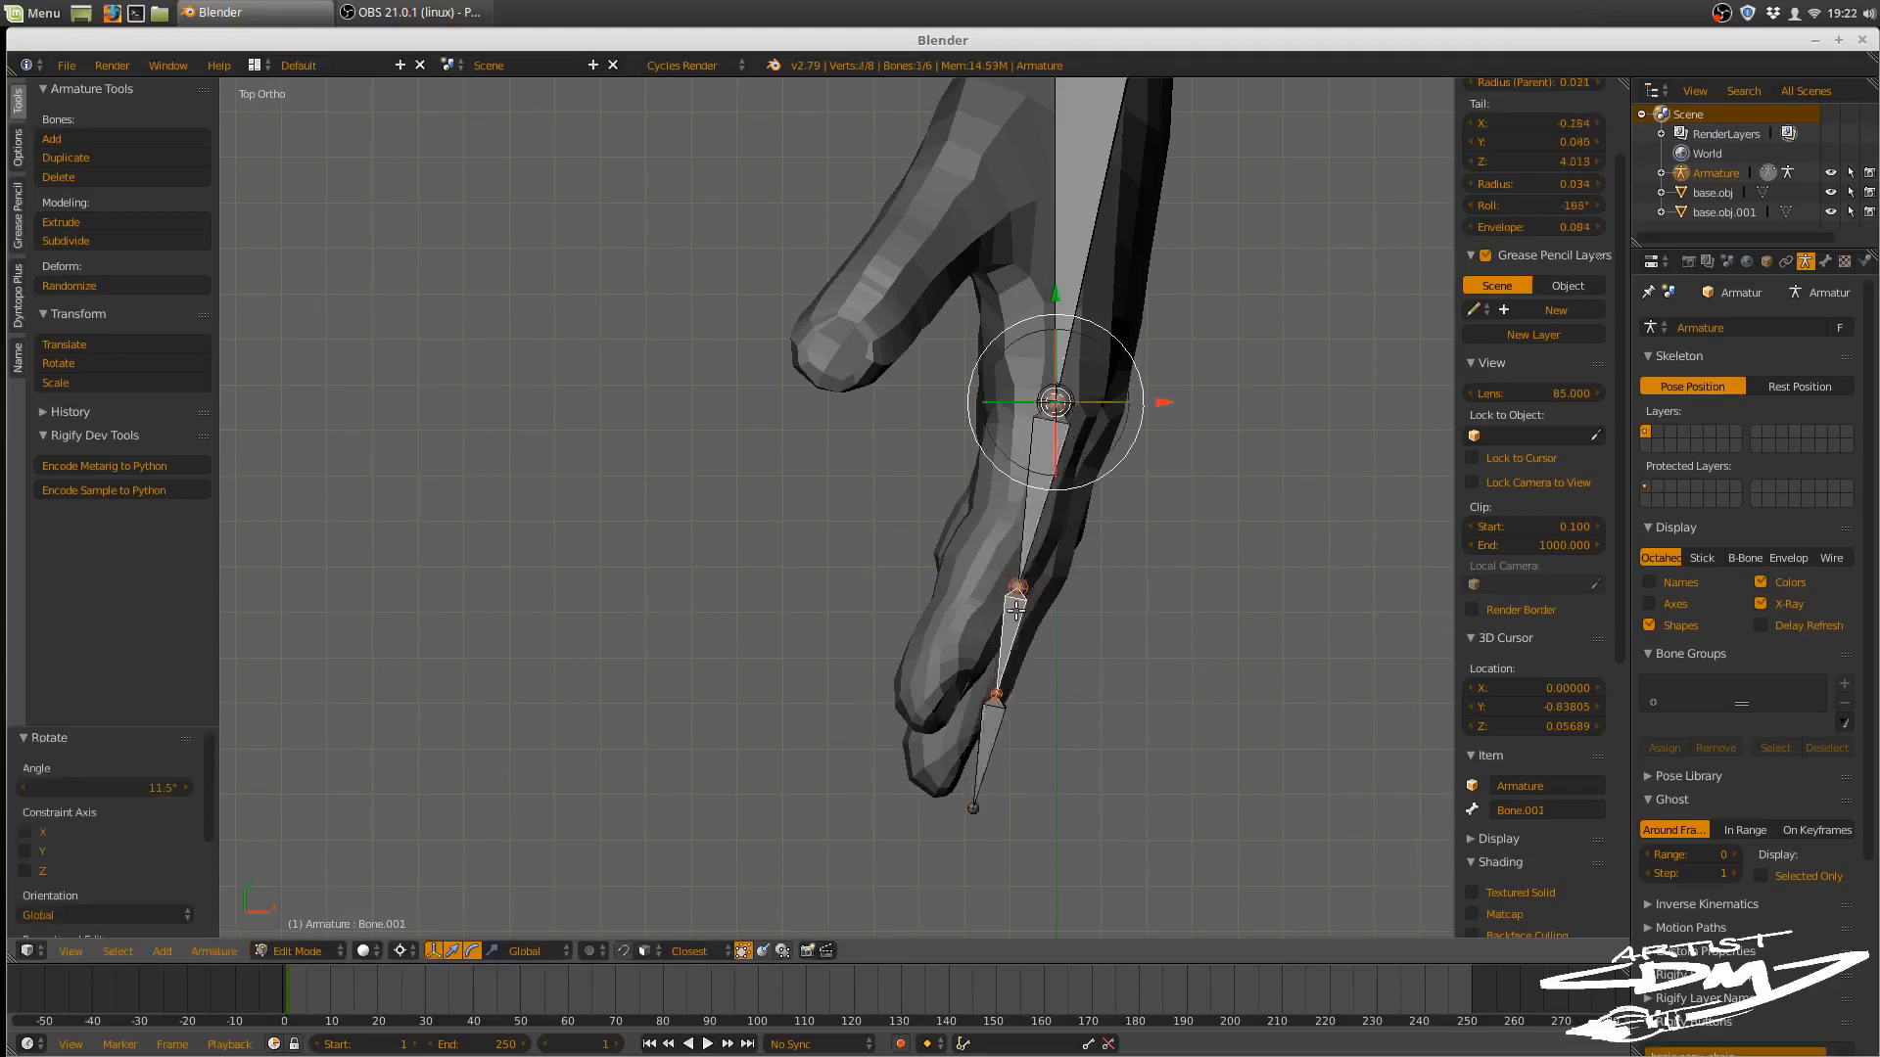
right_click(996, 728, "shift")
left_click(1019, 585)
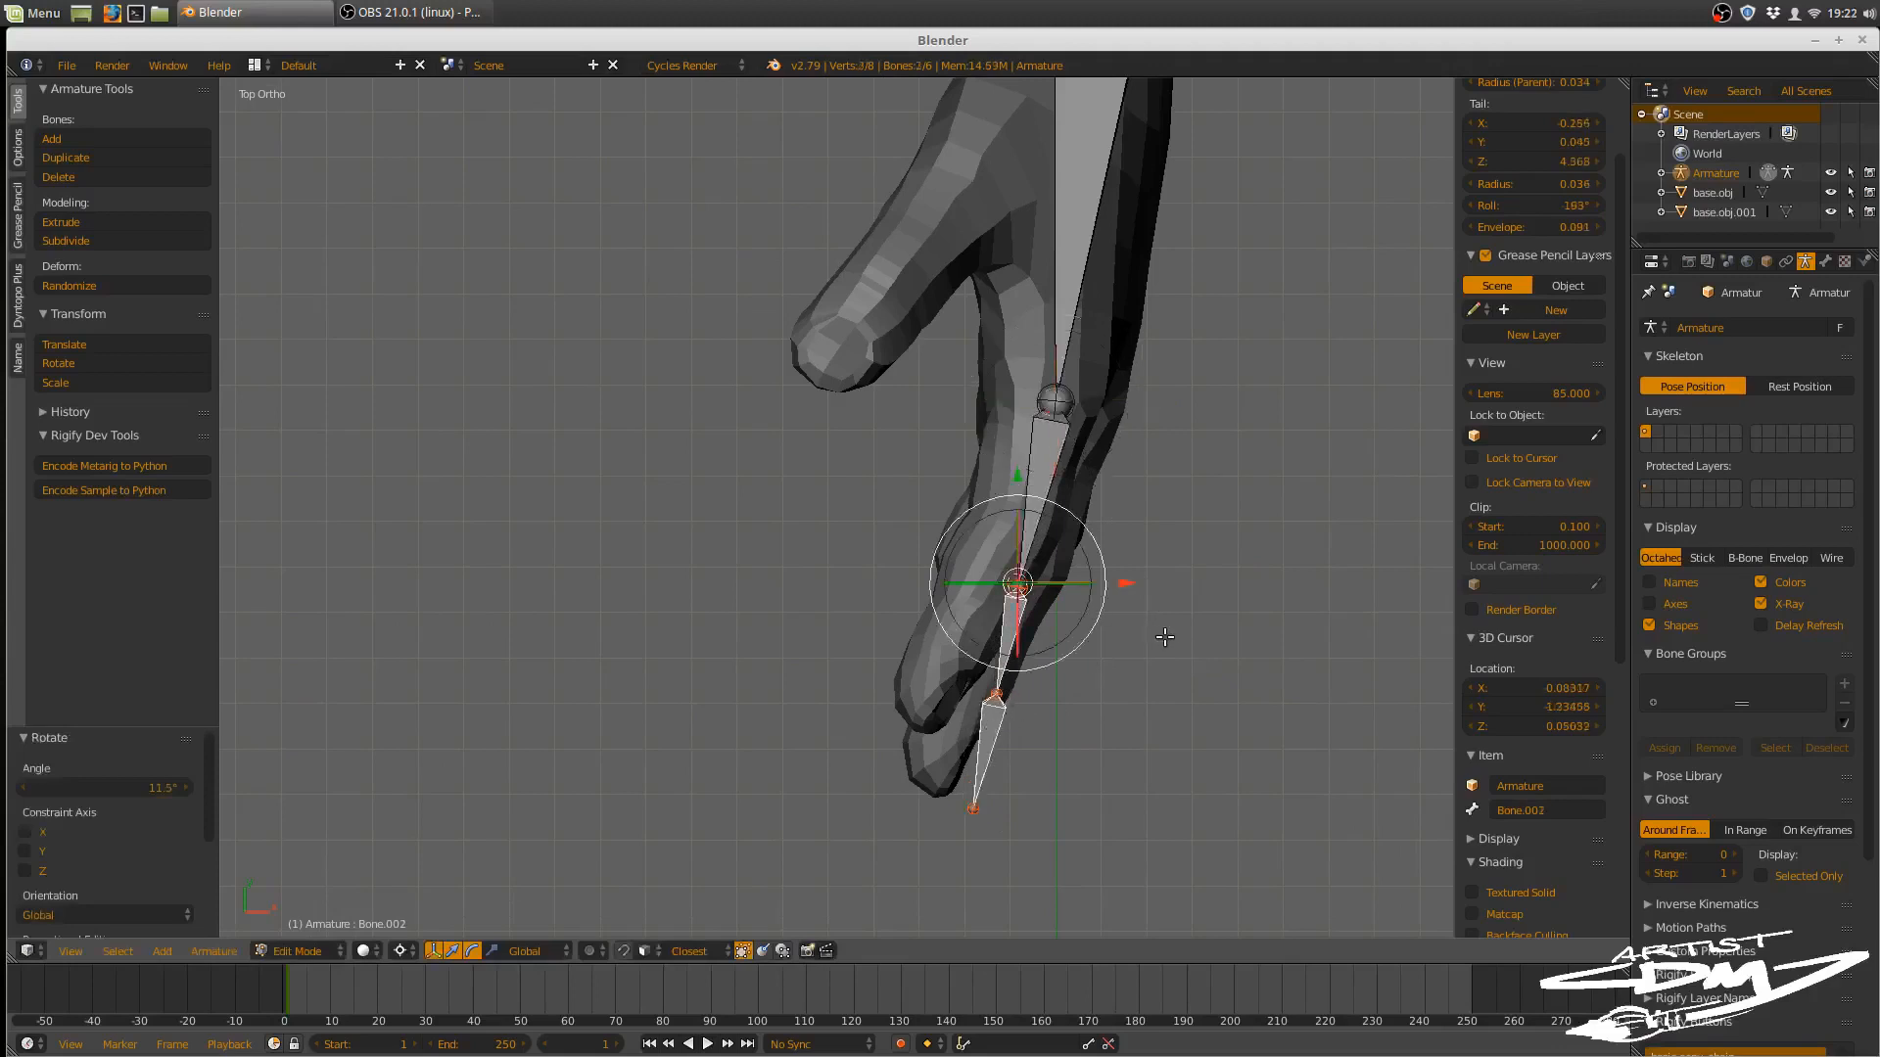
key("r")
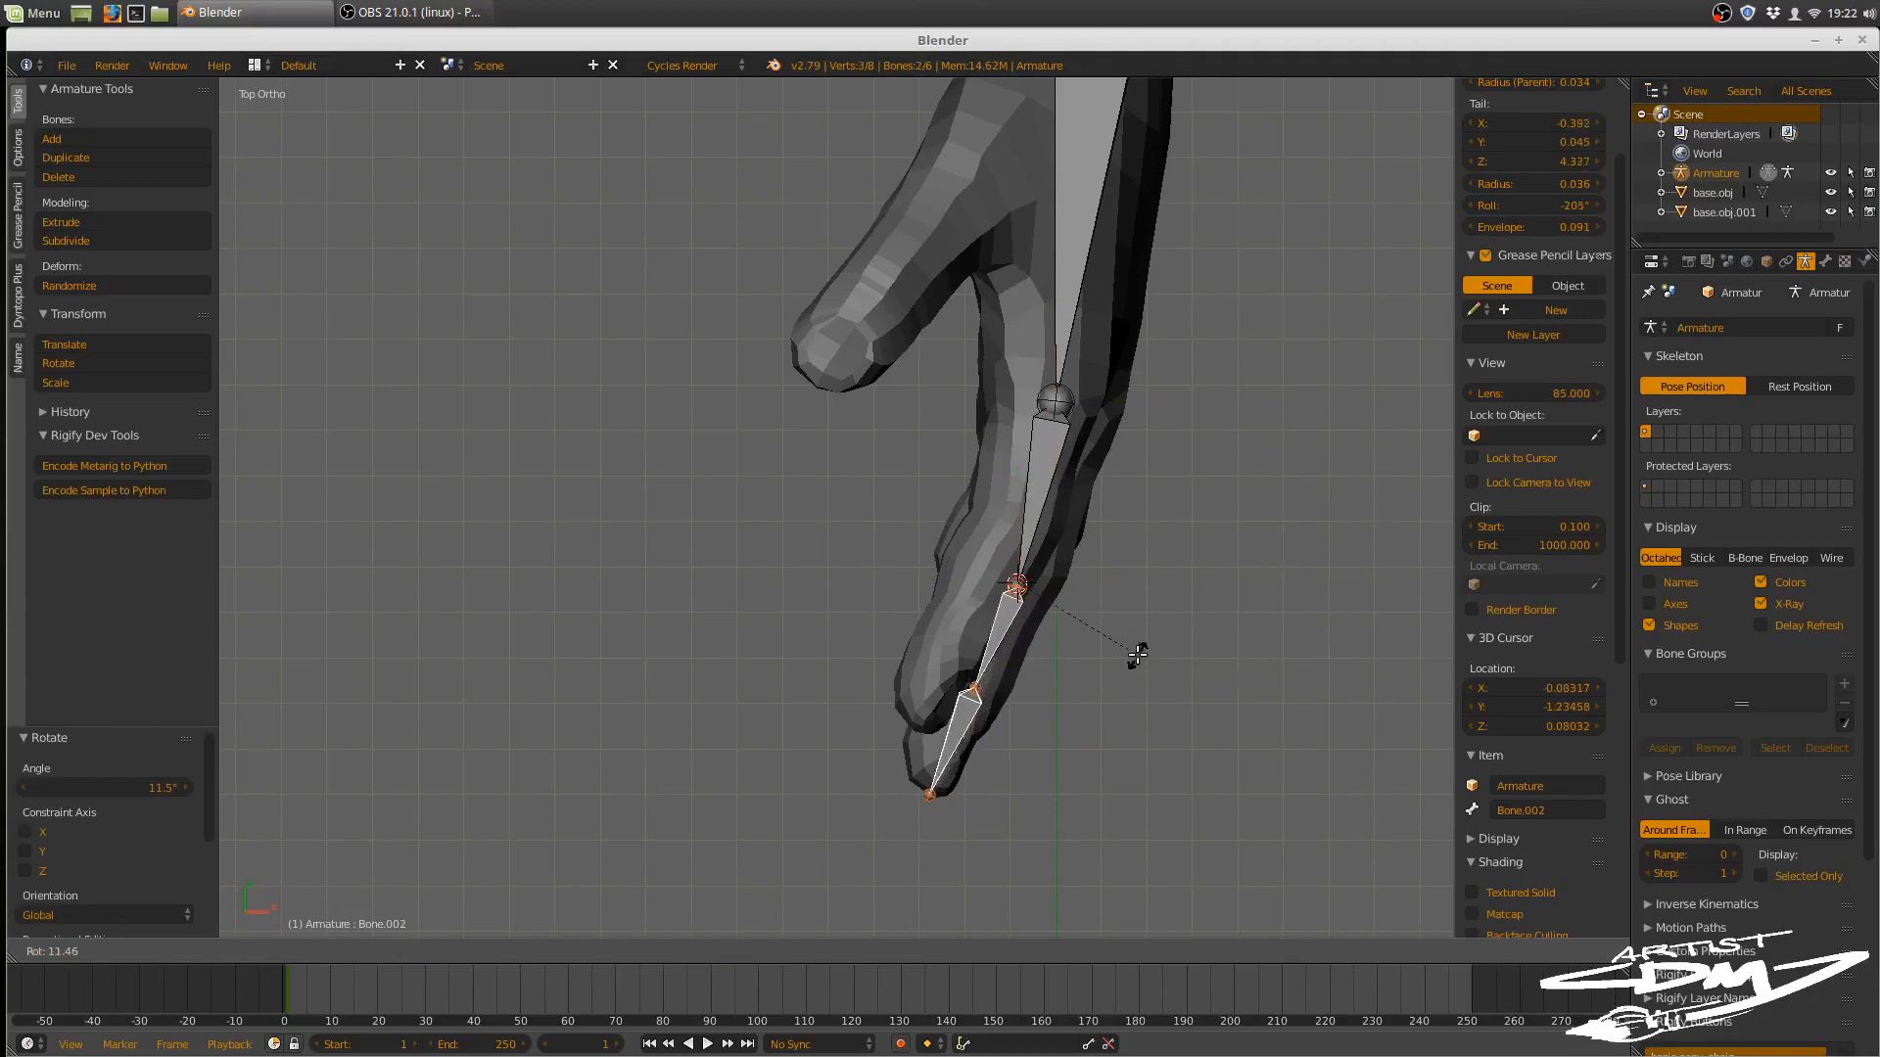
left_click(1126, 651)
- Adjust the middle finger's outer joint in the right view and move the last bone's tip slightly beyond the fingertip
middle_click_drag(1130, 654, 971, 518)
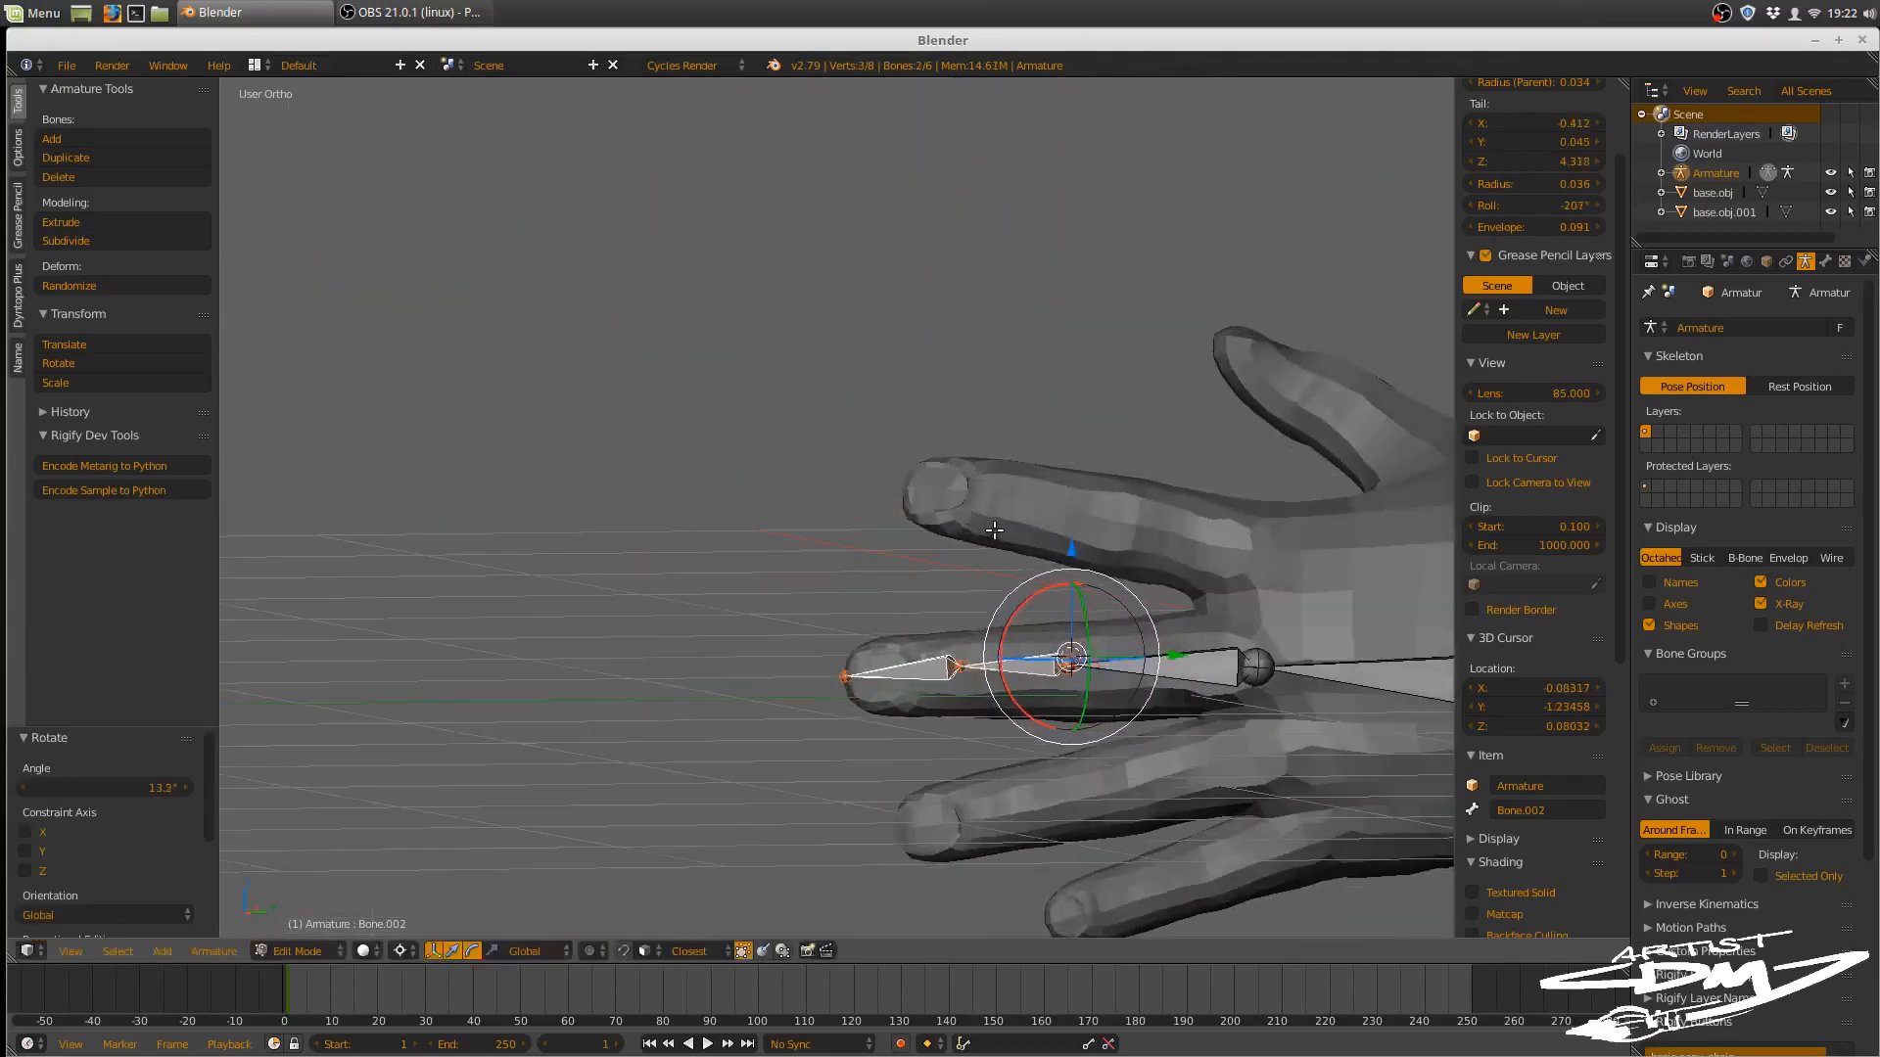
key("KP_3")
right_click(1033, 689)
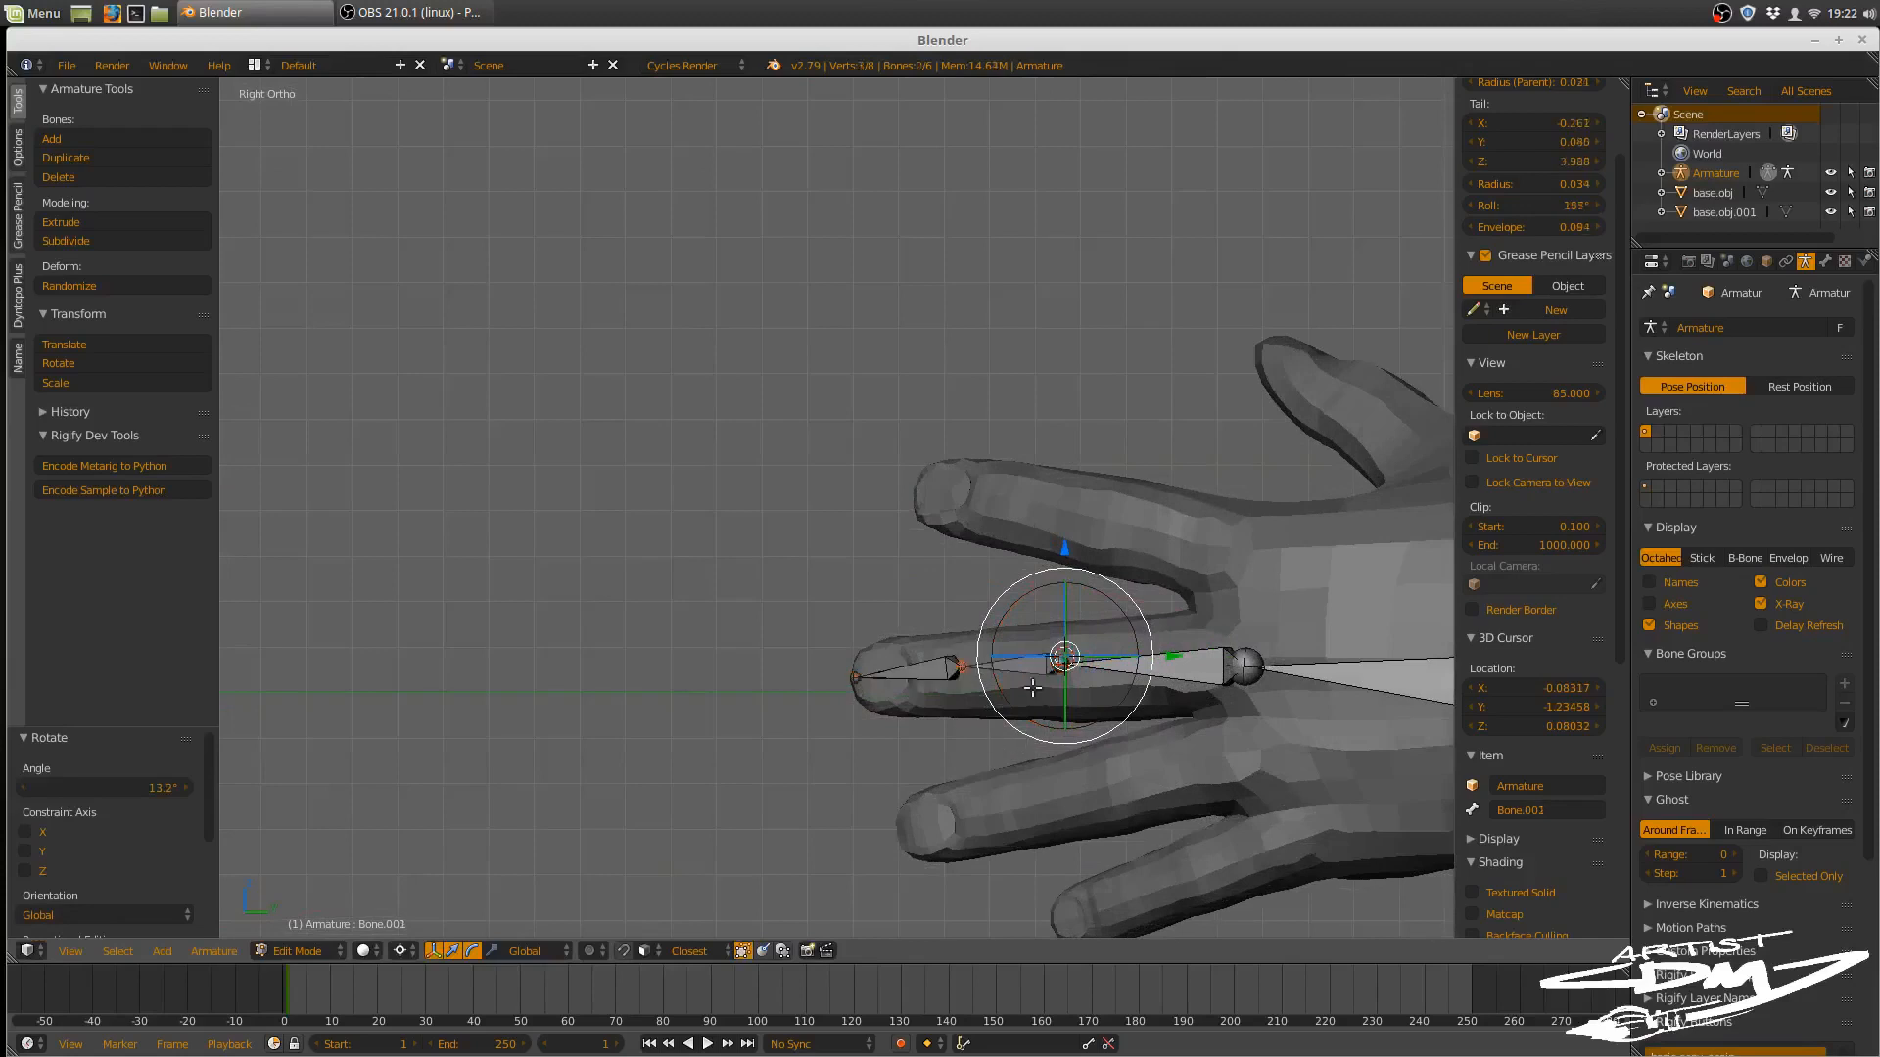
key("g")
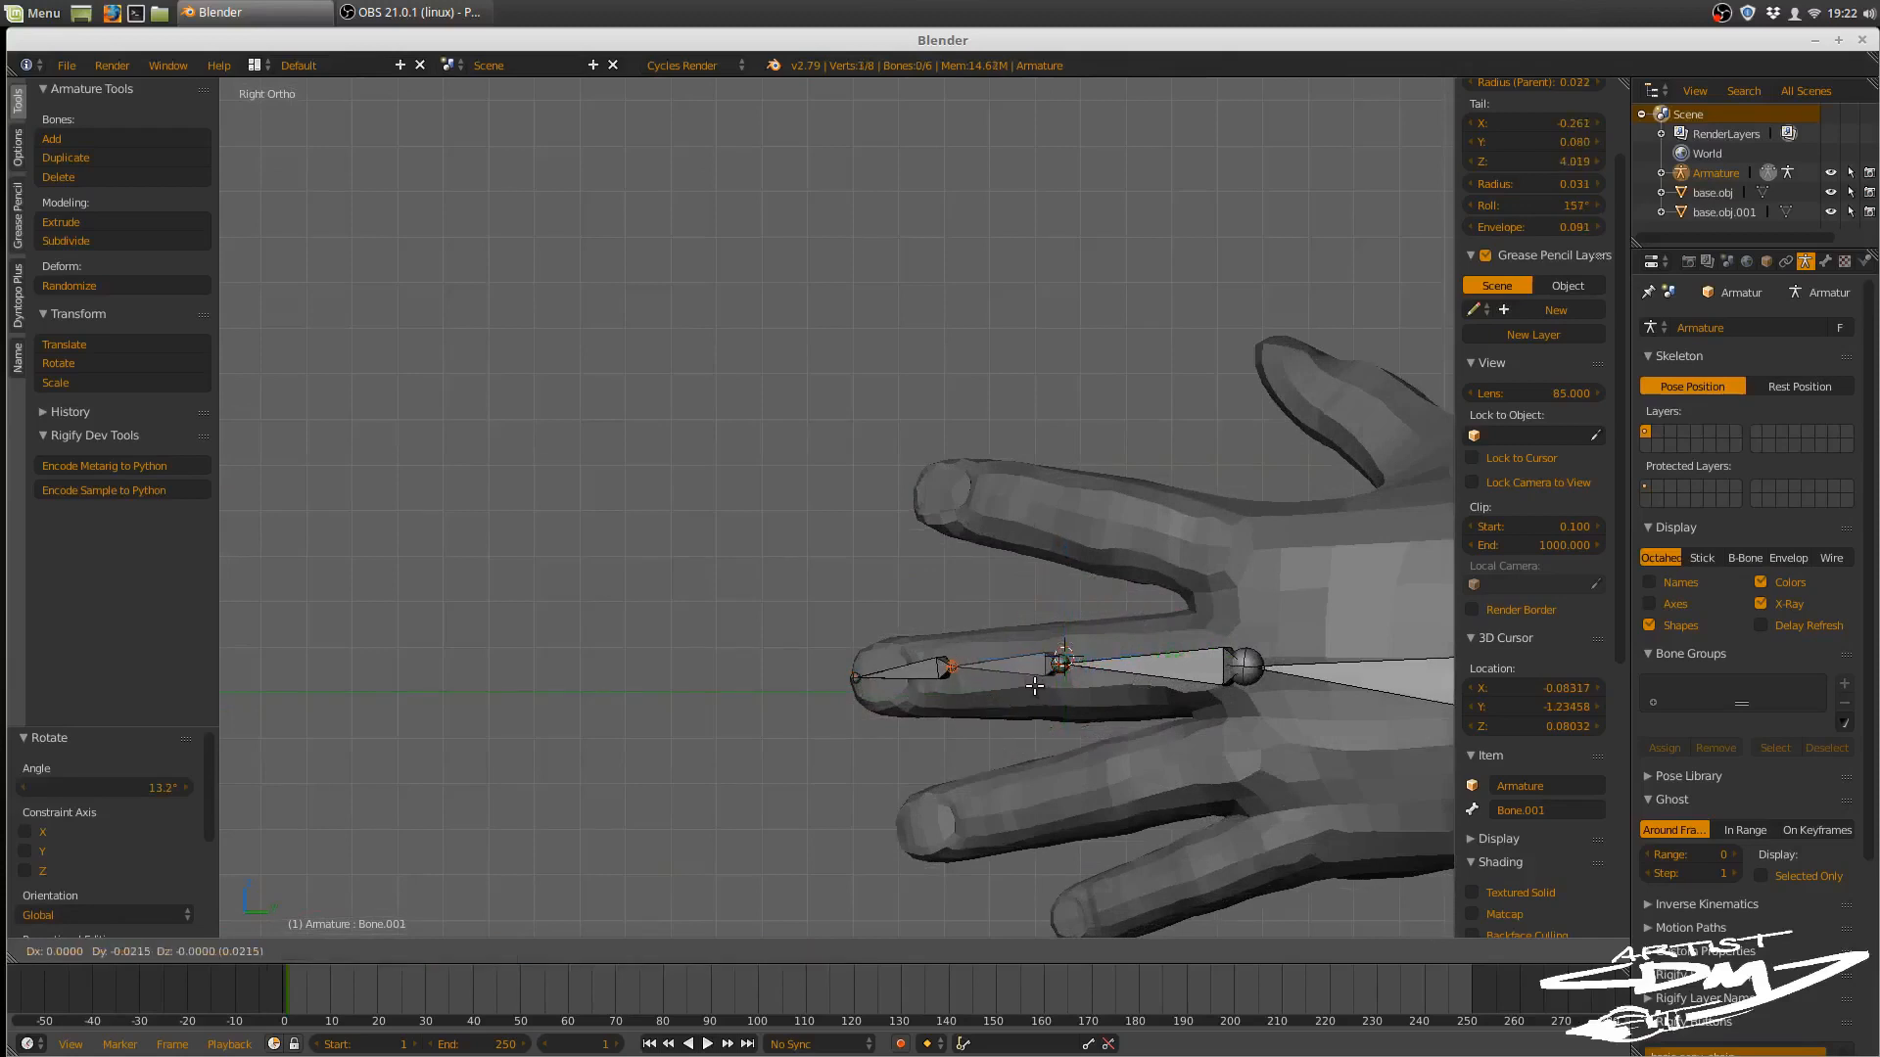
left_click(1028, 690)
right_click(848, 675)
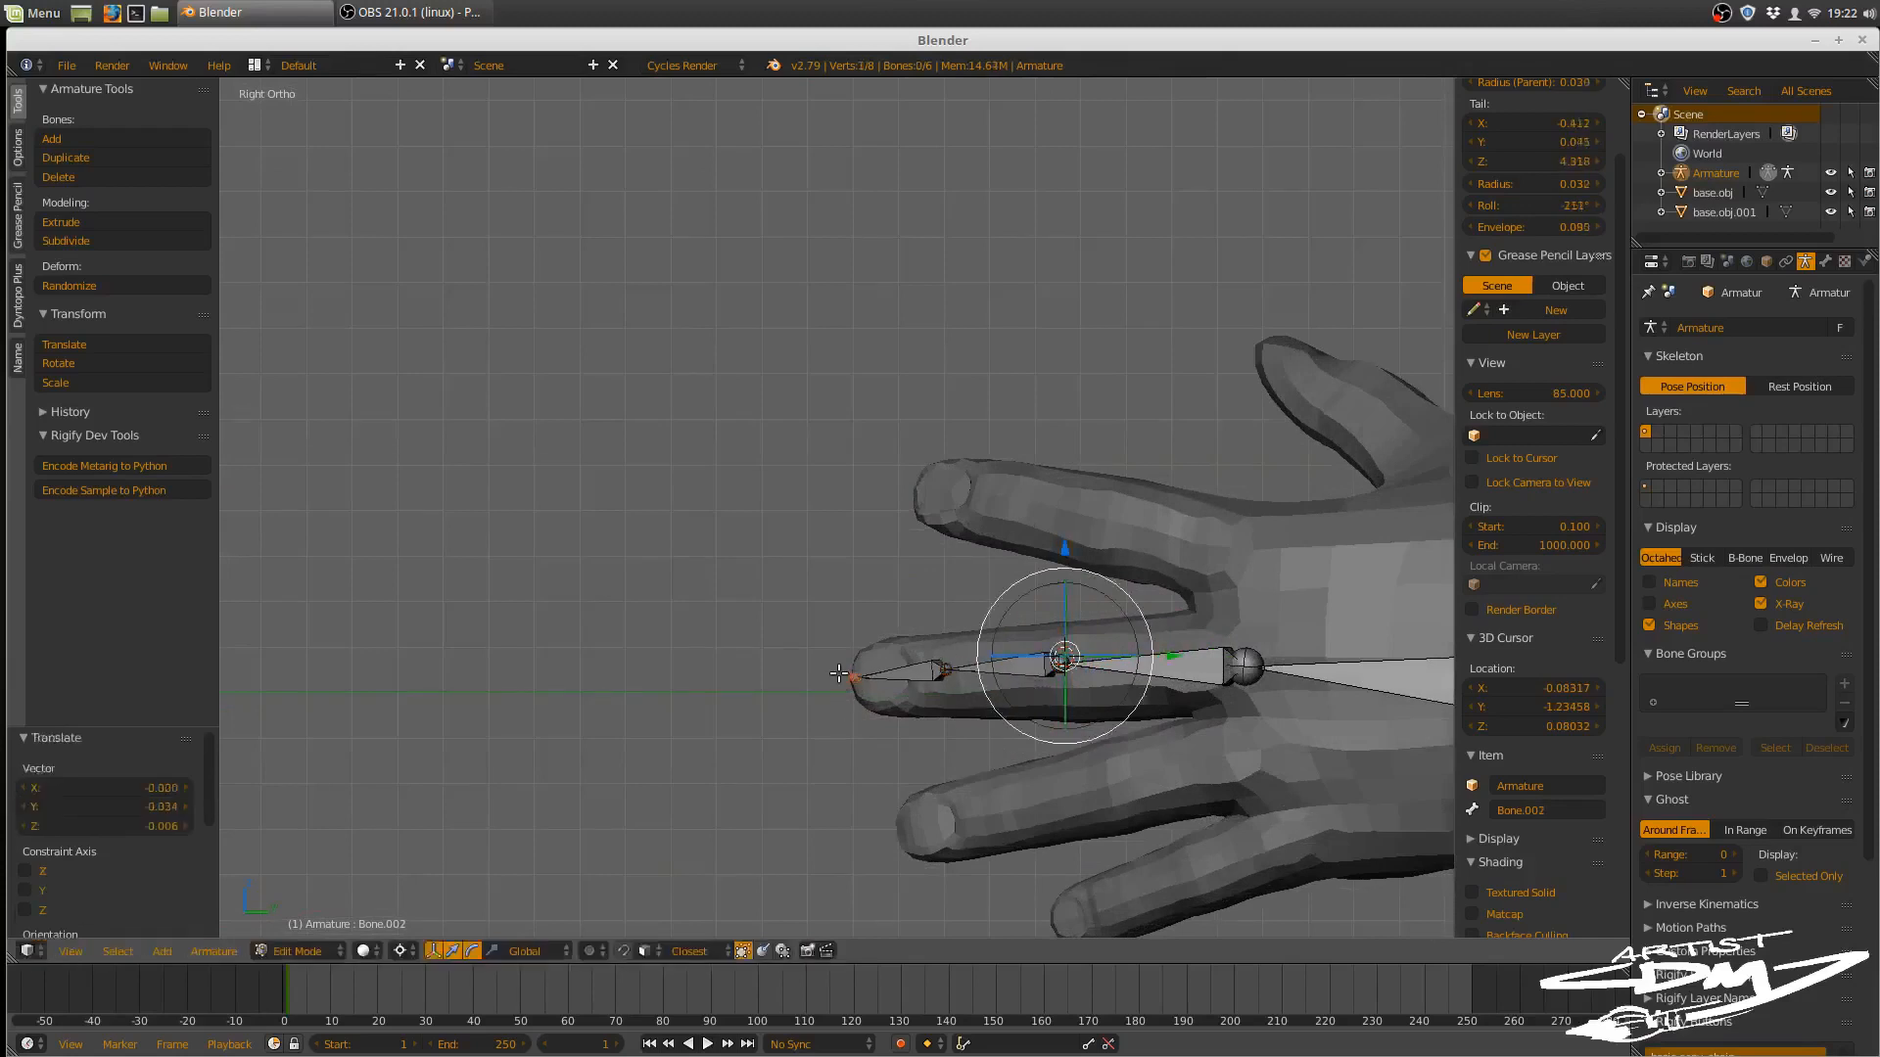
key("g")
left_click(832, 676)
right_click(945, 670)
key("g")
left_click(944, 670)
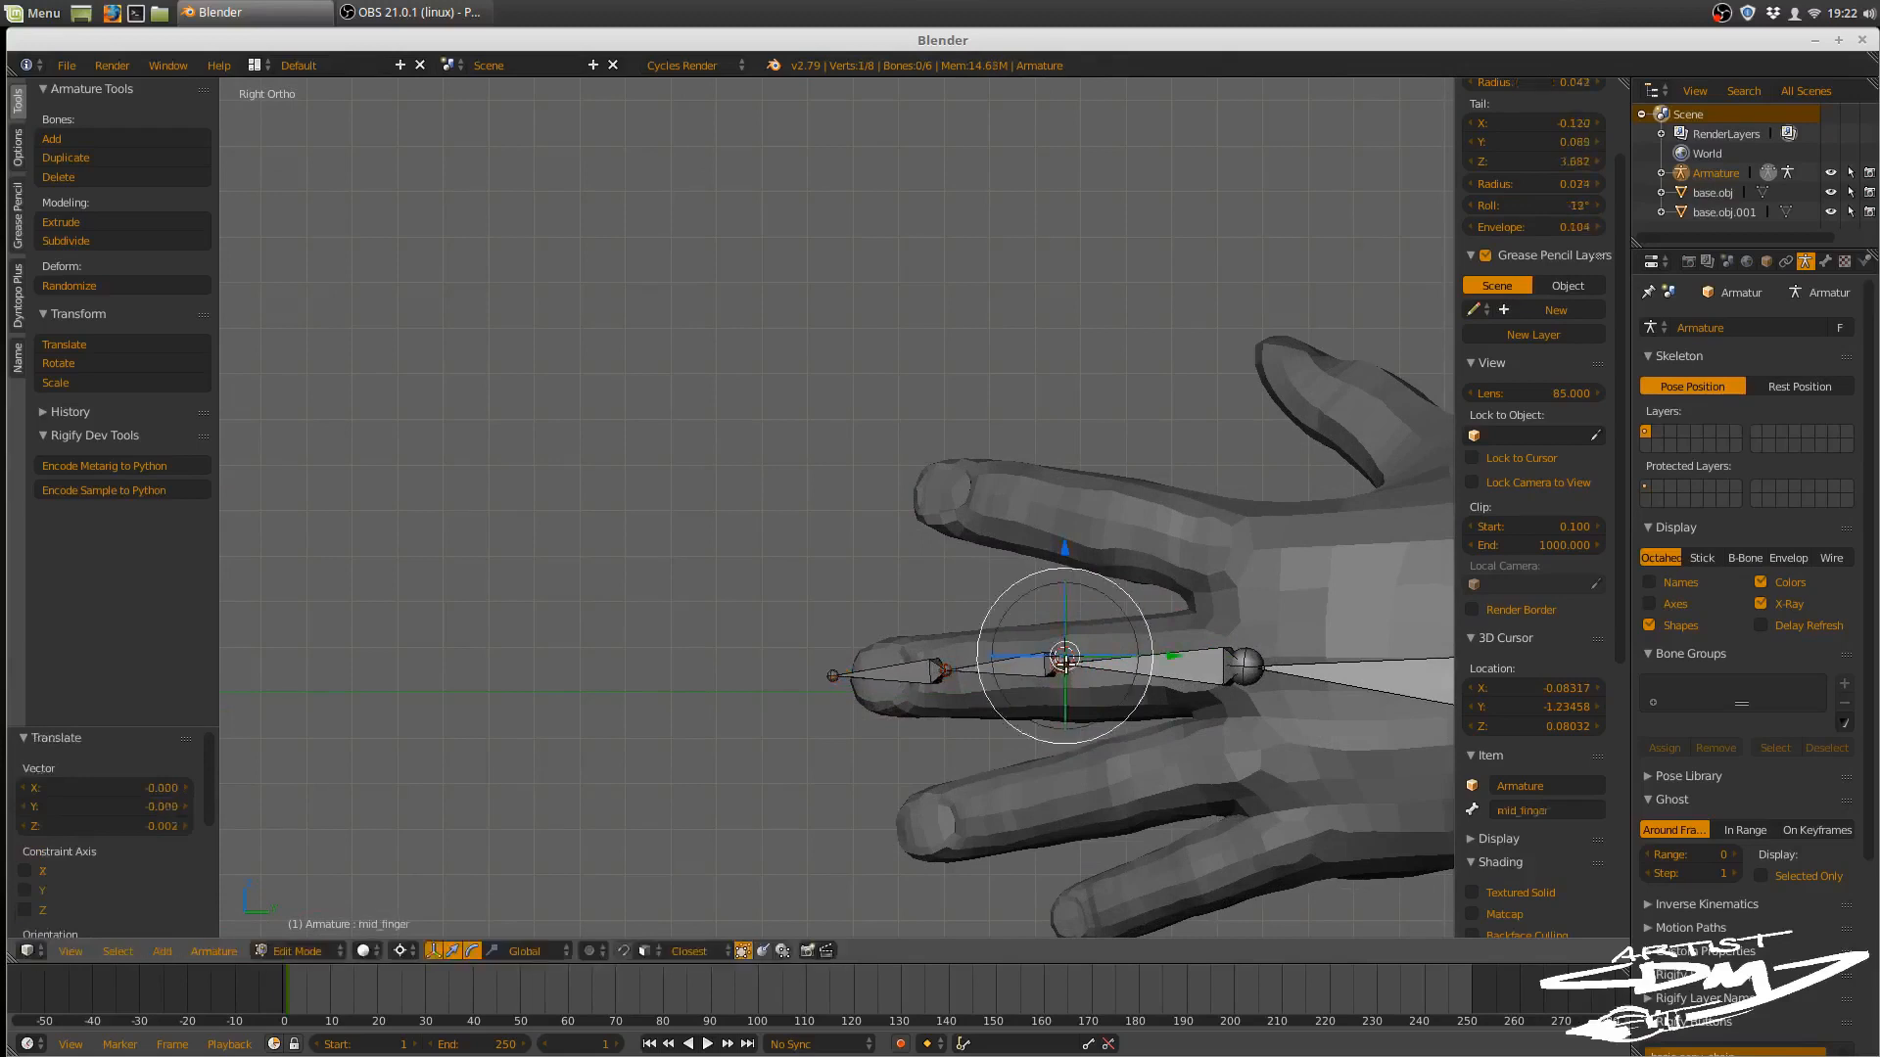
- Fine-tune the middle finger's first joint, shifting it along the X and Y axes to centre it inside the finger
left_click_drag(1064, 658, 1069, 666)
left_click(1071, 668)
middle_click_drag(1294, 676, 1323, 804)
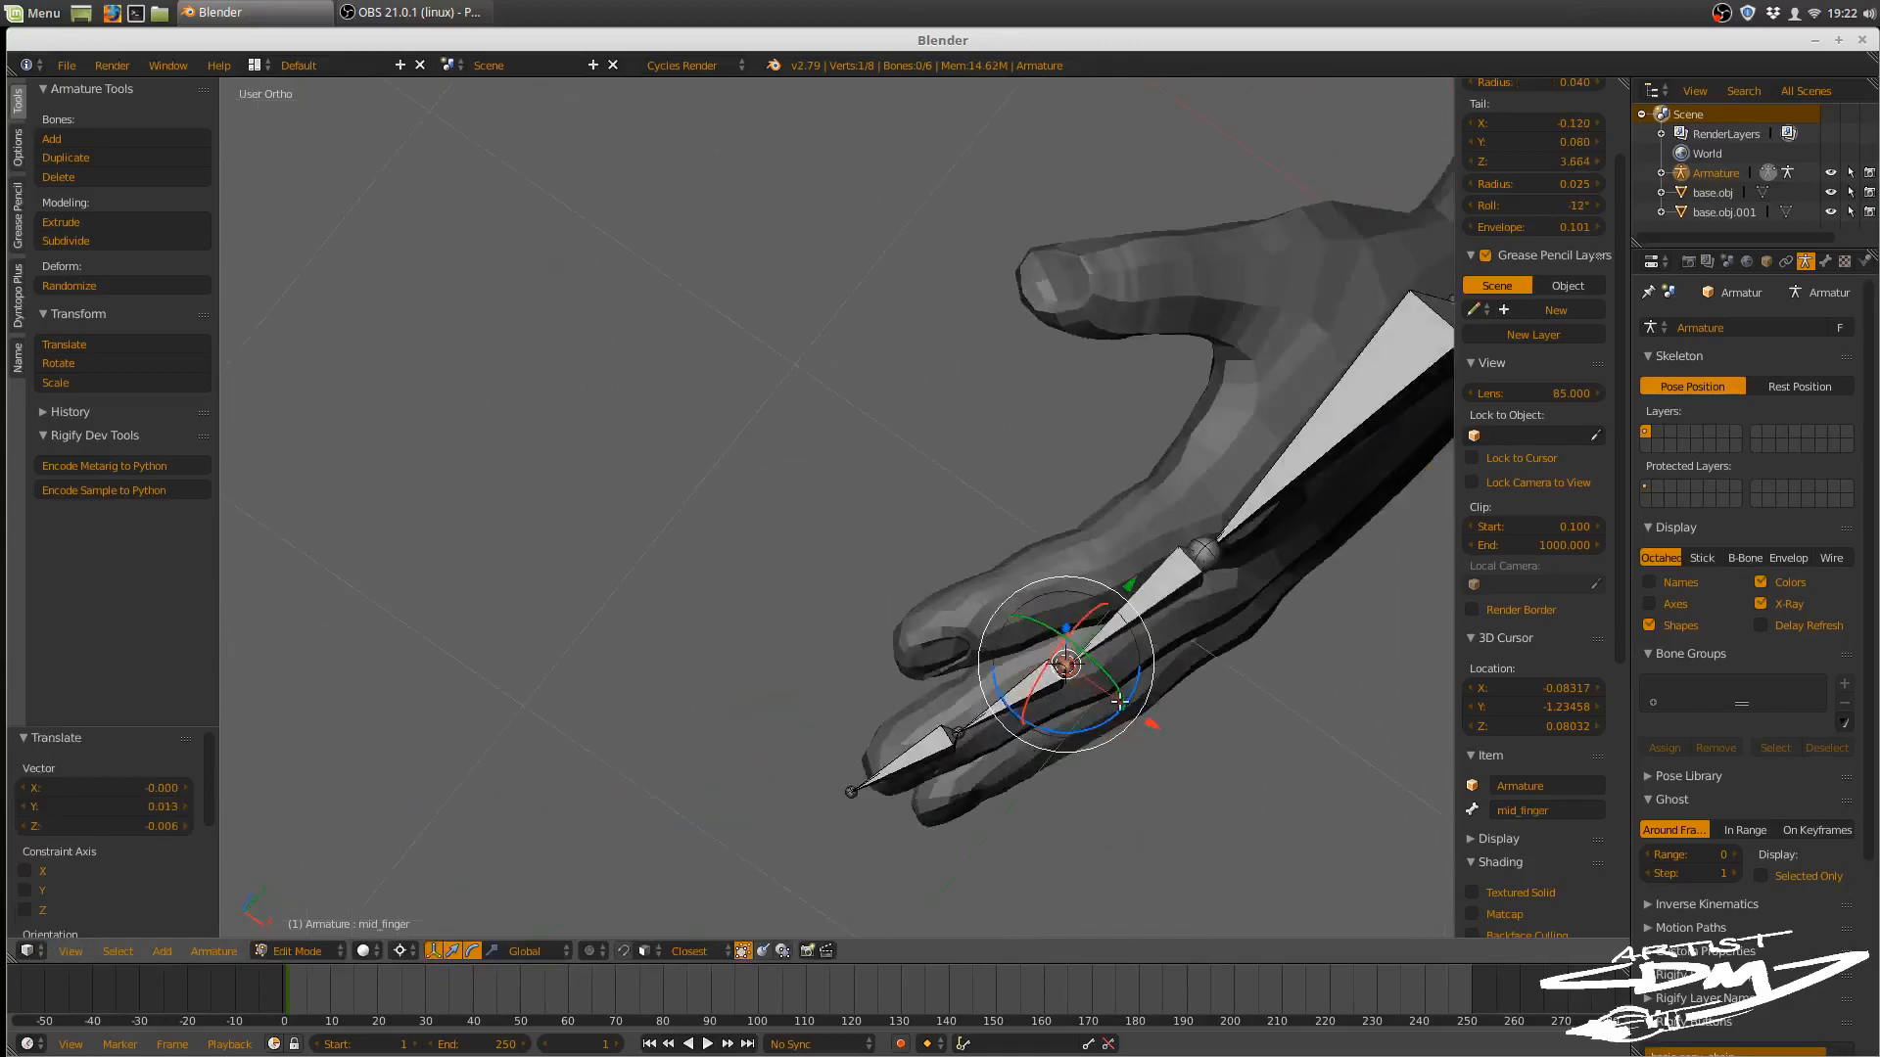
left_click_drag(1151, 728, 1167, 732)
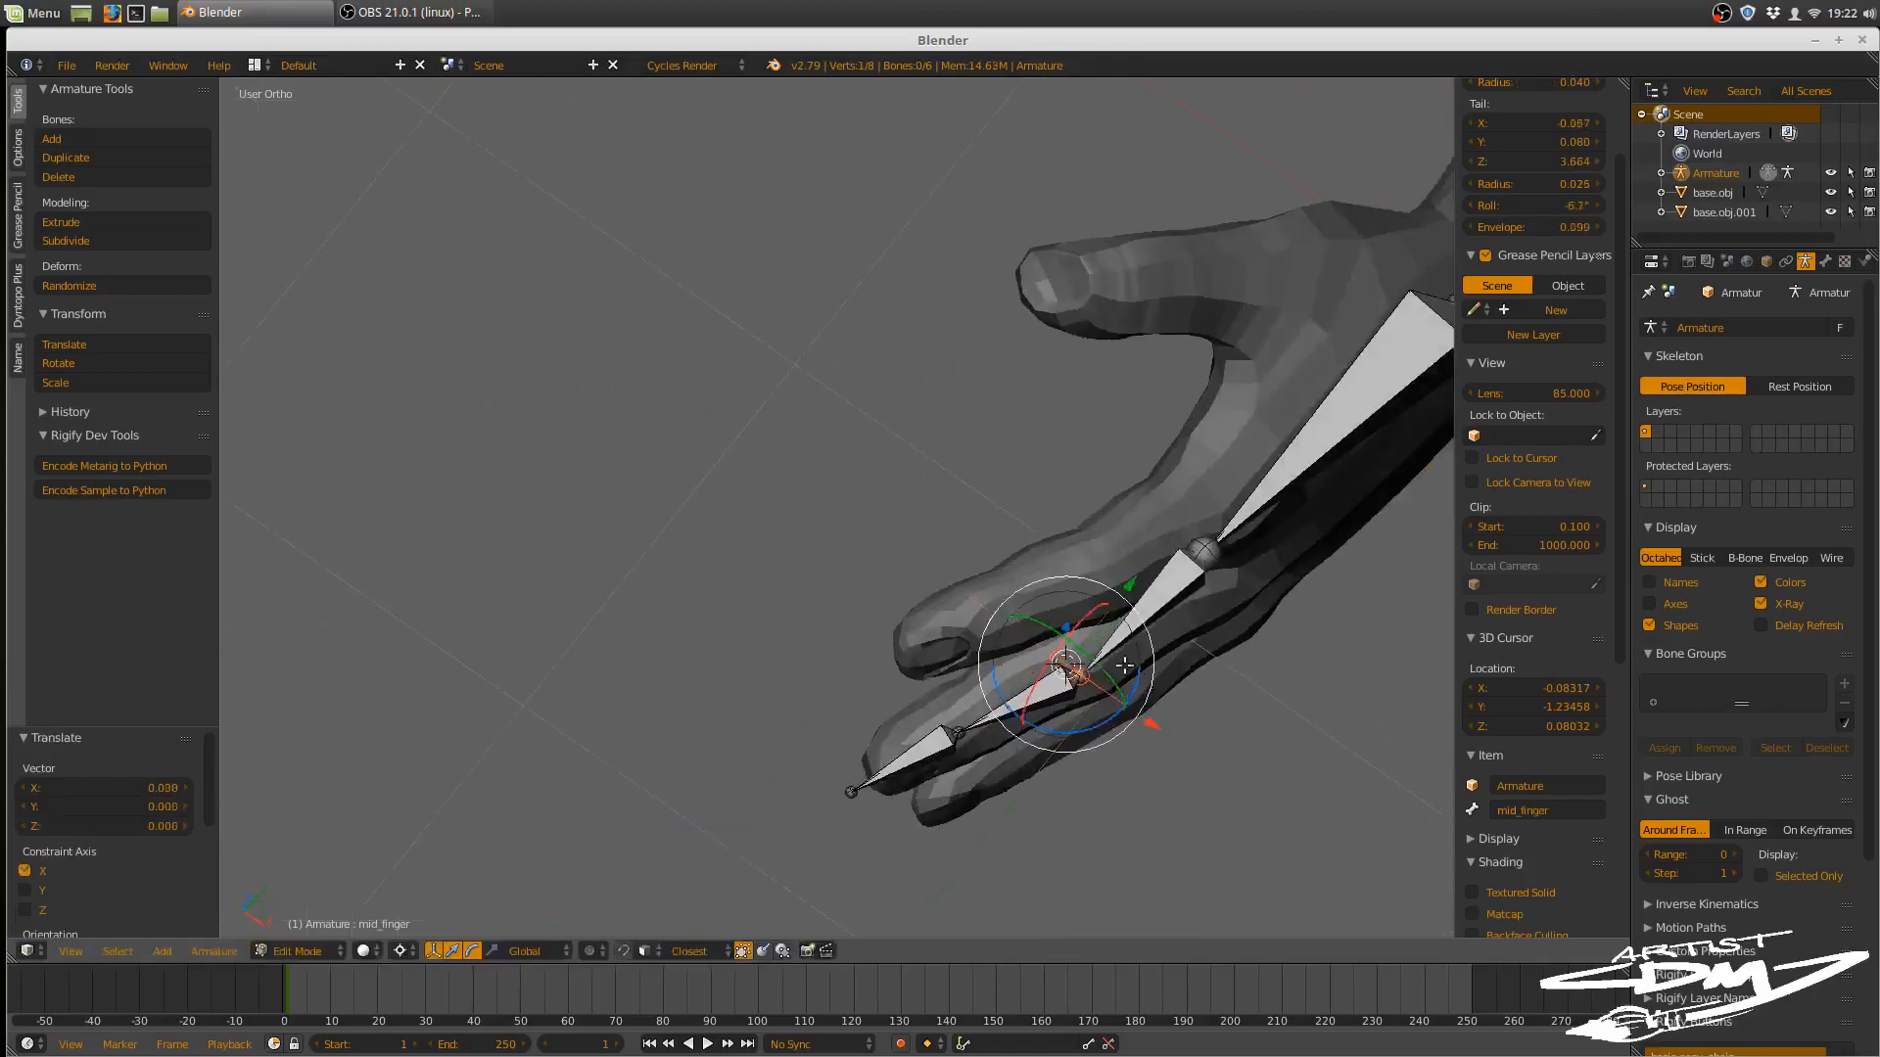
left_click_drag(1127, 584, 1136, 575)
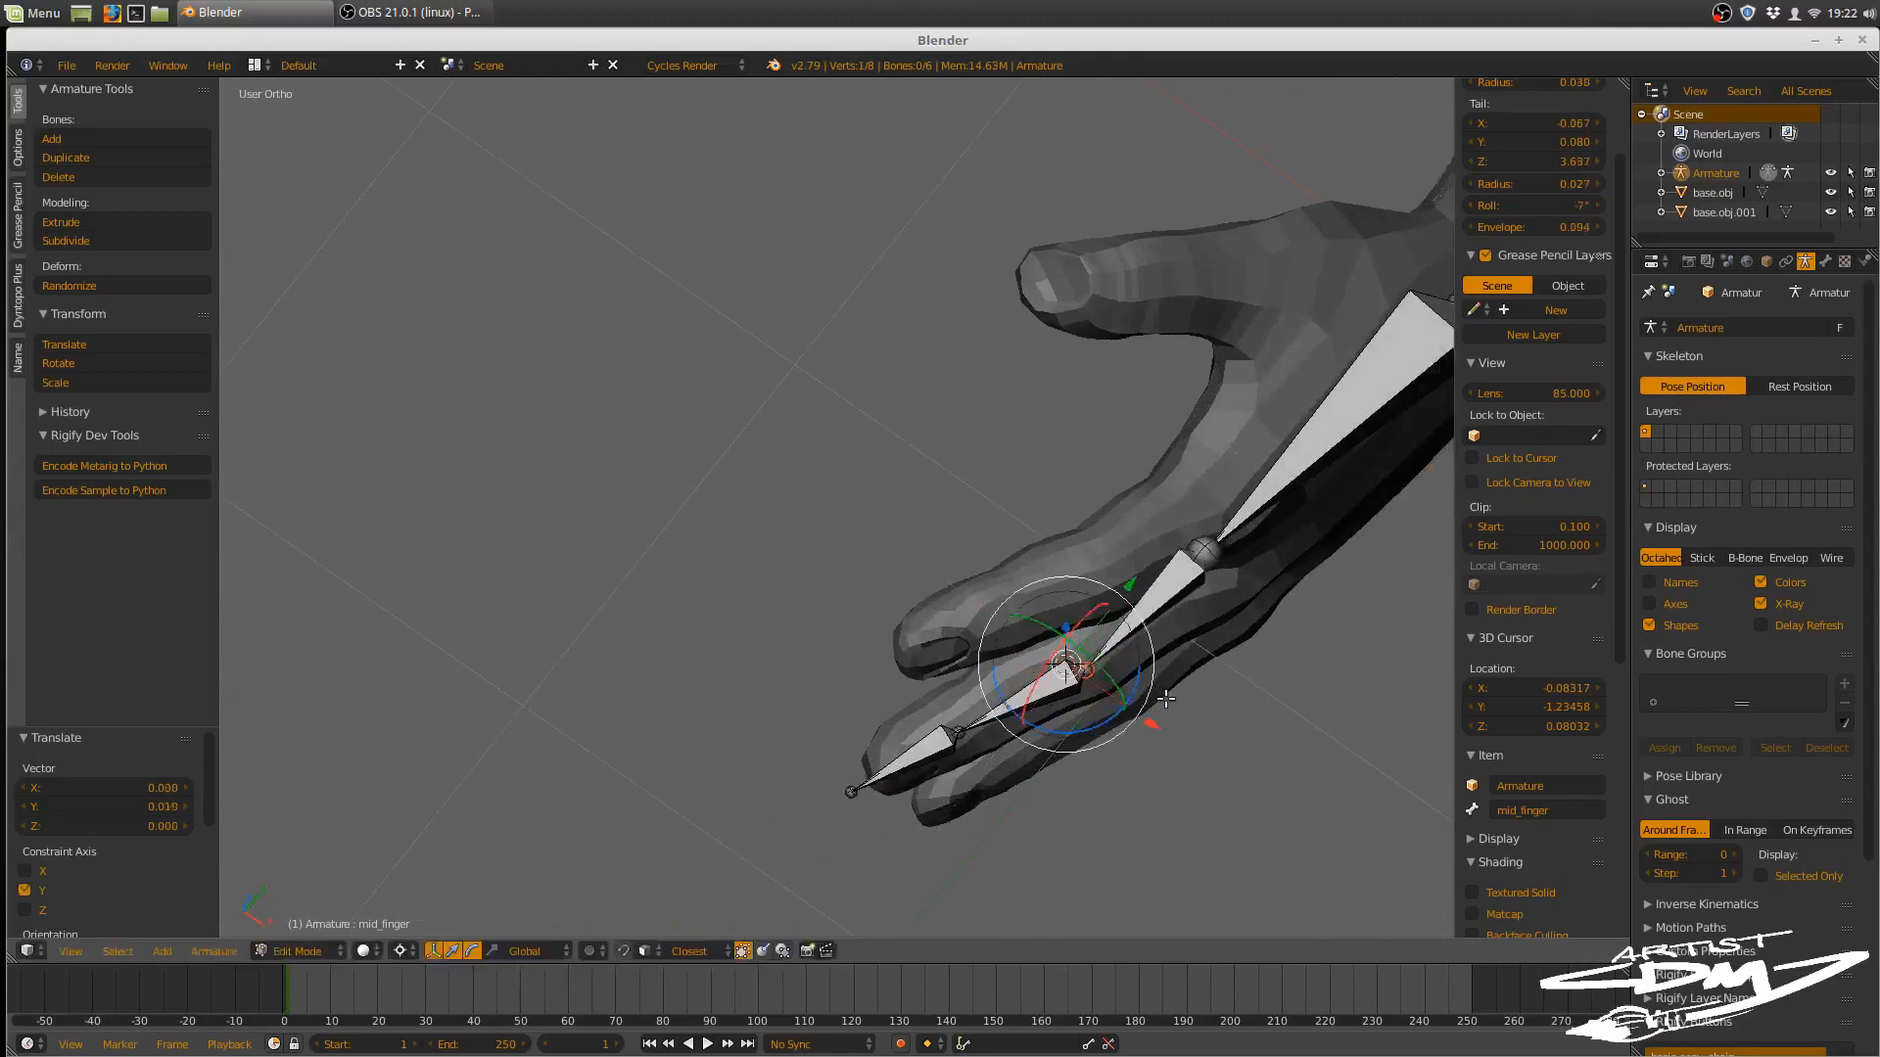
middle_click_drag(1136, 576, 923, 604)
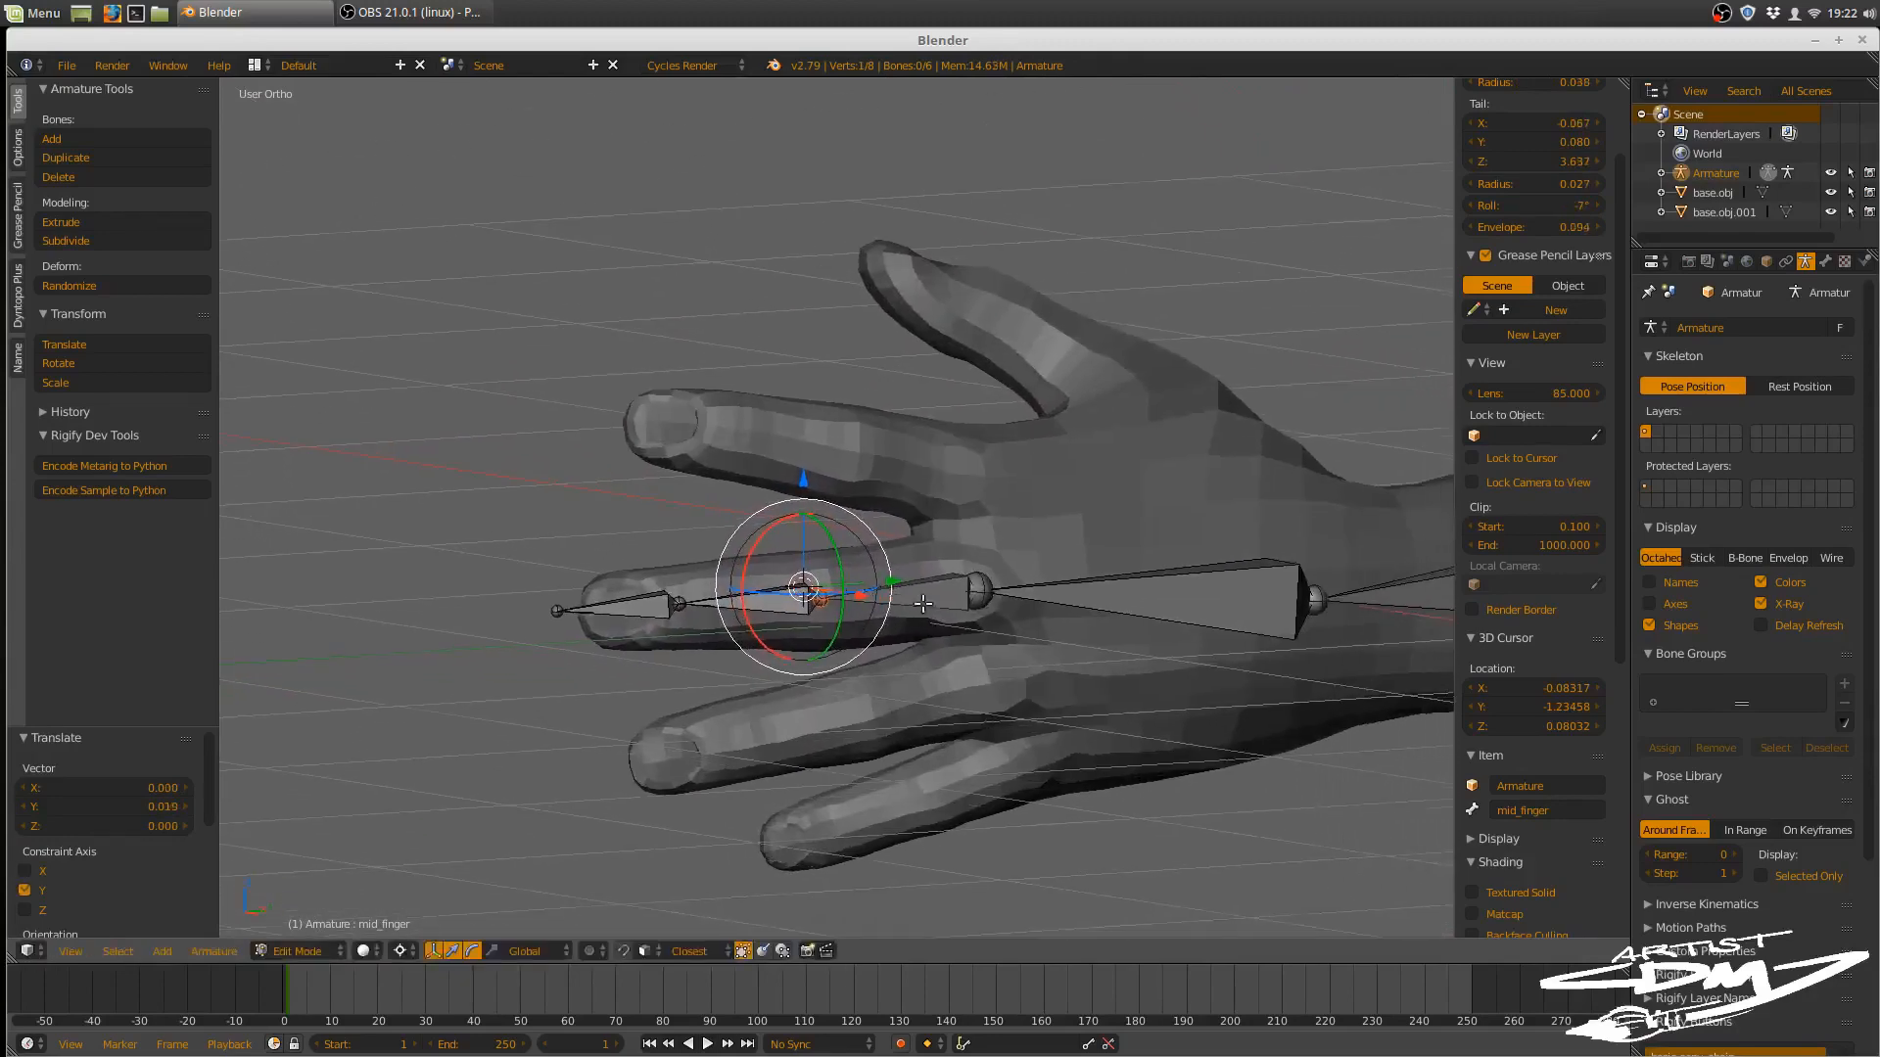
- Select the mid_finger bone and set its parent to the palm bone, leaving it unconnected
key("KP_3")
middle_click_drag(952, 685, 897, 558, "shift")
right_click(889, 531)
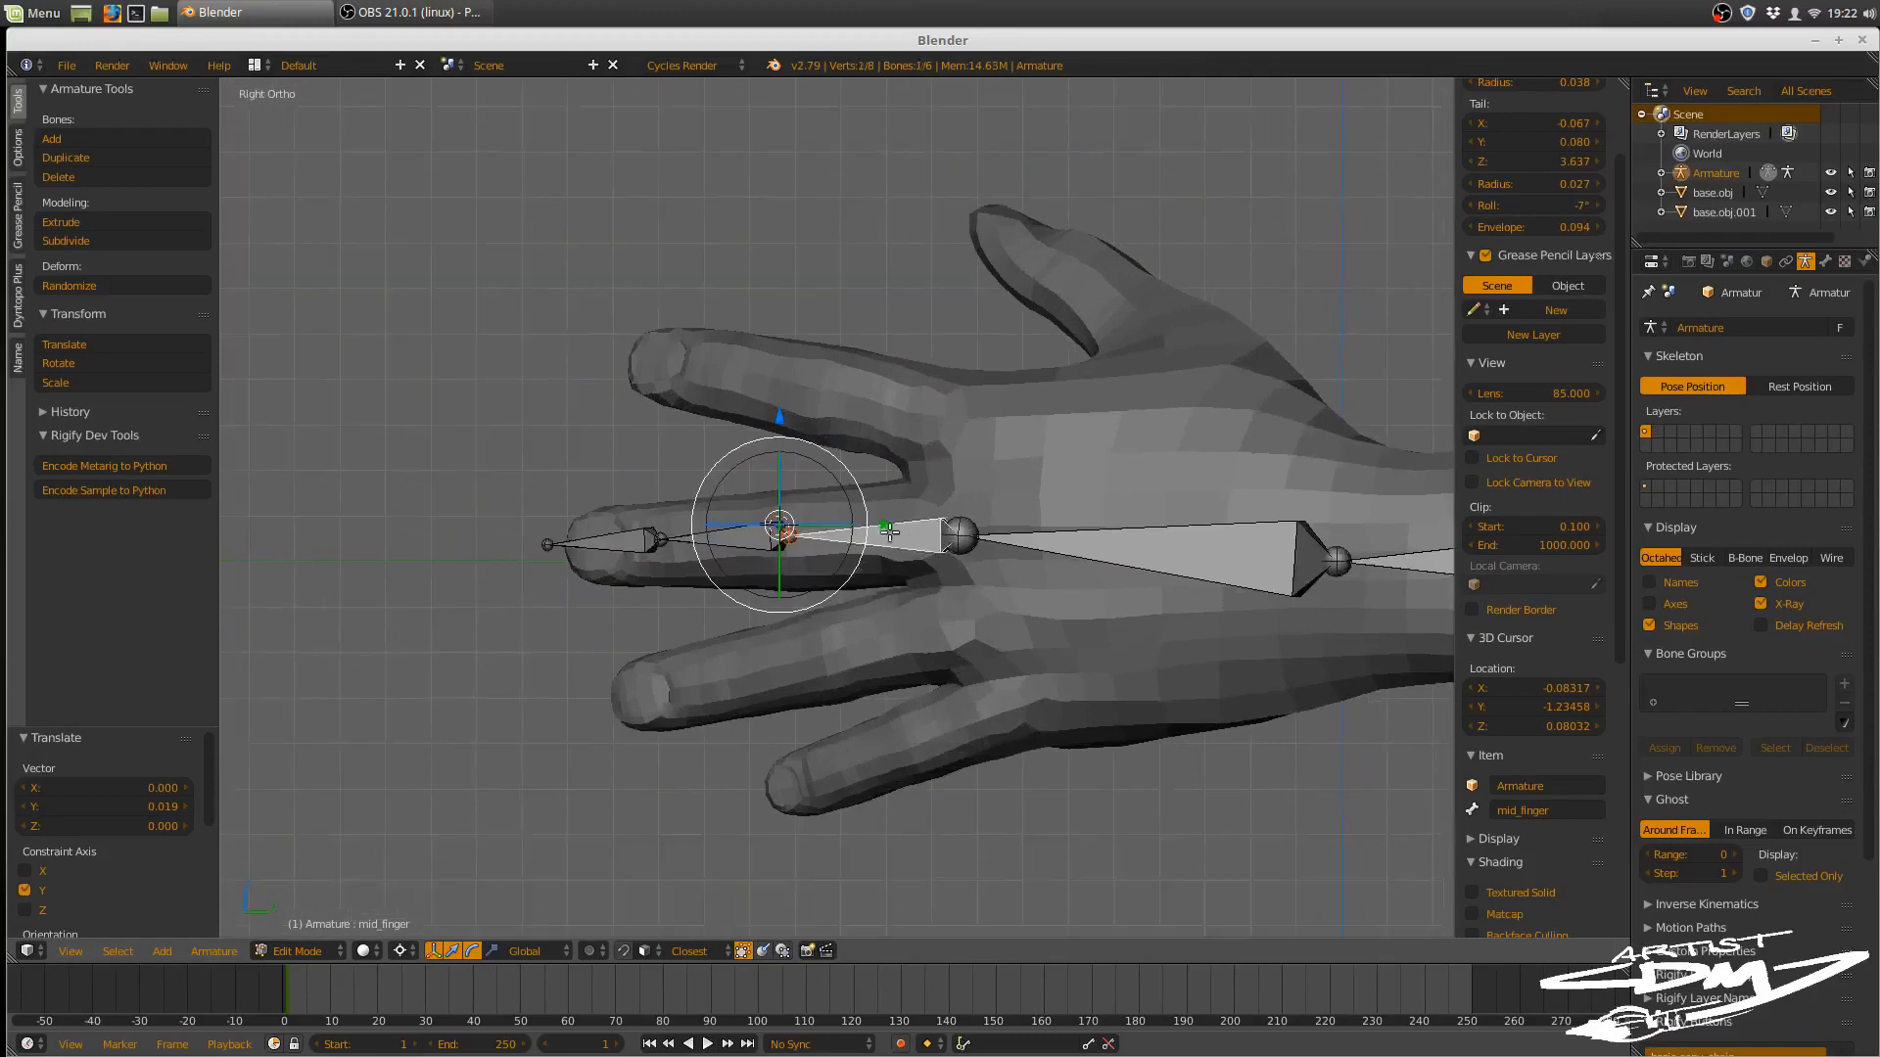
right_click(748, 544, "shift")
right_click(897, 543)
left_click(1824, 261)
left_click(1786, 747)
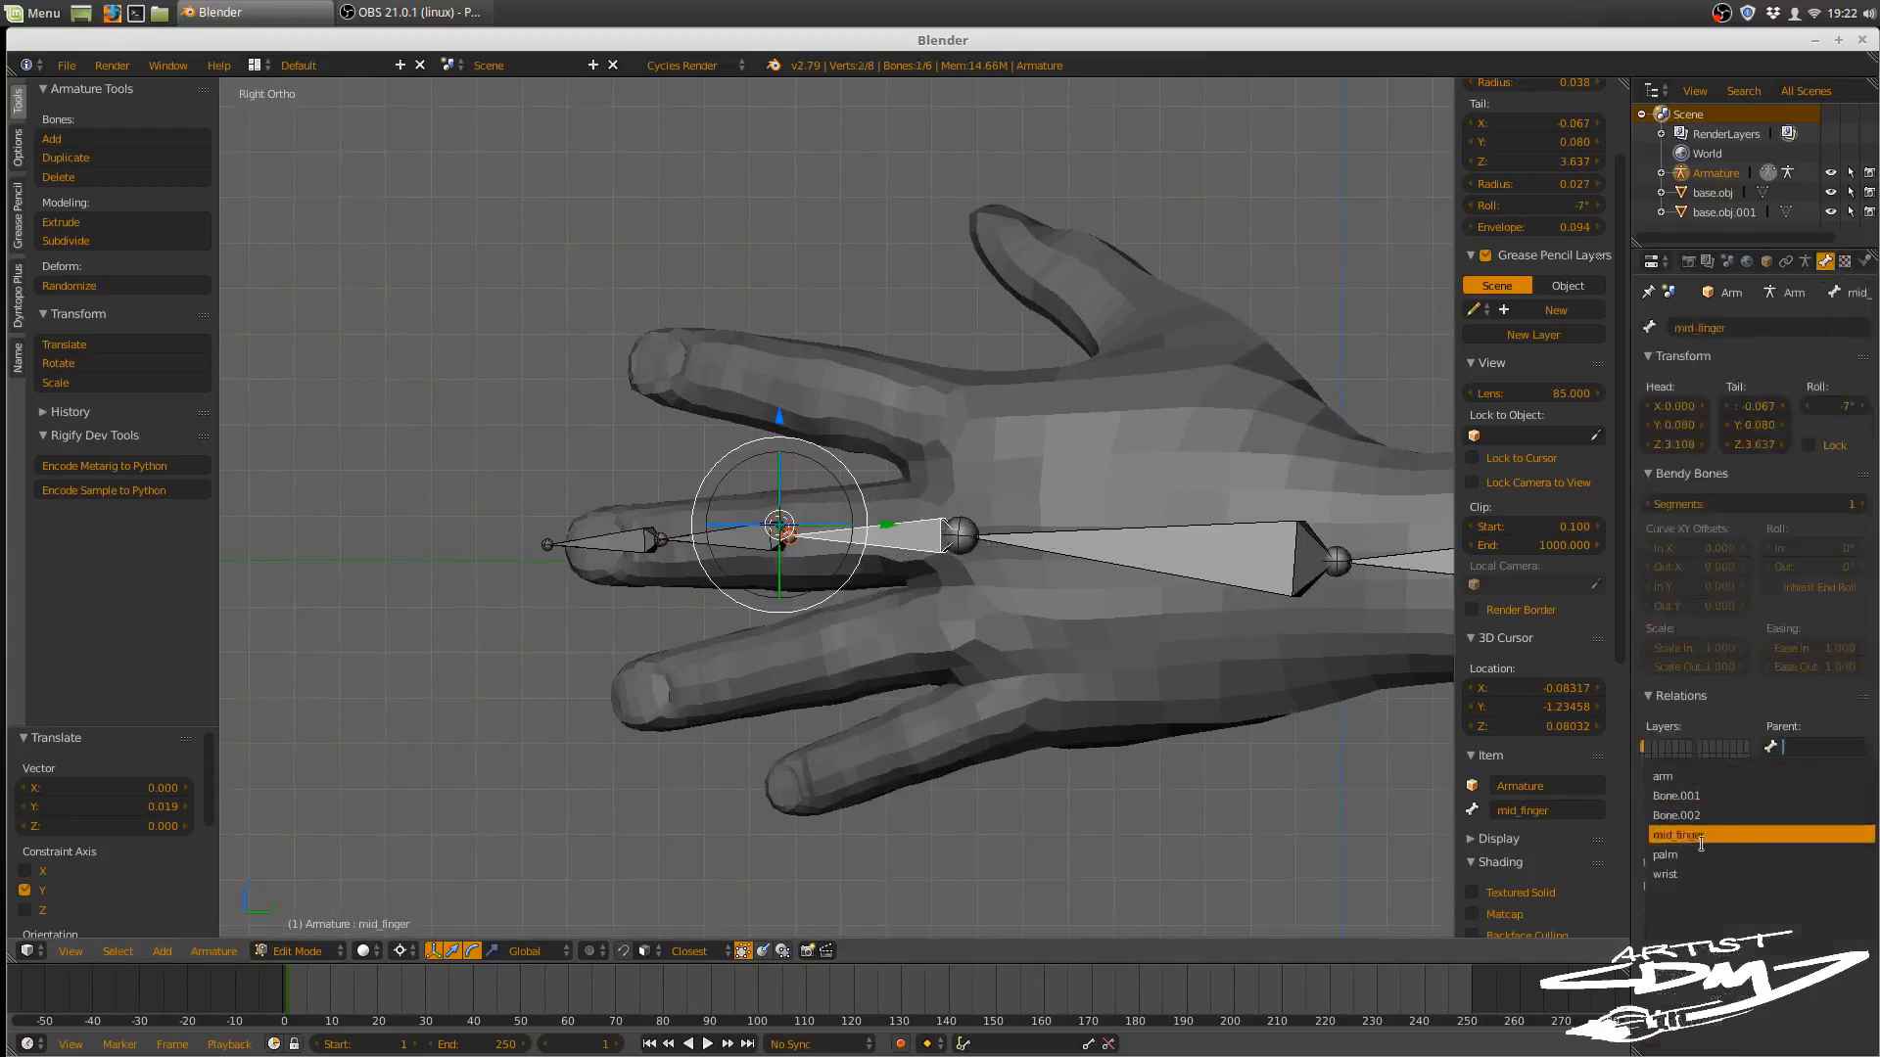
left_click(1723, 835)
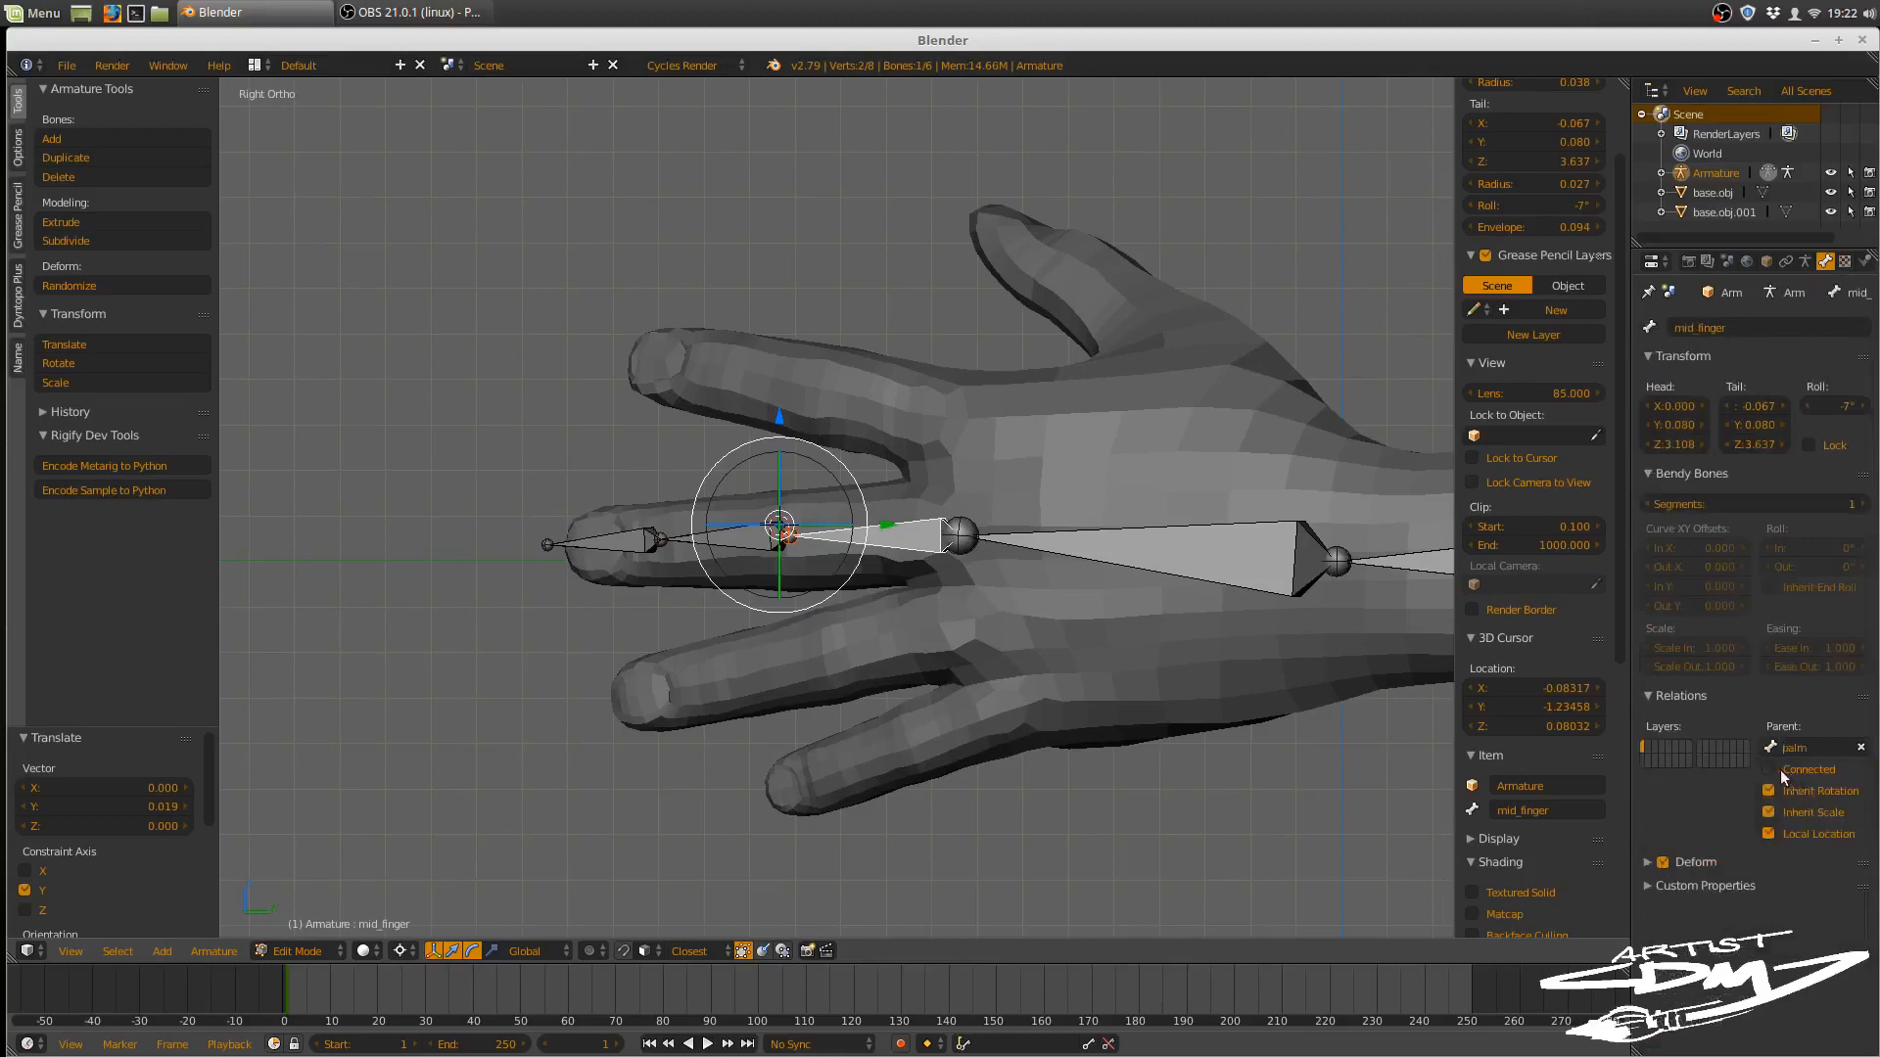
- Duplicate the three middle finger bones and place the copy over the index finger, about 0.28 up in Z
key("e")
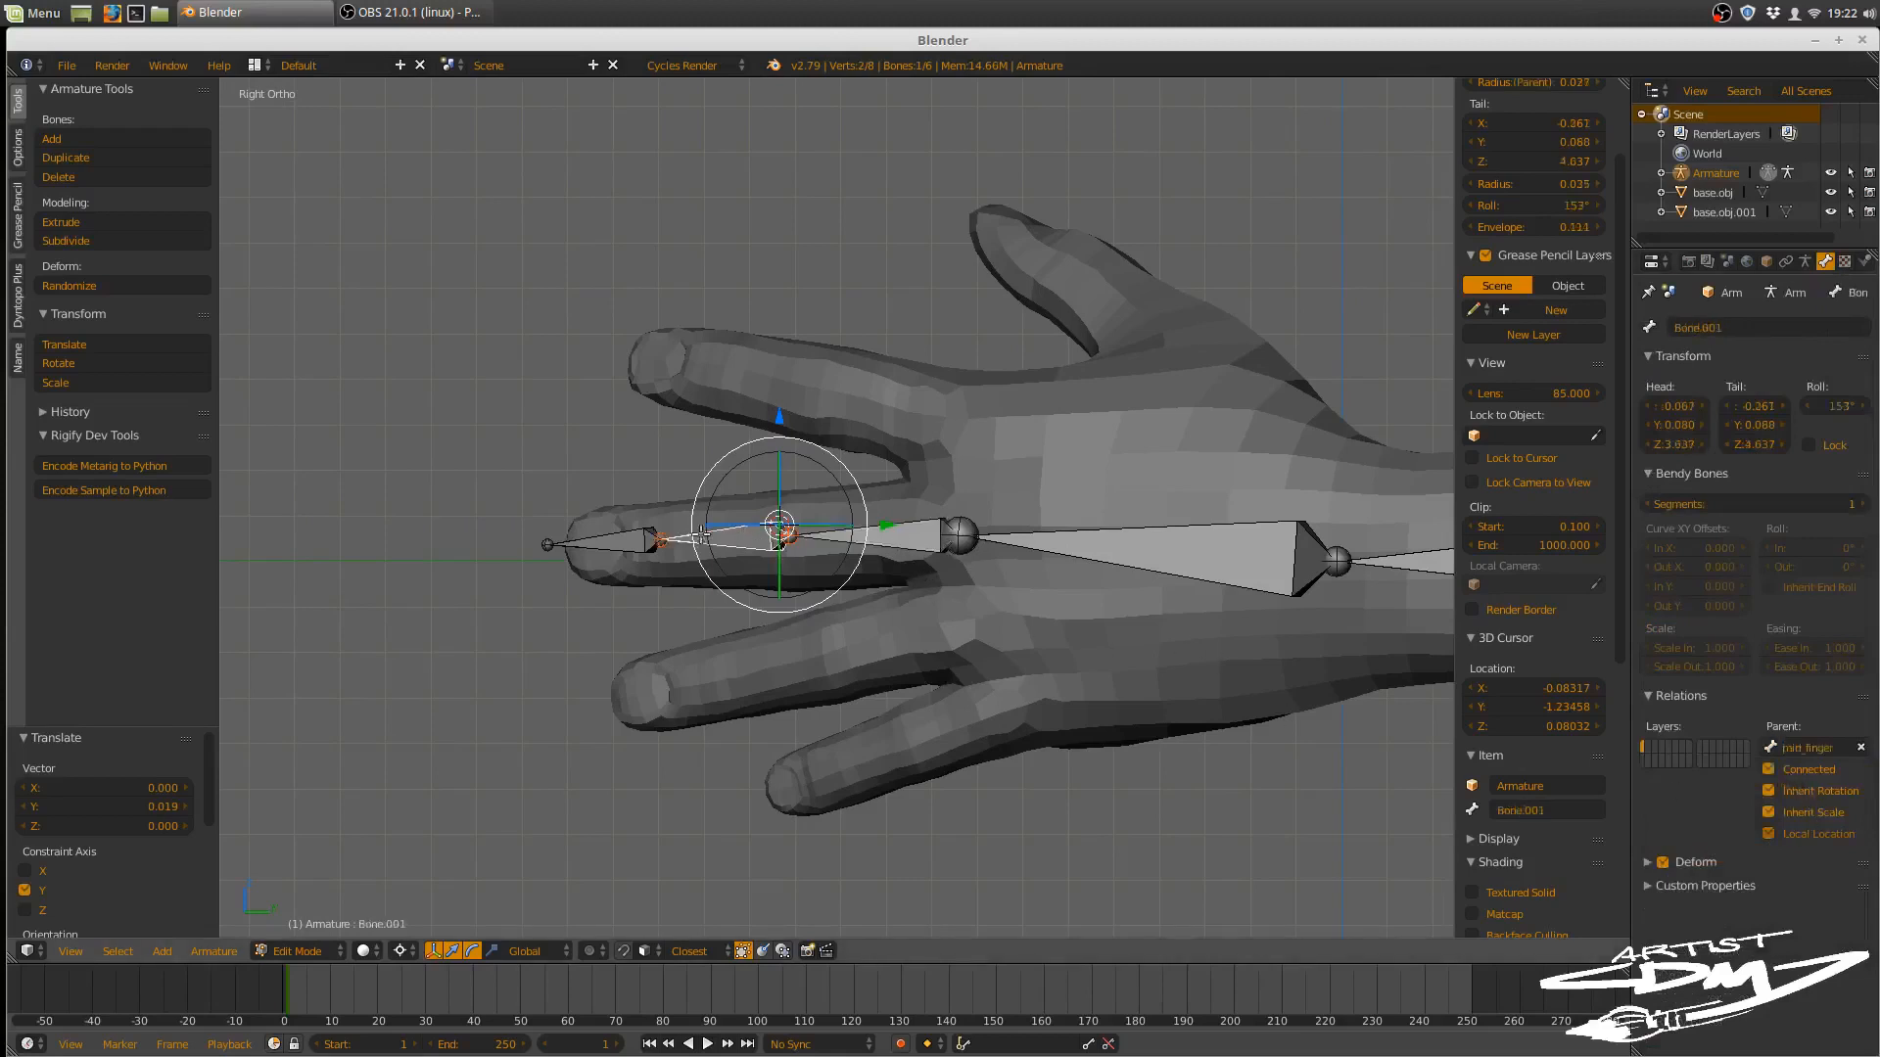
right_click(860, 532)
right_click(710, 544, "shift")
right_click(637, 542, "shift")
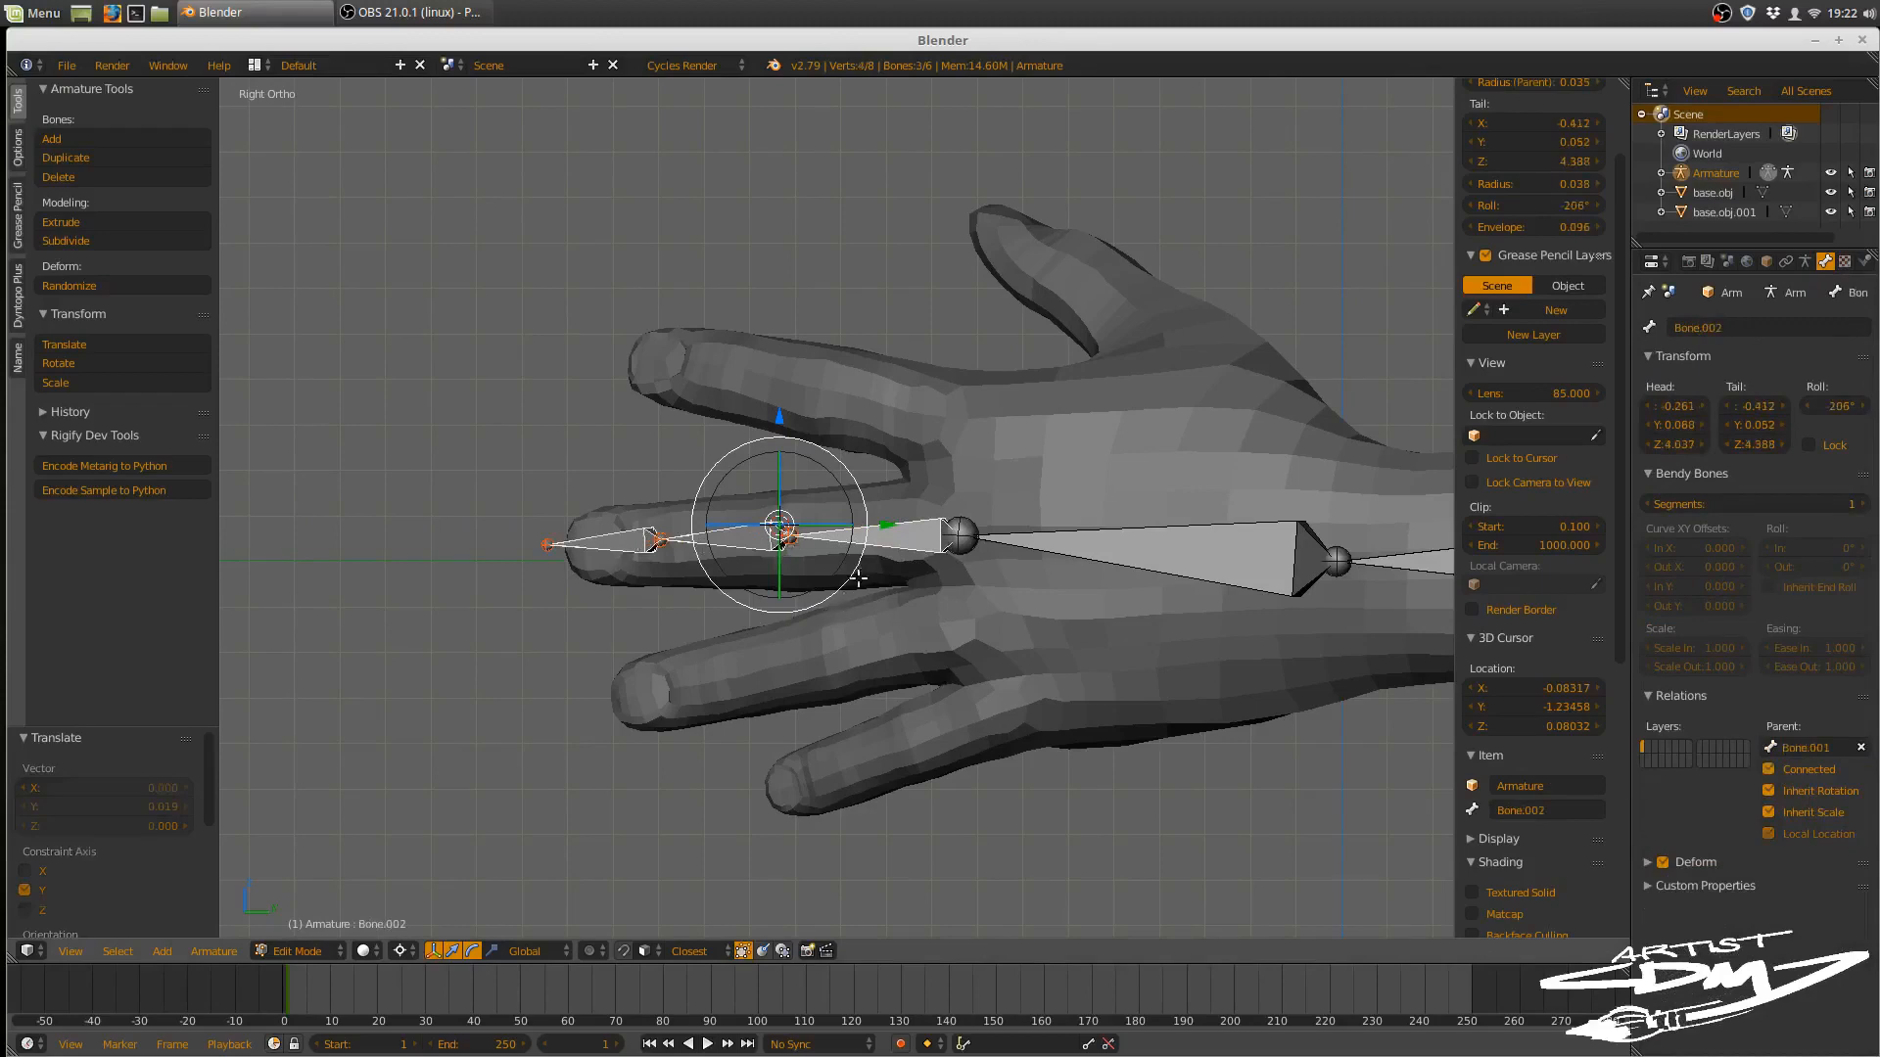
key("shift+d")
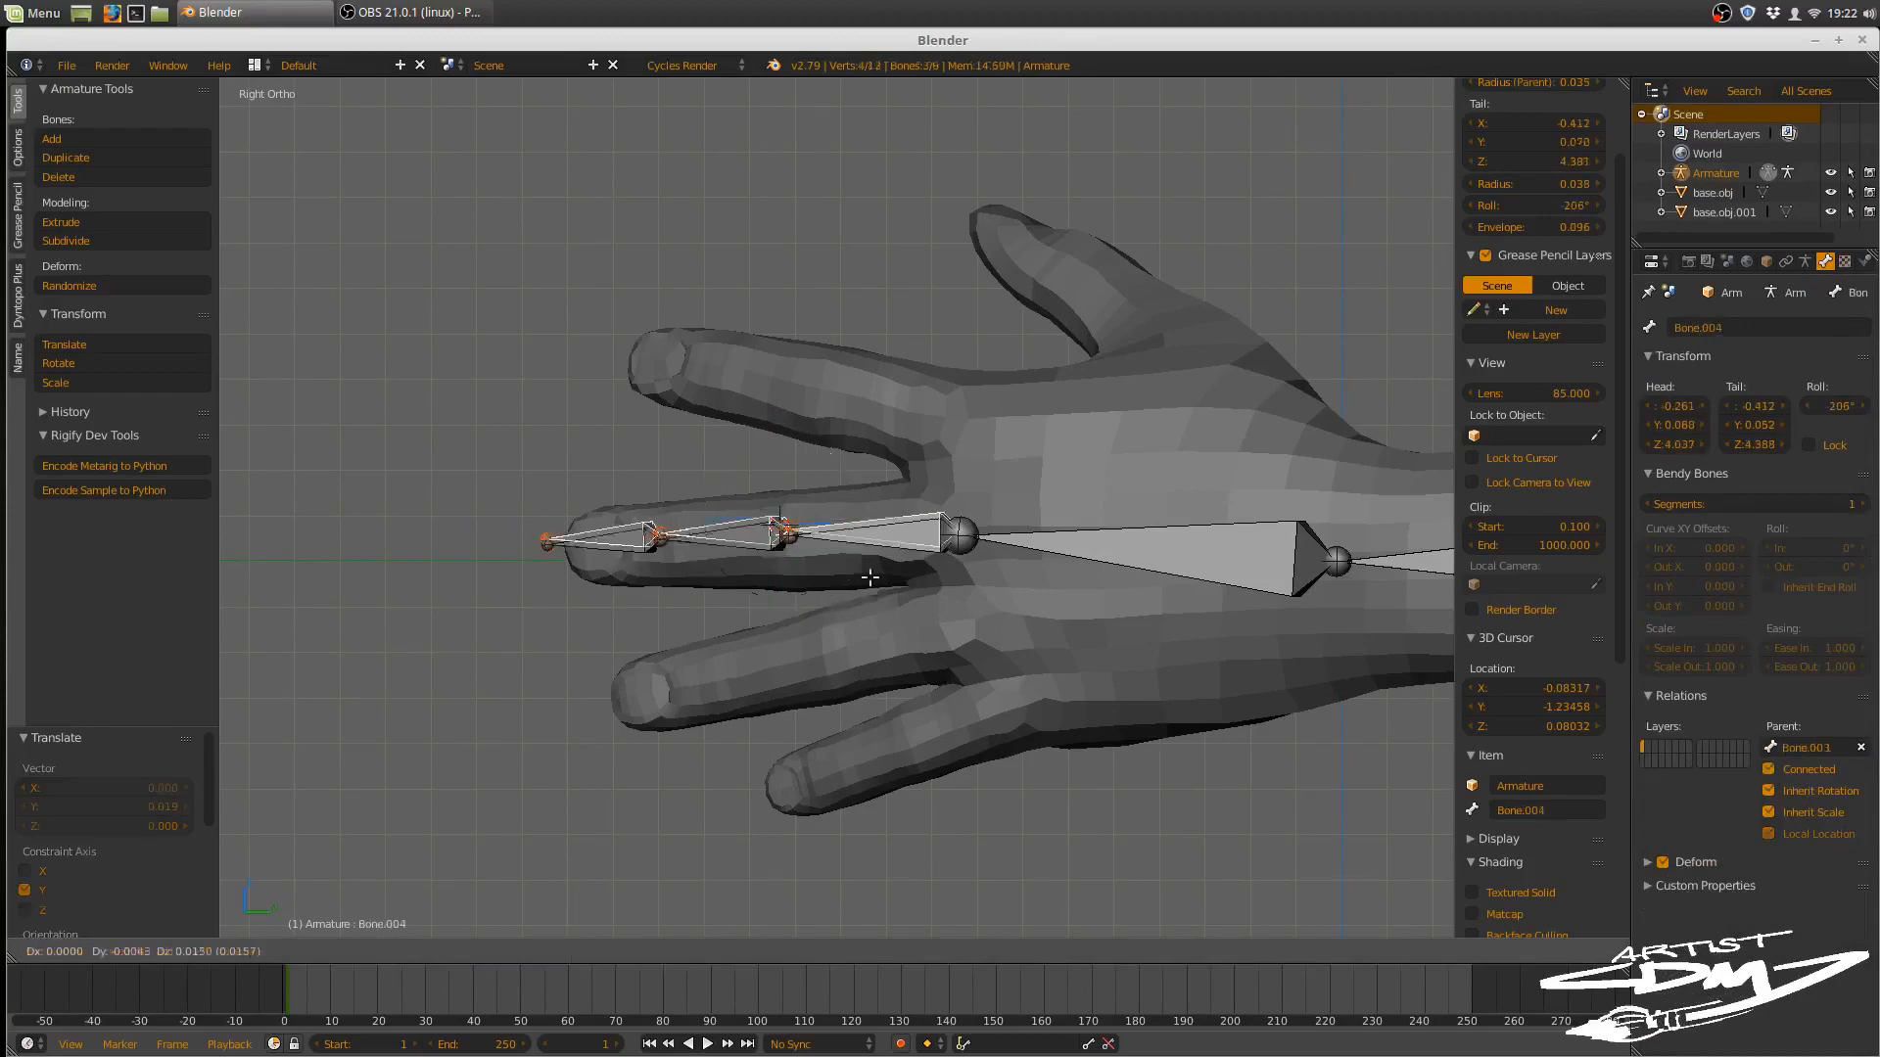
left_click(858, 466)
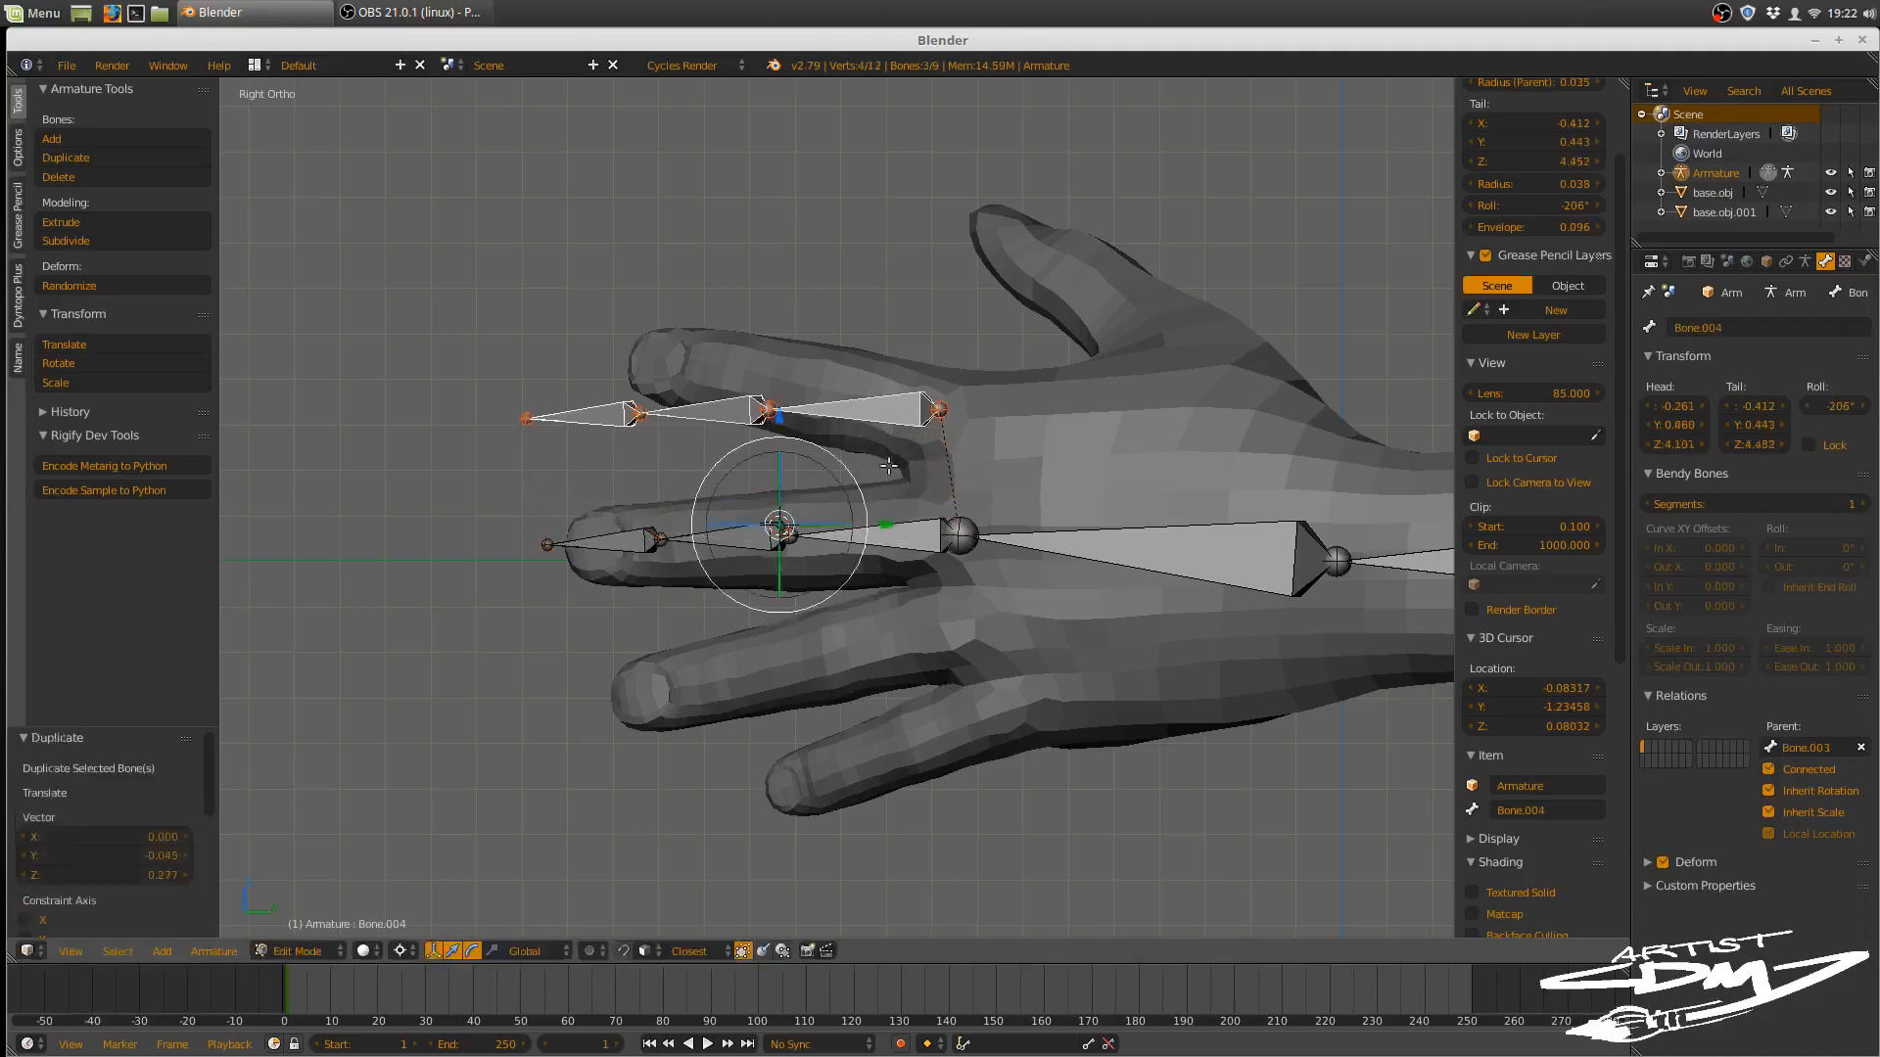
- Duplicate the three-bone finger chain onto the ring finger, about 0.47 down in Z, and again onto the little finger, about 0.21 further down
key("shift+d")
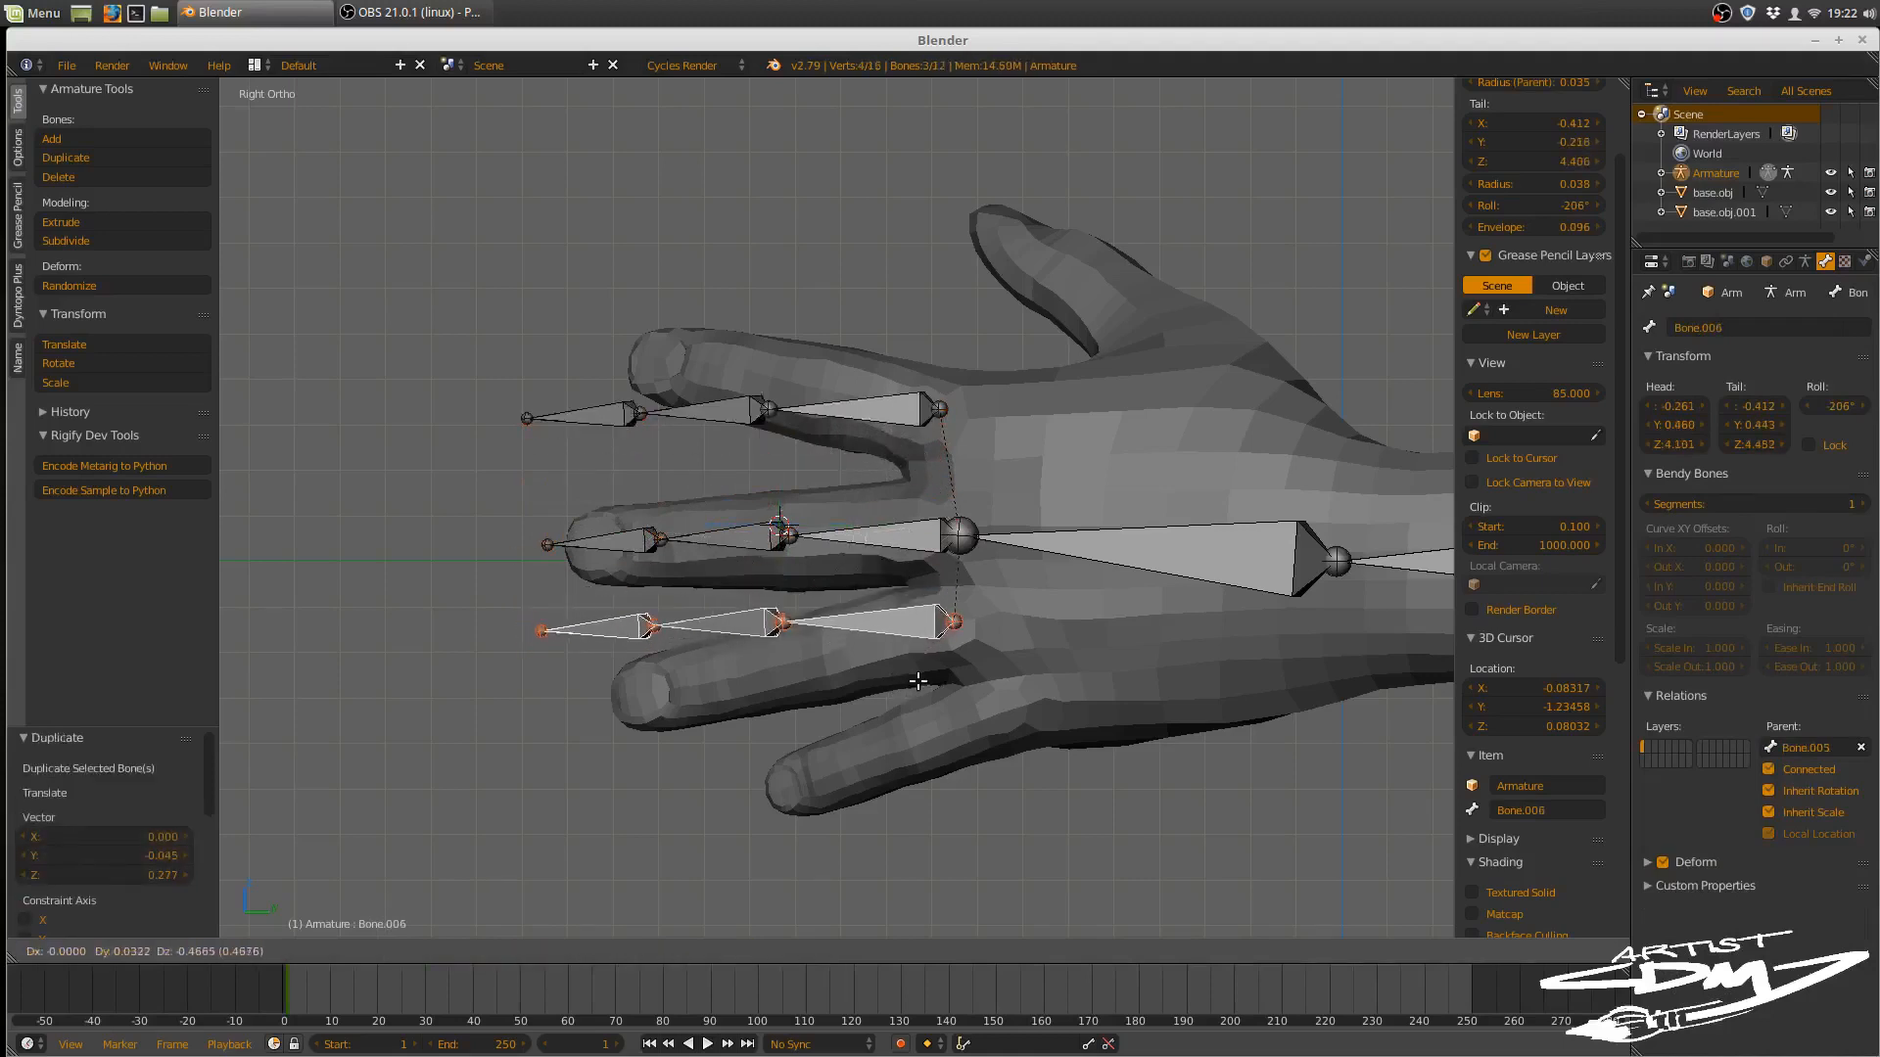
left_click(920, 675)
key("shift+d")
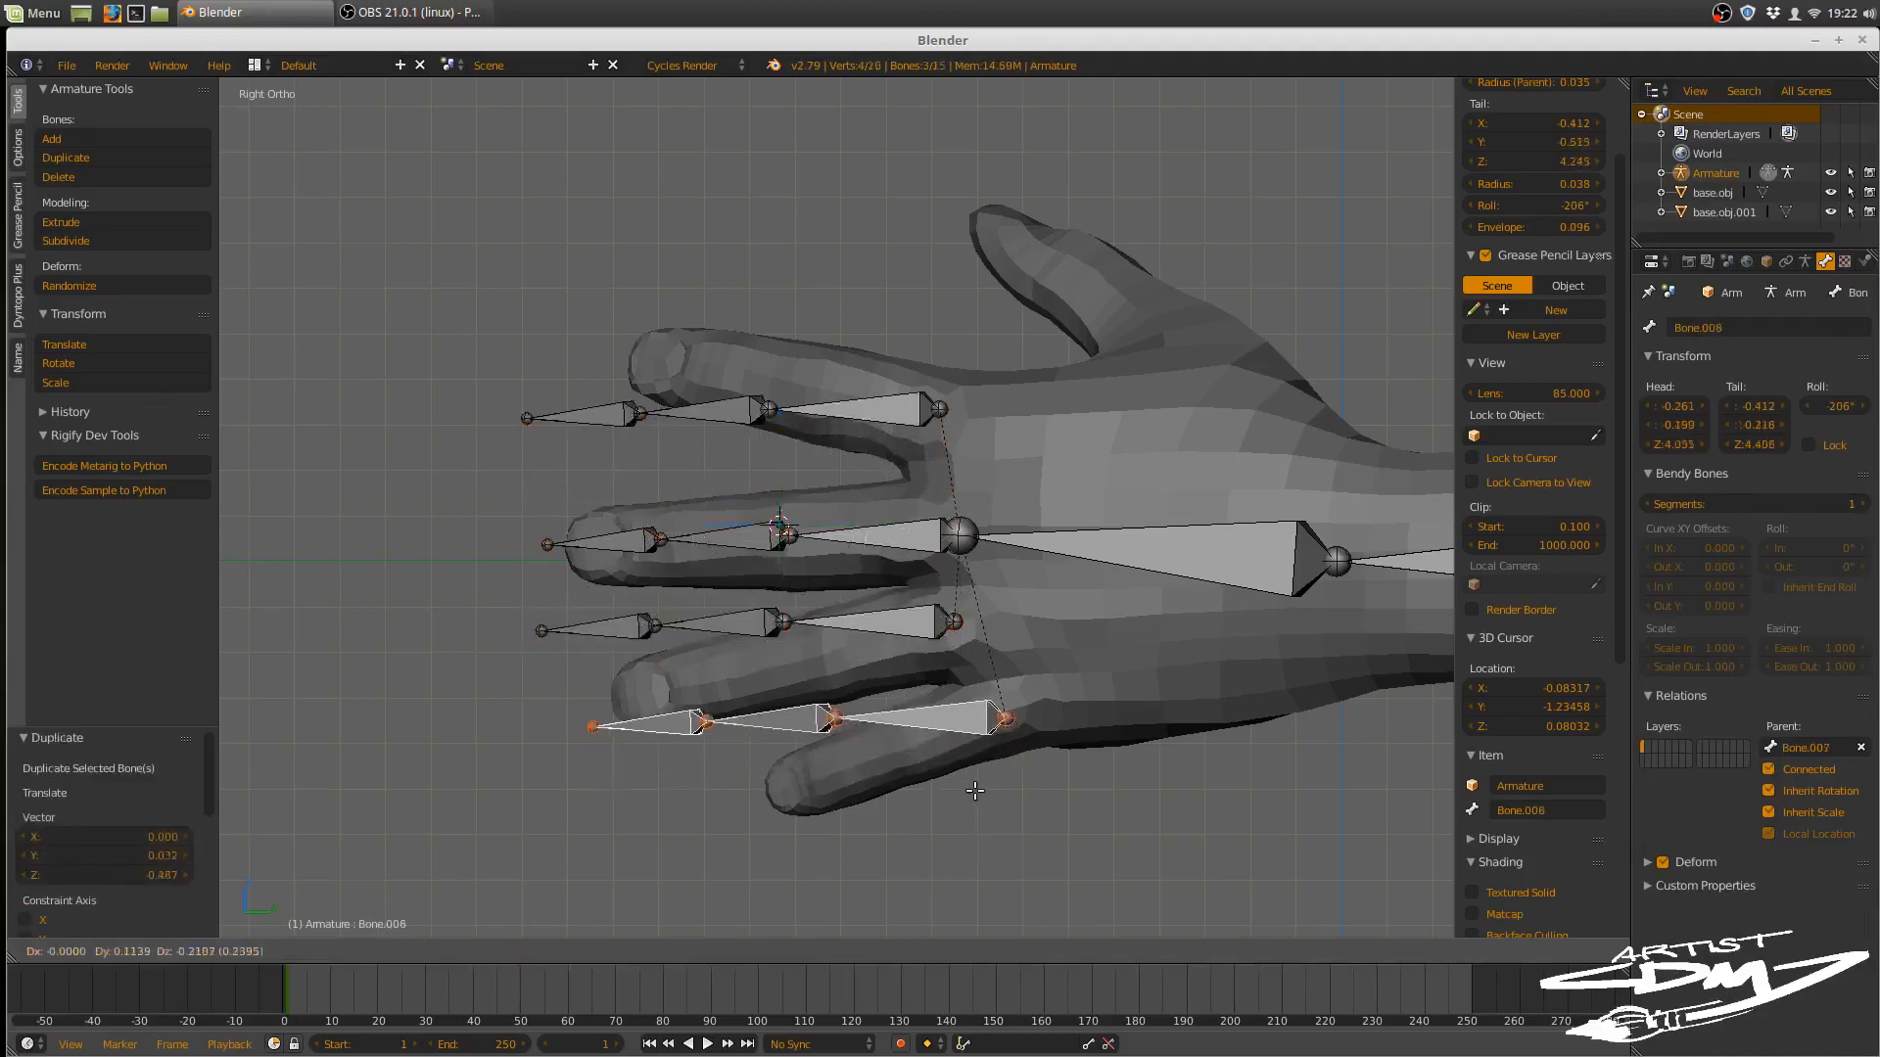
left_click(984, 799)
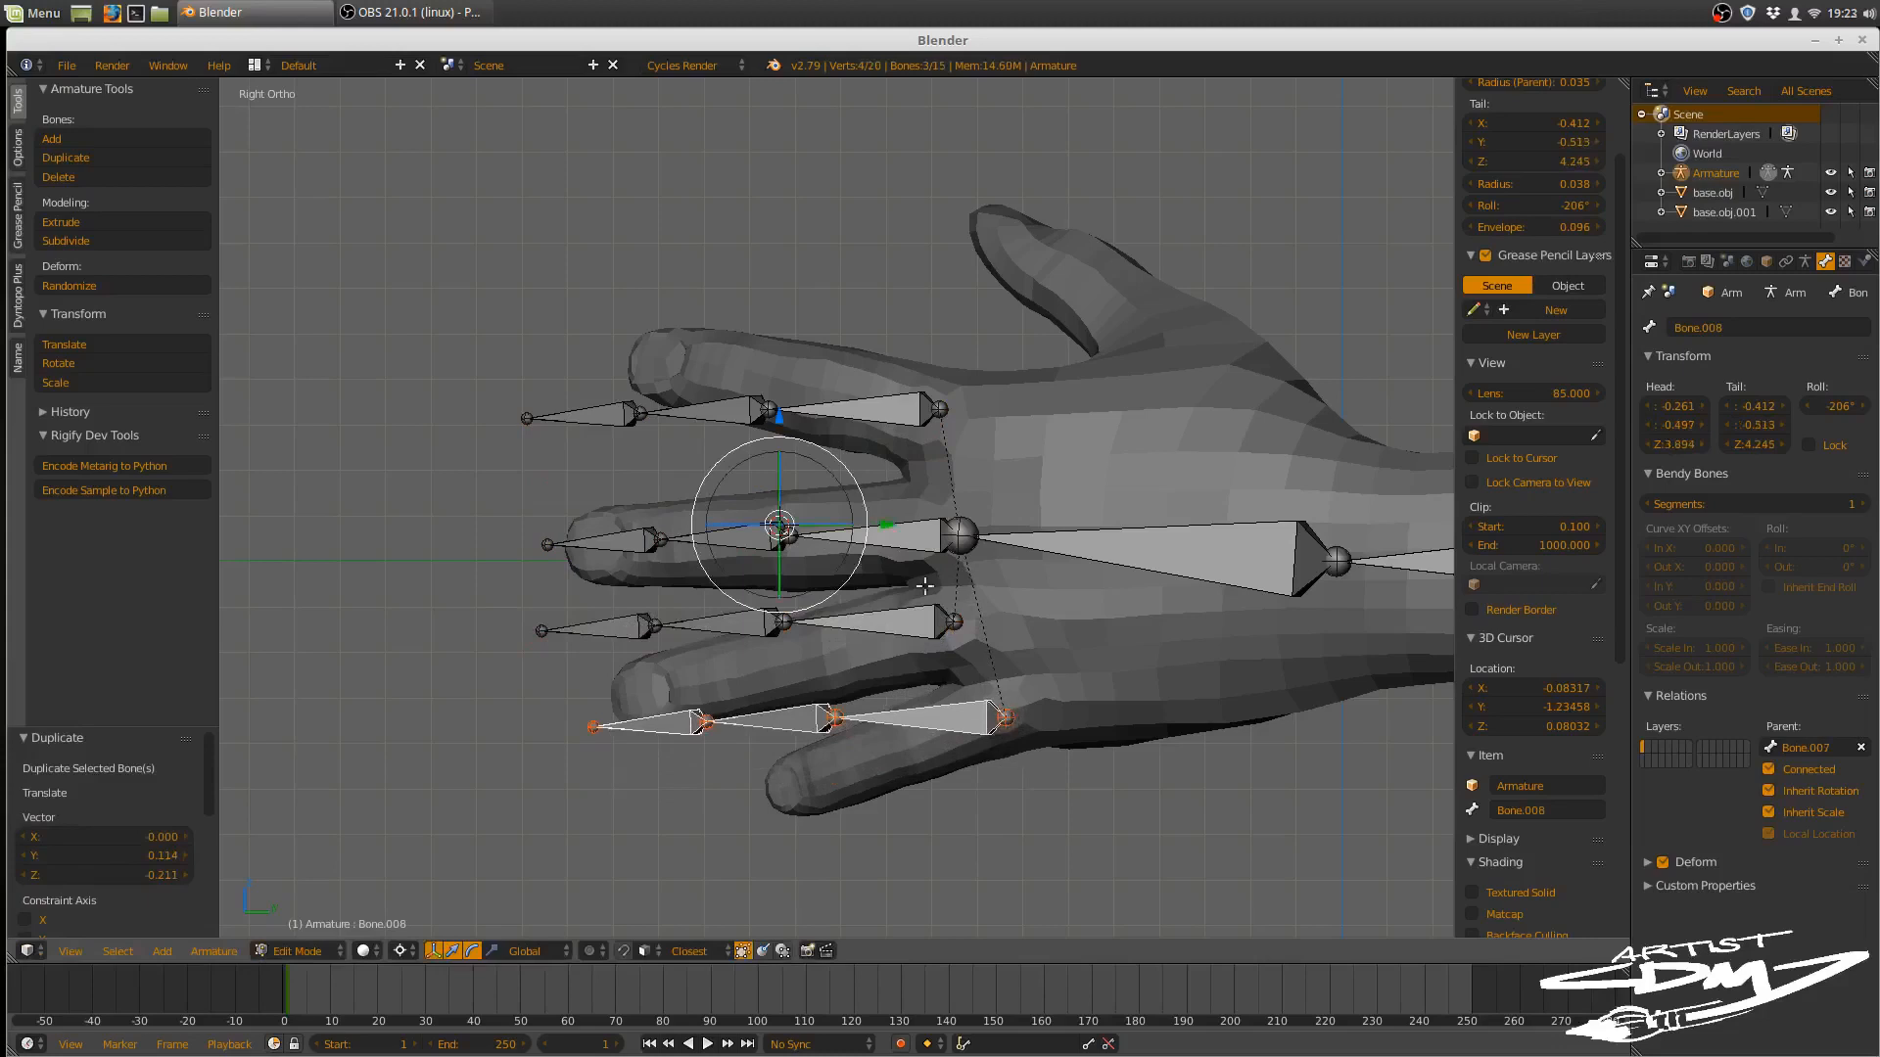
- Rename the base bone of the index finger chain to fore_finger
left_click(886, 421)
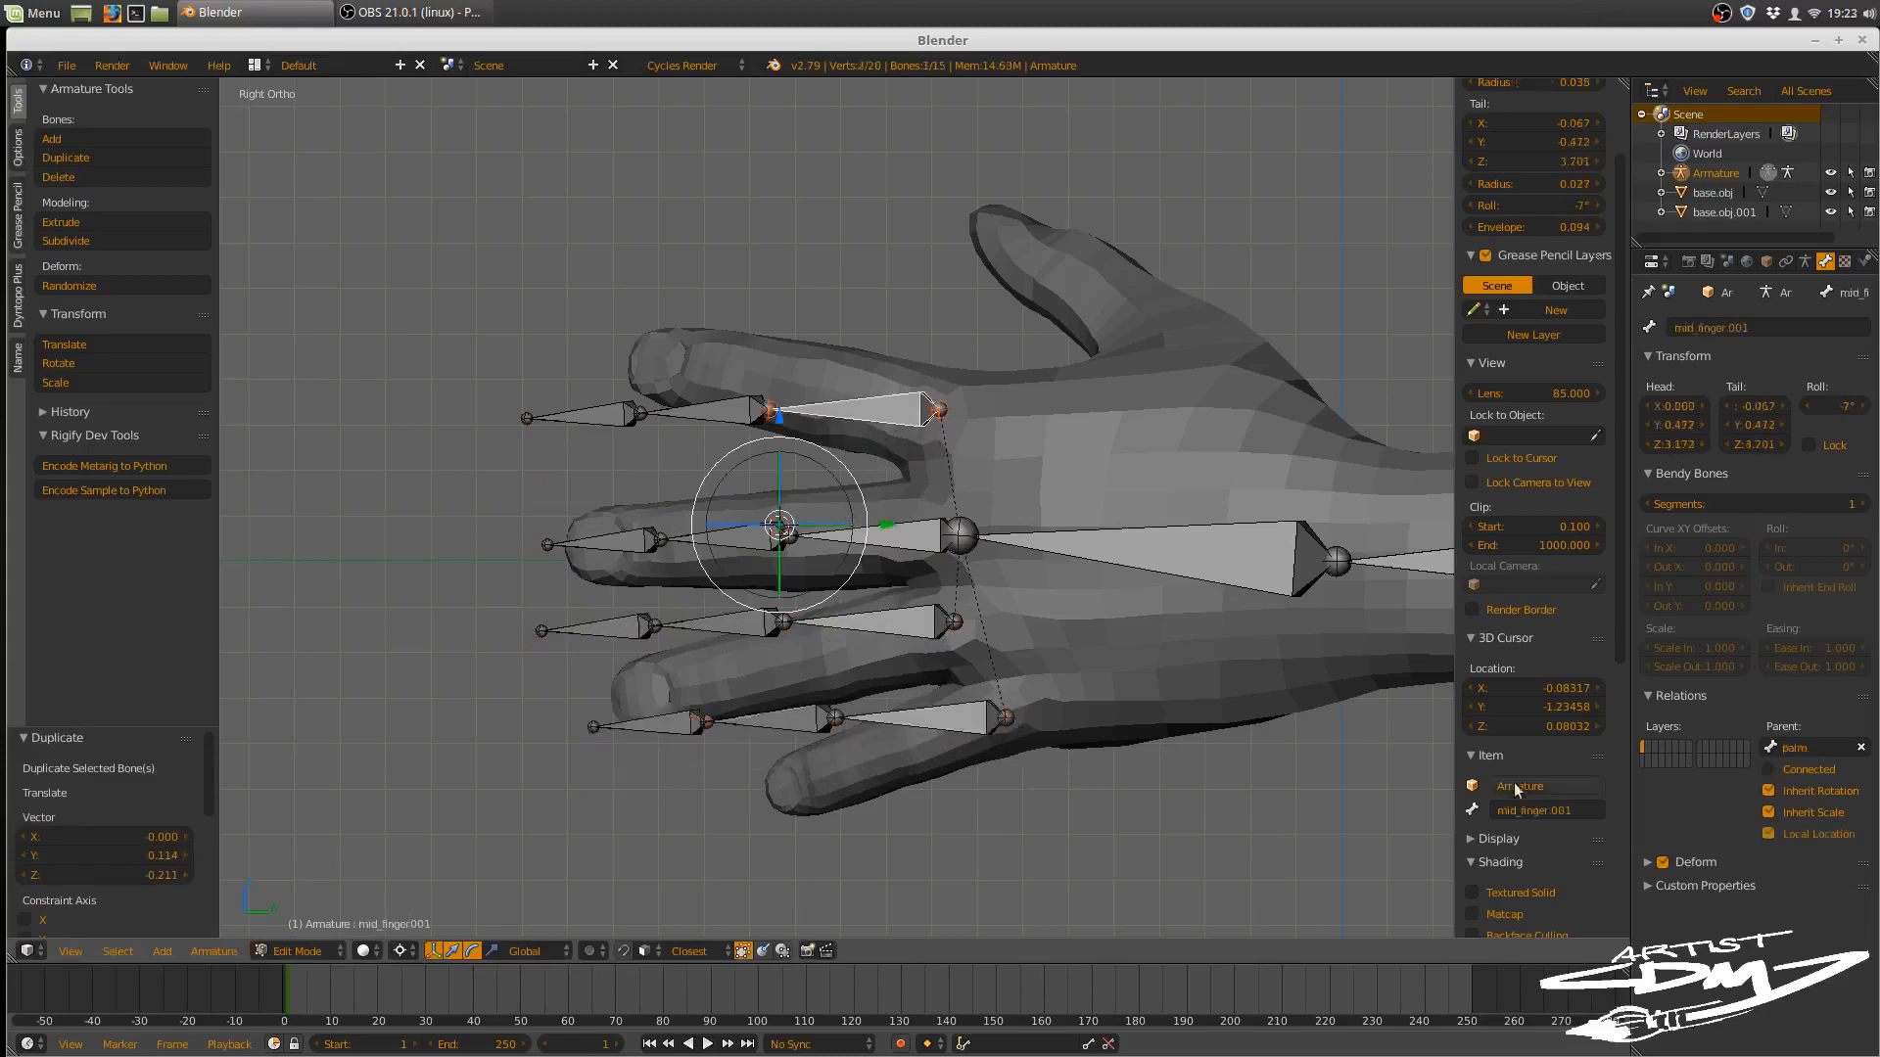
left_click(1526, 810)
type("fore")
key("Return")
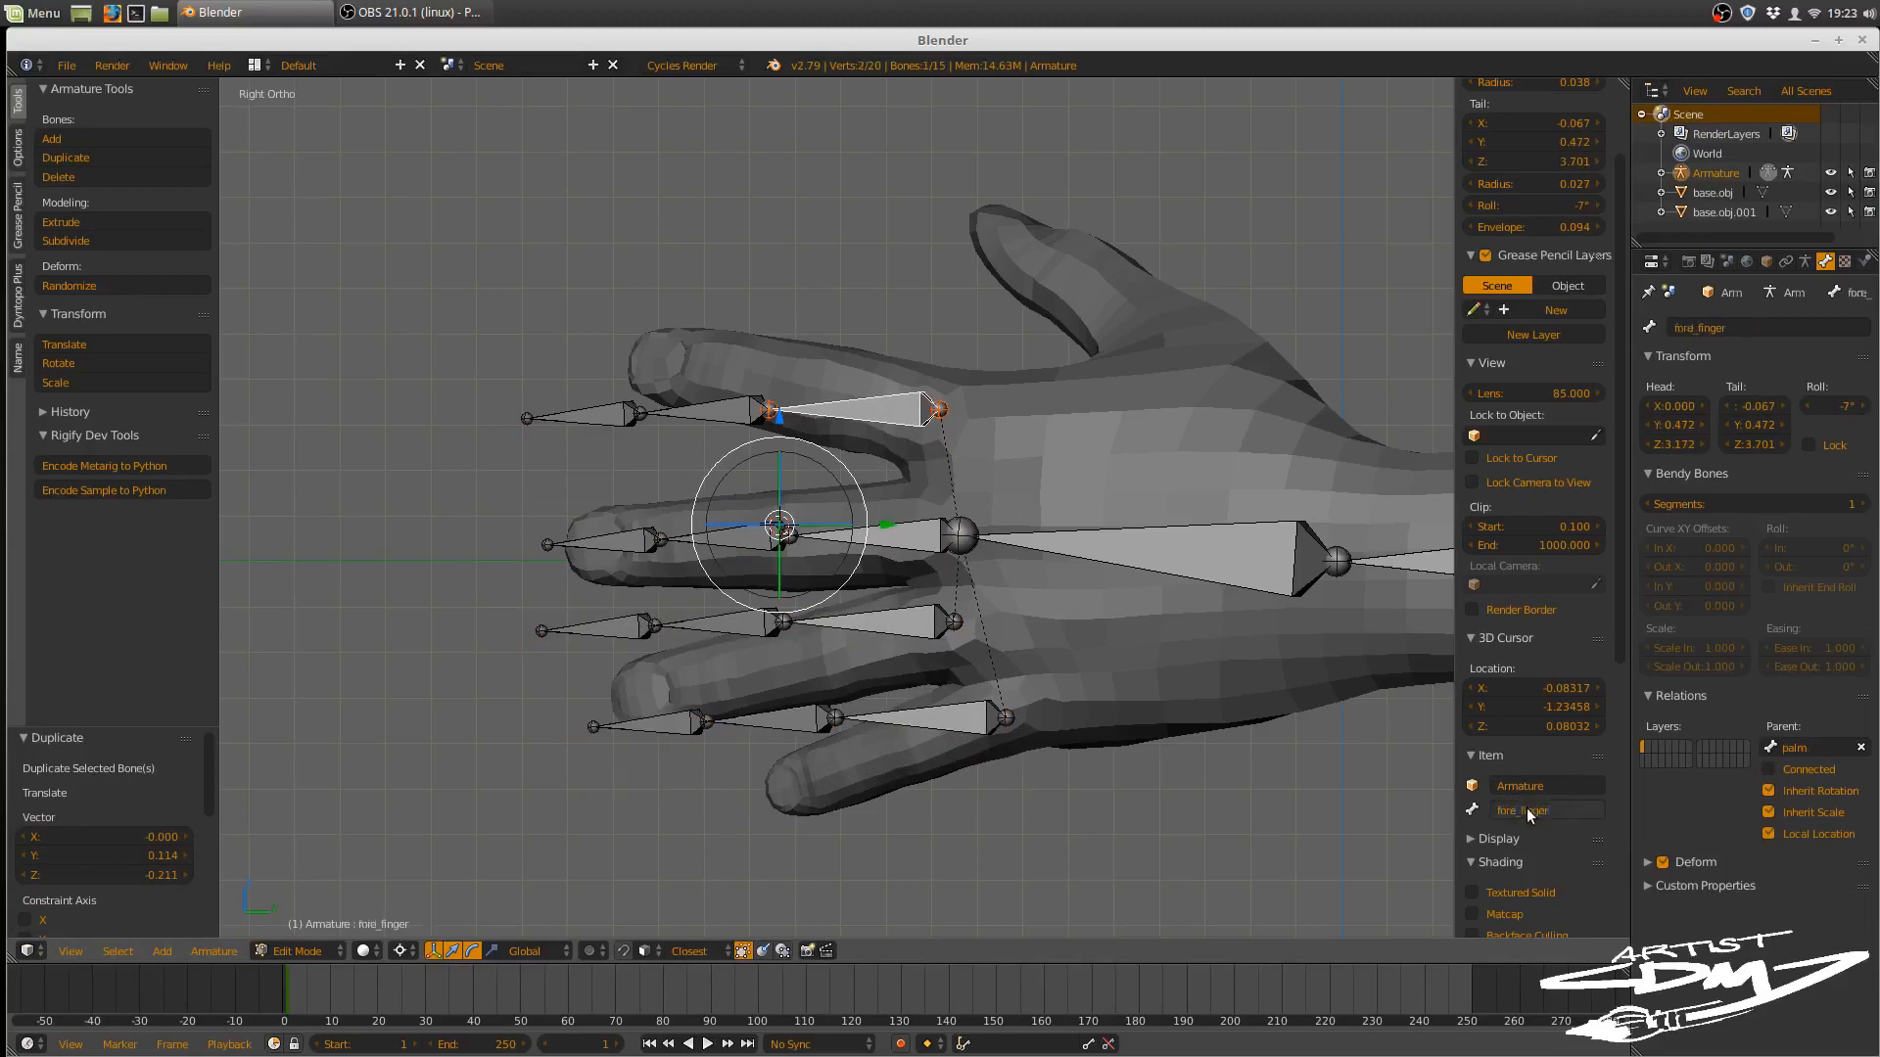
- Rename the base bones of the two lower copied chains to ring_finger and pinky
right_click(895, 632)
left_click(1531, 808)
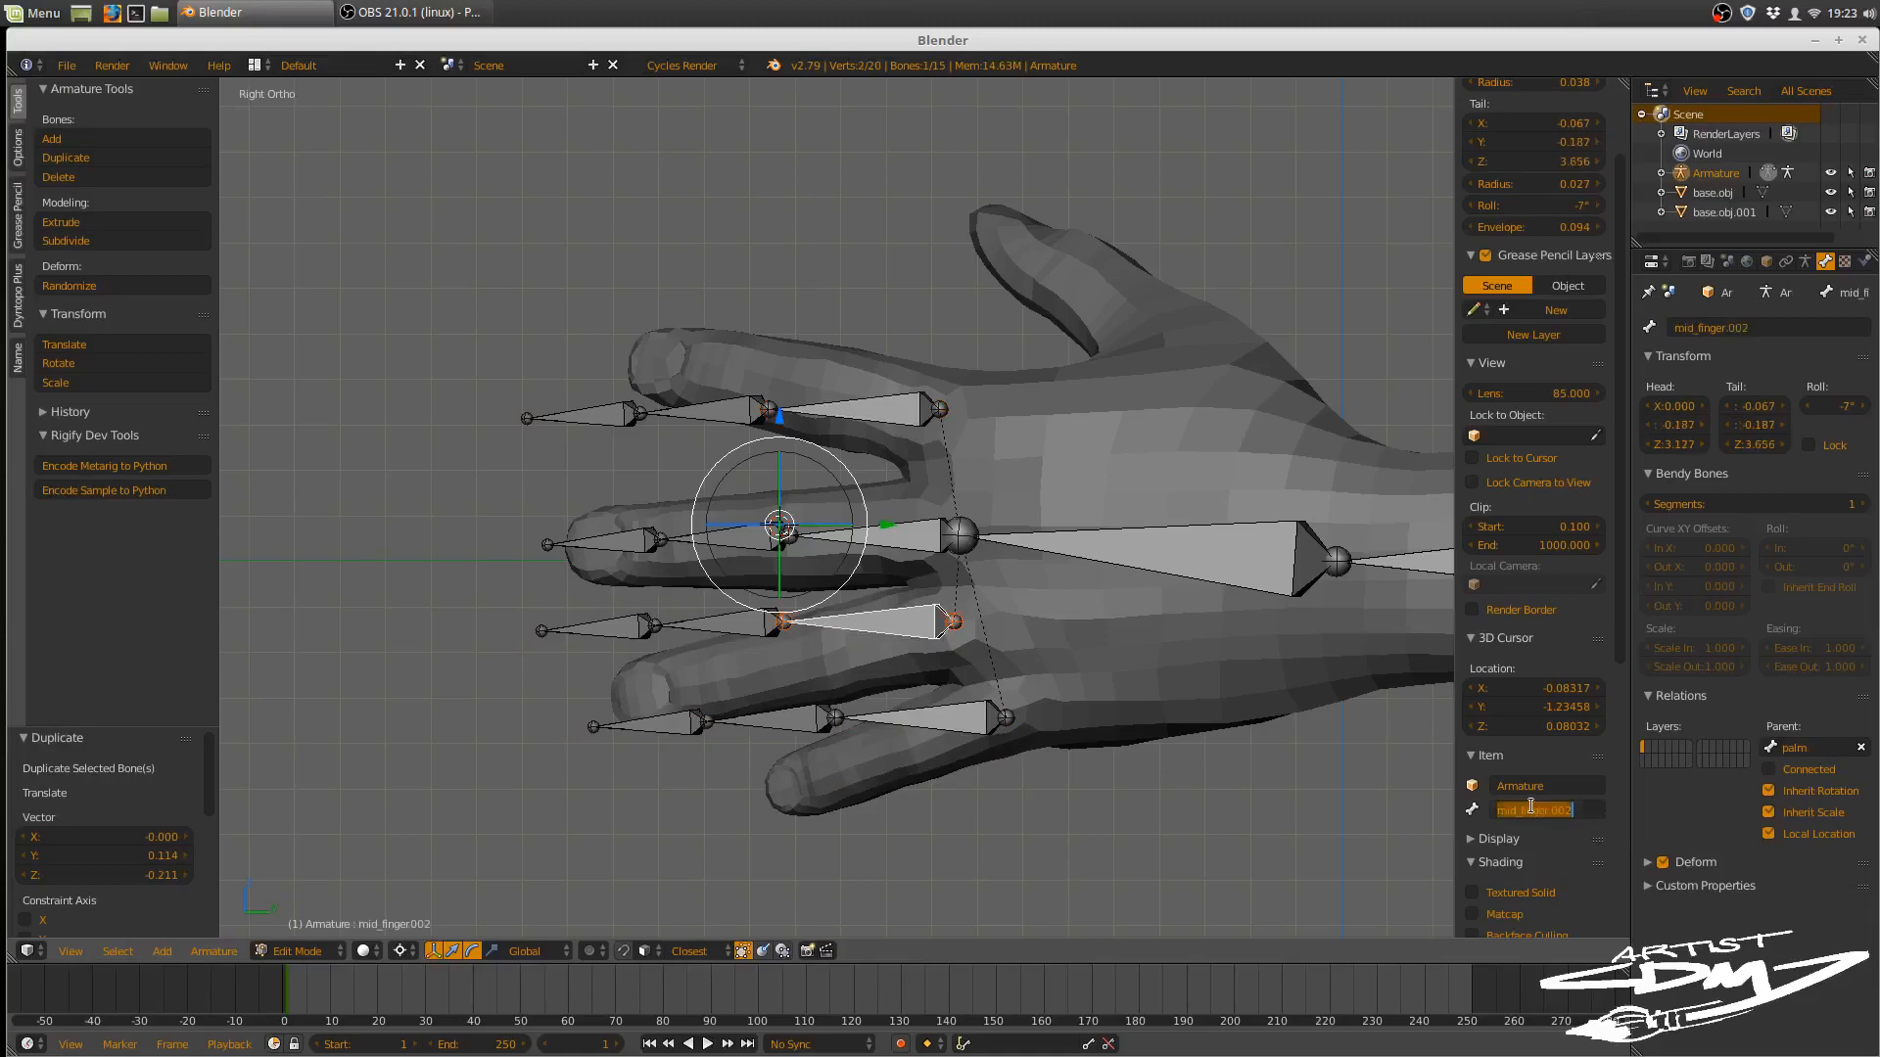
type("ring")
key("Return")
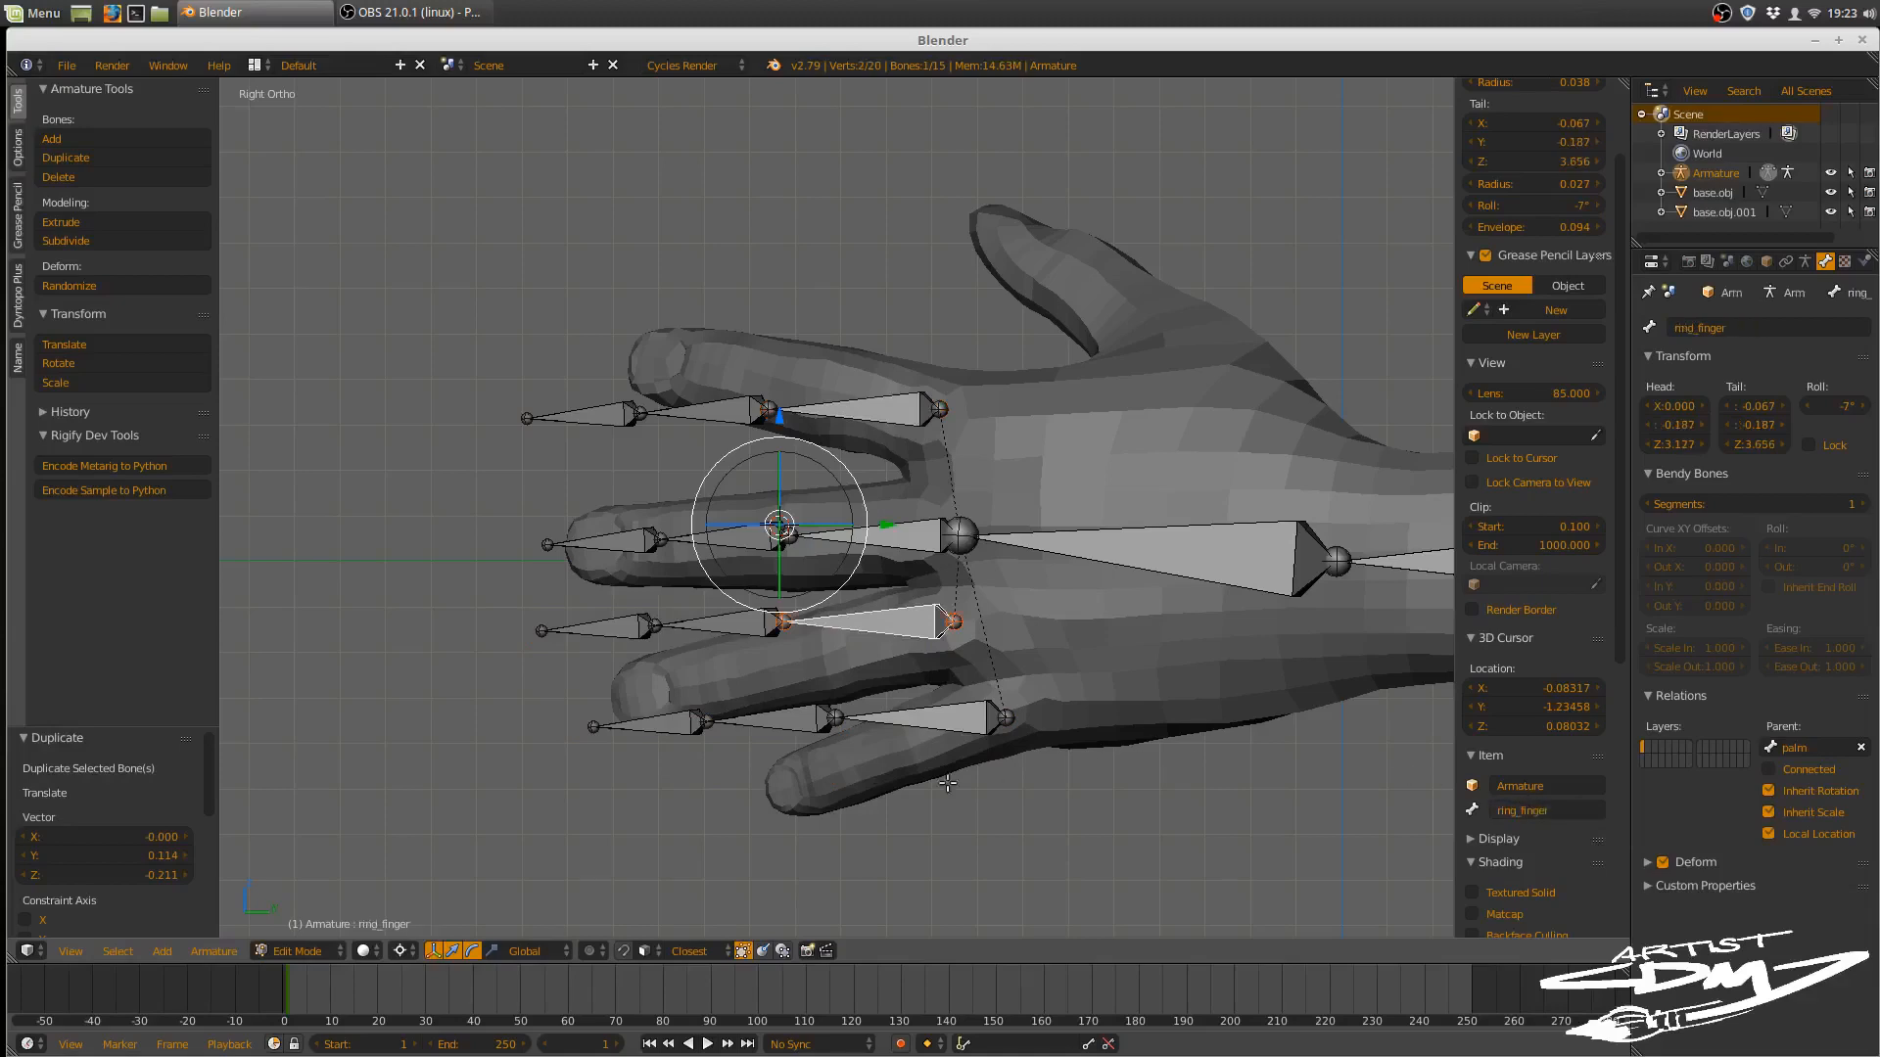
right_click(948, 716)
left_click(1507, 813)
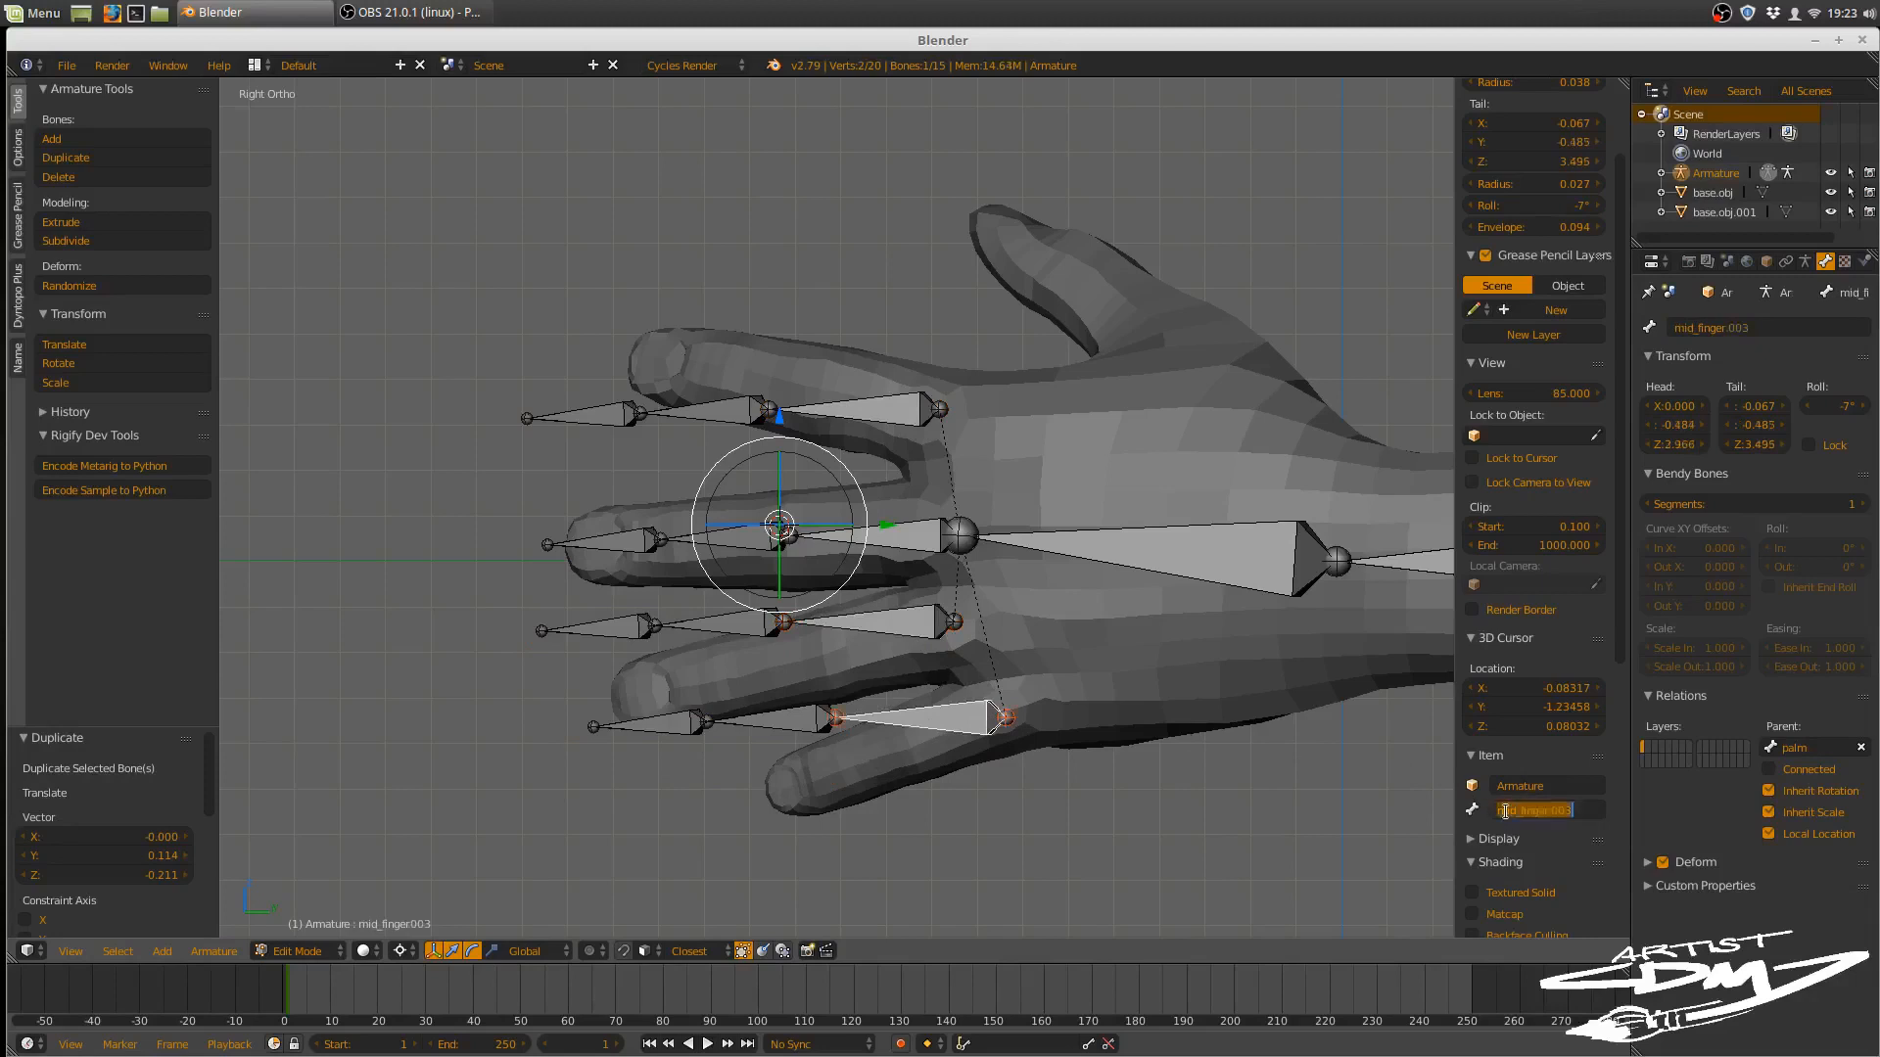
type("pinky")
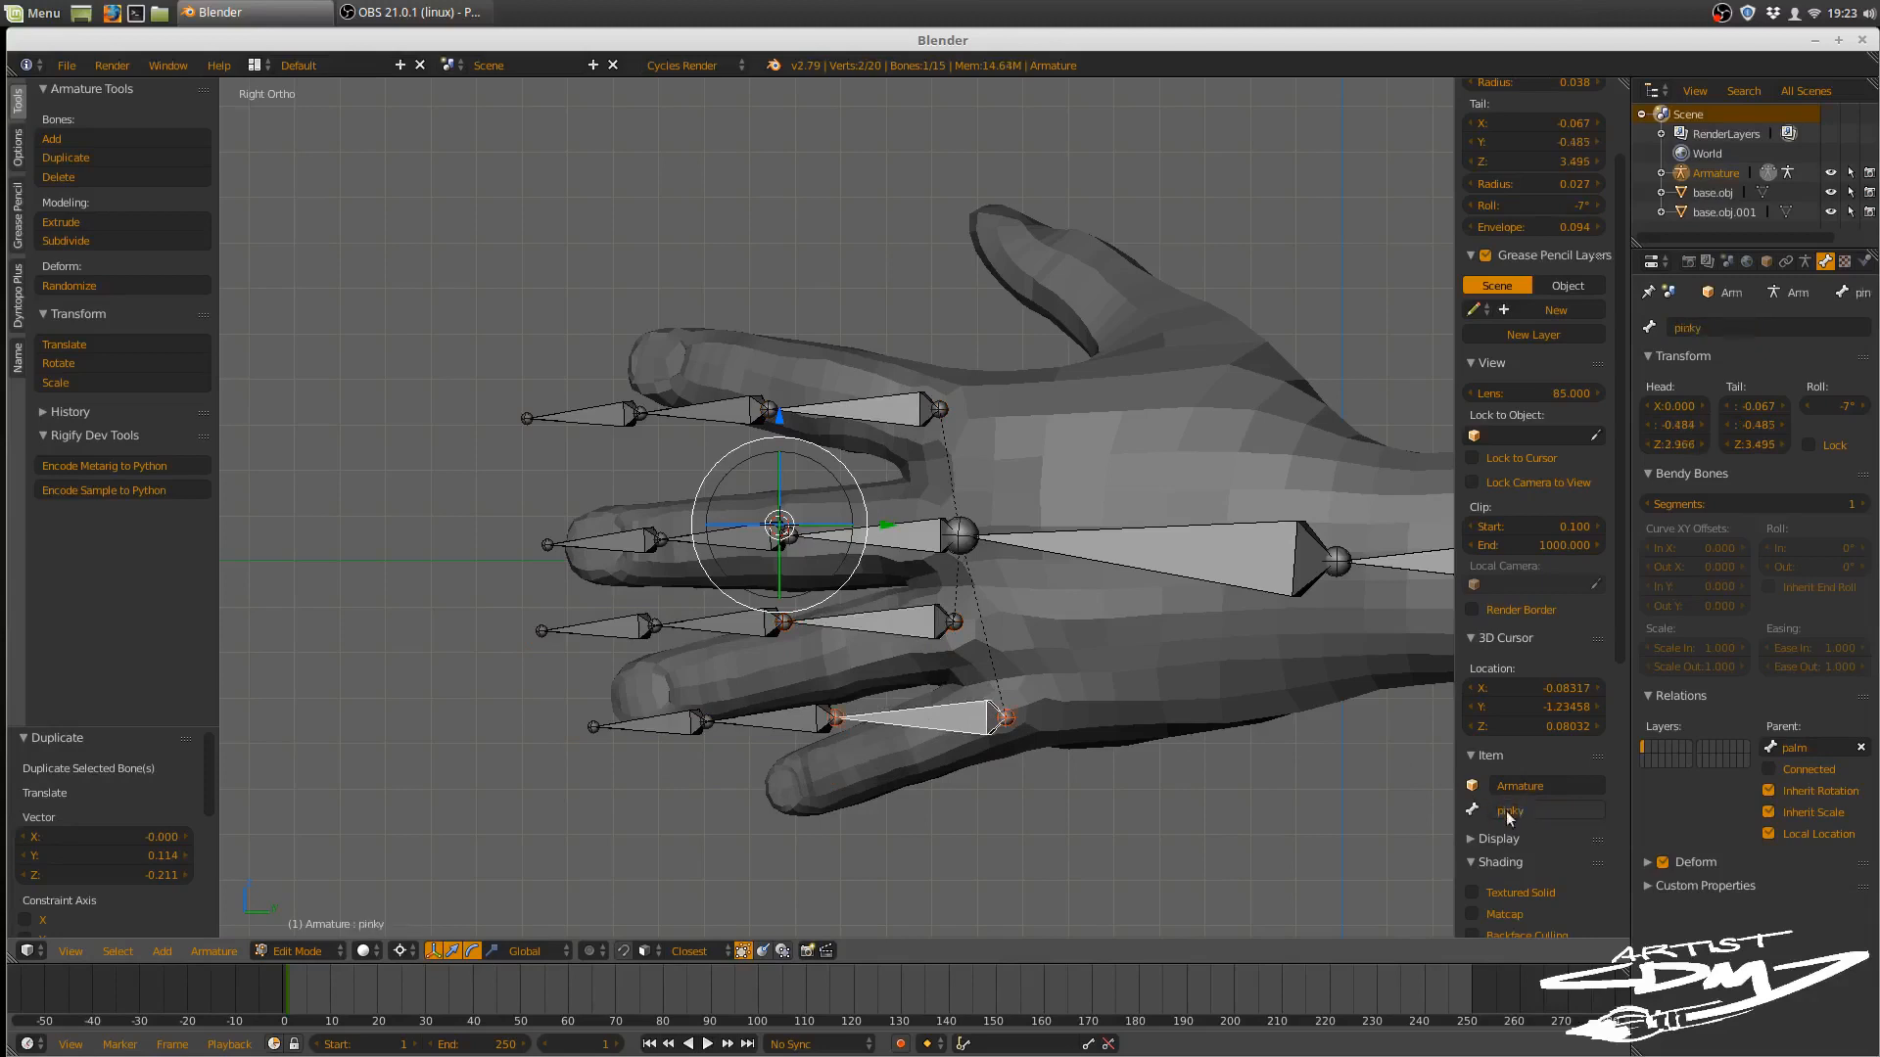
key("Return")
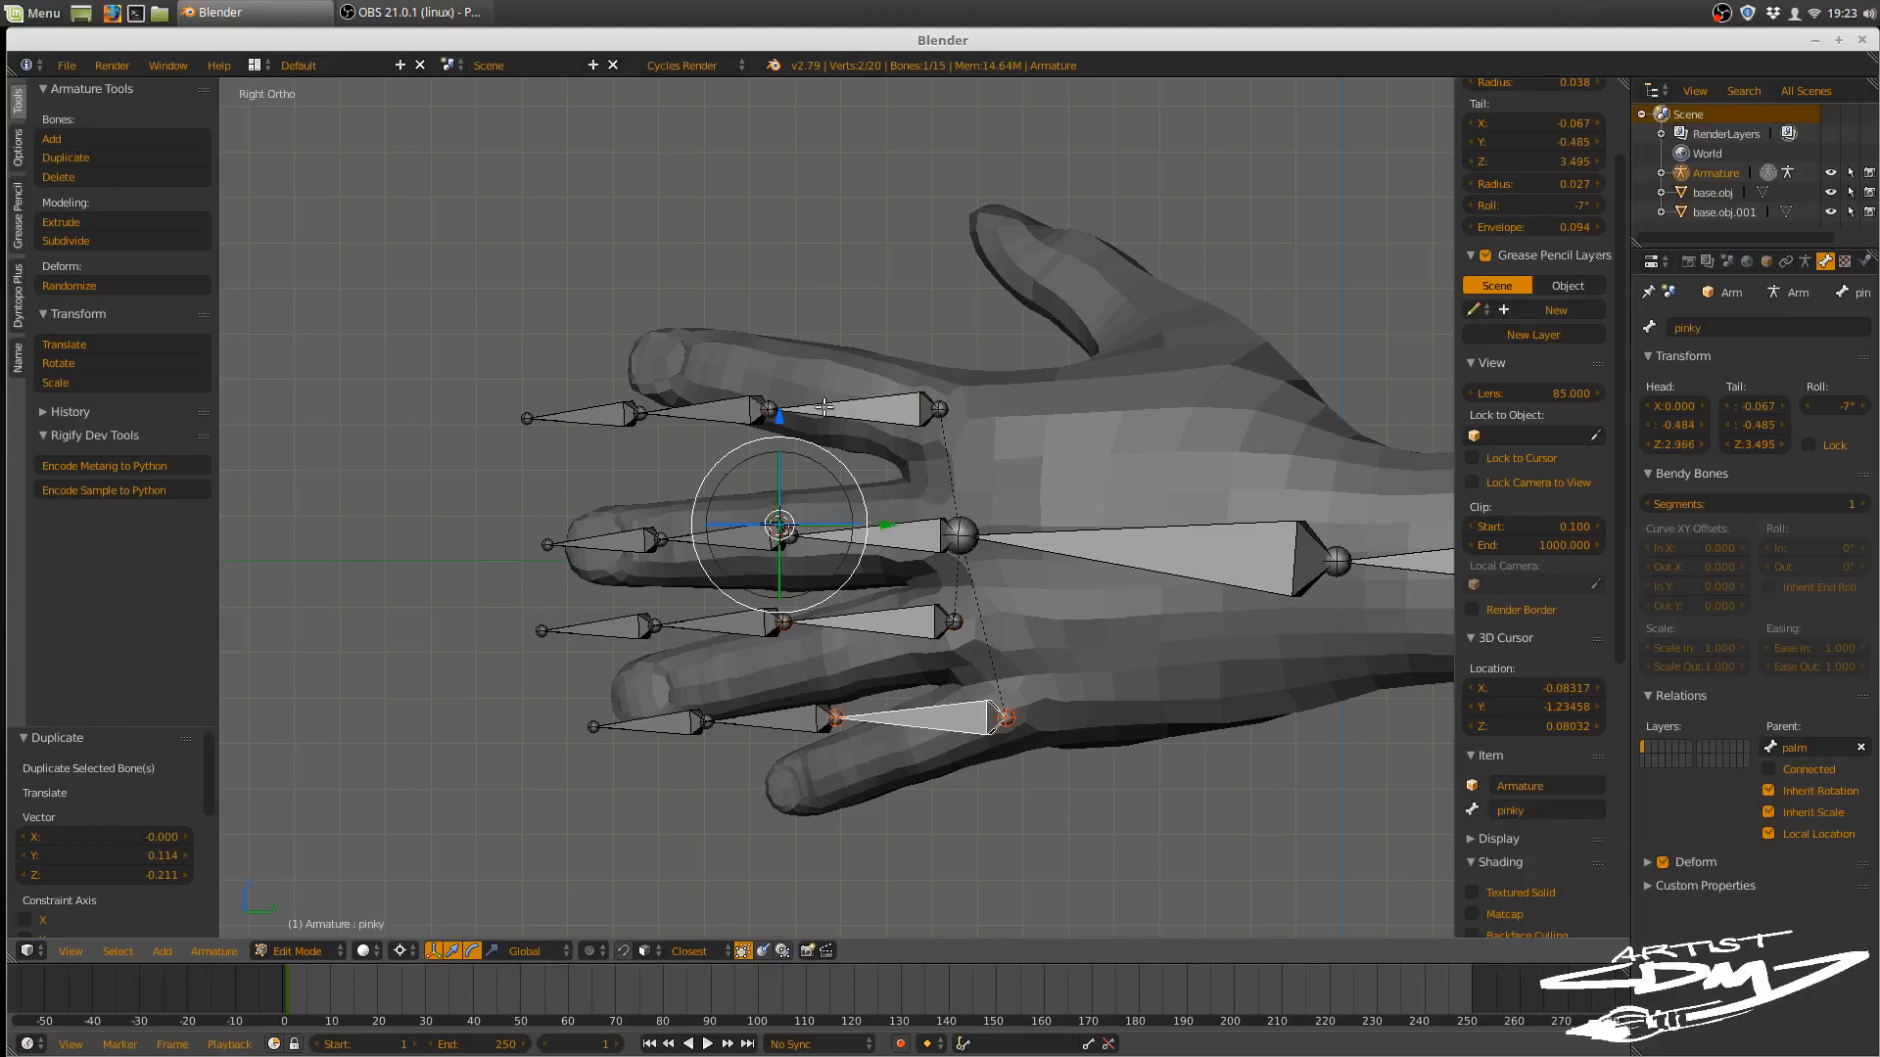
- With the 3D cursor on the index finger's base joint as pivot, rotate its three bones towards the finger and scale them to about 0.816
right_click_drag(882, 412, 829, 403)
right_click(716, 404, "shift")
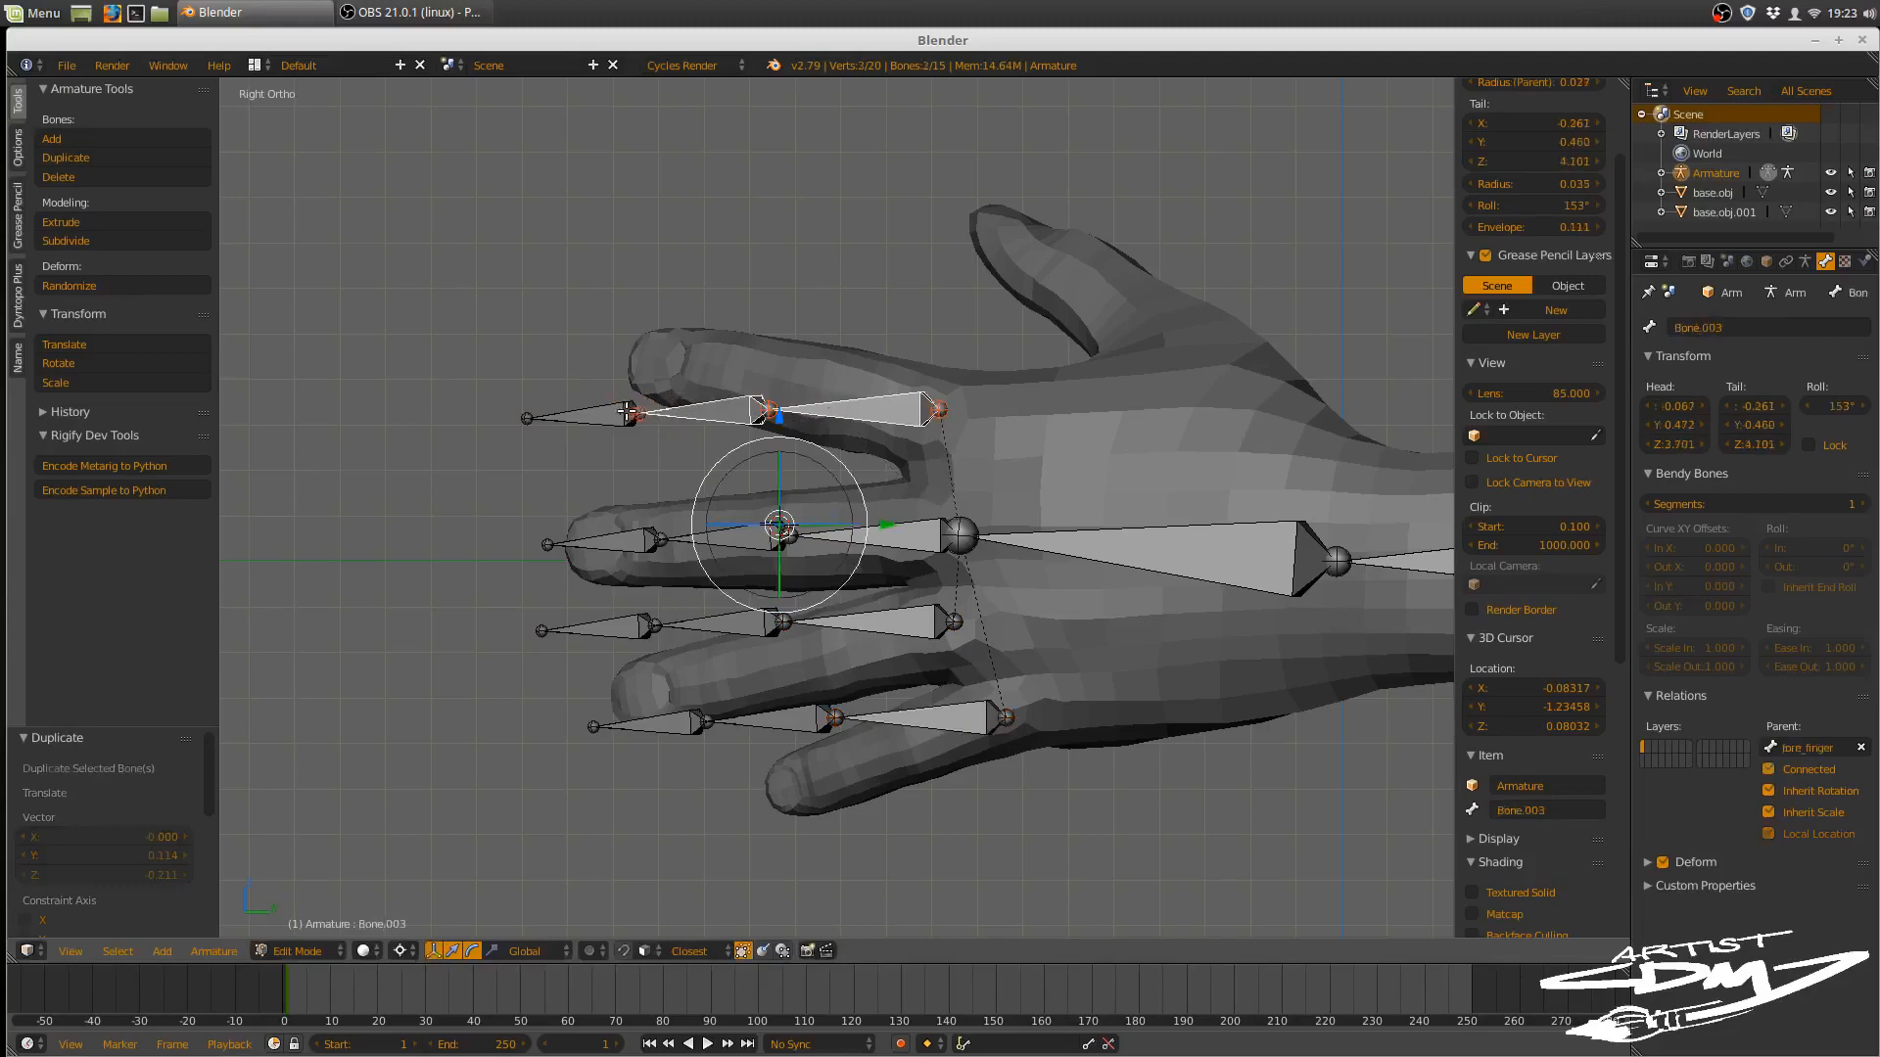
right_click(626, 411, "shift")
left_click(940, 411)
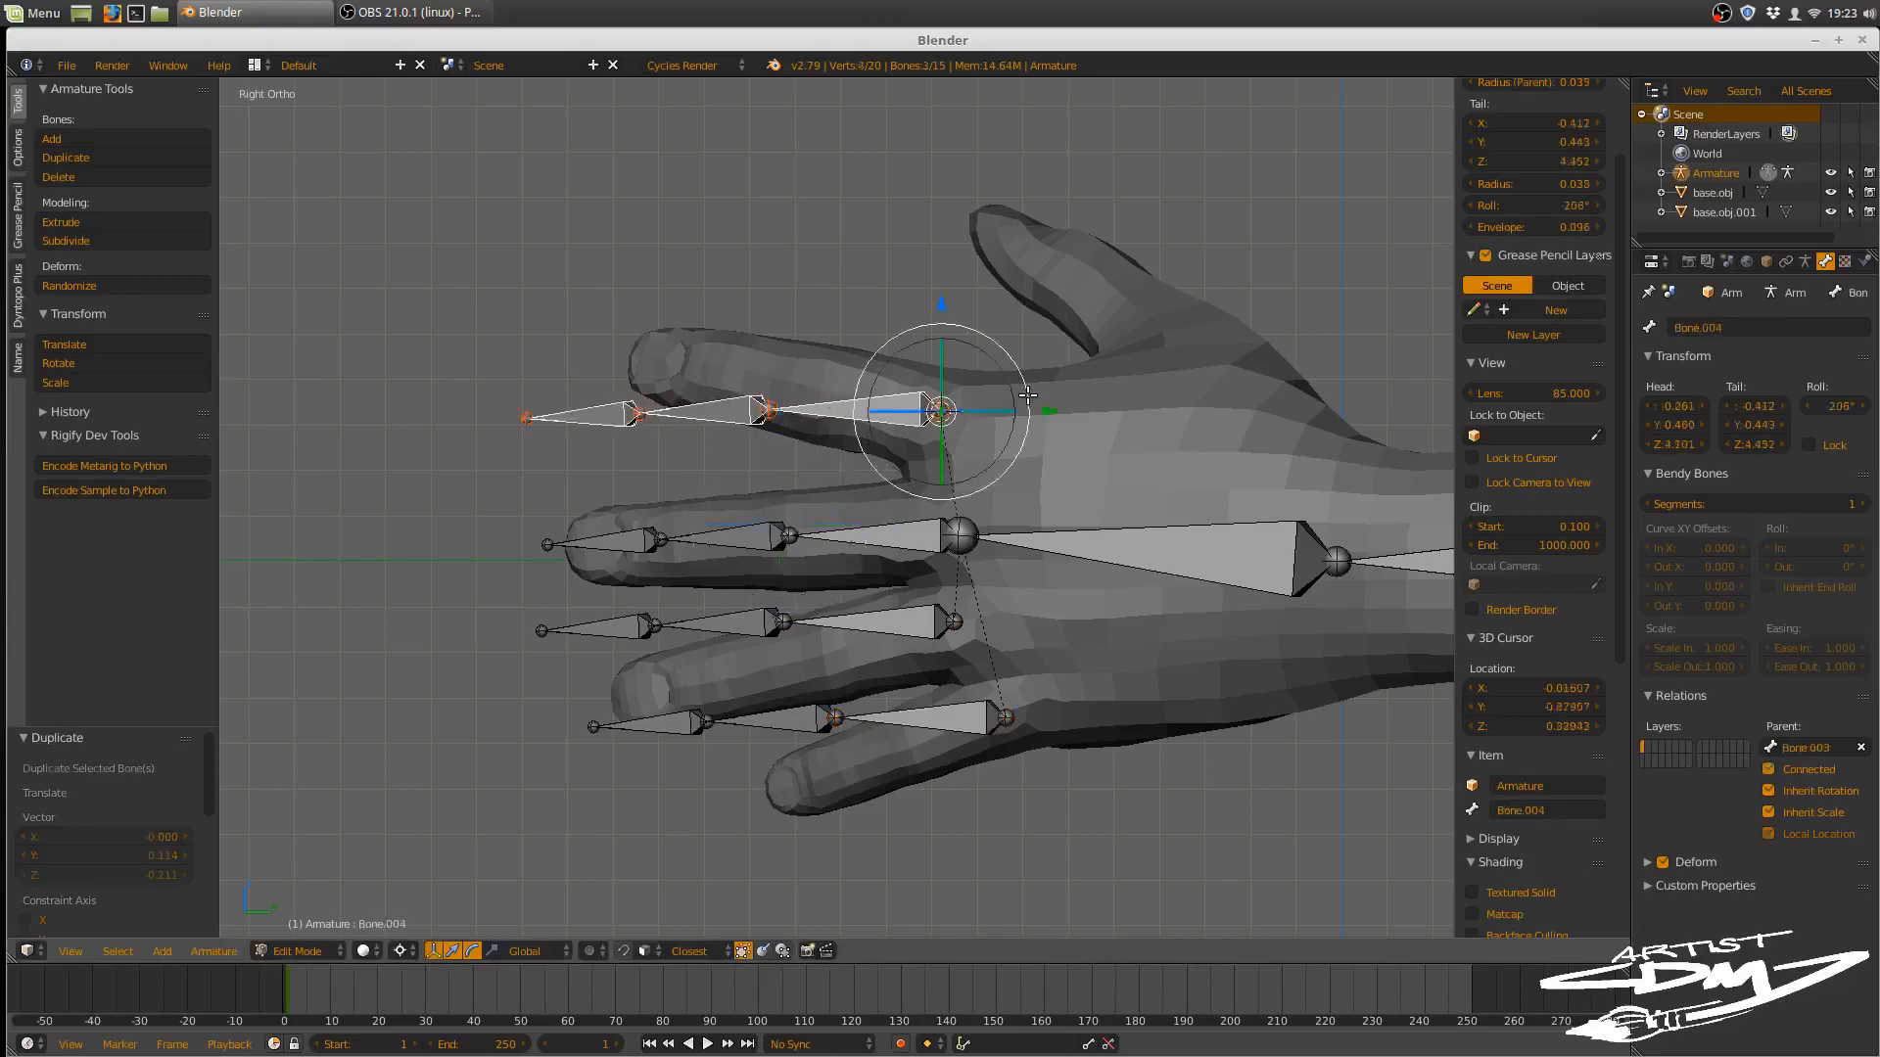
left_click_drag(1027, 395, 1034, 415)
middle_click_drag(1033, 415, 1256, 598)
key("s")
left_click(1136, 452)
- Rotate the index finger chain about 6.6° in the top view and about -2.9° in the right view to fit it inside the finger
middle_click_drag(1128, 593, 1098, 526)
key("KP_7")
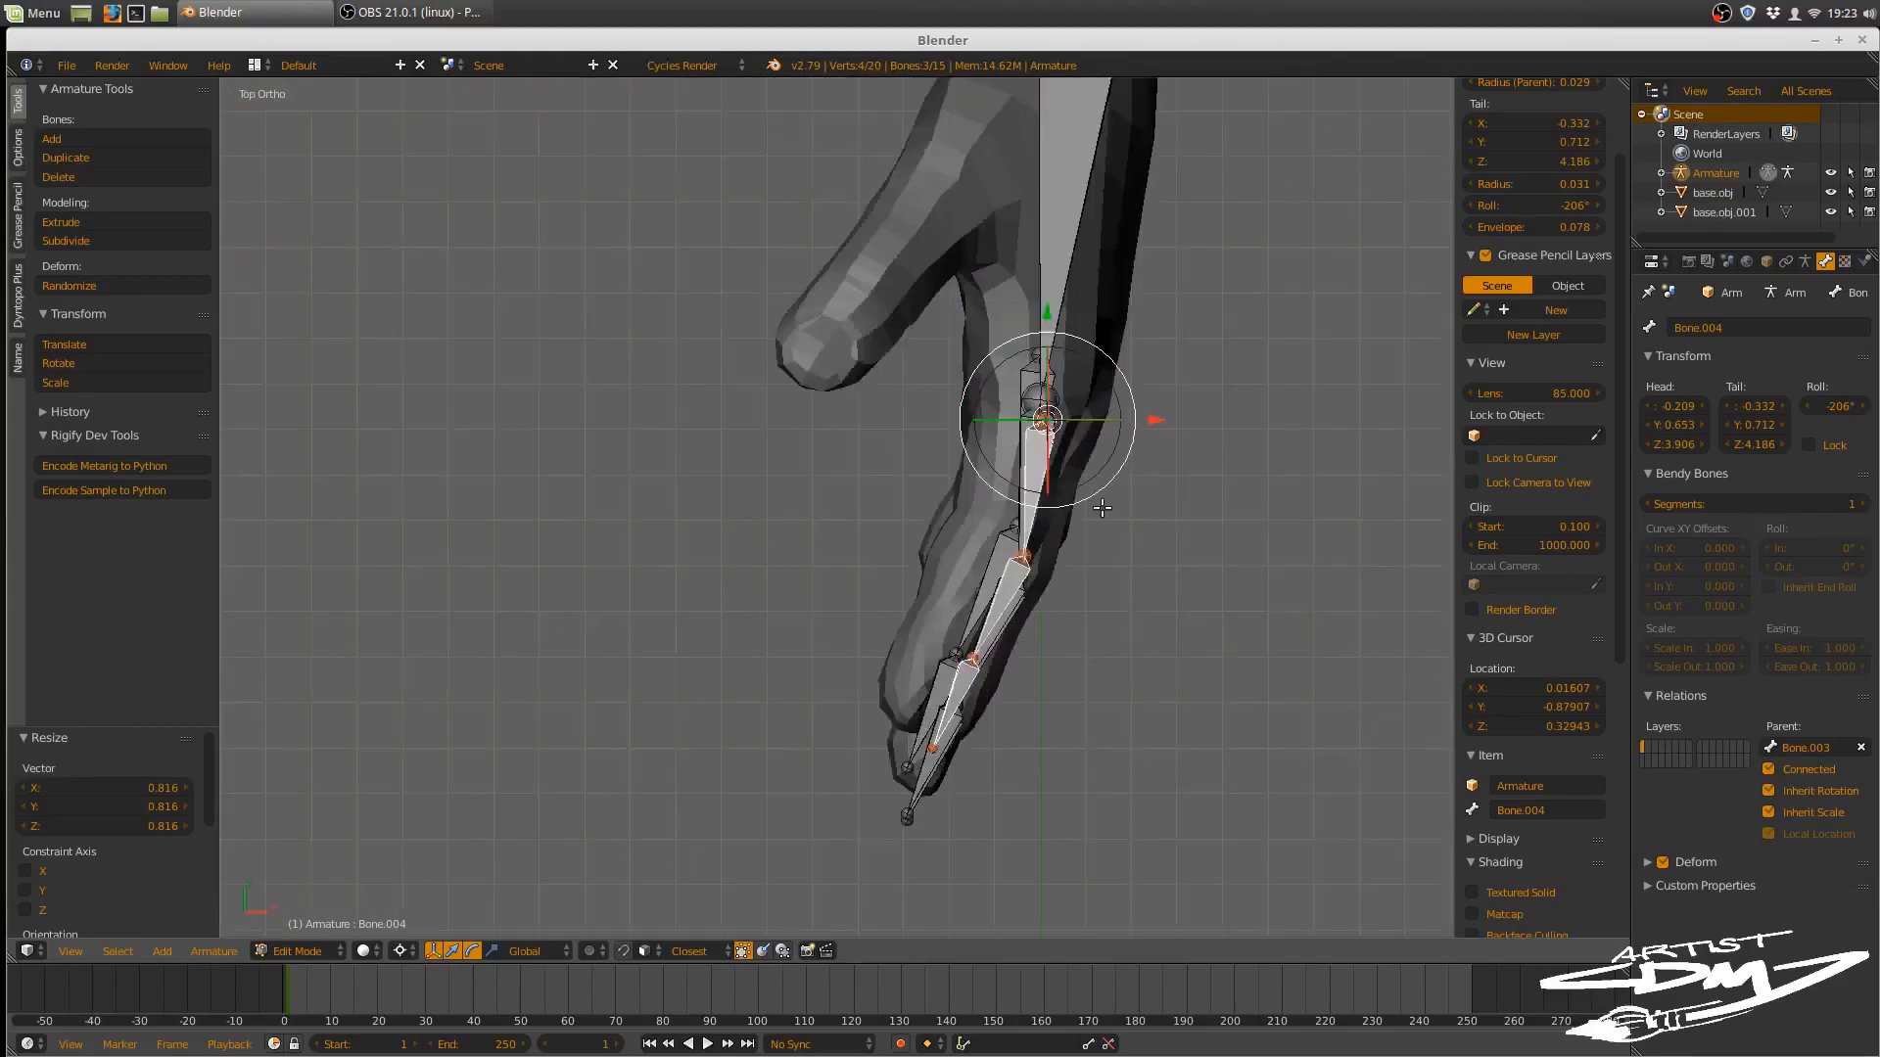
left_click_drag(1100, 494, 1095, 499)
left_click(1095, 499)
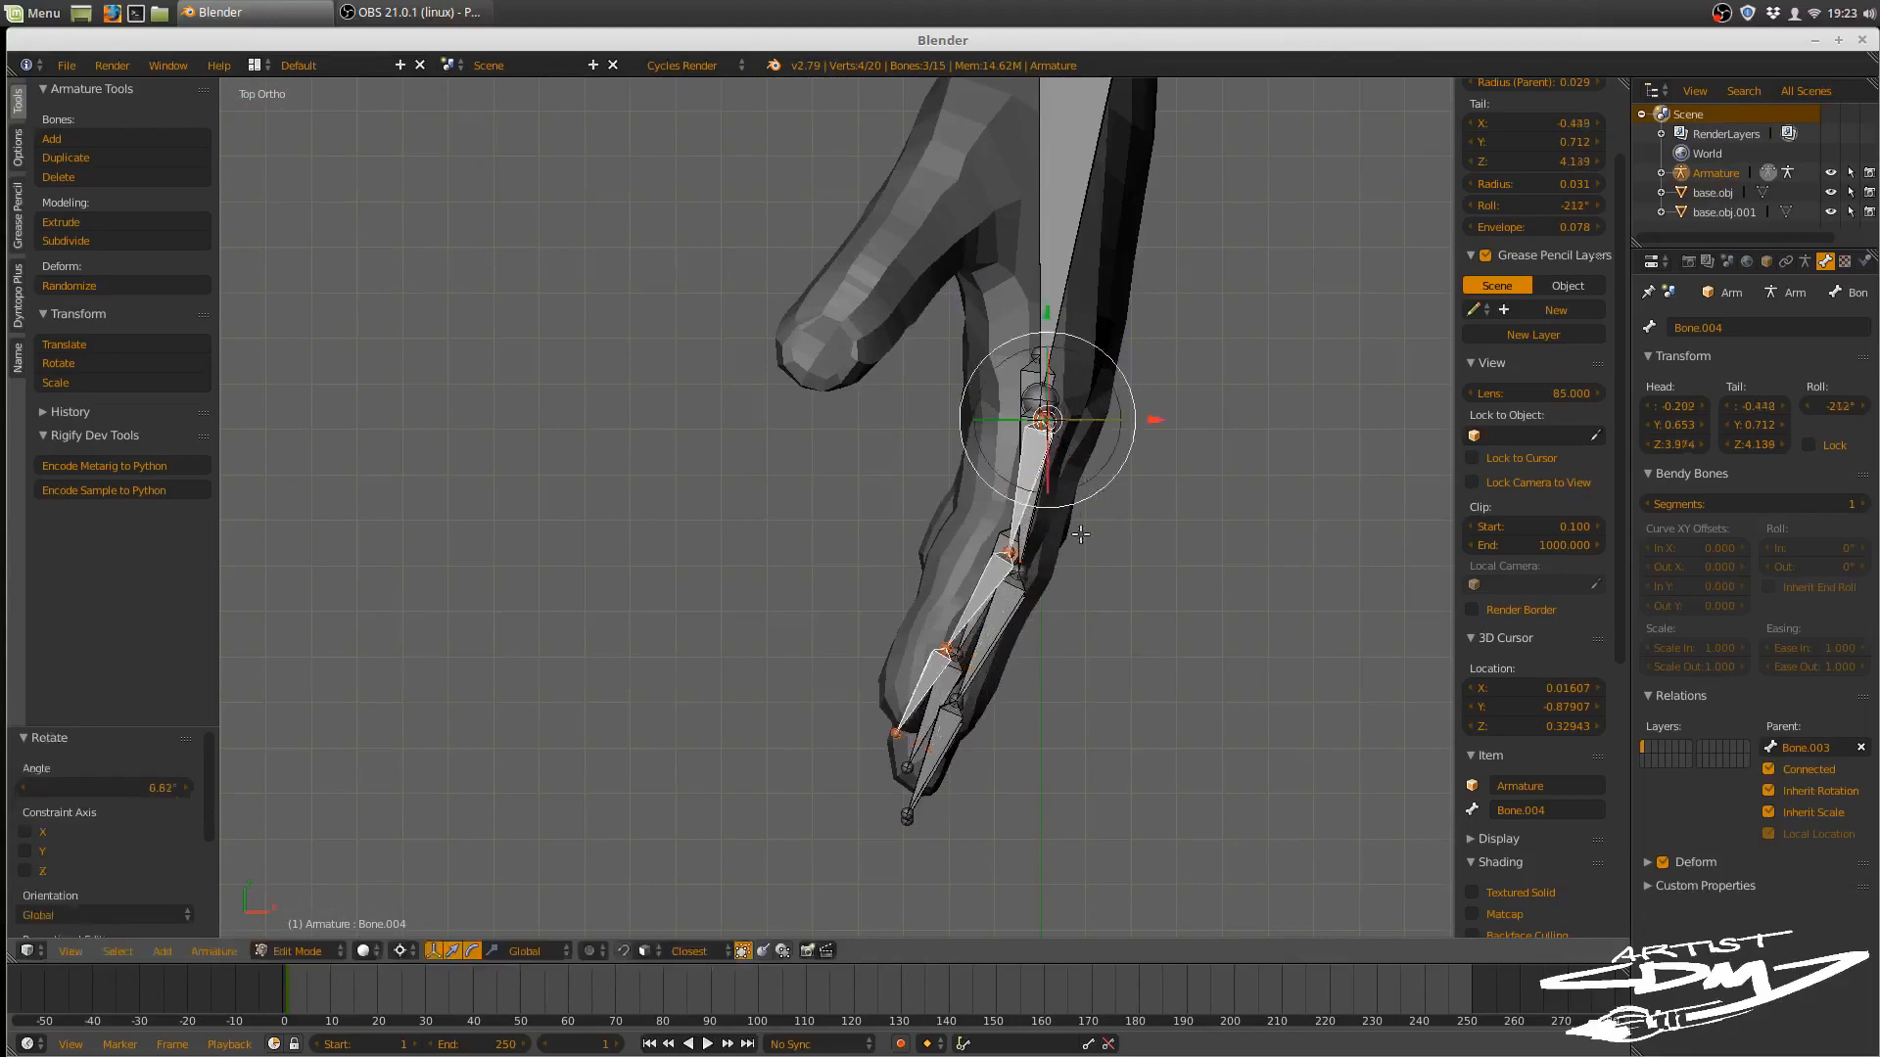
middle_click_drag(1081, 538, 1092, 385)
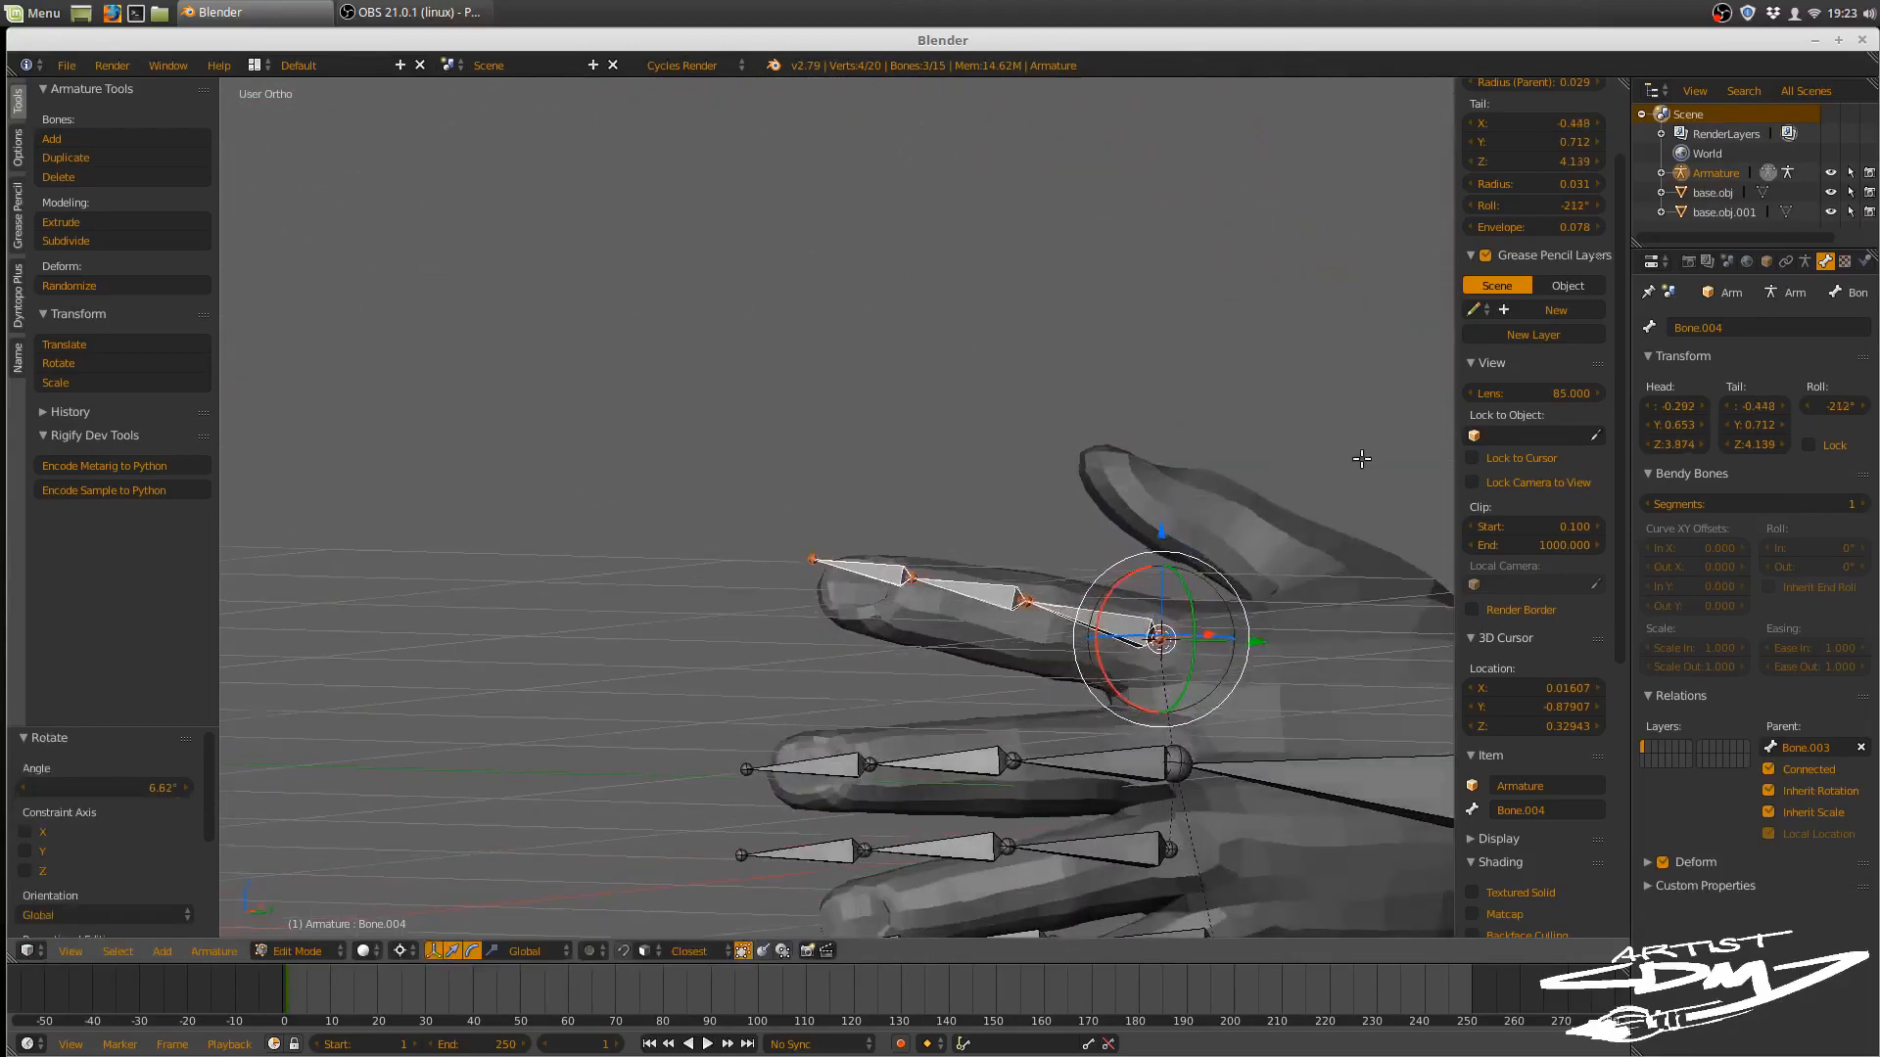
key("KP_3")
key("r")
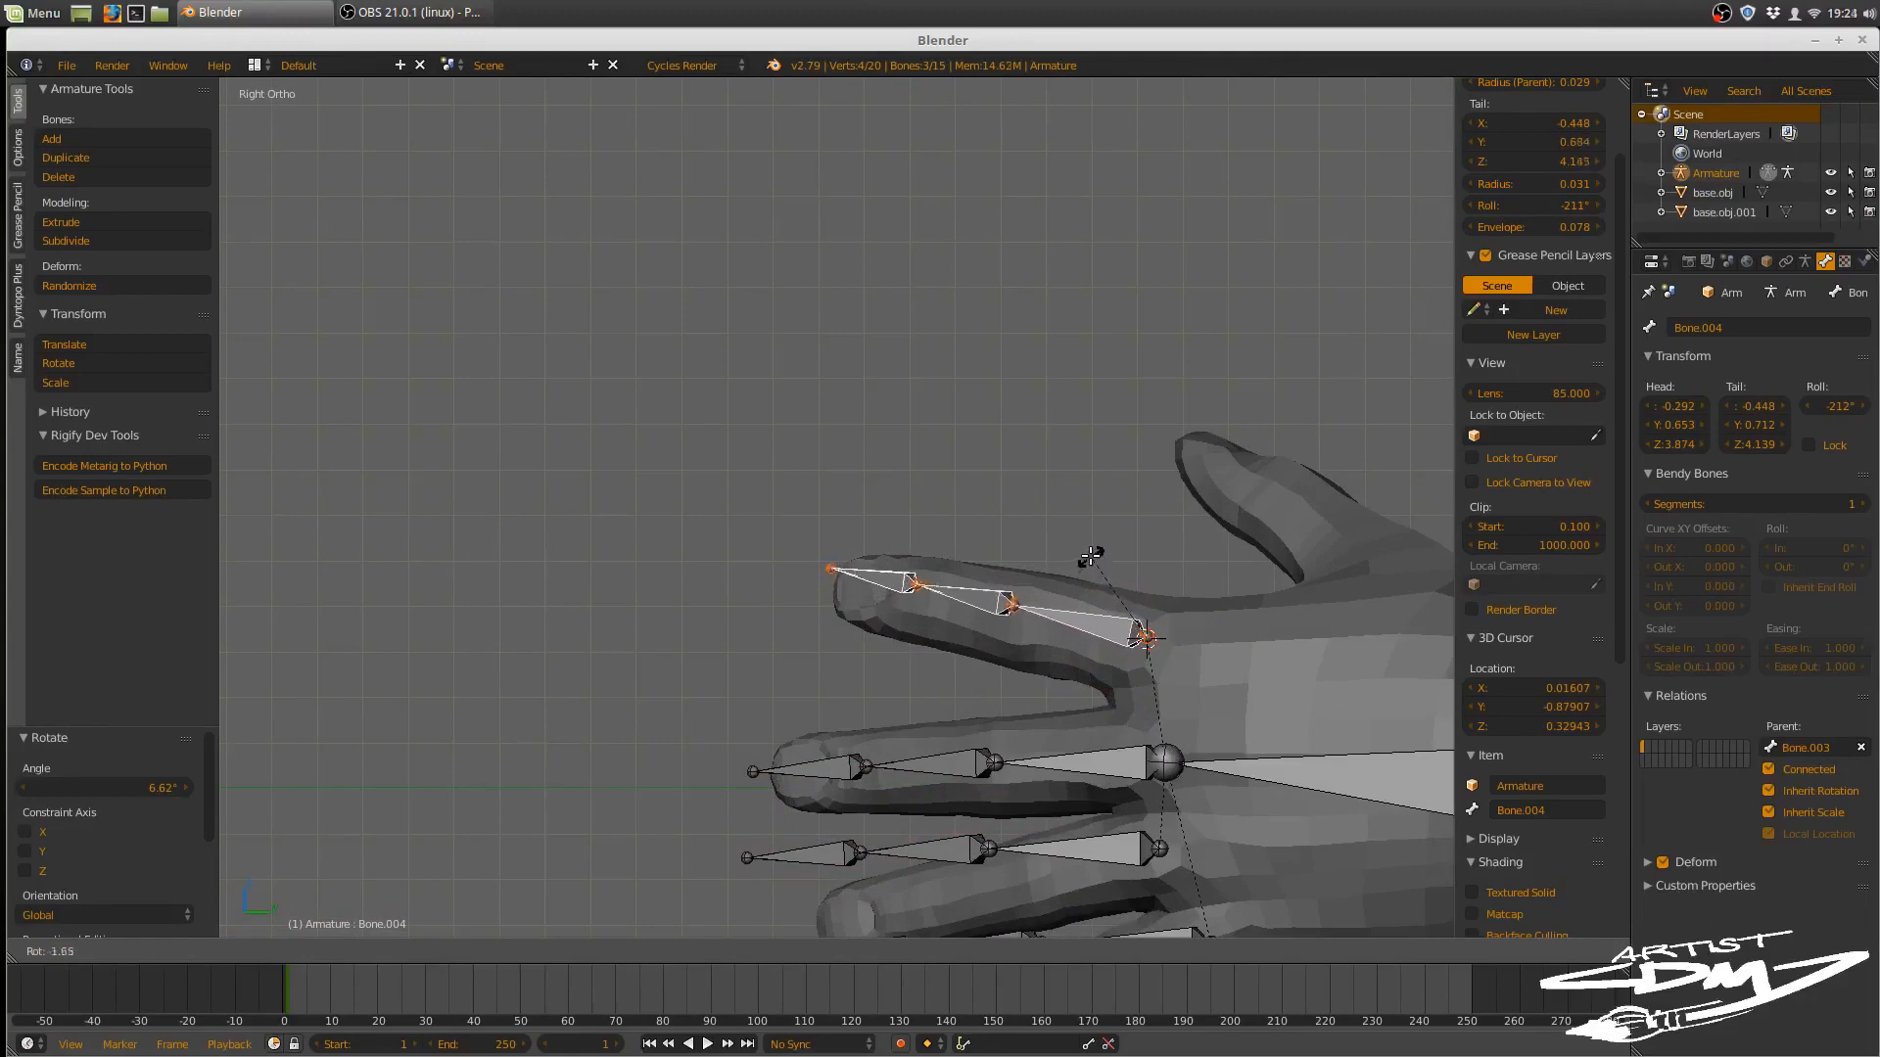
left_click(1089, 557)
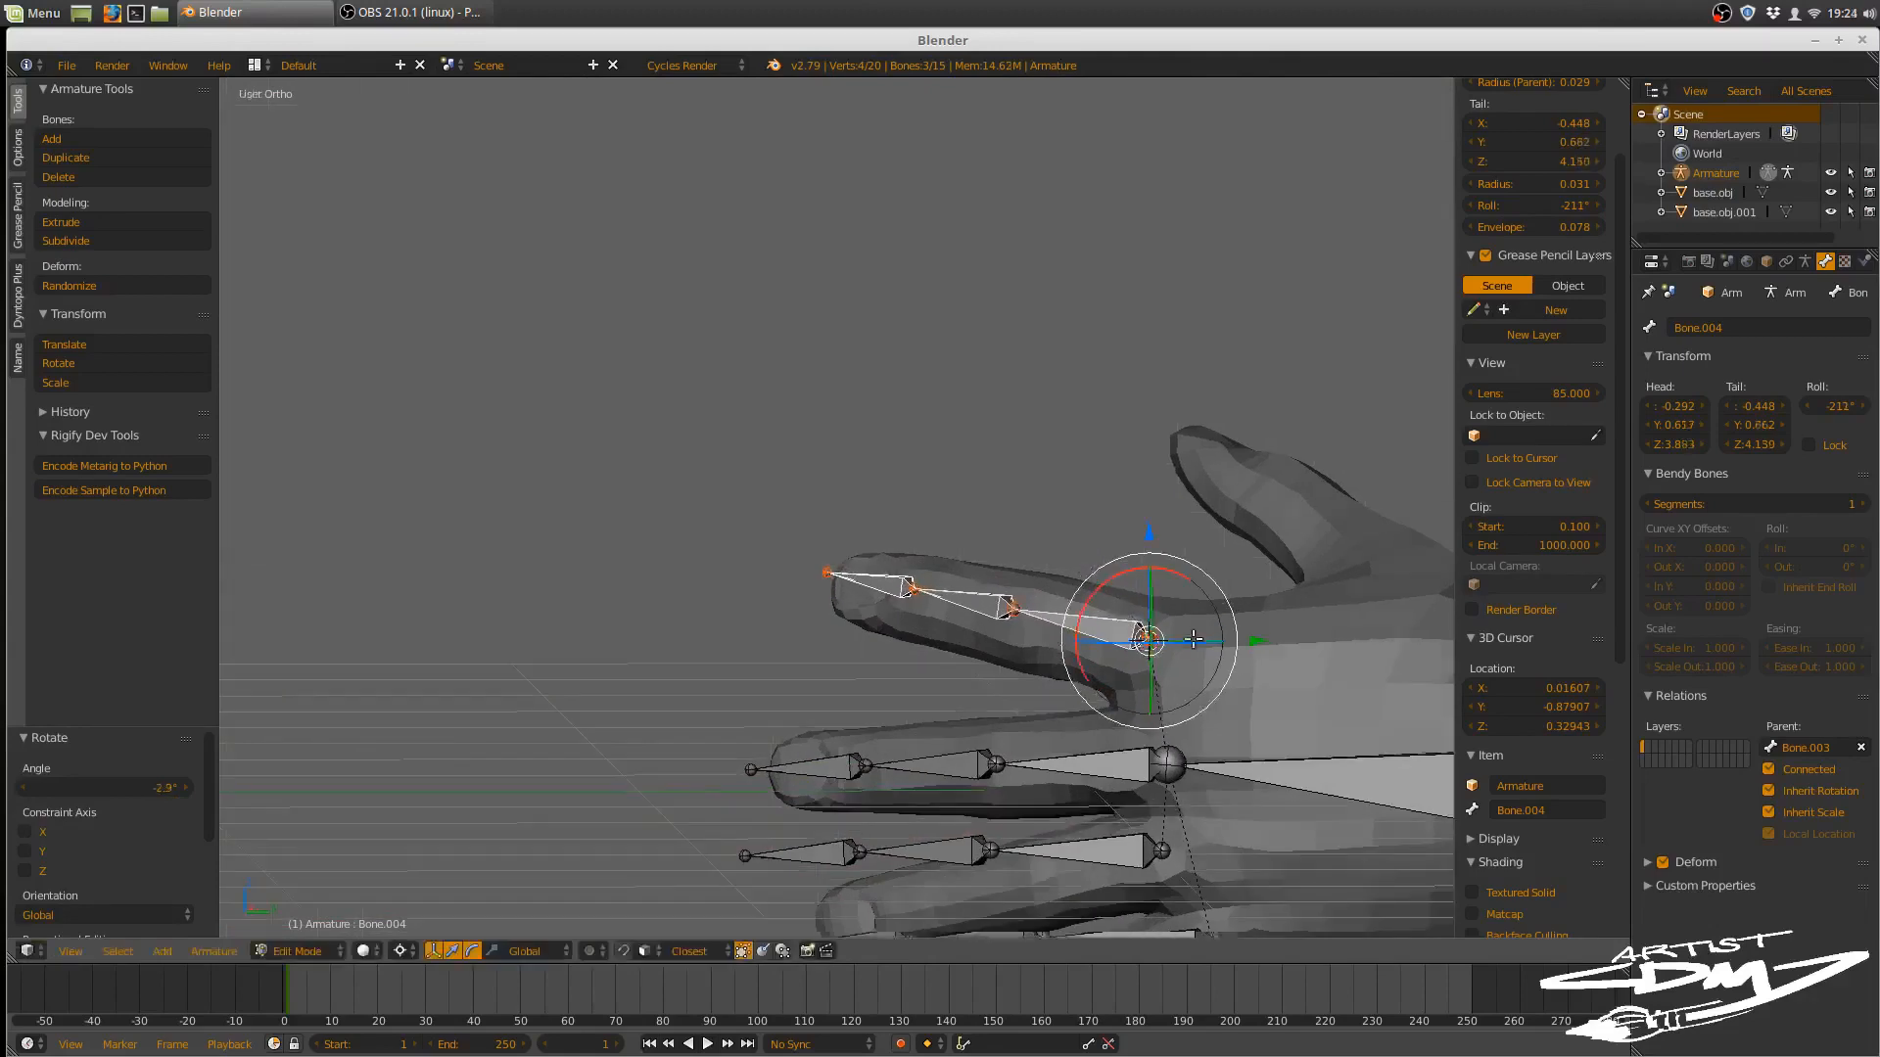
- Rotate the three ring finger bones about 10.8° on X around their base joint and scale them to about 0.853
middle_click_drag(1089, 557, 1006, 427)
right_click(946, 489)
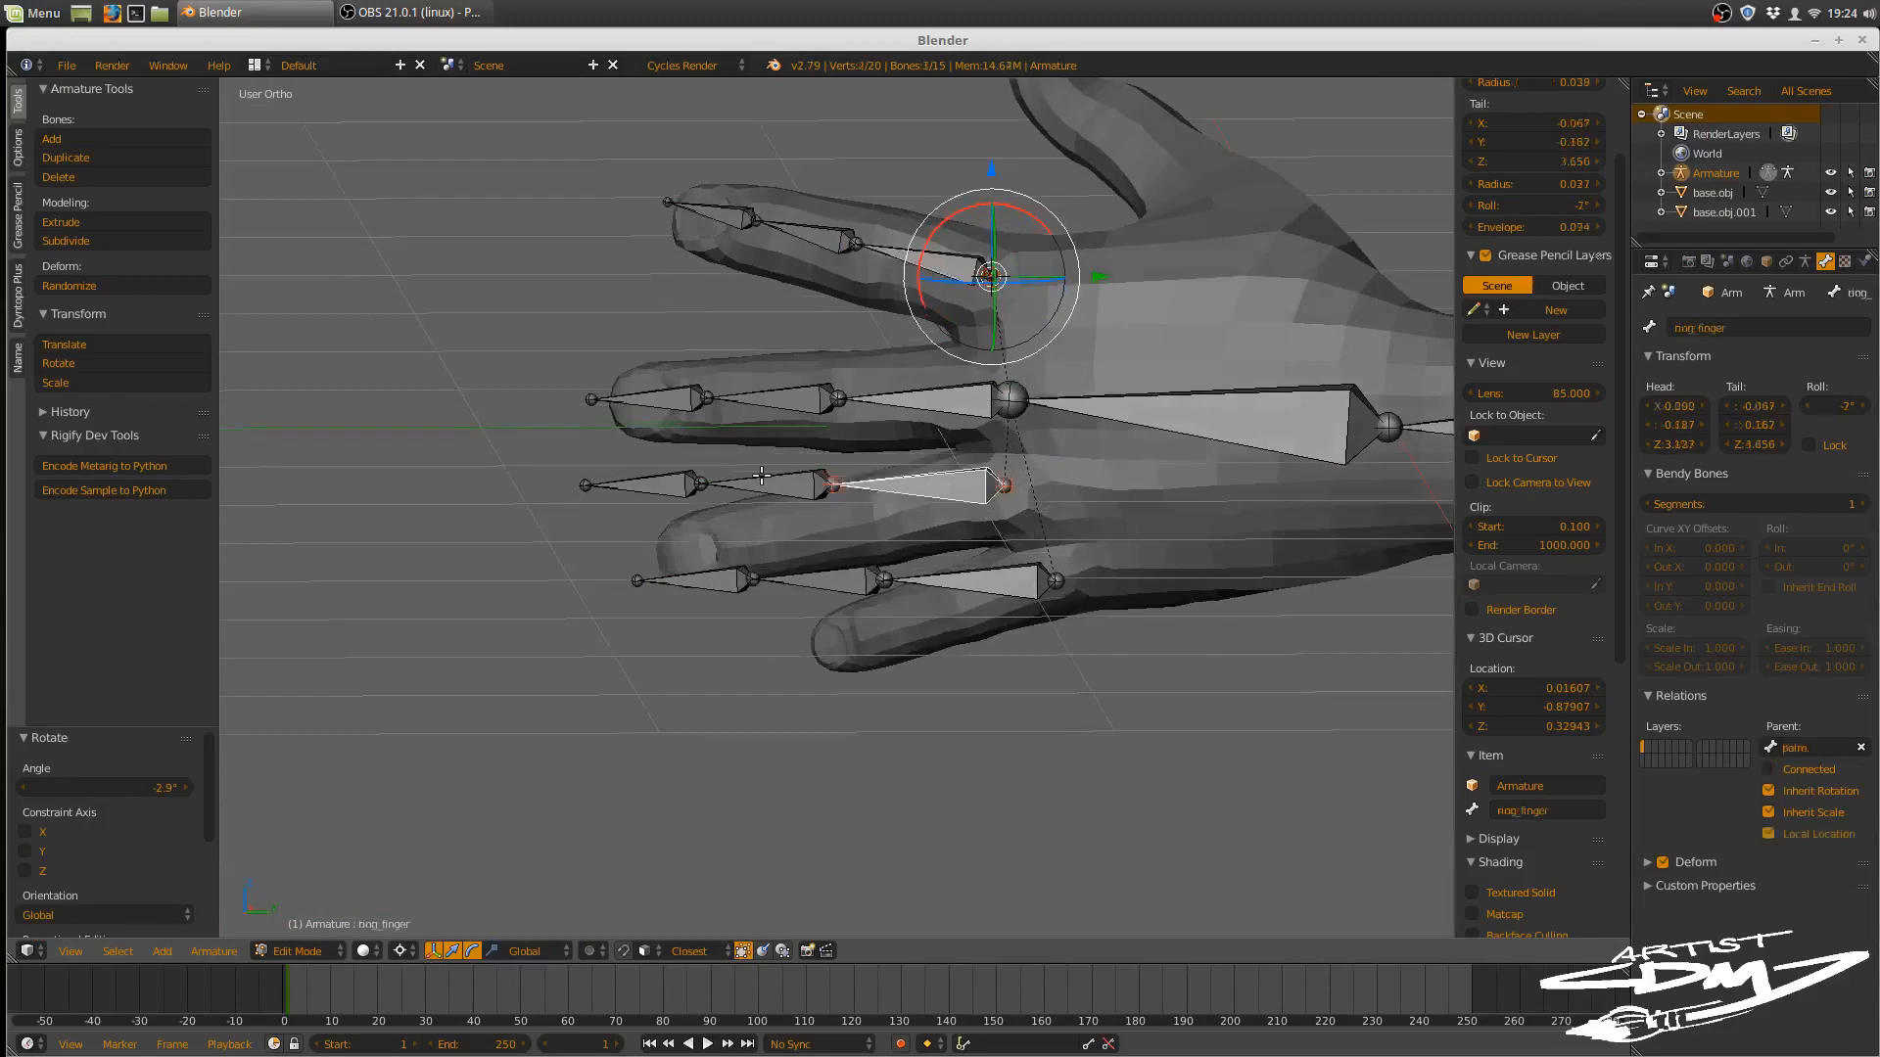
right_click(764, 484, "shift")
right_click(665, 488, "shift")
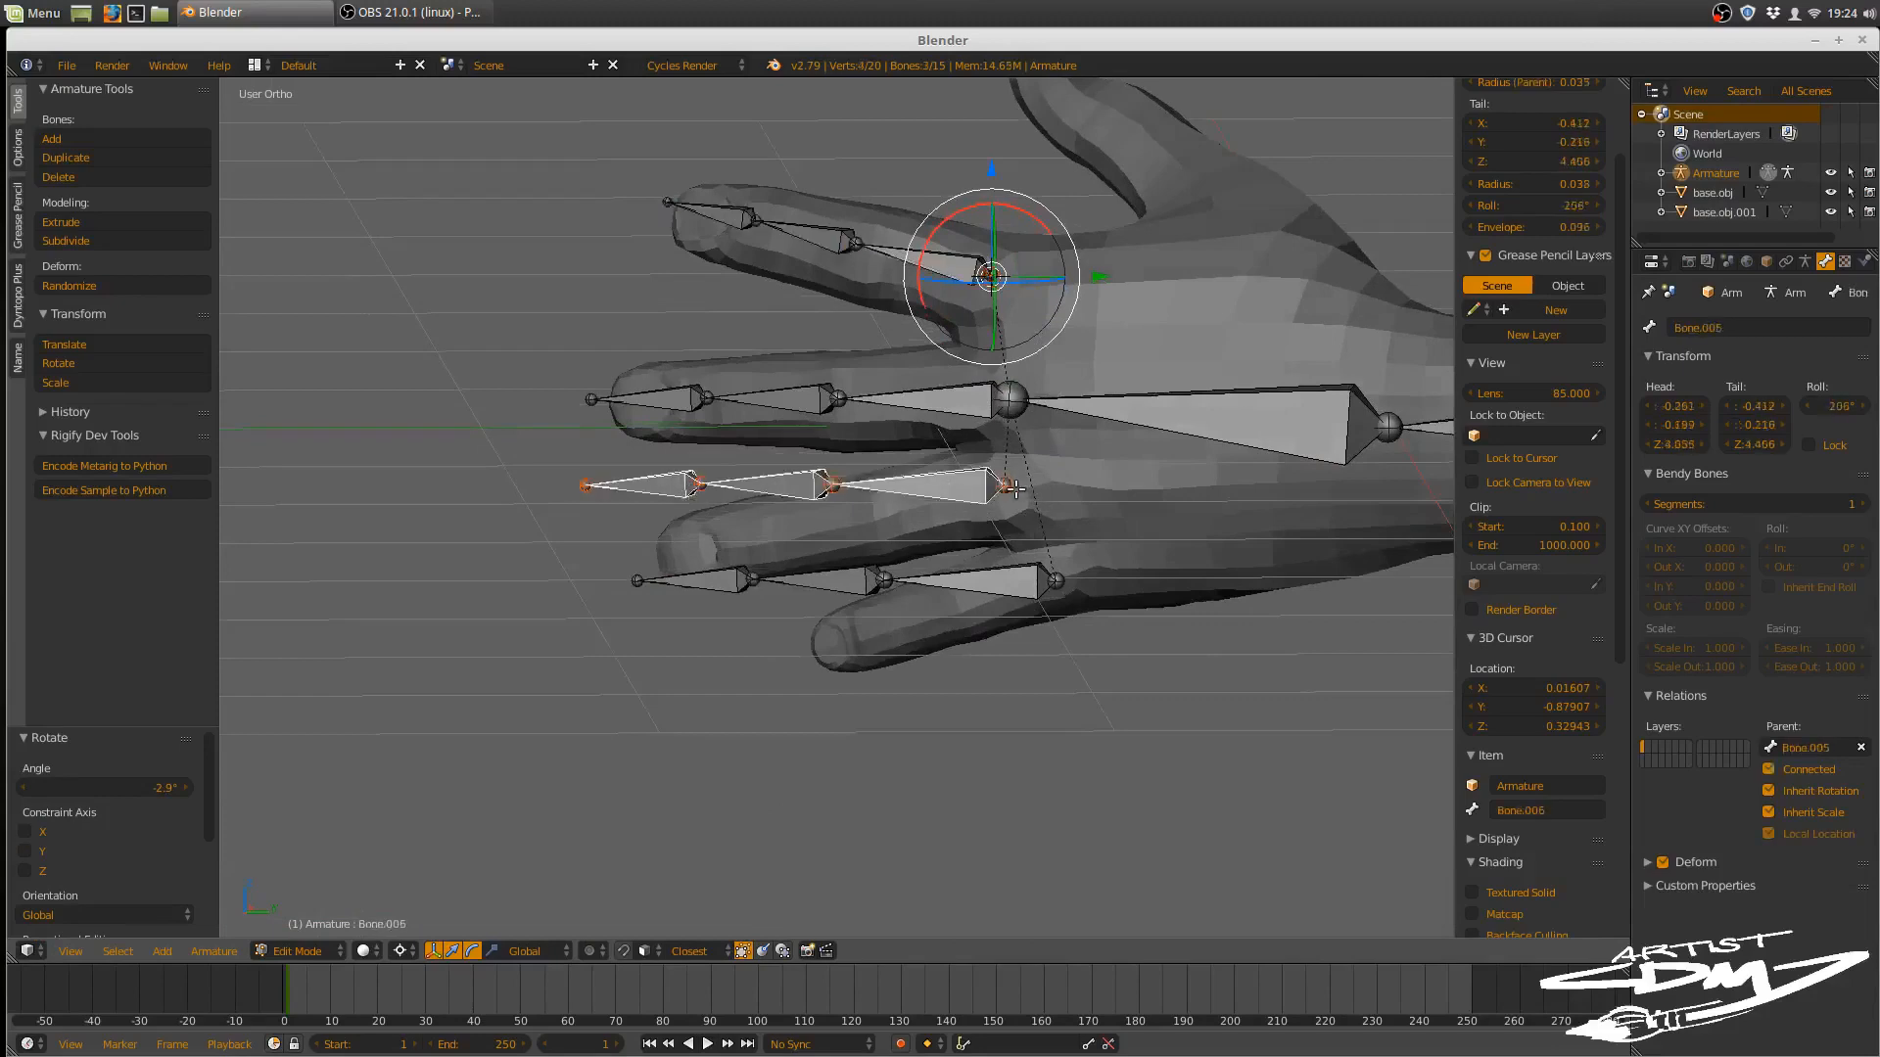
left_click(1001, 483)
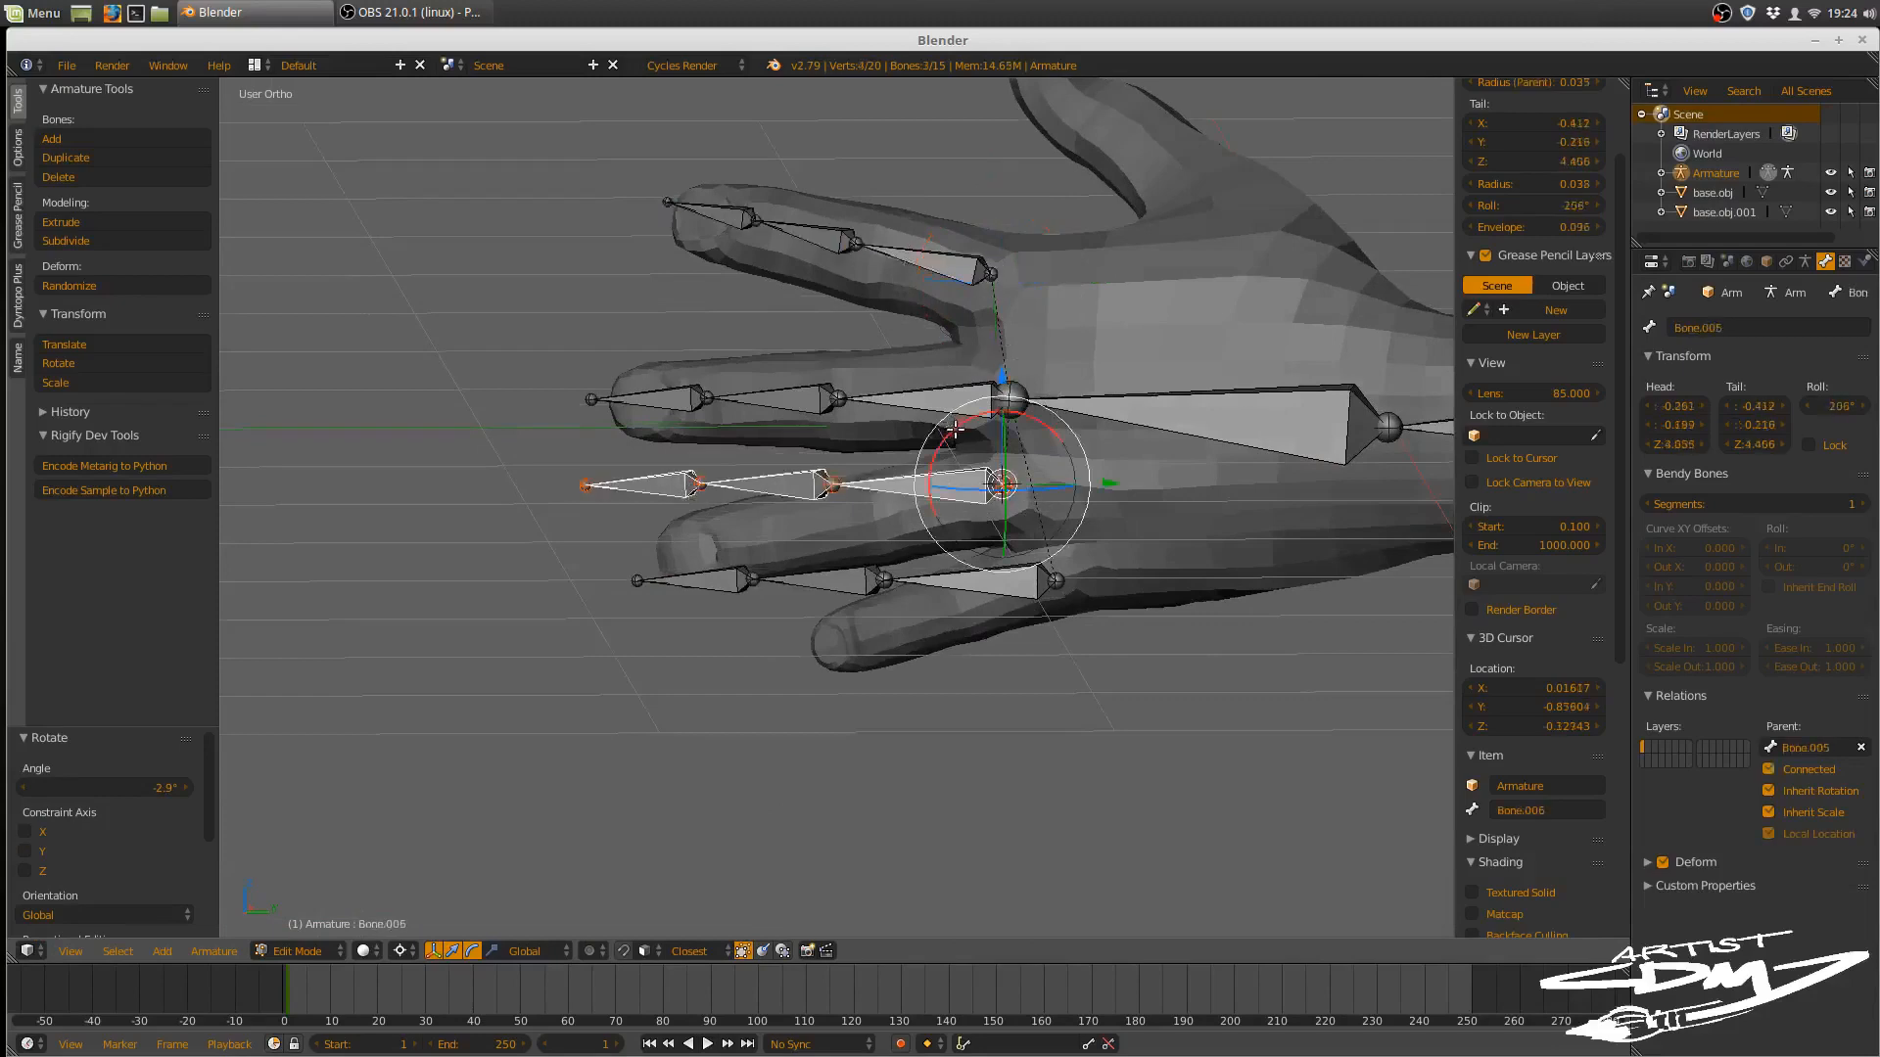
left_click_drag(955, 428, 964, 464)
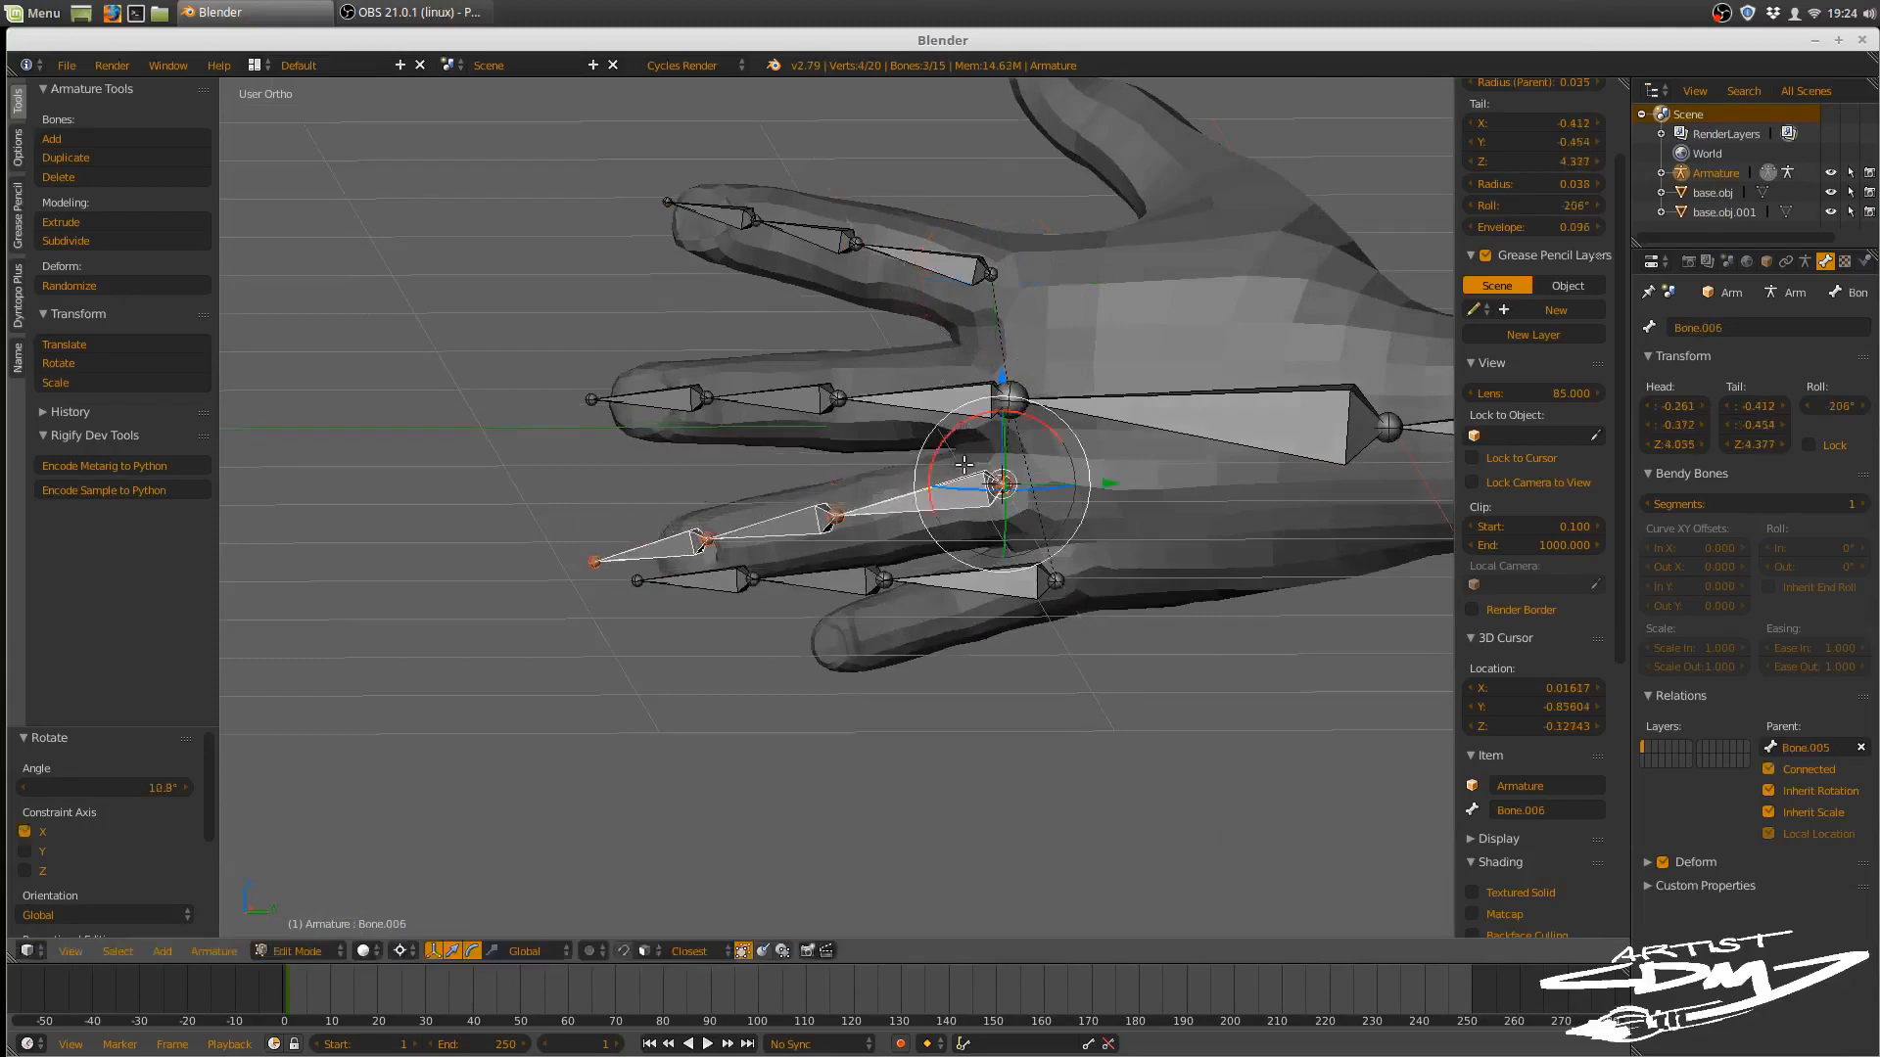
key("s")
left_click(1160, 480)
middle_click_drag(1160, 480, 1097, 609)
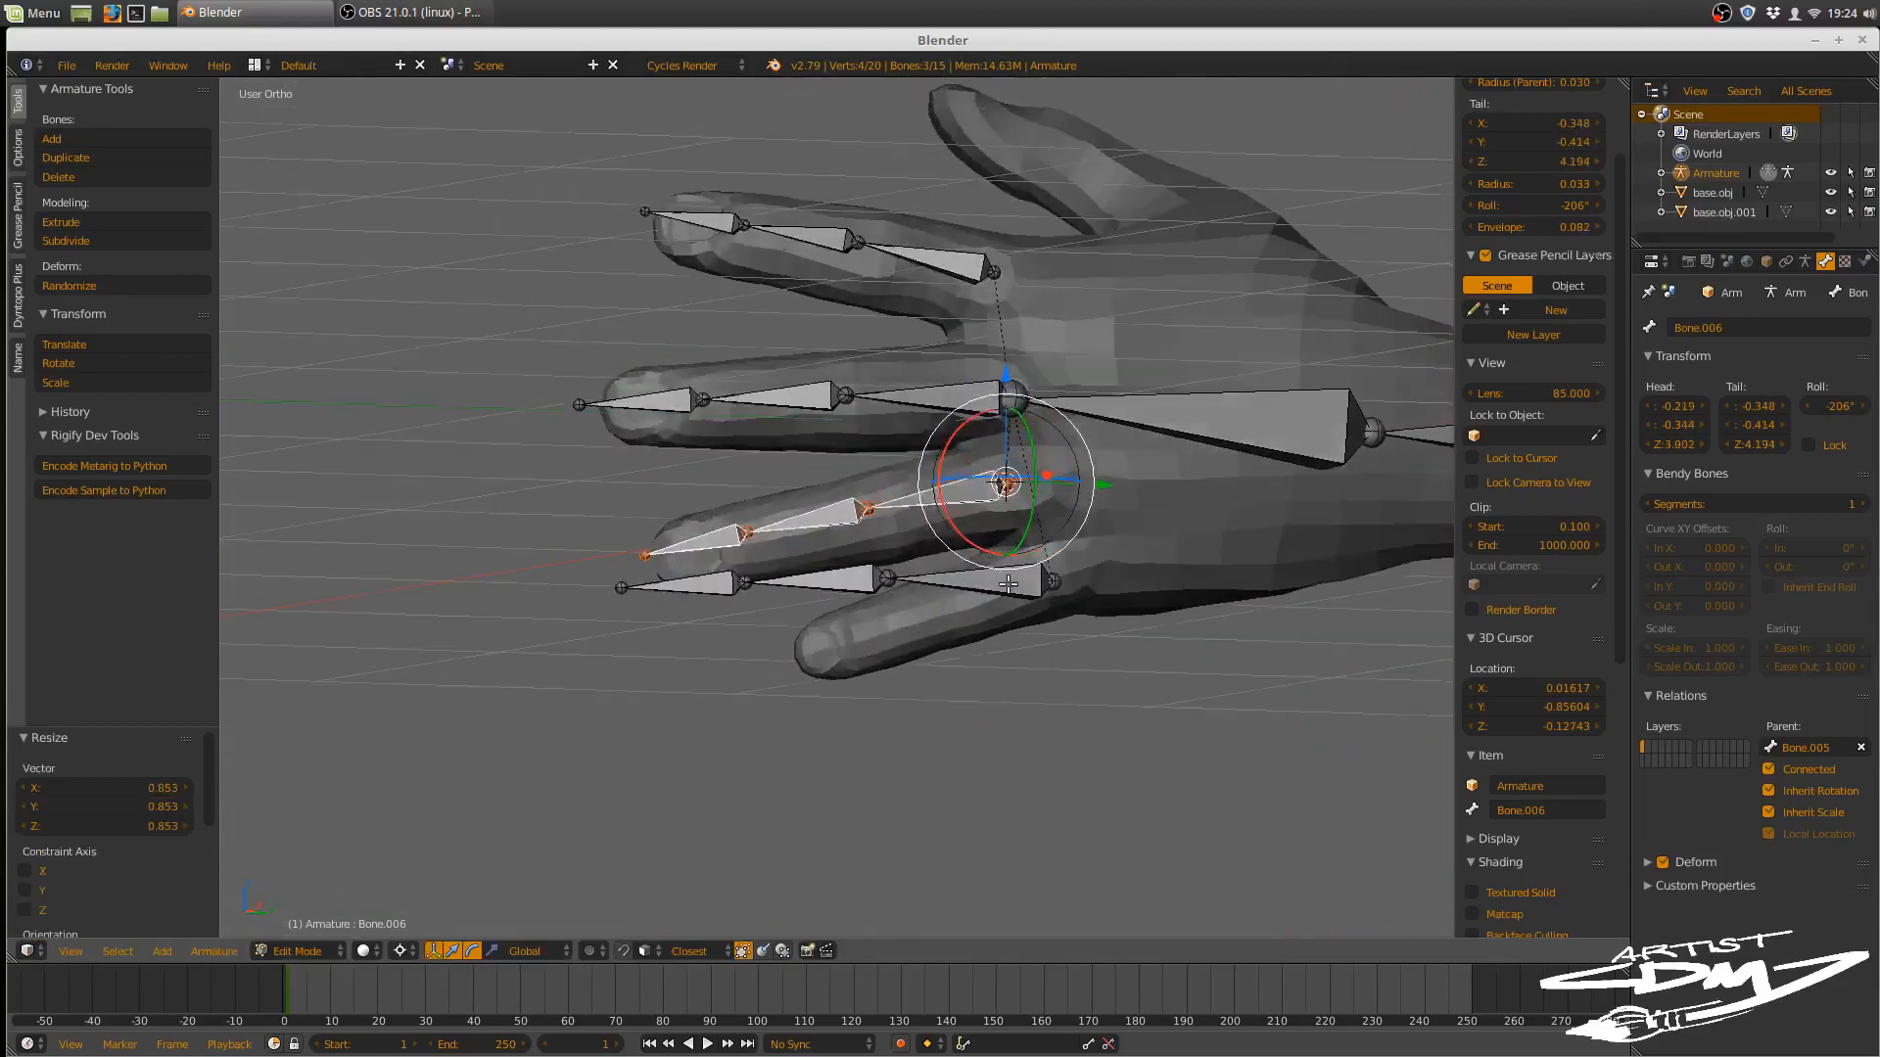
- In the right view, rotate the three pinky bones about -17.3° around their base joint and scale them to about 0.619
key("KP_3")
right_click(1046, 580)
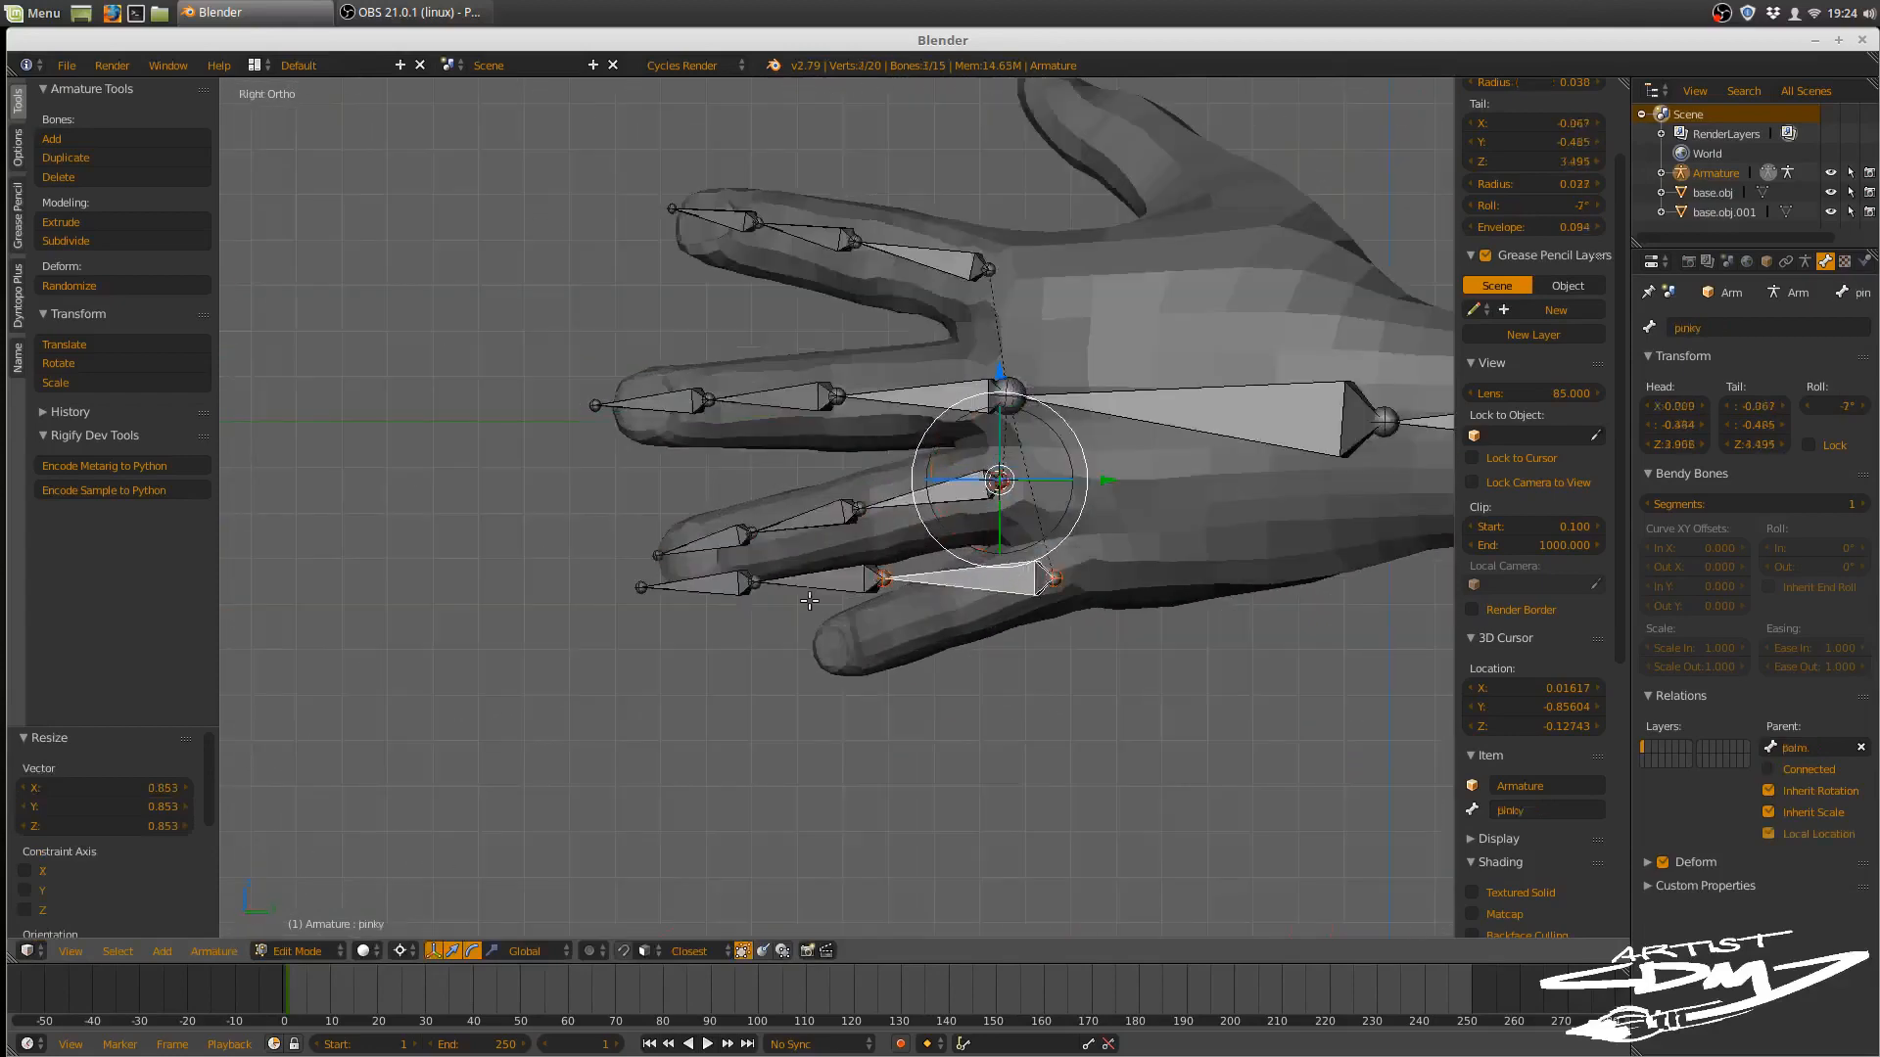
right_click(811, 581, "shift")
right_click(730, 585, "shift")
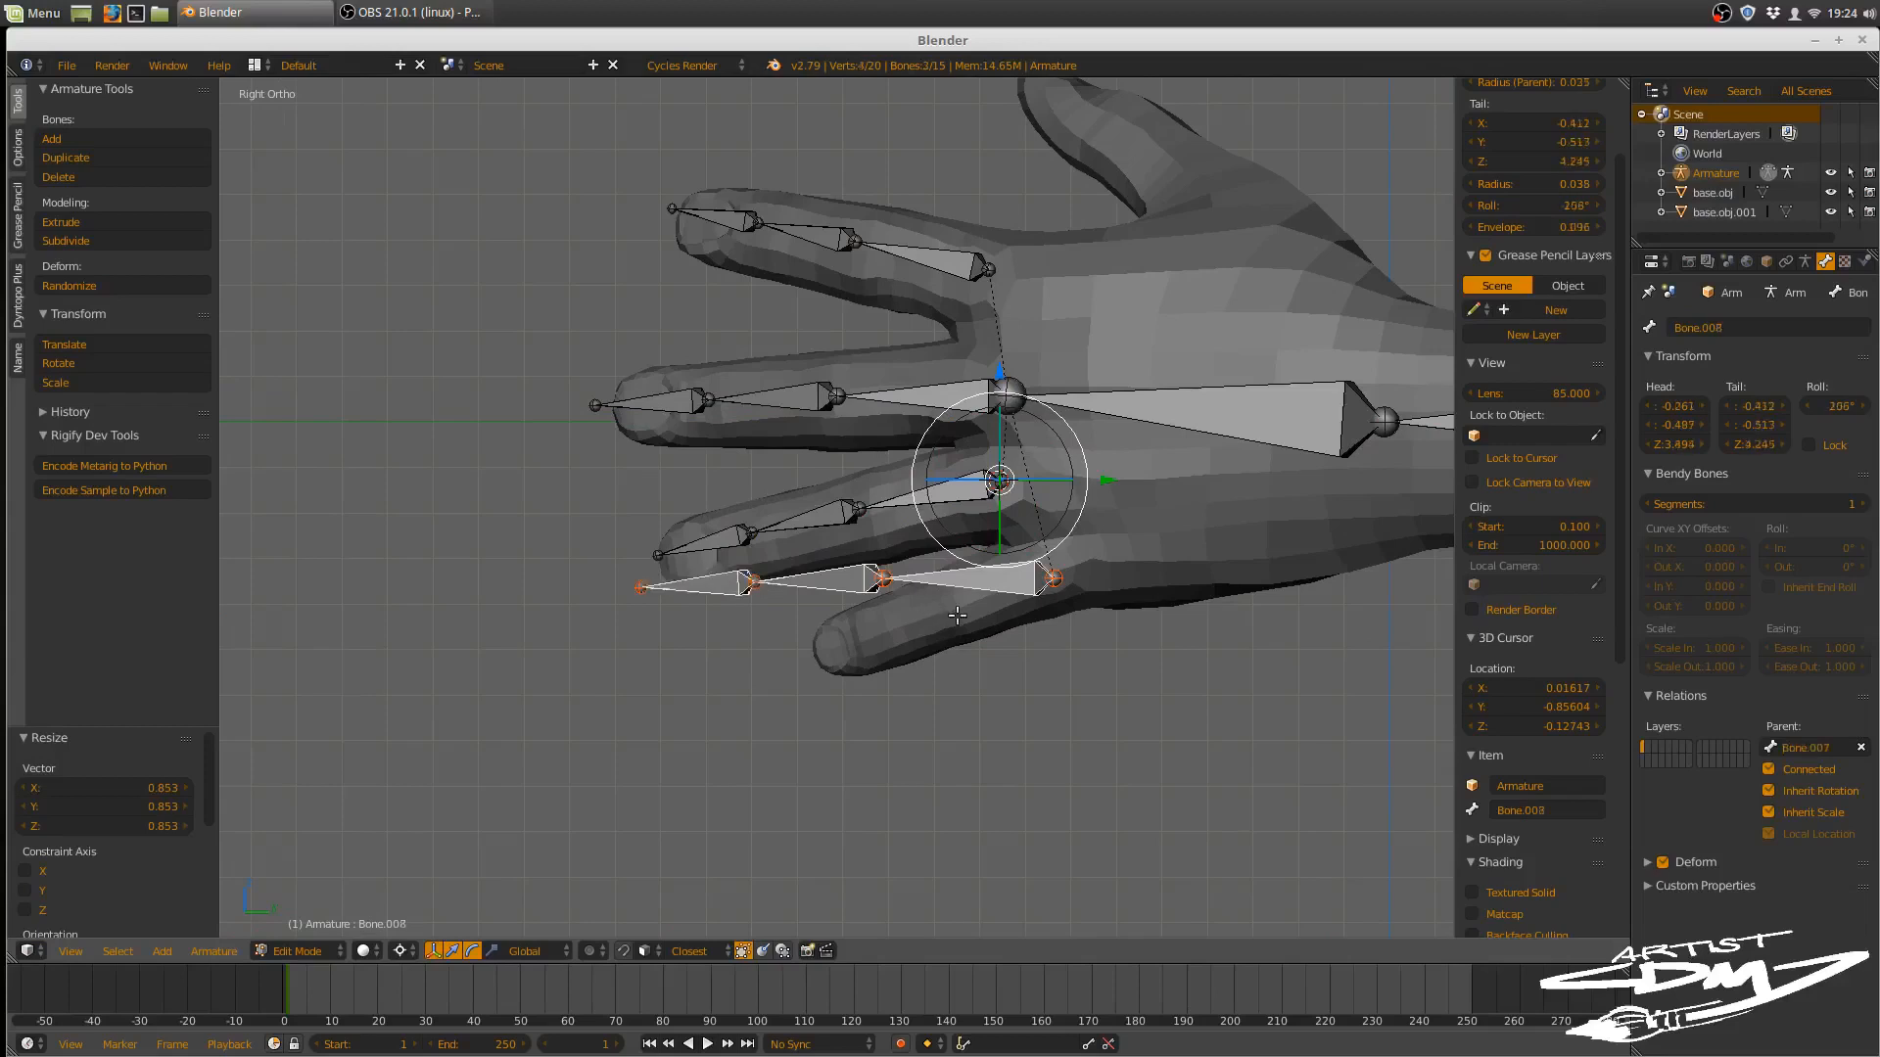
left_click(1051, 573)
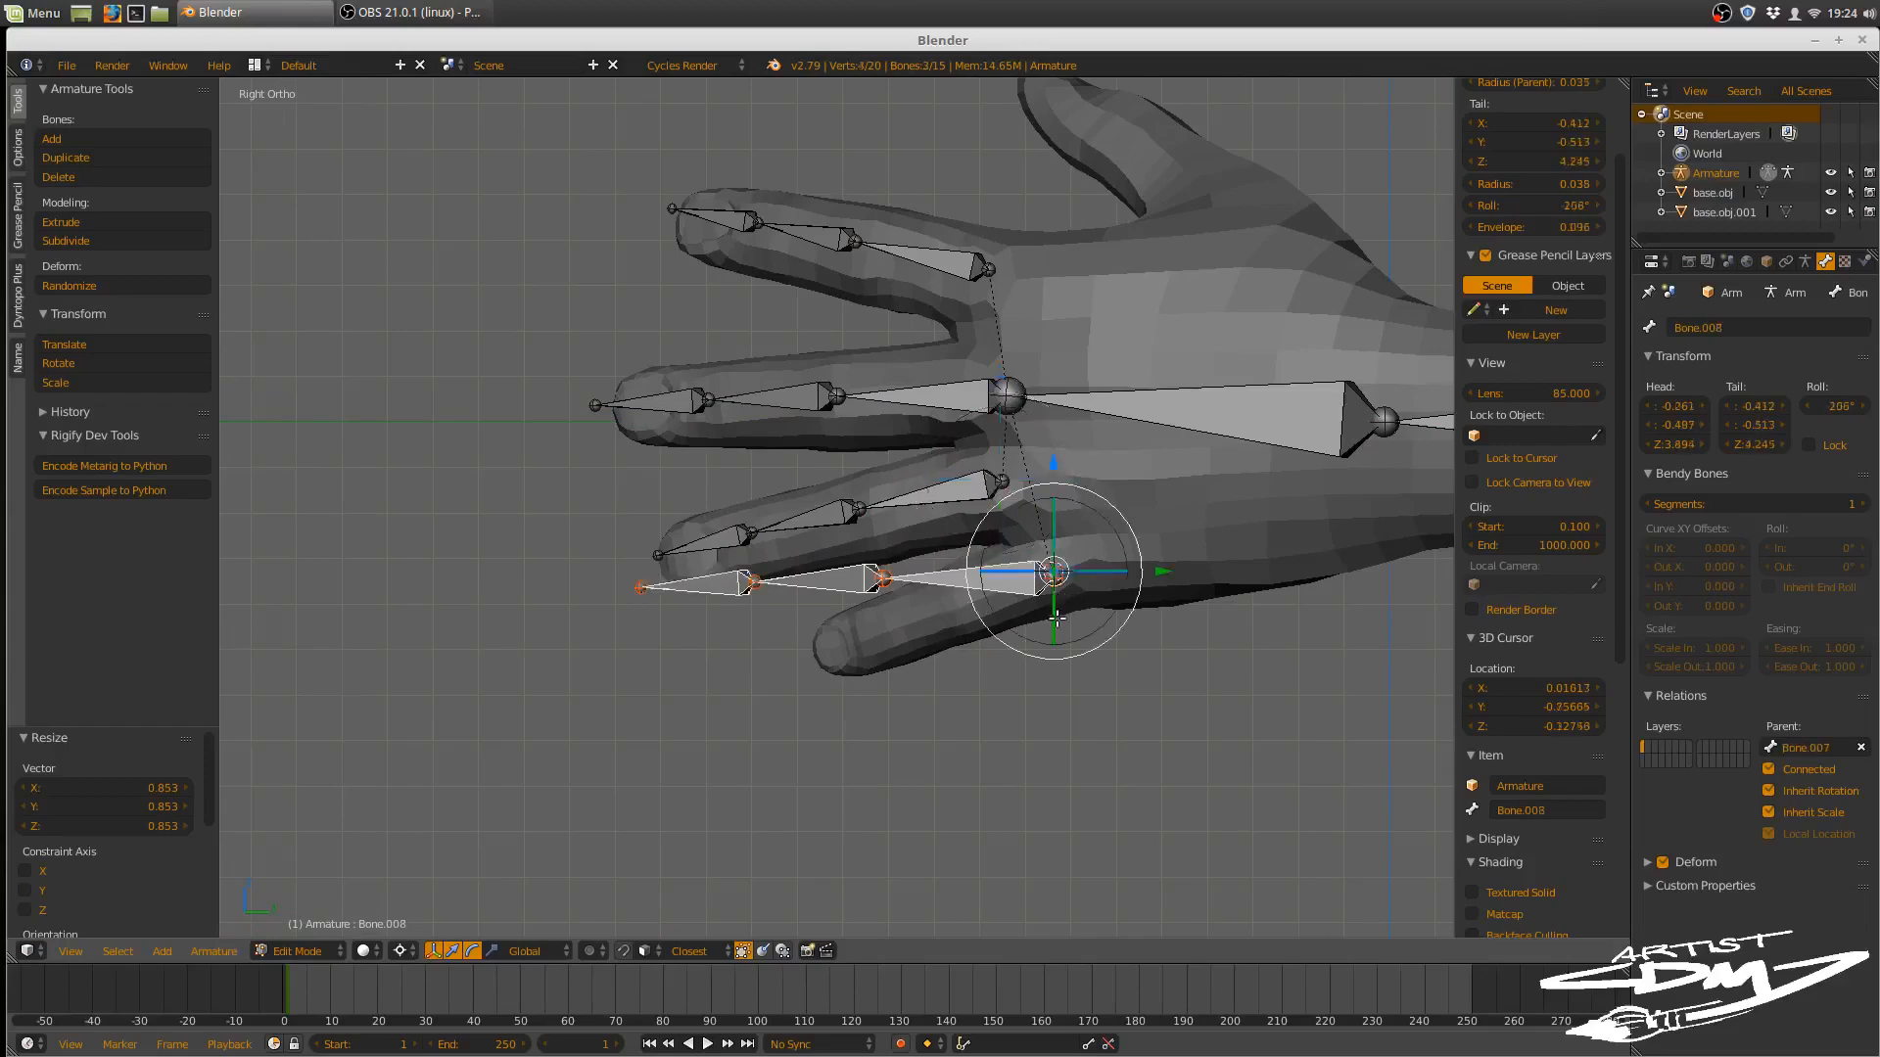
key("r")
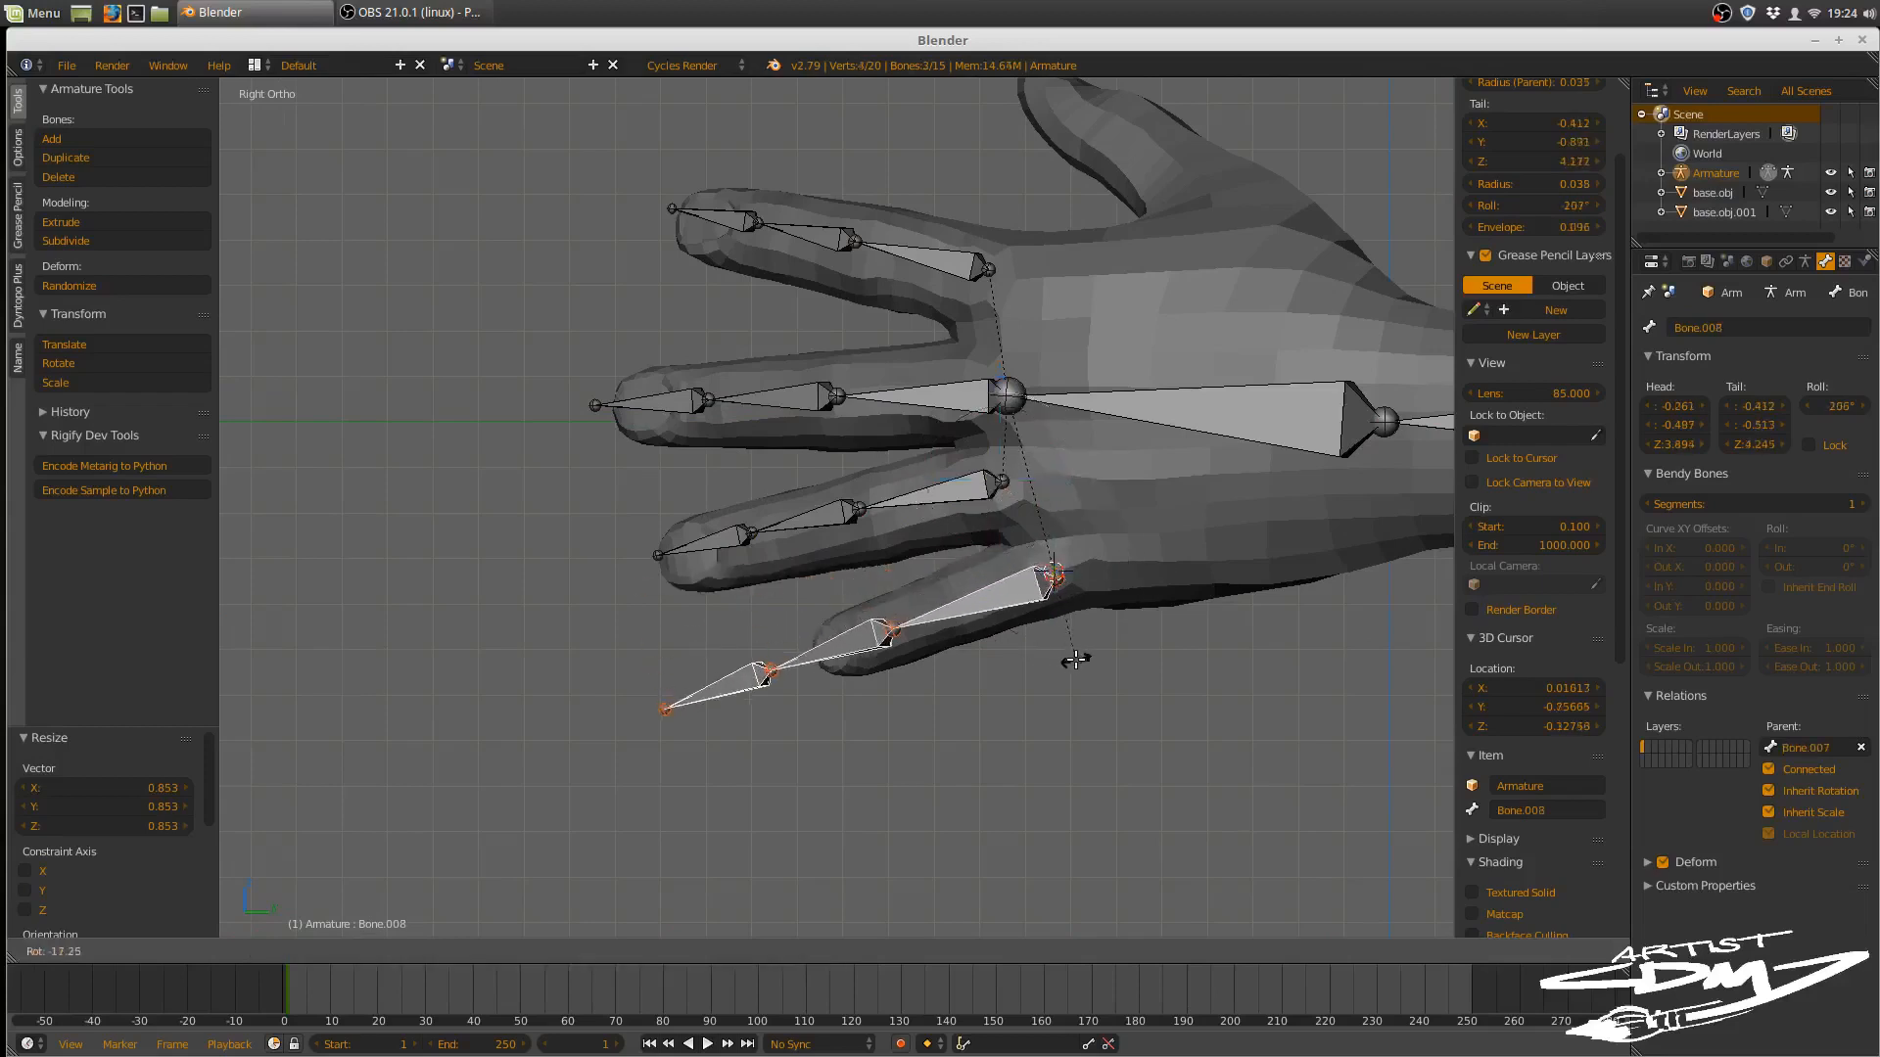
left_click(1077, 660)
middle_click_drag(1077, 660, 1216, 653)
key("s")
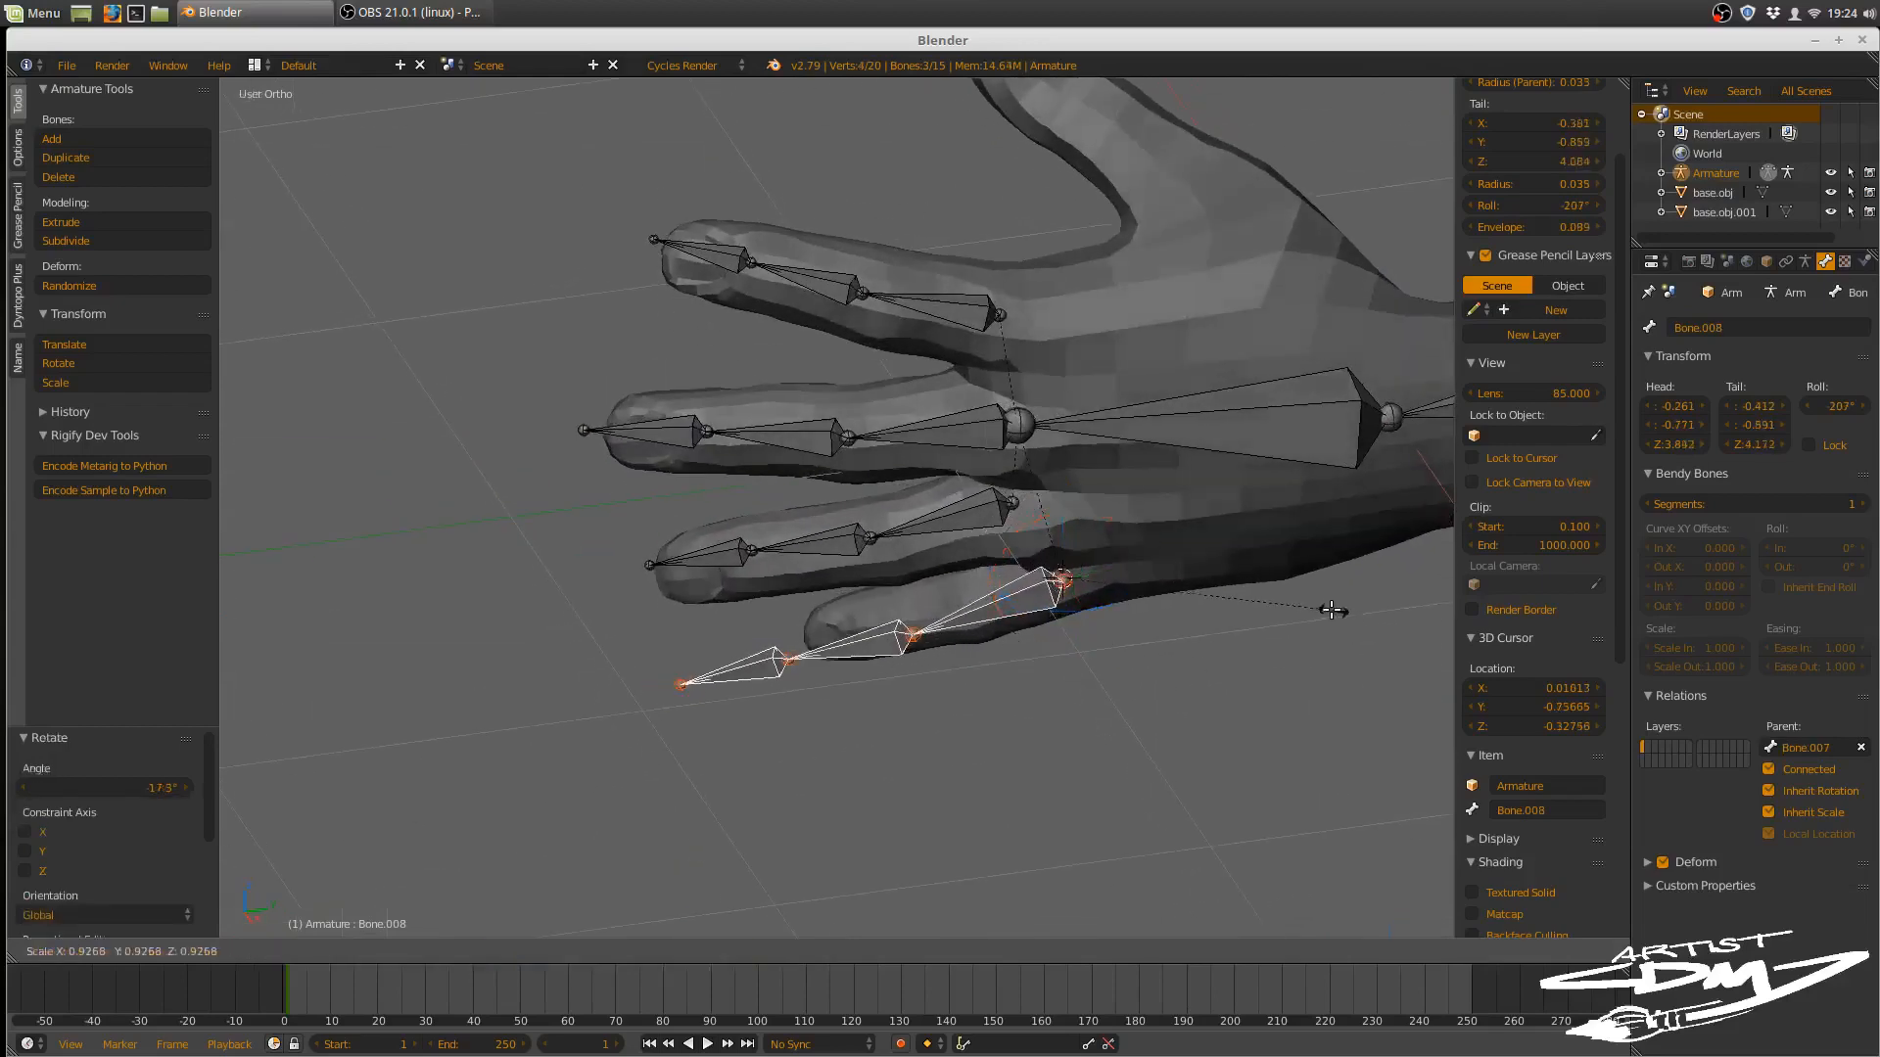
left_click(1241, 616)
middle_click_drag(1240, 615, 1129, 475)
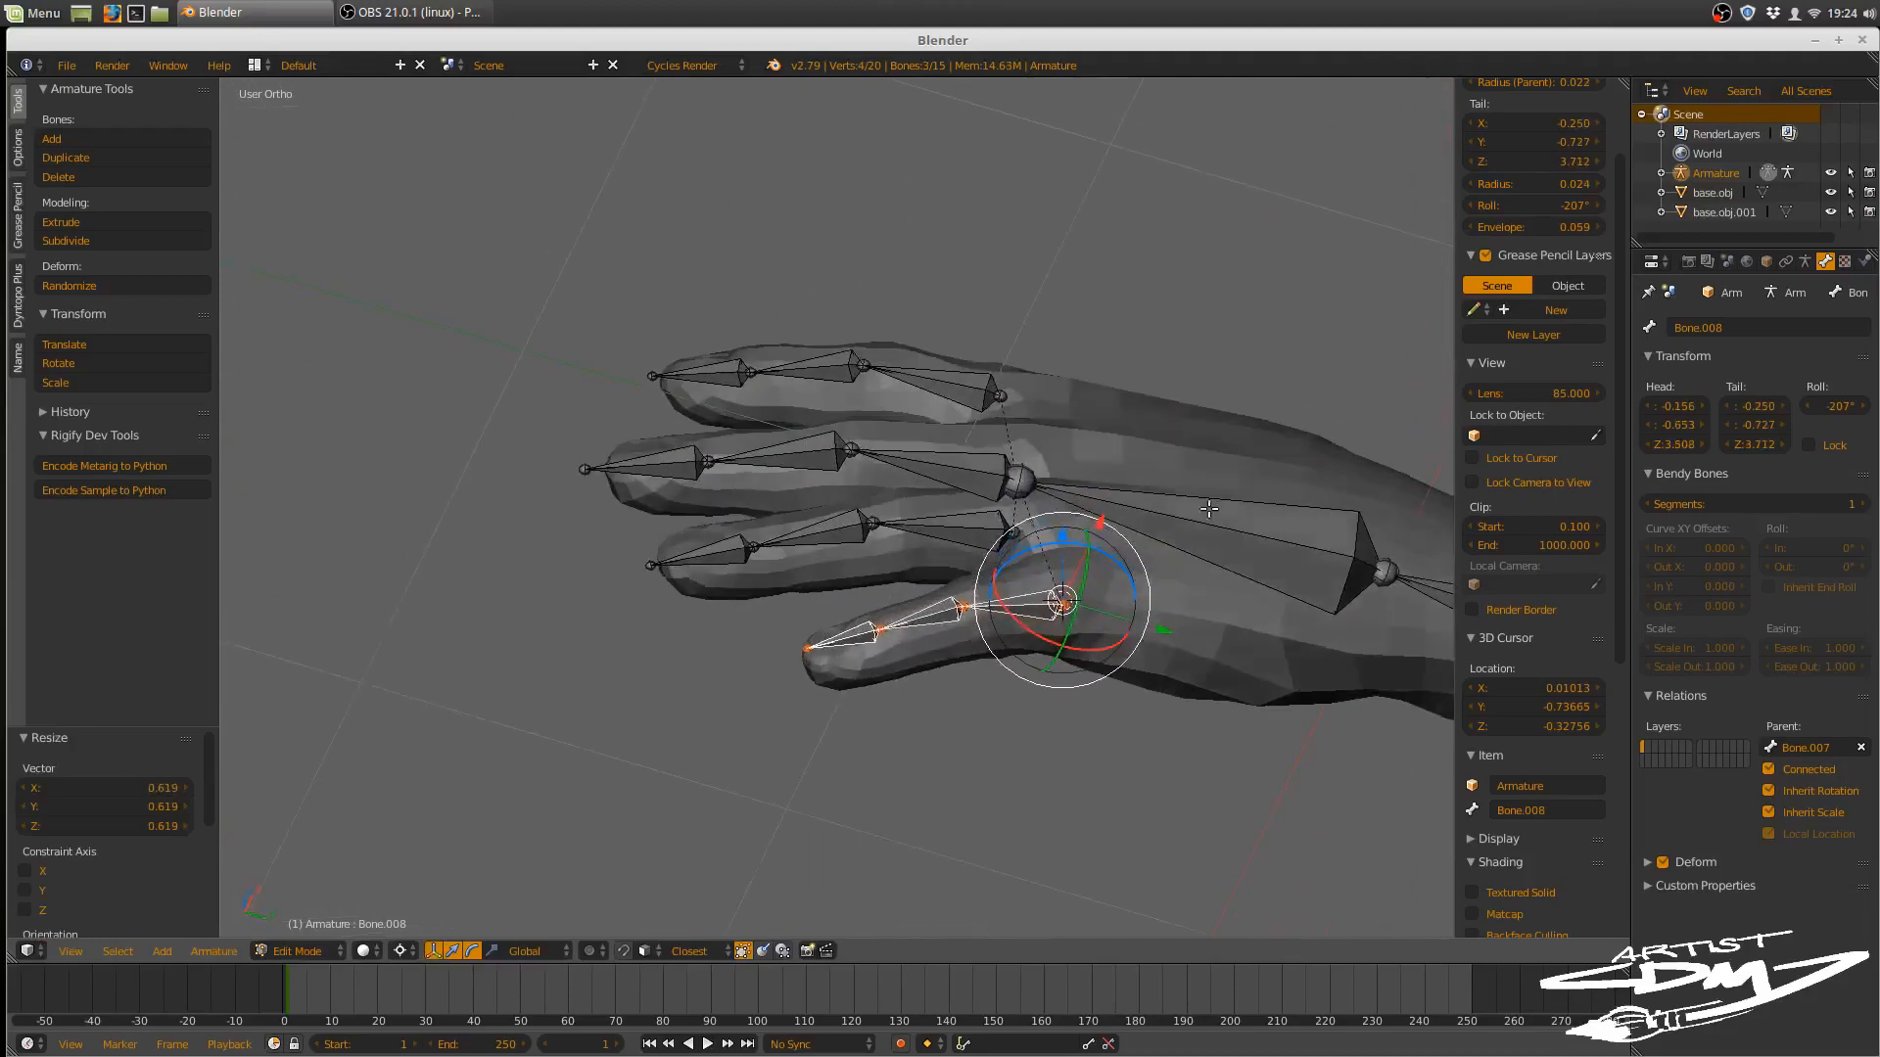
- Rotate the pinky chain about -4.65° around Z to fit it inside the little finger
middle_click_drag(1210, 508, 1189, 589)
middle_click_drag(1196, 462, 1196, 598)
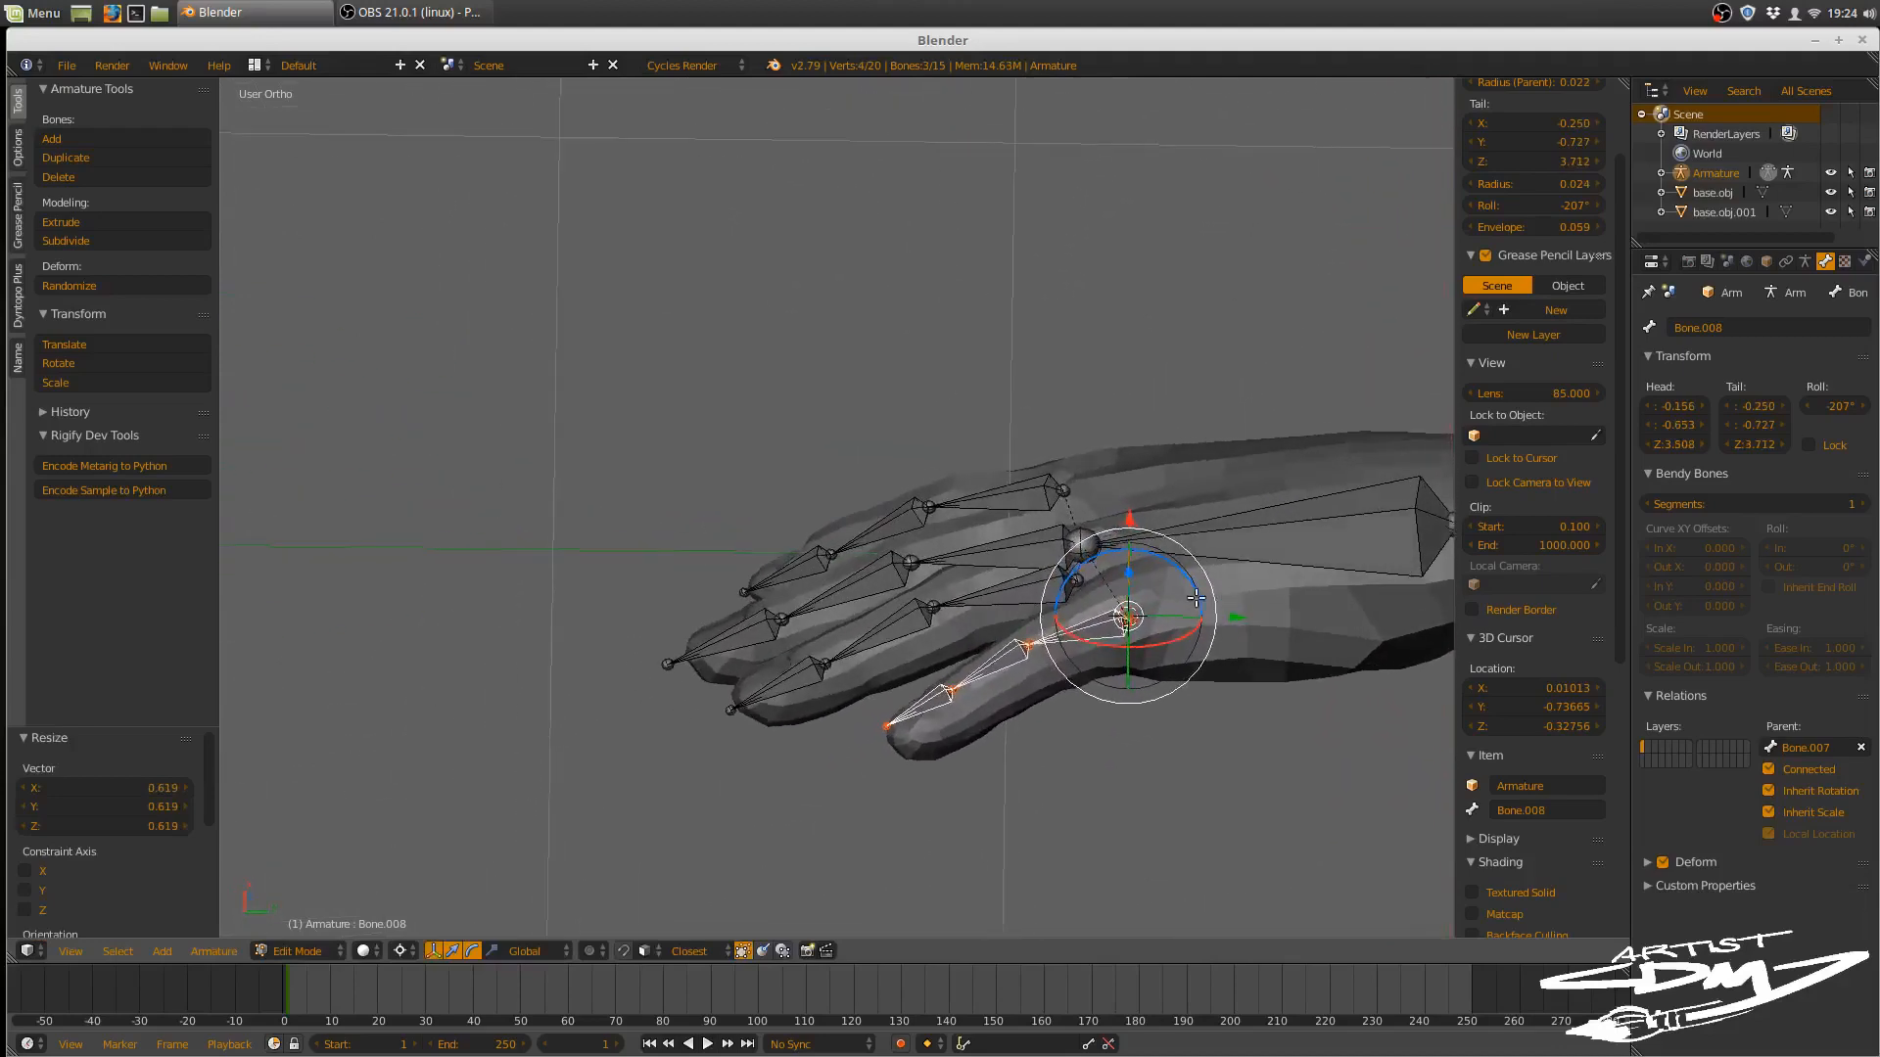
left_click_drag(1087, 565, 1087, 568)
middle_click_drag(1087, 568, 1141, 445)
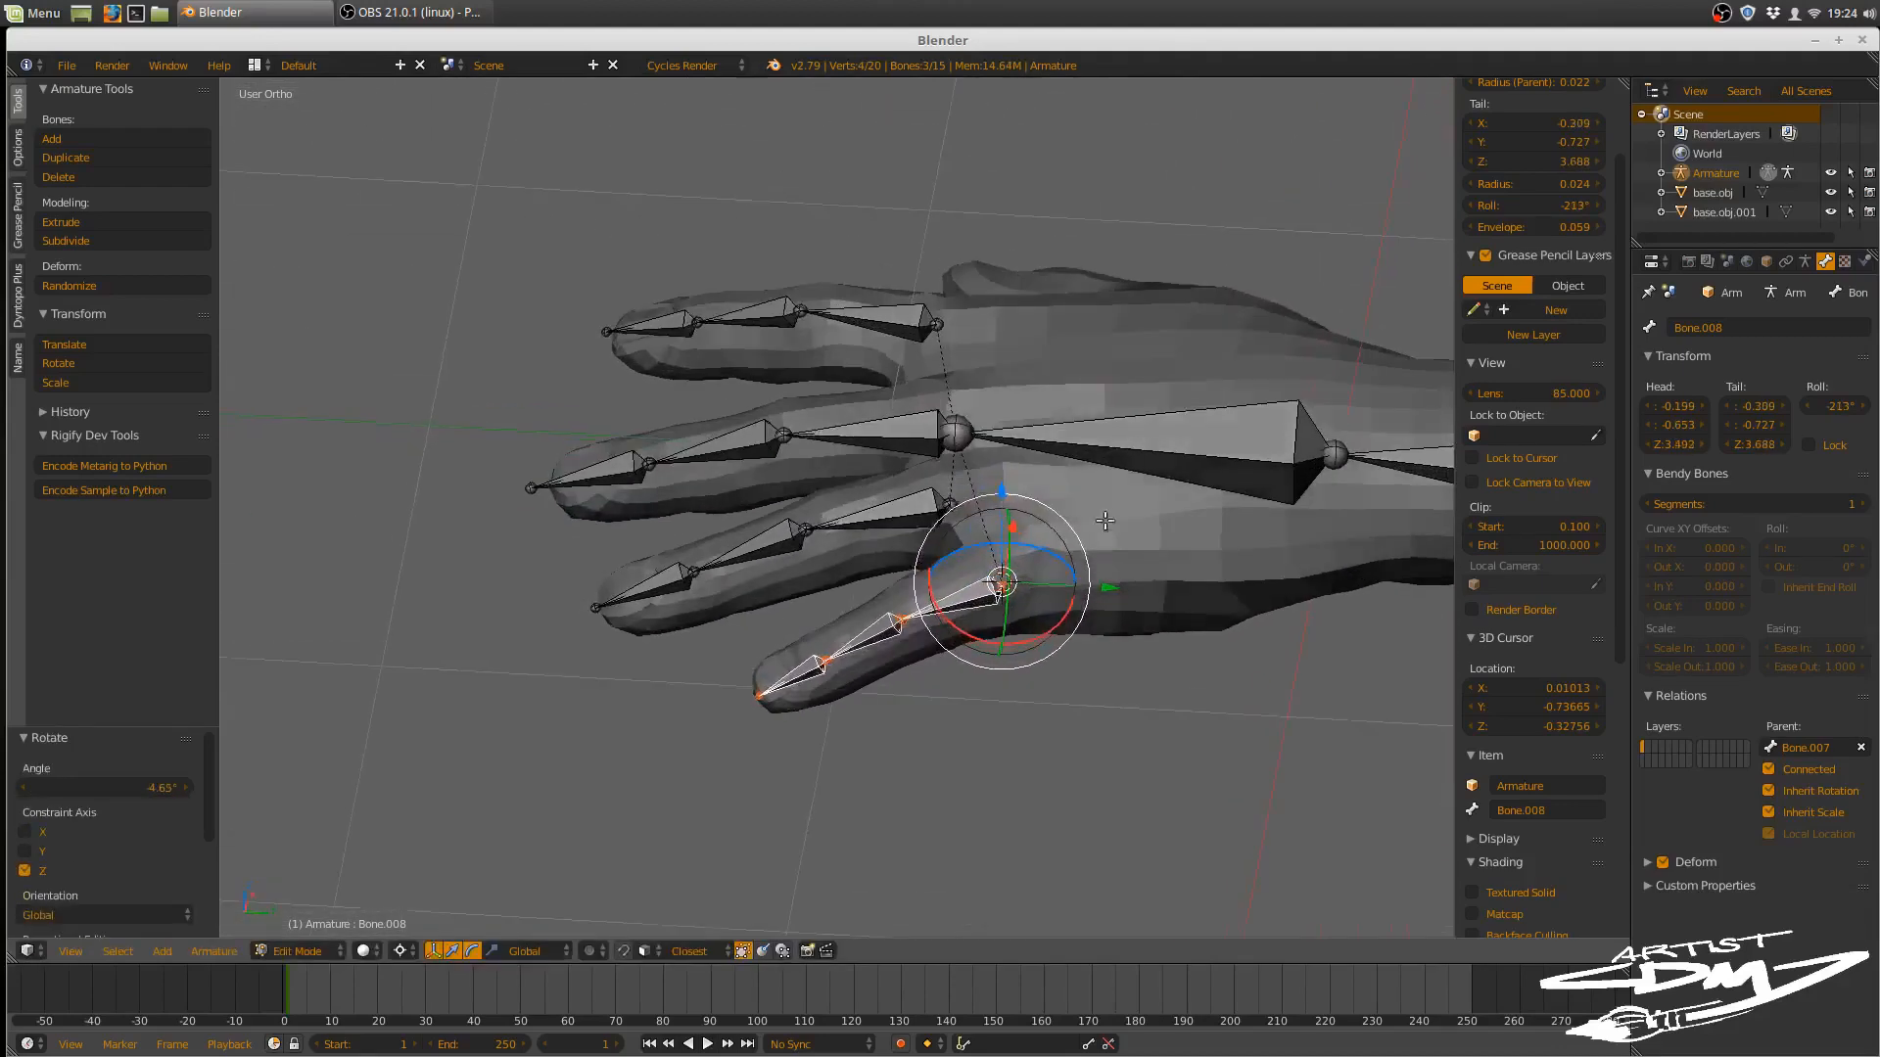
- Duplicate the three index finger bones, move the copy about 0.75 along Y to the thumb's base, and set the 3D cursor on its base joint
middle_click_drag(1104, 521, 902, 613)
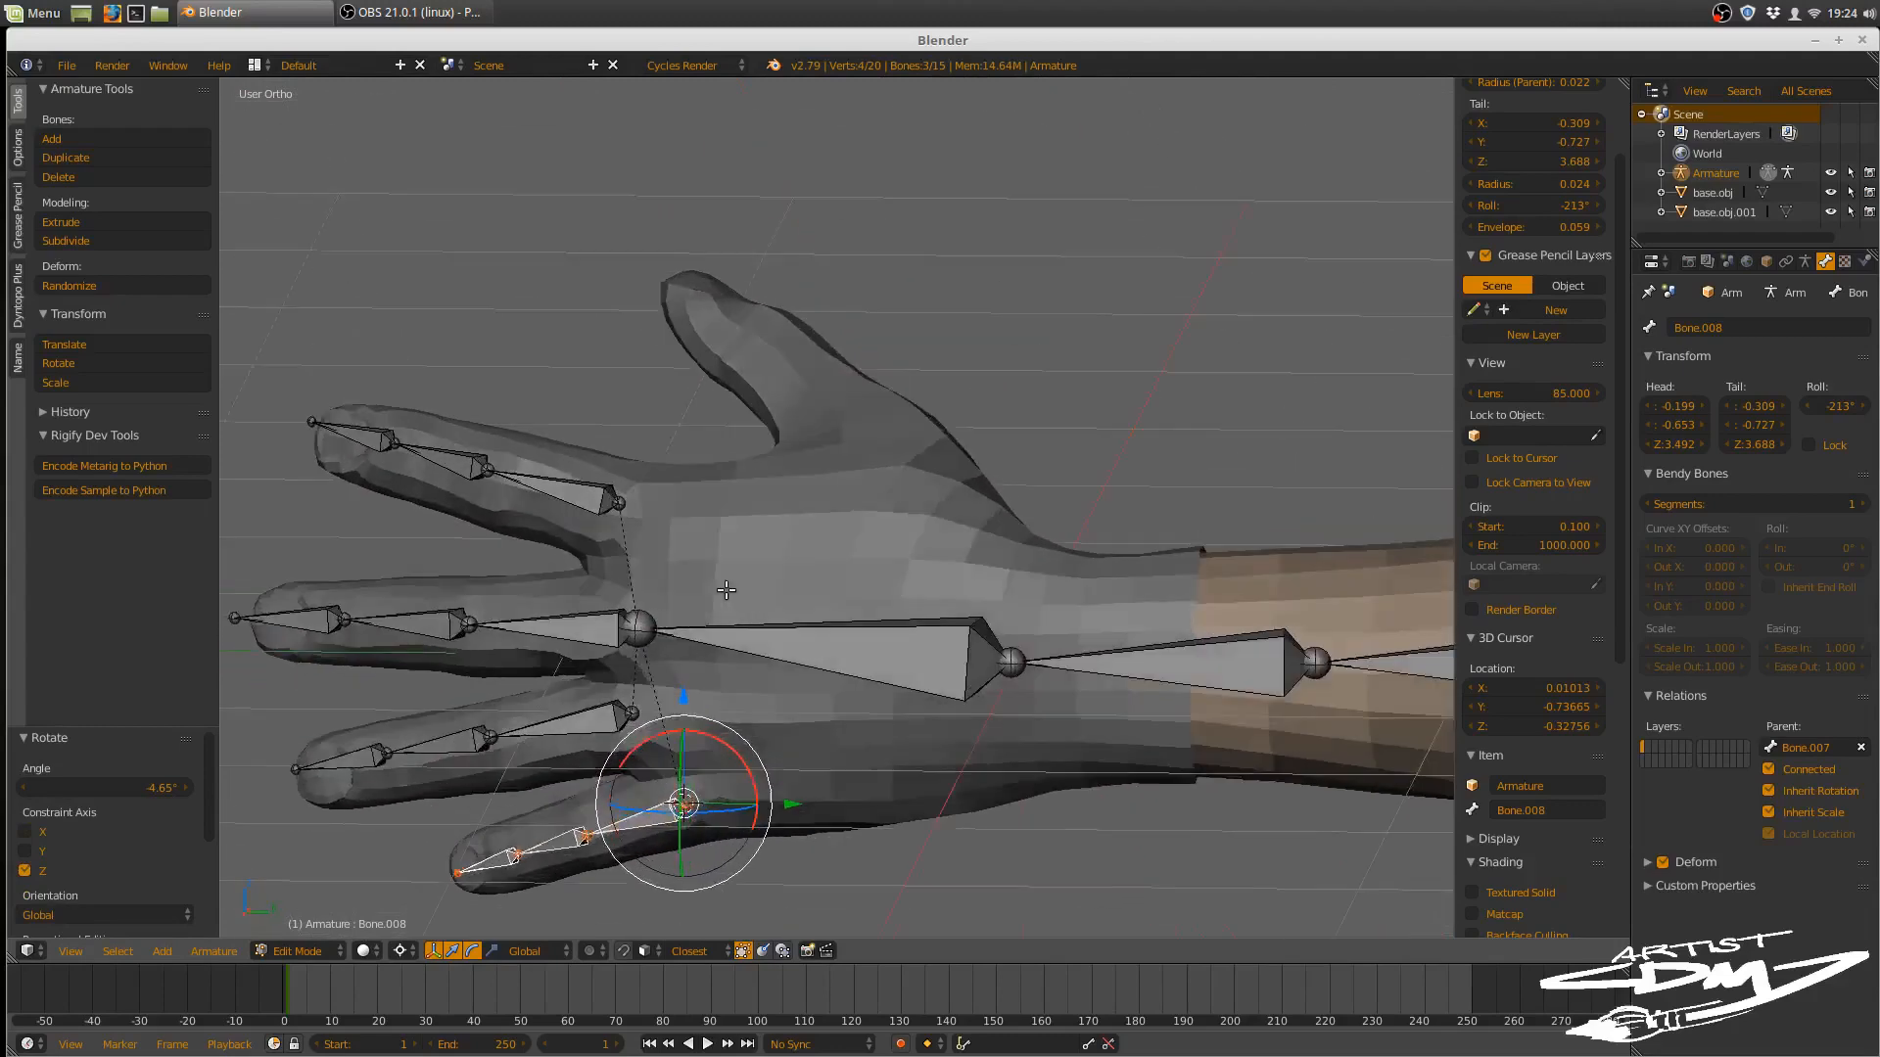
middle_click_drag(755, 598, 743, 568)
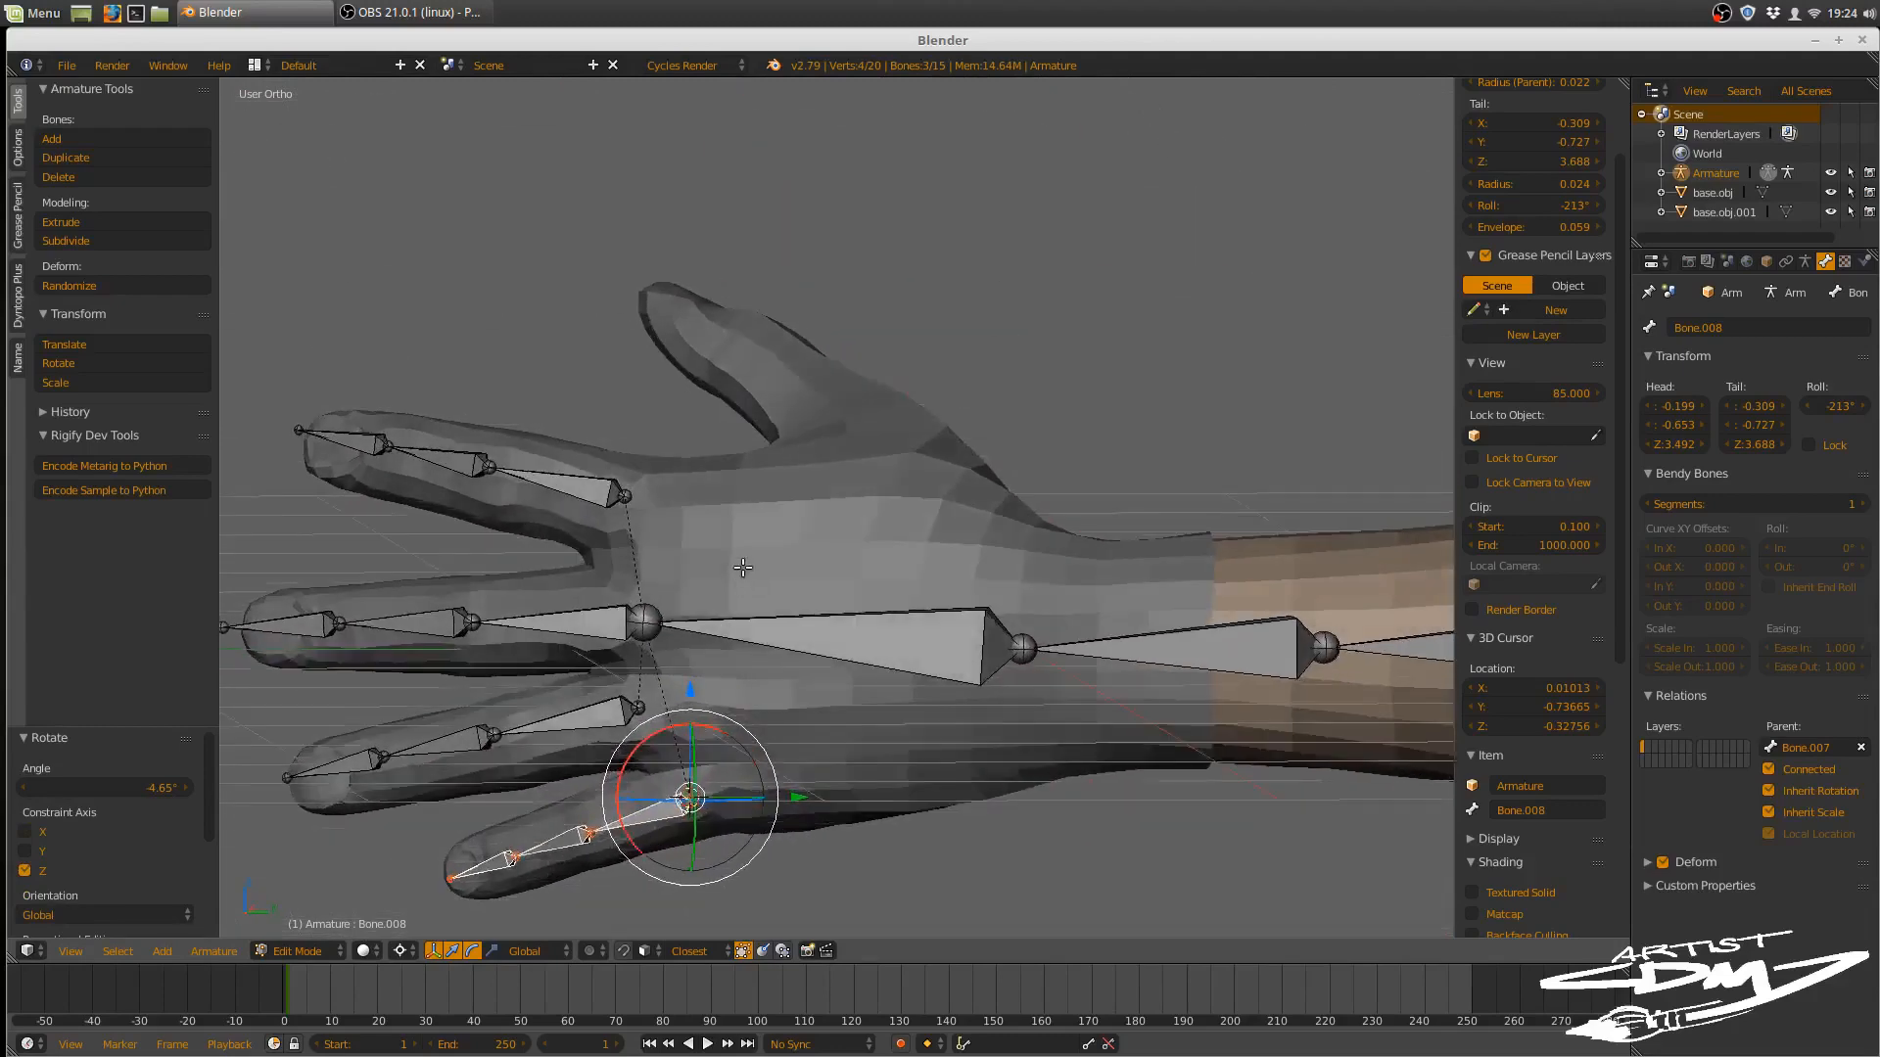
right_click(558, 490)
right_click(448, 463, "shift")
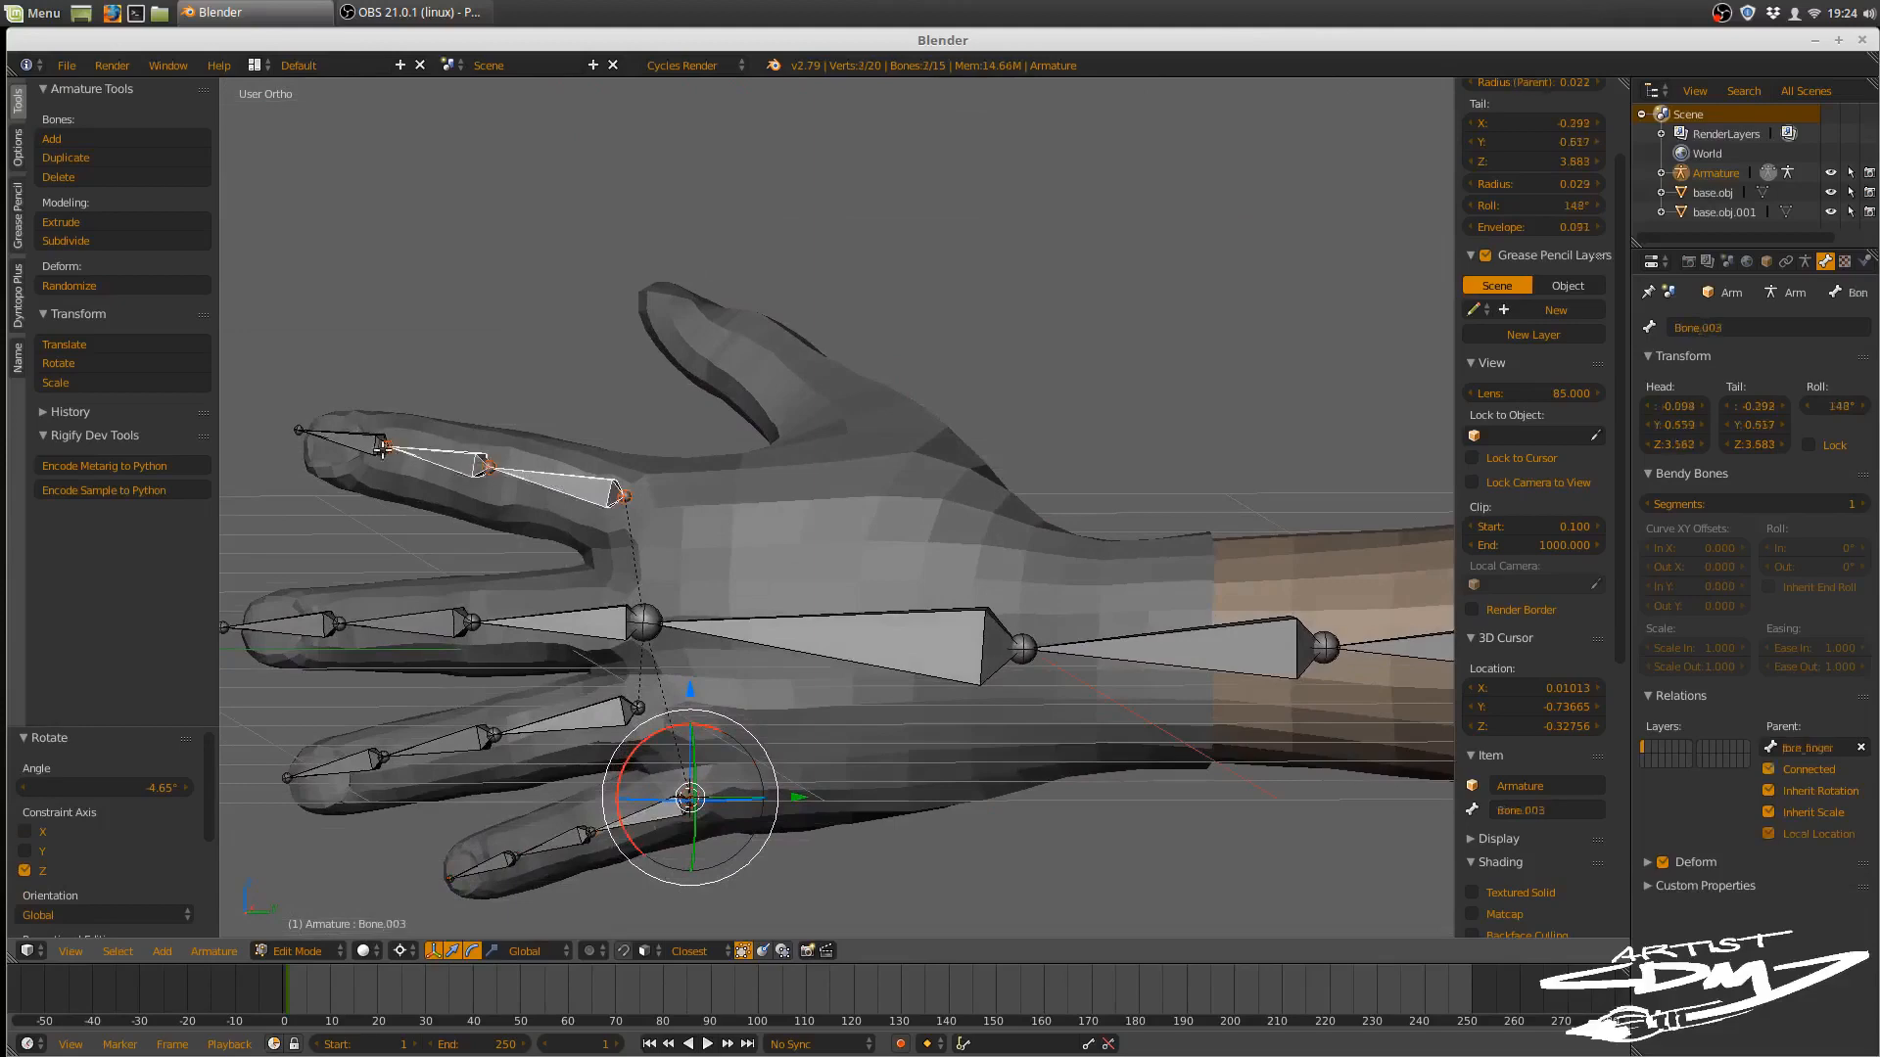
right_click(387, 449, "shift")
key("shift+d")
left_click(1001, 544)
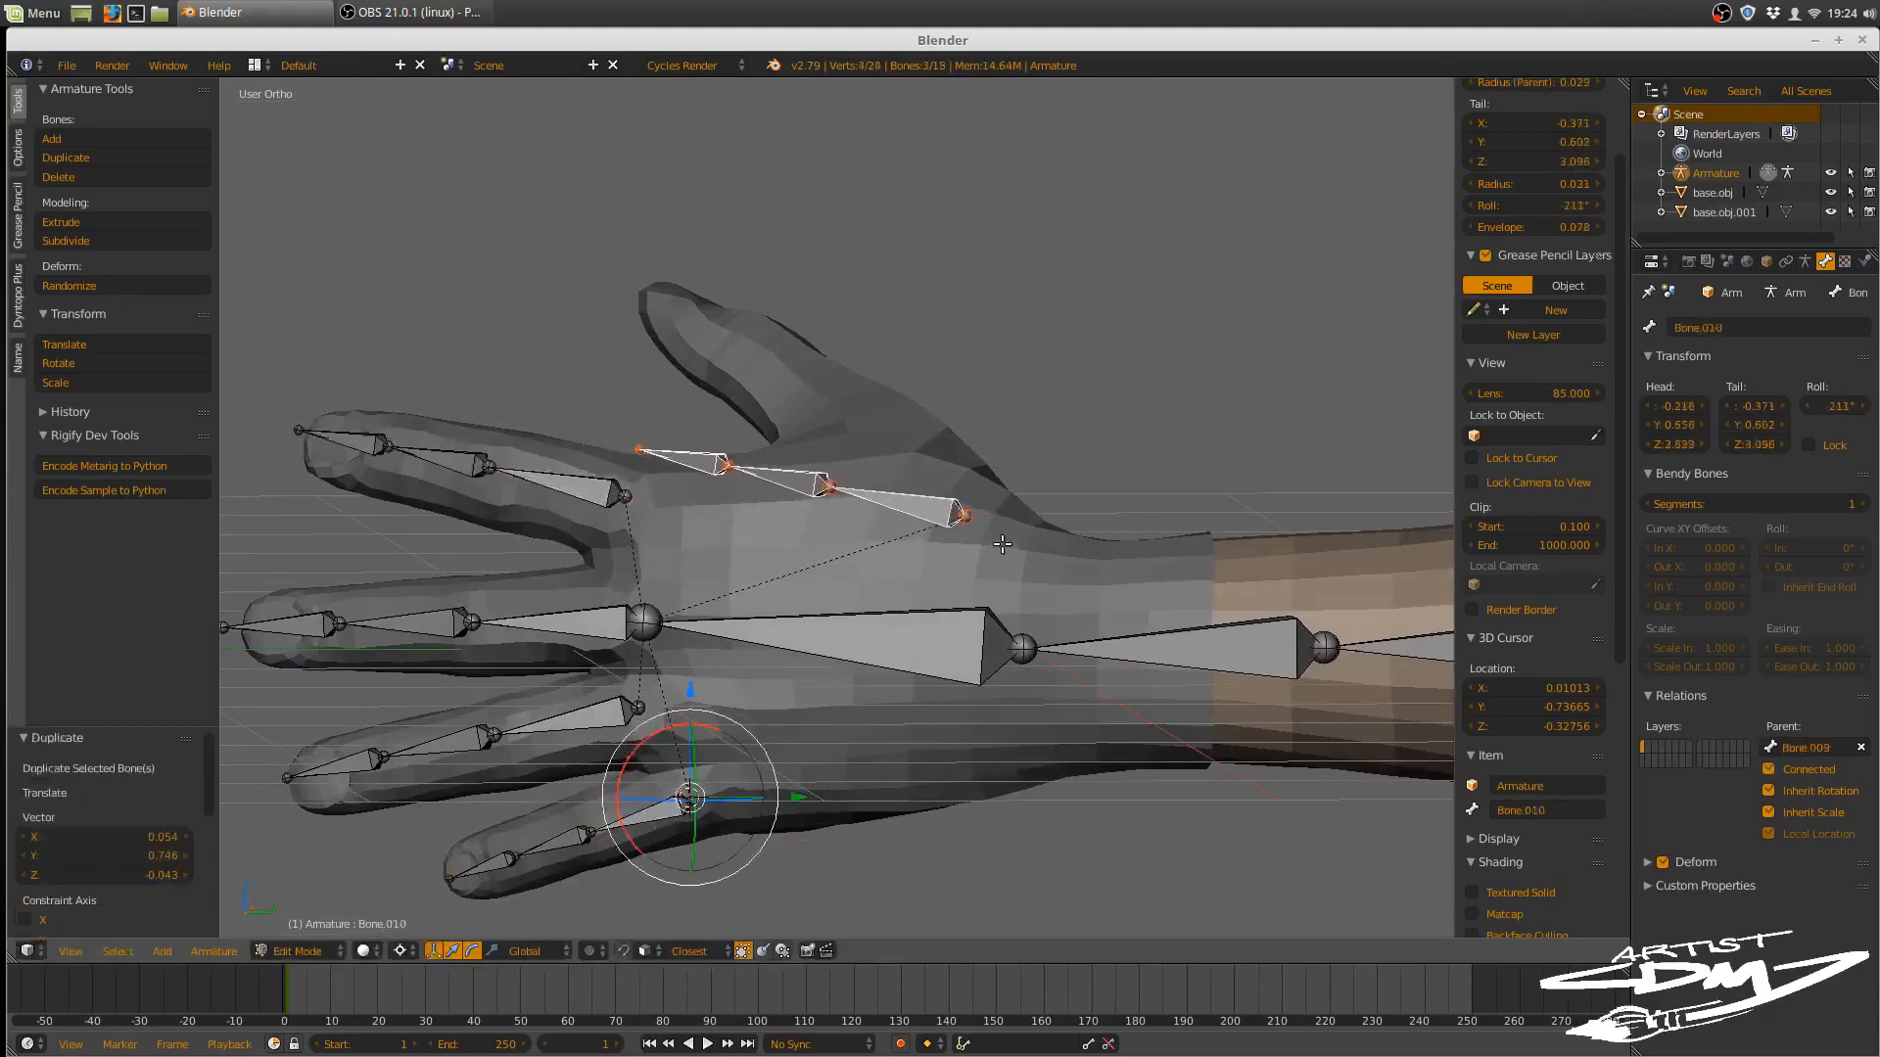
left_click(965, 508)
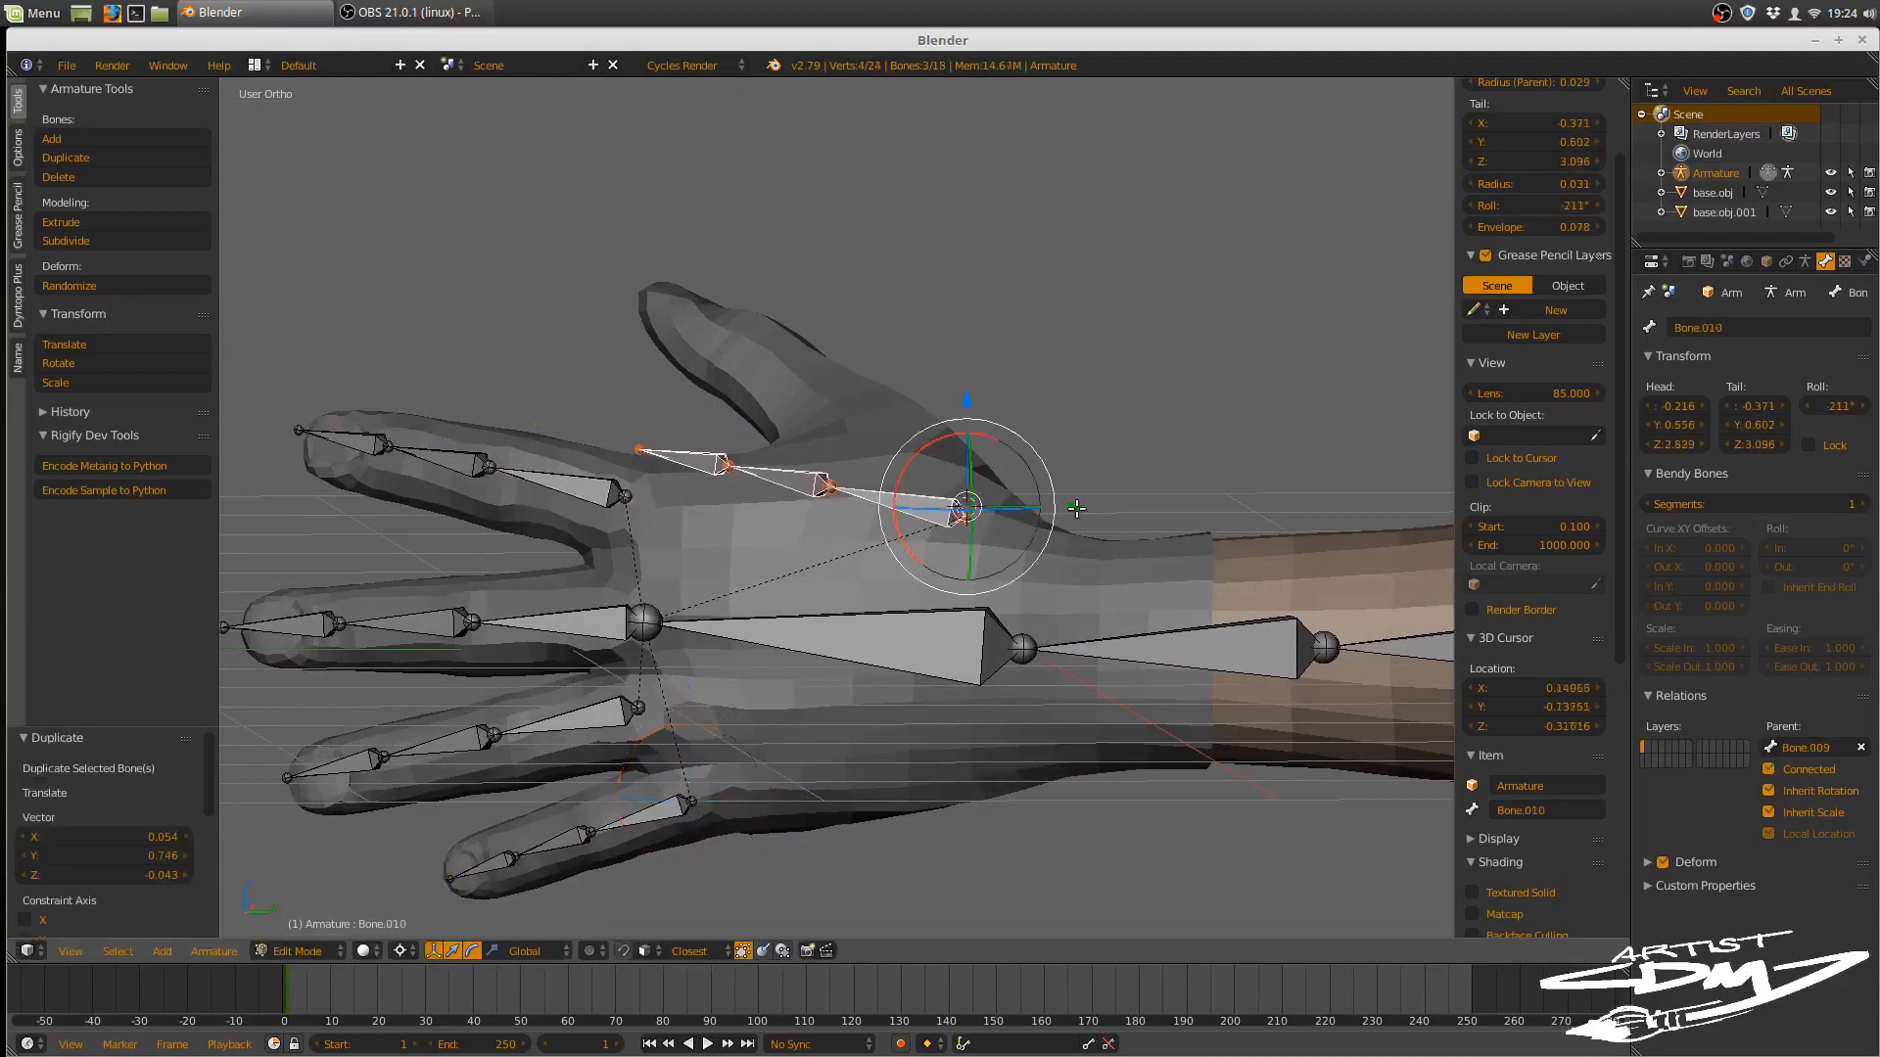
- Rotate the copied three-bone chain about 24.7° toward the thumb, followed by about 20.7° around Y, and nudge it slightly
key("r")
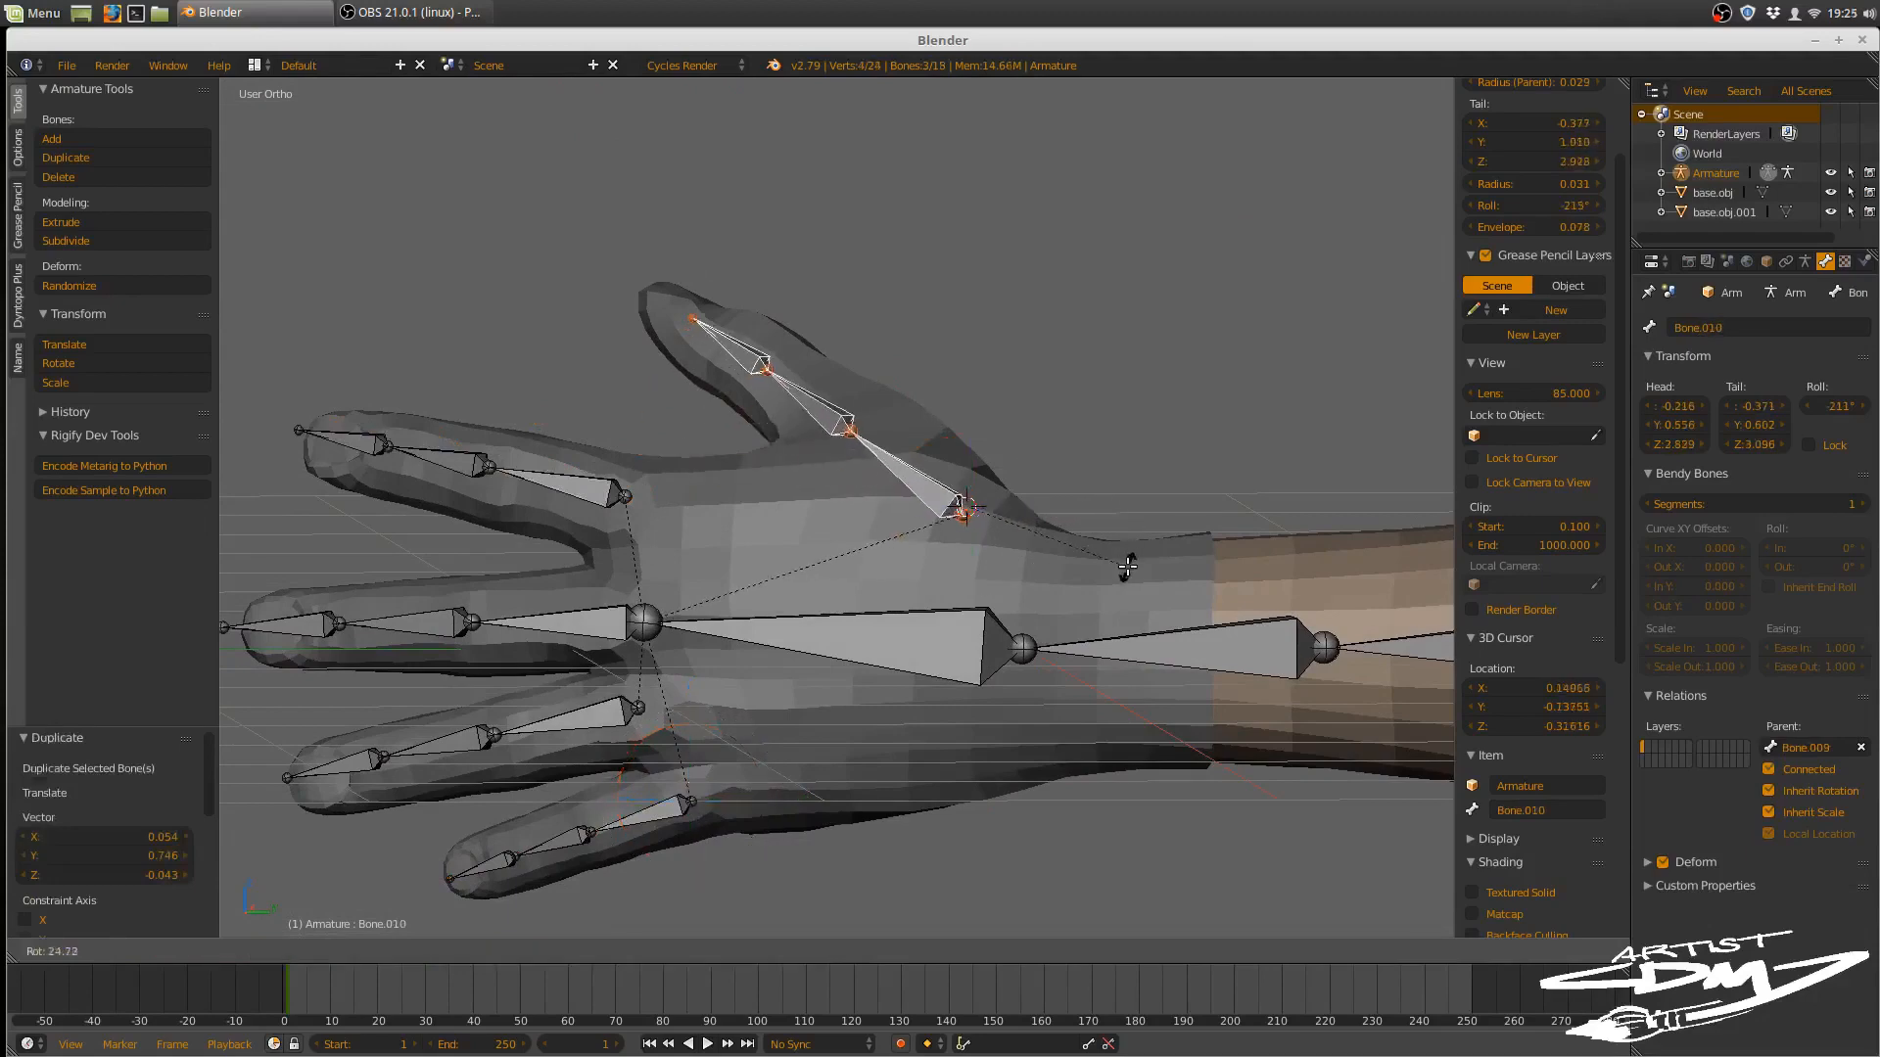
left_click(1107, 549)
middle_click_drag(1108, 549, 903, 582)
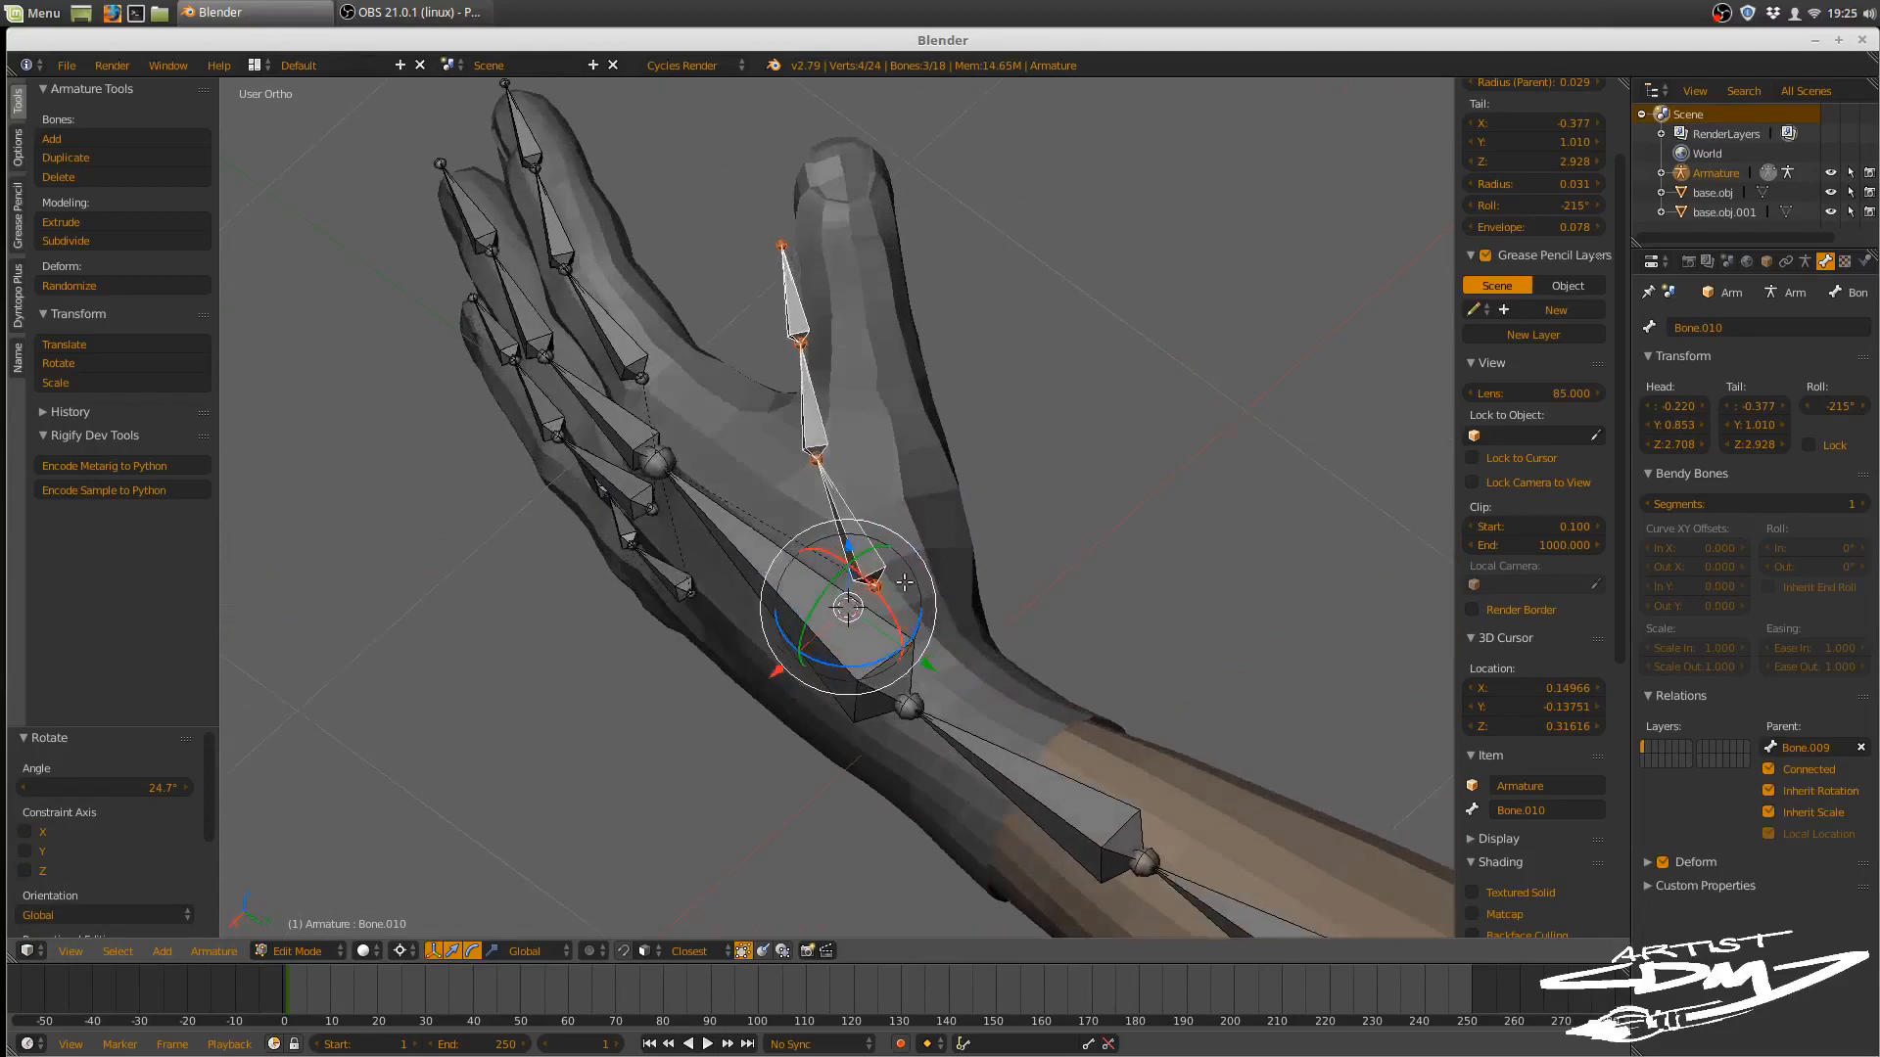
key("r")
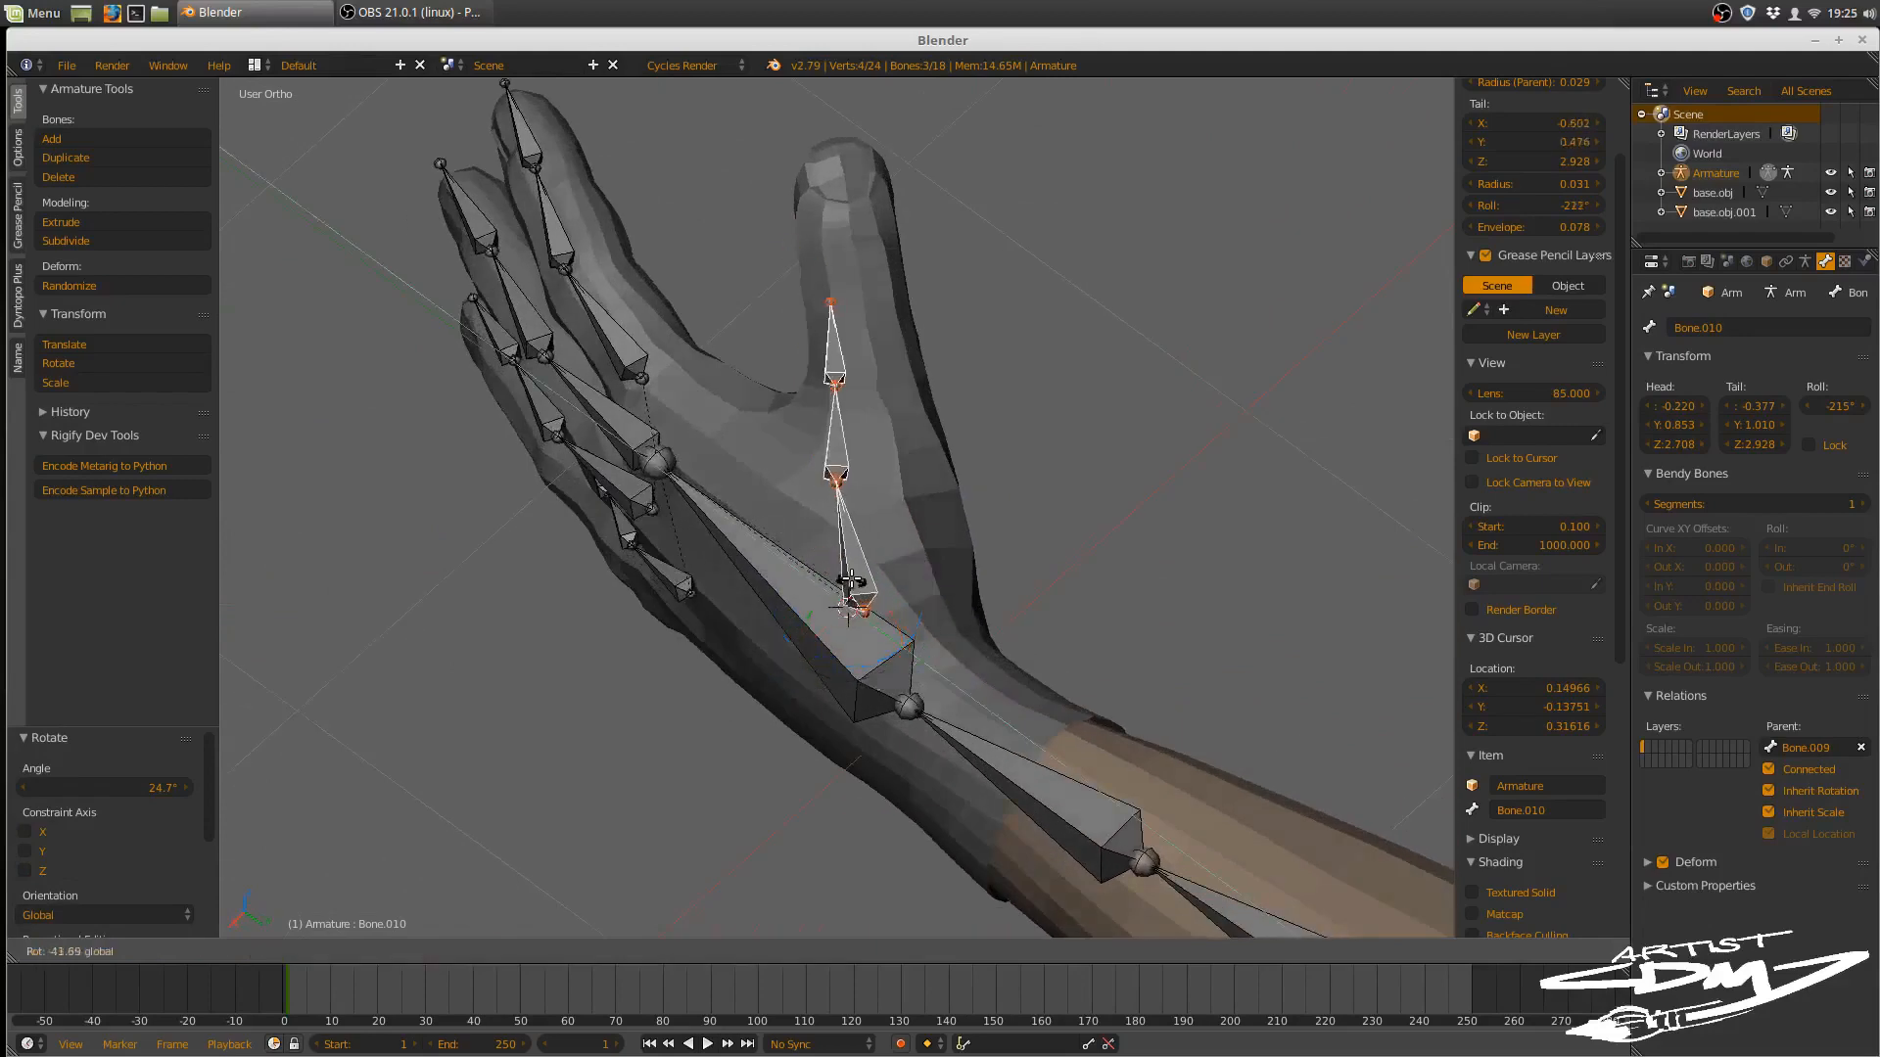
key("y")
left_click(876, 585)
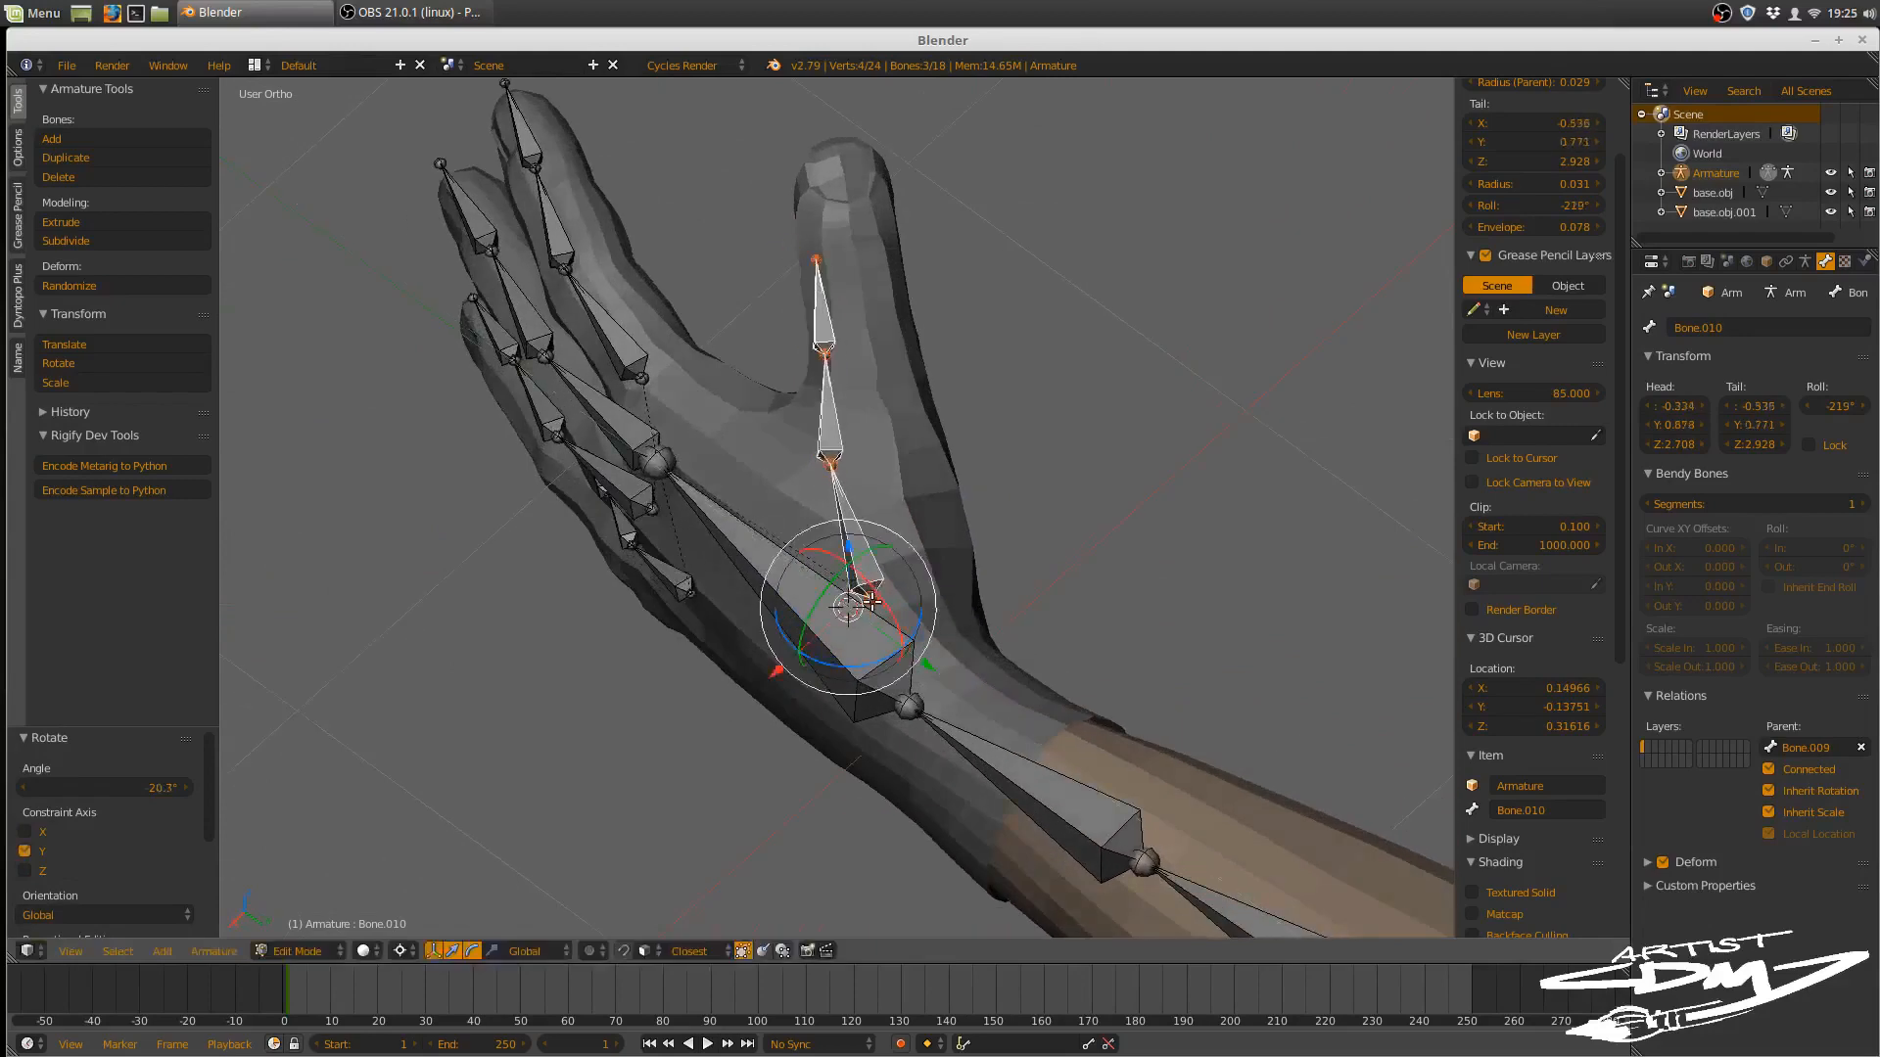
key("g")
left_click(873, 596)
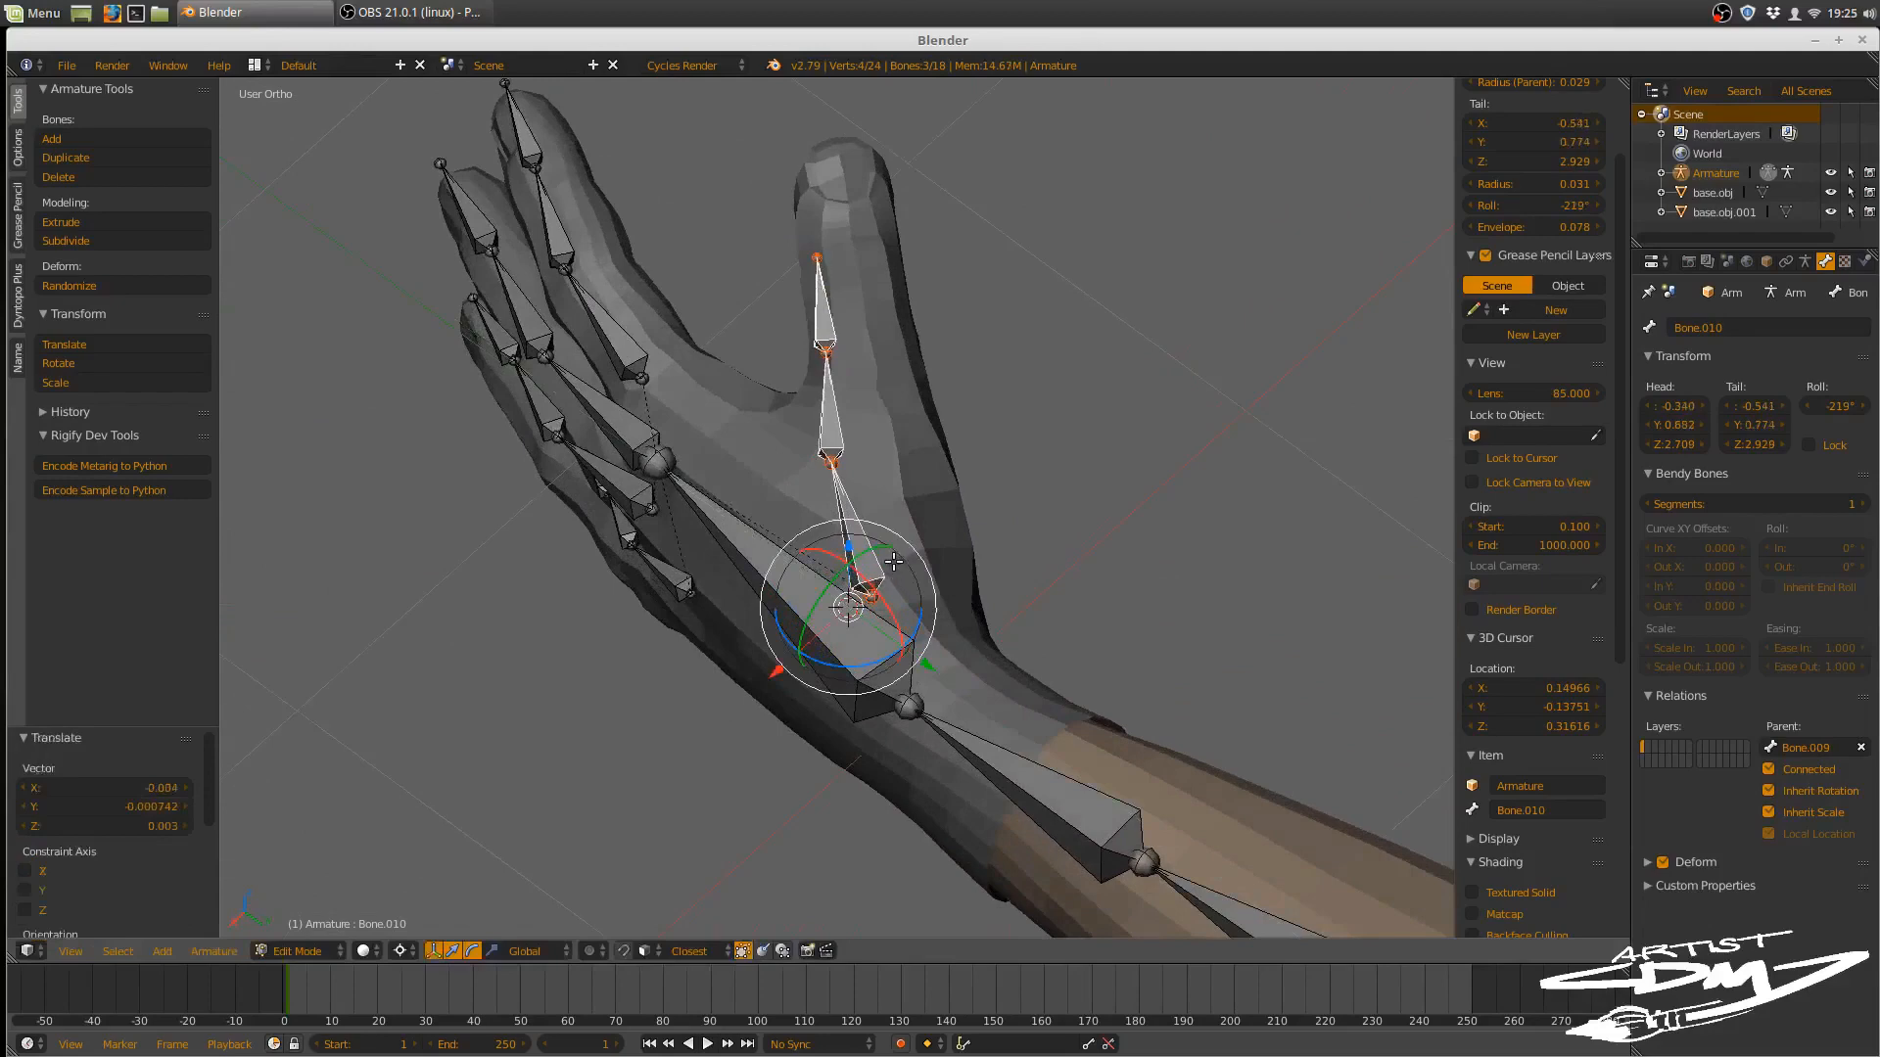
- Trackball-rotate the thumb chain by about 41.3° and move it about -0.168 on X, 0.045 on Y and 0.068 on Z into the thumb
key("r")
key("r")
left_click(965, 562)
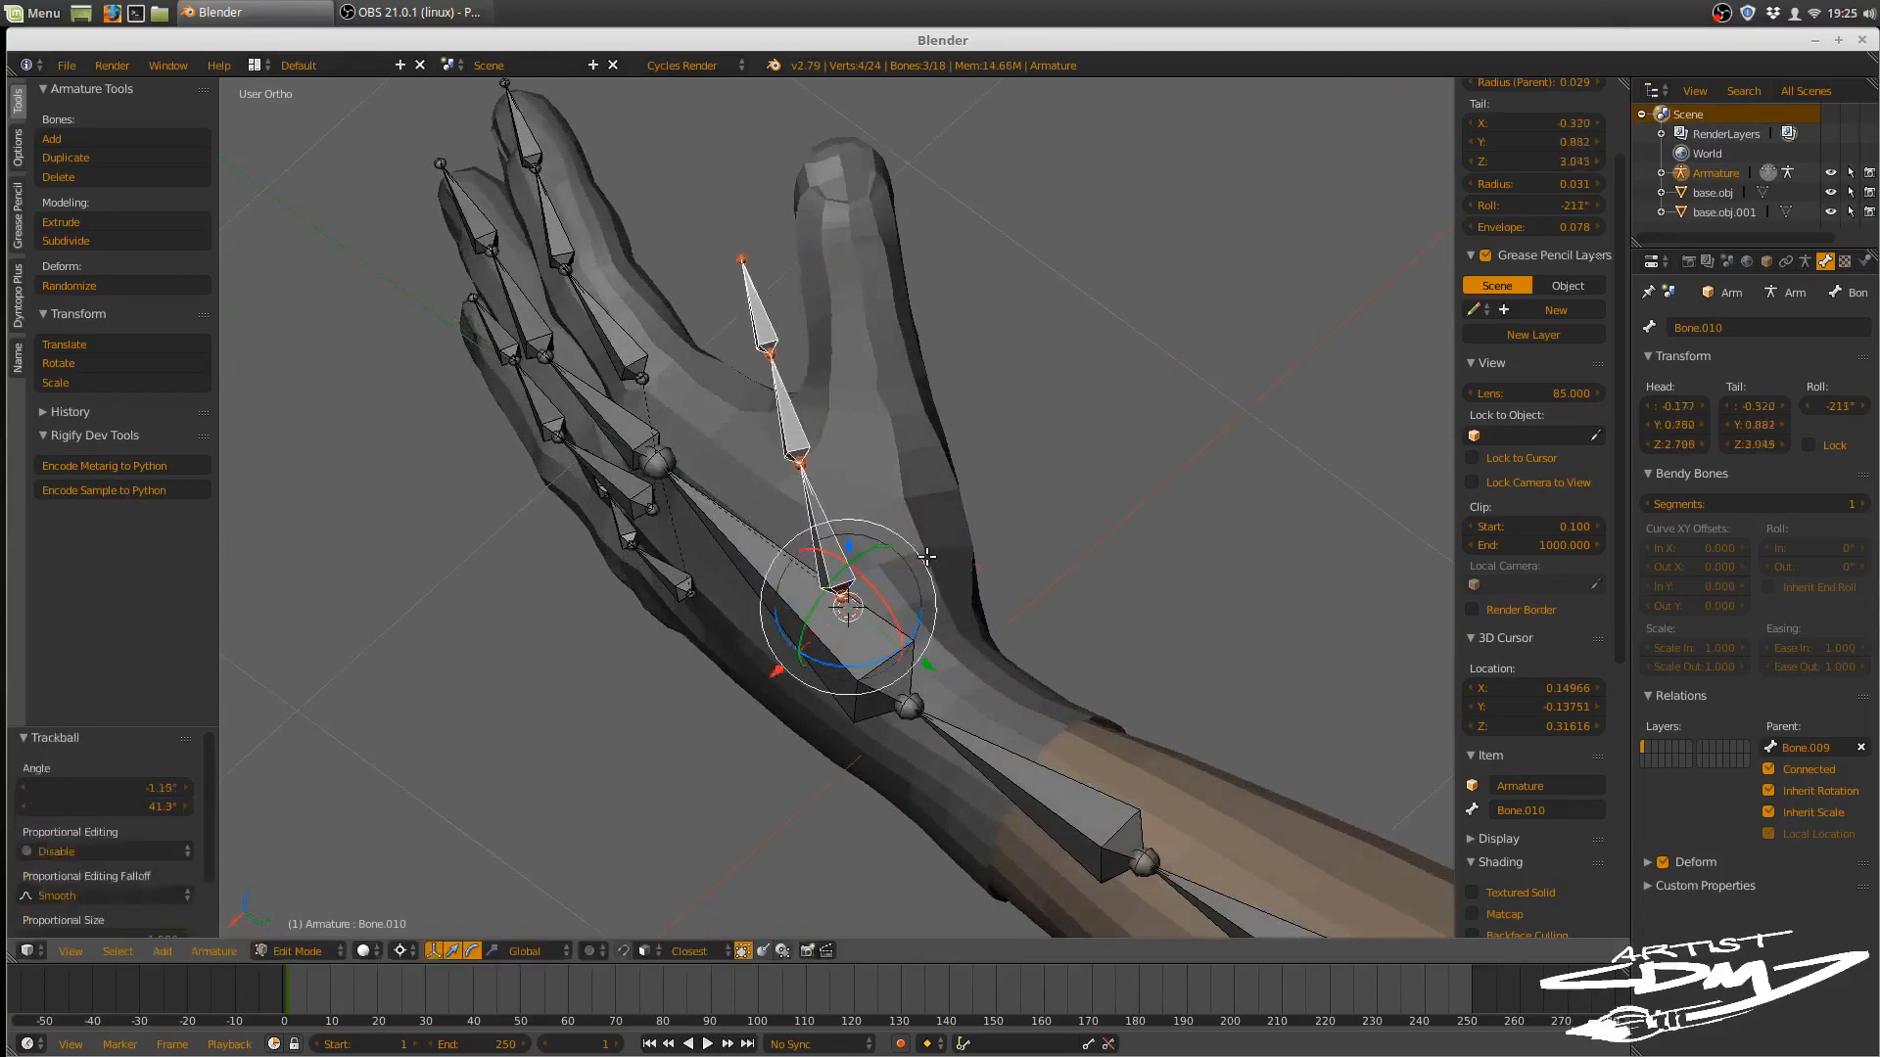
key("g")
left_click(997, 501)
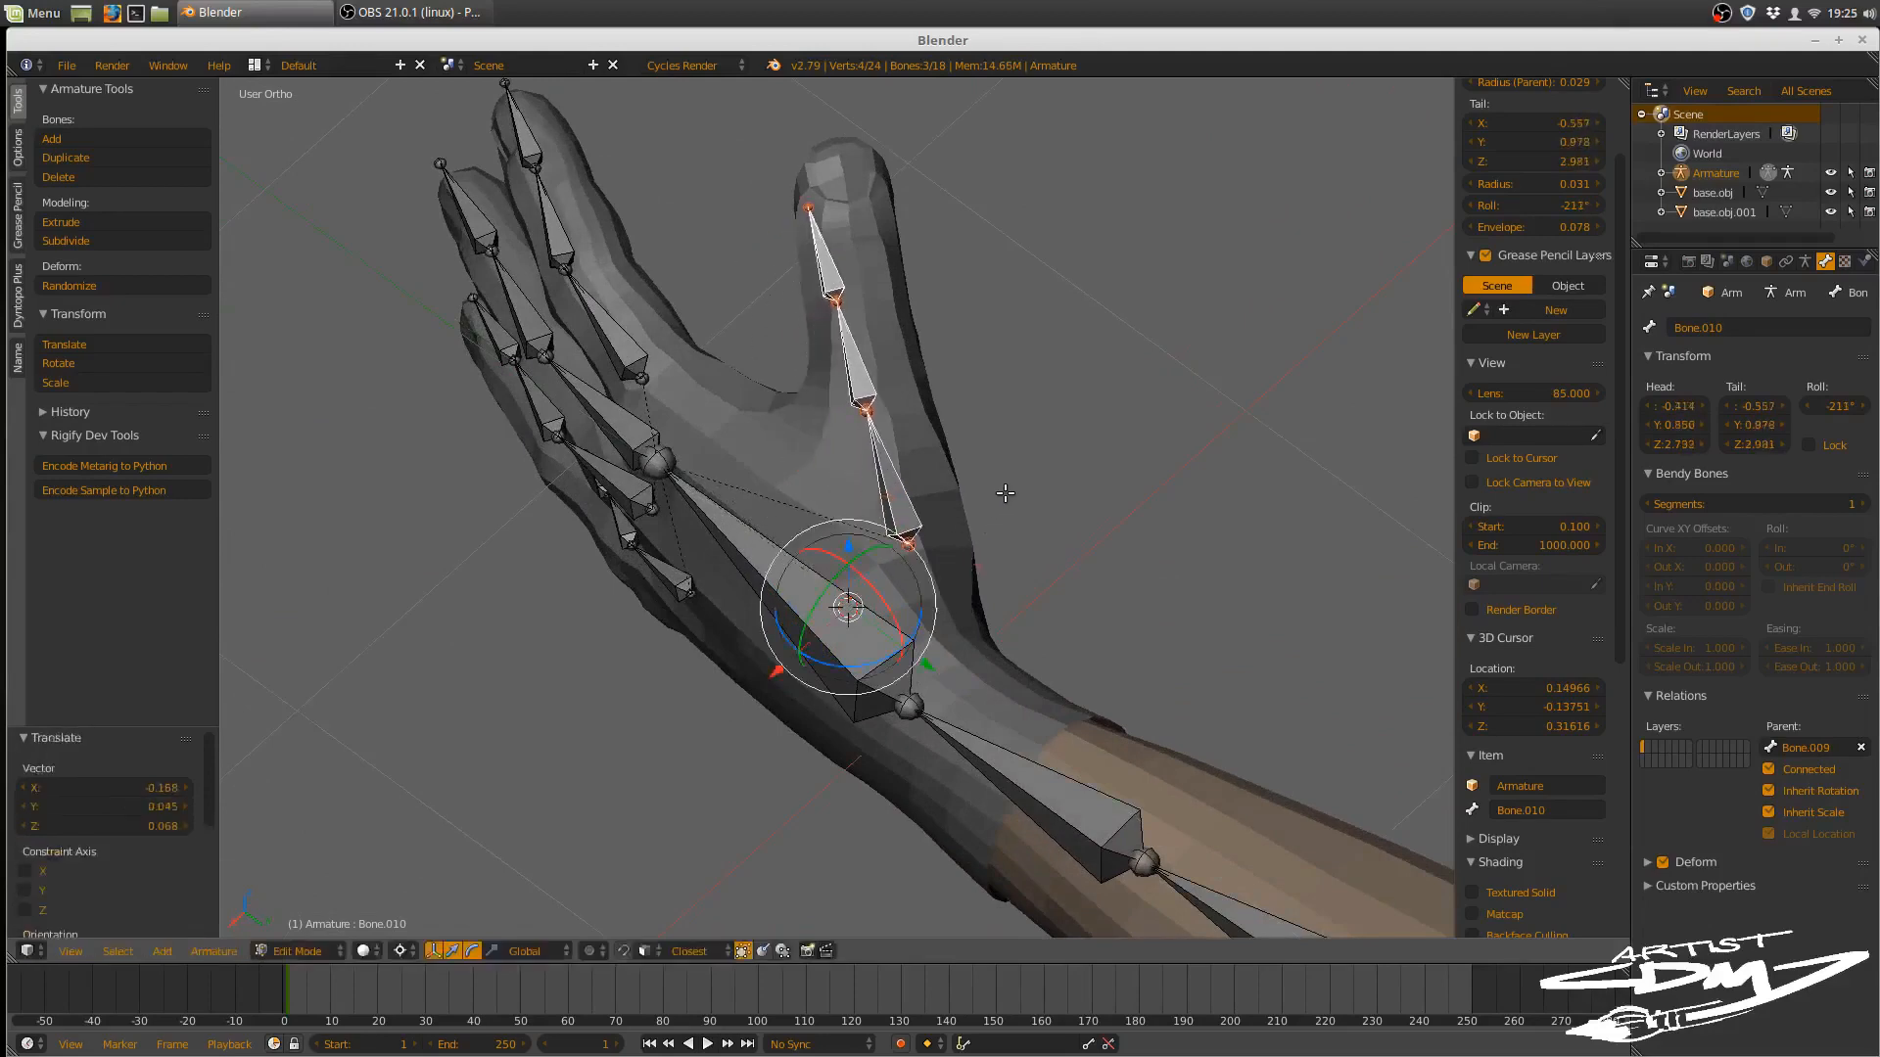
- Rotate the thumb chain about 5.4° further and scale it to about 1.186 around the 3D cursor placed at its base
key("r")
left_click(928, 562)
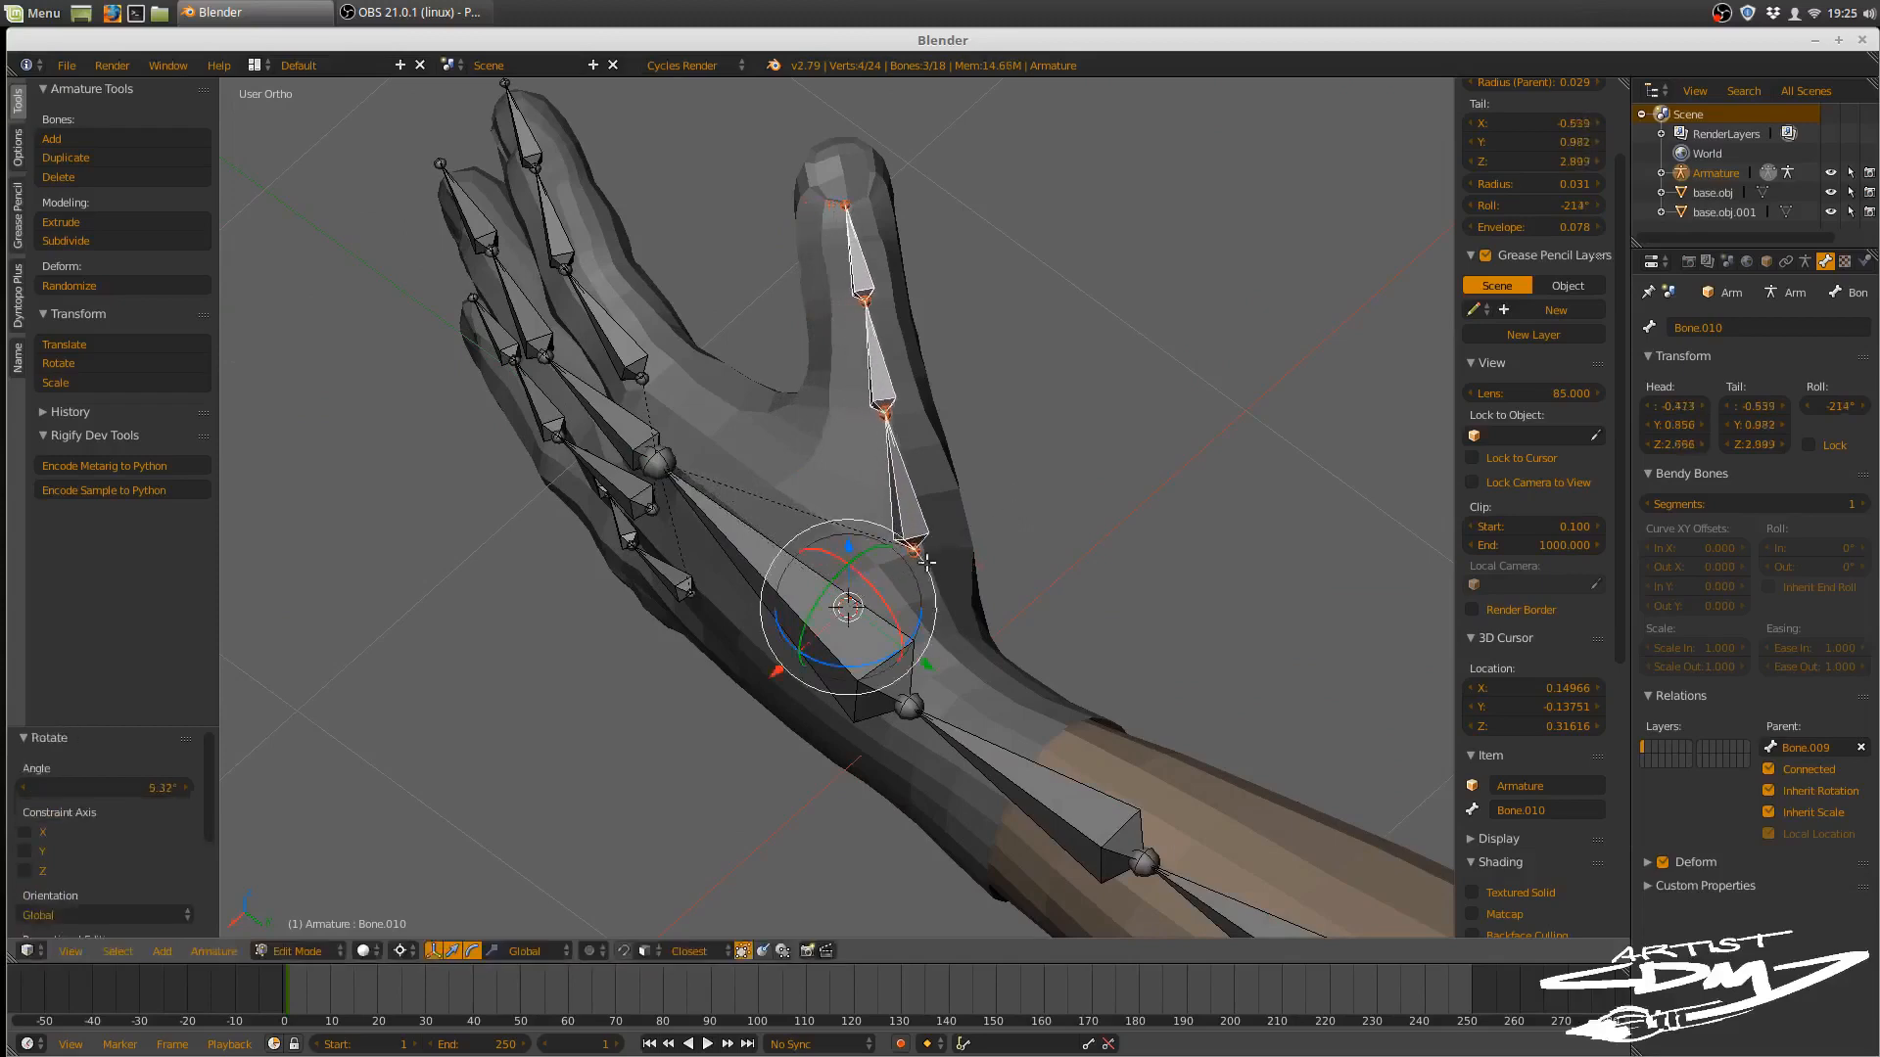
left_click(927, 549)
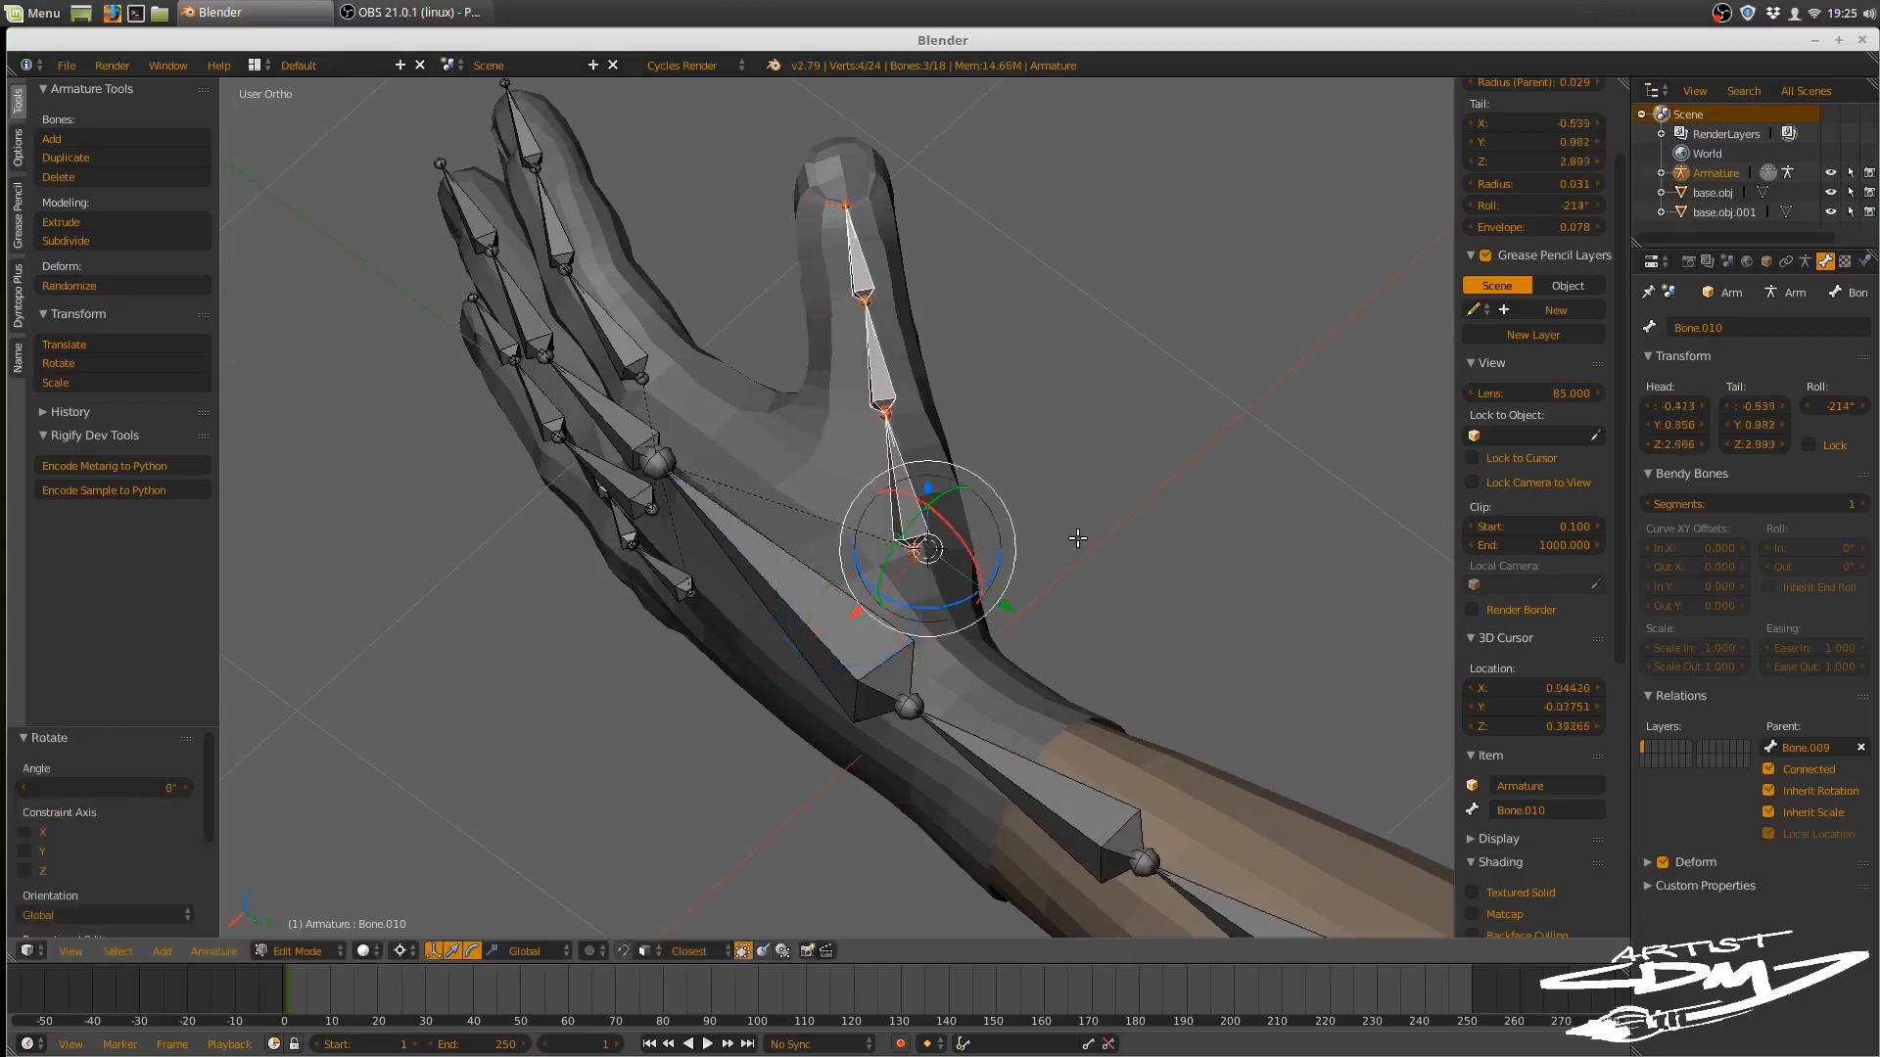
key("r")
left_click(1077, 542)
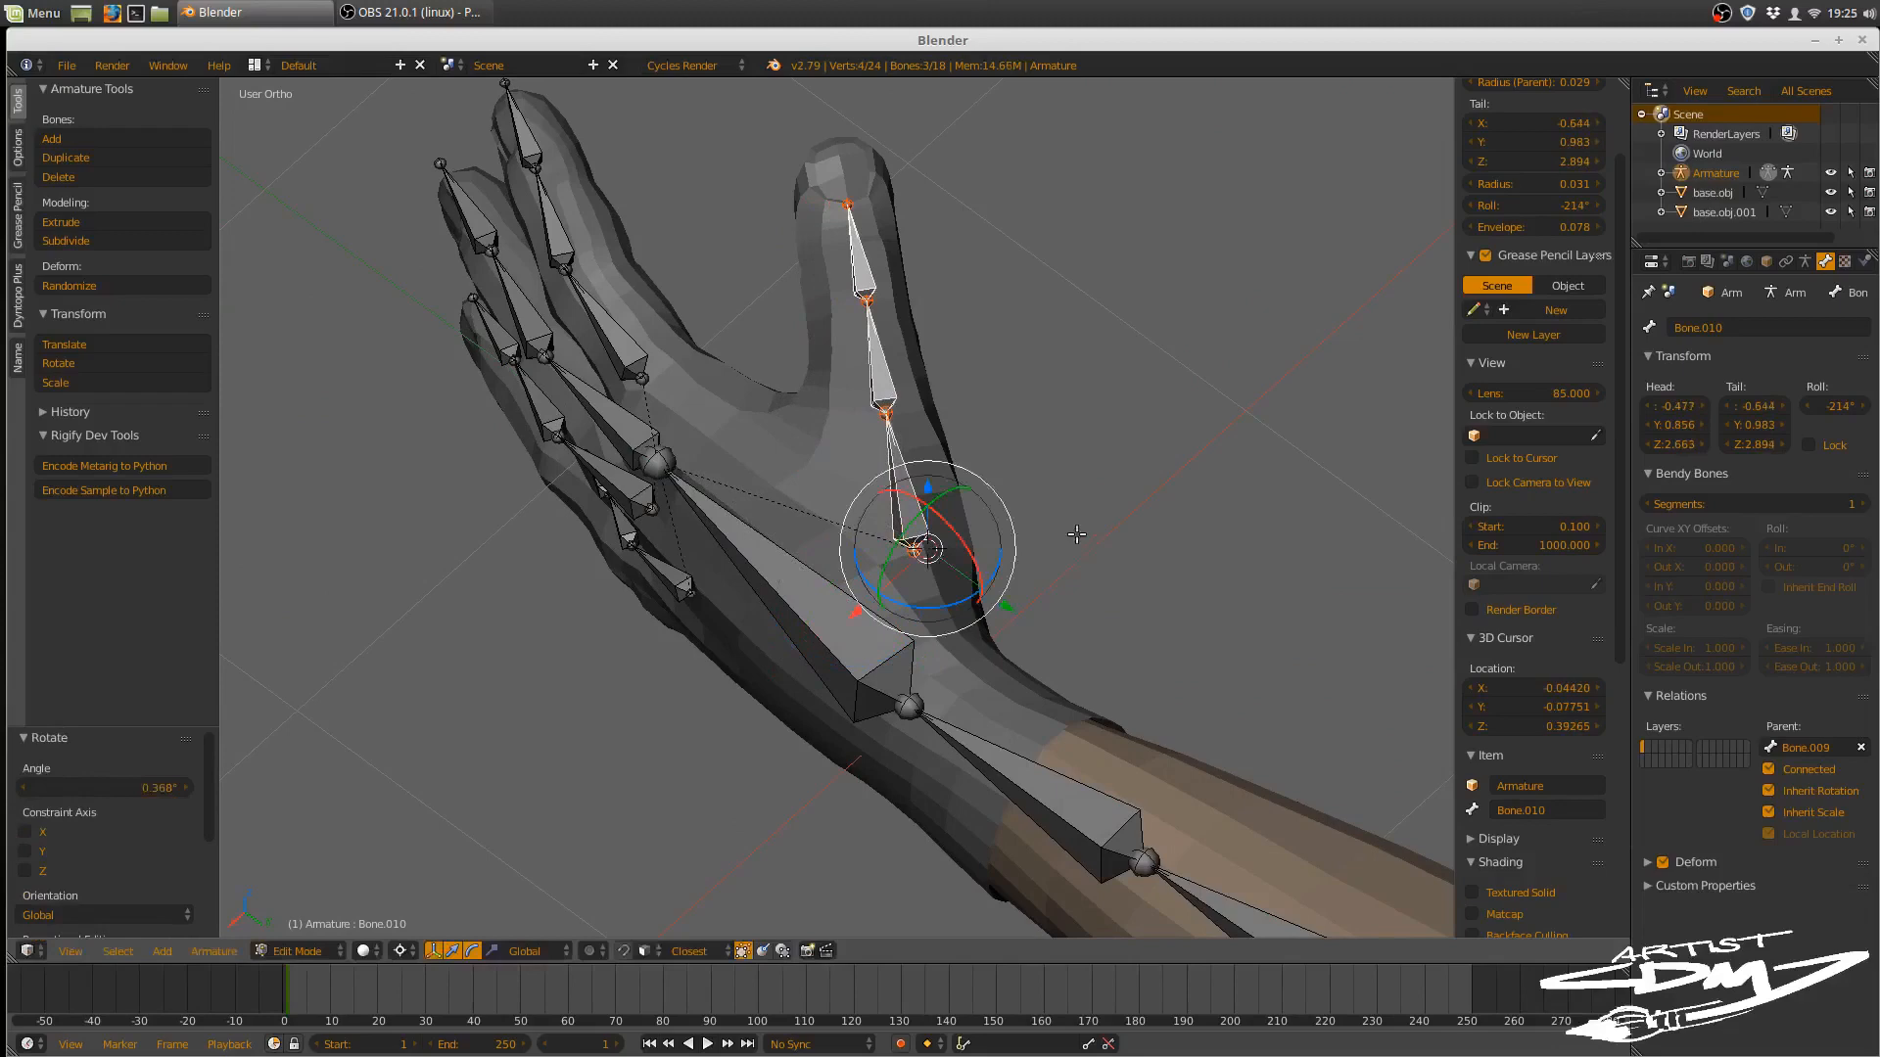
key("s")
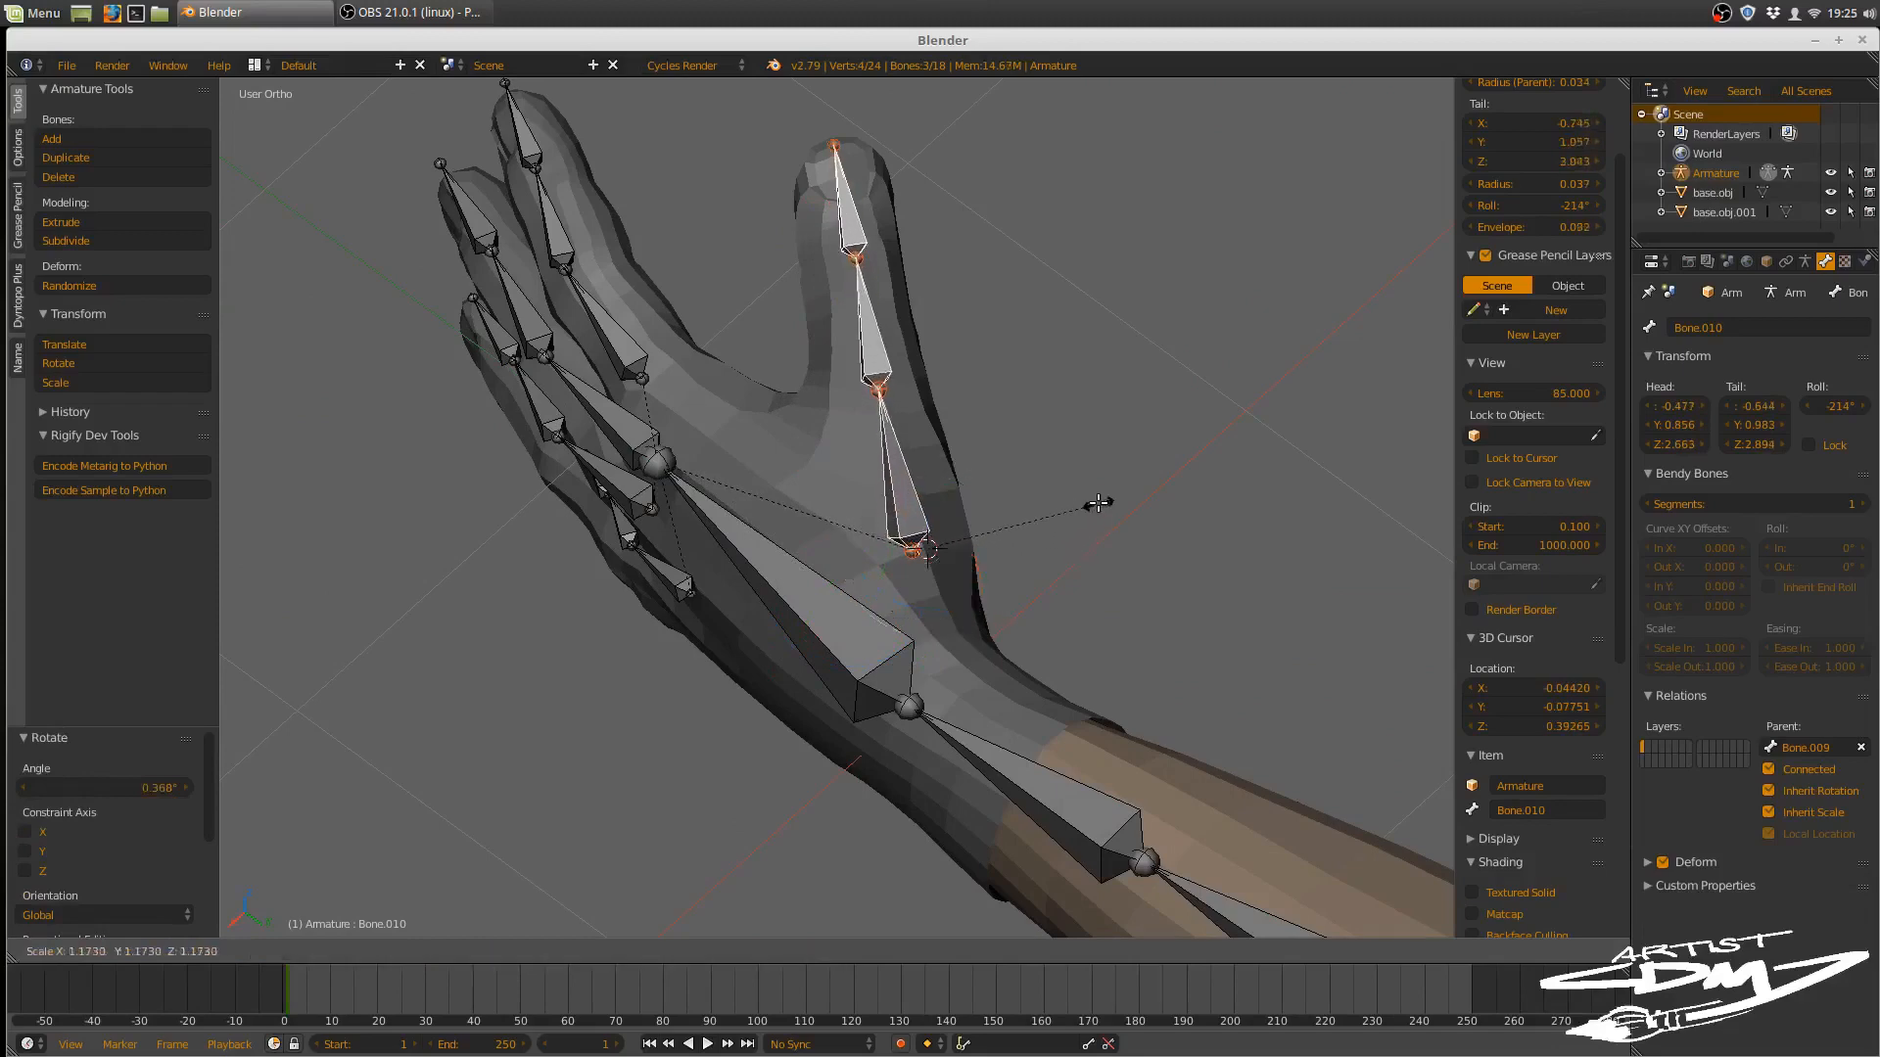
left_click(1099, 503)
- Move the thumb chain's base joint about 0.079 on Y and -0.116 on Z toward the wrist
middle_click_drag(1098, 501, 1056, 559)
right_click(1020, 490)
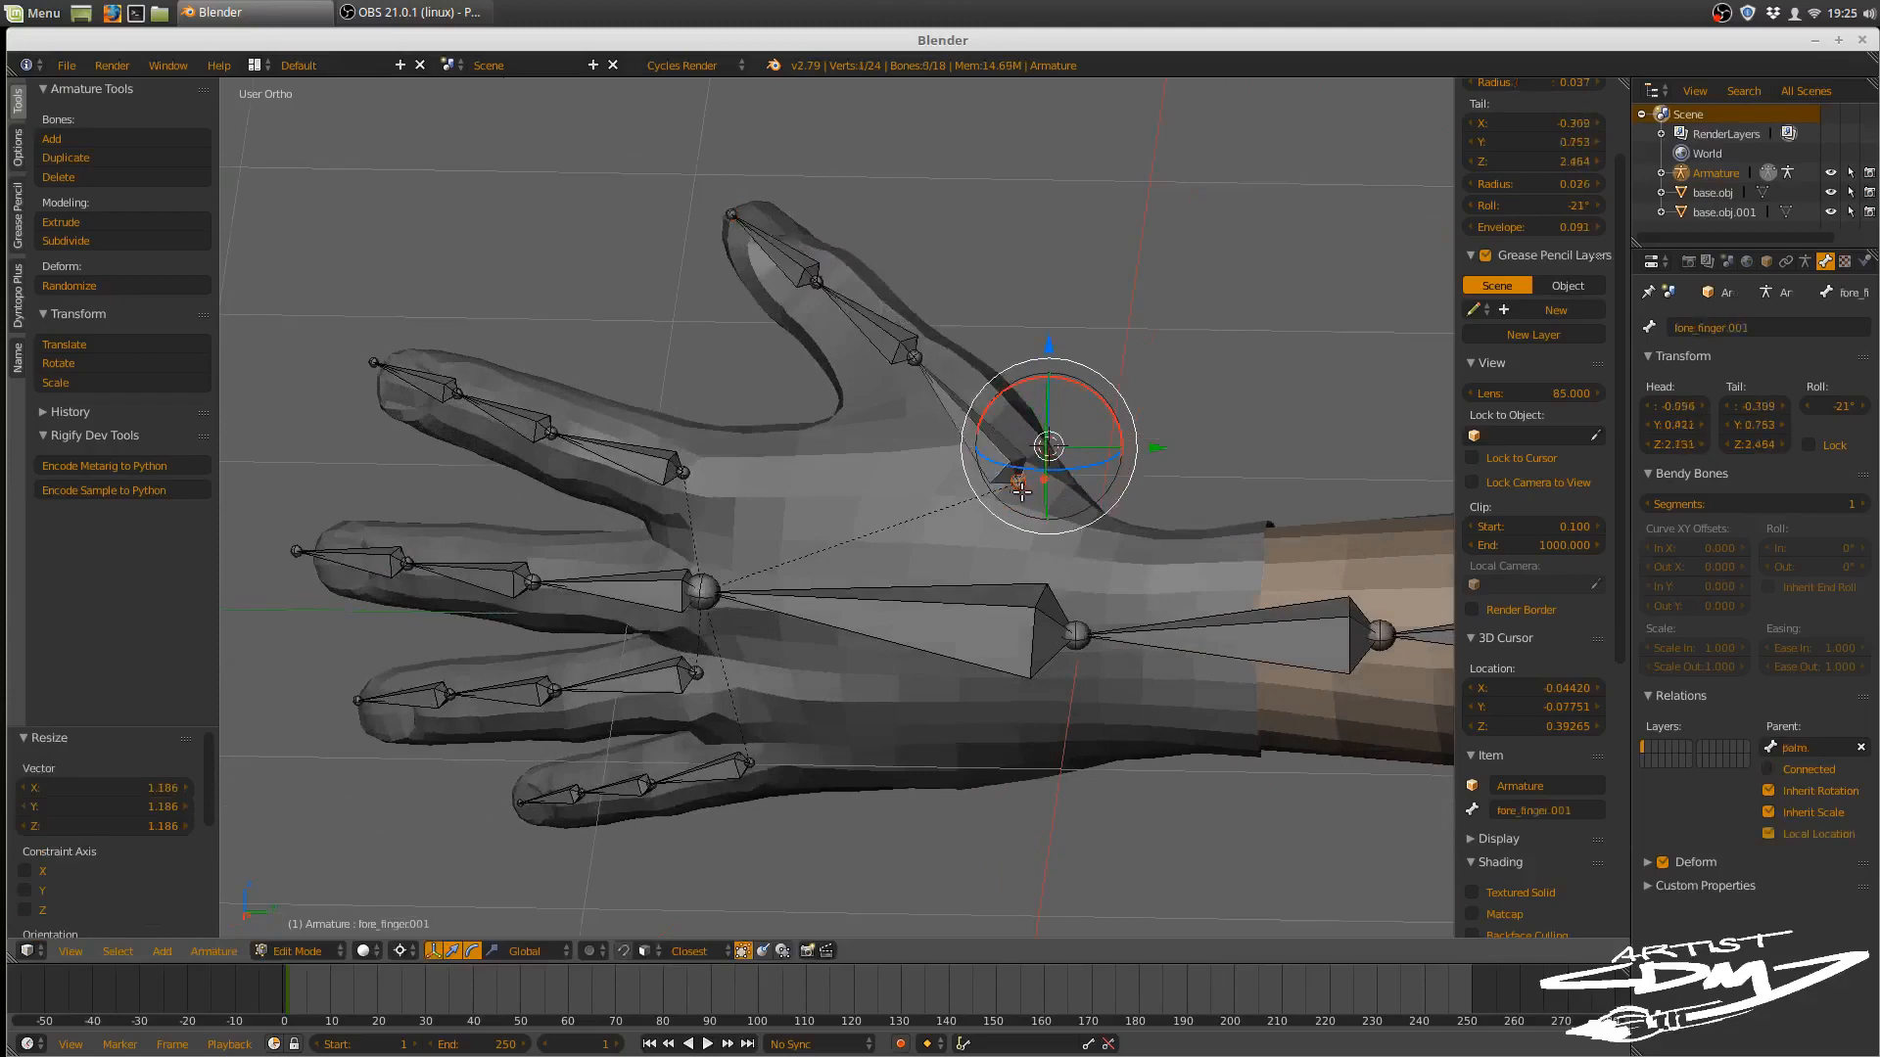
key("g")
left_click(1054, 539)
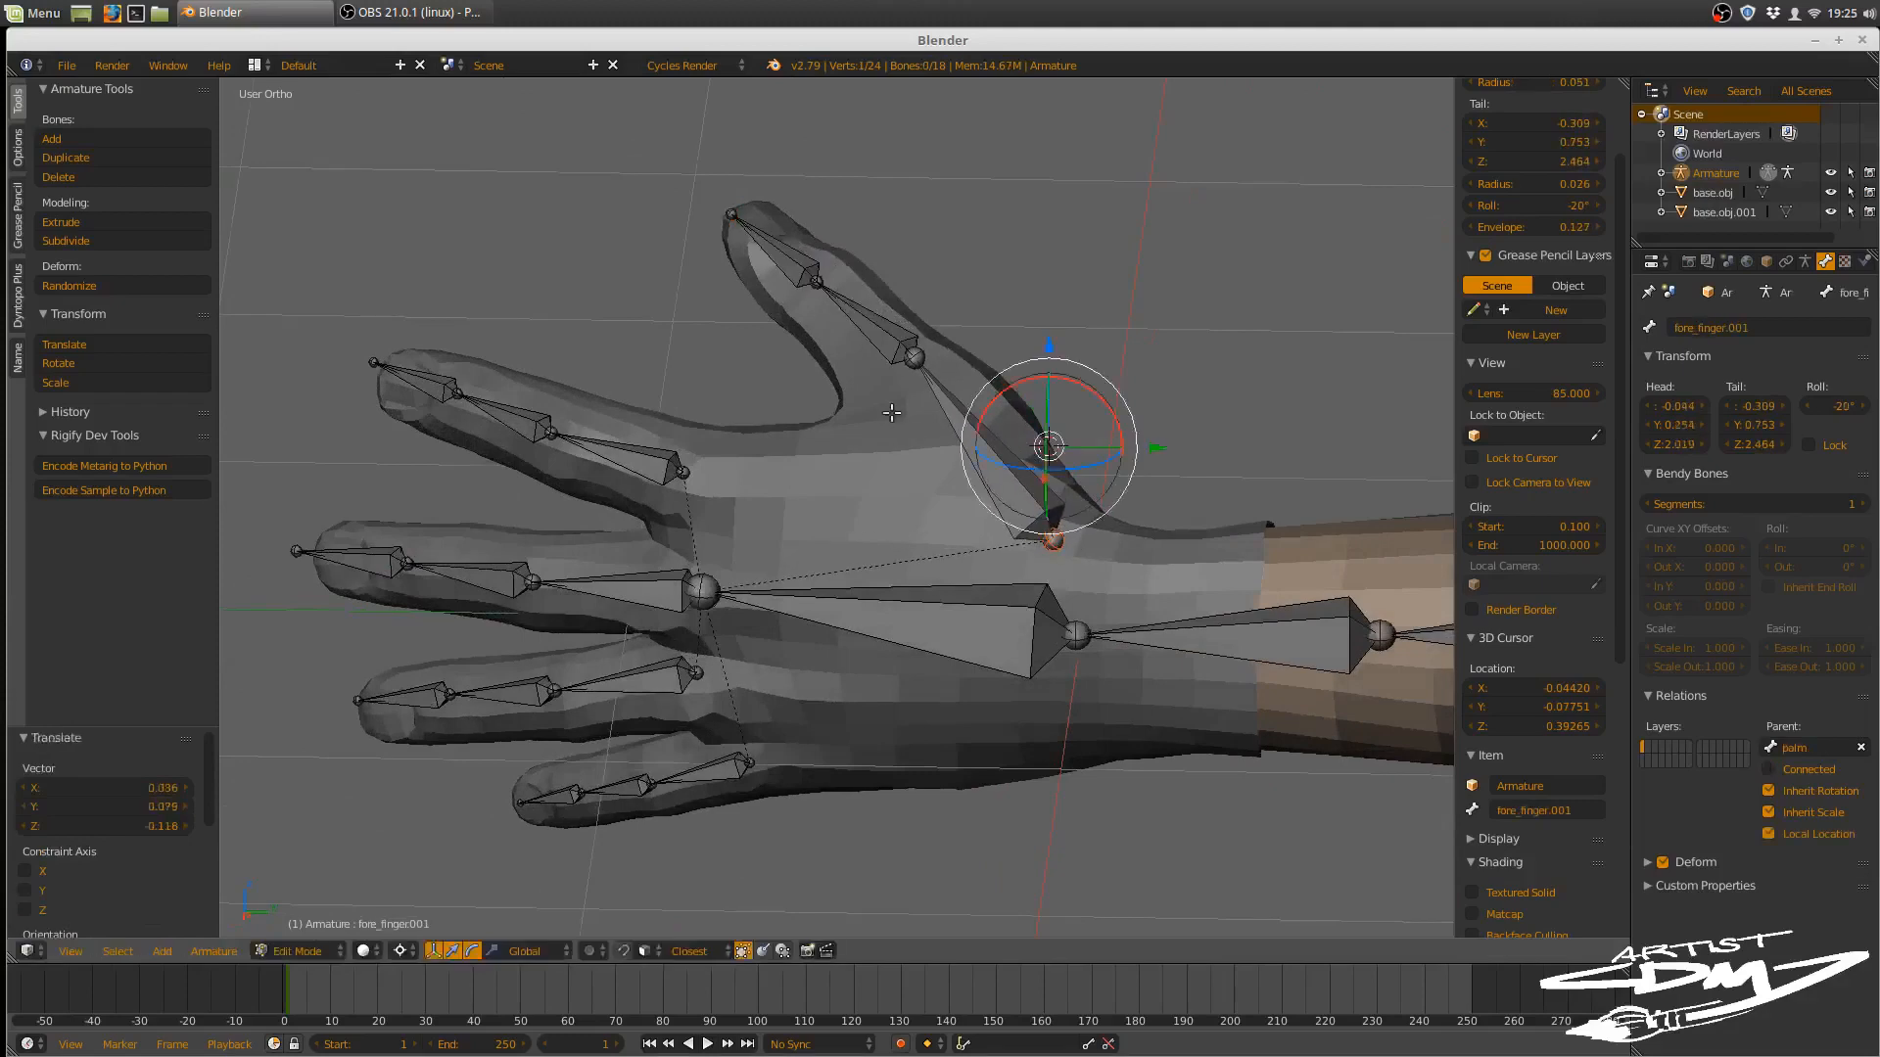
- Reposition the joint between the first and second thumb bones so that it sits centred inside the thumb from several angles
right_click(913, 357)
key("g")
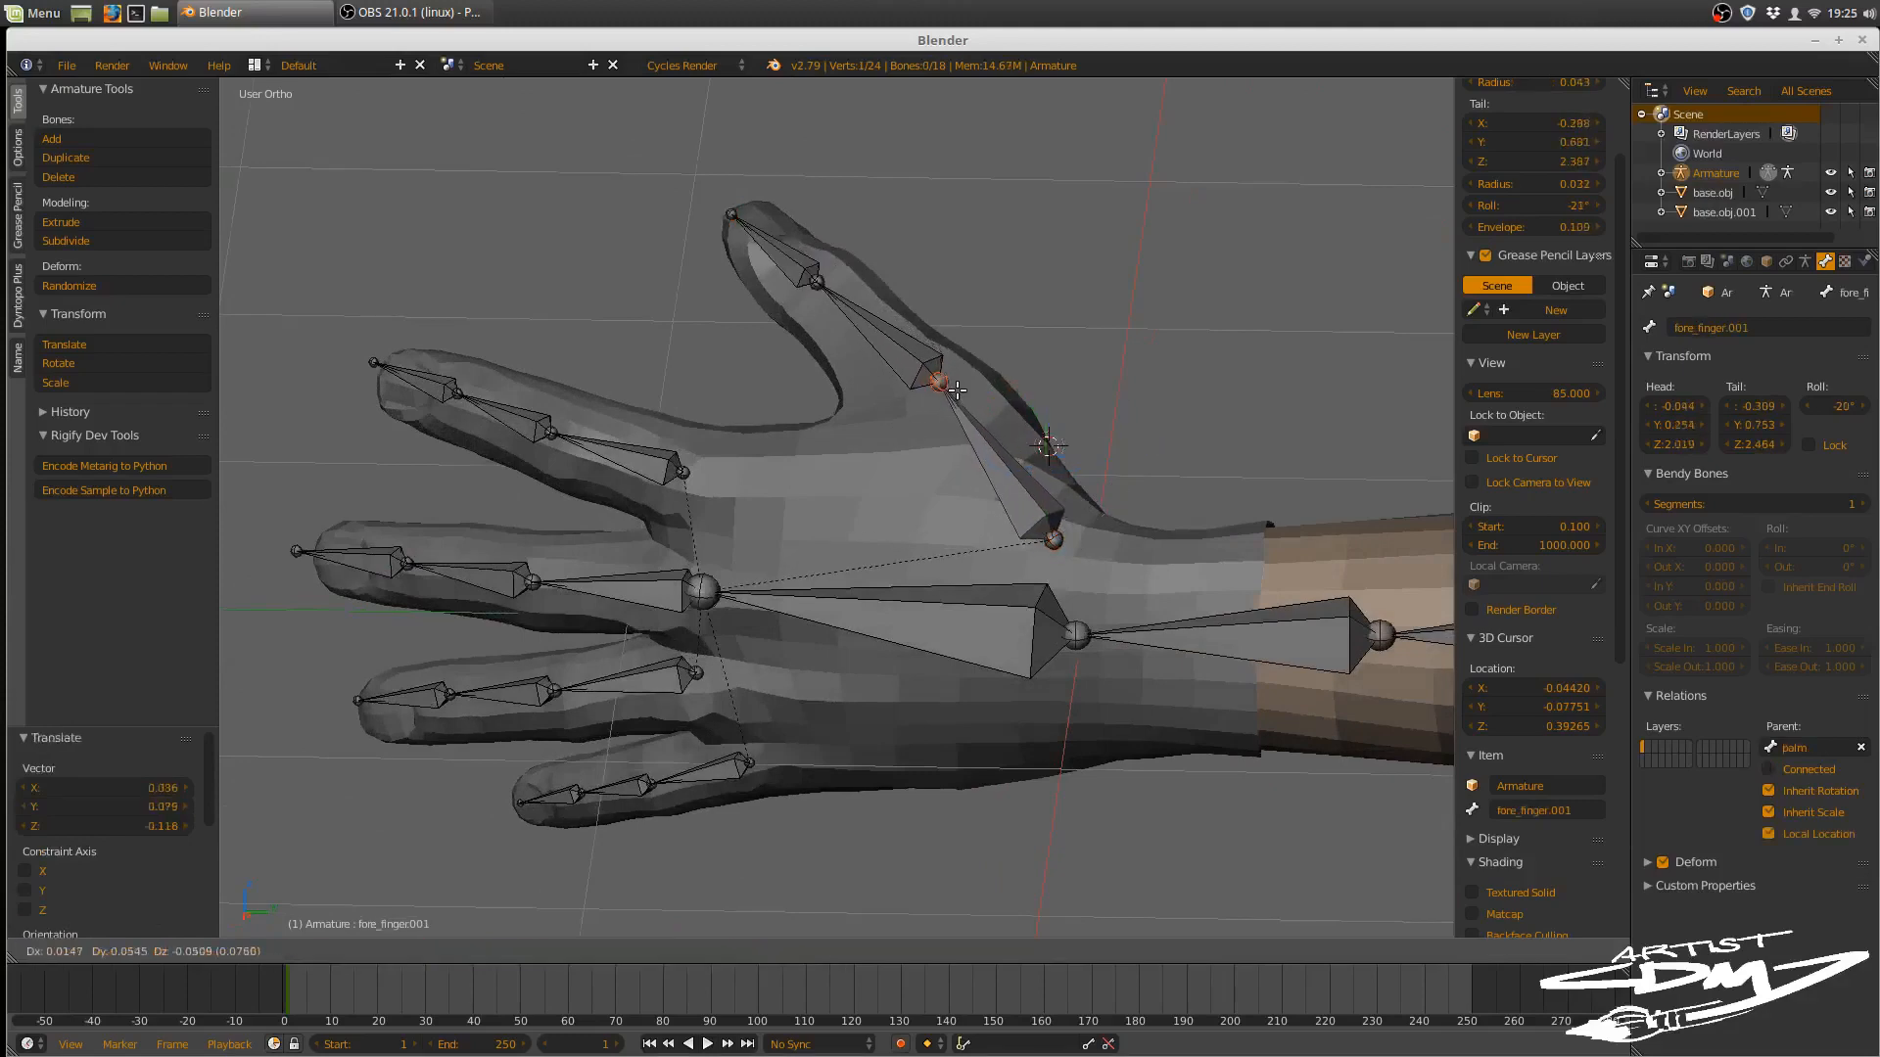
left_click(956, 392)
key("g")
left_click(957, 397)
middle_click_drag(1023, 421, 1002, 464)
key("g")
left_click(987, 464)
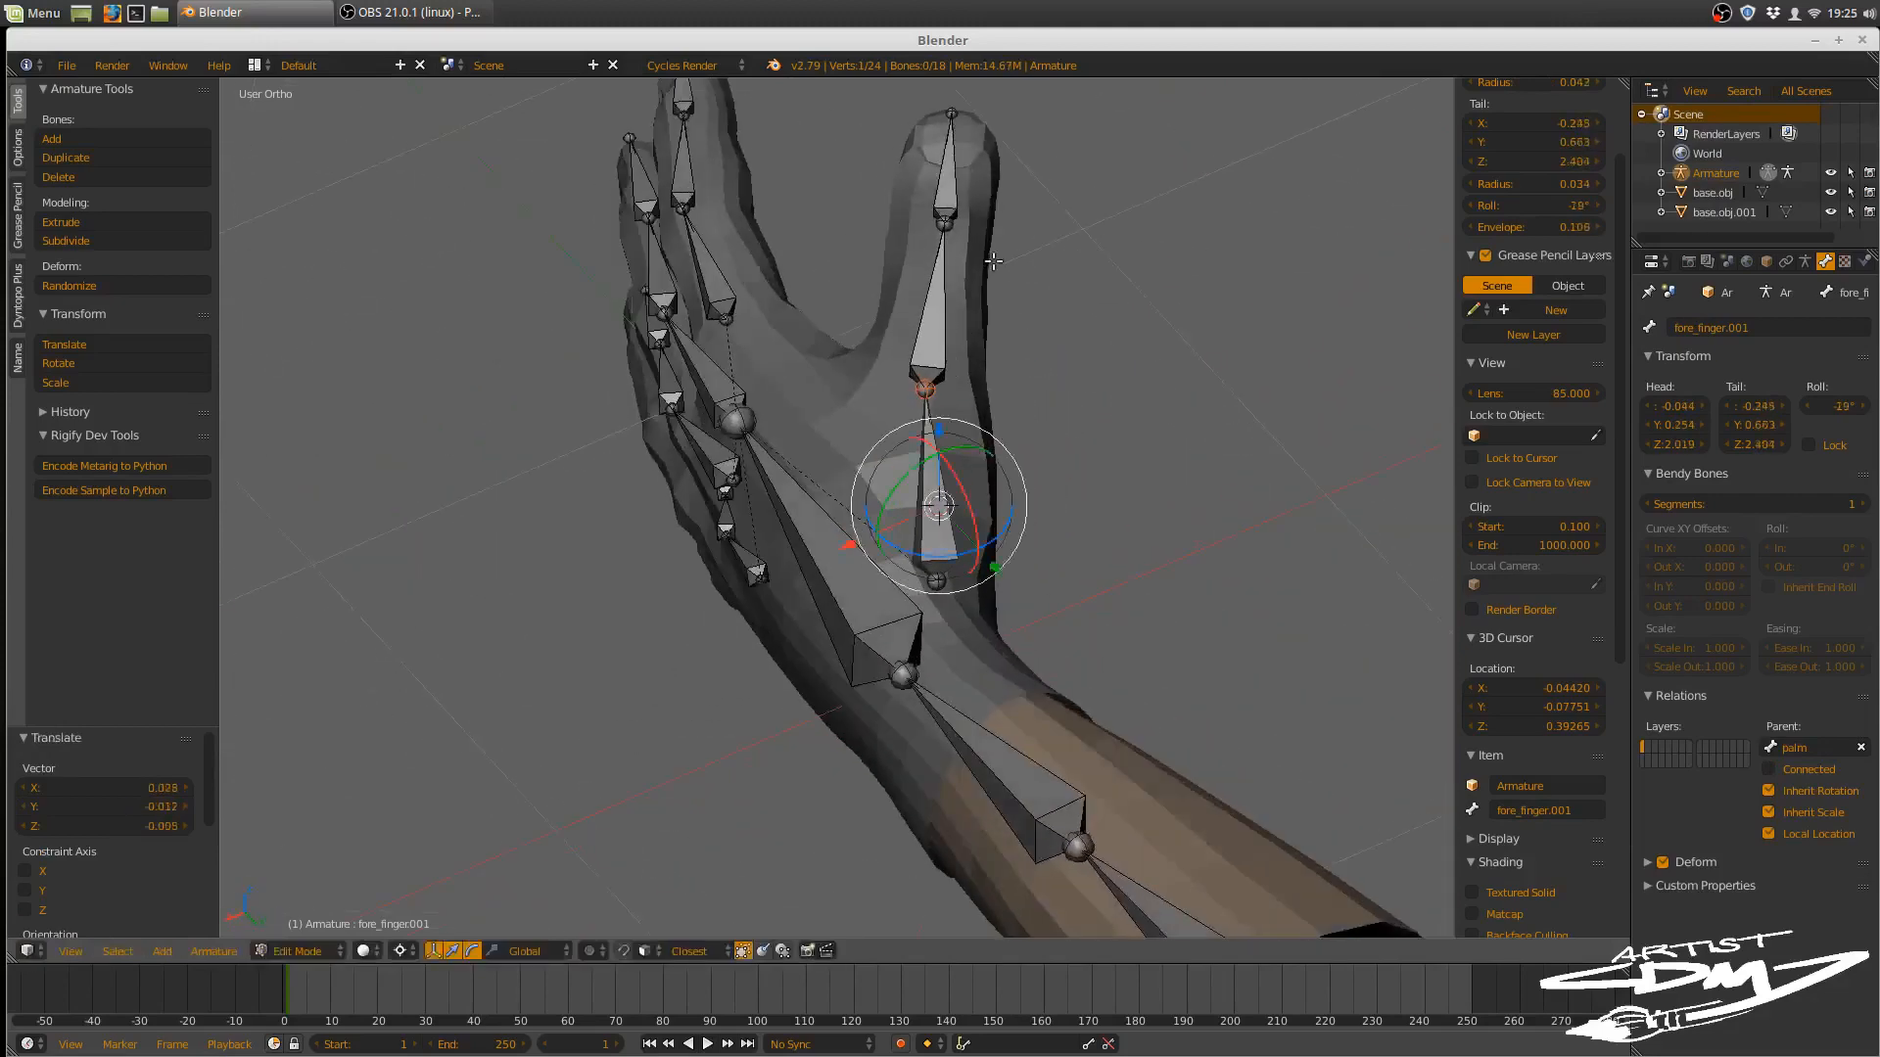
- Fine-tune the joint below the last thumb bone and move the chain's end joint to fit the thumb's tip
right_click(946, 217)
key("g")
left_click(948, 225)
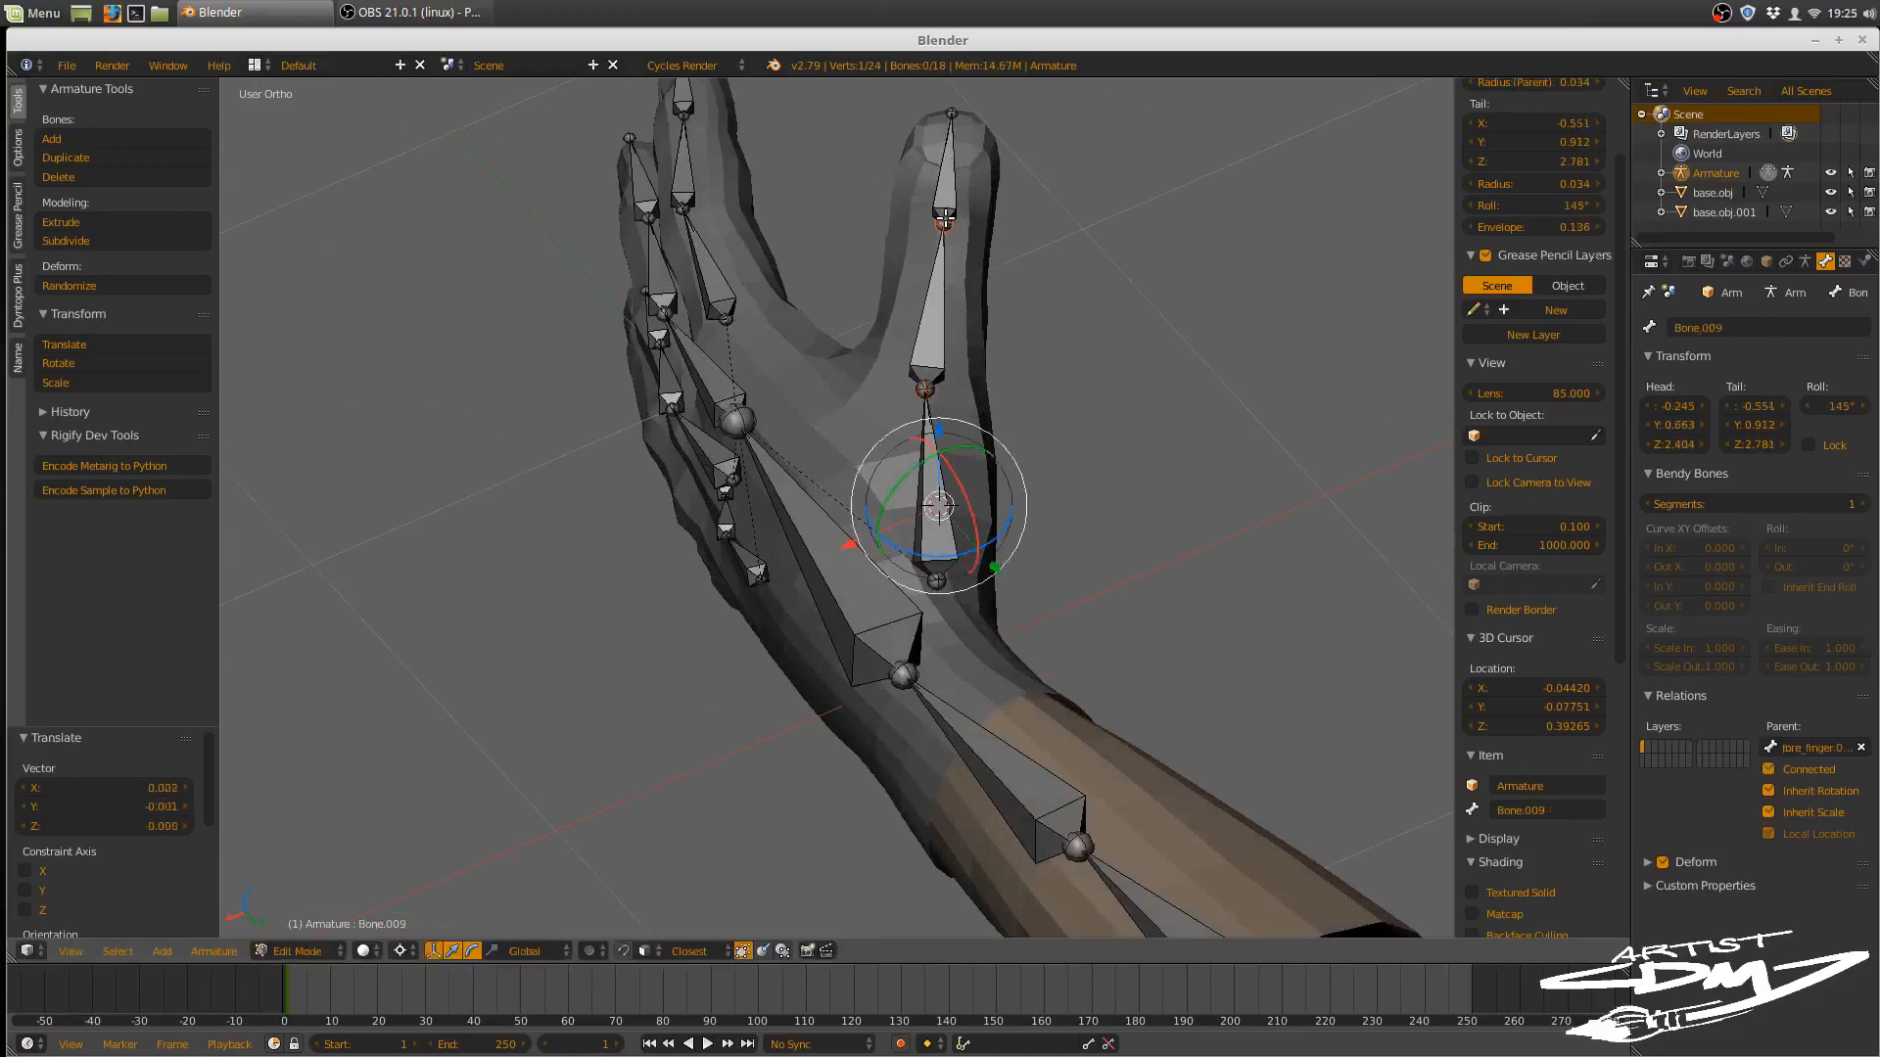
middle_click_drag(947, 227, 1027, 179)
right_click(832, 159)
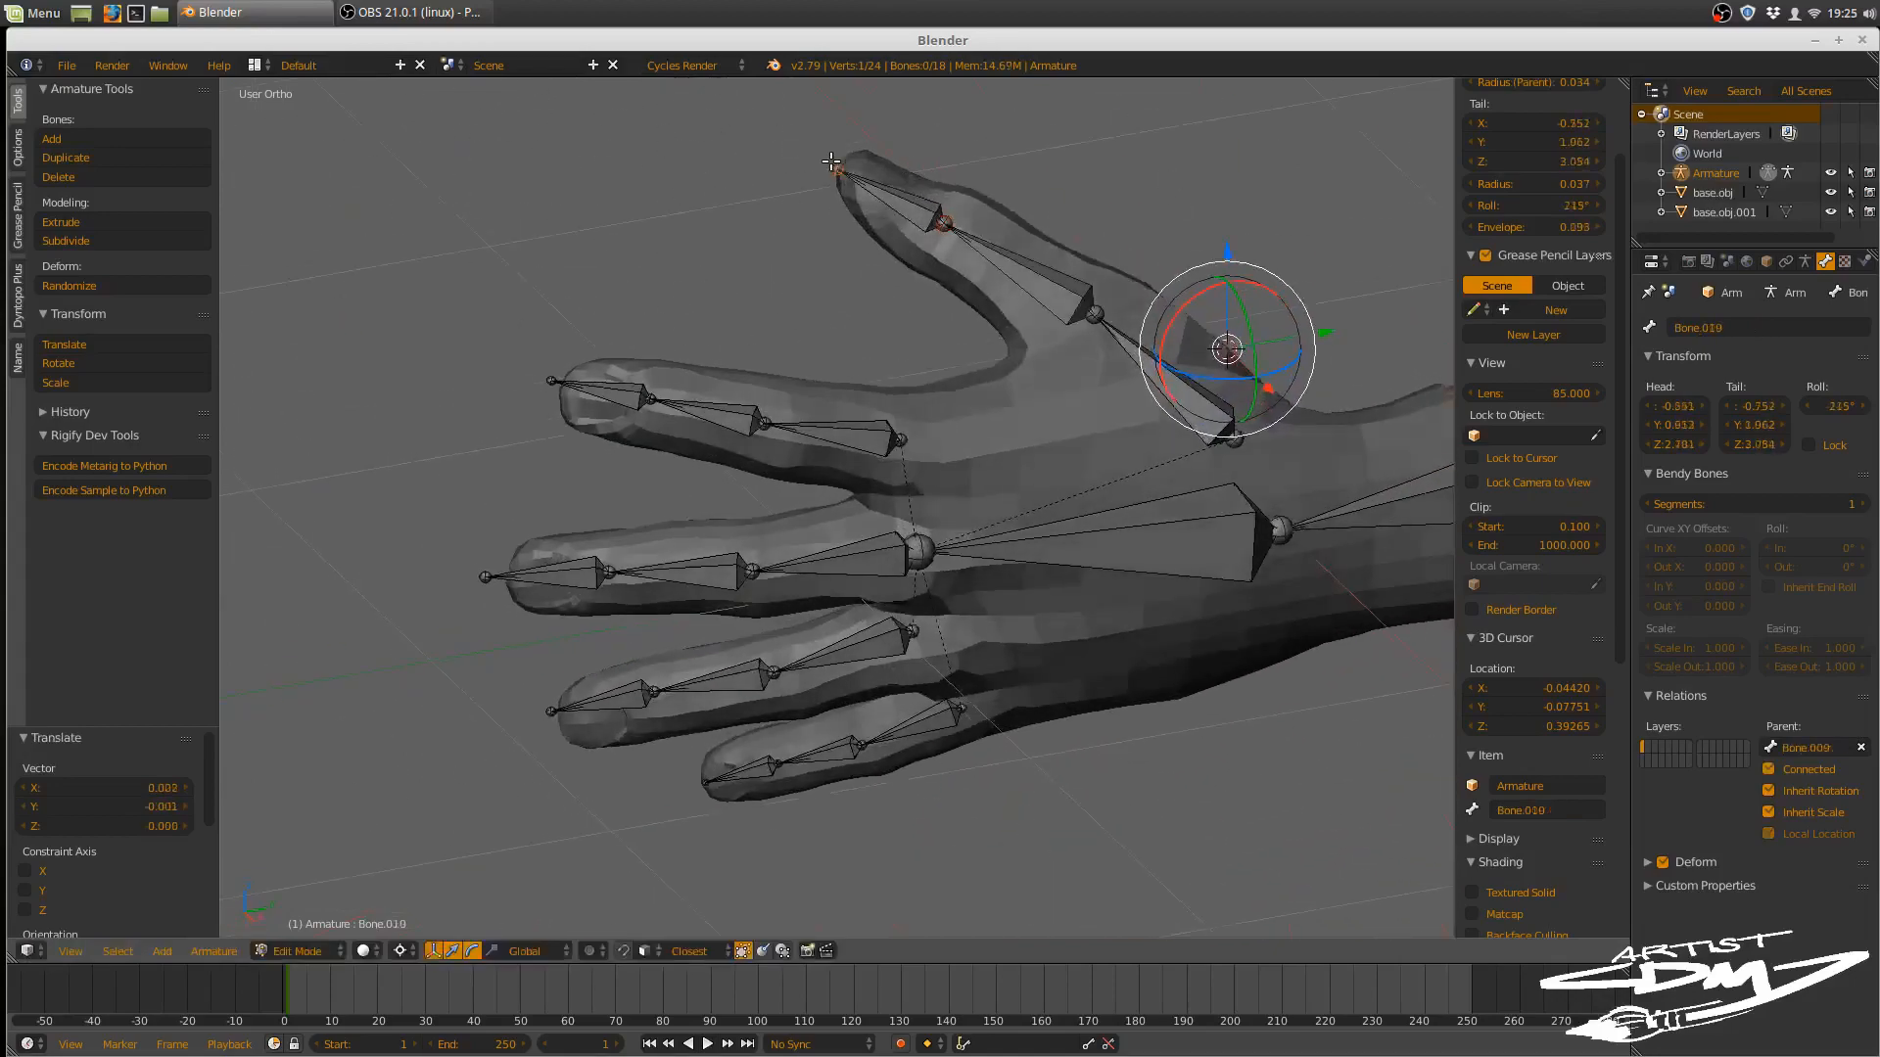
key("g")
left_click(838, 168)
- Rename the first bone of the thumb chain as thumb
middle_click_drag(1075, 439, 898, 562)
right_click(906, 528)
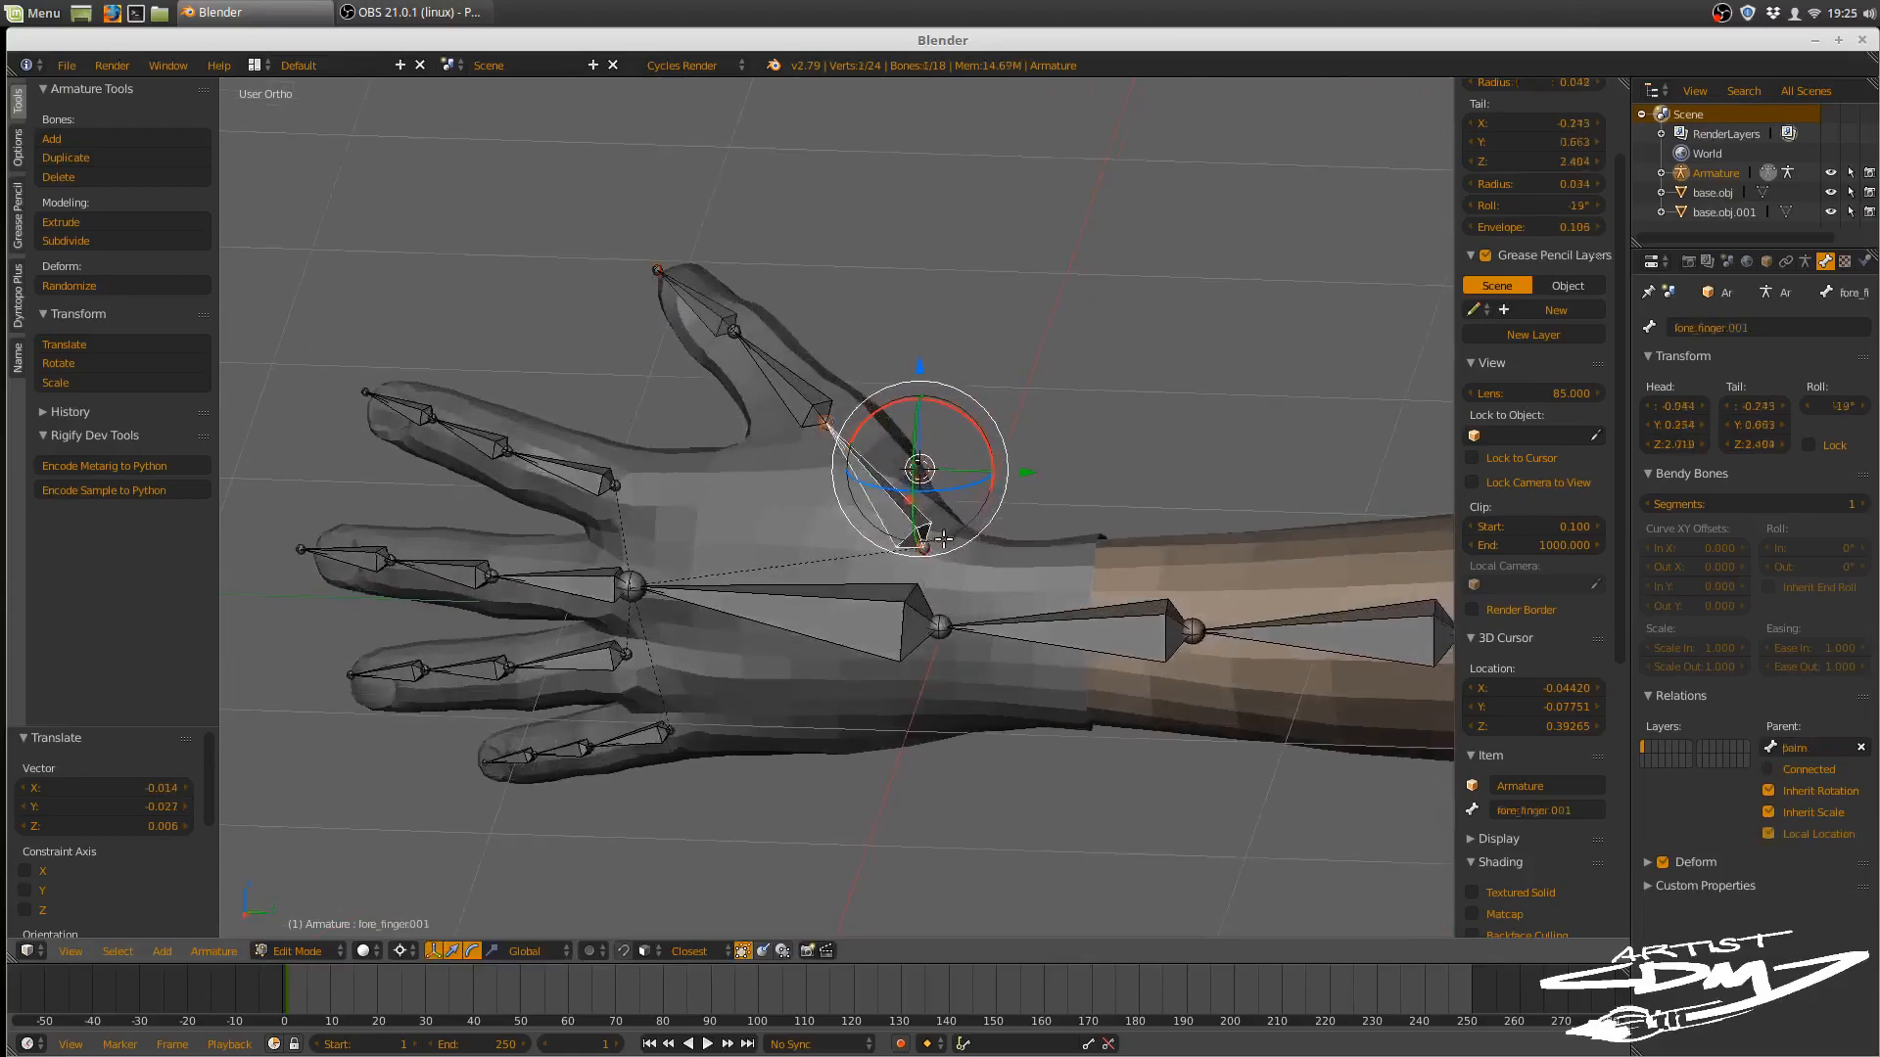
left_click(1539, 807)
type("thumb")
key("Return")
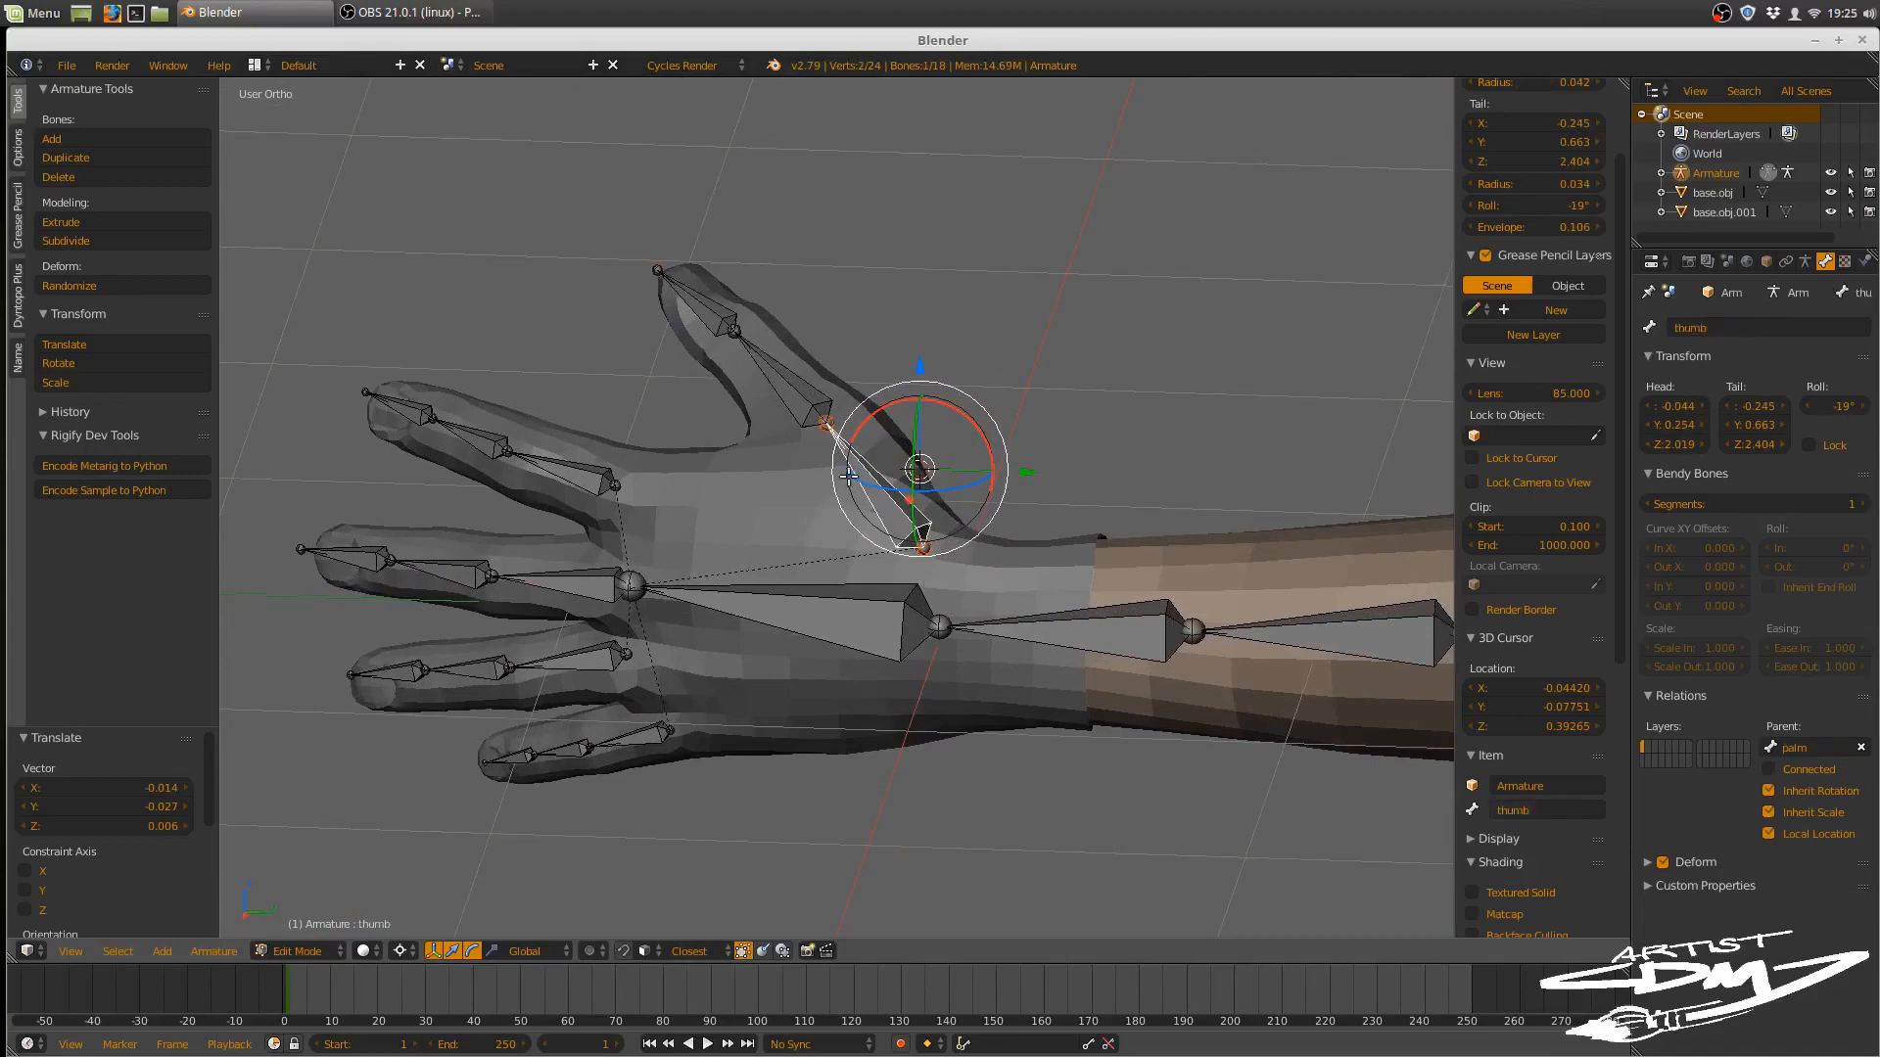
- Test the rig in Pose Mode by rotating the palm bone about 24.8° around the global Z axis
middle_click_drag(927, 602, 874, 466)
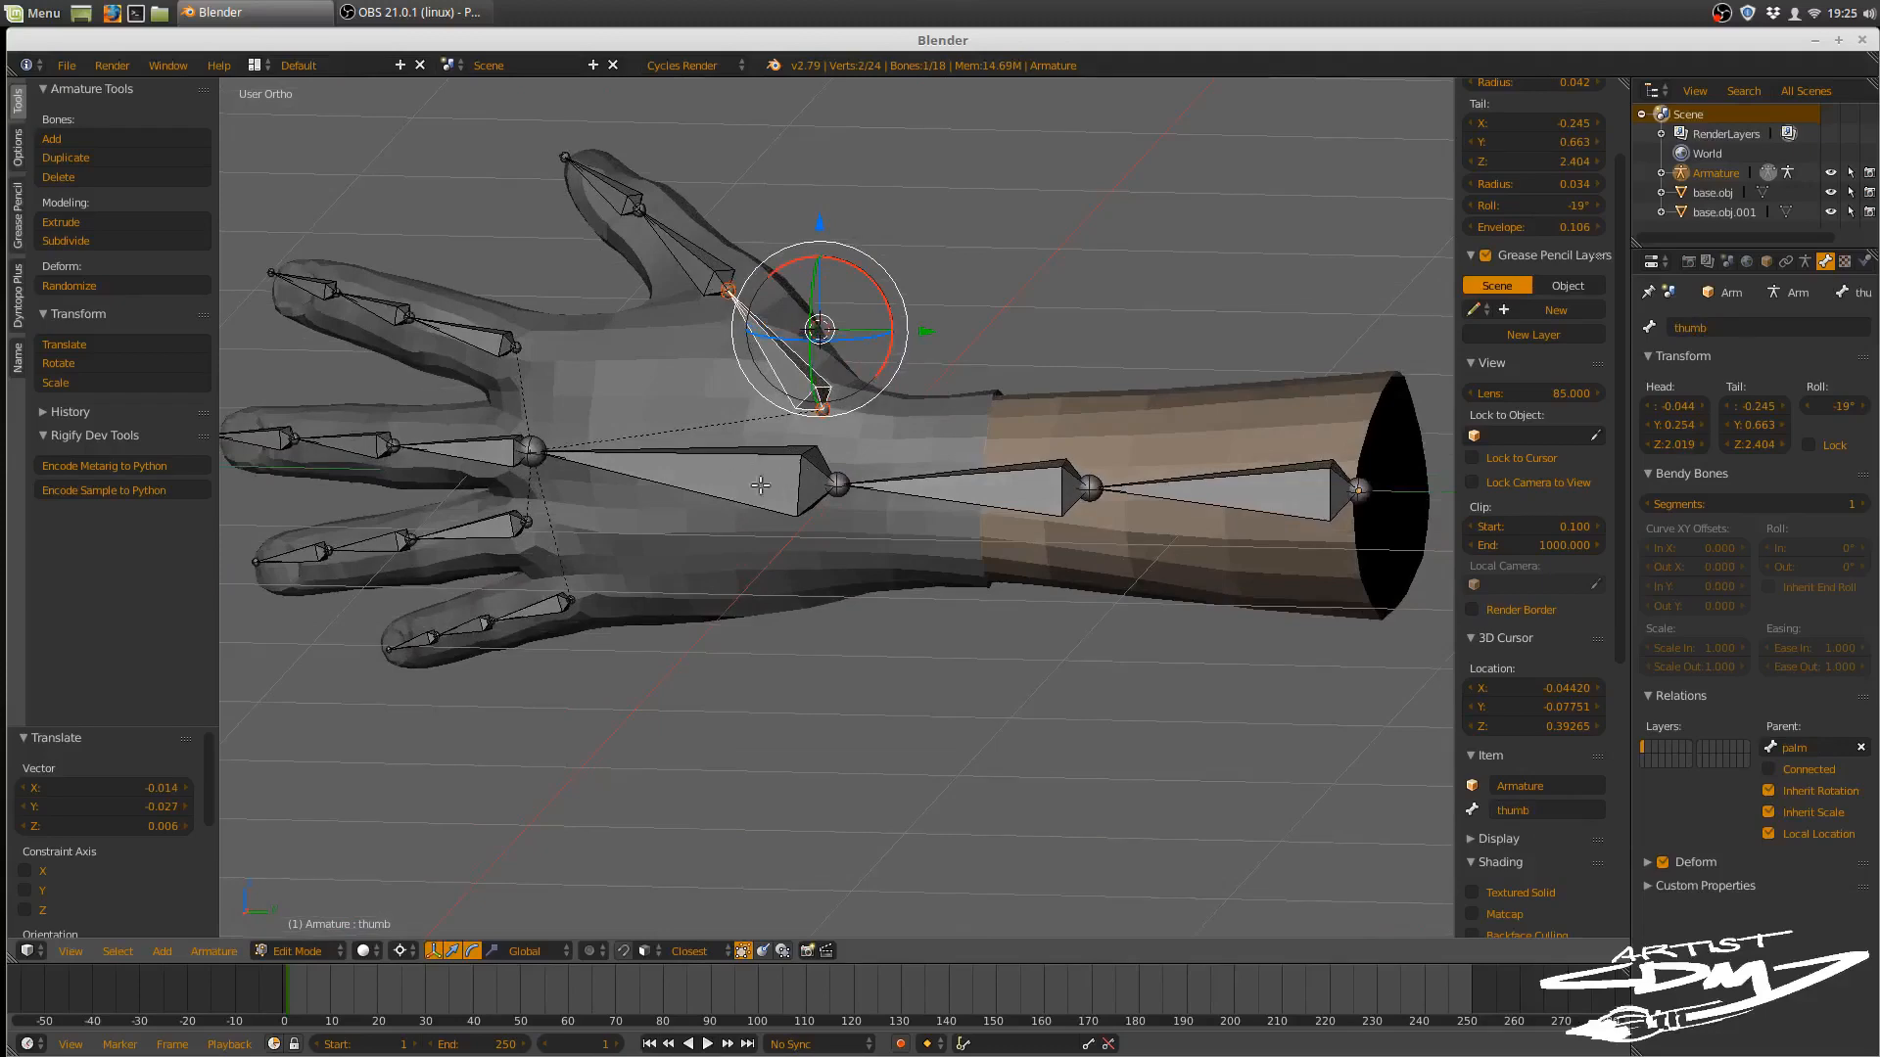
key("Tab")
left_click(995, 656)
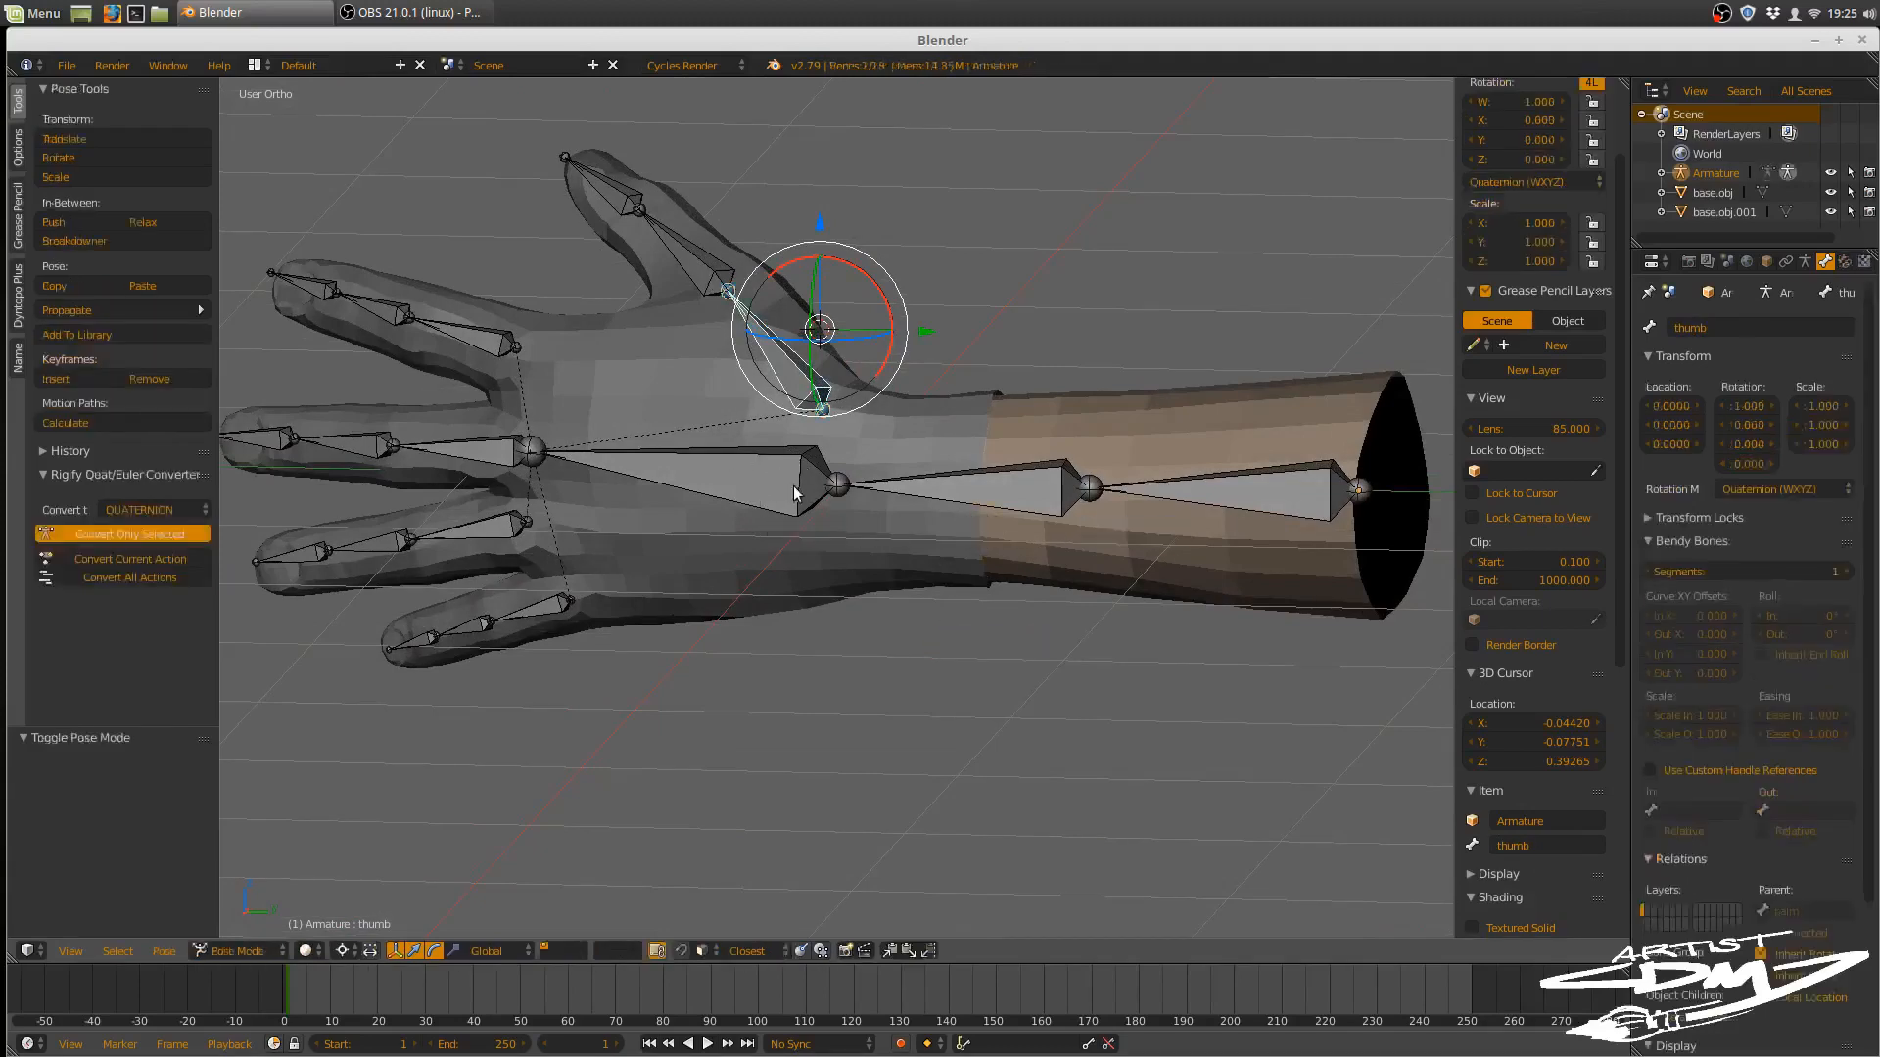
right_click(793, 486)
mouse_move(900, 544)
middle_mouse_down()
mouse_move(815, 584)
mouse_move(871, 545)
middle_mouse_up()
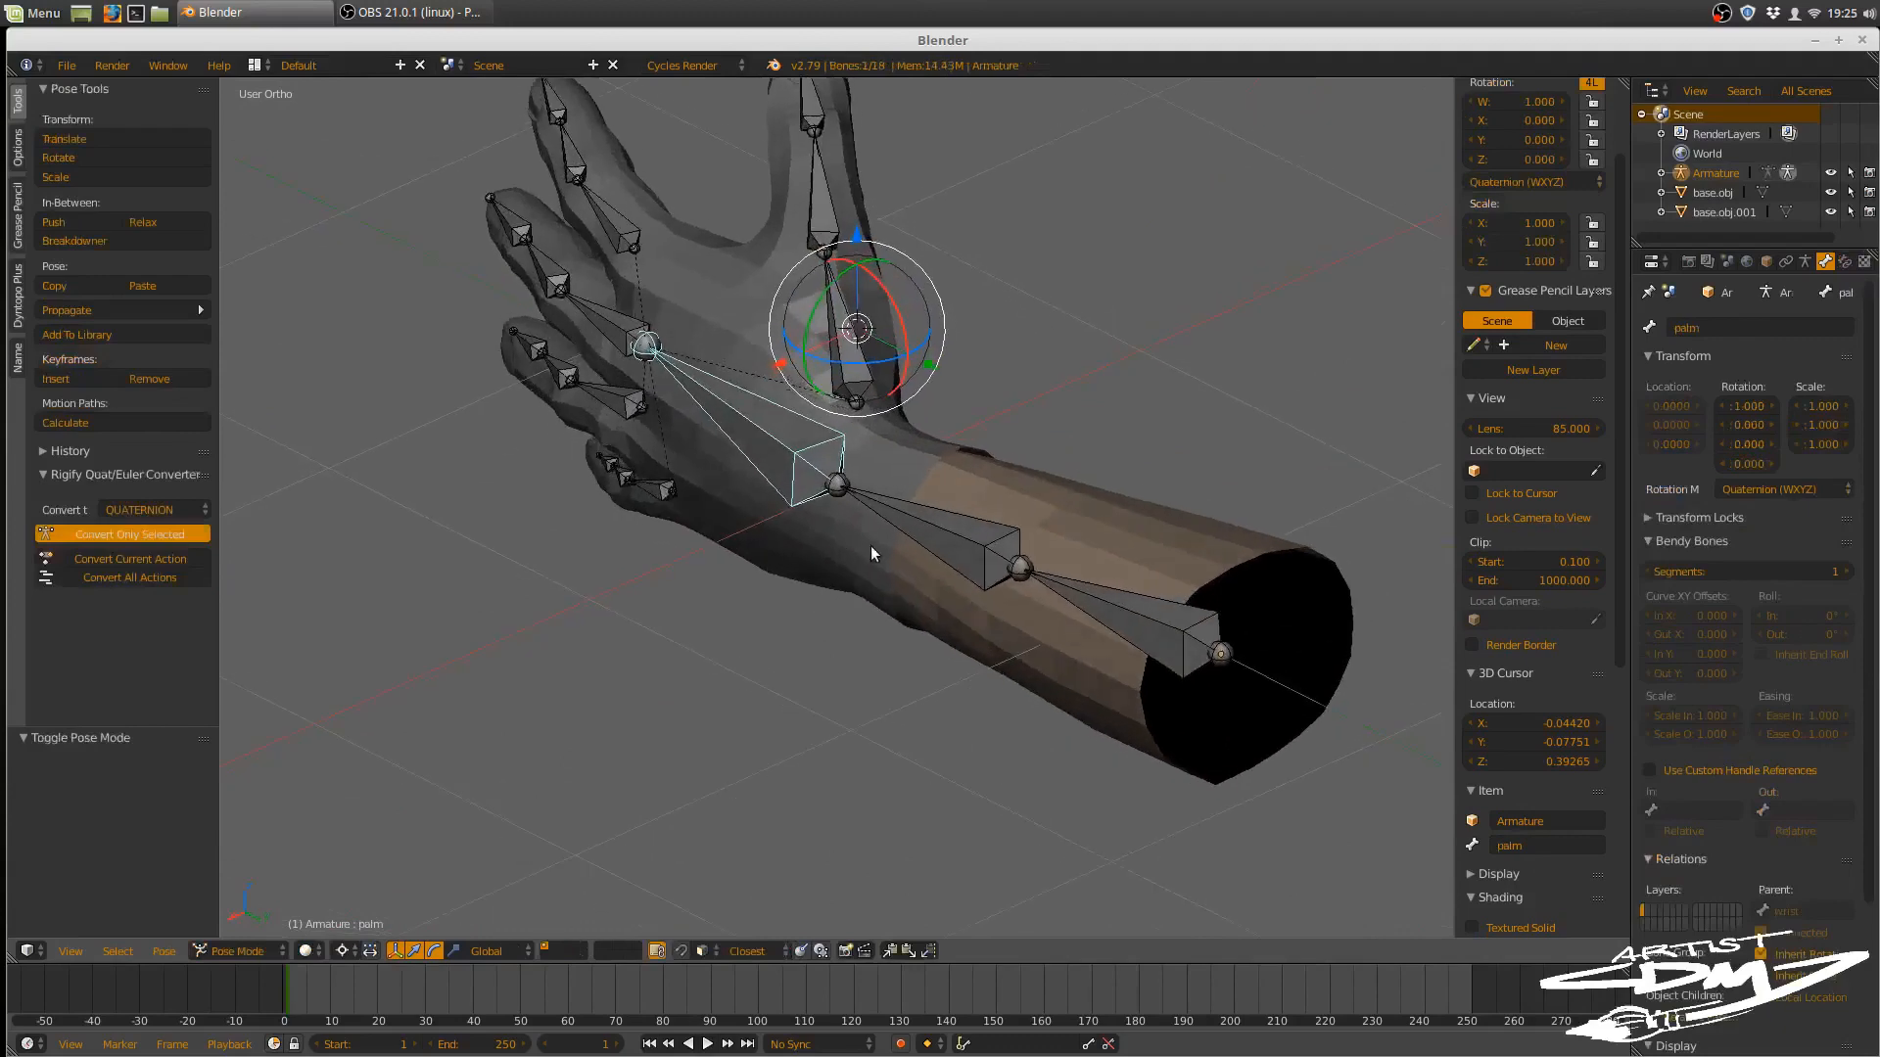
key("comma")
key("r")
key("z")
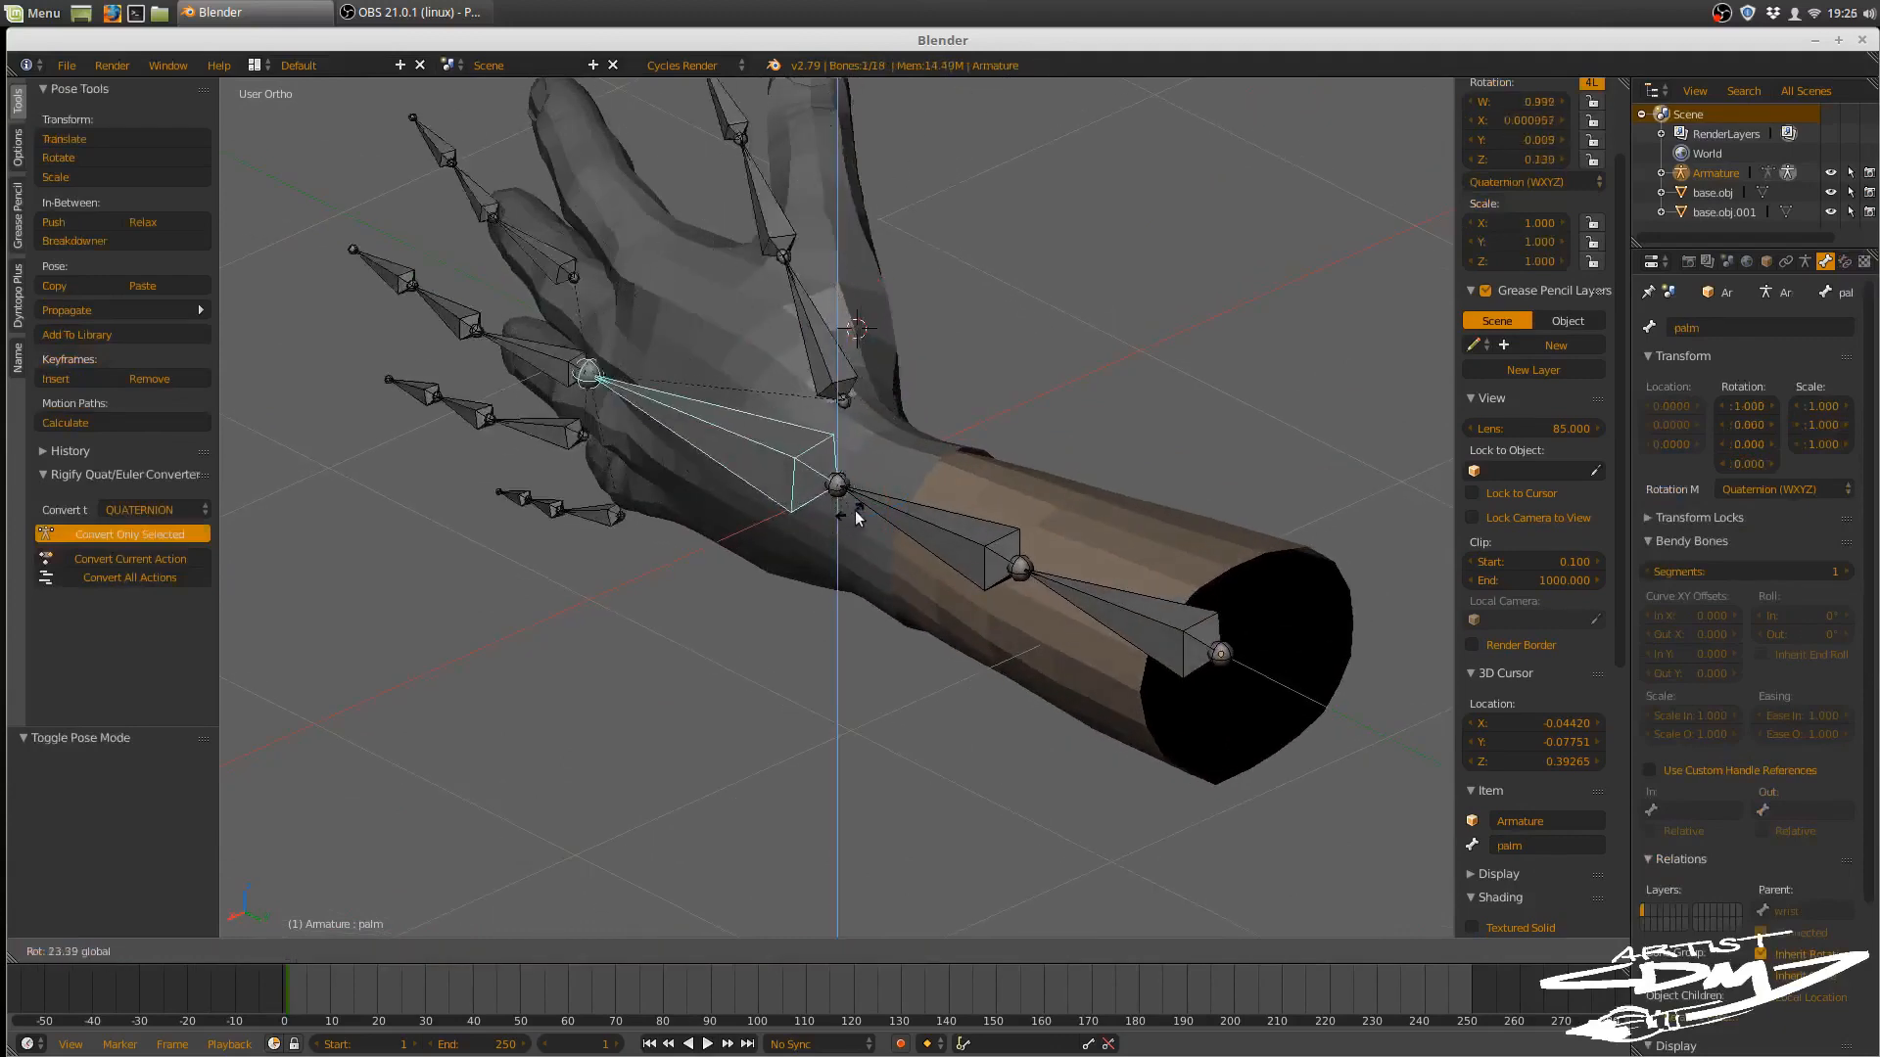
left_click(856, 509)
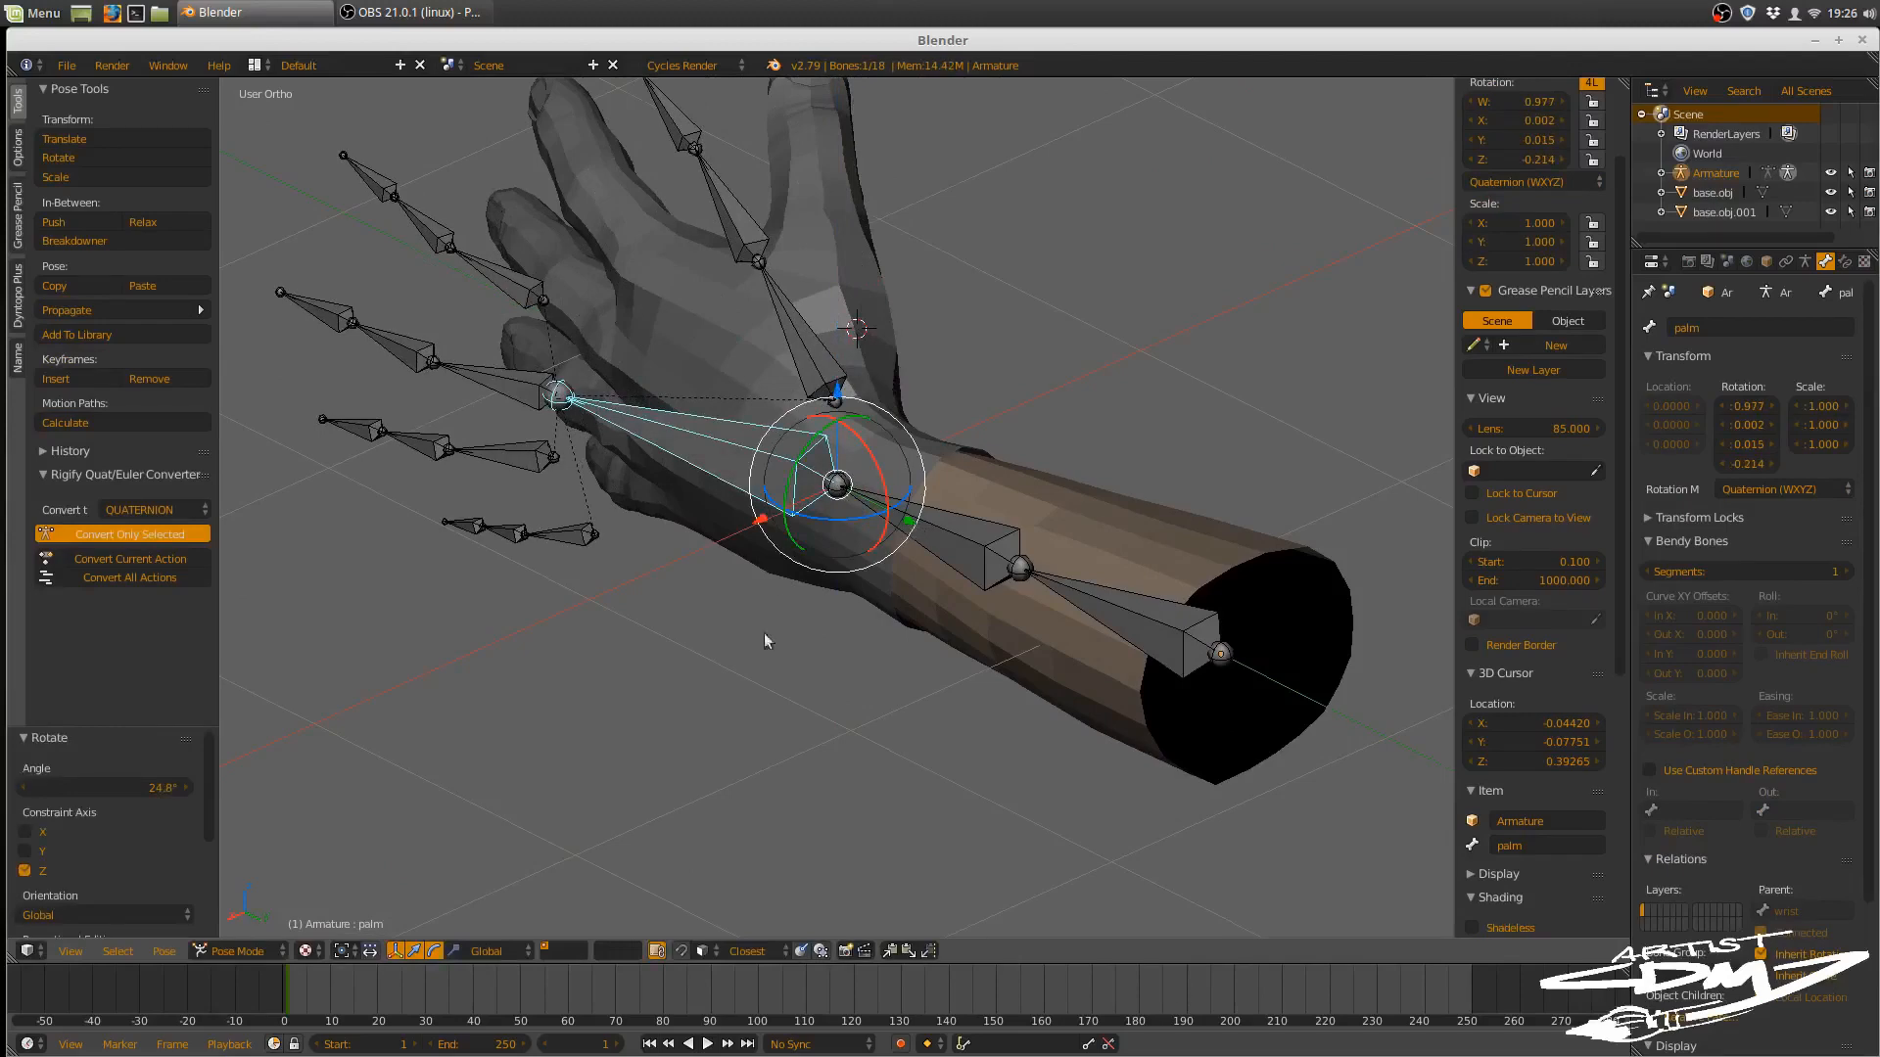
- Clear the palm bone's pose rotation to return it to the rest pose
left_click(163, 951)
key("alt+r")
middle_click_drag(856, 697, 999, 588)
middle_click_drag(999, 587, 862, 764, "shift")
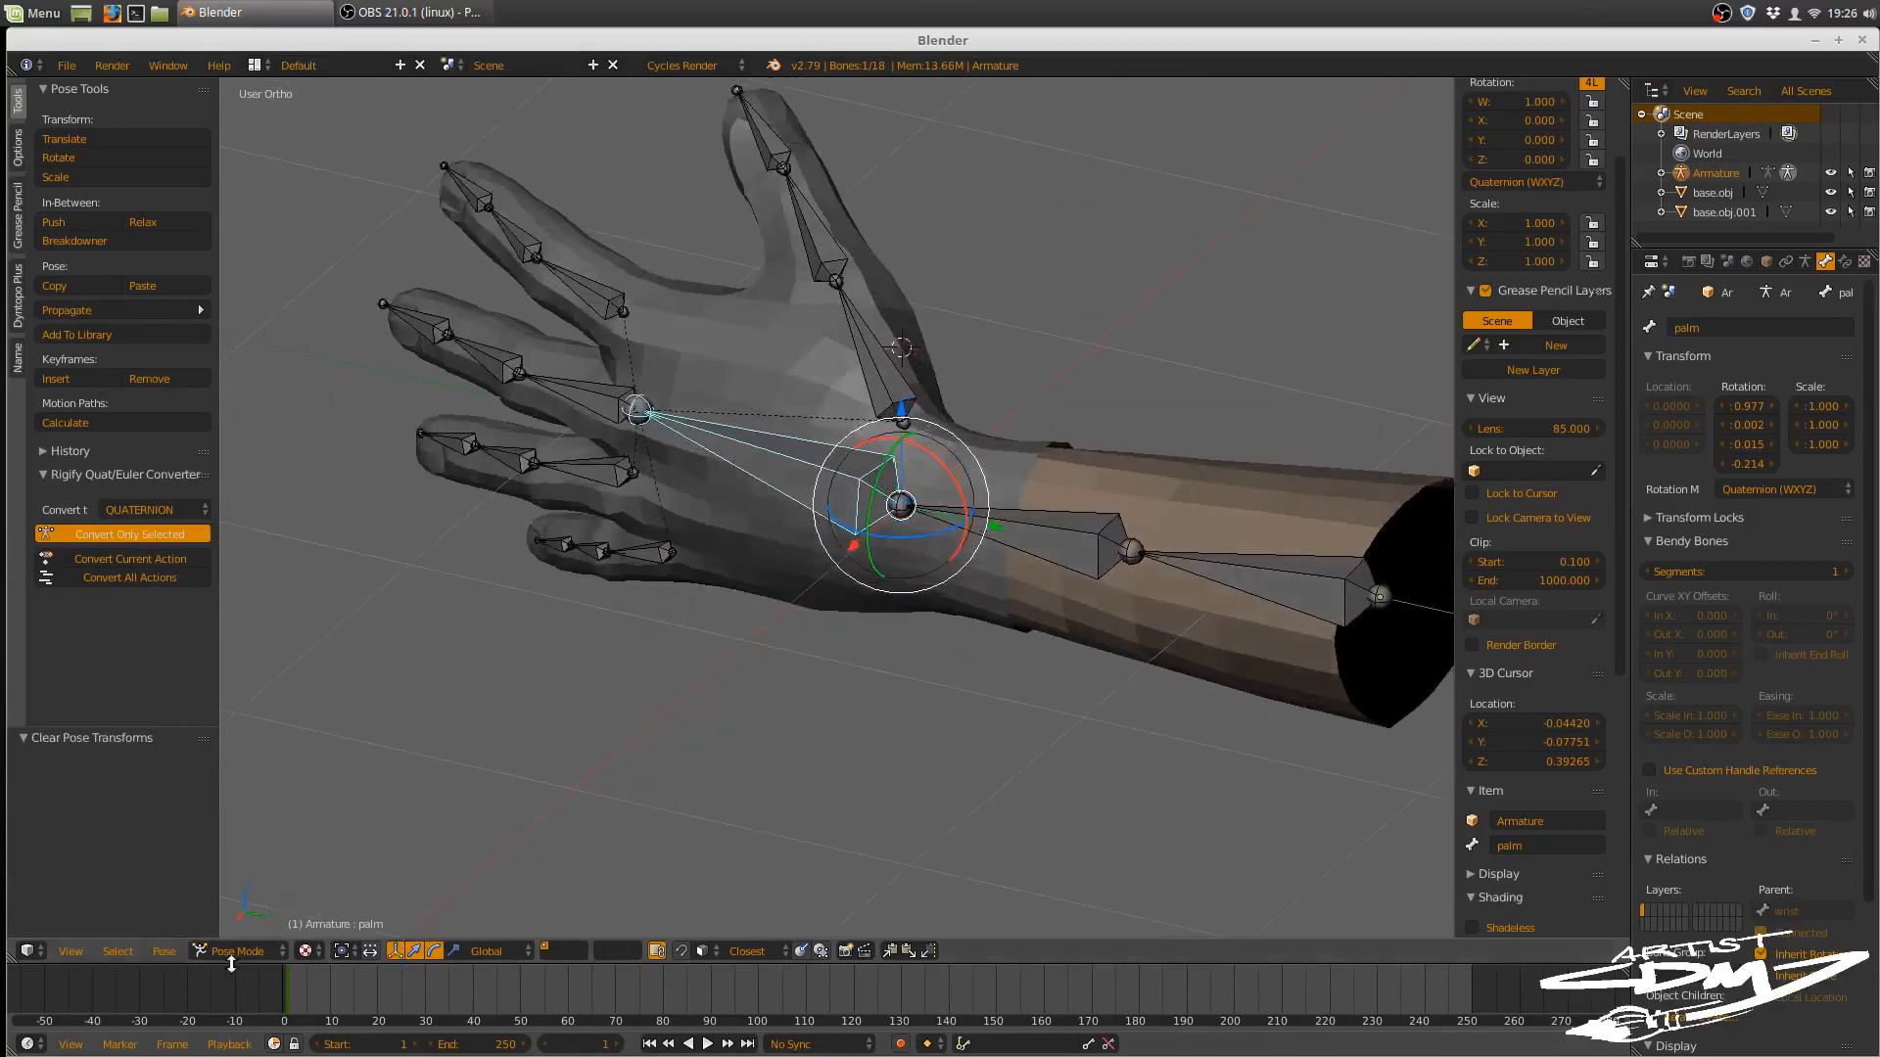
left_click(164, 951)
mouse_move(299, 844)
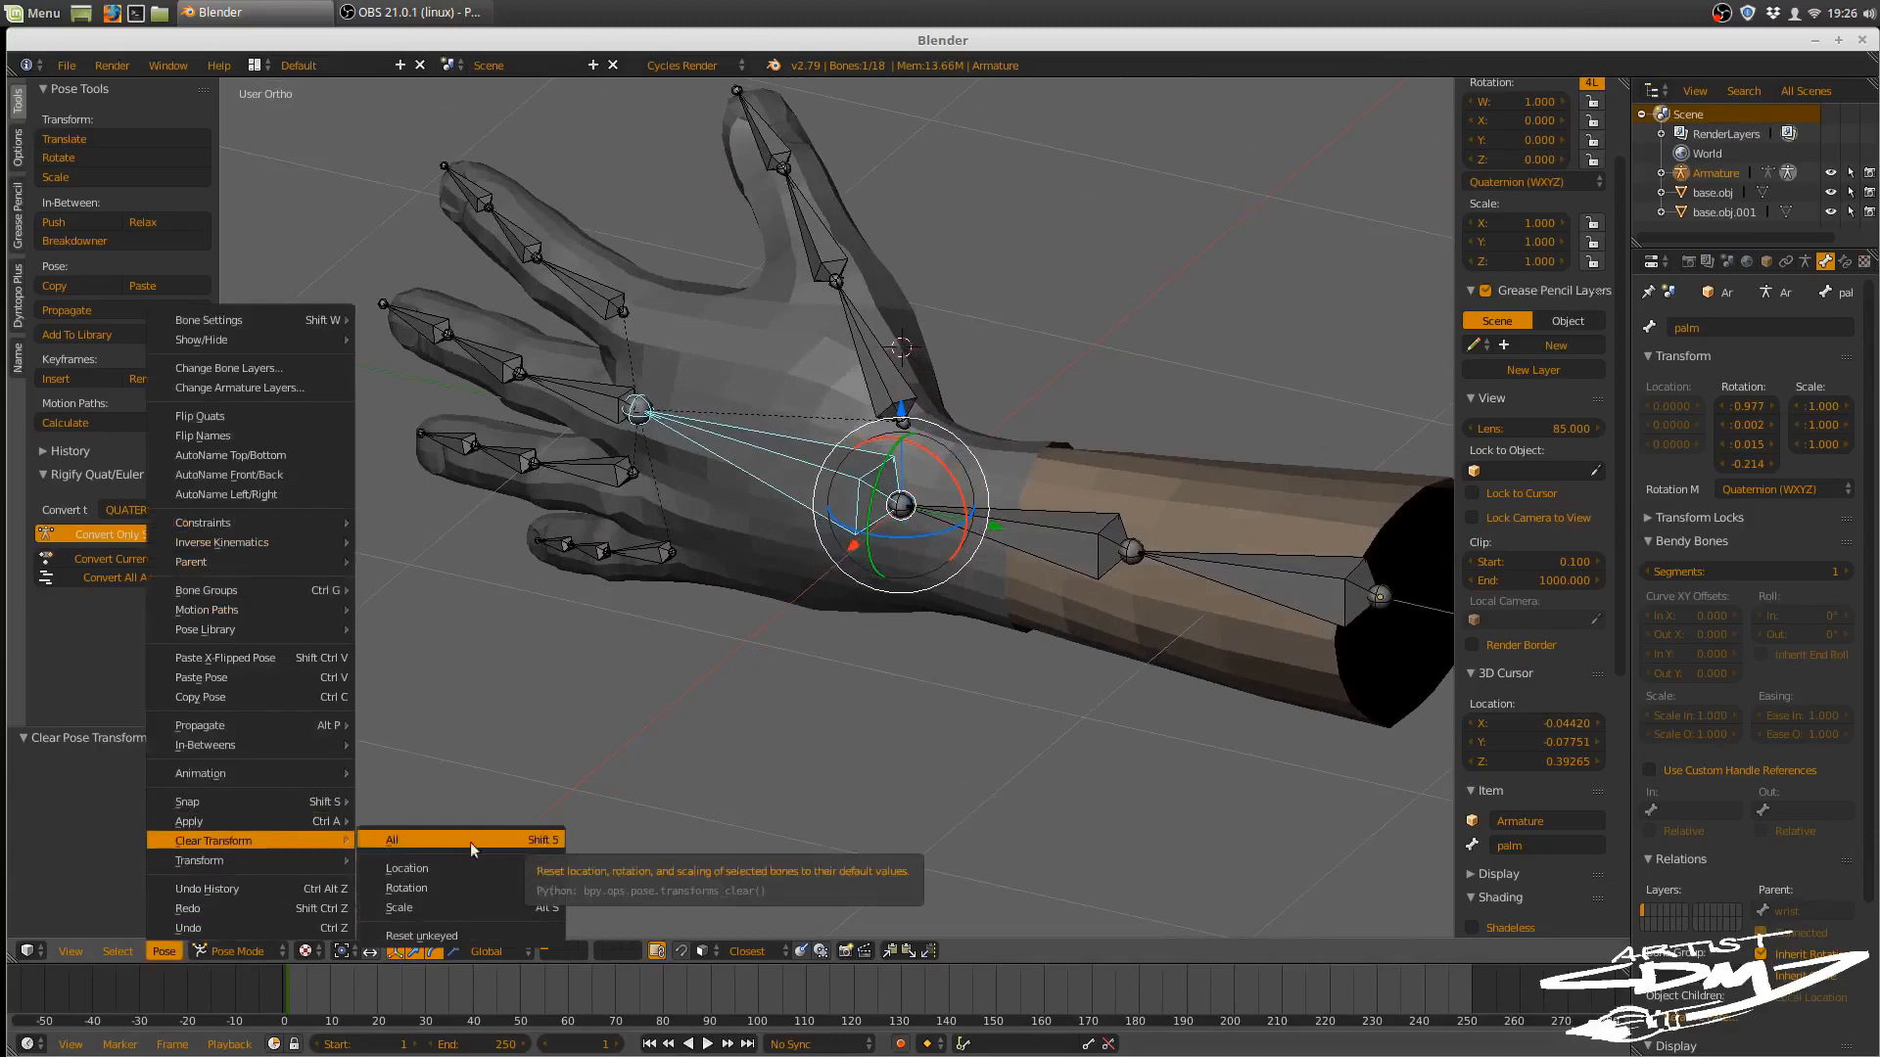
middle_click_drag(797, 834, 1083, 755)
- Return to Edit Mode and, in the right view, move the joint between the arm and wrist bones about -0.449 along Y
key("Tab")
left_click(1281, 684)
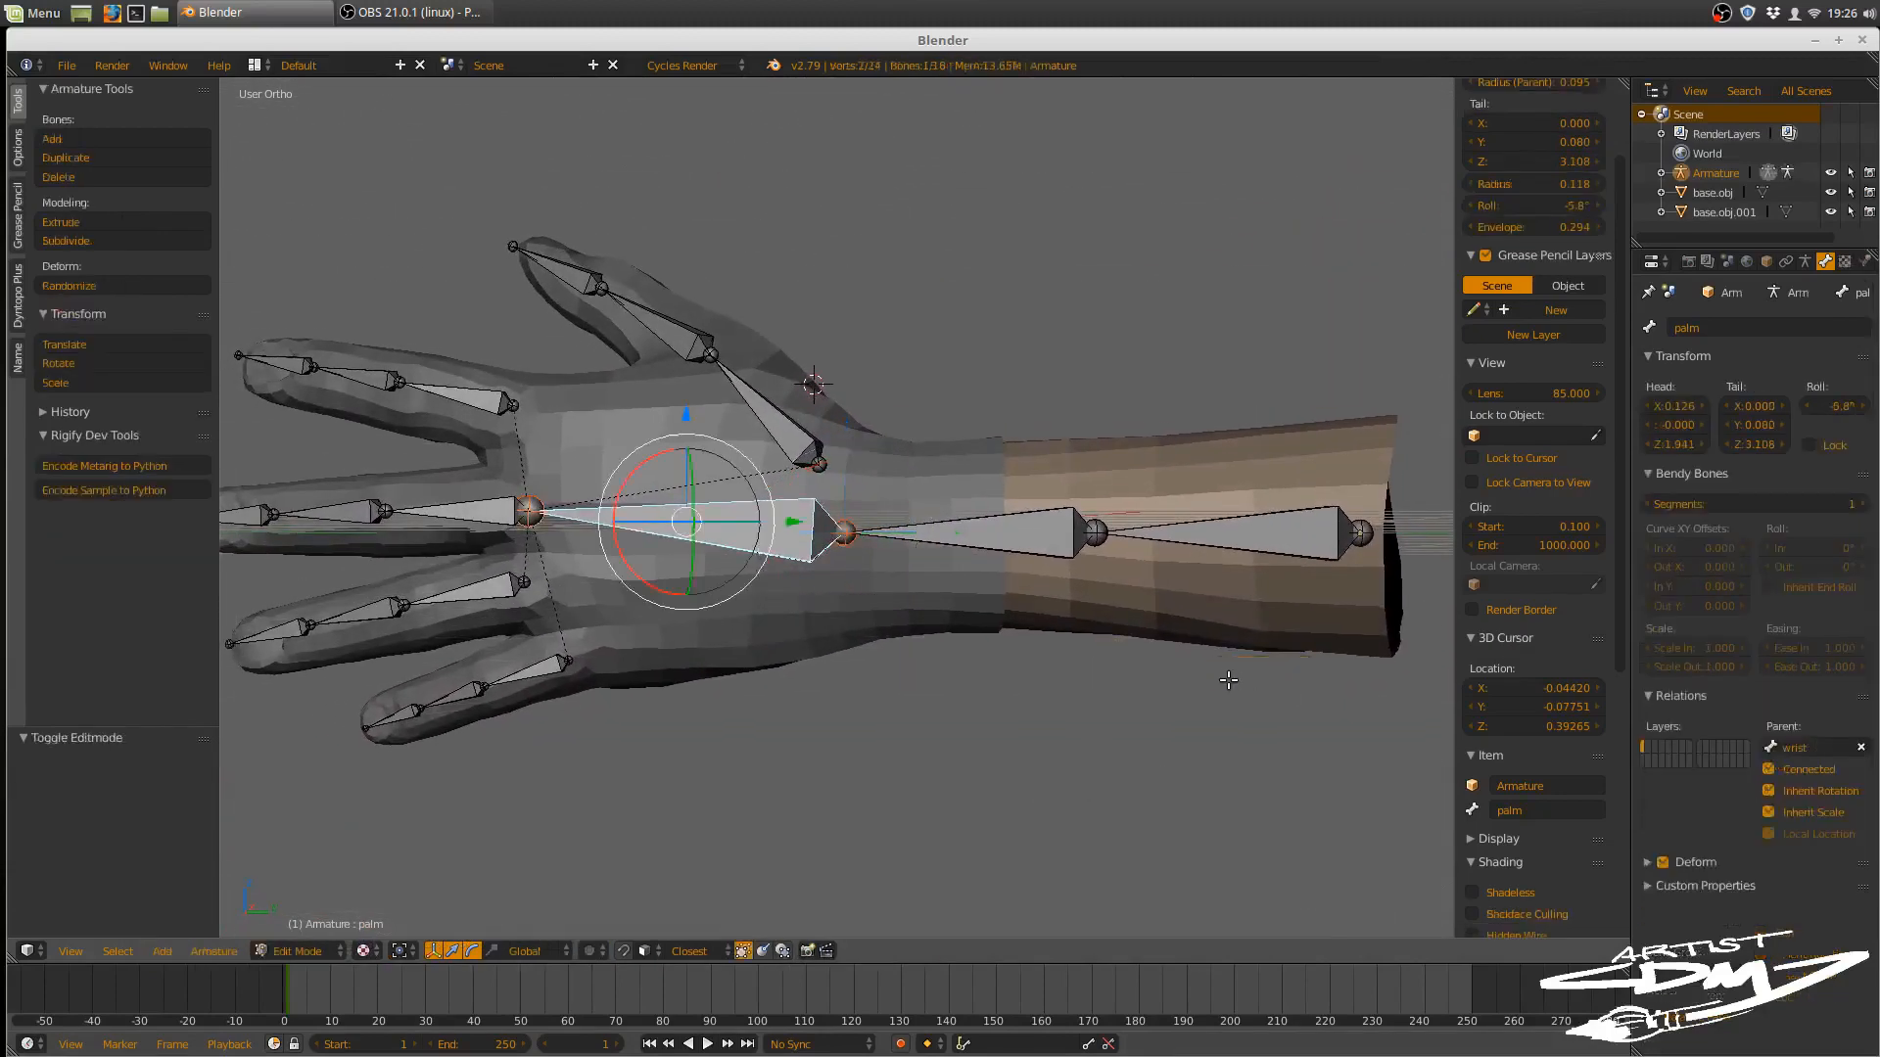
key("KP_3")
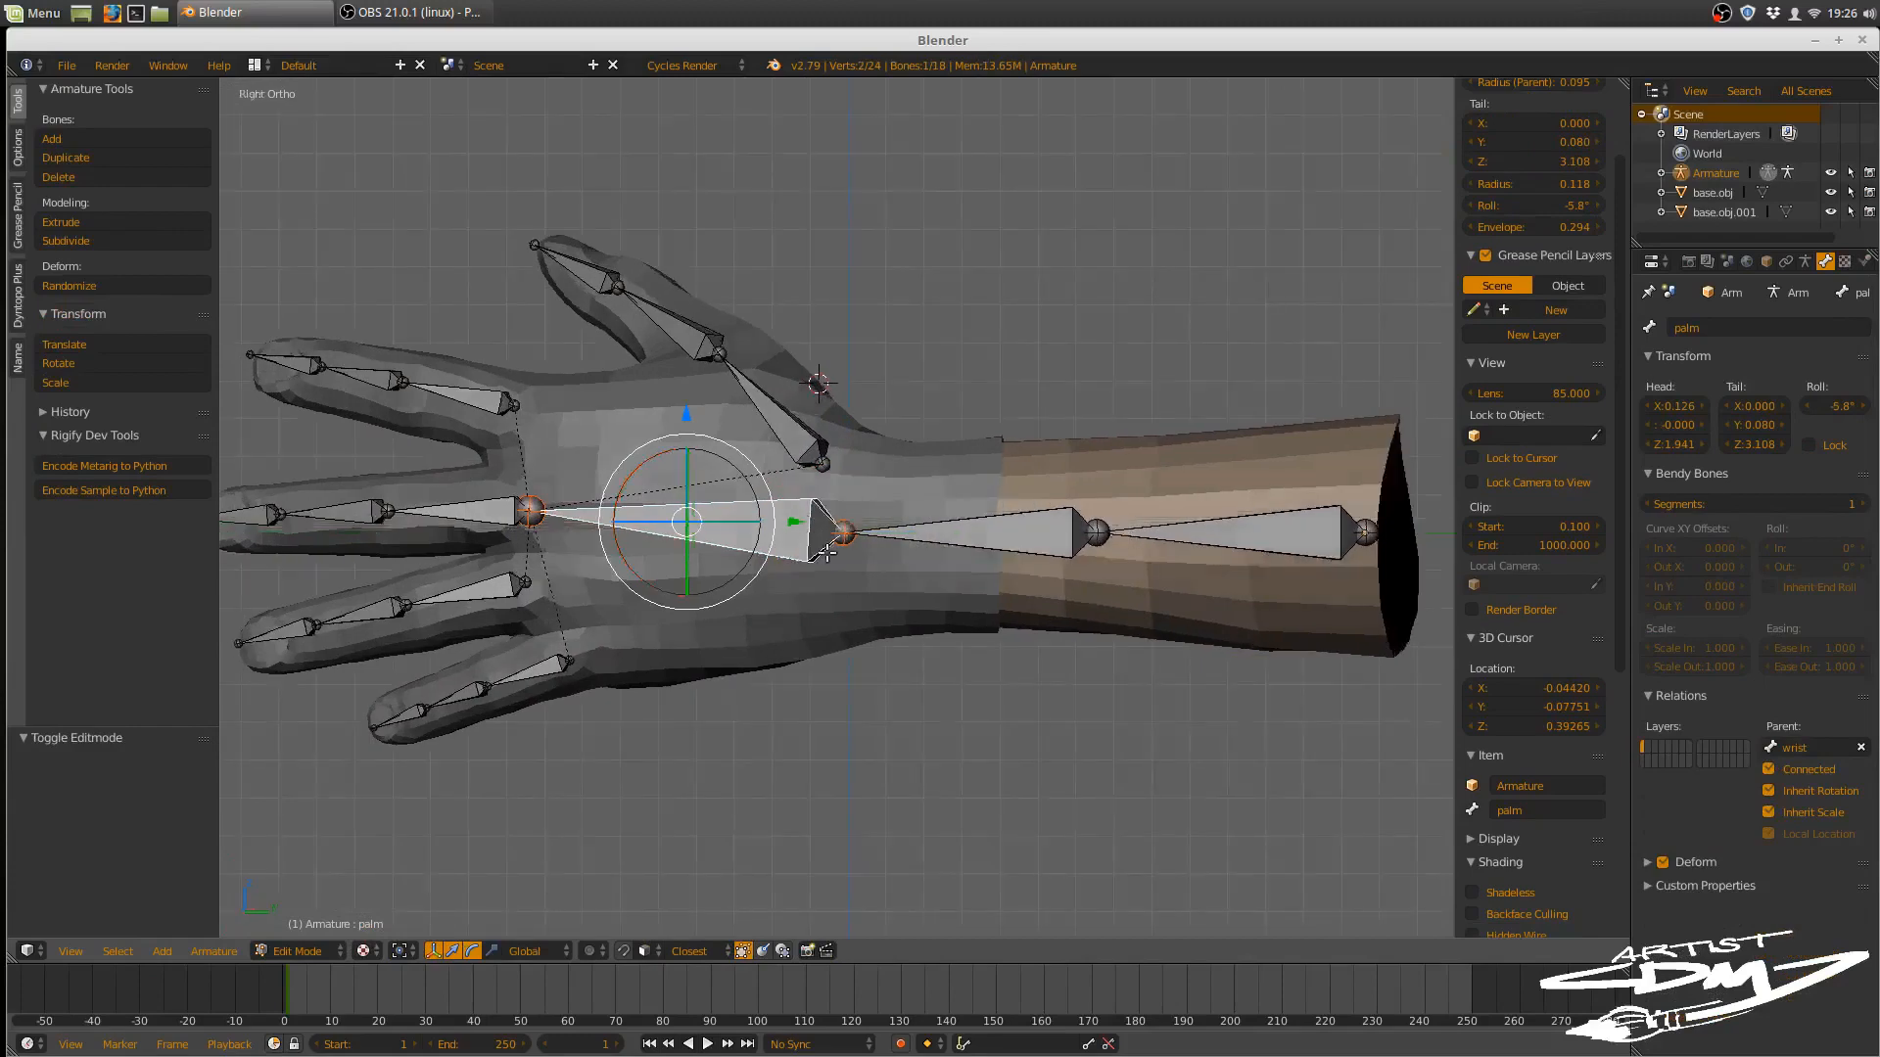
right_click(1091, 539)
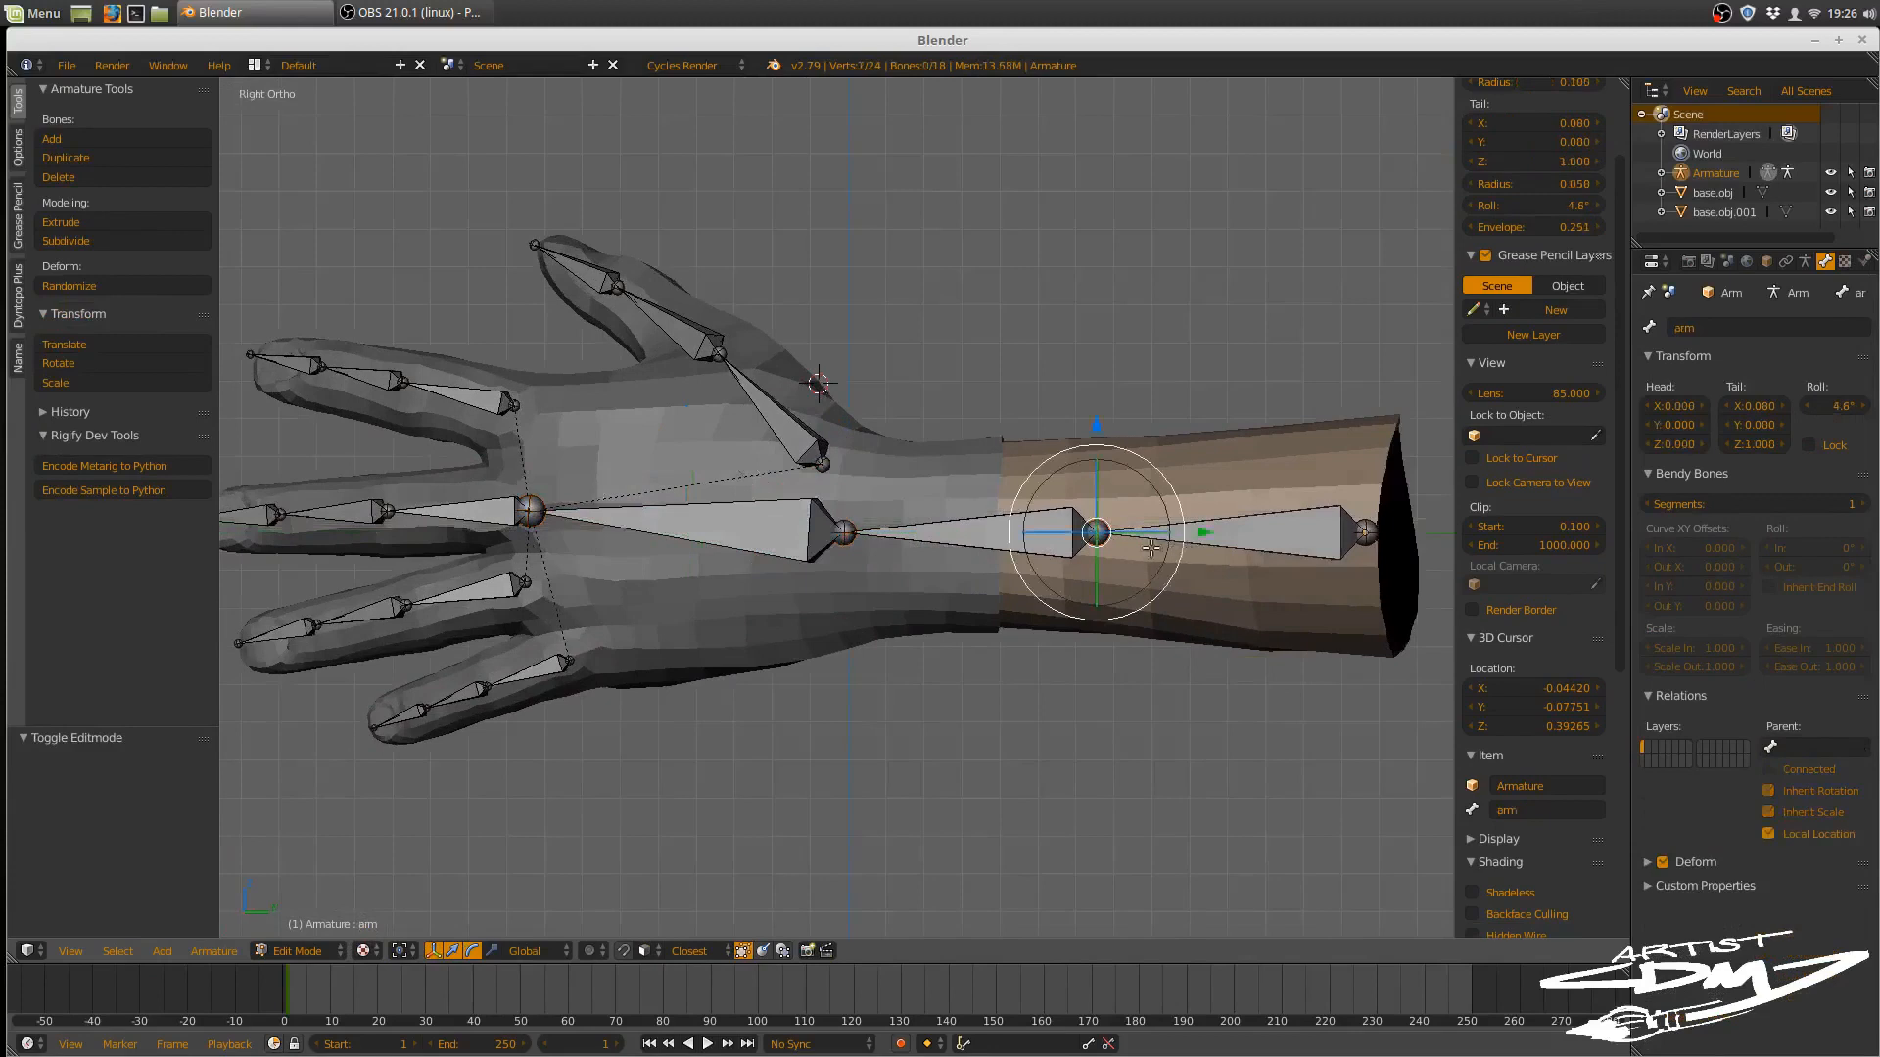
key("g")
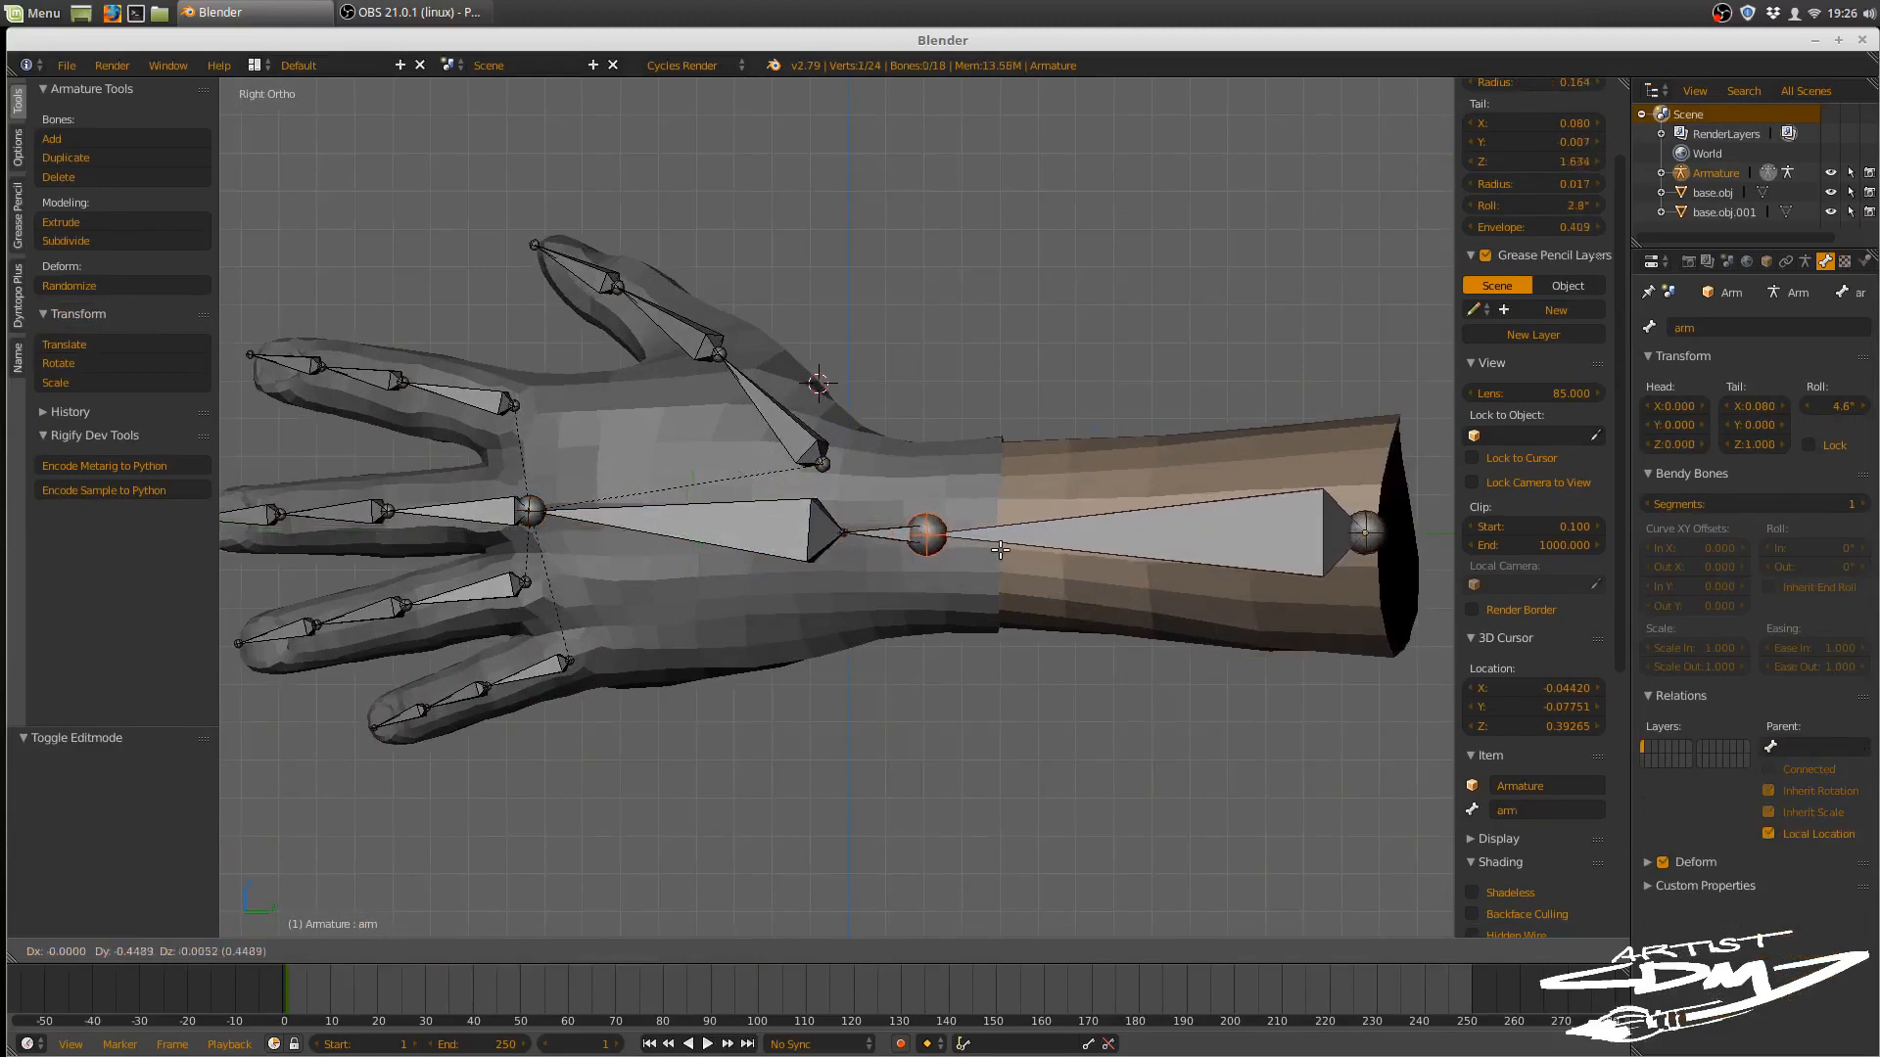
left_click(1000, 550)
- Move the joint between the wrist and palm bones about -0.057 on Y and 0.008 on Z
right_click(838, 529)
key("g")
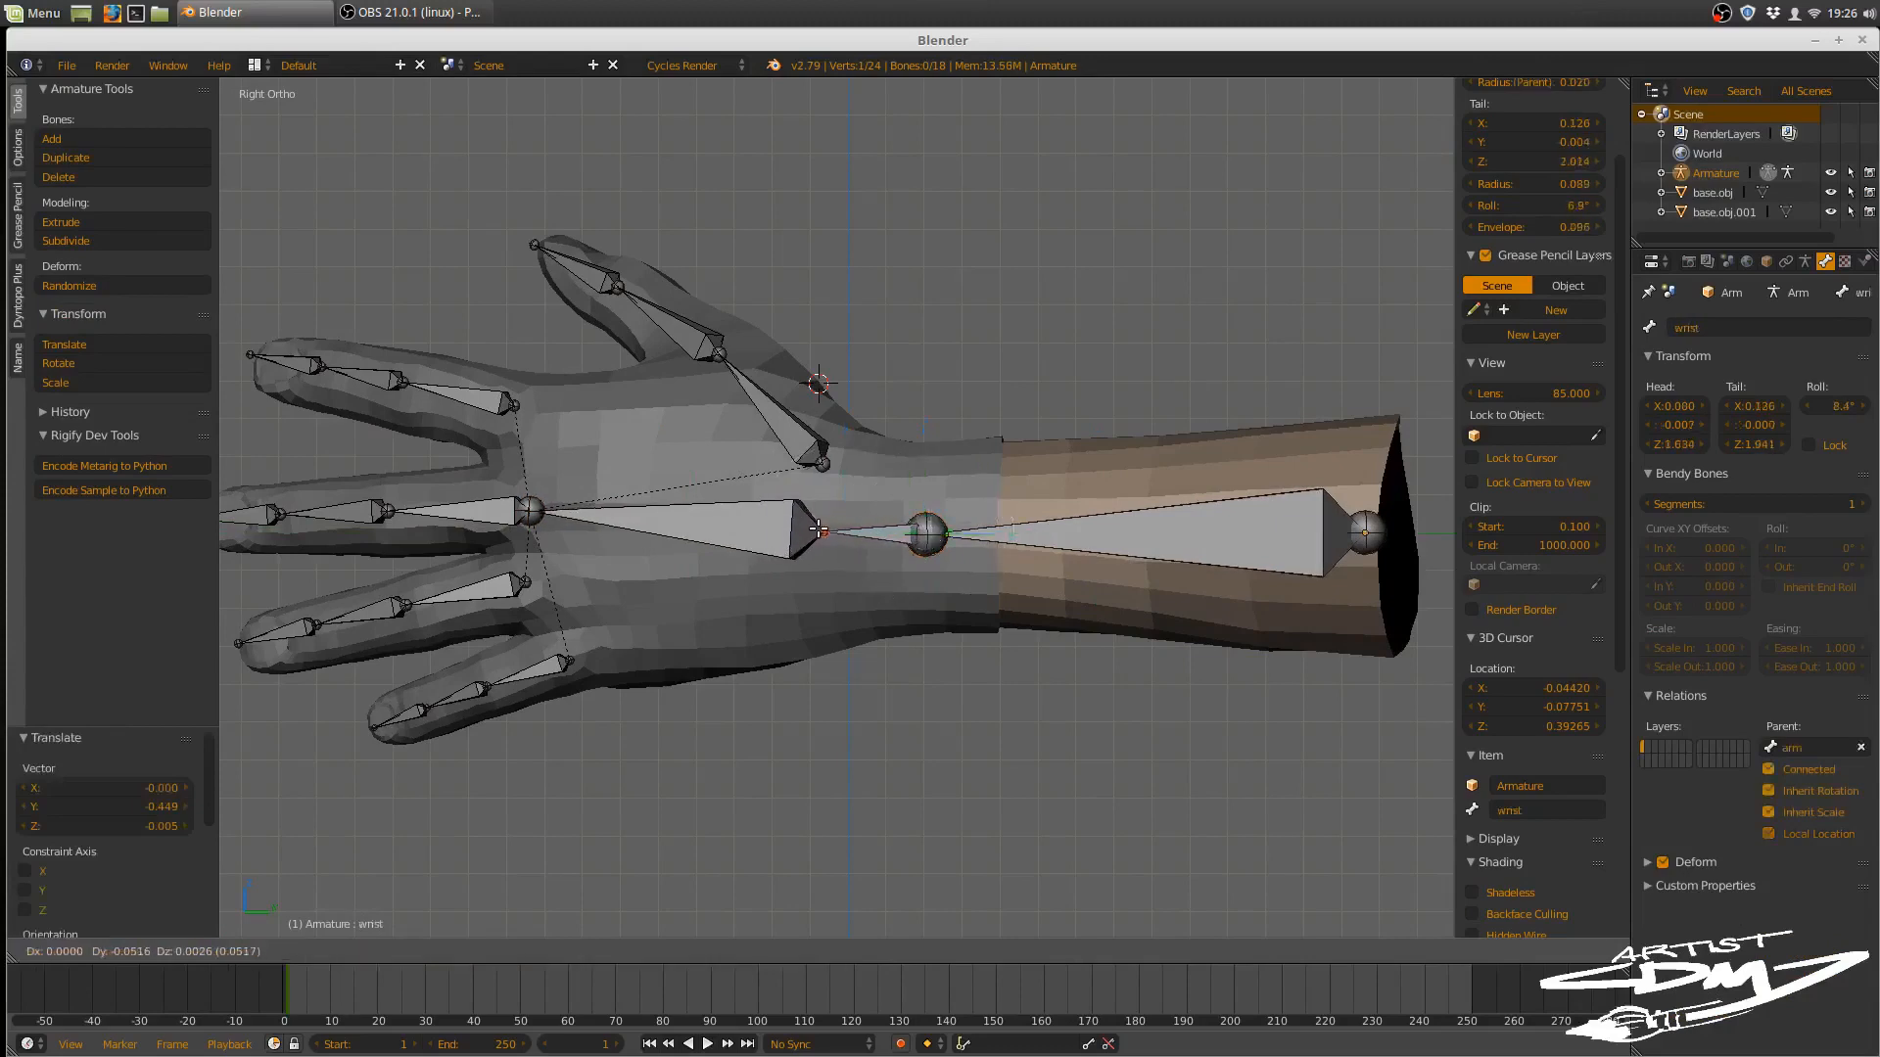
left_click(821, 529)
middle_click_drag(940, 569, 1198, 567)
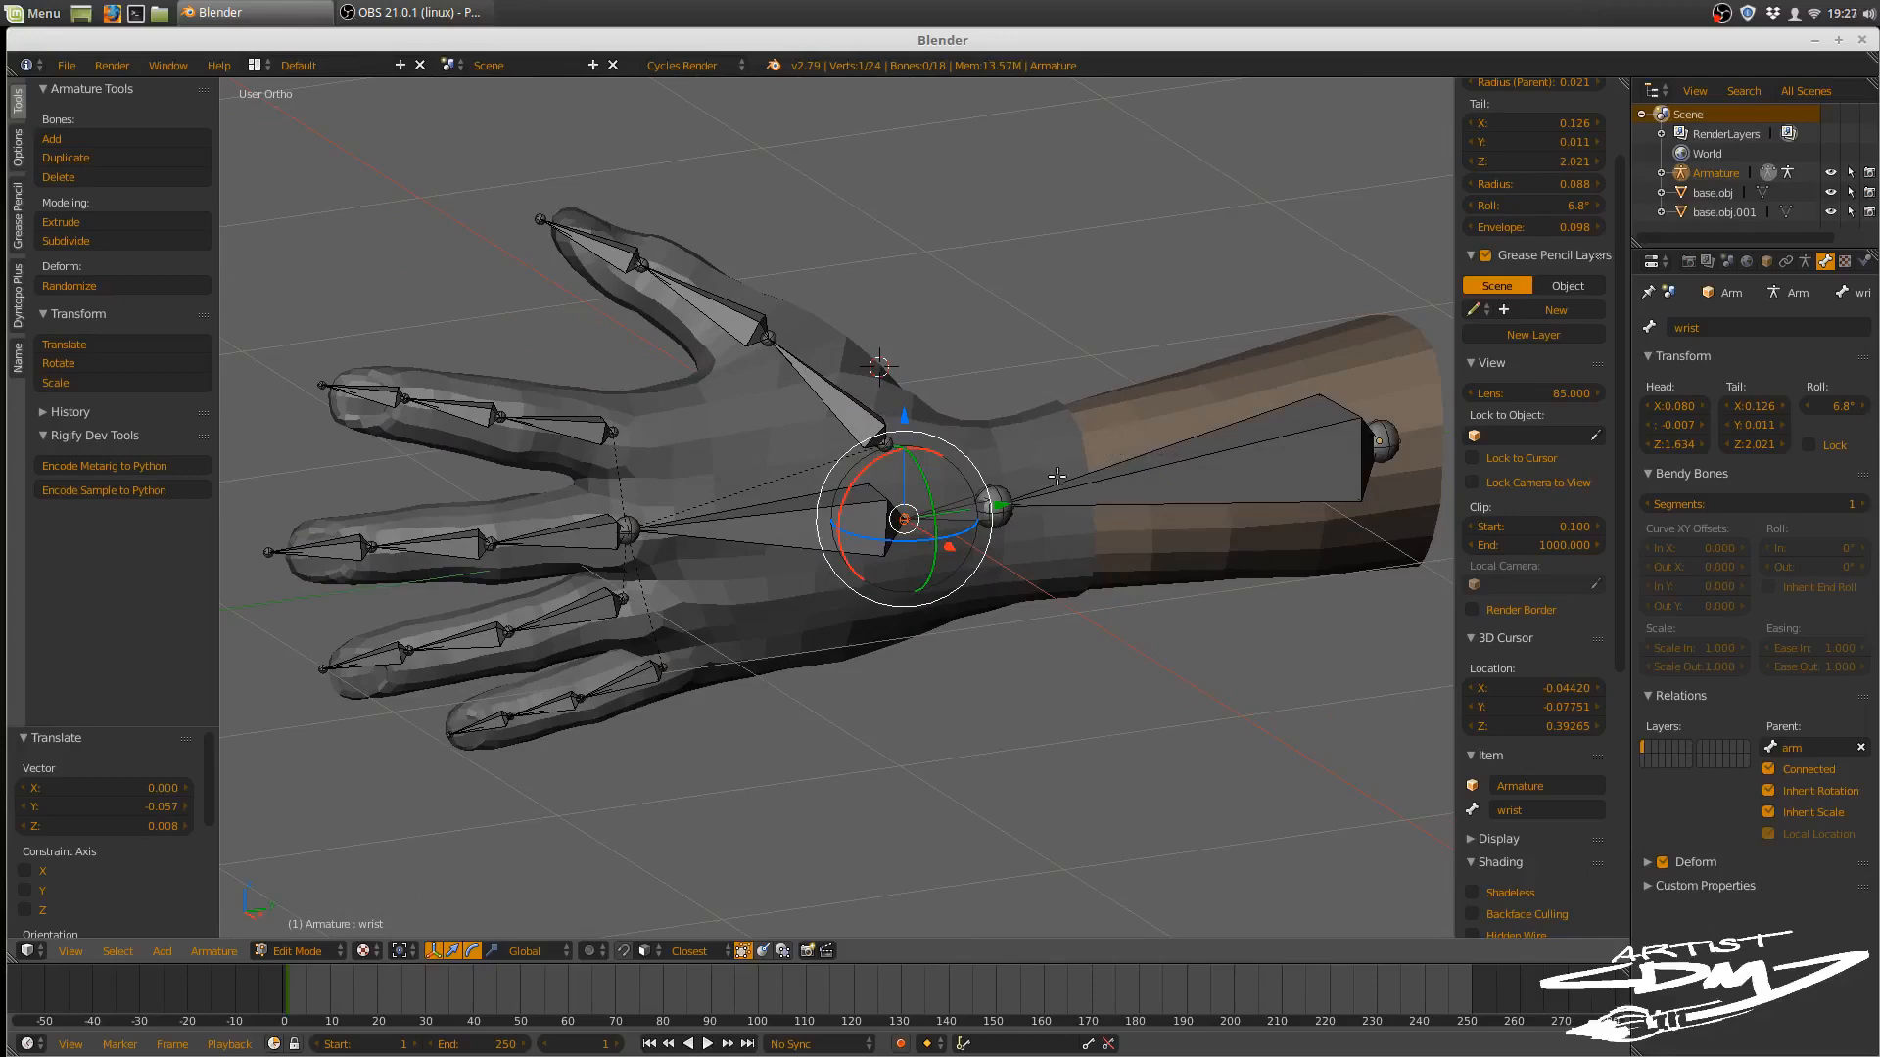
- Leave armature editing for Object Mode and select the forearm mesh base.obj
middle_click_drag(1147, 504, 1032, 574)
key("Tab")
left_click(928, 489)
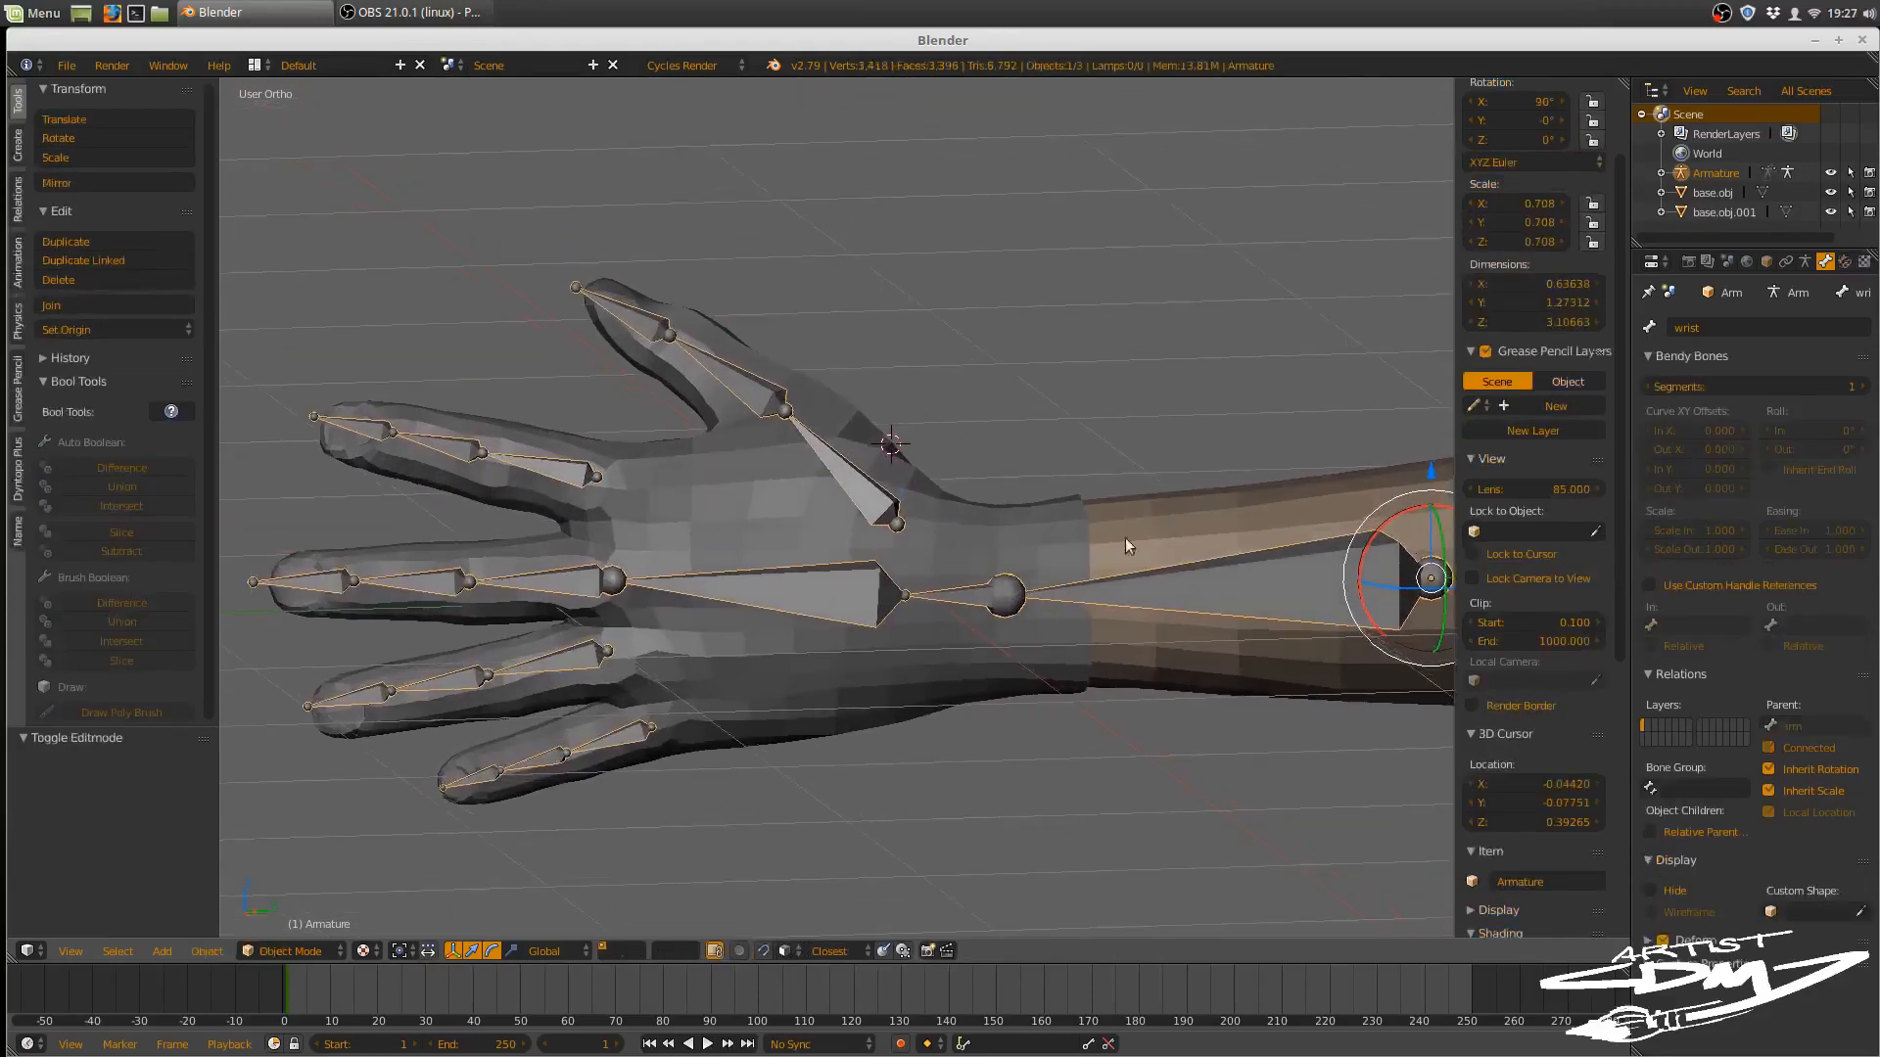
middle_click_drag(1125, 537, 1012, 503, "shift")
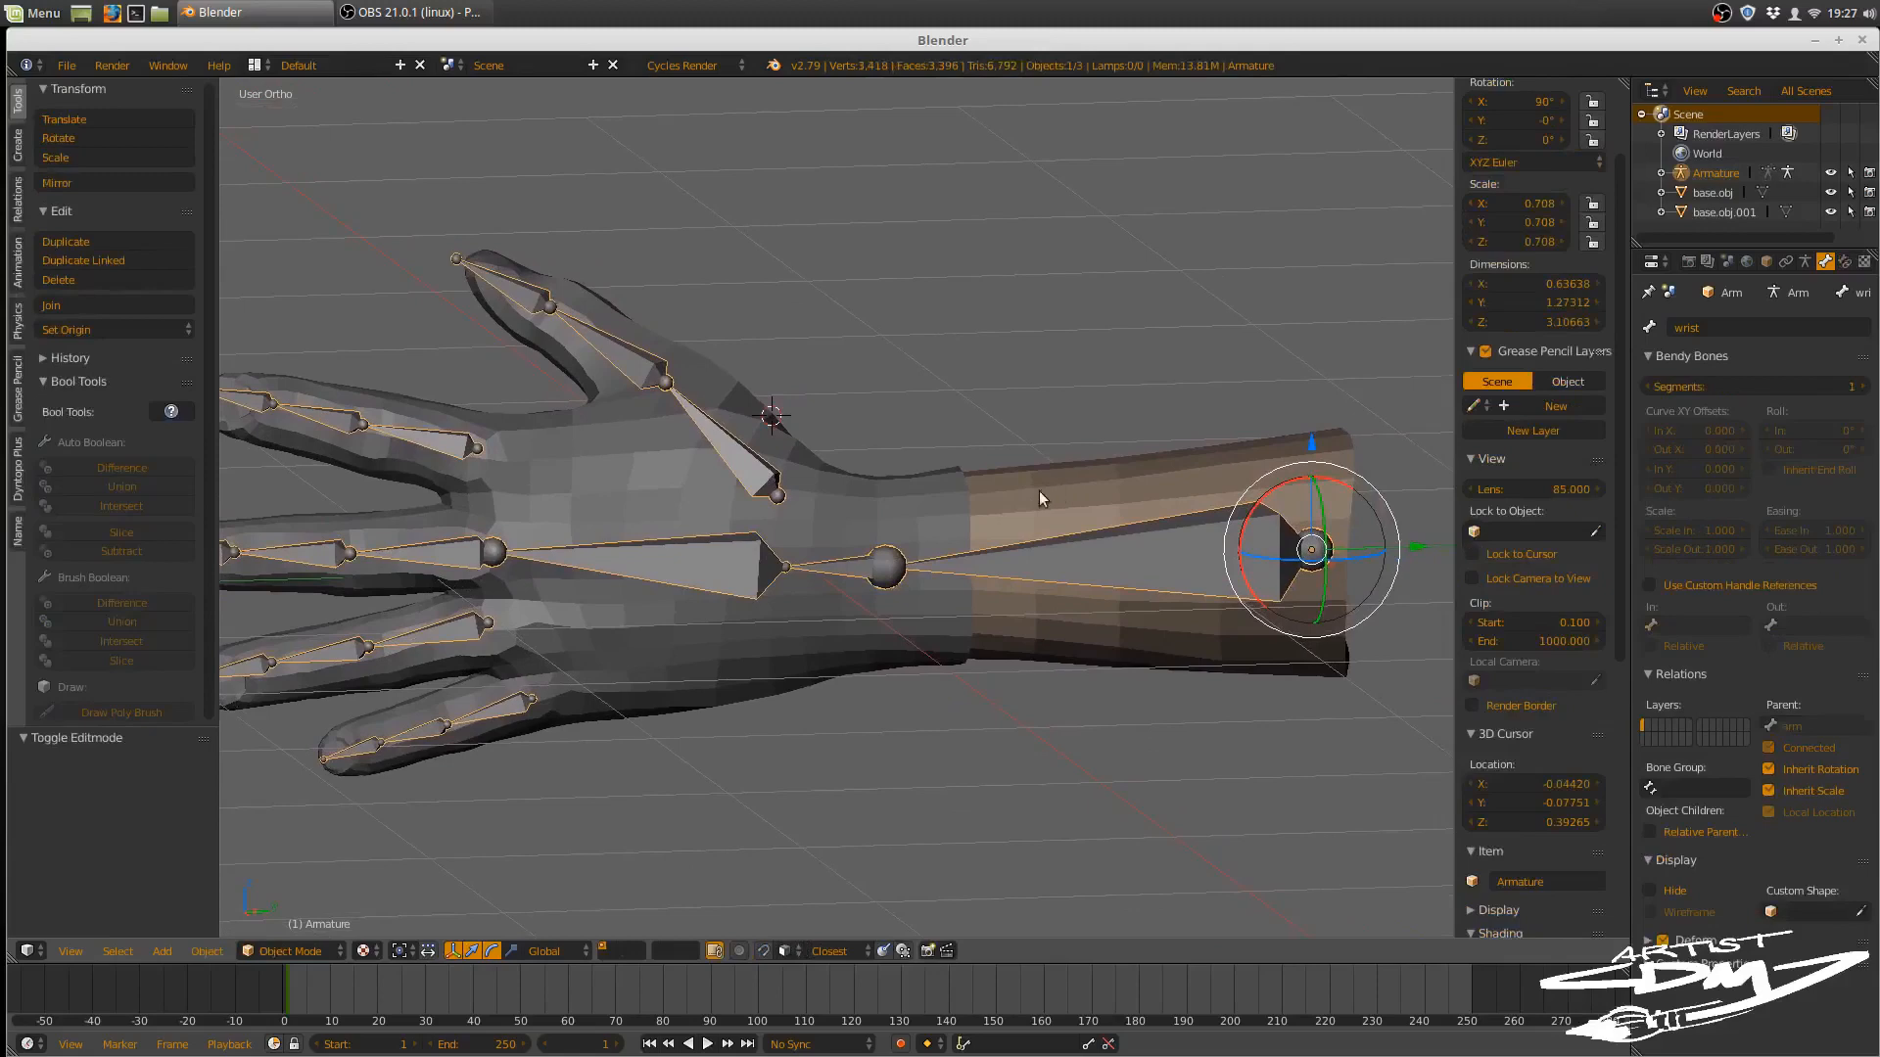
right_click(1042, 485)
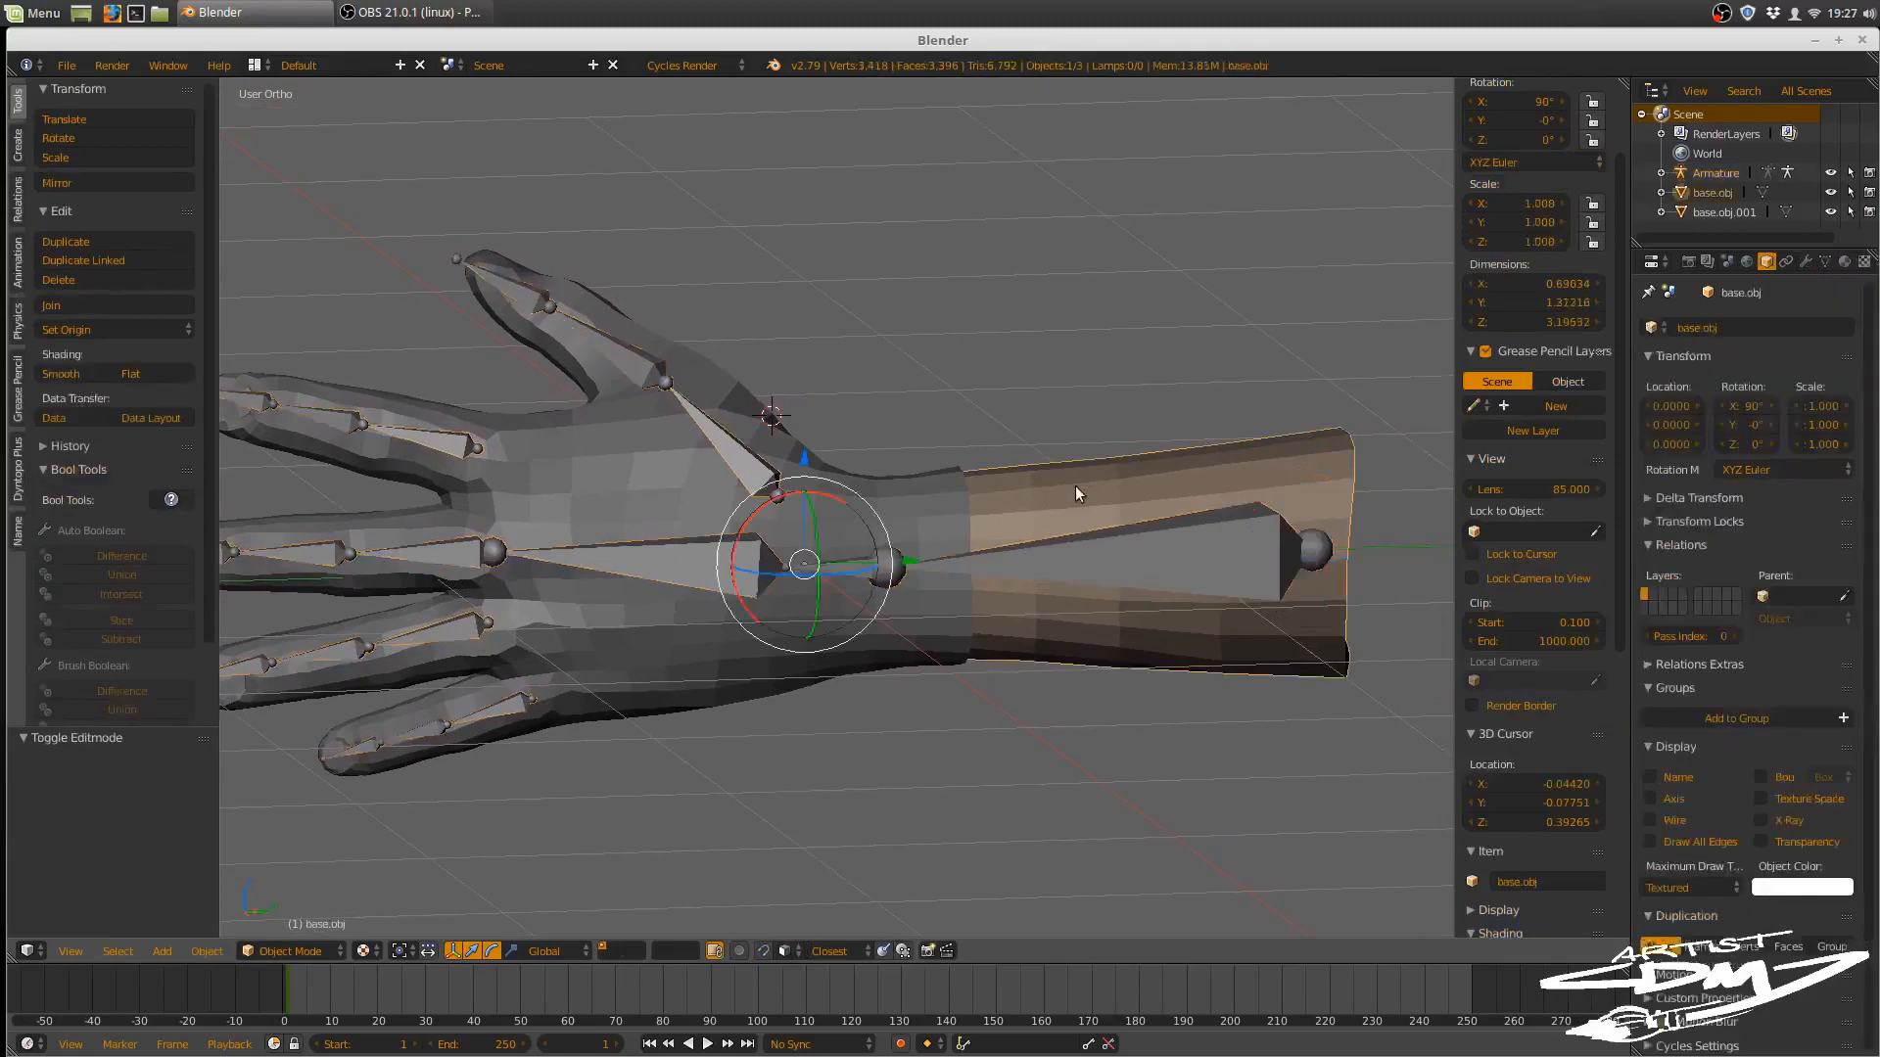
- Hide the forearm mesh base.obj and parent the glove mesh base.obj.001 to the armature with automatic weights
key("h")
middle_click_drag(978, 639, 1000, 540)
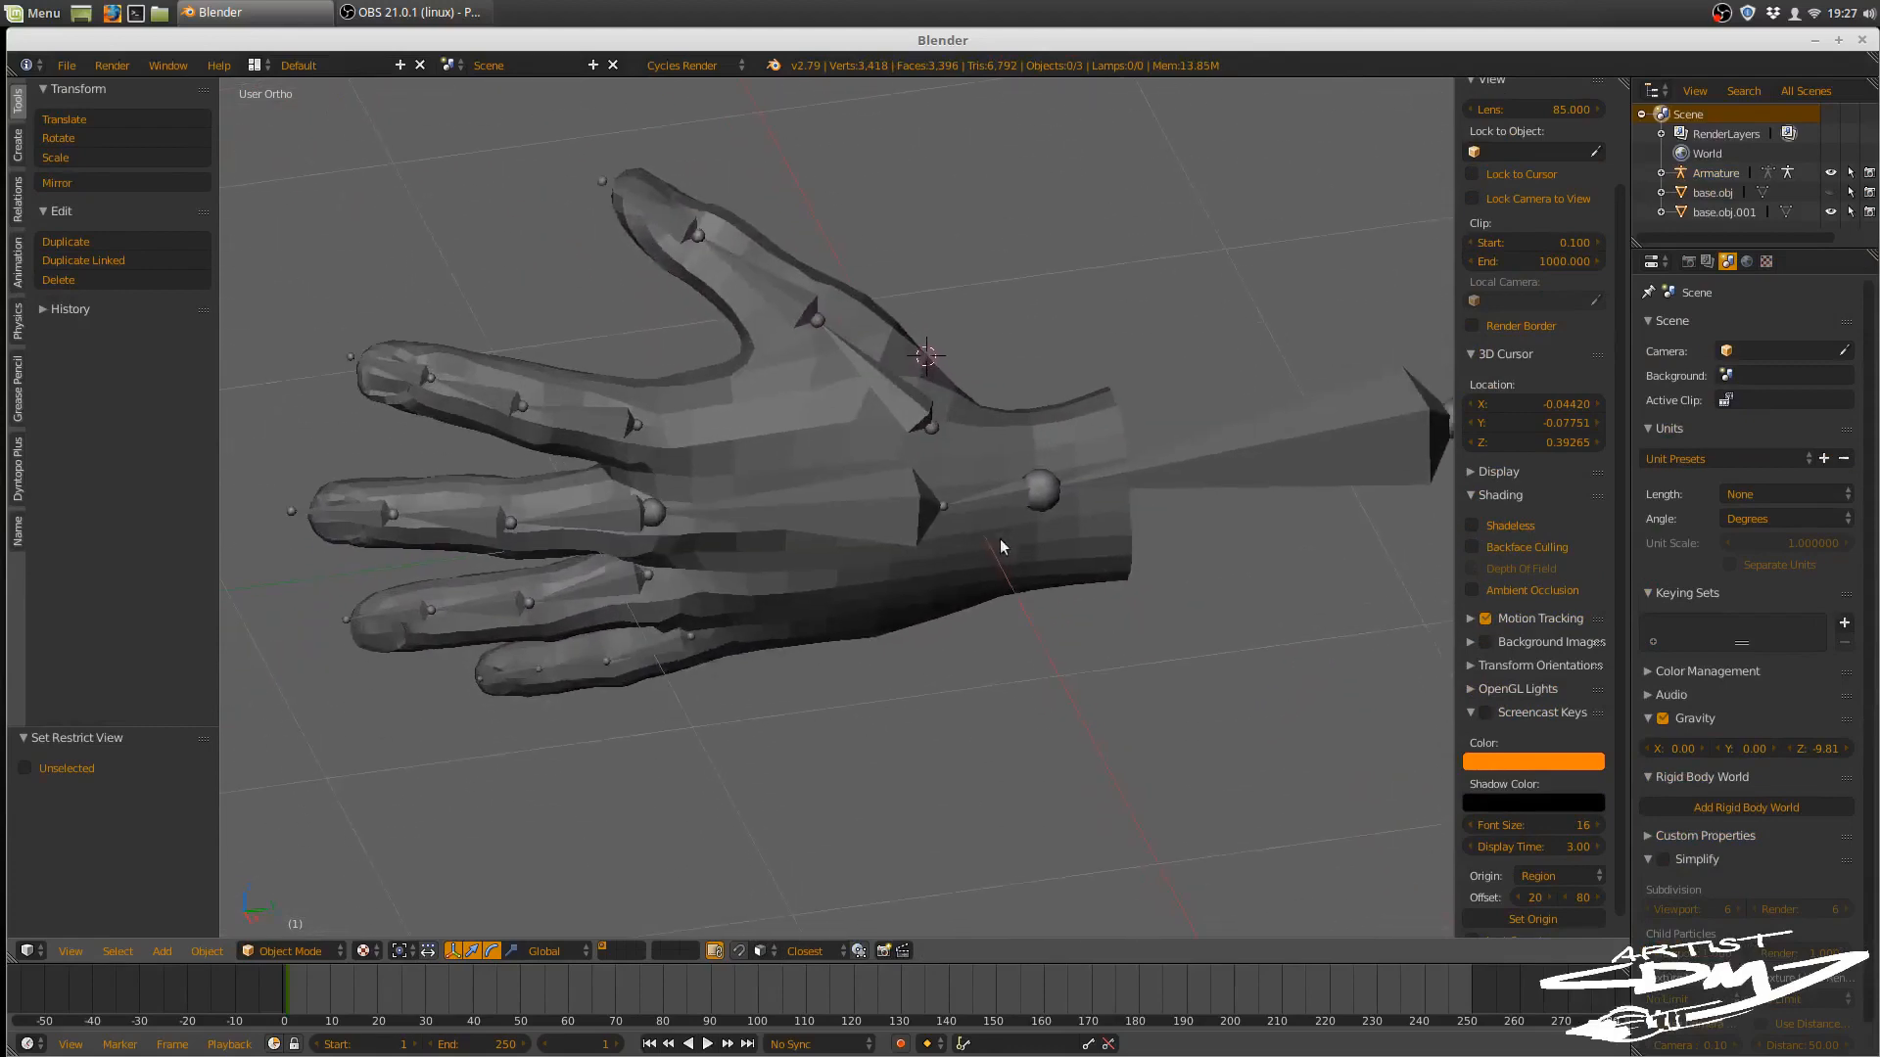
right_click(1015, 429)
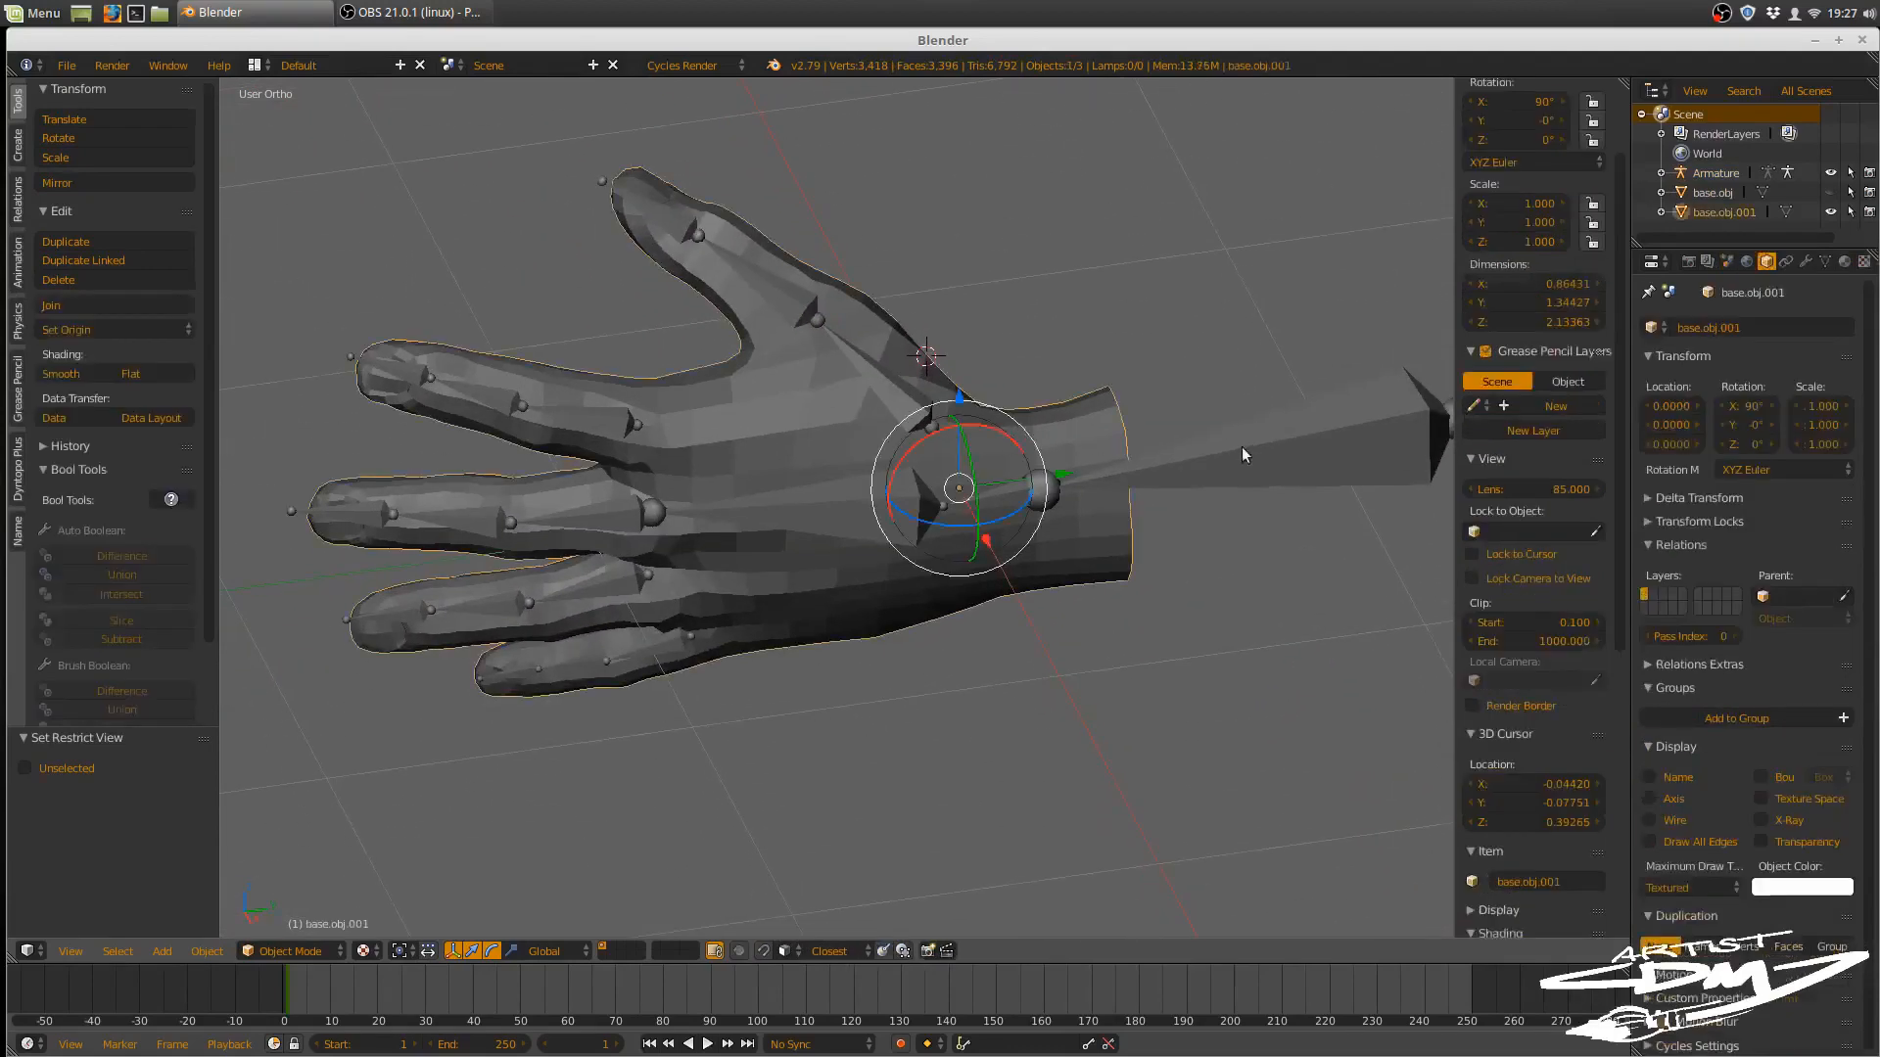
right_click(1252, 444)
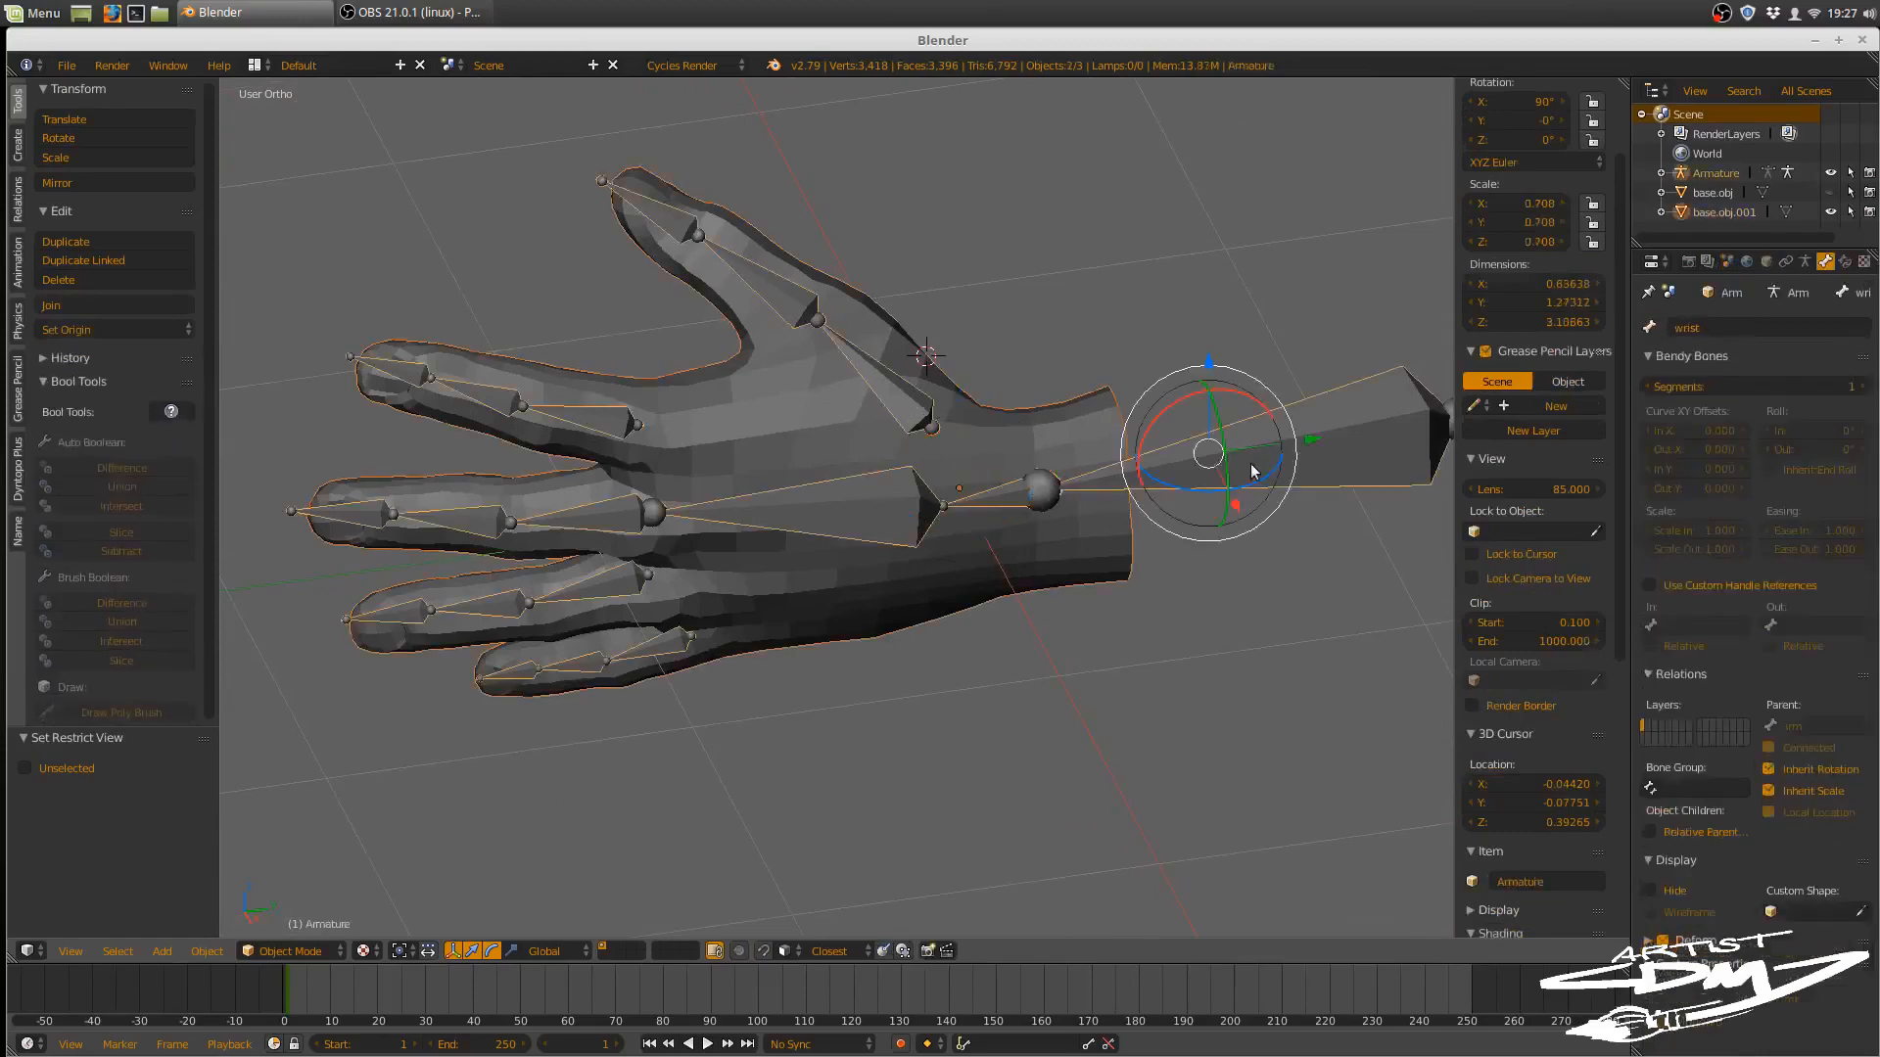
key("ctrl+p")
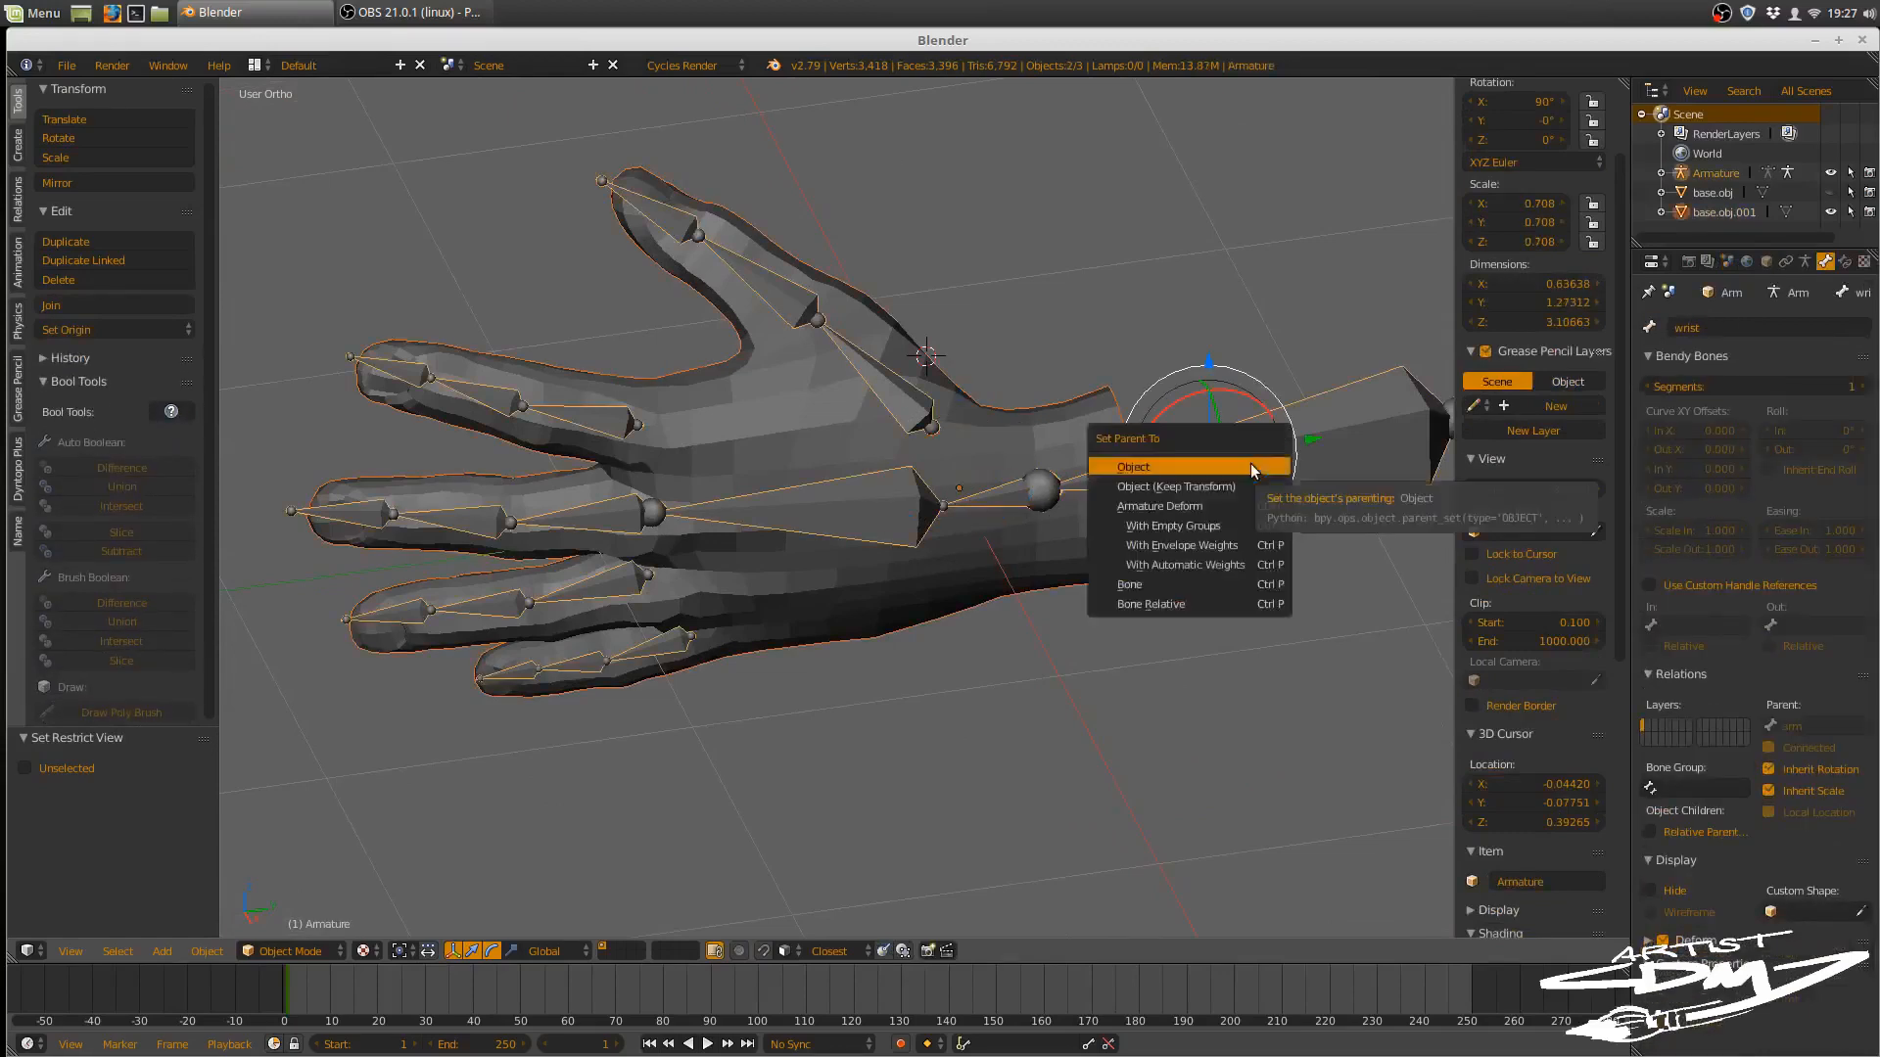
left_click(1226, 567)
middle_click_drag(1151, 602, 923, 591)
key("Tab")
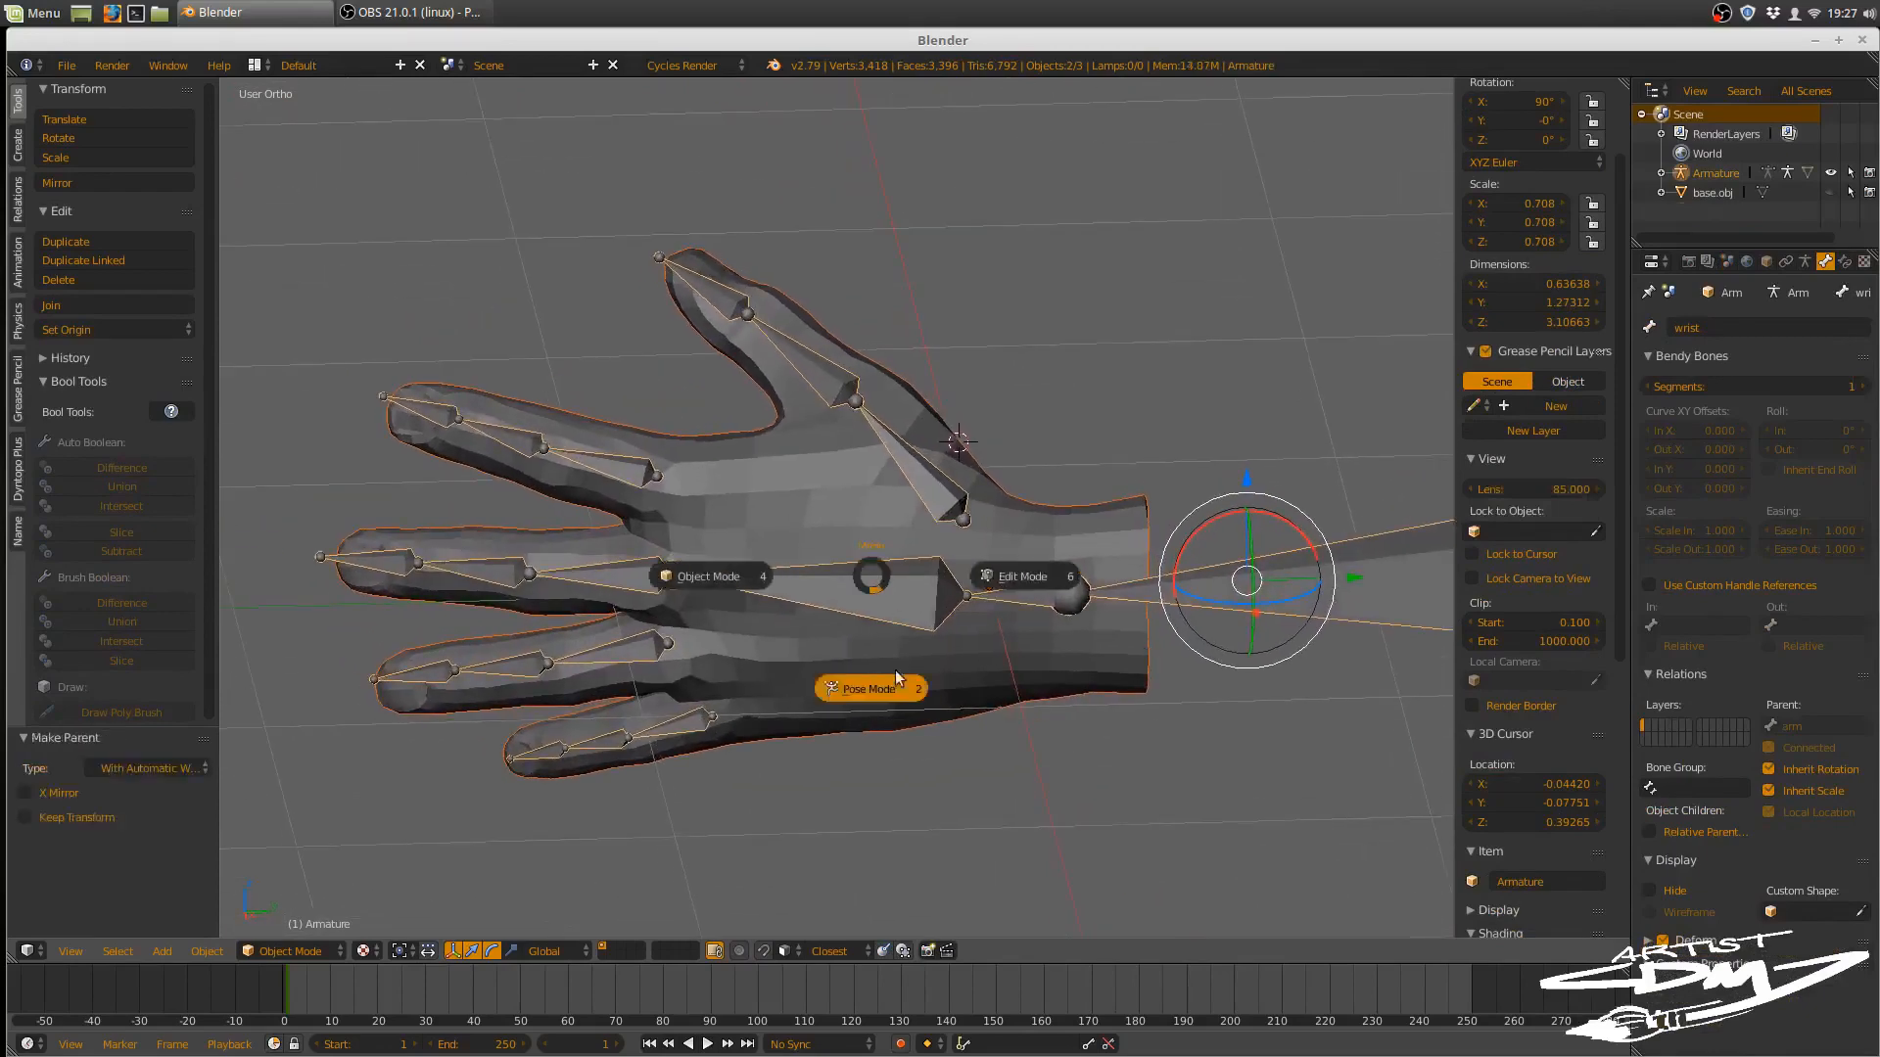
left_click(895, 669)
right_click(888, 602)
key("Tab")
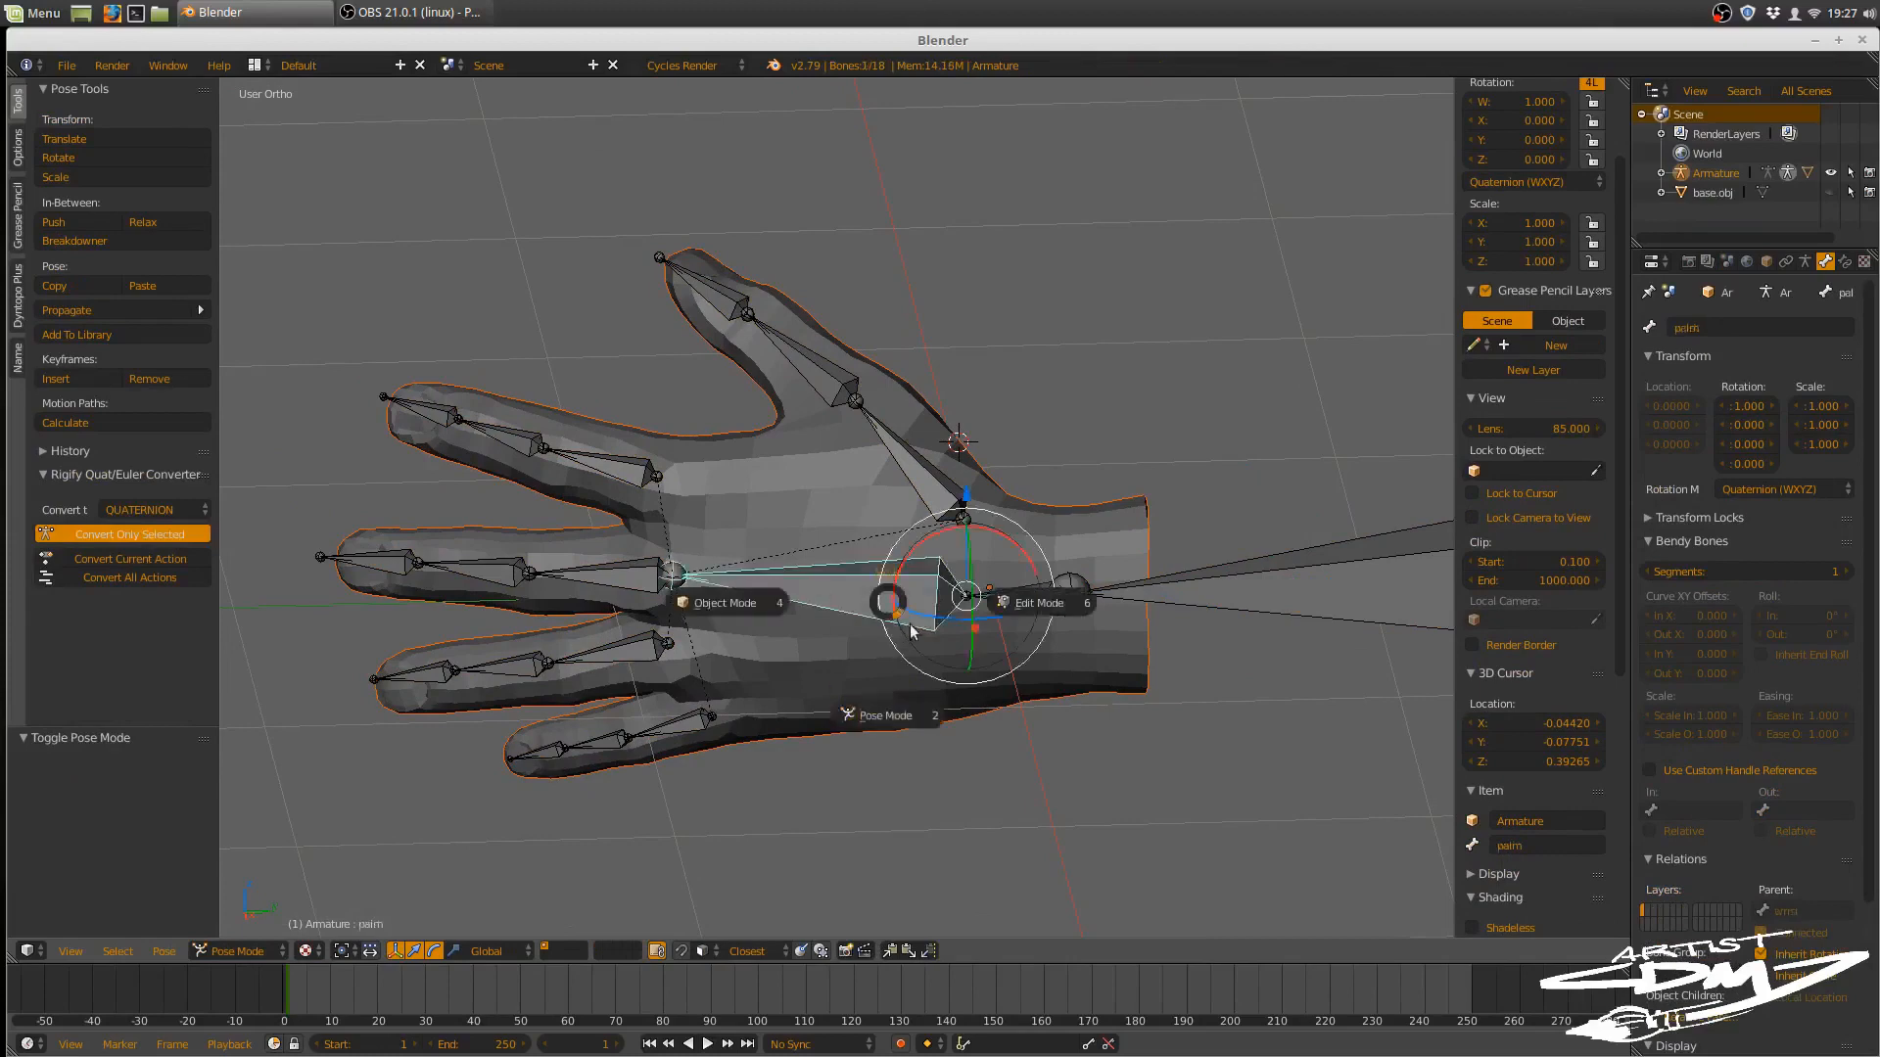
left_click(883, 677)
key("Tab")
left_click(893, 480)
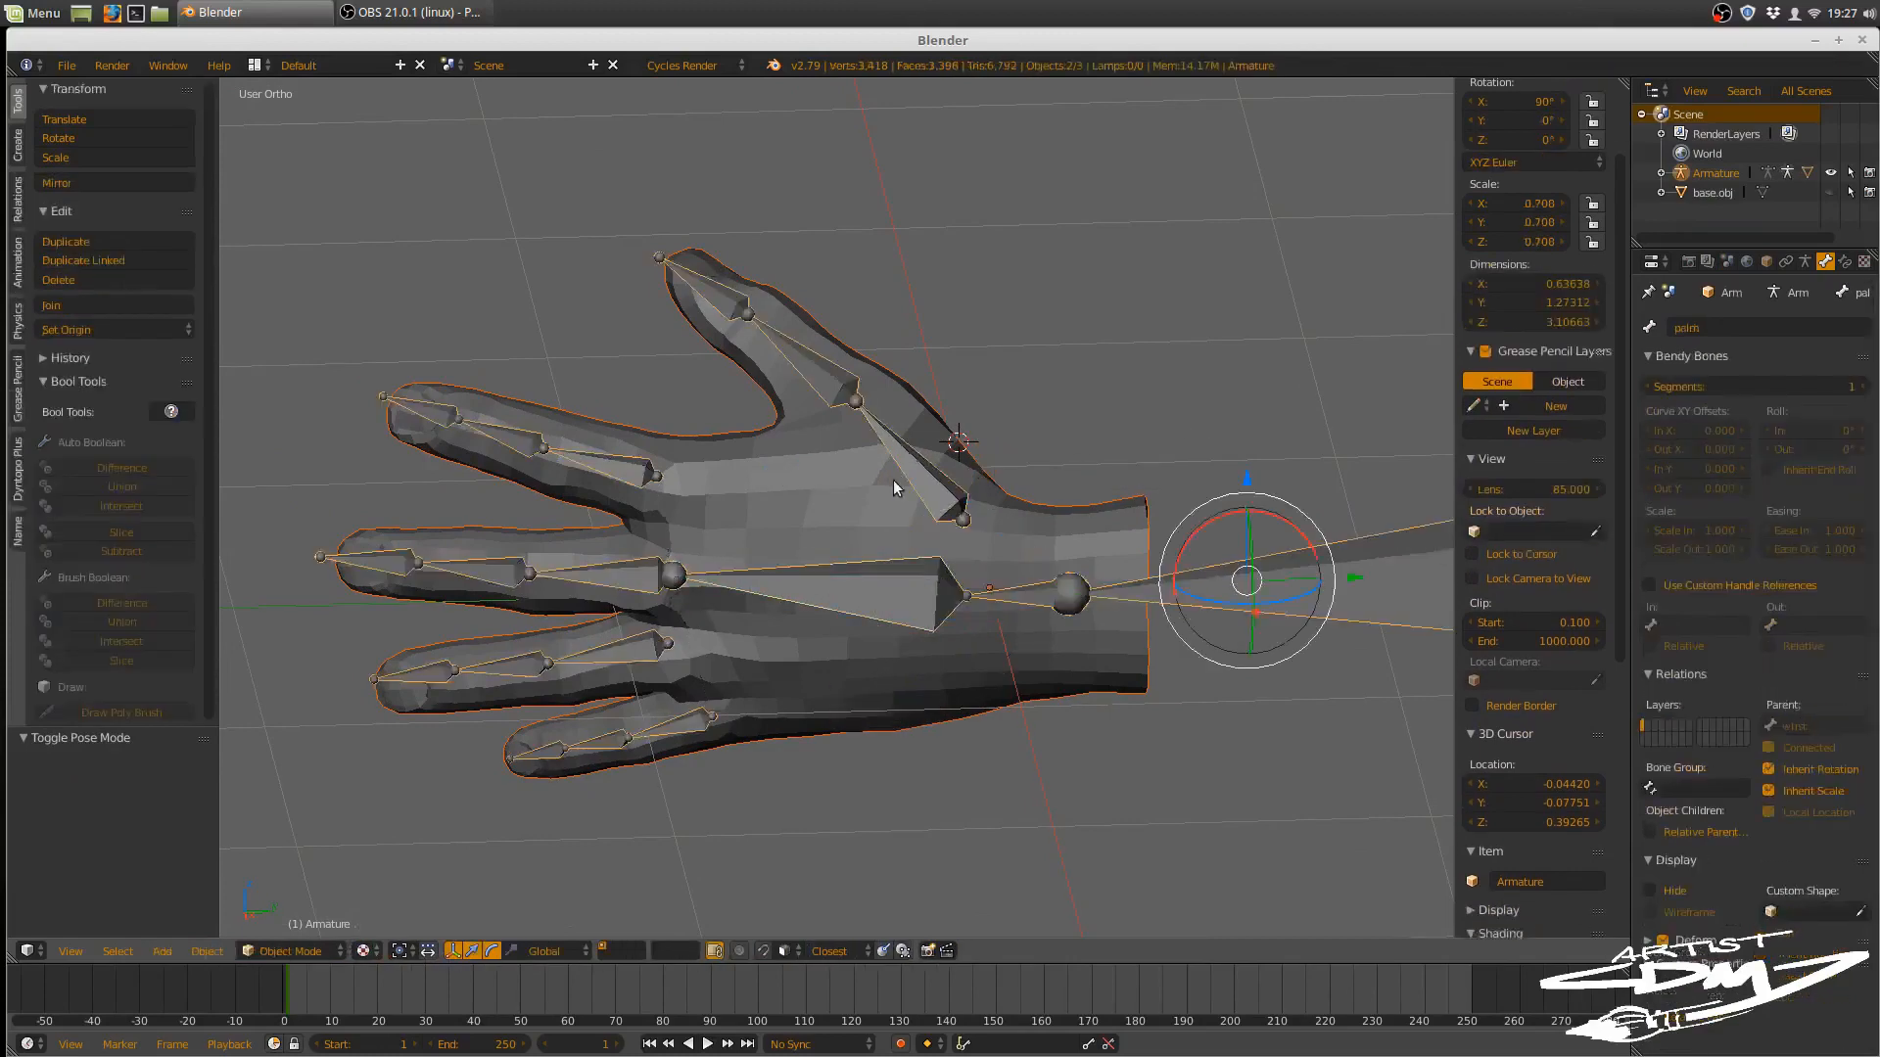
key("a")
right_click(859, 590)
key("Tab")
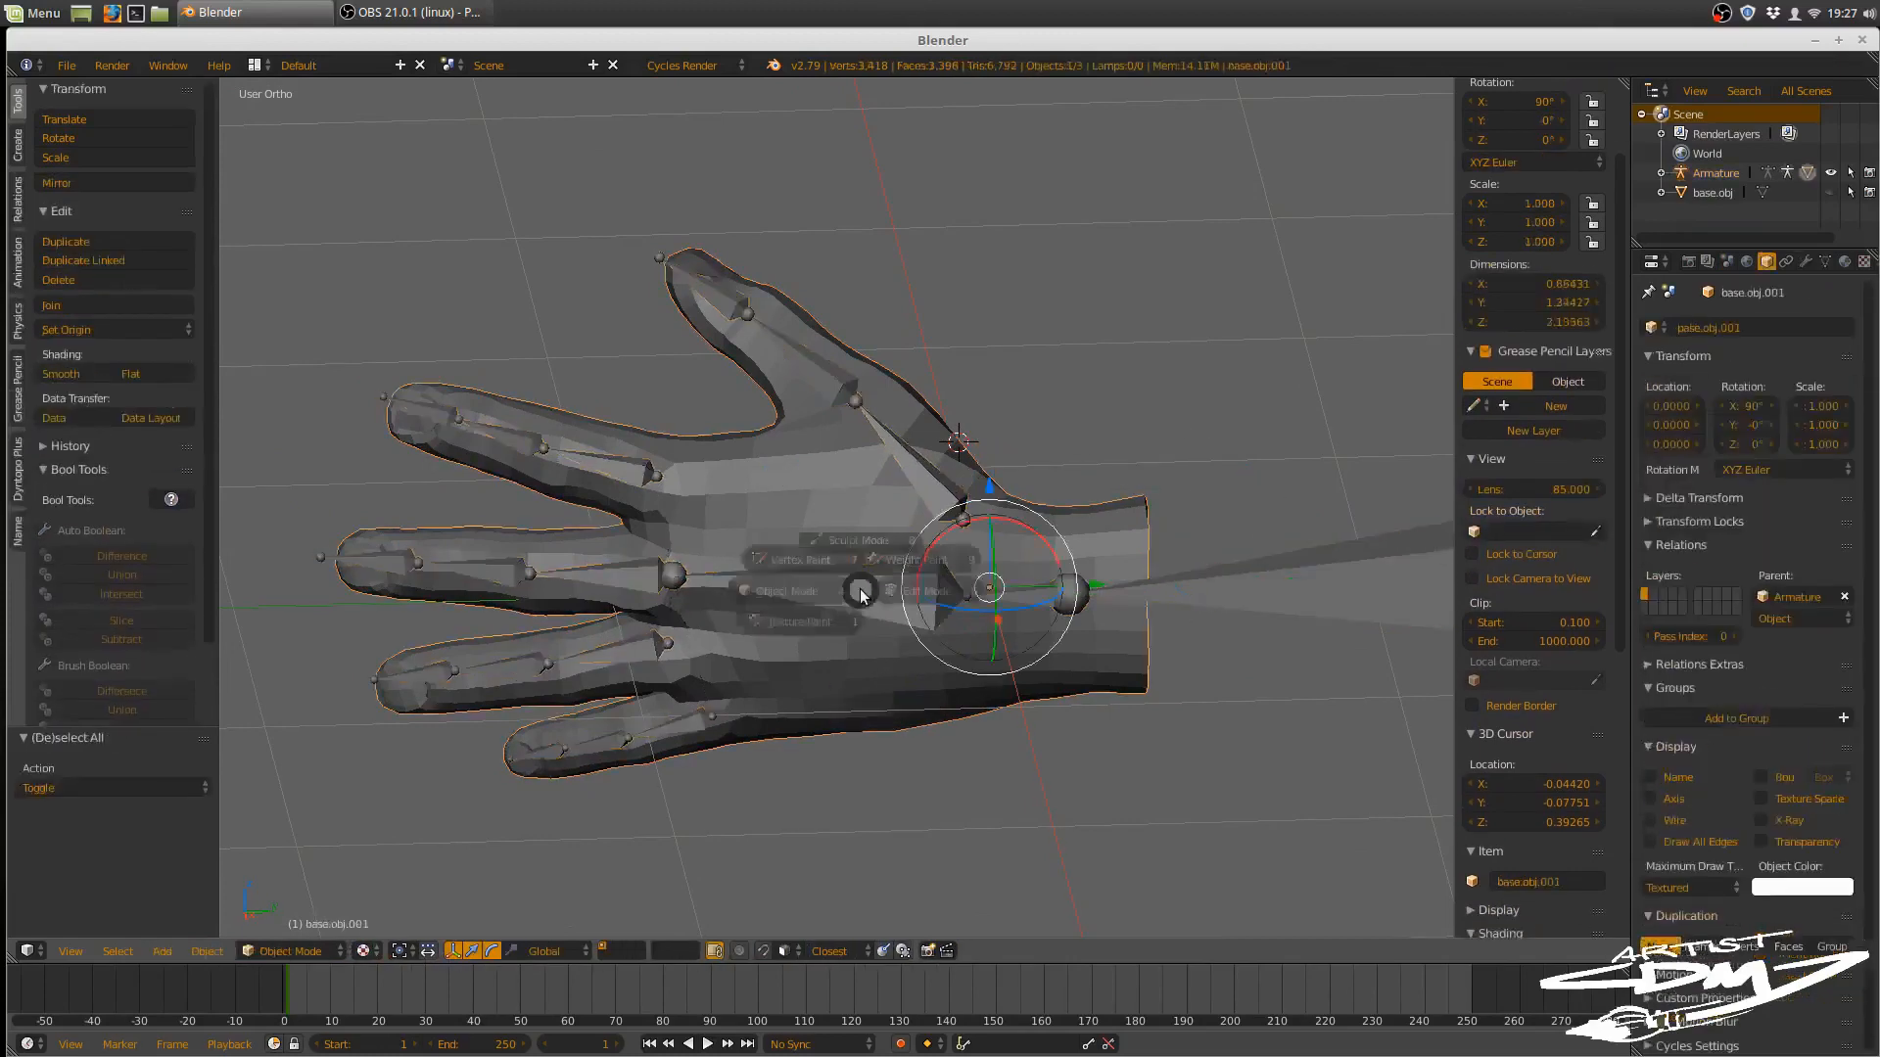
key("Escape")
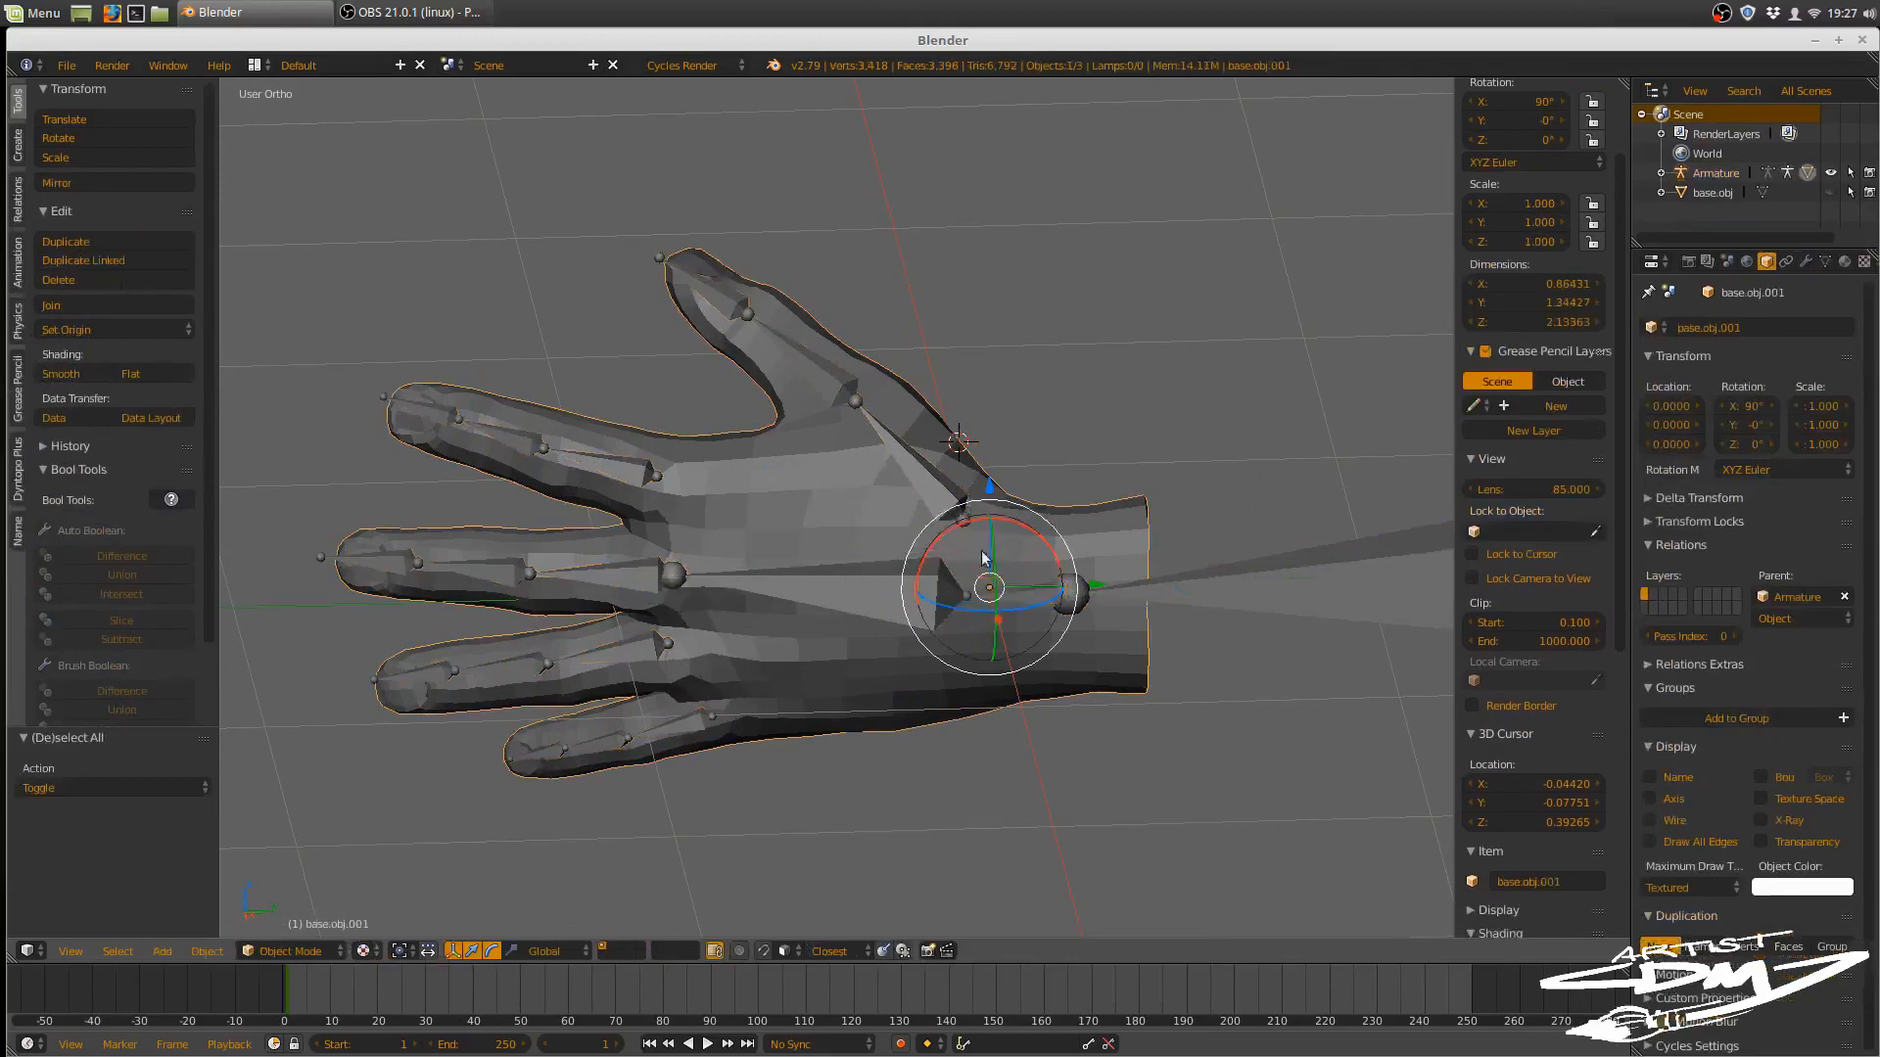
- Put the armature in Pose Mode and rotate the palm bone about -21.6° around global Z to test the glove's deformation
right_click(875, 591)
key("Tab")
left_click(864, 712)
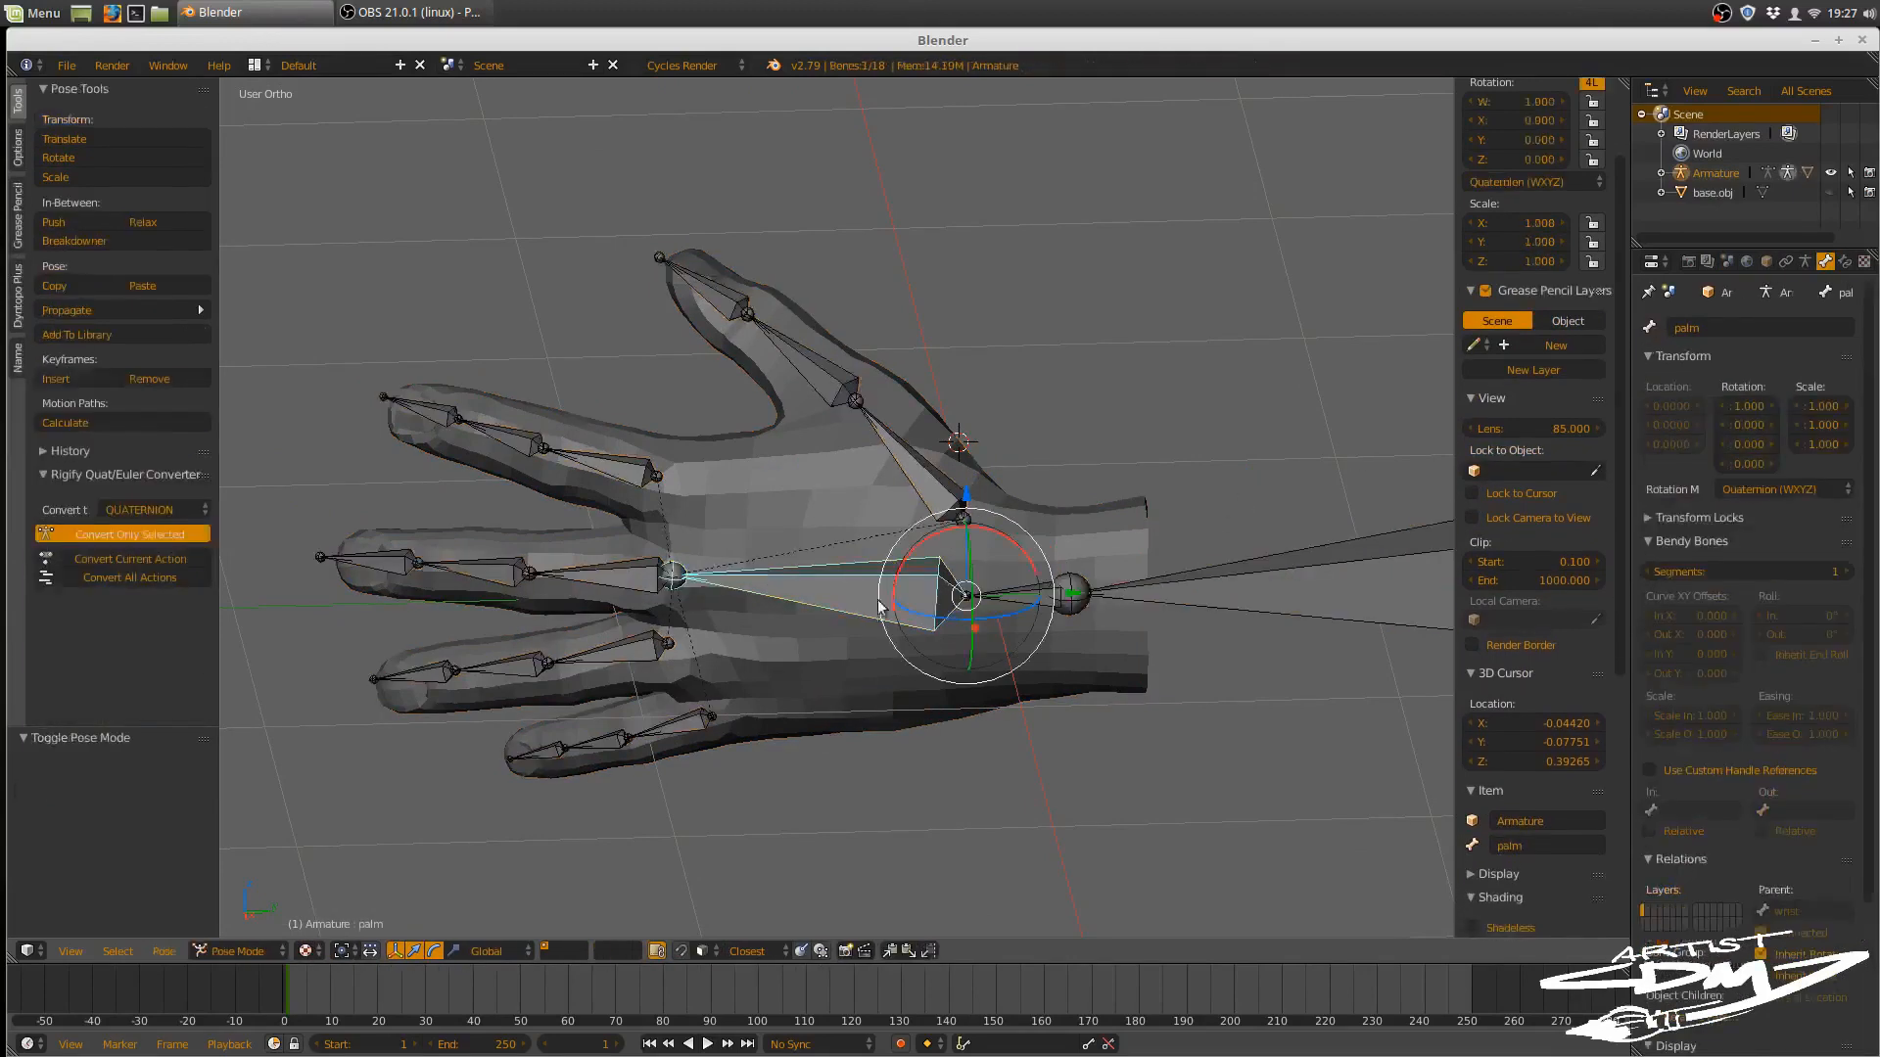
left_click_drag(972, 624, 872, 724)
middle_click_drag(873, 724, 920, 711)
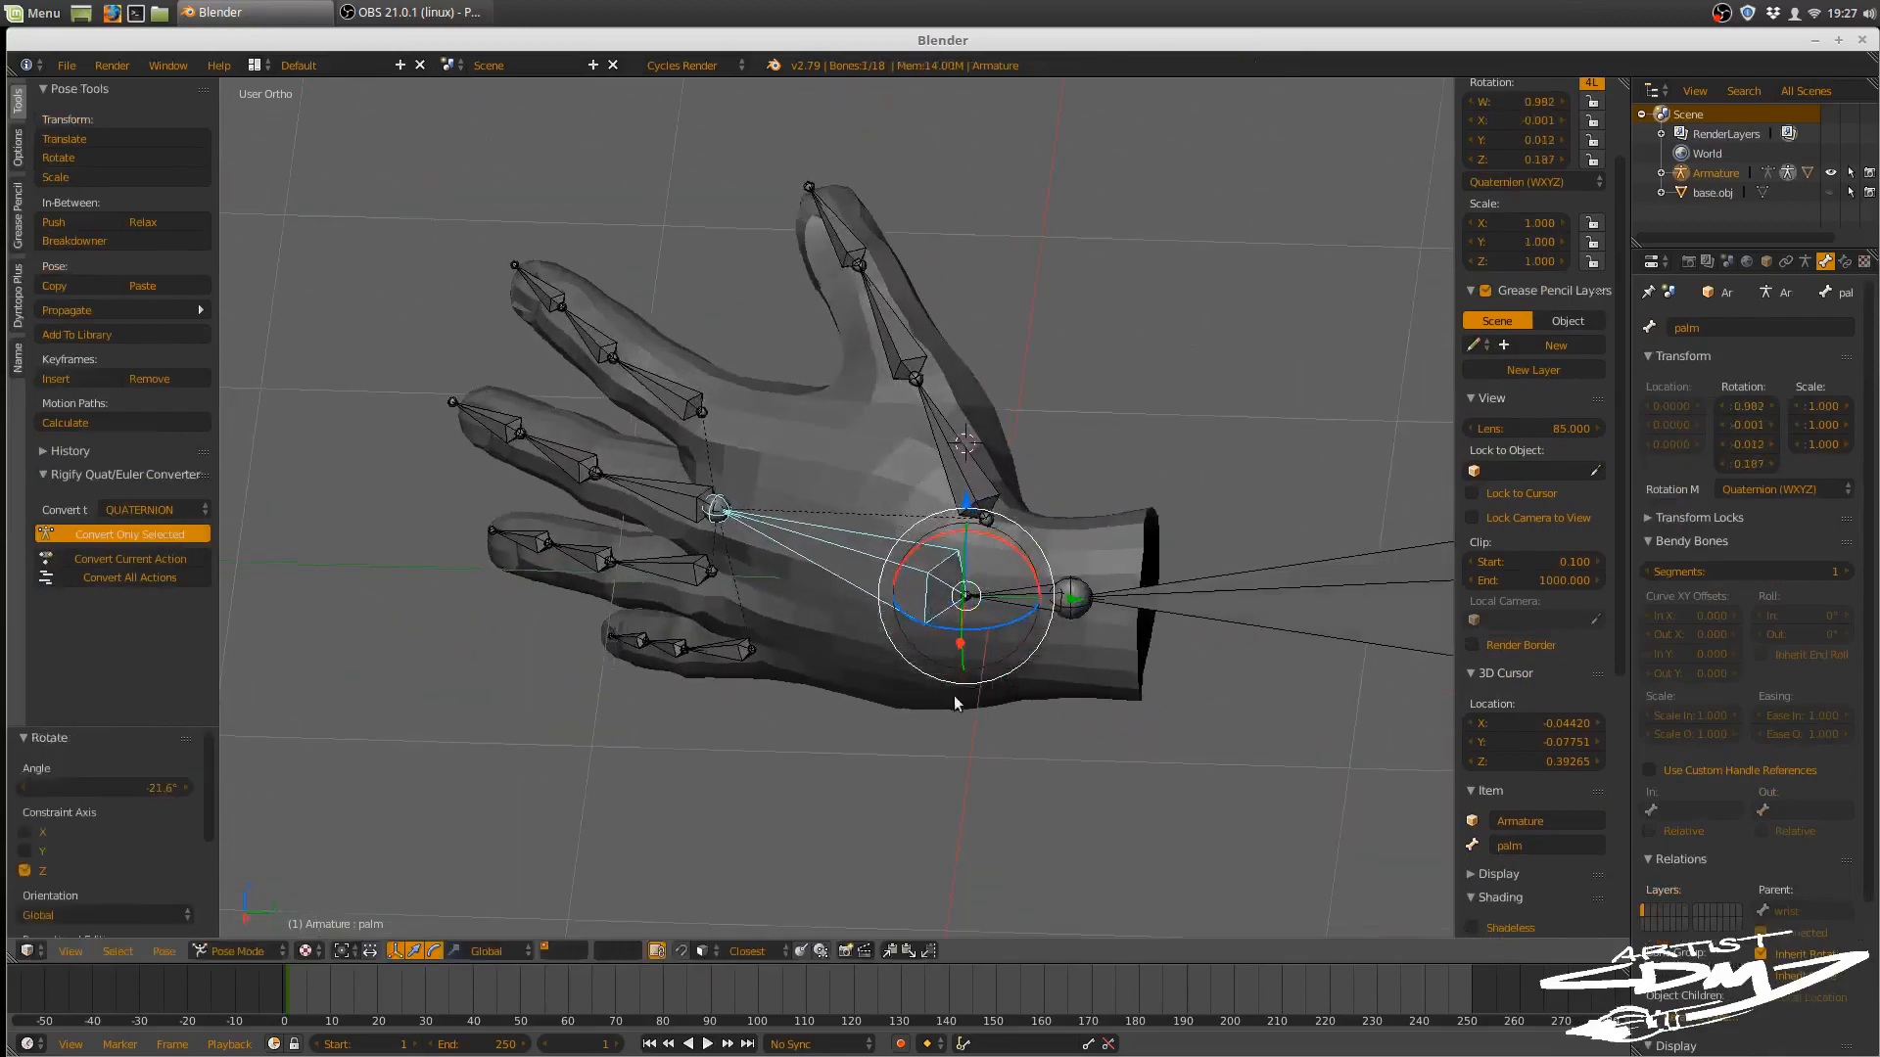
- Clear the pose rotation of all bones
key("a")
key("a")
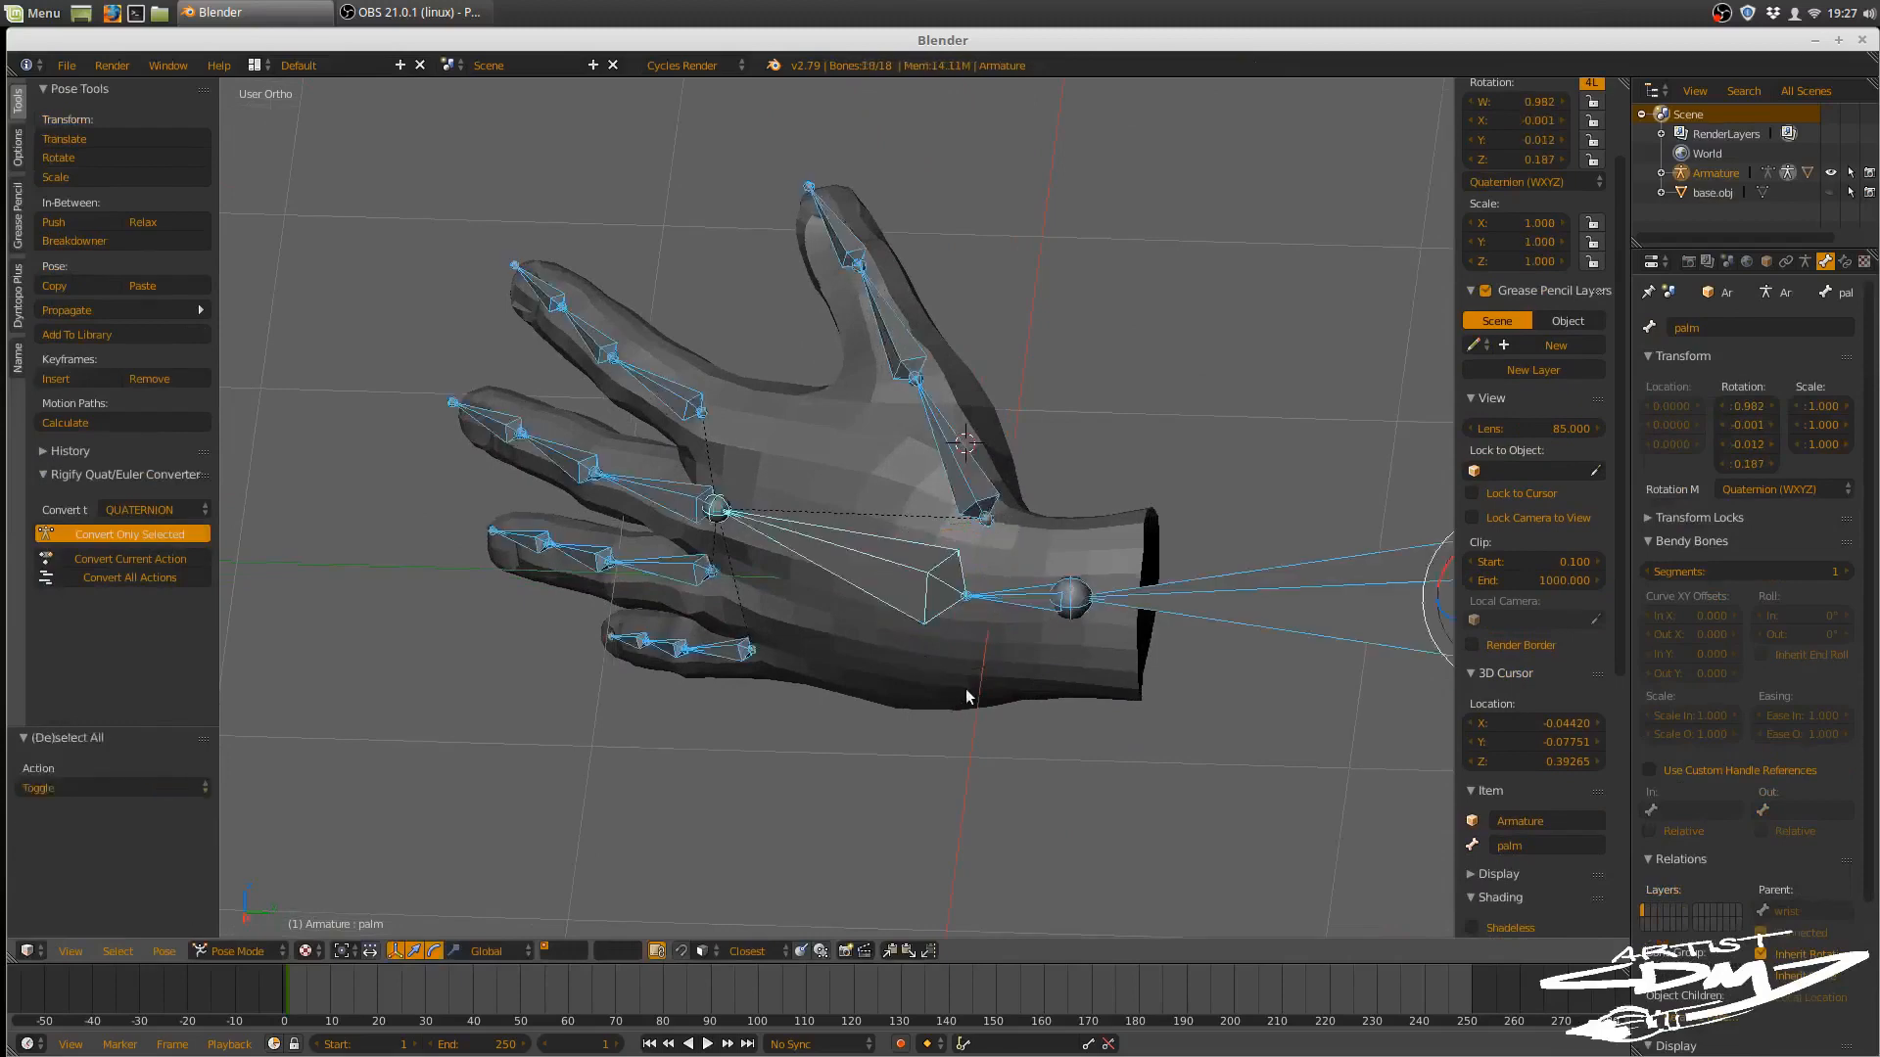
key("alt+r")
middle_click_drag(991, 666, 964, 573)
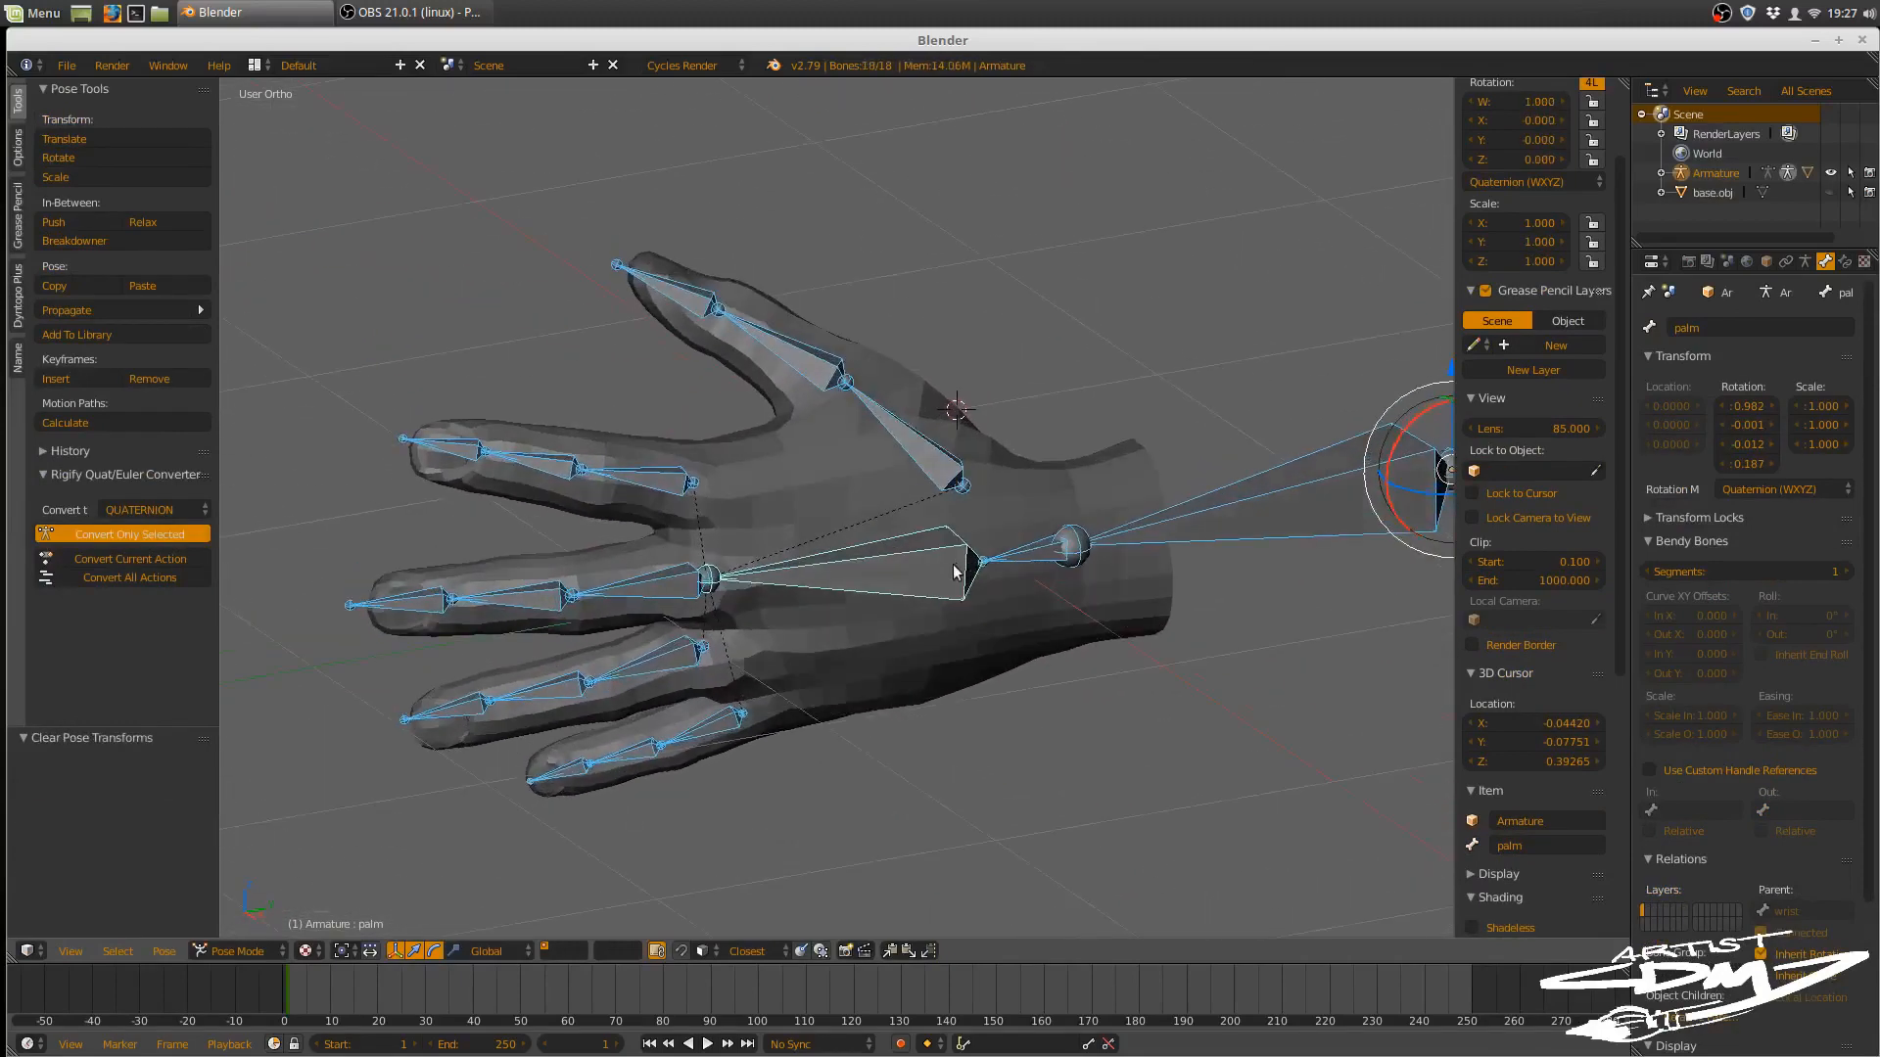
- Add a Multiresolution modifier to the glove mesh base.obj.001 and enable Preserve Volume on its Armature modifier
right_click(1003, 442)
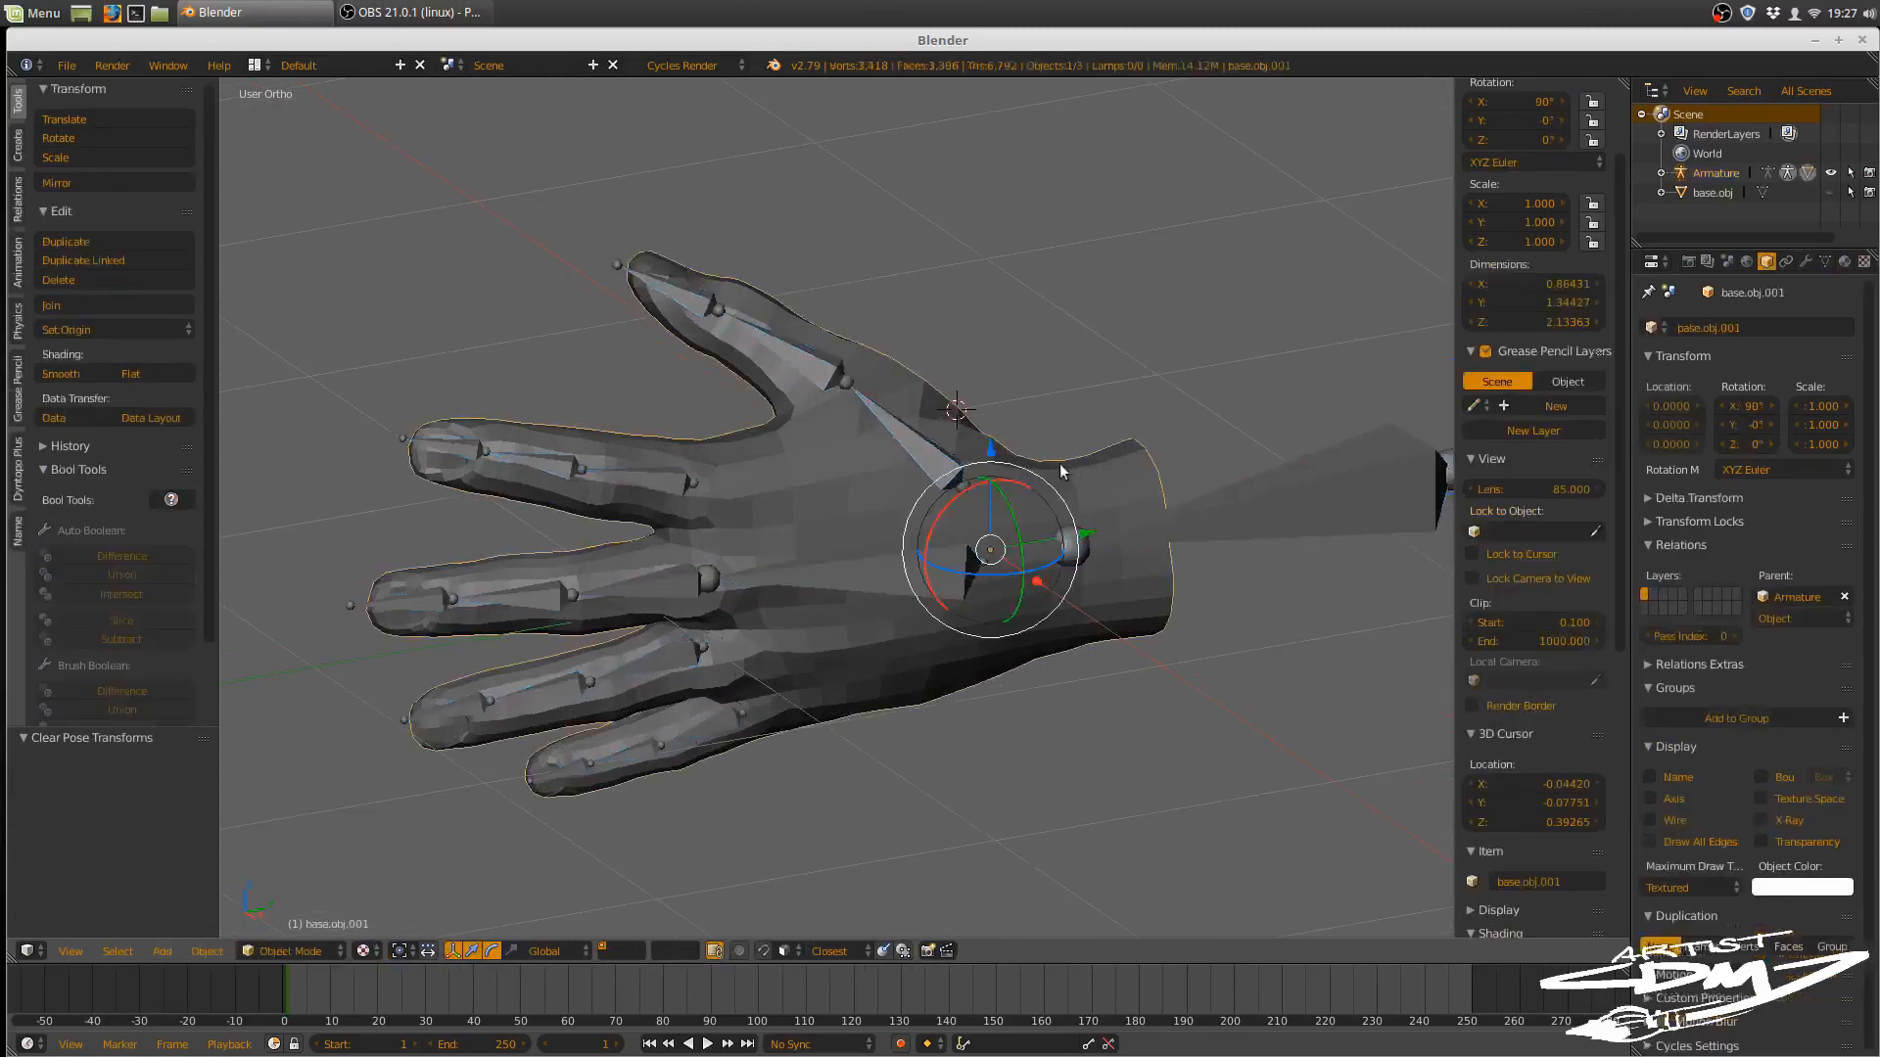
left_click(1806, 265)
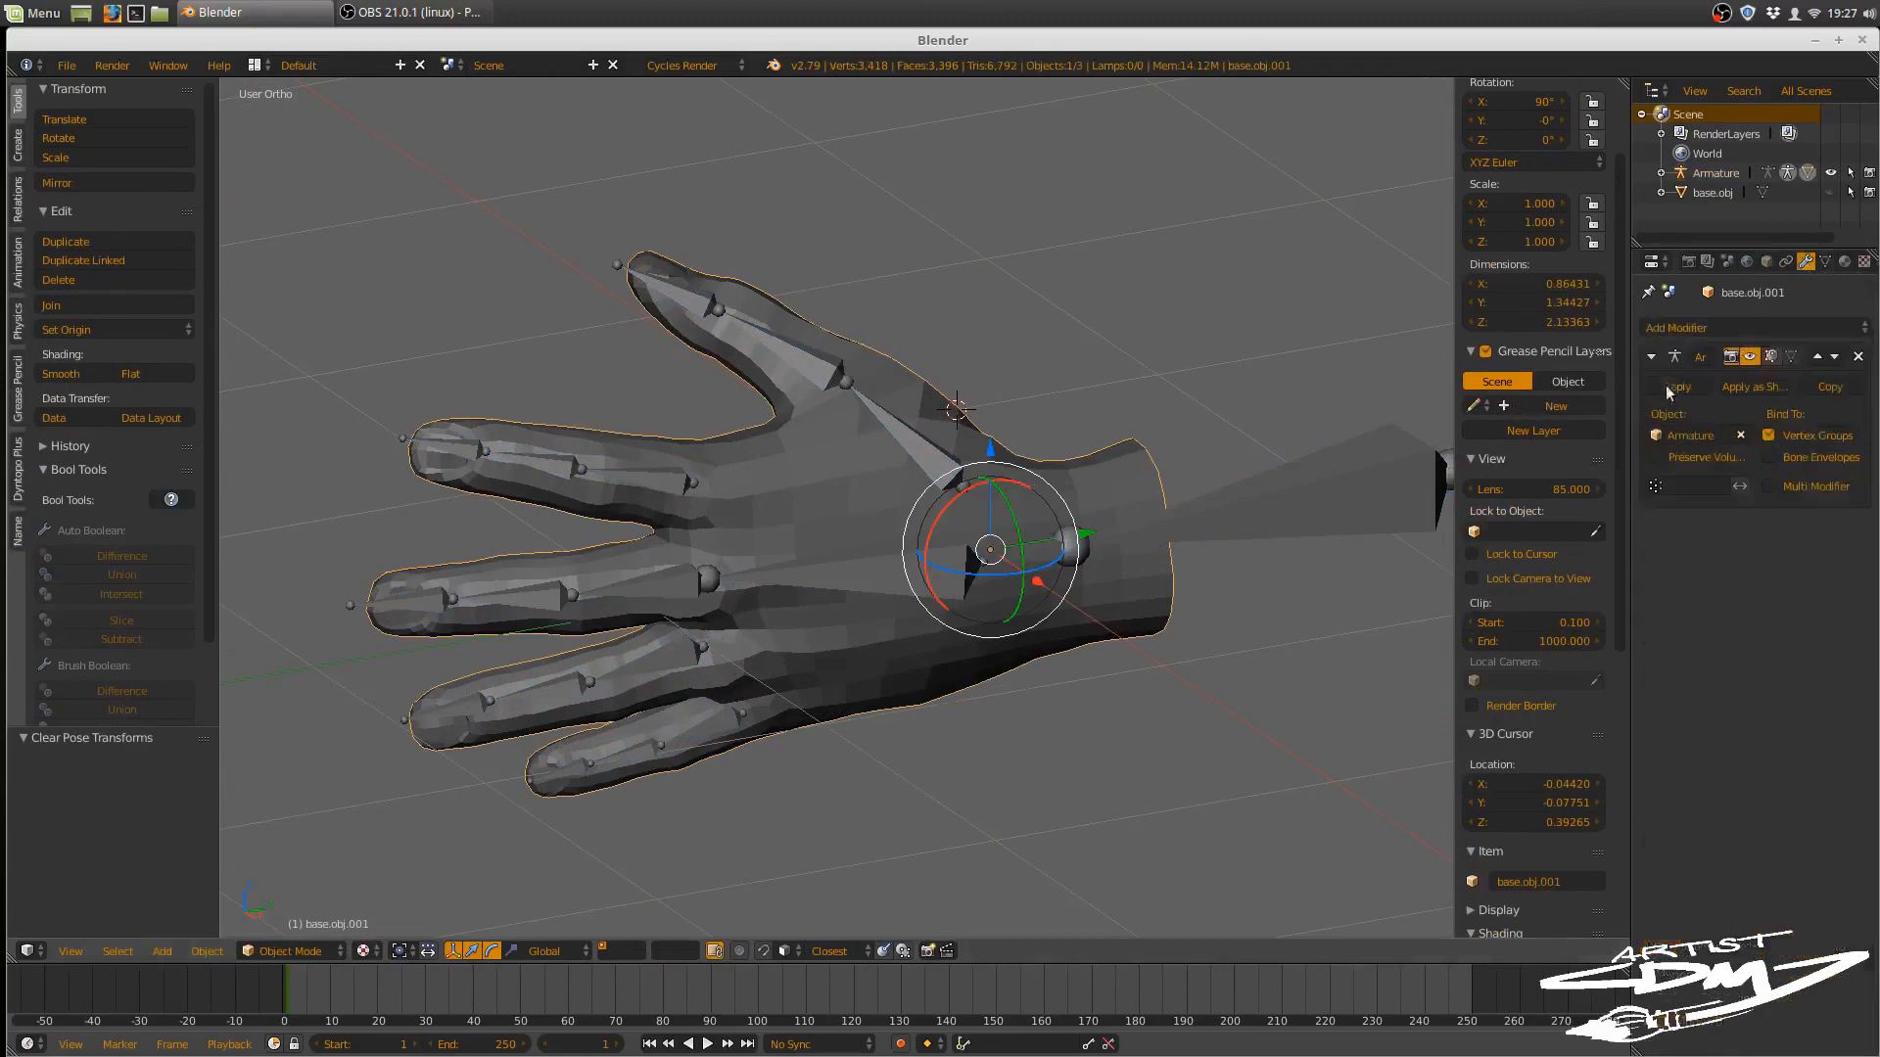
left_click(1722, 328)
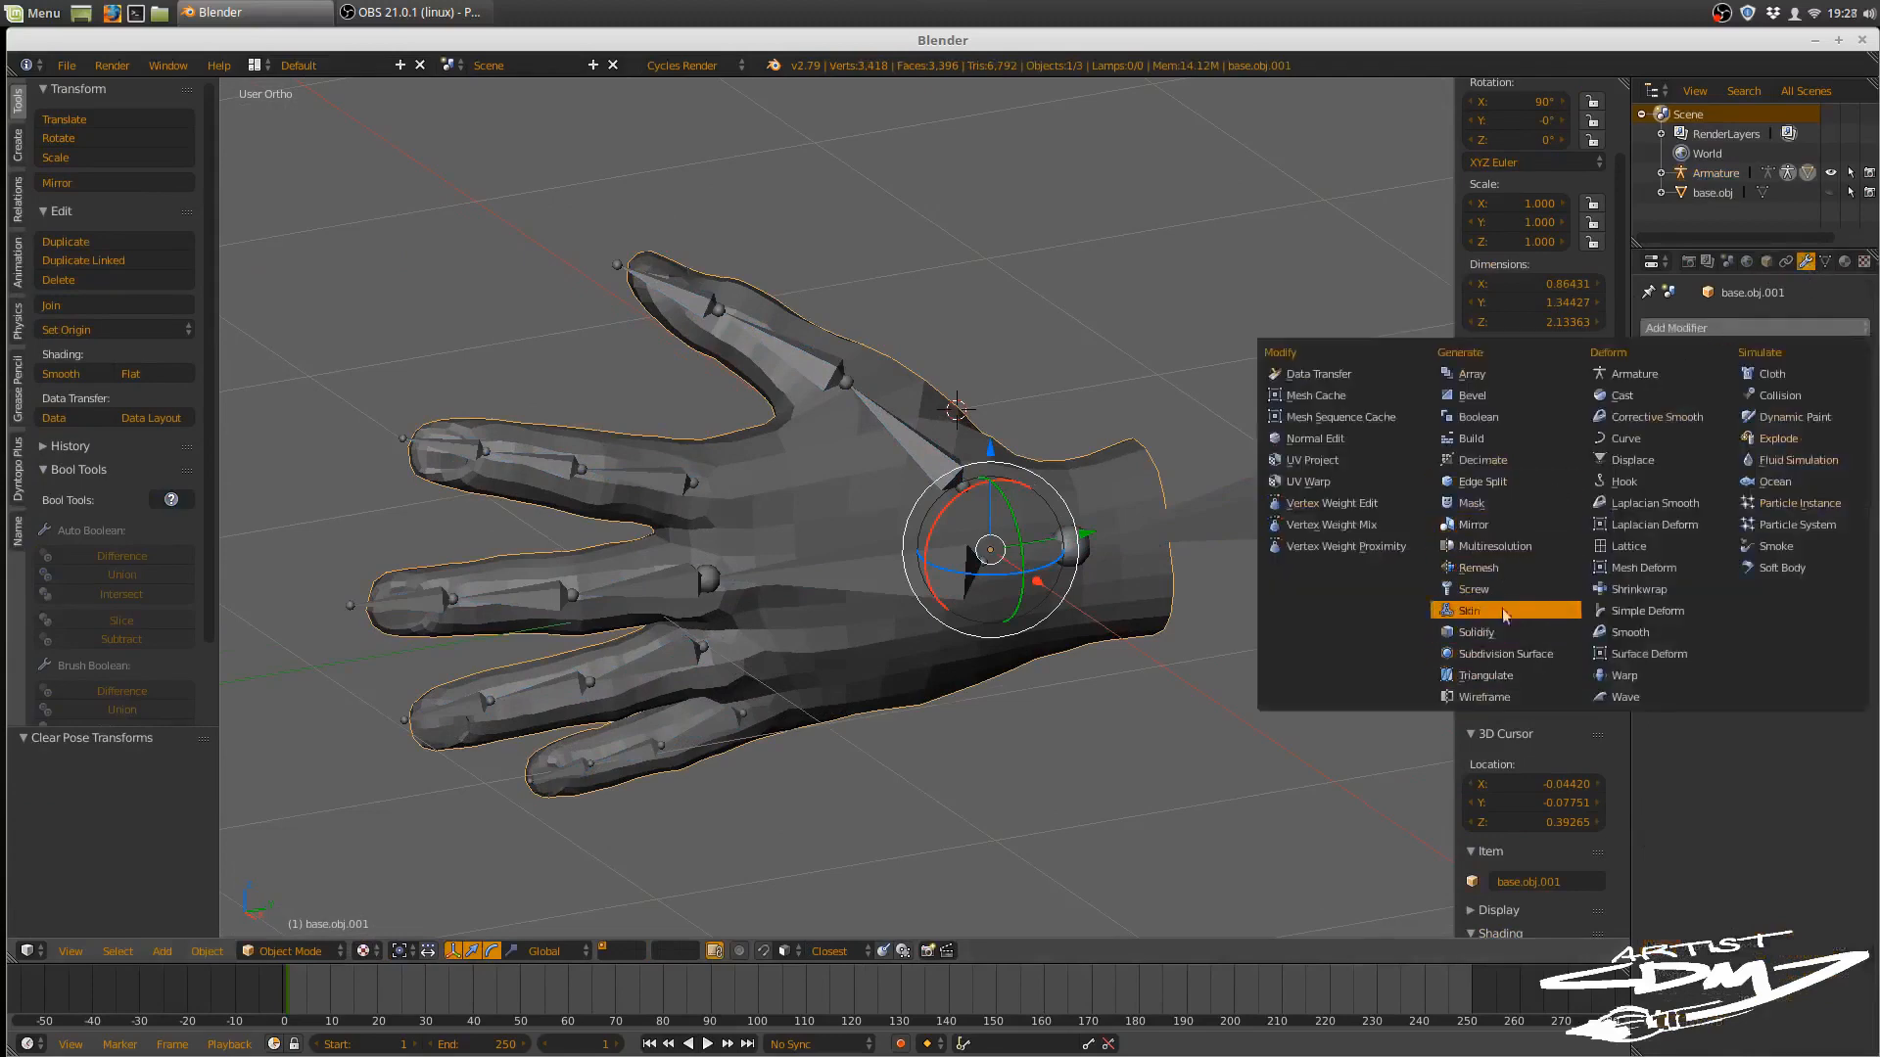
left_click(1495, 546)
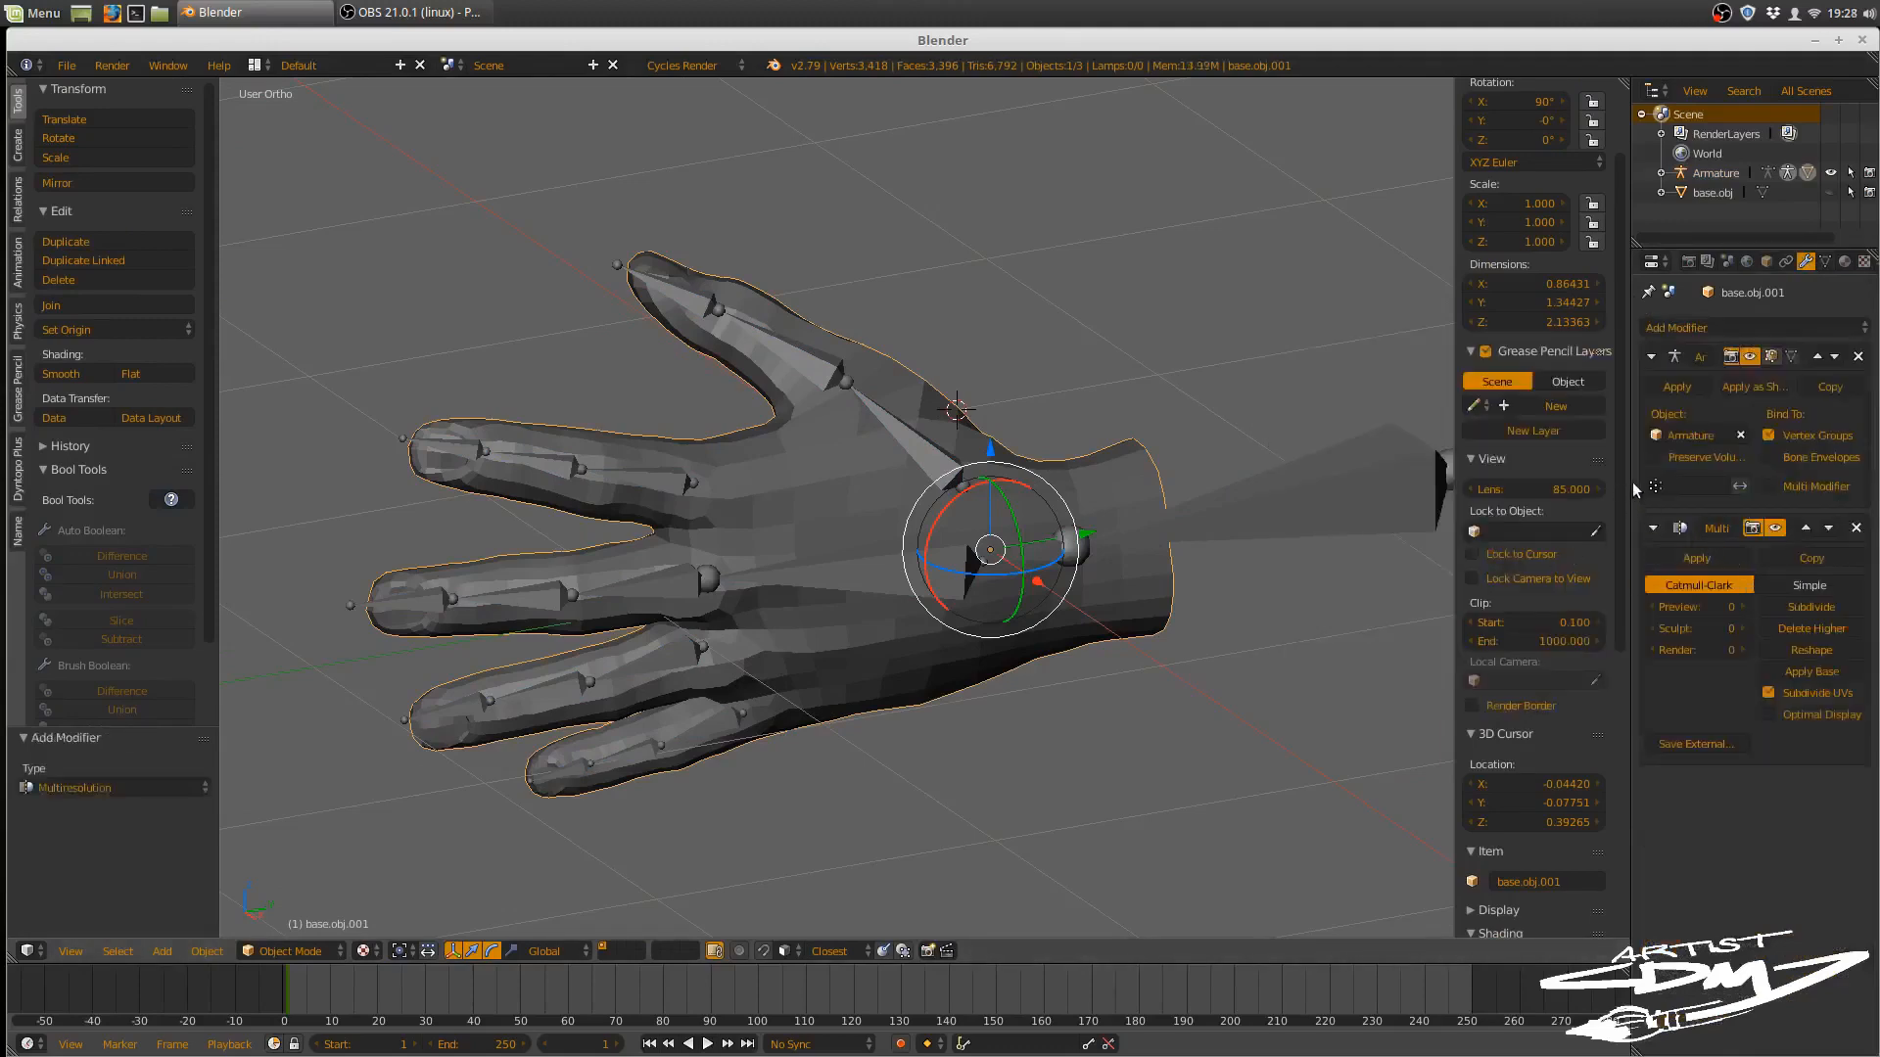
left_click_drag(1628, 473, 1576, 475)
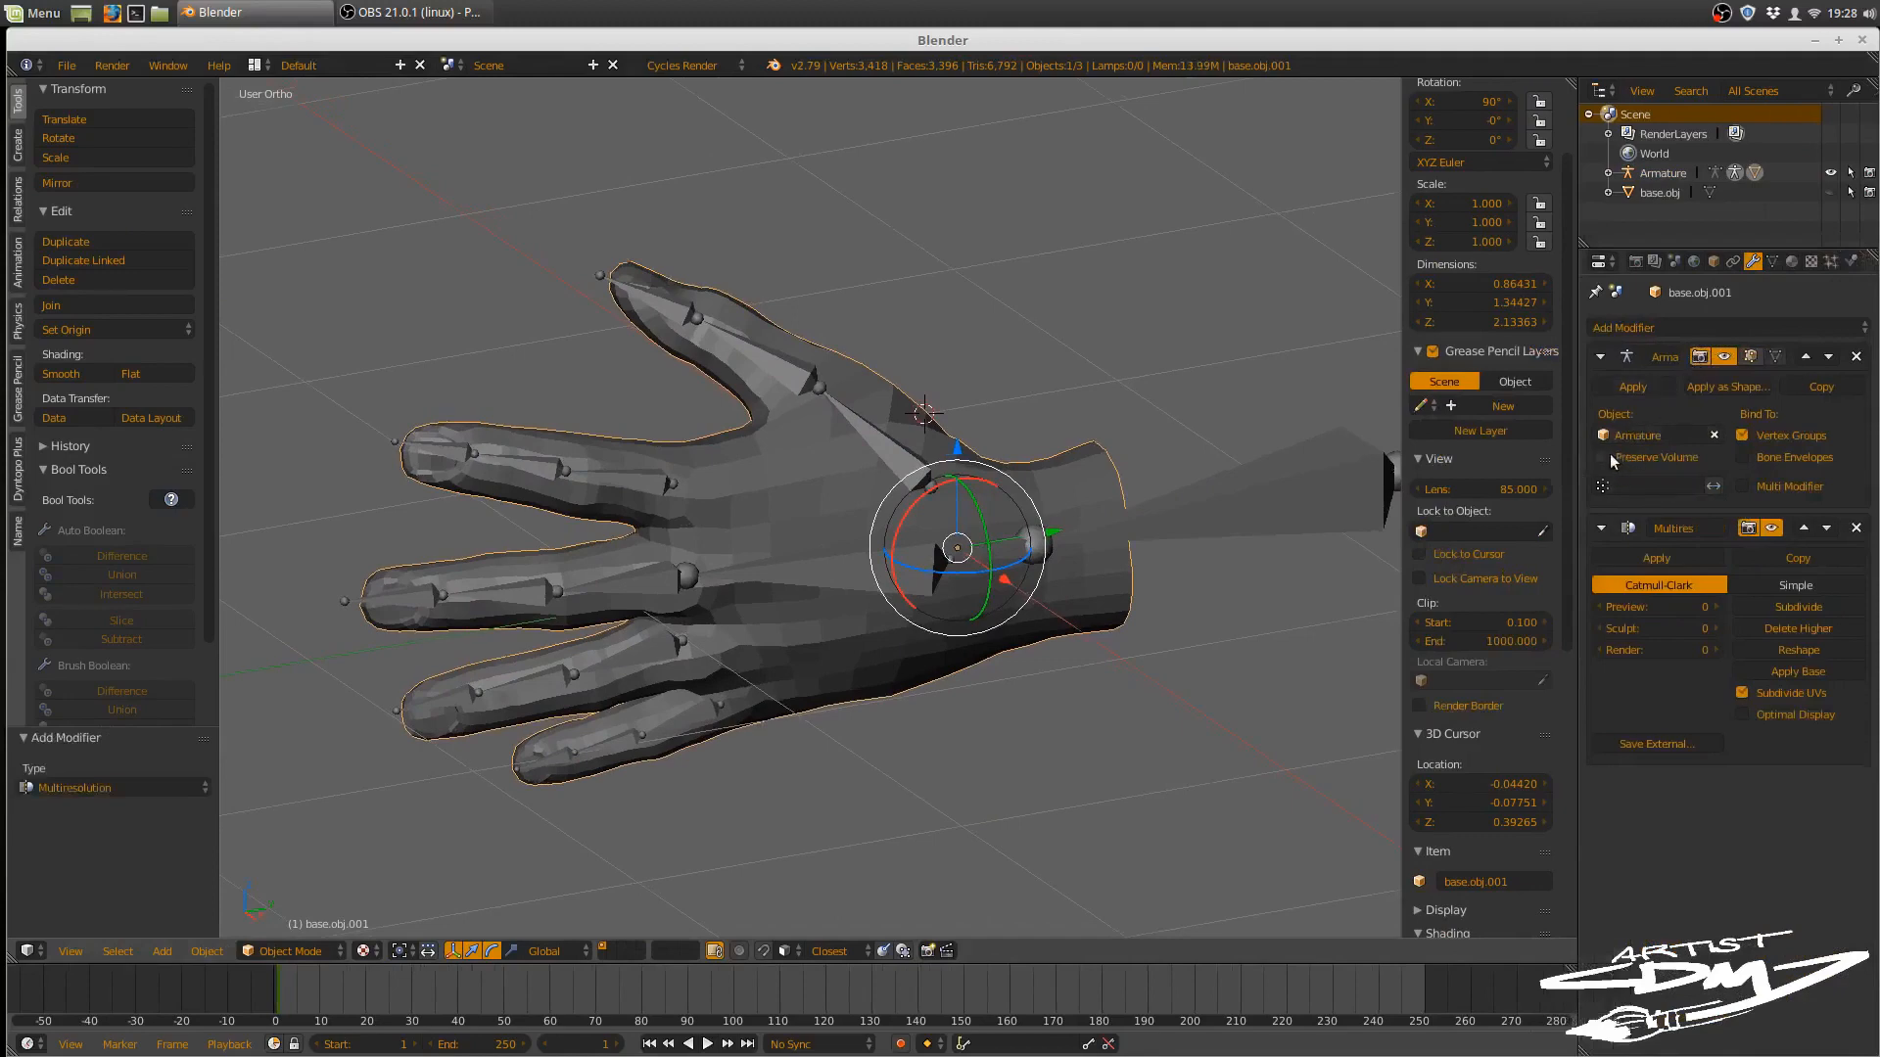
left_click(1614, 459)
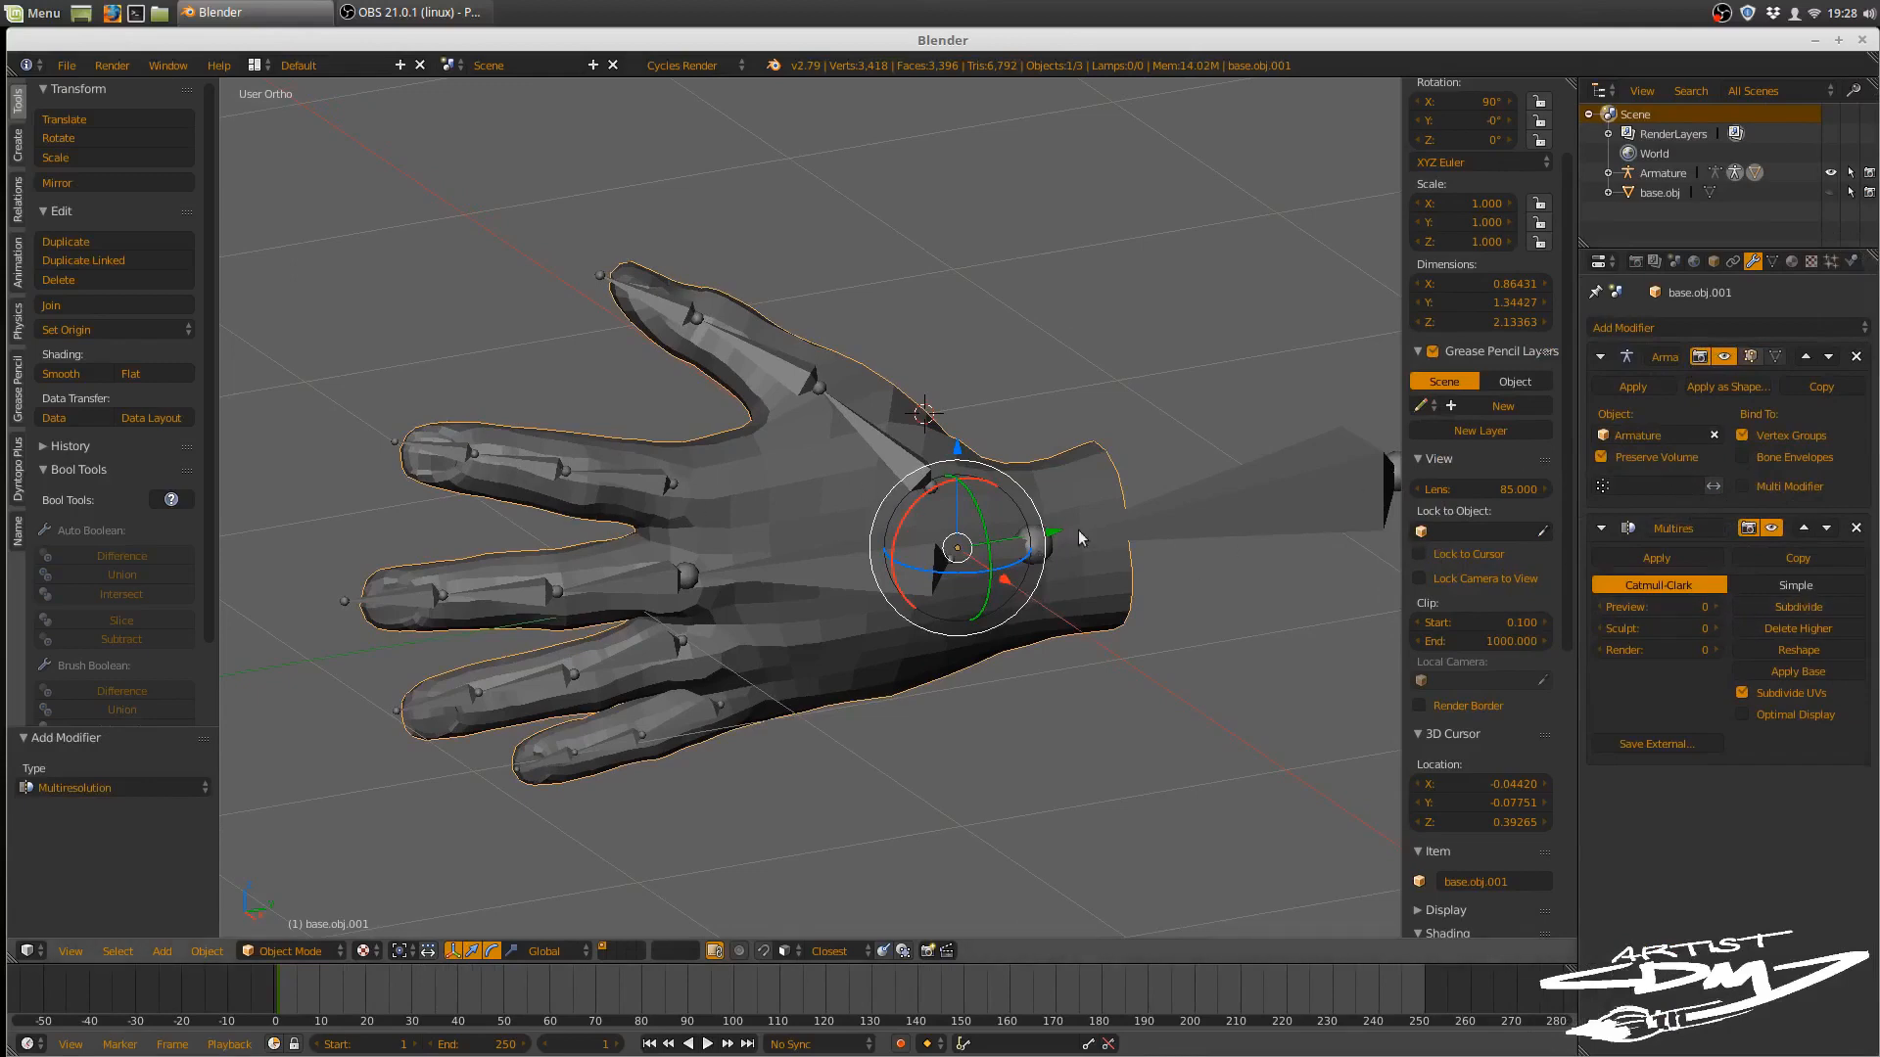
- Subdivide the glove's Multiresolution modifier to level 4 and set its Preview level to 3
left_click(1821, 608)
left_click(1823, 607)
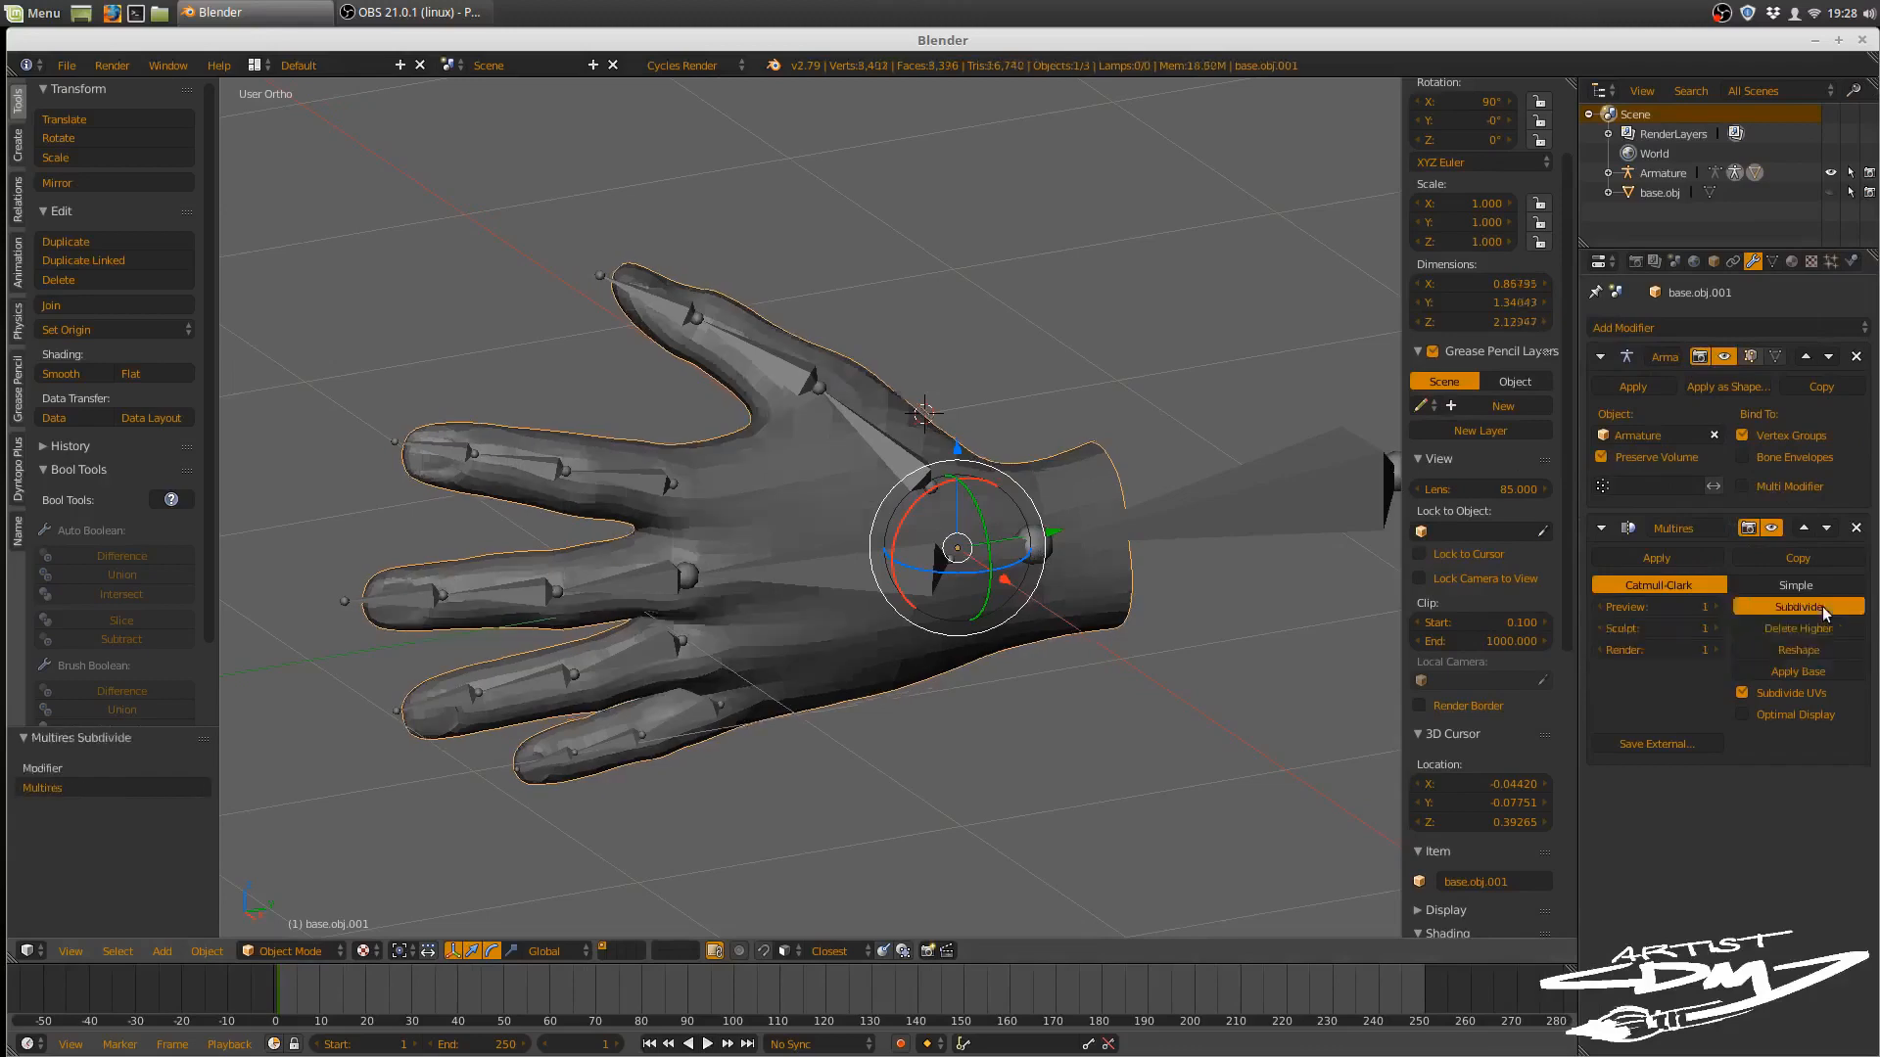
left_click(1823, 607)
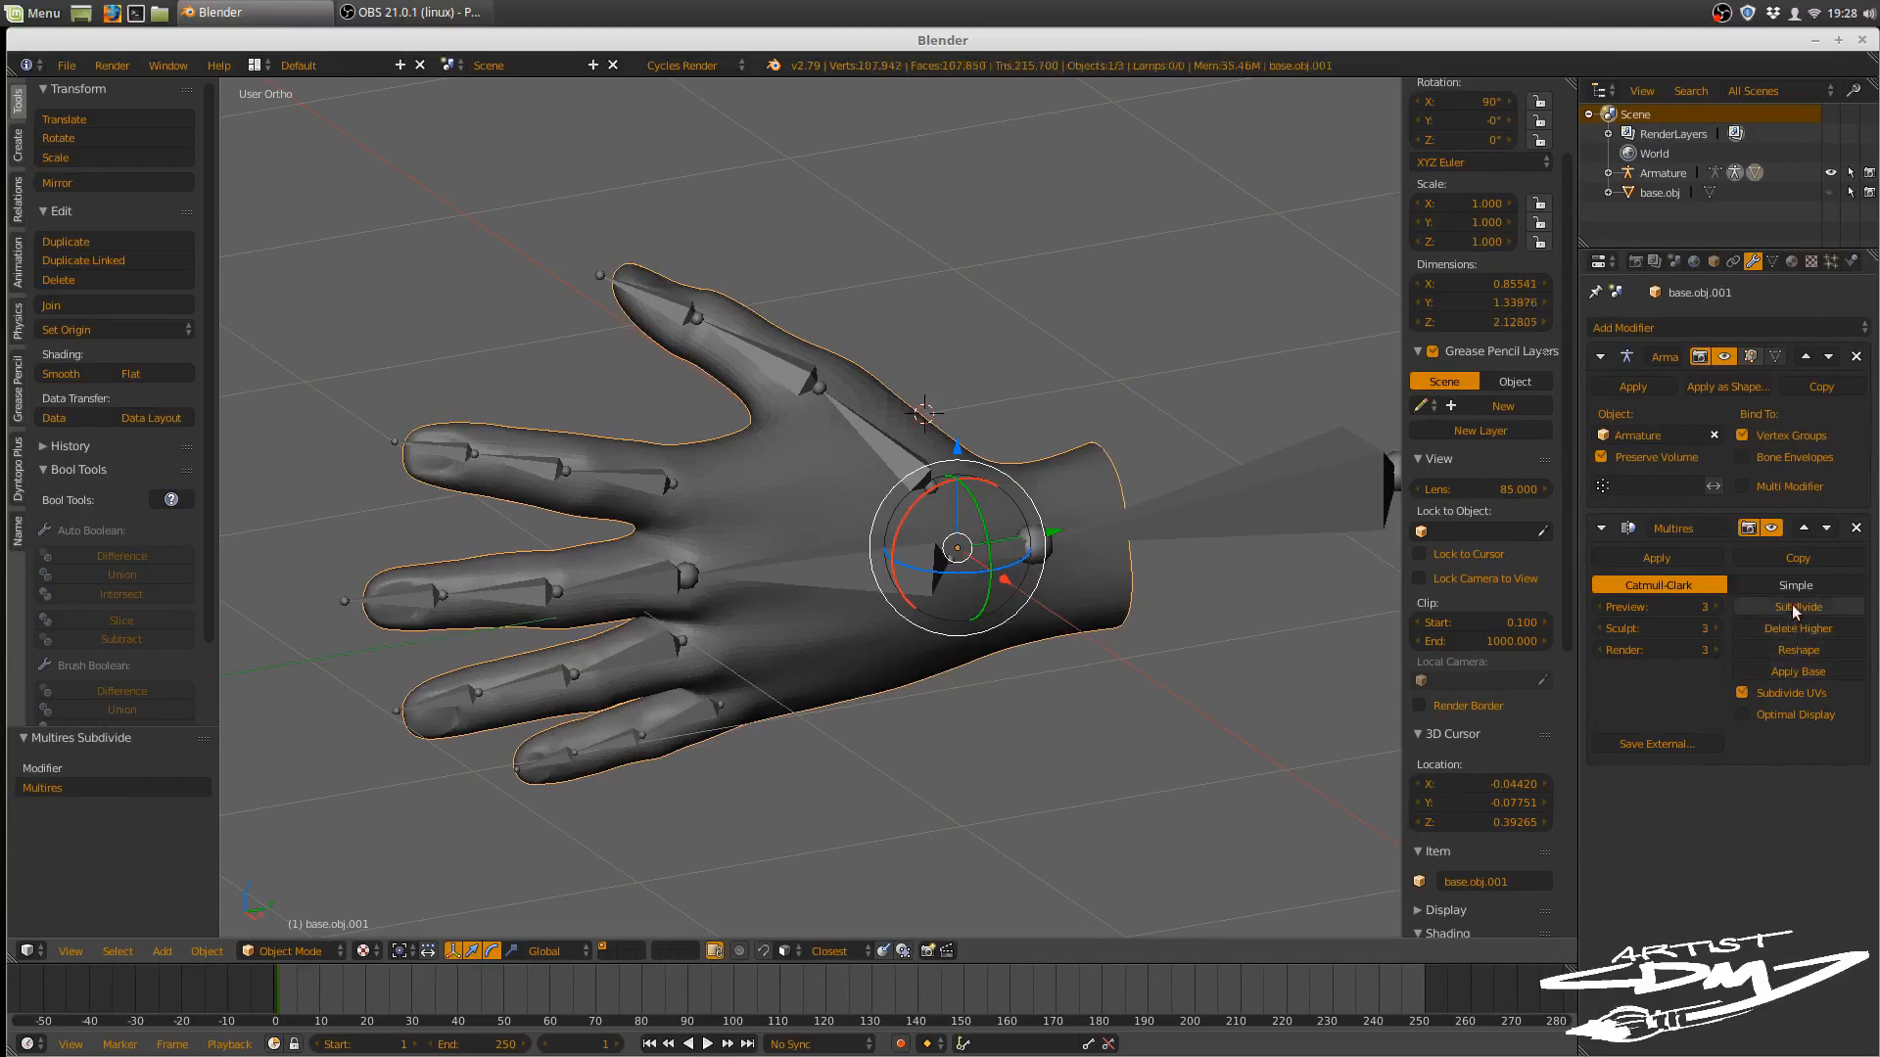
left_click(1791, 605)
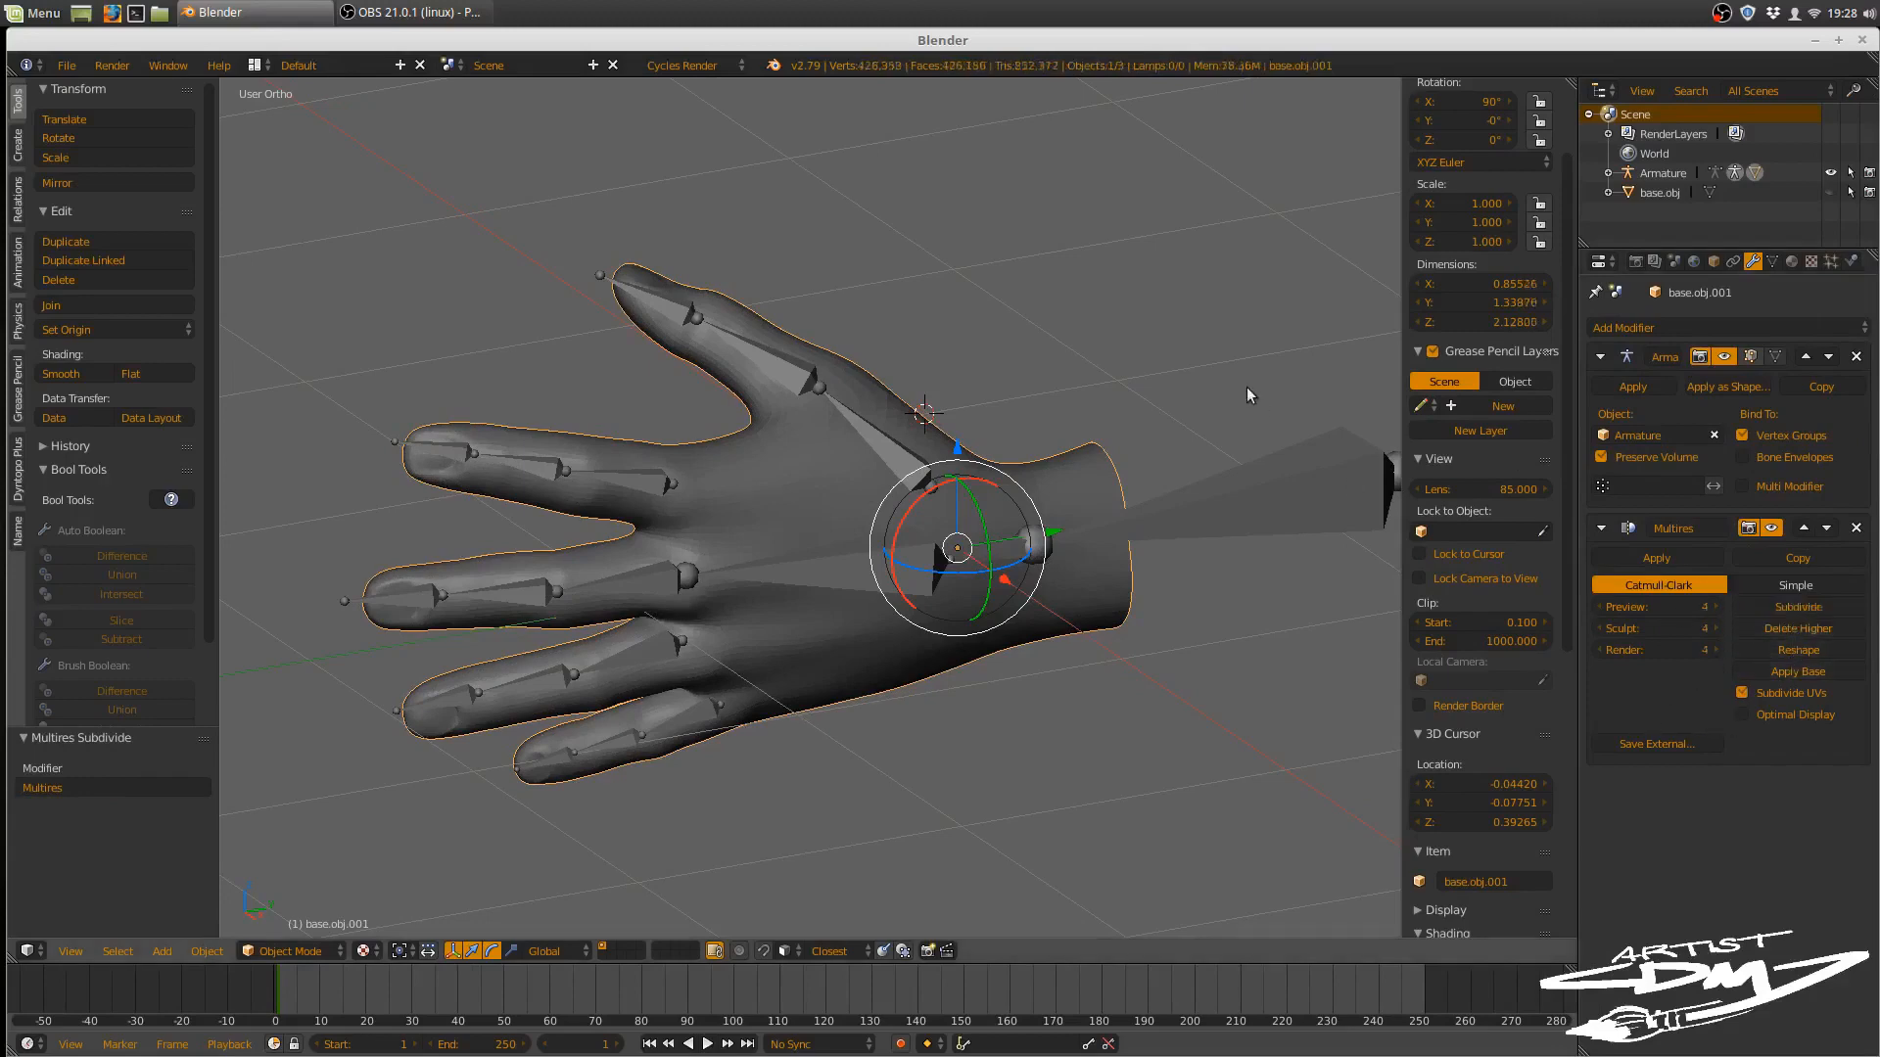
mouse_move(1084, 586)
middle_mouse_down()
mouse_move(1003, 592)
mouse_move(1100, 558)
mouse_move(1087, 587)
middle_mouse_up()
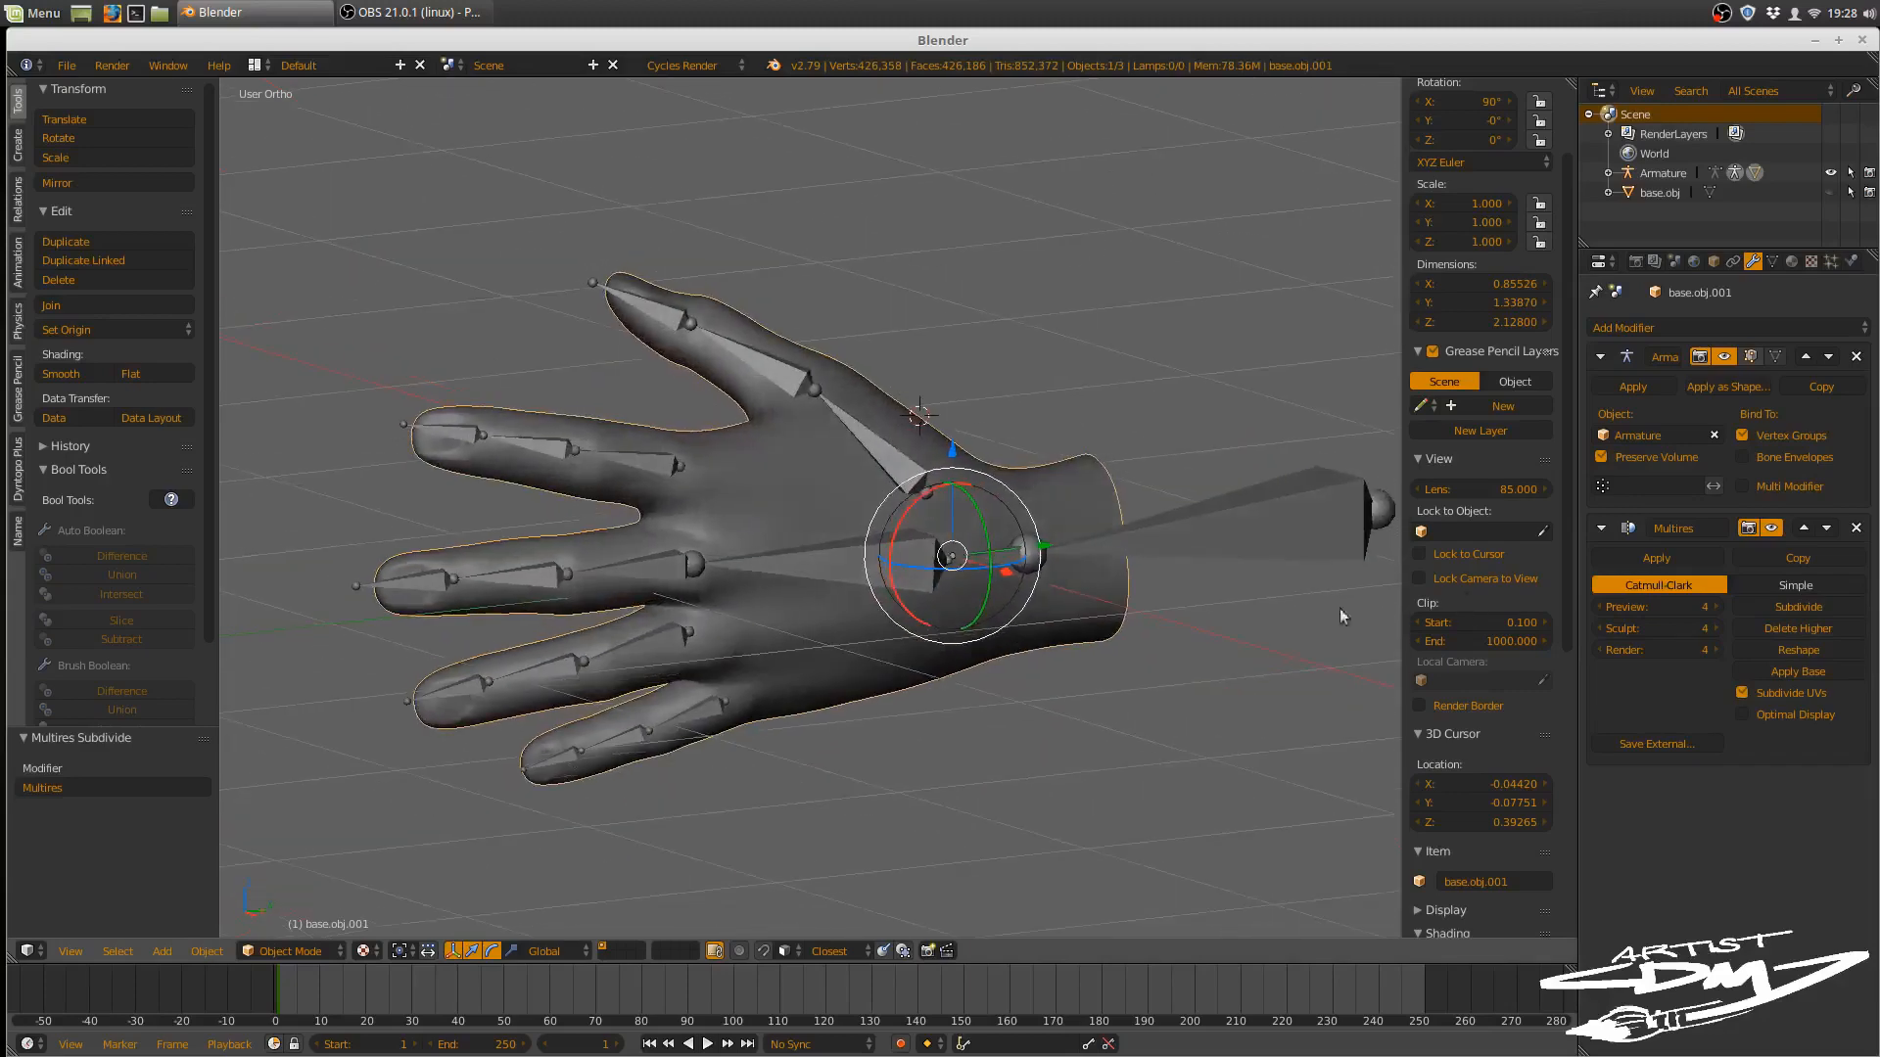
left_click(1602, 607)
middle_click_drag(1011, 660, 1051, 692)
middle_click_drag(1051, 693, 944, 662, "shift")
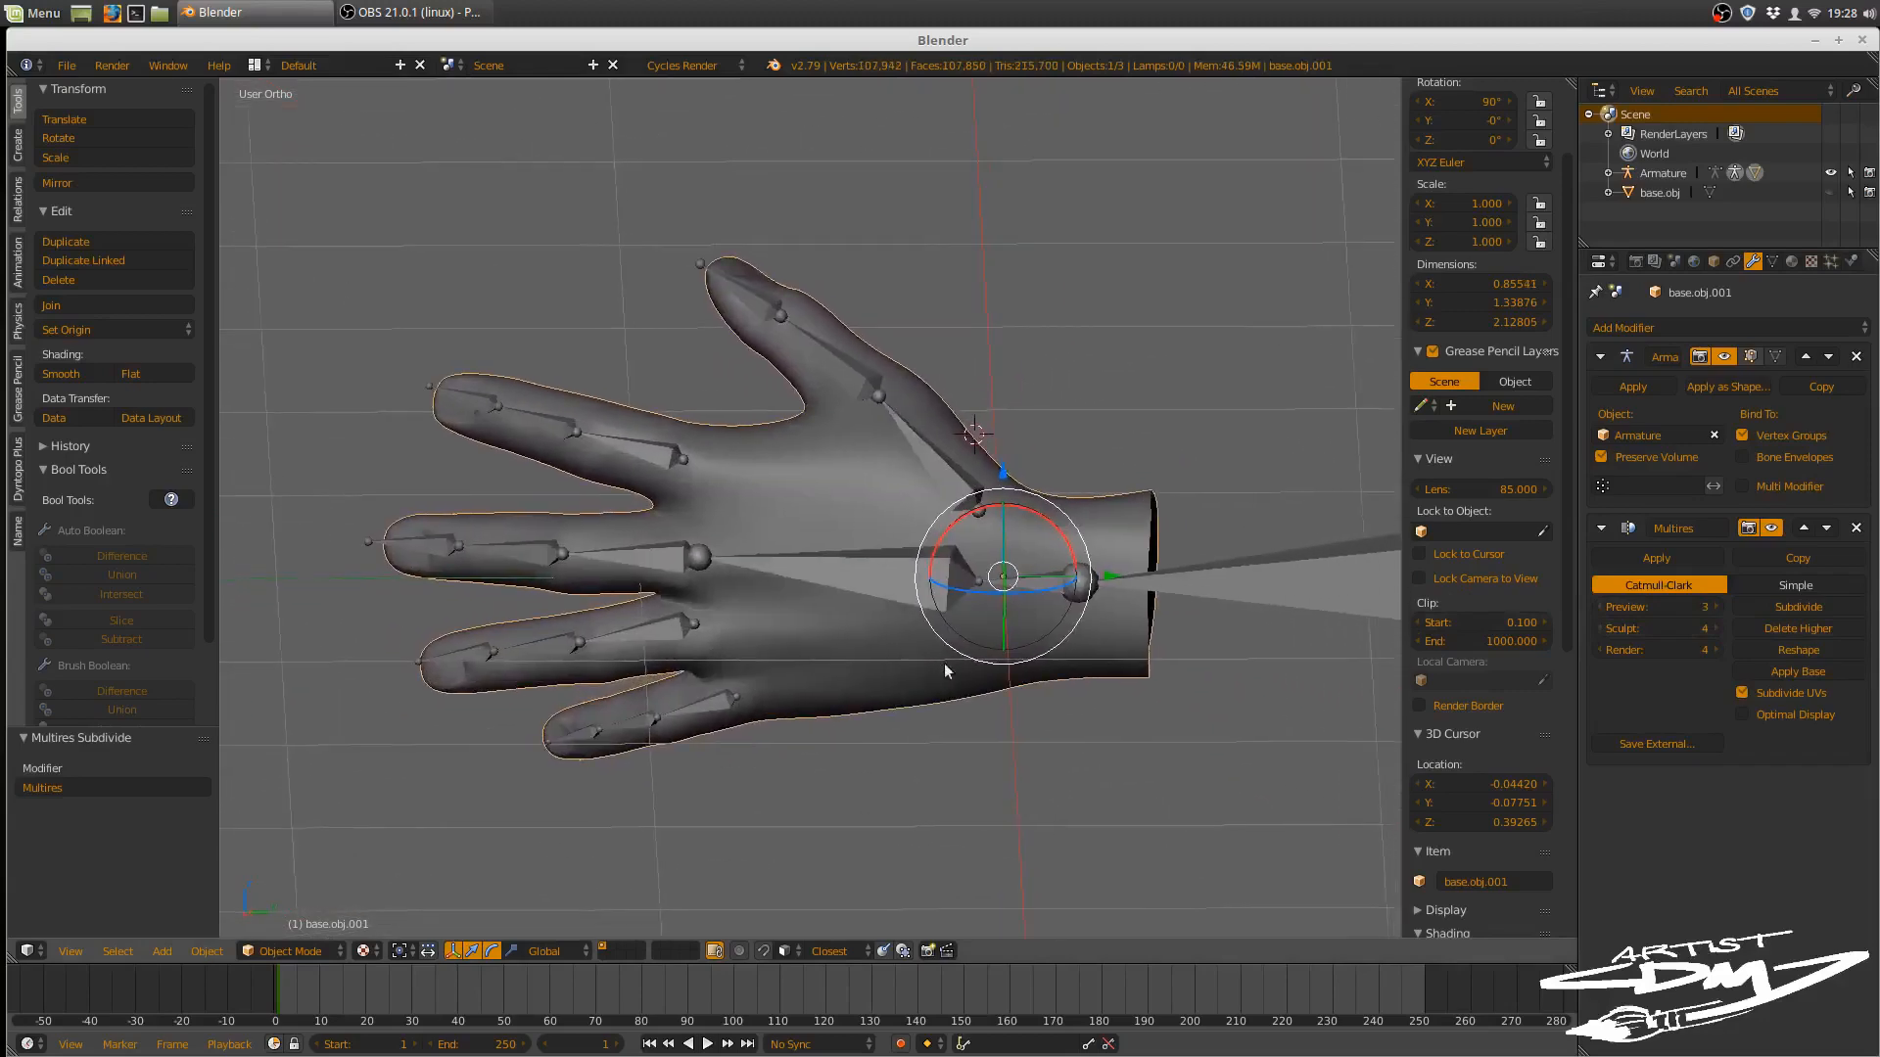
- Select the armature and set its bone display to Stick
right_click(1226, 578)
left_click(1752, 261)
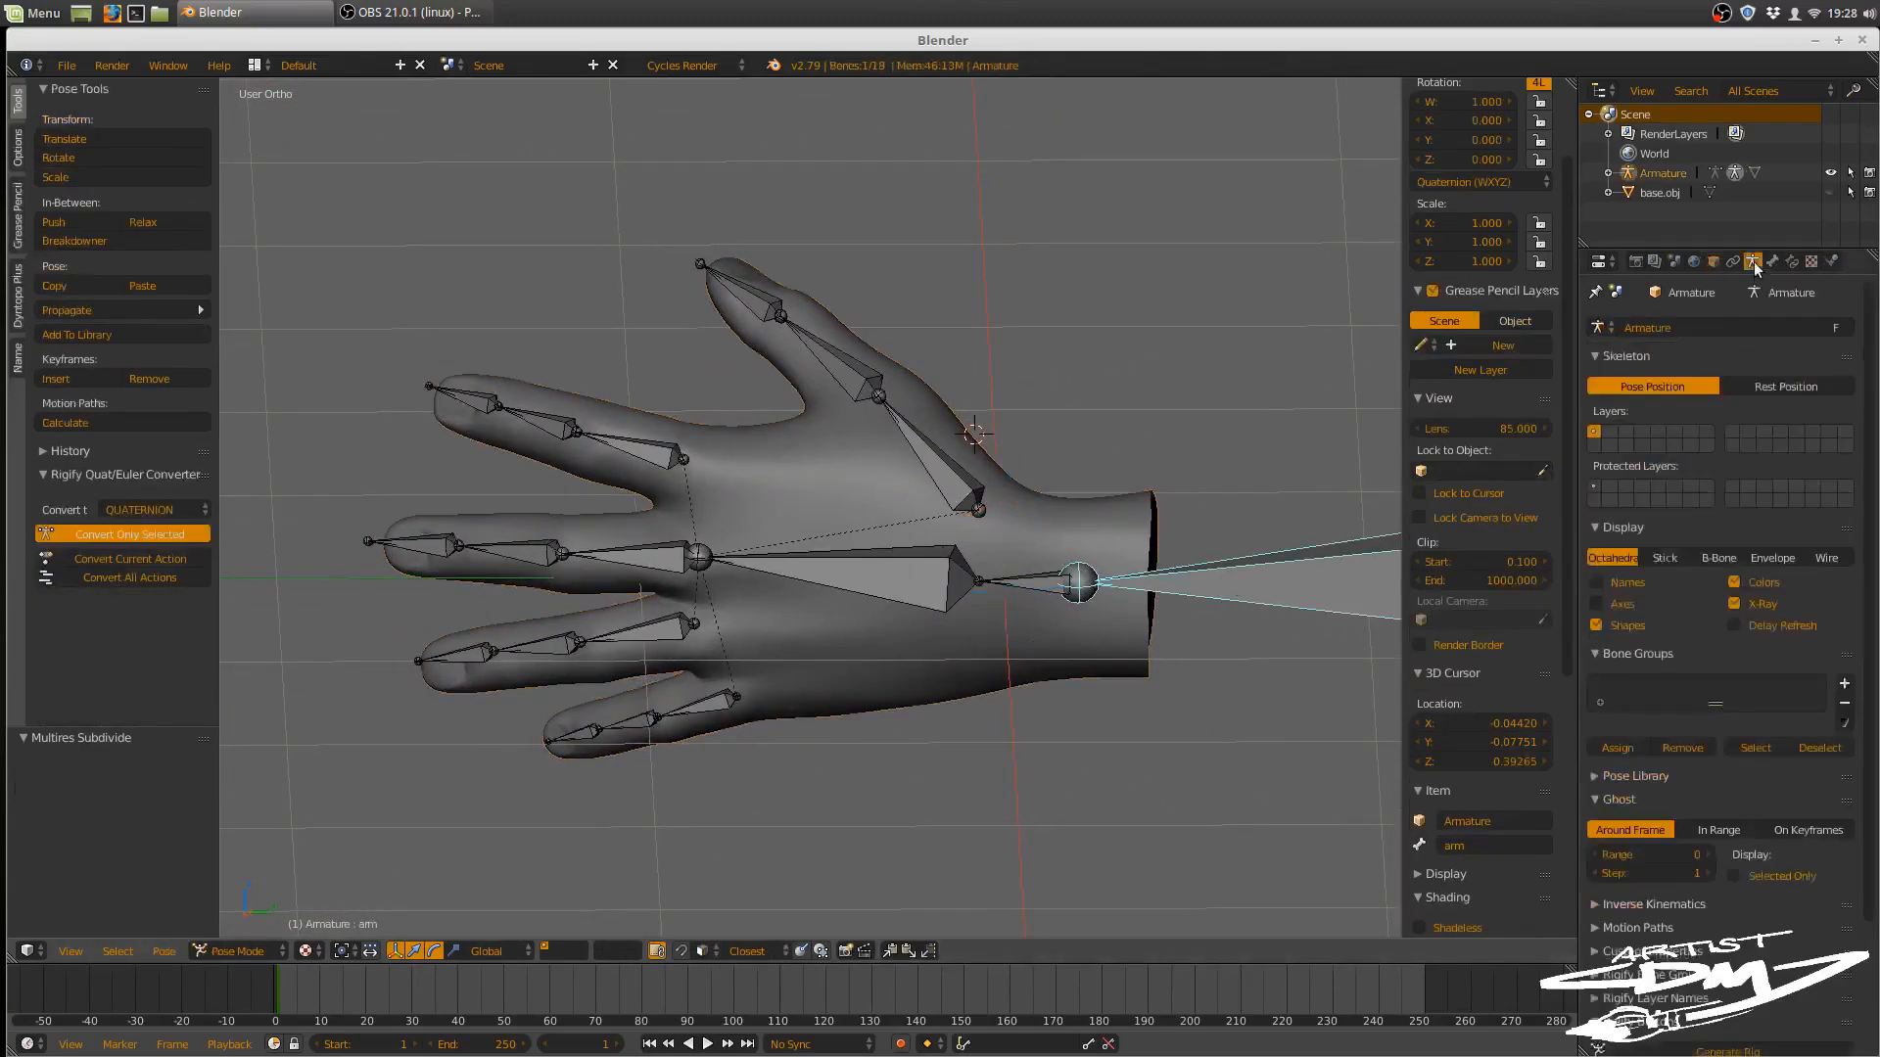
left_click(1665, 558)
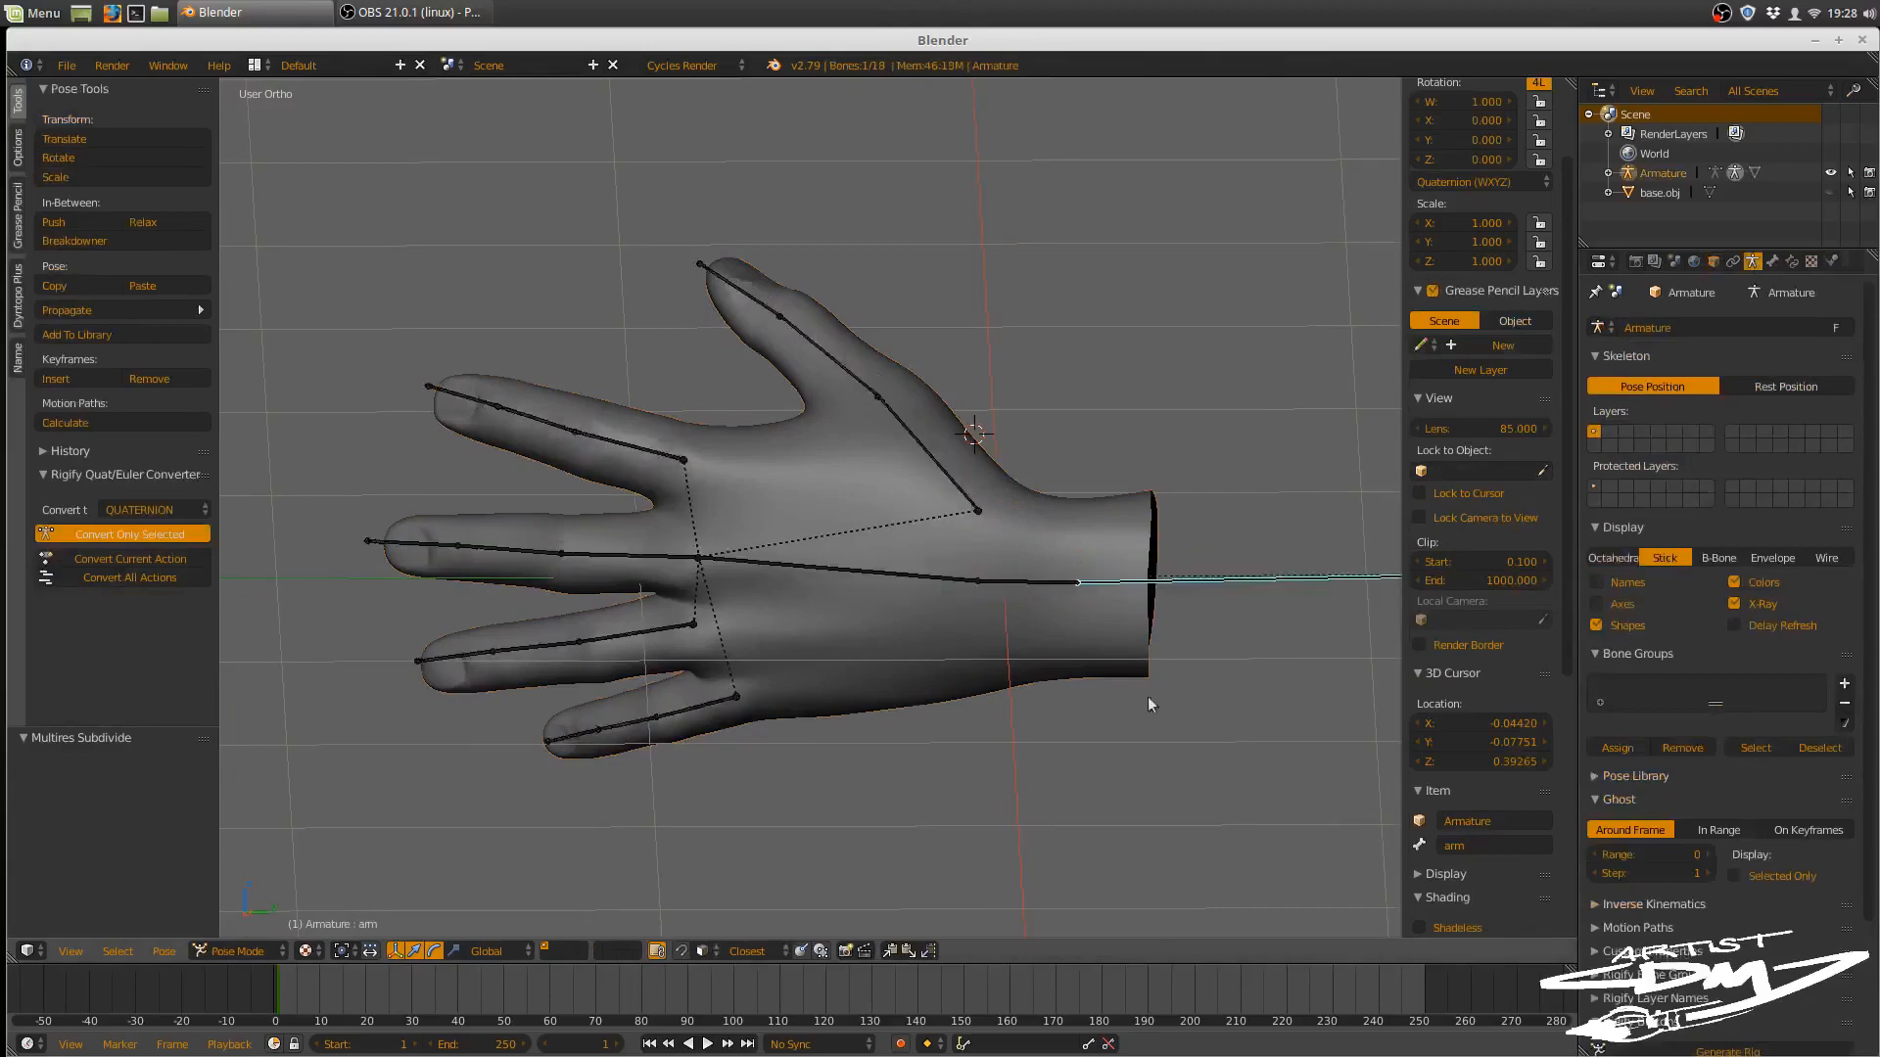
middle_click_drag(1148, 696, 1060, 617)
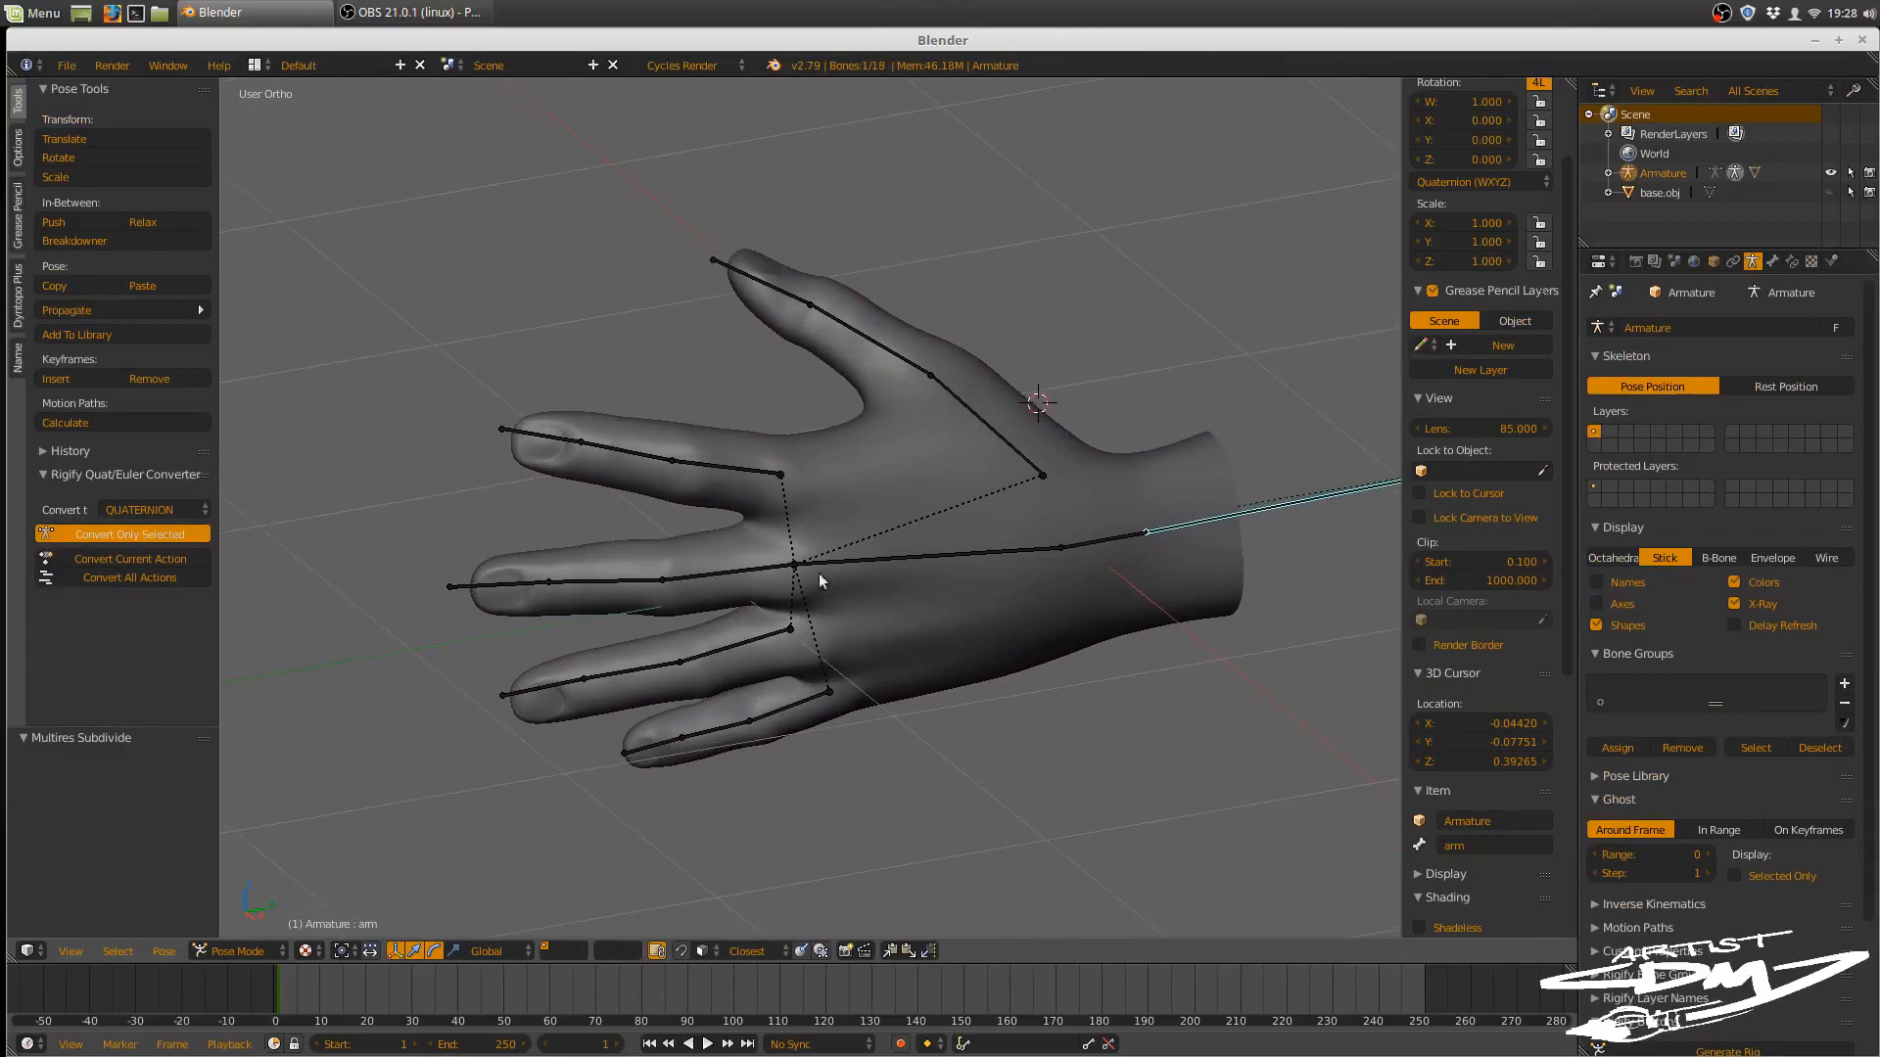
middle_click_drag(805, 597, 856, 598, "shift")
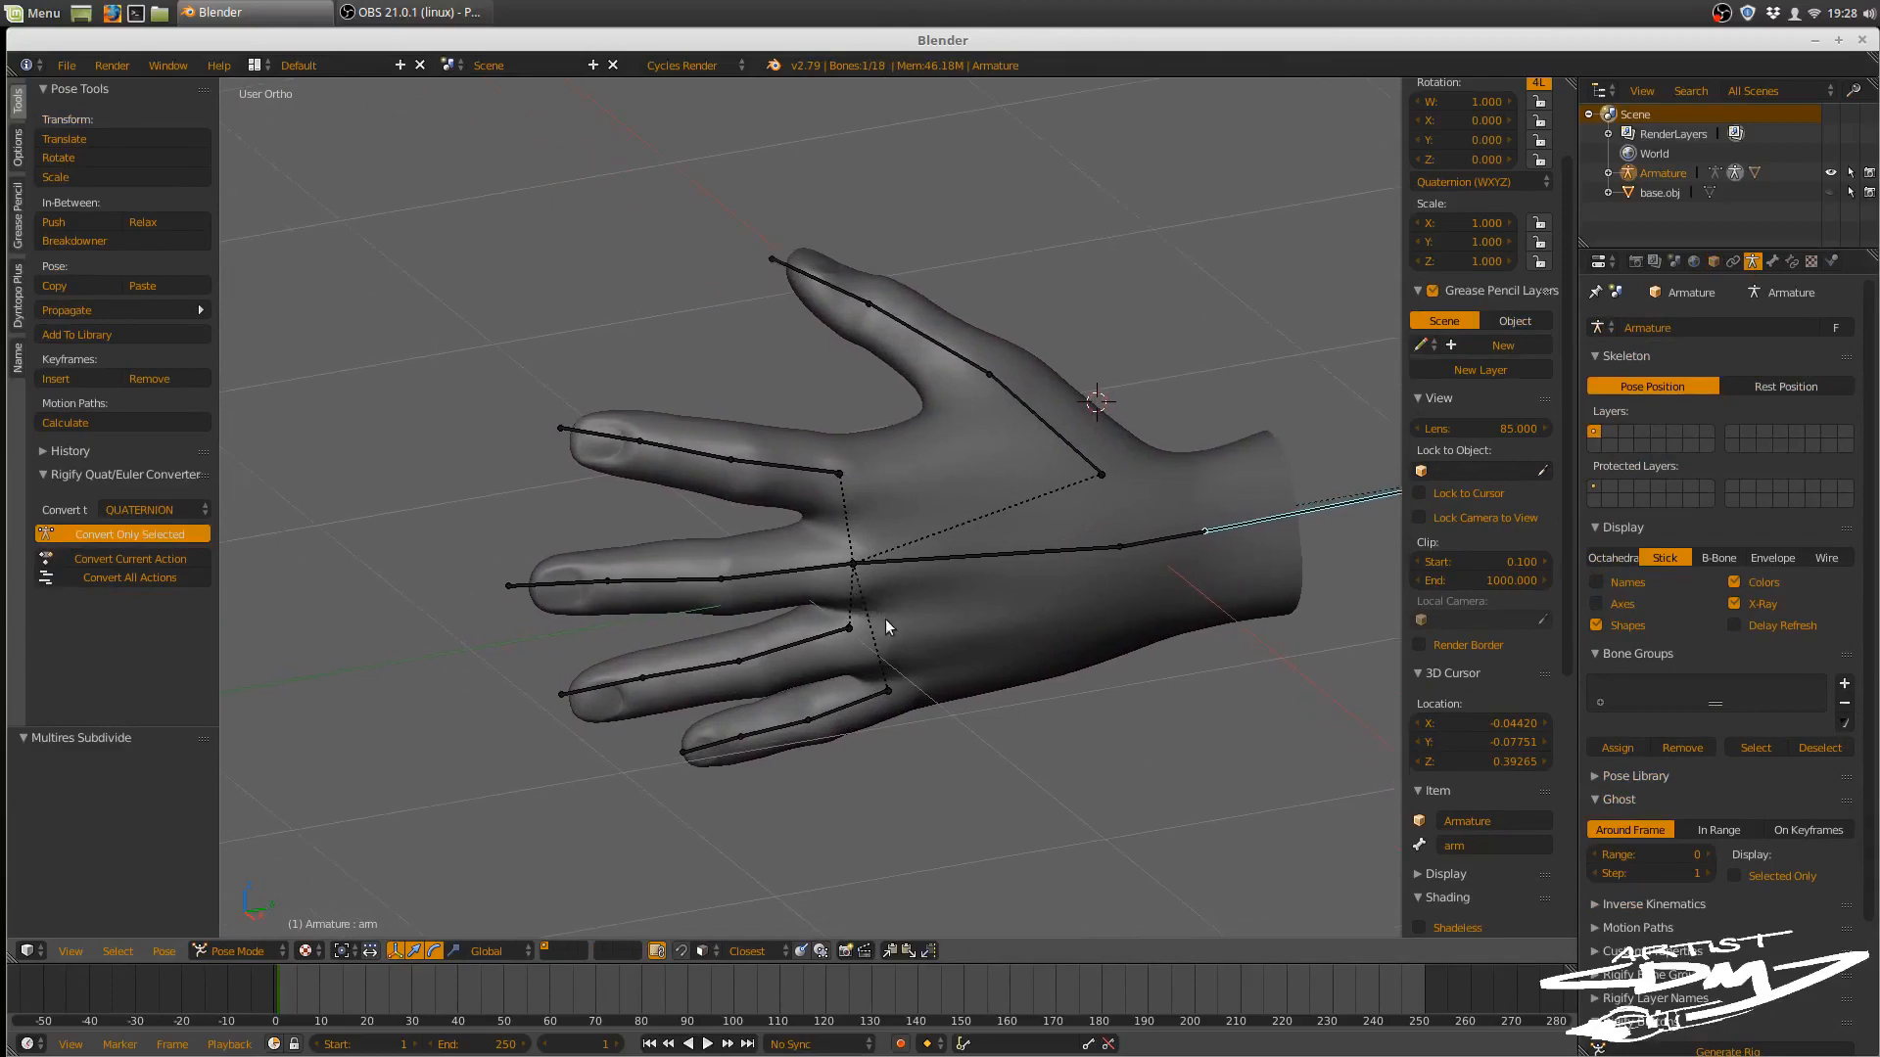
- Select the glove mesh base.obj.001 and switch it to Sculpt Mode
left_click(835, 288)
right_click(1095, 427)
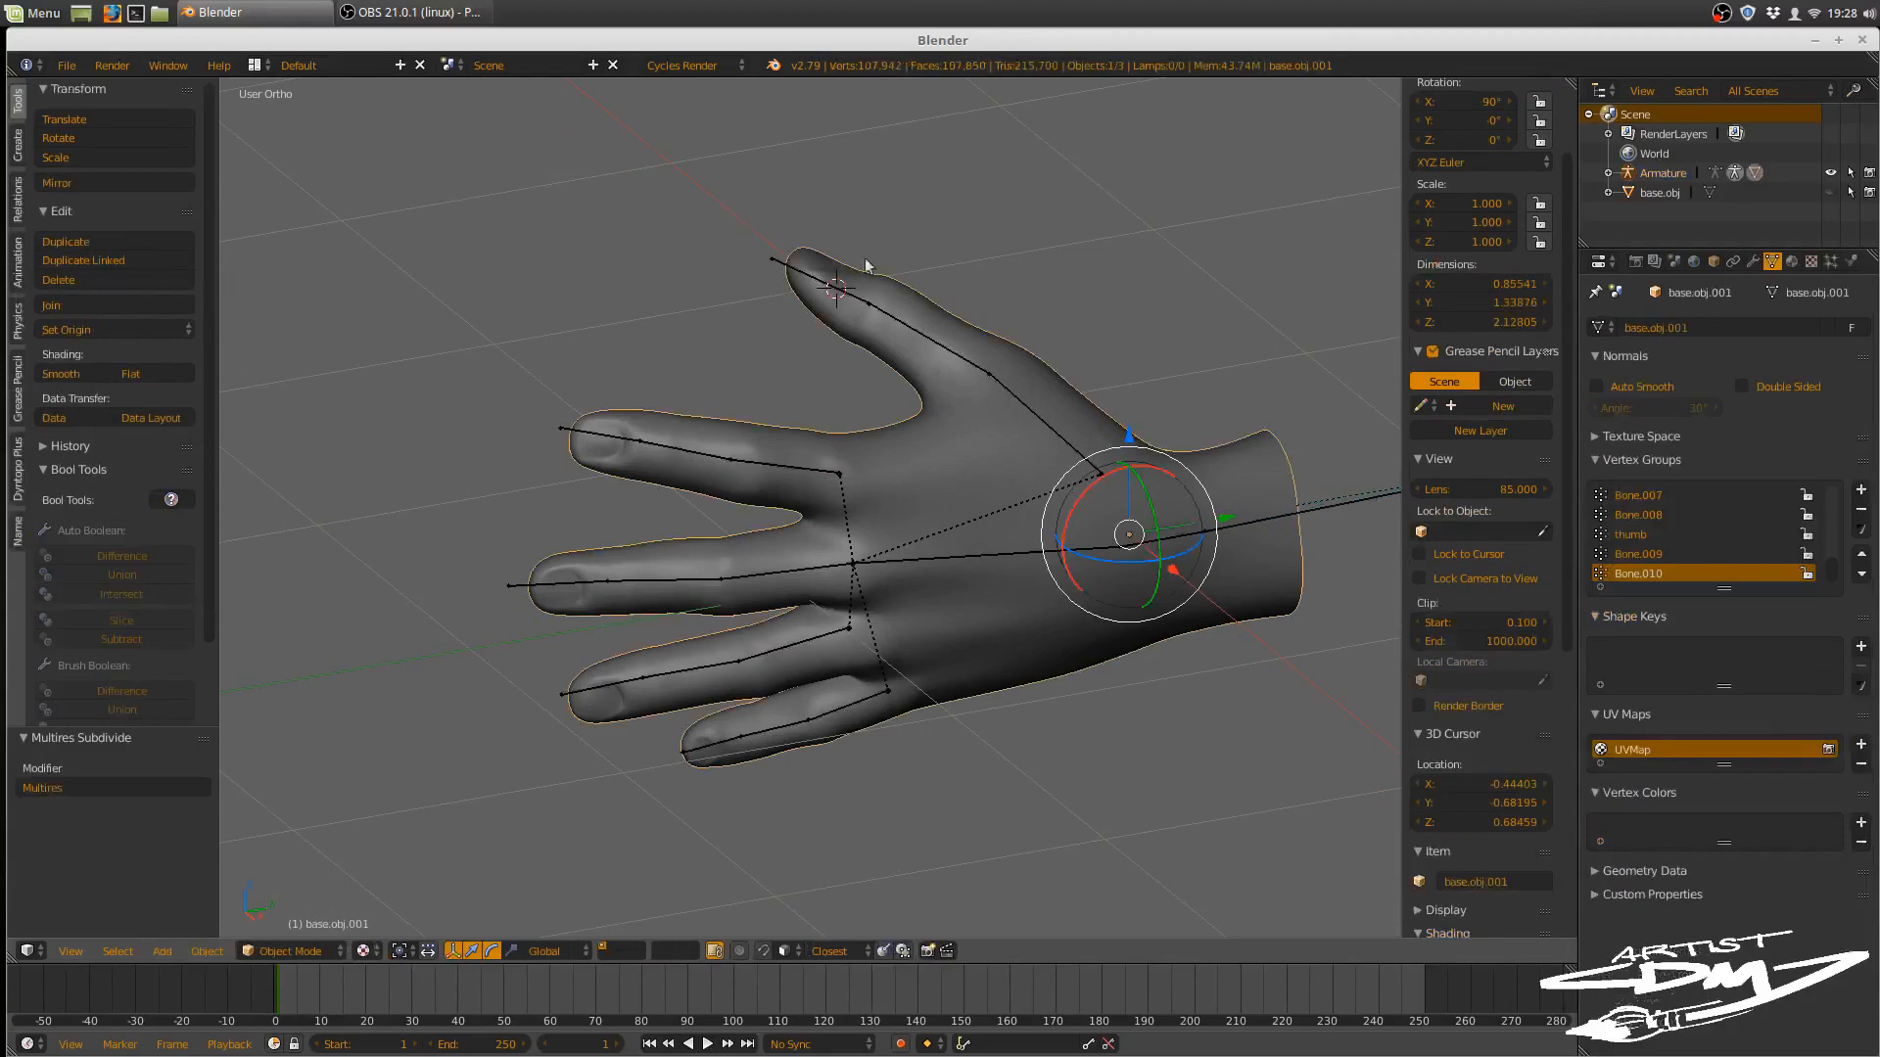
key("ctrl+Tab")
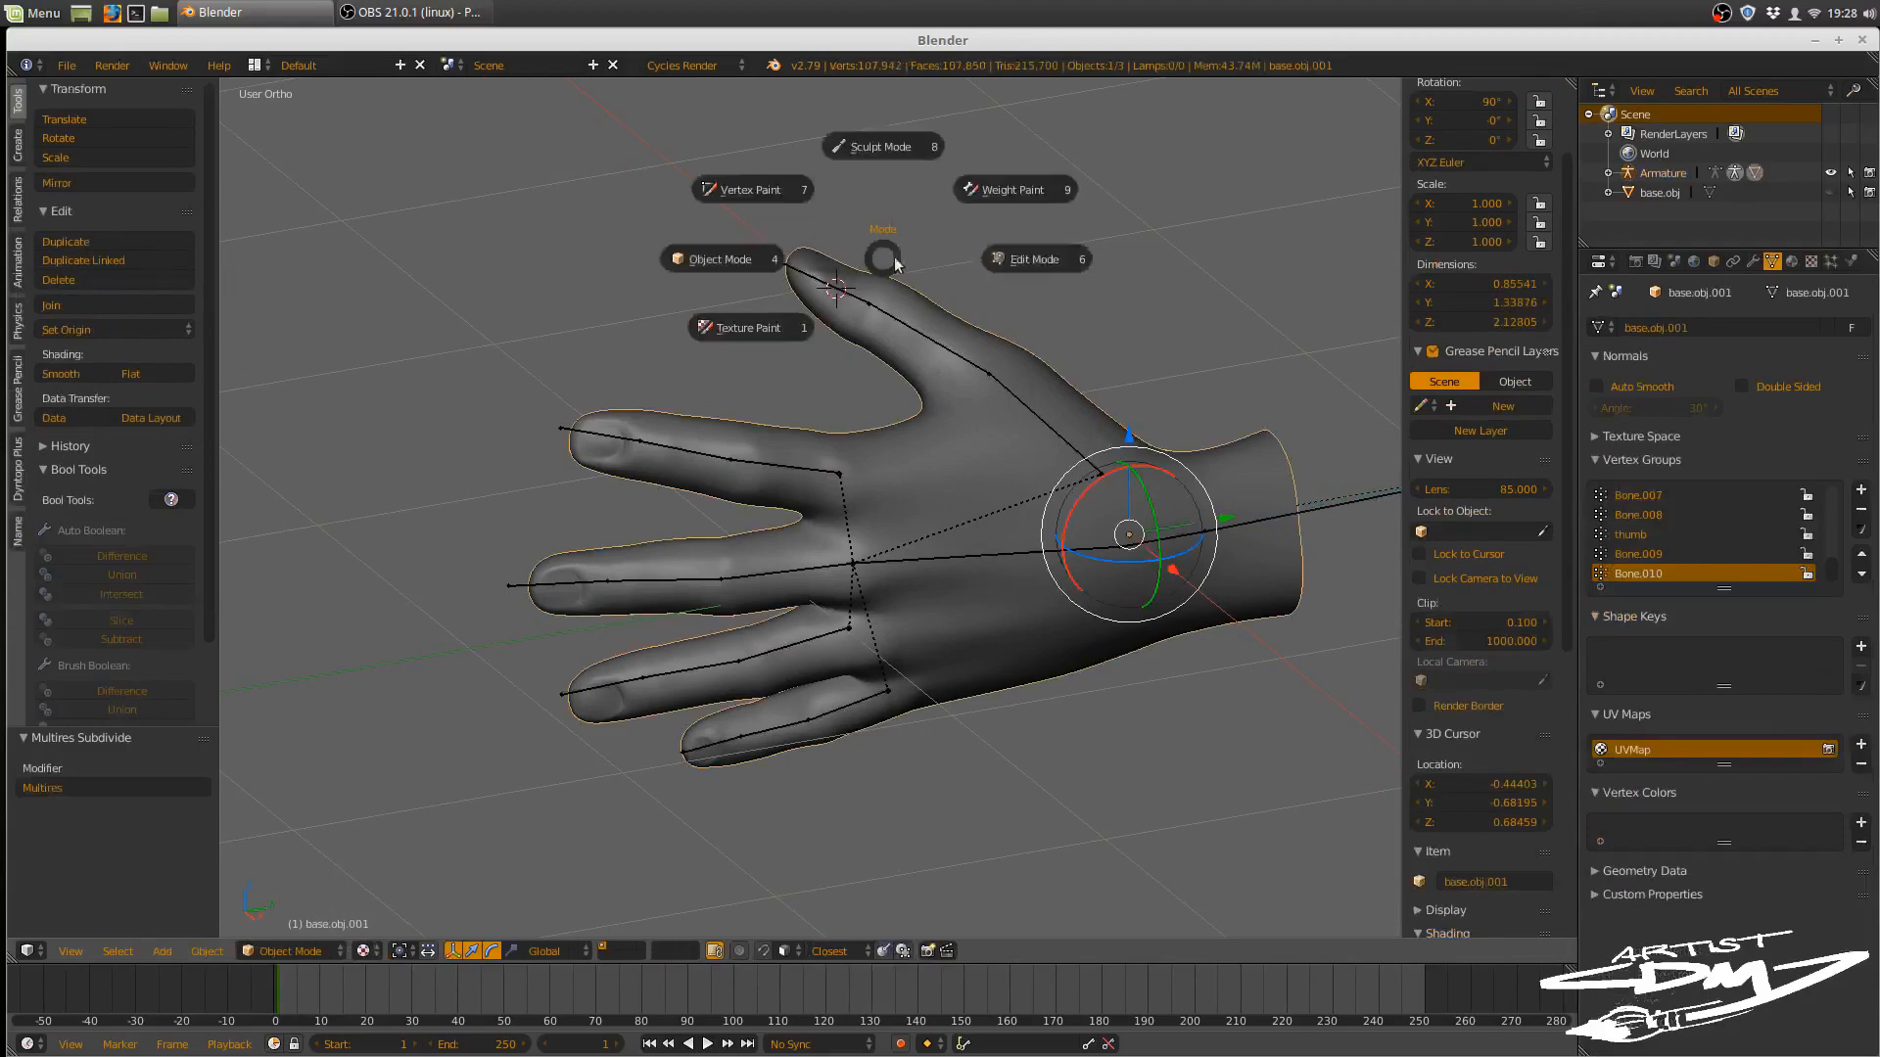
left_click(891, 149)
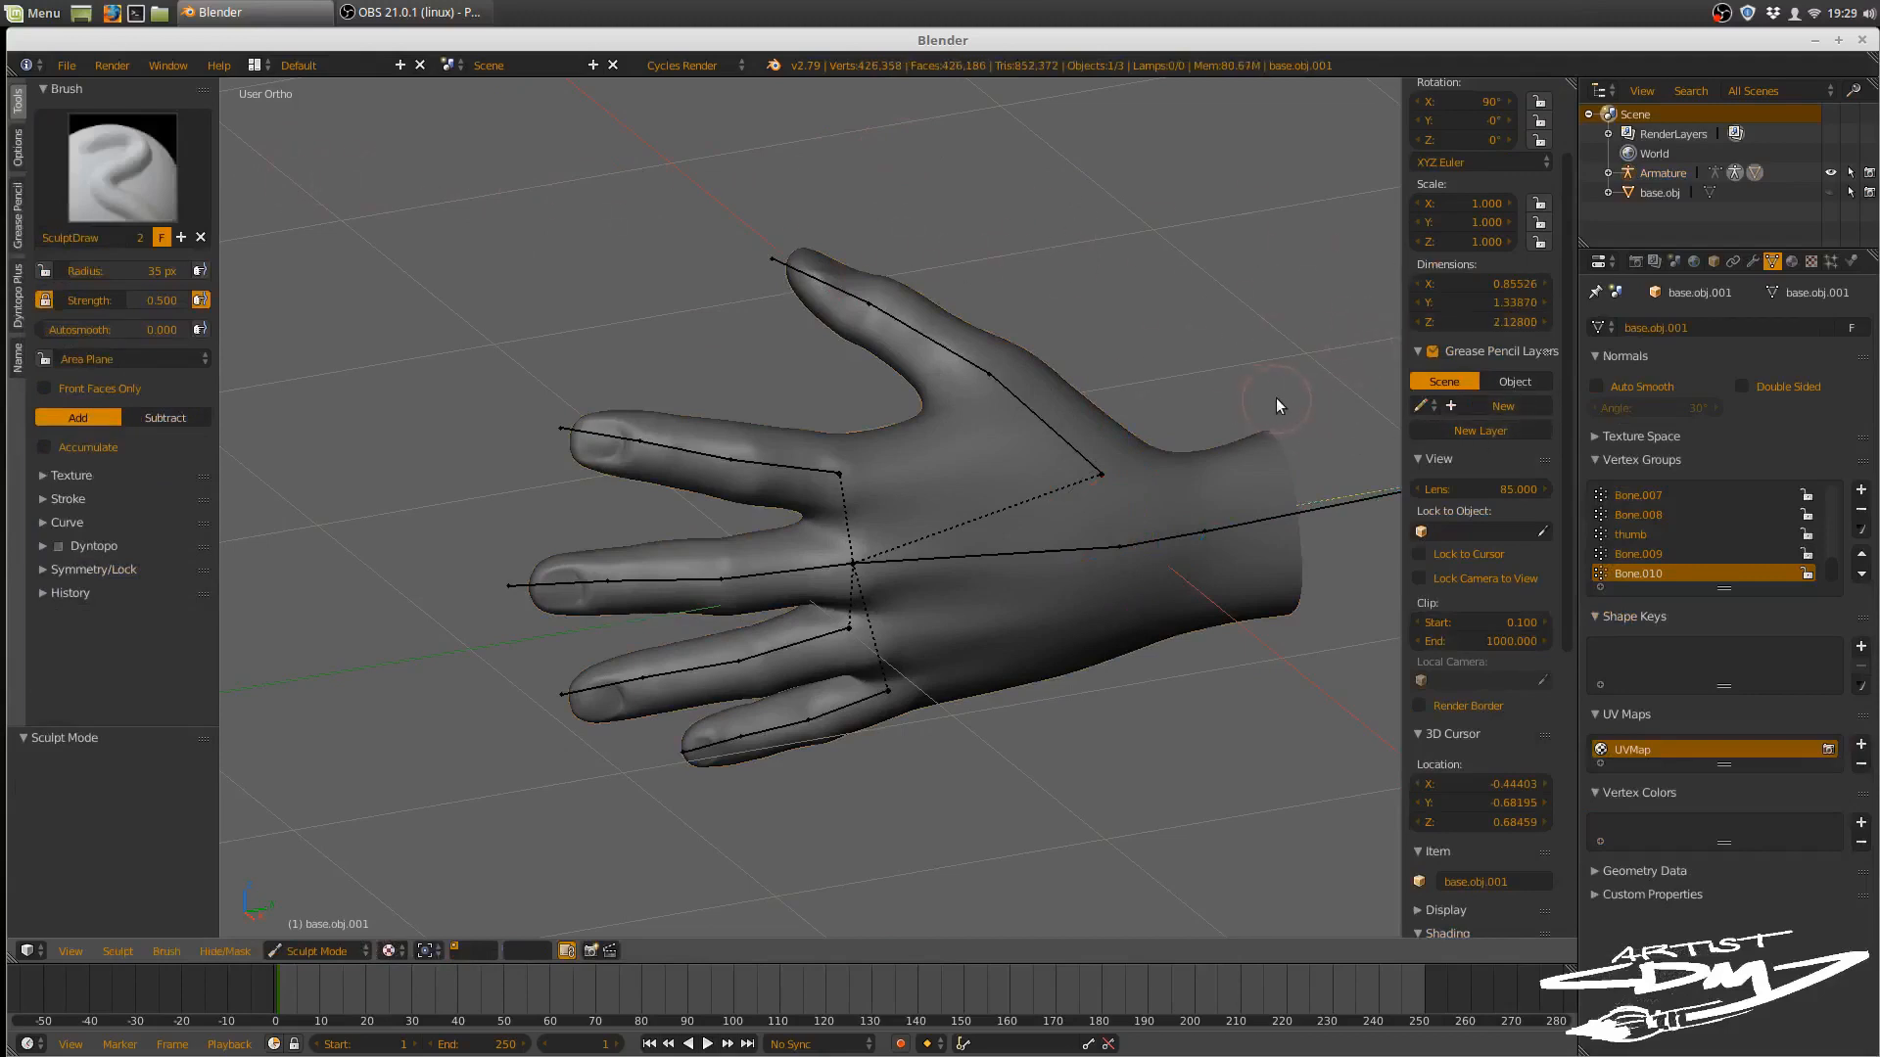
- Hide the viewport's properties region and flip the sculpt brush tools to the opposite side of the viewport
key("n")
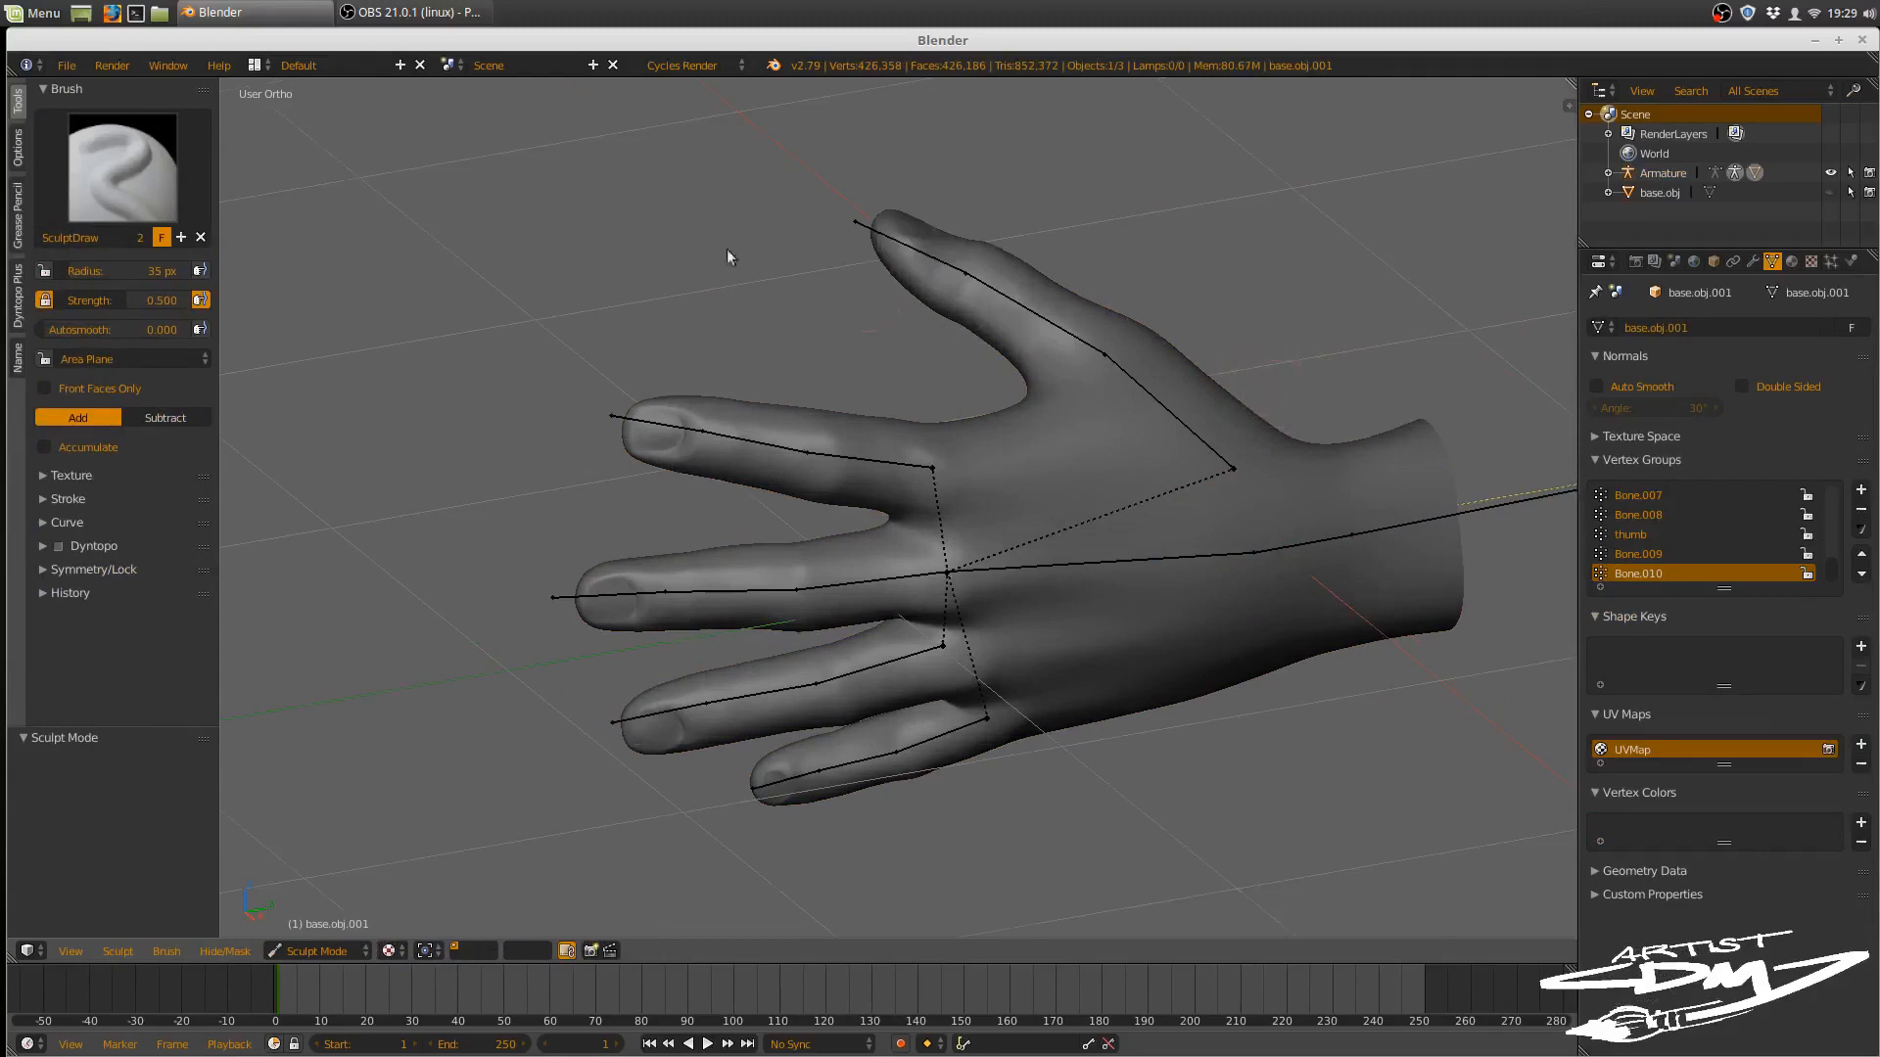
key("F5")
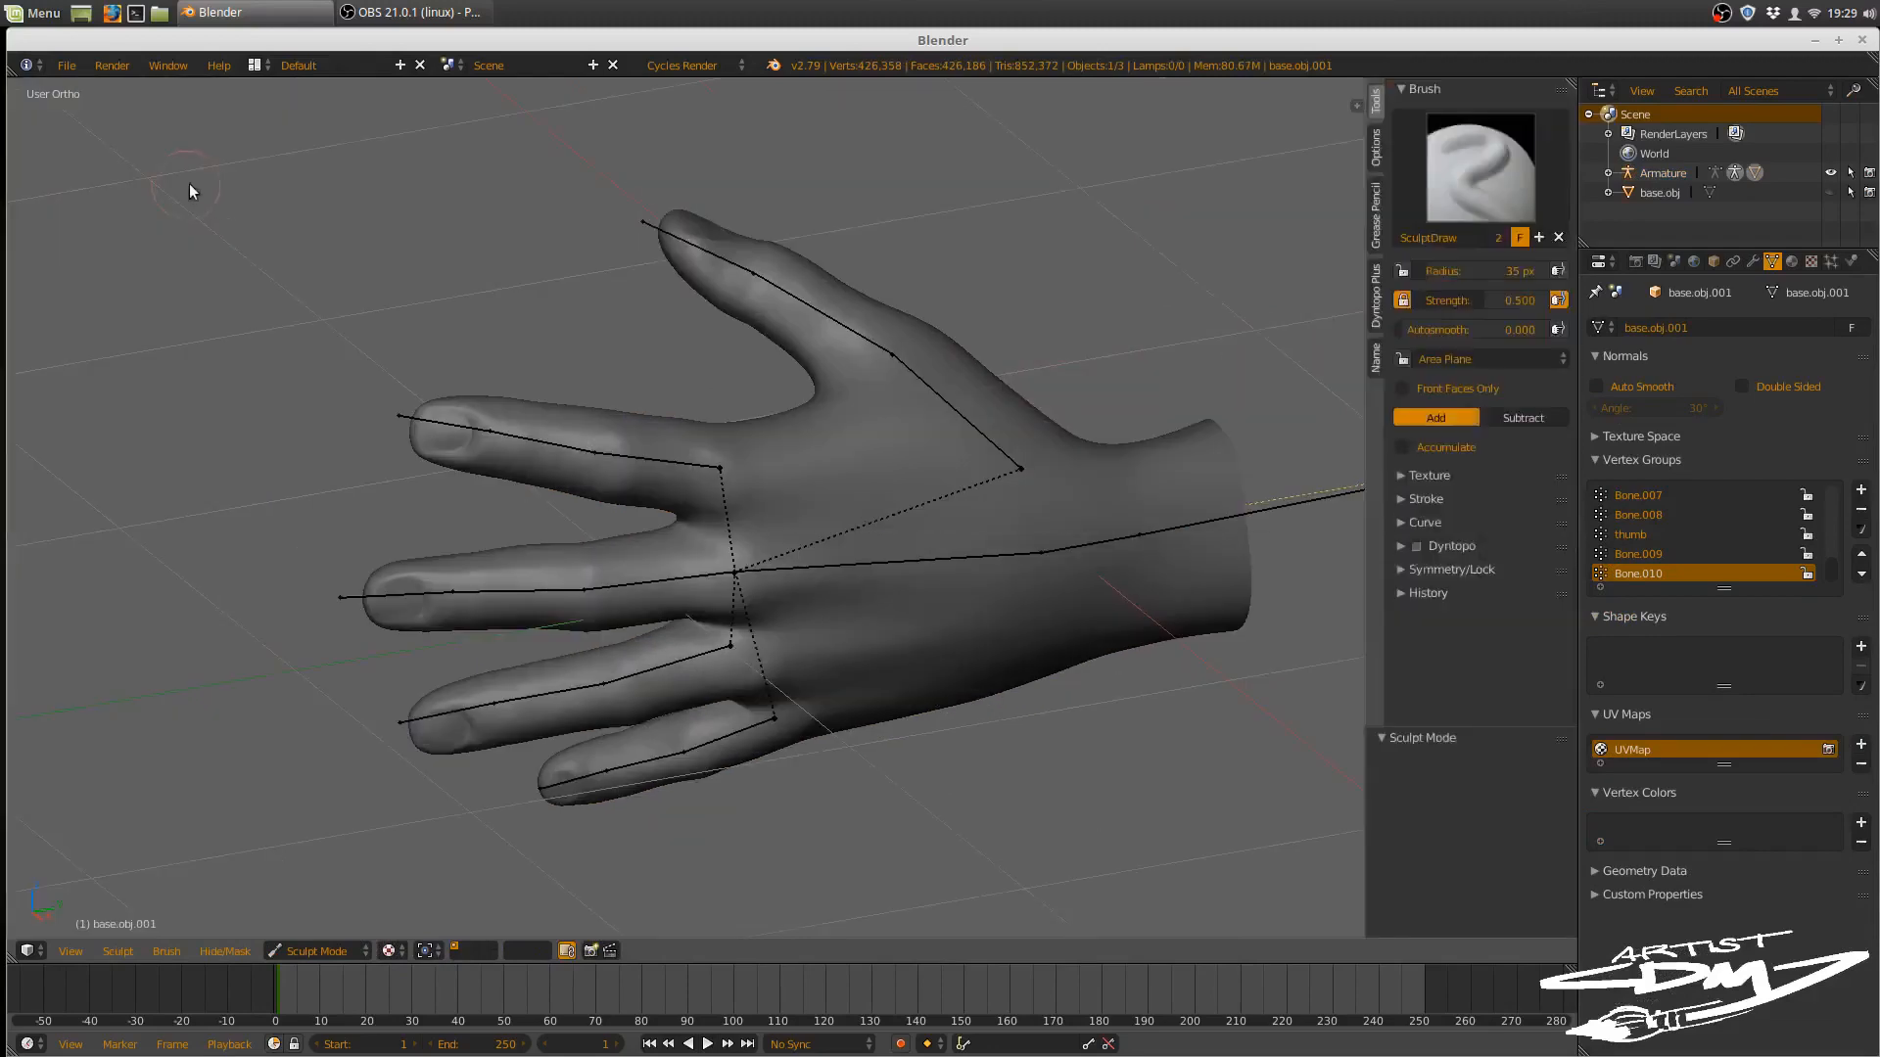
mouse_move(1140, 482)
middle_mouse_down()
mouse_move(1230, 461)
mouse_move(1239, 429)
mouse_move(1210, 437)
middle_mouse_up()
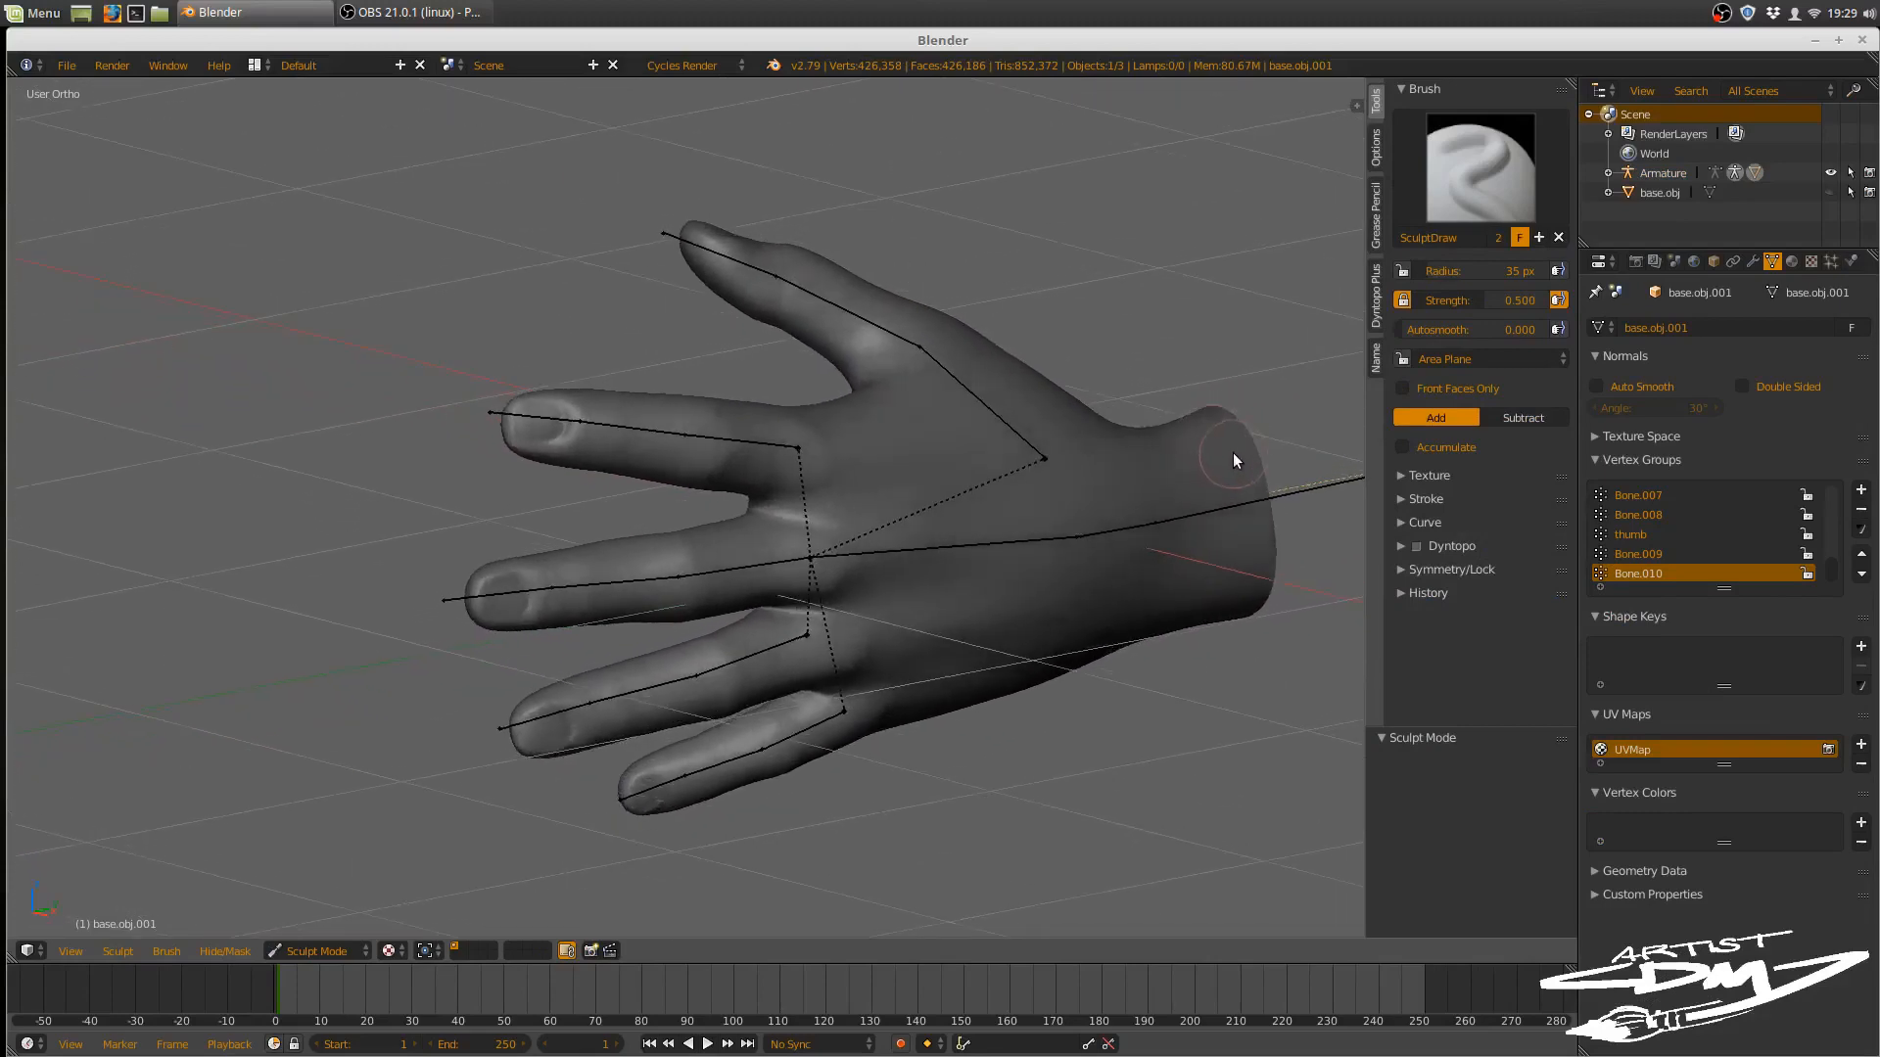
- Turn on Render Only display in the viewport to hide the armature and grid while sculpting
key("shift+alt+z")
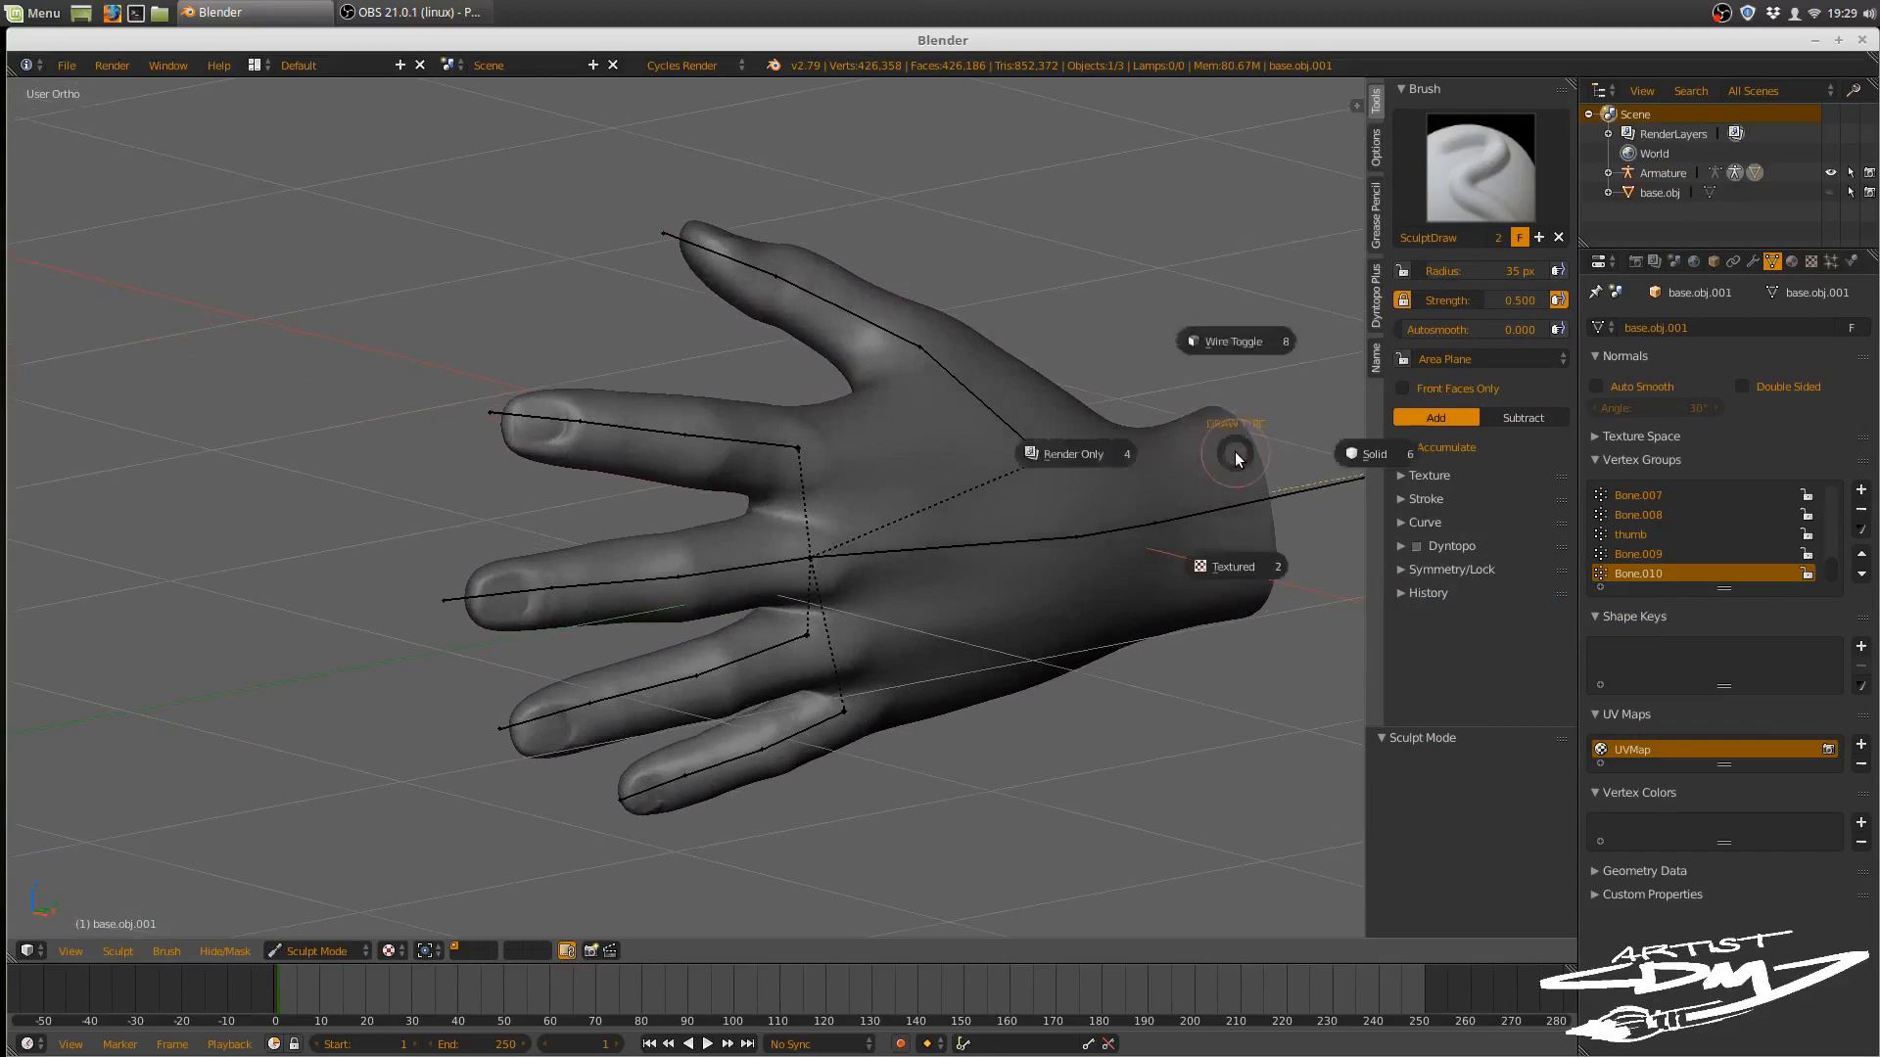
left_click(1104, 453)
mouse_move(1201, 498)
middle_mouse_down()
mouse_move(1141, 515)
mouse_move(1241, 462)
middle_mouse_up()
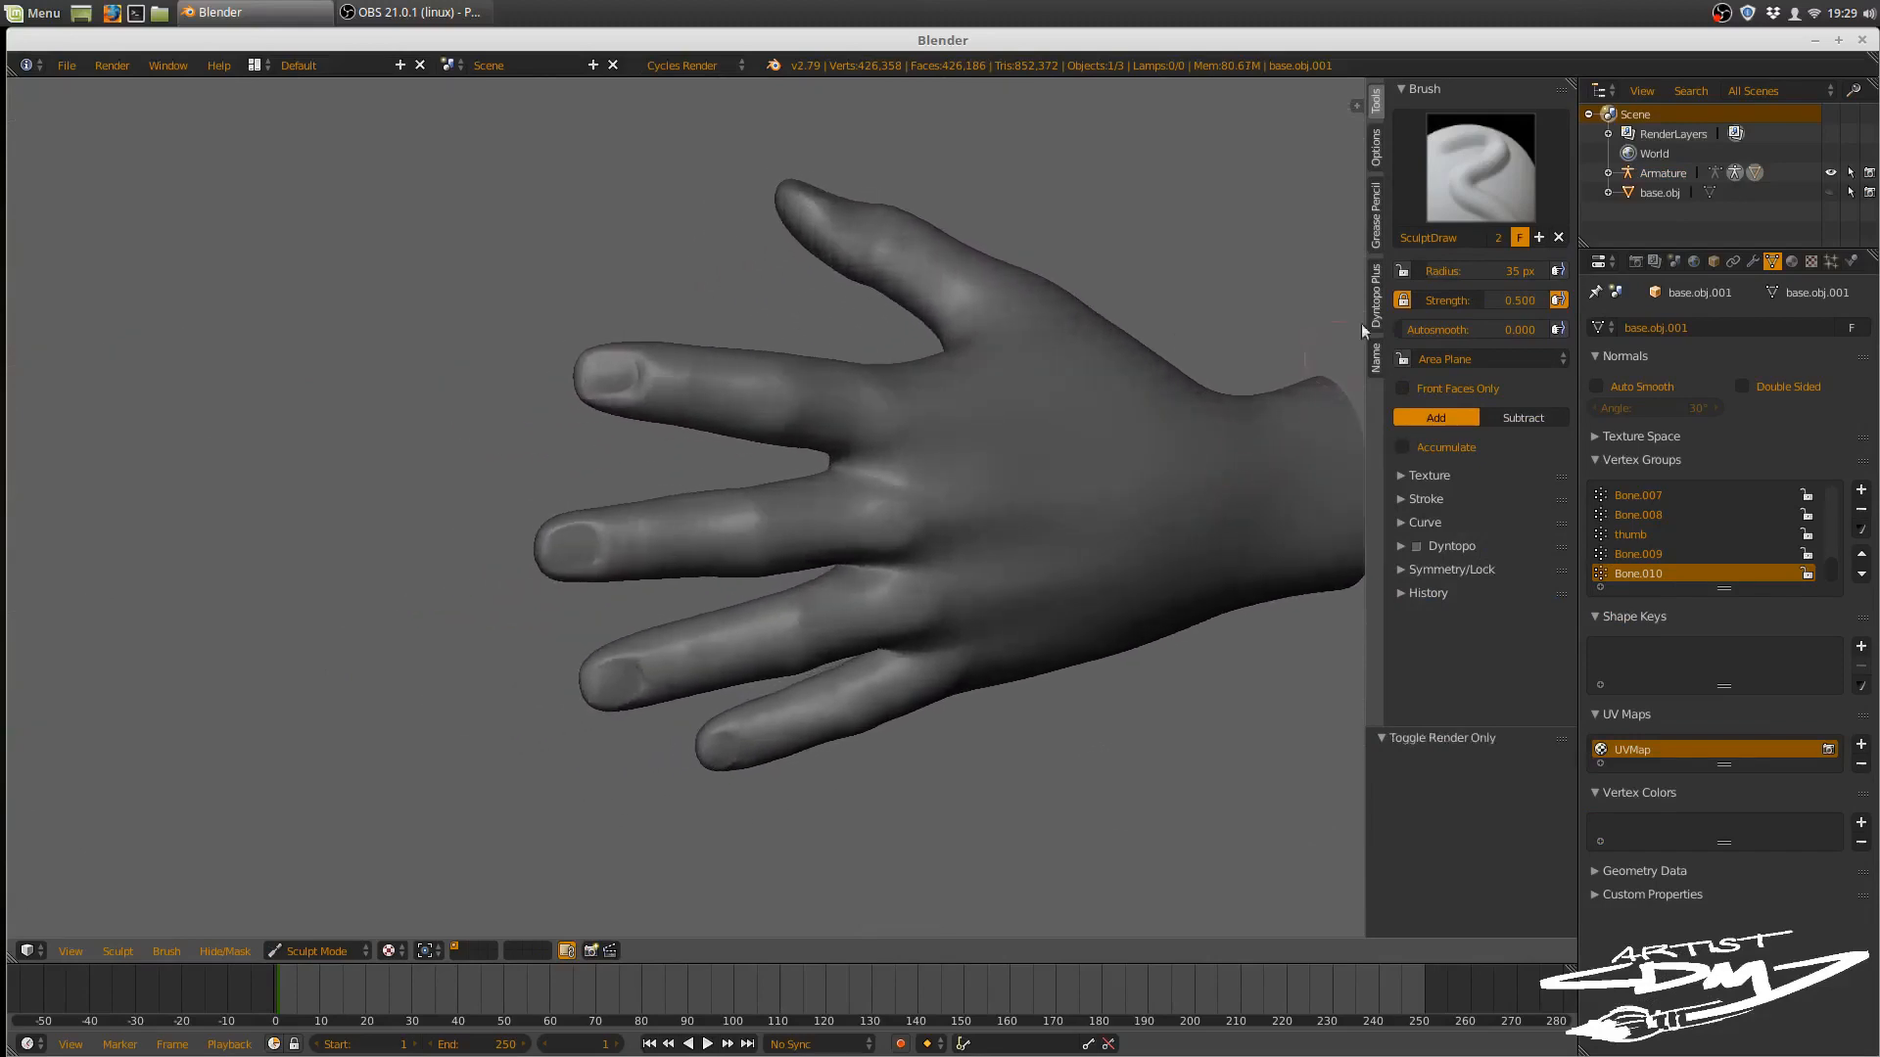
- Choose the Clay sculpt brush and set its radius to 81 px and its strength to 0.230
left_click(1475, 180)
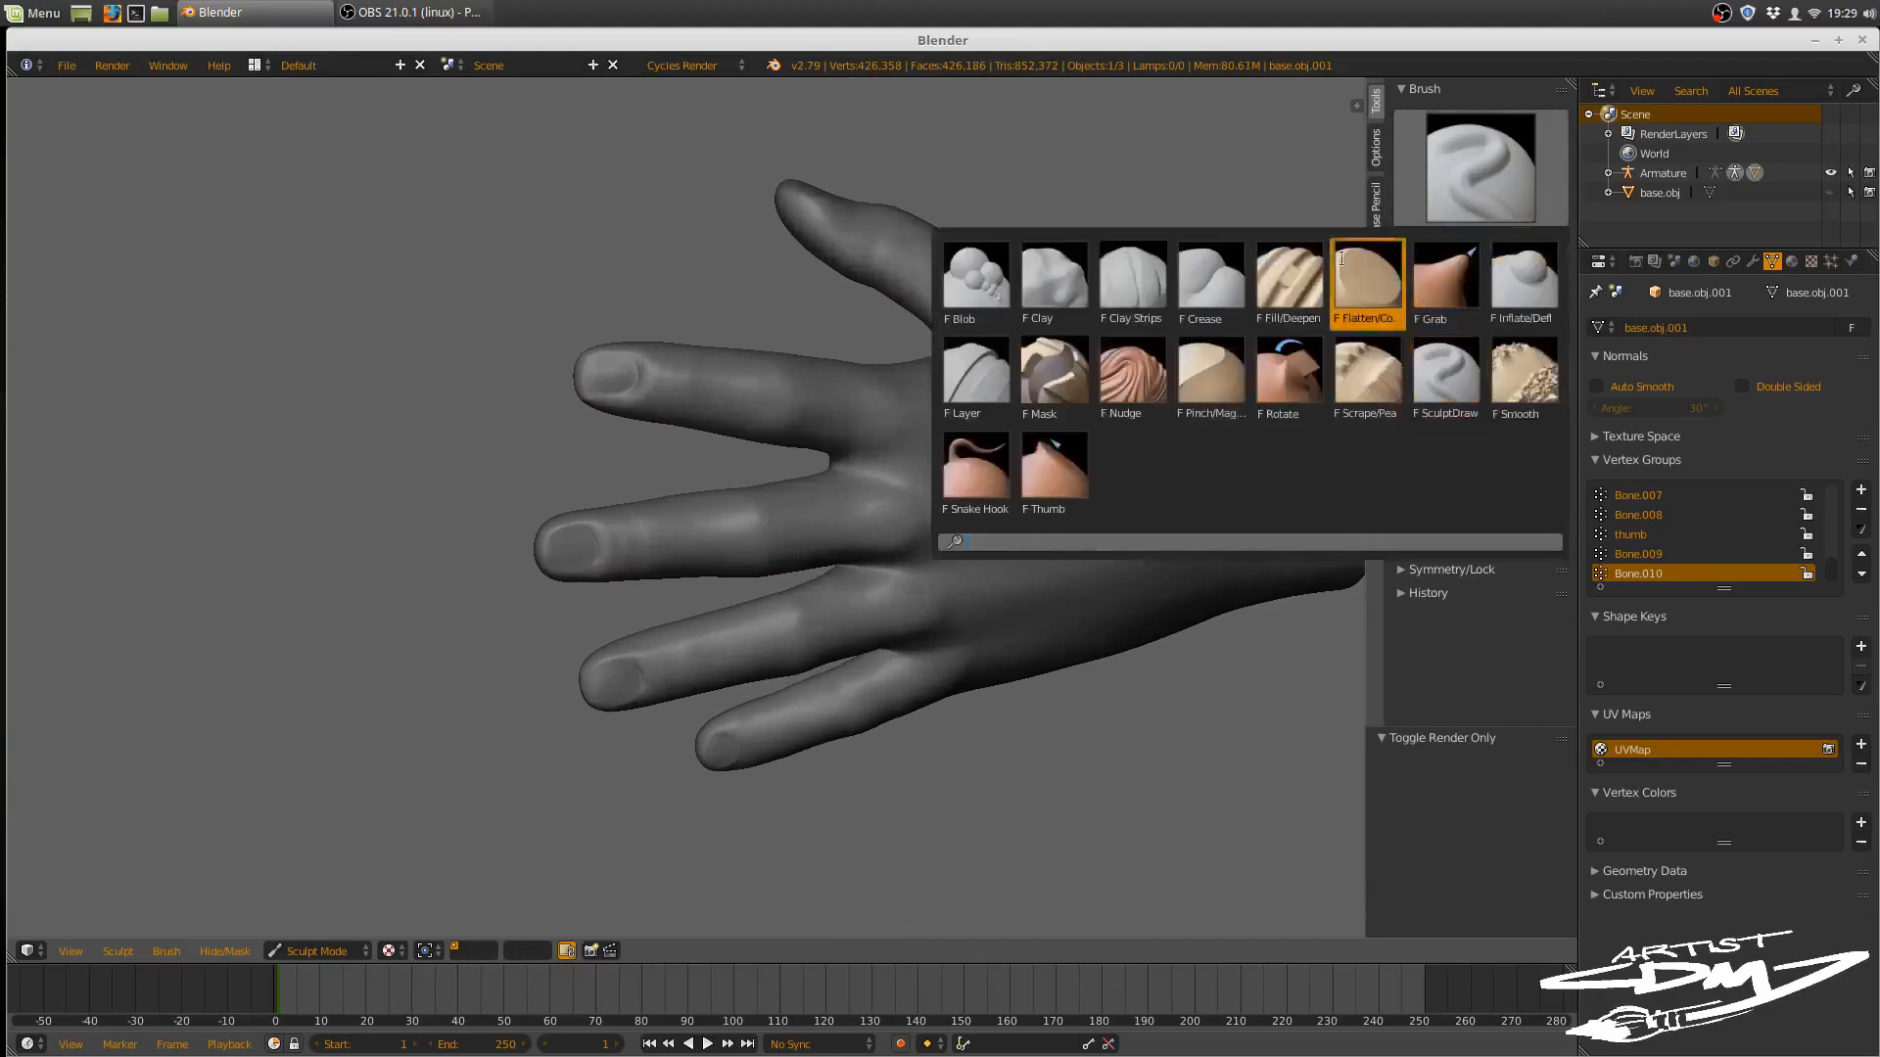
left_click(1065, 279)
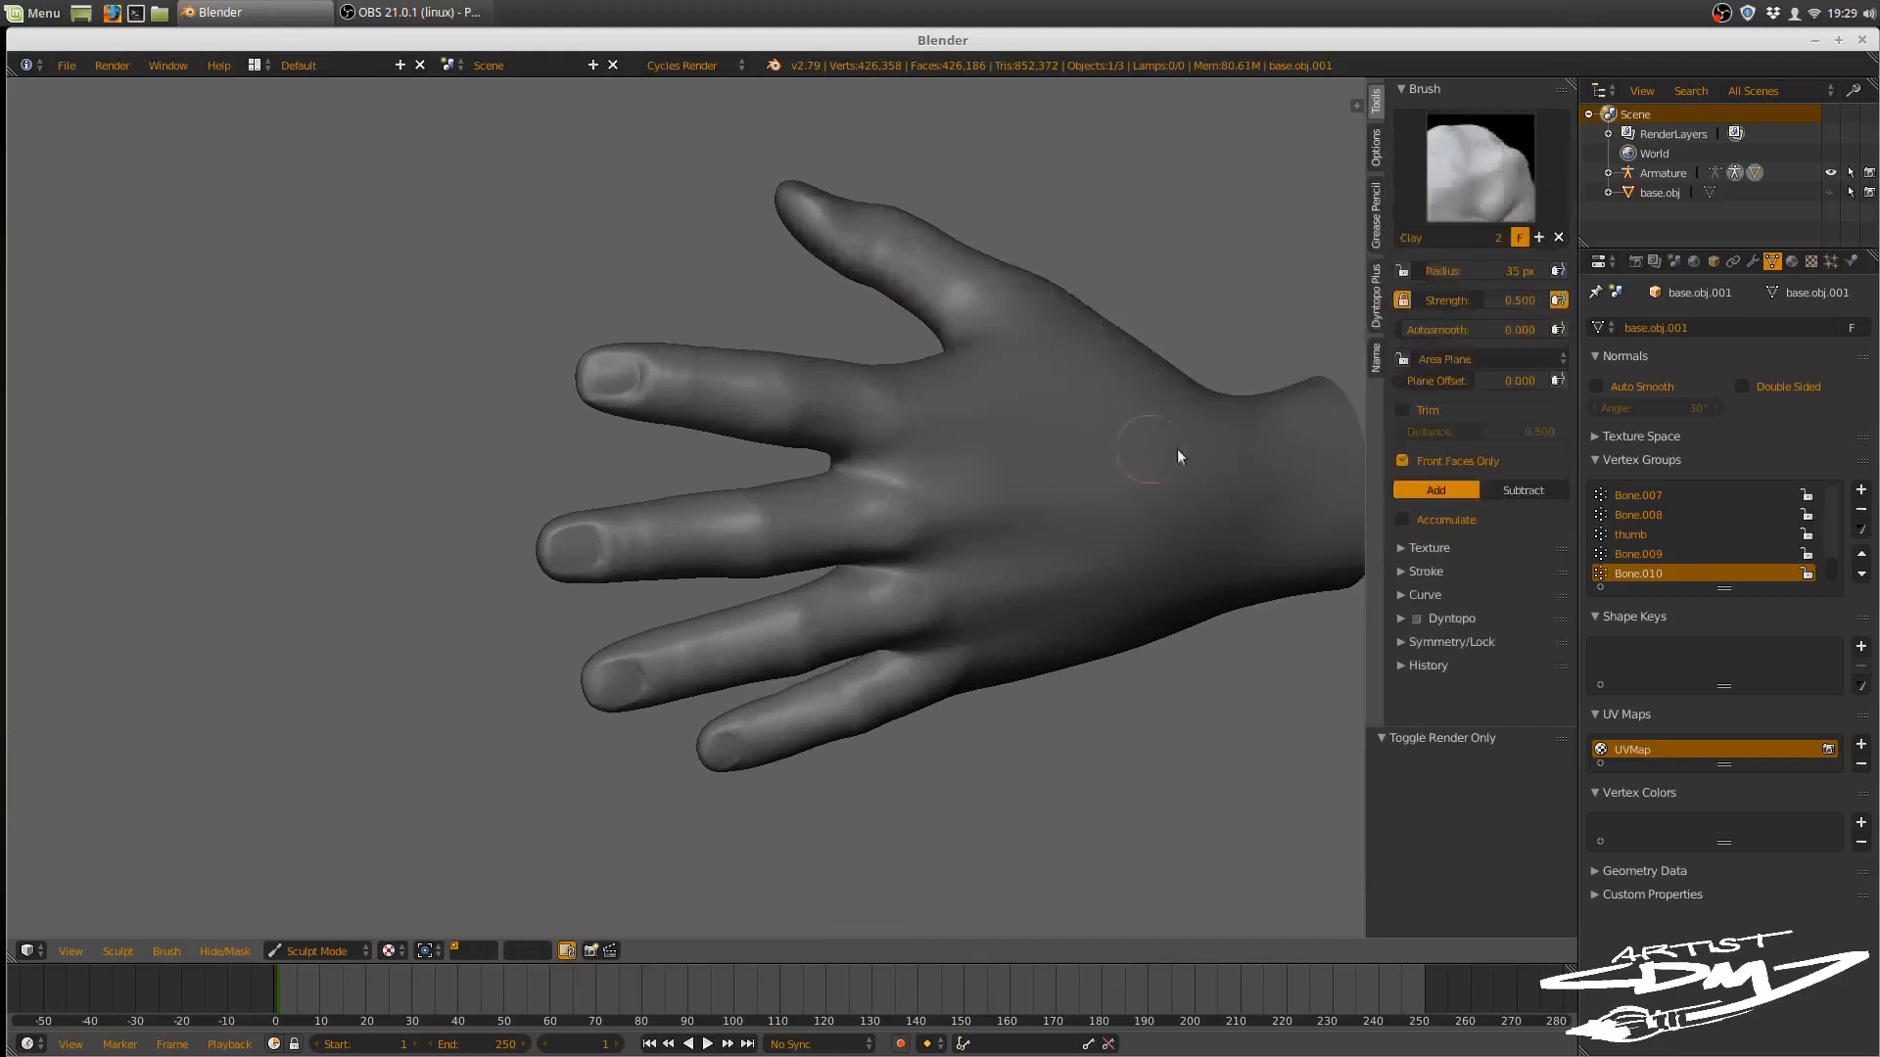
mouse_move(1177, 449)
middle_mouse_down()
mouse_move(1365, 398)
mouse_move(1073, 460)
mouse_move(1221, 454)
mouse_move(1221, 437)
mouse_move(1077, 415)
mouse_move(1049, 432)
mouse_move(1063, 423)
middle_mouse_up()
key("f")
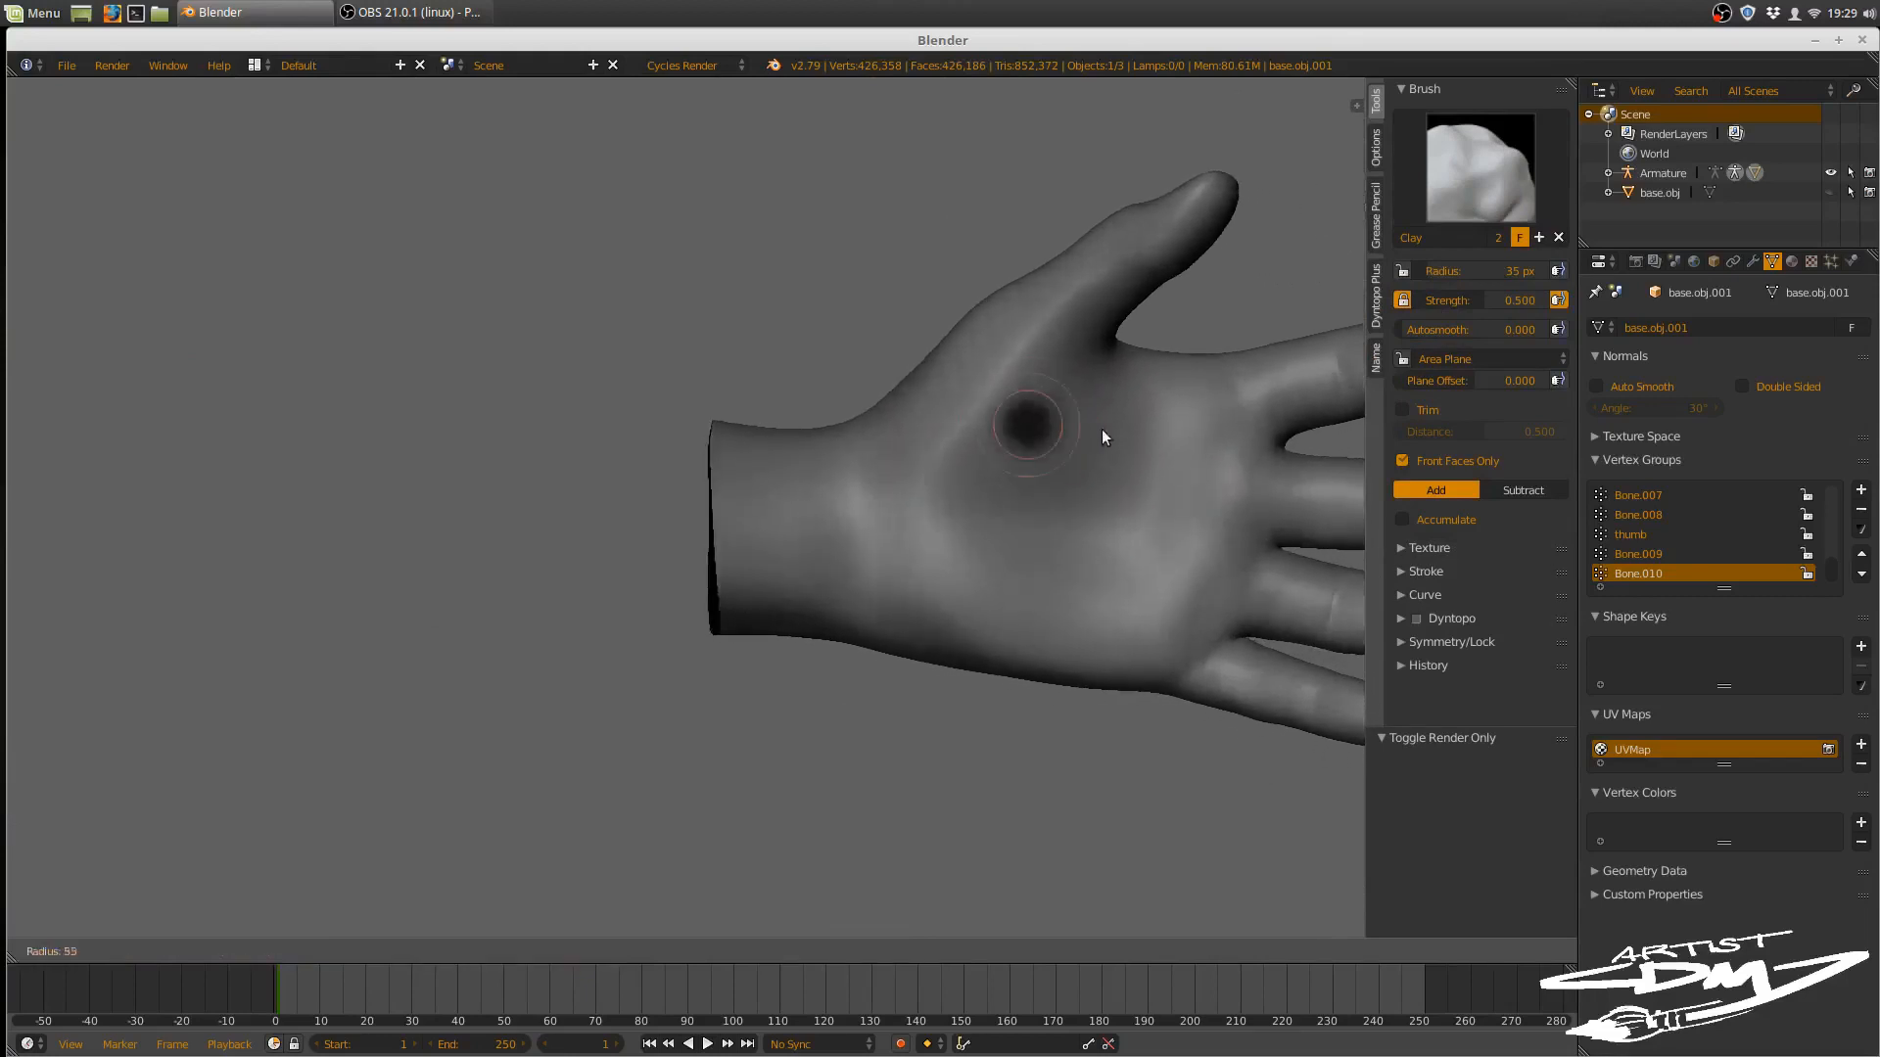
left_click(1100, 431)
key("shift+f")
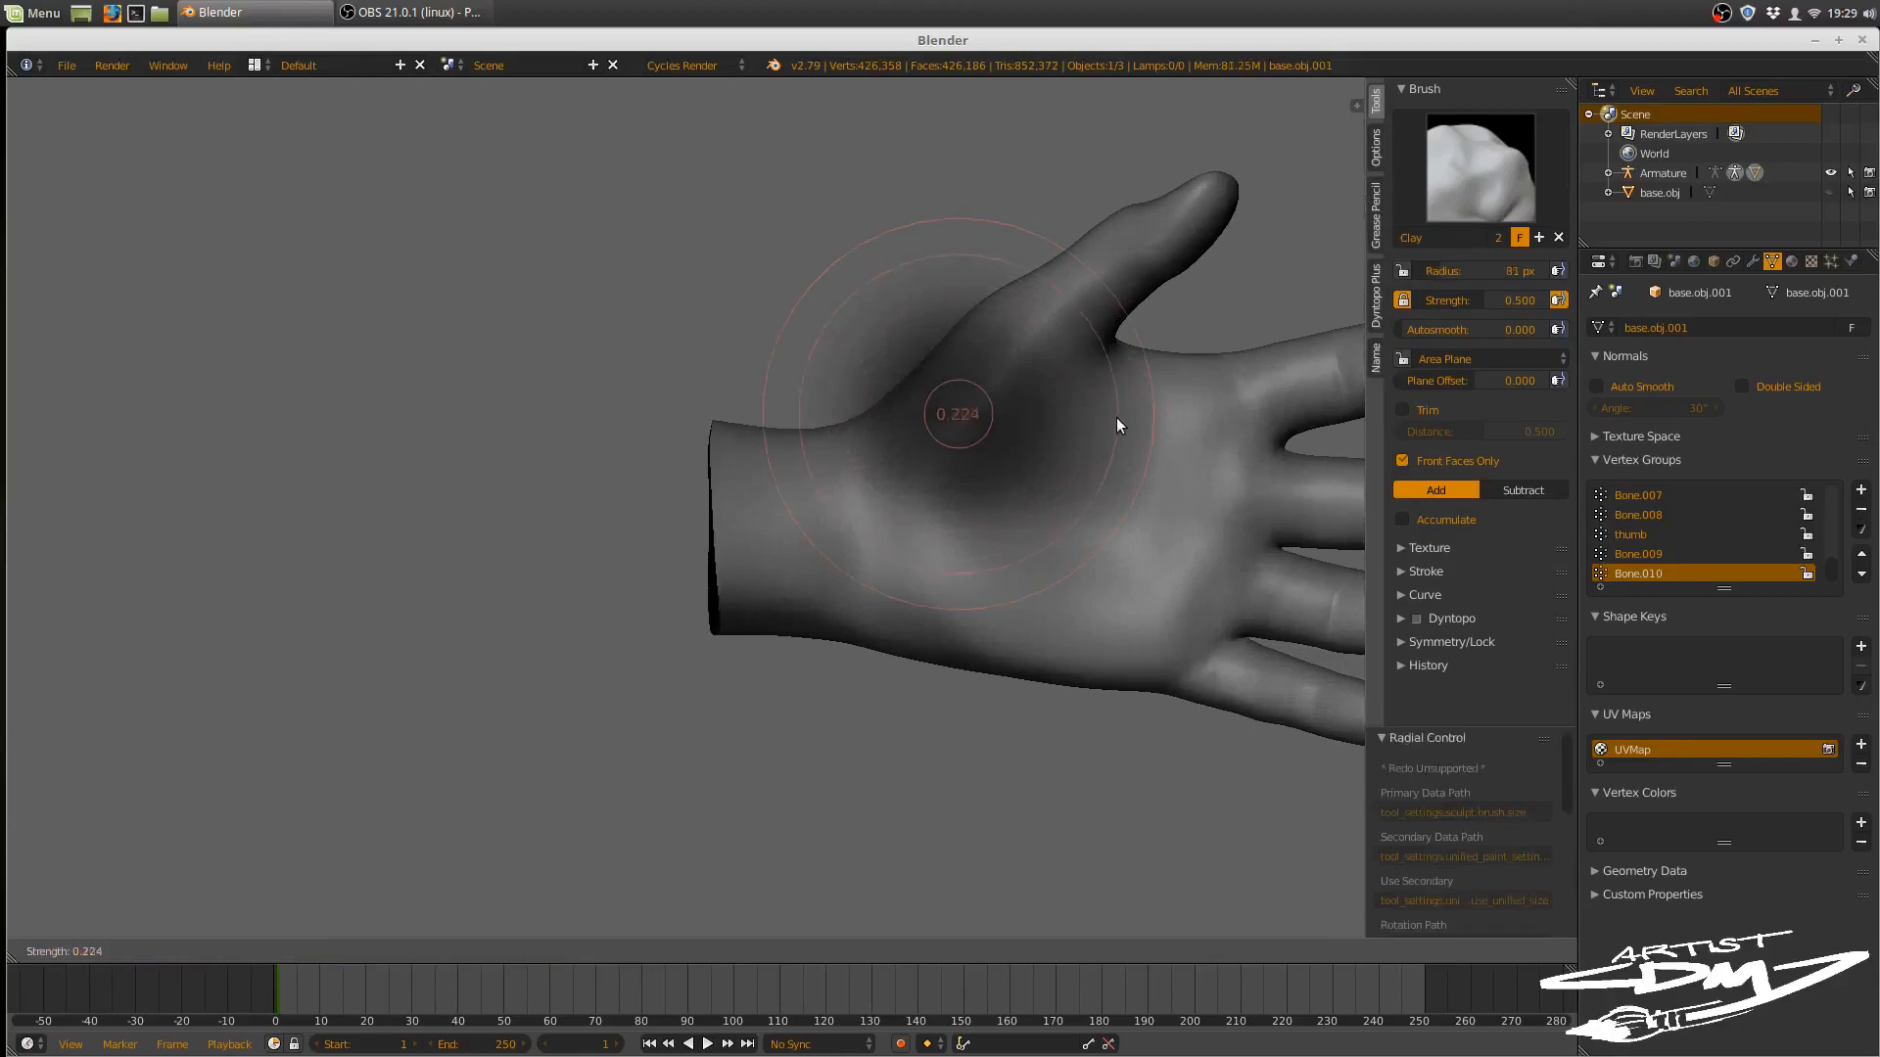
left_click(1118, 417)
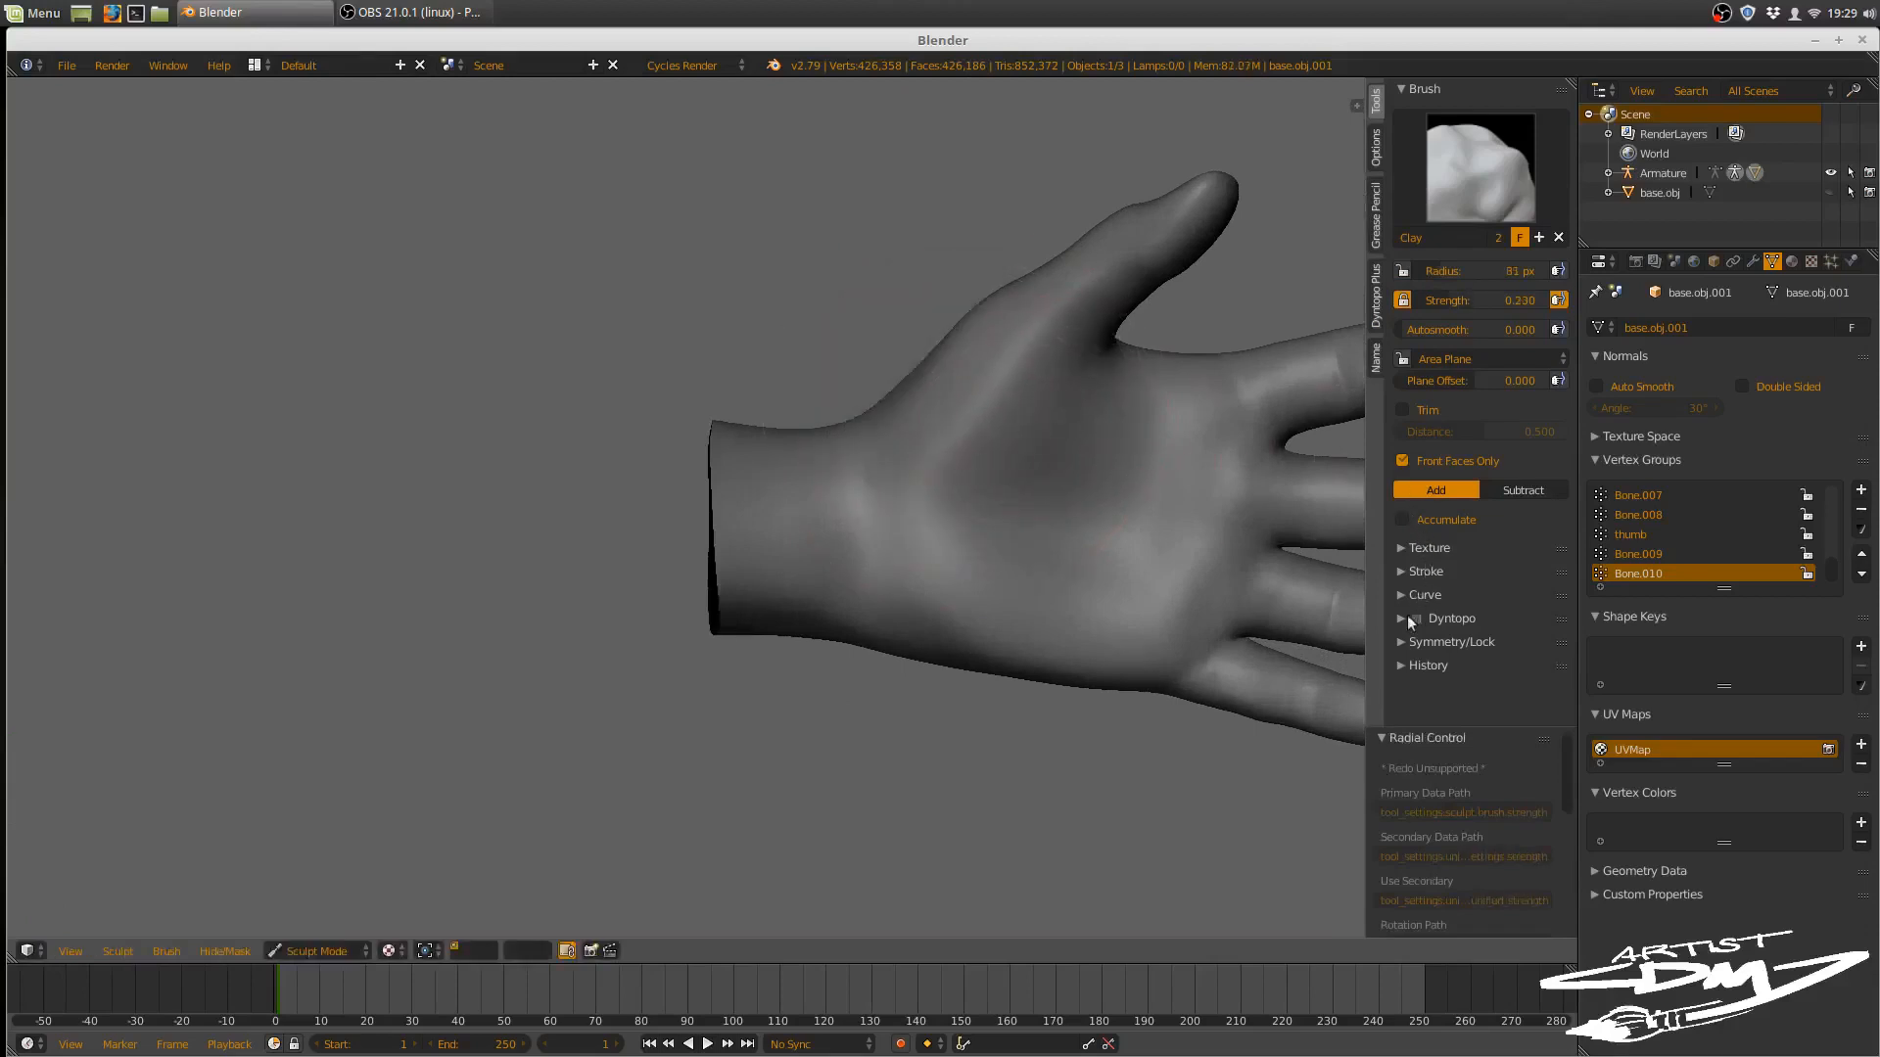
- Build up the palm around the thumb base and heel with the Clay brush at strength 0.400, reducing its radius to 48 px
left_click(1403, 639)
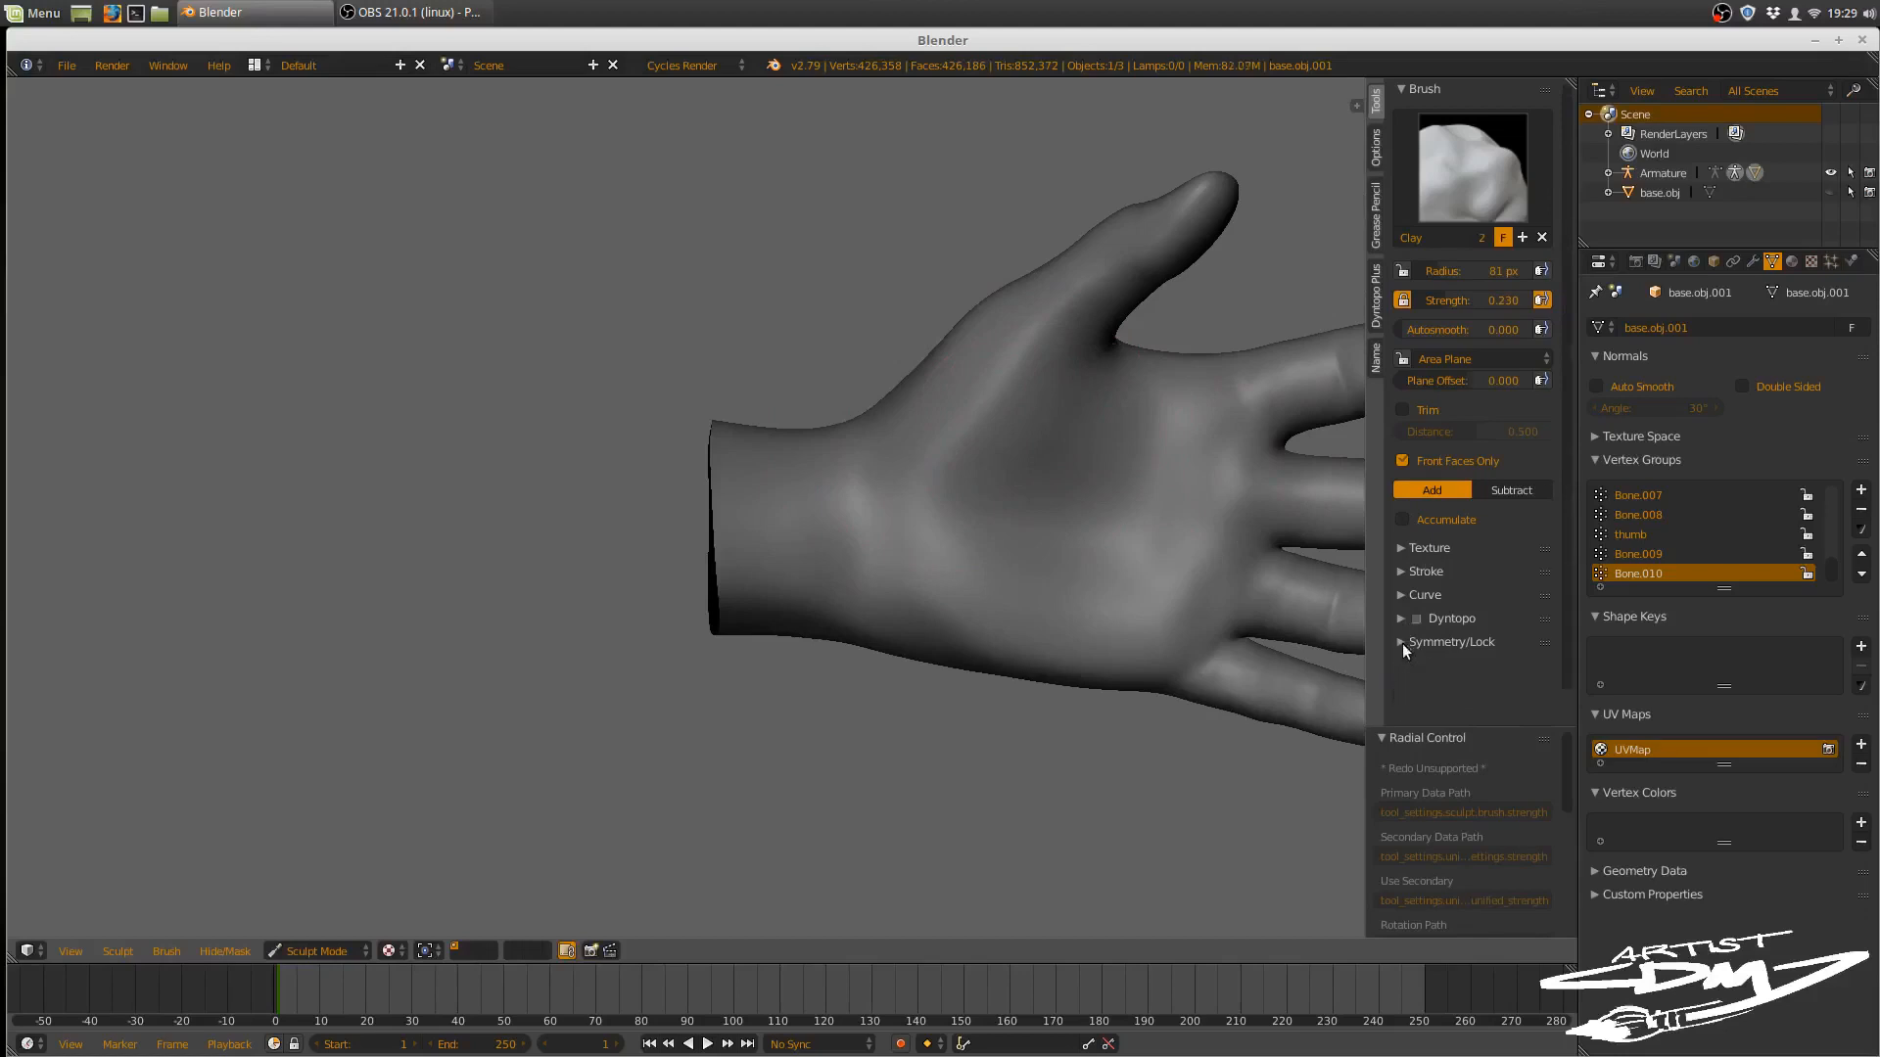
left_click(1402, 643)
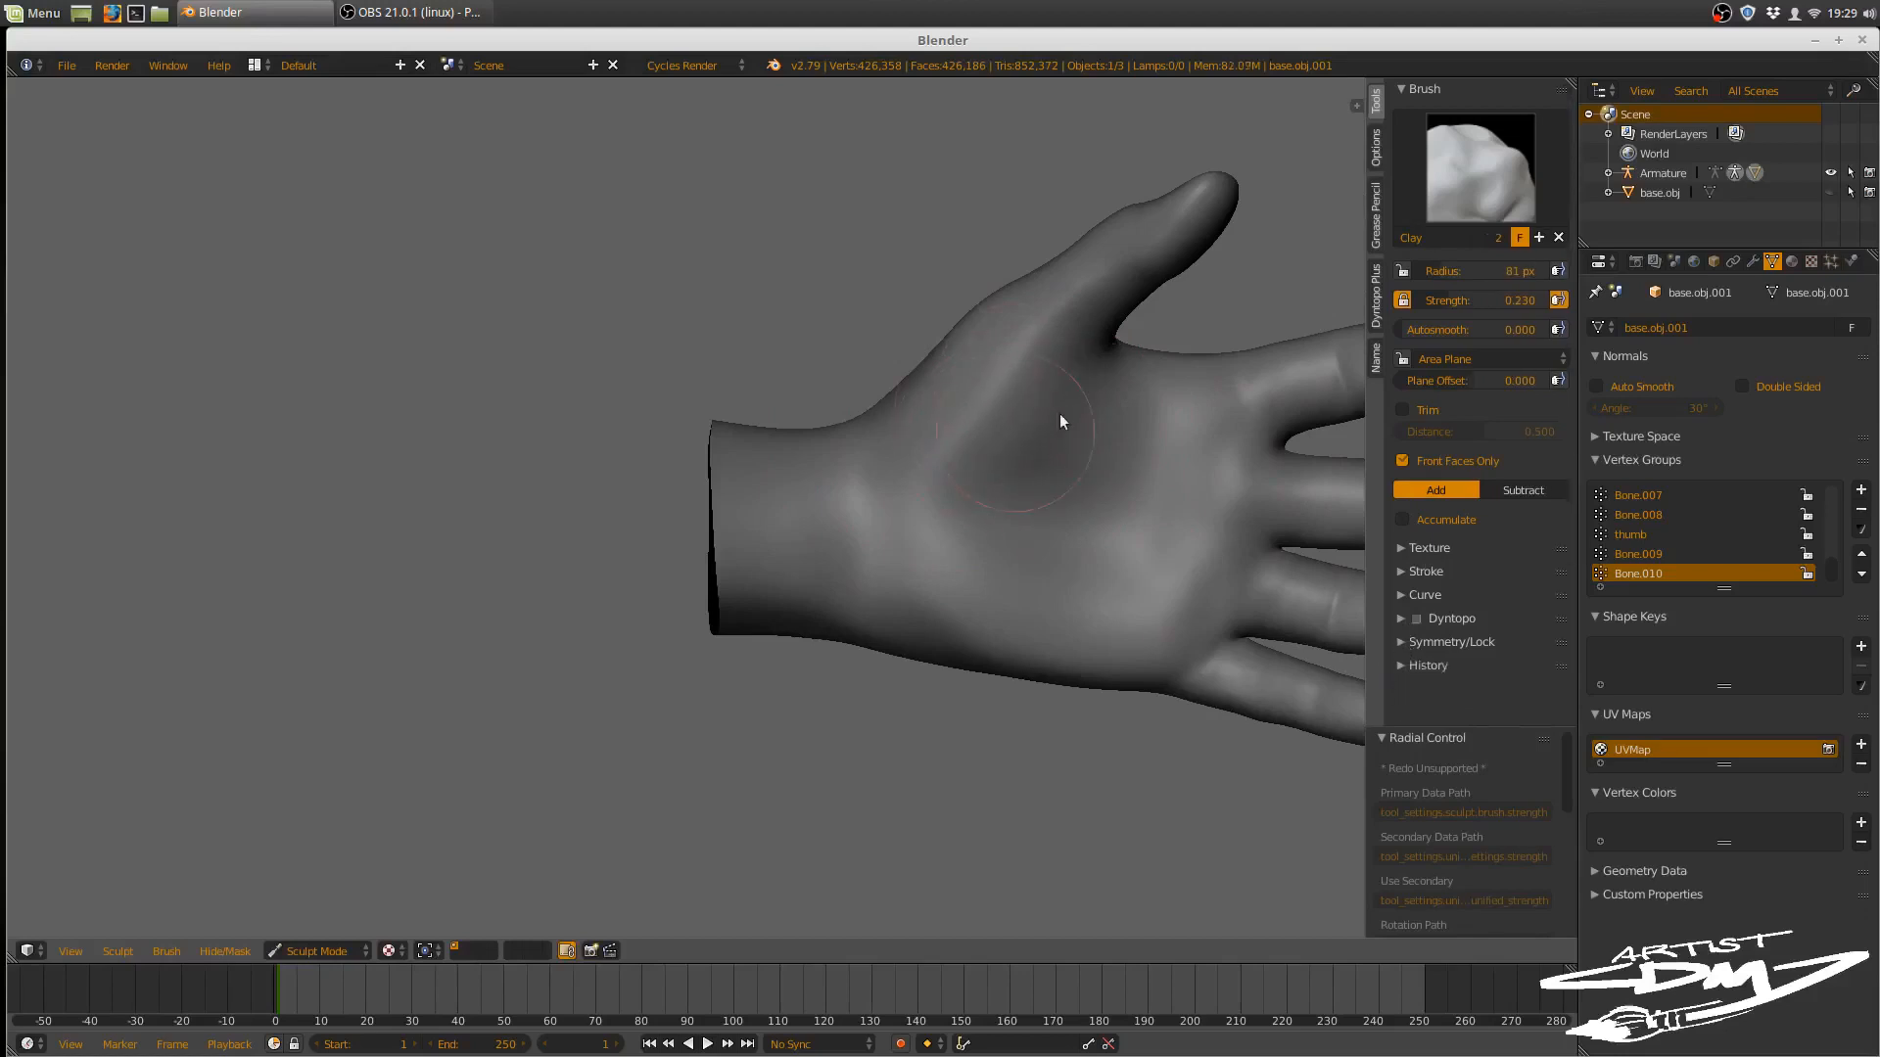
key("shift+f")
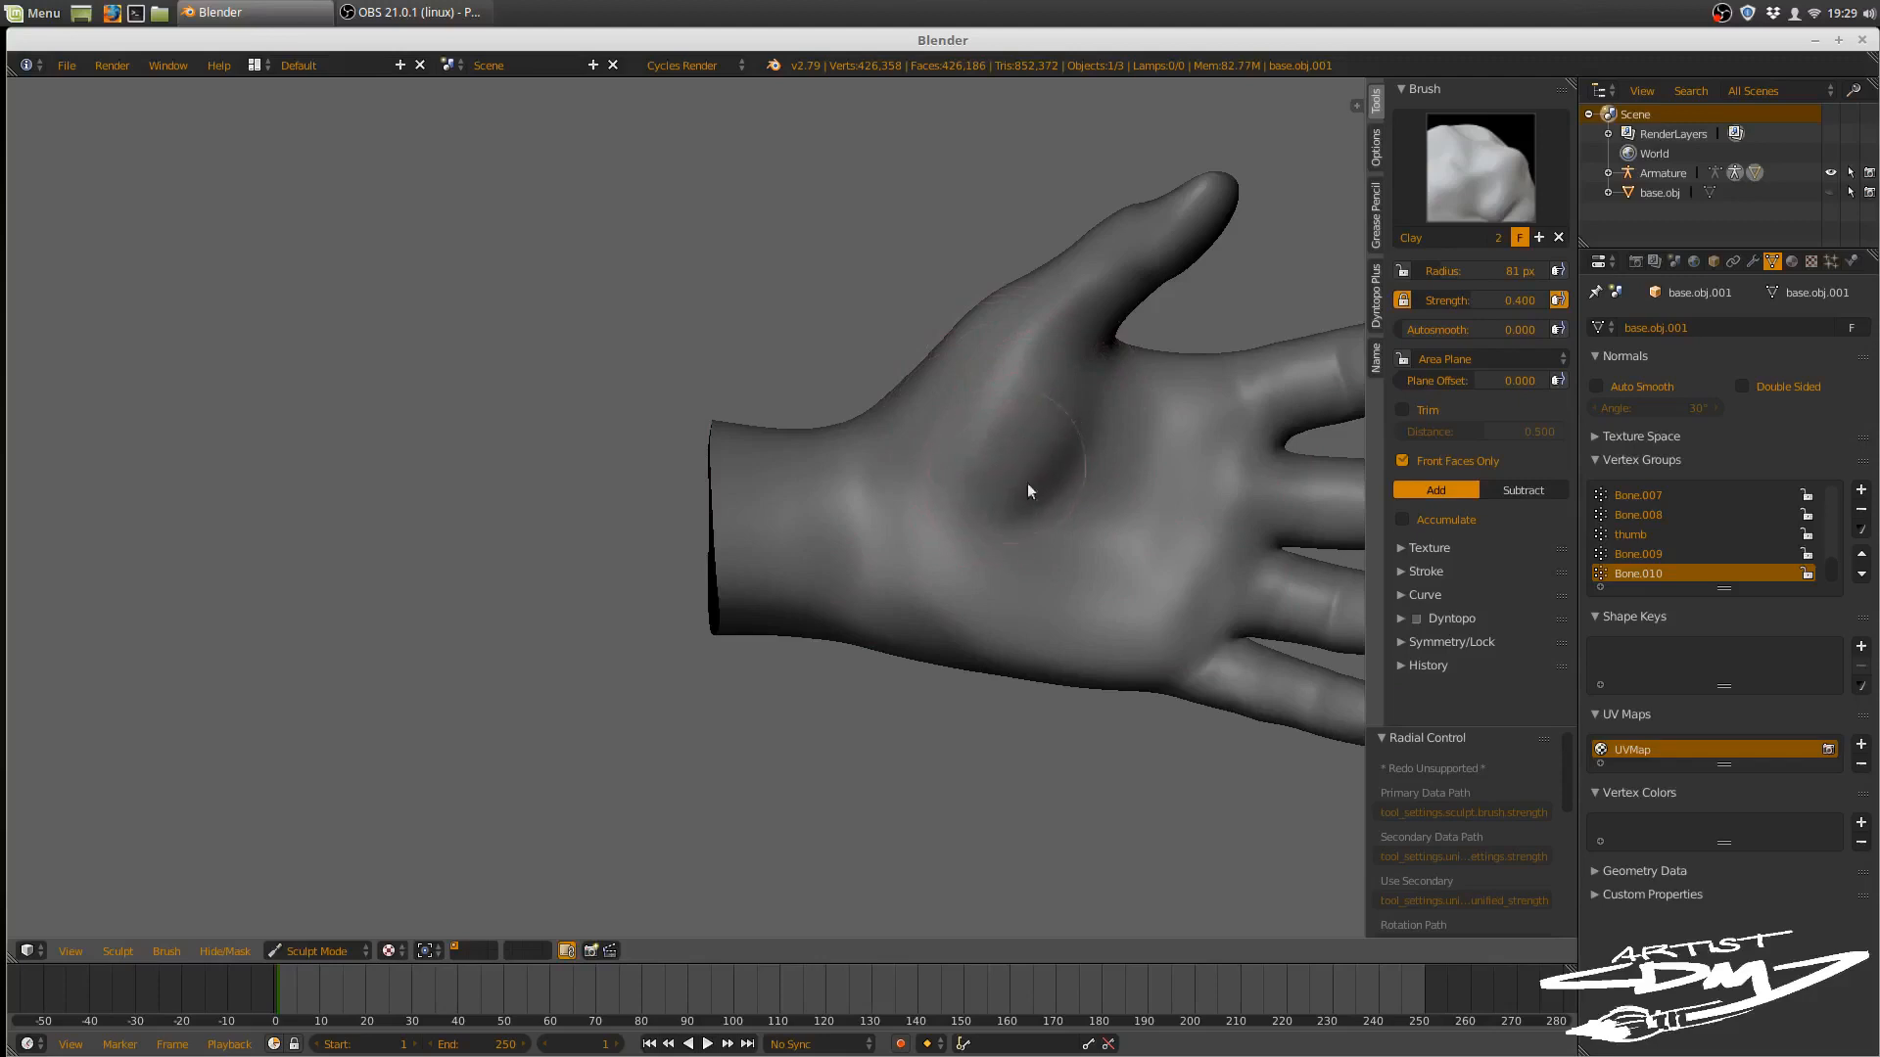
key("f")
left_click(991, 496)
middle_click_drag(1079, 538, 1069, 521)
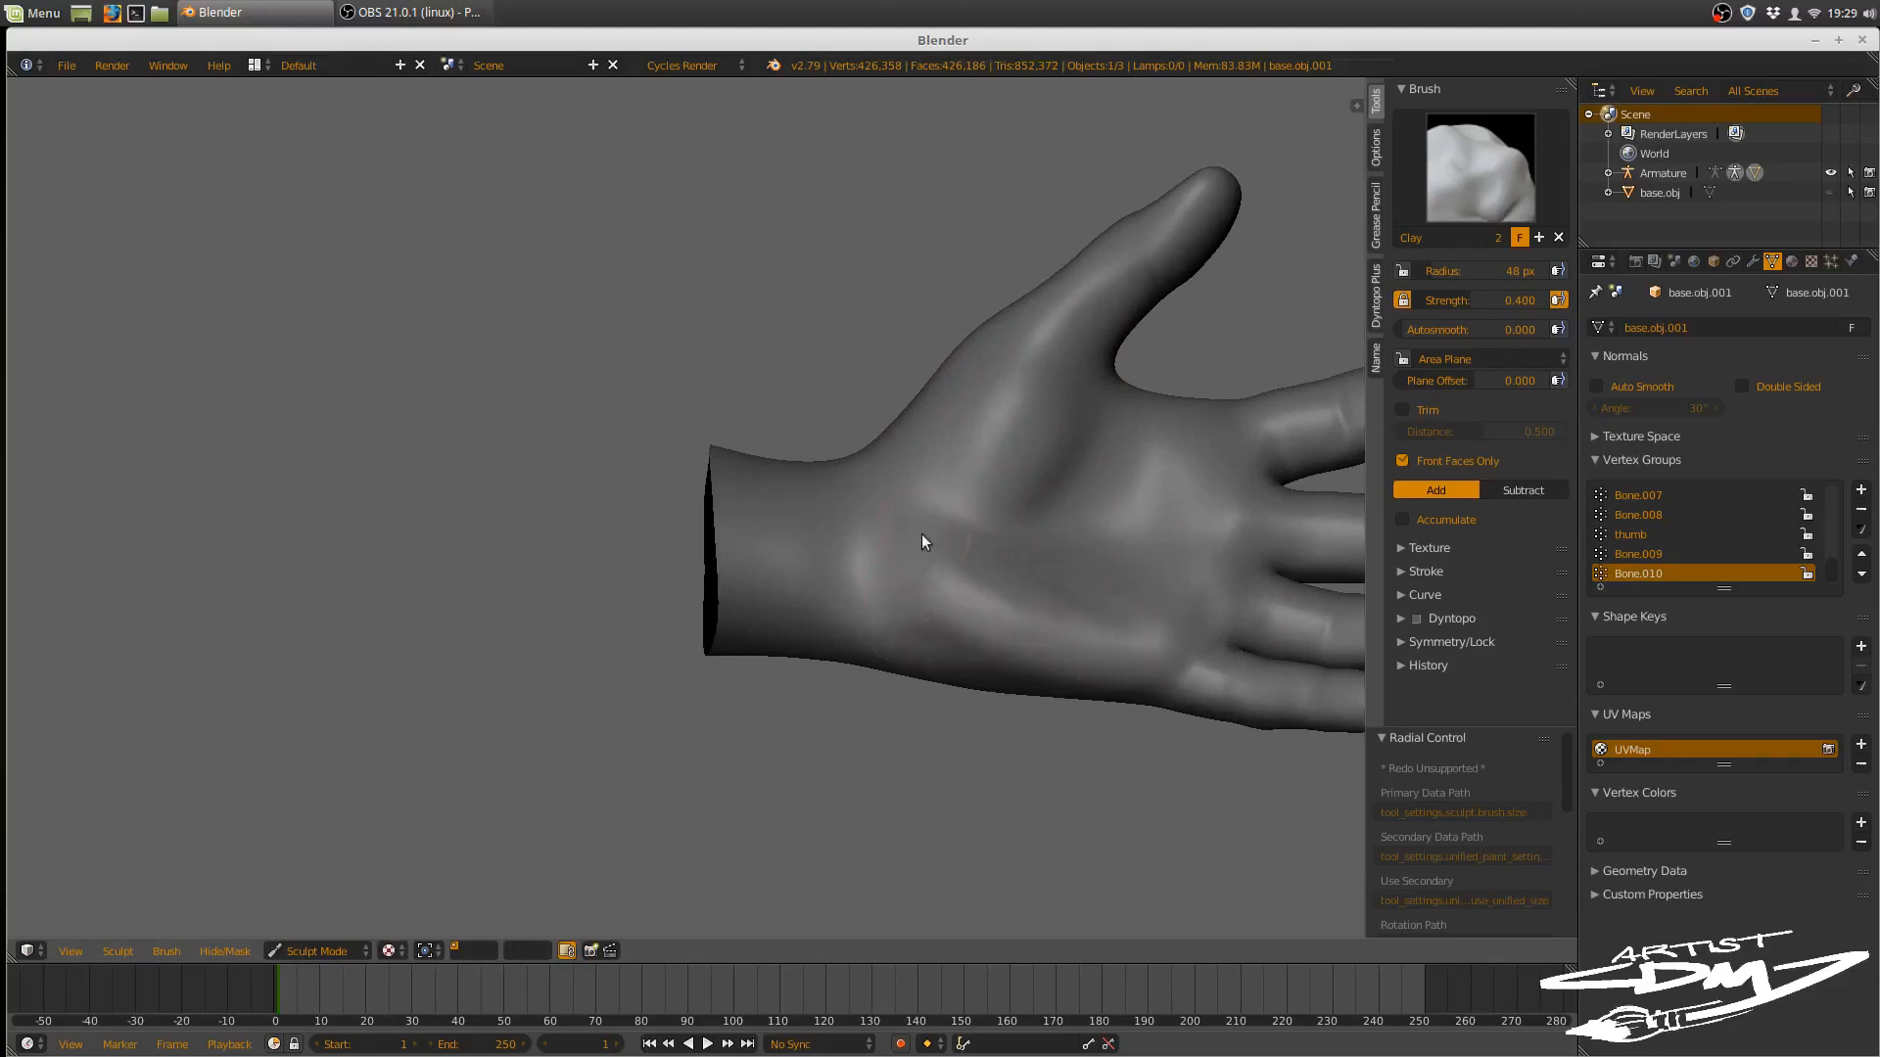
middle_click_drag(1012, 550, 1096, 542)
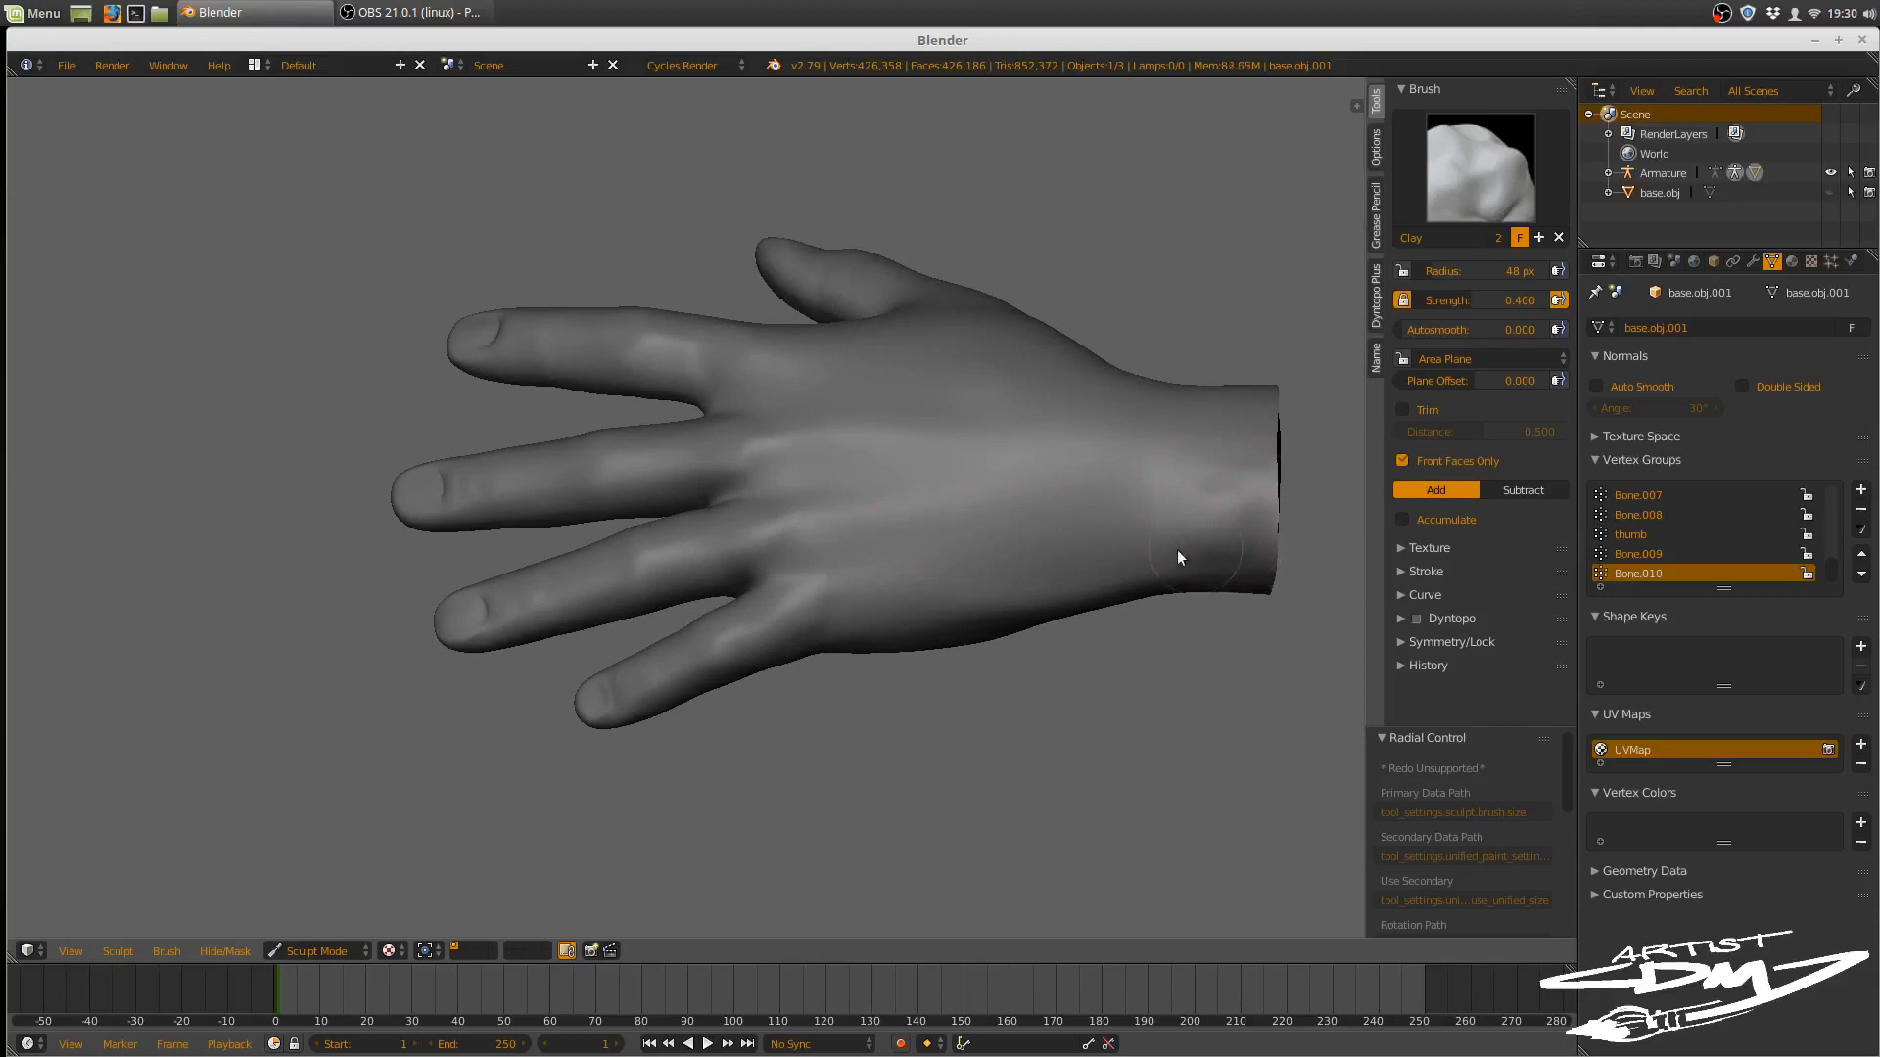
- Sculpt over the fingernails of the index, middle and ring fingers with the Clay brush to blend them into the fingertips
middle_click_drag(1202, 531, 1001, 330)
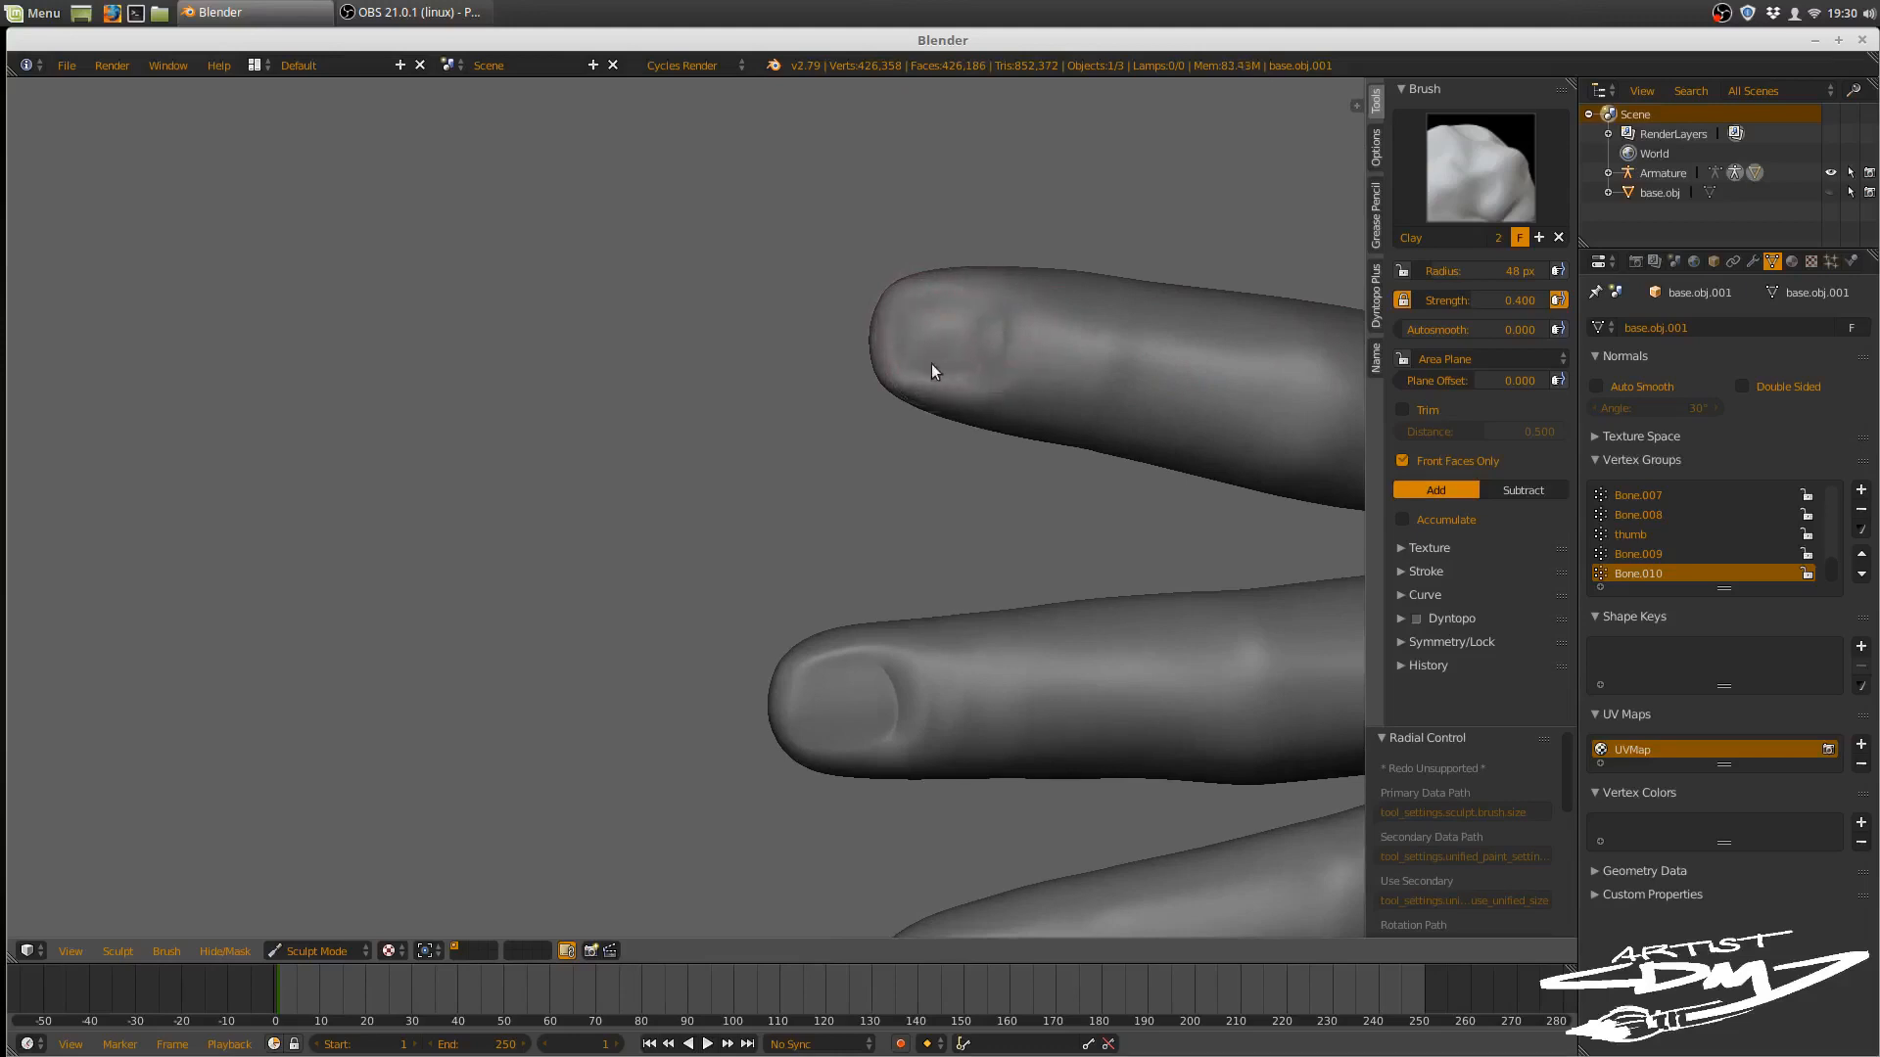
mouse_move(1001, 337)
middle_mouse_down()
mouse_move(1056, 296)
mouse_move(985, 349)
middle_mouse_up()
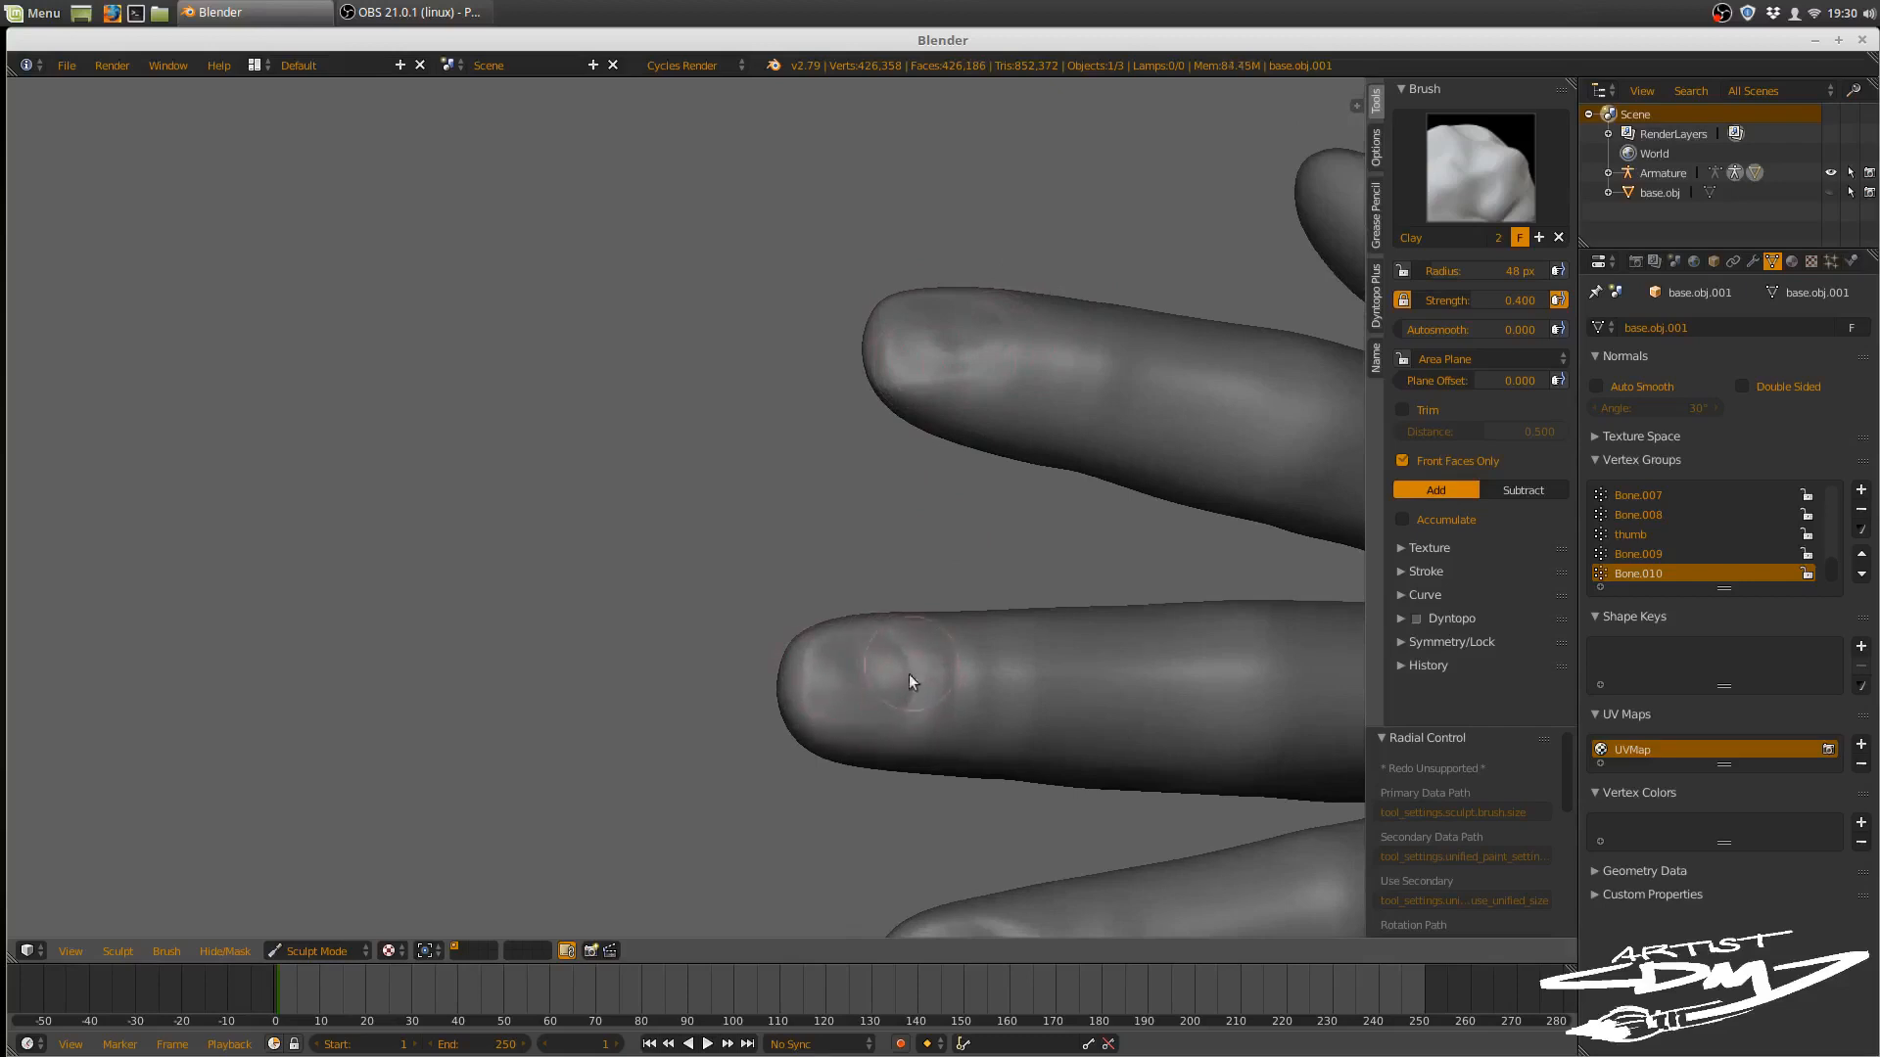
mouse_move(913, 682)
left_mouse_down()
mouse_move(909, 702)
mouse_move(905, 676)
left_mouse_up()
middle_click_drag(1030, 599, 981, 560)
middle_click_drag(1008, 491, 1007, 308, "shift")
middle_click_drag(1058, 535, 1046, 587)
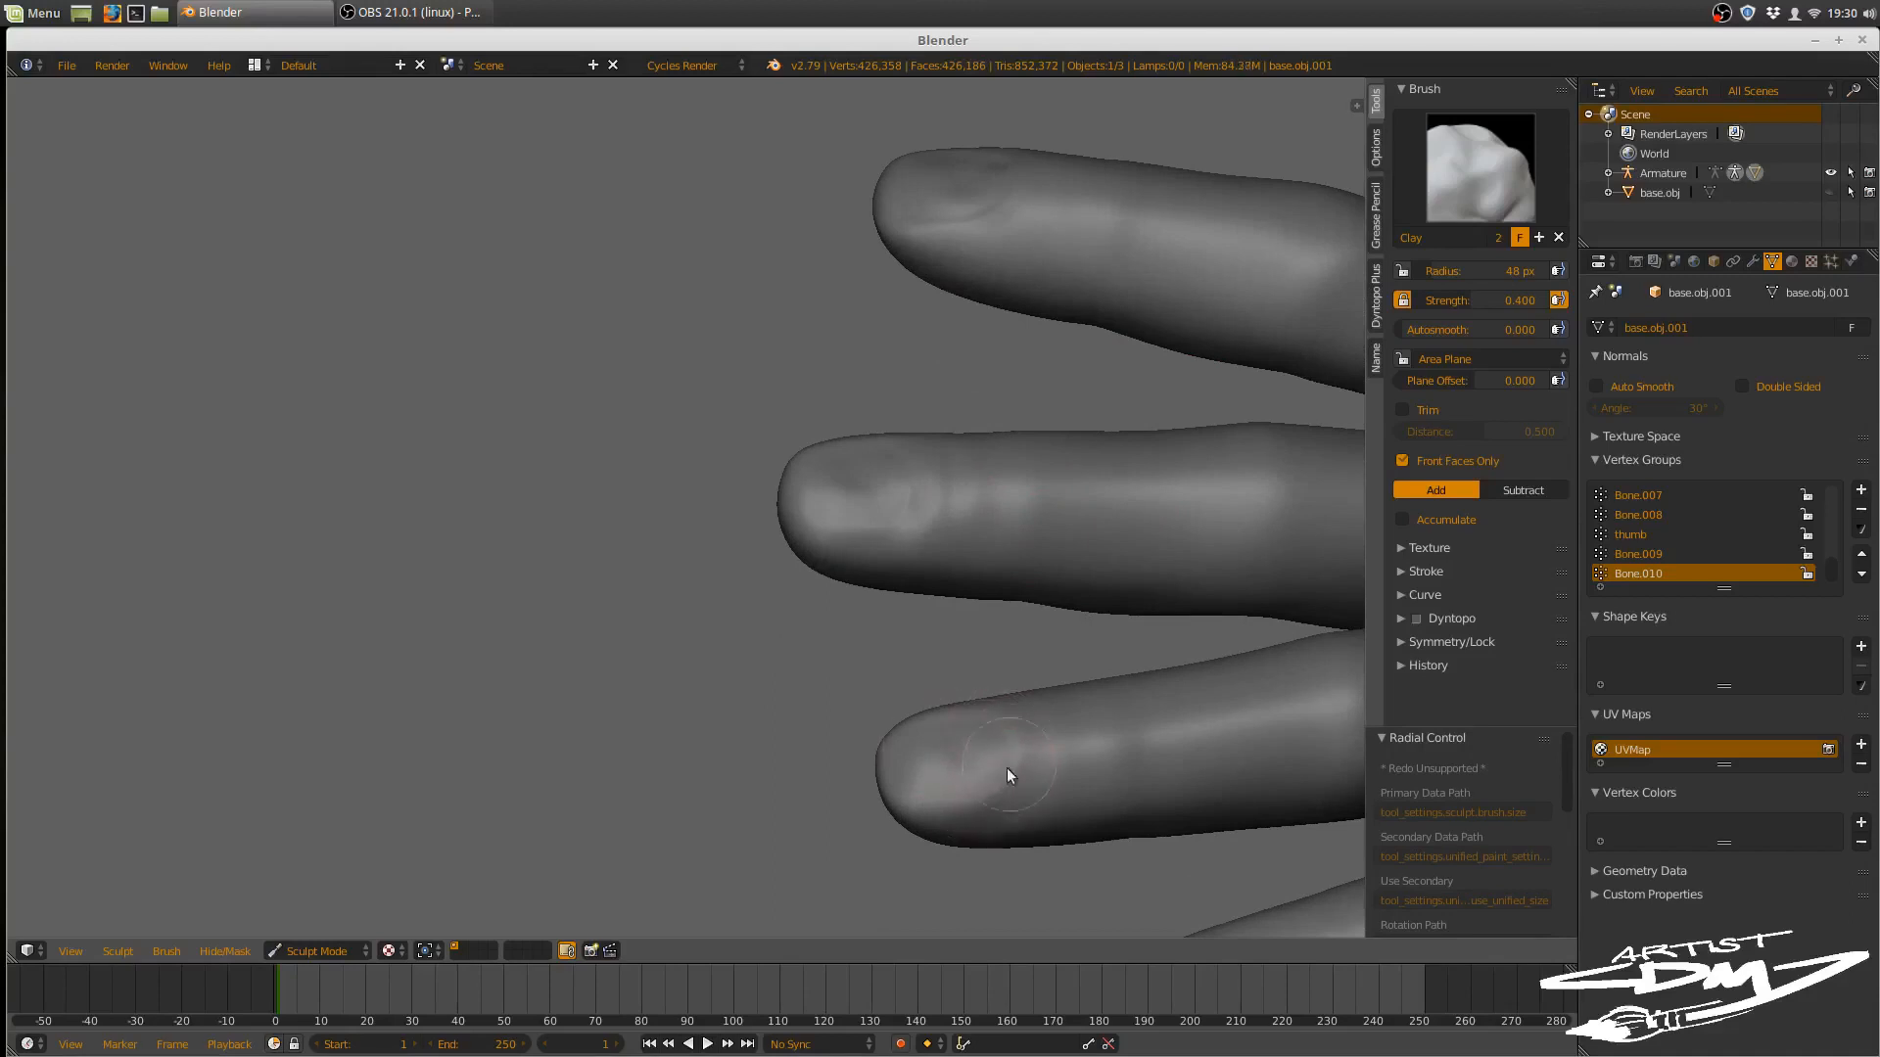
- Build up the tip of the thumb with the Clay brush and turn off Render Only display to show the armature
mouse_move(1005, 759)
middle_mouse_down()
mouse_move(1171, 636)
mouse_move(1169, 596)
mouse_move(1006, 590)
middle_mouse_up()
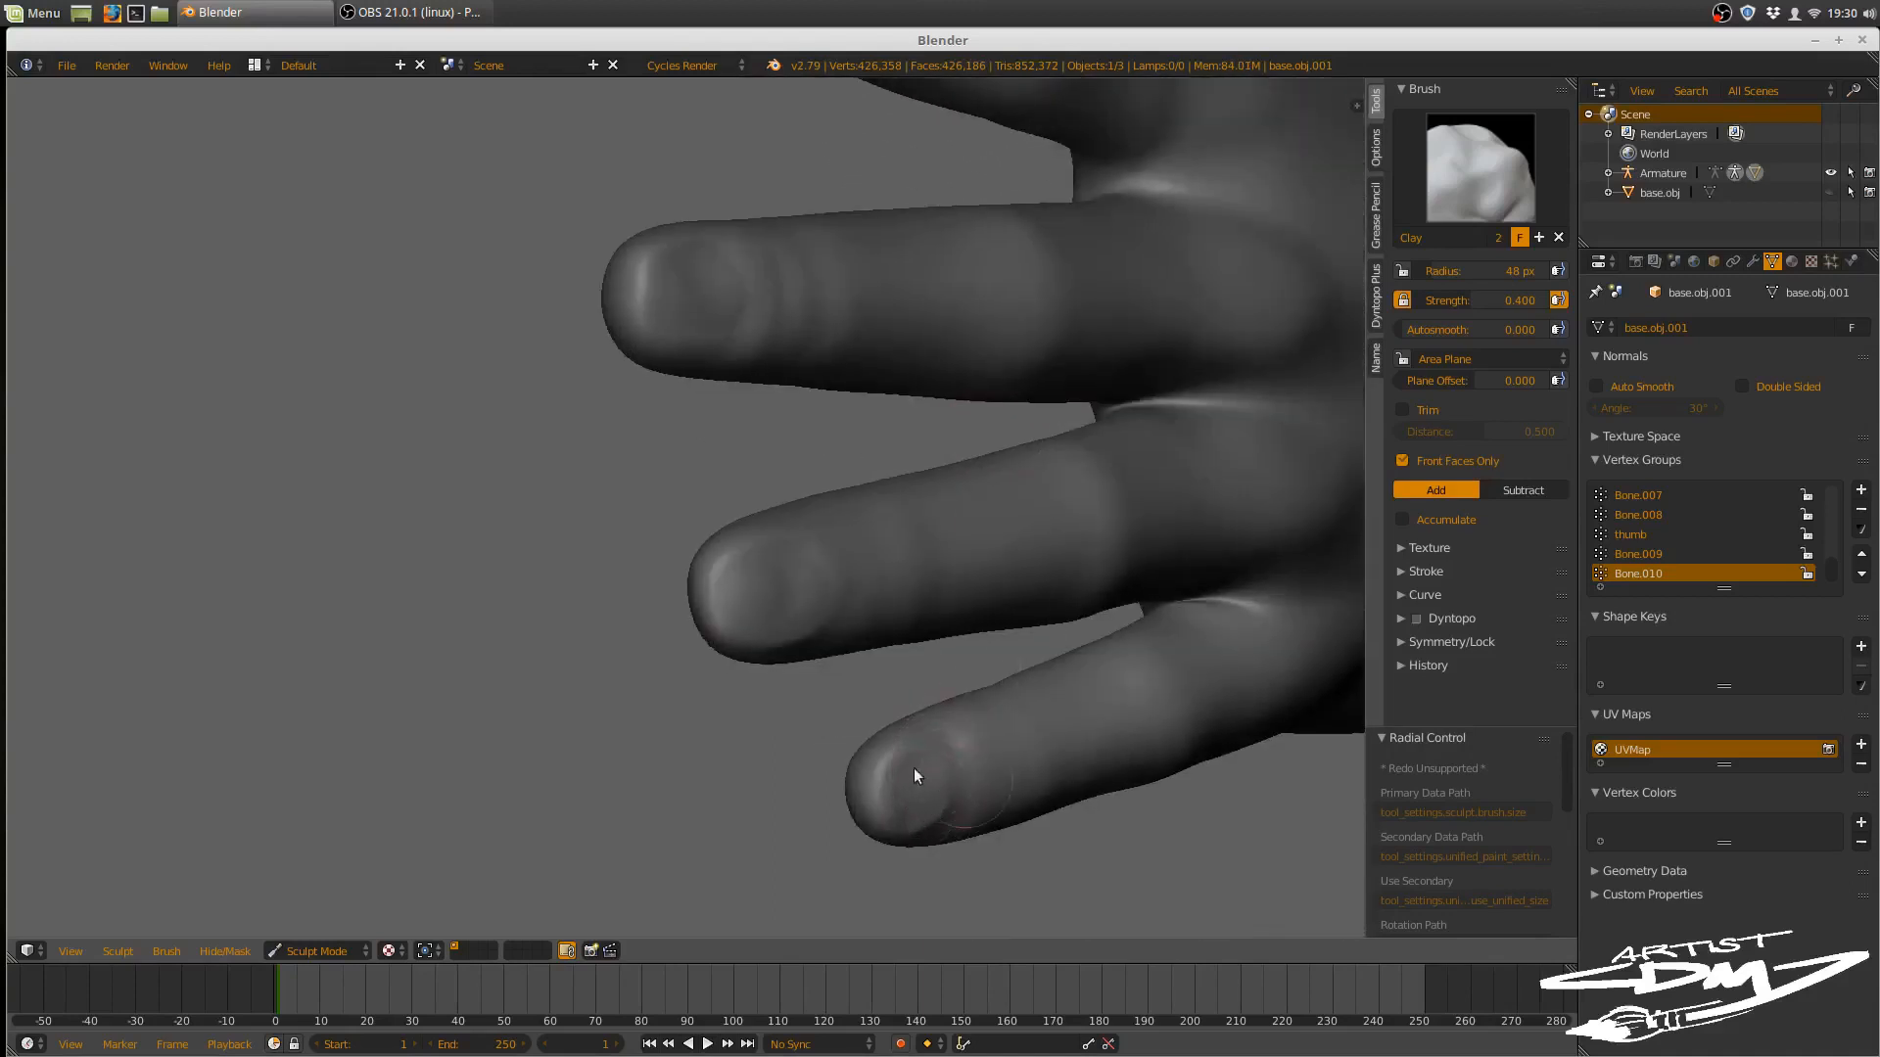
mouse_move(915, 777)
middle_mouse_down()
mouse_move(906, 701)
mouse_move(957, 789)
middle_mouse_up()
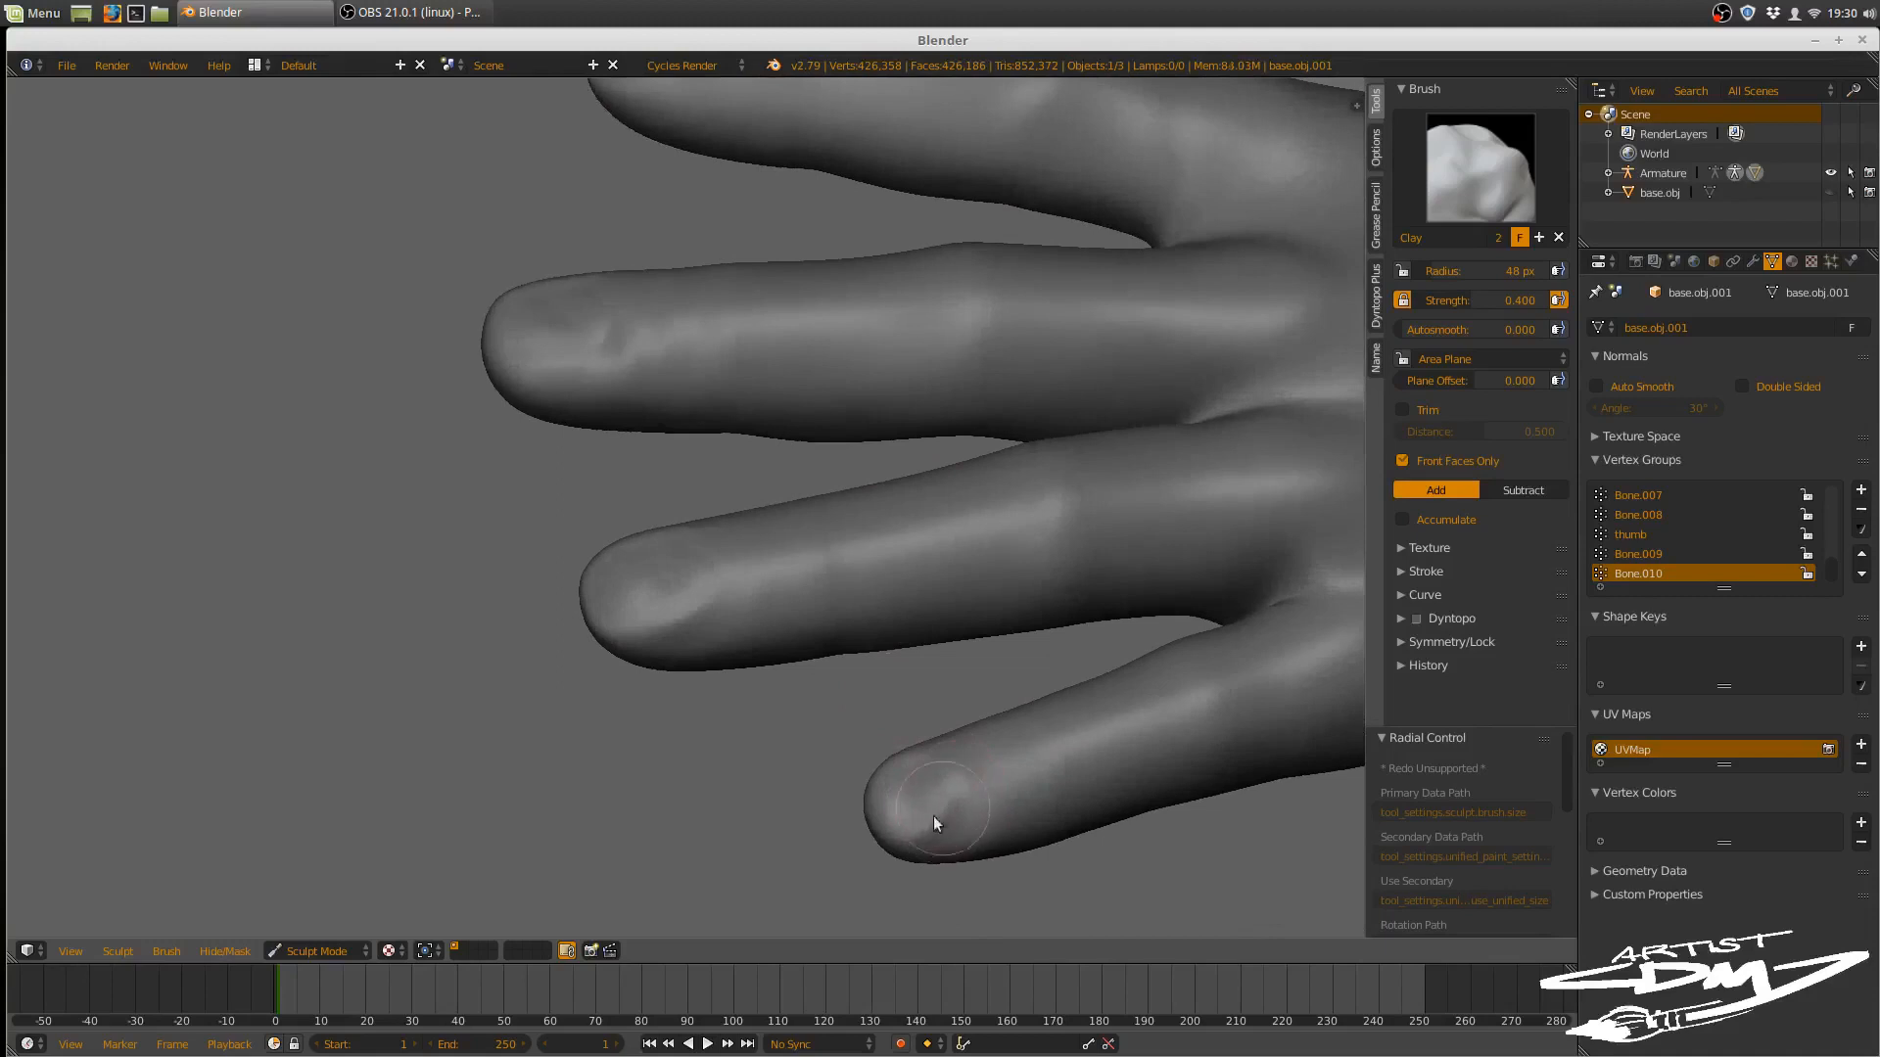
mouse_move(1000, 712)
middle_mouse_down()
mouse_move(1055, 645)
mouse_move(1018, 693)
mouse_move(1083, 487)
mouse_move(901, 696)
mouse_move(1110, 493)
mouse_move(1095, 456)
mouse_move(1122, 511)
mouse_move(1079, 654)
middle_mouse_up()
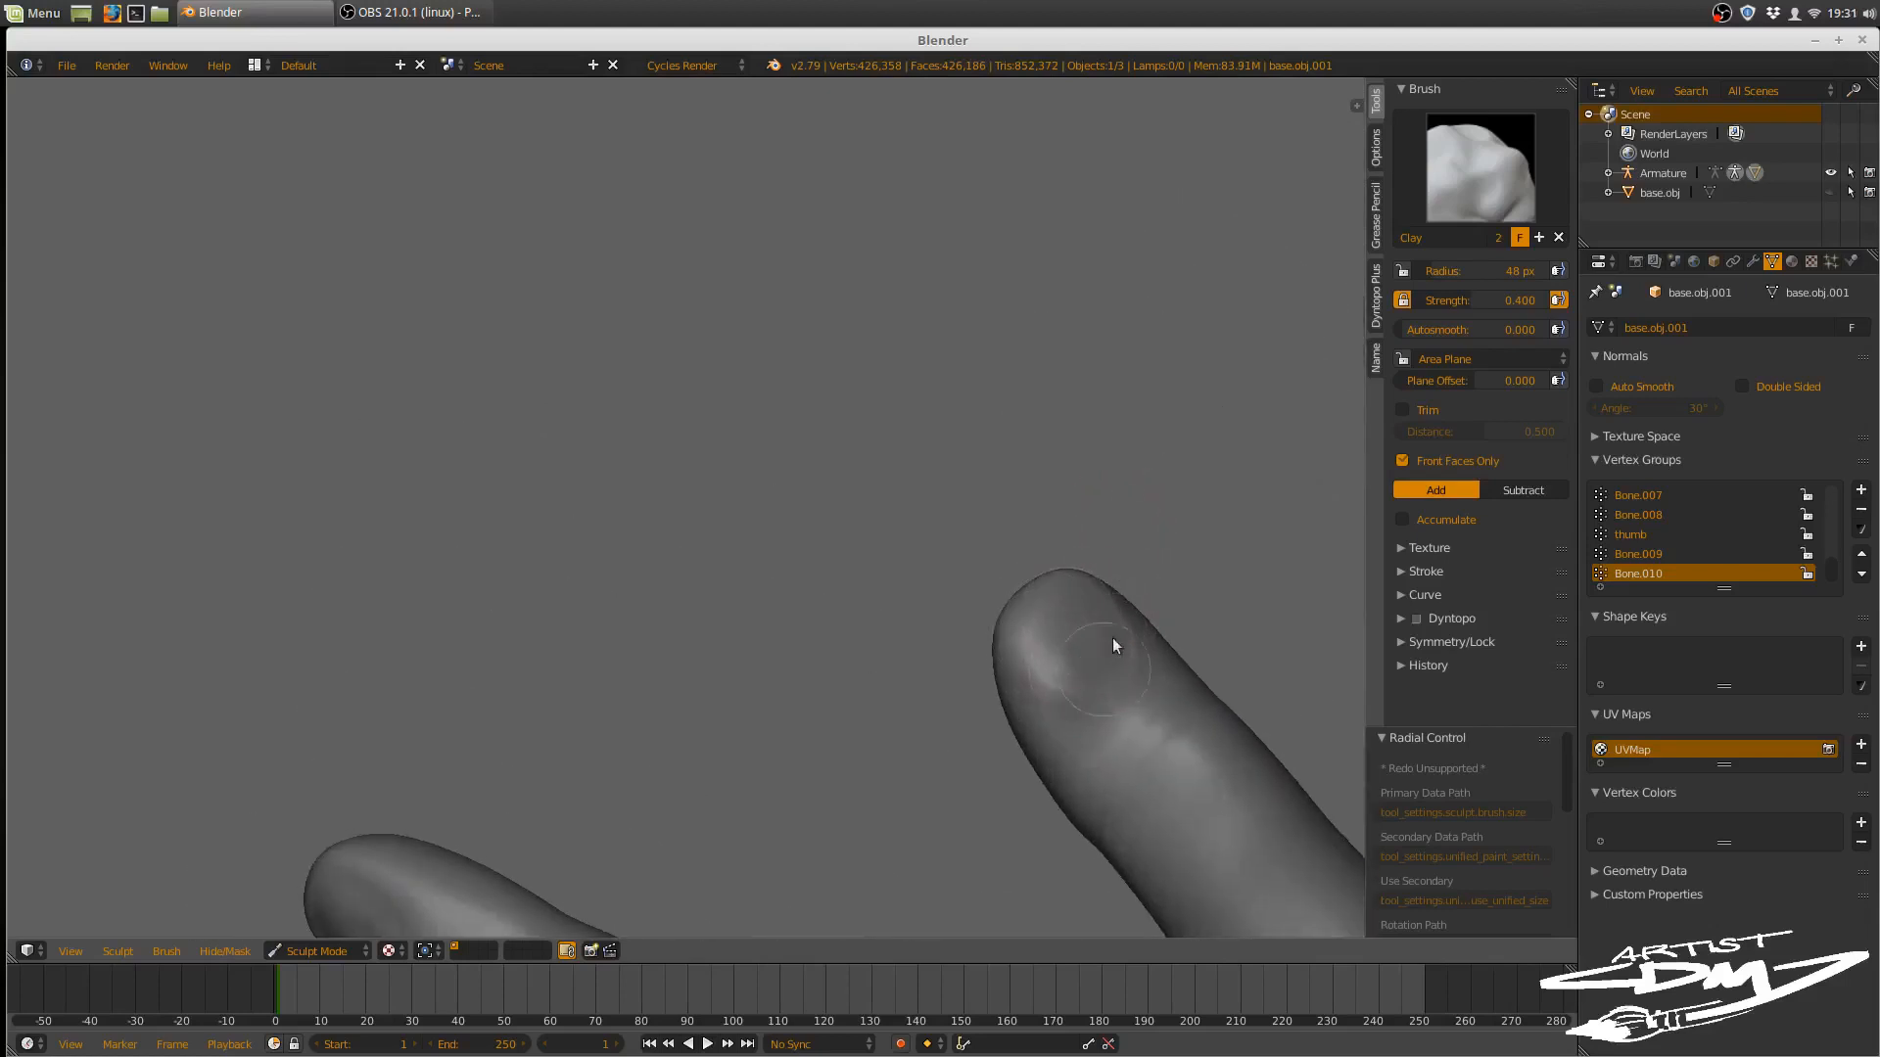
left_click_drag(1108, 668, 1037, 674)
mouse_move(1106, 669)
middle_mouse_down()
mouse_move(1145, 629)
mouse_move(1195, 776)
mouse_move(1136, 529)
mouse_move(1163, 345)
mouse_move(1092, 570)
middle_mouse_up()
middle_click_drag(1079, 494, 1029, 429, "shift")
left_click(901, 547)
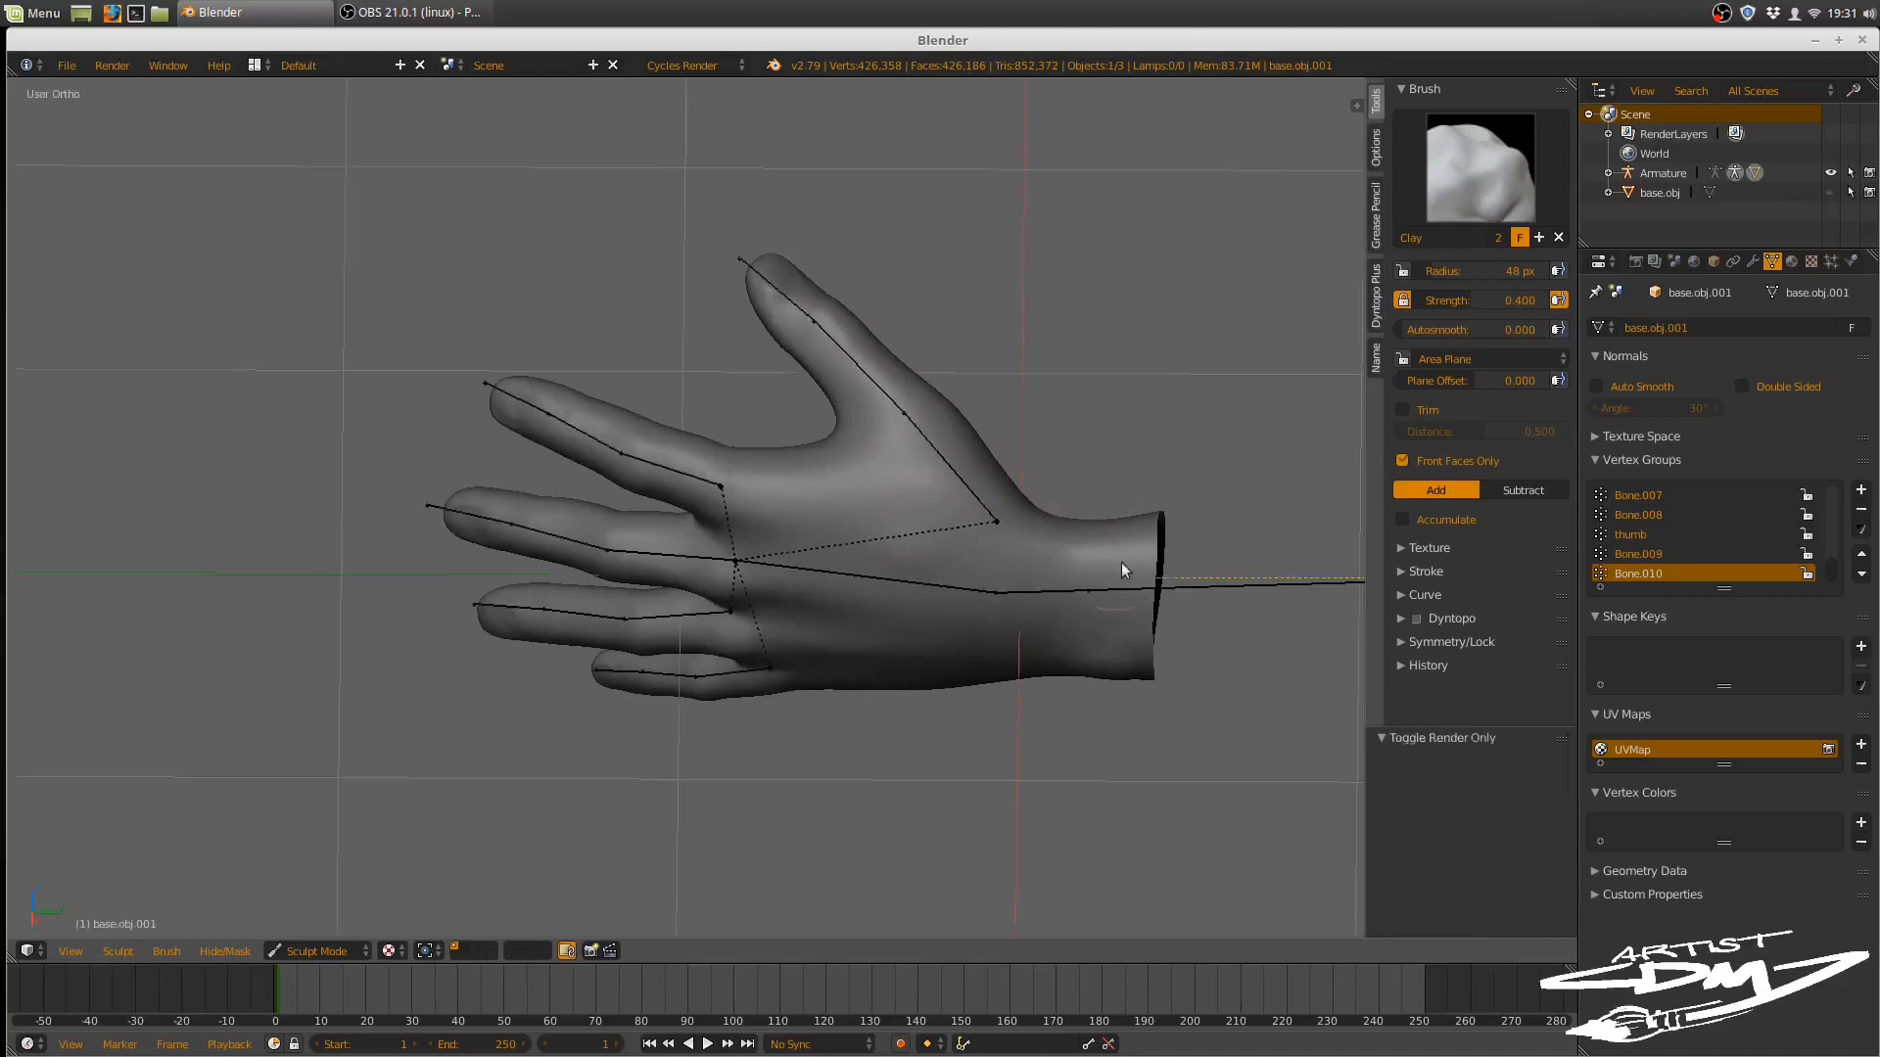
- Bend the thumb by rotating its middle bone about -29° around X in Gimbal orientation
mouse_move(1120, 562)
middle_mouse_down()
mouse_move(1189, 490)
mouse_move(1183, 517)
middle_mouse_up()
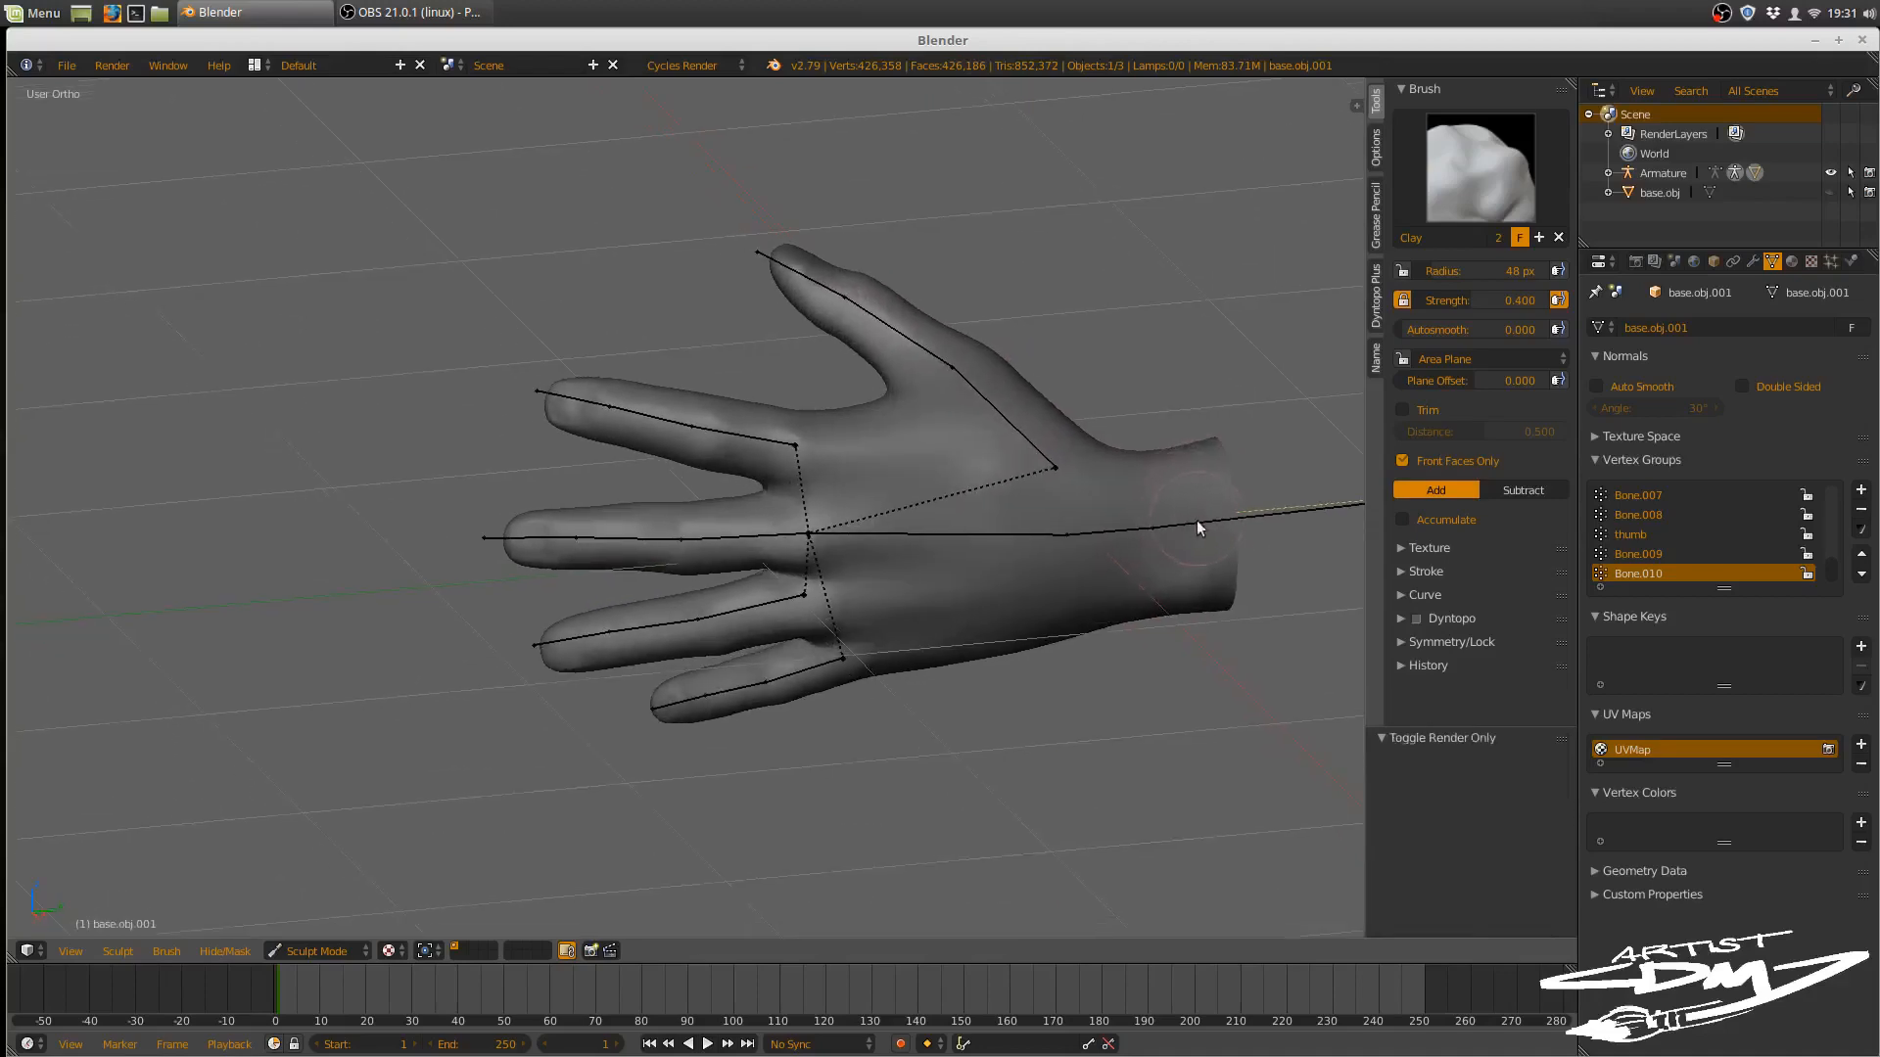
middle_click_drag(1028, 513, 777, 408)
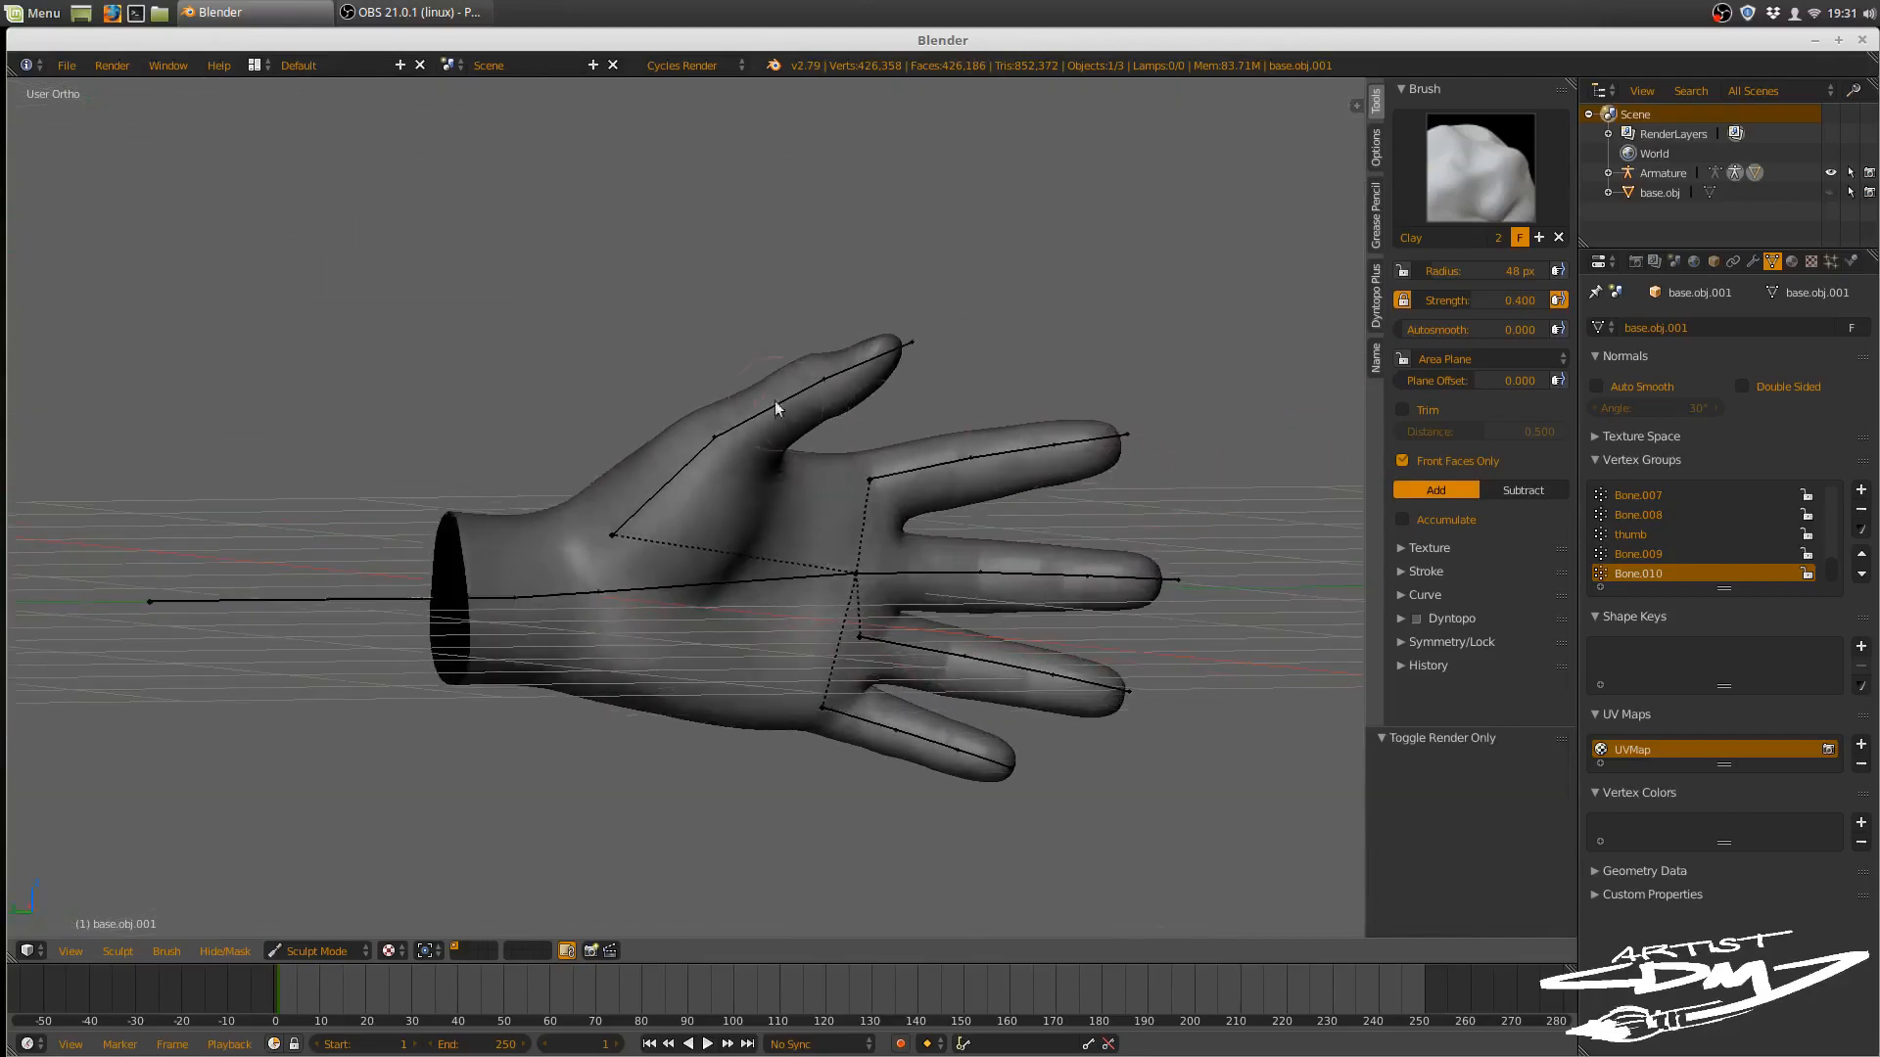
right_click(780, 403)
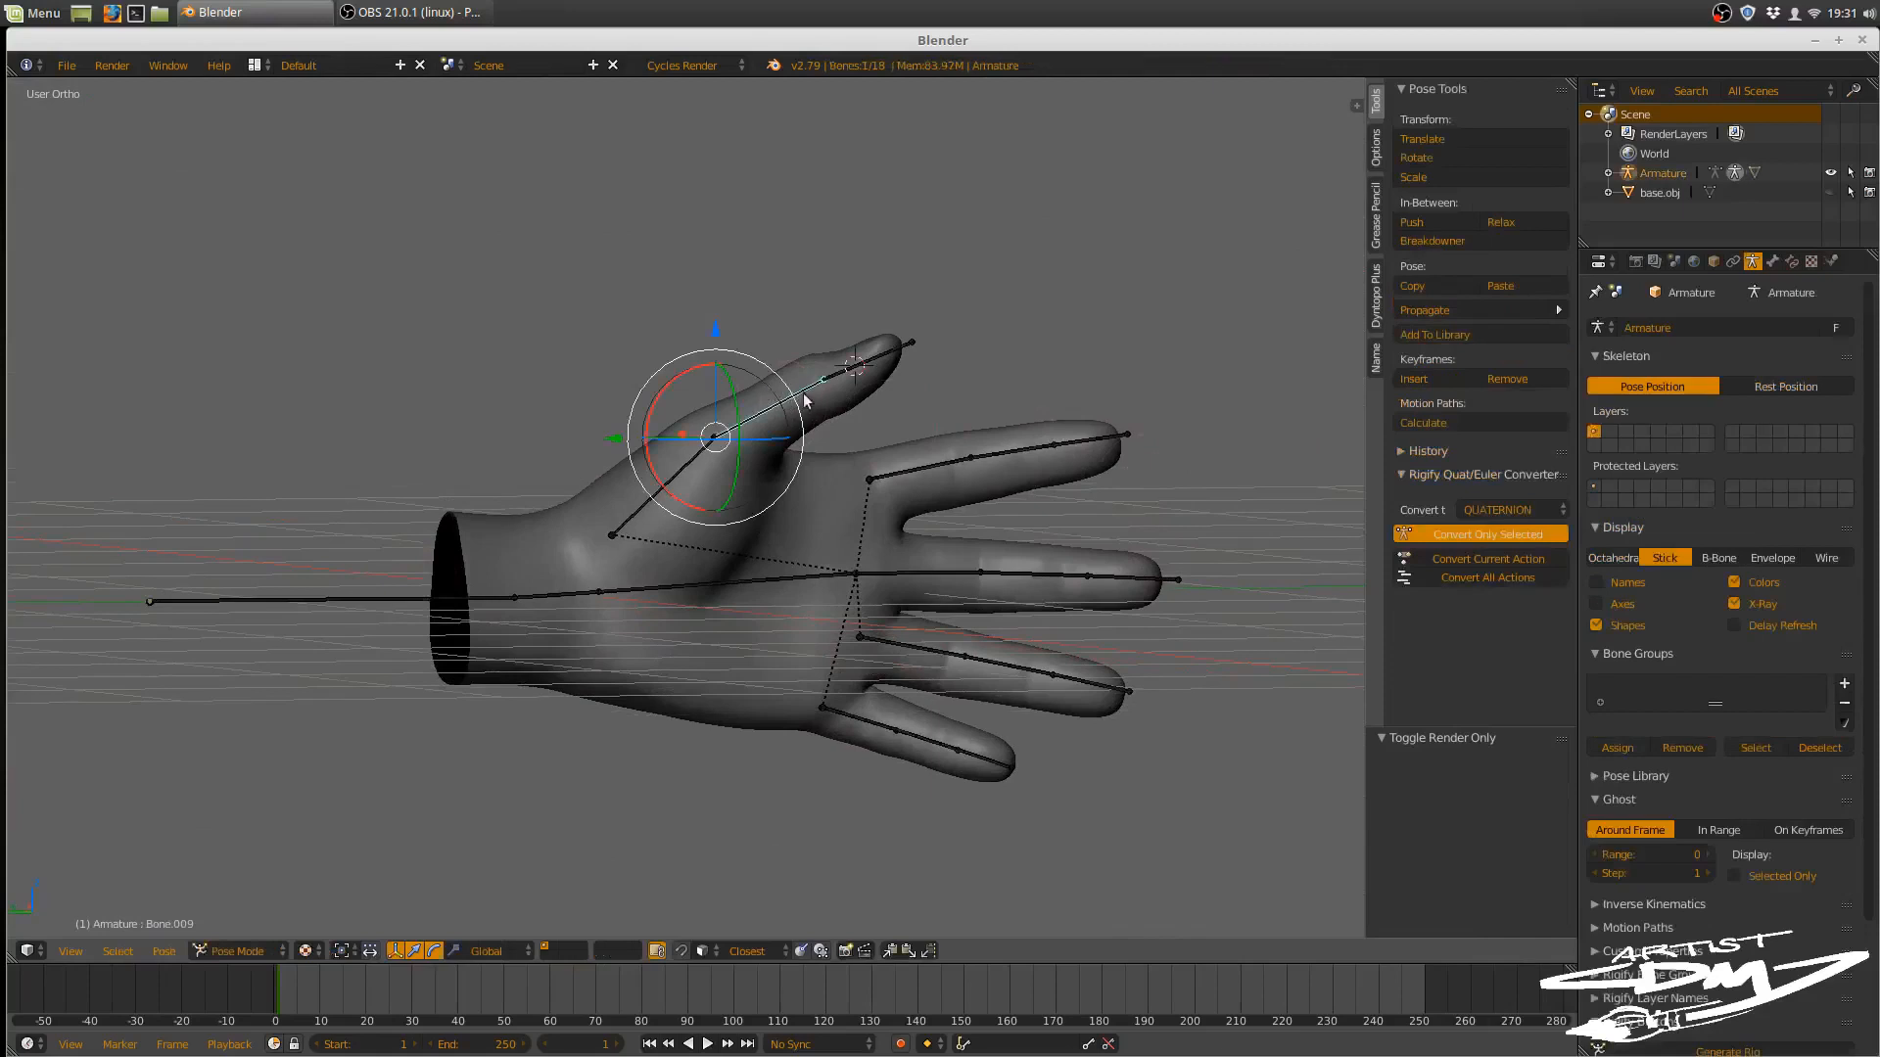
left_click(499, 949)
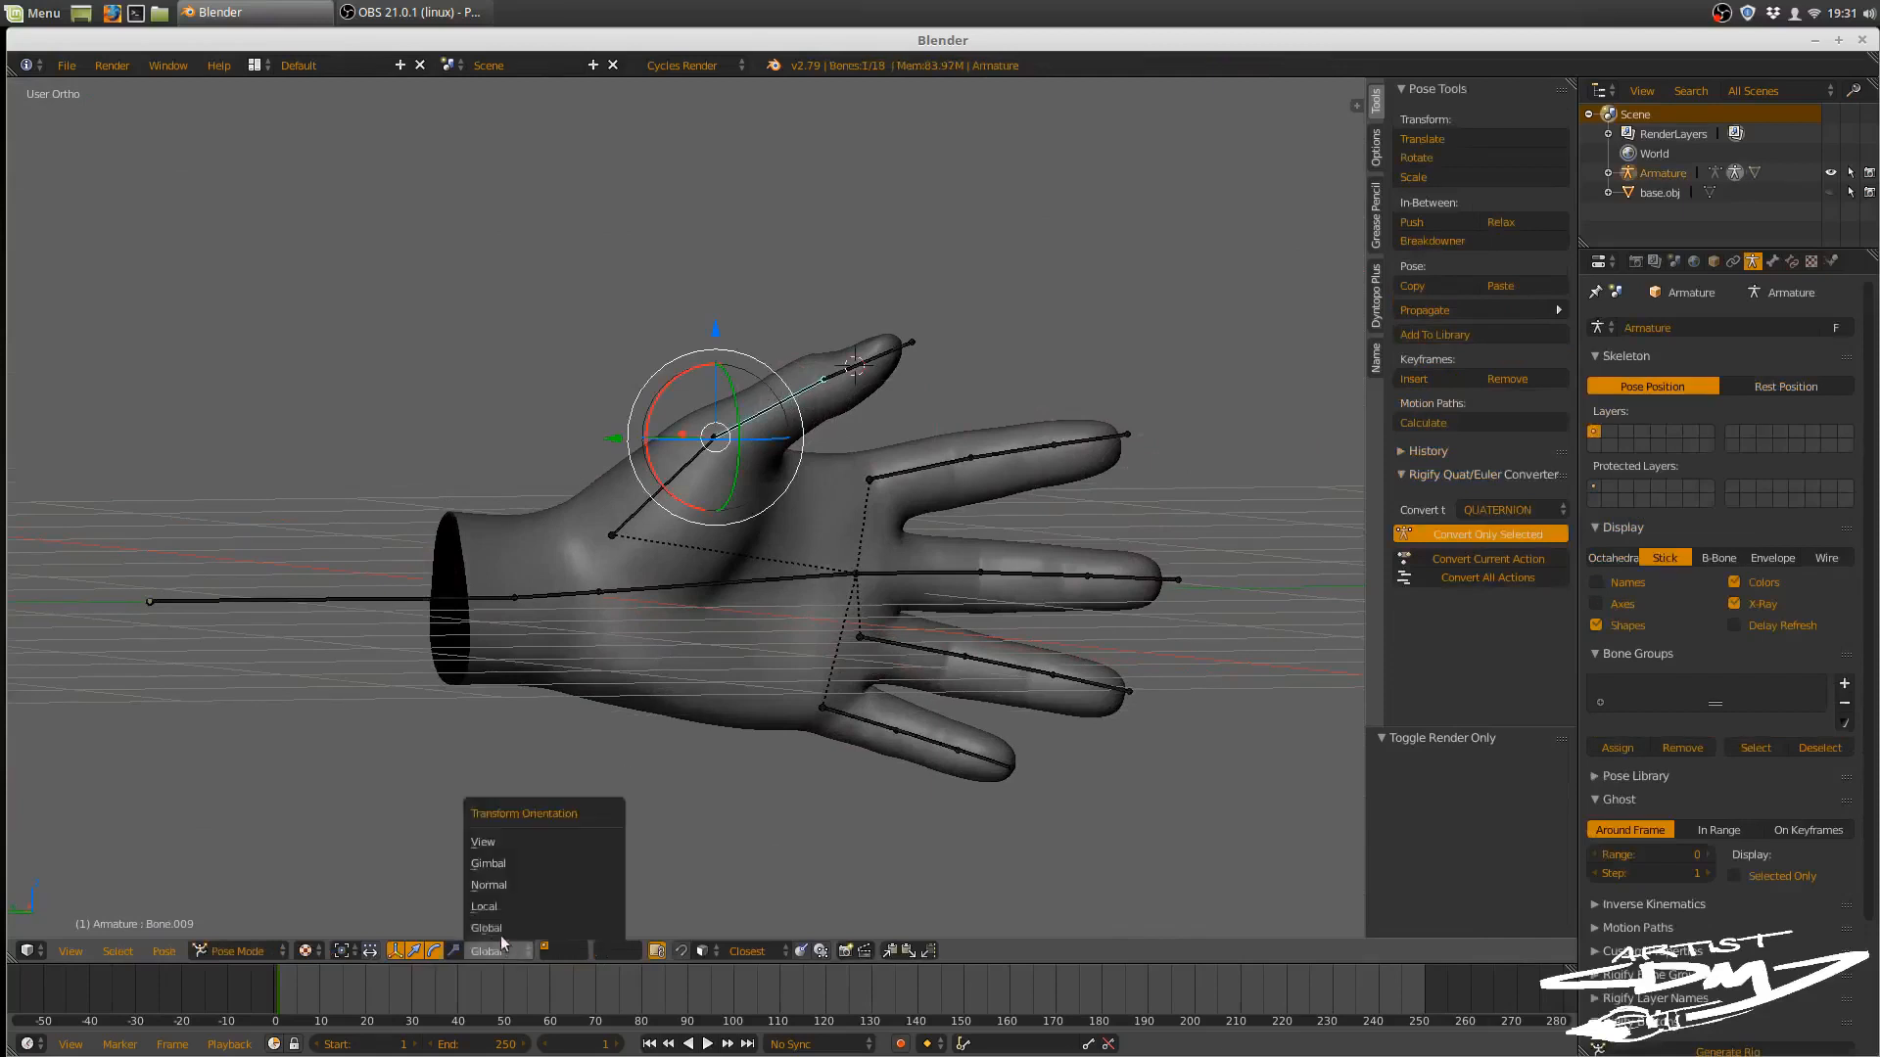
left_click(531, 861)
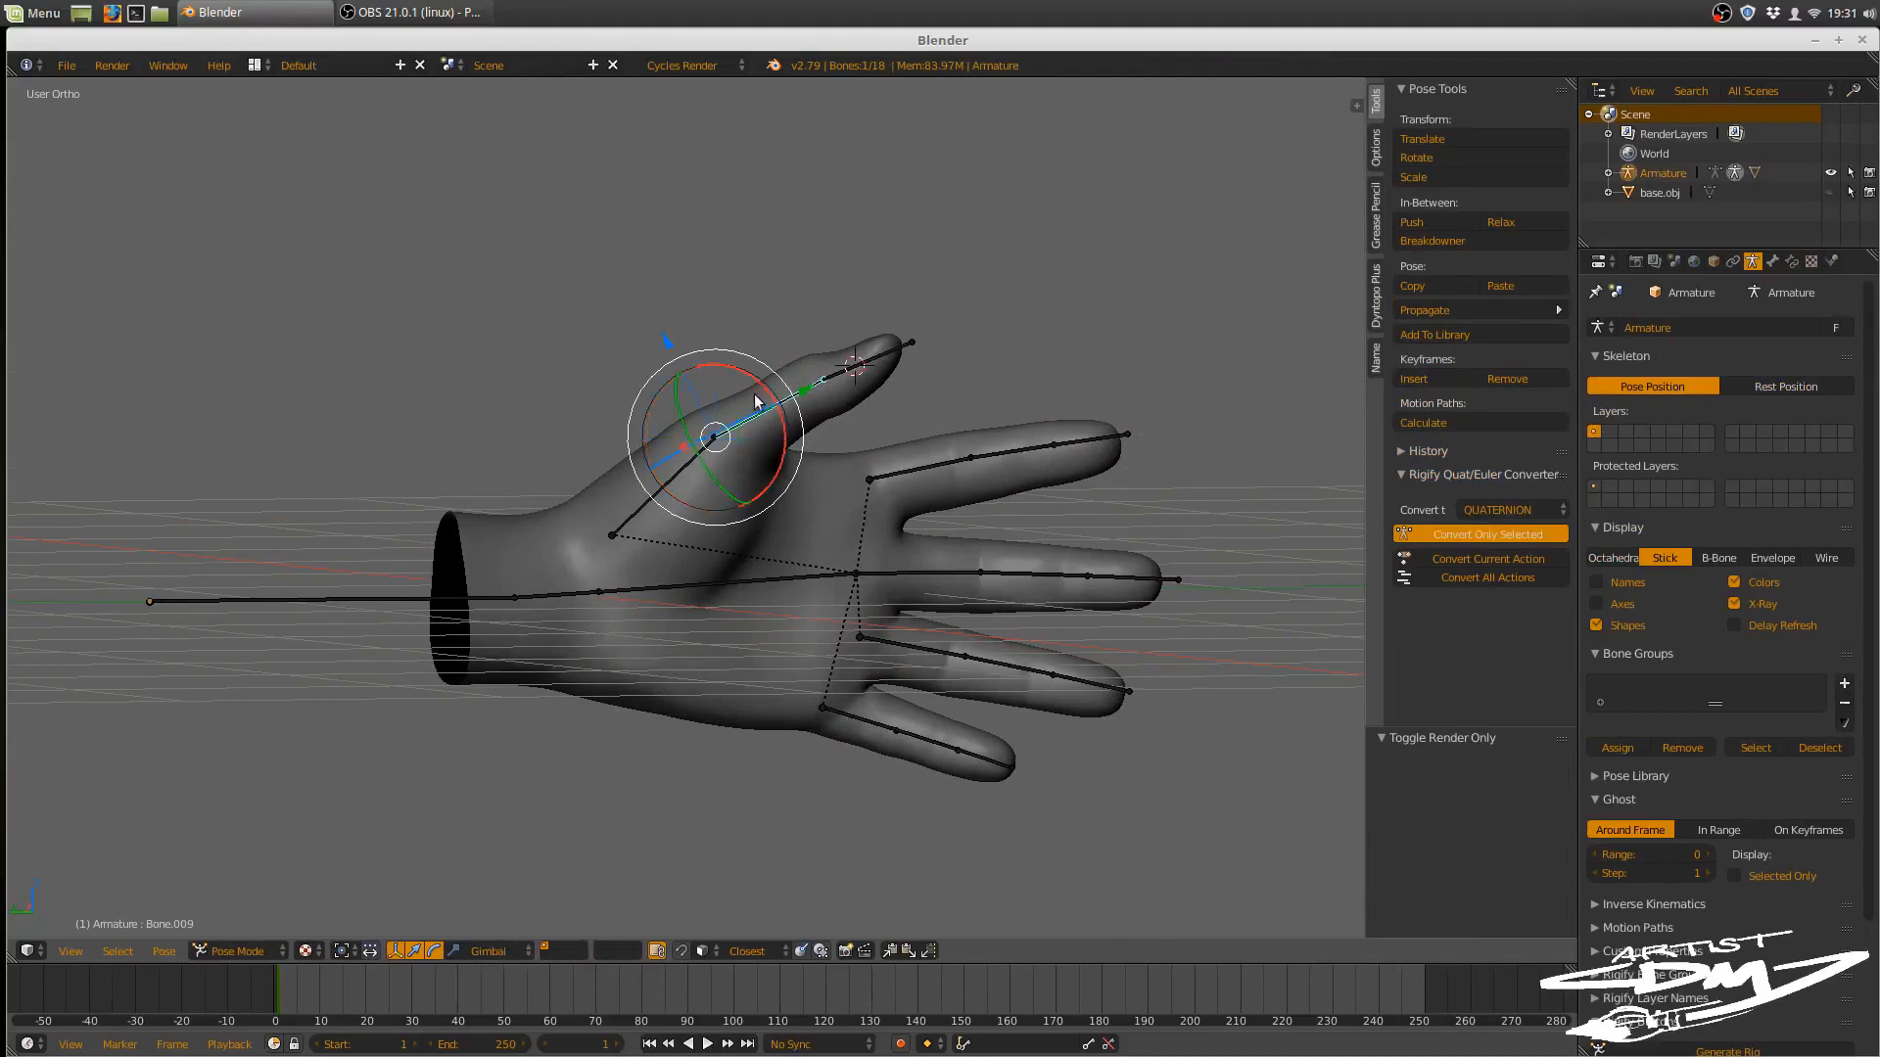
left_click_drag(782, 407, 820, 418)
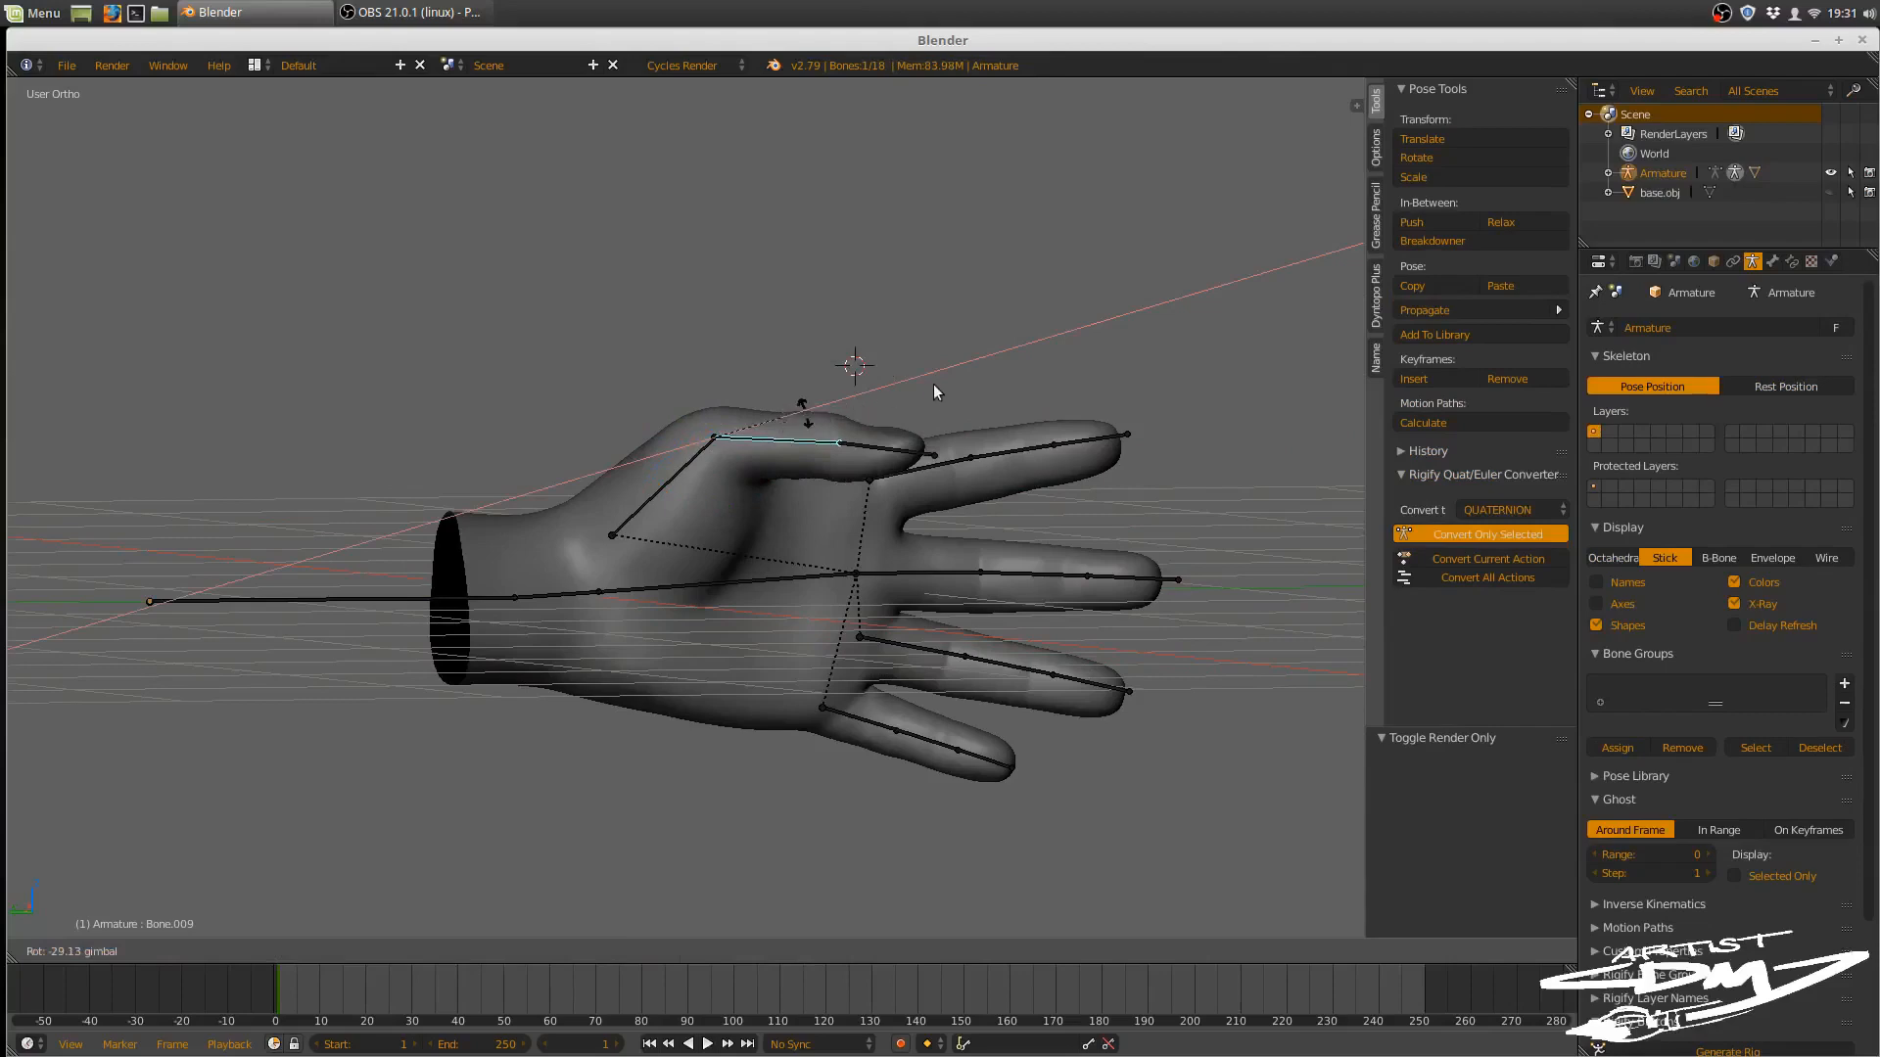
left_click_drag(932, 392, 917, 413)
- Curl the index finger toward the palm by rotating its base bone about 51° around the gimbal Z axis
middle_click_drag(916, 413, 936, 510)
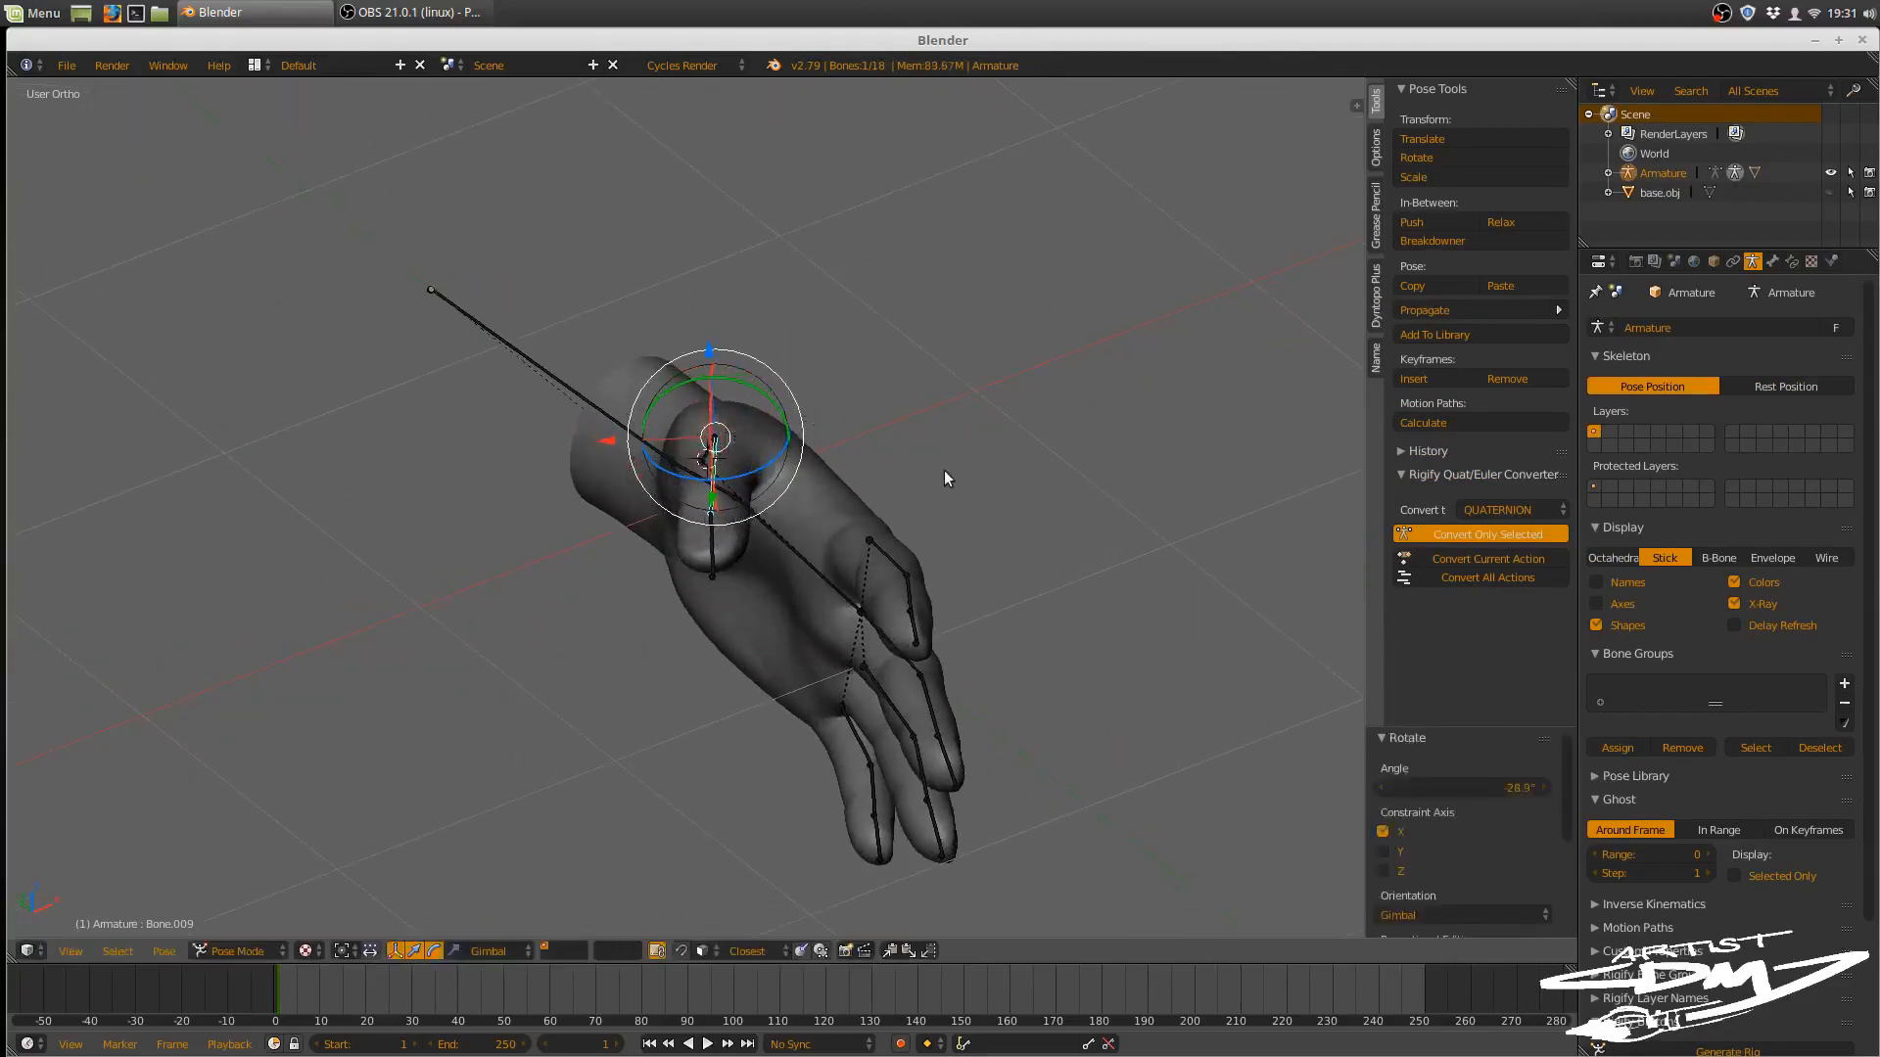
right_click(899, 564)
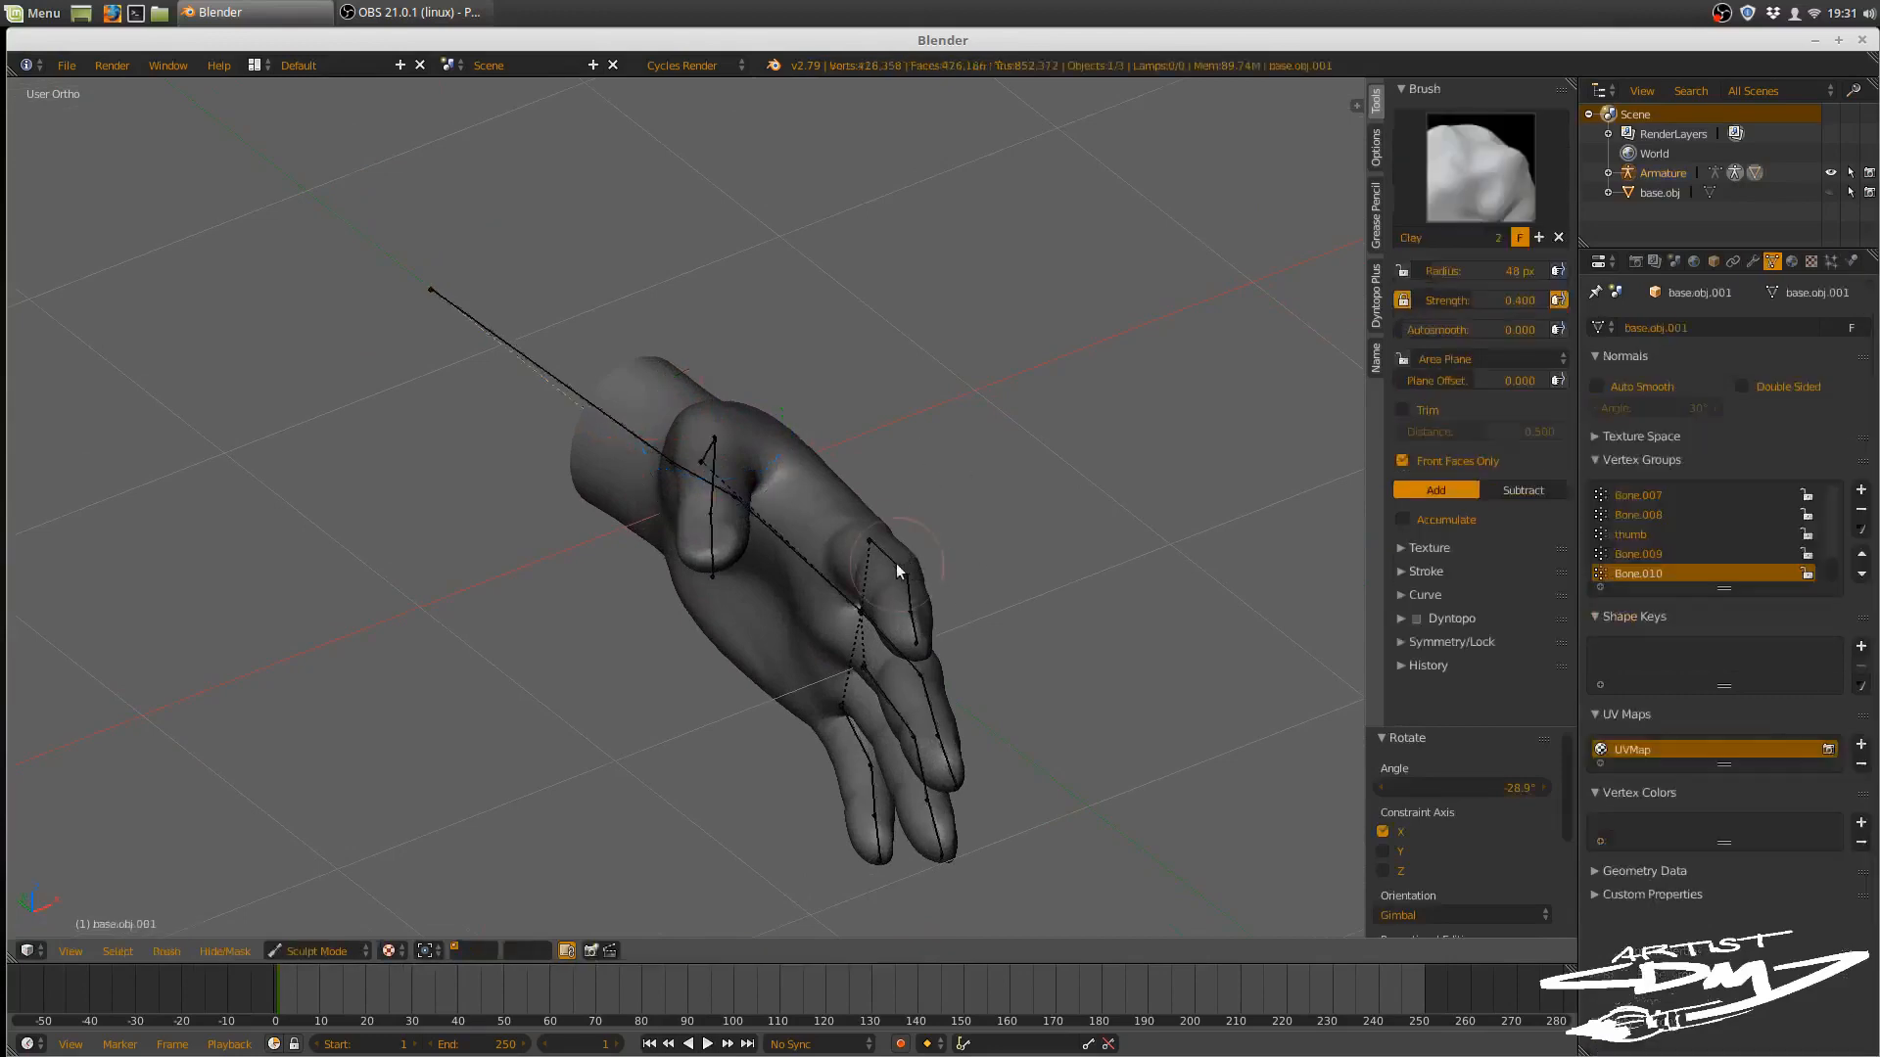
right_click(917, 592)
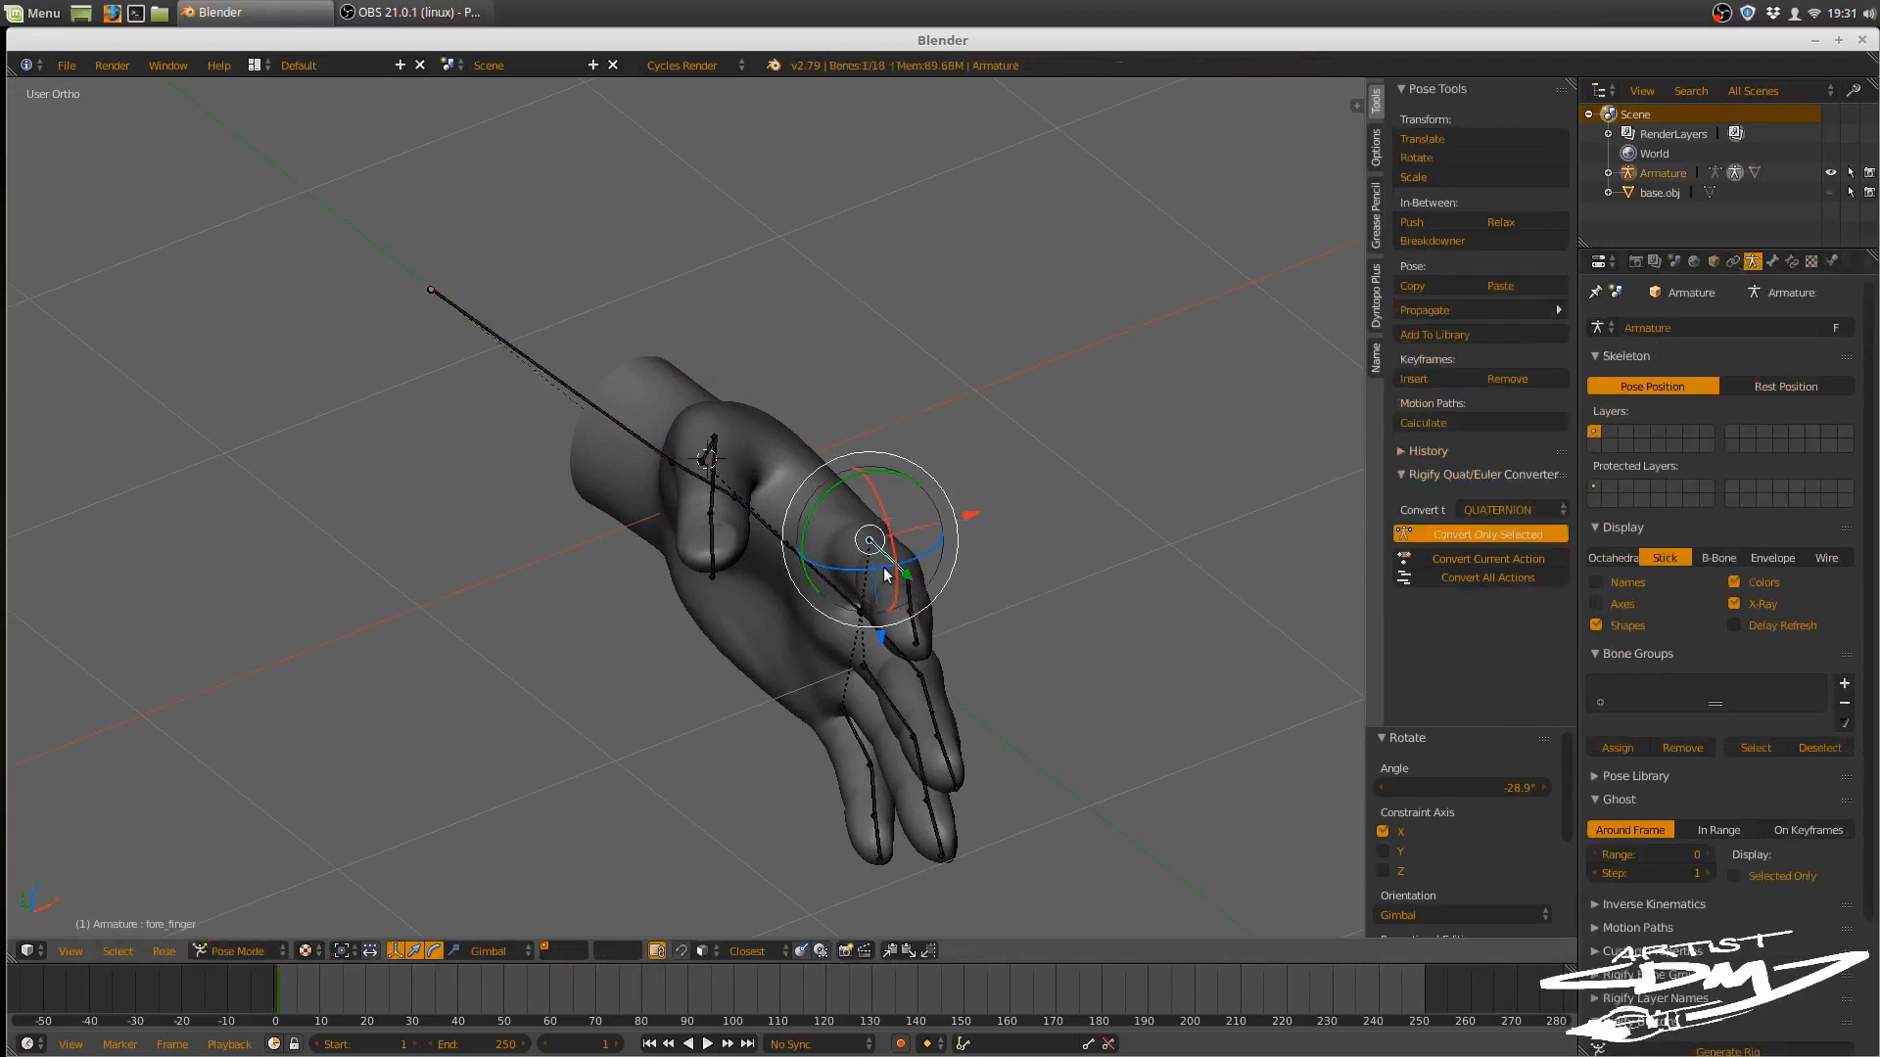
key("r")
key("z")
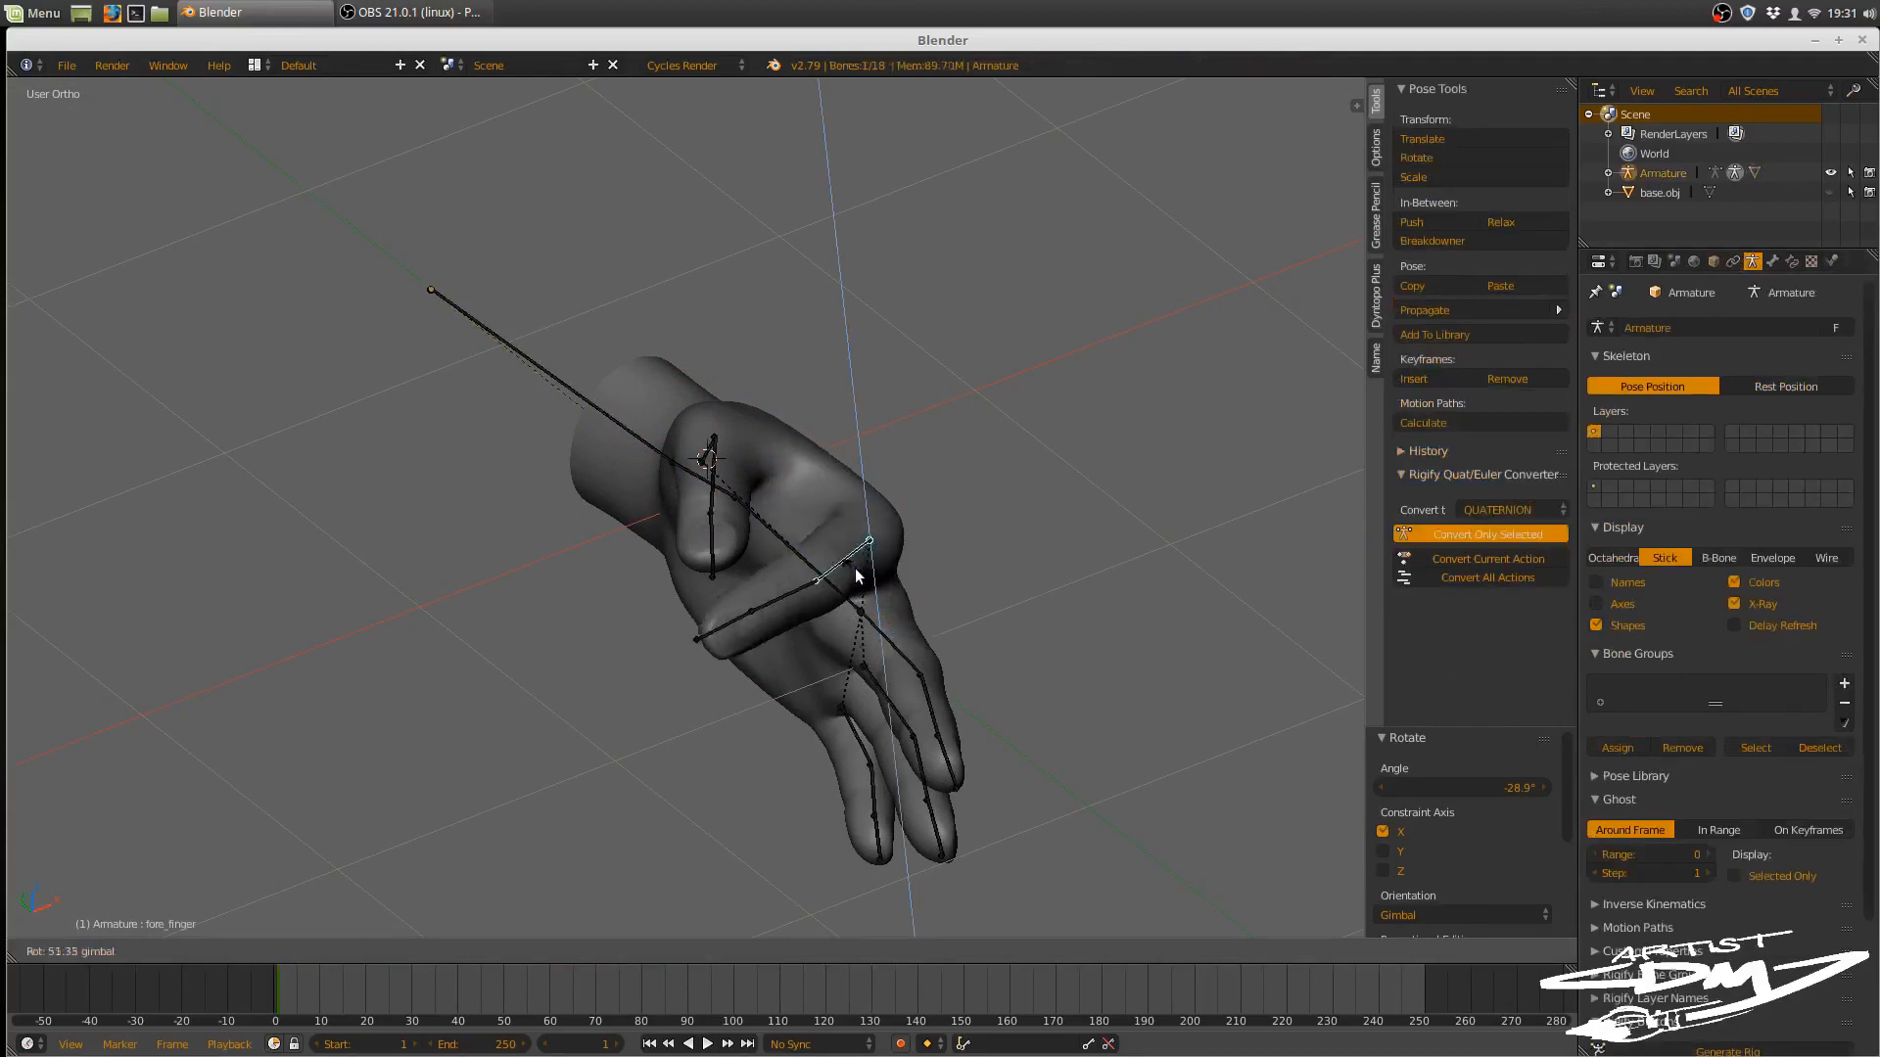
left_click(857, 576)
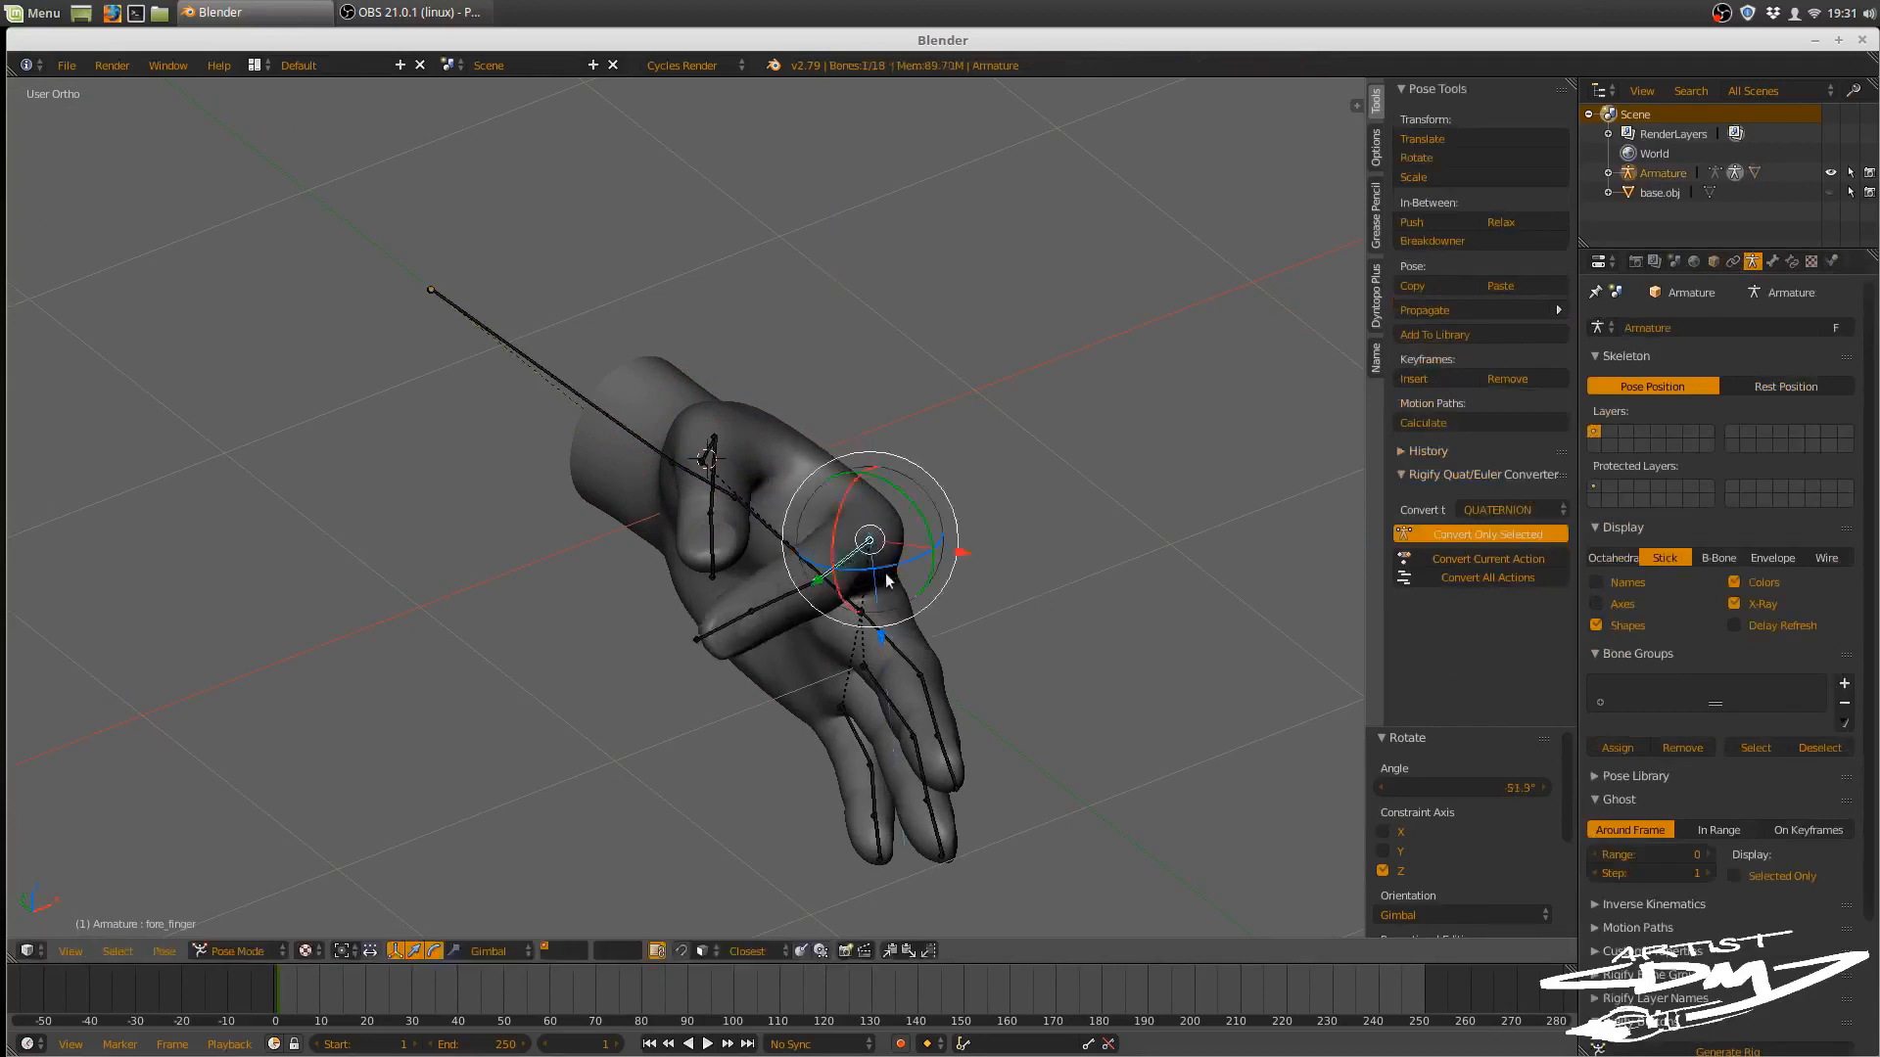
- Rotate the middle finger's base bone about 51.5° around the gimbal Z axis, and select the ring finger's base bone
middle_click_drag(909, 646, 801, 692)
right_click(767, 658)
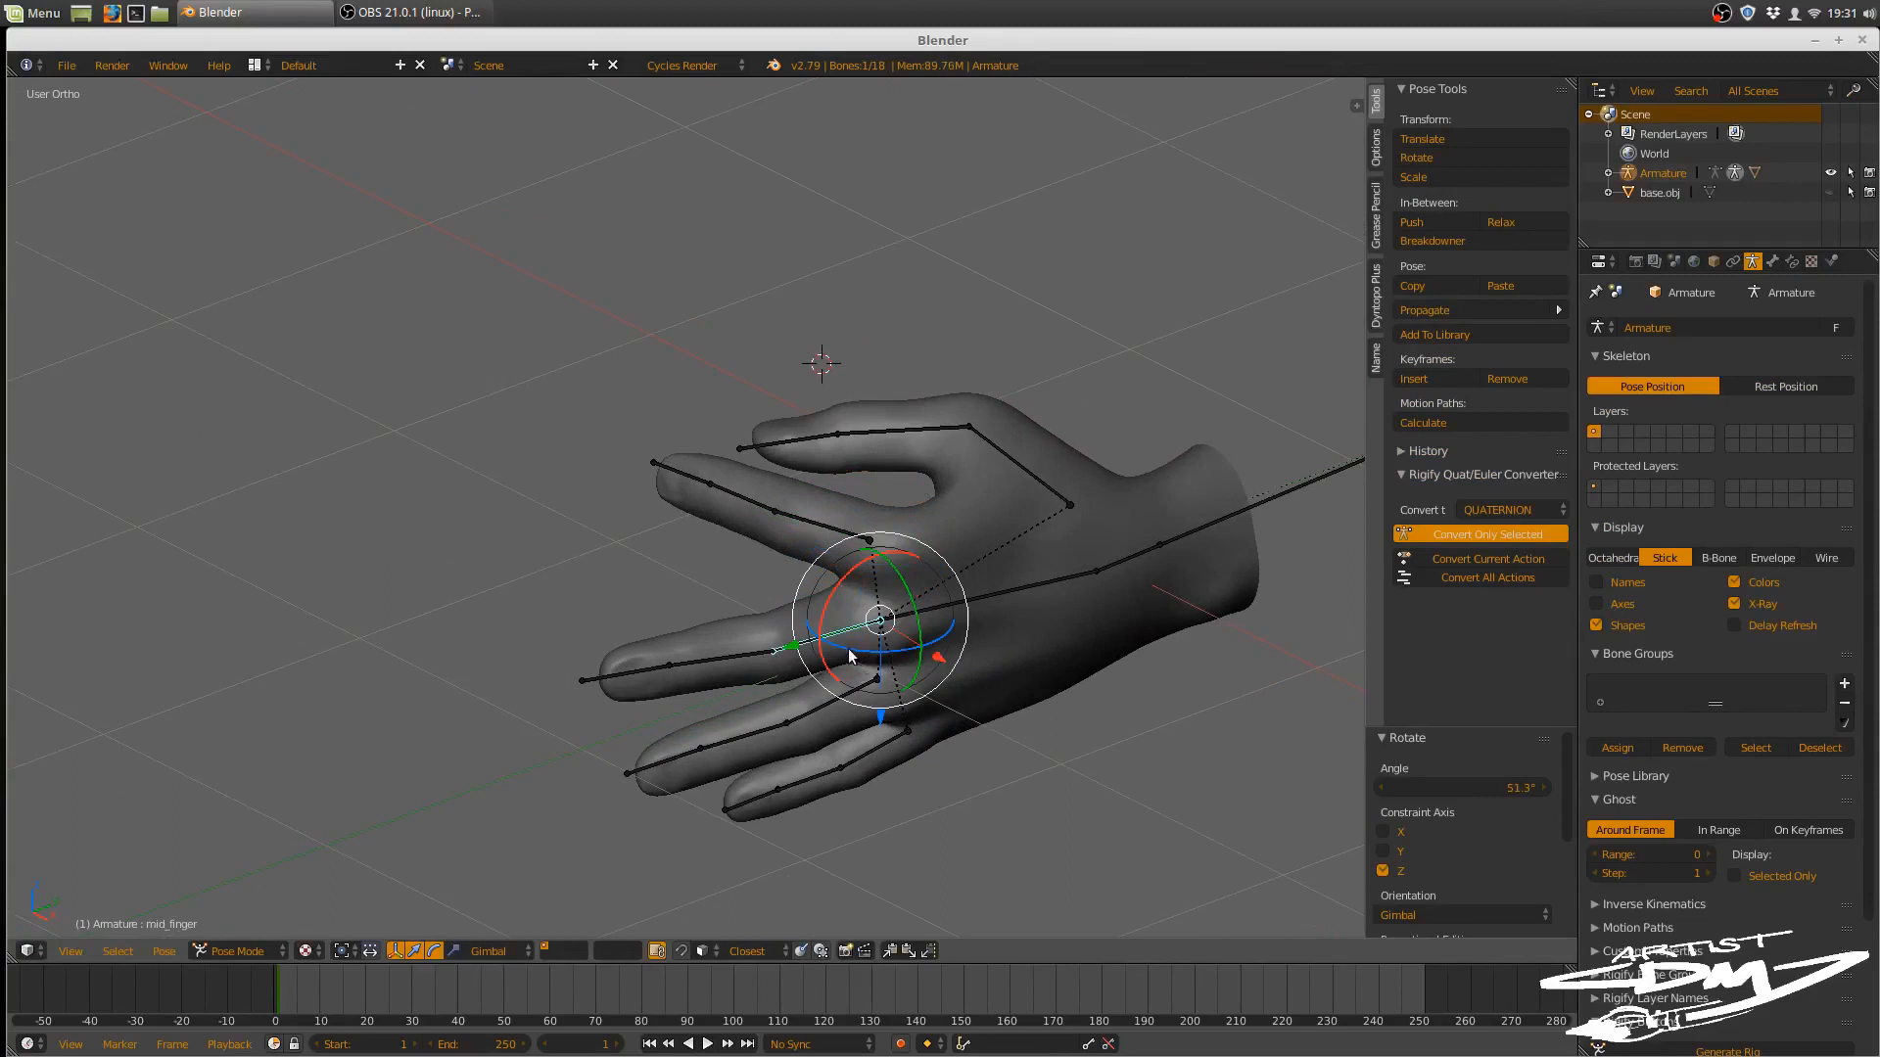
mouse_move(844, 646)
left_mouse_down()
mouse_move(827, 635)
mouse_move(837, 672)
left_mouse_up()
middle_click_drag(836, 672, 868, 637)
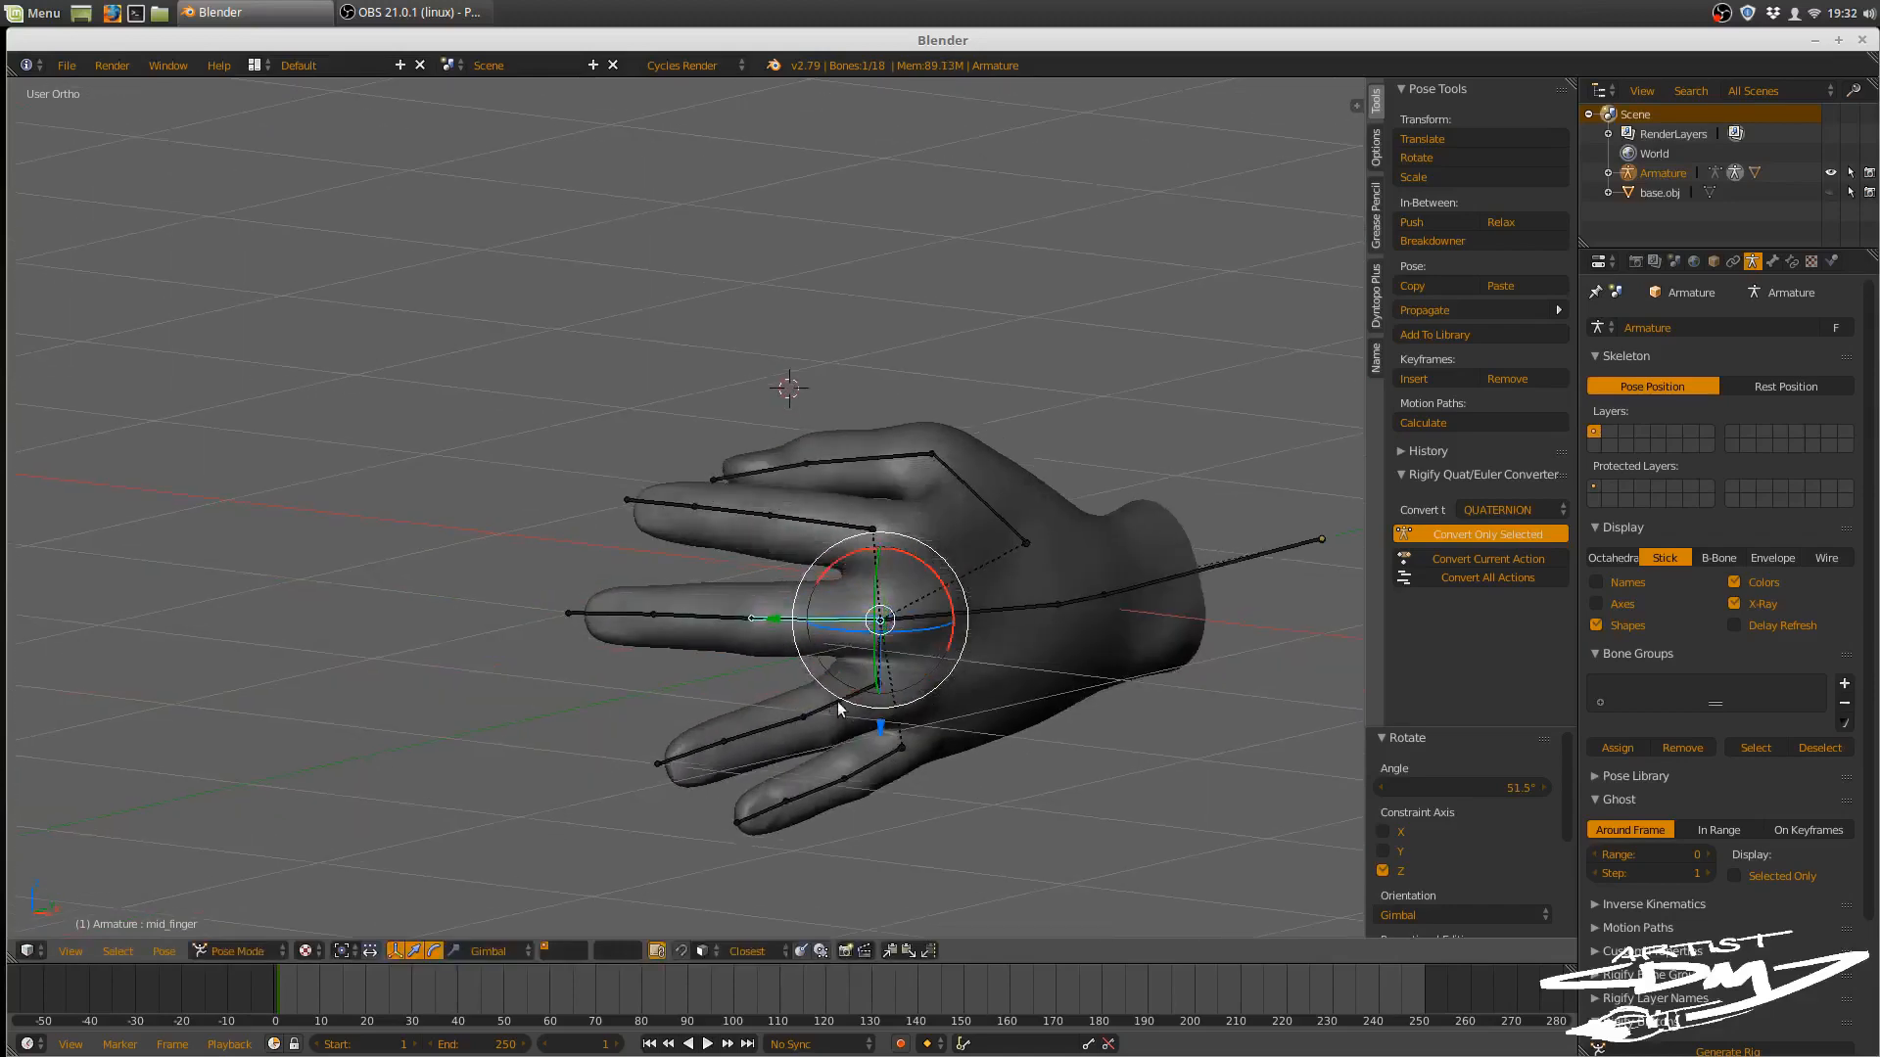
right_click(889, 707)
key("g")
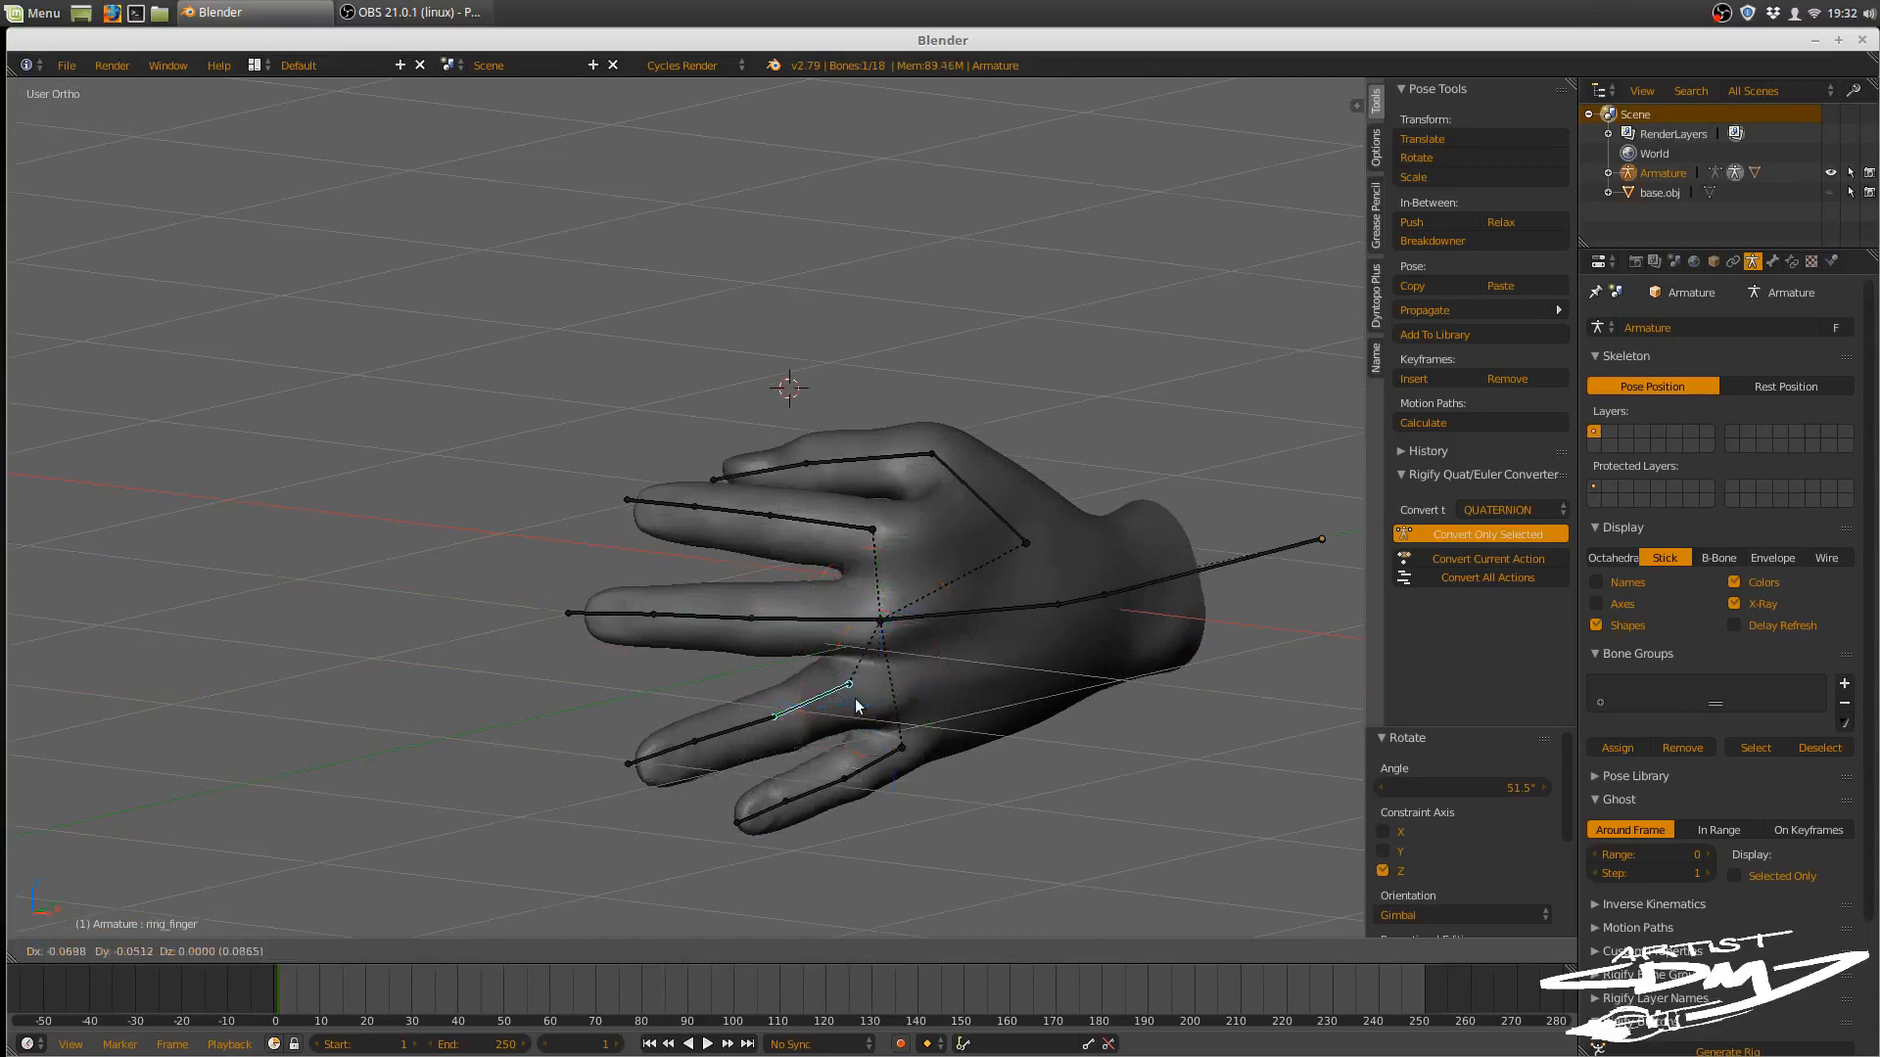
left_click(869, 703)
key("ctrl+z")
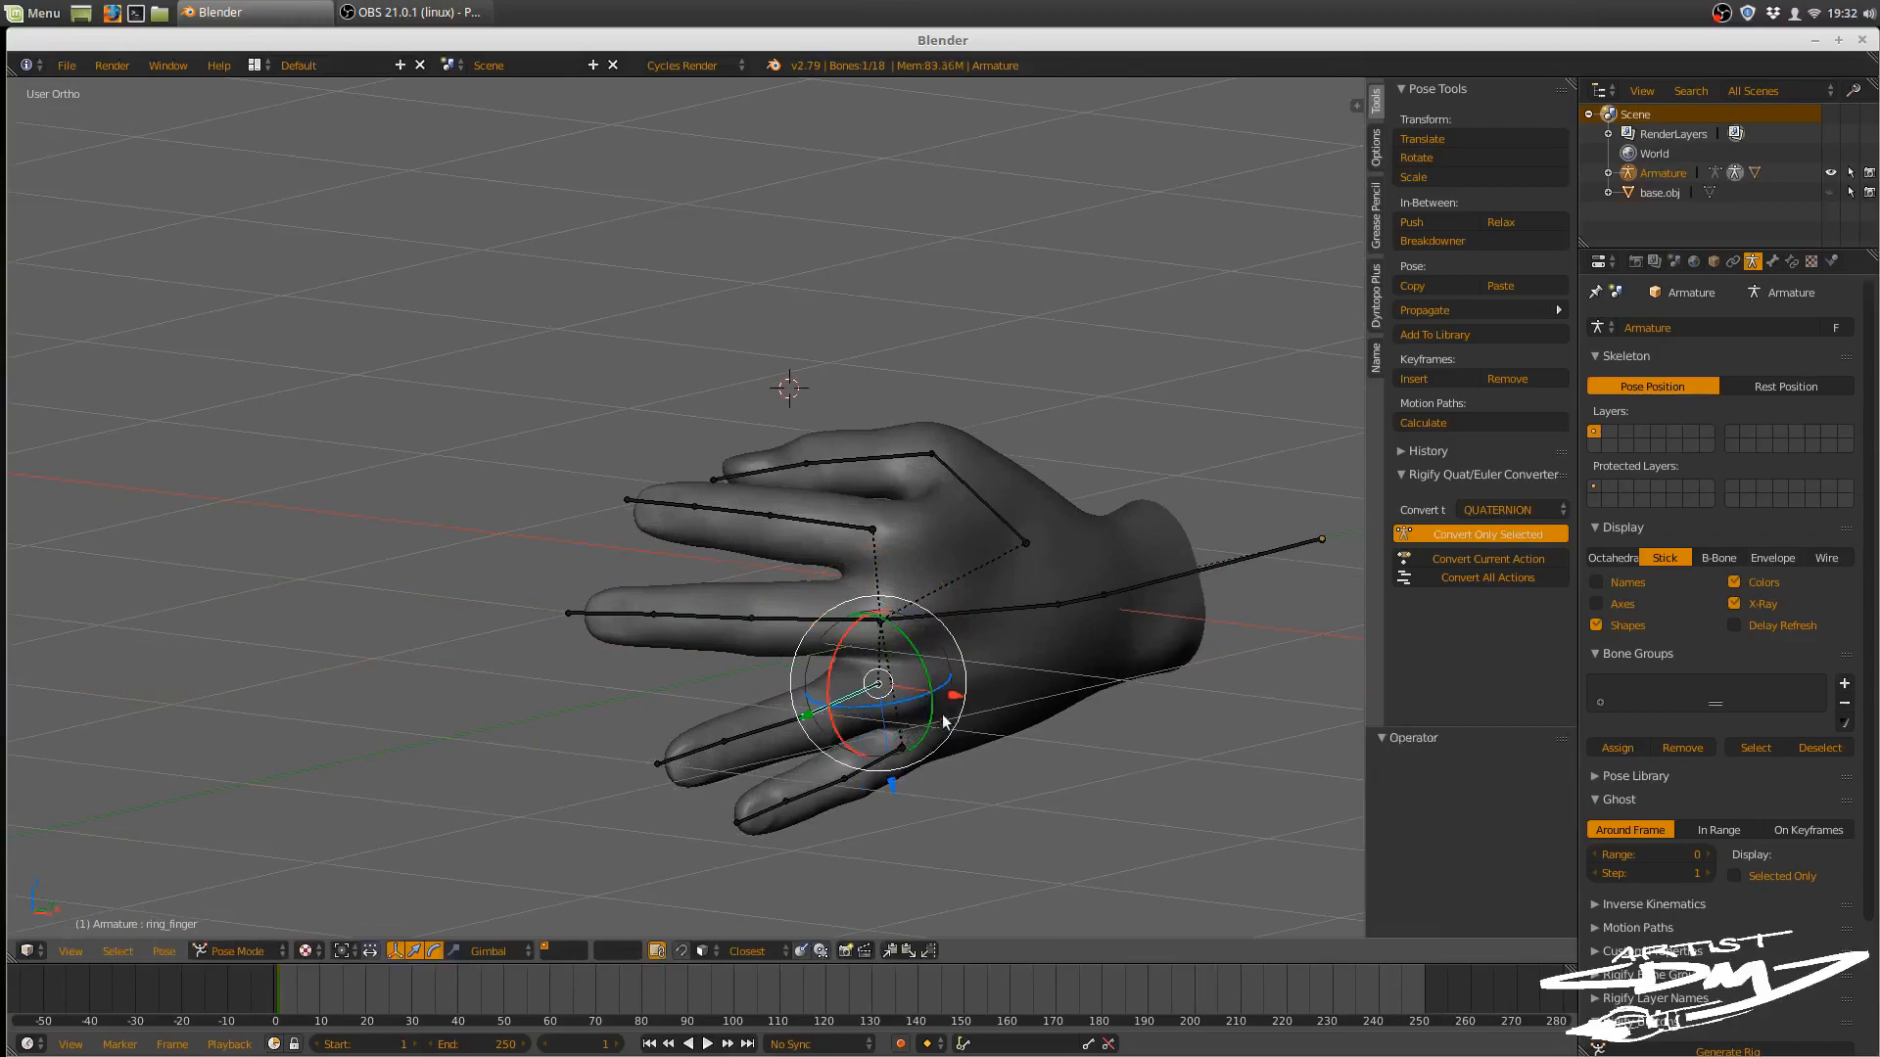
- Hide the translate manipulator and curl the ring finger's base bone around gimbal Z by about 52° plus another 12°
left_click(414, 950, "shift")
left_click_drag(879, 712, 867, 713)
middle_click_drag(849, 749, 1032, 732)
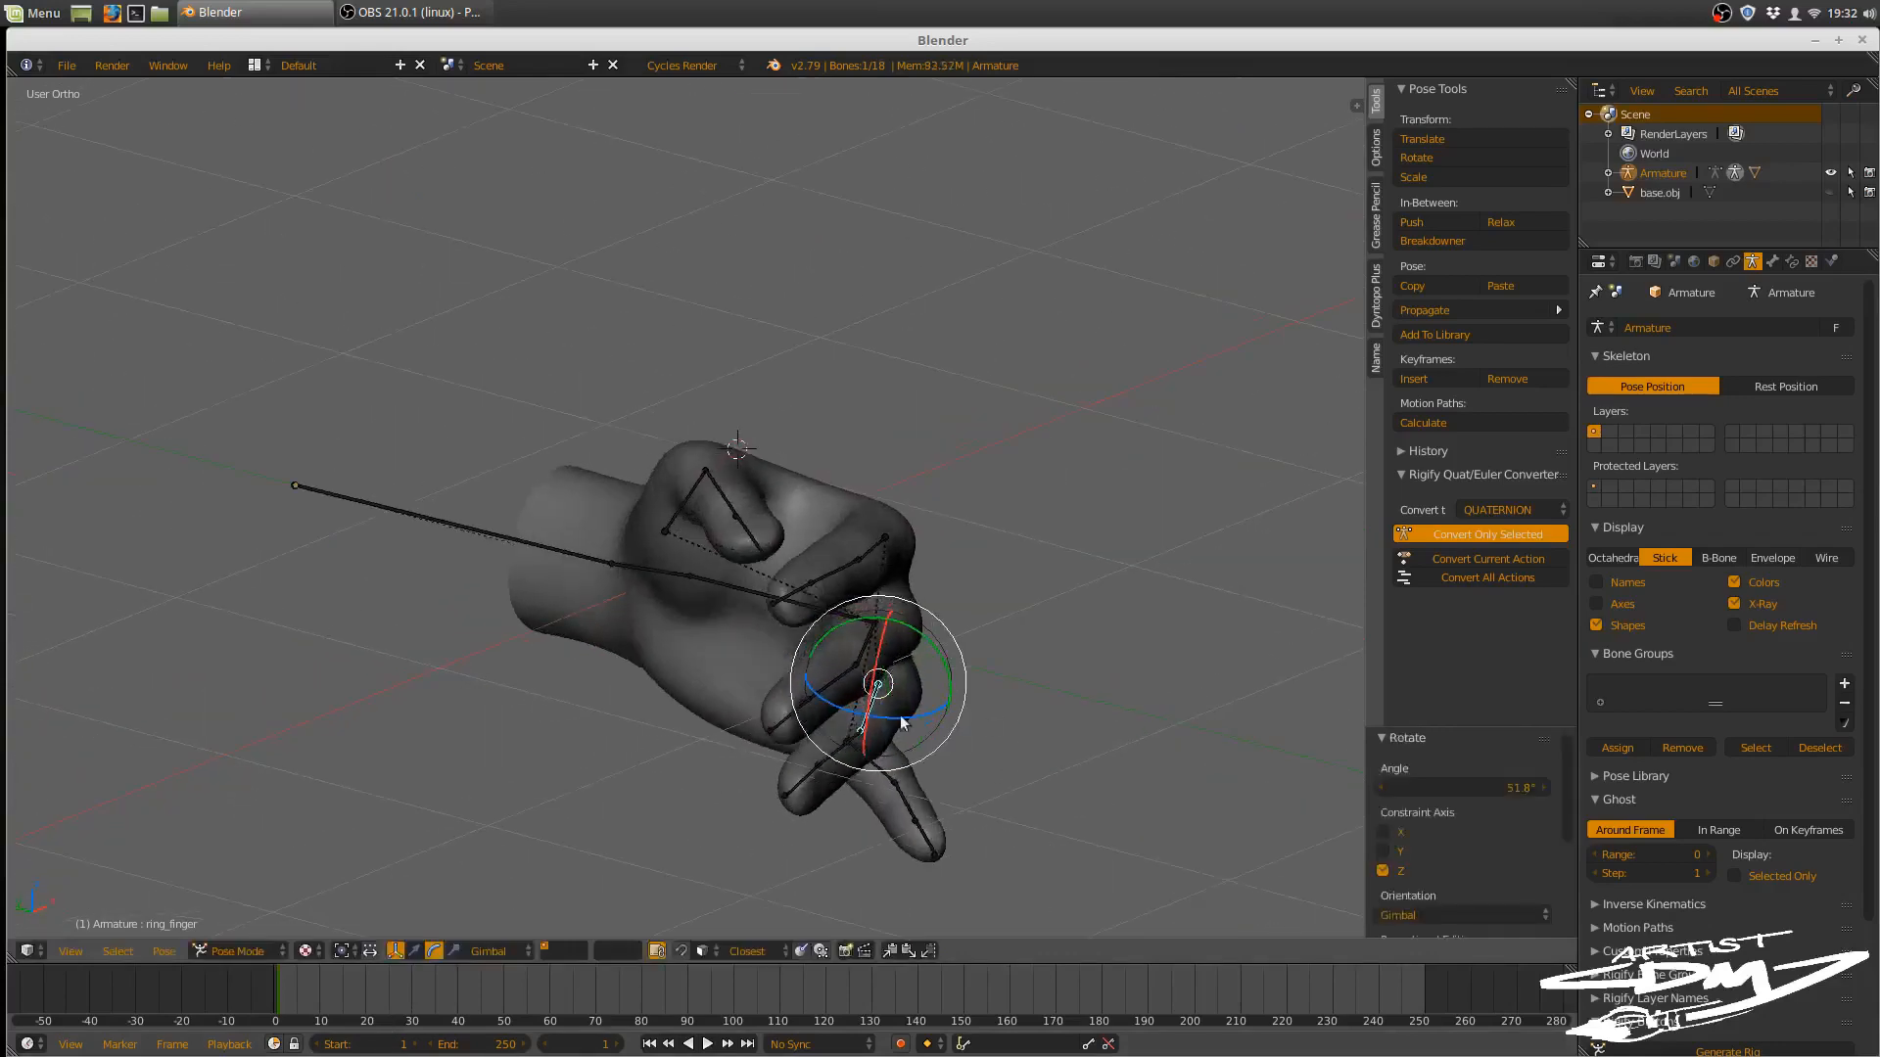
left_click_drag(894, 722, 890, 720)
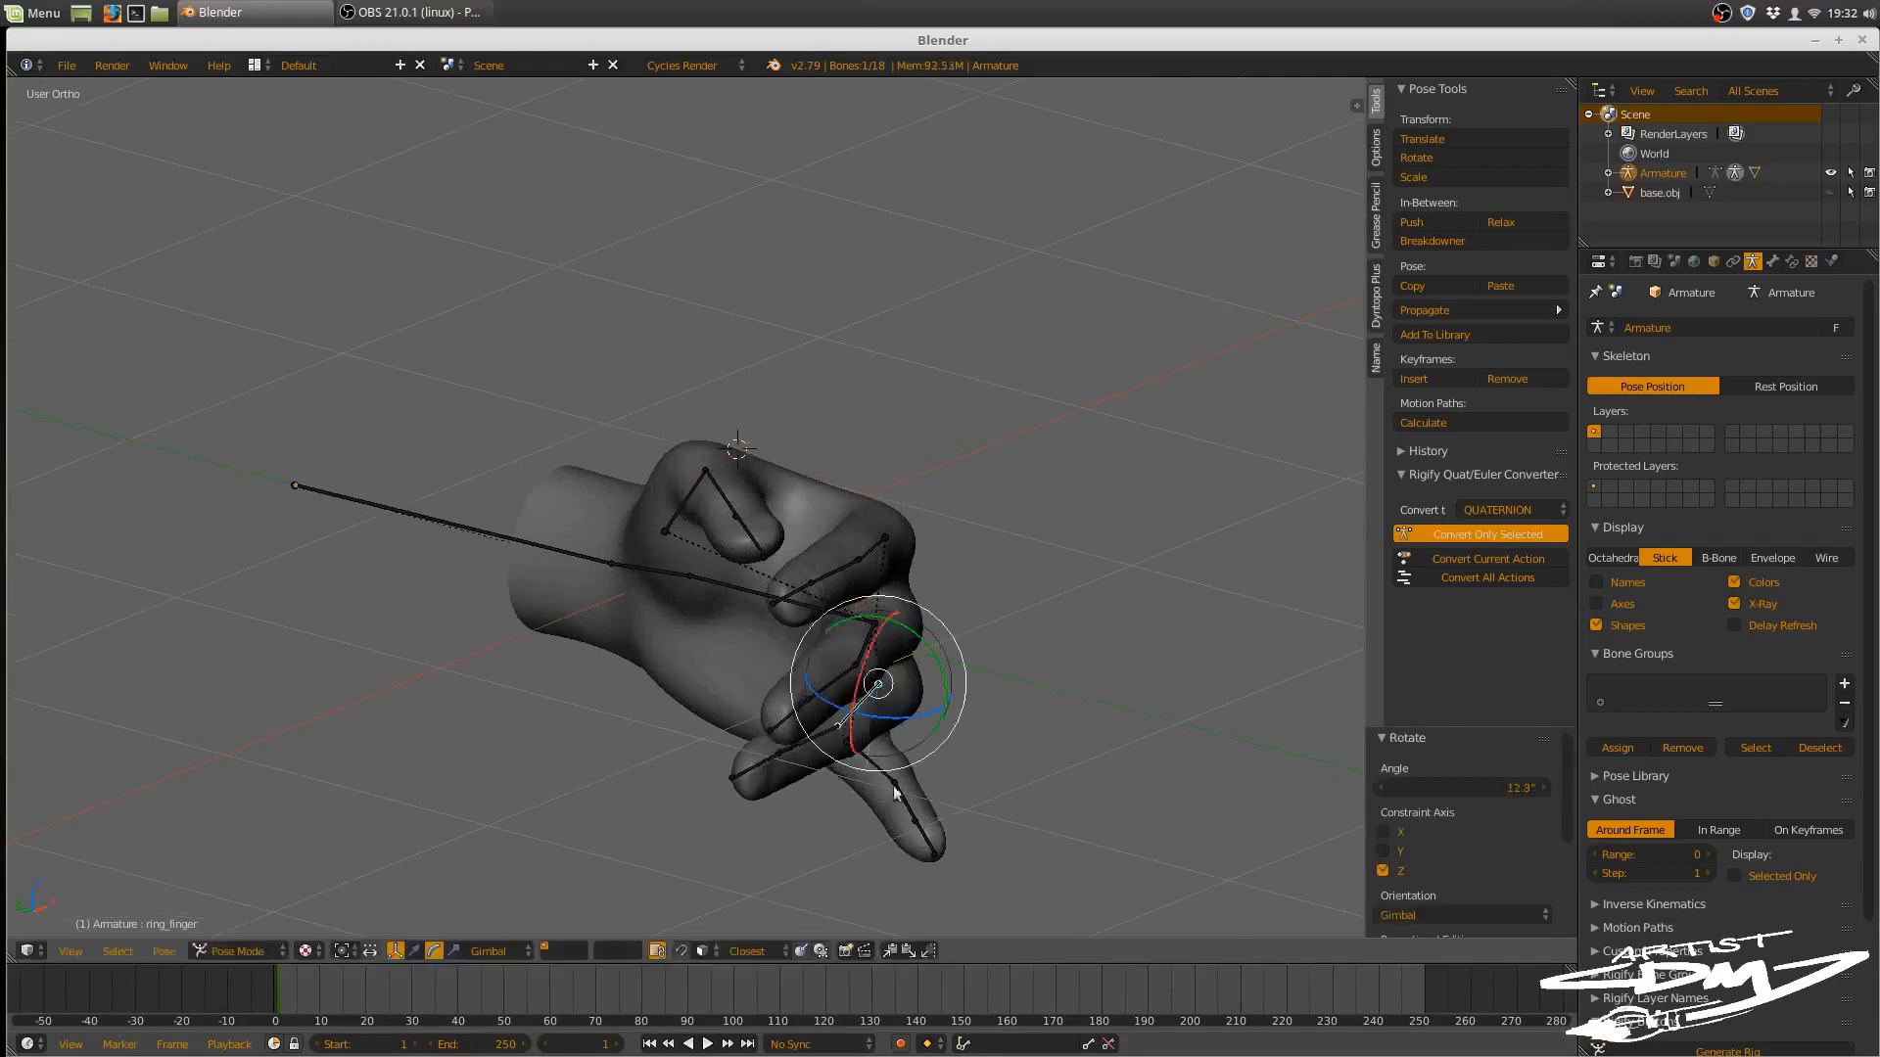
- Curl the pinky by rotating its base bone about 60° around the gimbal Z axis
right_click(899, 776)
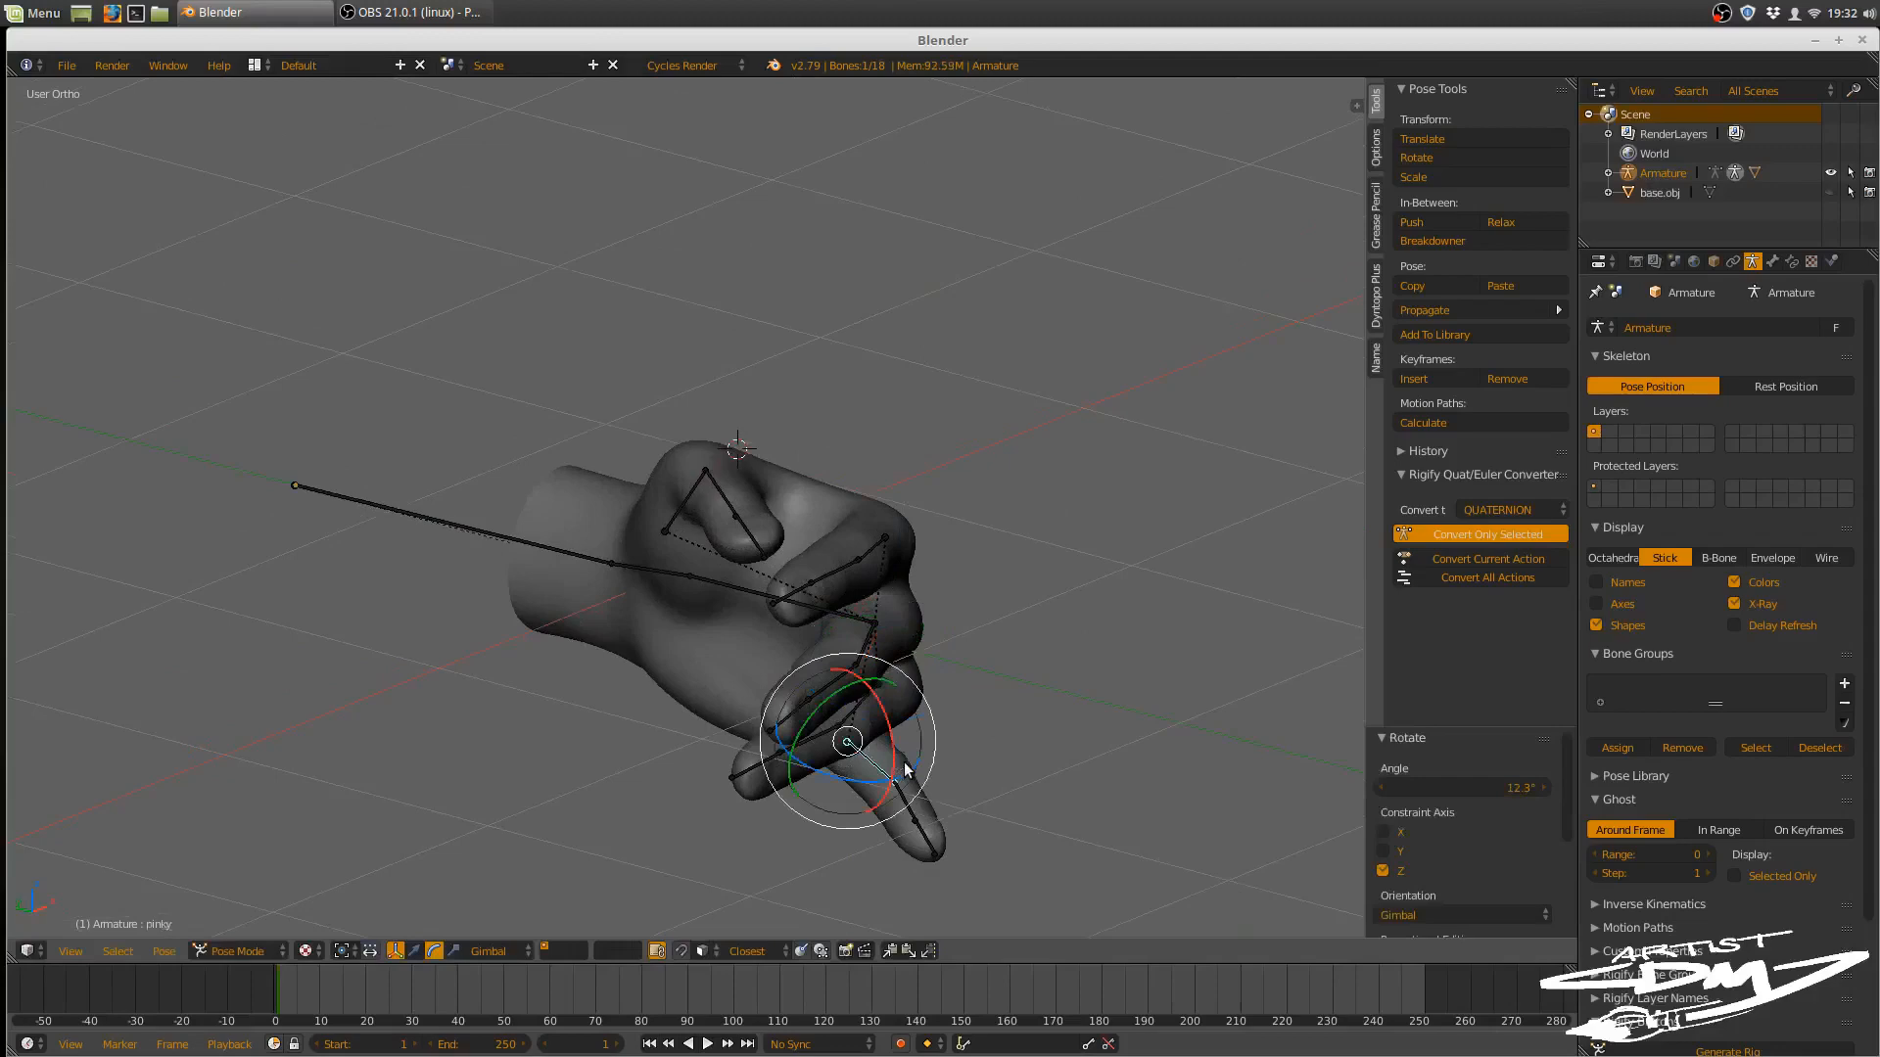
mouse_move(886, 786)
left_mouse_down()
mouse_move(852, 770)
mouse_move(854, 785)
left_mouse_up()
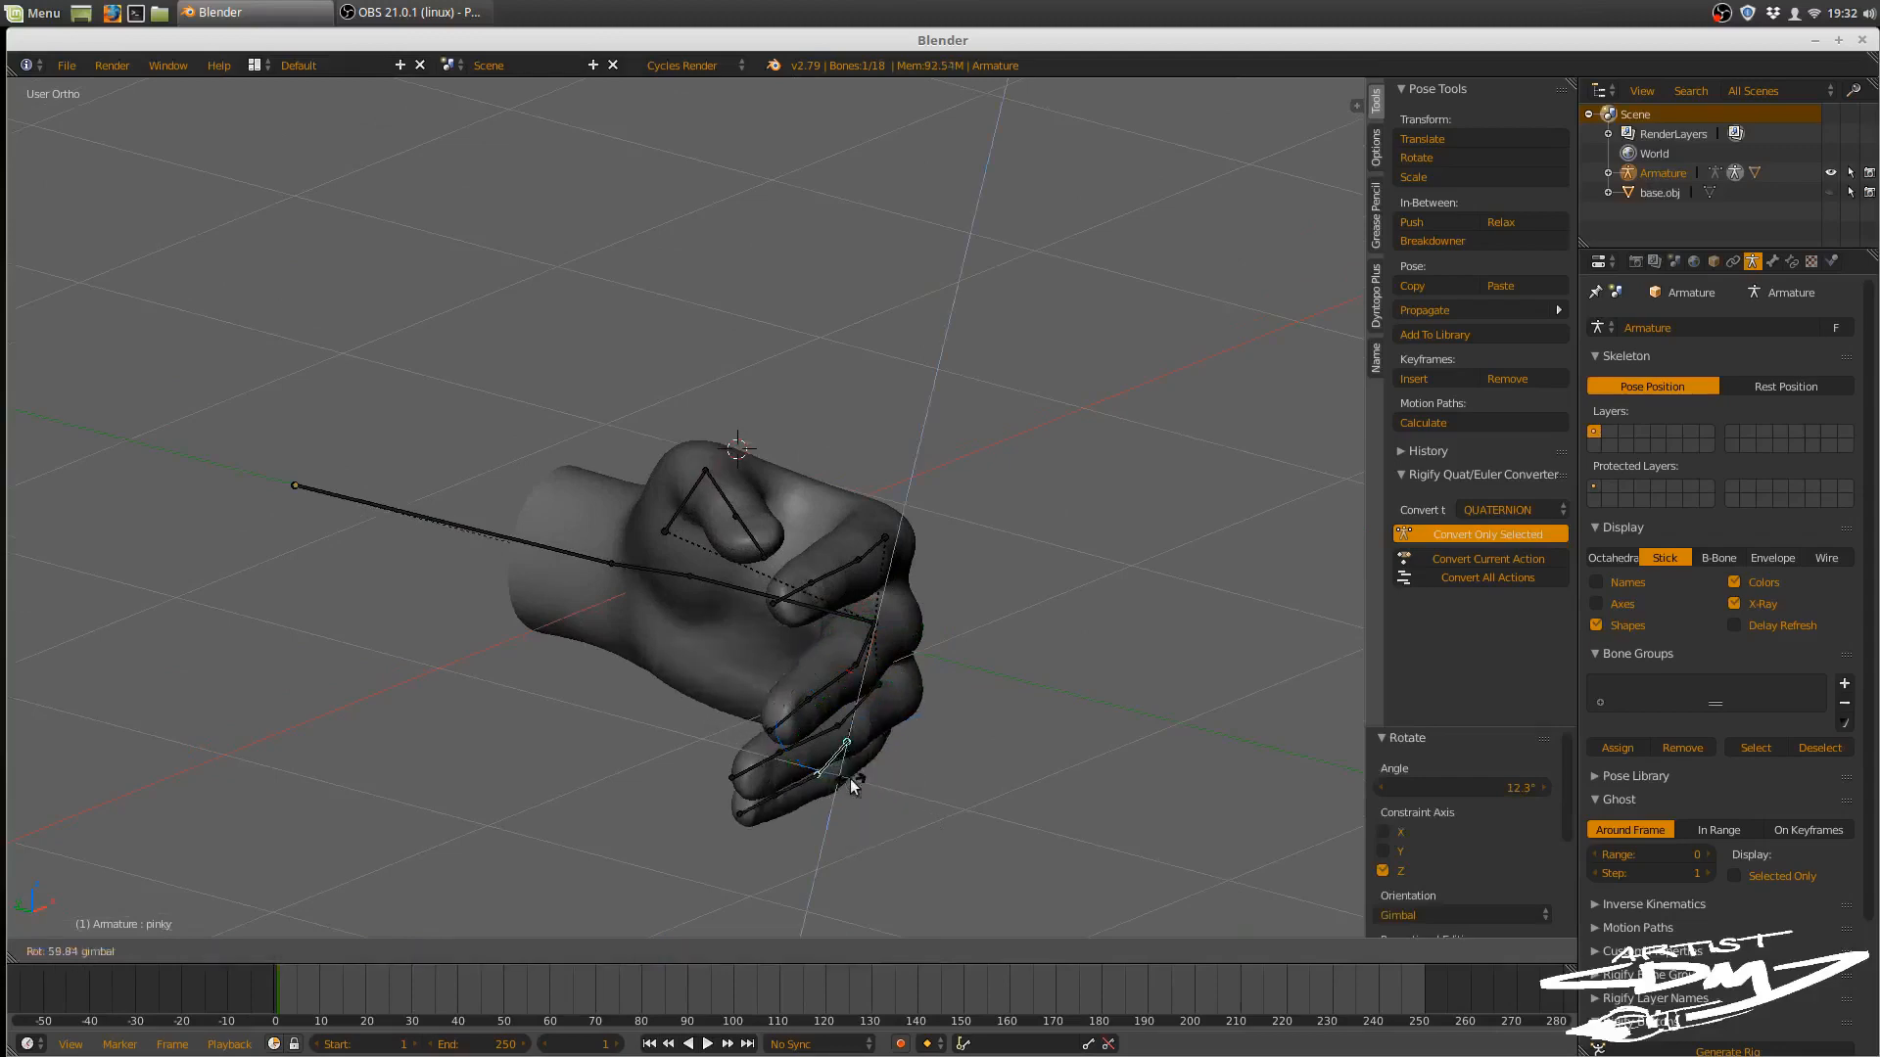
left_click(851, 786)
- Rotate the middle bones of all four fingers together about -62° around the gimbal Z axis, folding them toward the palm
middle_click_drag(775, 808, 777, 586)
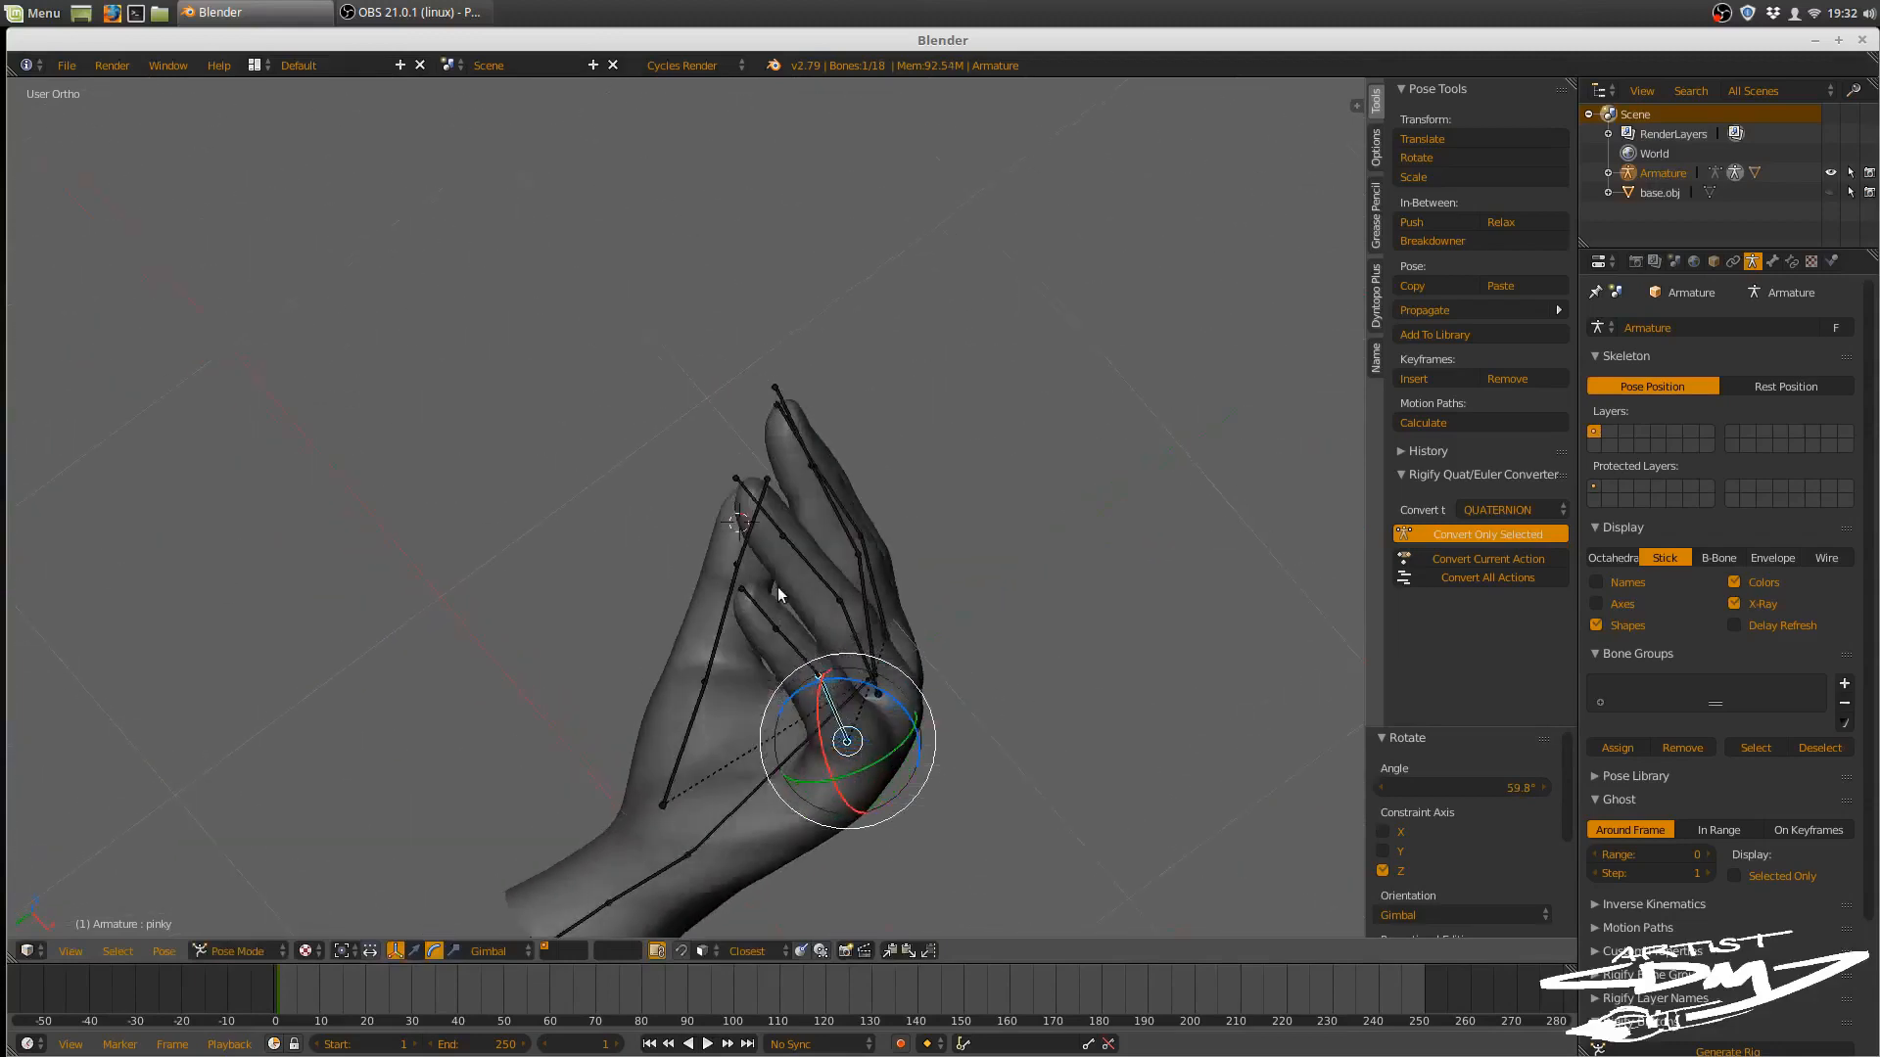
right_click(803, 650)
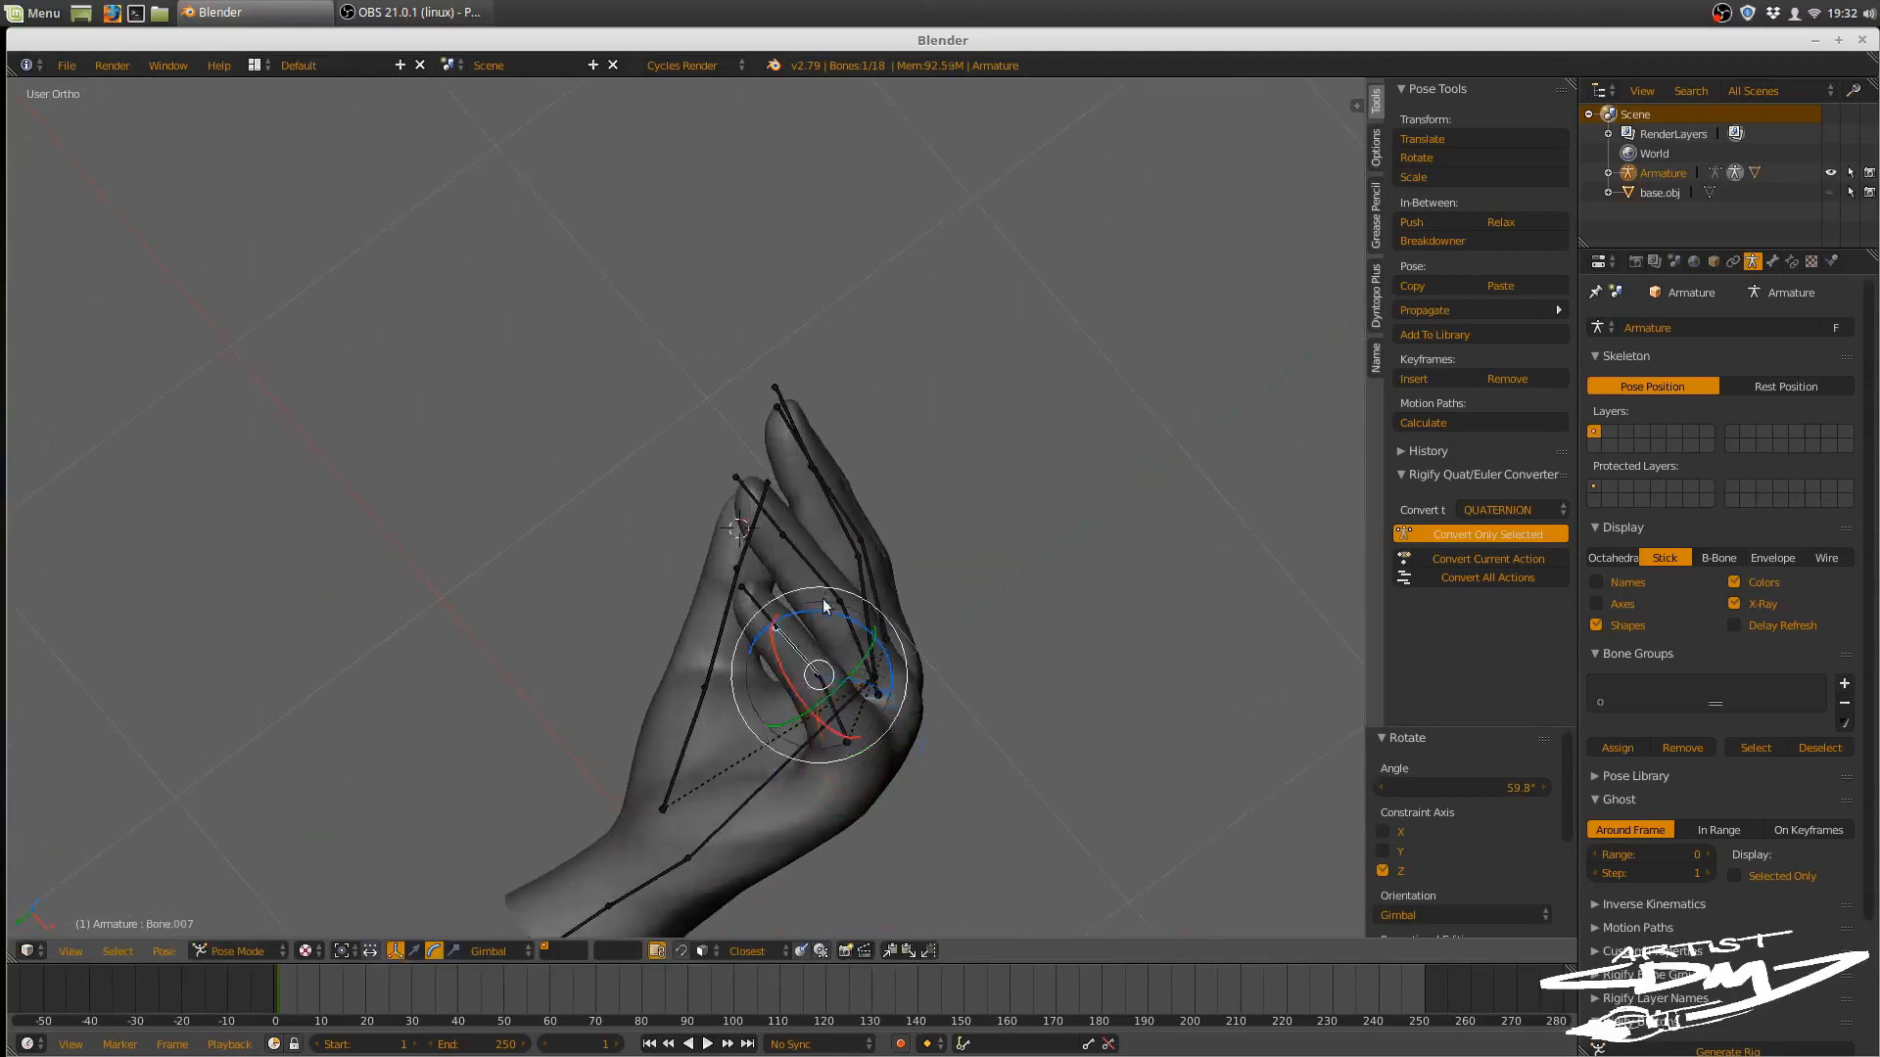
right_click(830, 545, "shift")
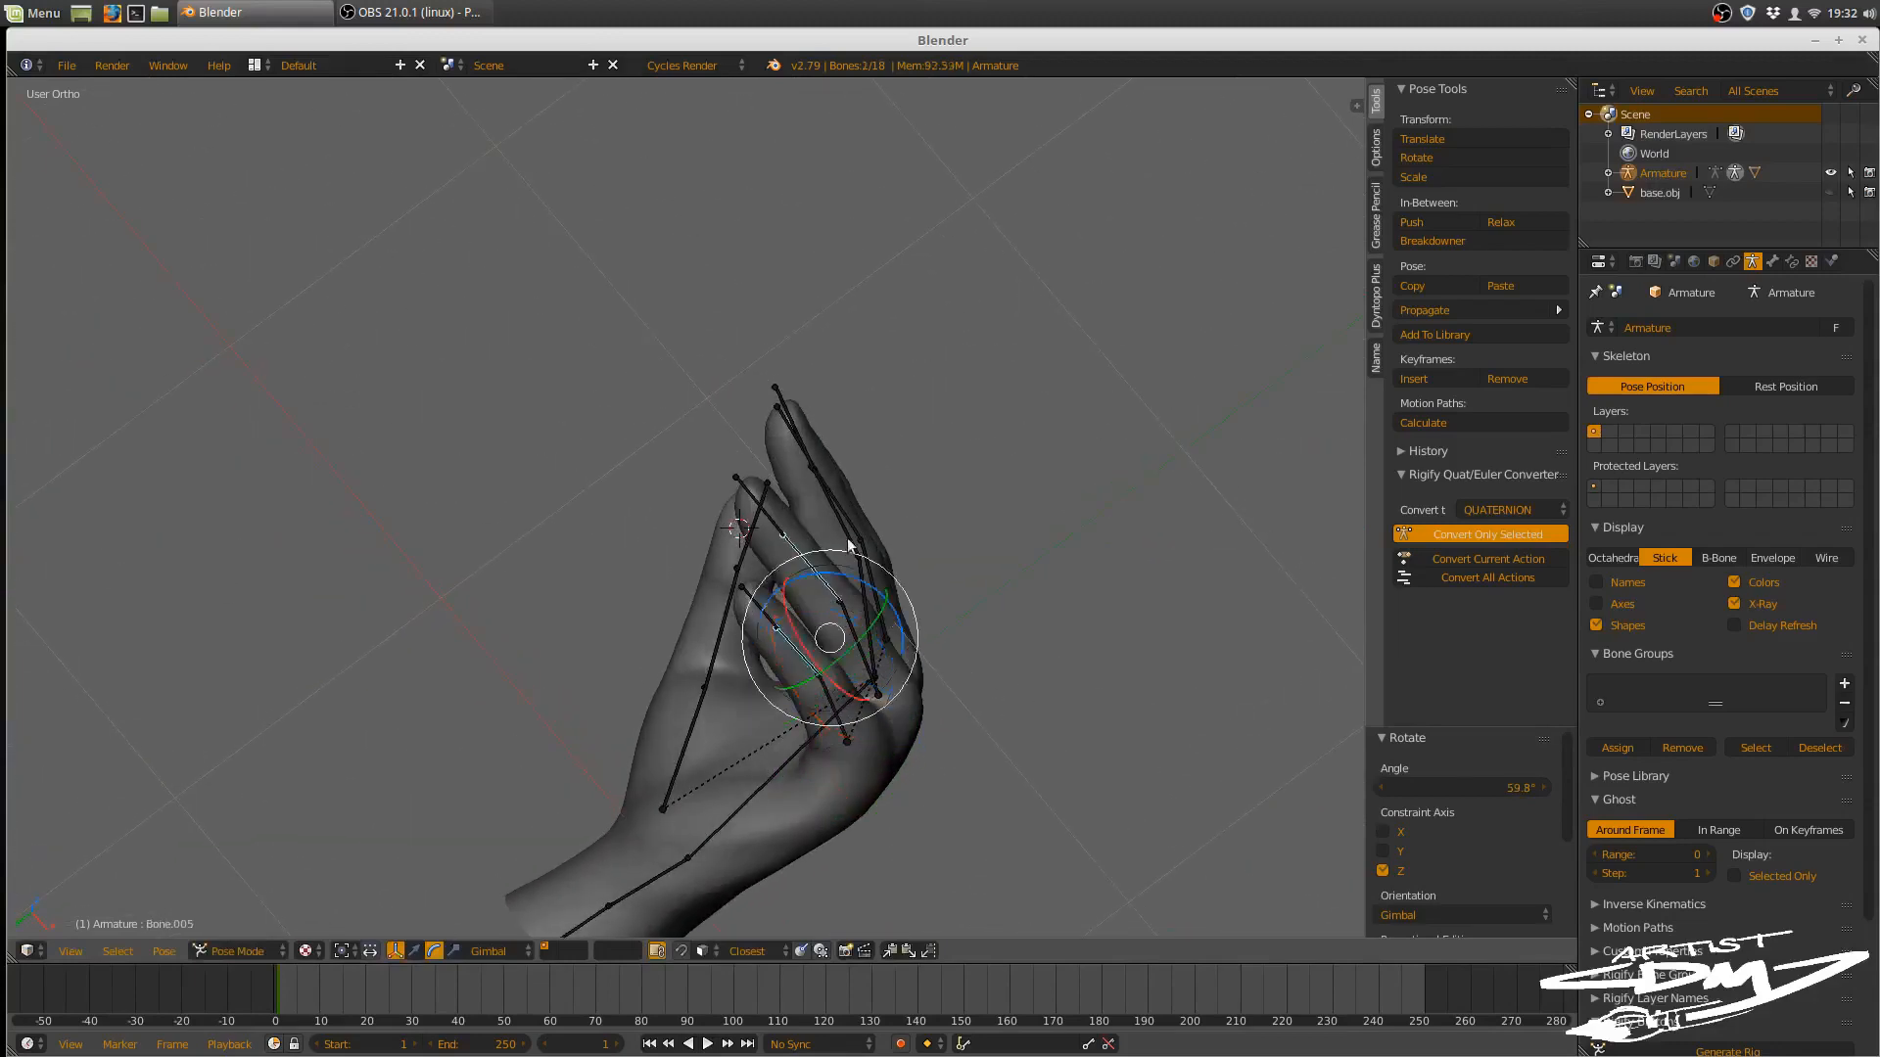
middle_click_drag(871, 561, 801, 497)
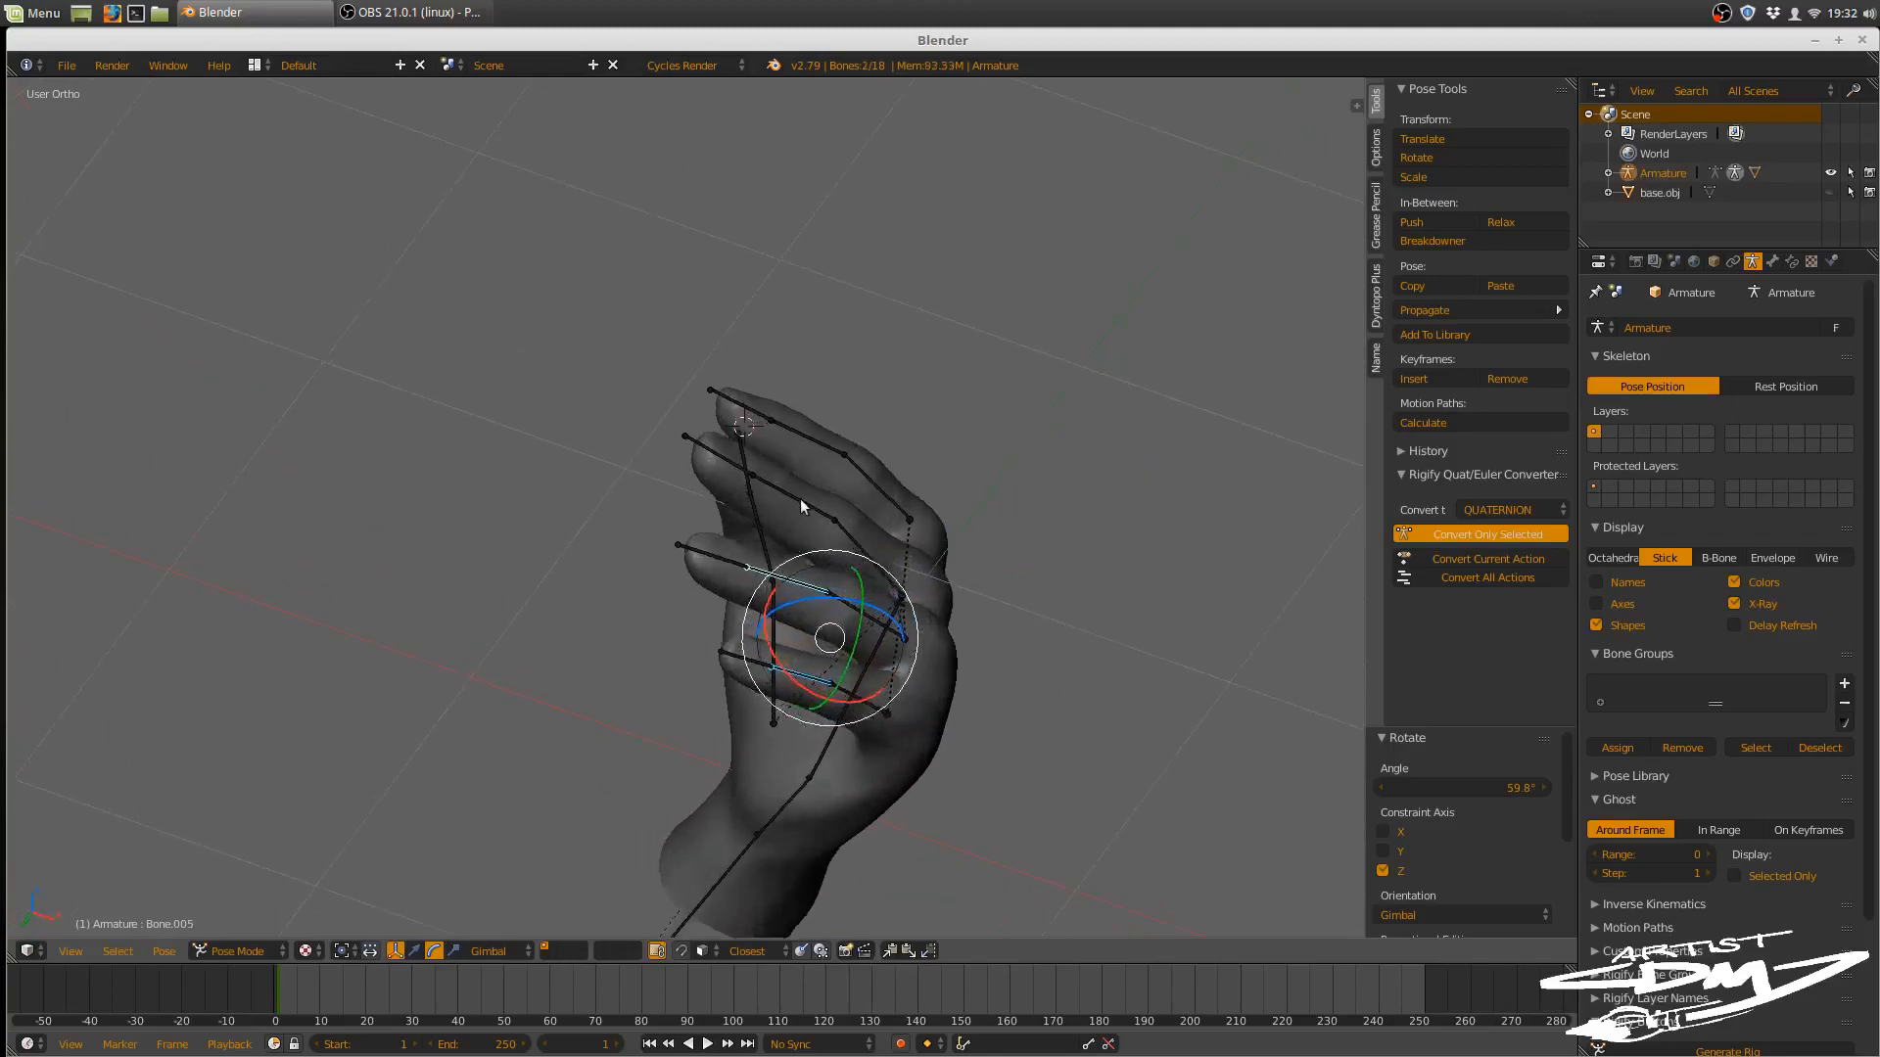
right_click(820, 450, "shift")
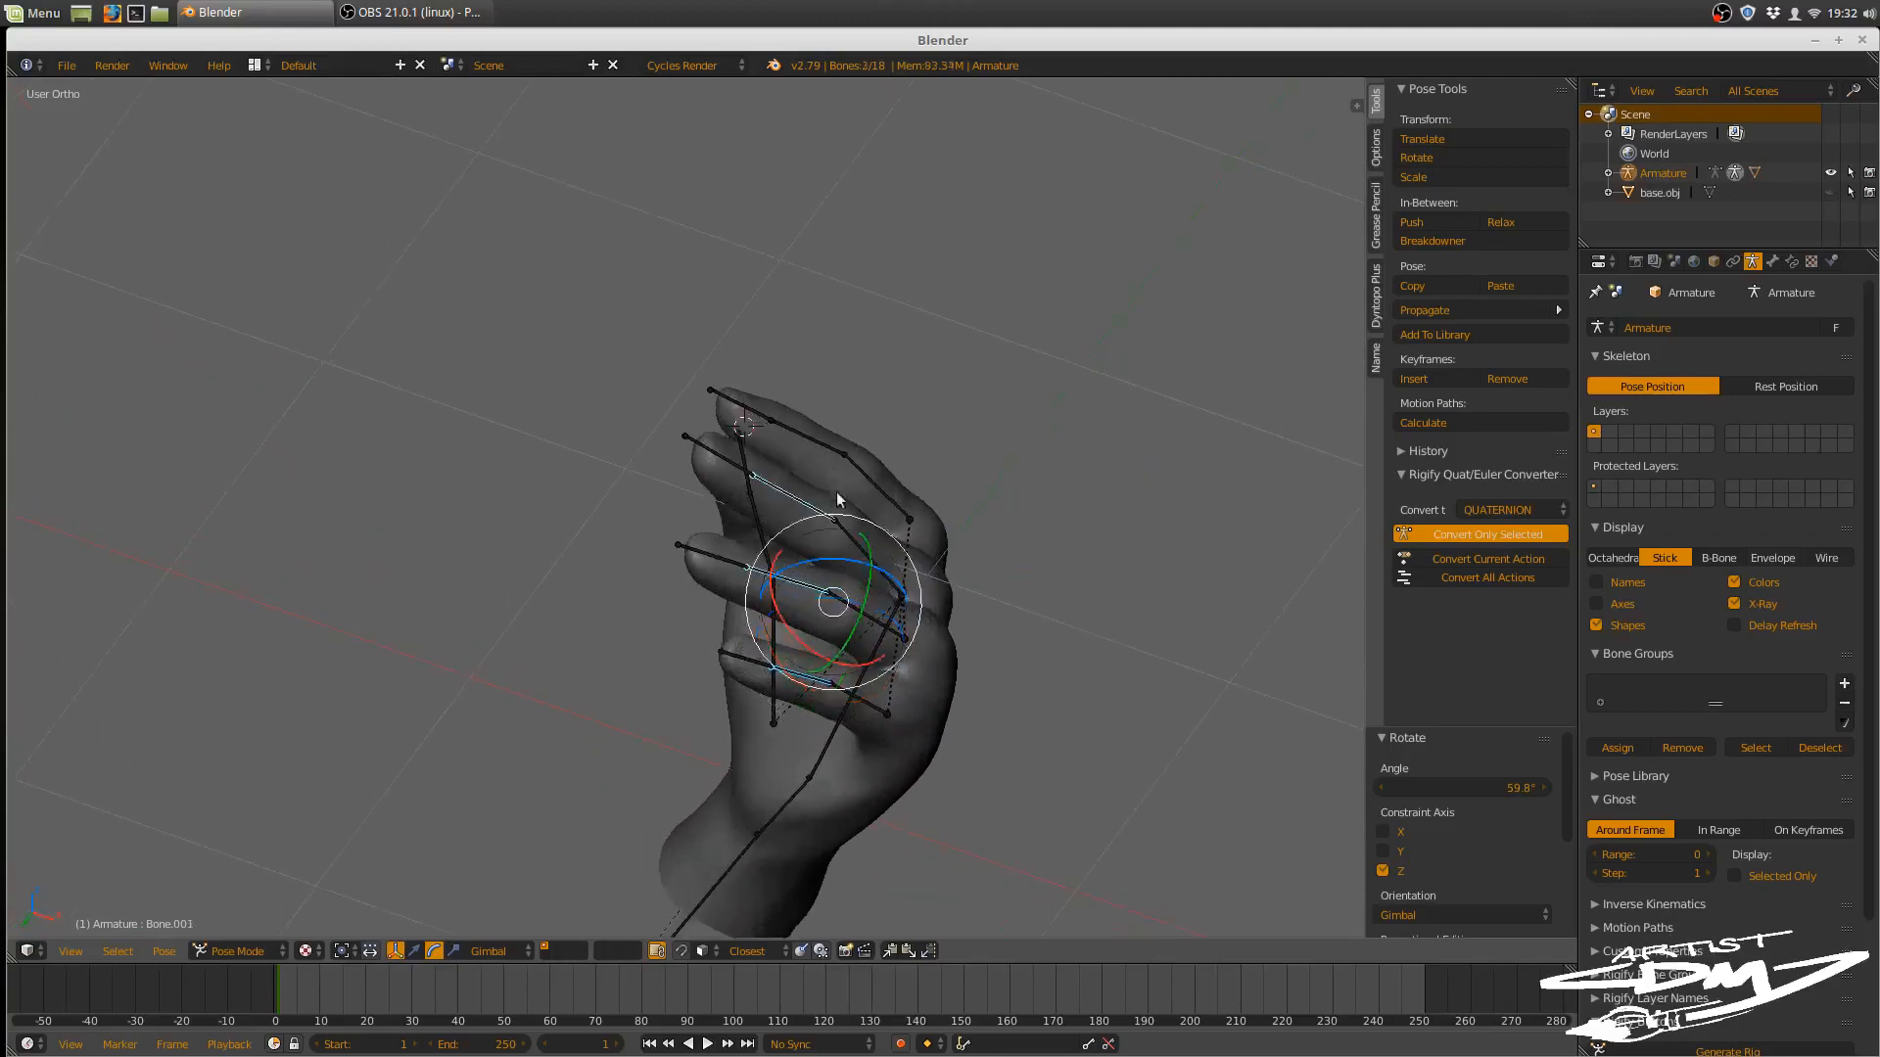
right_click(819, 442, "shift")
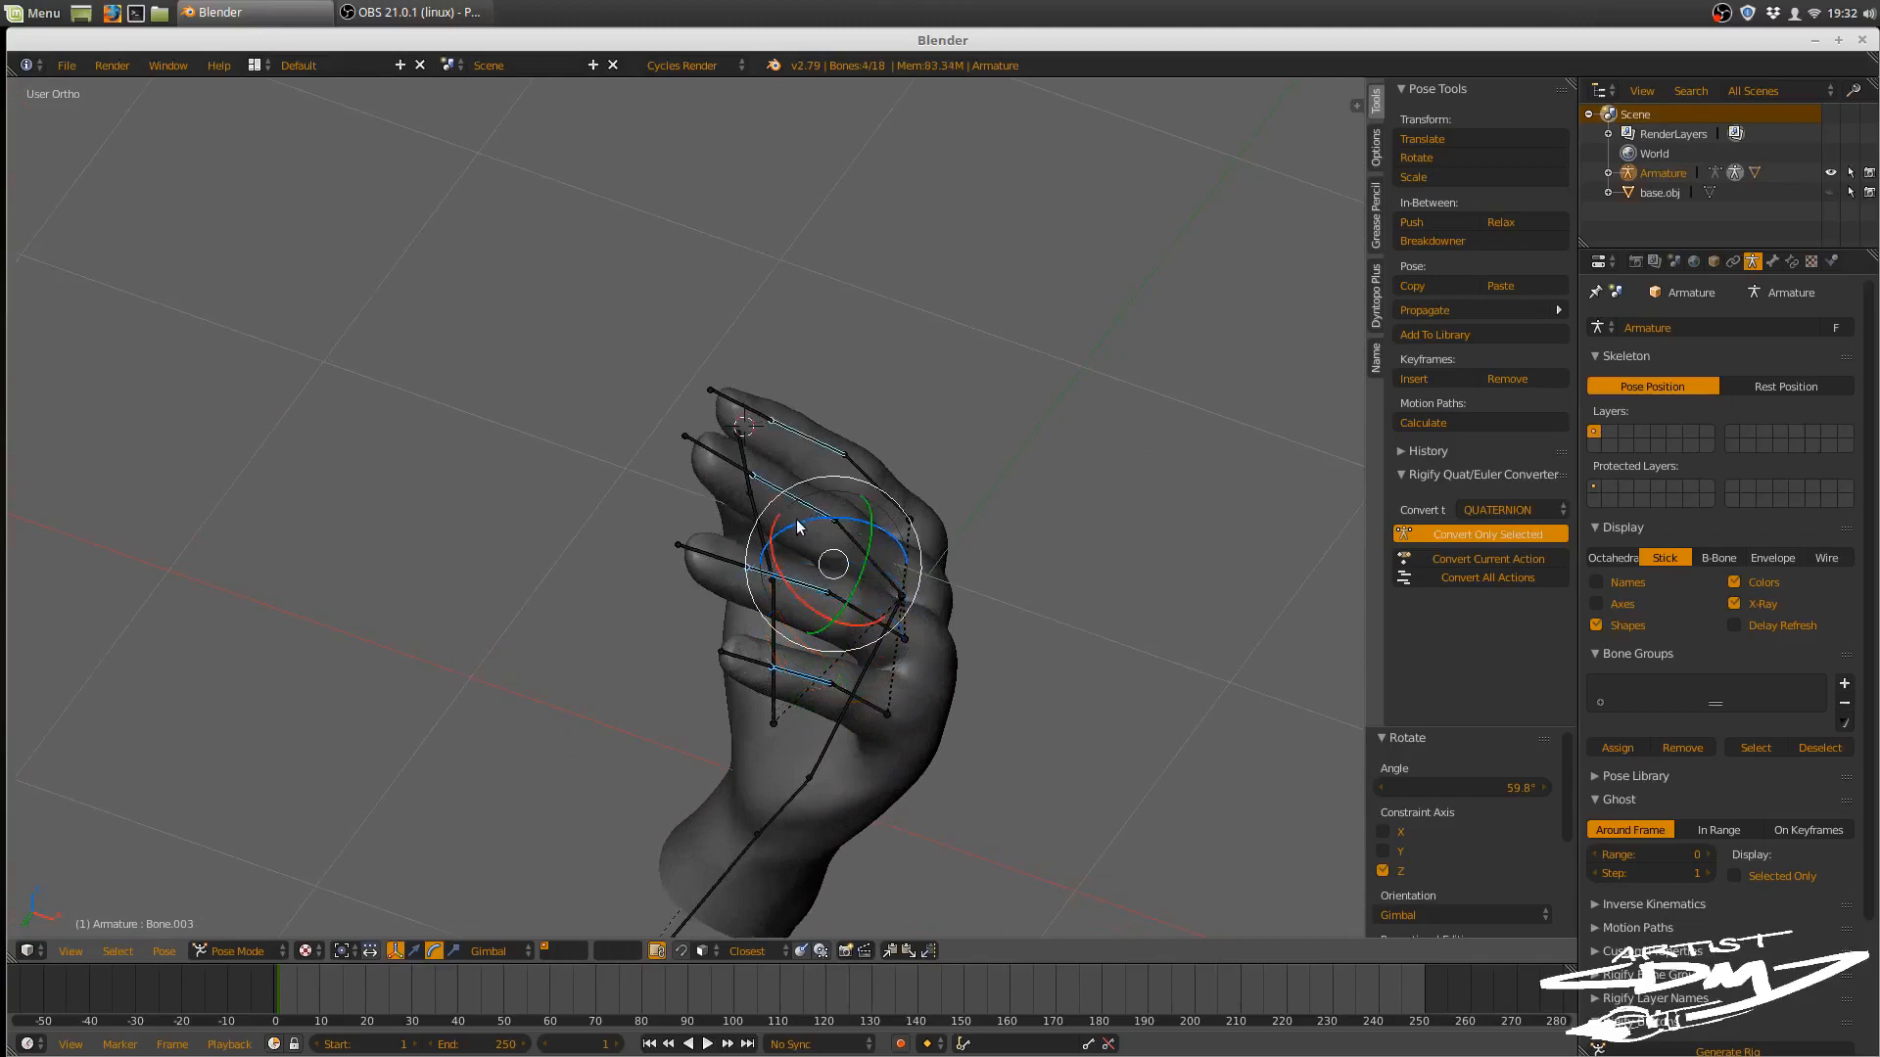
left_click_drag(798, 527, 788, 576)
- Rotate the end bones of all four fingers together about -76° around the gimbal Z axis to close the fist
middle_click_drag(788, 576, 823, 614)
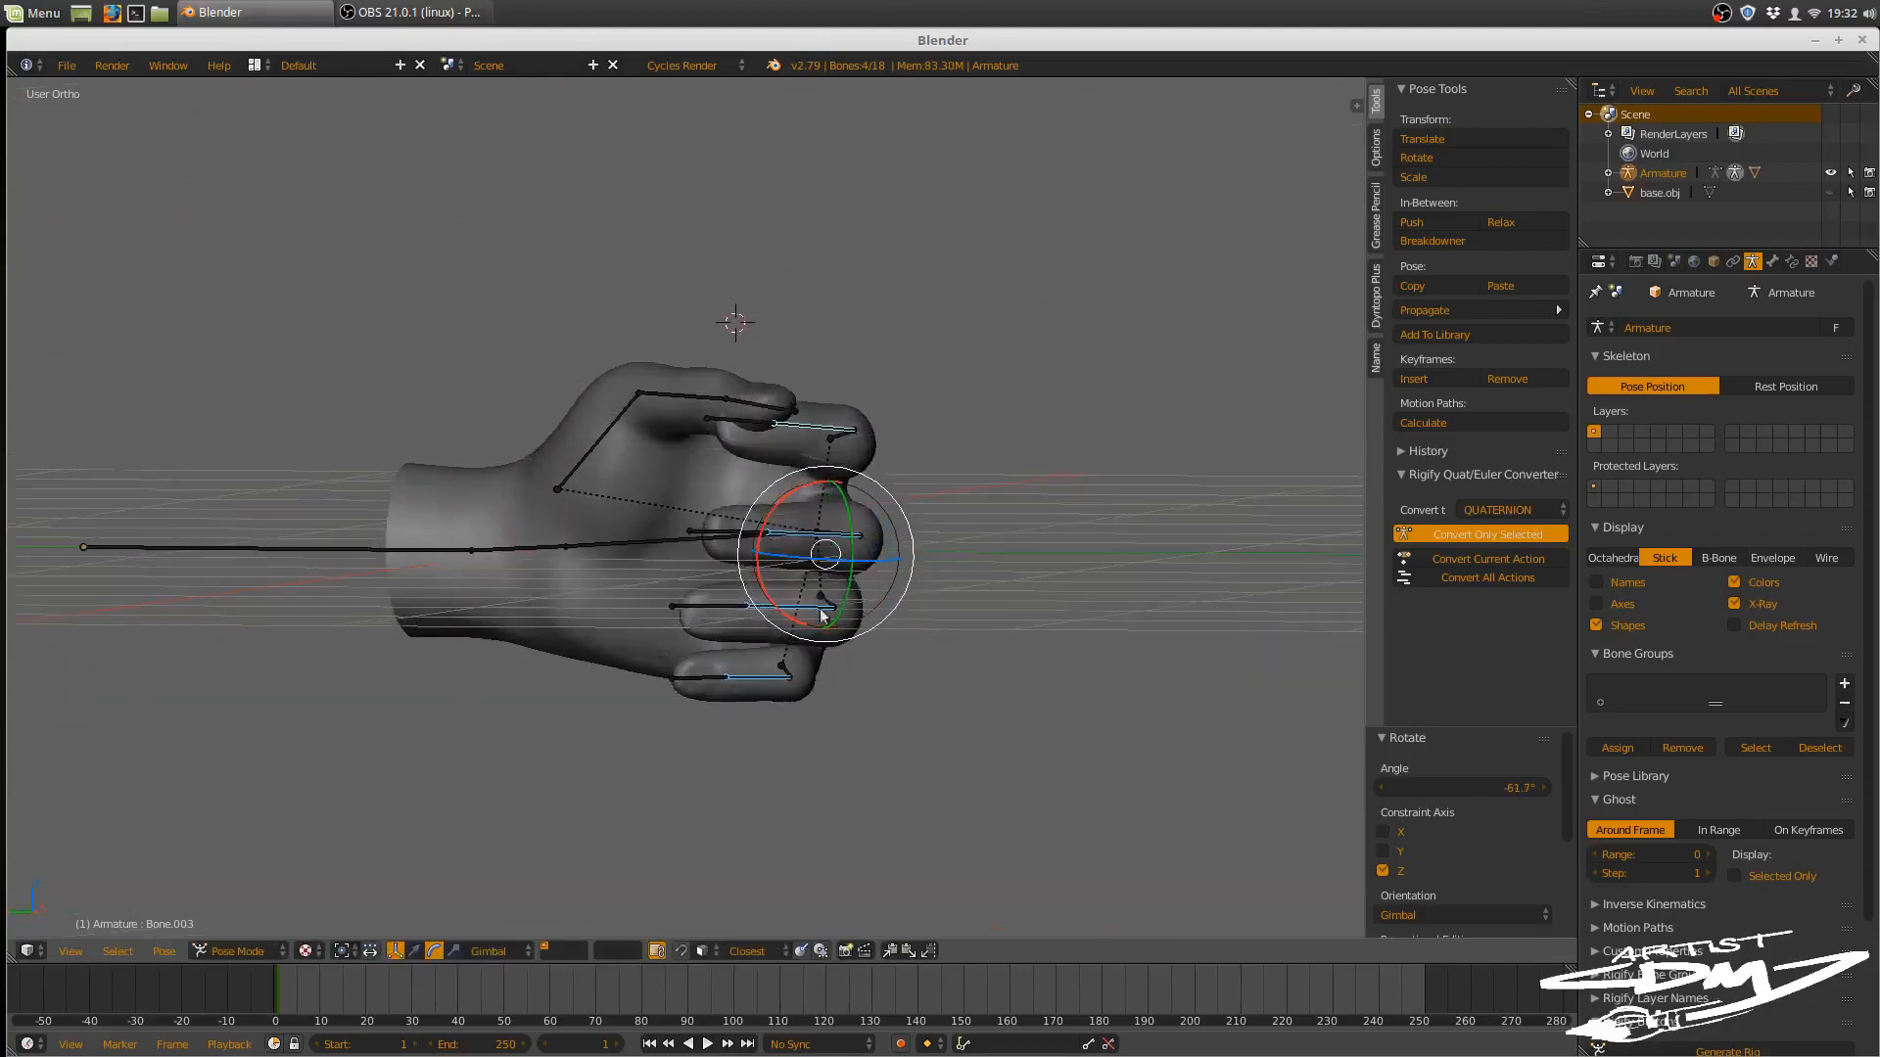
right_click(755, 463)
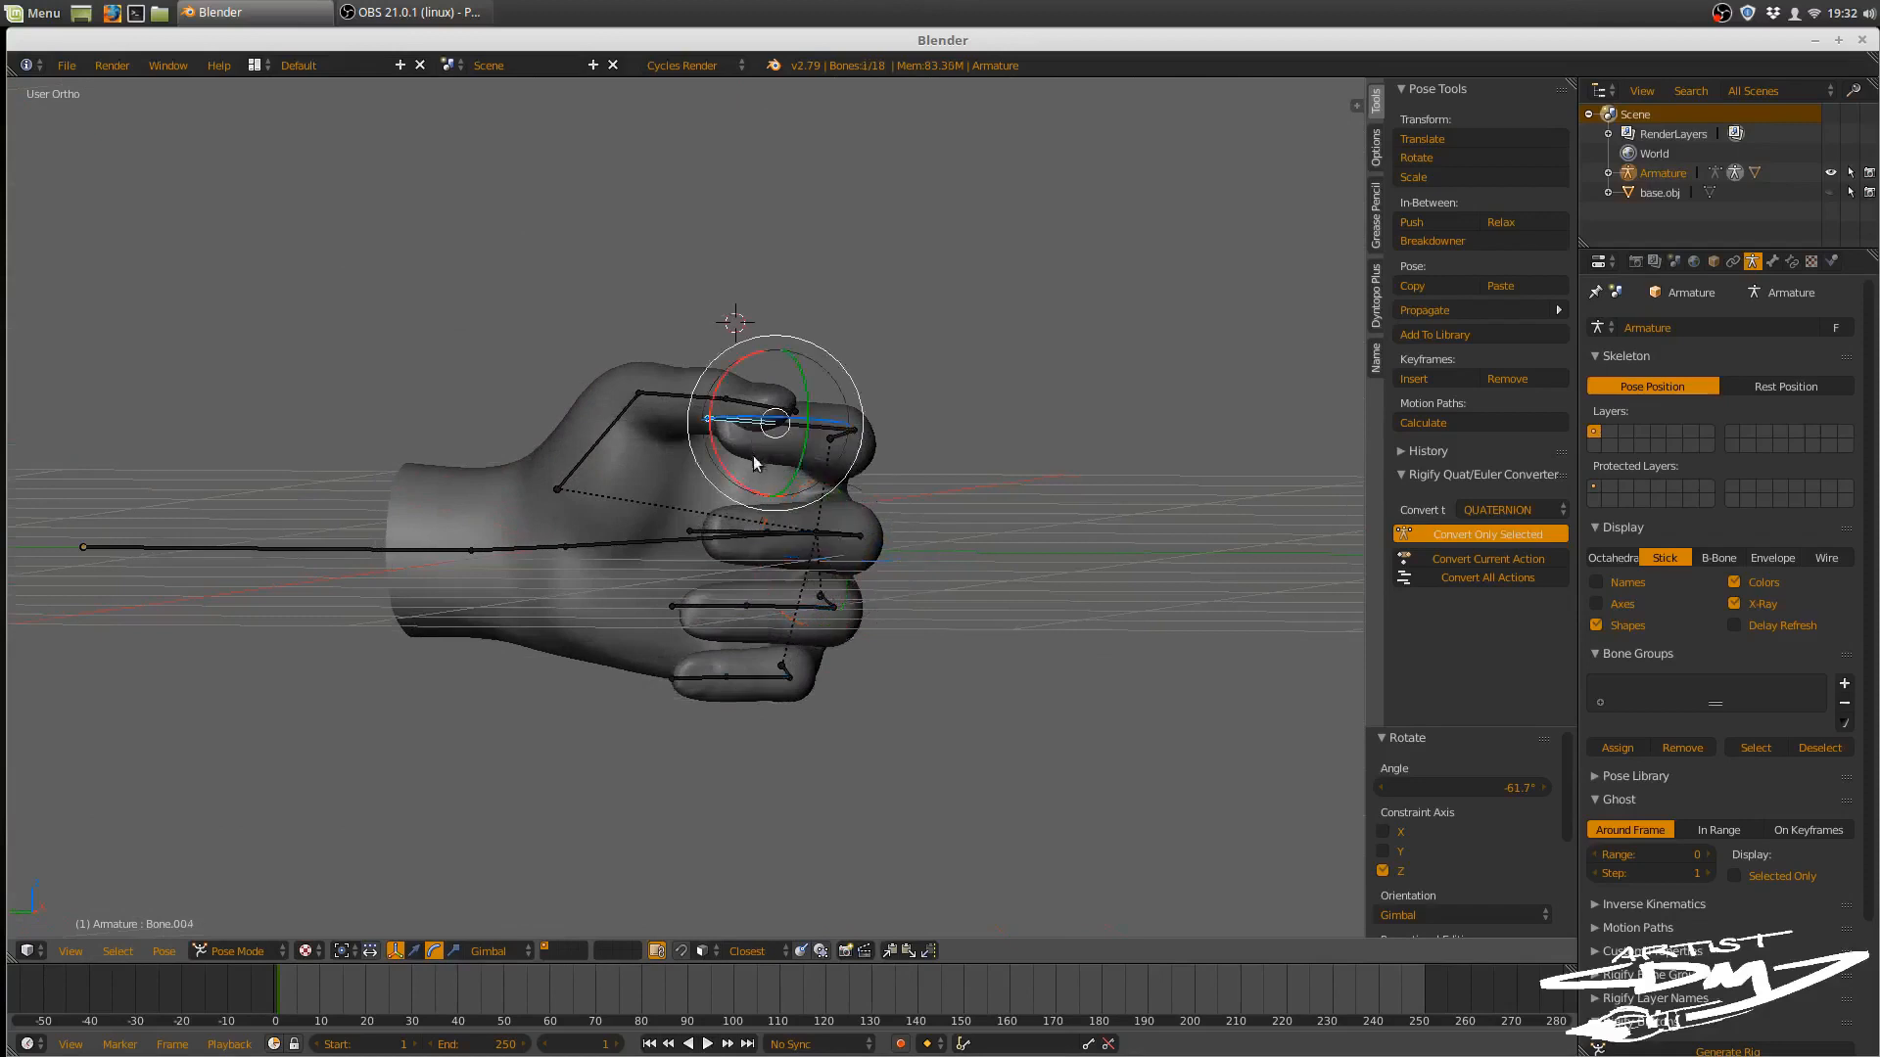
right_click(707, 532, "shift")
right_click(705, 606, "shift")
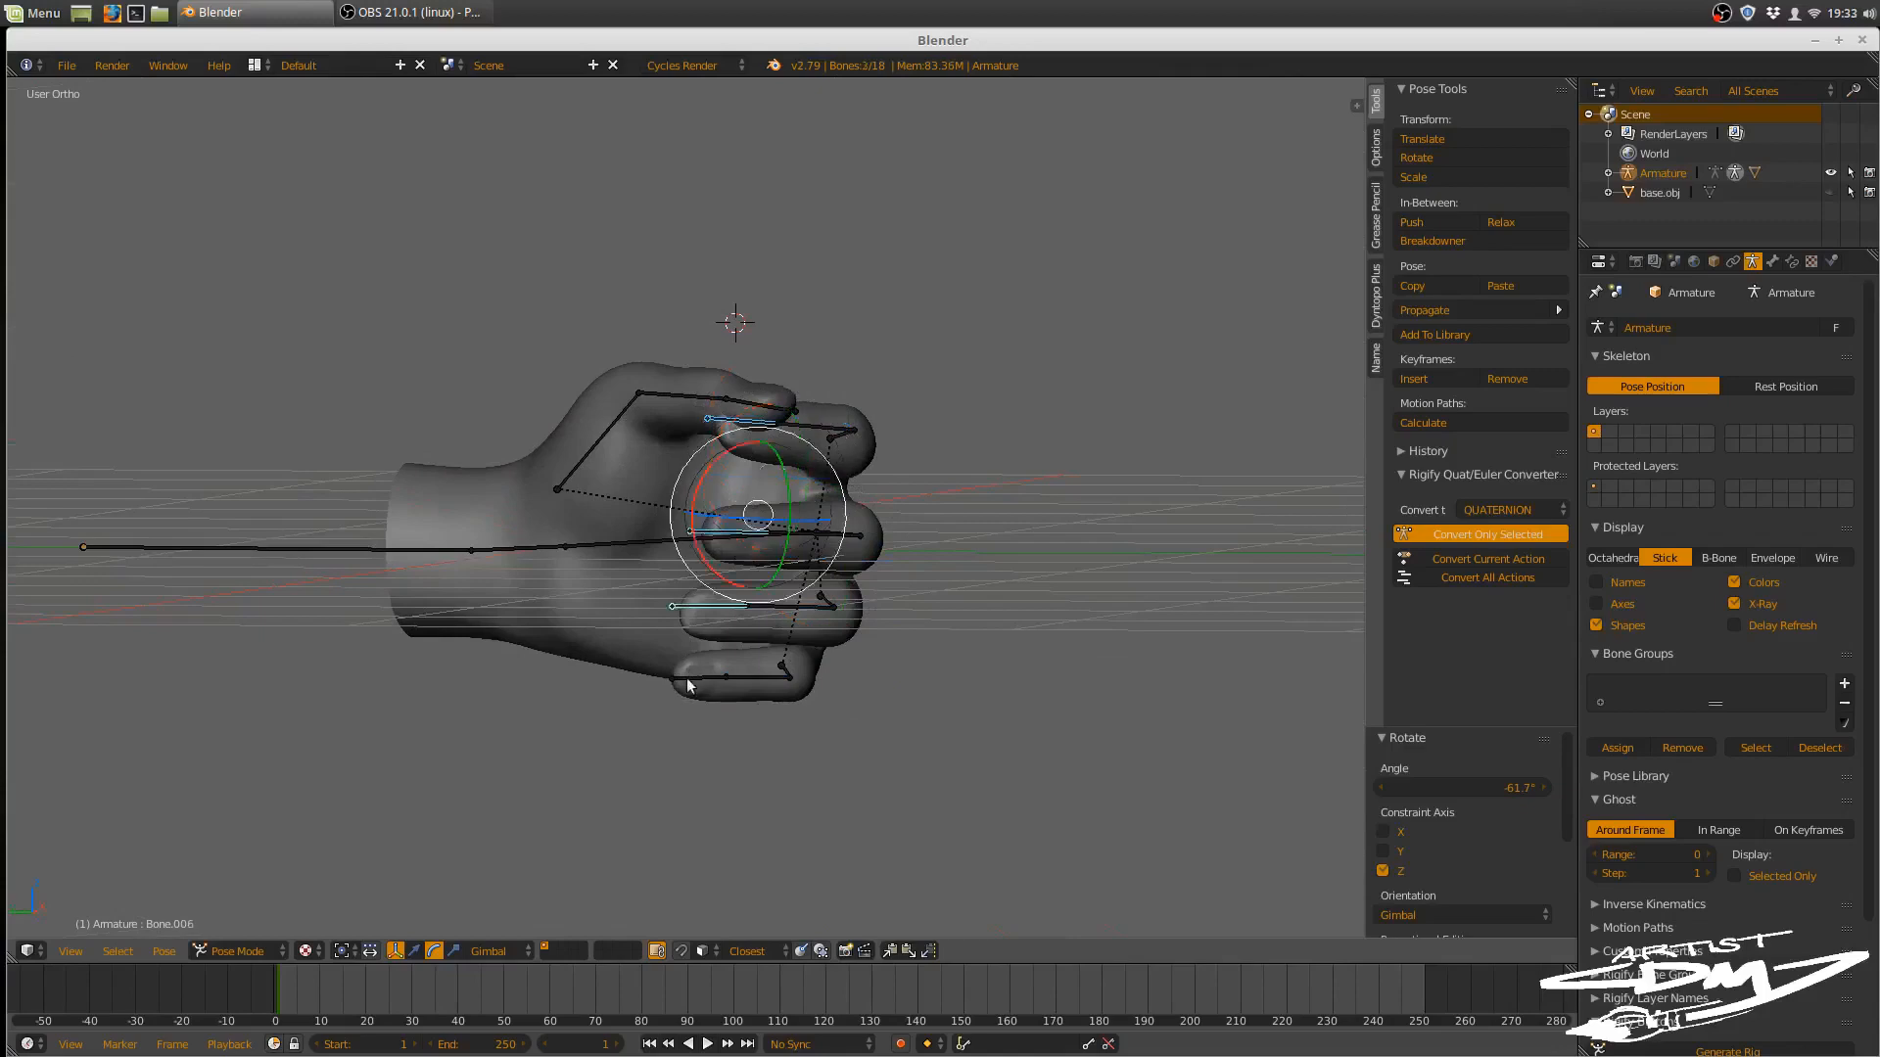
right_click(731, 698, "shift")
middle_click_drag(766, 695, 744, 503)
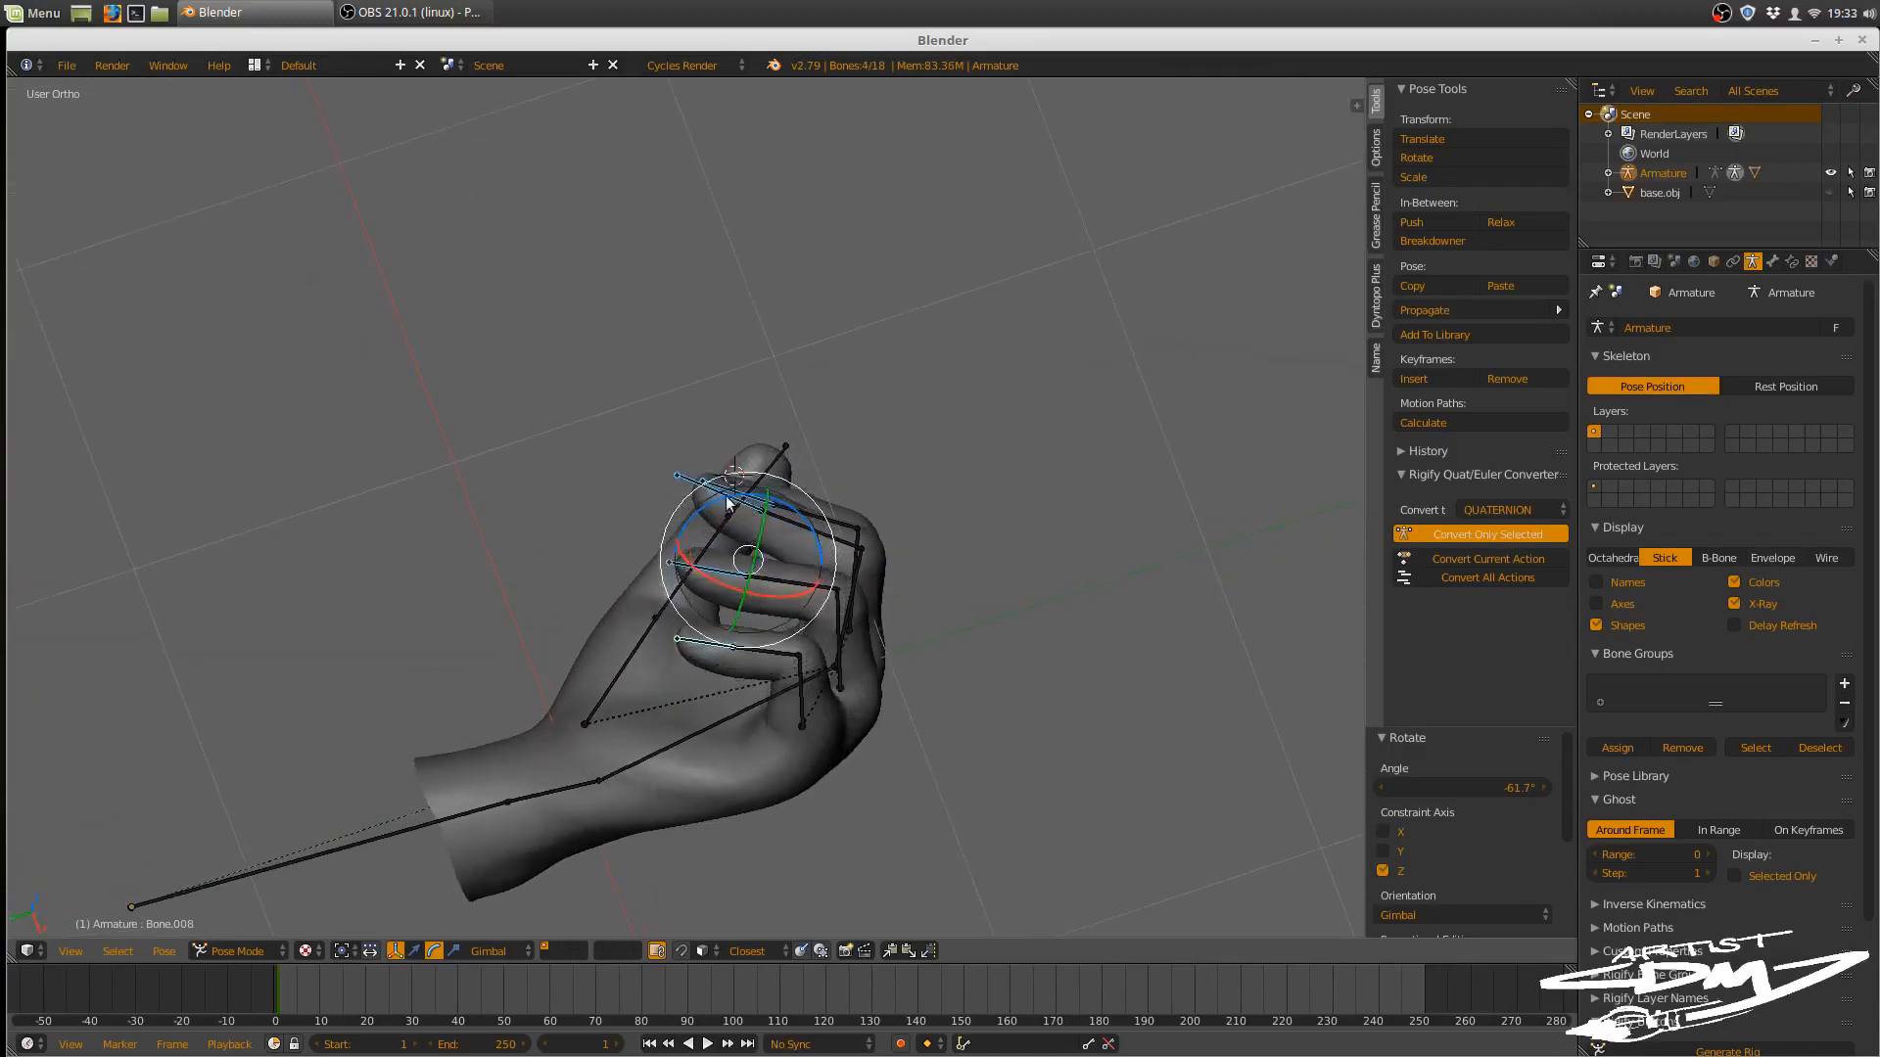
left_click_drag(722, 497, 701, 557)
- Rotate the index finger's base bone about 8° around its gimbal X axis
middle_click_drag(779, 548, 829, 480)
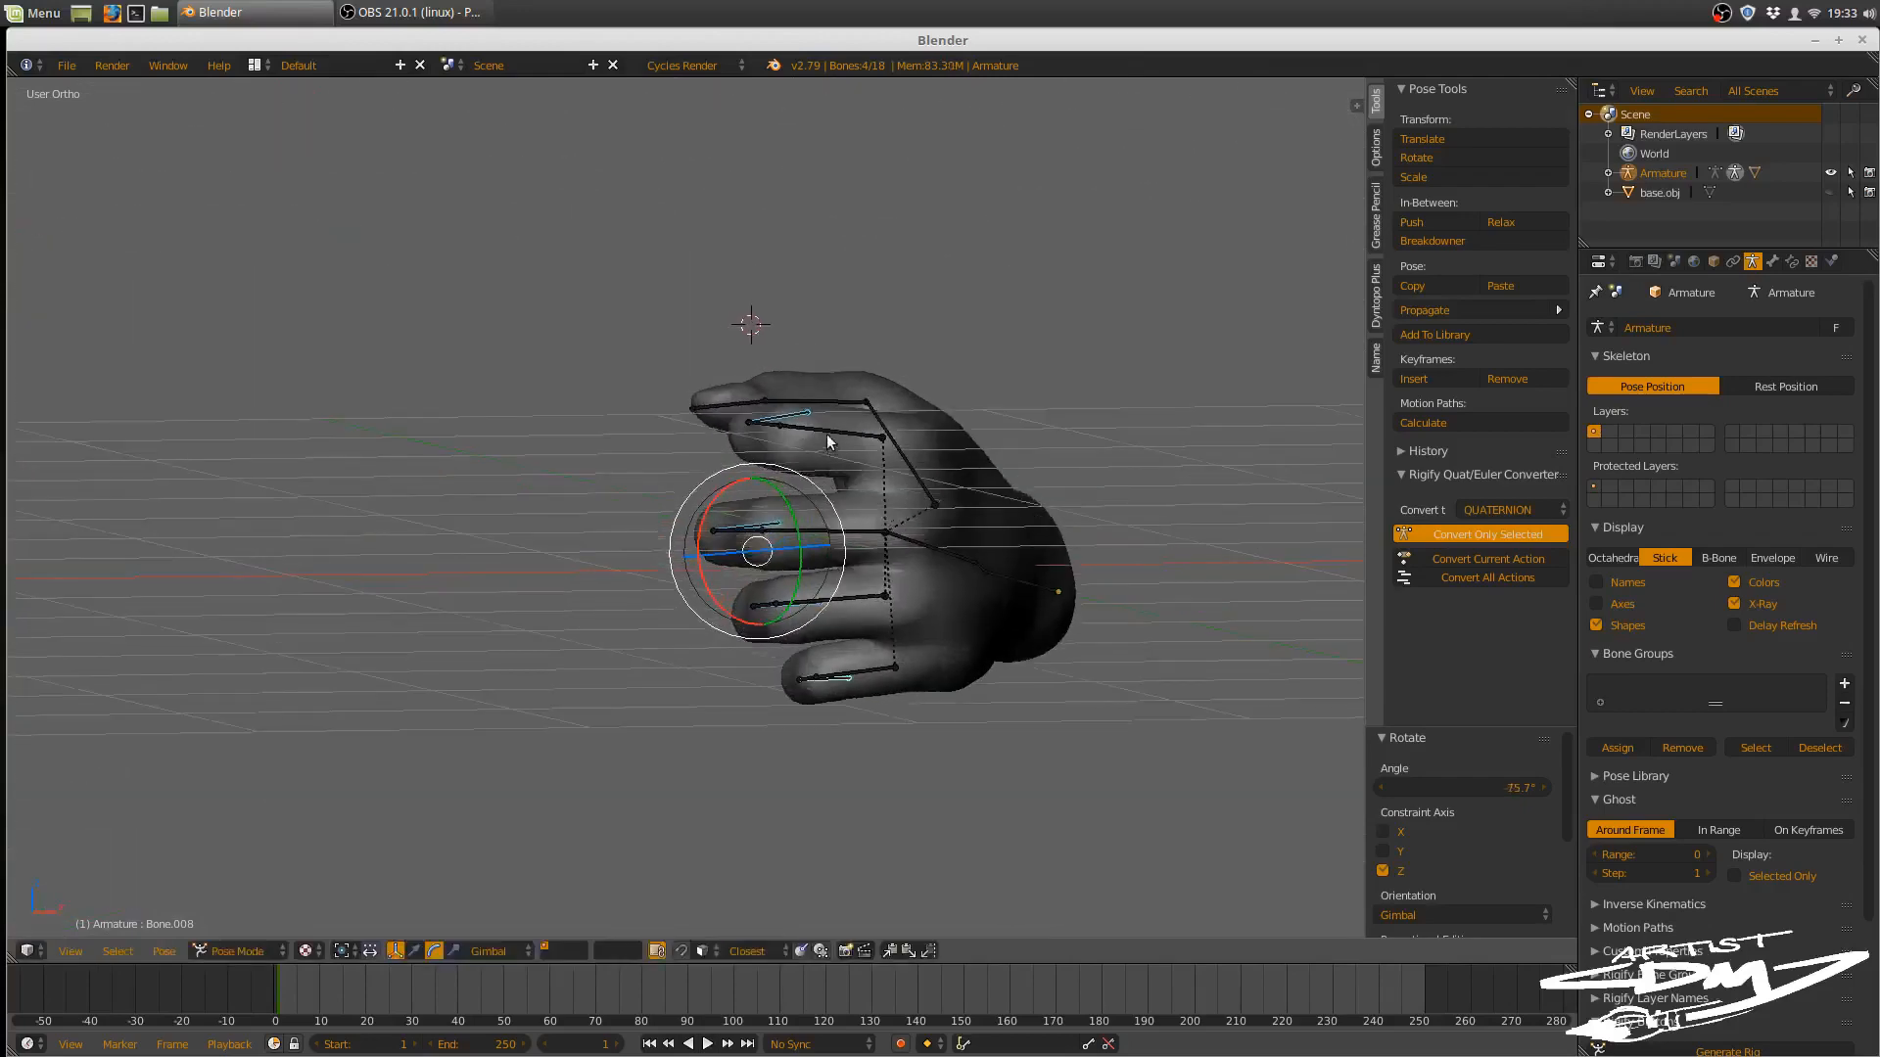
right_click(818, 431)
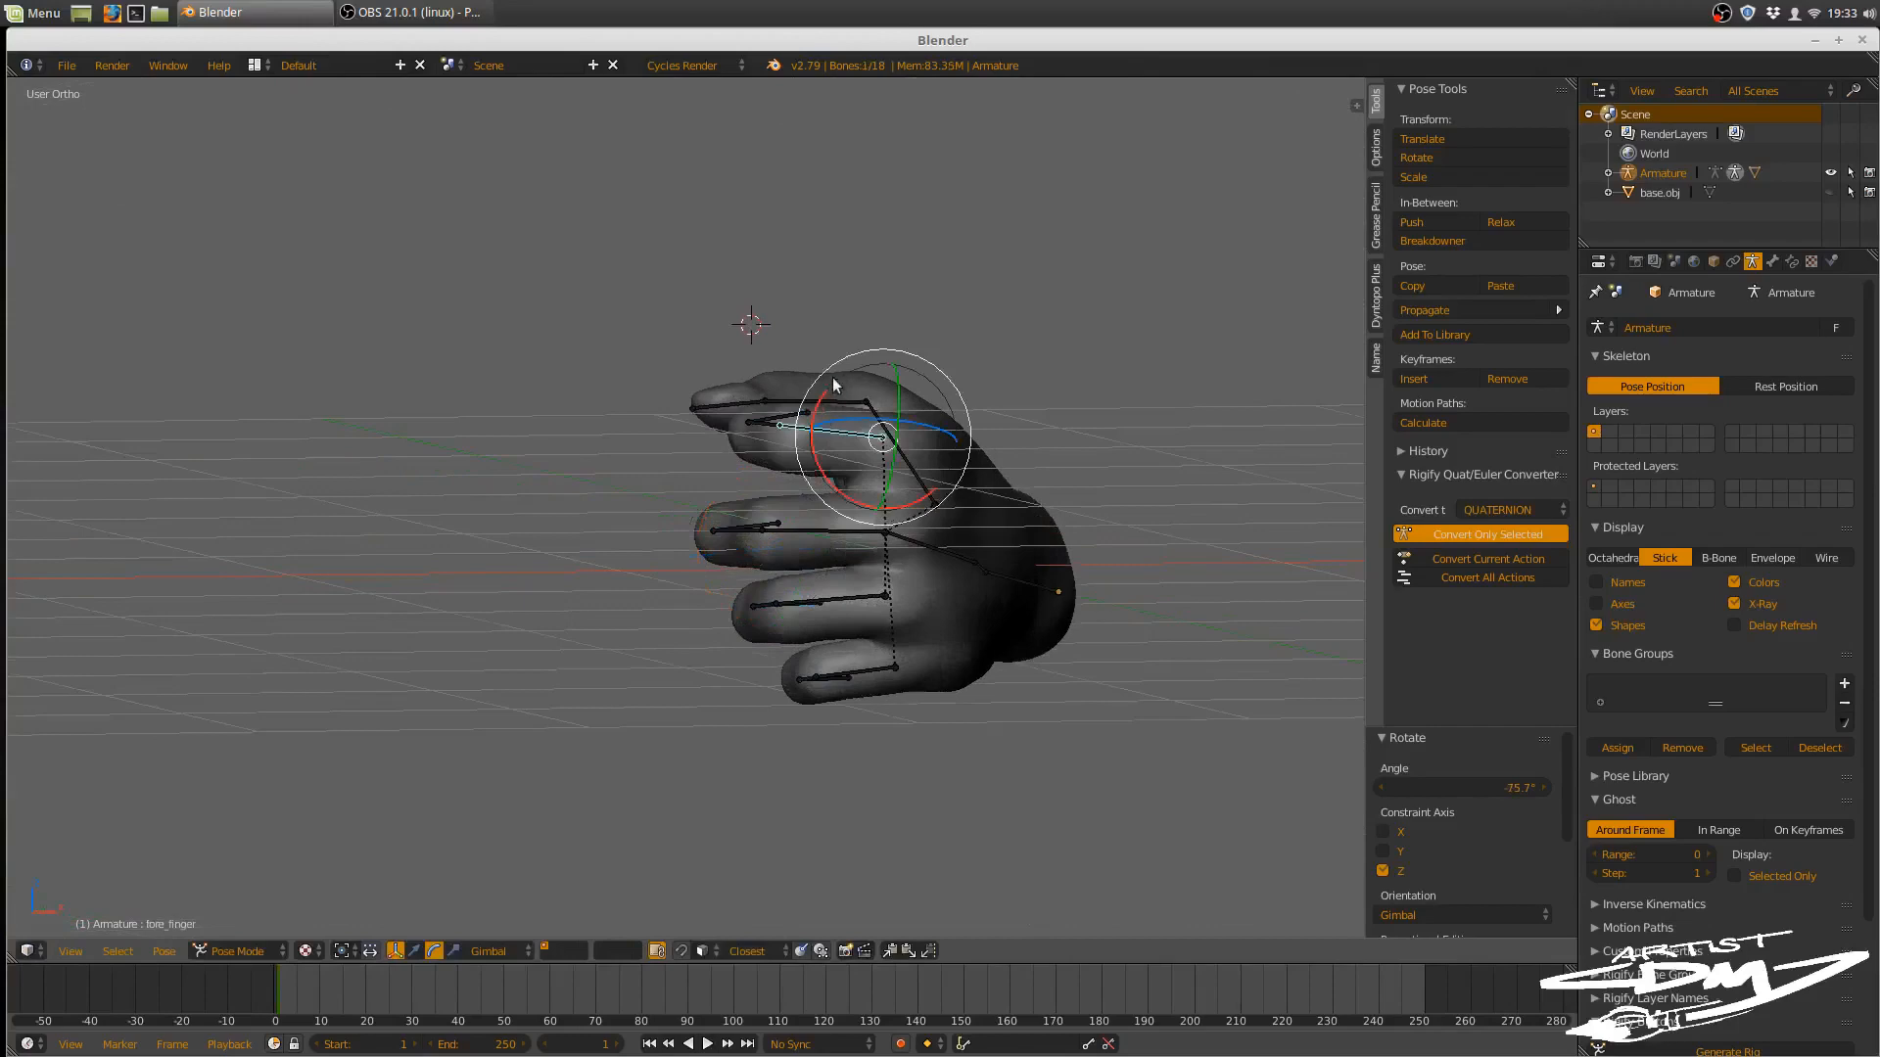
key("r")
key("x")
key("x")
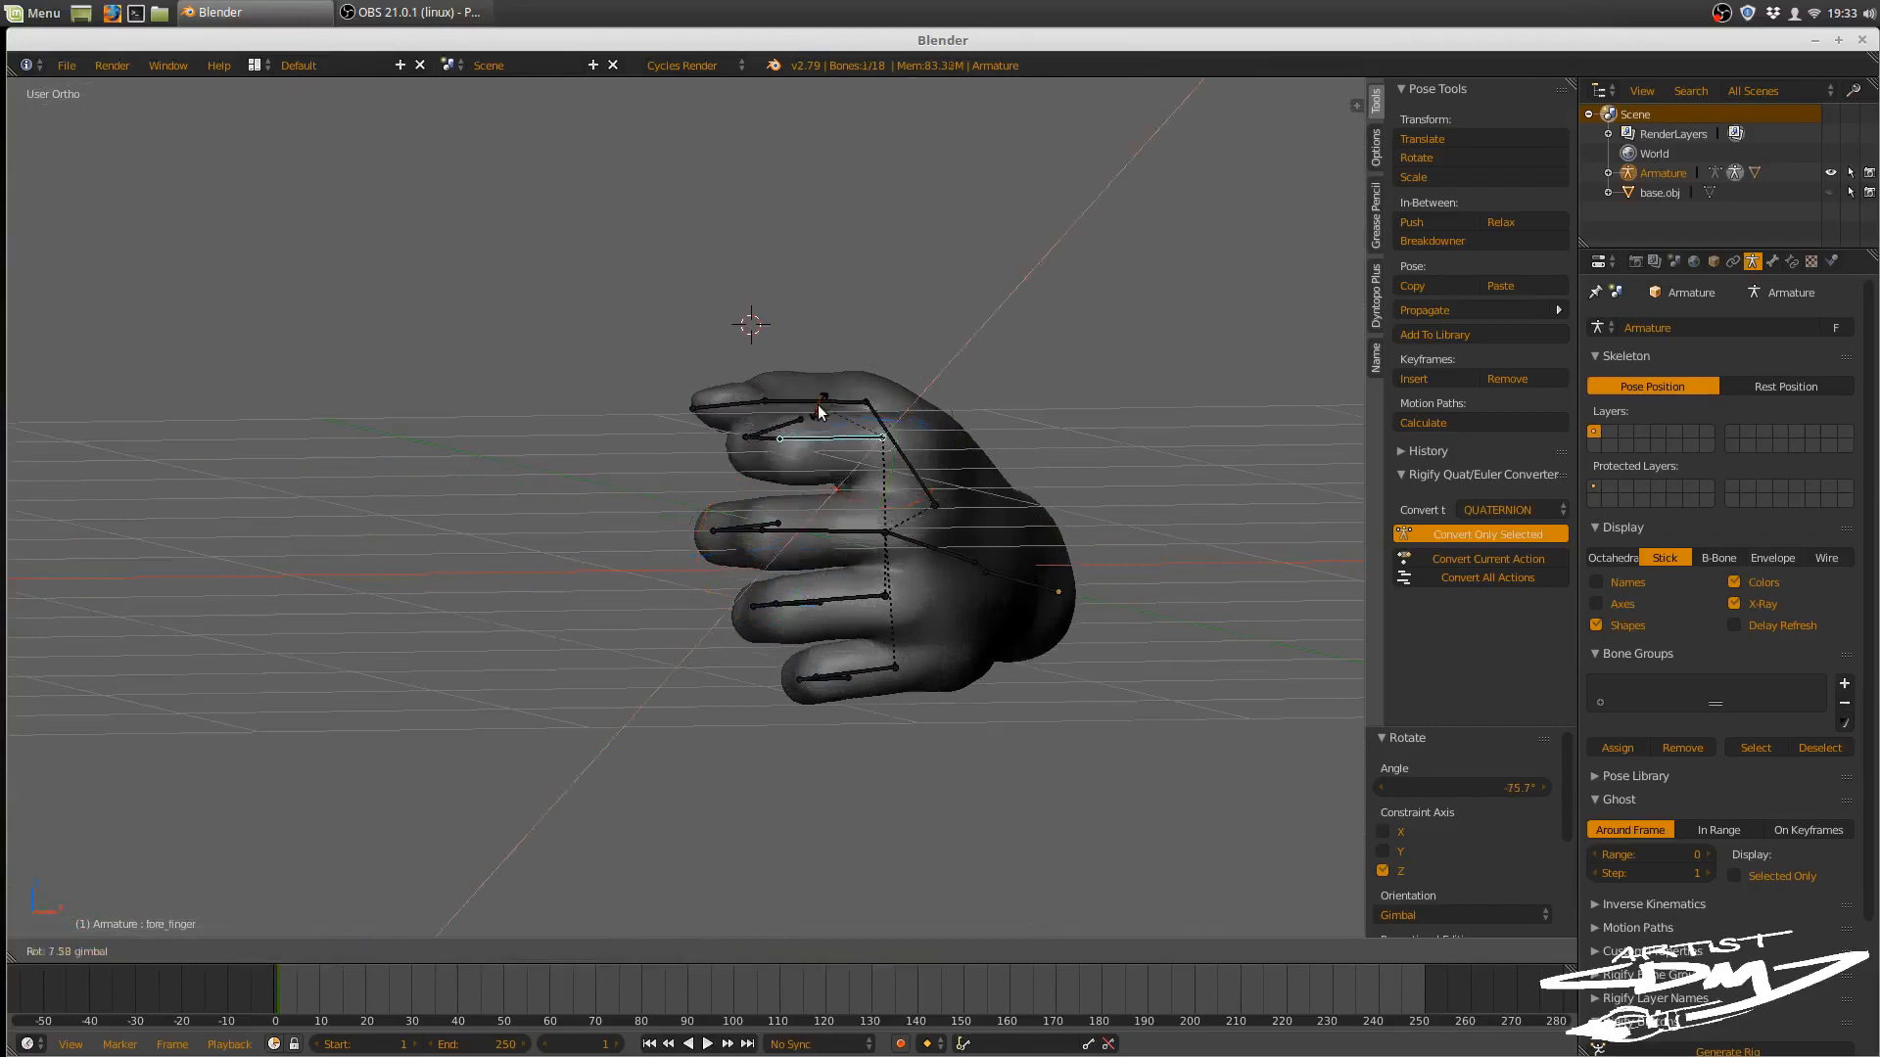
left_click(900, 446)
- Rotate the index finger's base bone about -3° around gimbal X and shift it toward the middle finger, about -0.028 in Z
middle_click_drag(901, 447, 846, 405)
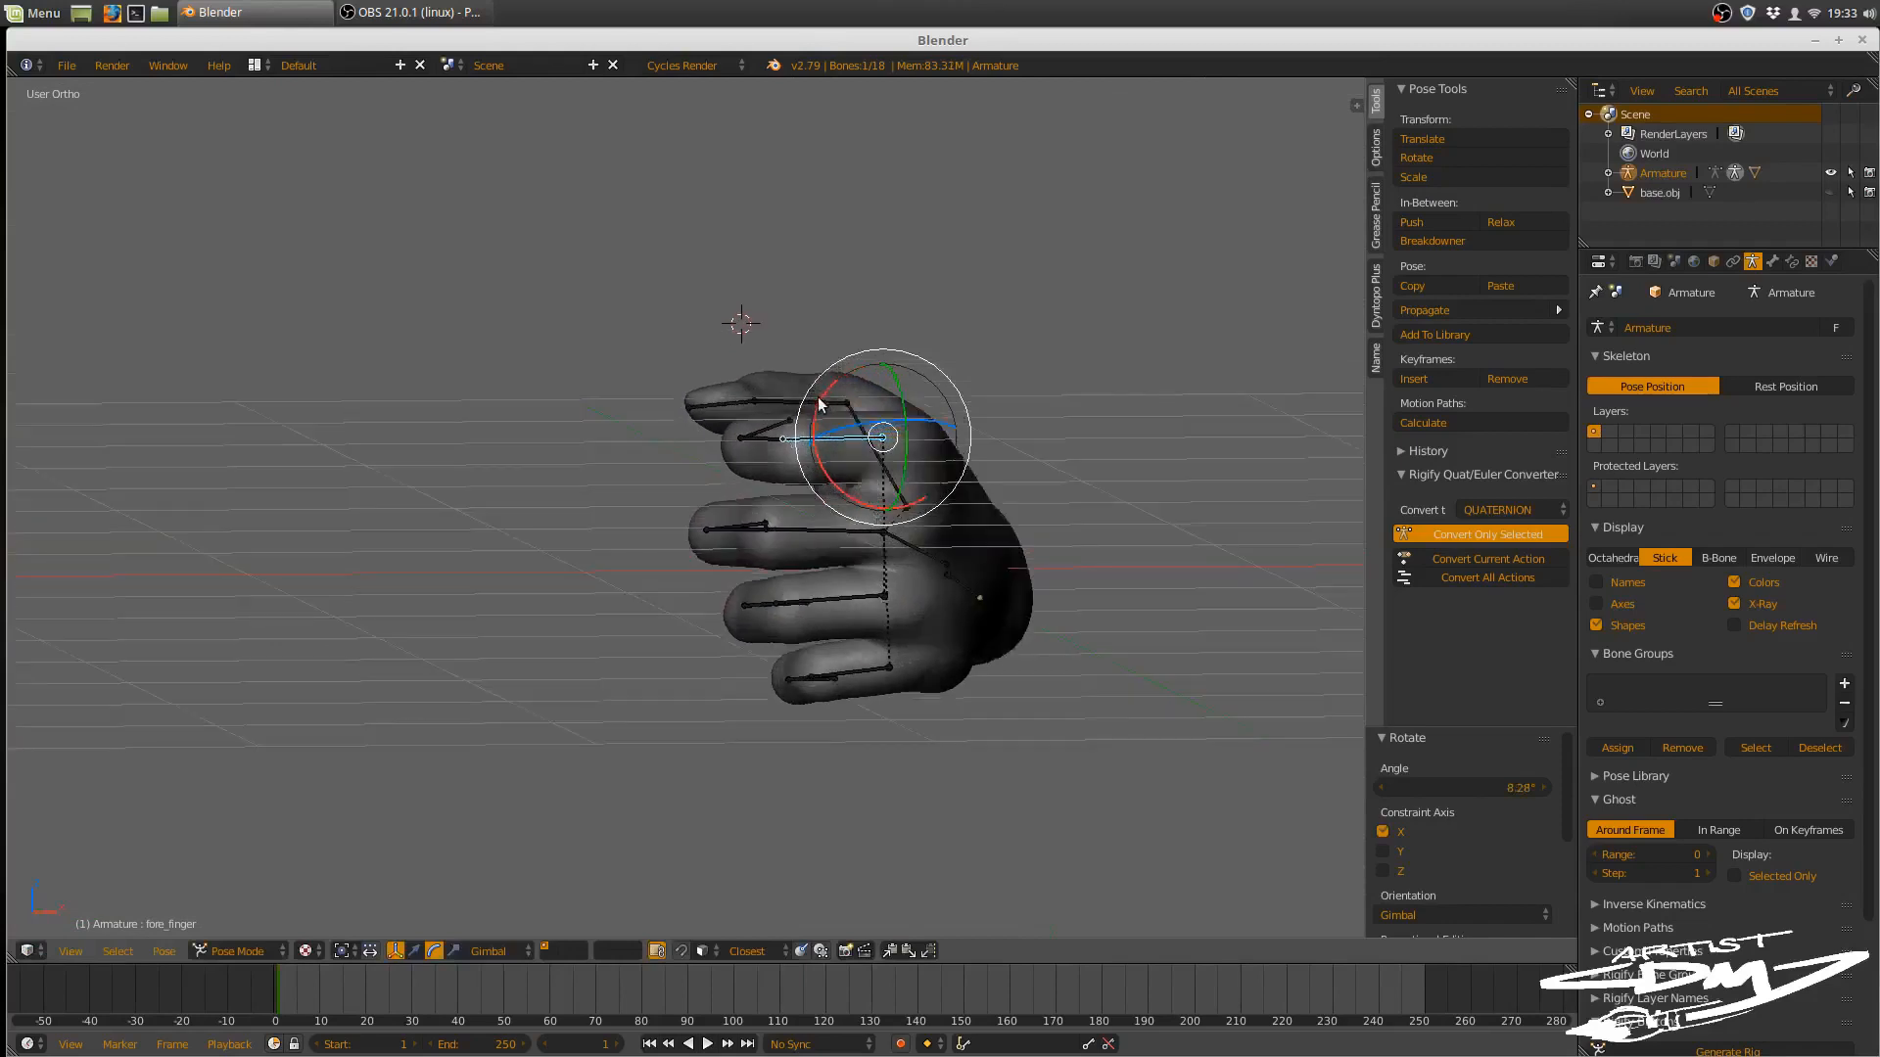
key("r")
key("x")
key("x")
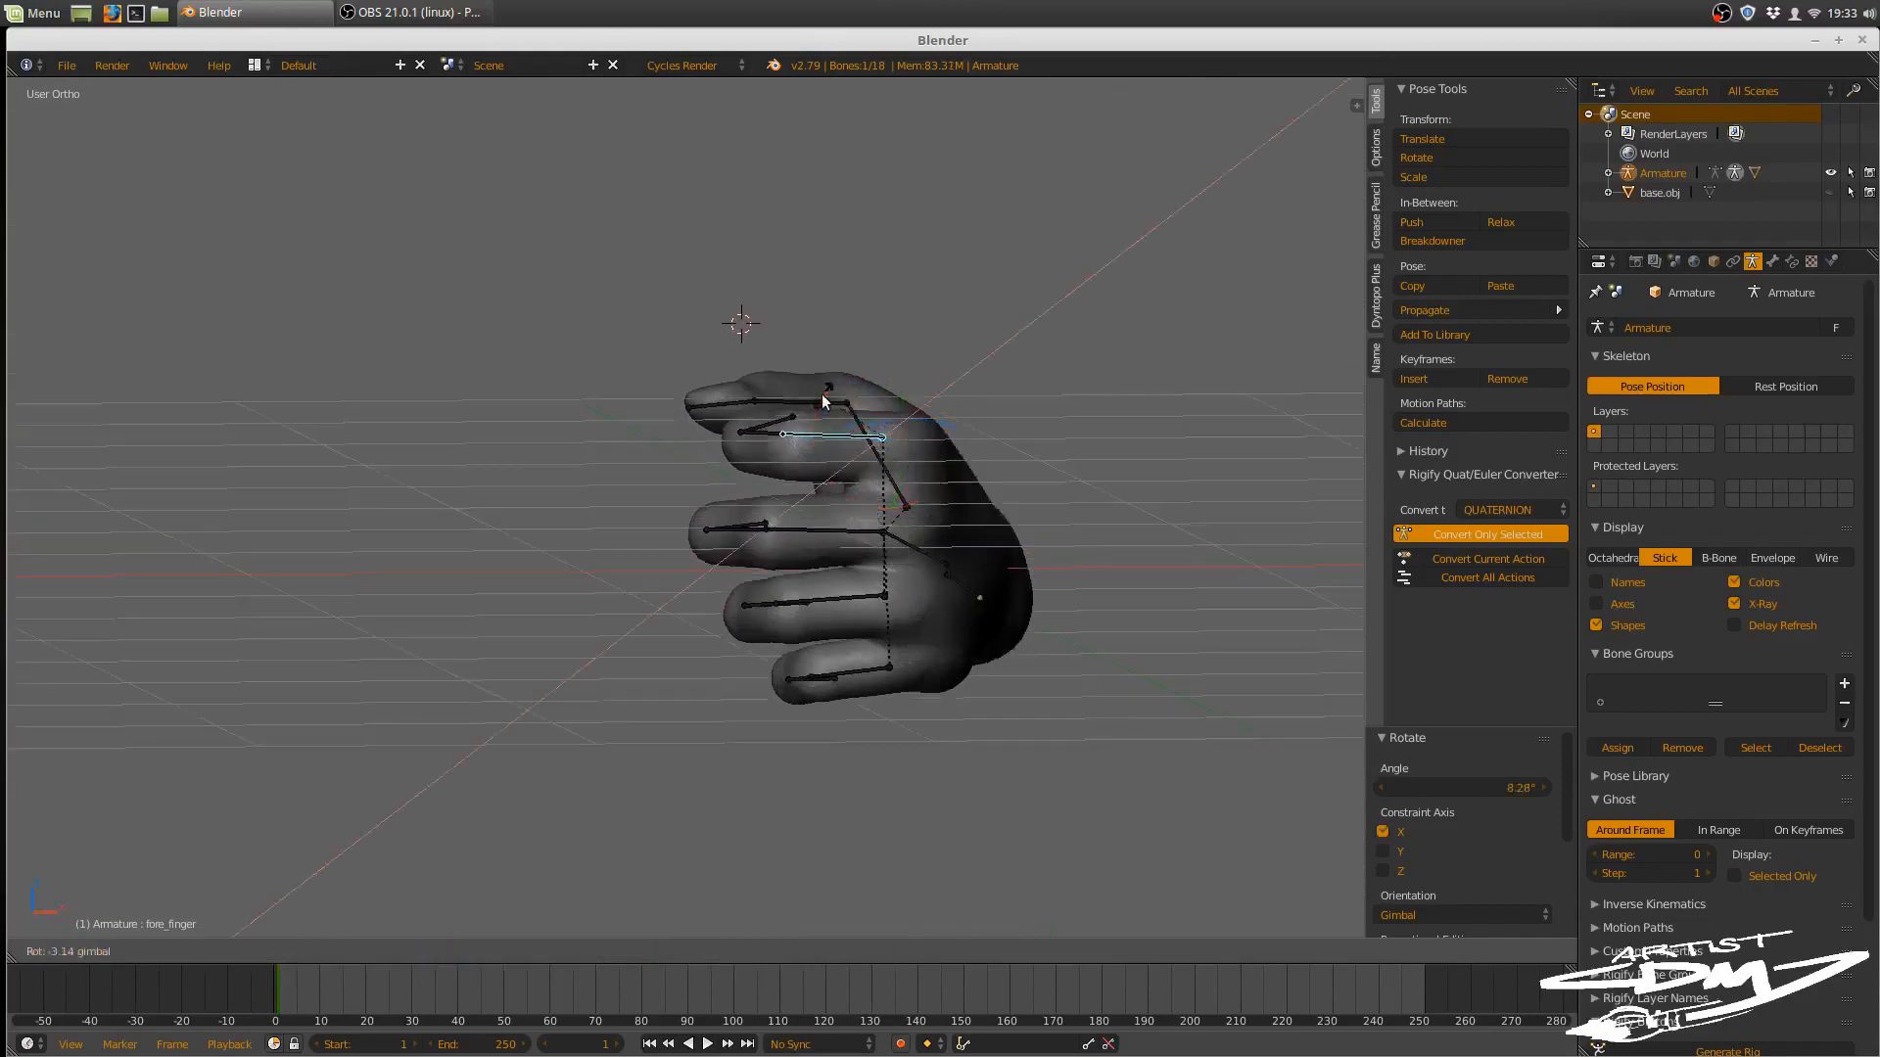
left_click(823, 399)
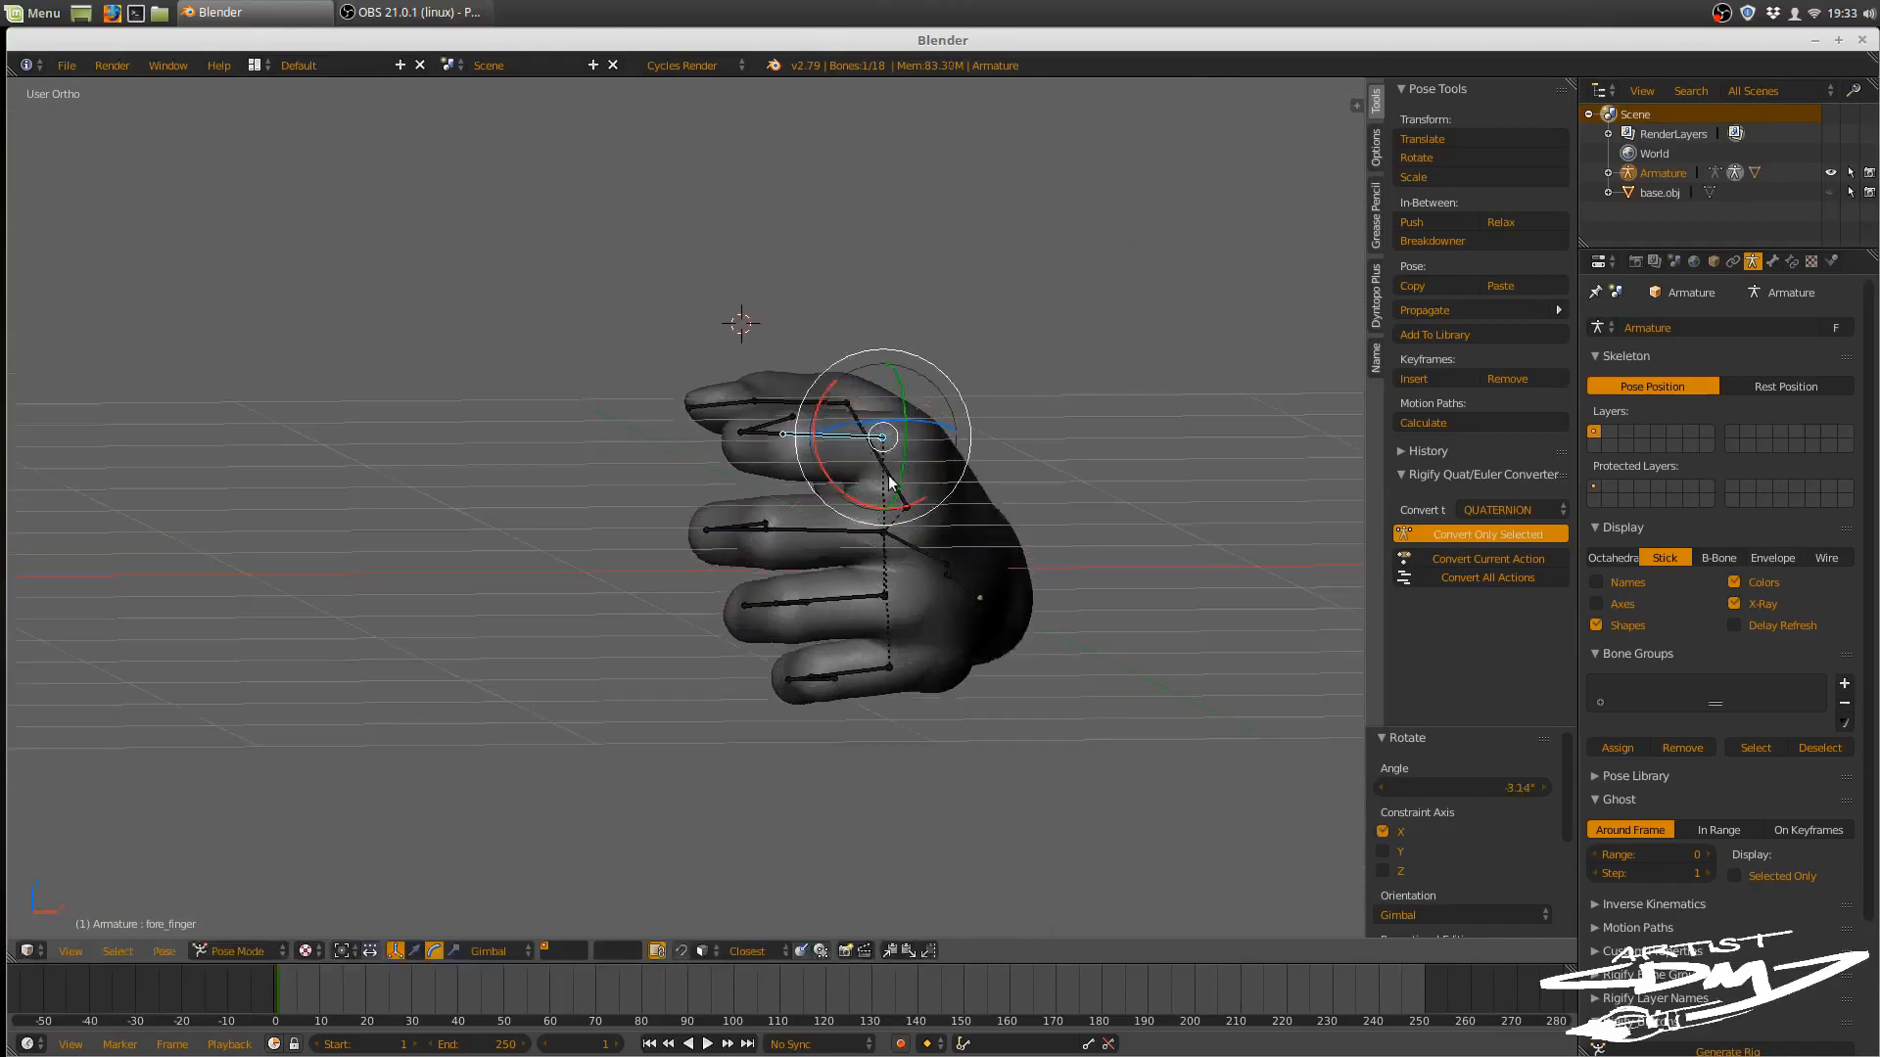
key("g")
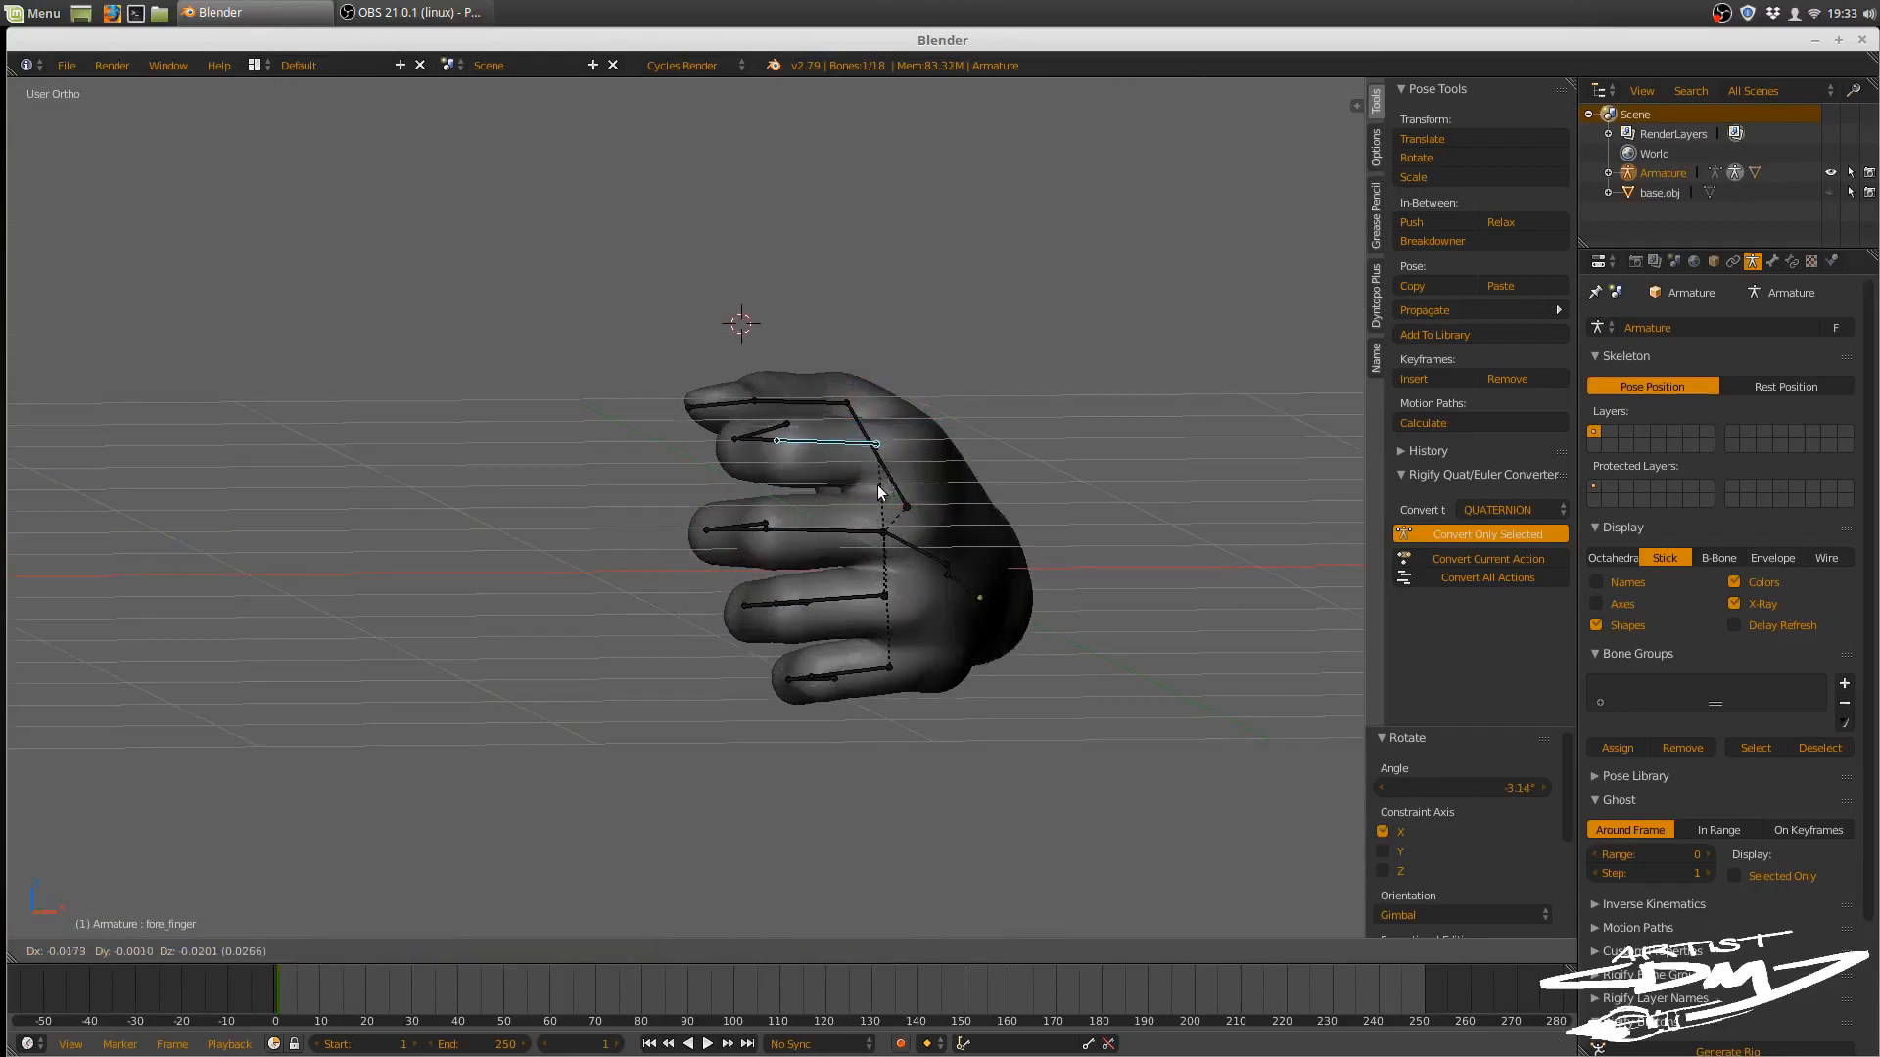
left_click(861, 554)
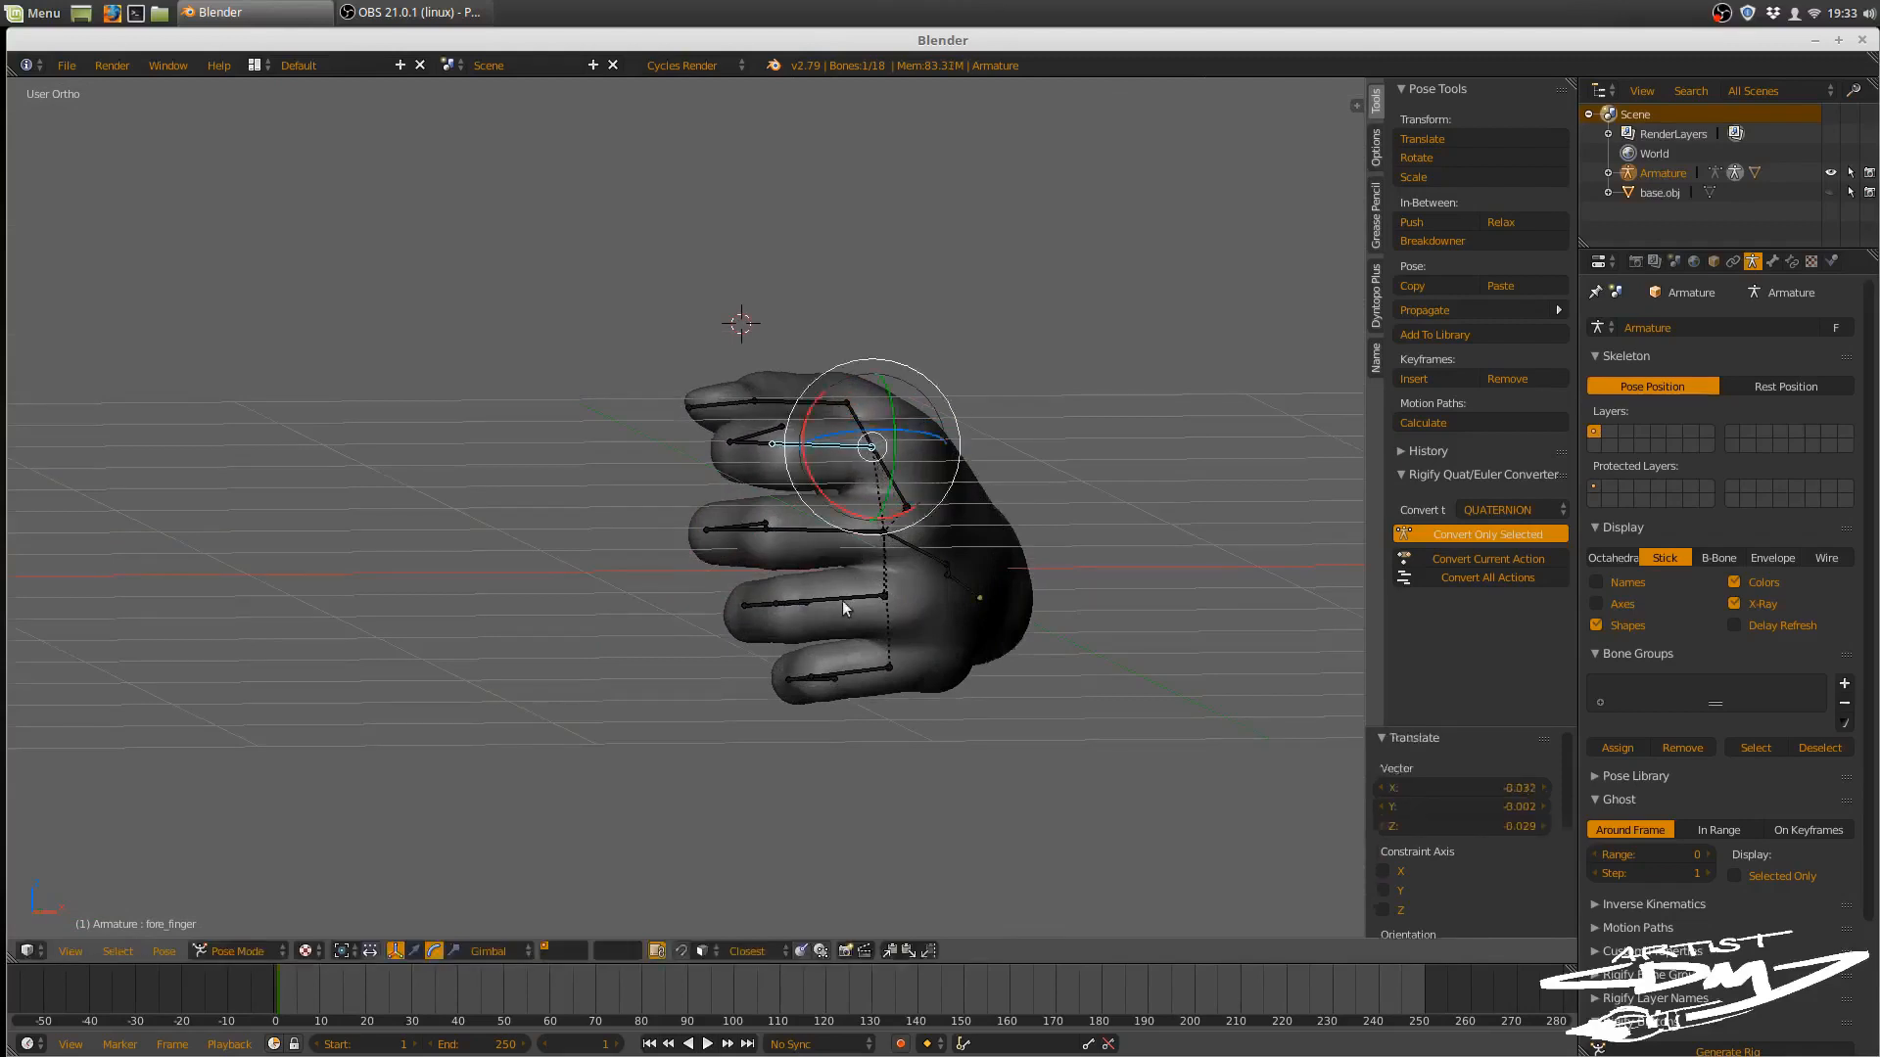
- Move the ring finger's base bone slightly toward the middle finger, about 0.014 in Z
right_click(838, 589)
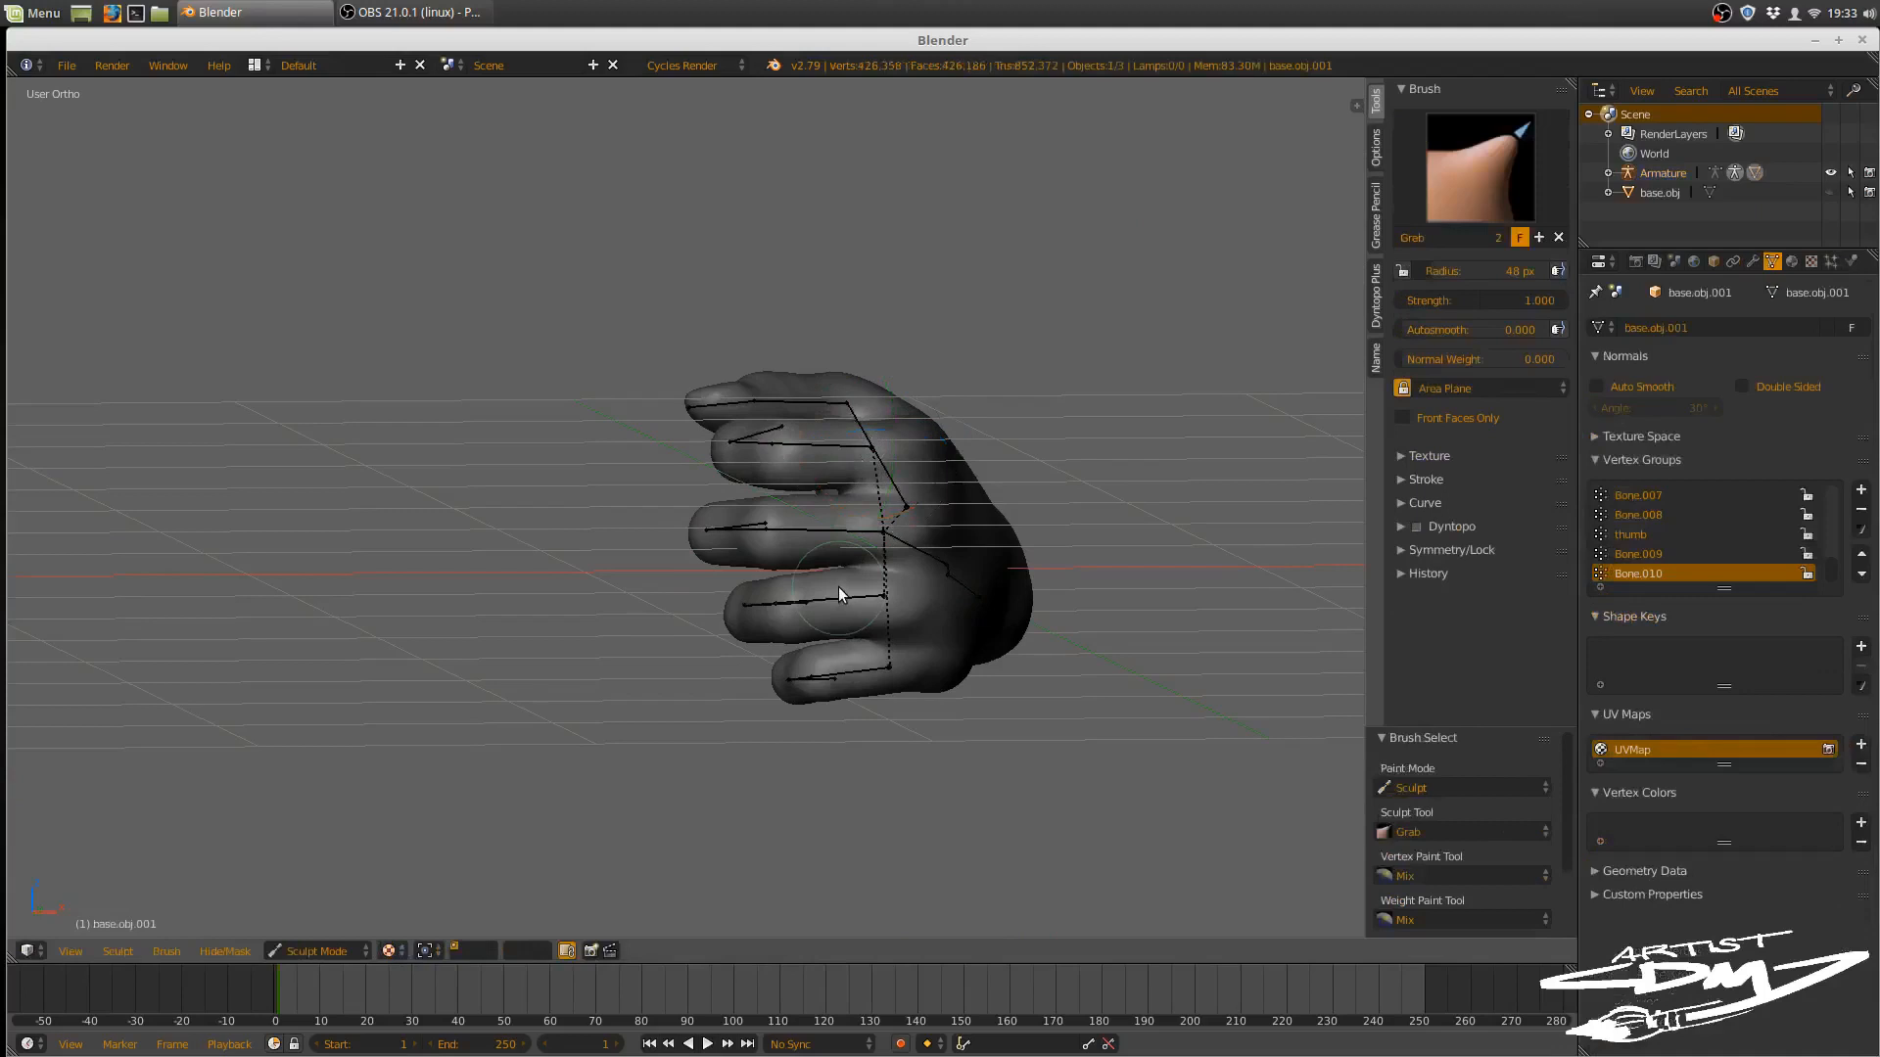
key("ctrl+z")
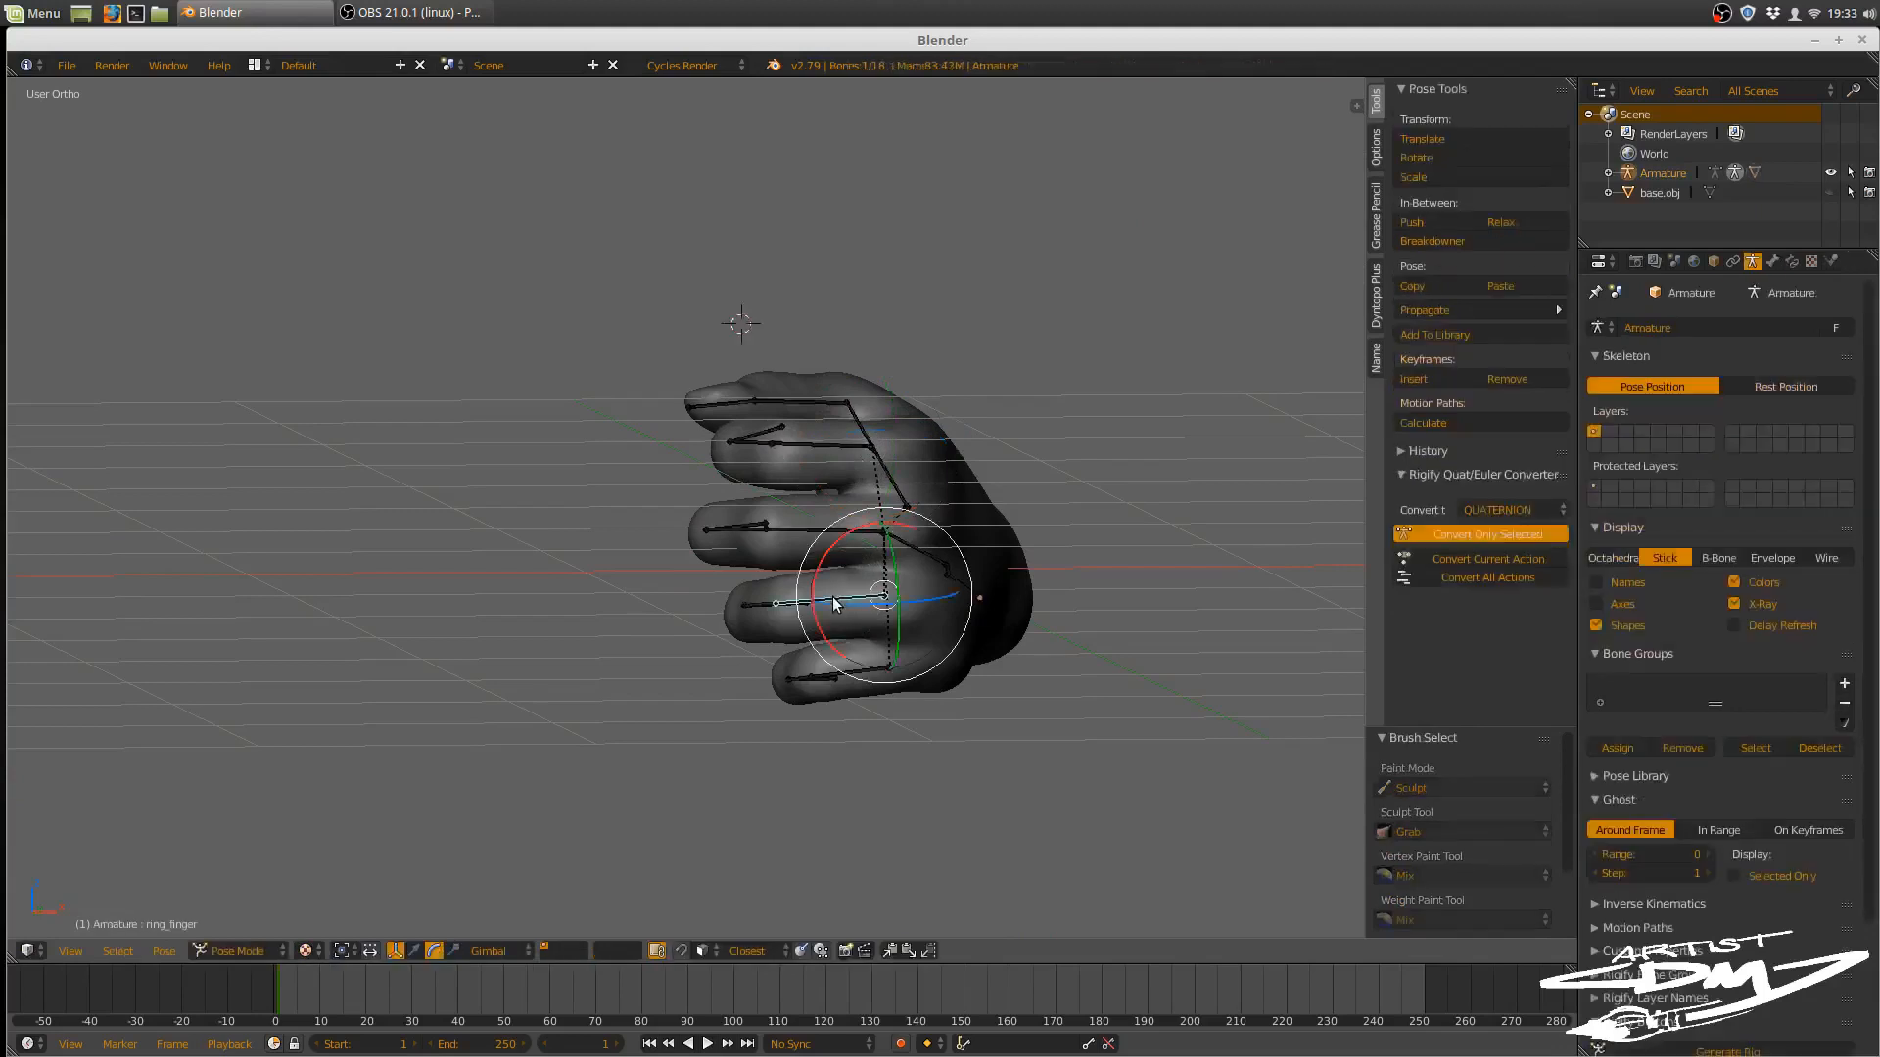
key("g")
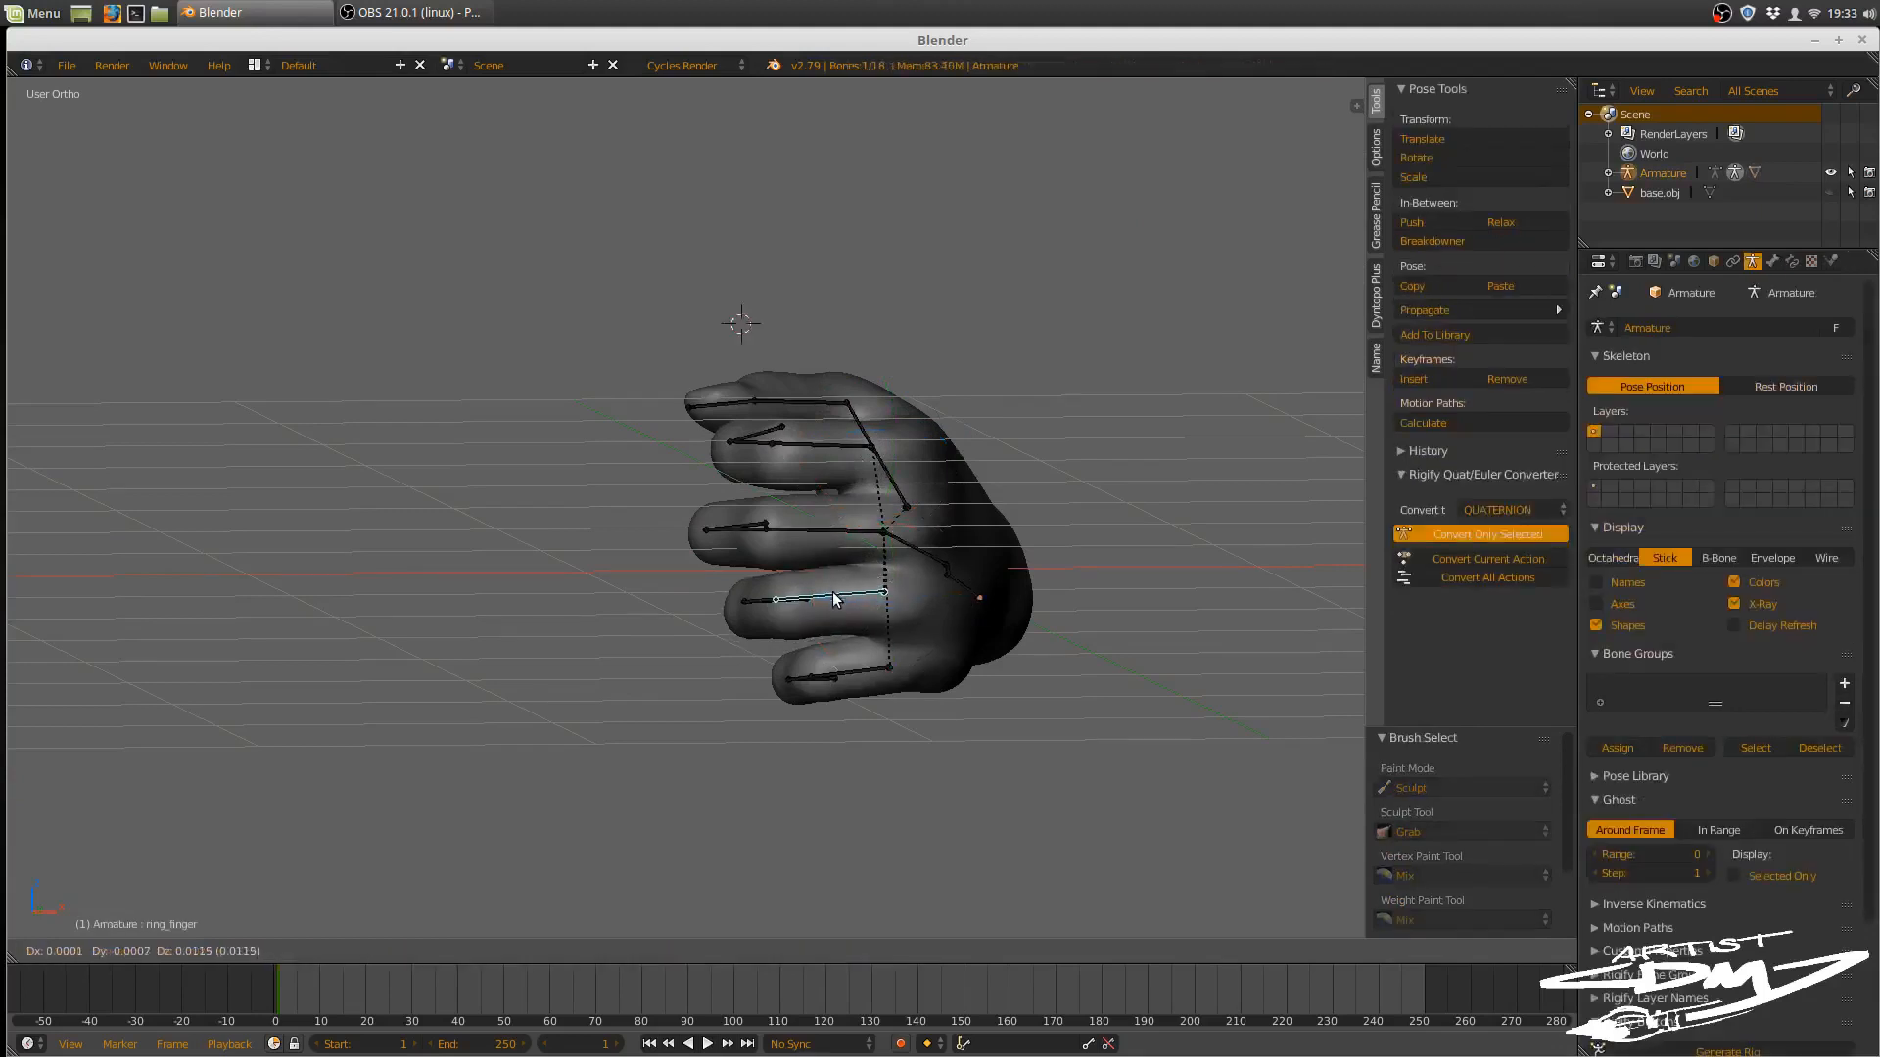
left_click(858, 679)
- Move the pinky's base bone about 0.009 in Z toward the ring finger and rotate it about -7.8° around gimbal X
right_click(864, 676)
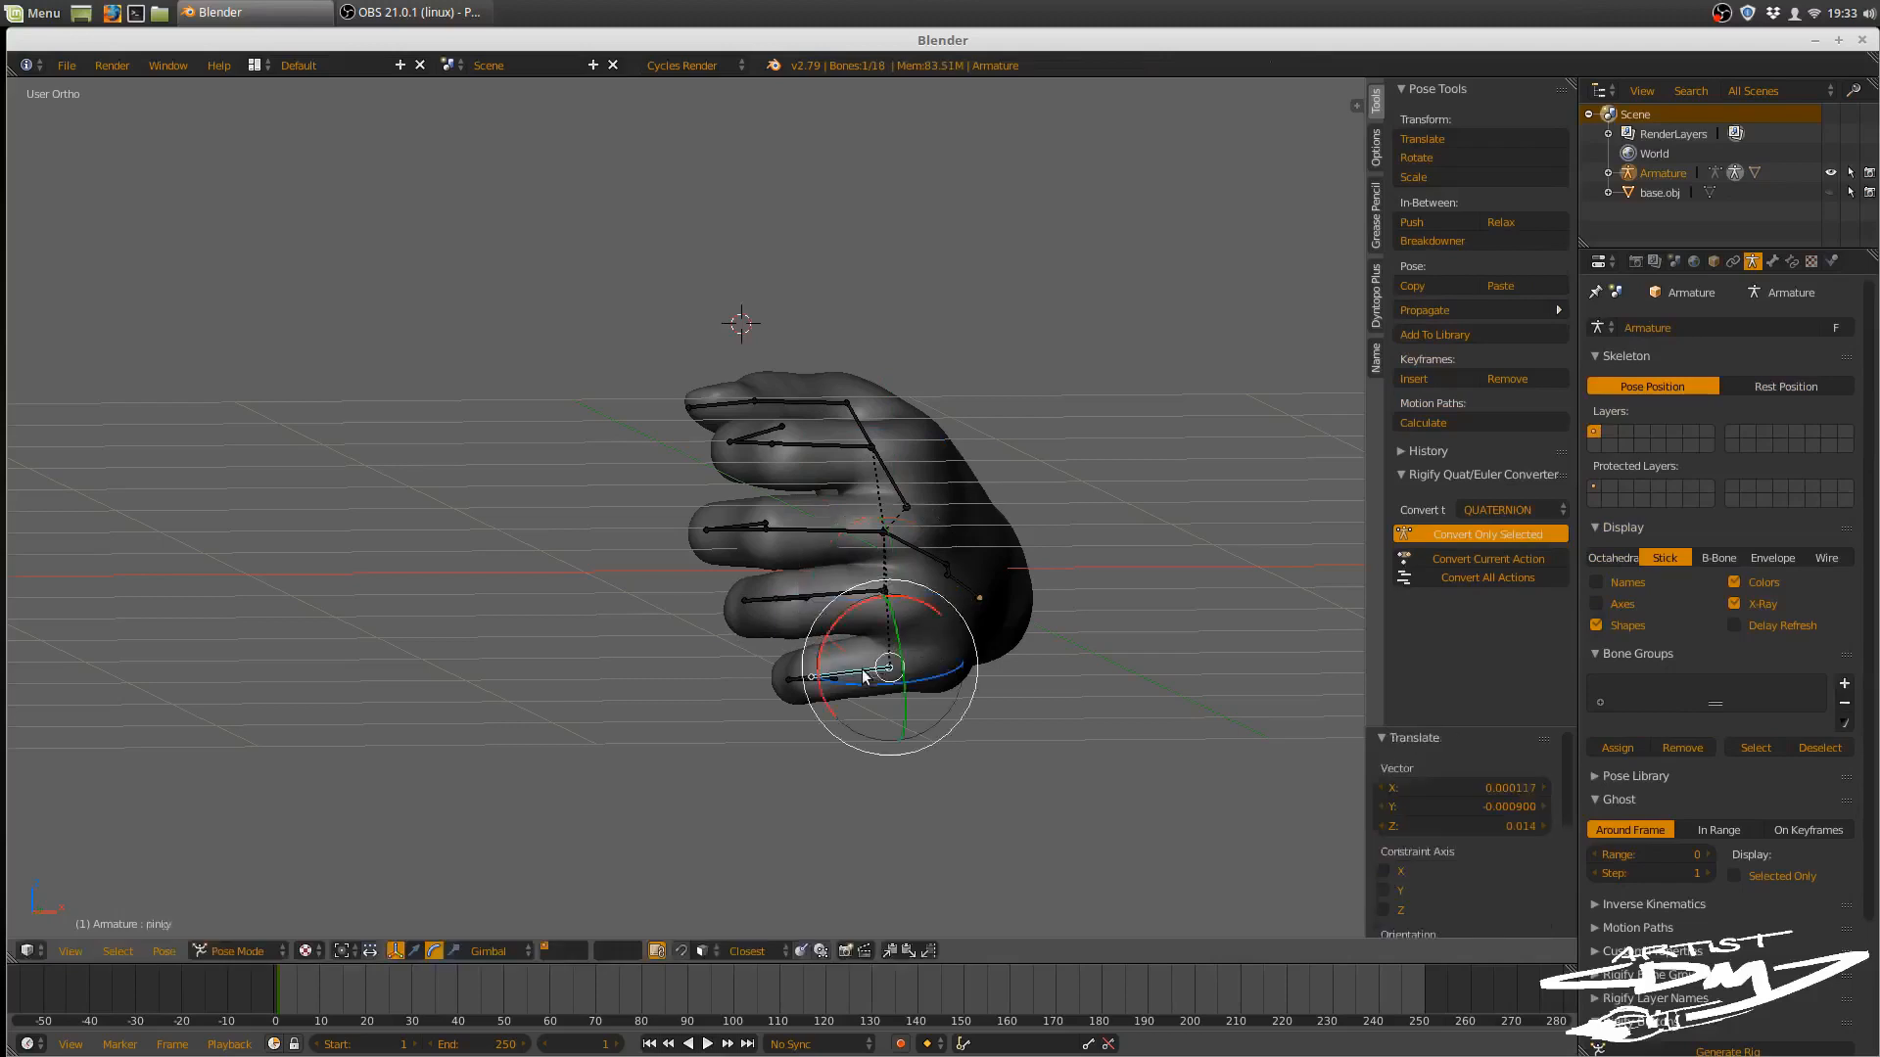
key("g")
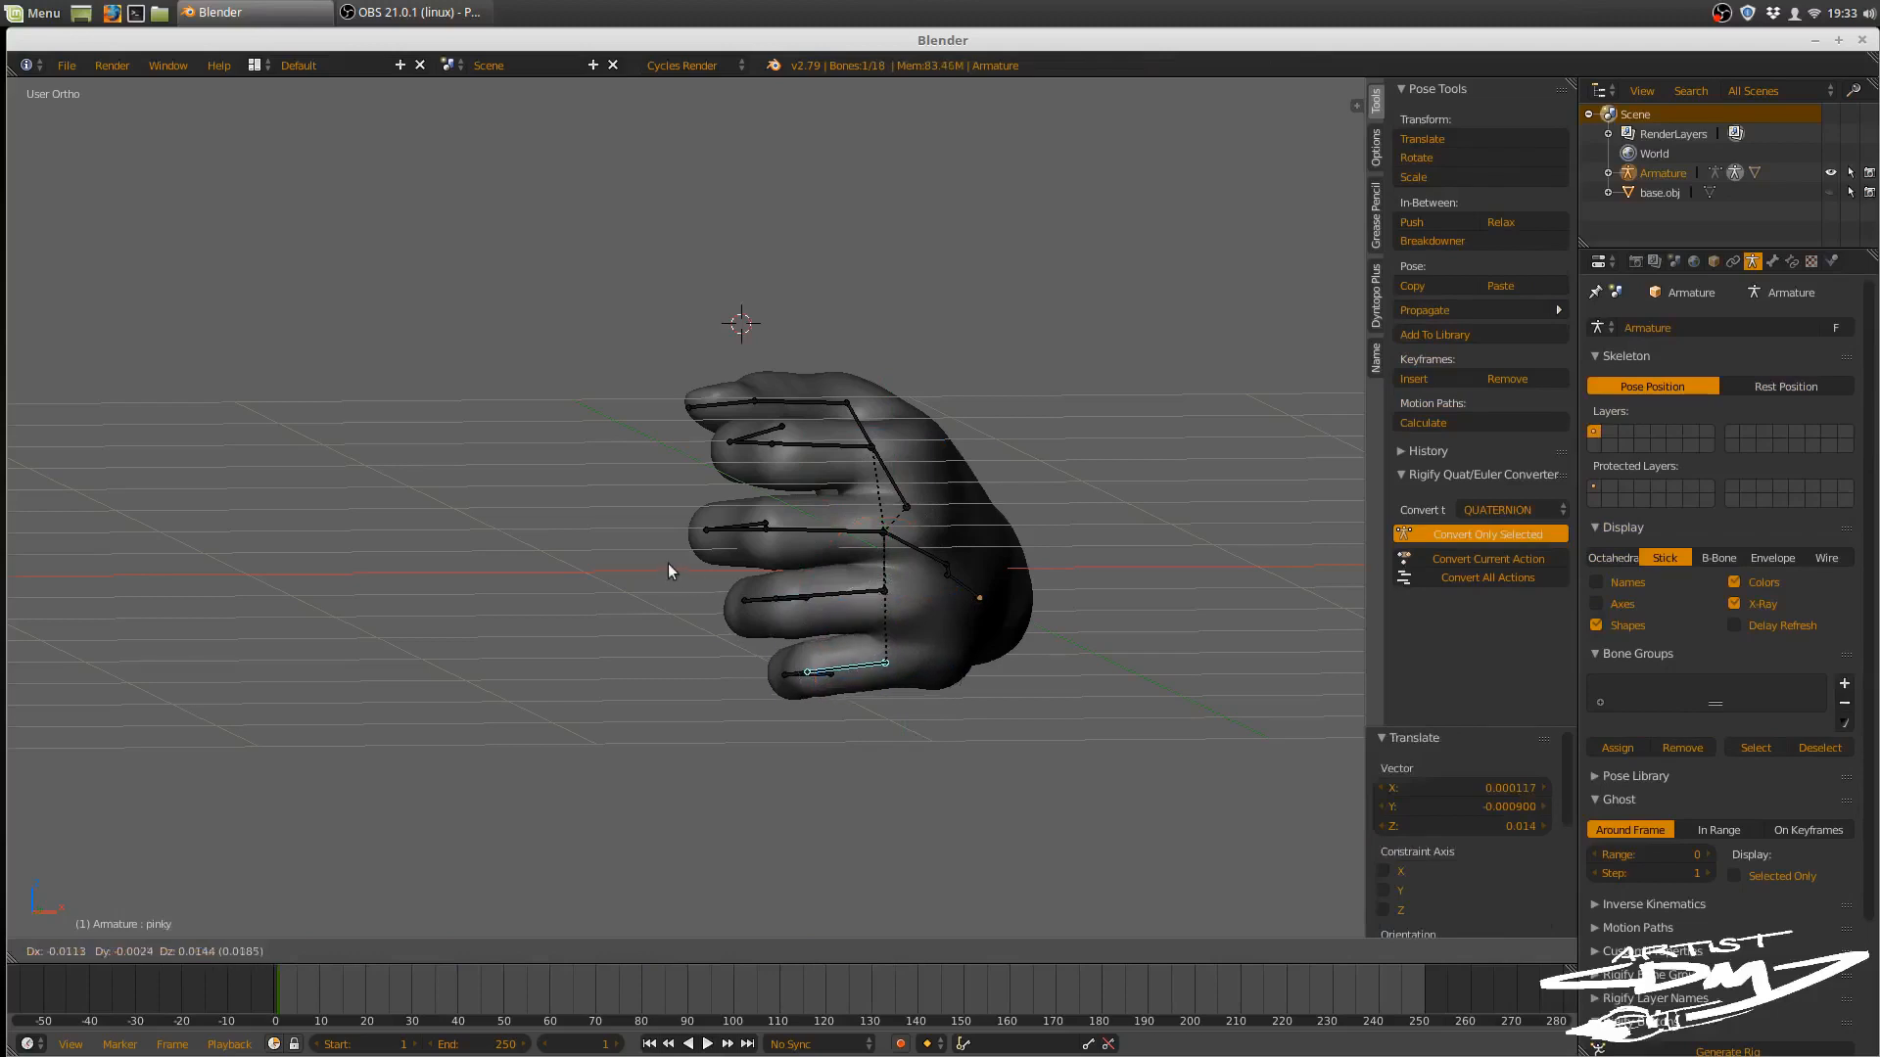
key("Escape")
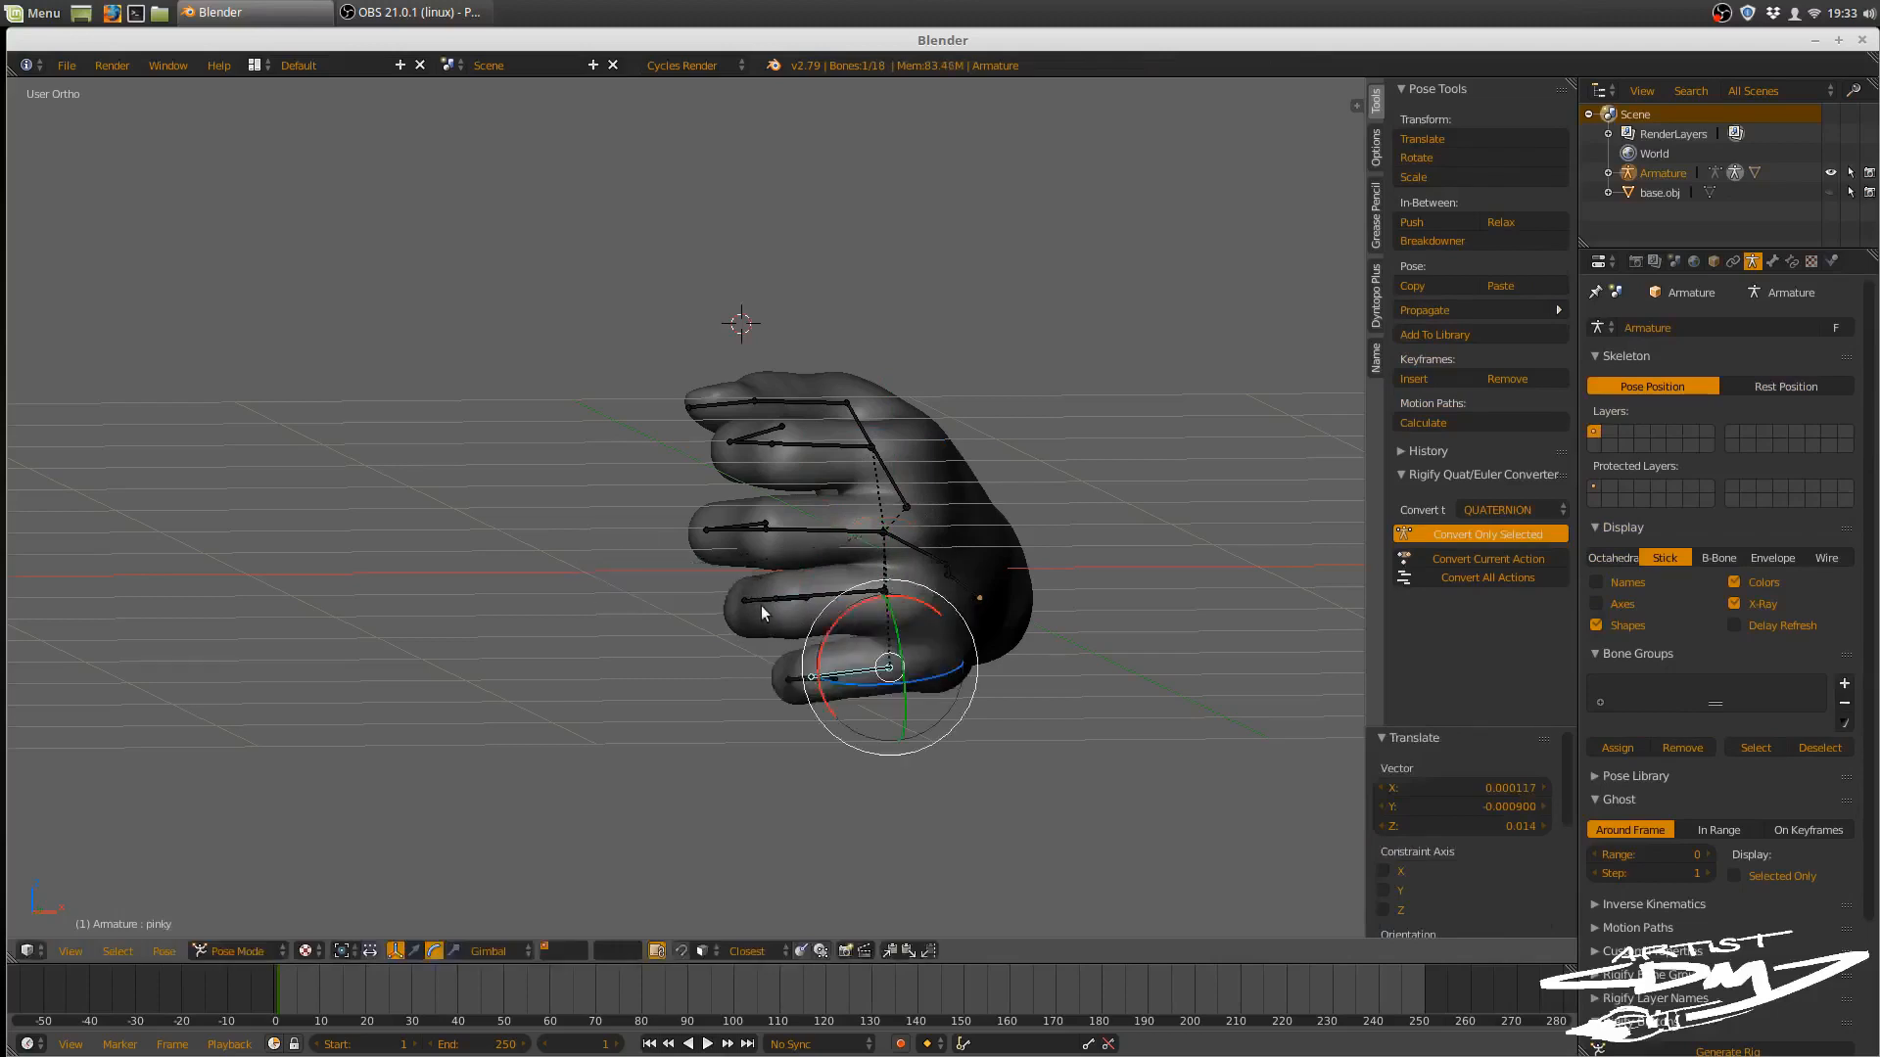
key("g")
left_click(850, 650)
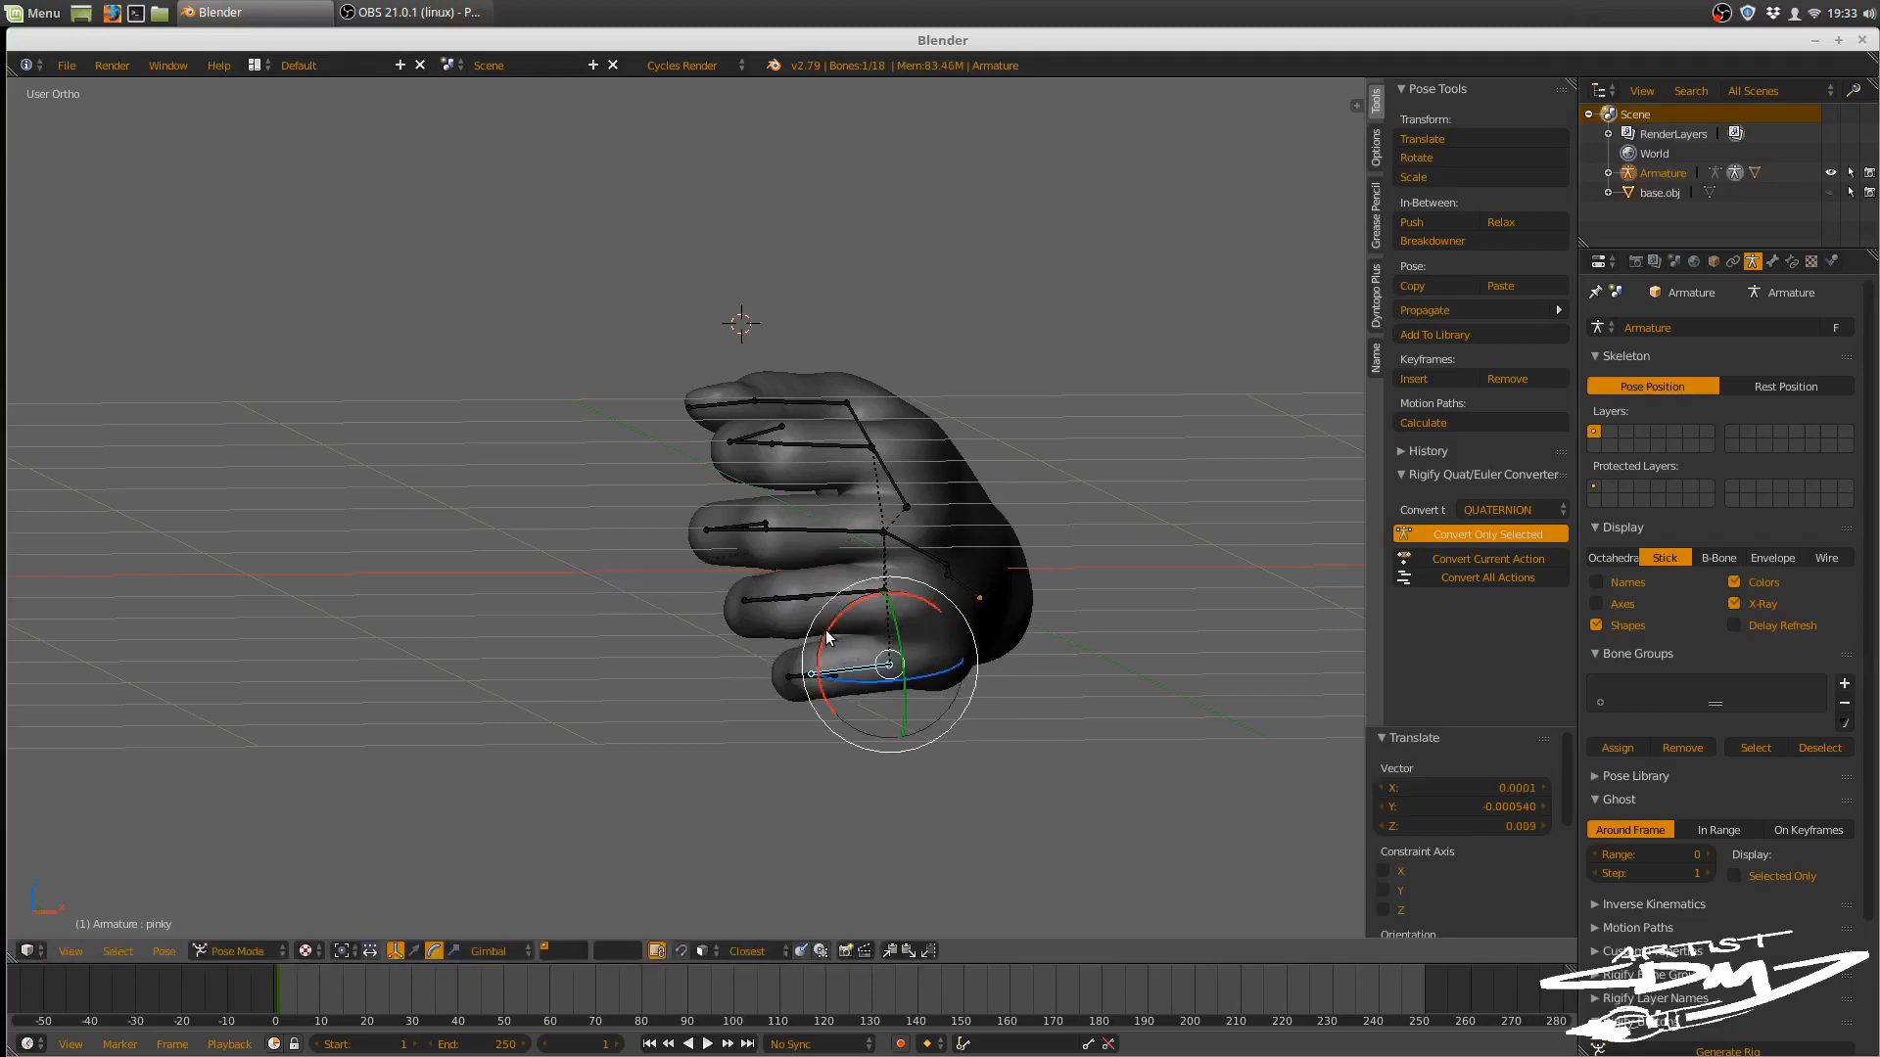
key("r")
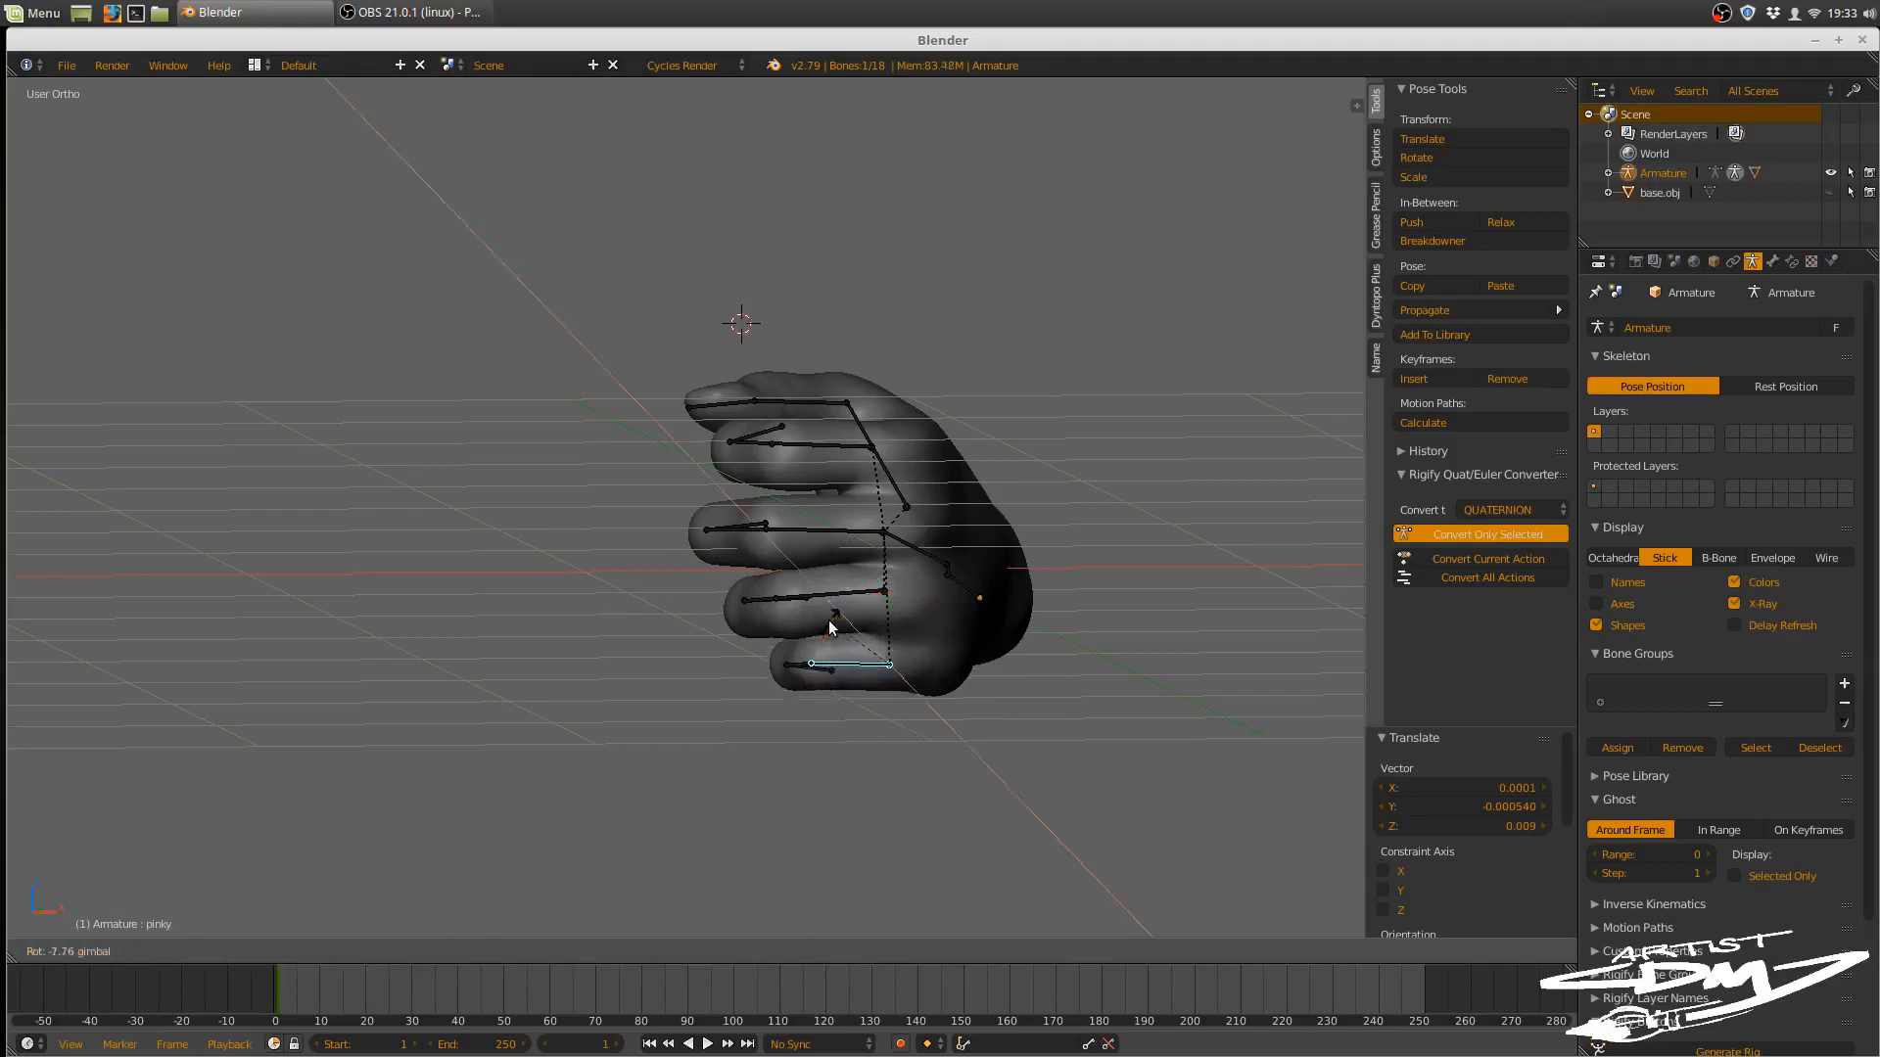
left_click_drag(830, 620, 832, 617)
- Rotate the index finger's base bone another 3.5° or so around its gimbal X axis
middle_click_drag(725, 425, 825, 450)
right_click(835, 452)
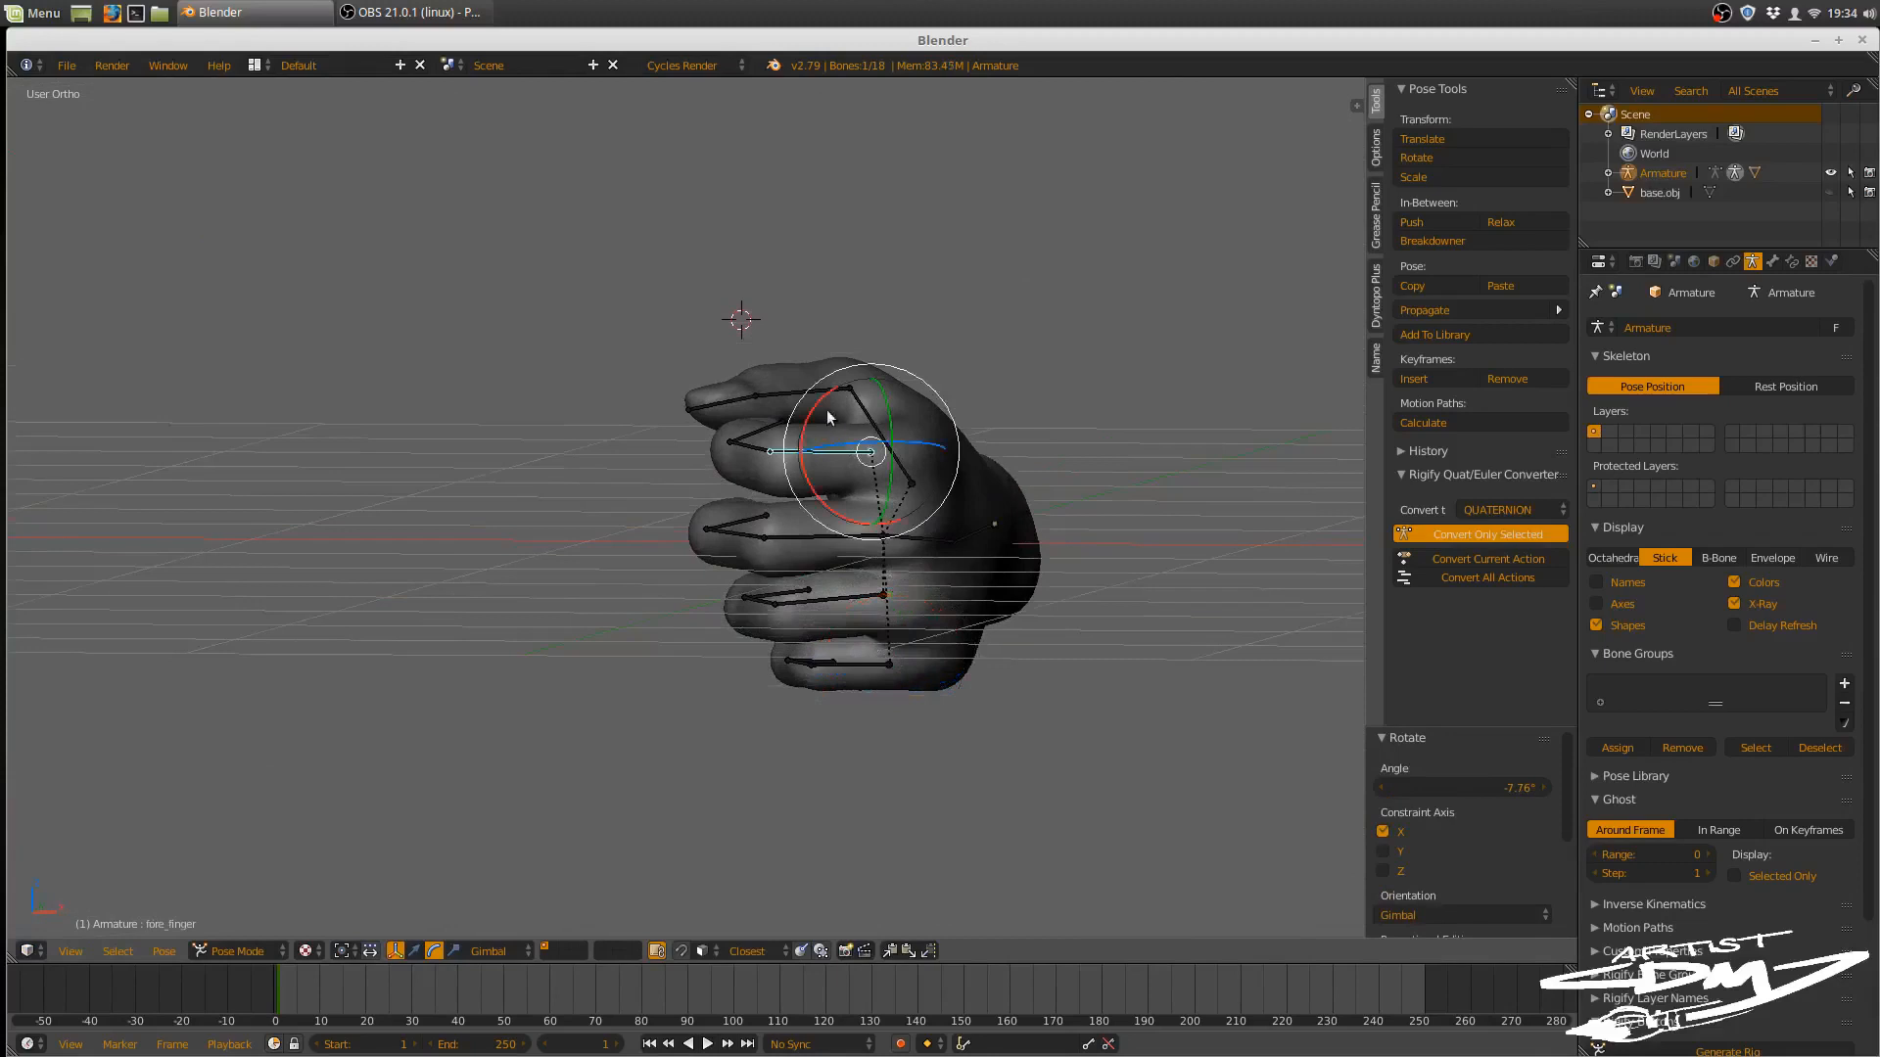
key("r")
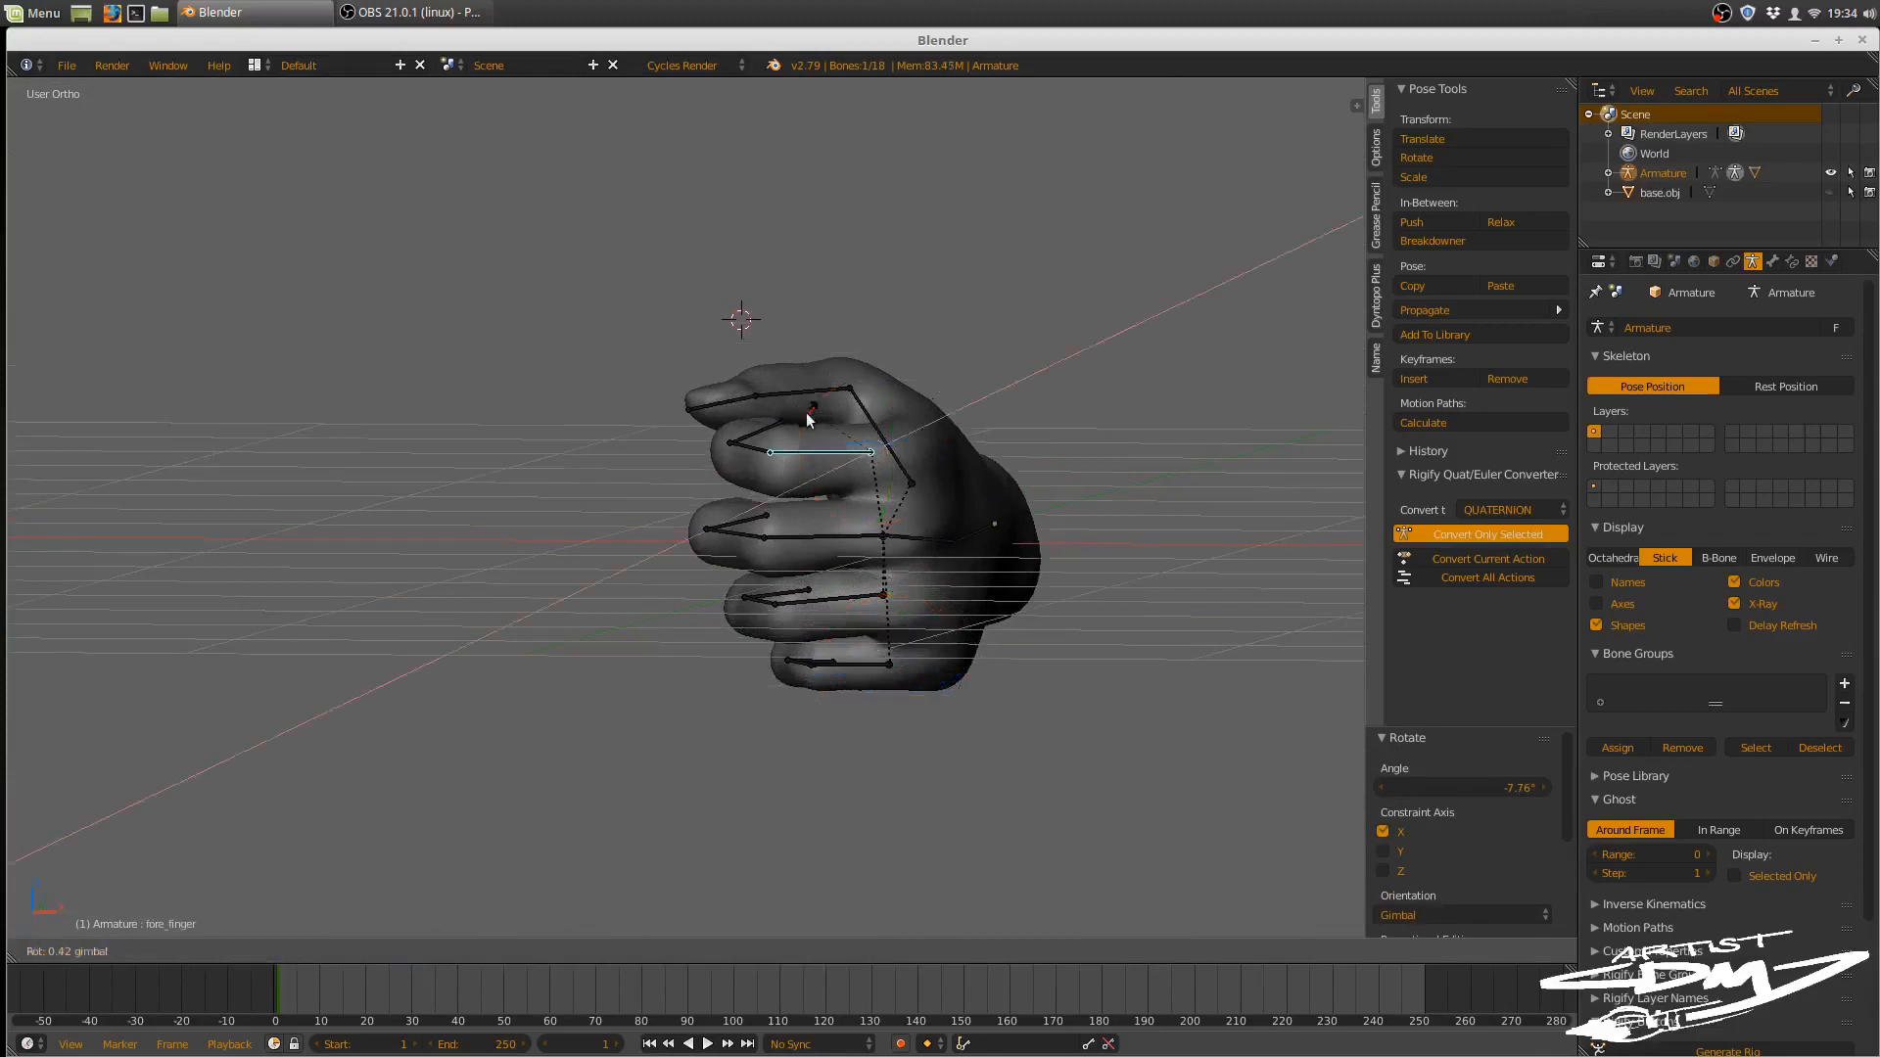
key("x")
key("x")
left_click(865, 460)
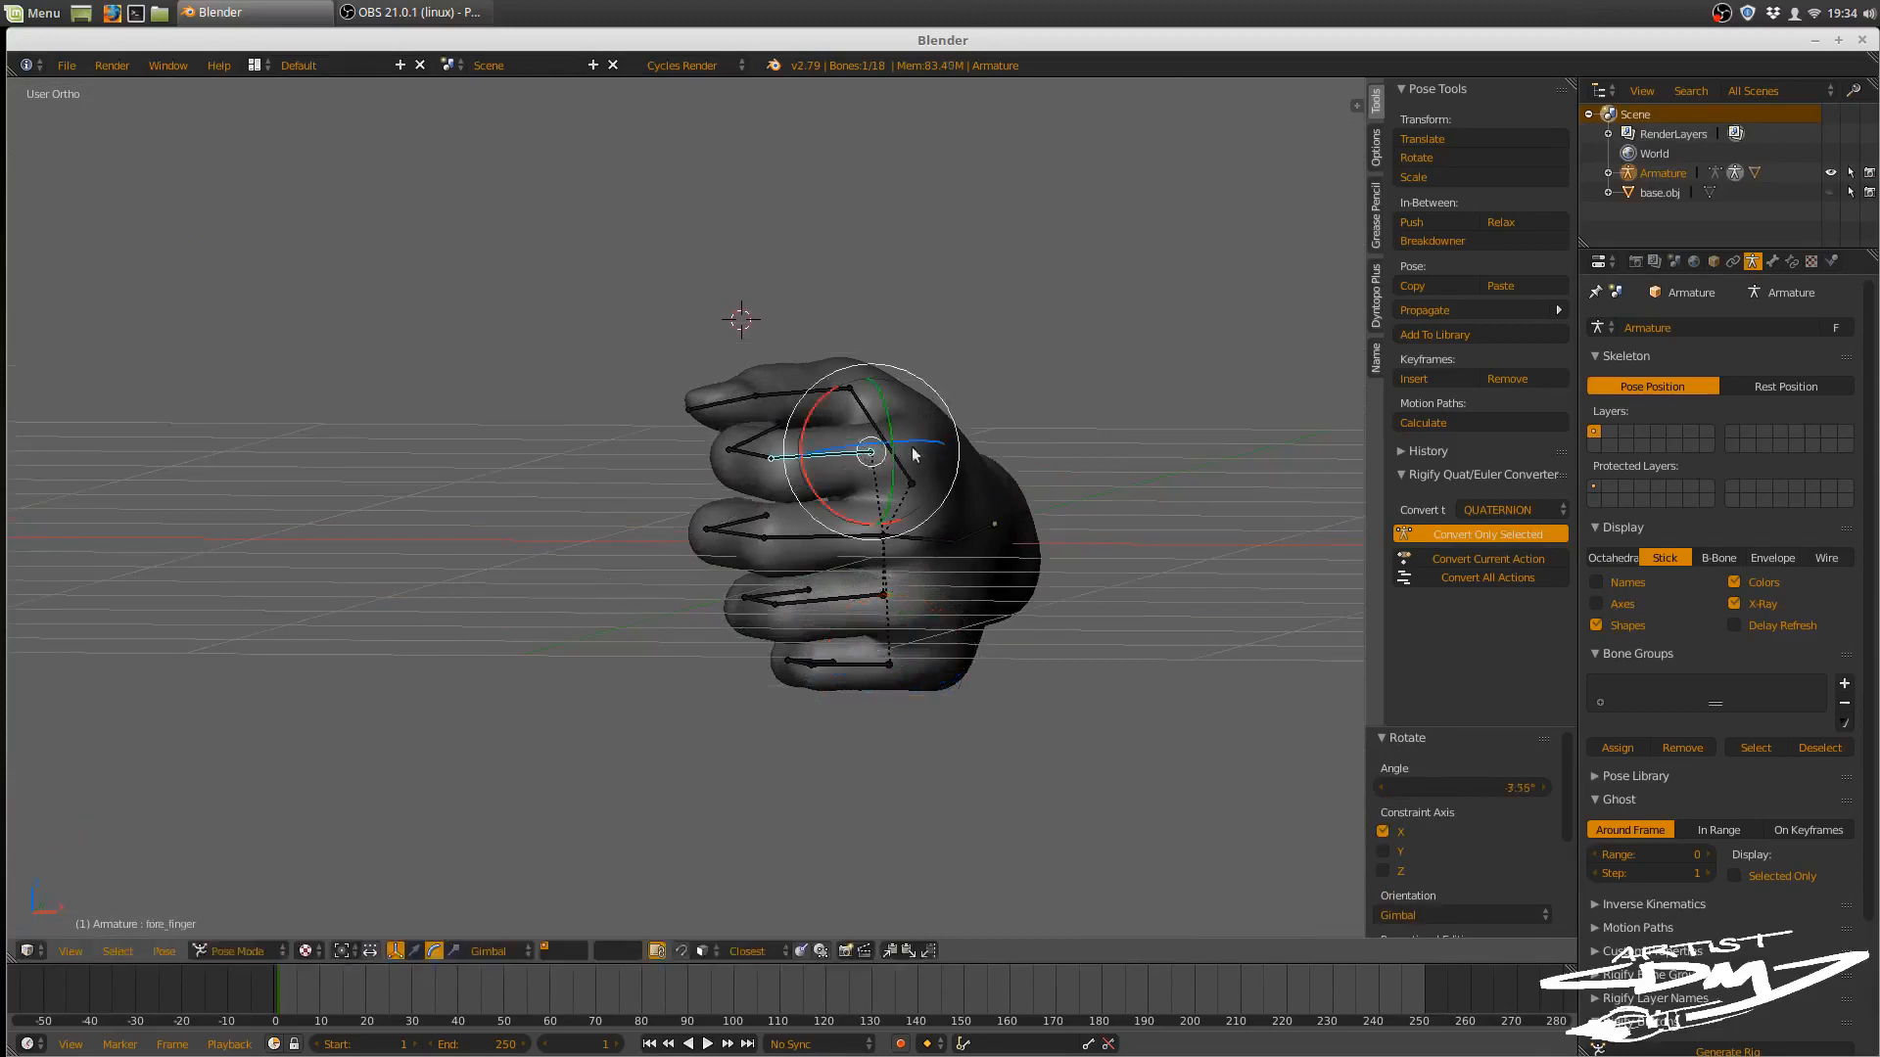
- Rotate the thumb's base bone about 4° around its gimbal X axis
middle_click_drag(864, 460, 1005, 379)
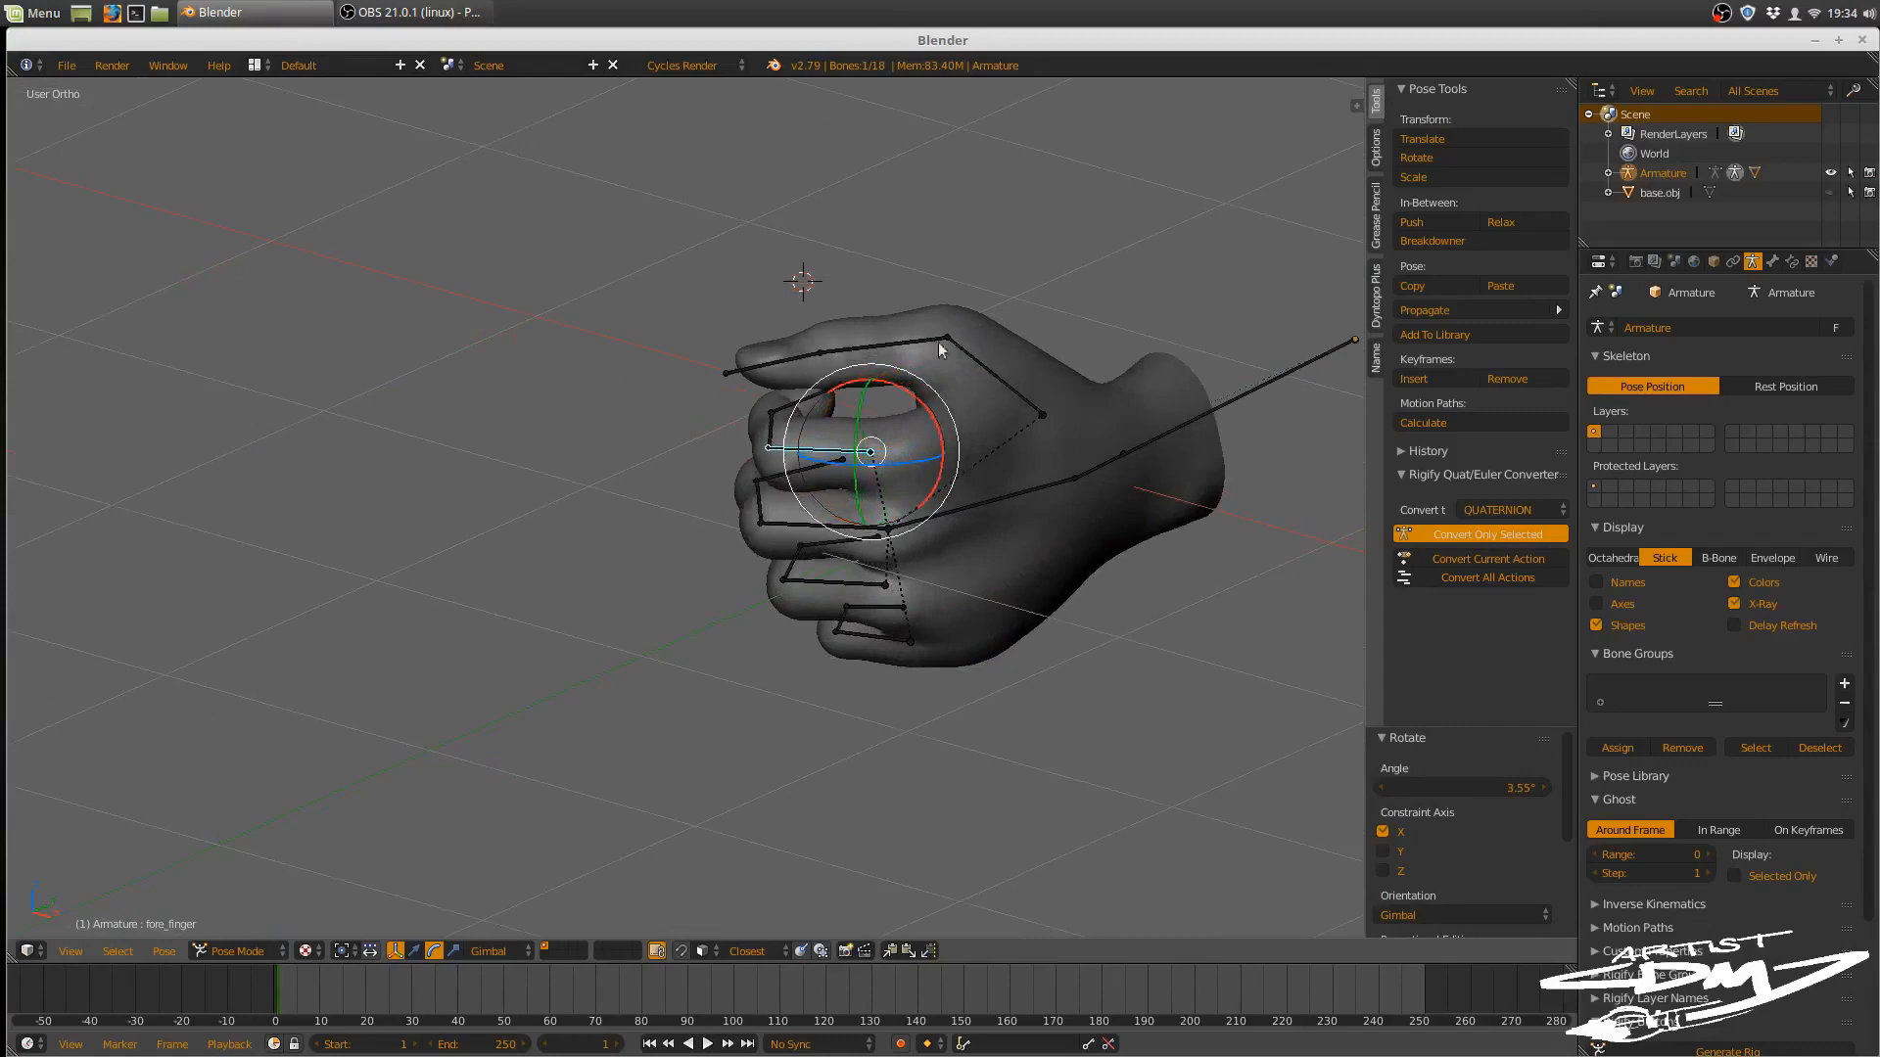
right_click(982, 368)
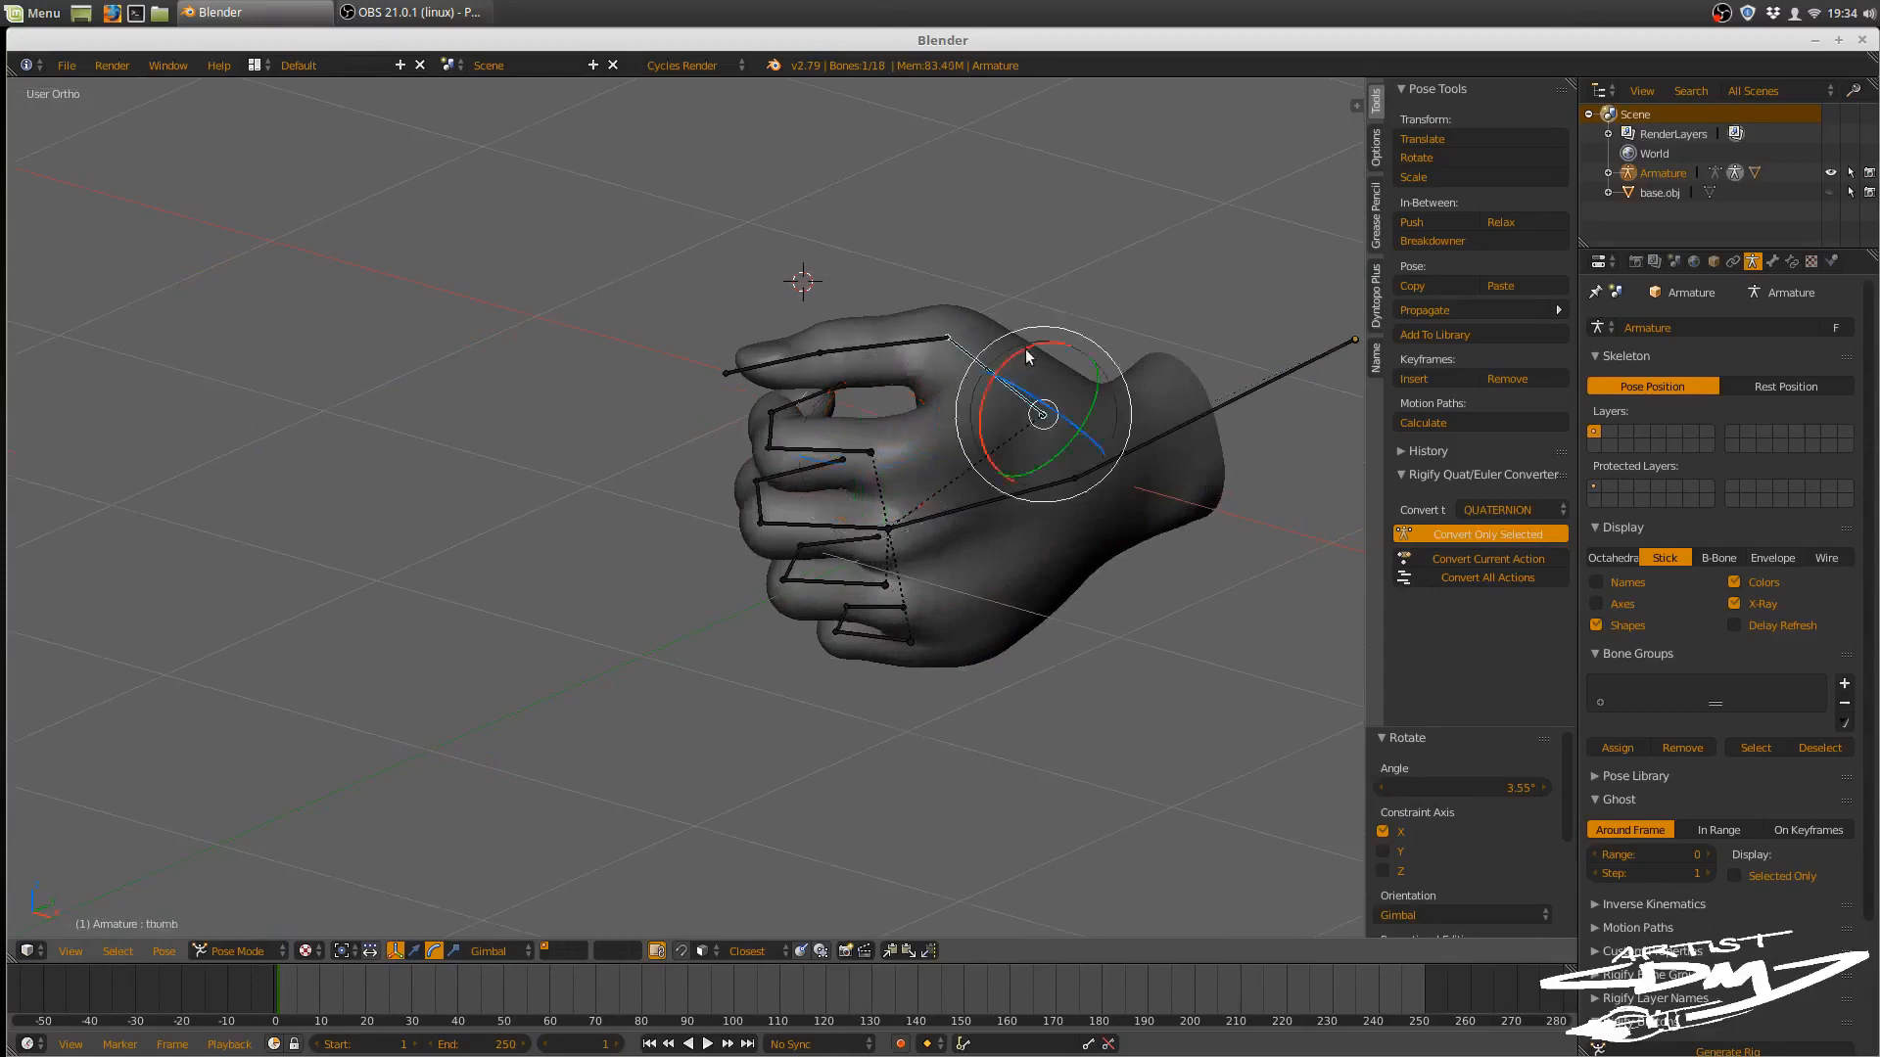
key("r")
key("x")
key("x")
left_click_drag(1020, 351, 1067, 362)
- Return to sculpting the hand mesh and turn on Only Render display to hide the armature and grid
middle_click_drag(1108, 364, 938, 570)
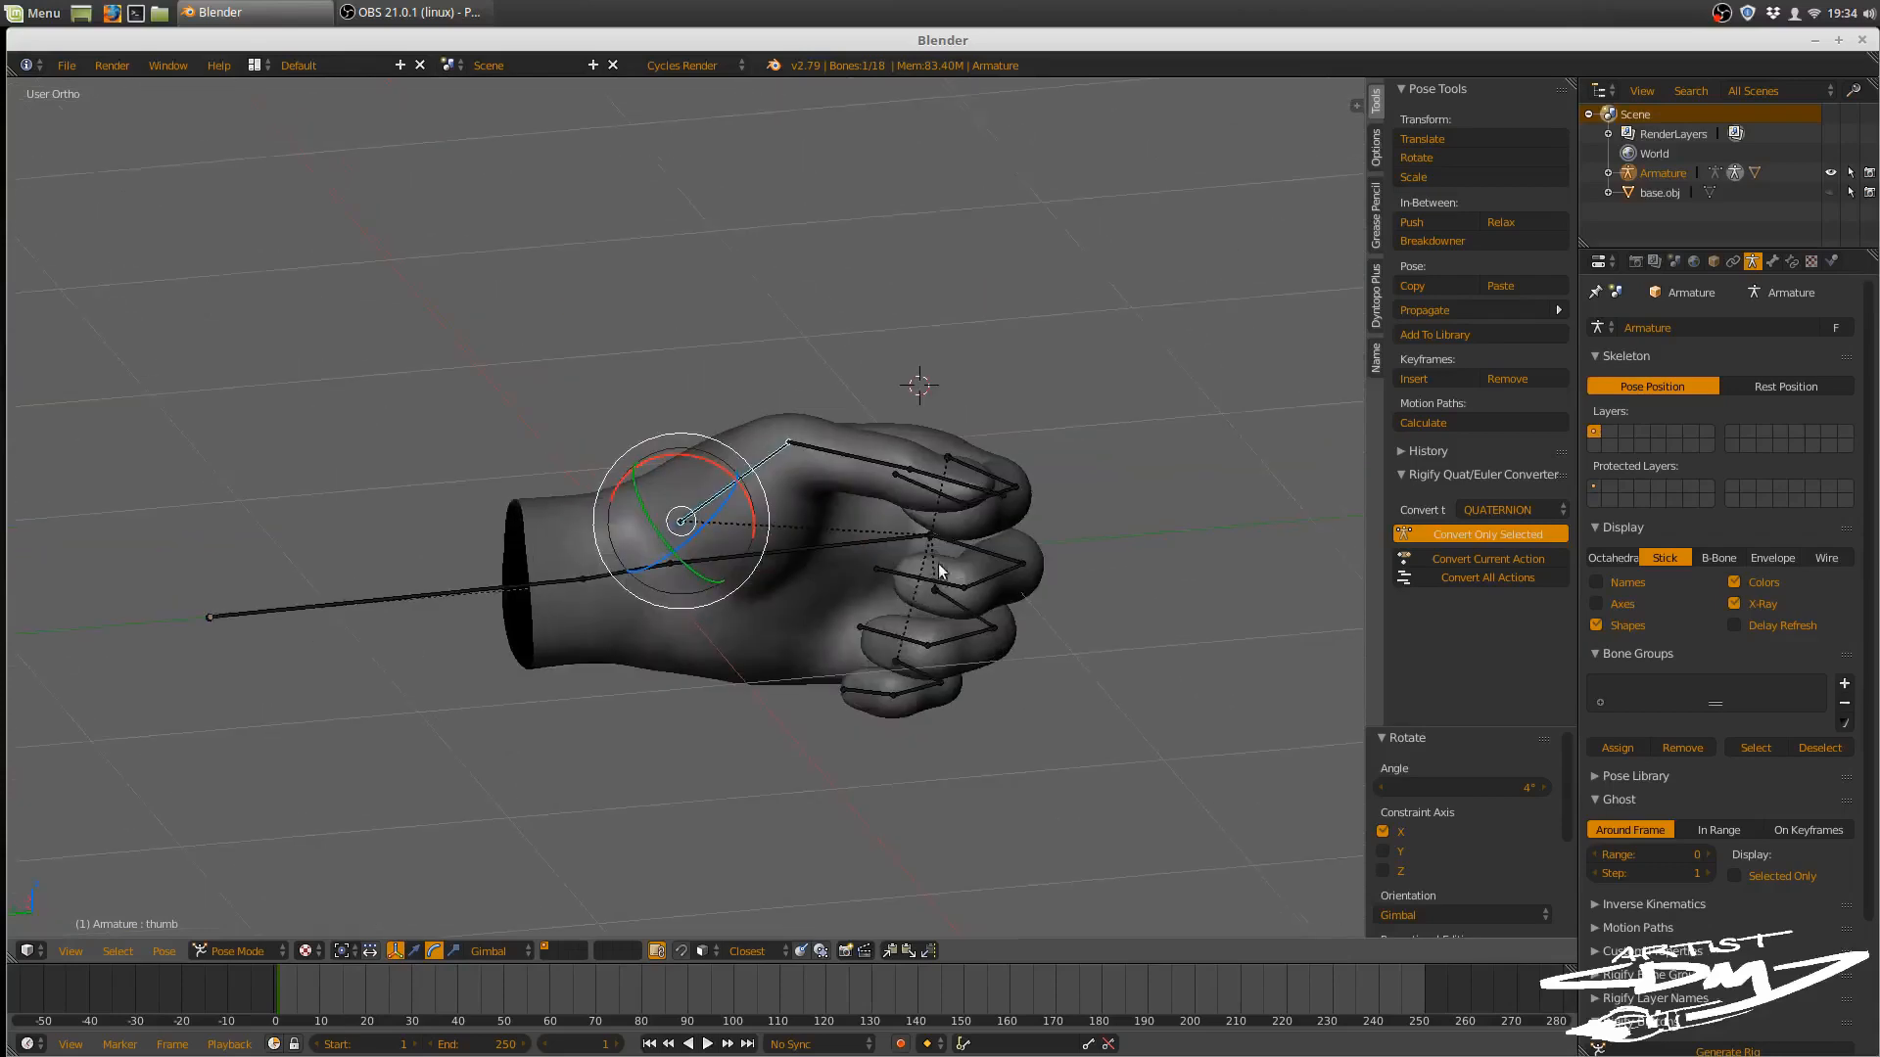
right_click(832, 431)
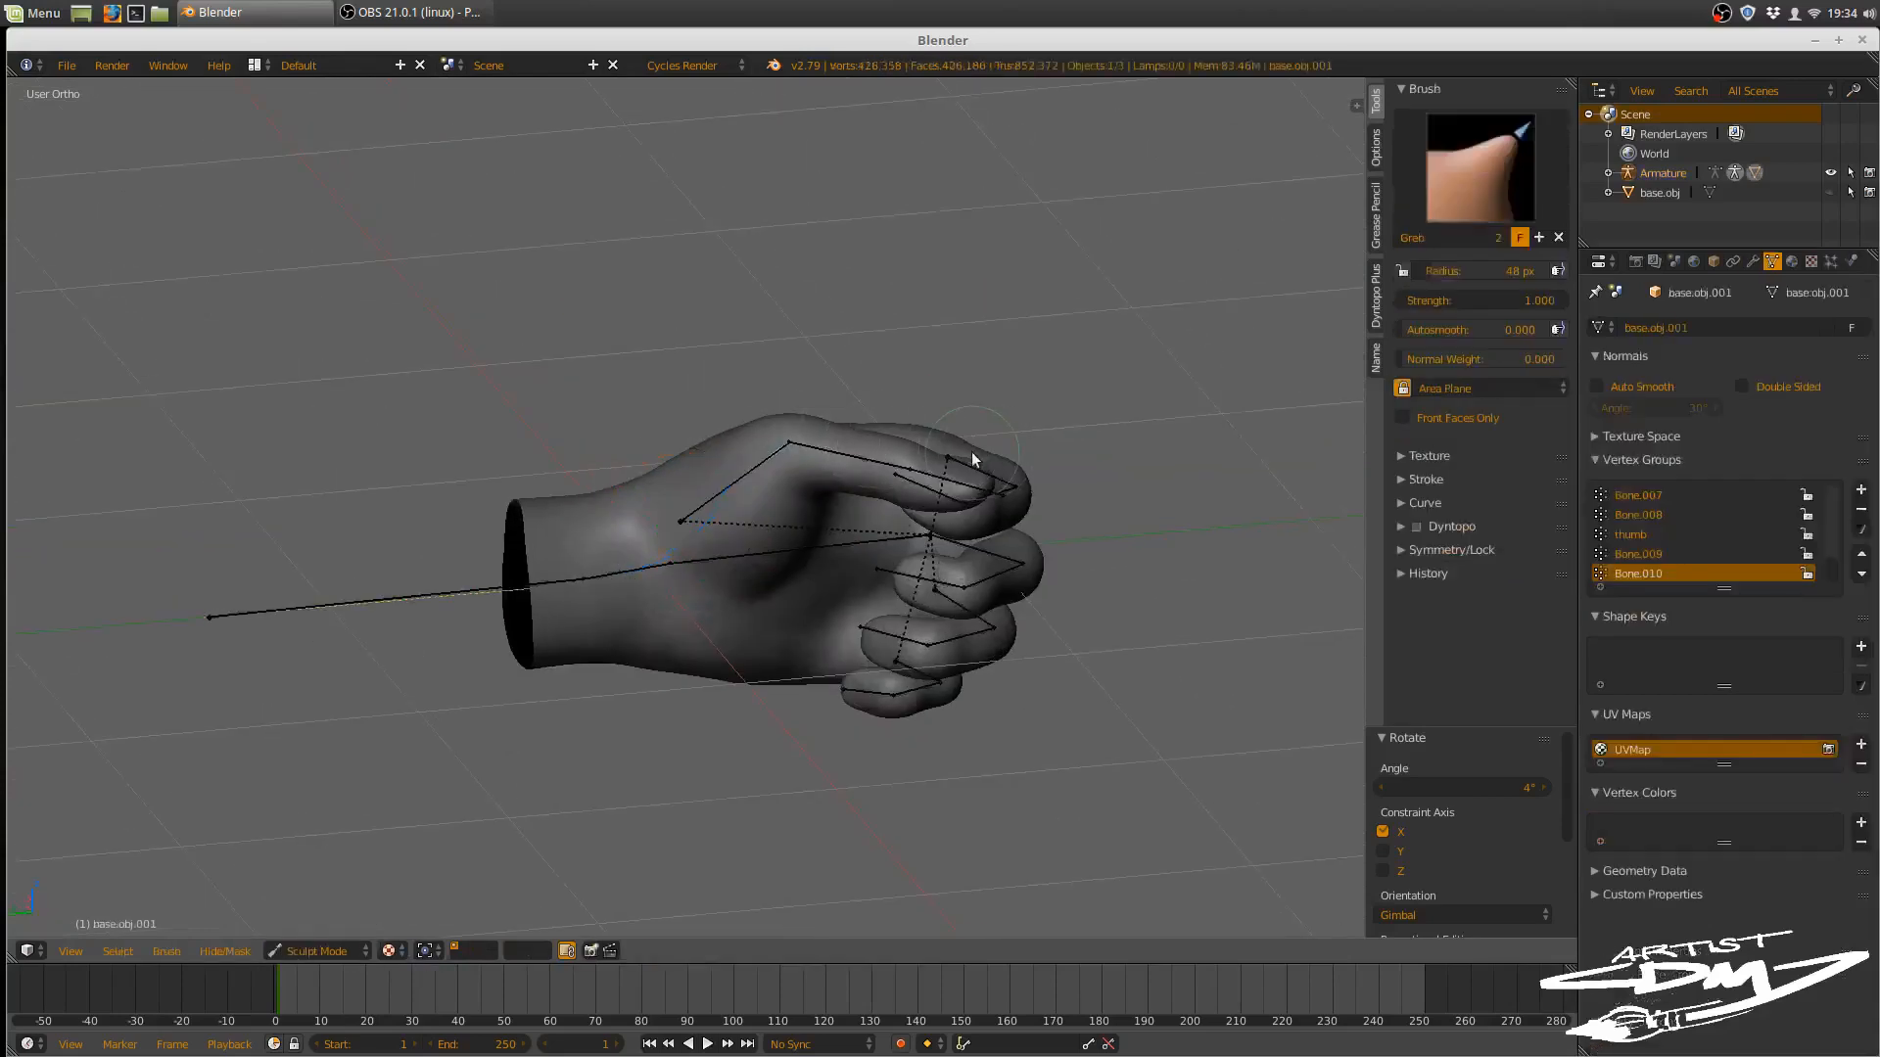
key("alt+shift+z")
middle_click_drag(1025, 433, 983, 414)
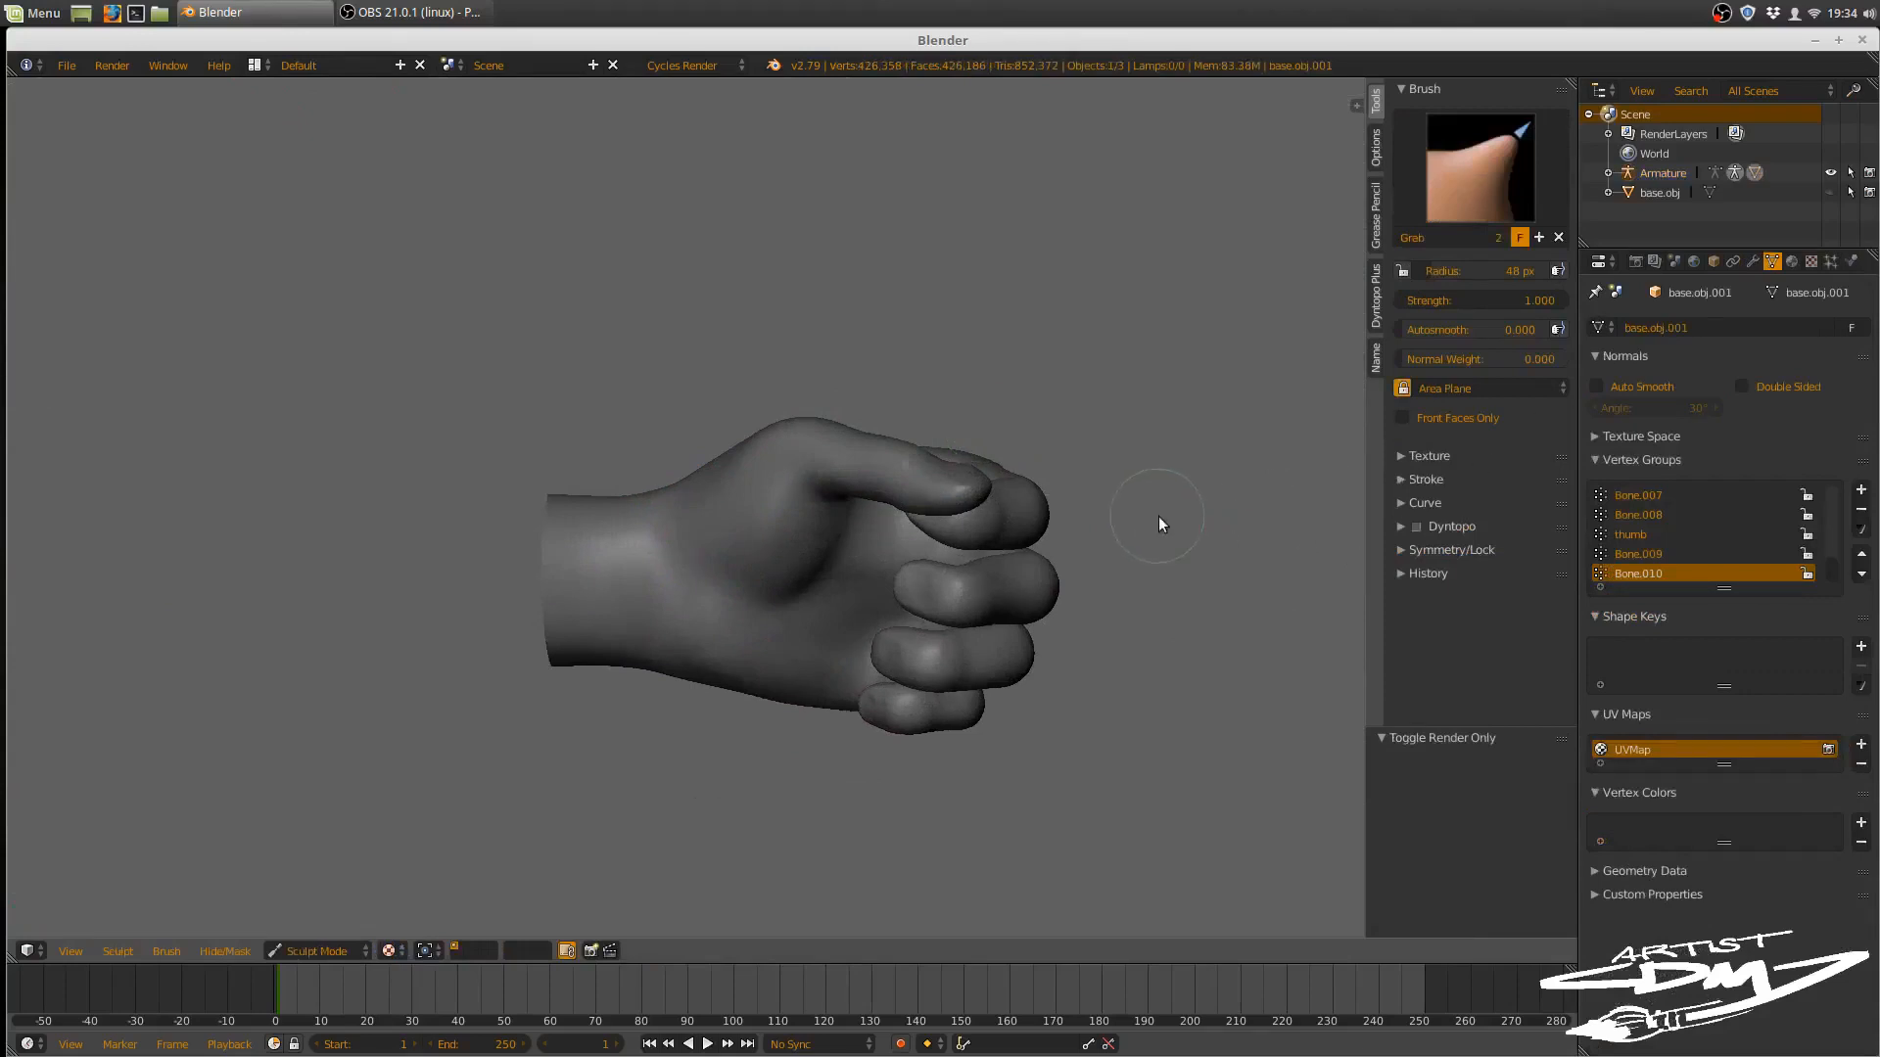
mouse_move(1159, 517)
middle_mouse_down()
mouse_move(1113, 488)
mouse_move(1153, 526)
mouse_move(1177, 494)
mouse_move(1163, 457)
mouse_move(1184, 415)
mouse_move(1142, 392)
middle_mouse_up()
scroll(1147, 474, "up", 1)
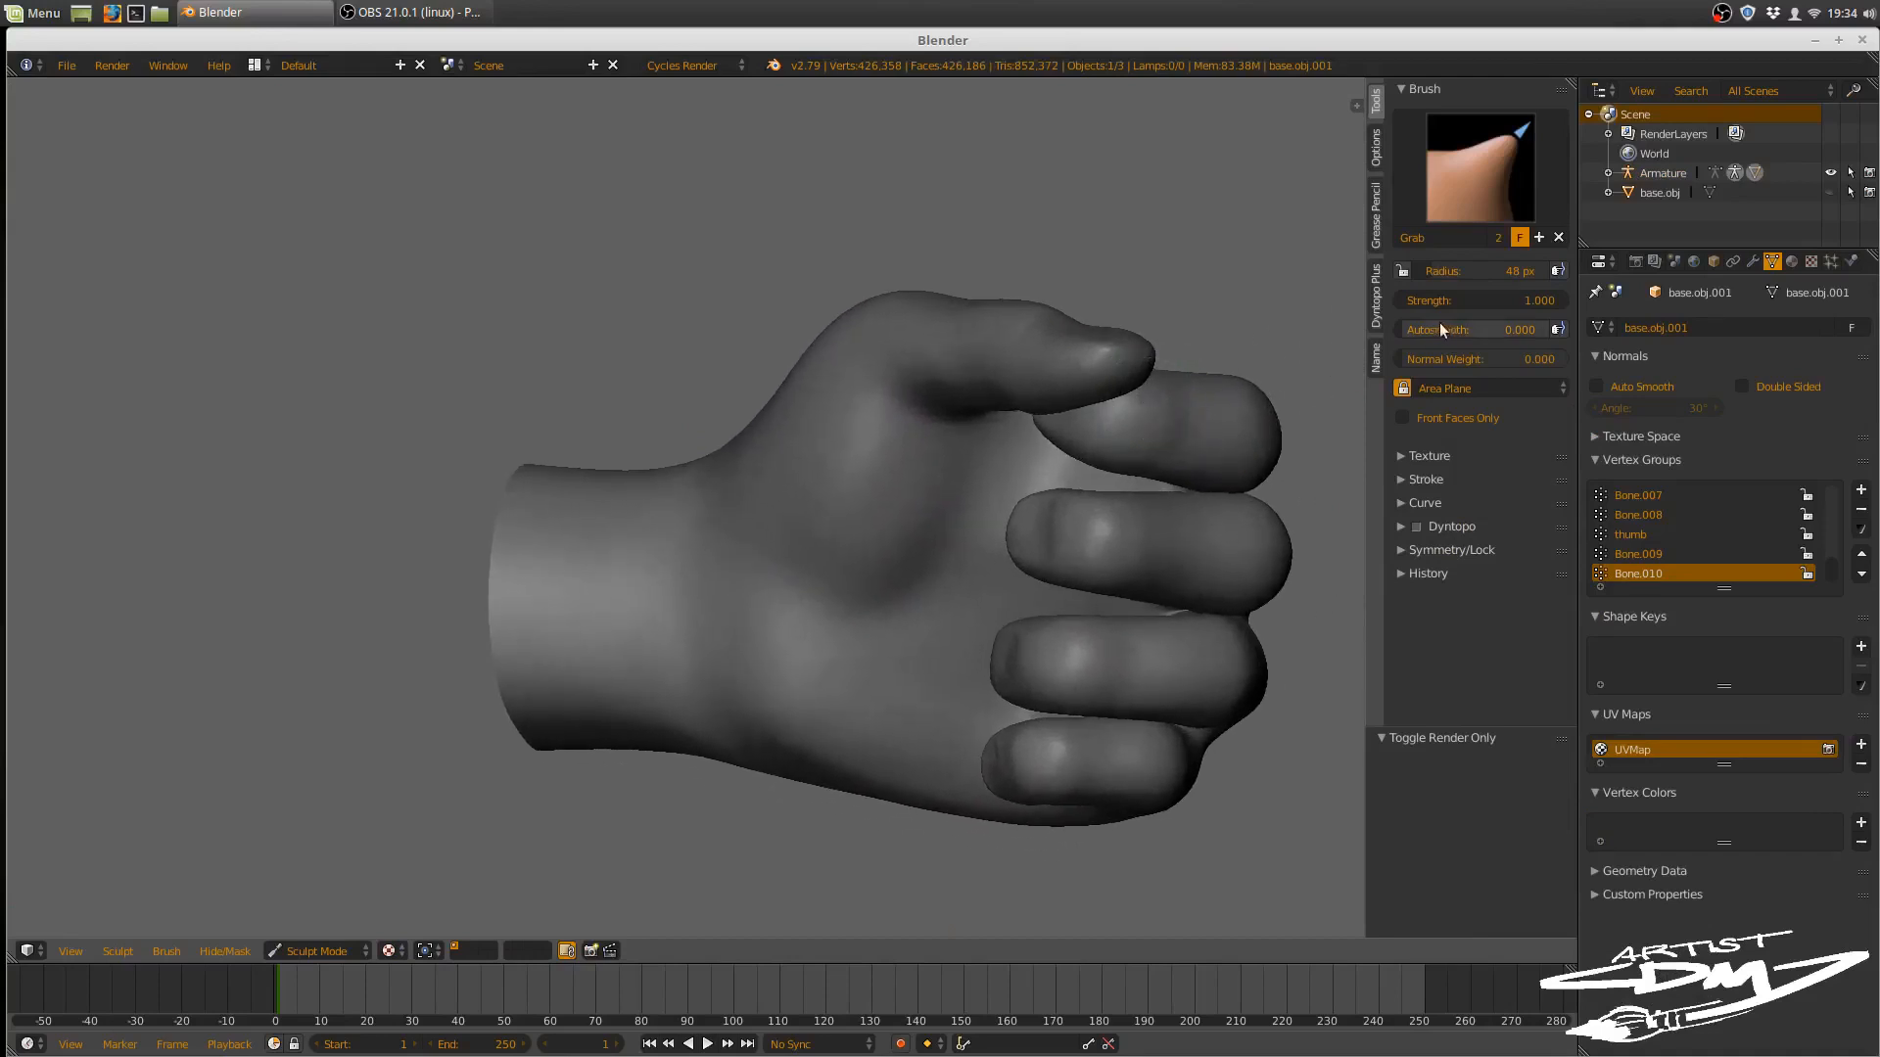
- Choose the Crease brush with a radius of 21 px and a strength of about 0.103
key("k")
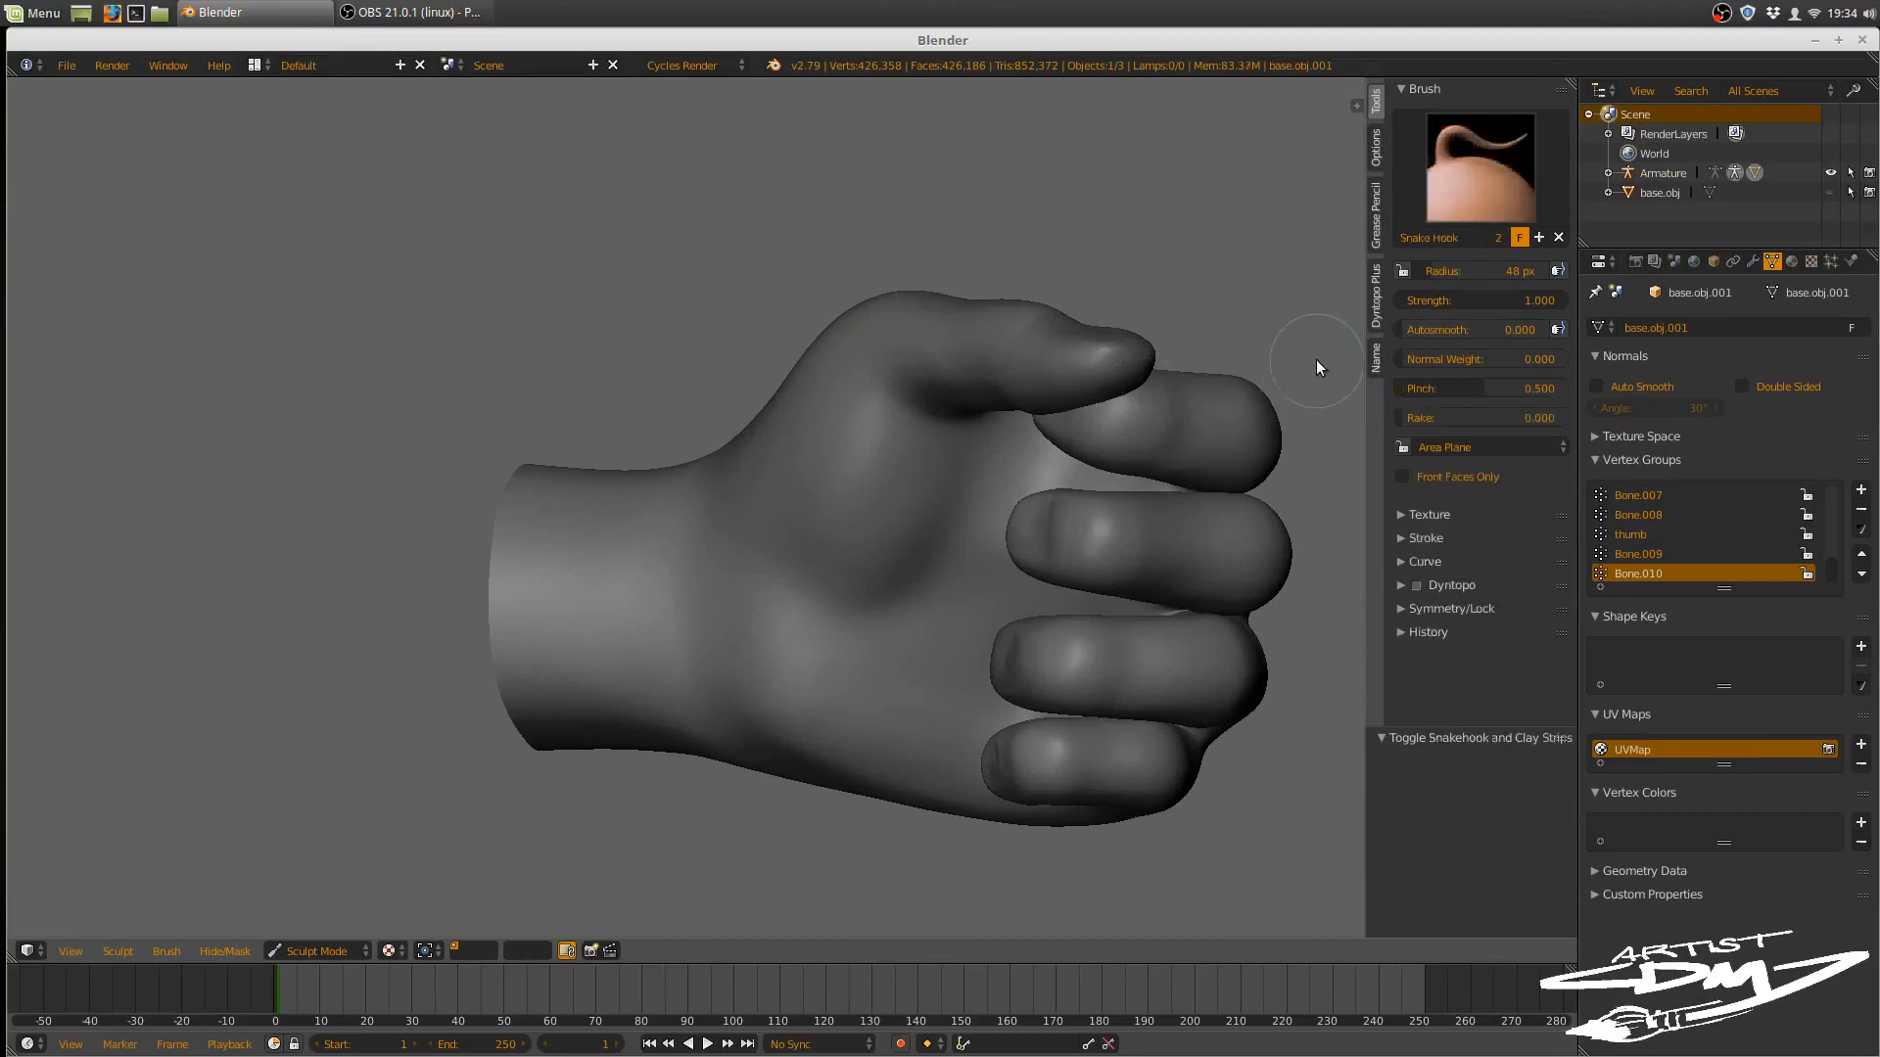
key("shift+c")
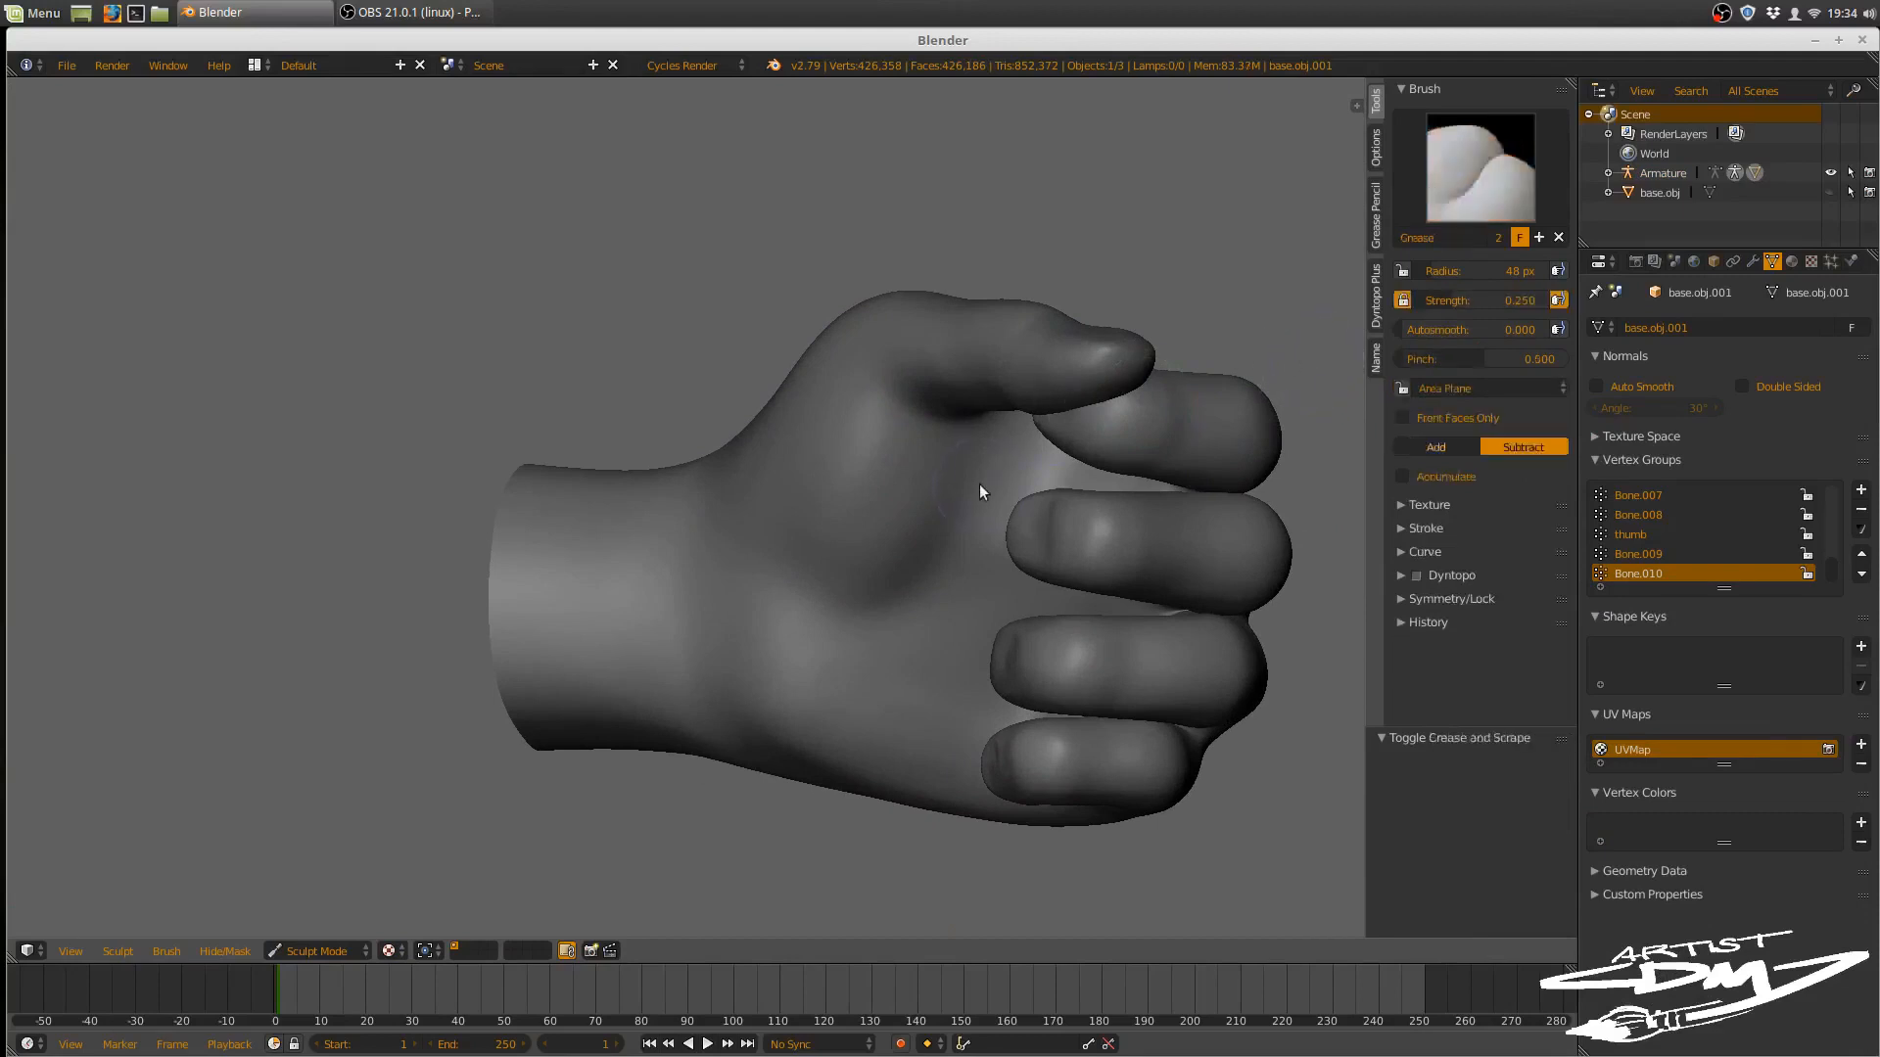
key("f")
left_click(938, 486)
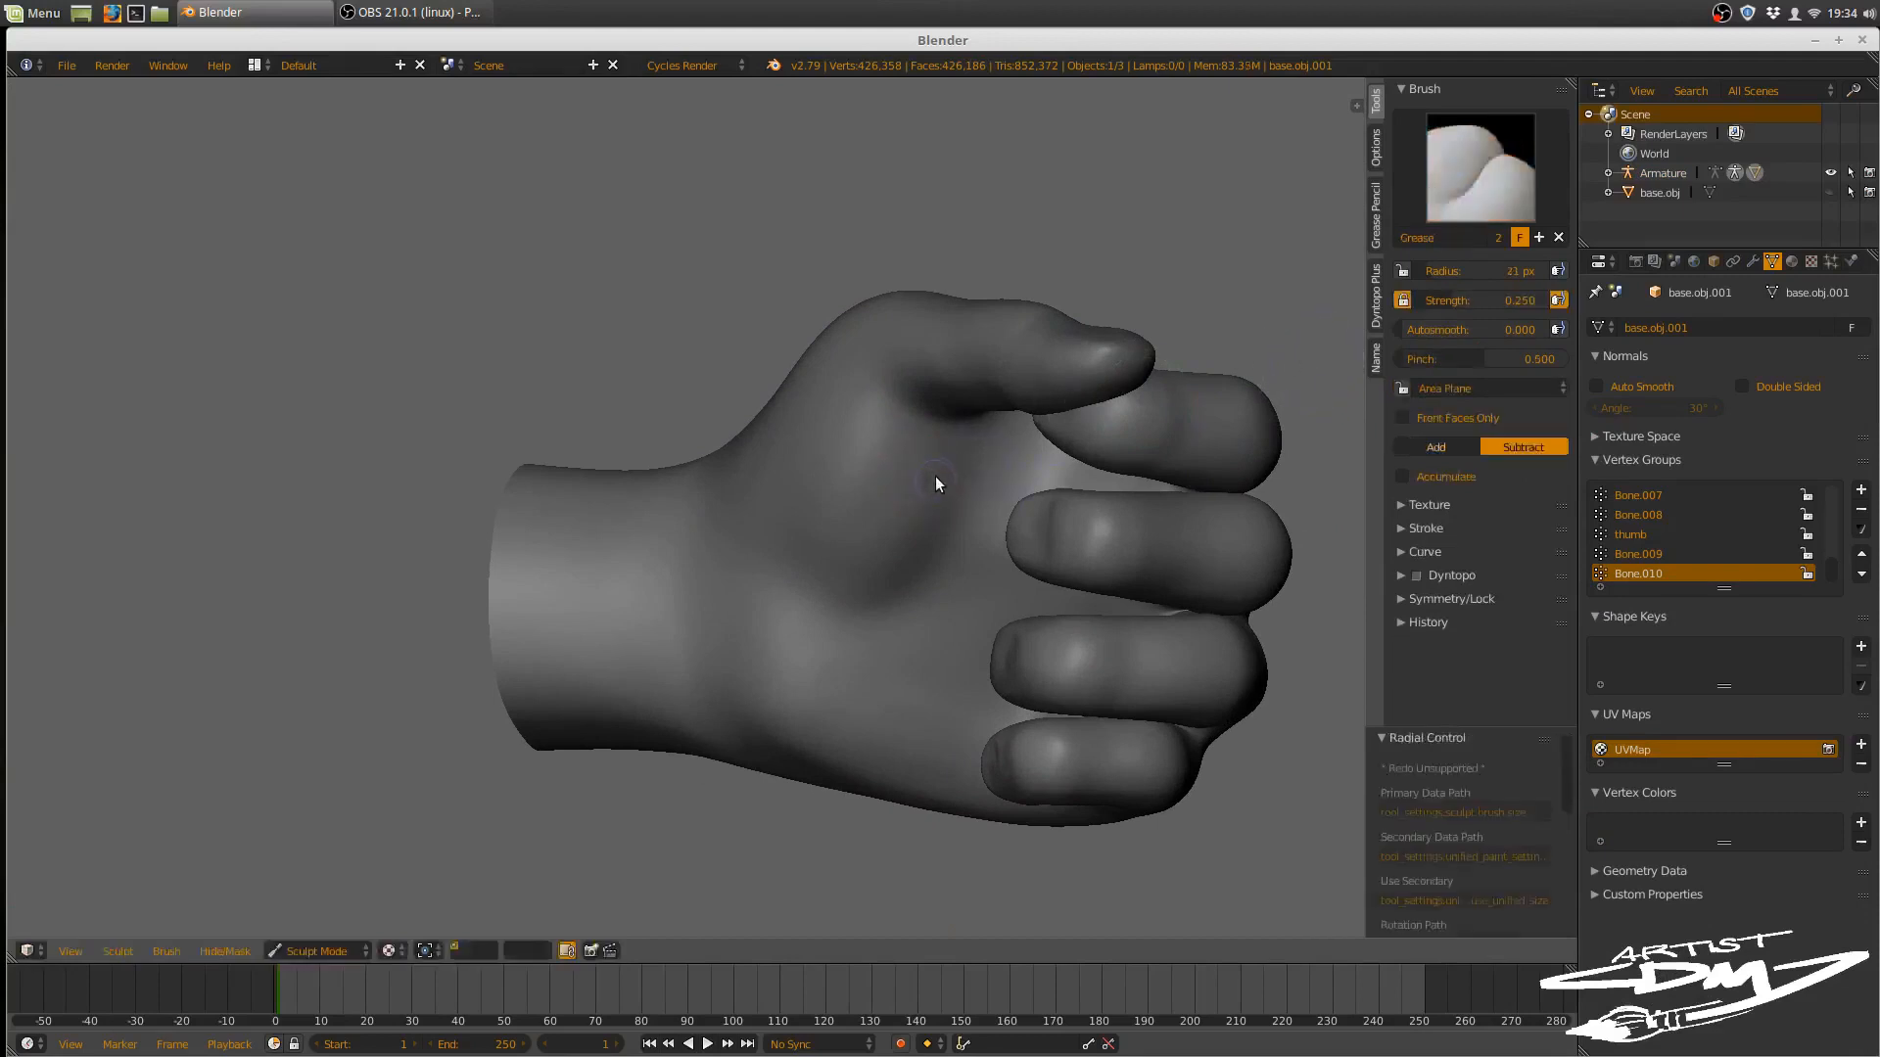
key("shift+f")
left_click(959, 491)
- Set the Crease brush strength to about 0.170 and carve skin folds where the thumb meets the palm
middle_click_drag(989, 496, 848, 586)
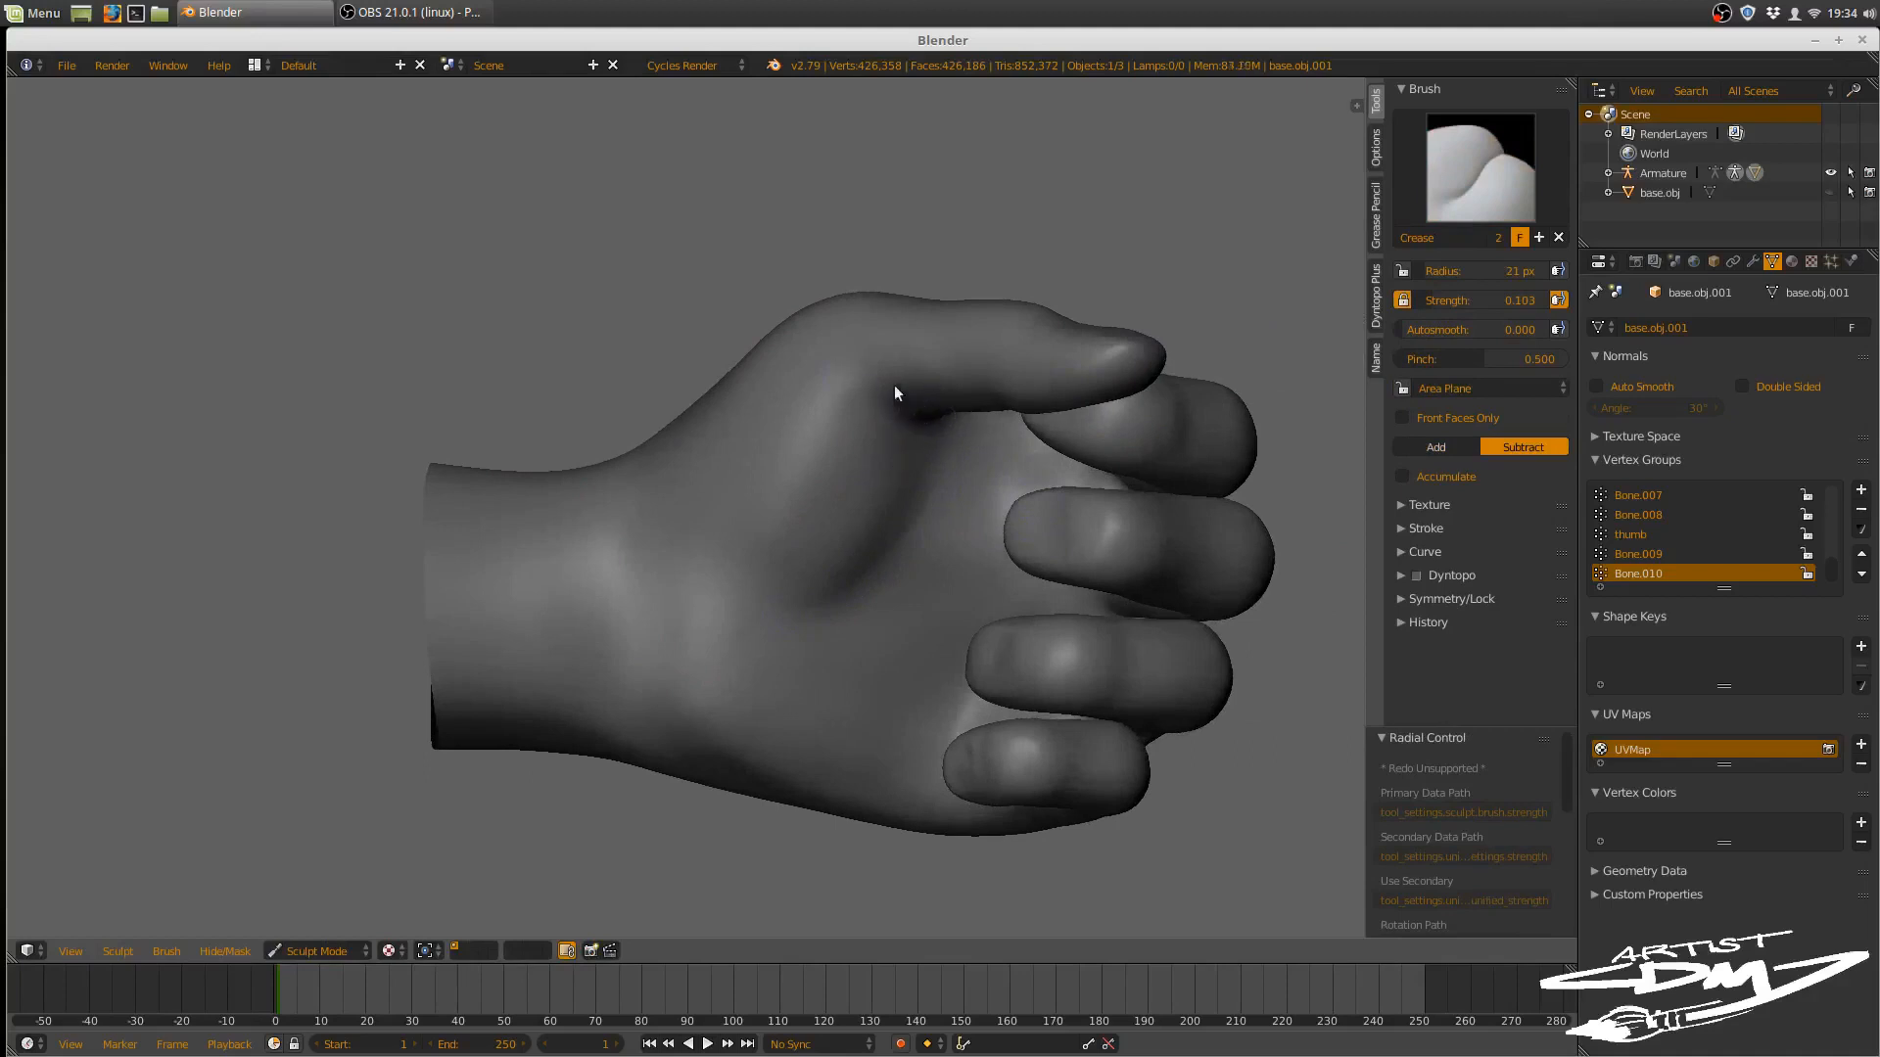
middle_click_drag(920, 396, 910, 392)
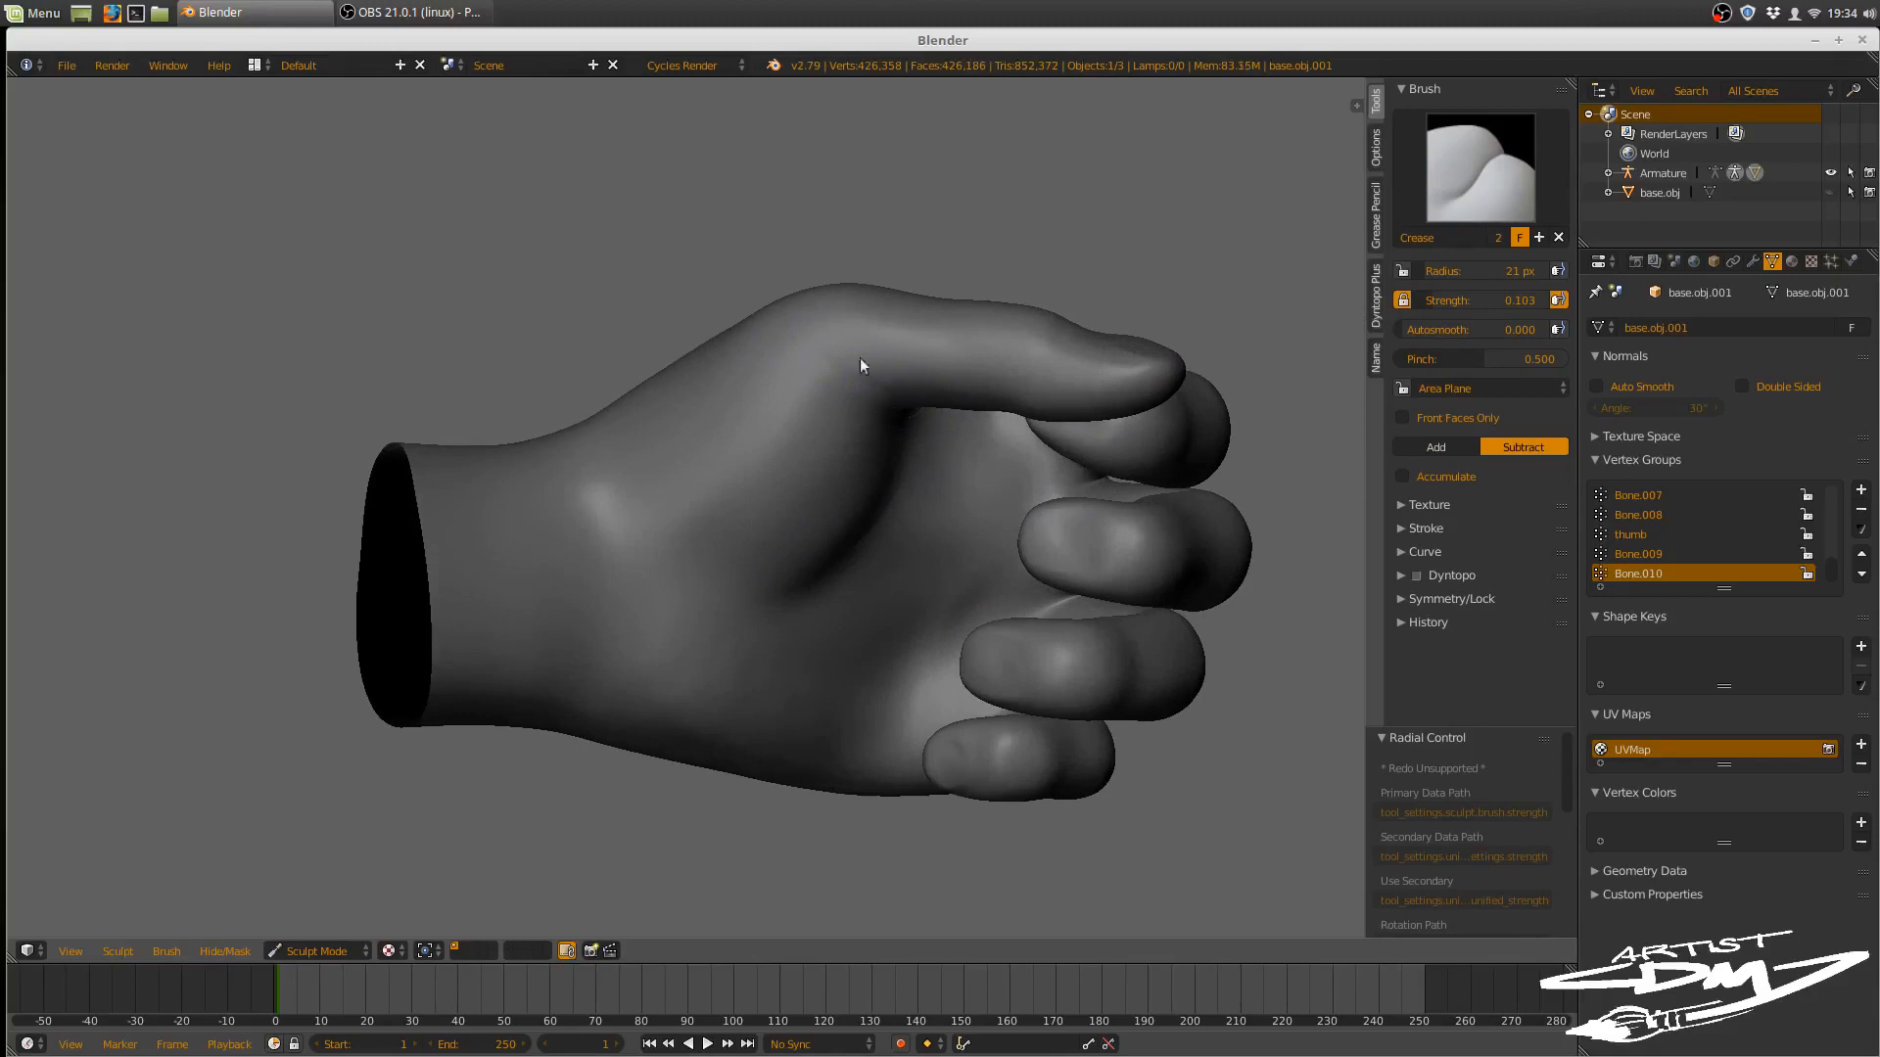
middle_click_drag(860, 357, 924, 486)
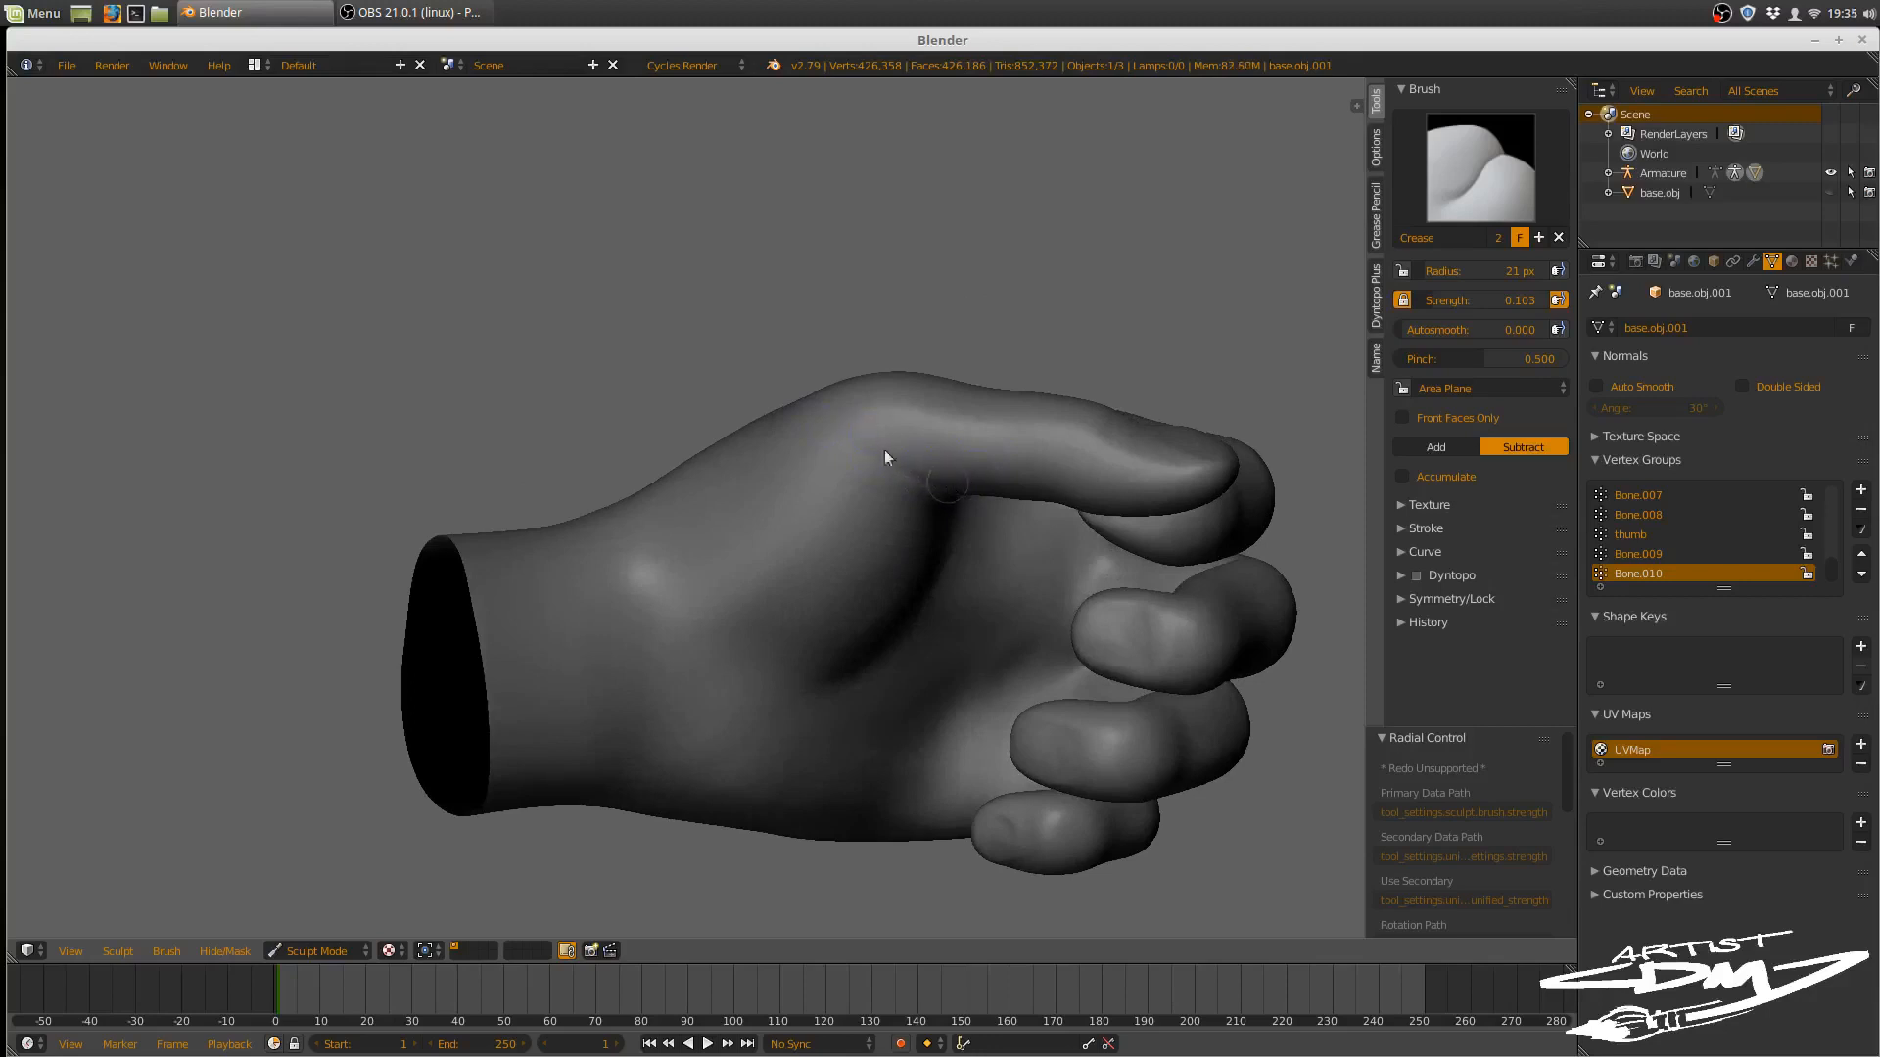
key("shift+f")
left_click(930, 477)
middle_click_drag(943, 466, 691, 480)
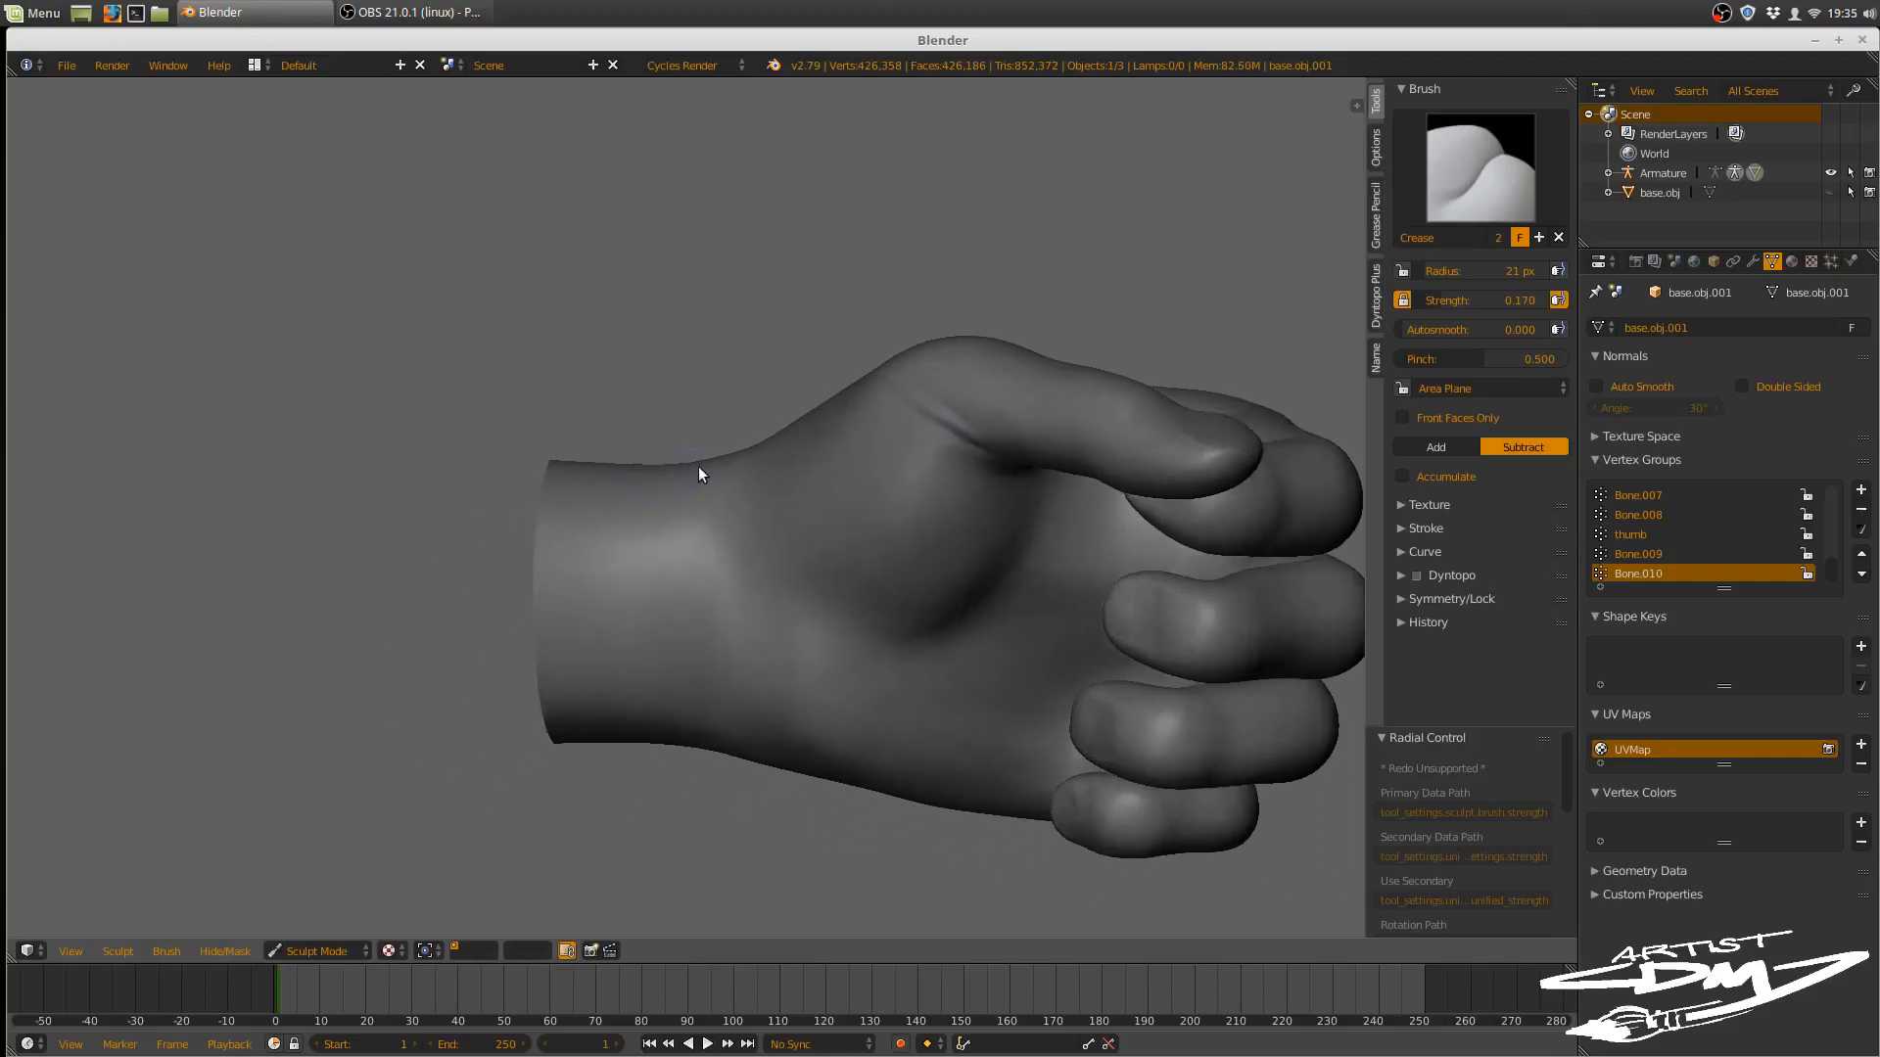
- Enlarge the Crease brush radius to 33 px and carve skin creases around the wrist
key("f")
left_click(670, 454)
mouse_move(676, 549)
middle_mouse_down()
mouse_move(710, 519)
mouse_move(691, 568)
mouse_move(683, 546)
middle_mouse_up()
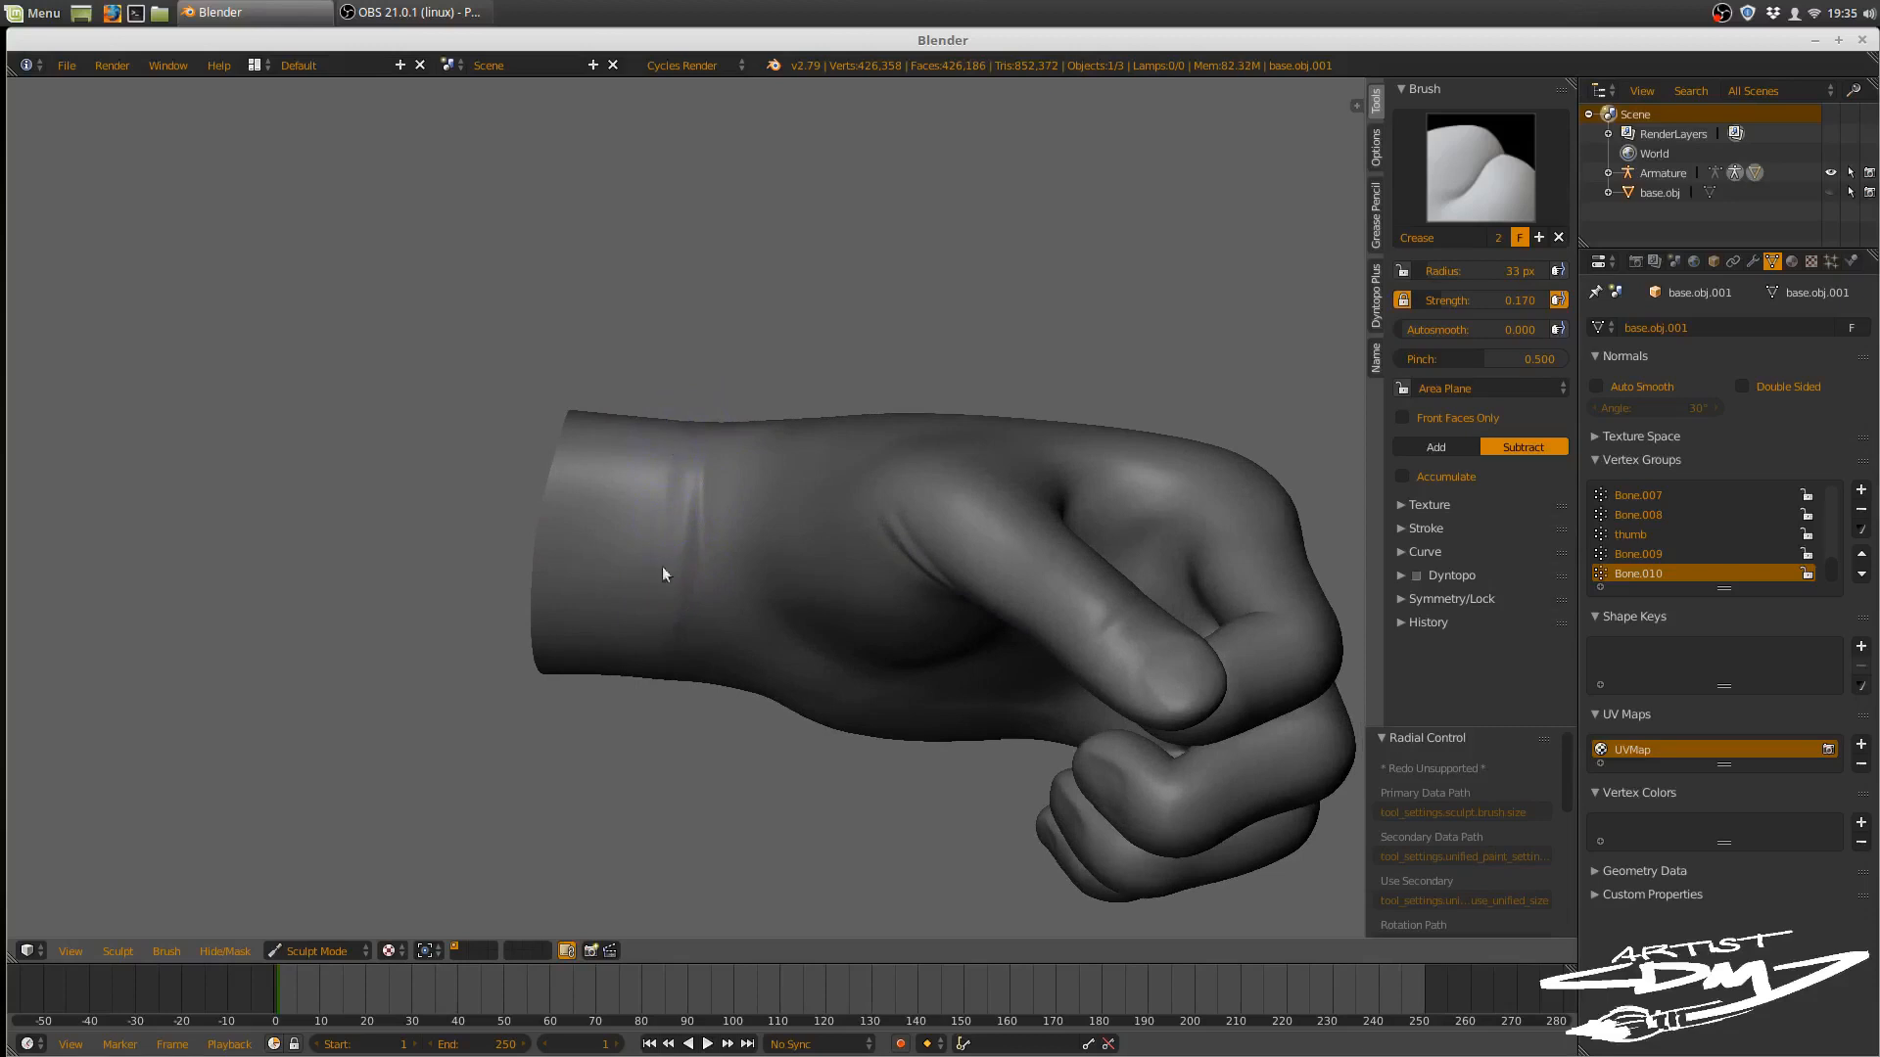
middle_click_drag(720, 484, 360, 507)
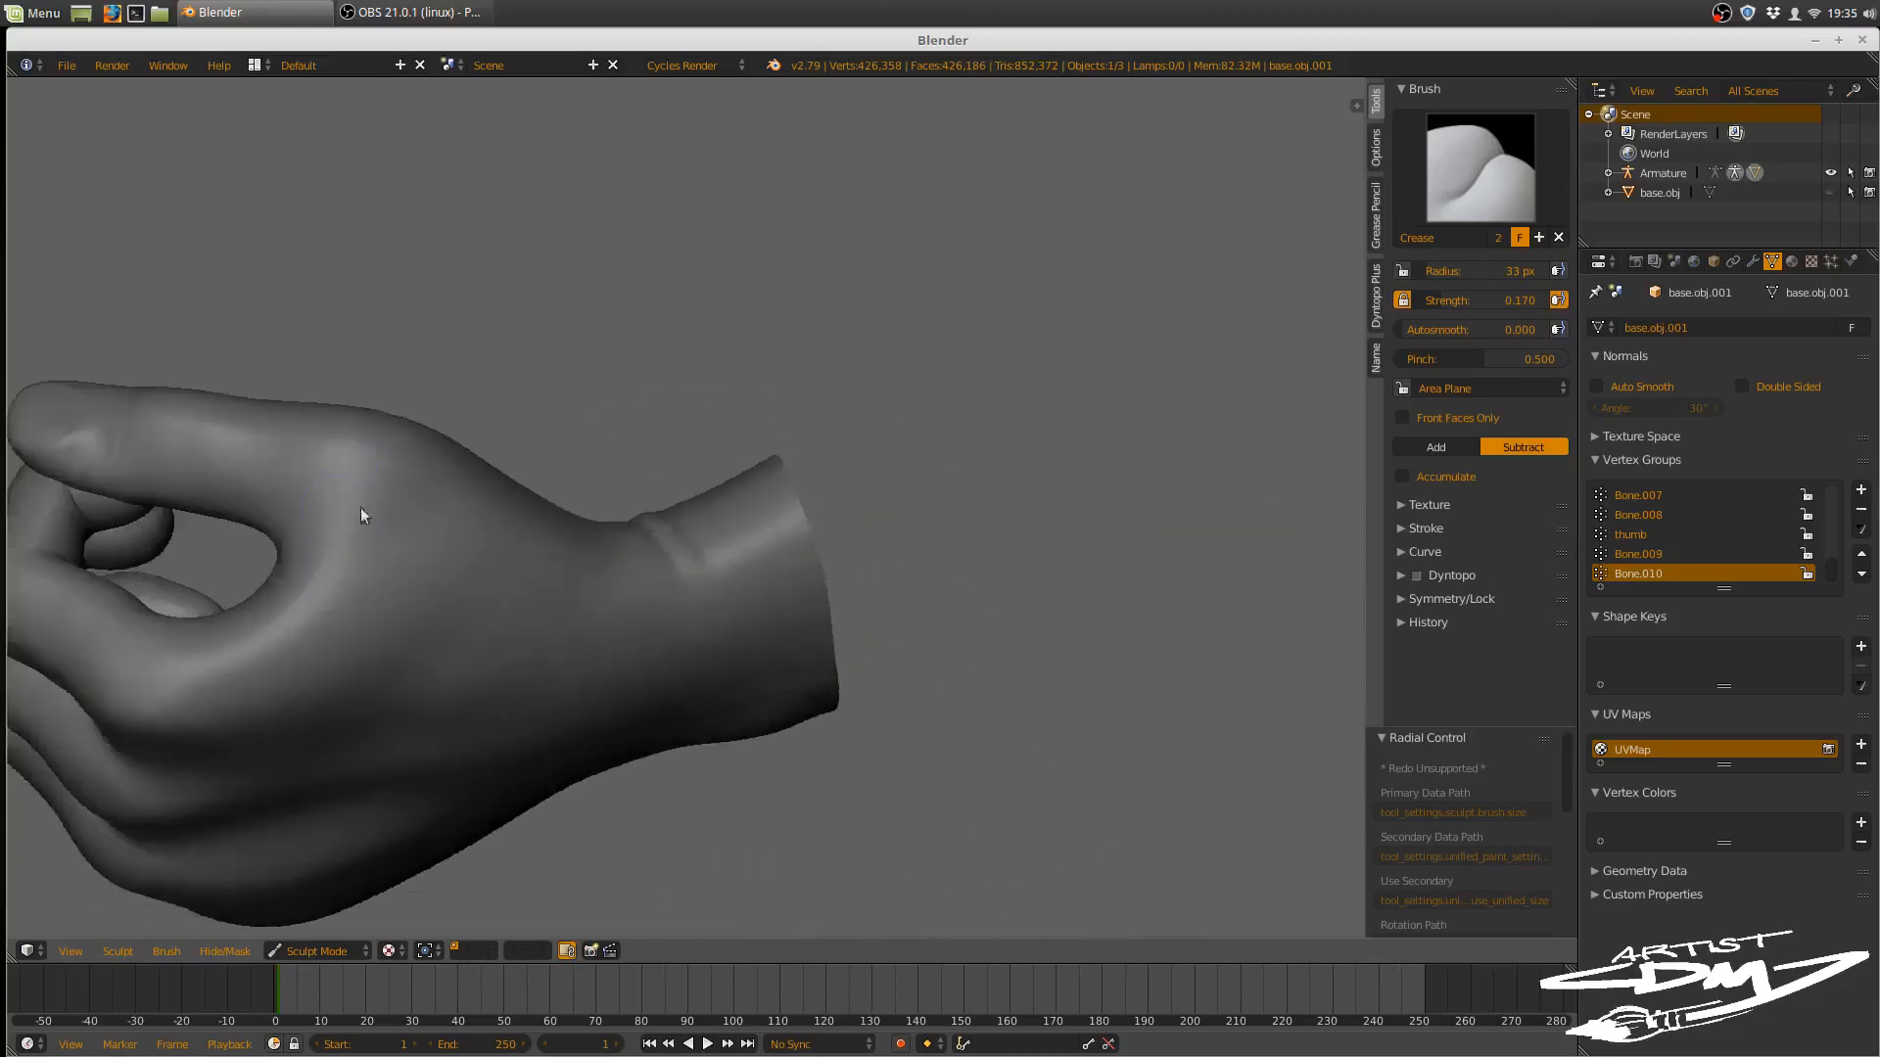
middle_click_drag(558, 535, 646, 555)
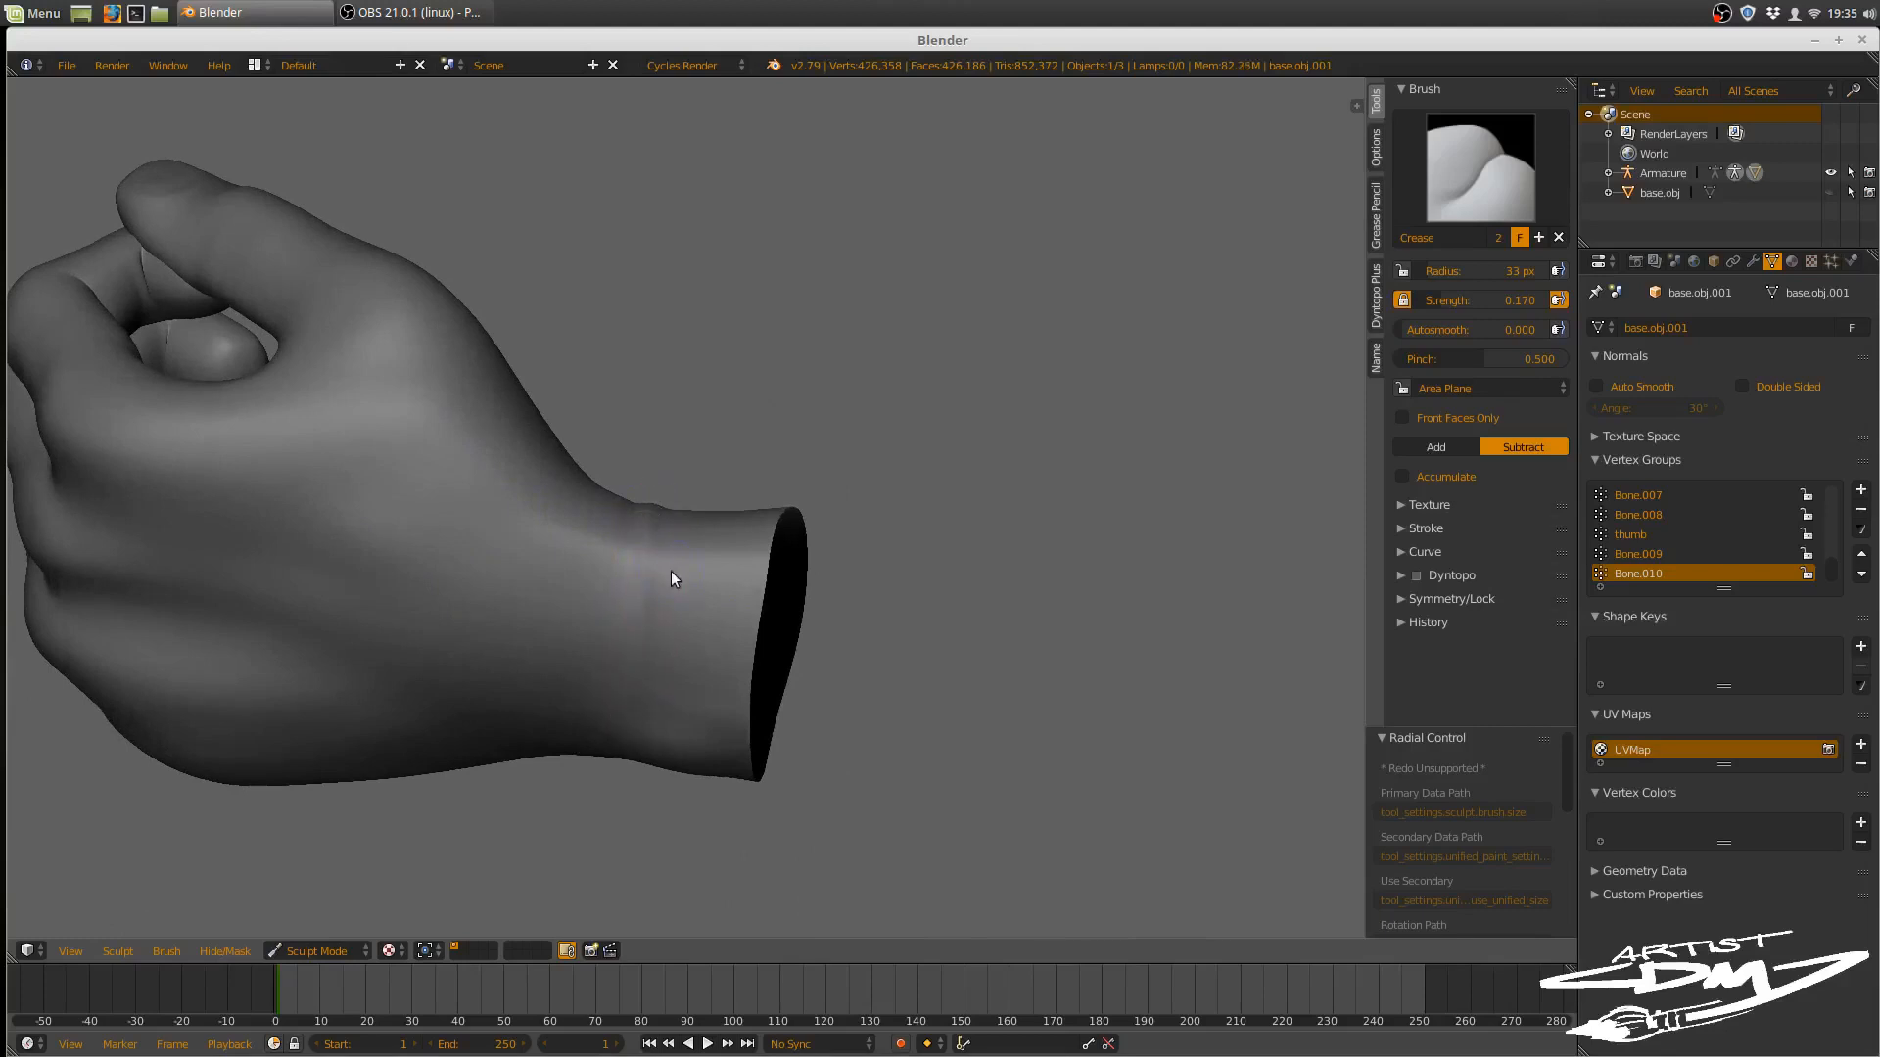
- Raise the Crease brush strength to about 0.321 and carve deeper skin creases across the thumb side of the wrist
key("shift+f")
left_click(638, 566)
left_click_drag(633, 641, 653, 532)
left_click_drag(621, 572, 615, 751)
left_click_drag(645, 503, 636, 672)
mouse_move(661, 620)
middle_mouse_down()
mouse_move(702, 543)
mouse_move(632, 725)
middle_mouse_up()
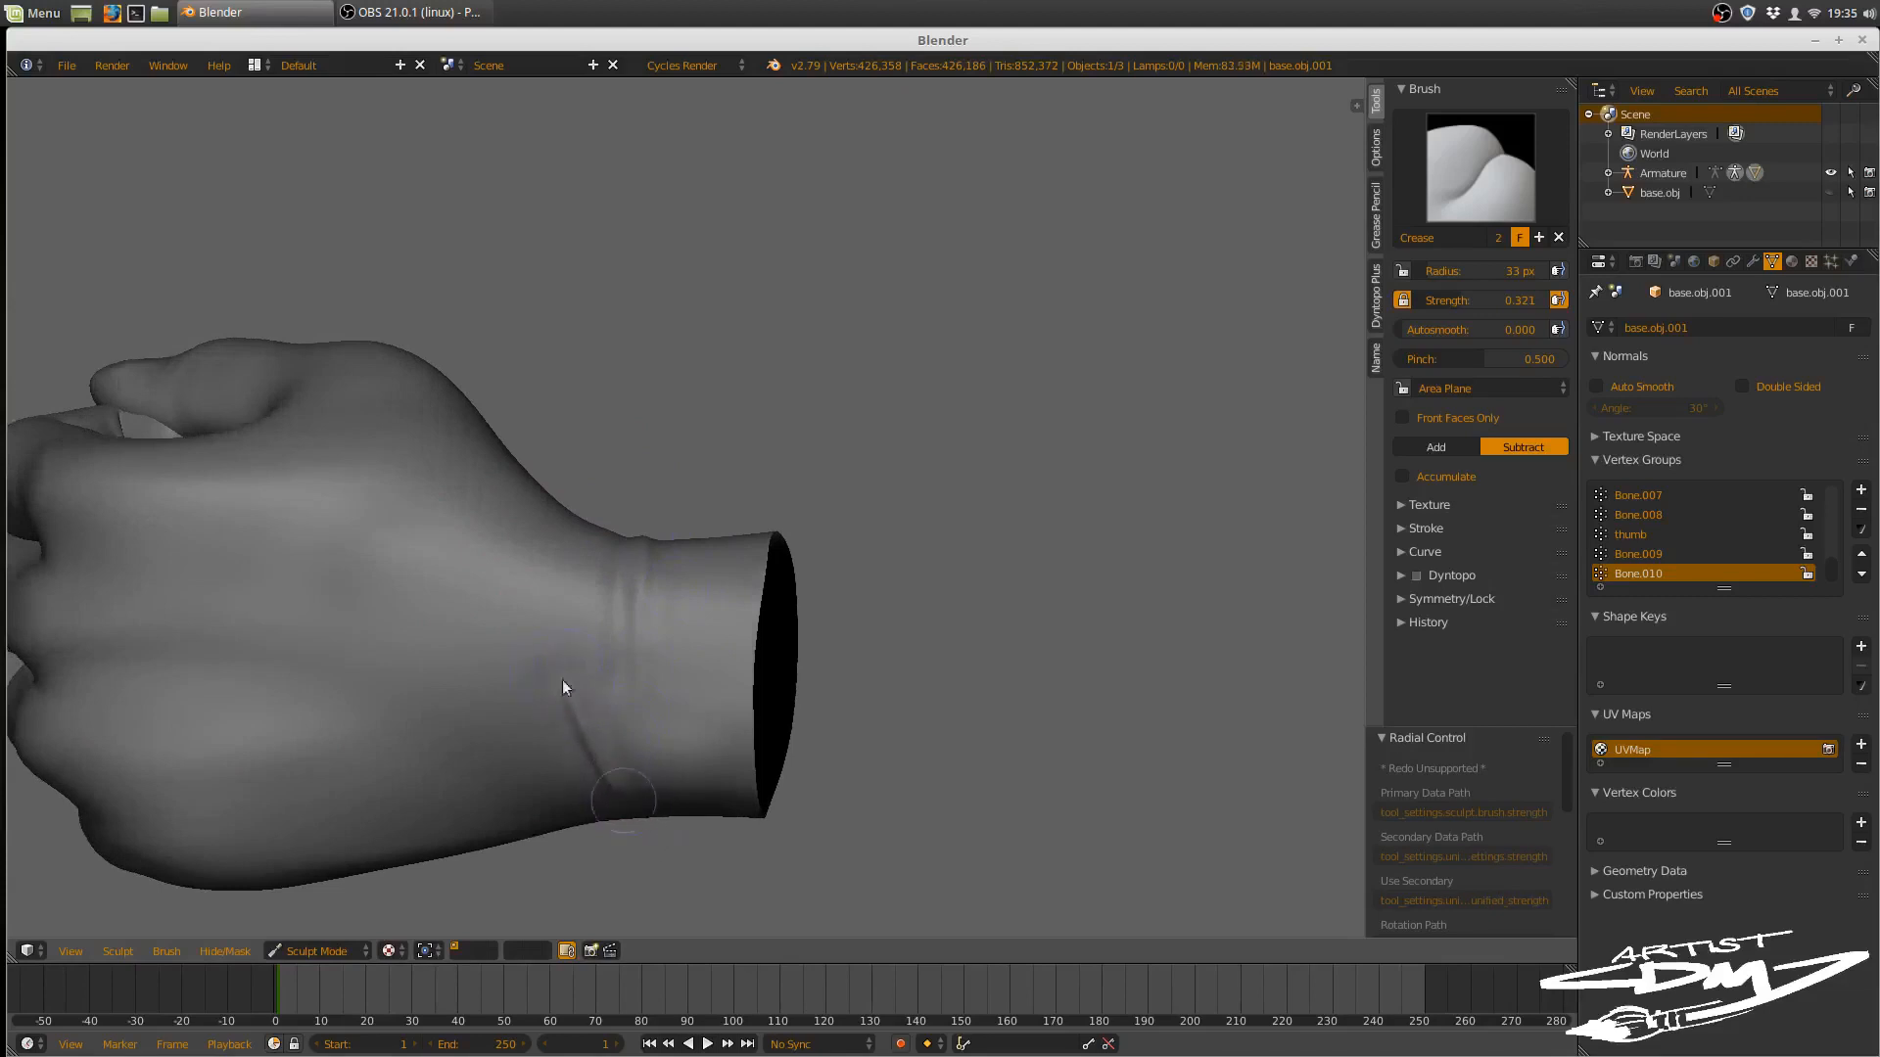
- Carve diagonal skin folds across the back of the wrist and around to its little-finger side
mouse_move(662, 591)
middle_mouse_down()
mouse_move(868, 446)
mouse_move(846, 468)
mouse_move(884, 481)
mouse_move(783, 519)
middle_mouse_up()
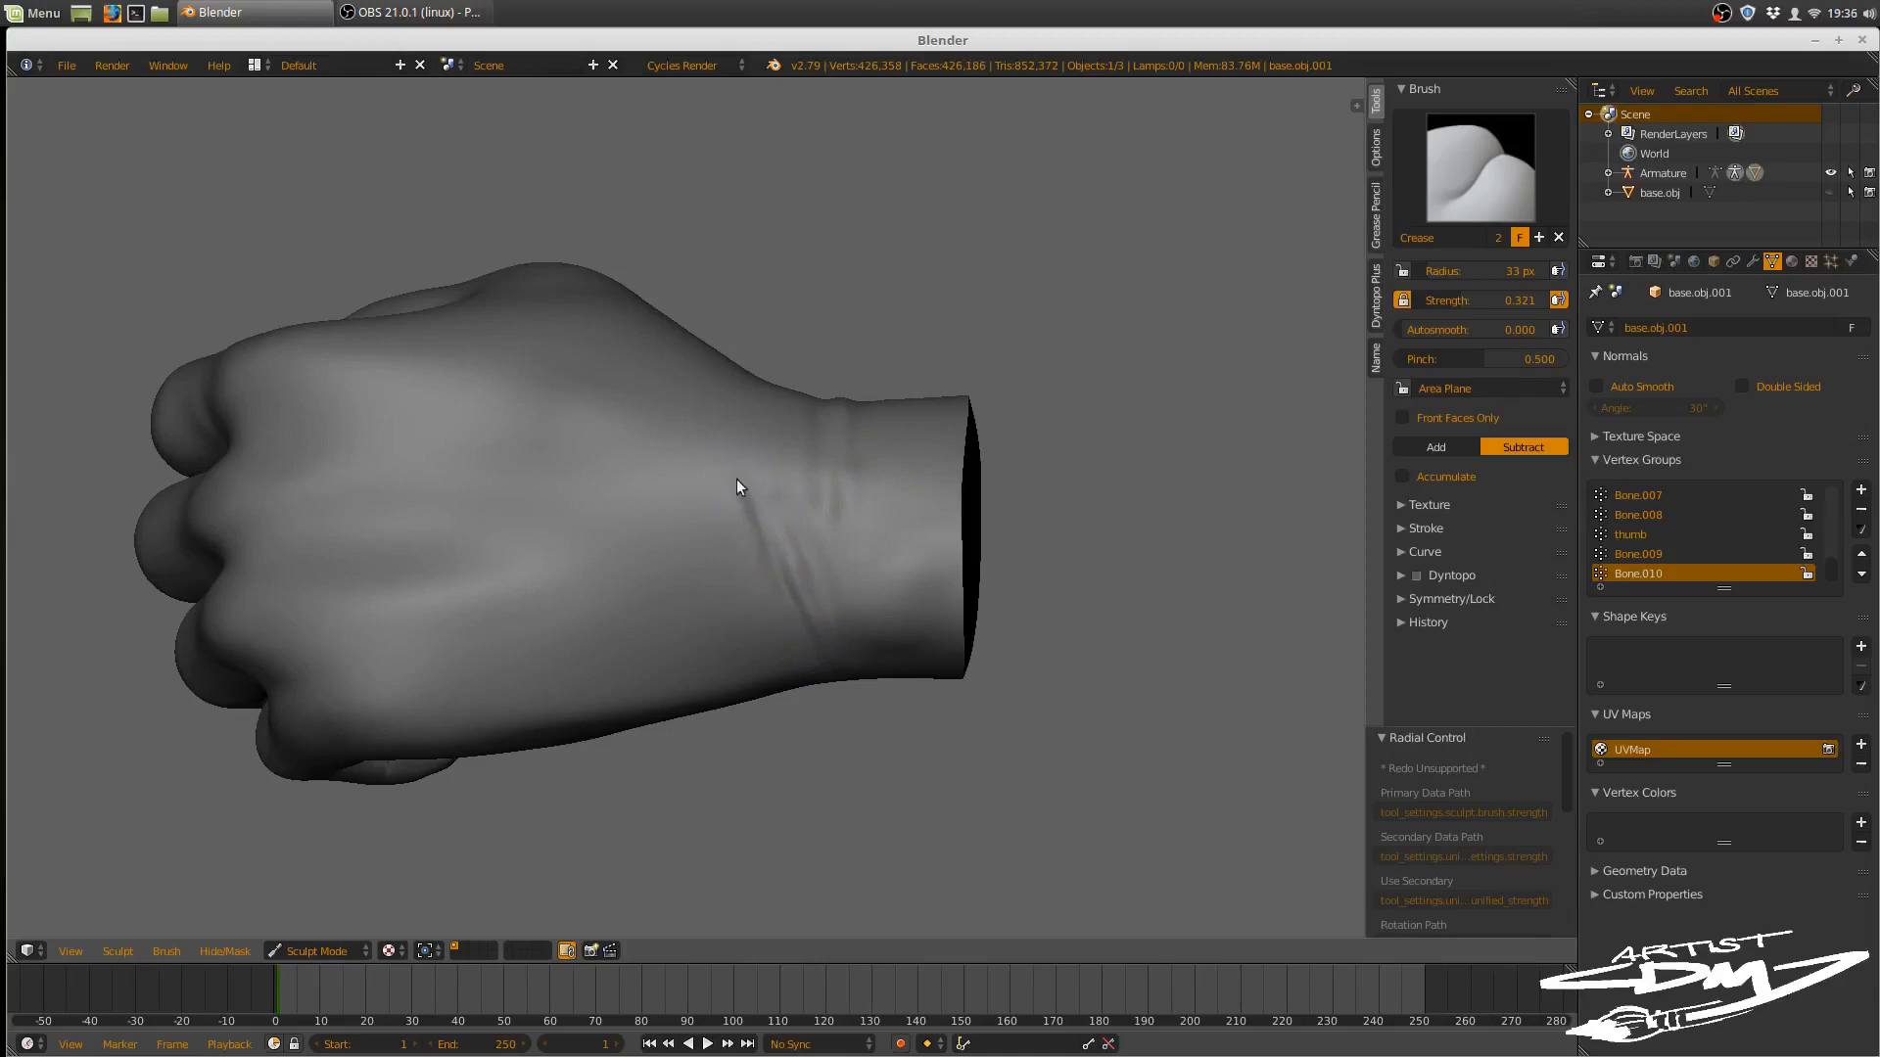
middle_click_drag(801, 504, 827, 507)
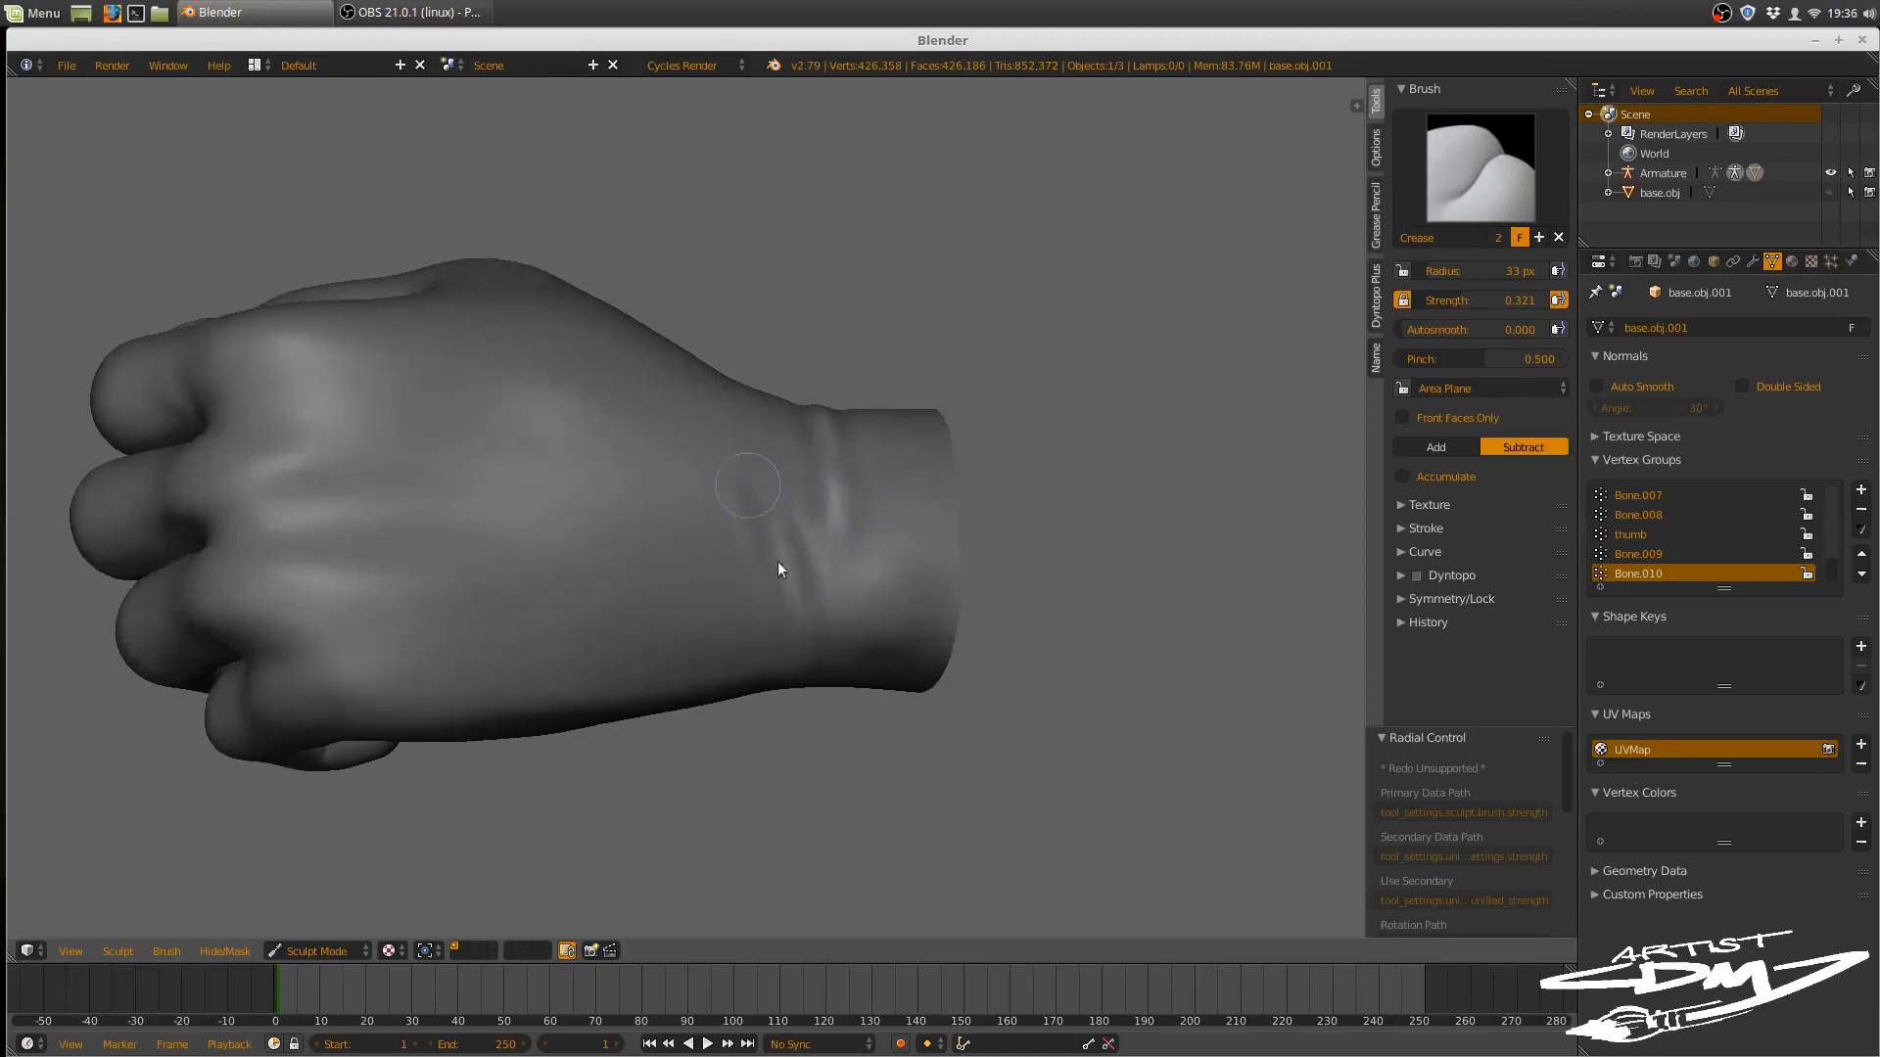
mouse_move(820, 578)
middle_mouse_down()
mouse_move(777, 496)
mouse_move(809, 580)
middle_mouse_up()
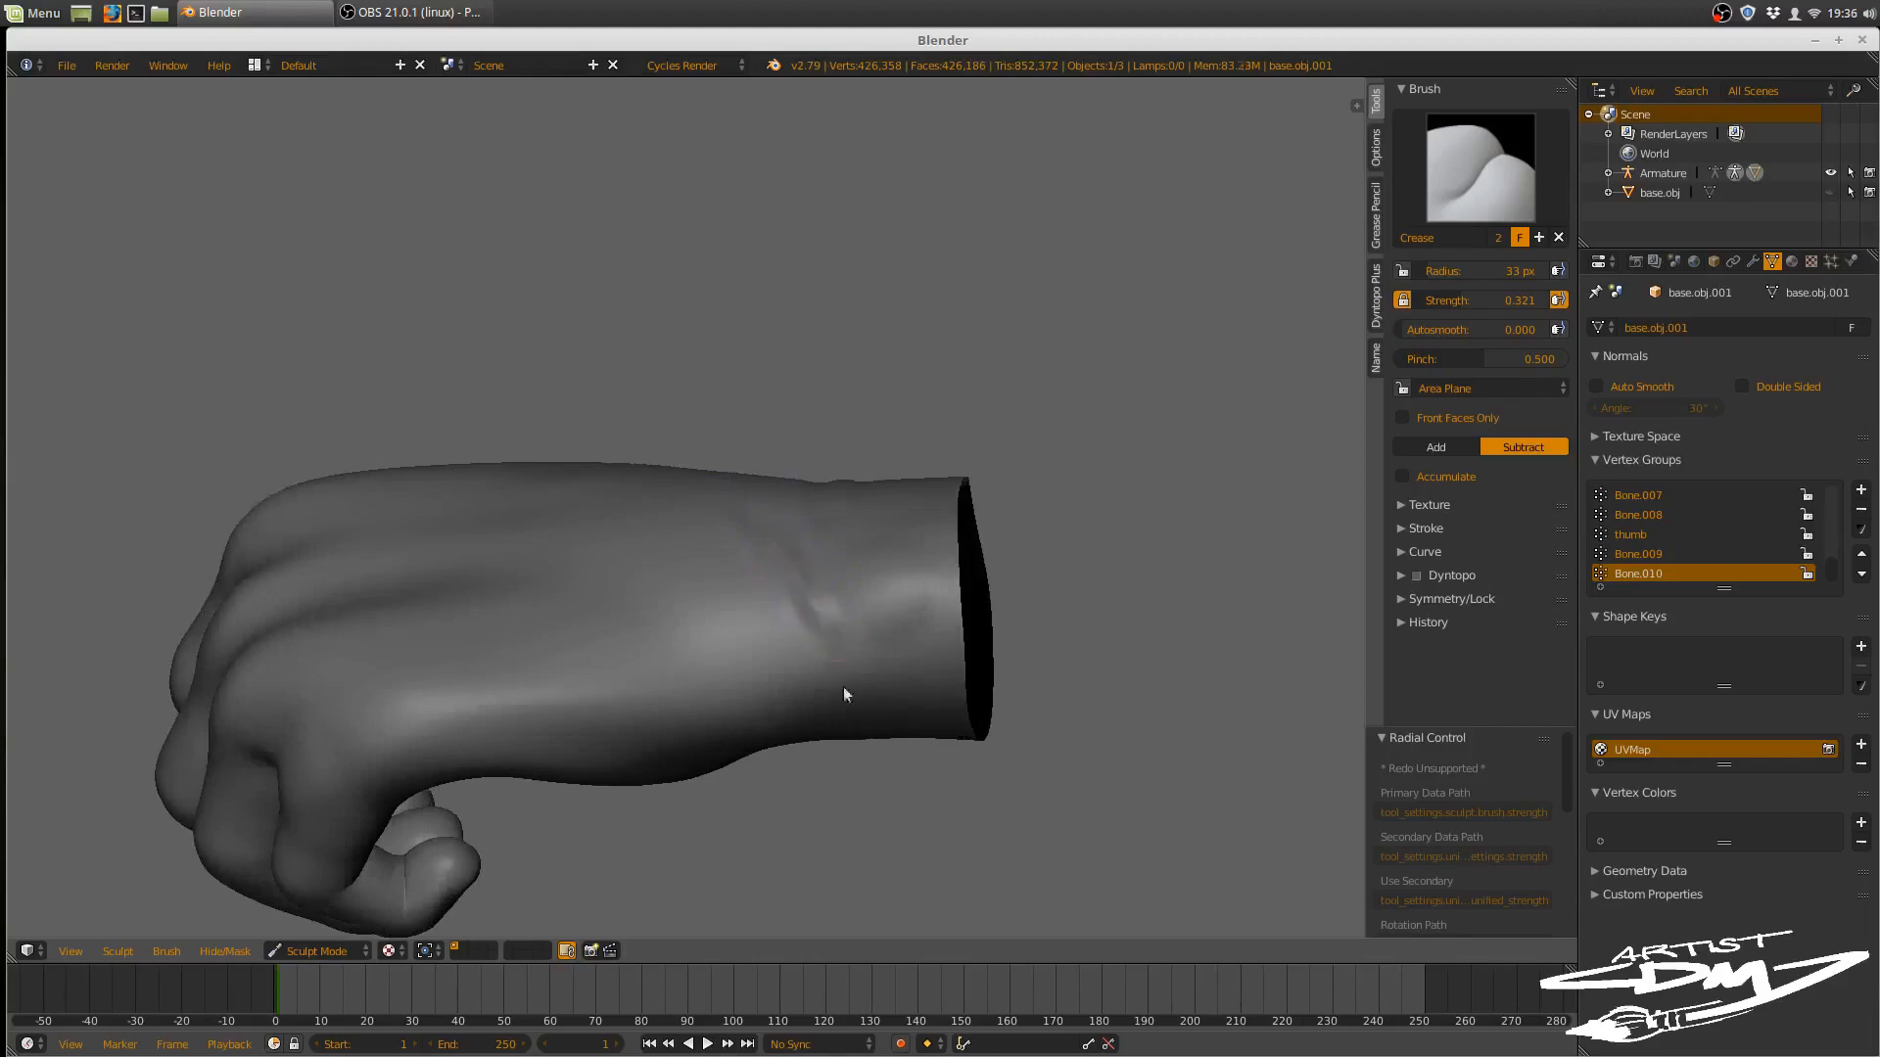
middle_click_drag(823, 593, 847, 635)
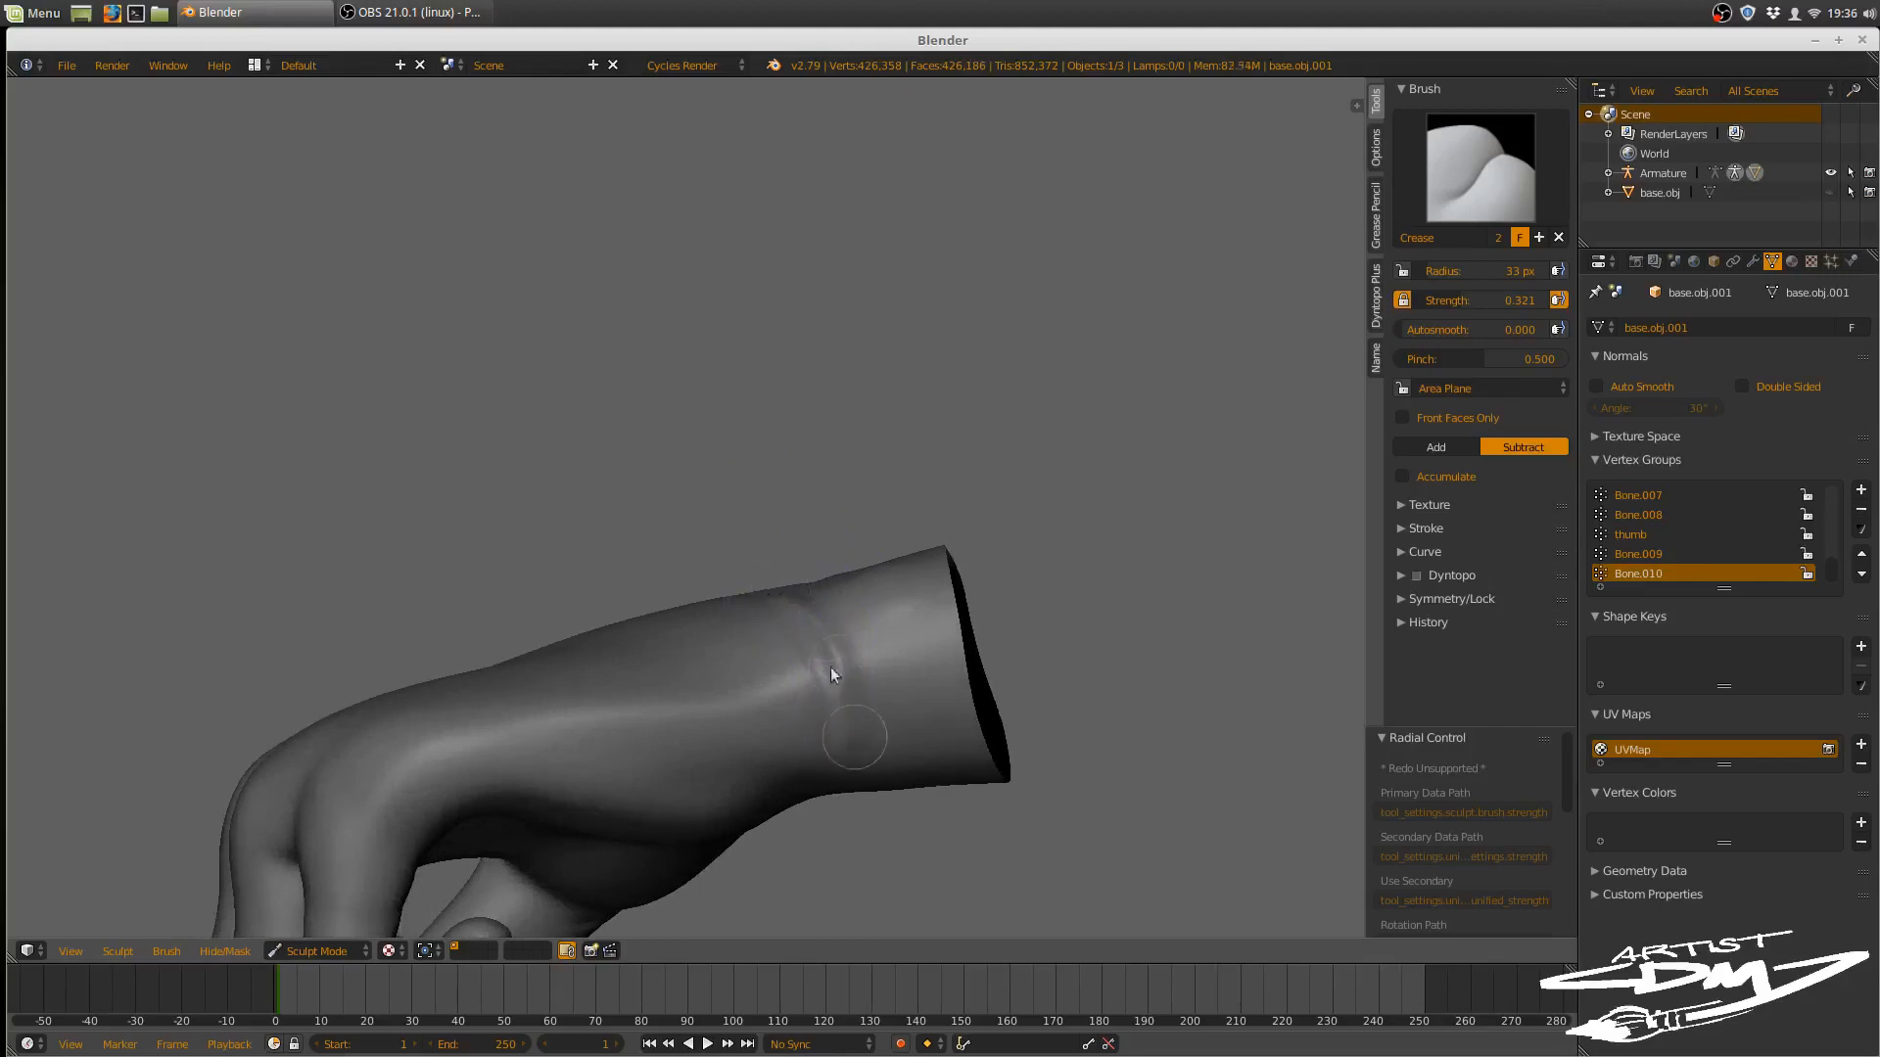
mouse_move(846, 701)
middle_mouse_down()
mouse_move(895, 659)
mouse_move(863, 548)
middle_mouse_up()
scroll(866, 568, "up", 3)
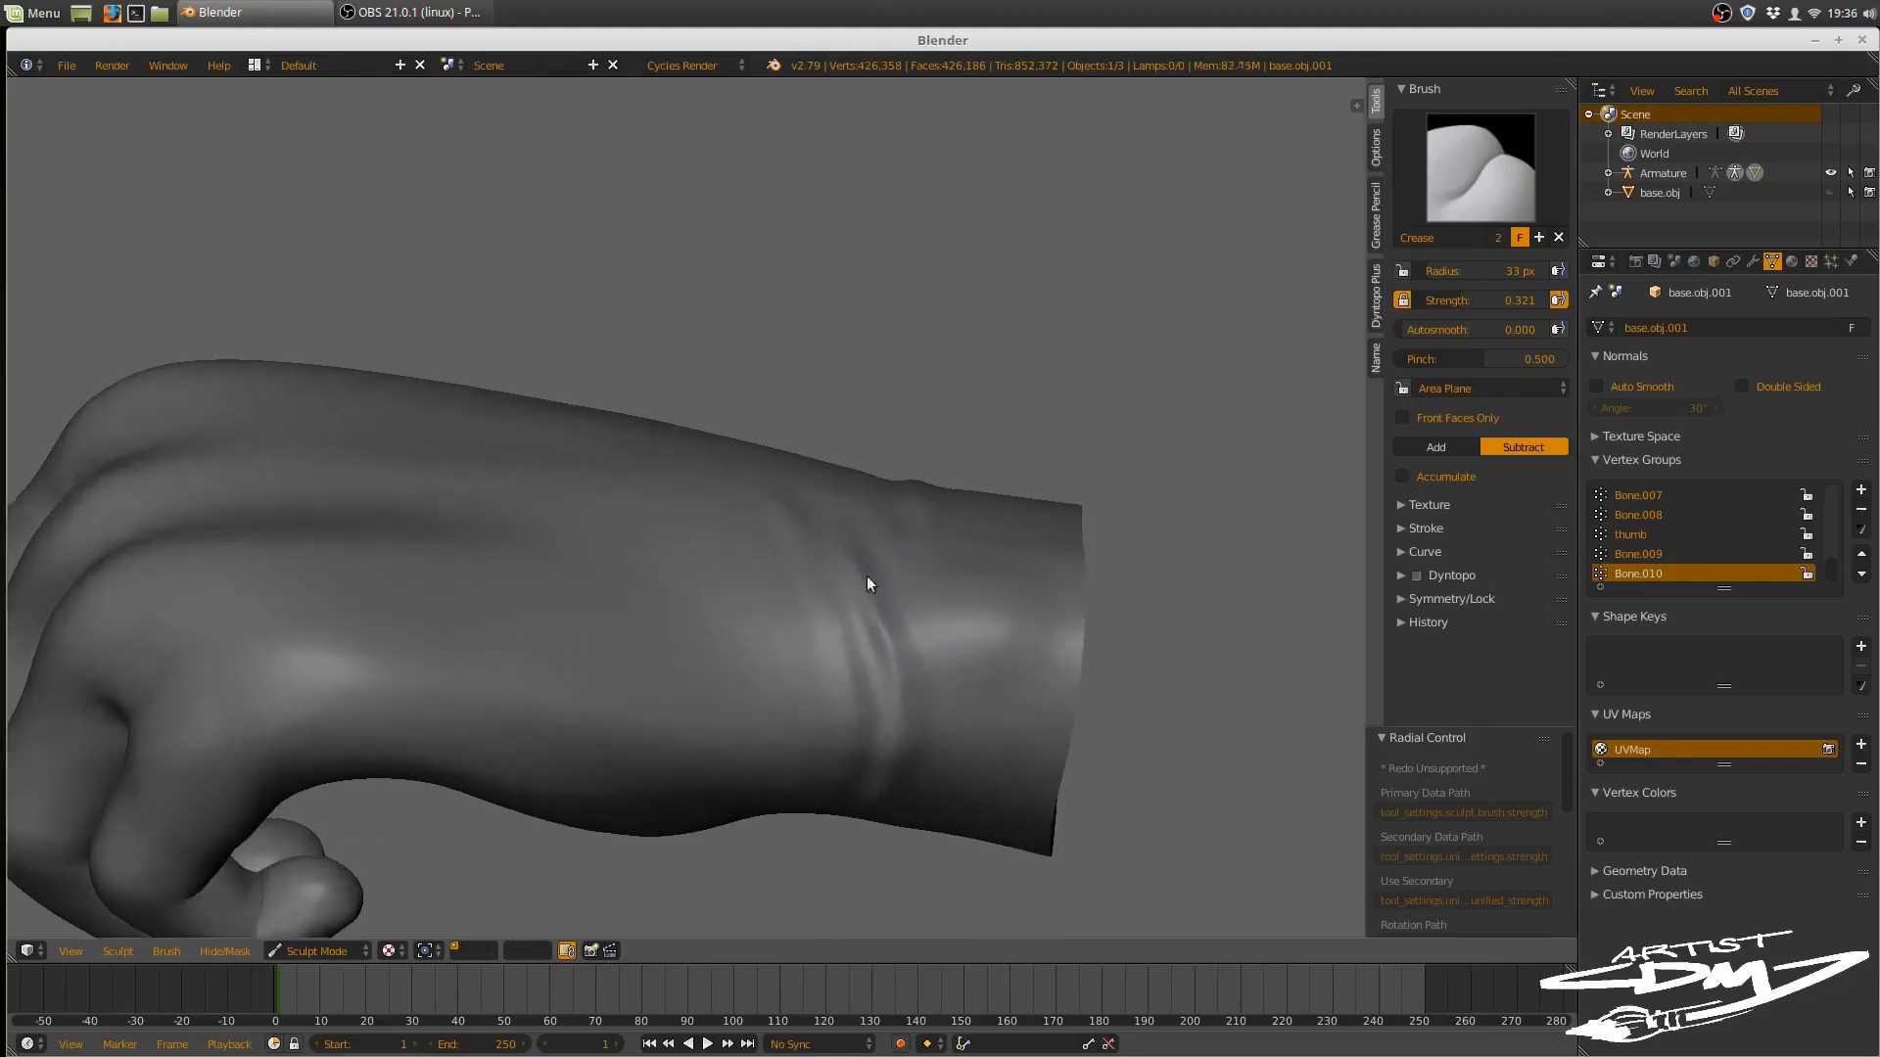
middle_click_drag(960, 457, 922, 537)
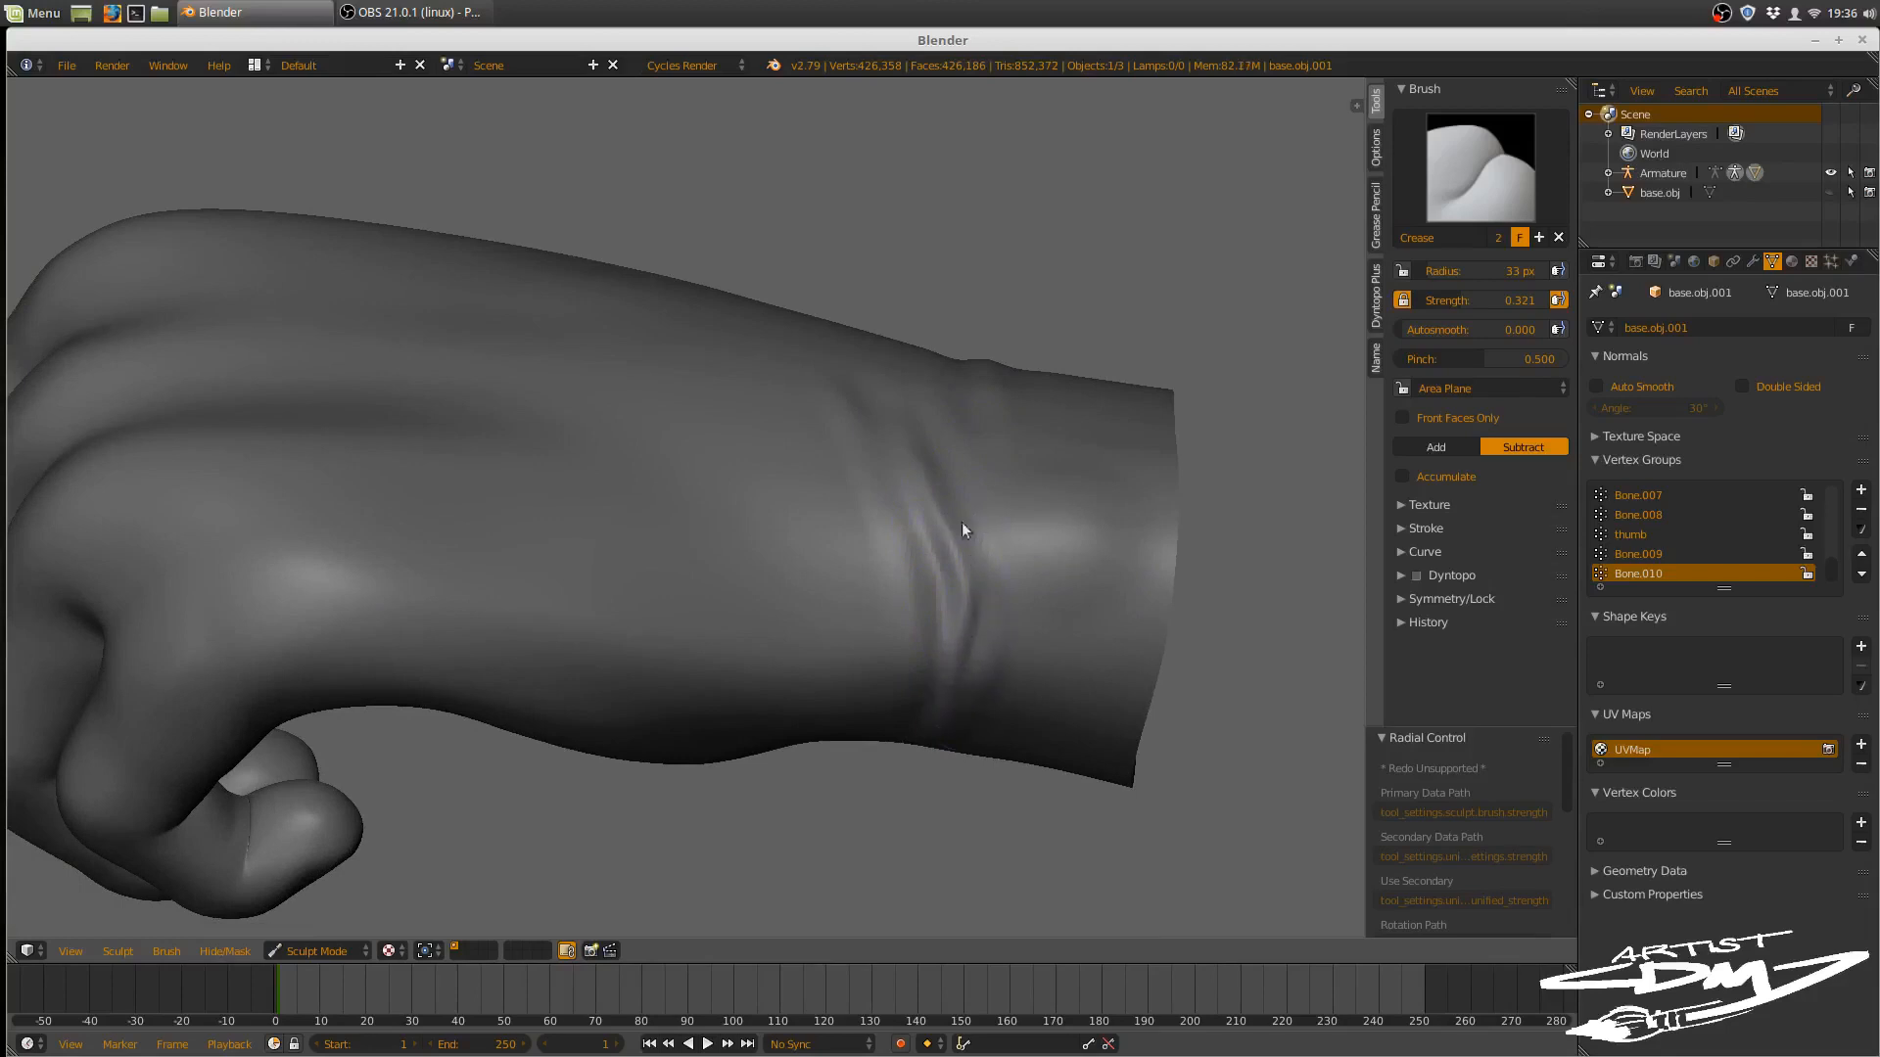
- Carve creases in the skin between the middle and ring finger knuckles
mouse_move(961, 521)
middle_mouse_down()
mouse_move(907, 597)
mouse_move(827, 537)
mouse_move(973, 575)
mouse_move(829, 513)
mouse_move(709, 496)
middle_mouse_up()
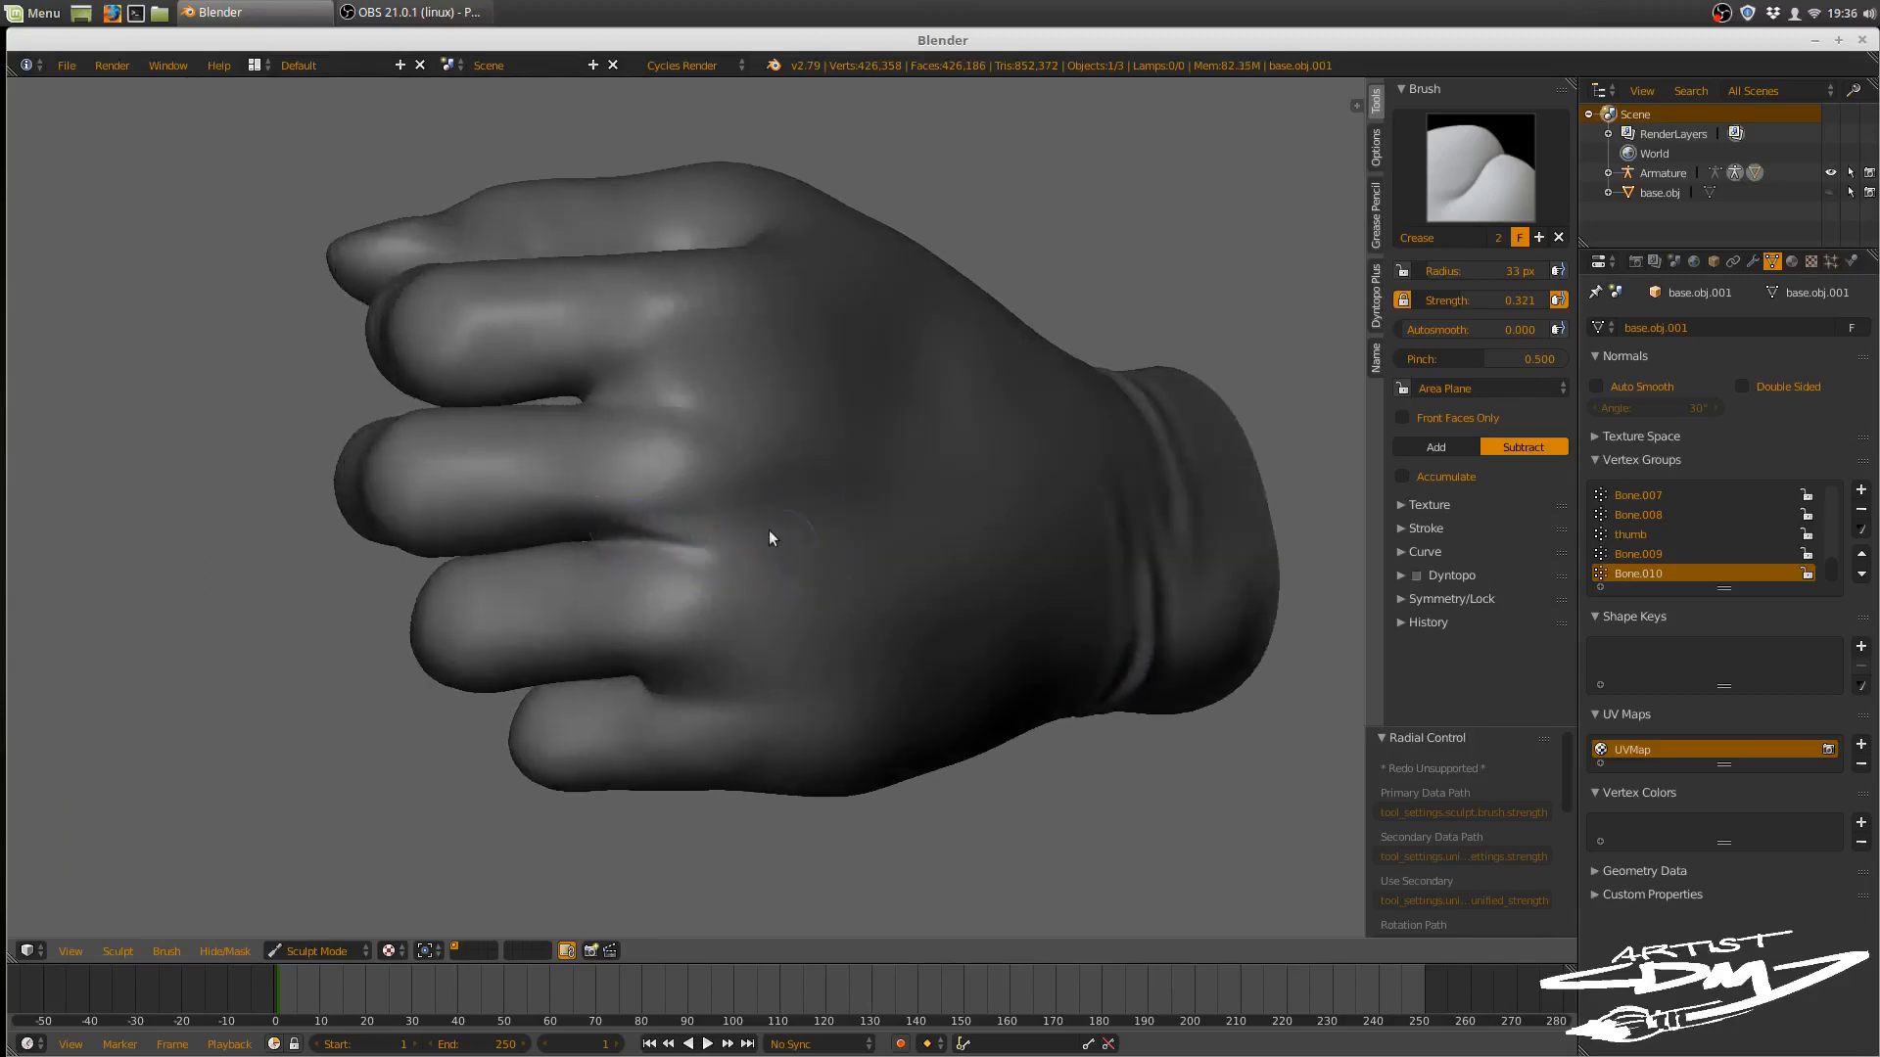
middle_click_drag(769, 538, 687, 546)
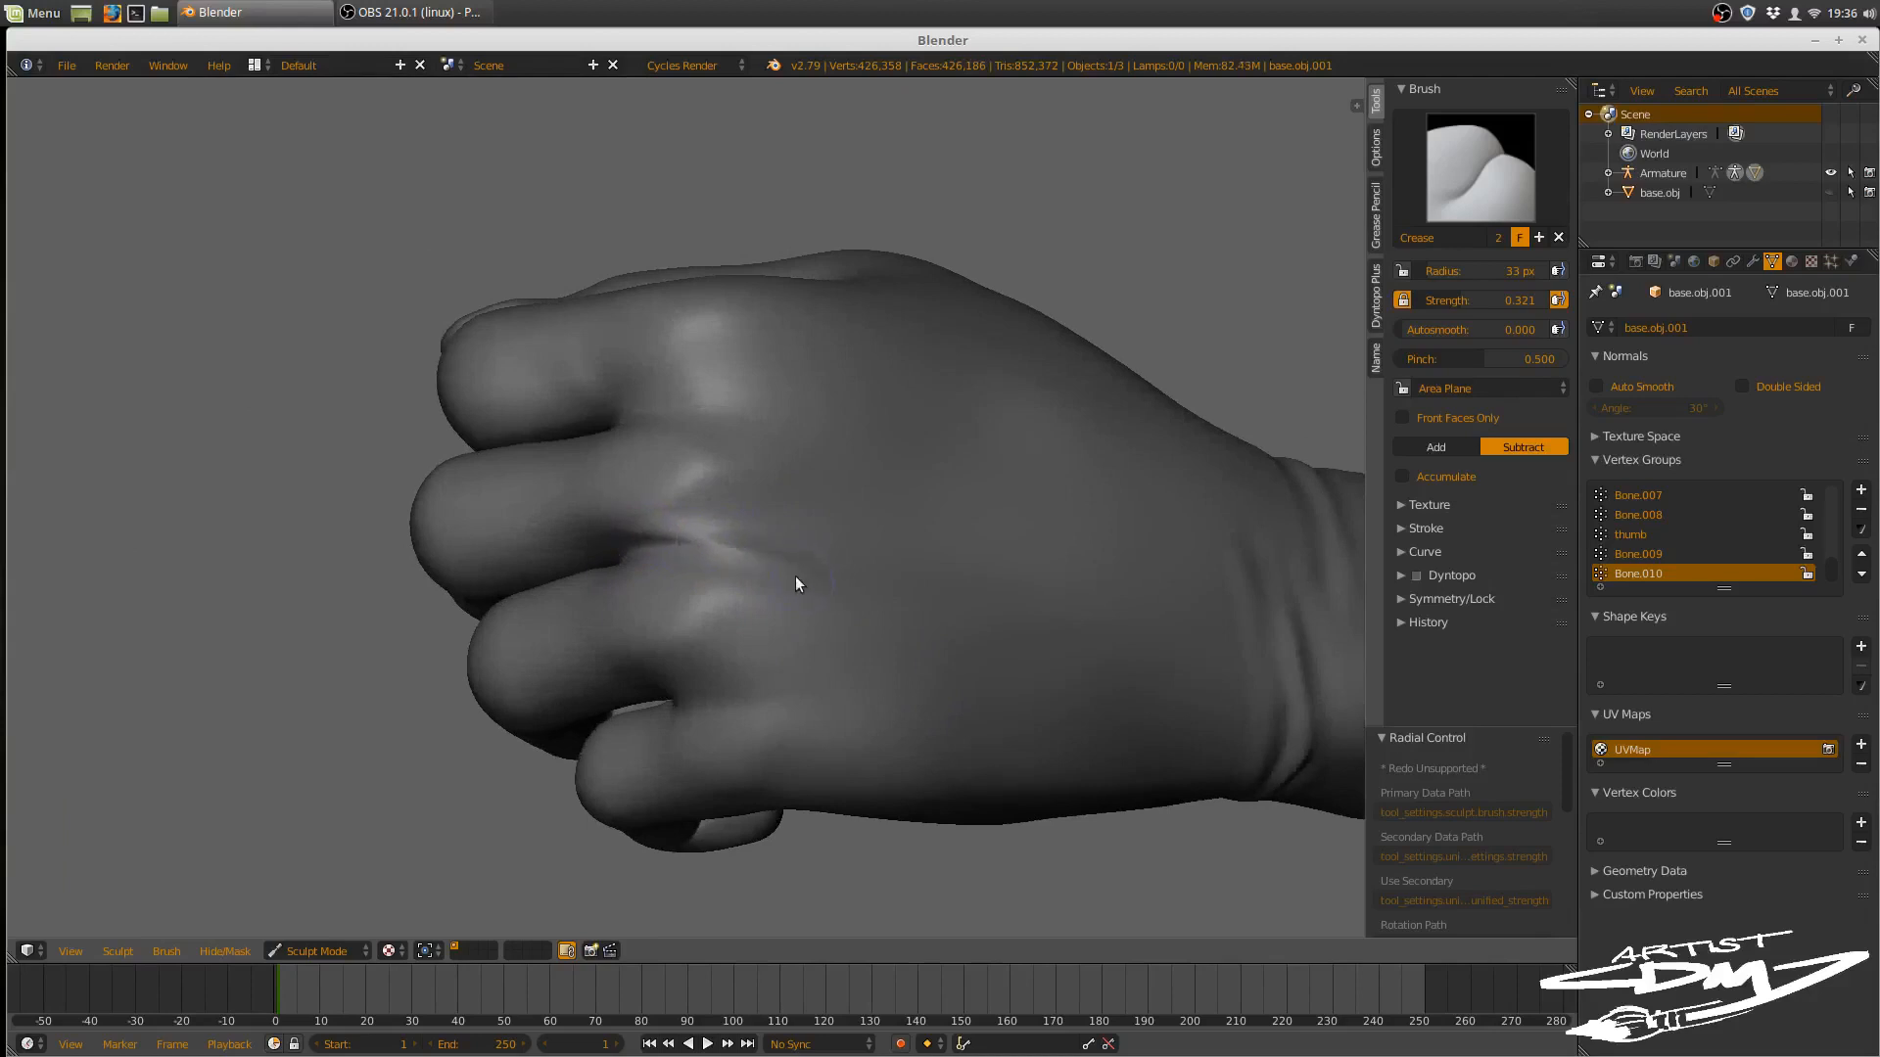
left_click_drag(797, 576, 641, 546)
mouse_move(856, 470)
middle_mouse_down()
mouse_move(882, 516)
mouse_move(688, 421)
middle_mouse_up()
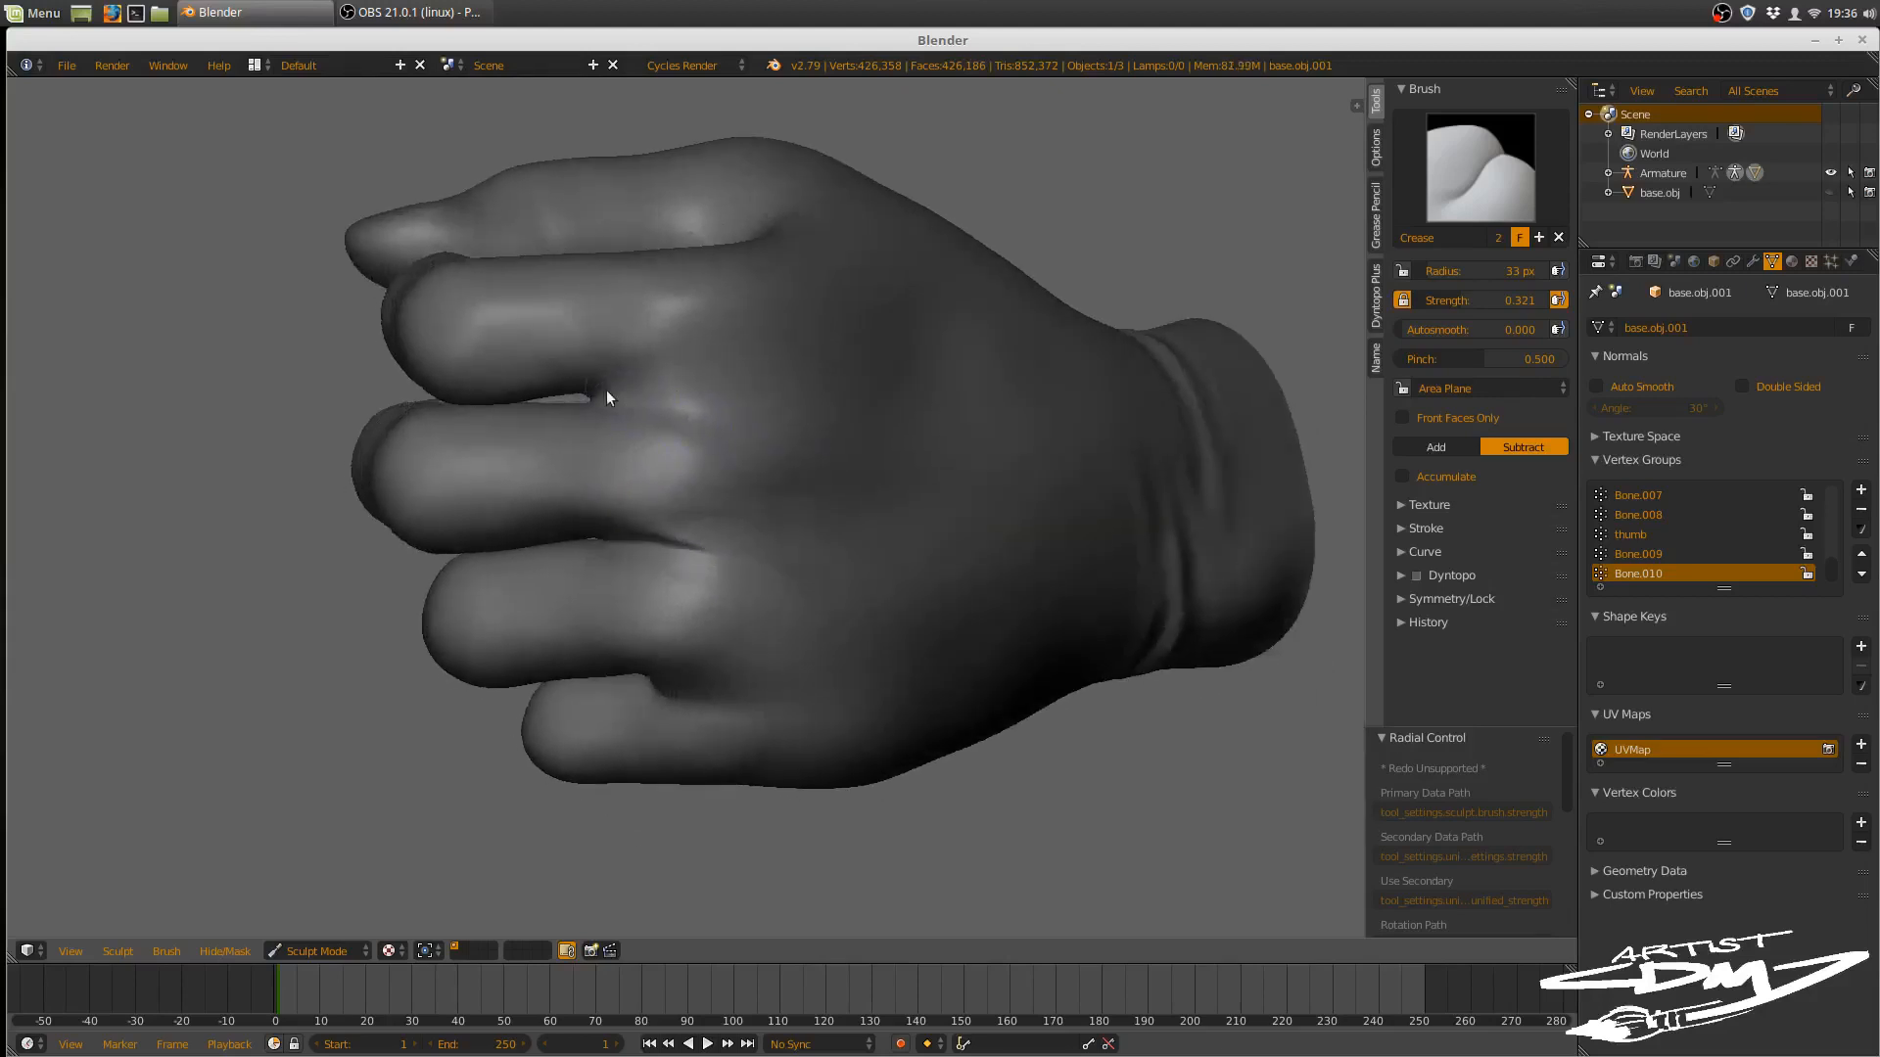
- Reduce the Crease brush radius to 22 px and carve creases between the index and middle finger knuckles
key("f")
left_click(697, 396)
mouse_move(832, 407)
middle_mouse_down()
mouse_move(793, 362)
mouse_move(836, 397)
mouse_move(692, 370)
middle_mouse_up()
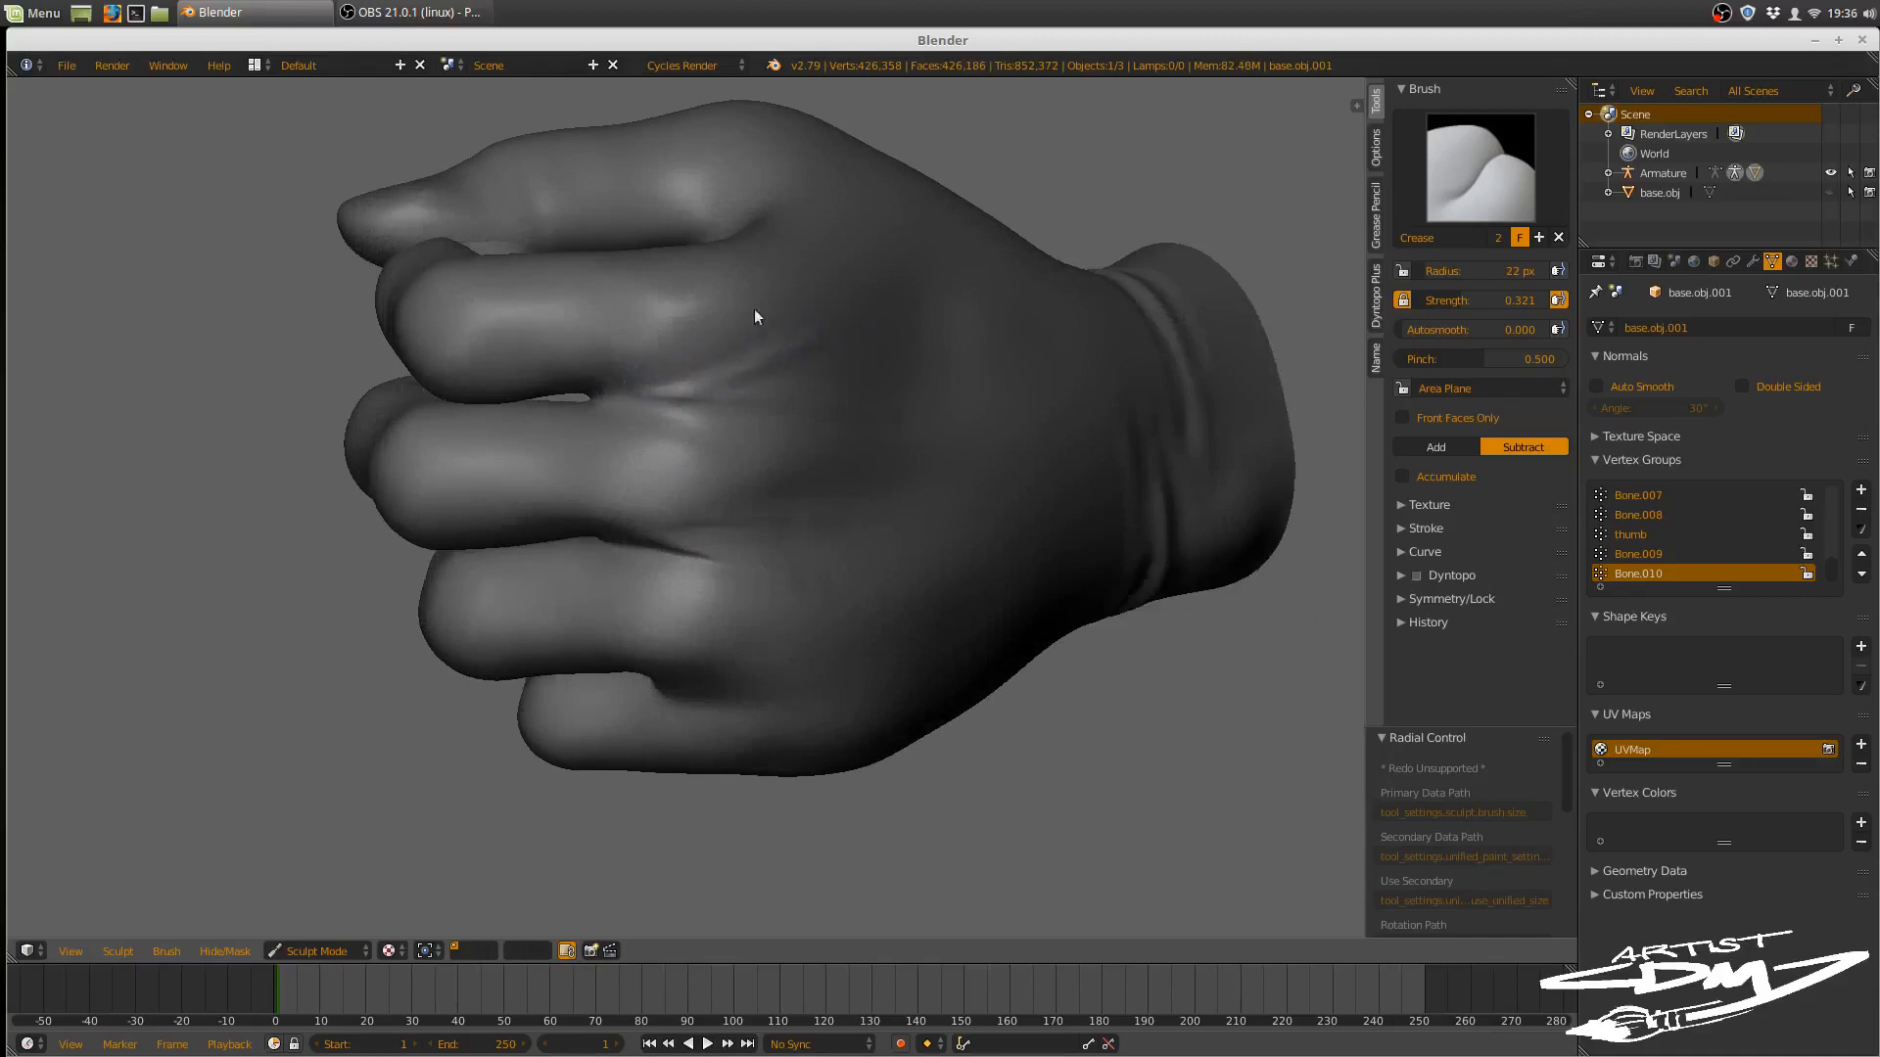
mouse_move(608, 336)
middle_mouse_down()
mouse_move(701, 386)
mouse_move(517, 412)
middle_mouse_up()
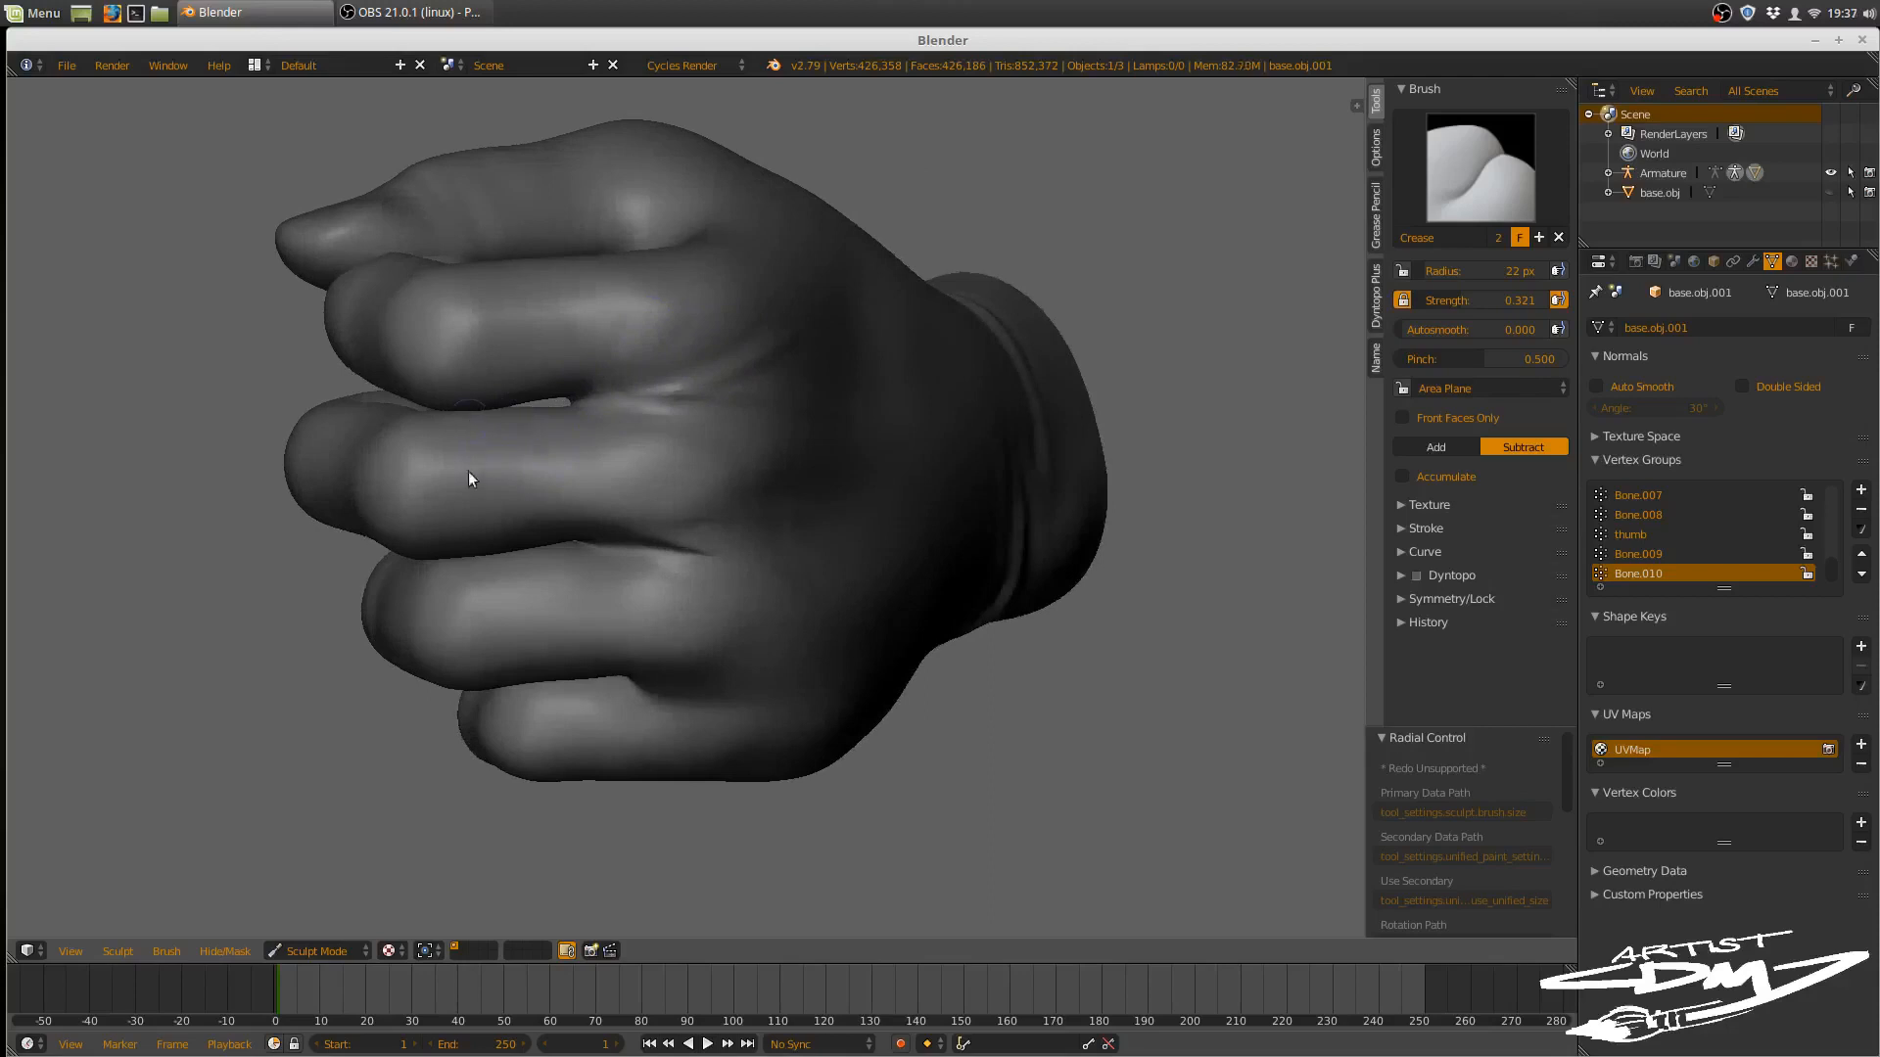
middle_click_drag(582, 507, 531, 425)
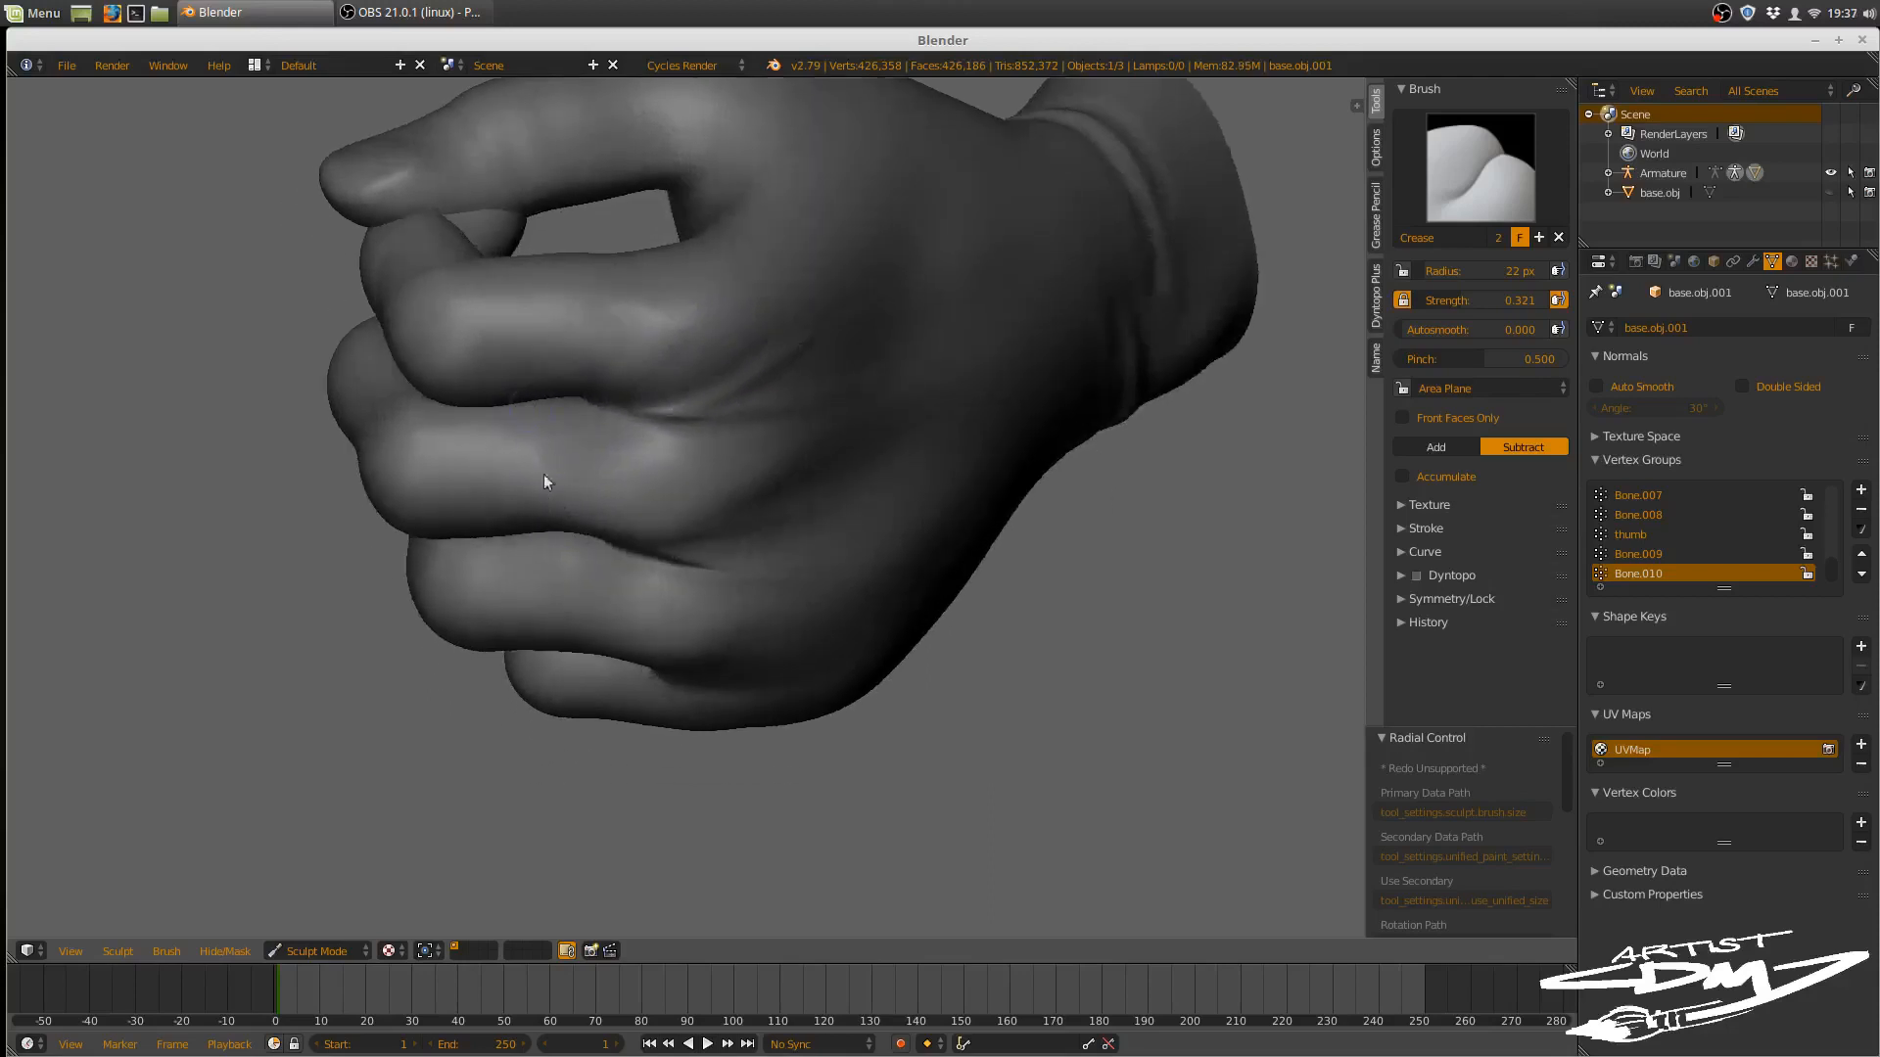
- Carve creases between the ring and little fingers and on the outer side of the little finger's base
mouse_move(588, 487)
middle_mouse_down()
mouse_move(650, 411)
mouse_move(621, 512)
mouse_move(621, 495)
mouse_move(623, 643)
middle_mouse_up()
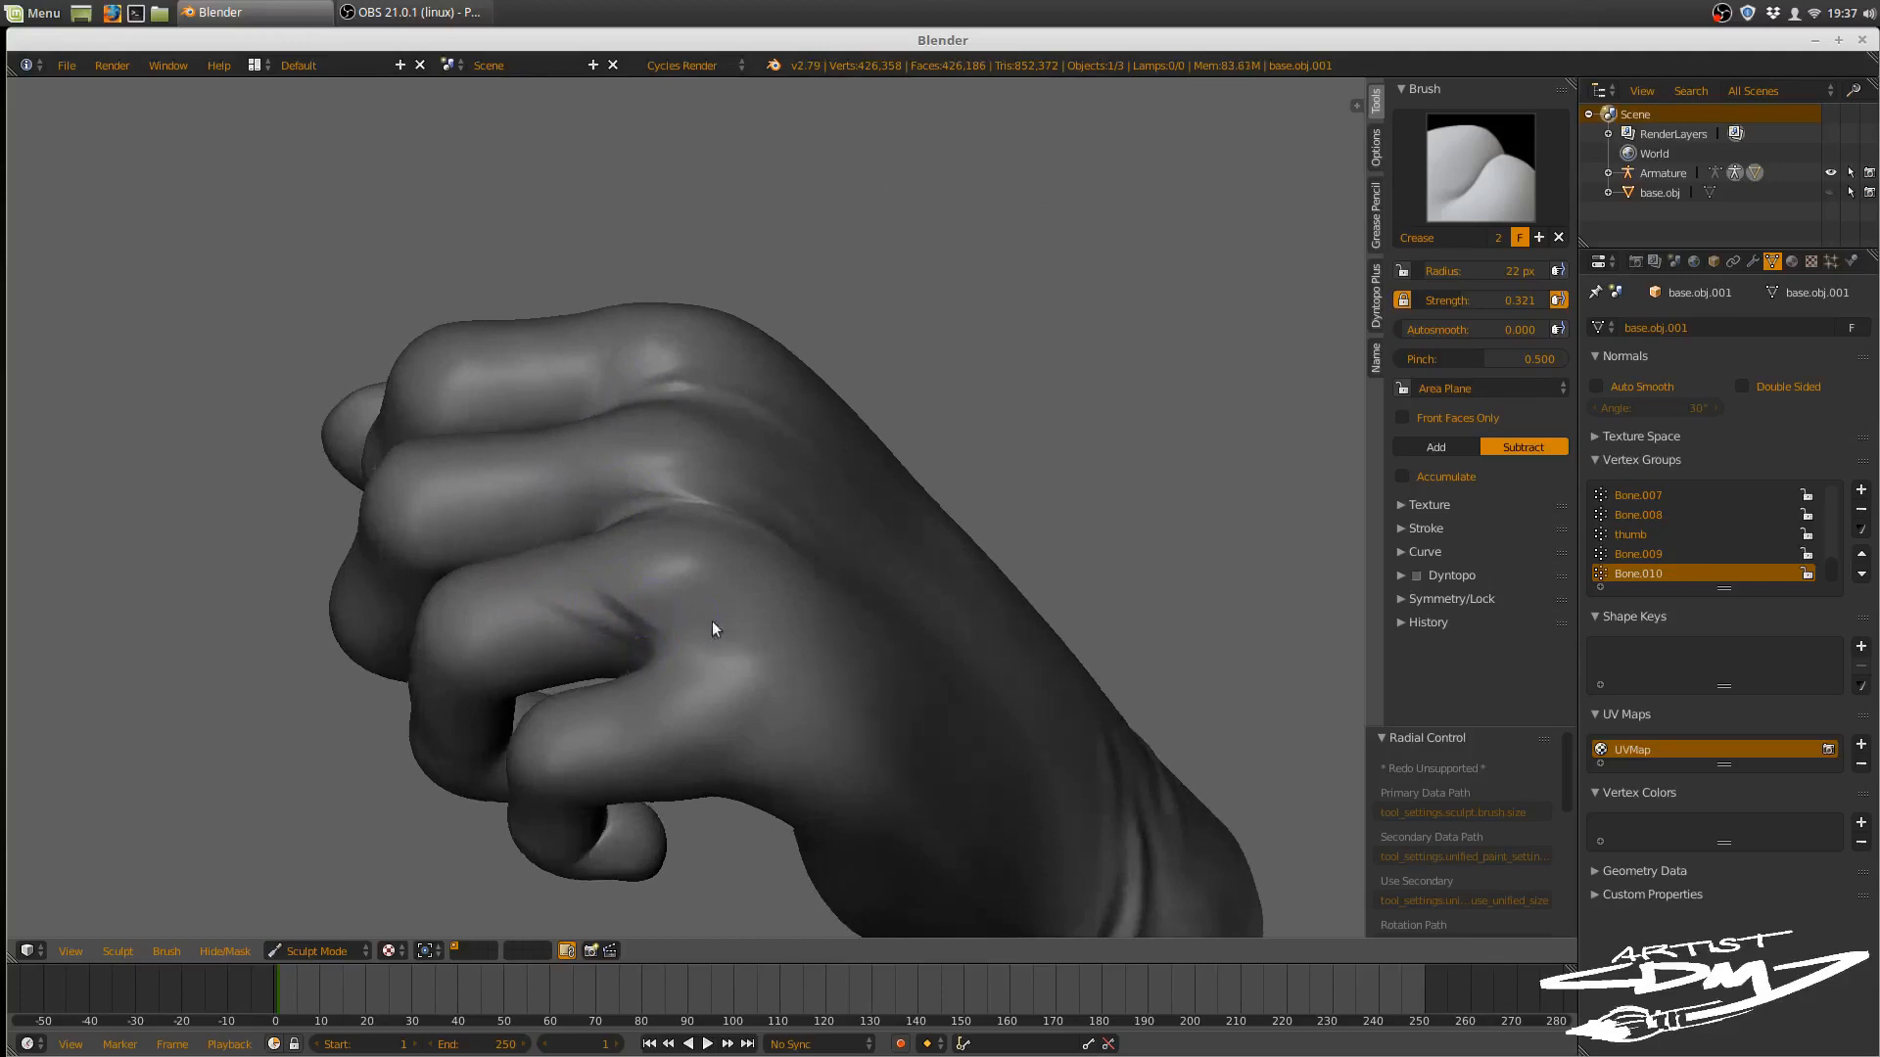
middle_click_drag(712, 627, 668, 649)
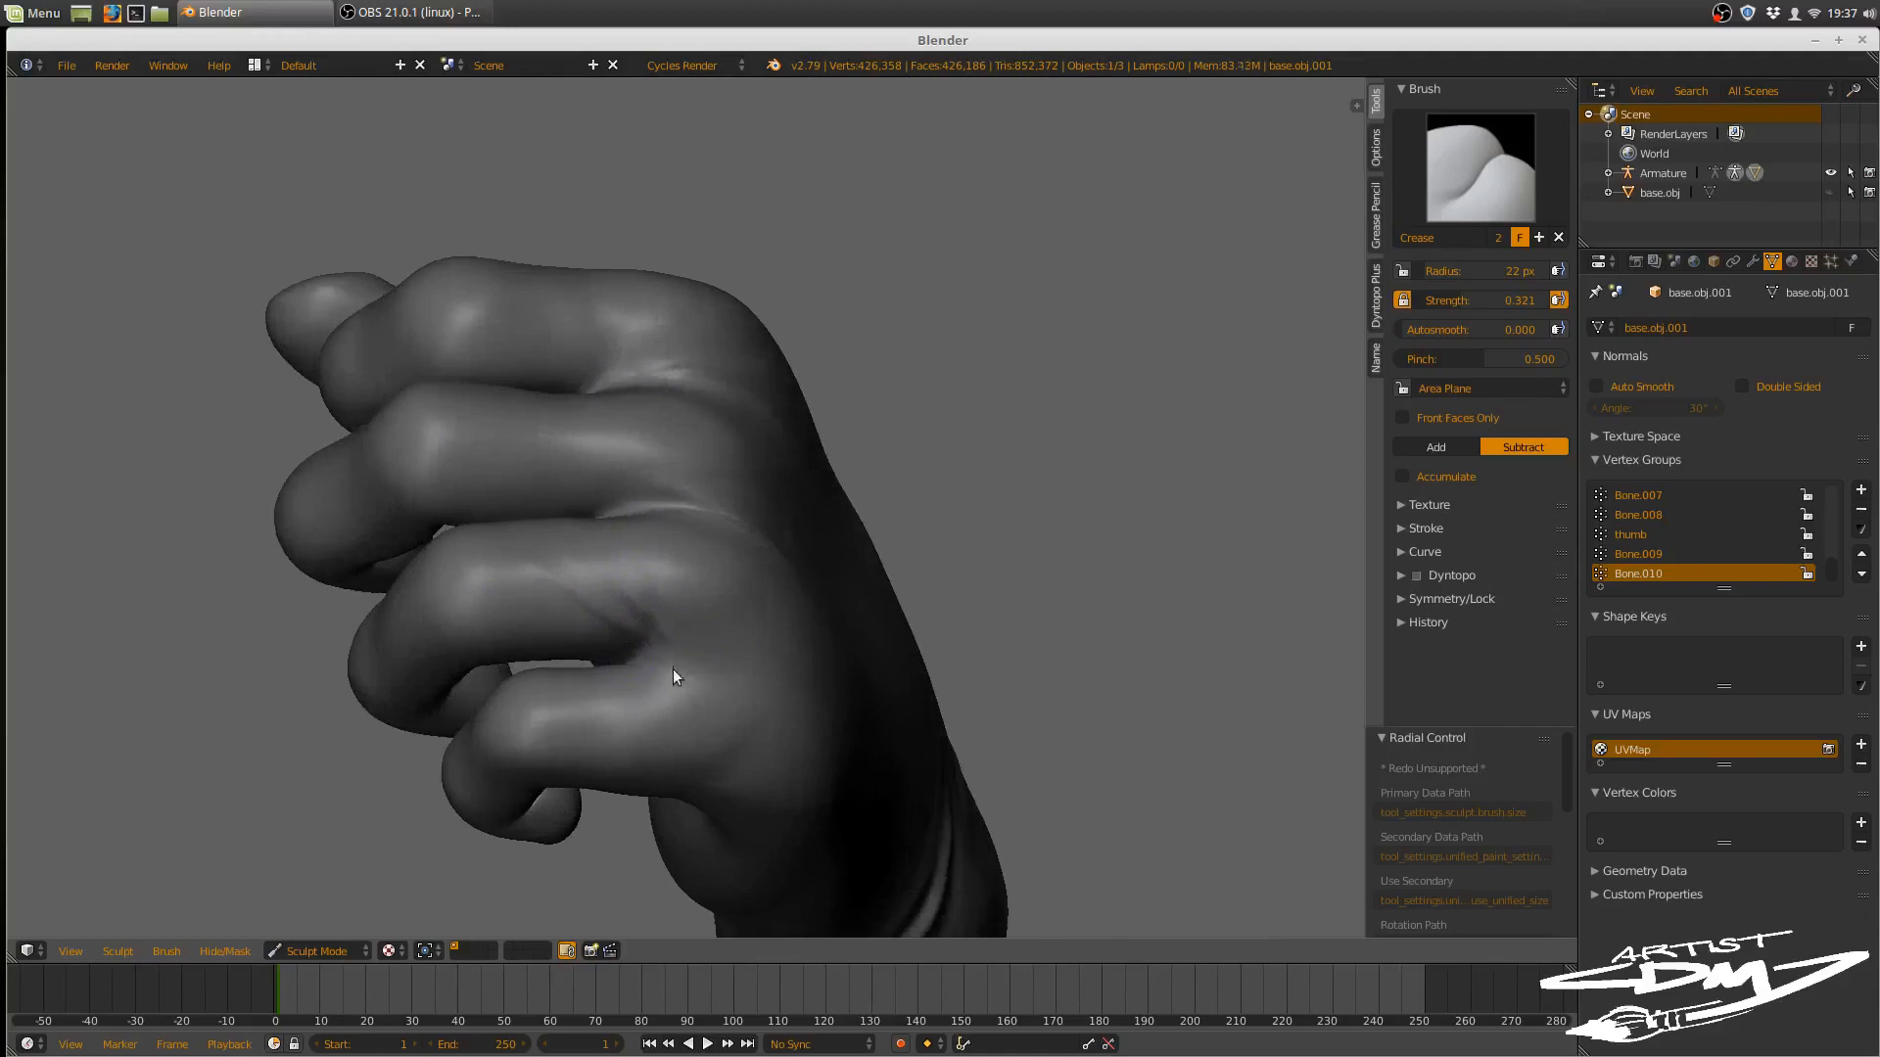
mouse_move(673, 671)
middle_mouse_down()
mouse_move(625, 685)
mouse_move(653, 702)
mouse_move(620, 599)
mouse_move(754, 712)
mouse_move(767, 676)
mouse_move(791, 734)
middle_mouse_up()
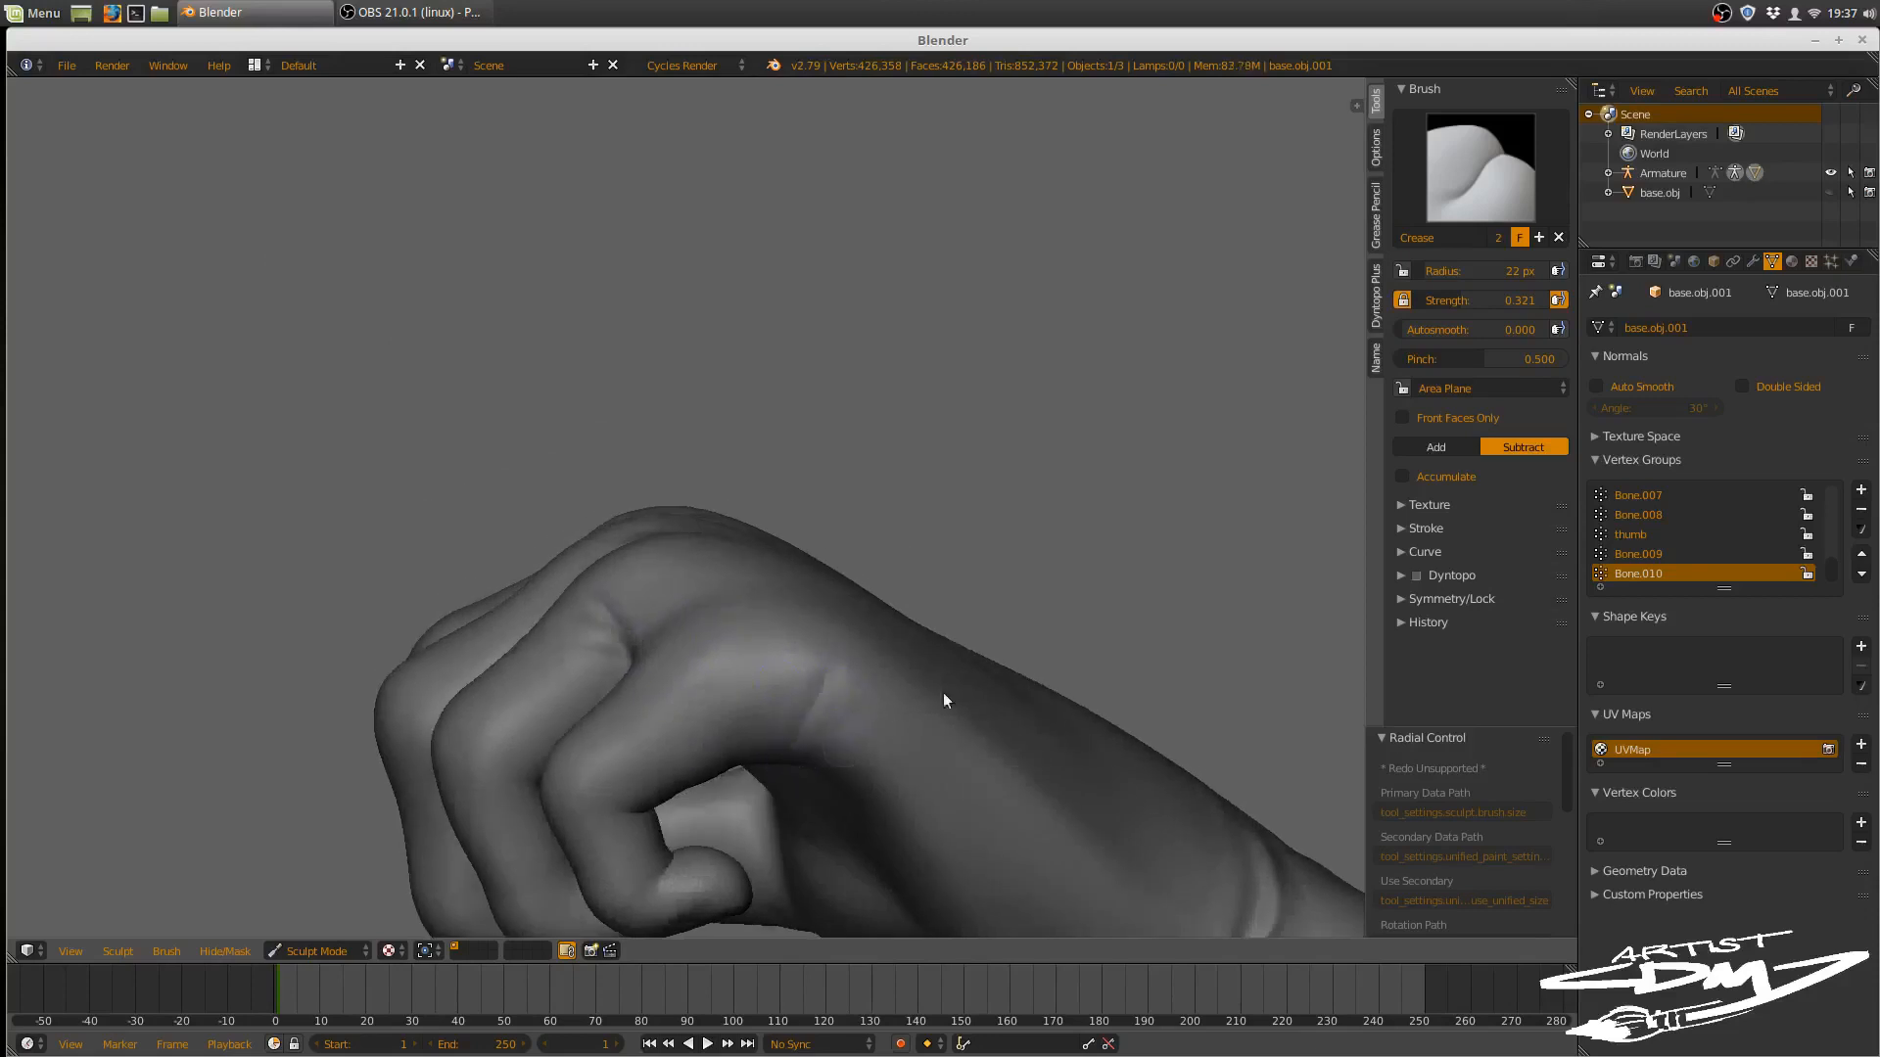
mouse_move(943, 691)
middle_mouse_down()
mouse_move(890, 586)
mouse_move(836, 732)
middle_mouse_up()
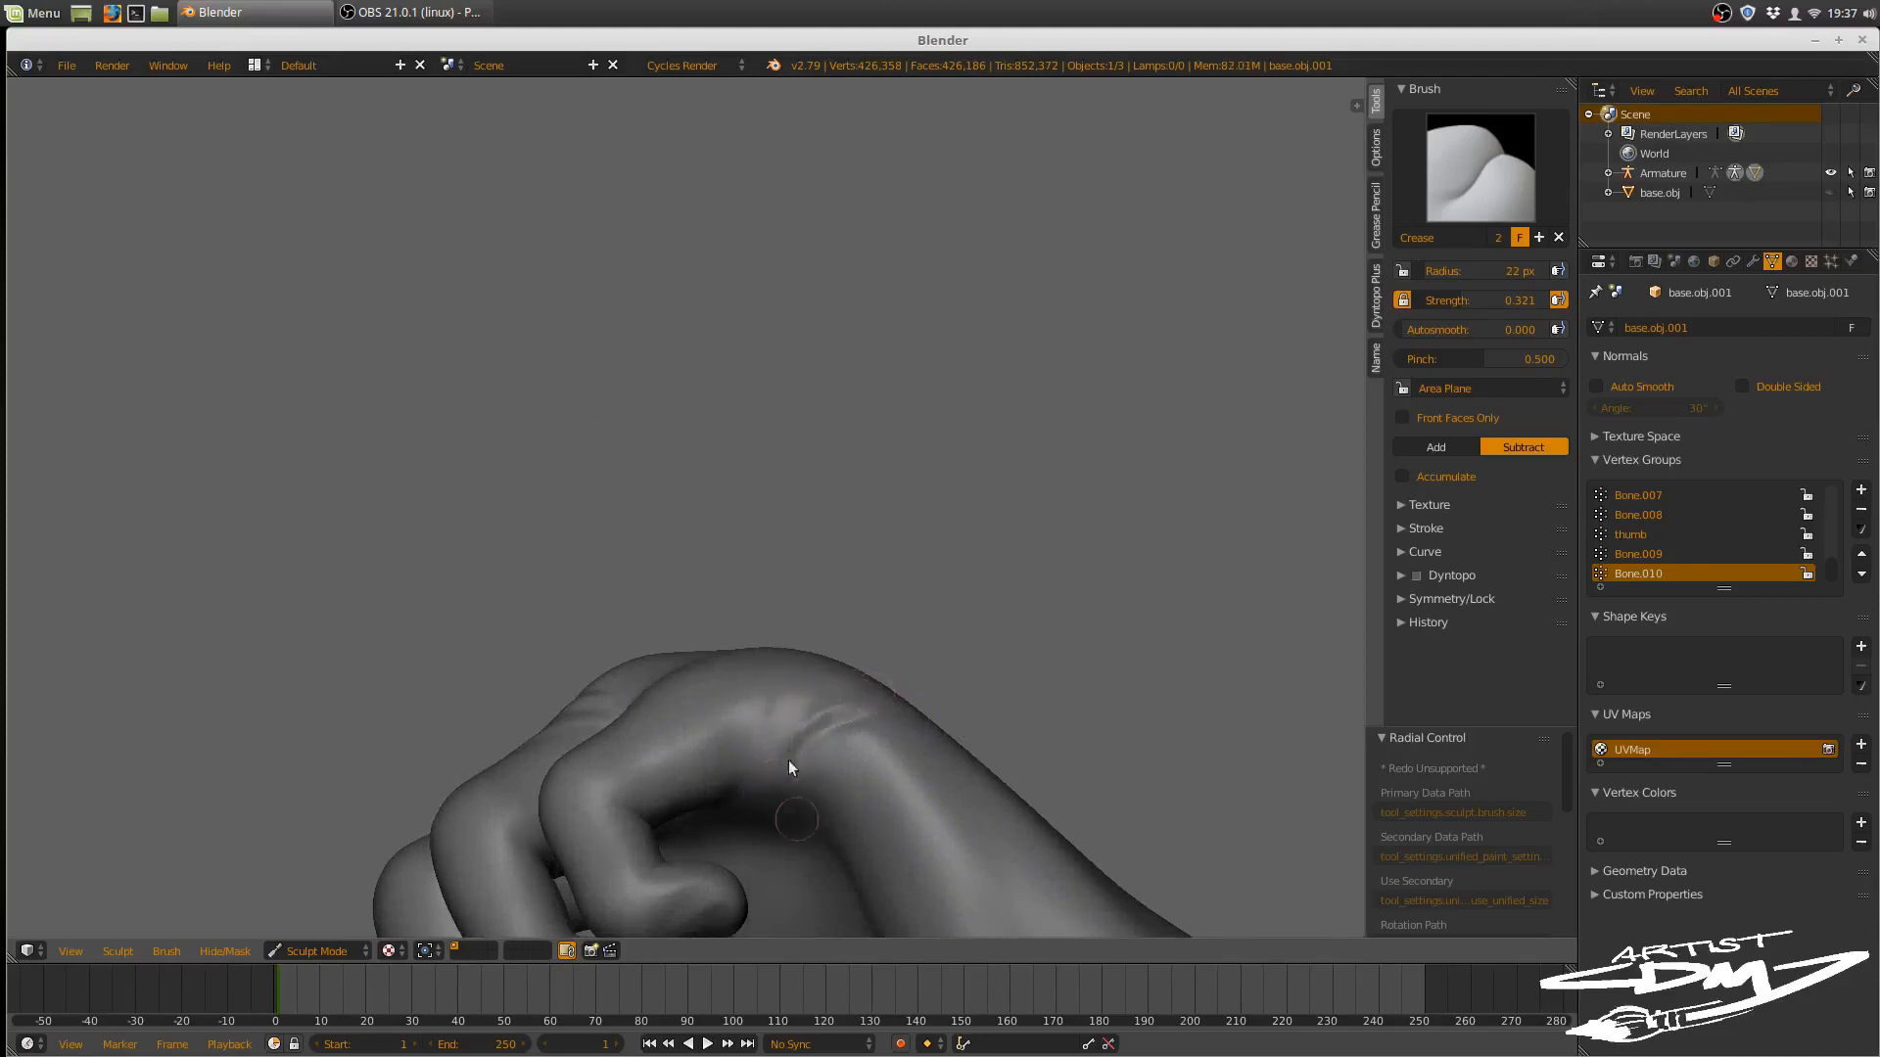
- Smooth the creases at the little finger's base, and carve folds along the outer edge of the hand with the Crease brush
key("s")
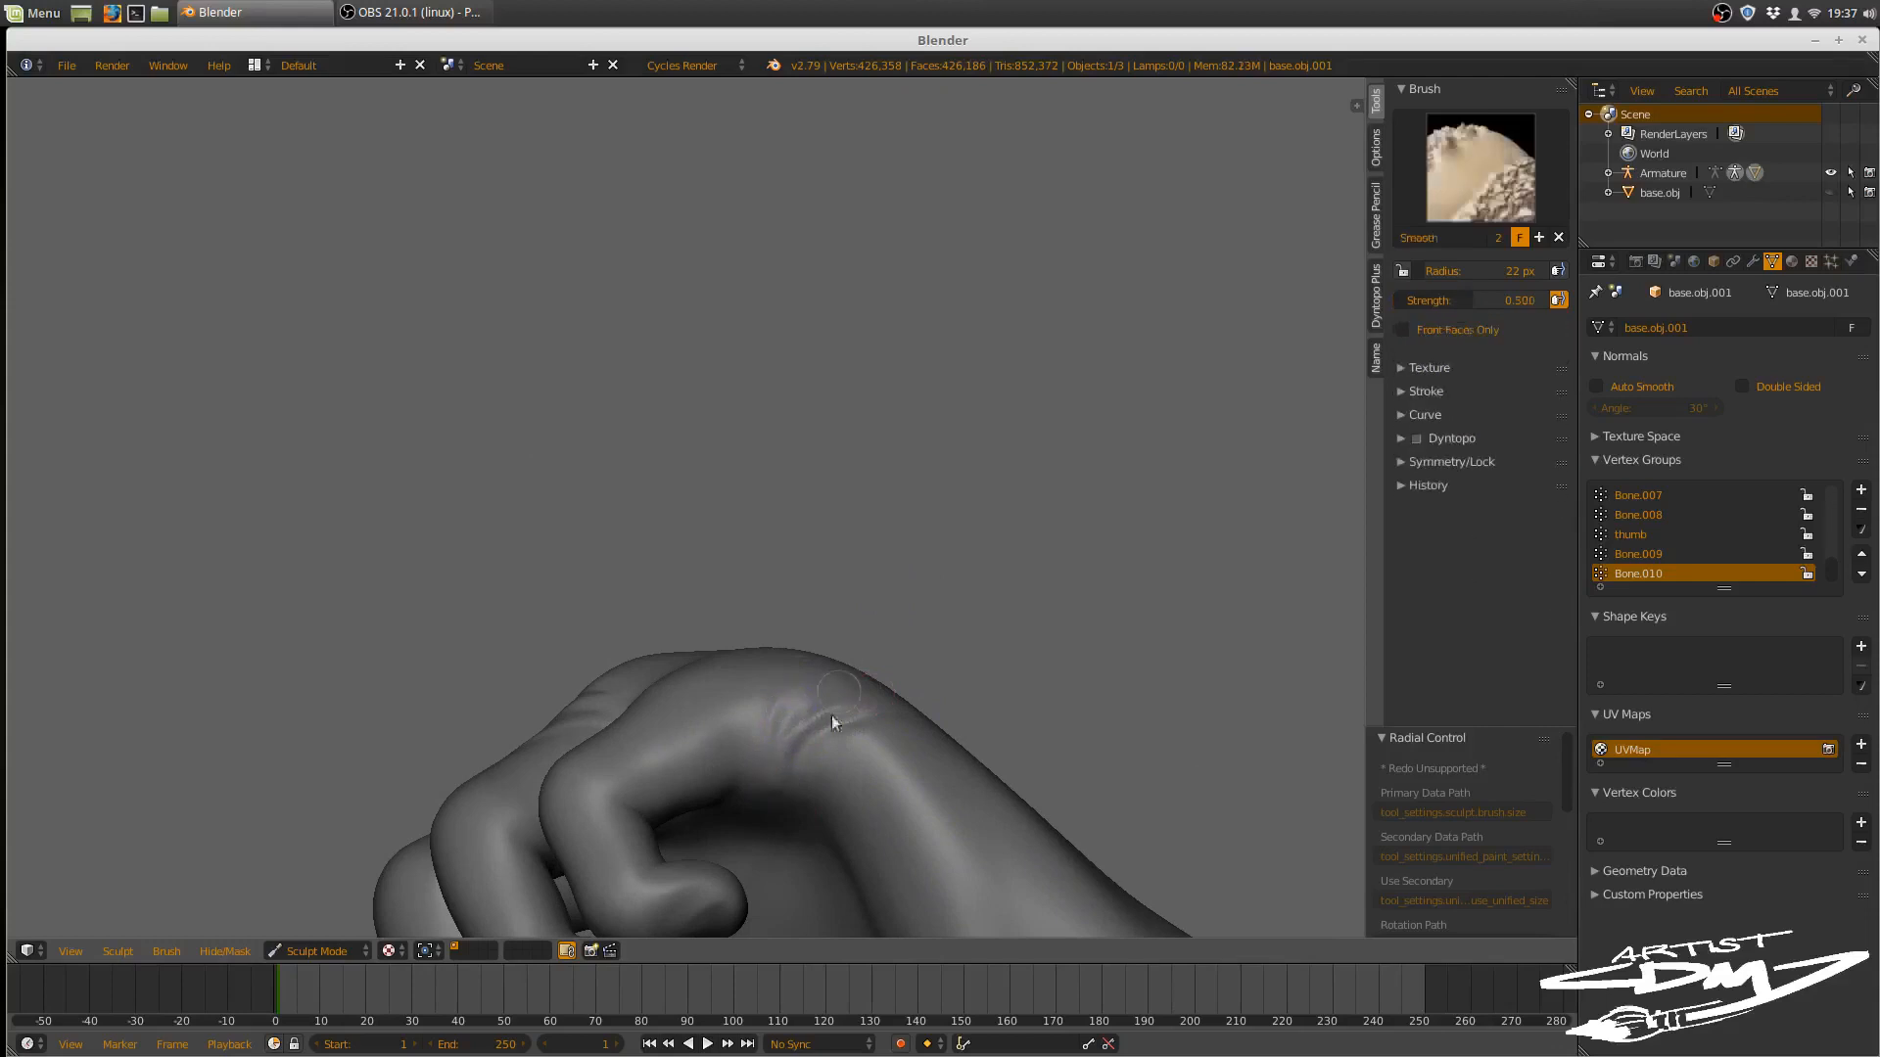
key("shift+c")
mouse_move(823, 714)
middle_mouse_down()
mouse_move(881, 714)
mouse_move(877, 545)
mouse_move(786, 570)
mouse_move(819, 526)
mouse_move(1007, 534)
middle_mouse_up()
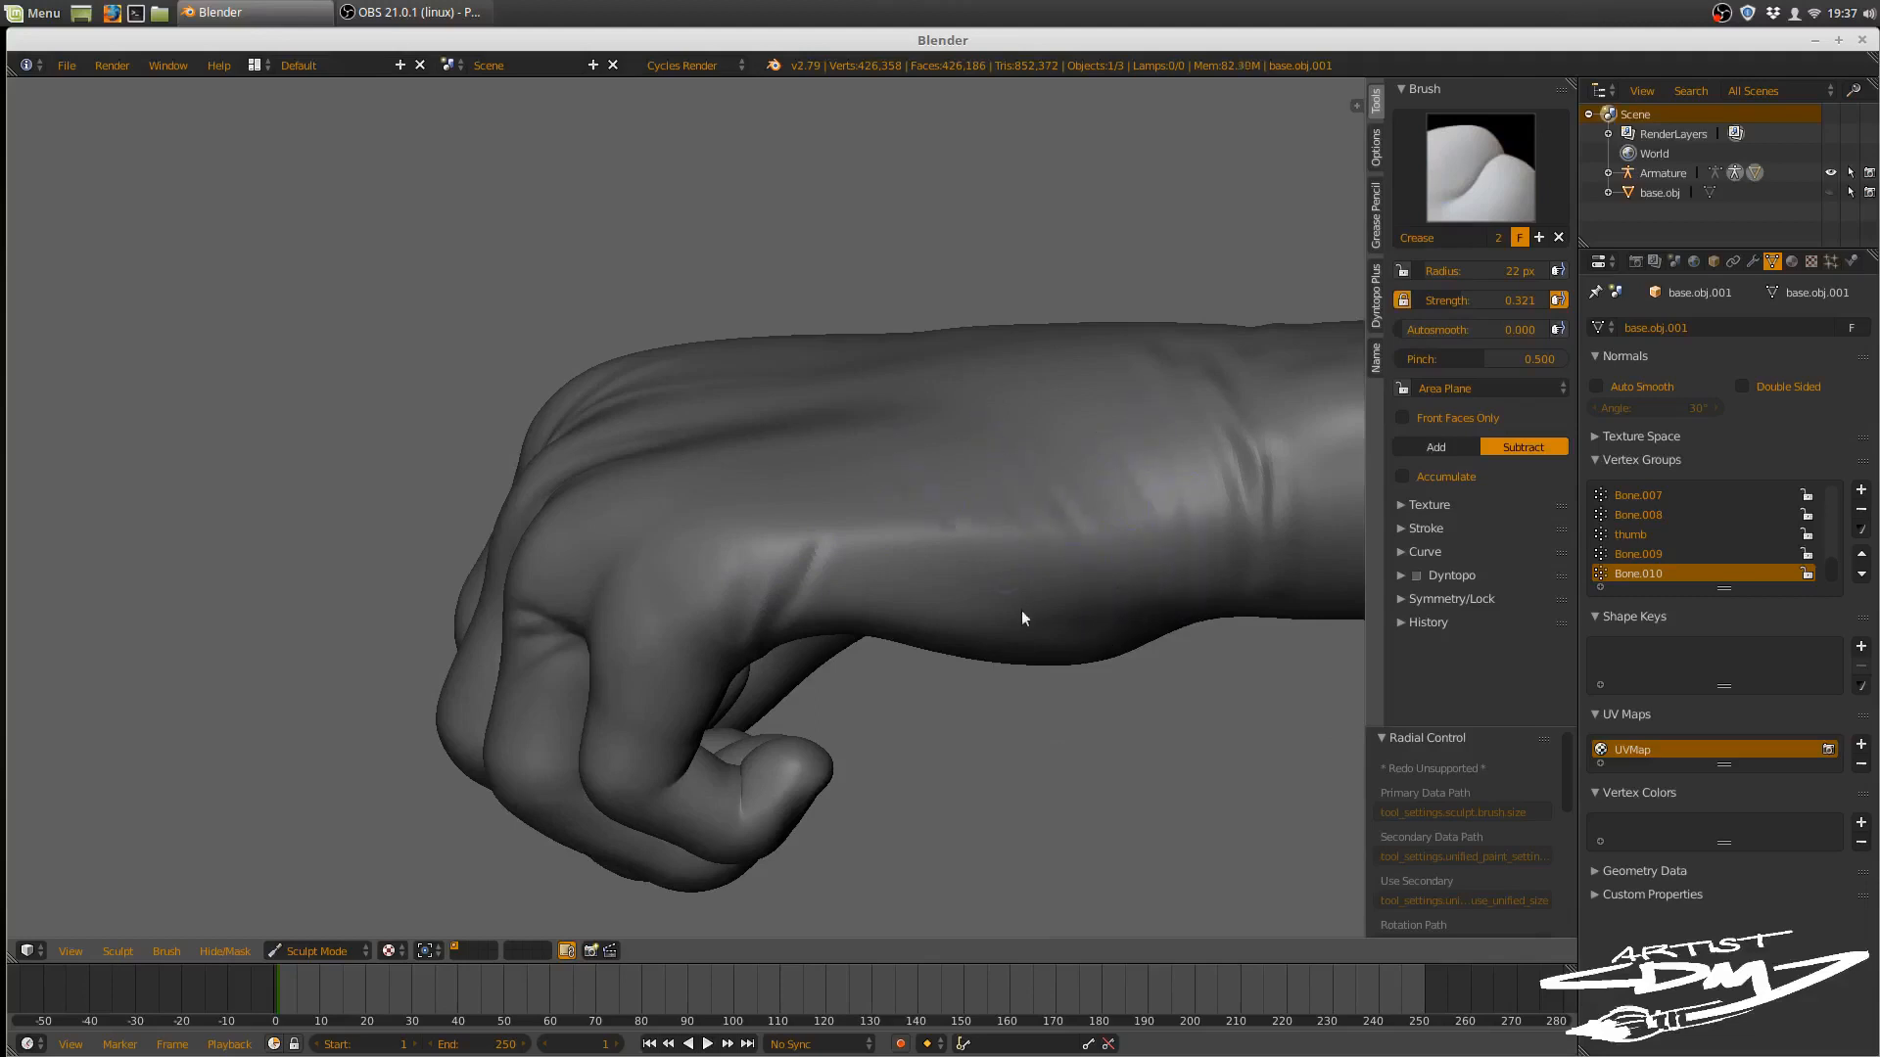
- Try carving a wrinkle on the ring finger's knuckle and undo the last stroke
middle_click_drag(1048, 498, 784, 378)
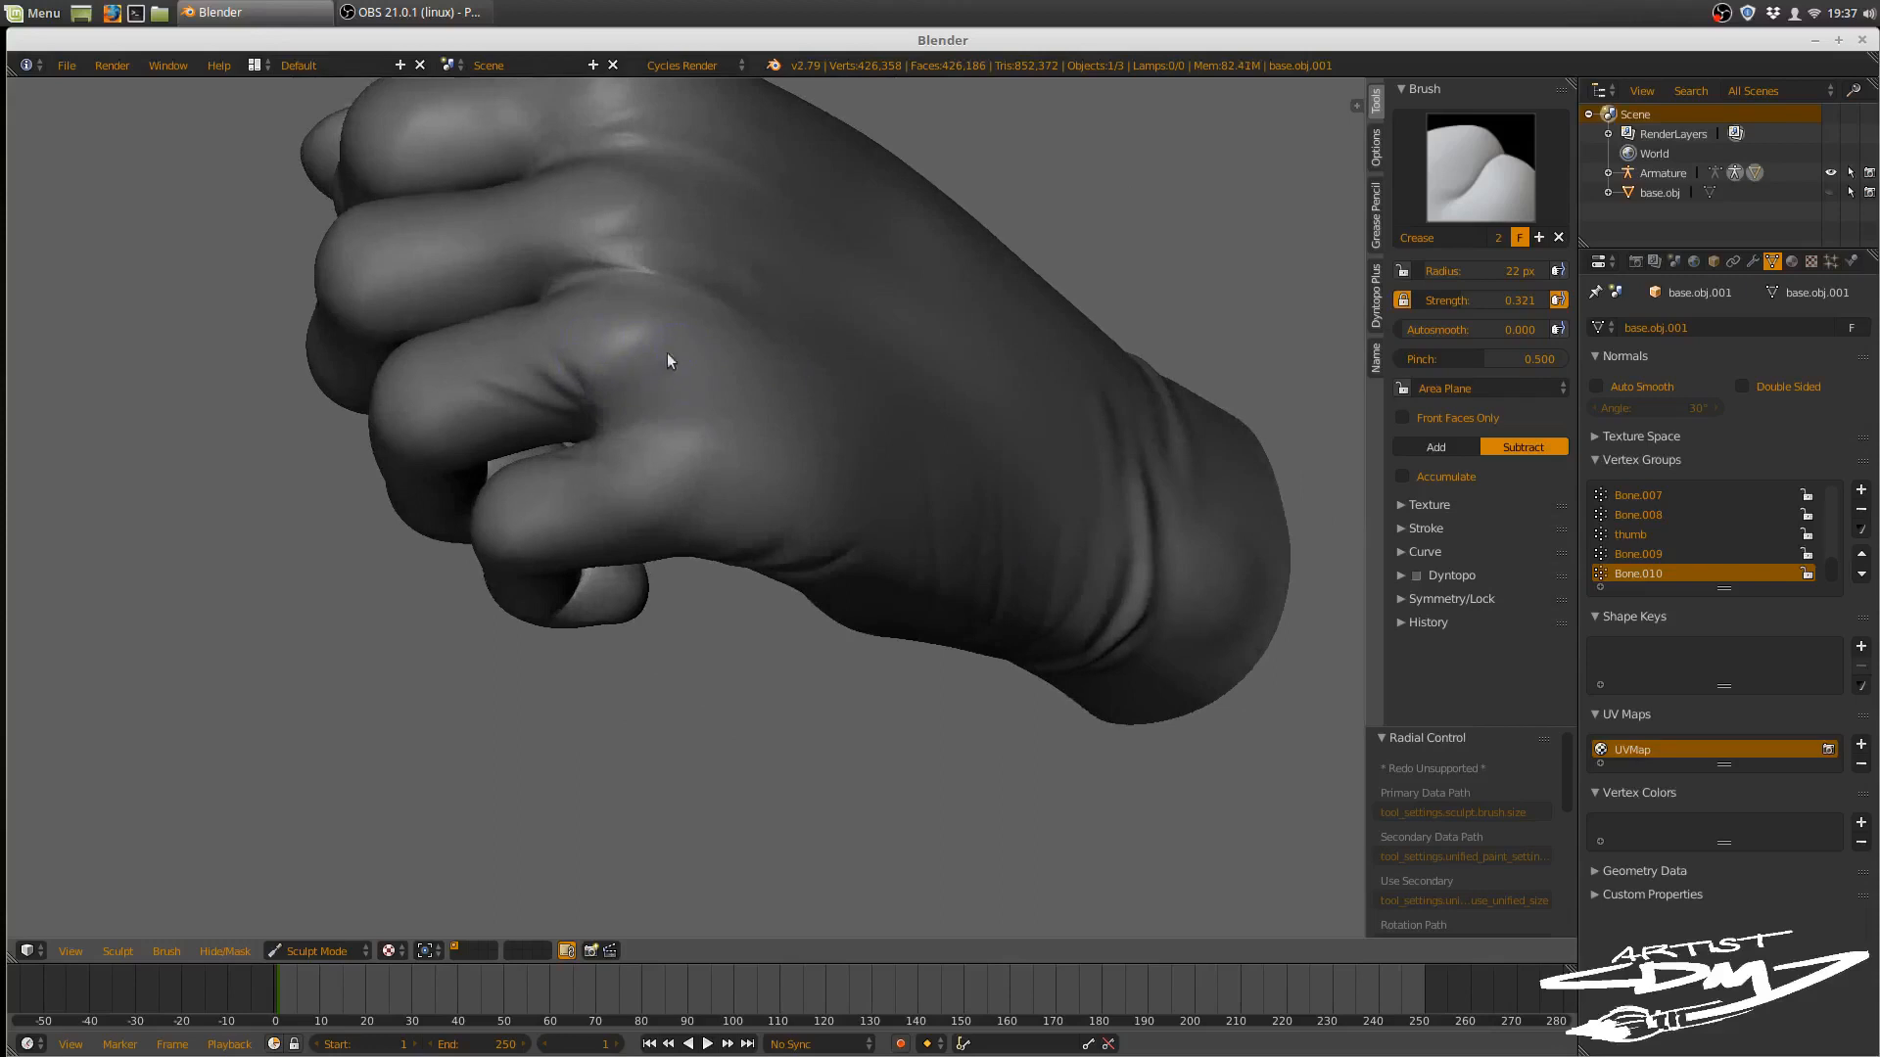
mouse_move(667, 355)
middle_mouse_down()
mouse_move(692, 349)
mouse_move(648, 330)
middle_mouse_up()
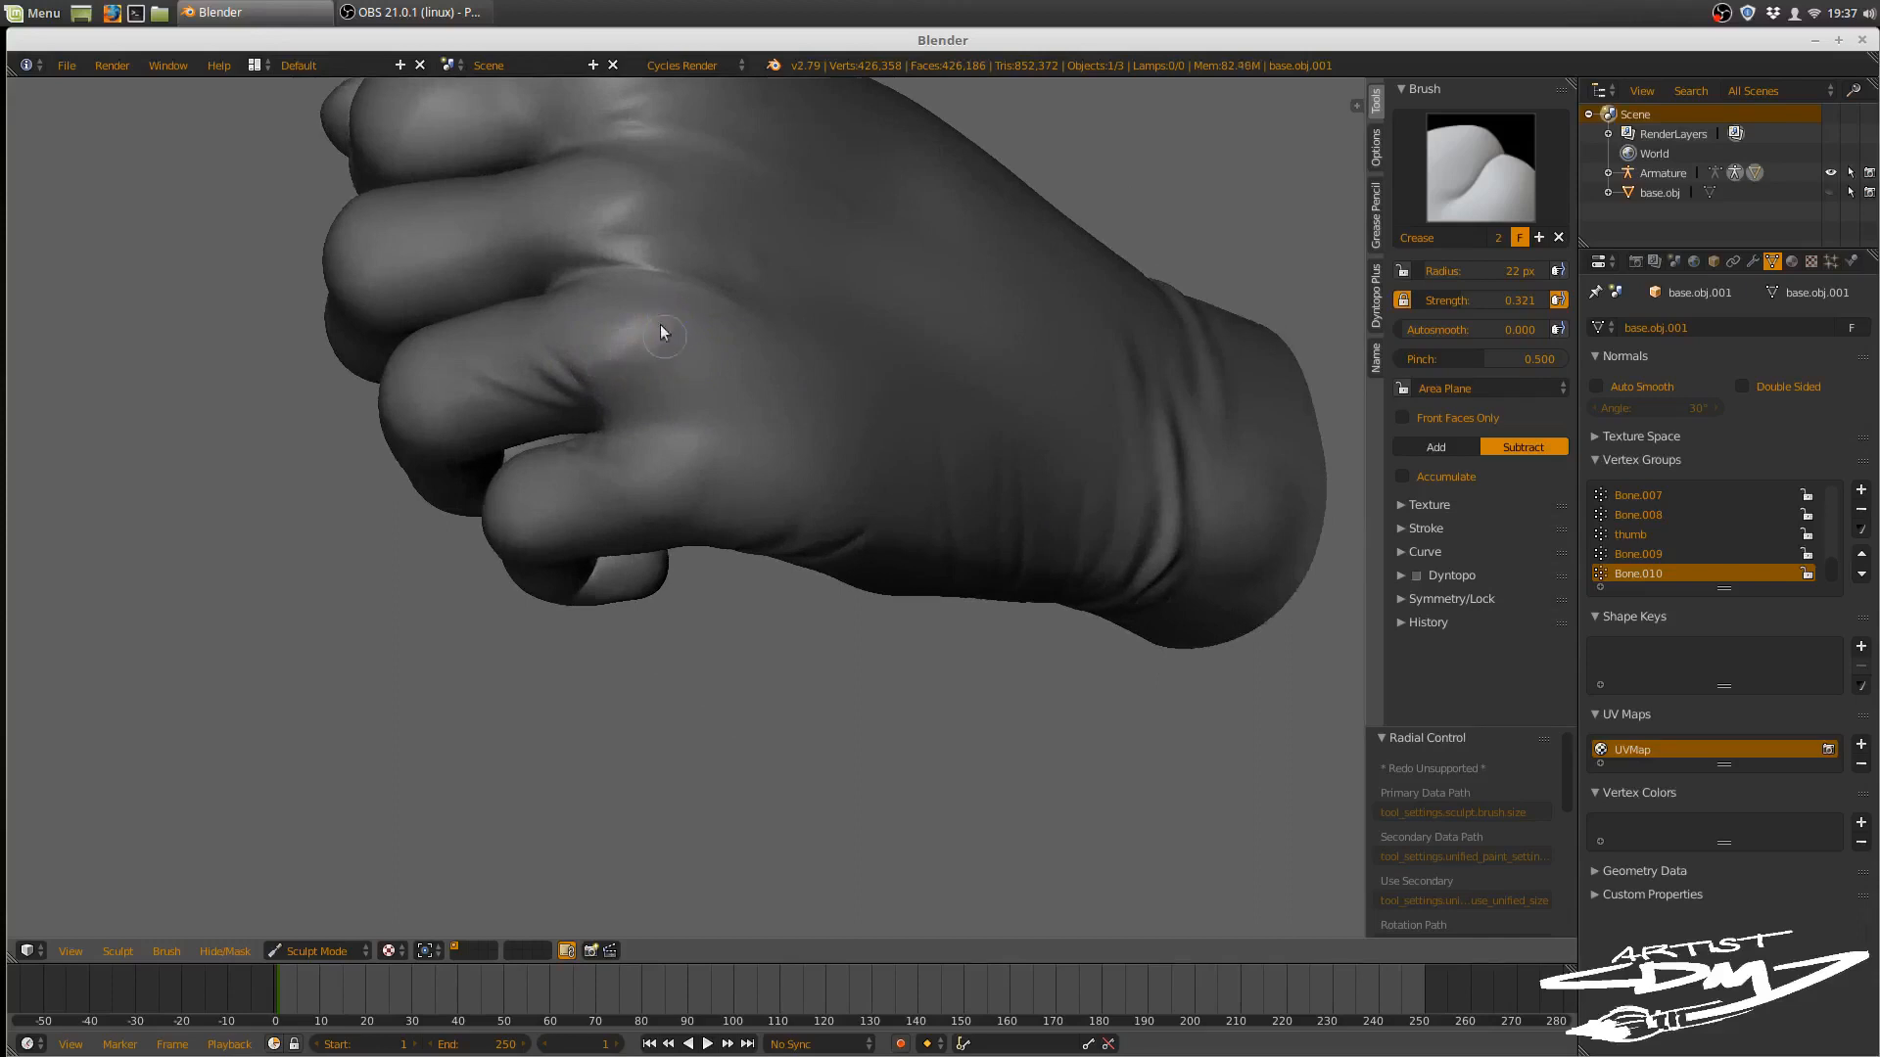
middle_click_drag(721, 324, 694, 337)
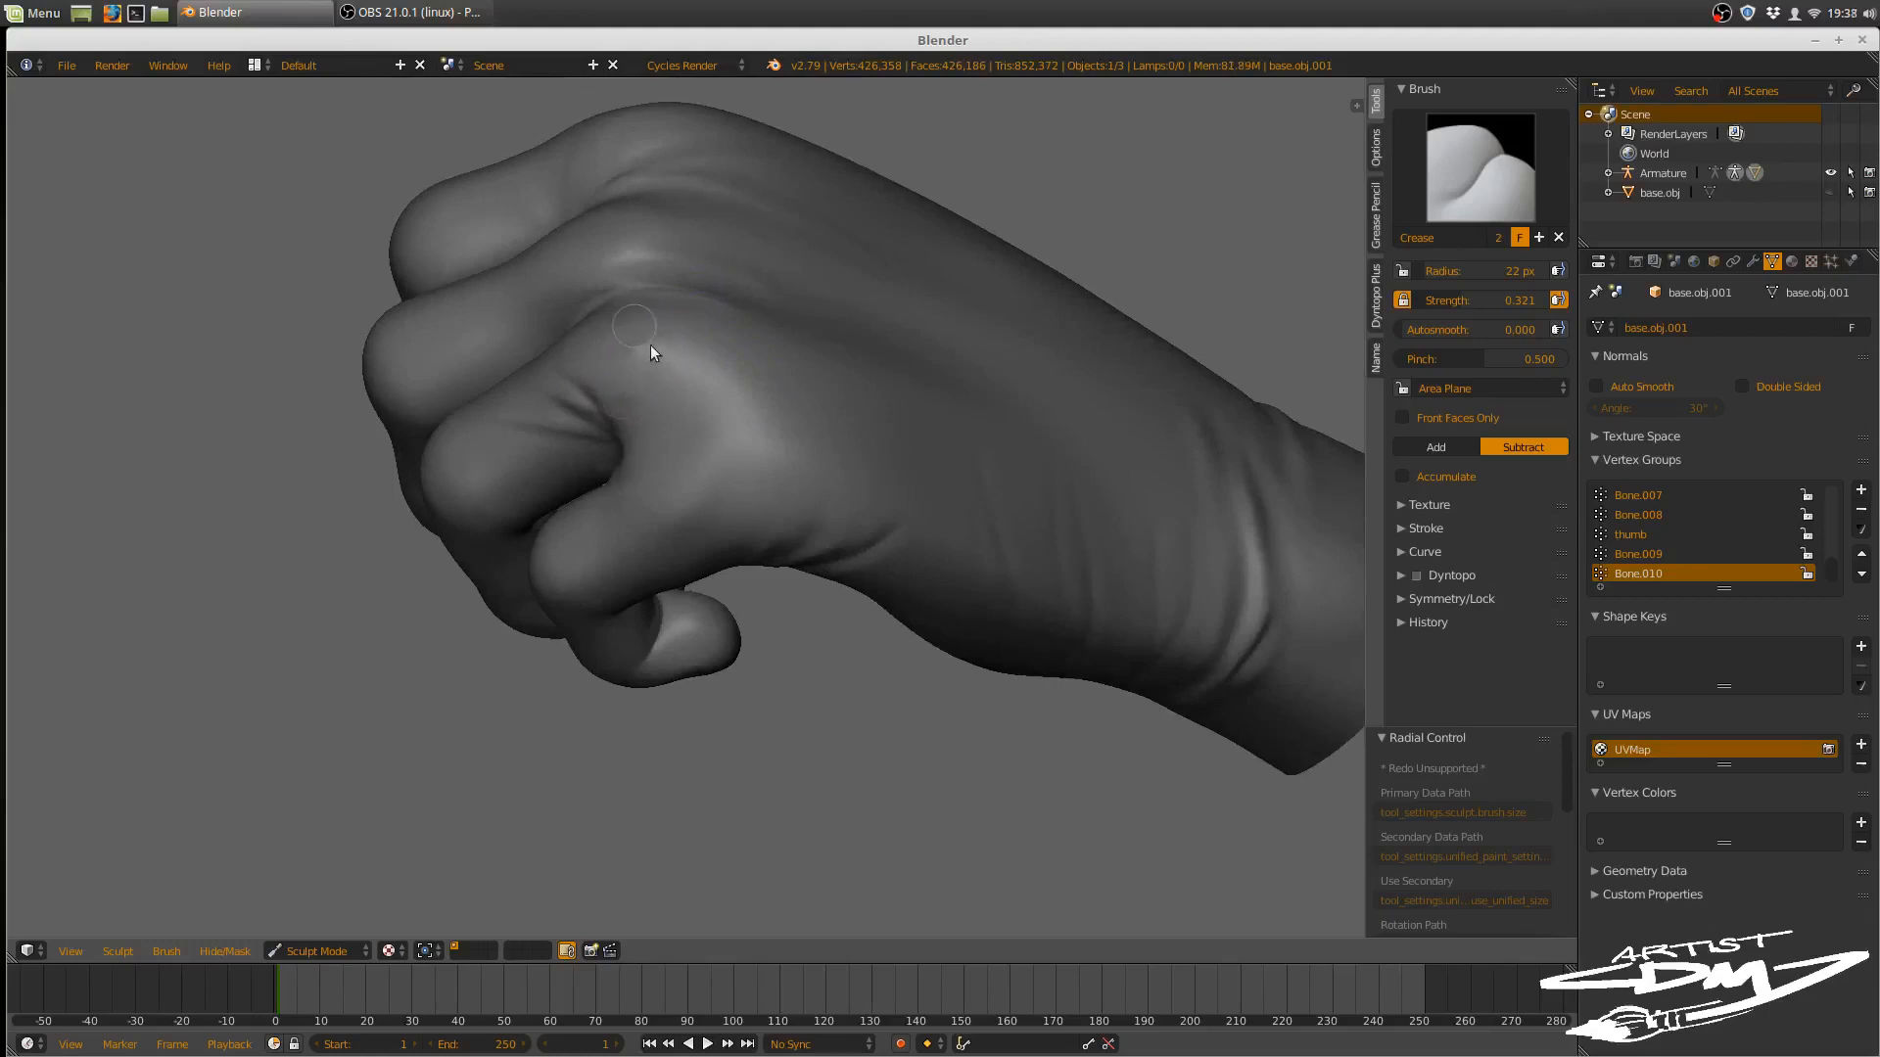
mouse_move(650, 346)
middle_mouse_down()
mouse_move(771, 397)
mouse_move(637, 335)
middle_mouse_up()
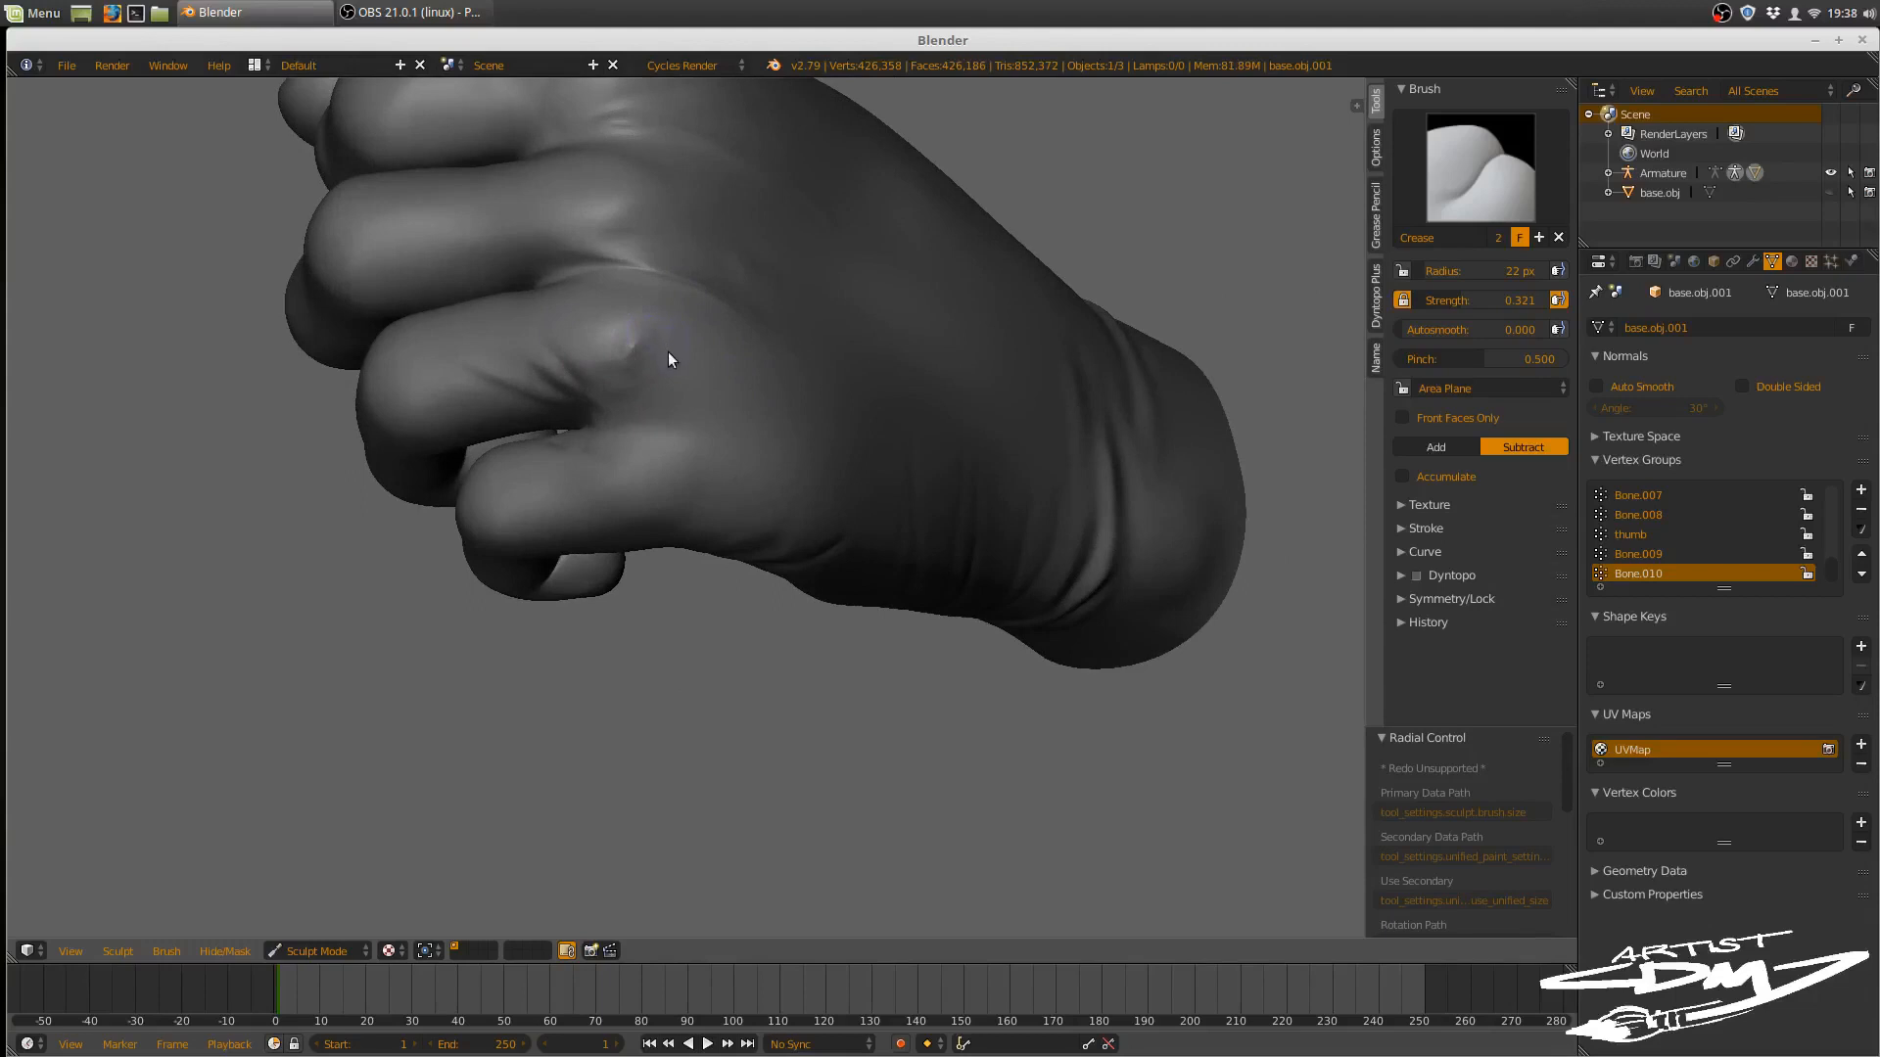
key("ctrl+z")
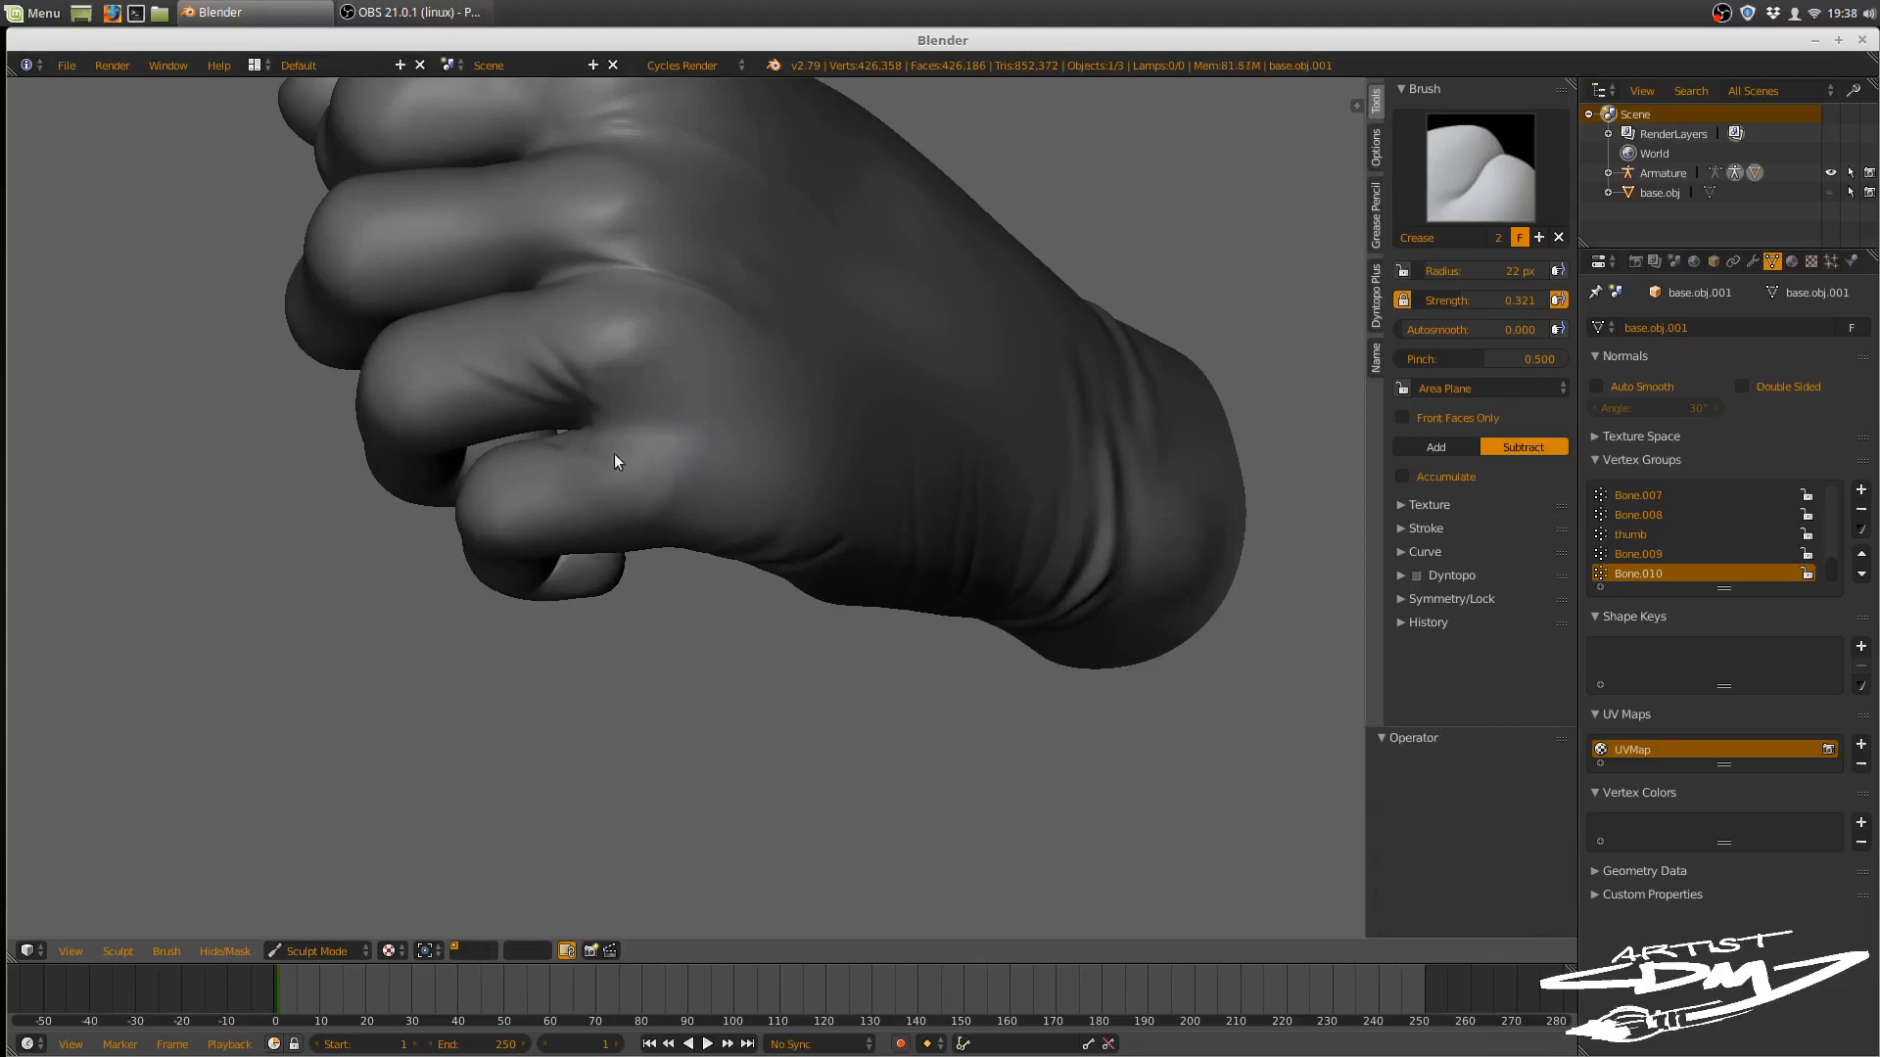
- Carve skin creases at the bent middle joints of the little, ring and middle fingers
middle_click_drag(615, 456, 522, 426)
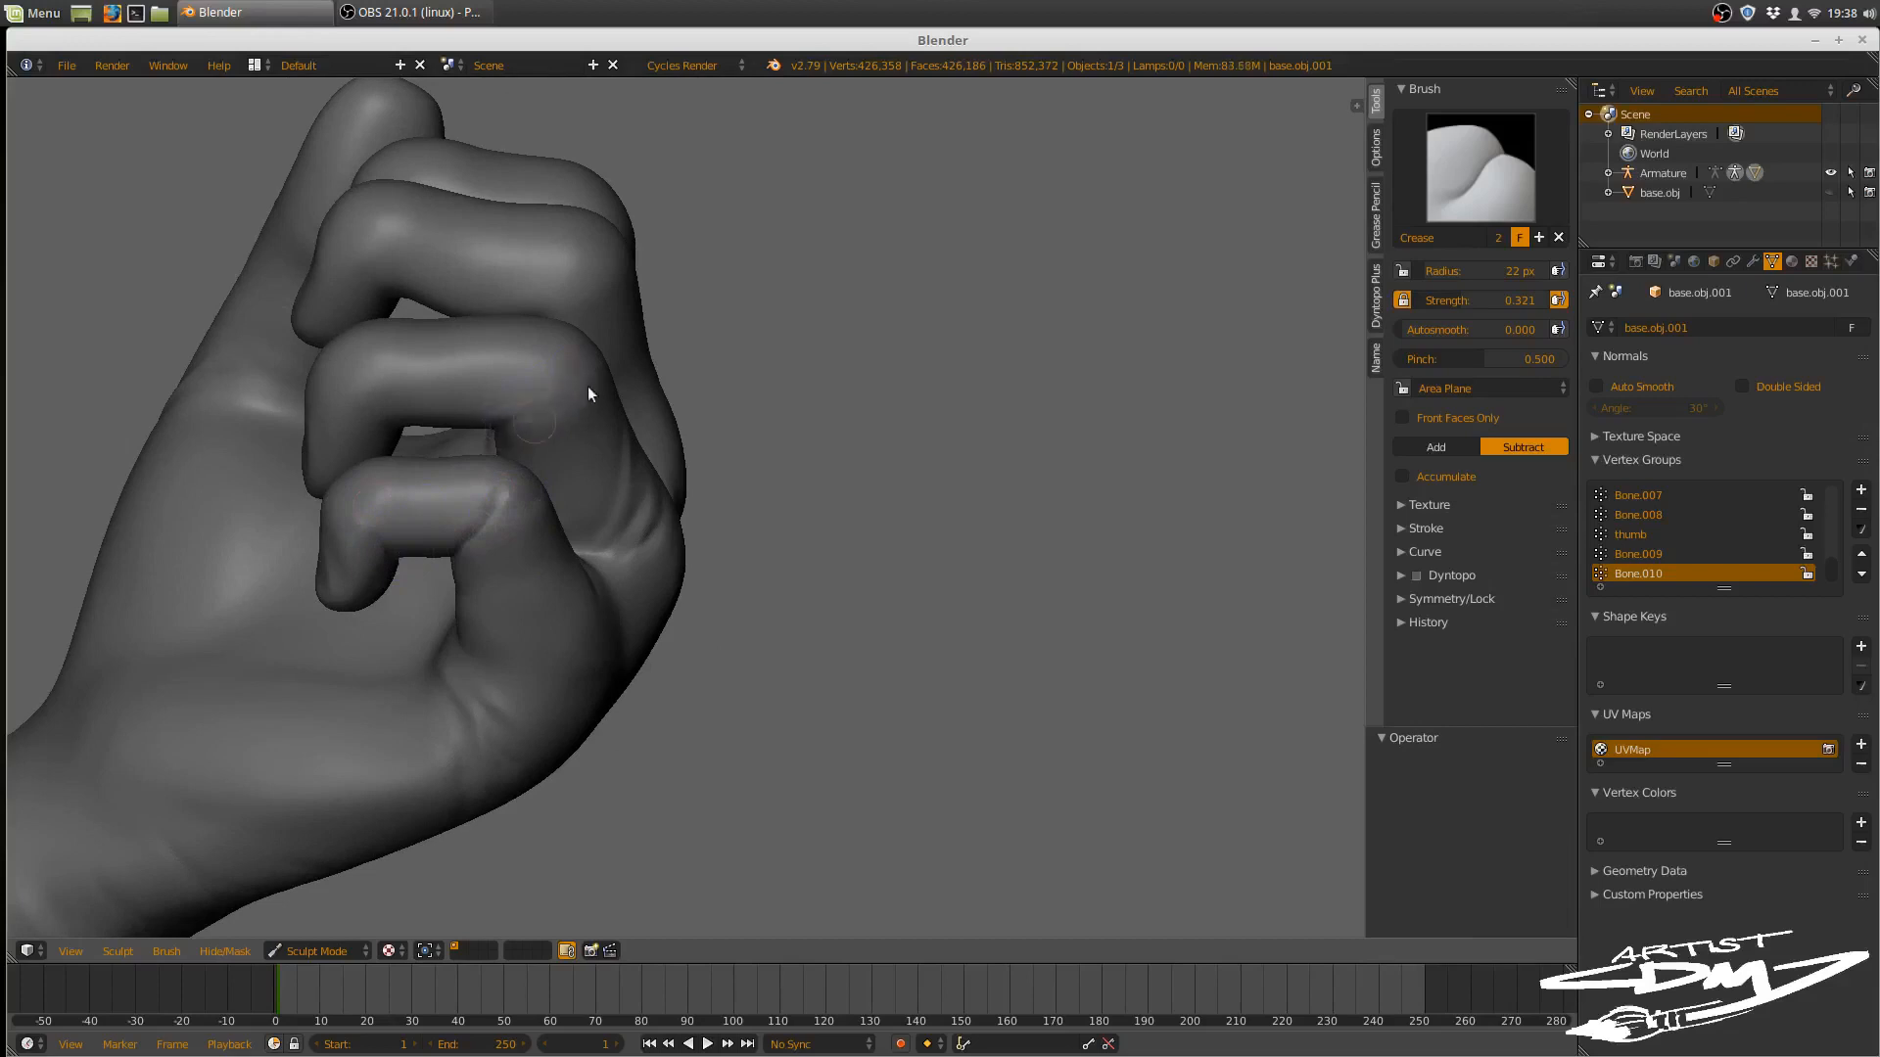
mouse_move(525, 410)
middle_mouse_down()
mouse_move(573, 364)
mouse_move(541, 313)
mouse_move(711, 291)
mouse_move(726, 271)
middle_mouse_up()
scroll(725, 266, "up", 4)
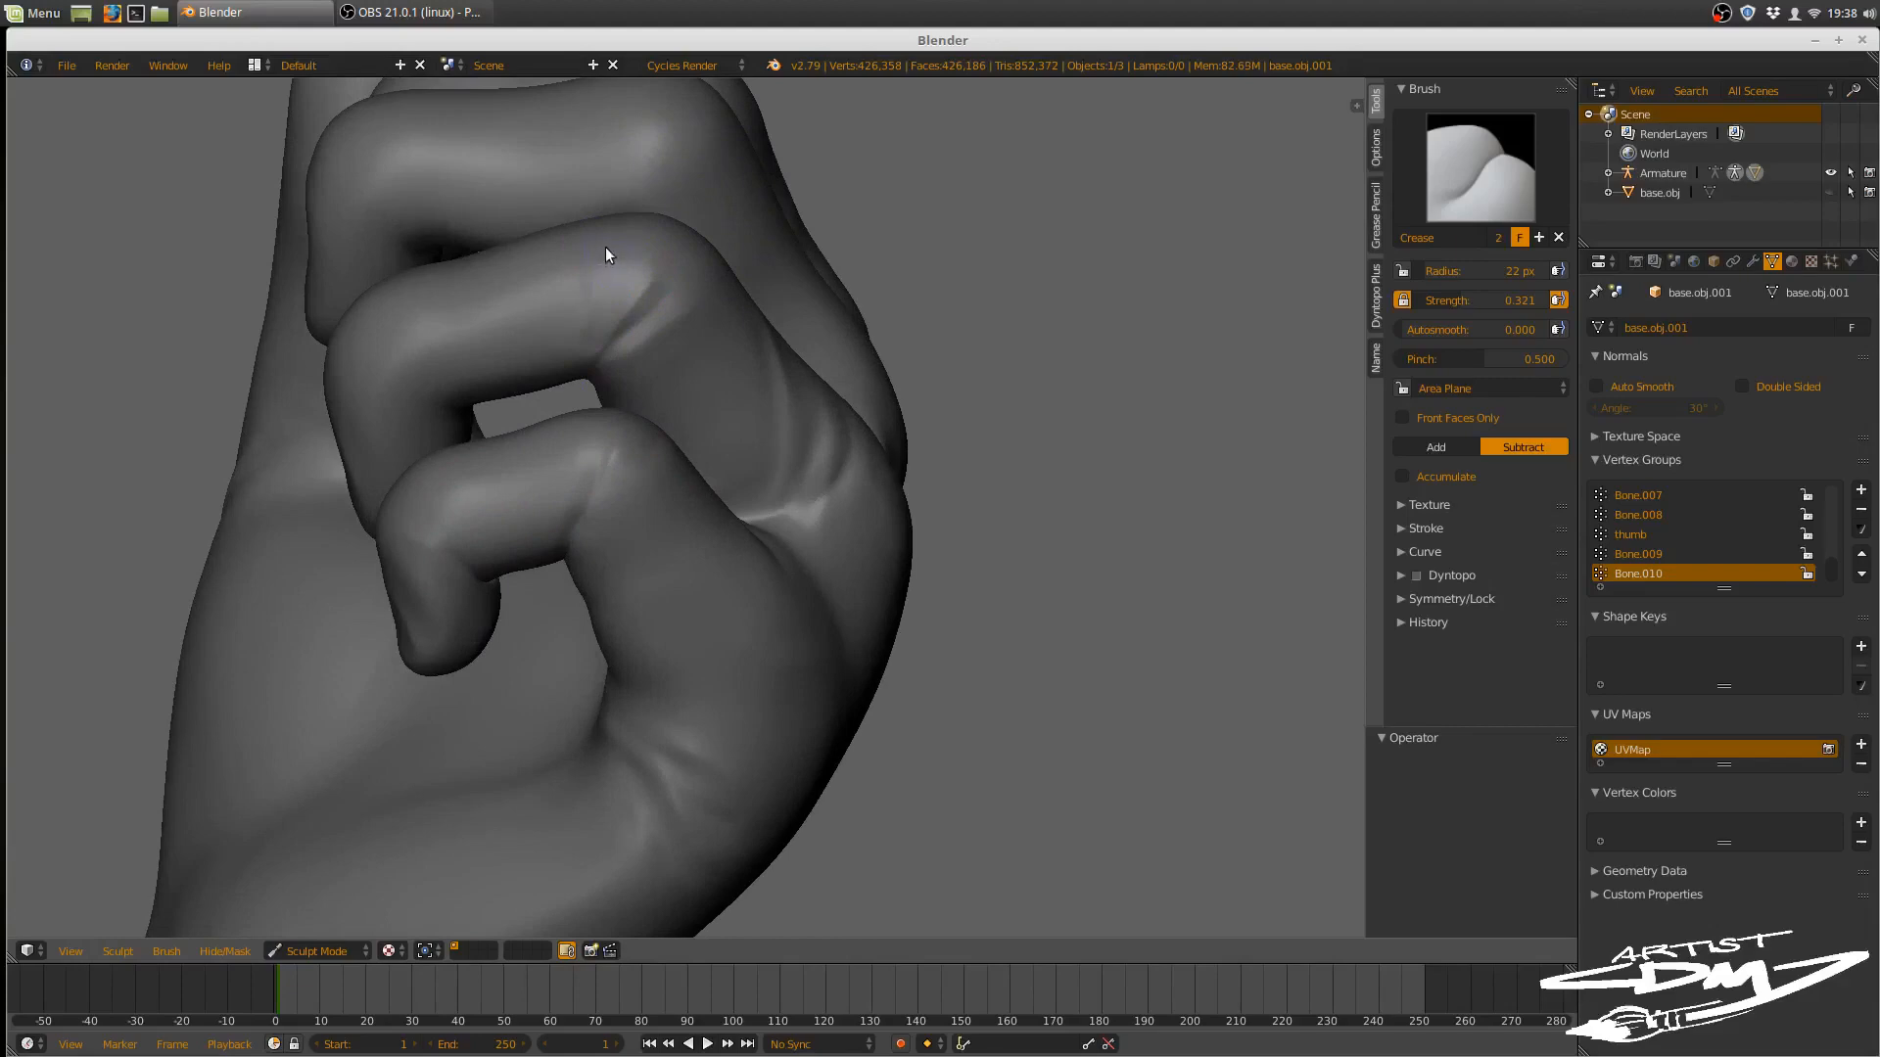
mouse_move(674, 307)
middle_mouse_down()
mouse_move(764, 333)
mouse_move(789, 280)
mouse_move(813, 290)
mouse_move(762, 309)
middle_mouse_up()
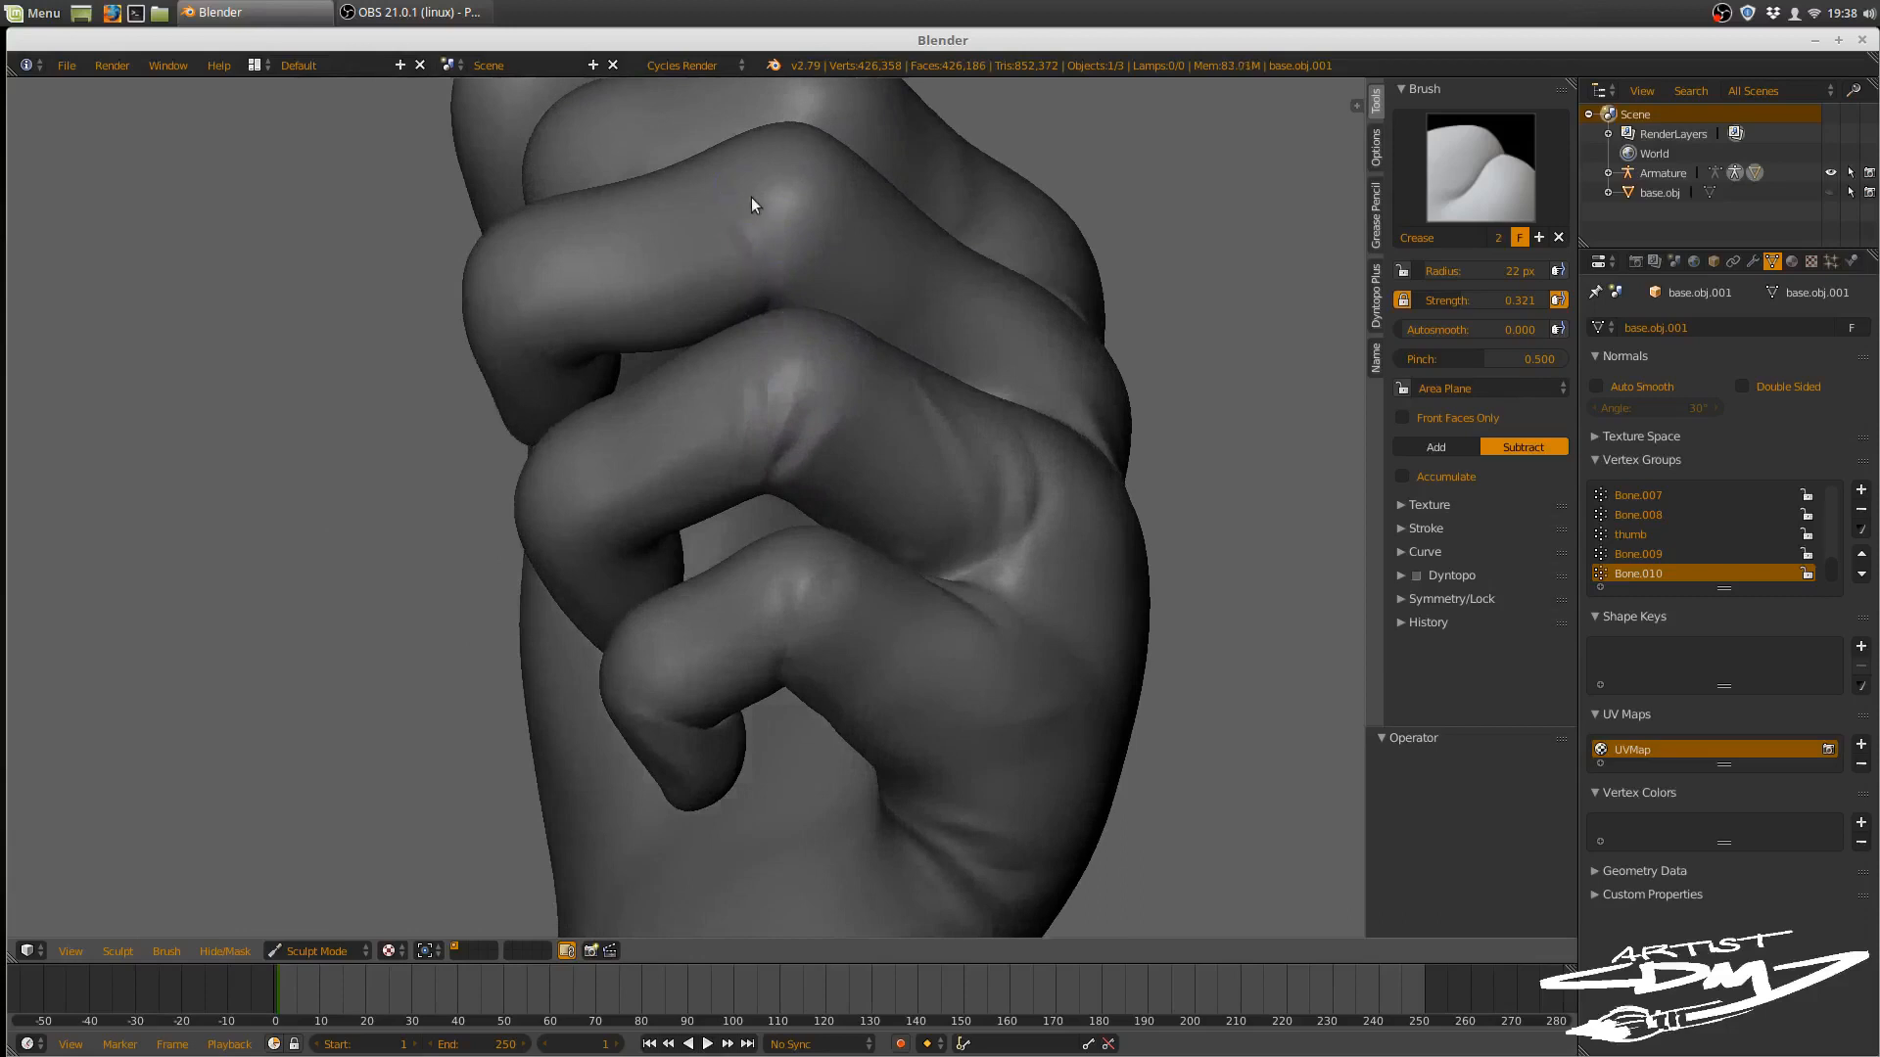
mouse_move(795, 223)
middle_mouse_down()
mouse_move(854, 218)
mouse_move(784, 238)
mouse_move(895, 189)
mouse_move(904, 262)
mouse_move(965, 284)
middle_mouse_up()
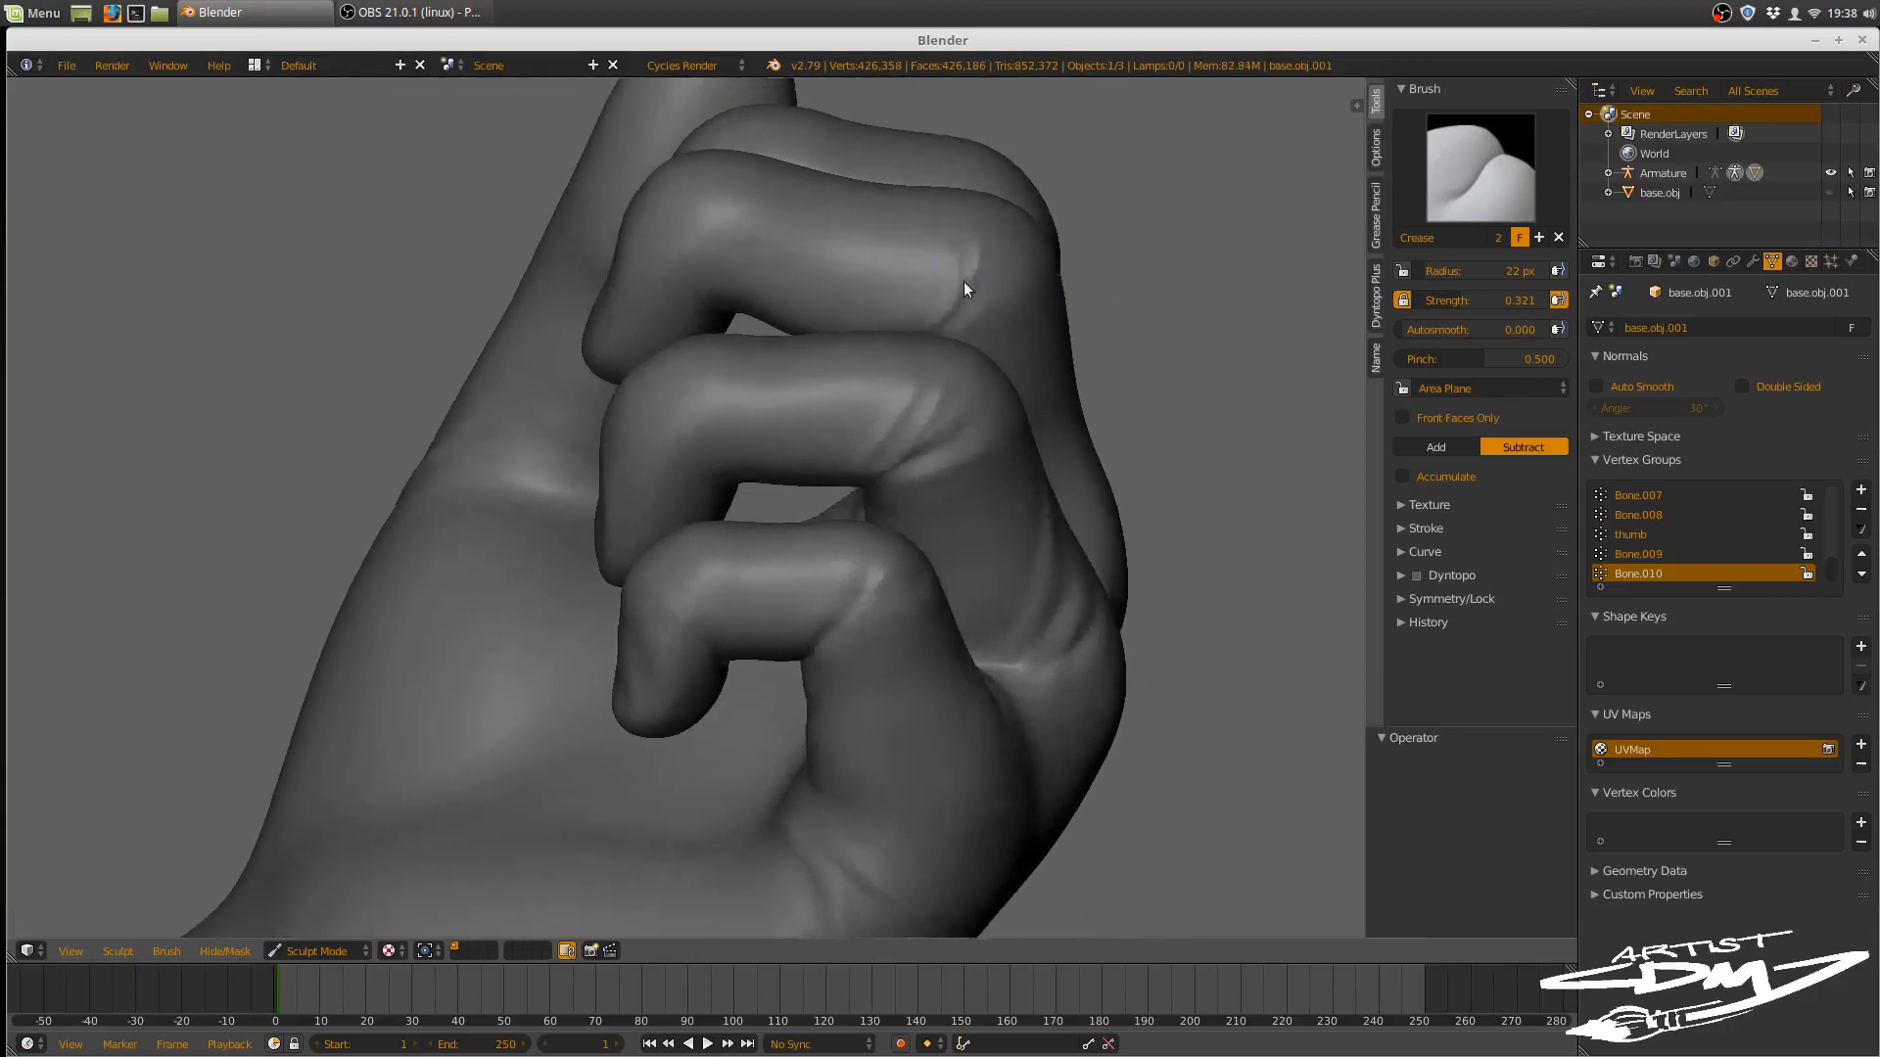
- Carve creases at the thumb's joint and skin folds across the base of the thumb
scroll(950, 332, "down", 4)
mouse_move(936, 386)
middle_mouse_down()
mouse_move(907, 407)
mouse_move(1001, 378)
mouse_move(1132, 454)
mouse_move(1061, 381)
mouse_move(973, 450)
mouse_move(1102, 415)
mouse_move(1024, 302)
mouse_move(1020, 336)
mouse_move(923, 285)
middle_mouse_up()
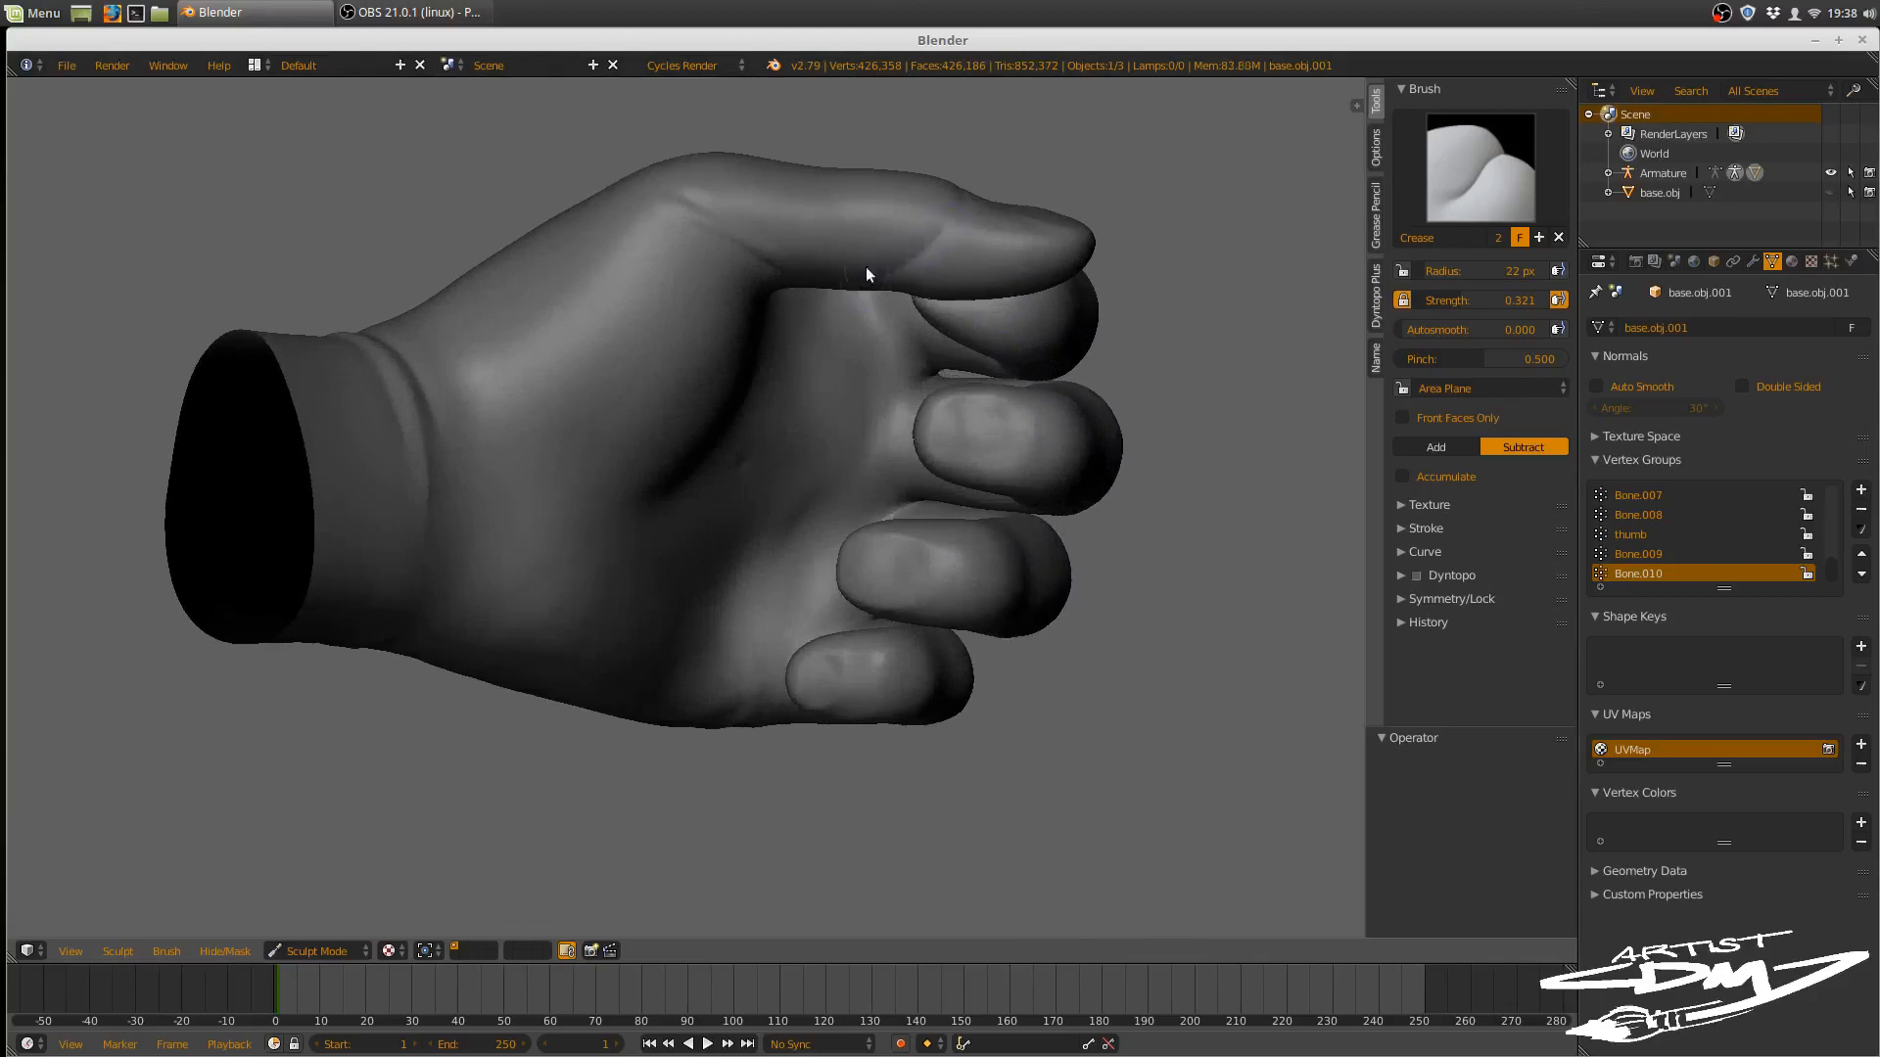
middle_click_drag(917, 235, 917, 266)
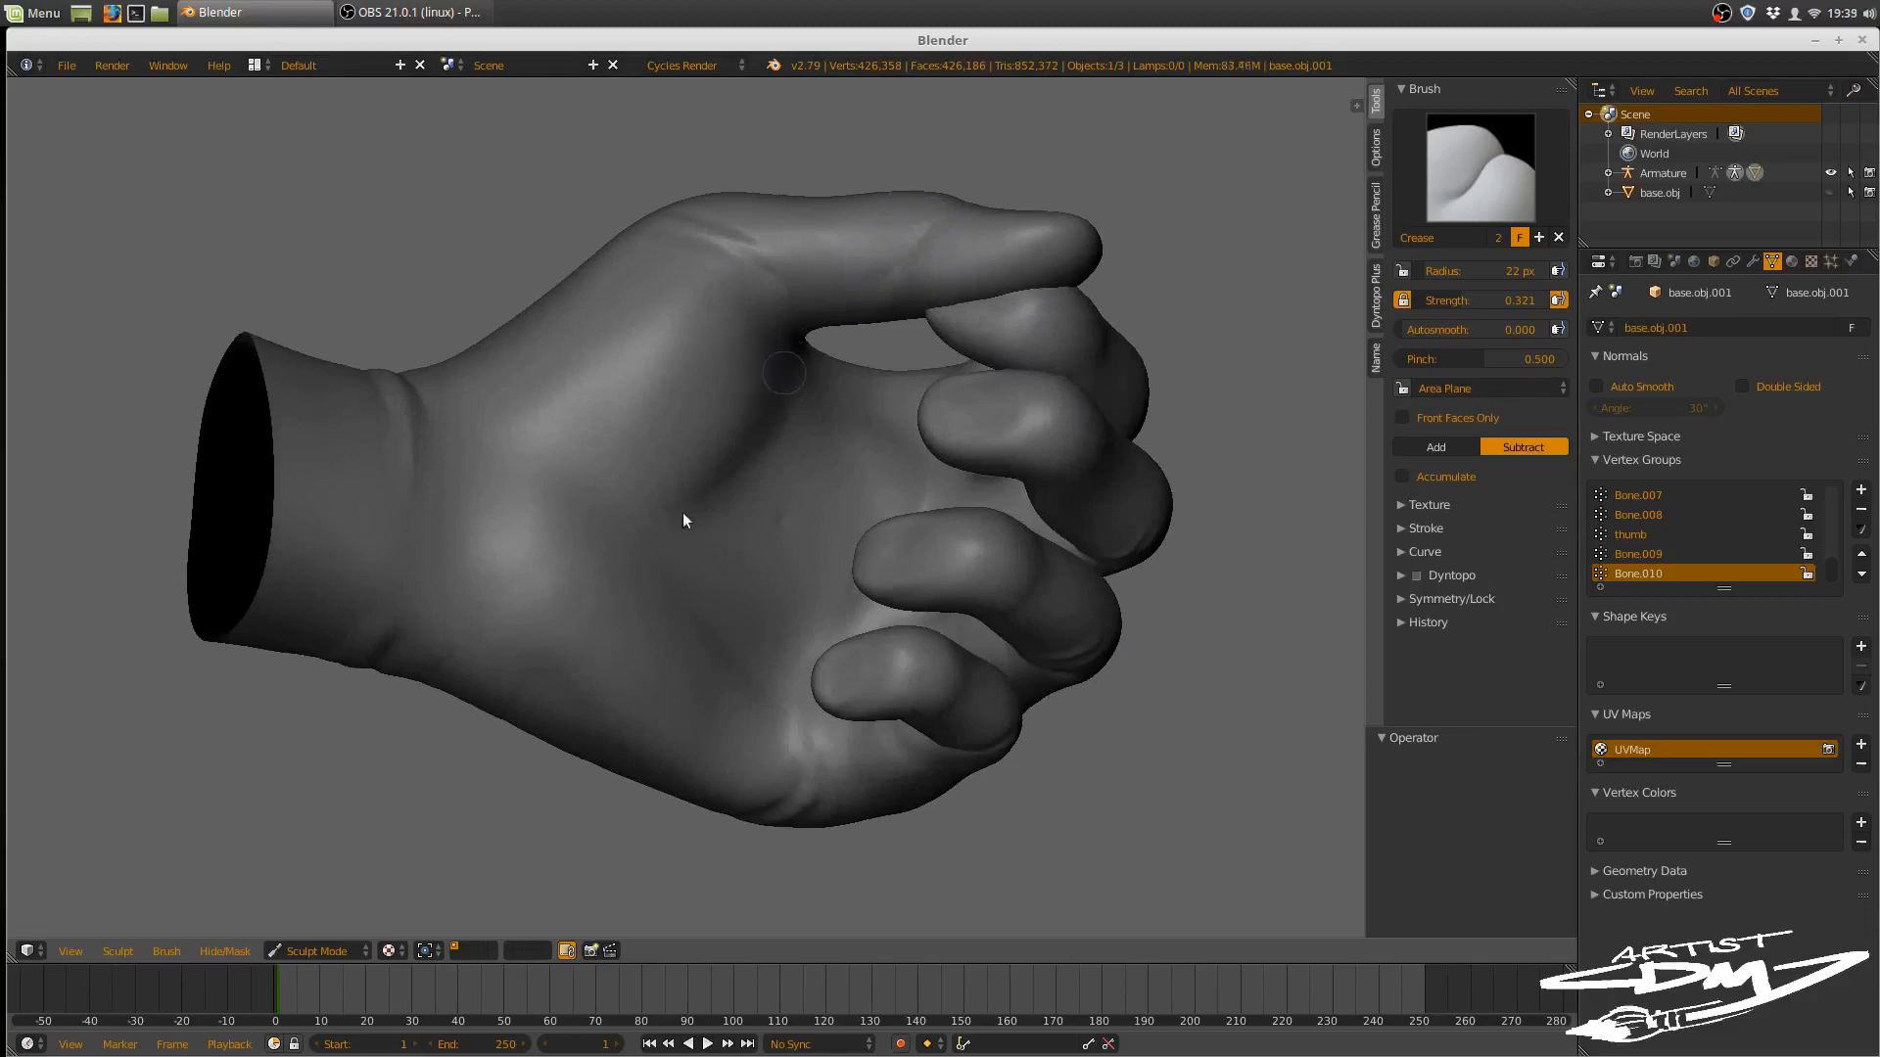
mouse_move(589, 319)
middle_mouse_down()
mouse_move(764, 398)
mouse_move(725, 323)
middle_mouse_up()
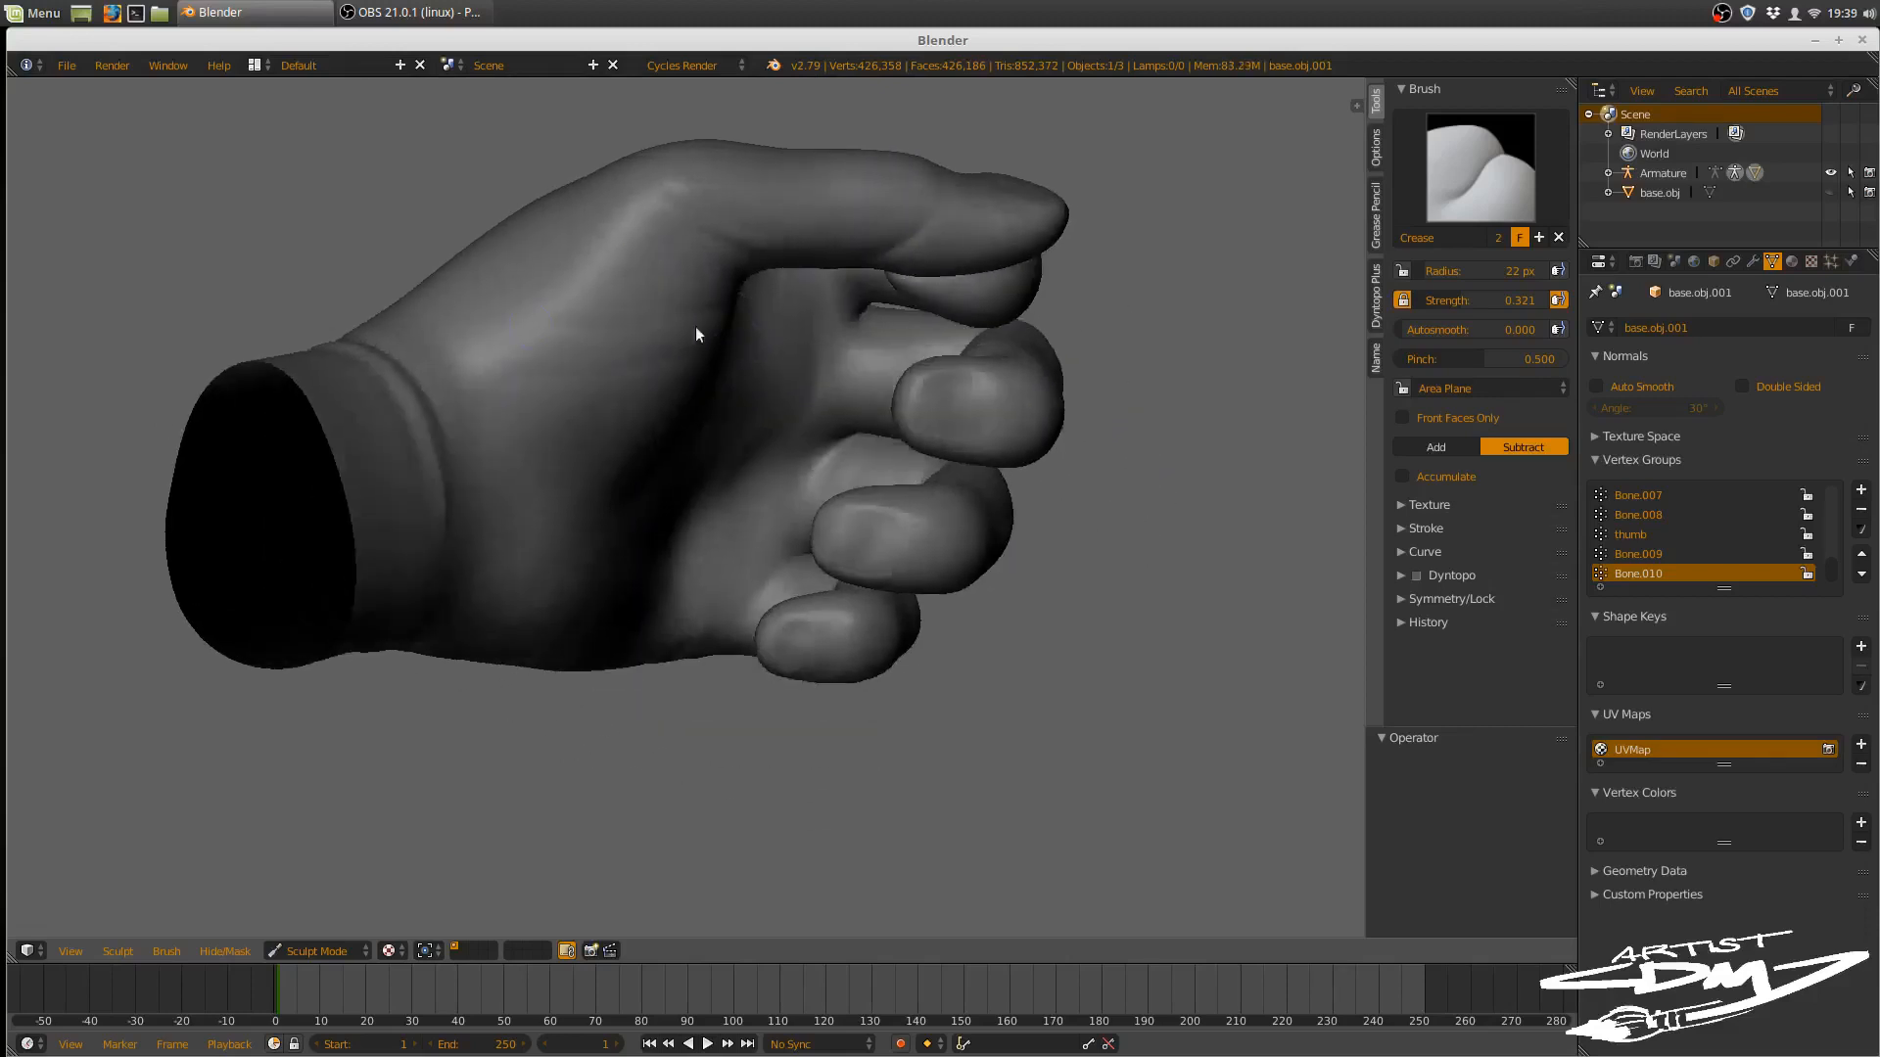
middle_click_drag(672, 327, 624, 335)
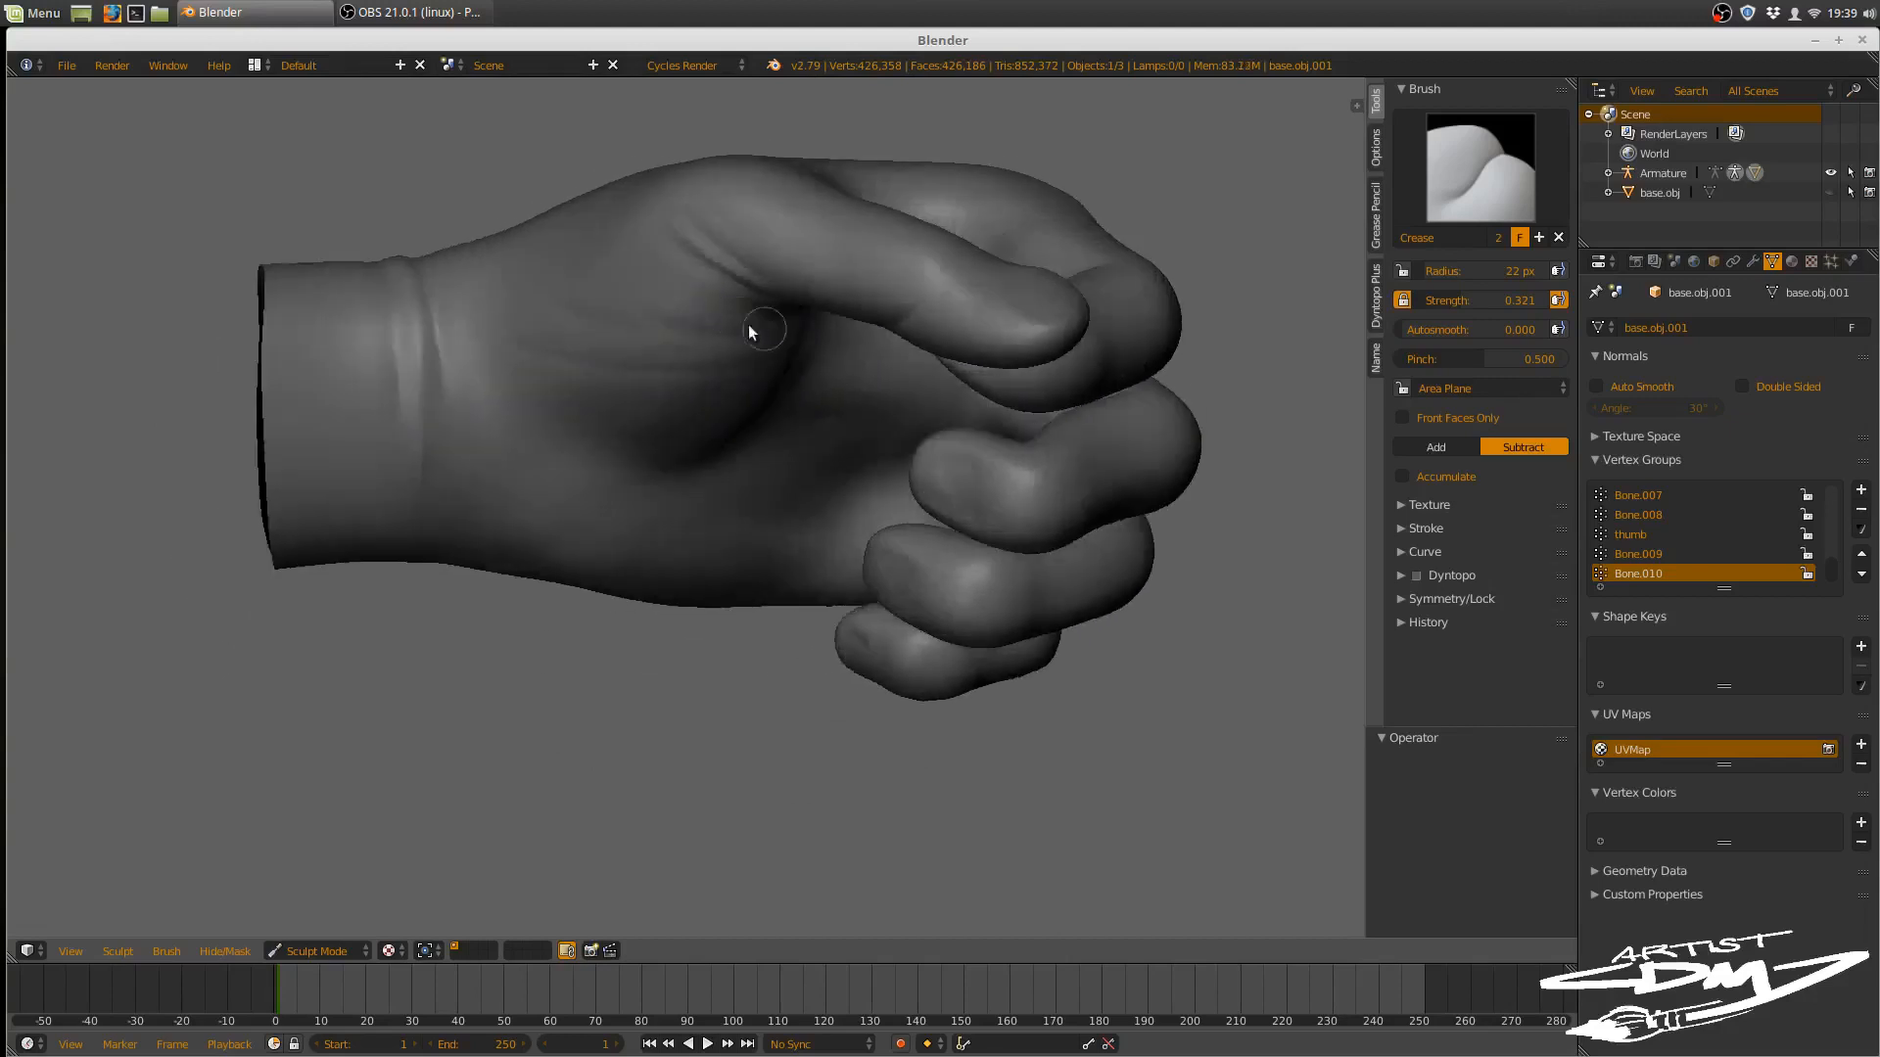
- Carve skin folds on the back of the hand between the thumb and the index finger
mouse_move(784, 286)
middle_mouse_down()
mouse_move(568, 349)
mouse_move(726, 362)
mouse_move(719, 432)
middle_mouse_up()
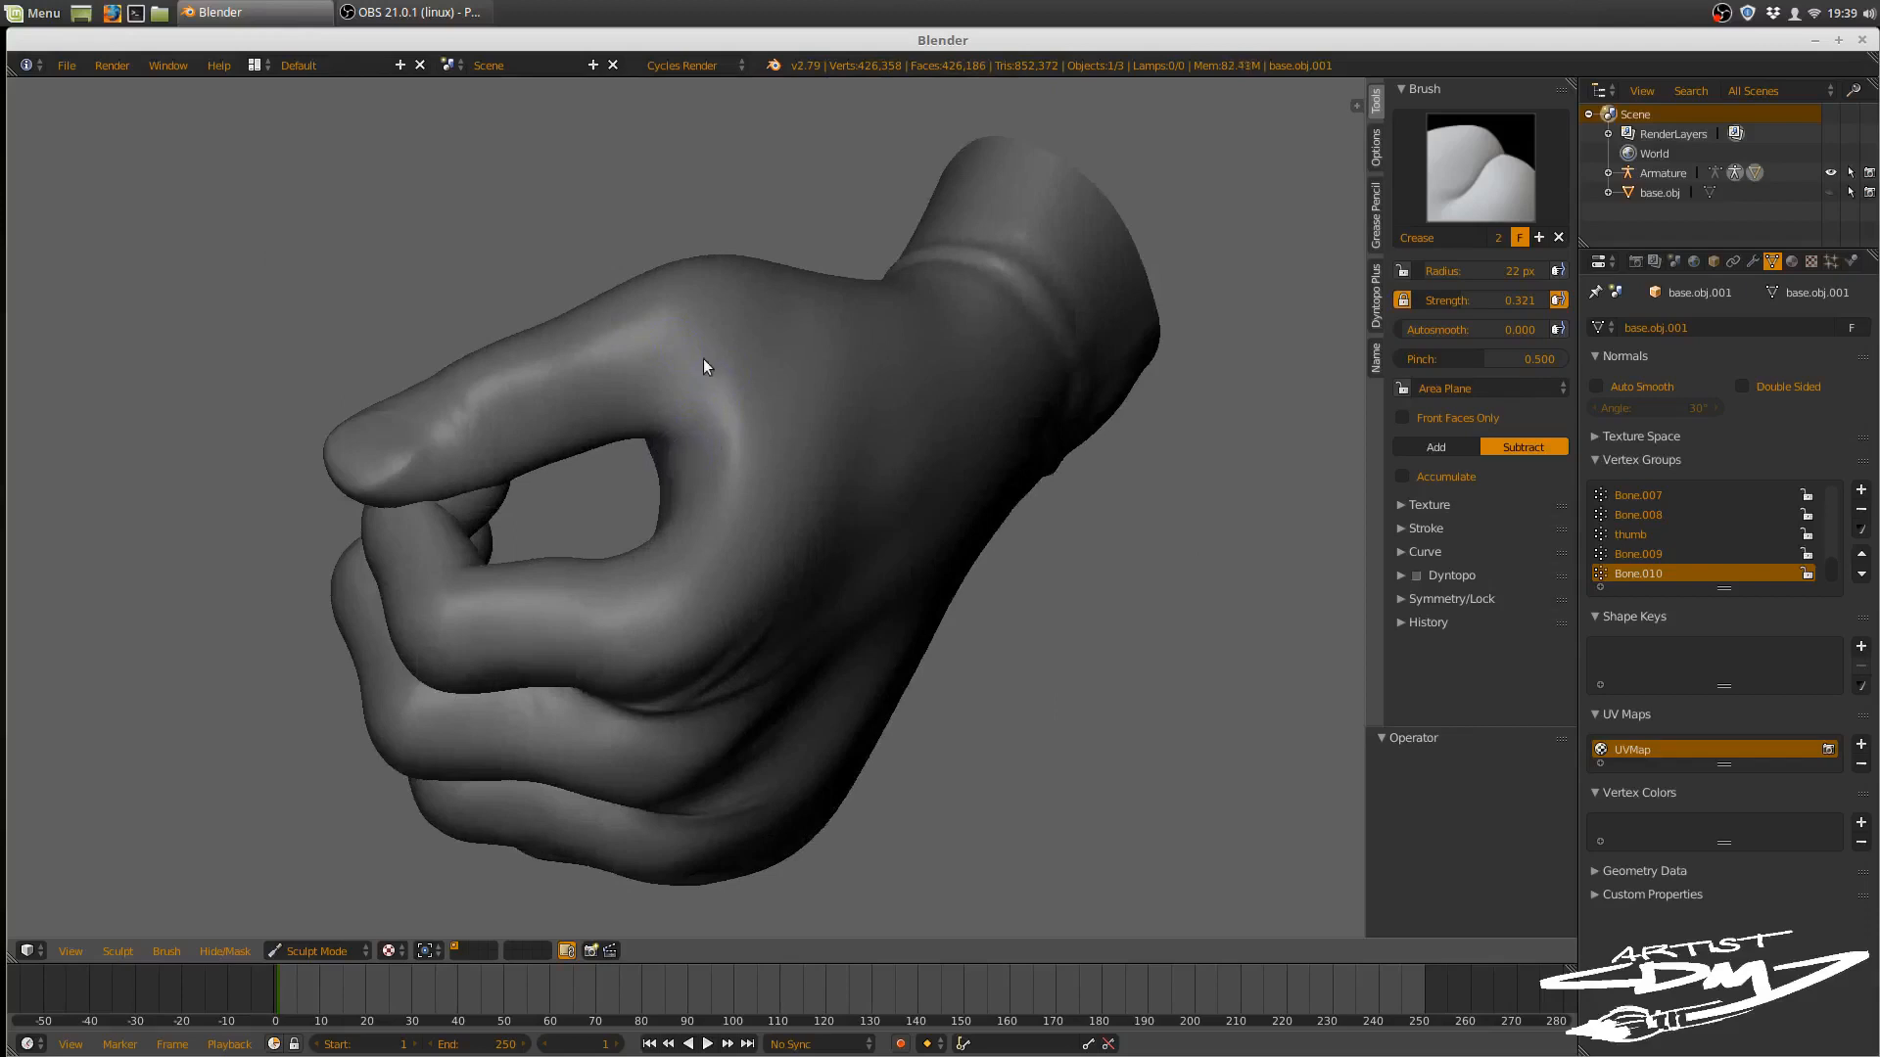
left_click_drag(714, 392, 733, 376)
mouse_move(849, 325)
middle_mouse_down()
mouse_move(699, 338)
mouse_move(792, 396)
middle_mouse_up()
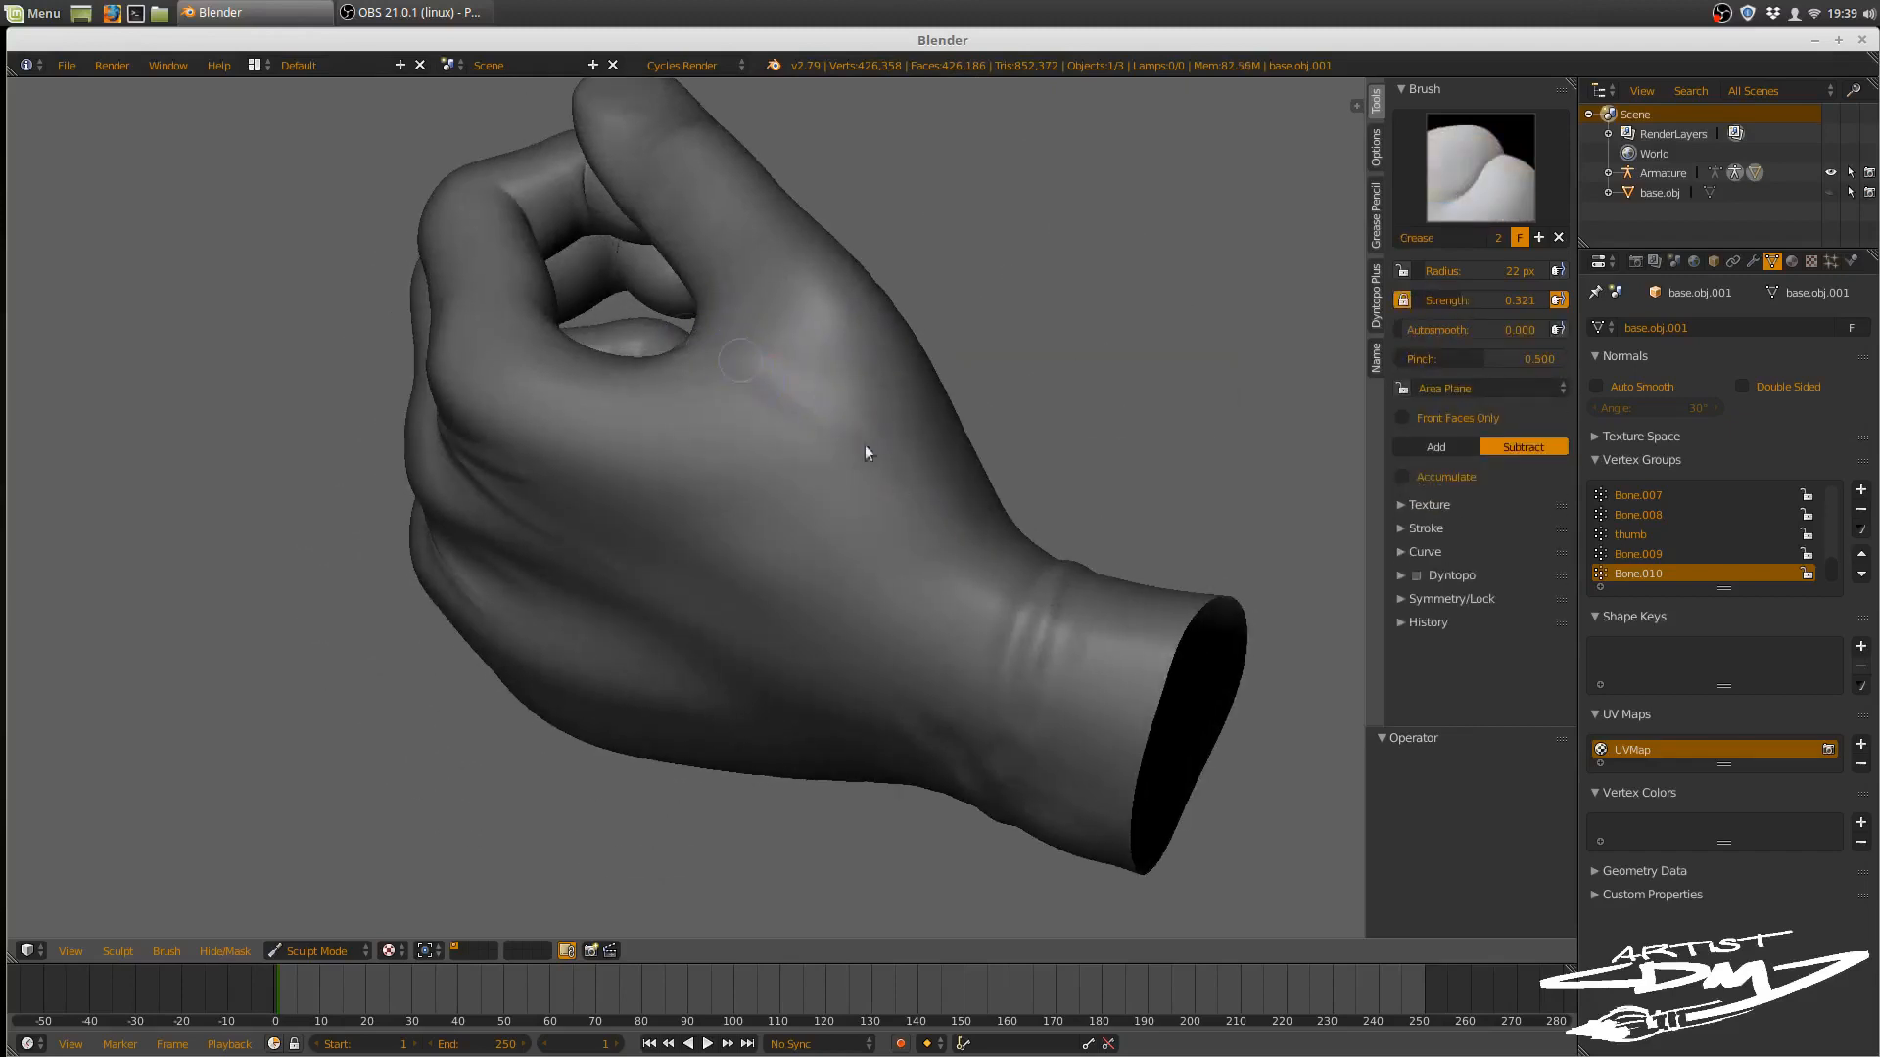
mouse_move(901, 491)
middle_mouse_down()
mouse_move(931, 386)
mouse_move(922, 472)
middle_mouse_up()
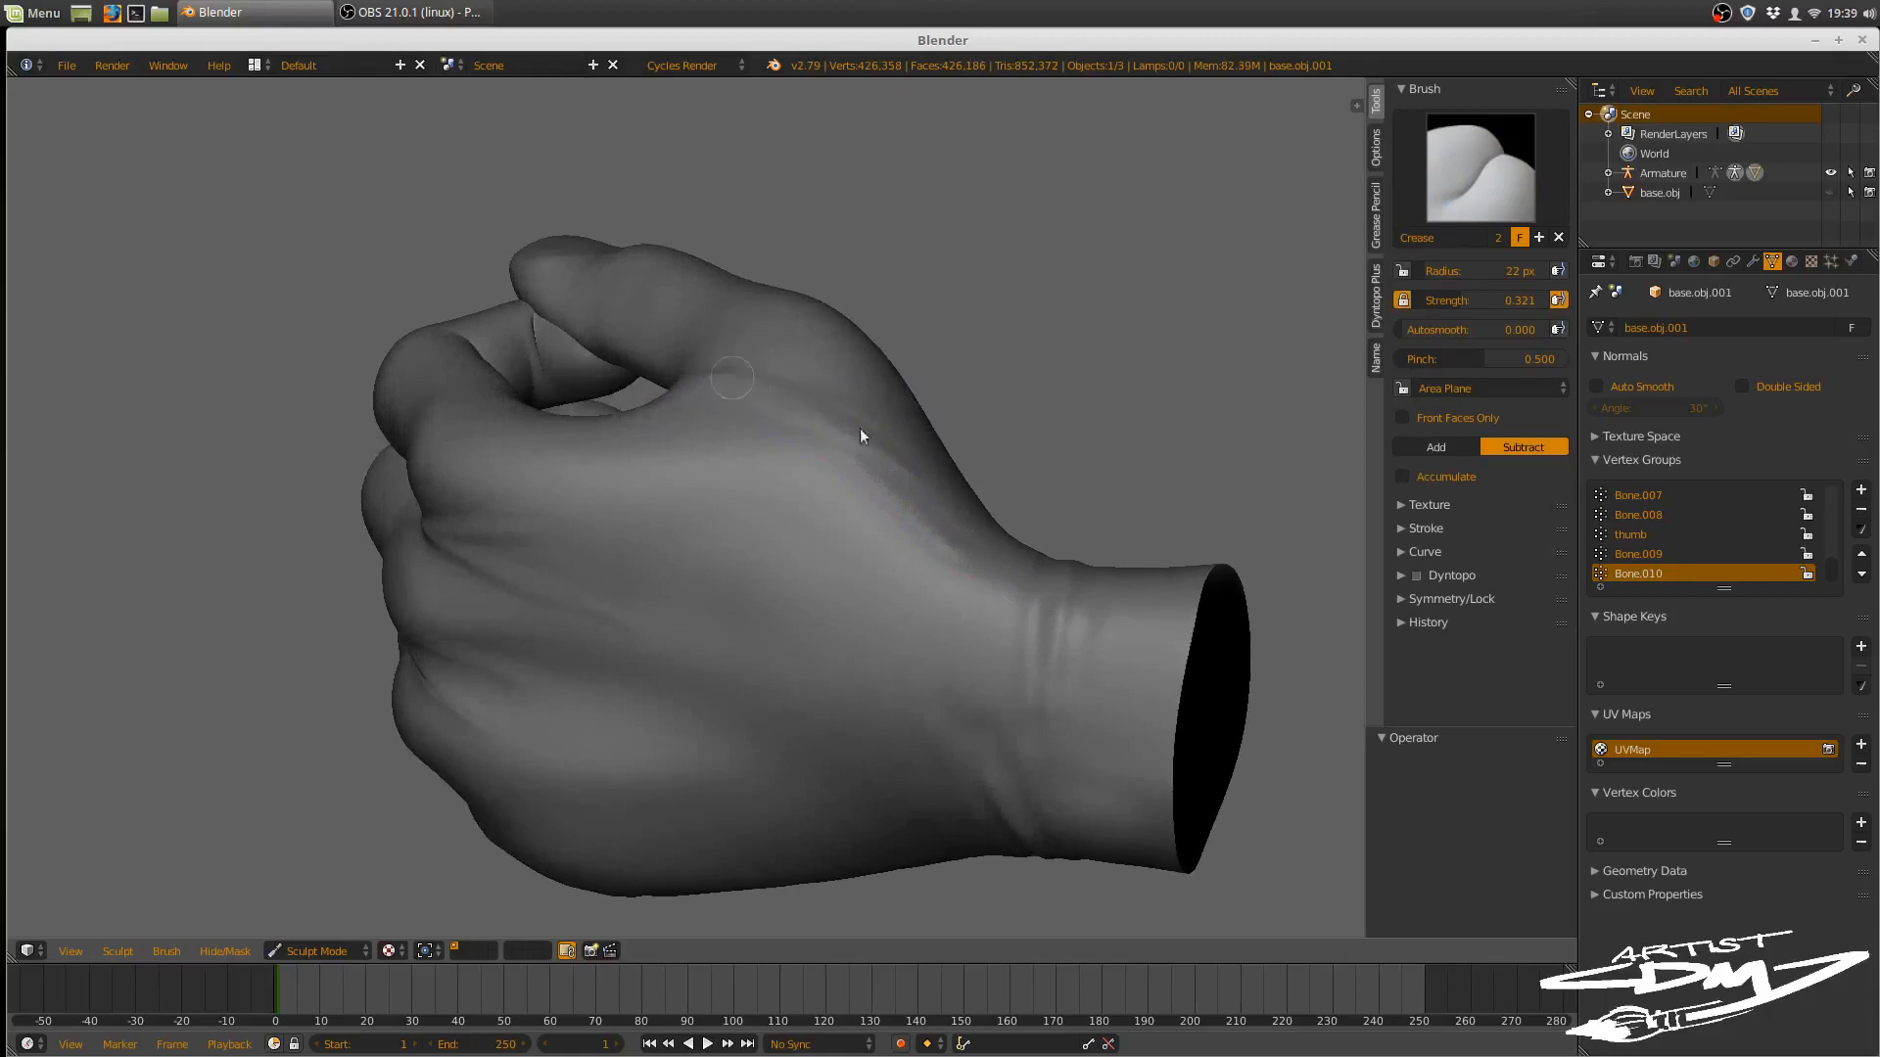
- Carve skin creases around the wrist near its cut edge and folds behind the knuckles on the back of the hand
mouse_move(985, 478)
middle_mouse_down()
mouse_move(1056, 488)
mouse_move(1048, 420)
mouse_move(1124, 441)
middle_mouse_up()
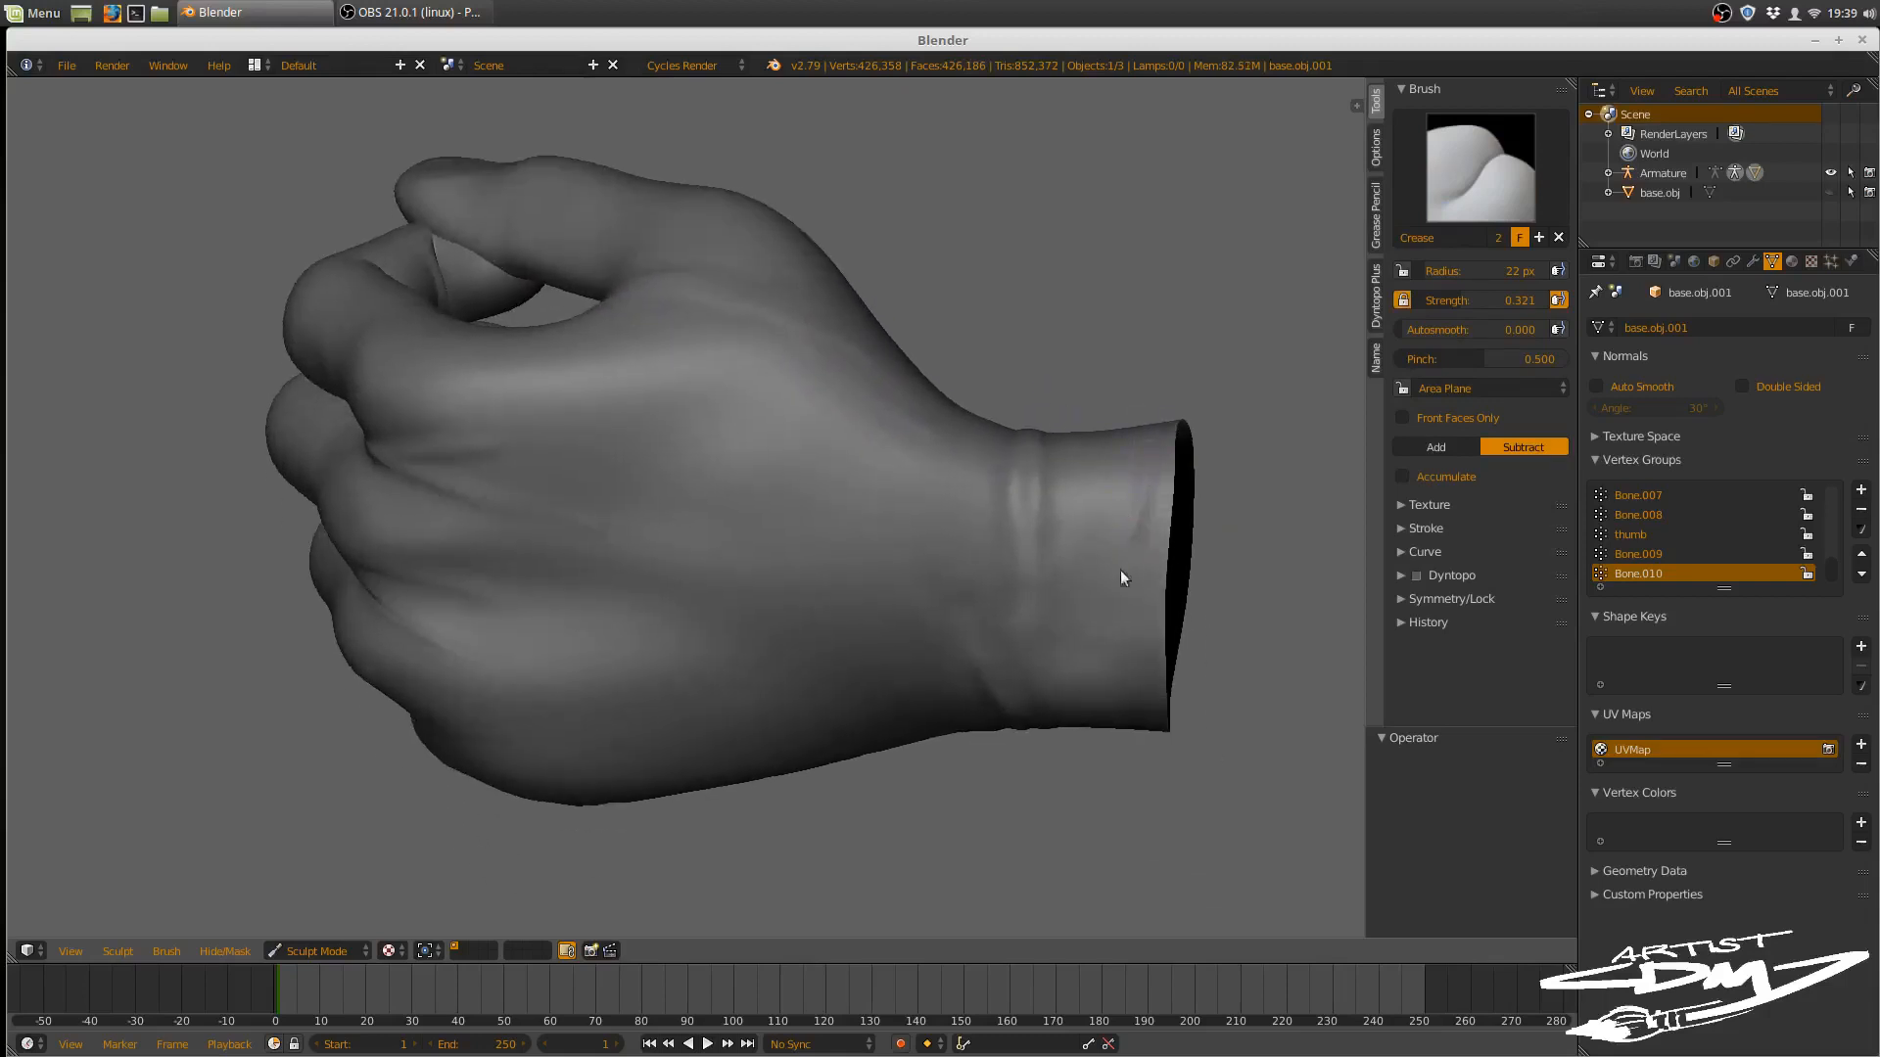
left_click_drag(1120, 570, 1147, 464)
left_click_drag(1134, 630, 1137, 566)
left_click_drag(1160, 454, 1149, 631)
mouse_move(1163, 453)
middle_mouse_down()
mouse_move(1220, 417)
mouse_move(1204, 386)
mouse_move(1151, 417)
mouse_move(865, 436)
middle_mouse_up()
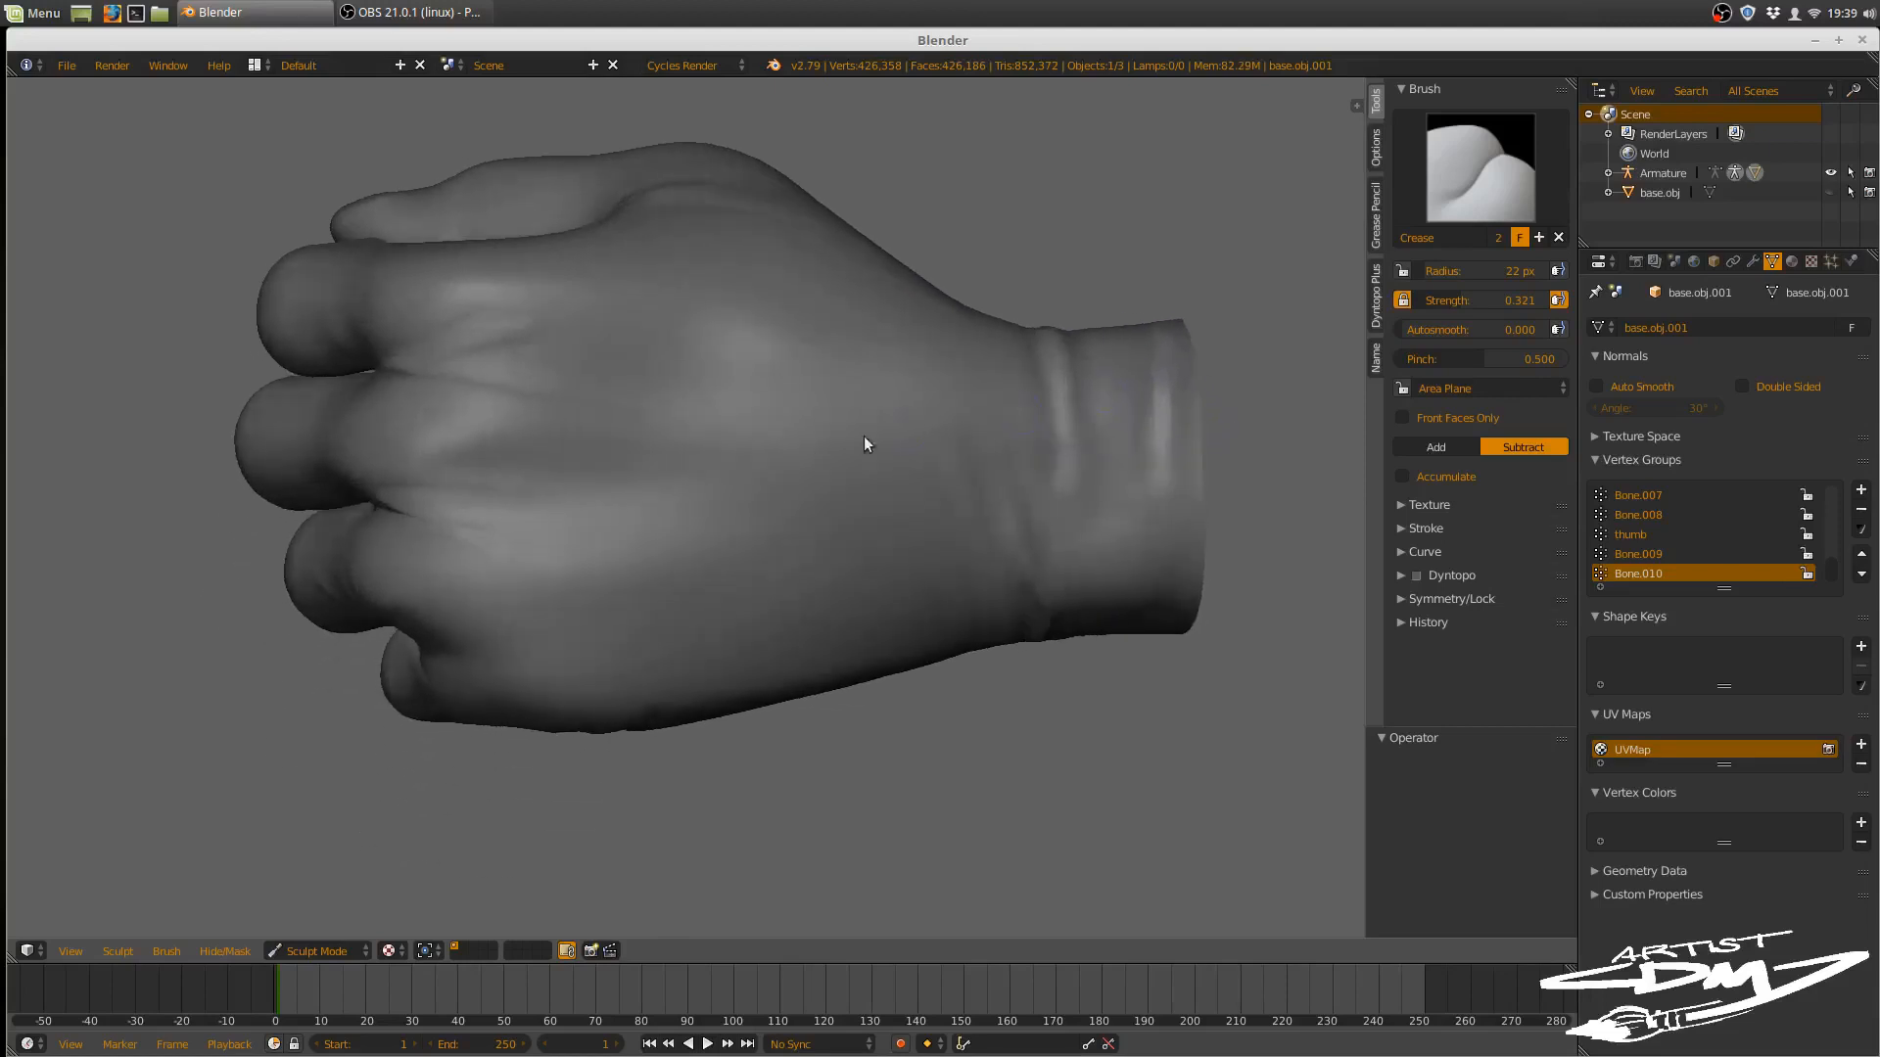
left_click_drag(466, 486, 723, 522)
mouse_move(879, 464)
middle_mouse_down()
mouse_move(924, 429)
mouse_move(991, 444)
middle_mouse_up()
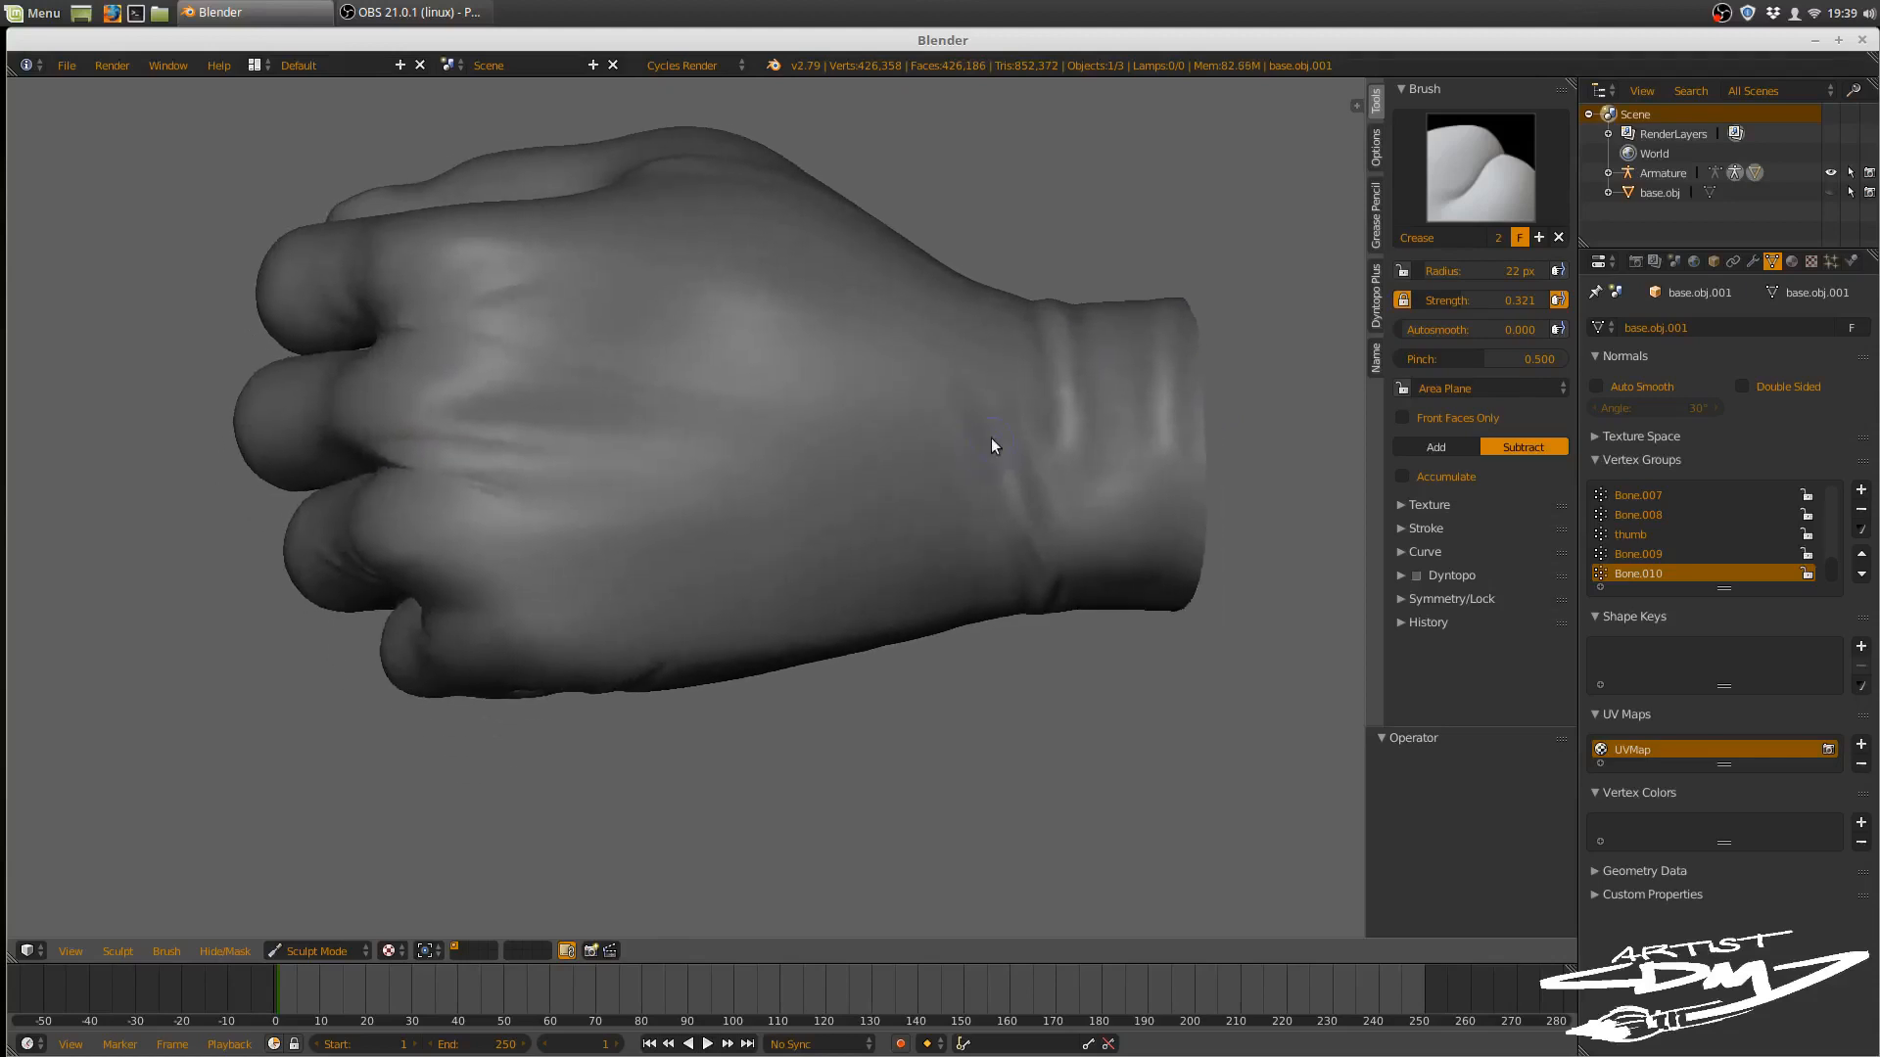
- Turn off Render Only display so the armature shows over the hand, and enlarge the timeline area
key("z")
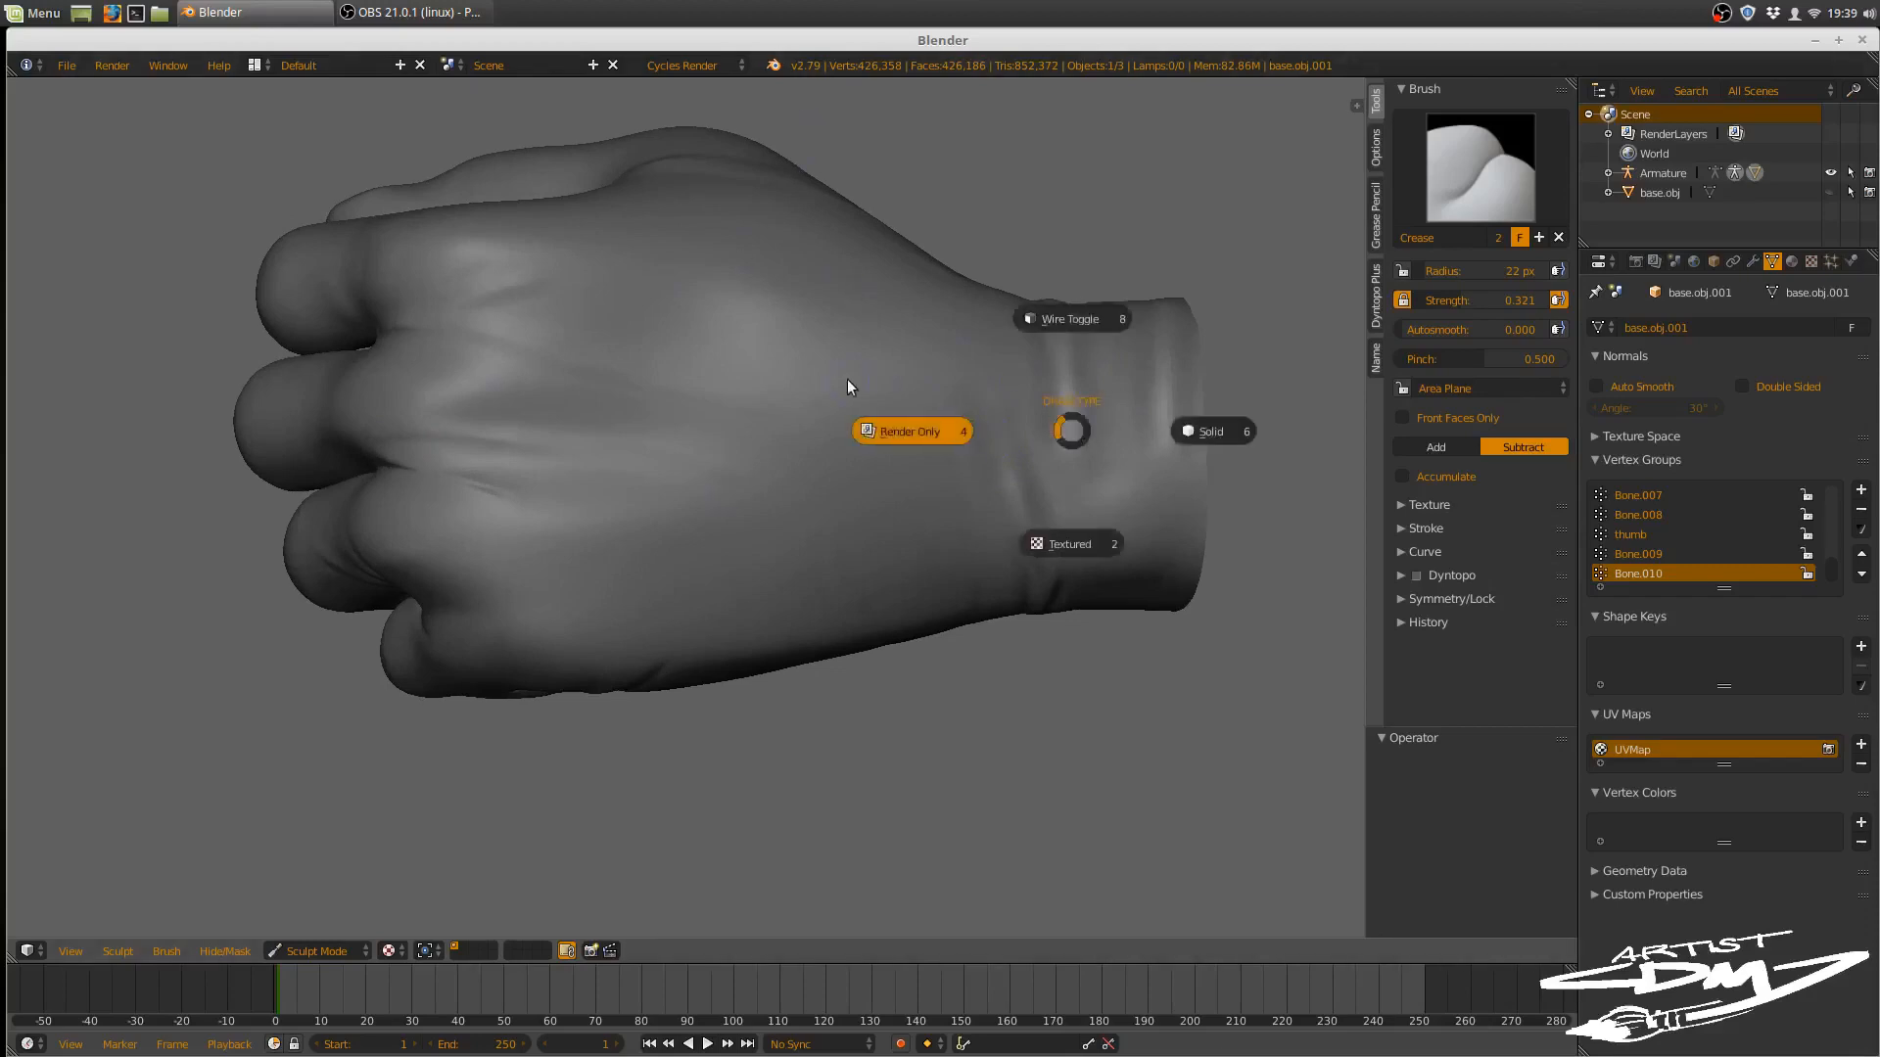
left_click(848, 379)
middle_click_drag(782, 464, 578, 525)
middle_click_drag(818, 540, 725, 822)
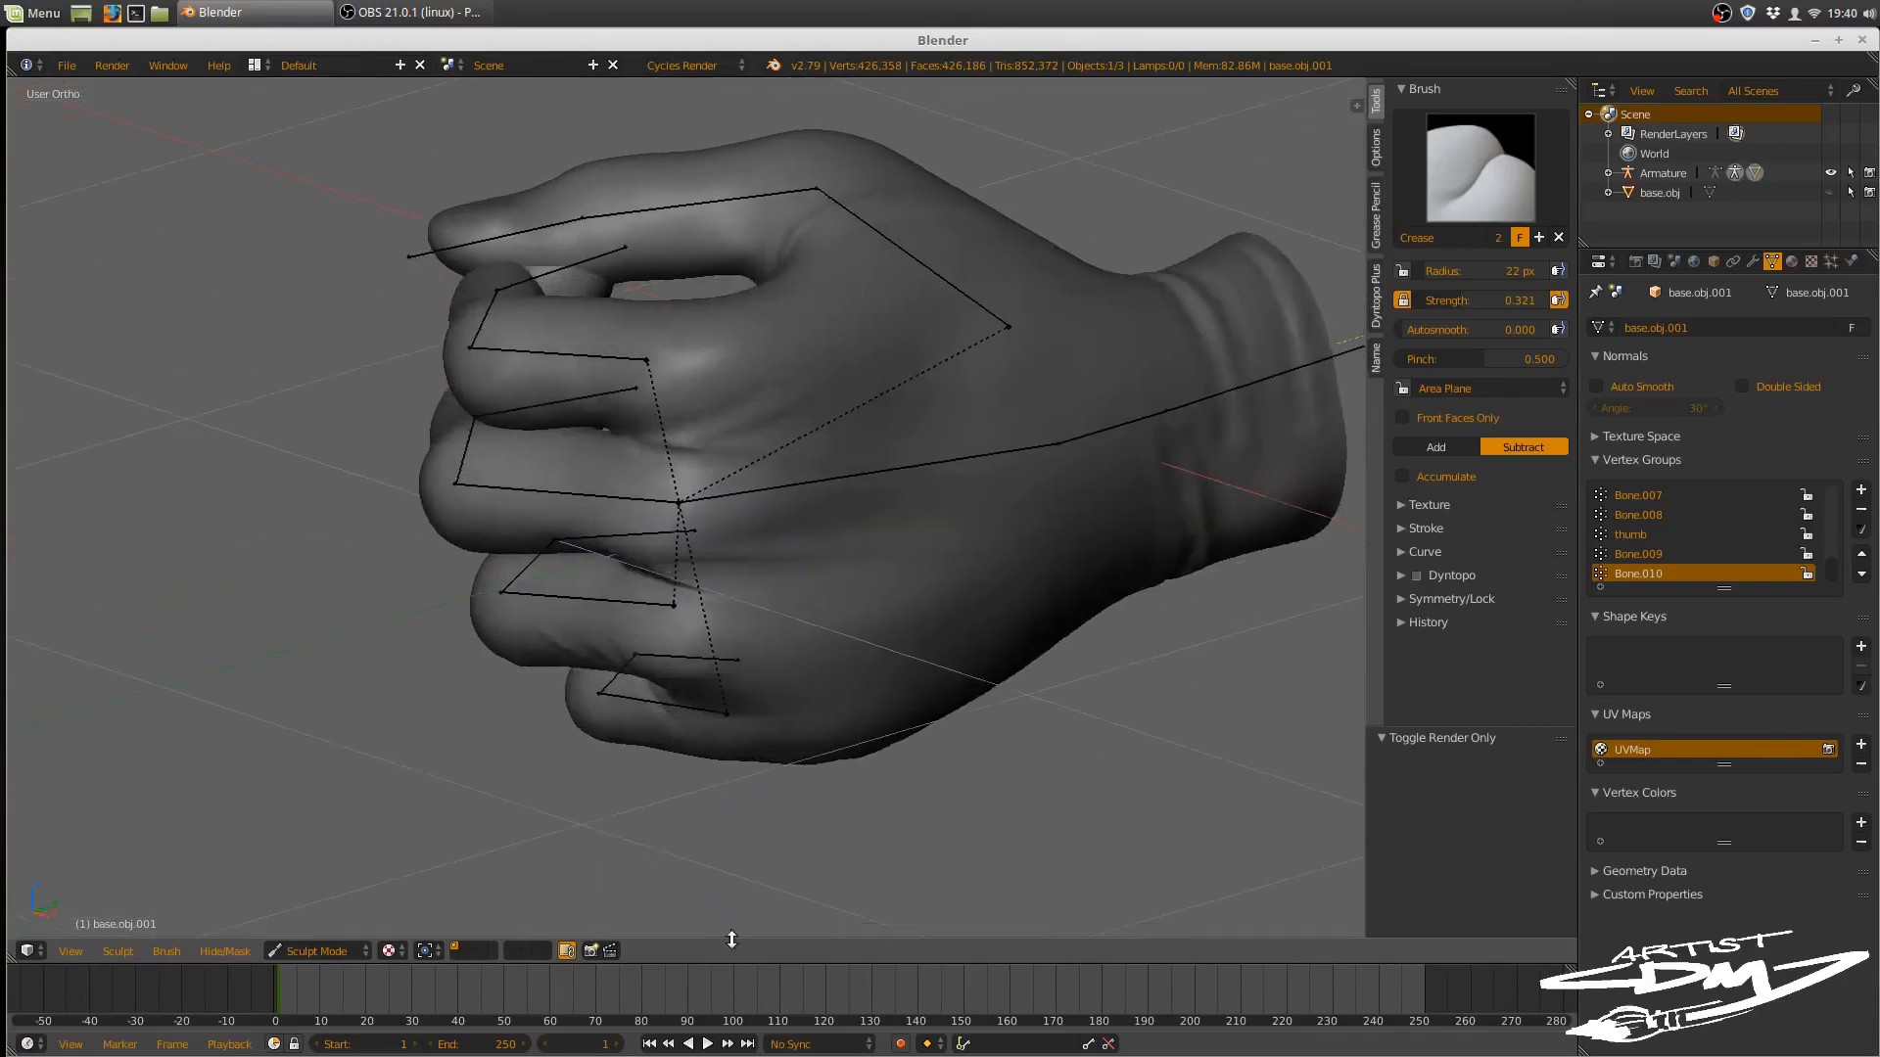
left_click_drag(744, 963, 795, 854)
middle_click_drag(920, 550, 828, 541)
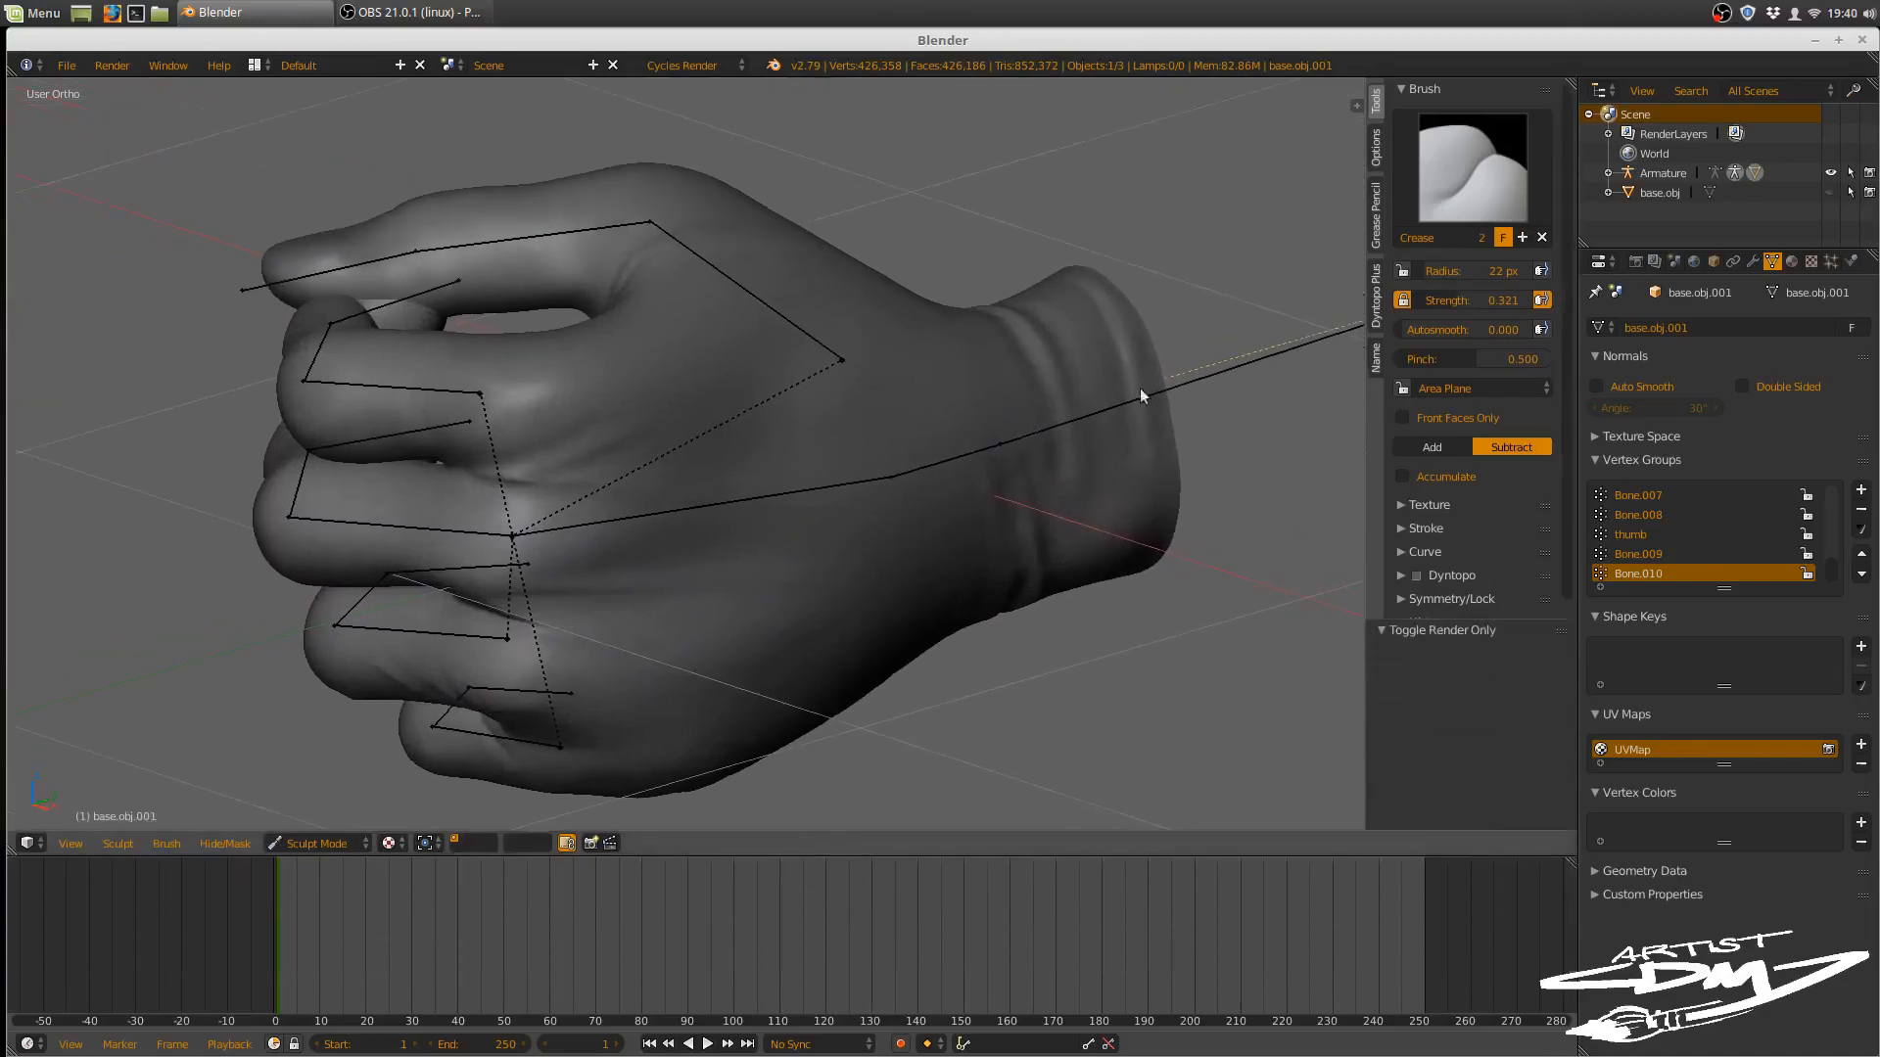
- Select all bones of the hand armature and insert a LocRotScale keyframe for the fist pose at frame 1
right_click(1196, 375)
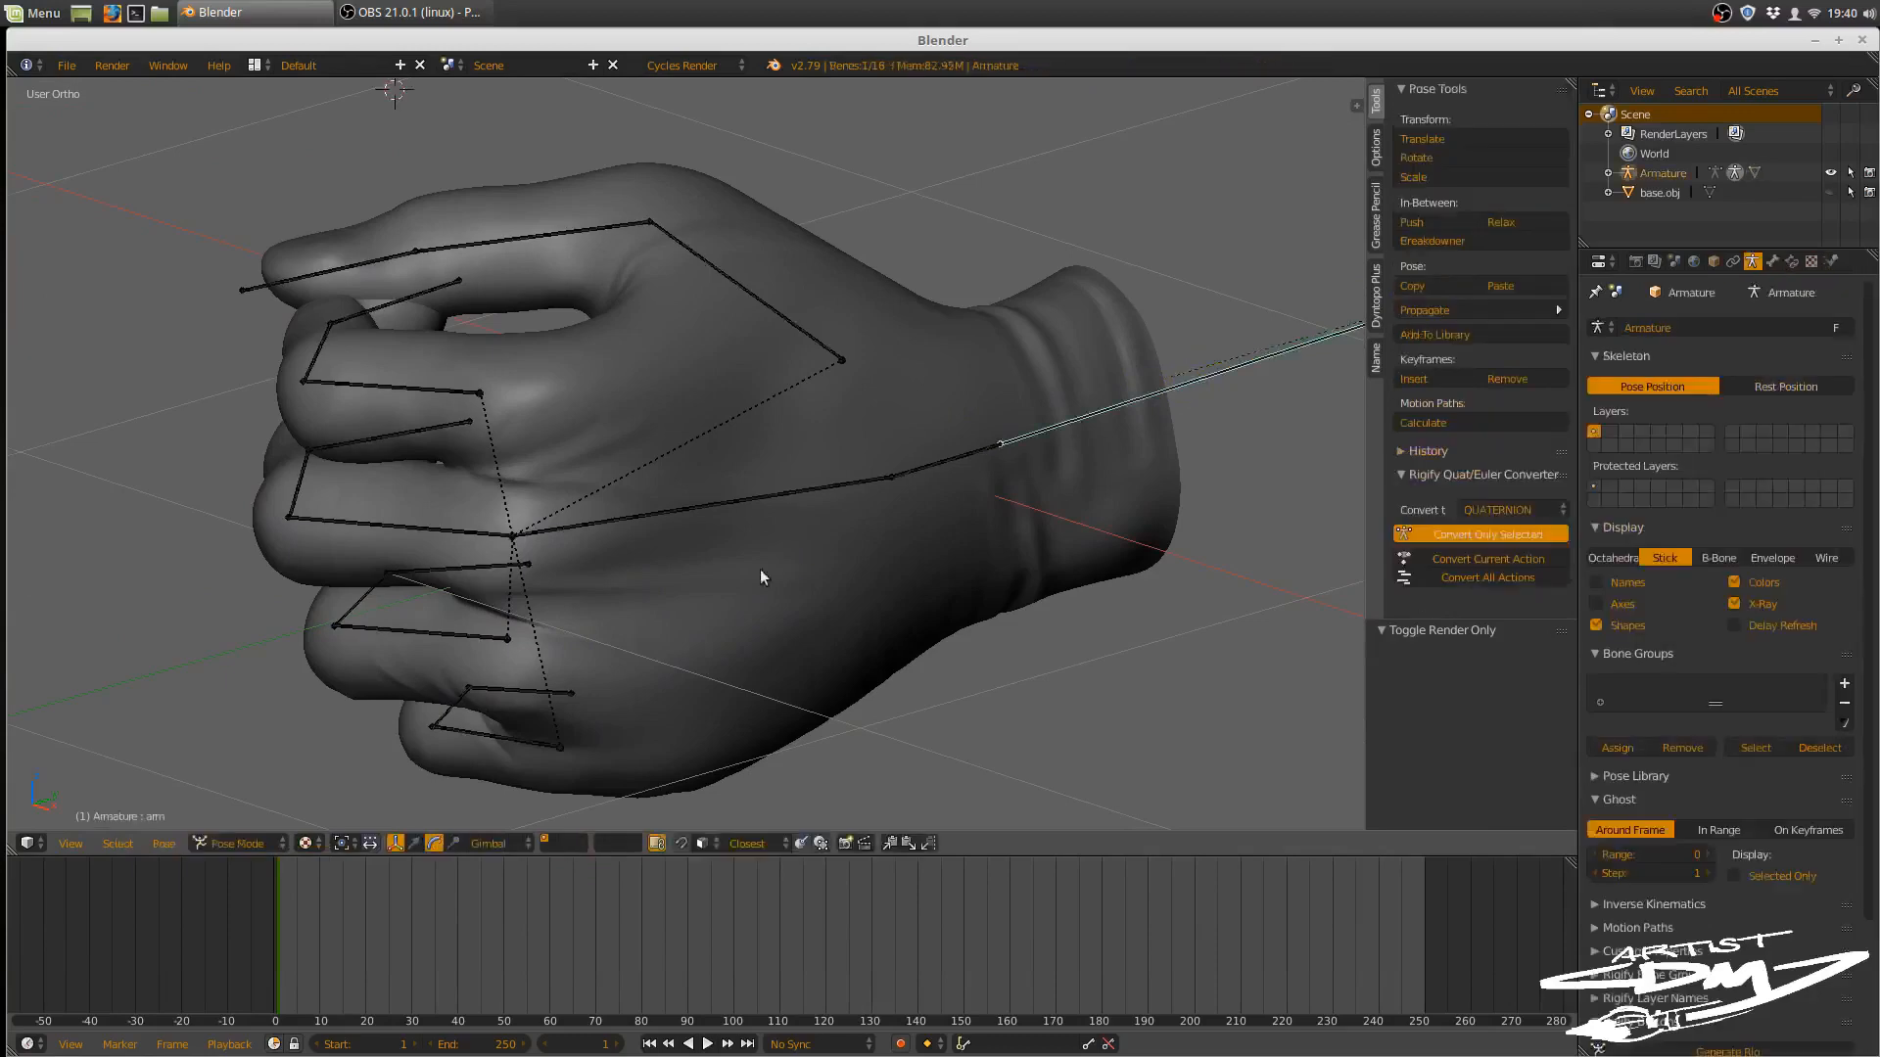
key("a")
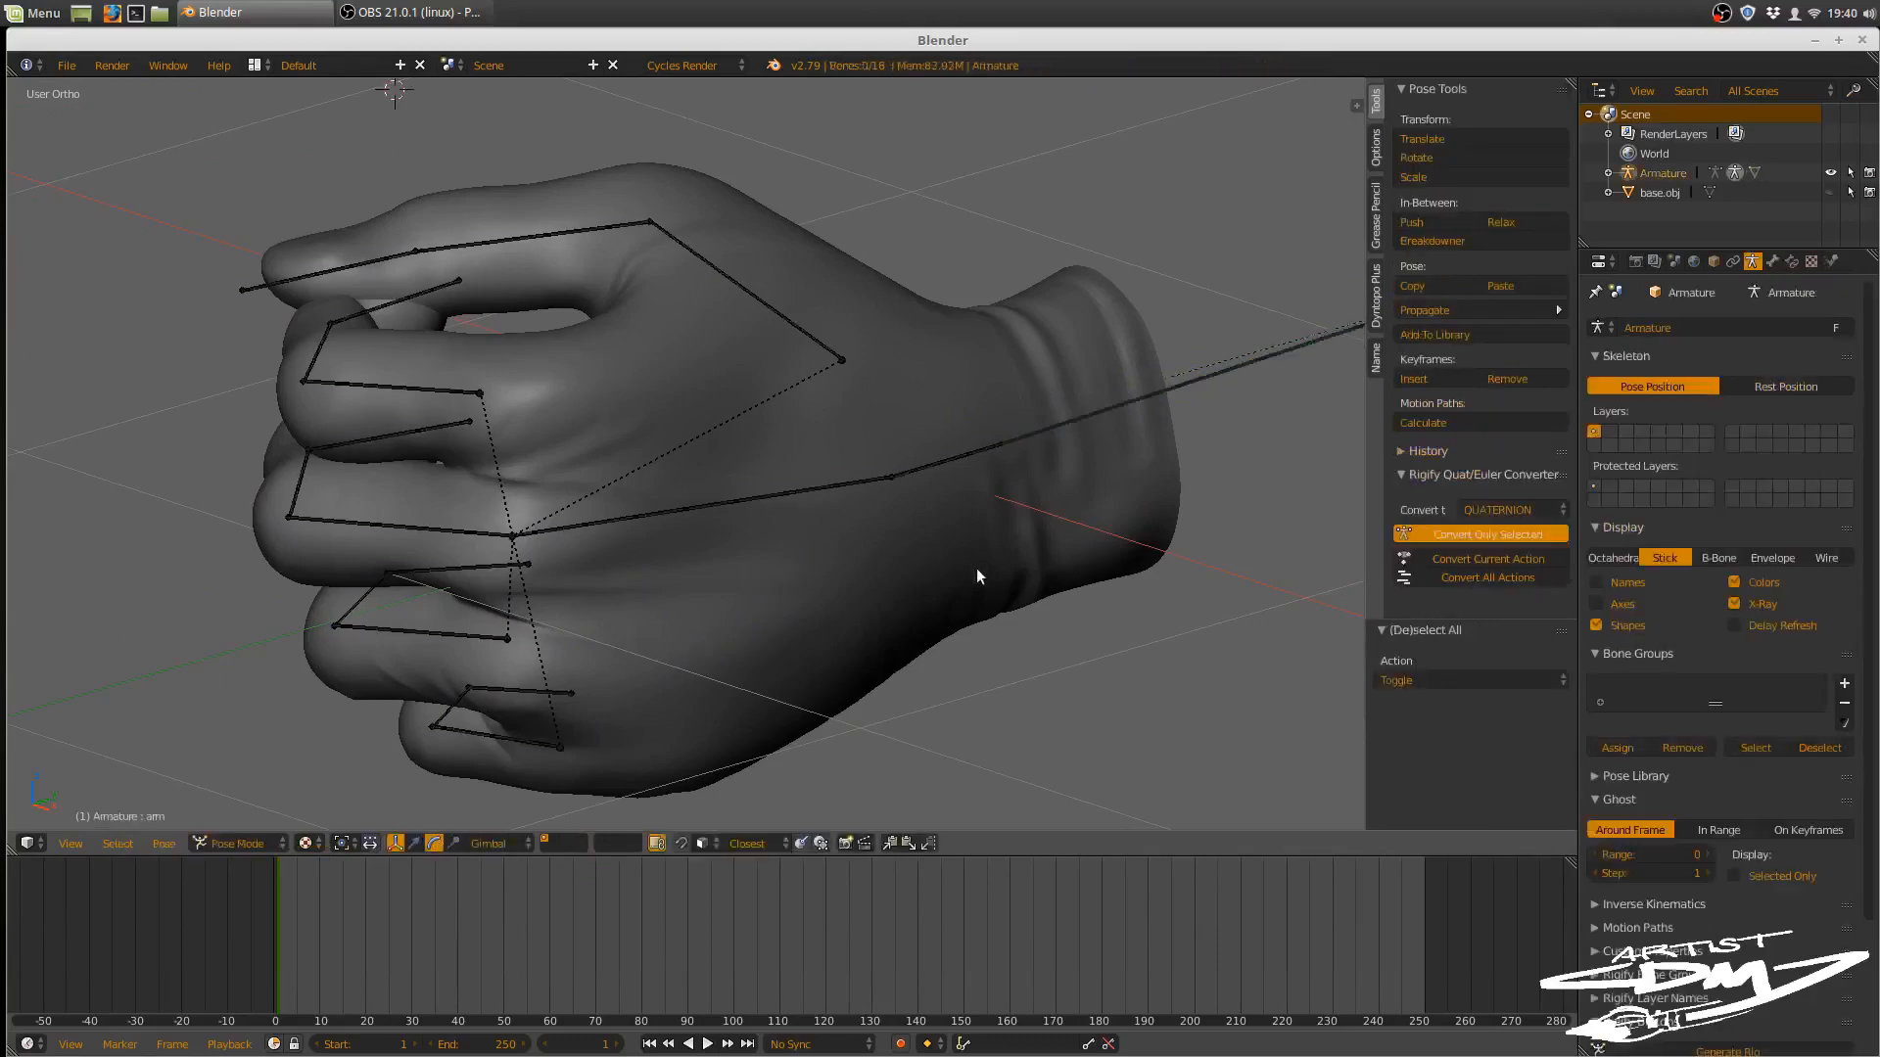
key("a")
middle_click_drag(1013, 605, 987, 593)
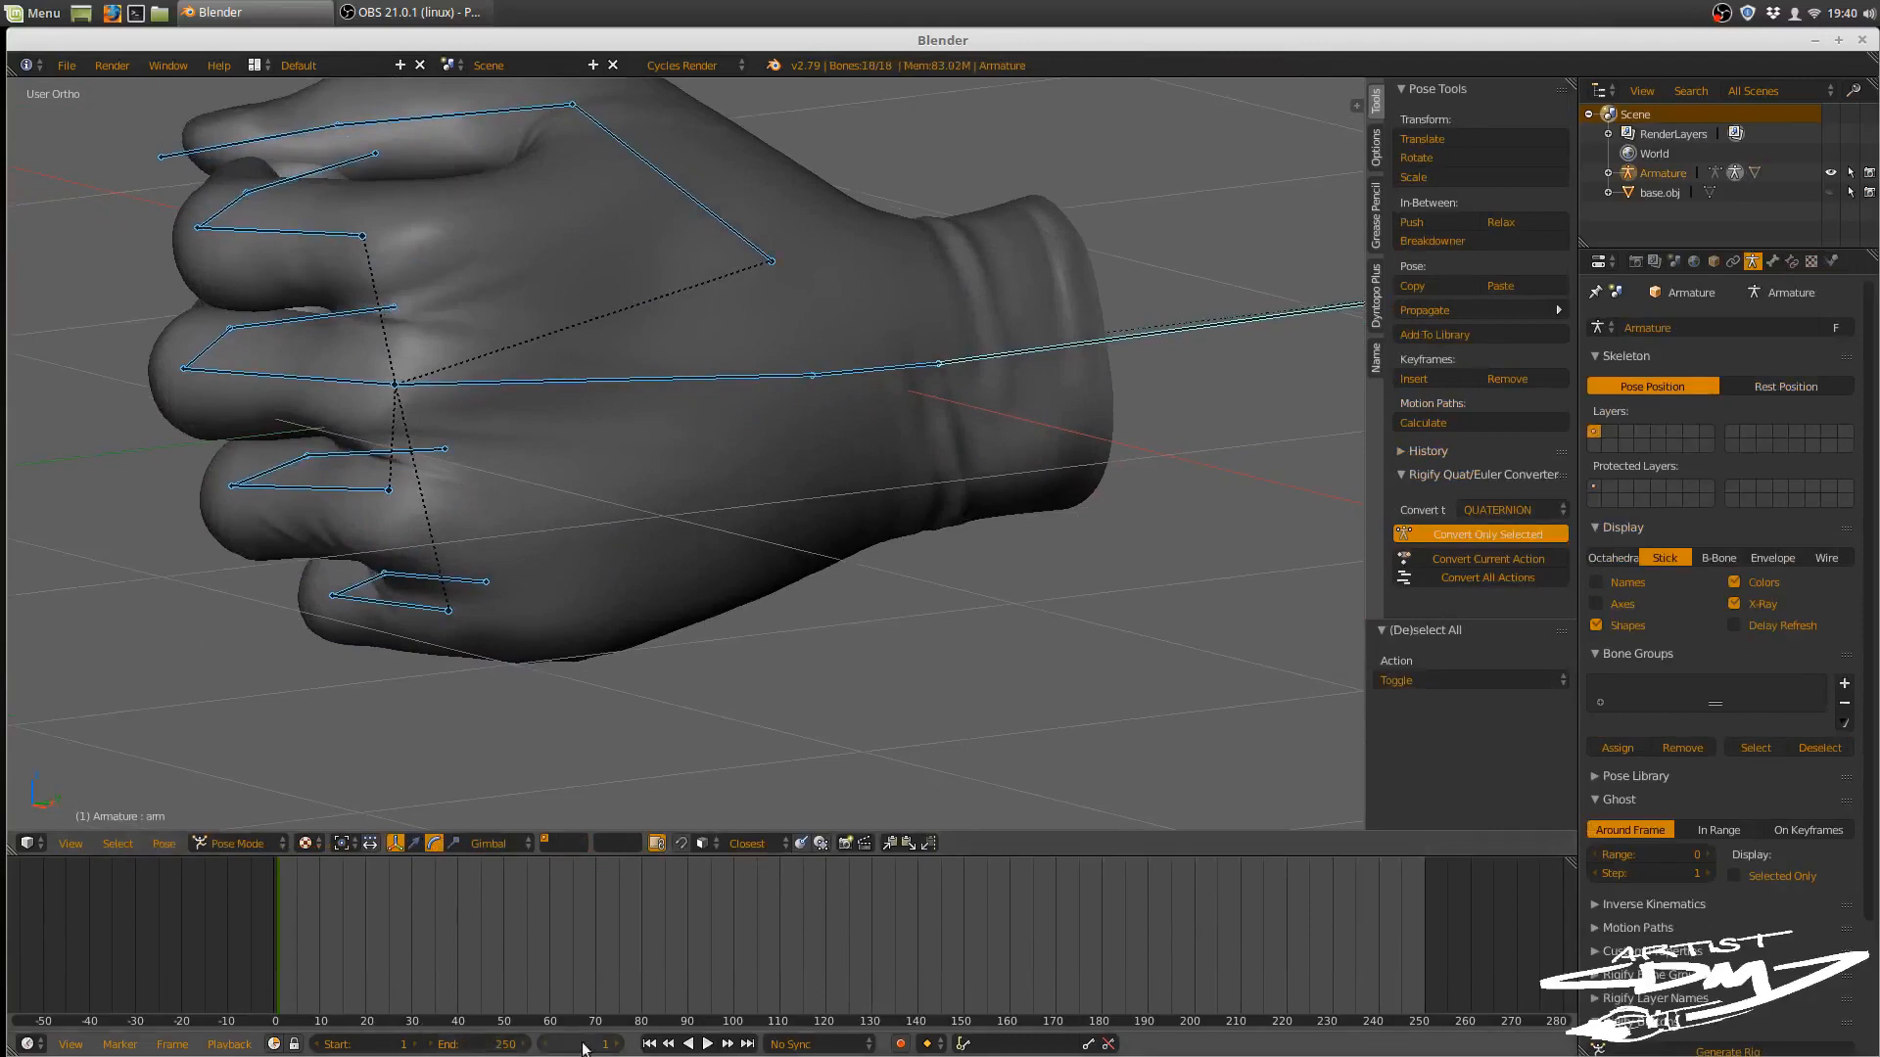
key("i")
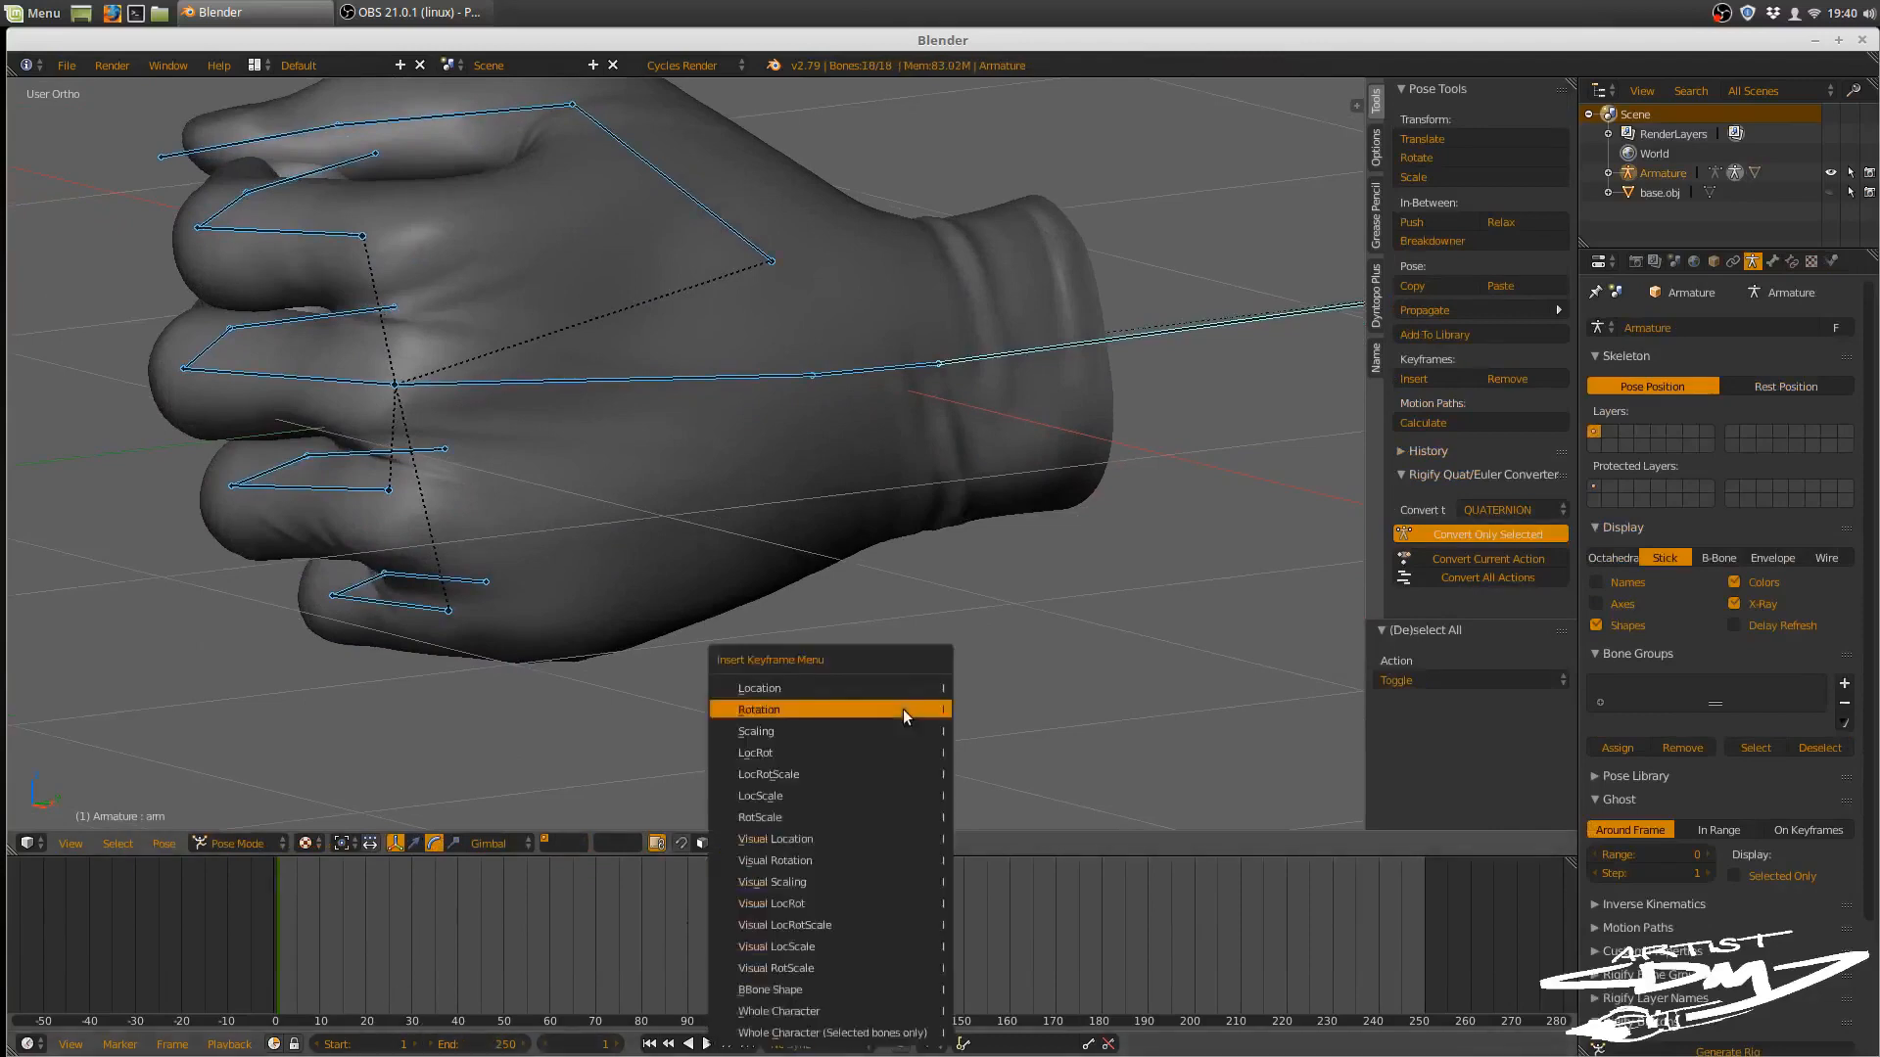
left_click(829, 775)
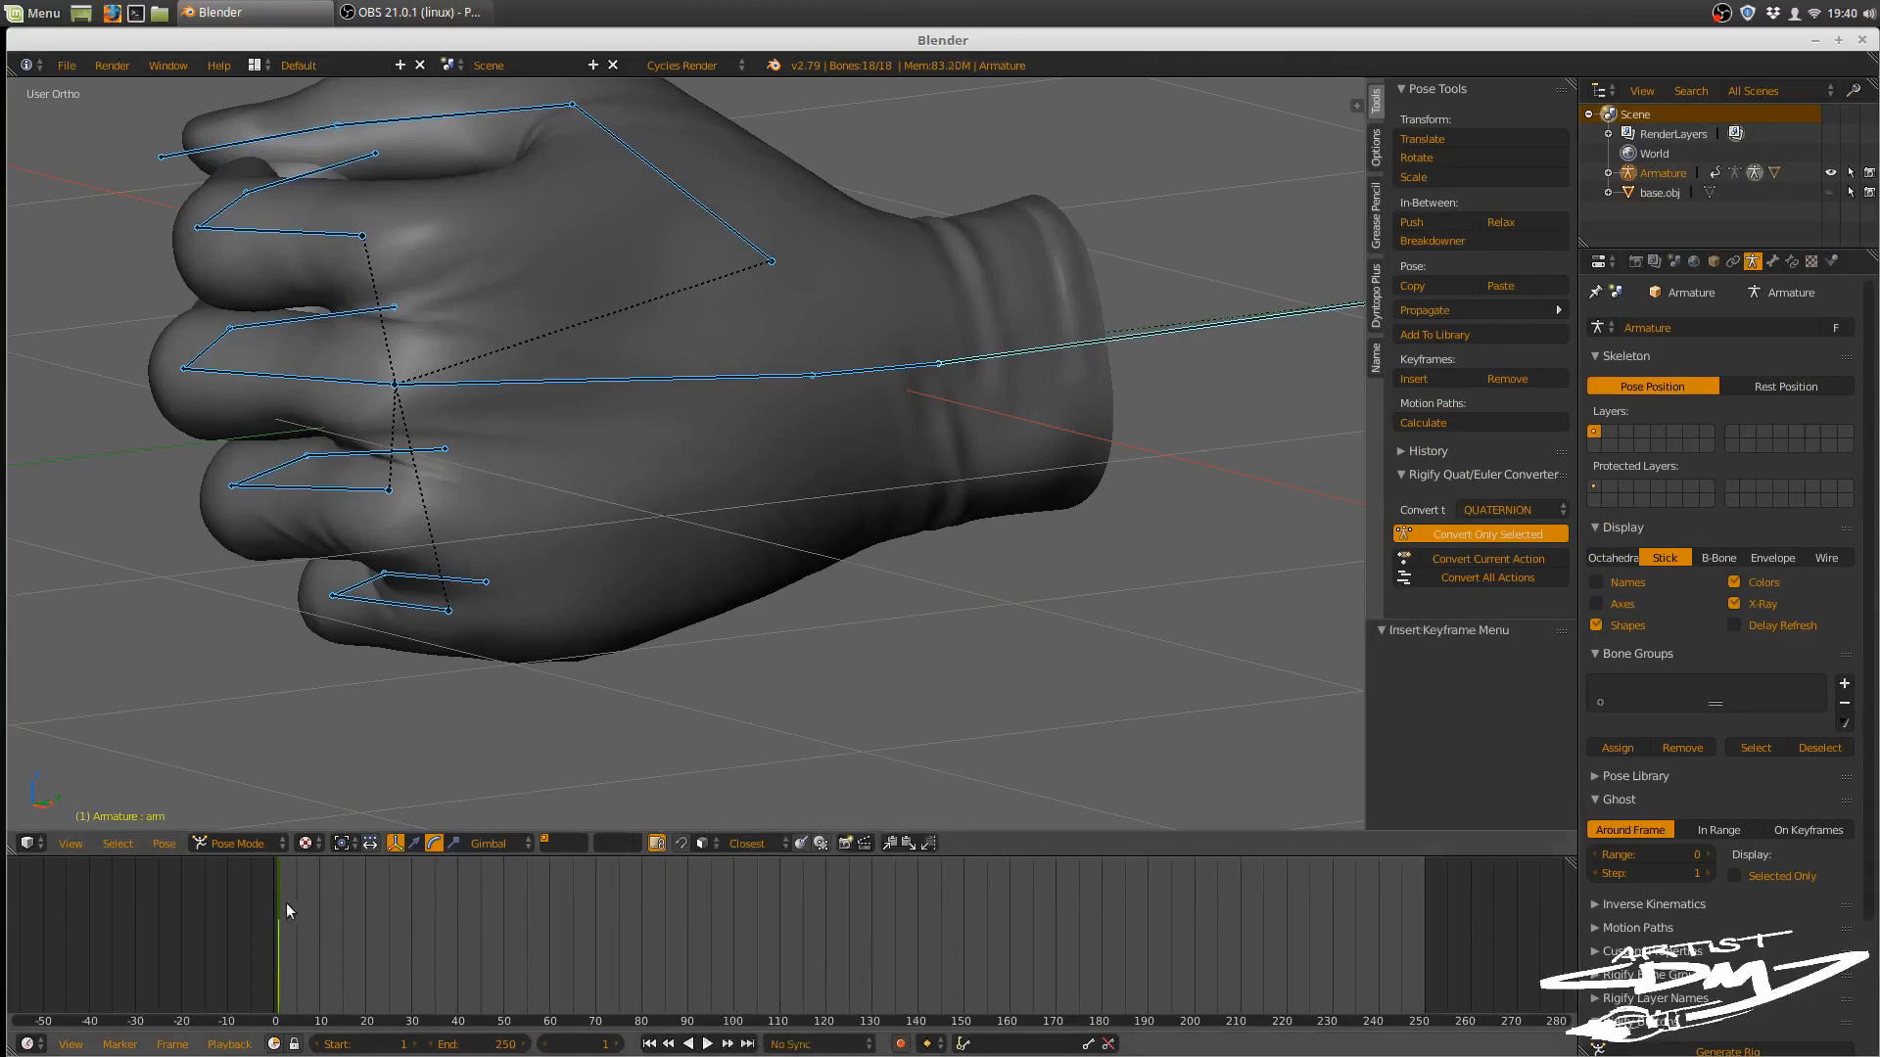
- At frame 11, clear all pose transforms to open the hand and insert a LocRotScale keyframe for all bones
left_click(578, 1044)
type("11")
key("Return")
middle_click_drag(776, 431, 928, 474, "shift")
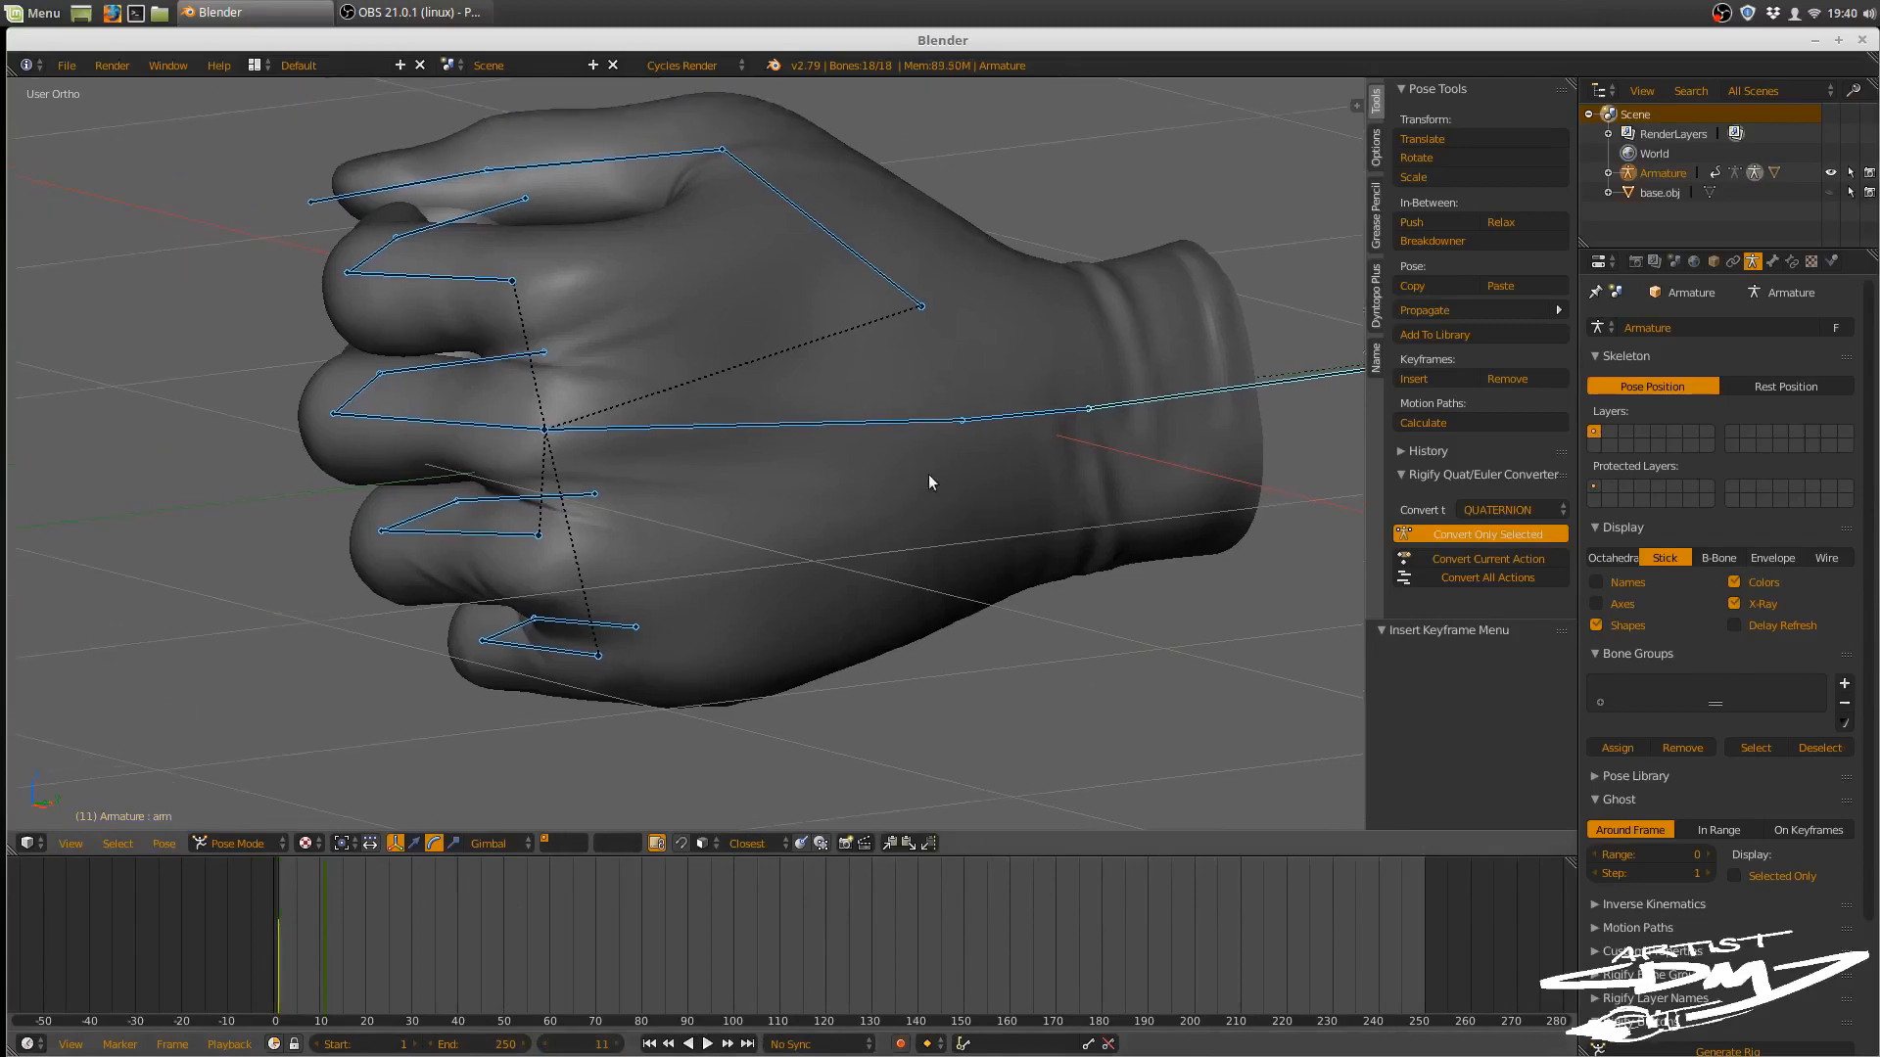
left_click(164, 843)
mouse_move(296, 737)
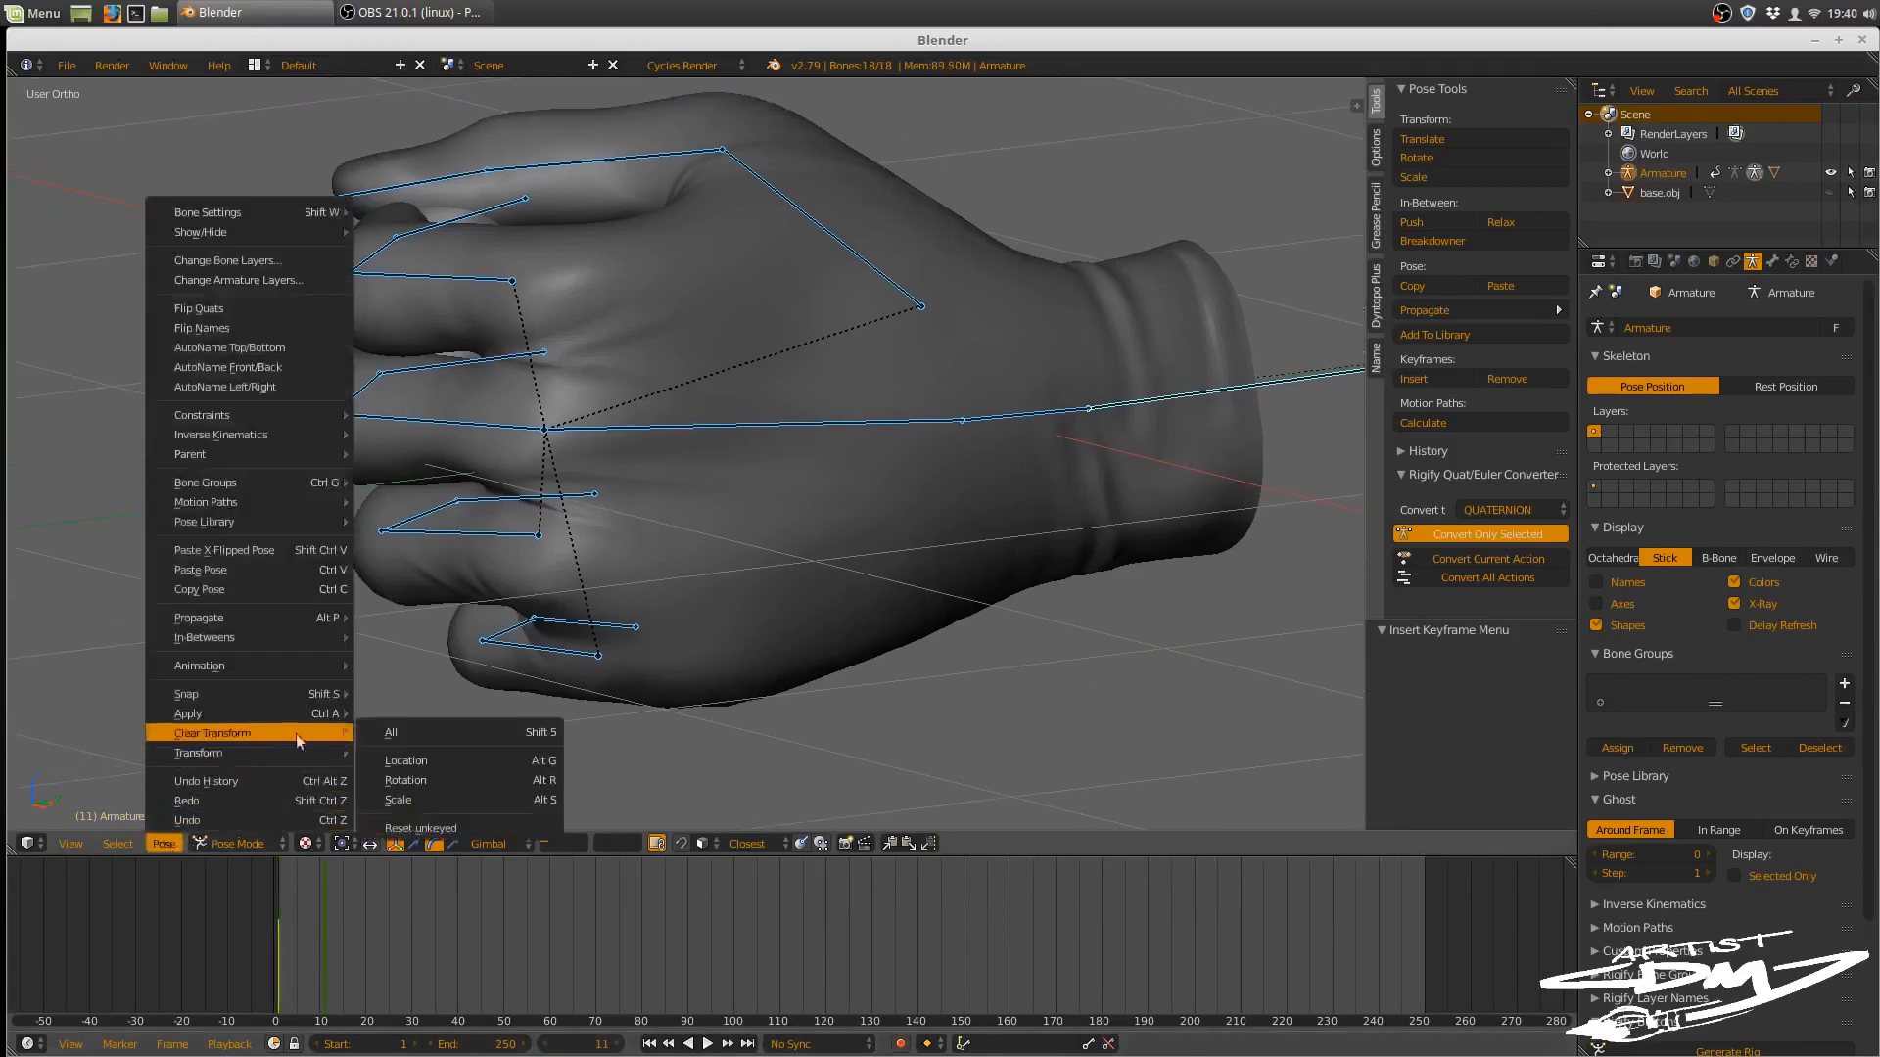
left_click(411, 735)
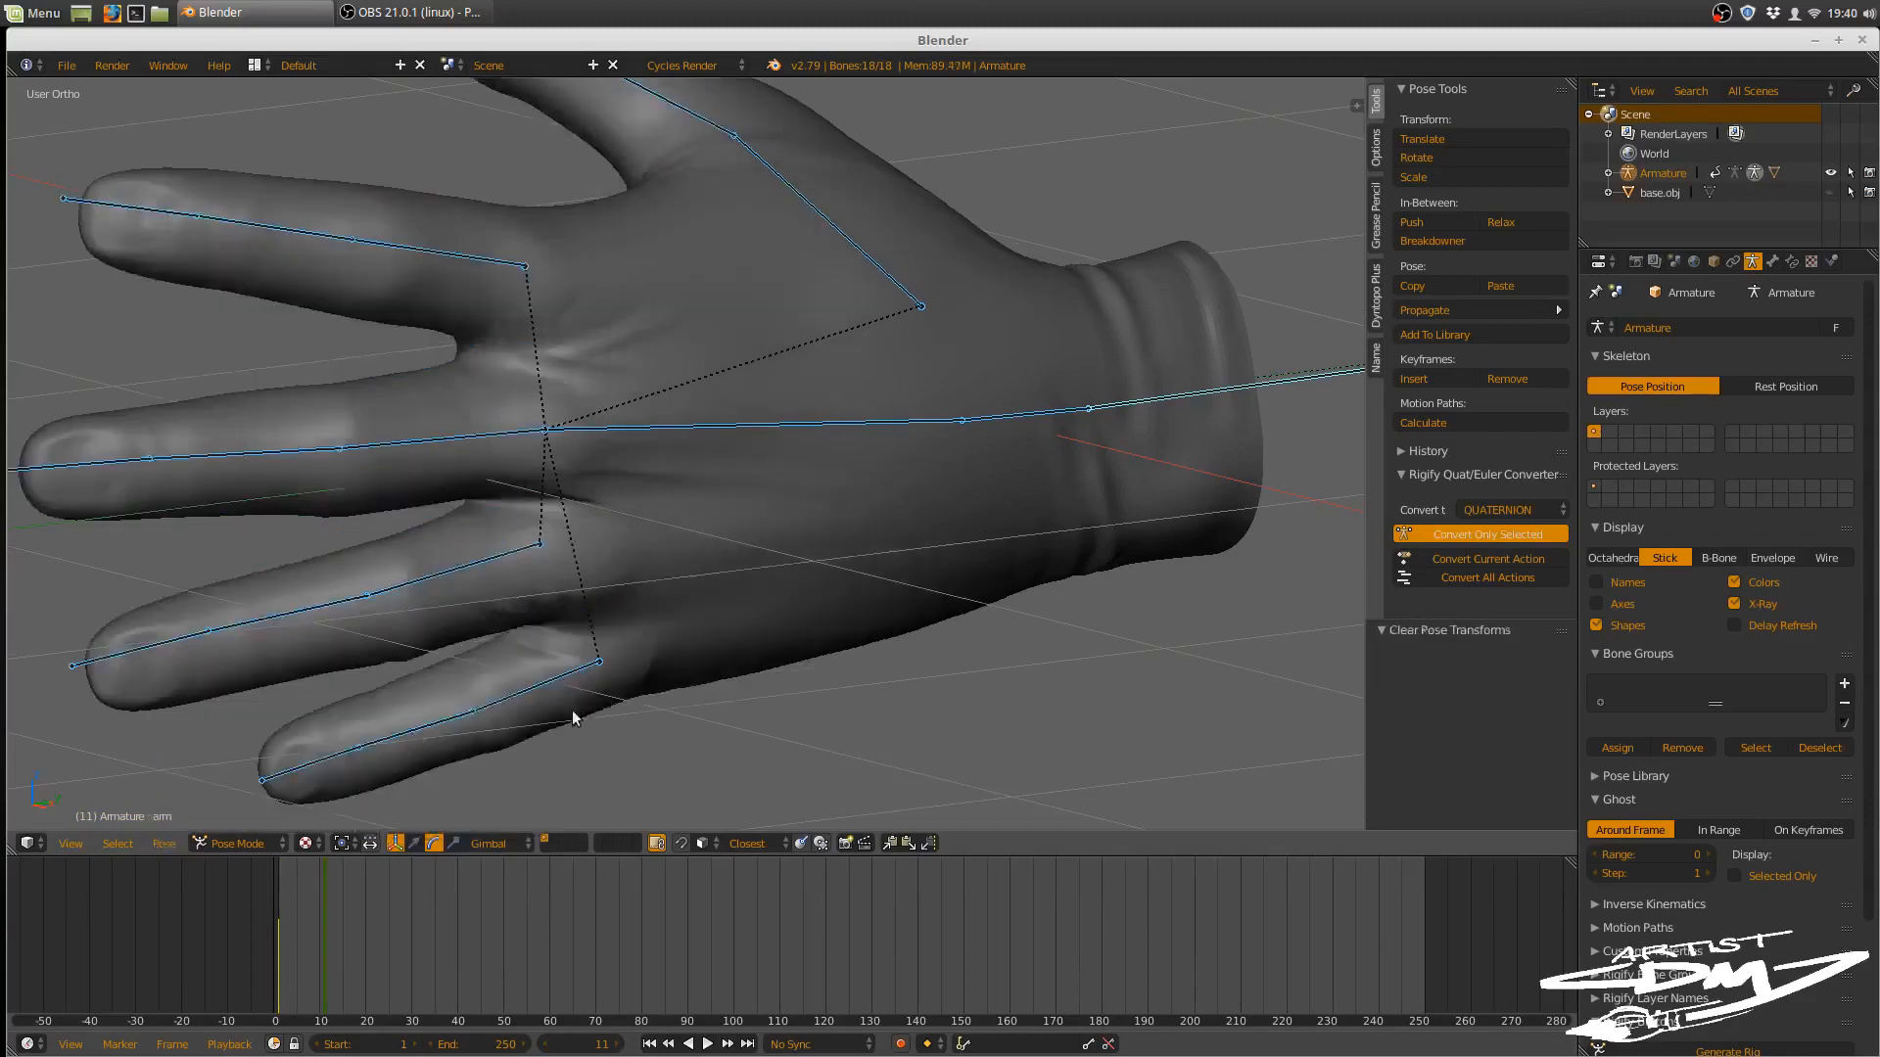
key("i")
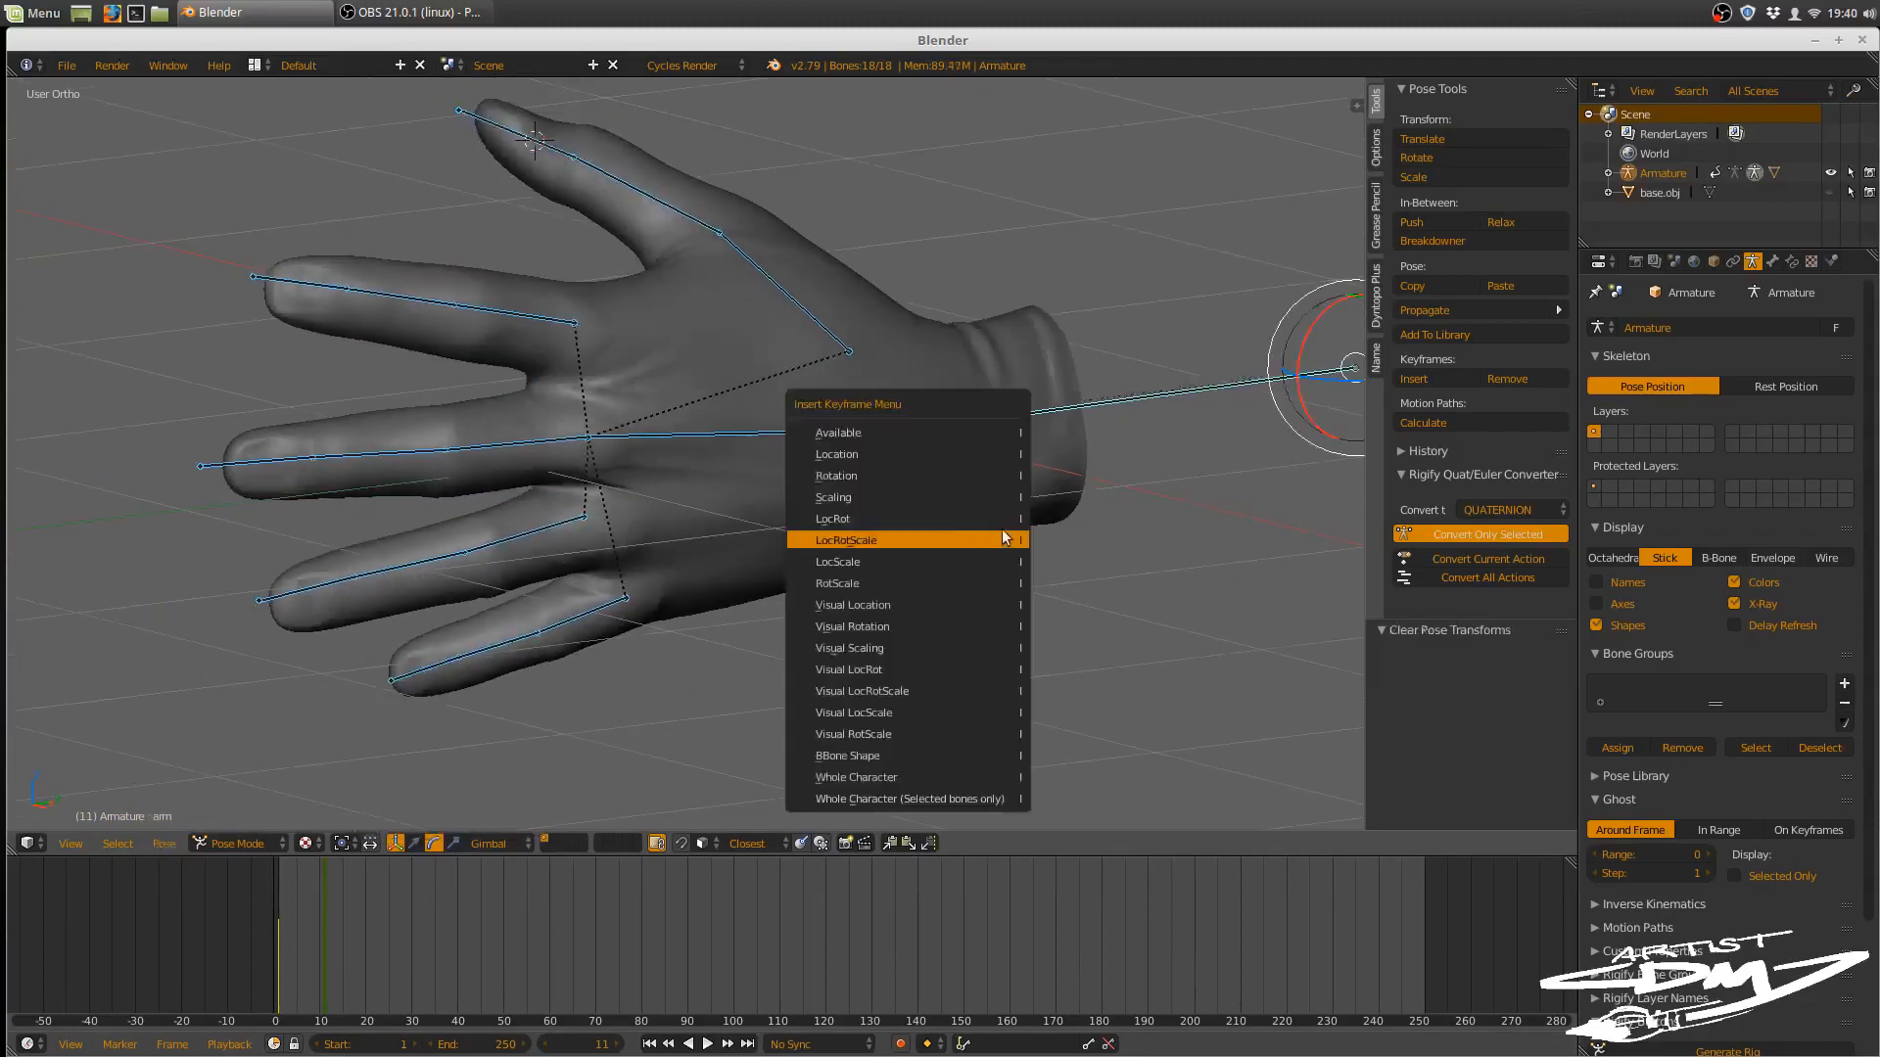
left_click(954, 540)
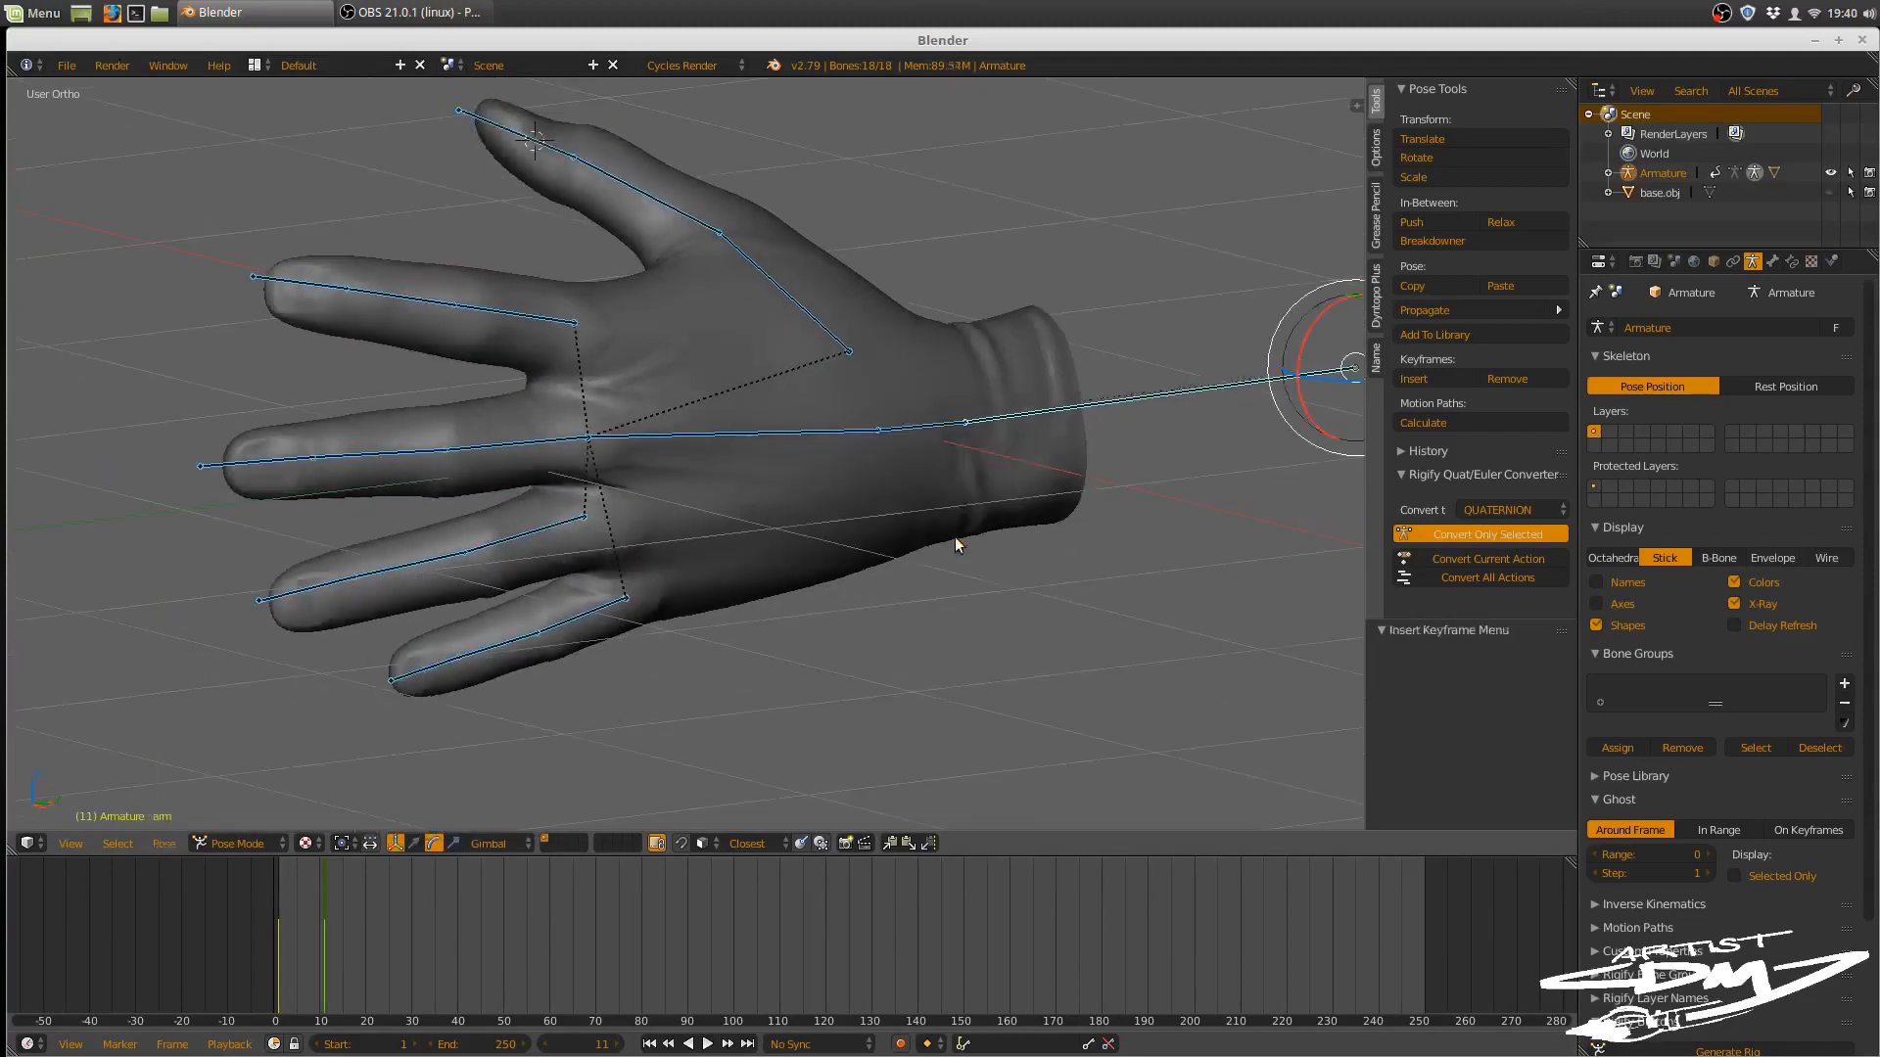
scroll(983, 556, "down", 1)
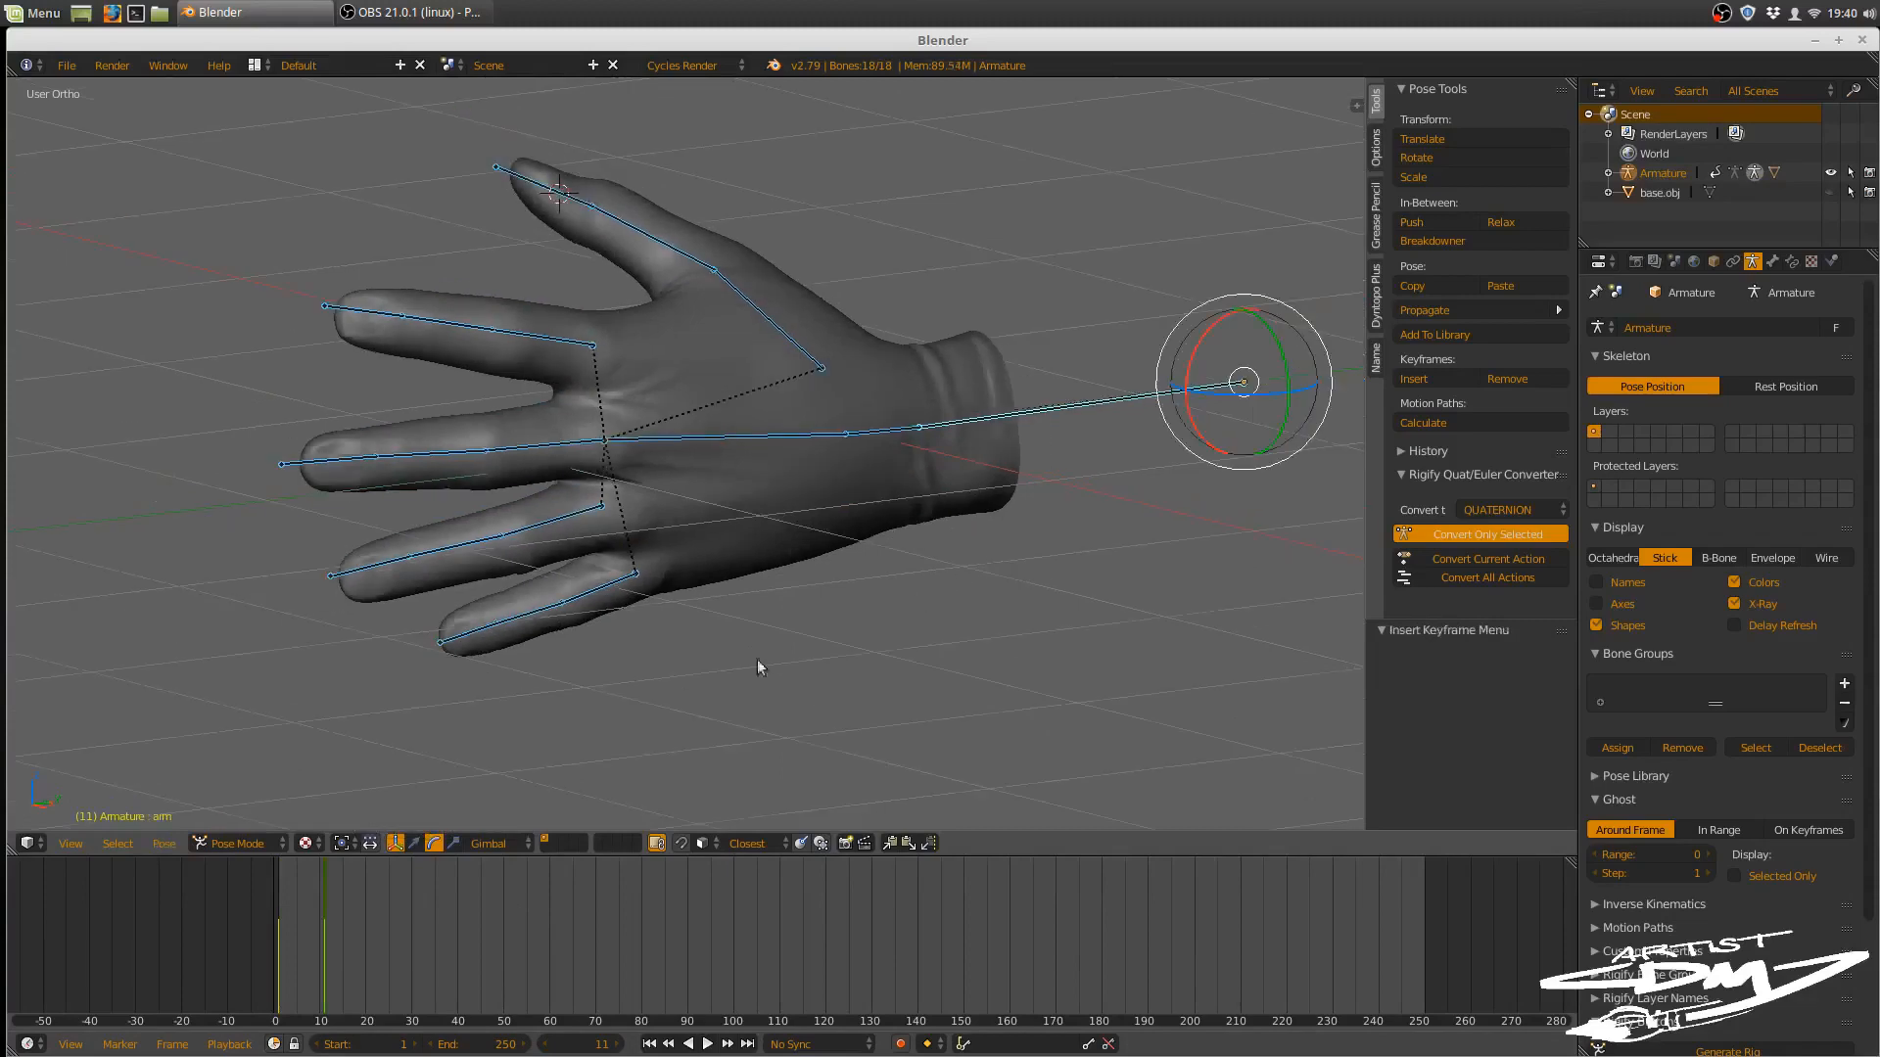
- Set the animation's end frame to 15 and play the fist-opening animation from the first frame
left_click(500, 1045)
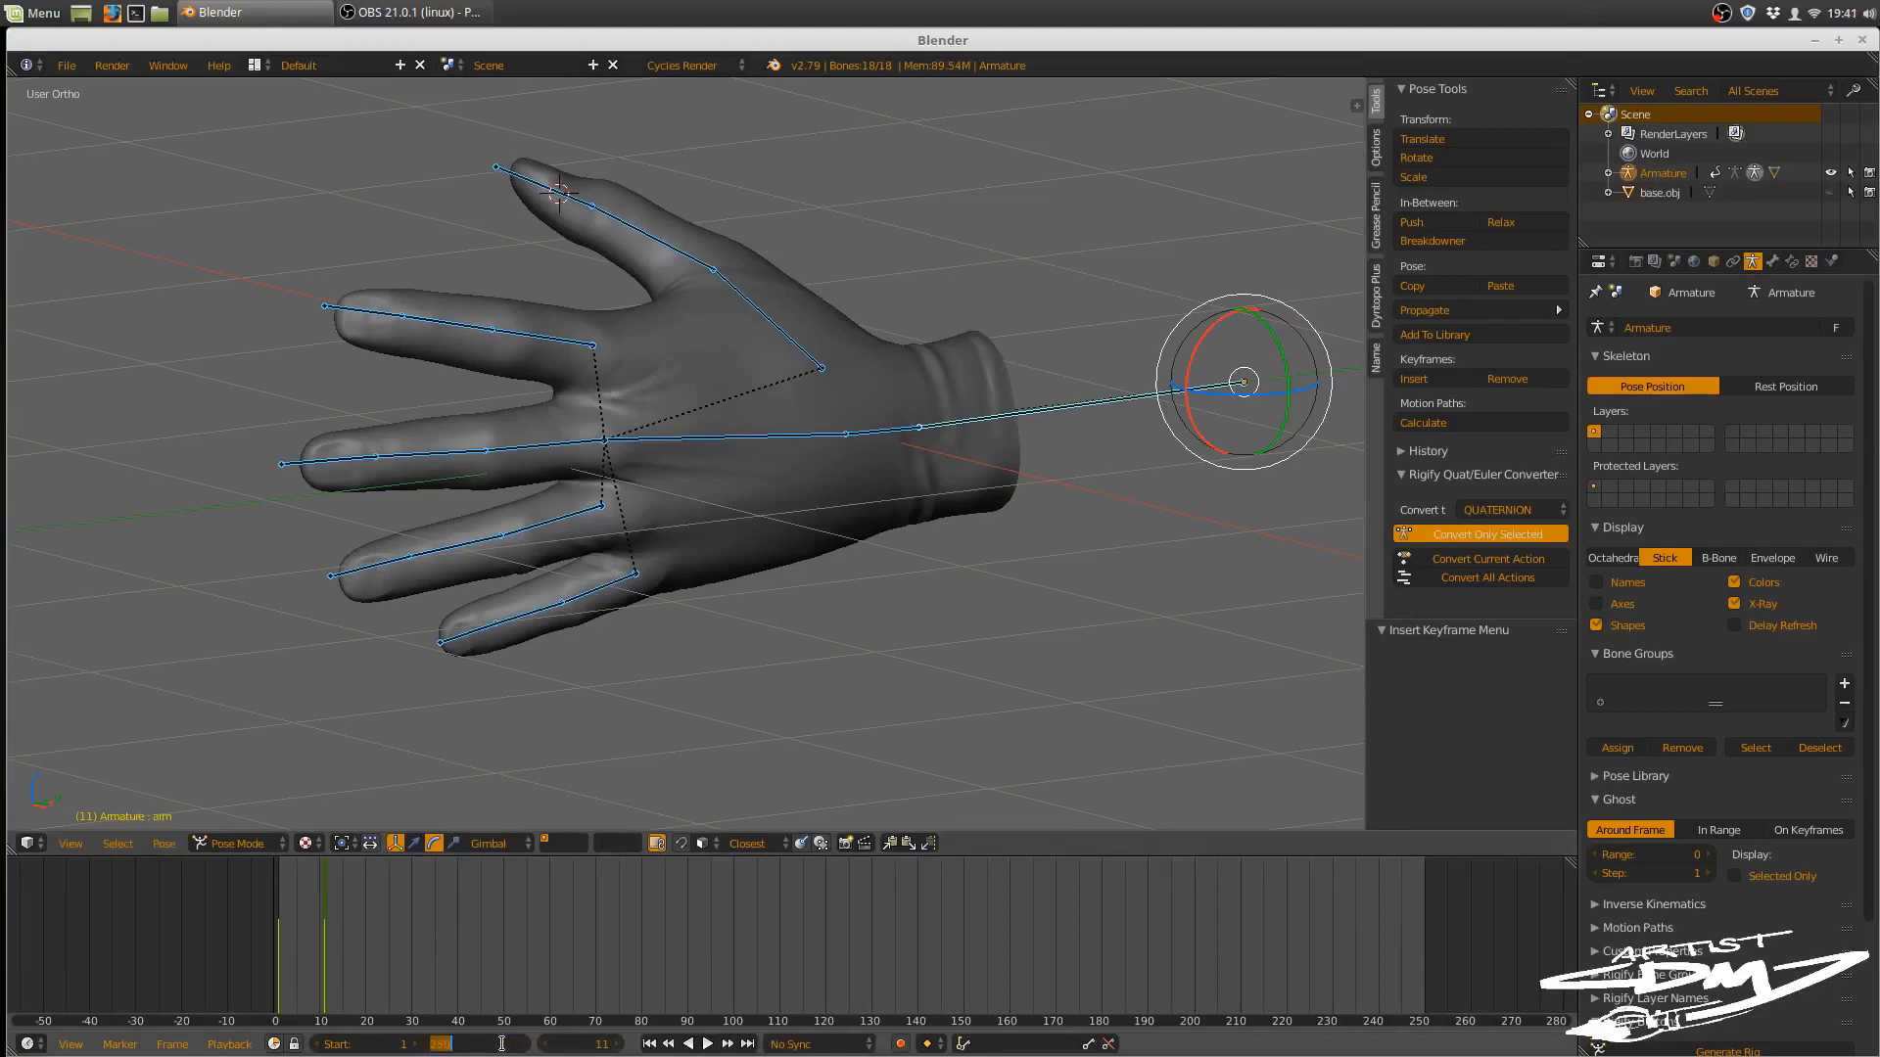
type("15")
key("Return")
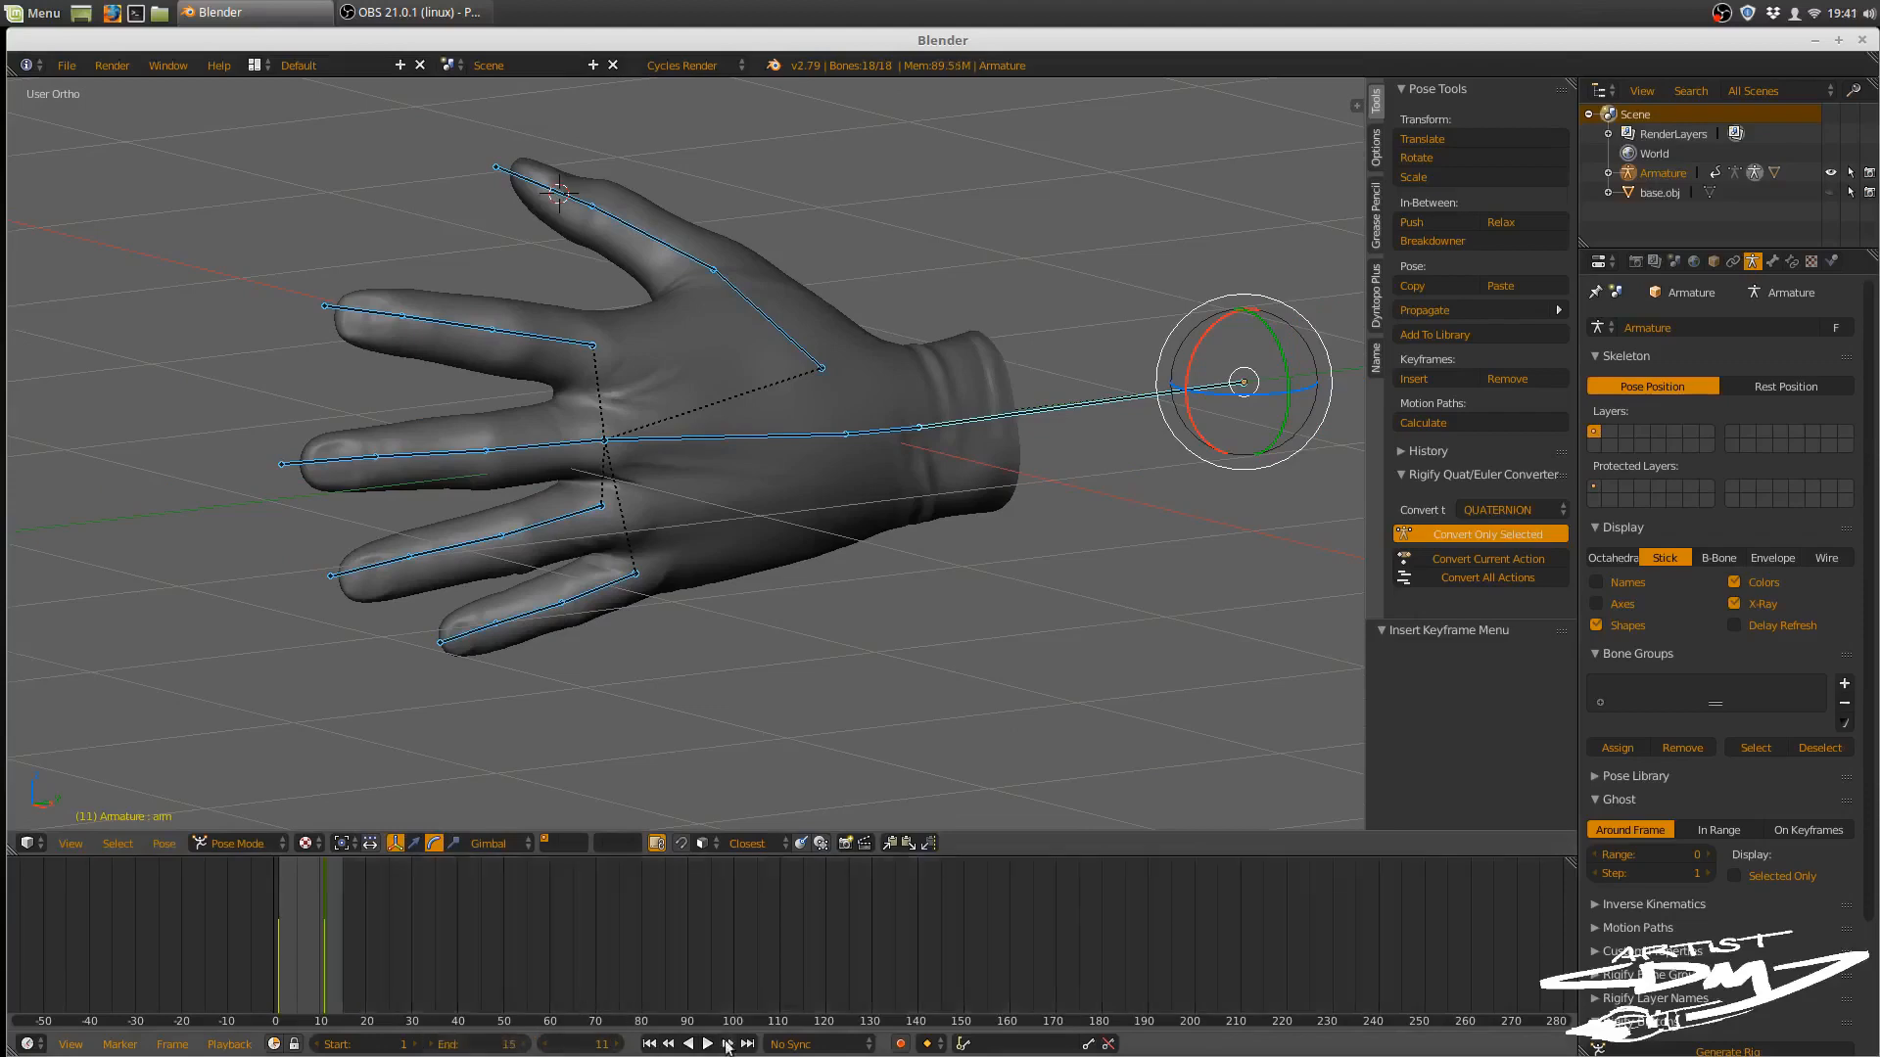
left_click(650, 1045)
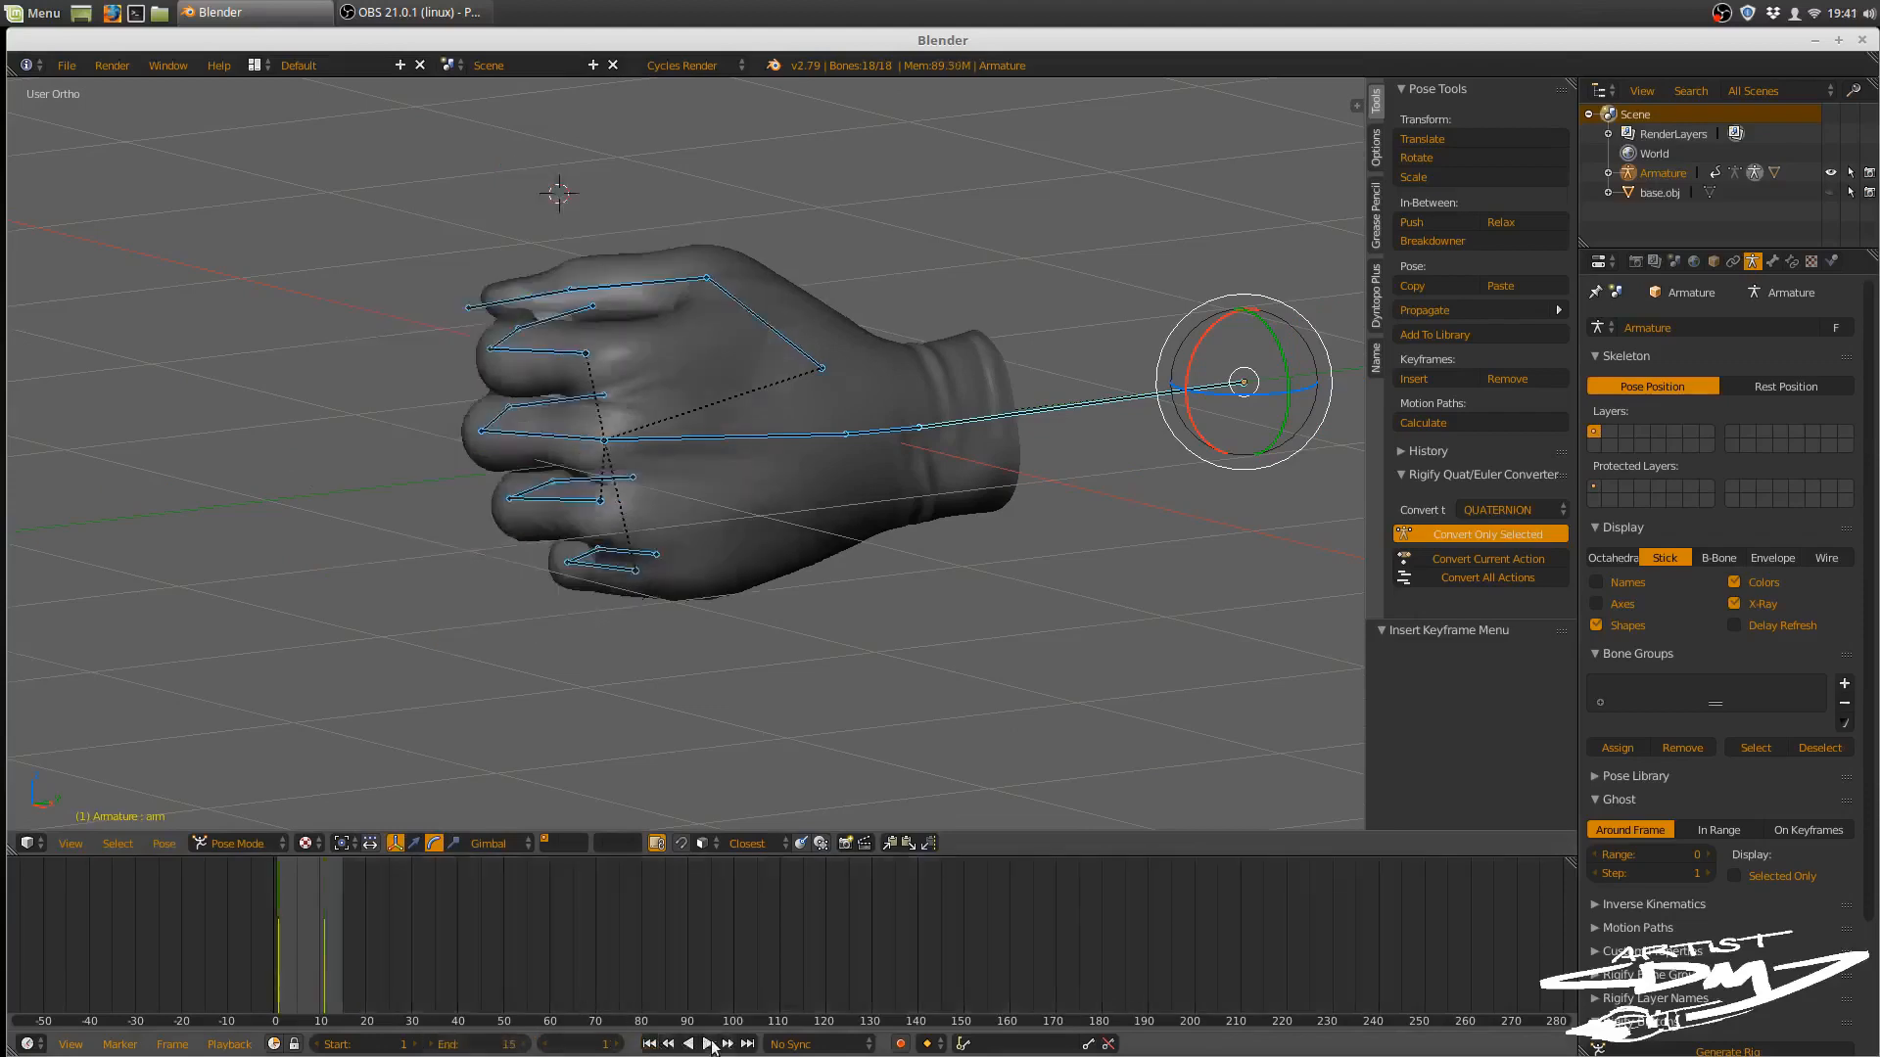
left_click(708, 1045)
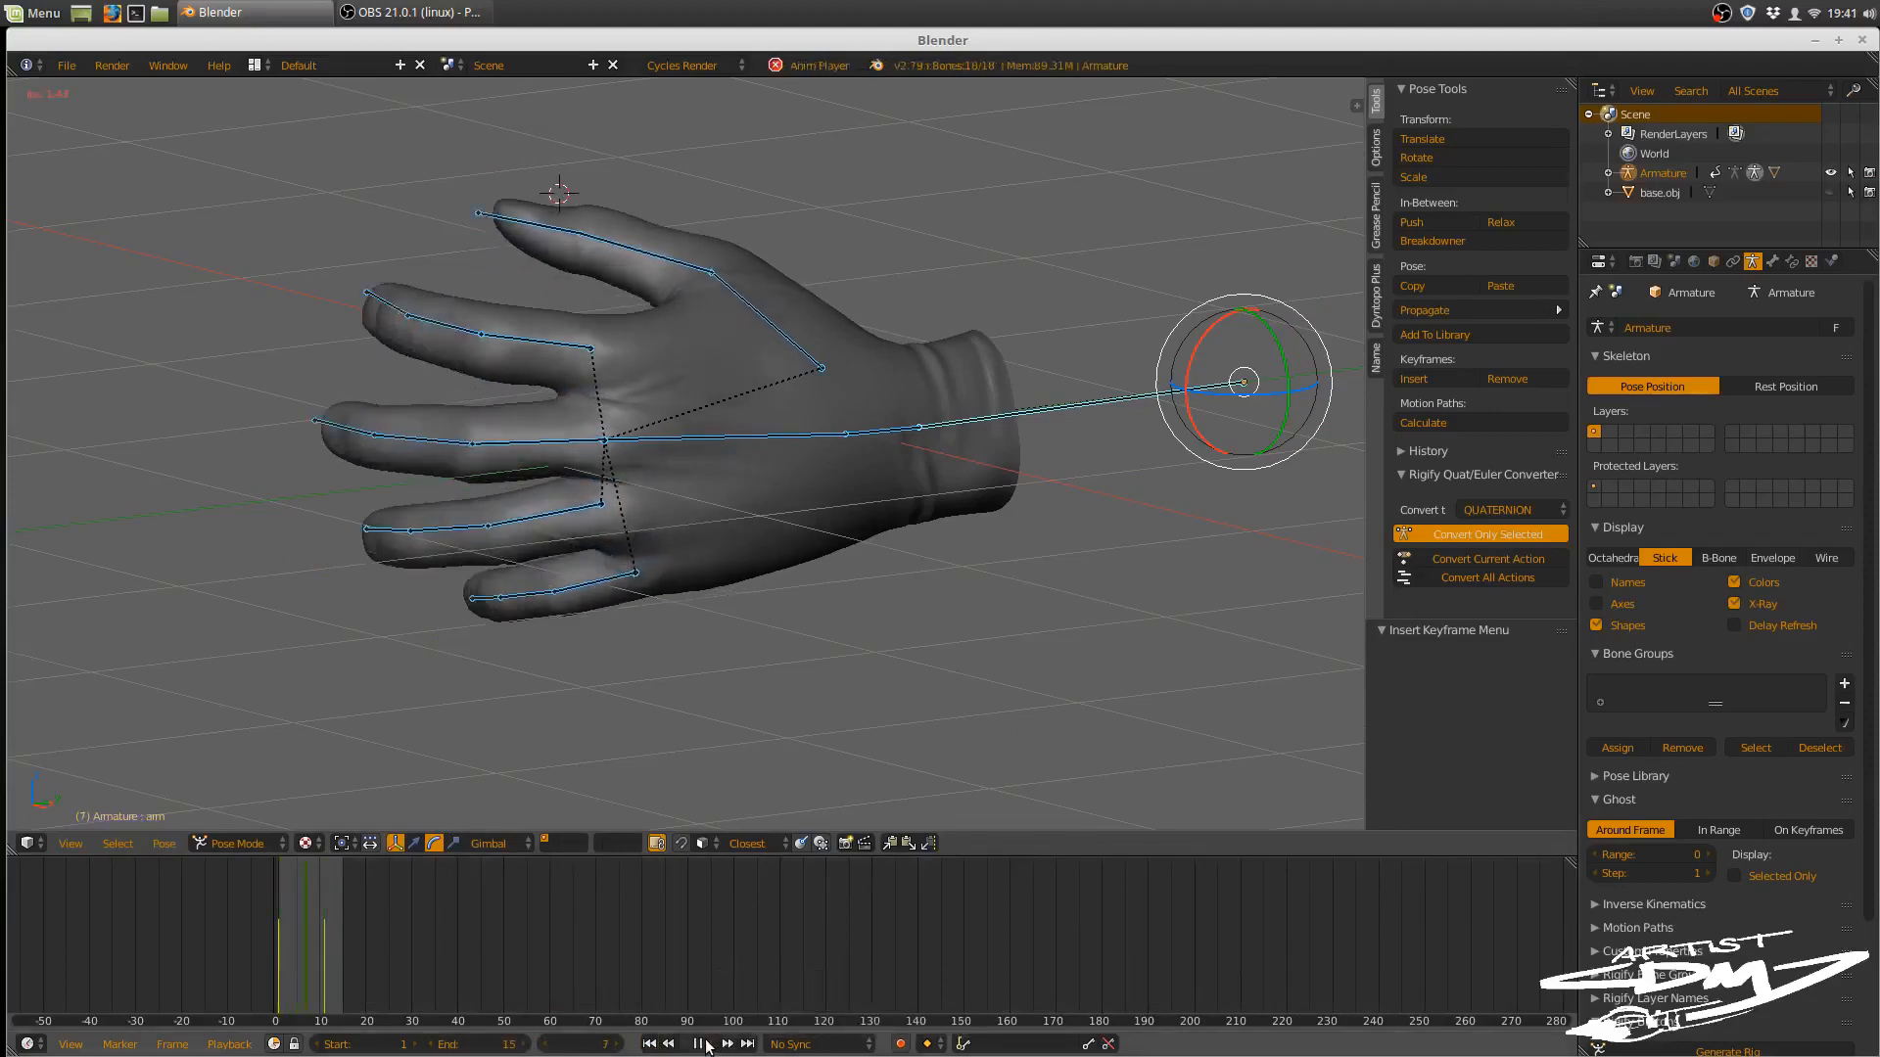
left_click(699, 1044)
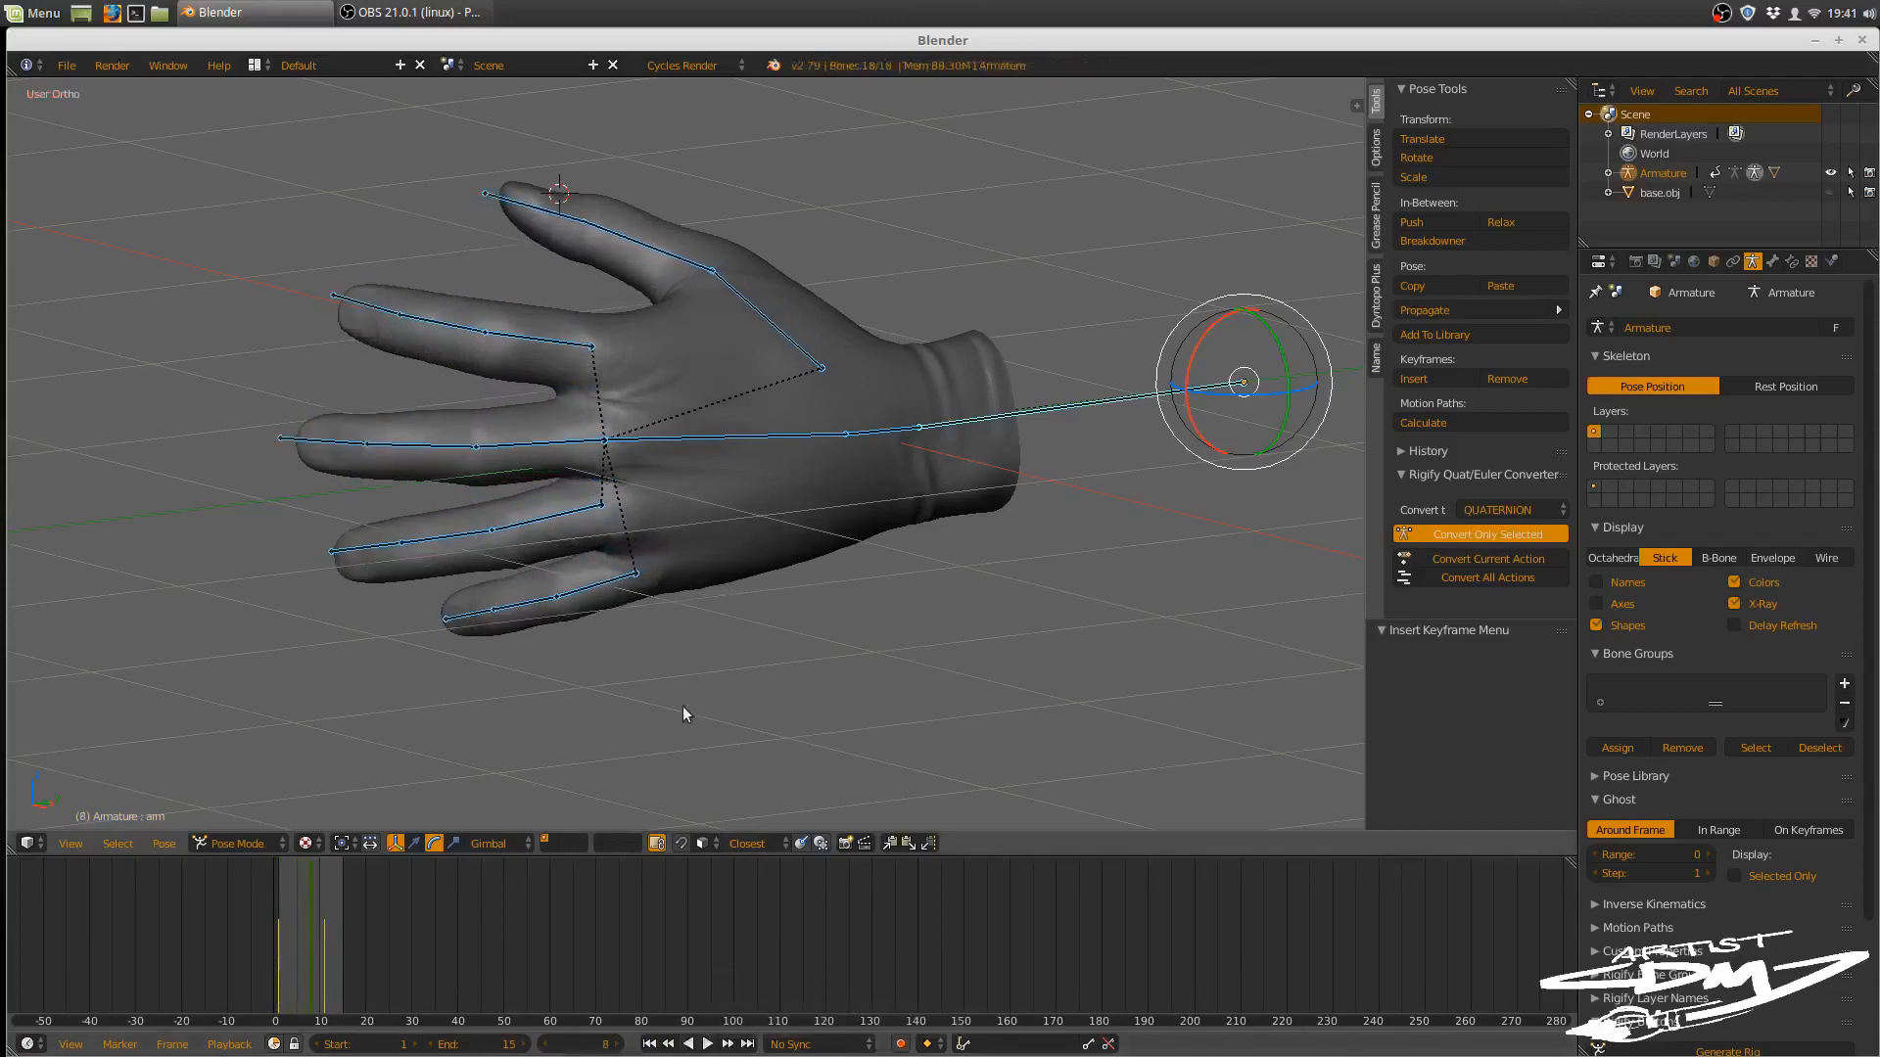
- Select the hand mesh for sculpting and carve creases across the finger joints on the palm side
middle_click_drag(684, 707, 405, 749)
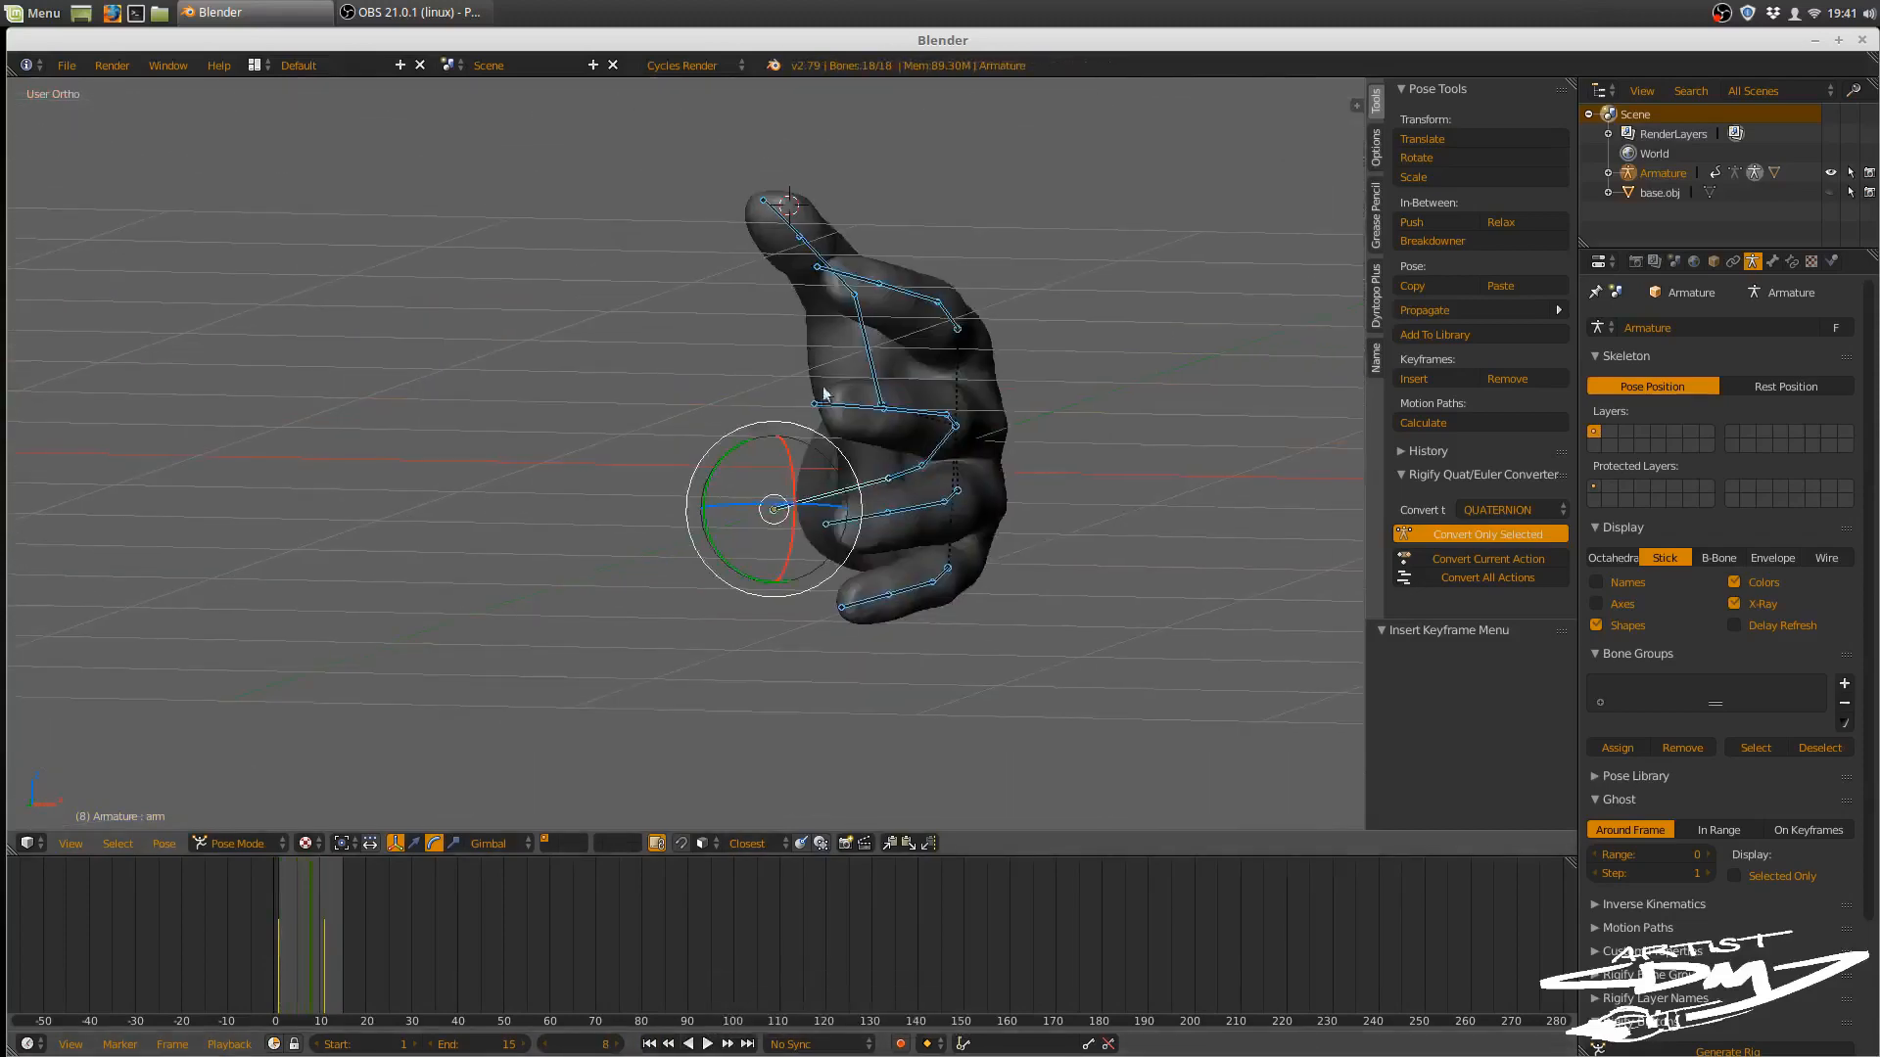
right_click(837, 358)
mouse_move(935, 448)
middle_mouse_down()
mouse_move(1025, 433)
mouse_move(672, 456)
mouse_move(767, 496)
middle_mouse_up()
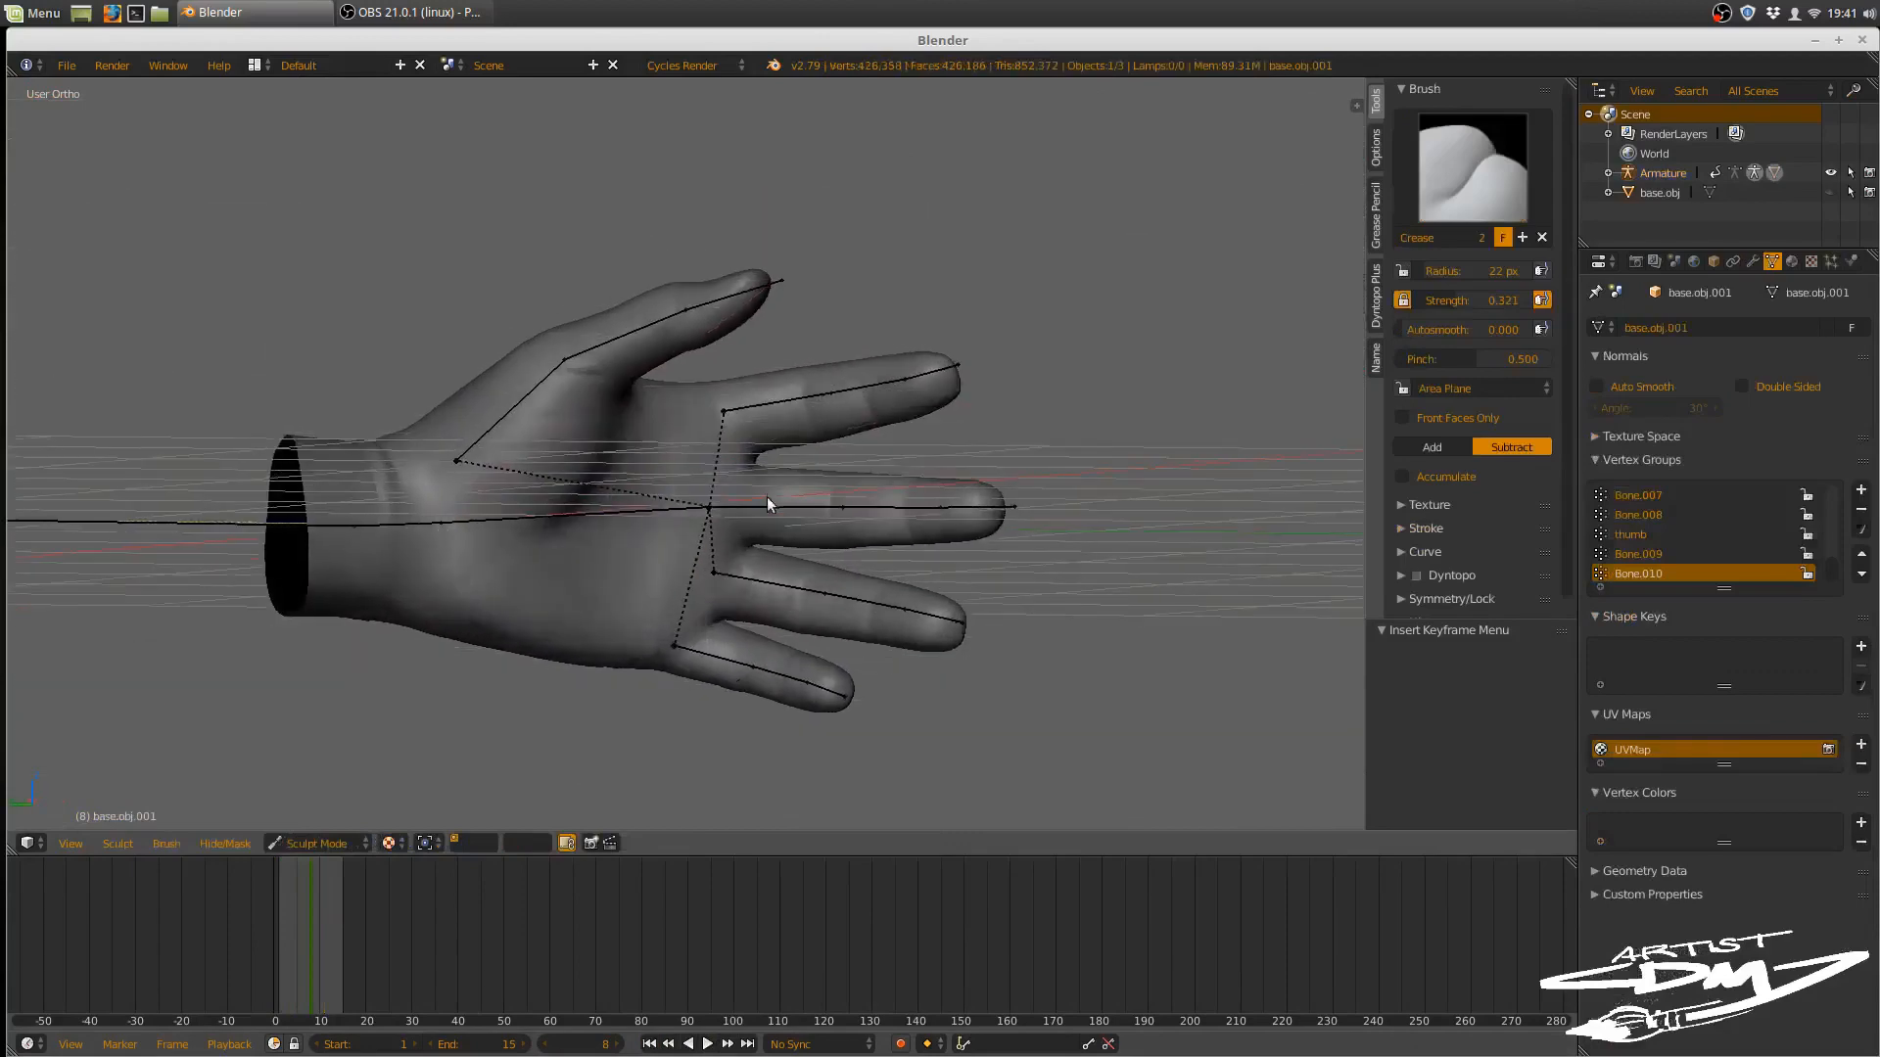
scroll(778, 455, "up", 2)
scroll(790, 421, "up", 2)
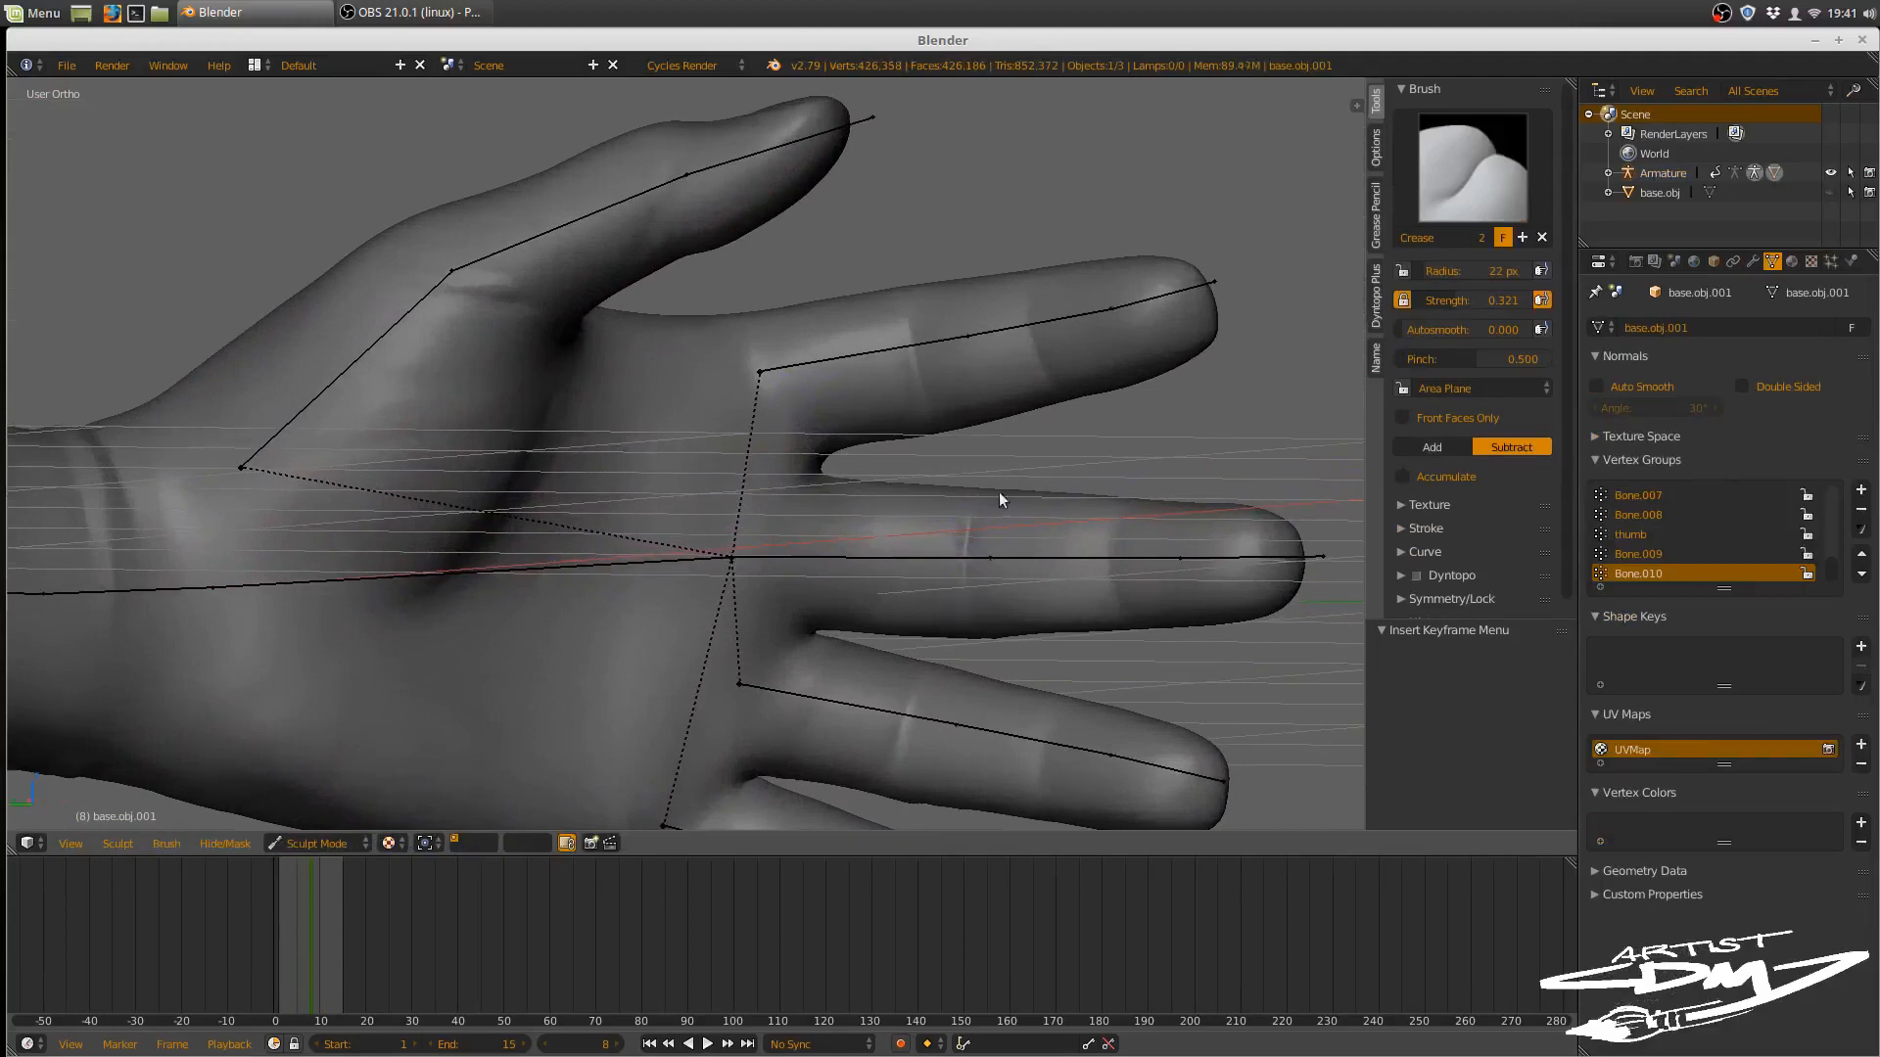
left_click_drag(977, 530, 987, 489)
middle_click_drag(1093, 337, 1030, 315)
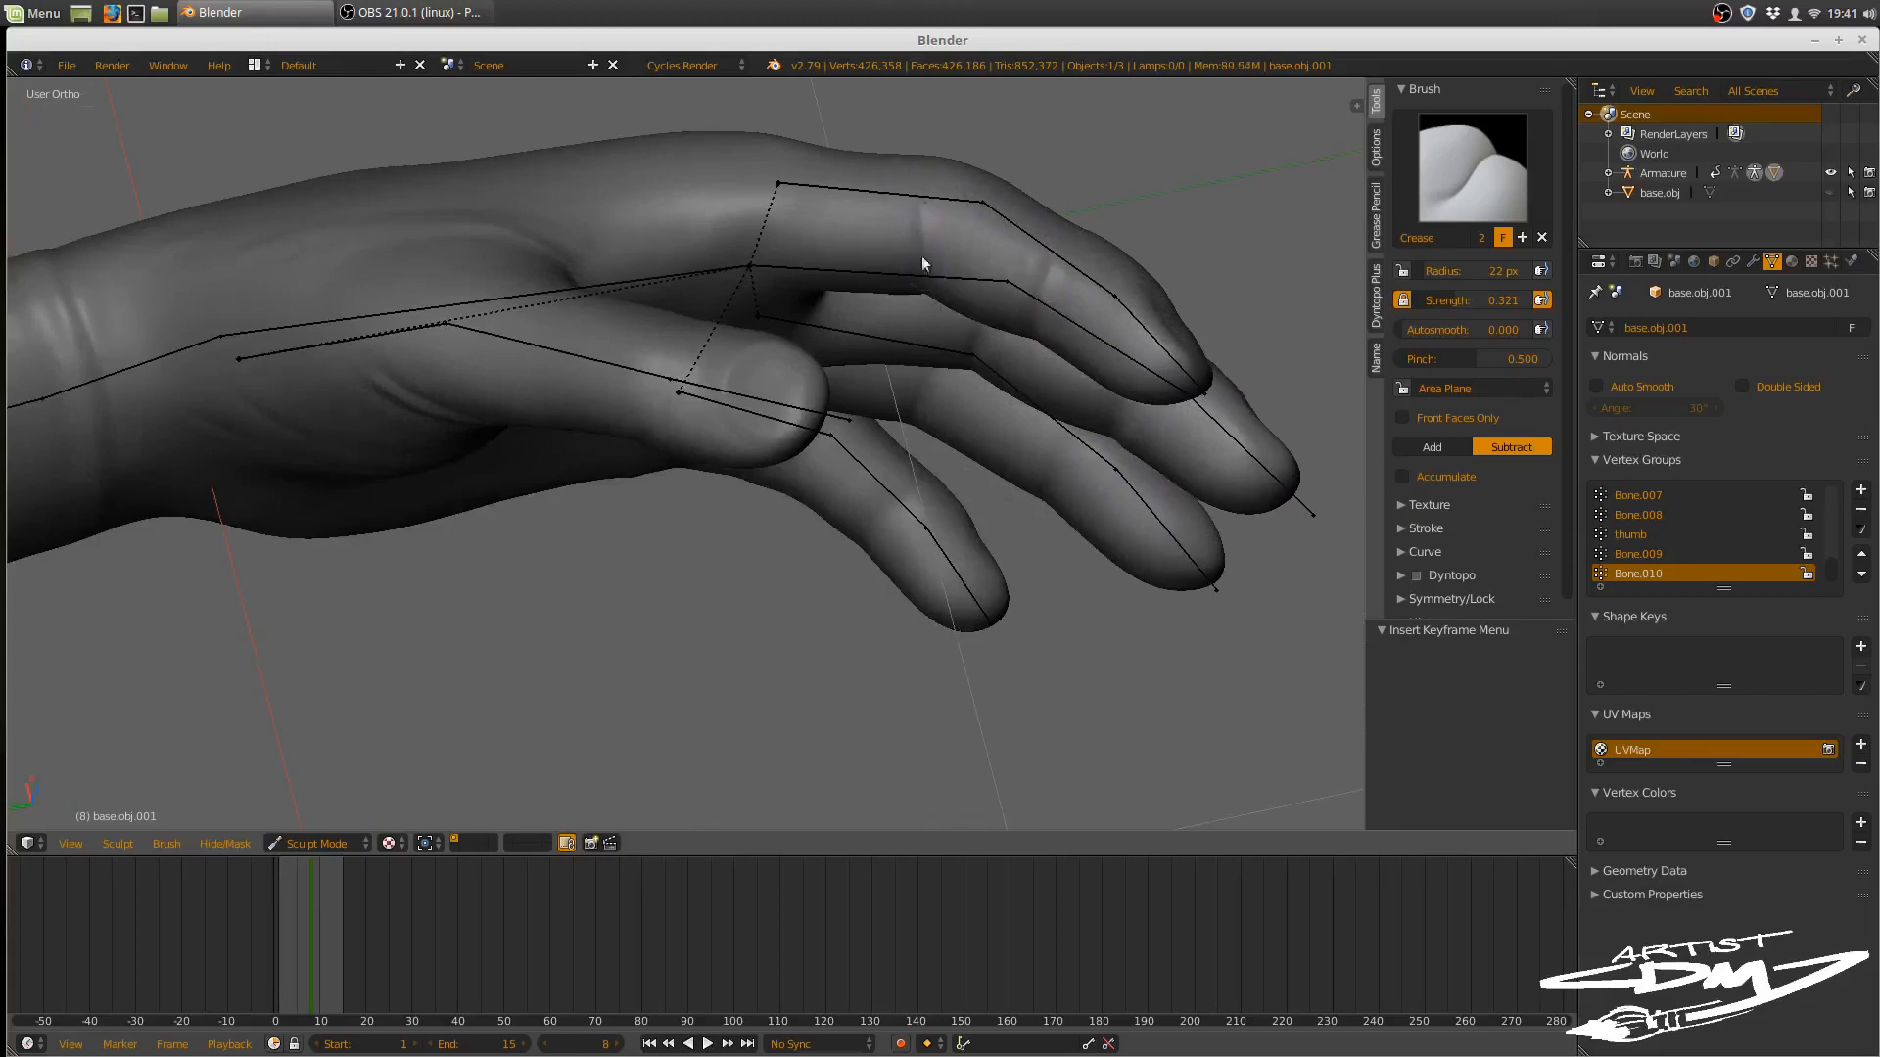
middle_click_drag(956, 267, 914, 196)
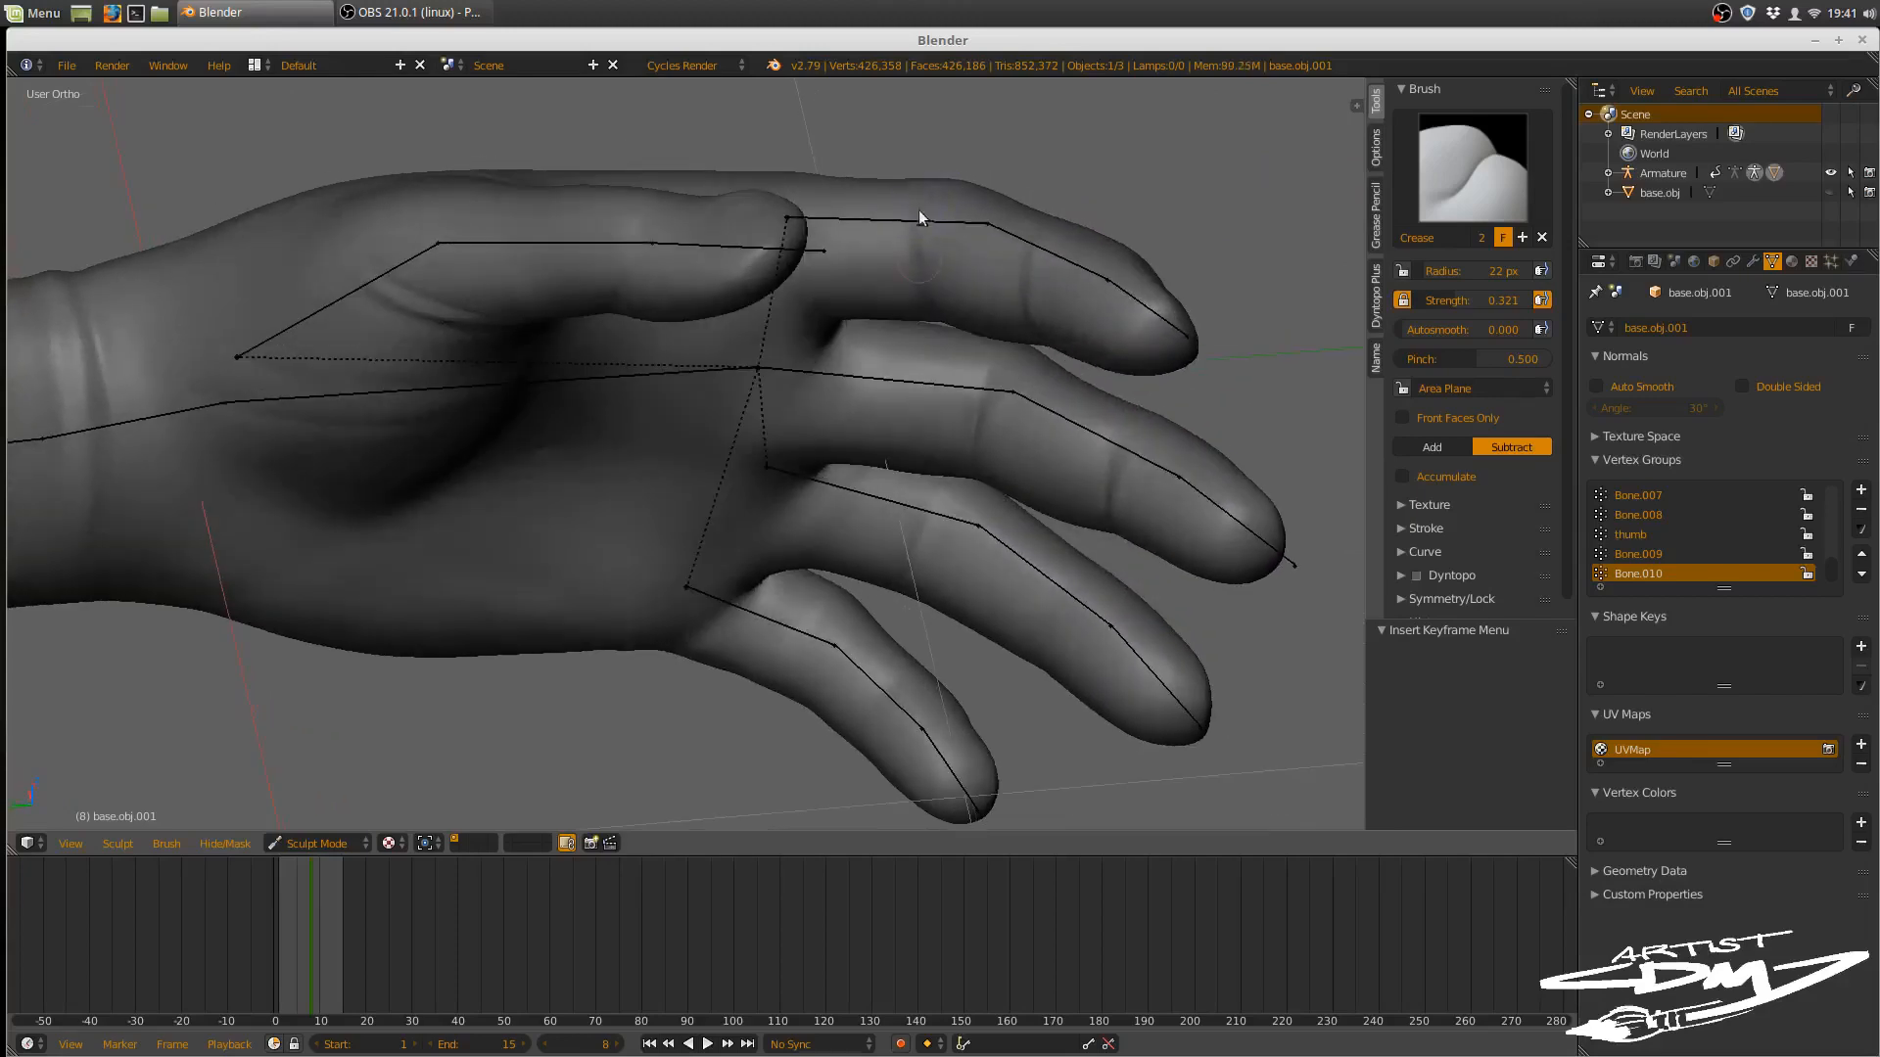
middle_click_drag(960, 309, 795, 303)
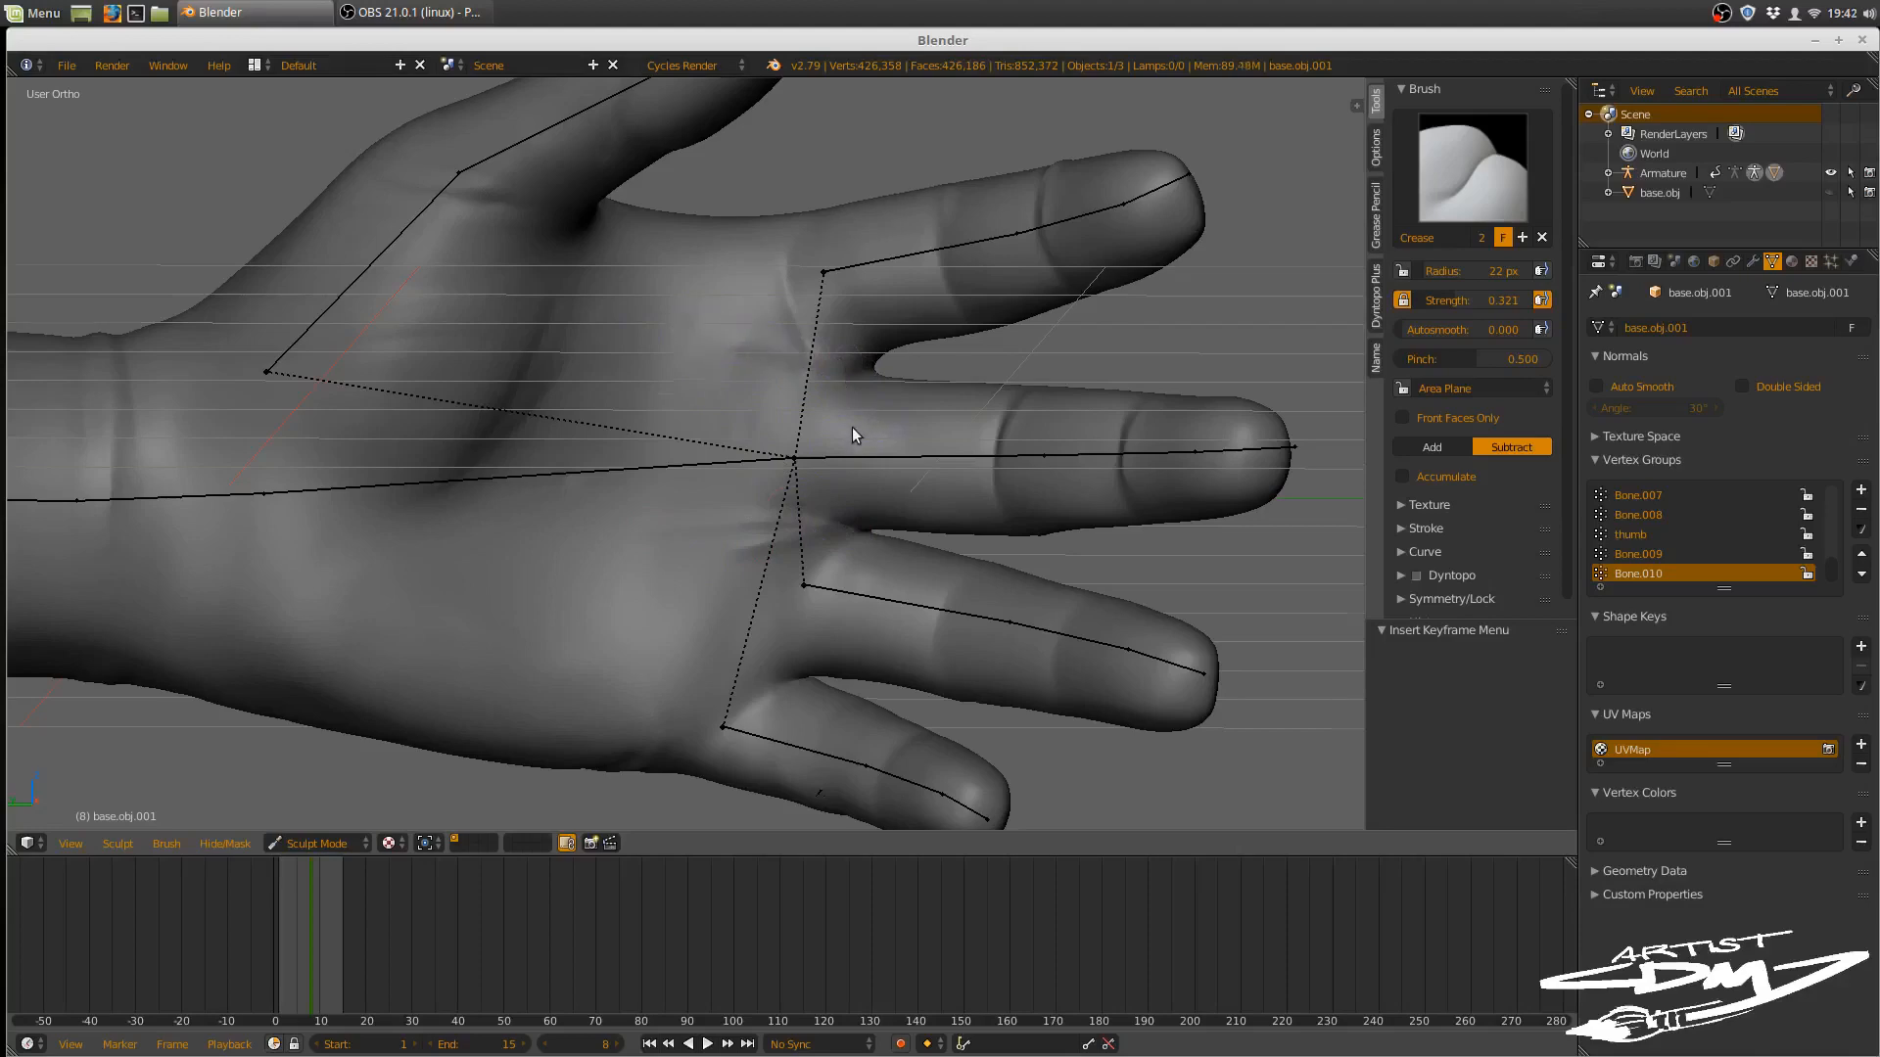
- Carve several skin creases across the palm at the base of the little finger
middle_click_drag(852, 427, 997, 291)
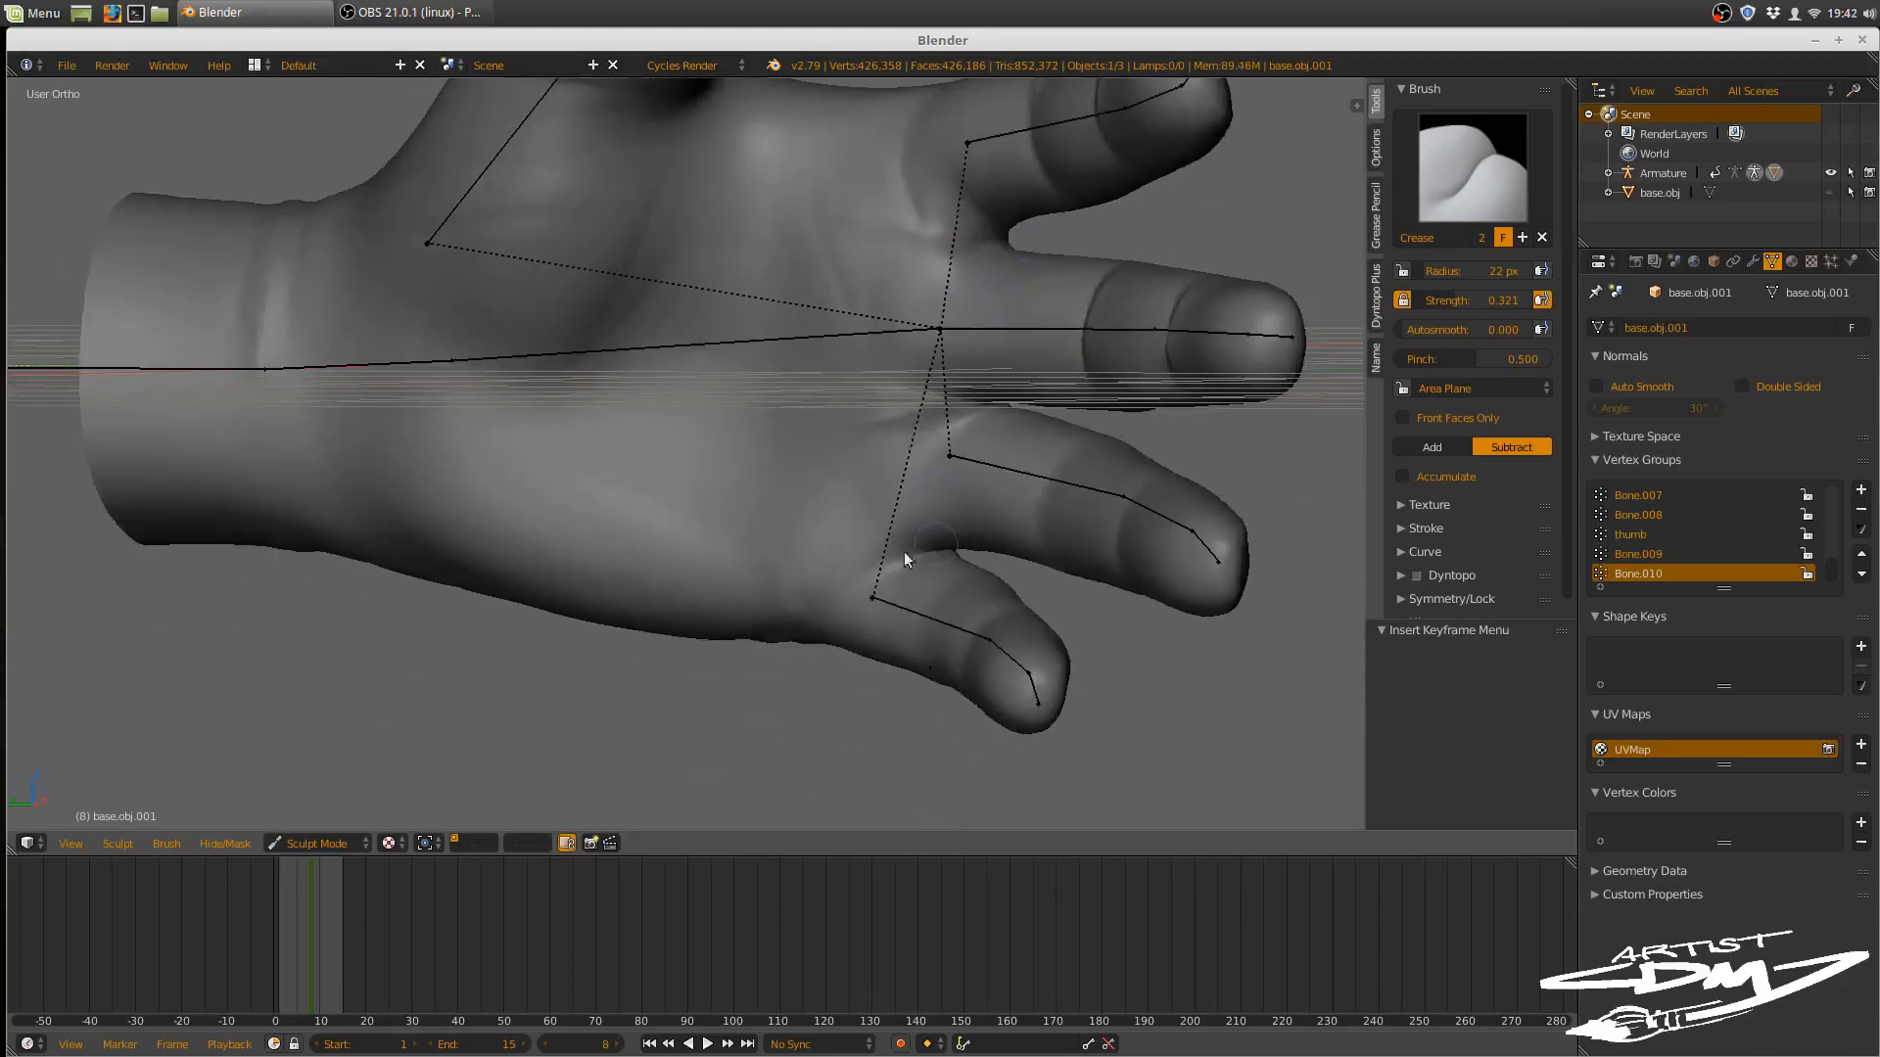
left_click_drag(905, 554, 763, 580)
left_click_drag(905, 548, 731, 574)
left_click_drag(927, 532, 783, 551)
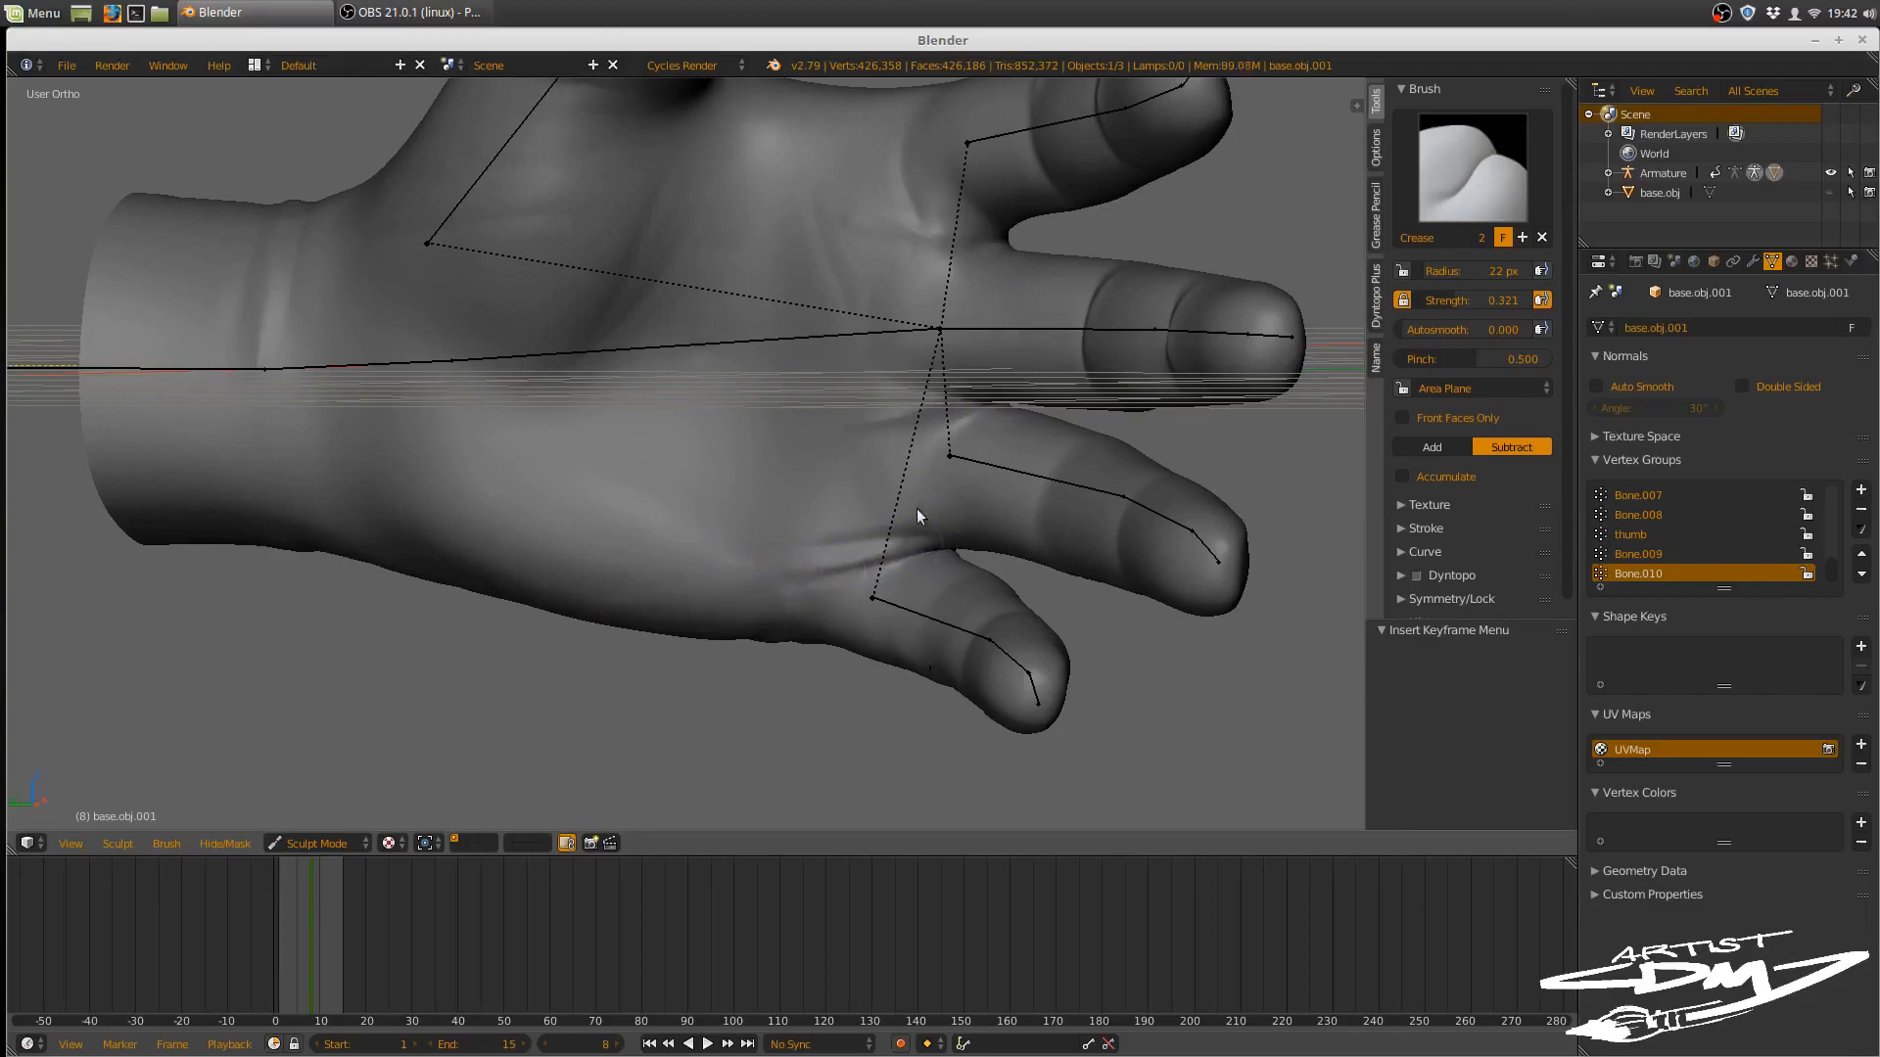
- Carve skin creases on the palm at the base of the ring finger and towards the middle finger
mouse_move(916, 509)
middle_mouse_down()
mouse_move(939, 495)
mouse_move(940, 523)
middle_mouse_up()
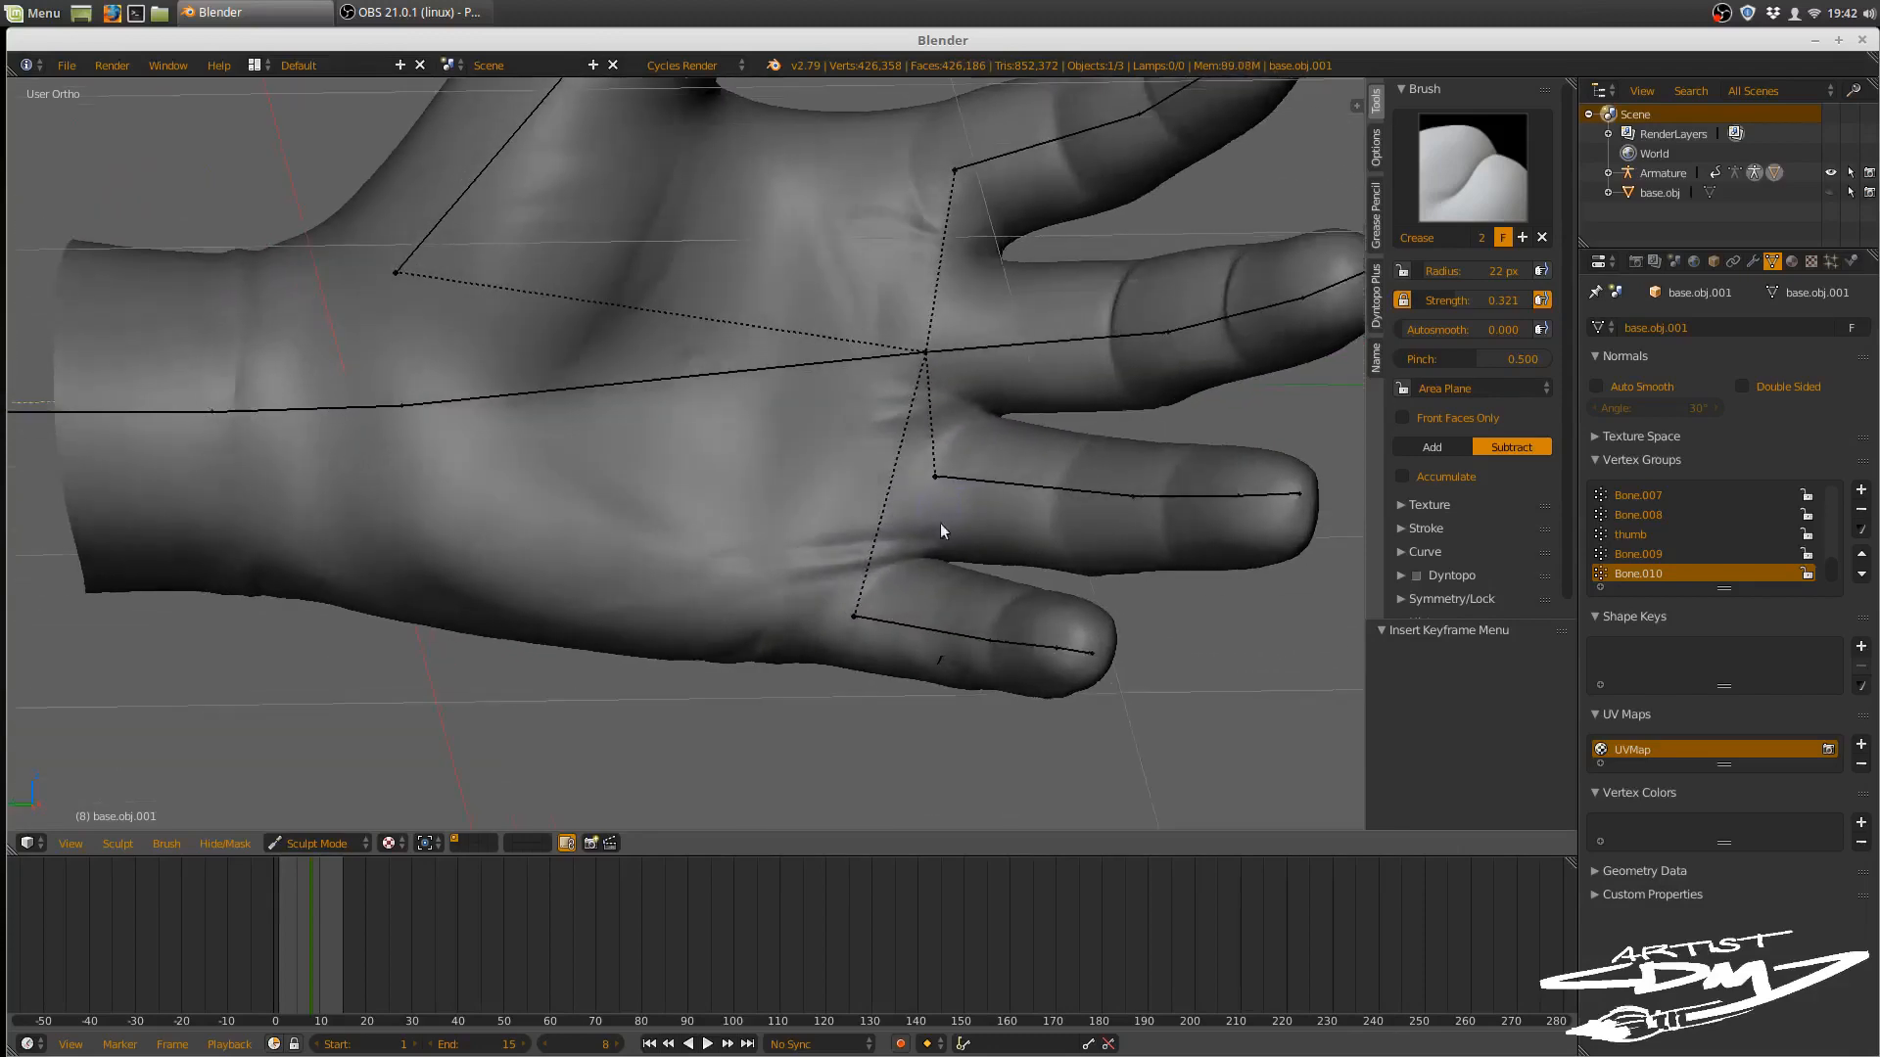
scroll(942, 529, "up", 3)
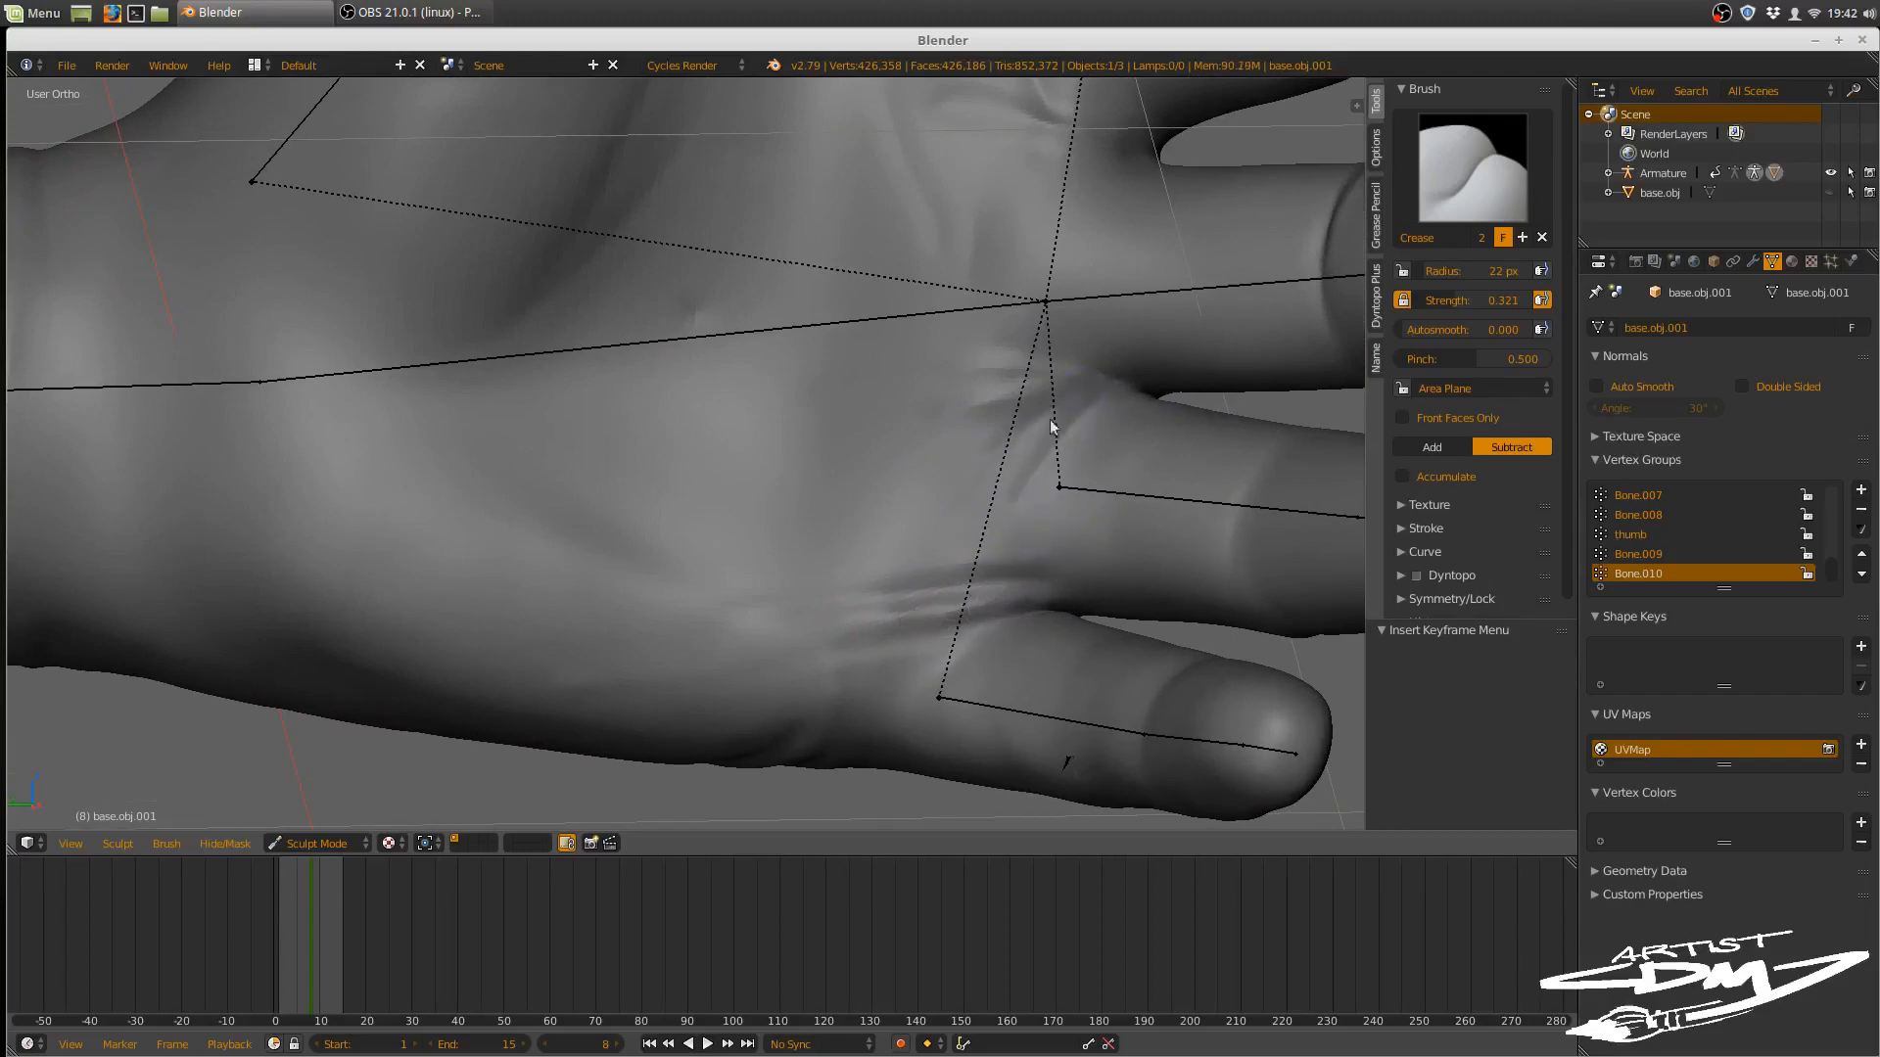
mouse_move(1102, 389)
middle_mouse_down()
mouse_move(1124, 407)
mouse_move(1106, 519)
mouse_move(1065, 472)
middle_mouse_up()
middle_click_drag(961, 435, 919, 437)
middle_click_drag(981, 504, 984, 597, "ctrl")
mouse_move(942, 537)
middle_mouse_down()
mouse_move(810, 545)
mouse_move(927, 491)
mouse_move(1115, 523)
mouse_move(1032, 532)
mouse_move(1073, 437)
mouse_move(835, 457)
mouse_move(923, 484)
mouse_move(901, 448)
middle_mouse_up()
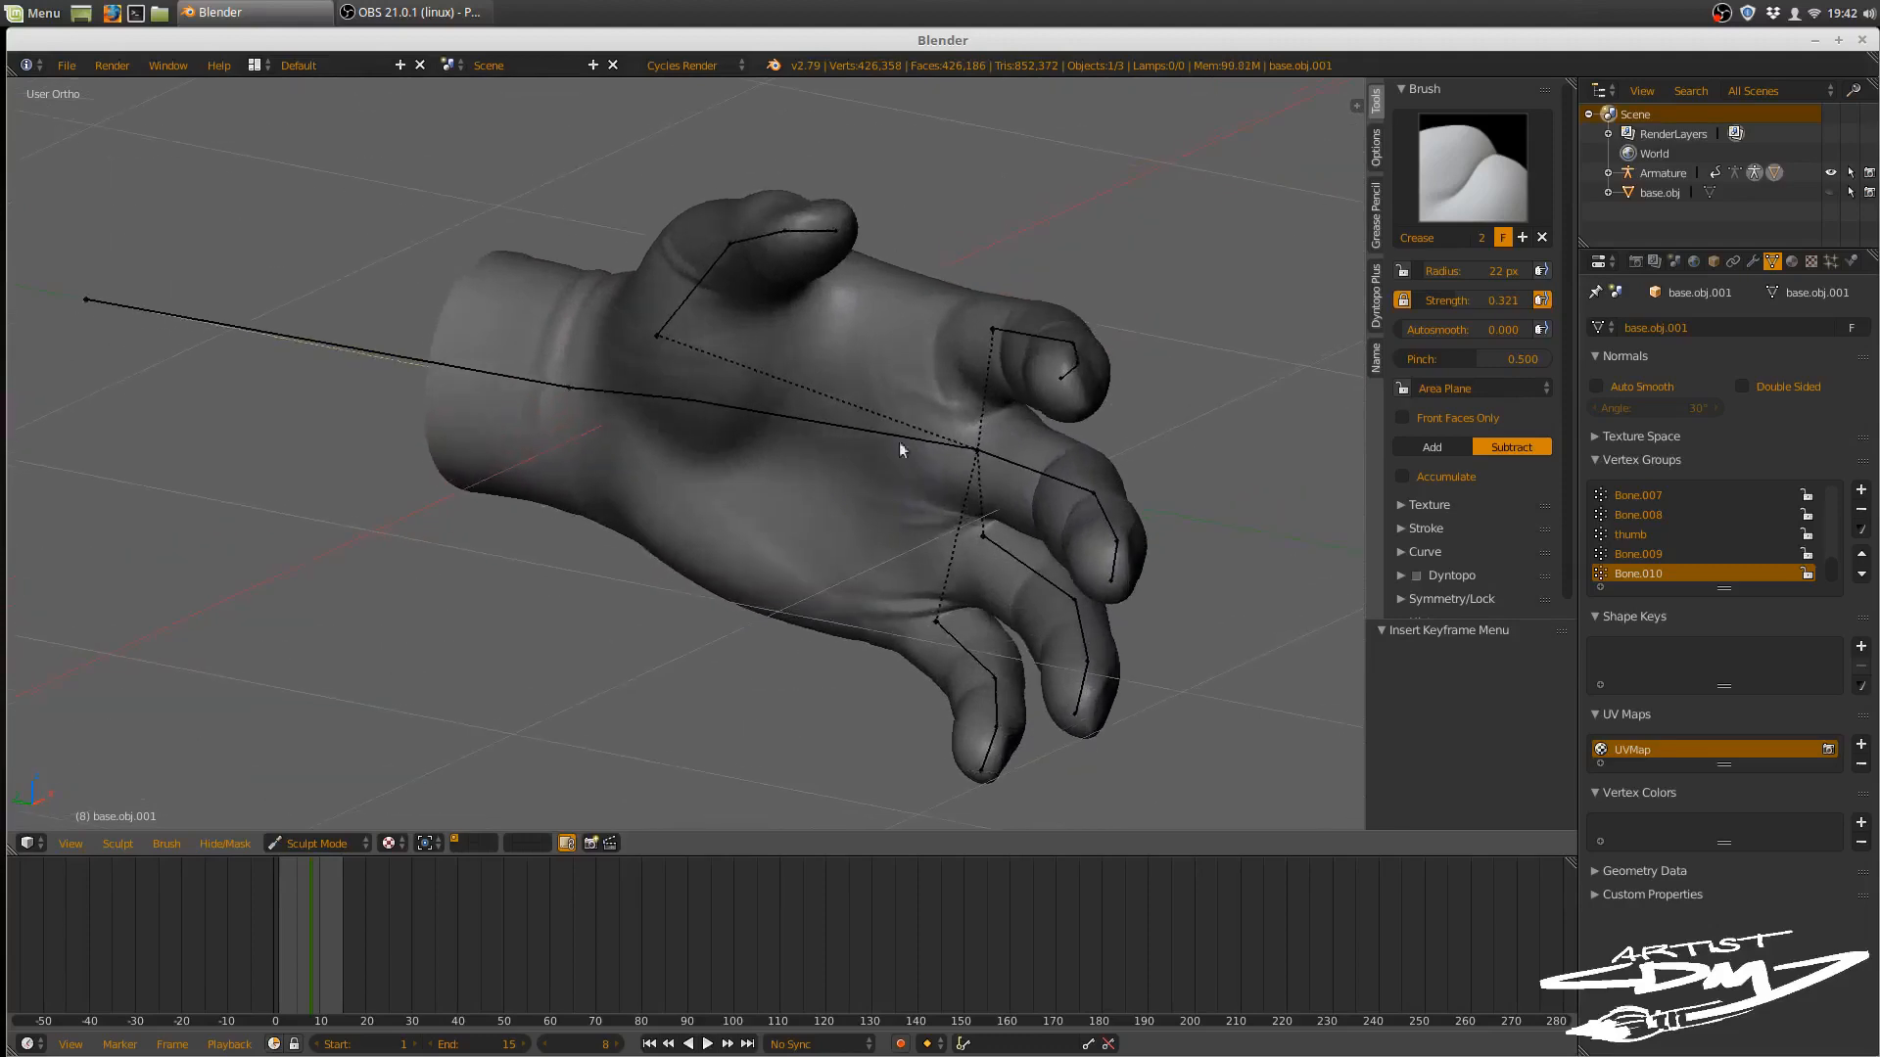
- Save the file to the Desktop folder under the name glove.blend
left_click(66, 66)
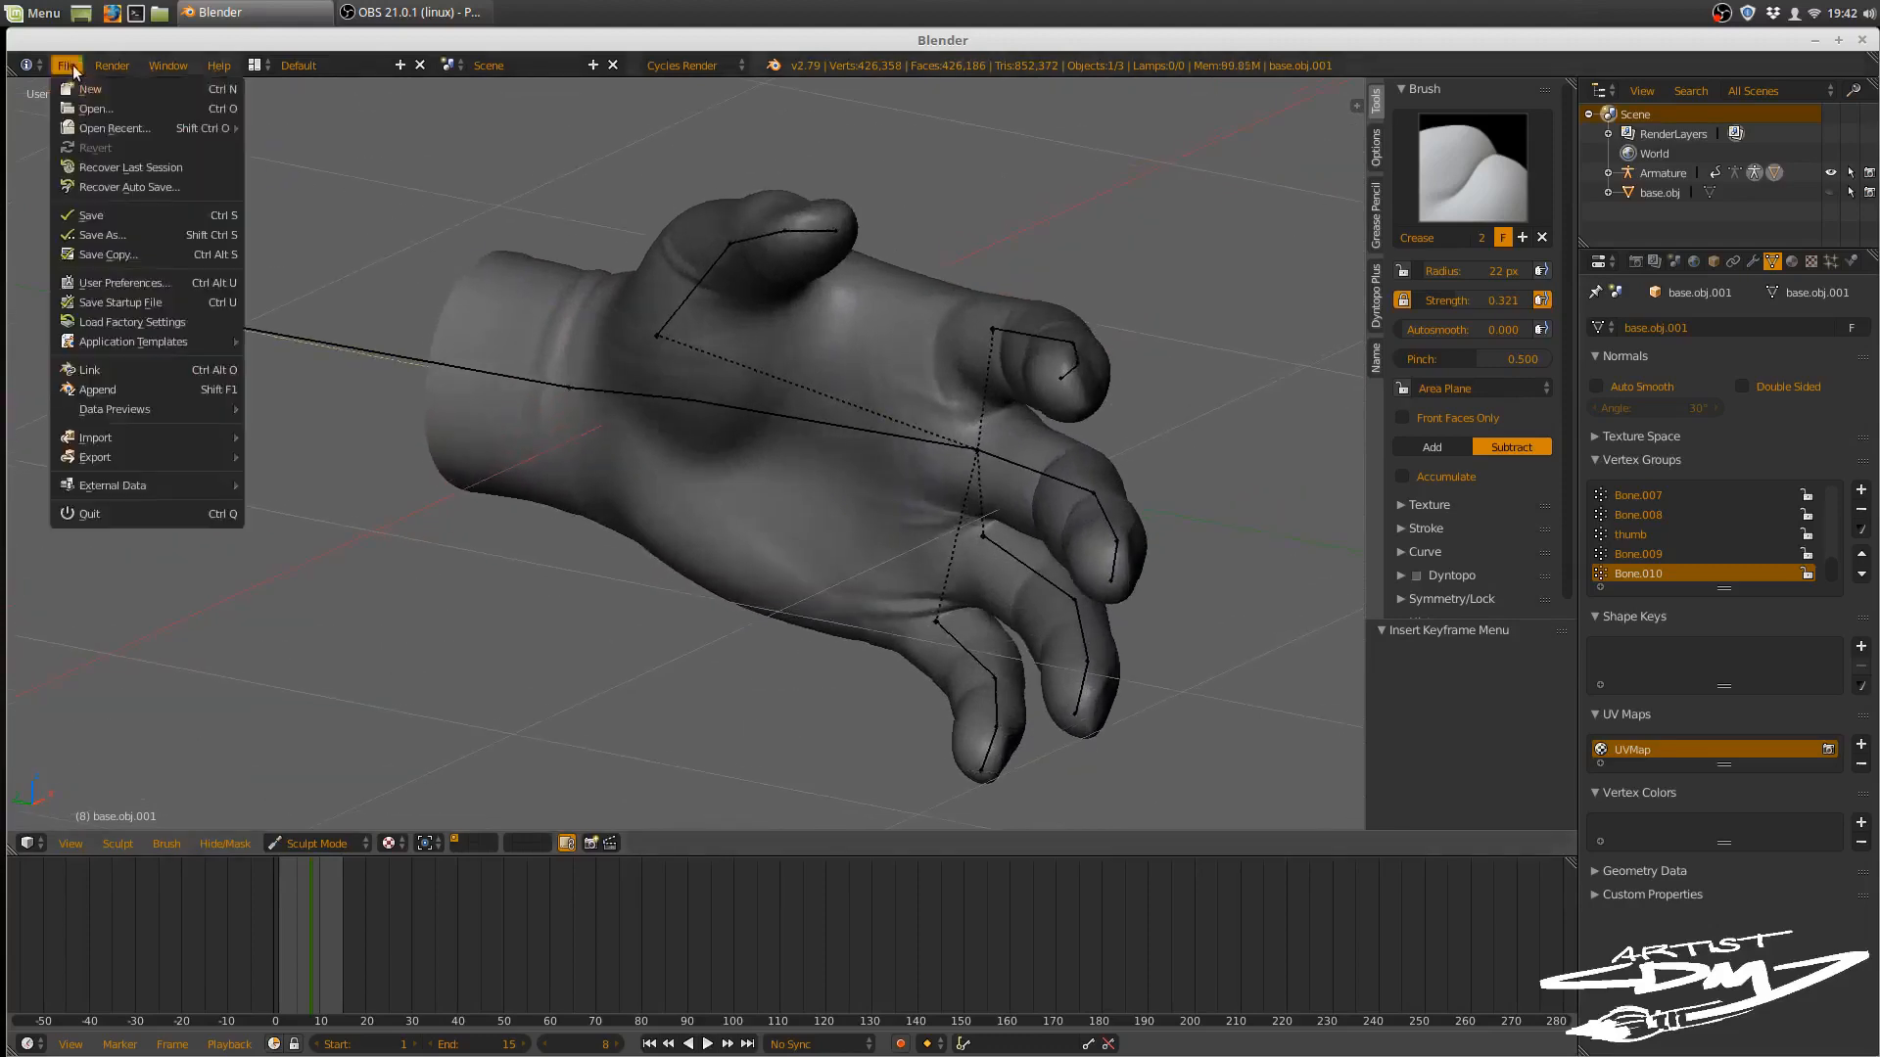
left_click(152, 234)
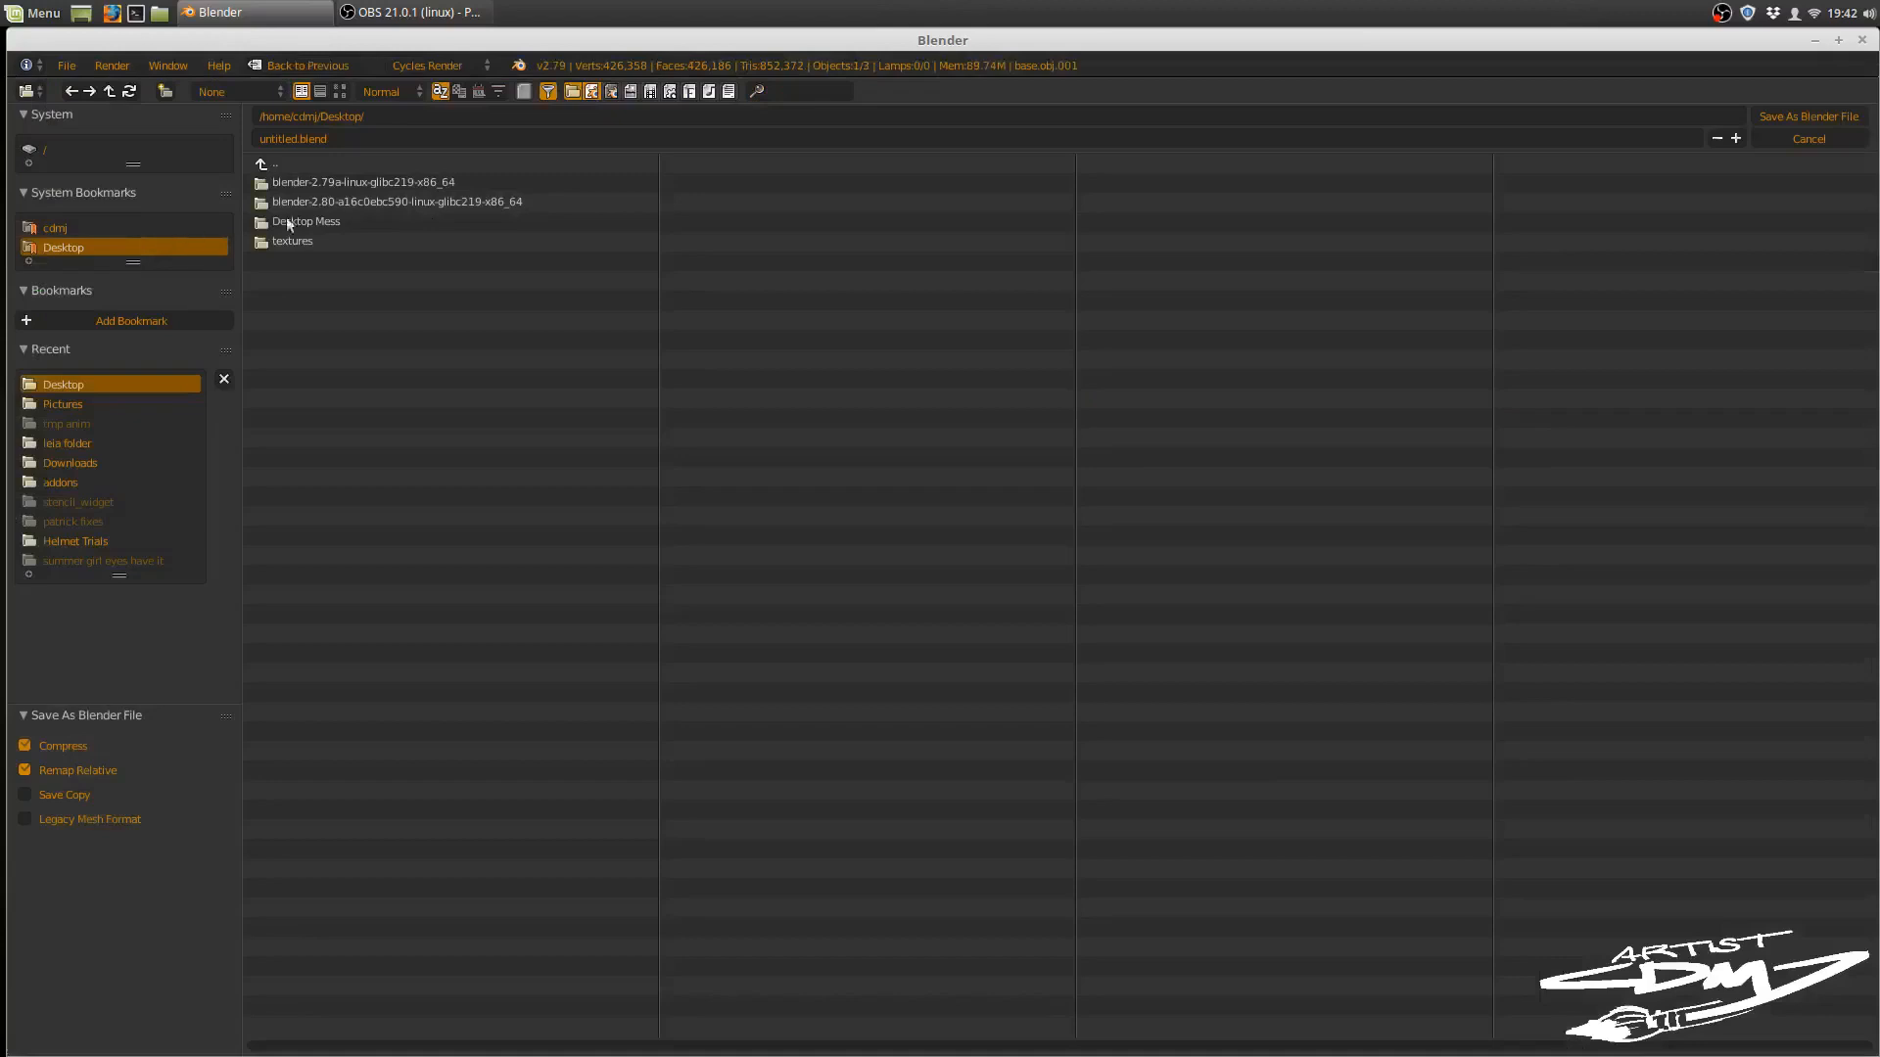
left_click(337, 140)
type("dlo")
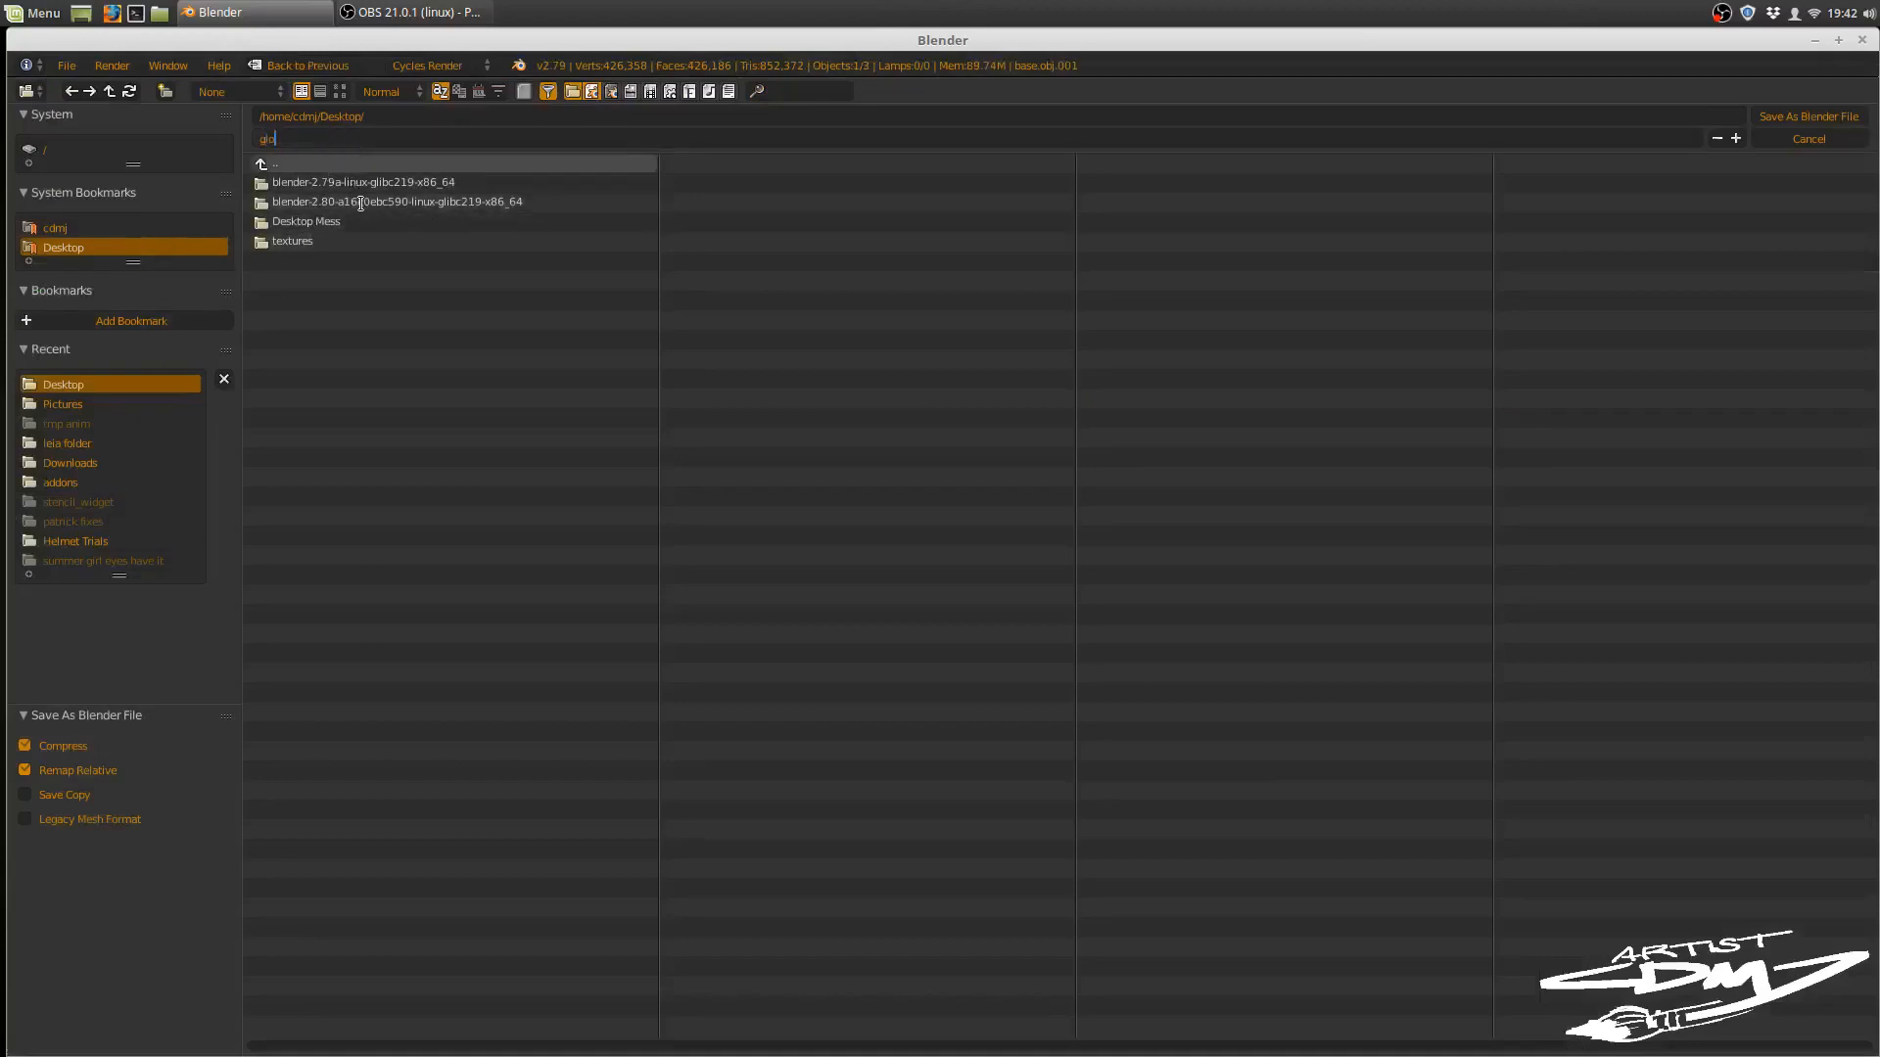
type("ve")
key("Return")
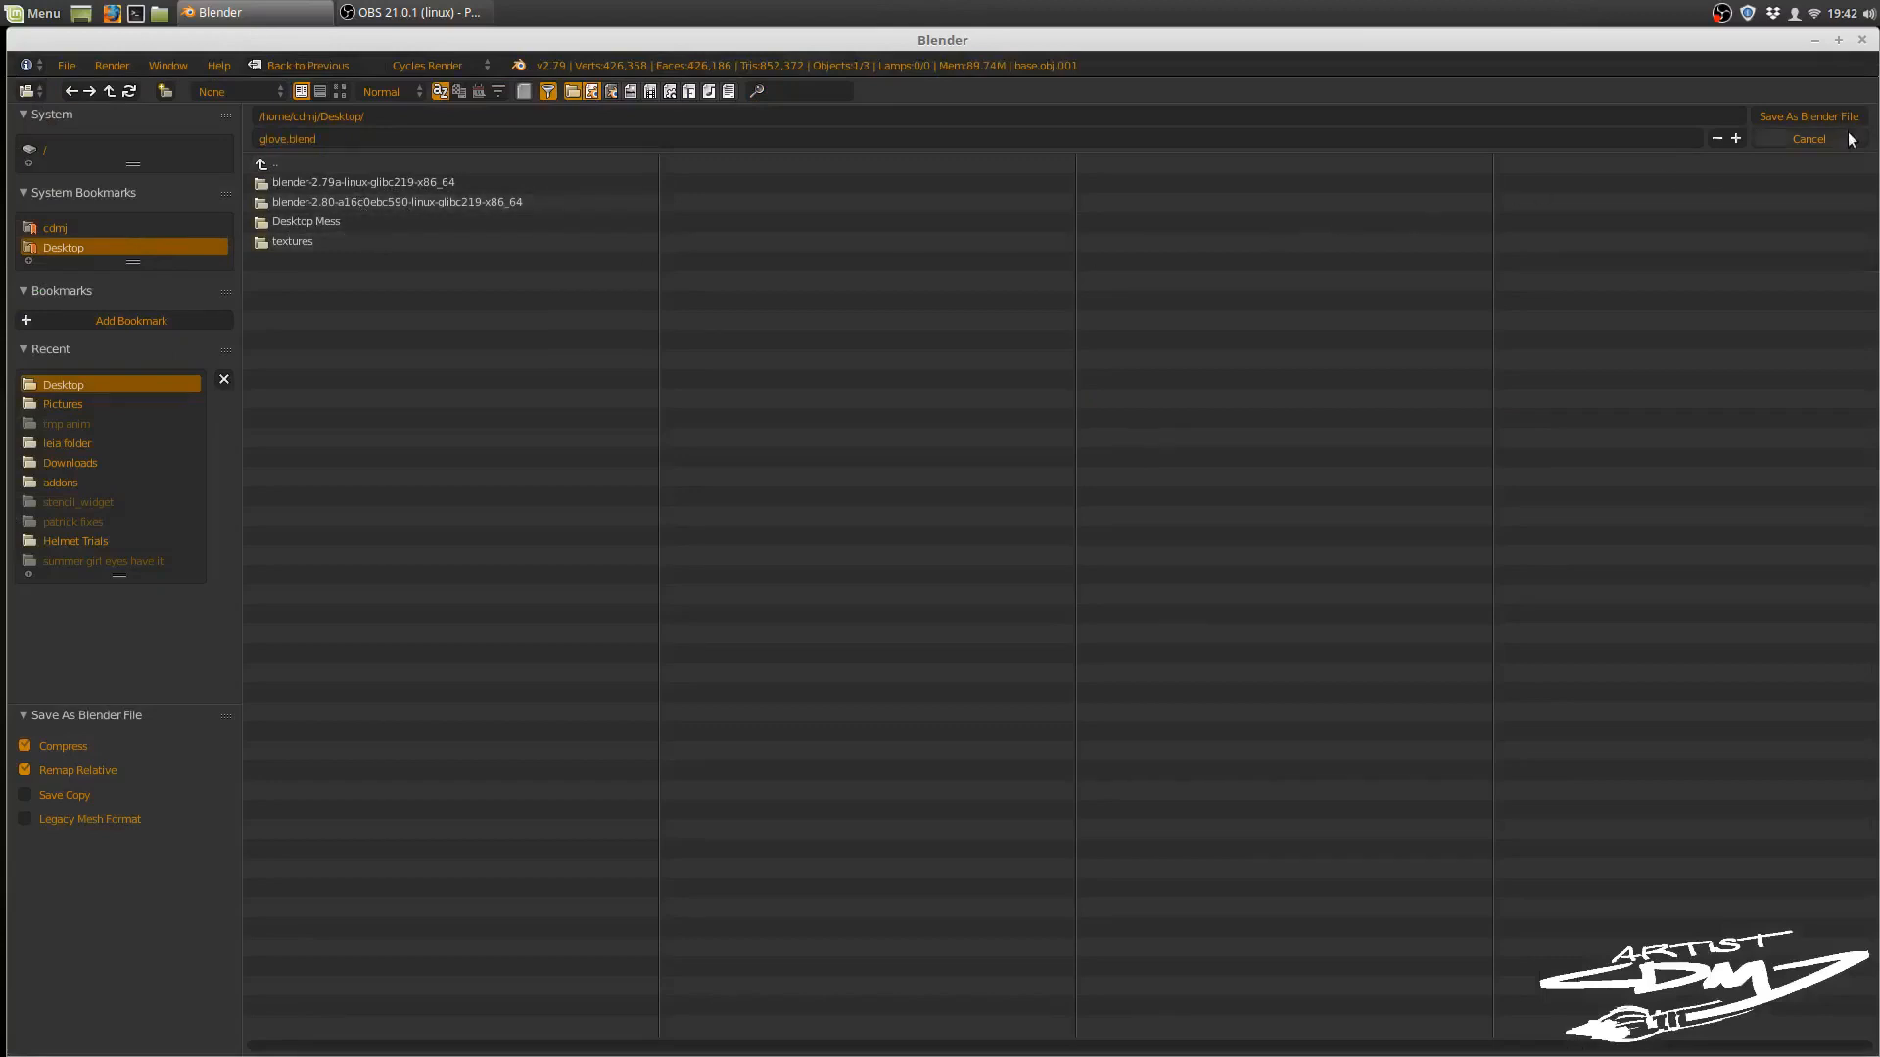
left_click(1817, 117)
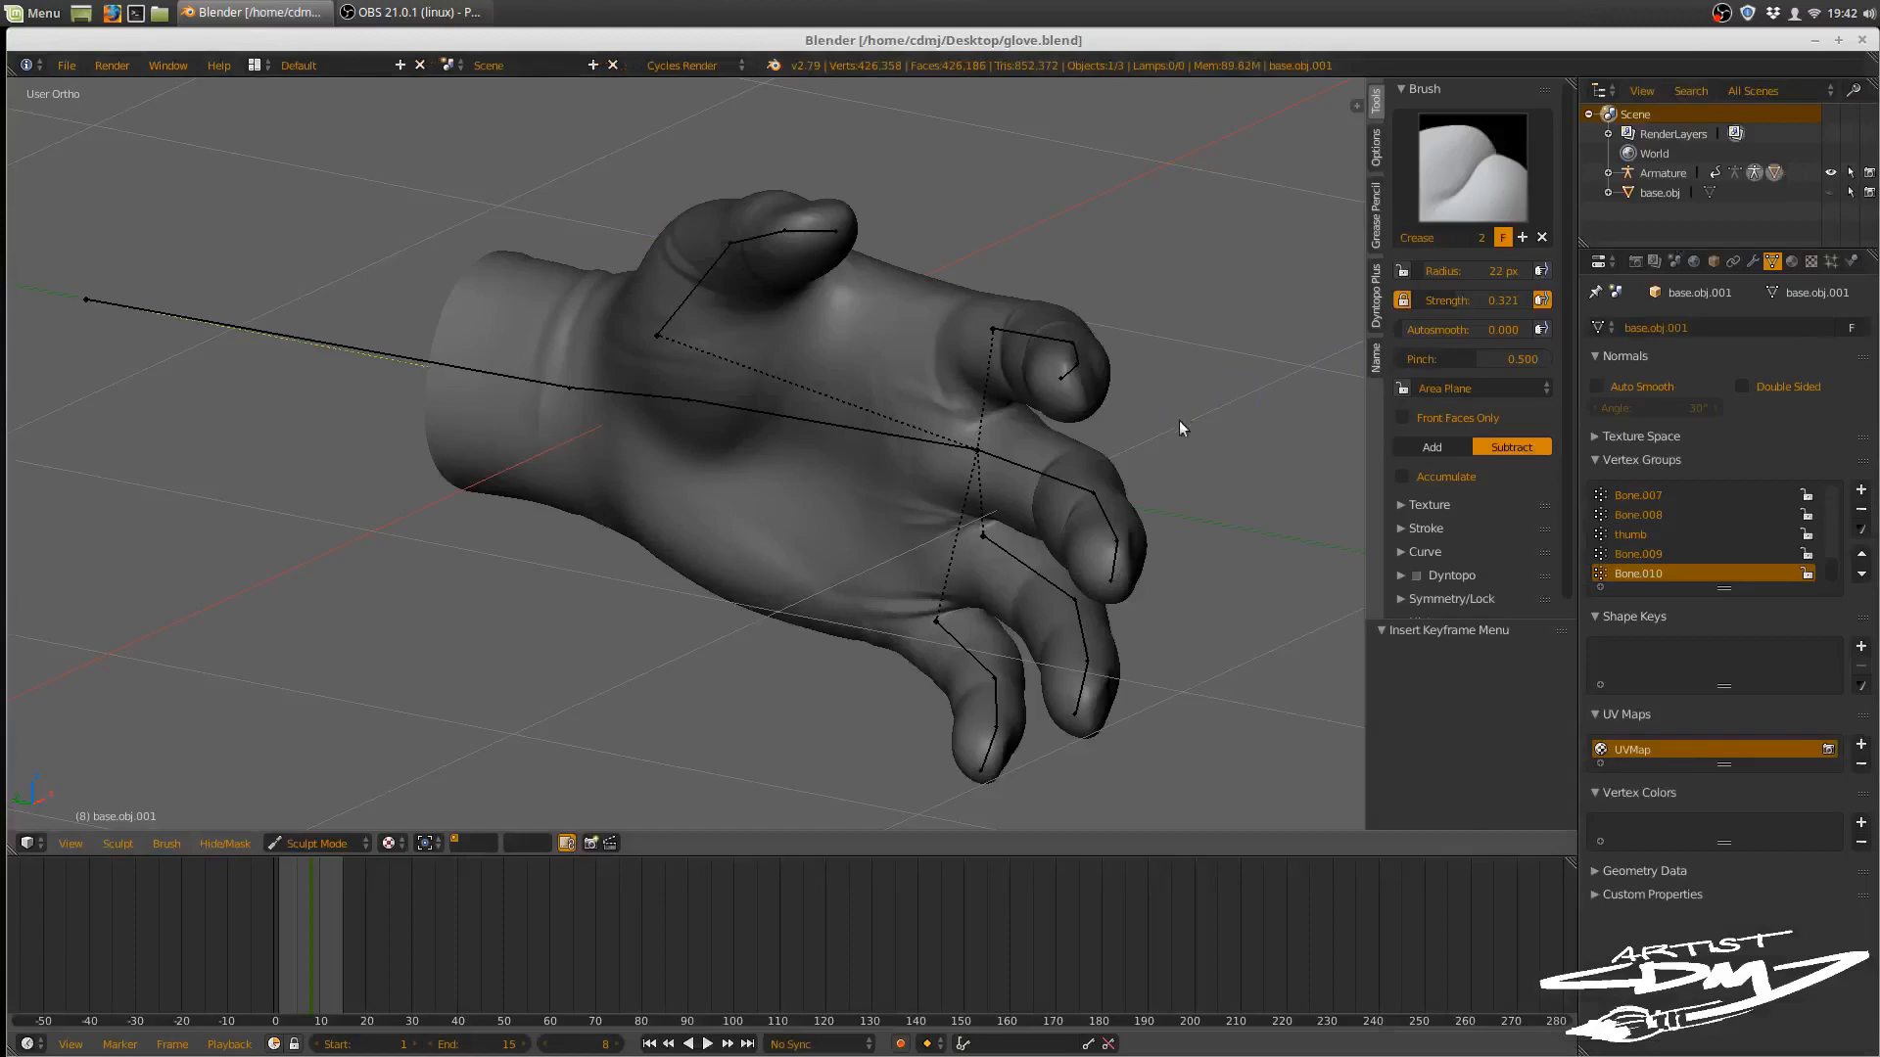
- Return the hand mesh to Object Mode, deselect everything and add a camera to the scene
mouse_move(1183, 420)
middle_mouse_down()
mouse_move(1113, 454)
mouse_move(975, 450)
mouse_move(907, 420)
mouse_move(999, 457)
mouse_move(991, 493)
mouse_move(1018, 481)
middle_mouse_up()
key("ctrl+Tab")
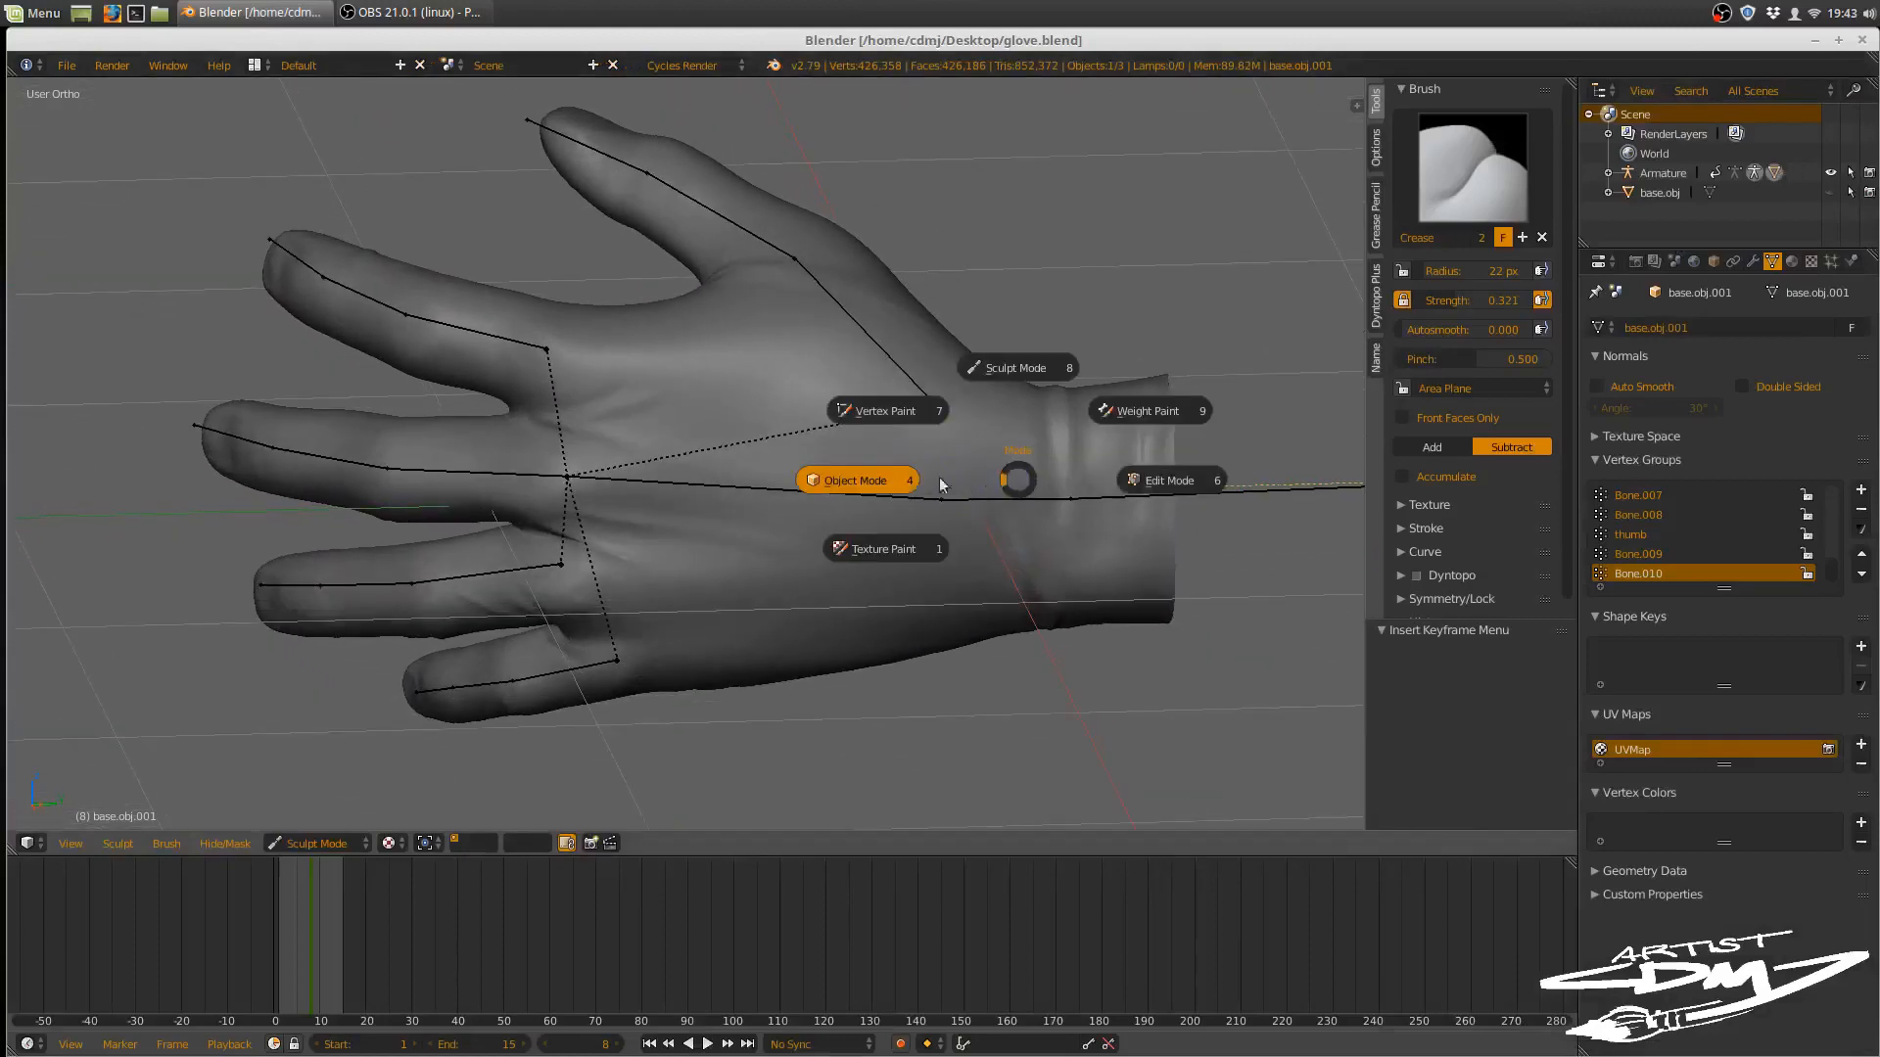
left_click(938, 478)
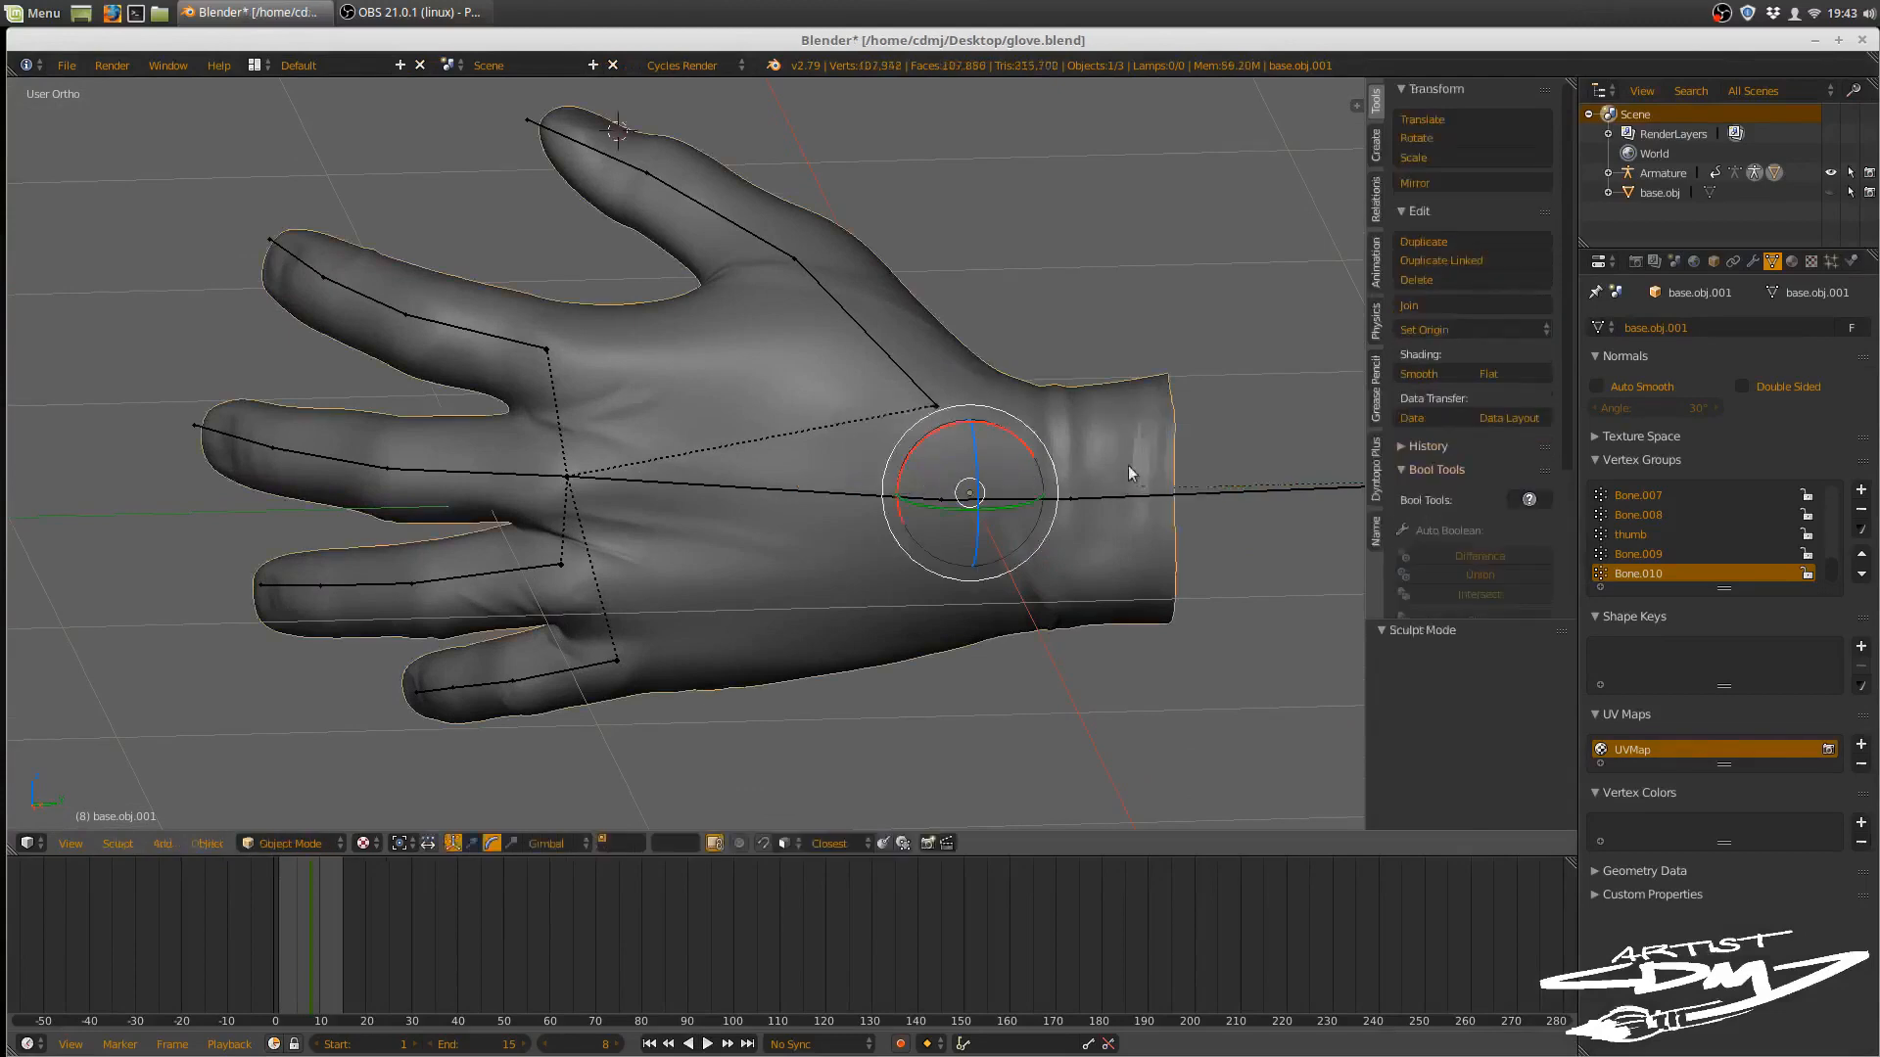
scroll(1128, 466, "down", 3)
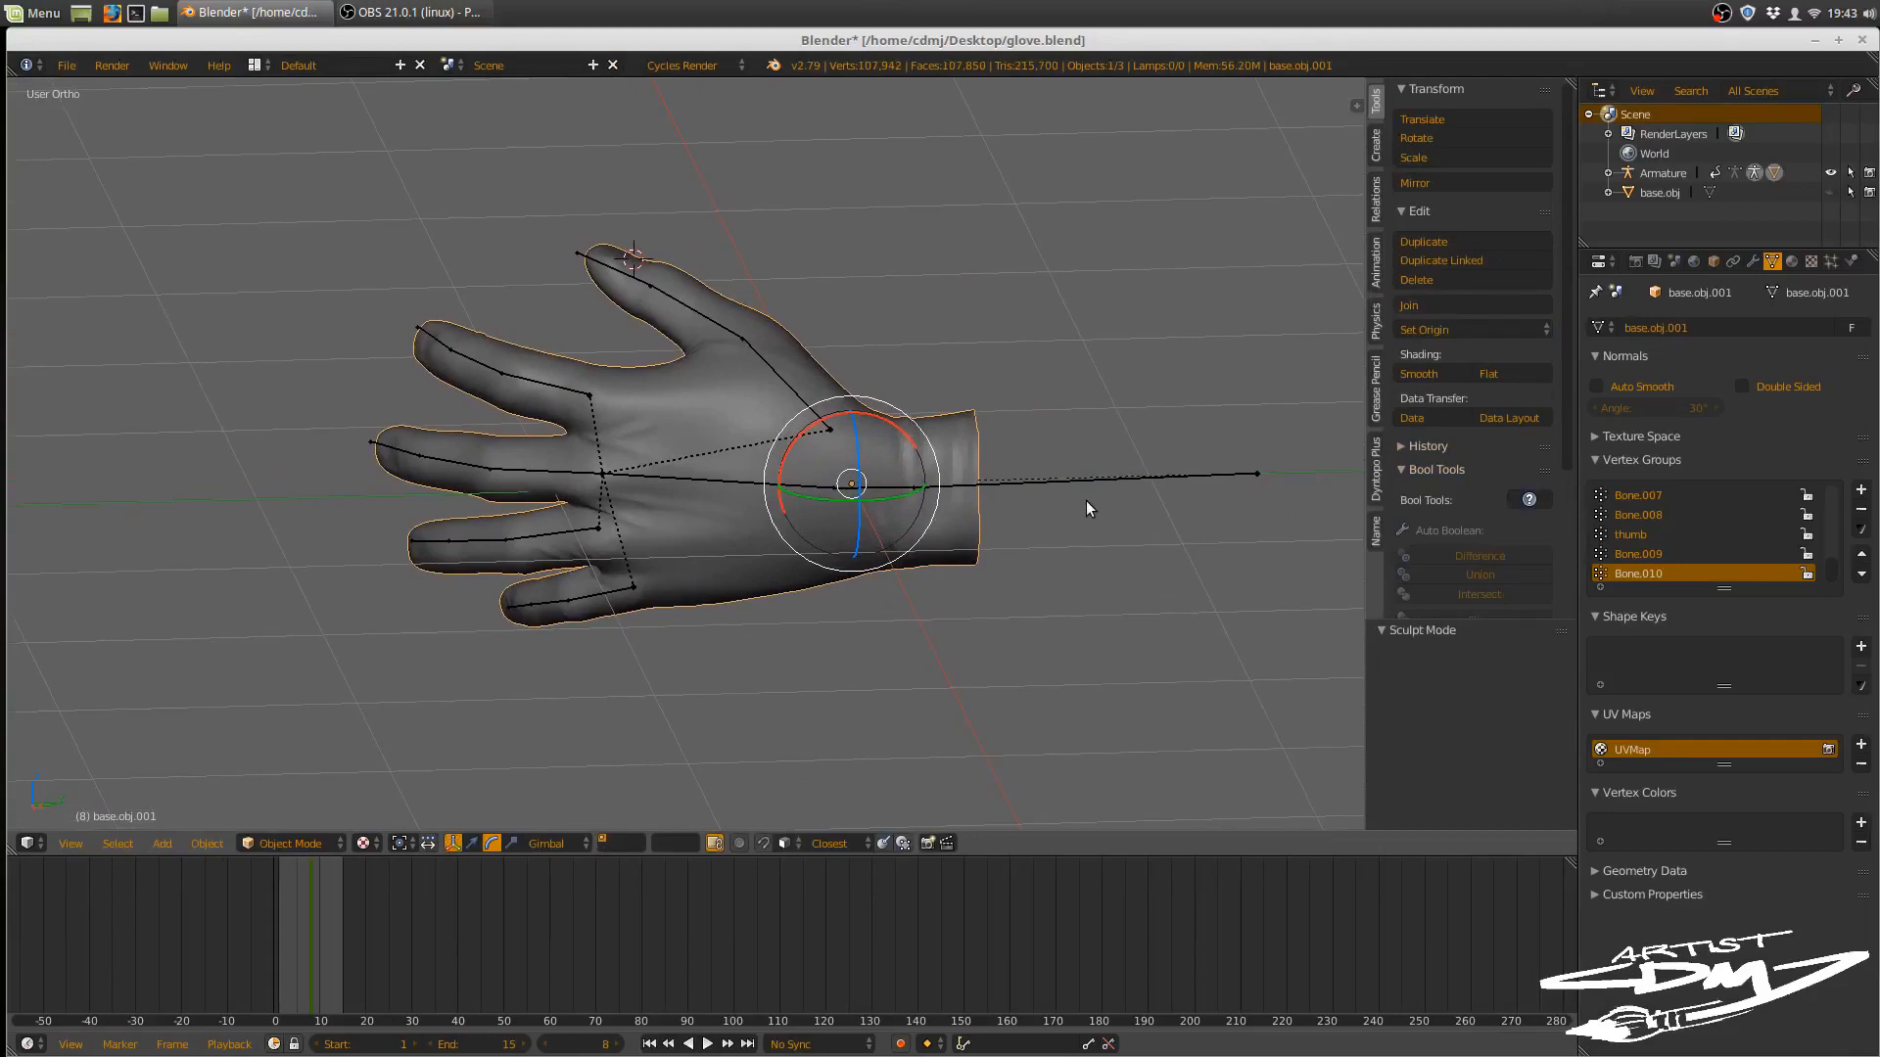
key("a")
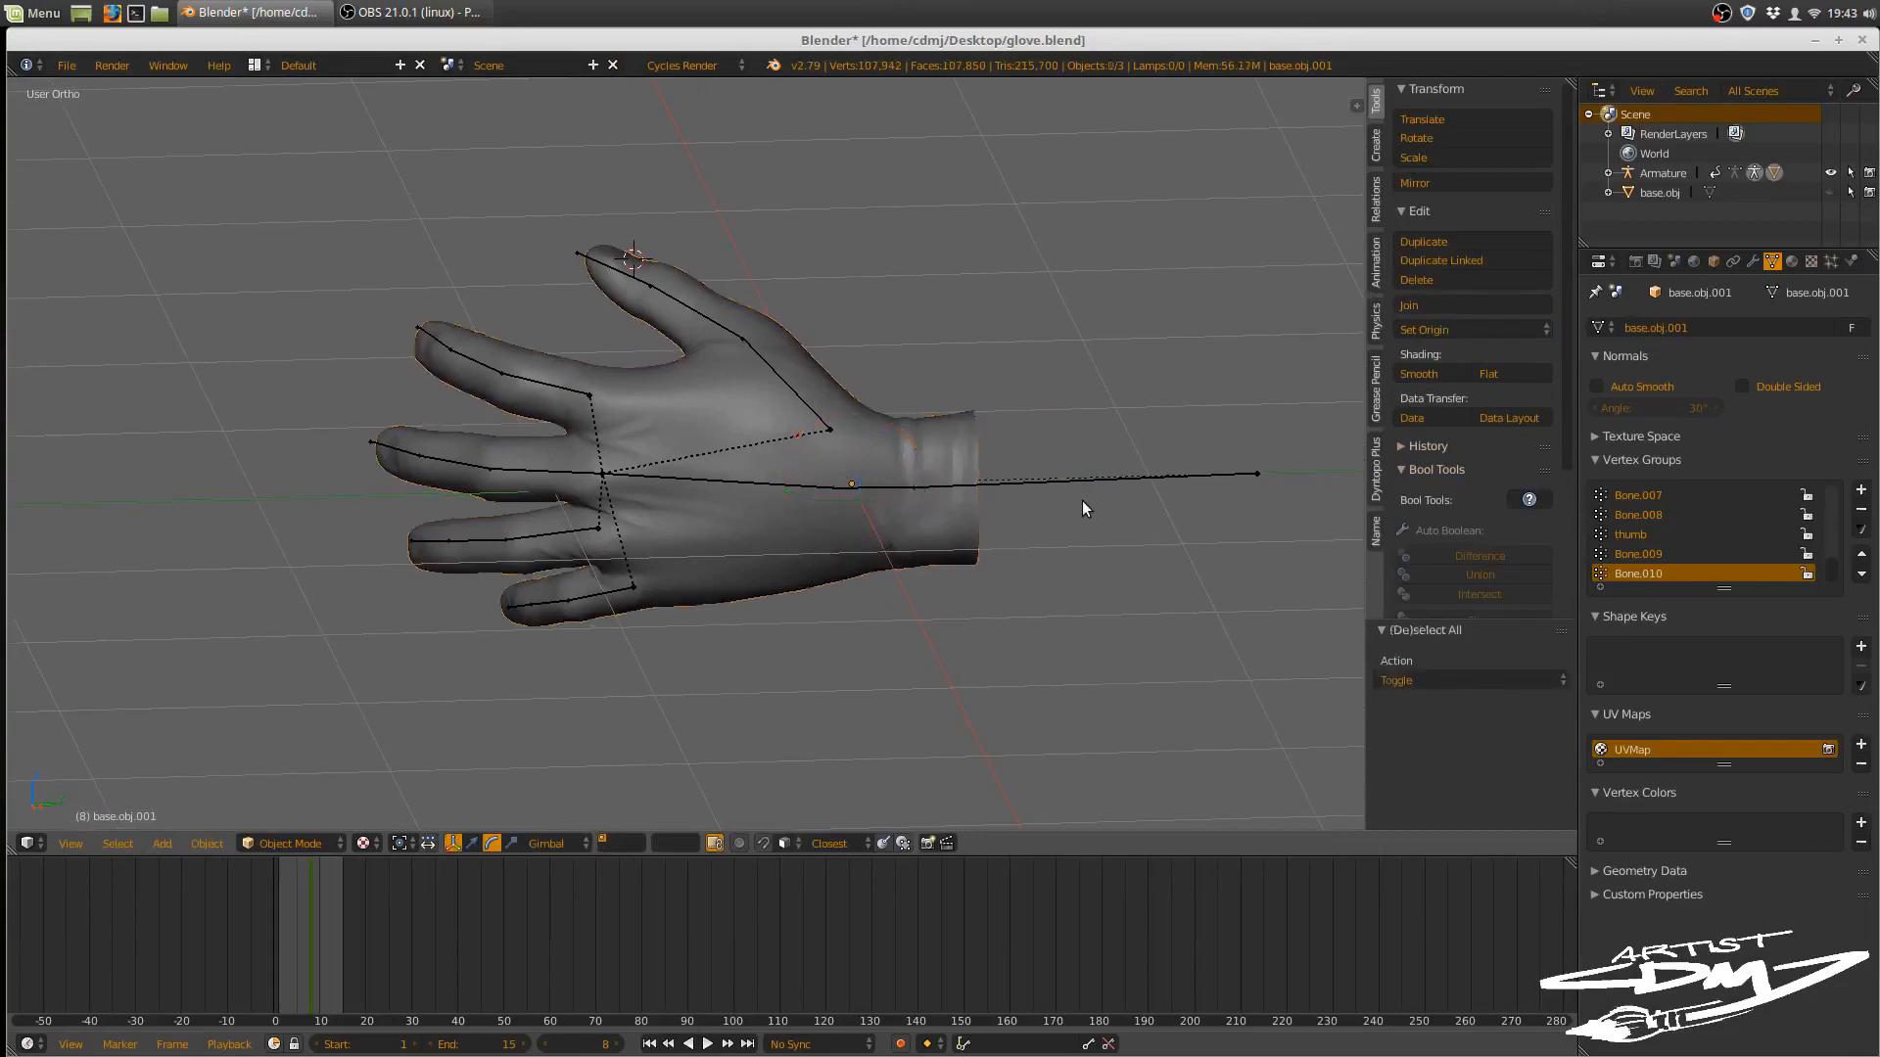
key("shift+a")
left_click(1056, 596)
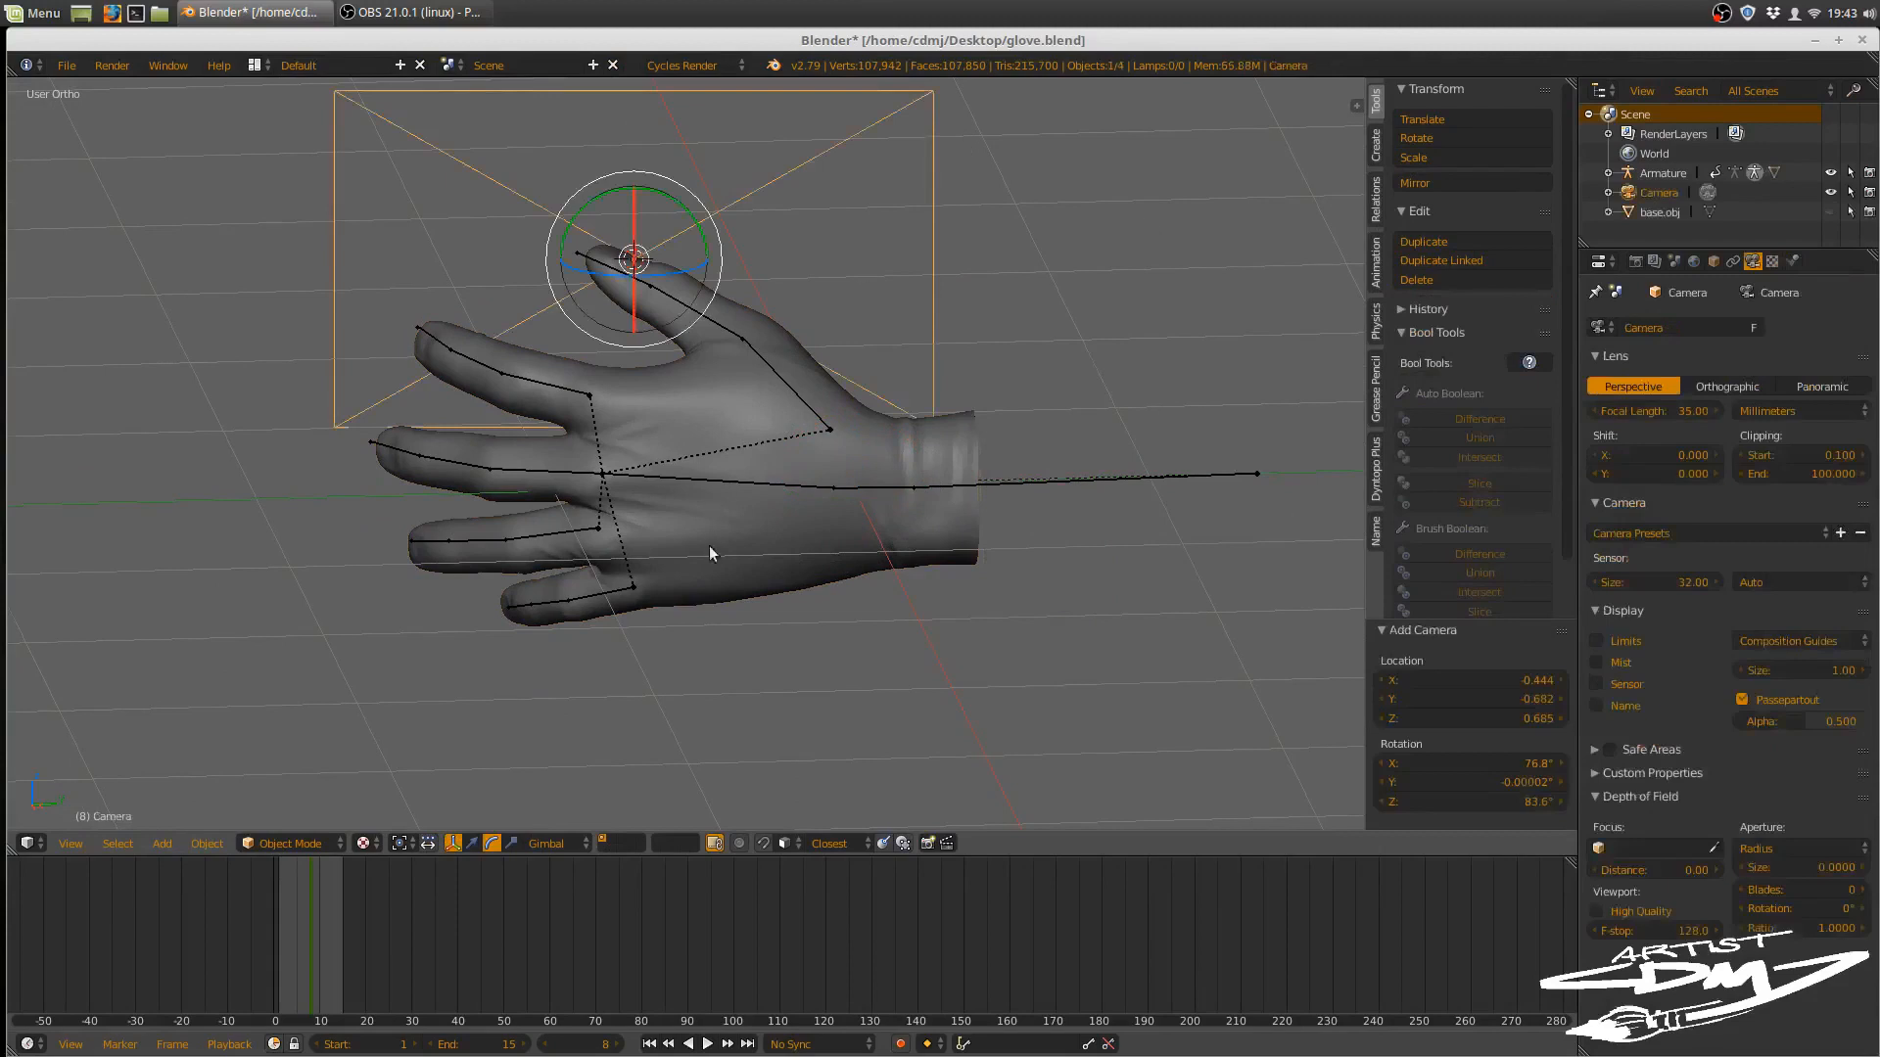
- Align the camera to the view, move it back about 4.2 units from the hand and look through it
key("ctrl+alt+KP_0")
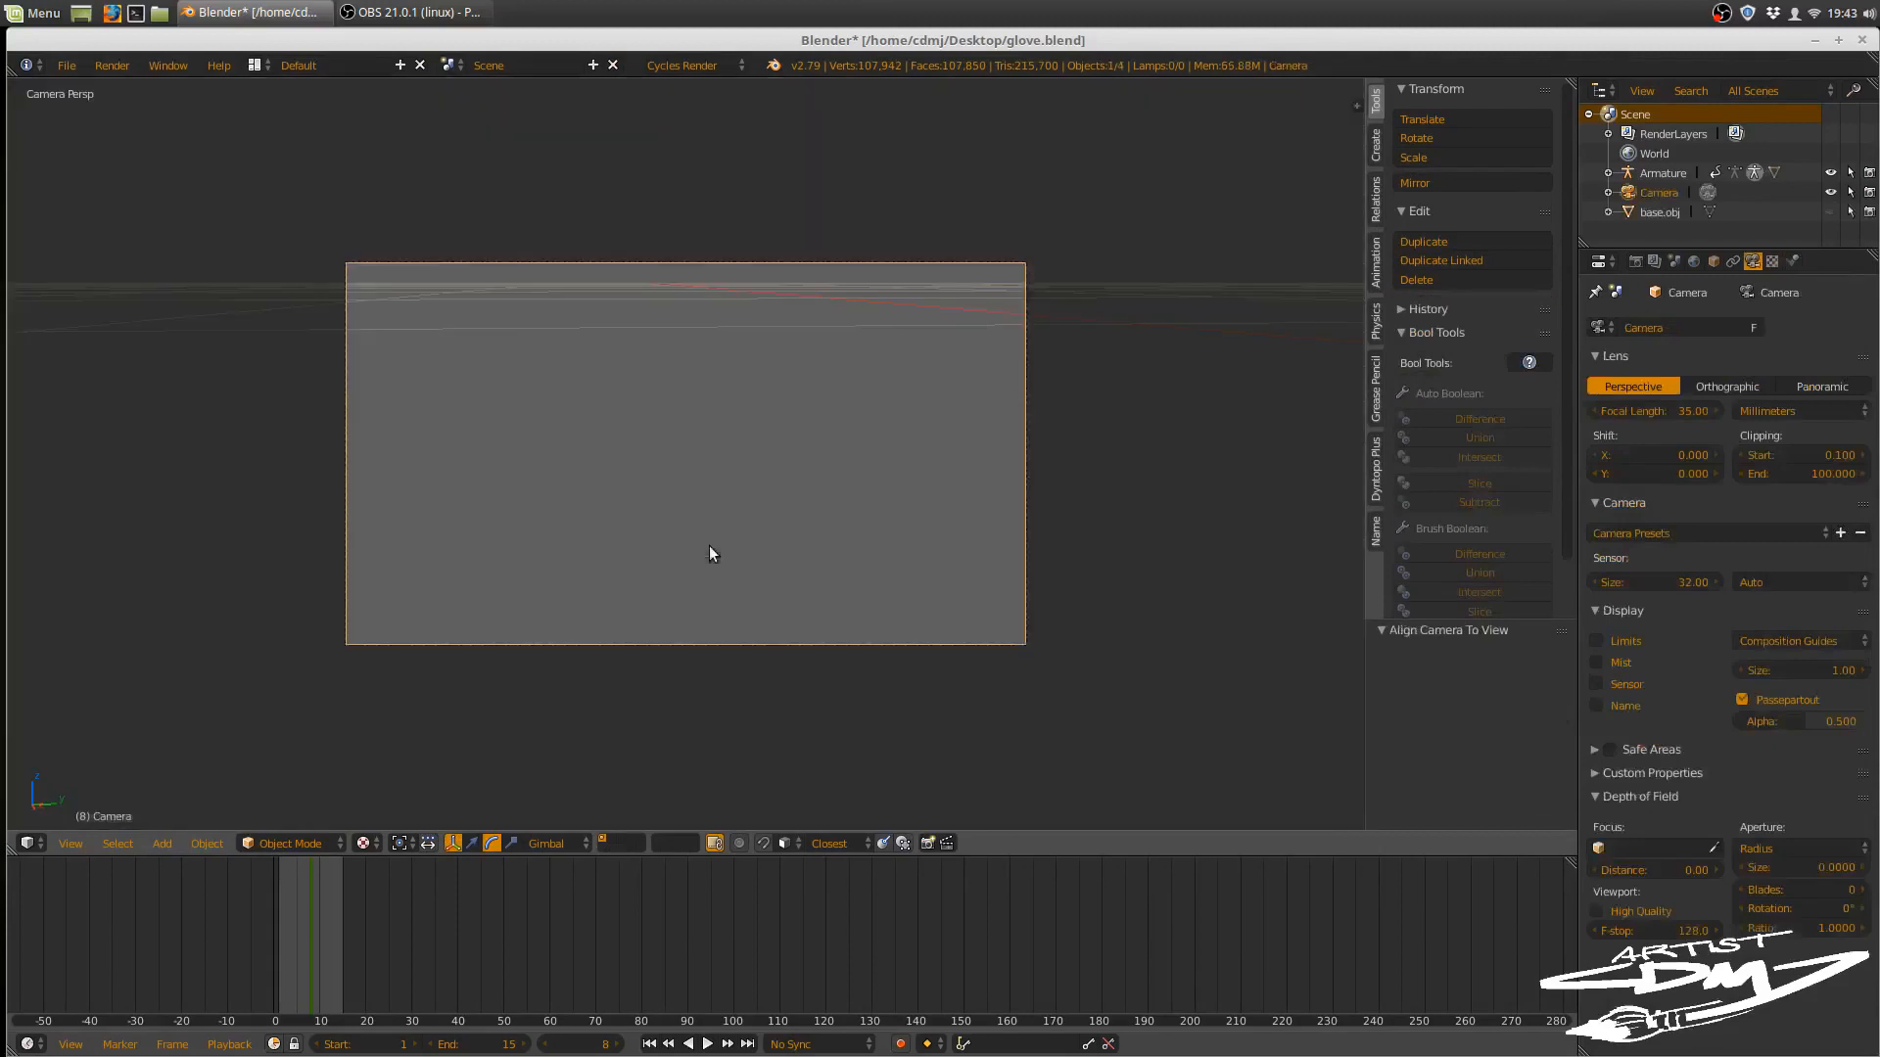
key("n")
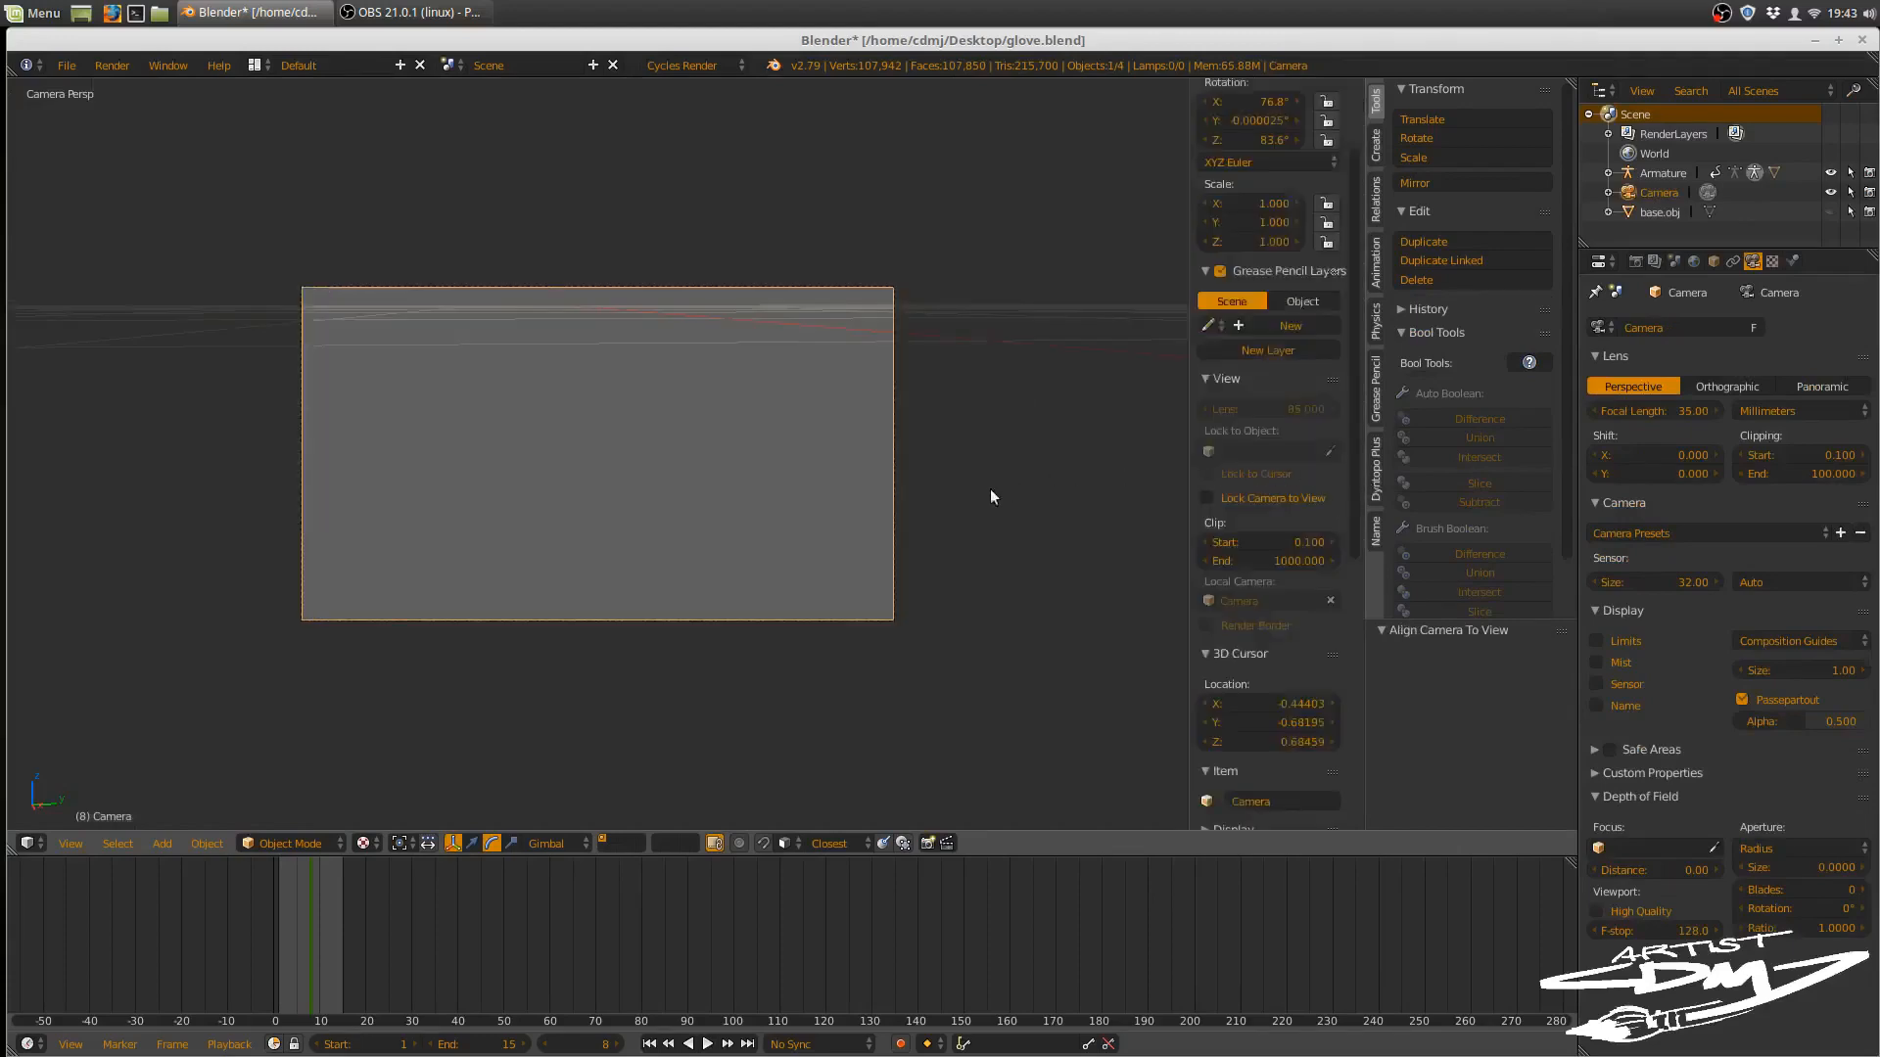
middle_click_drag(990, 489, 778, 531)
scroll(905, 492, "down", 5)
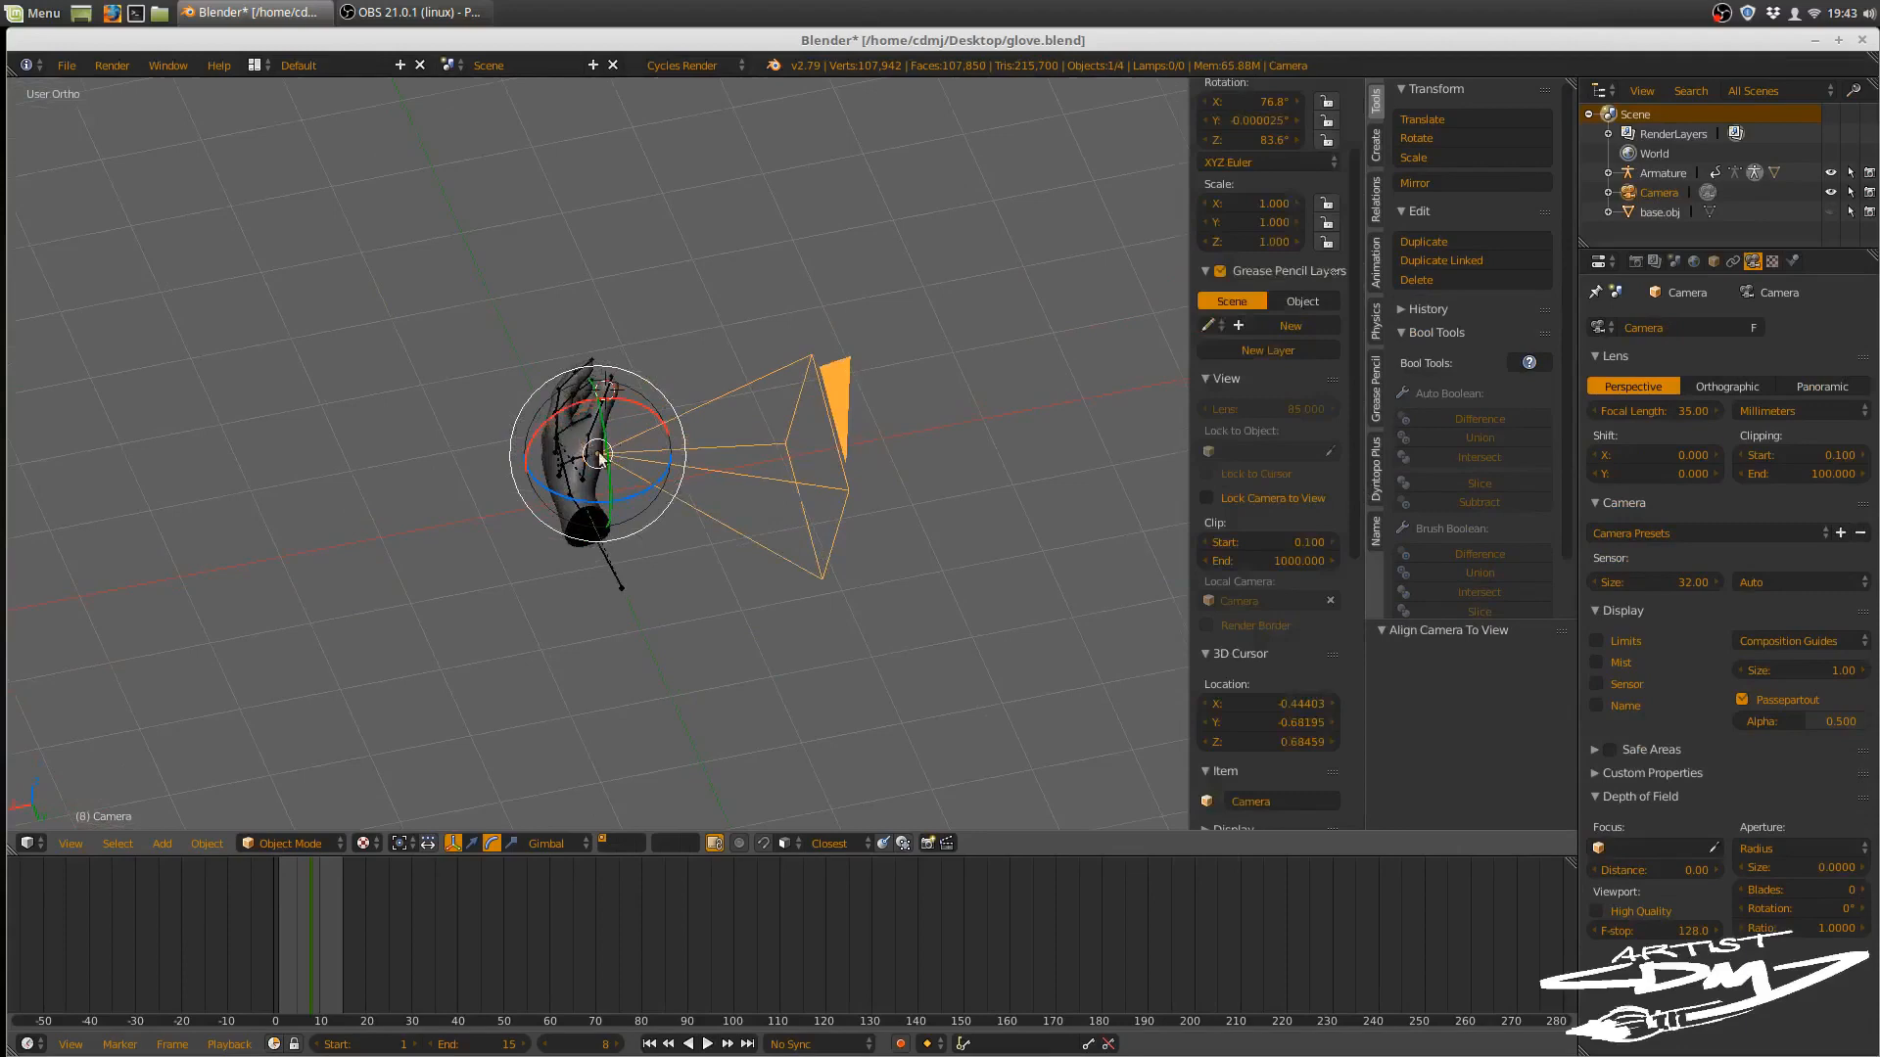
key("g")
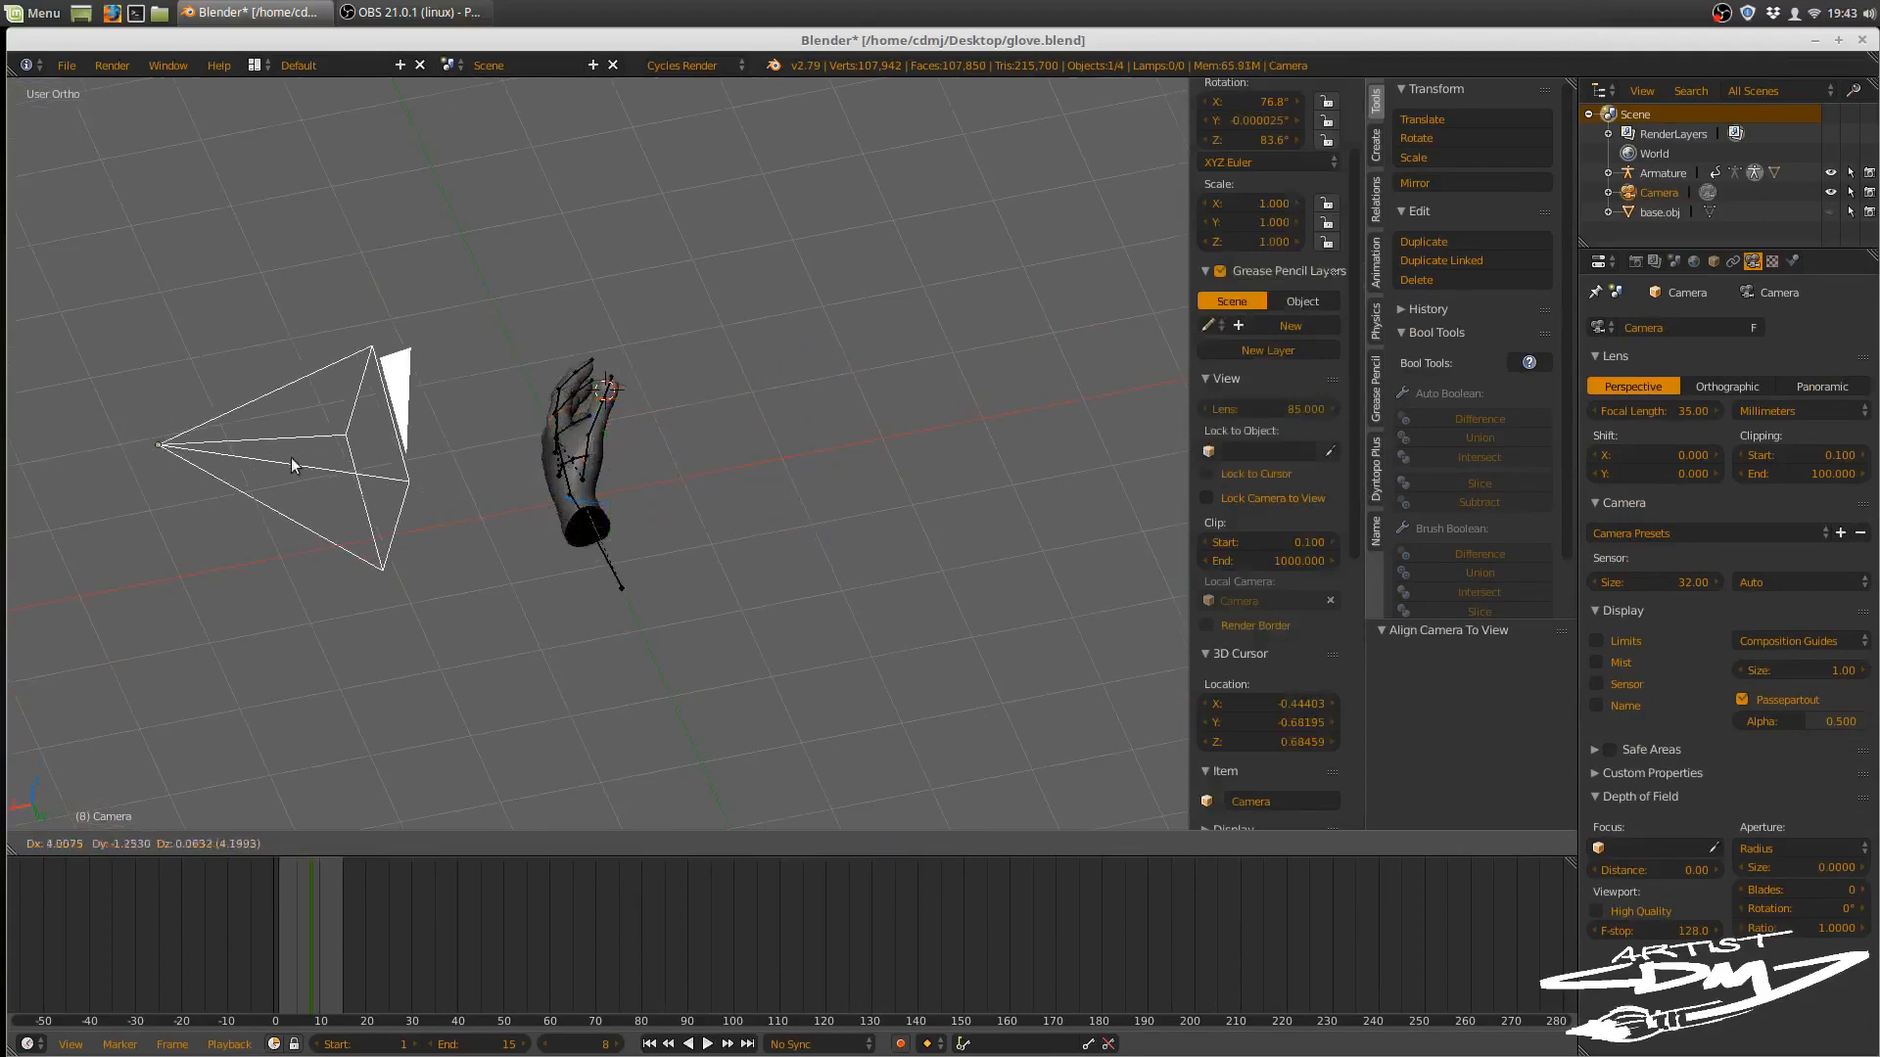
left_click(291, 456)
key("KP_0")
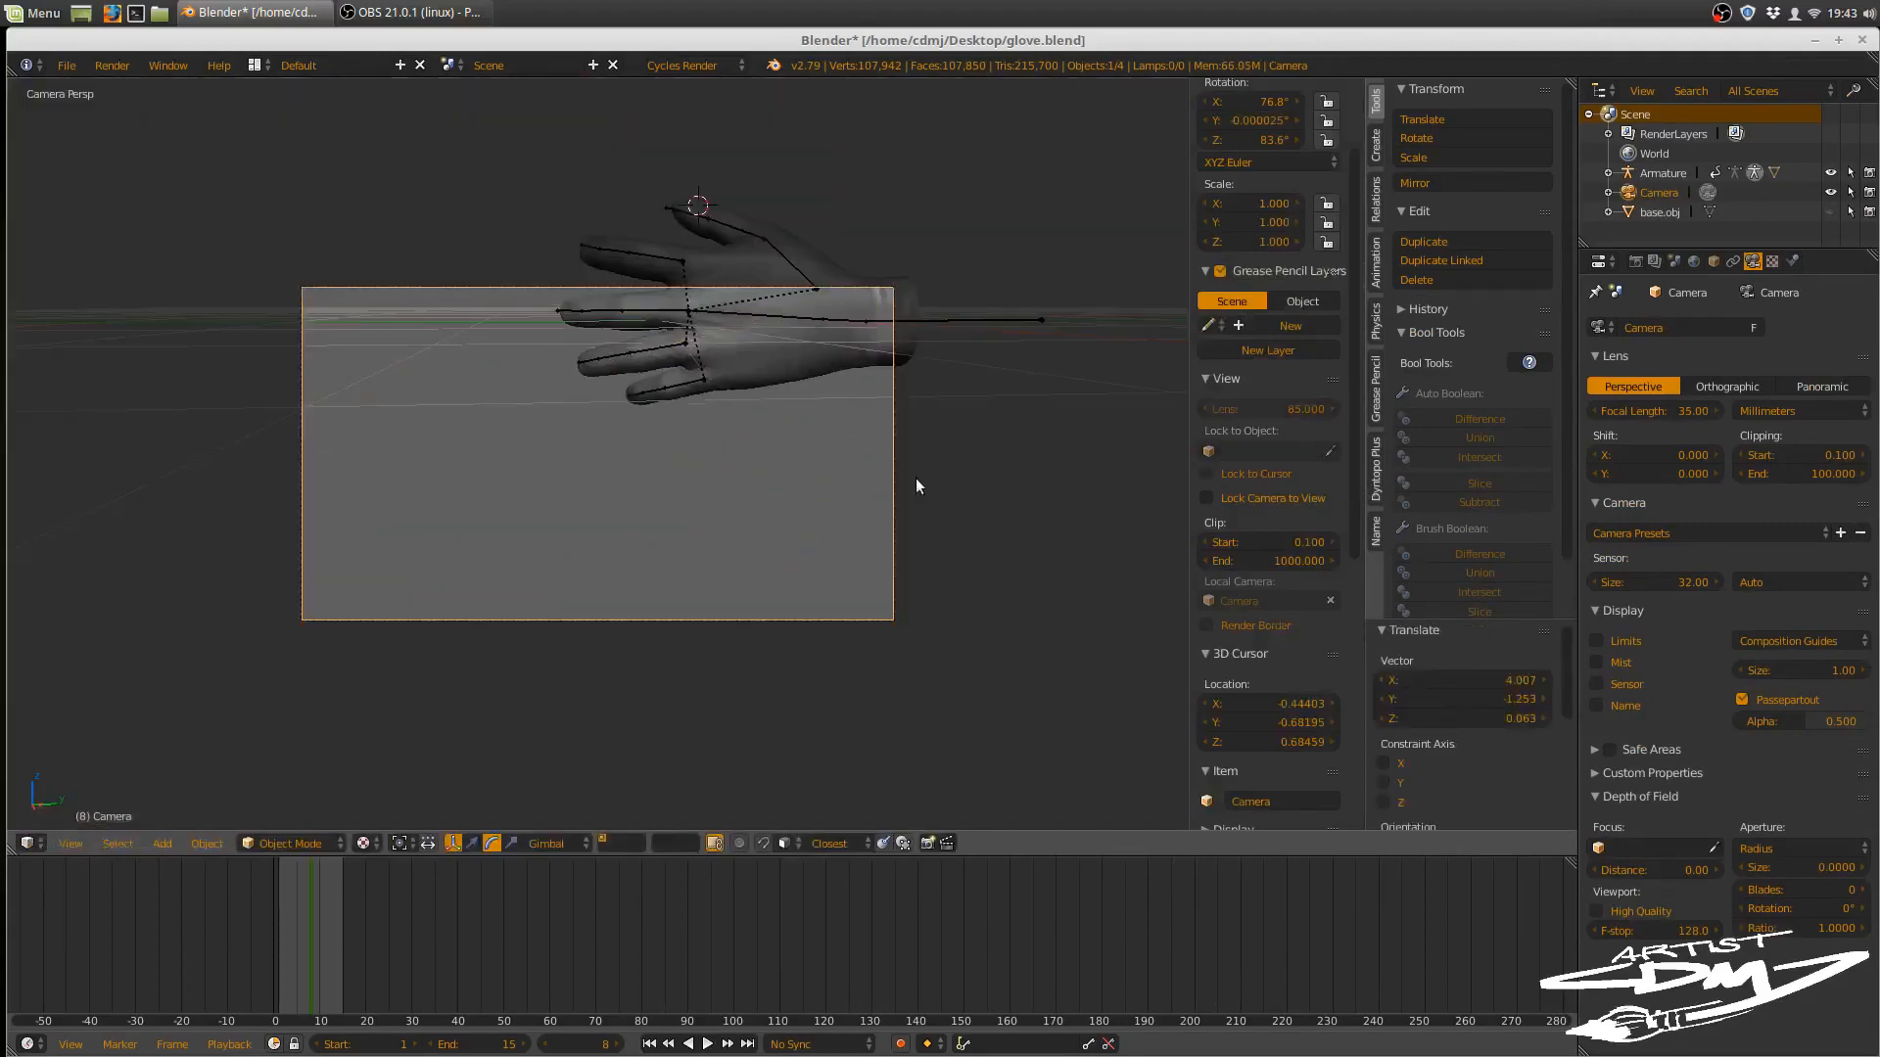
- Lock the camera to the view, frame the whole open hand inside the camera border, and unlock the camera again
left_click(1208, 497)
middle_click_drag(1013, 596, 973, 515)
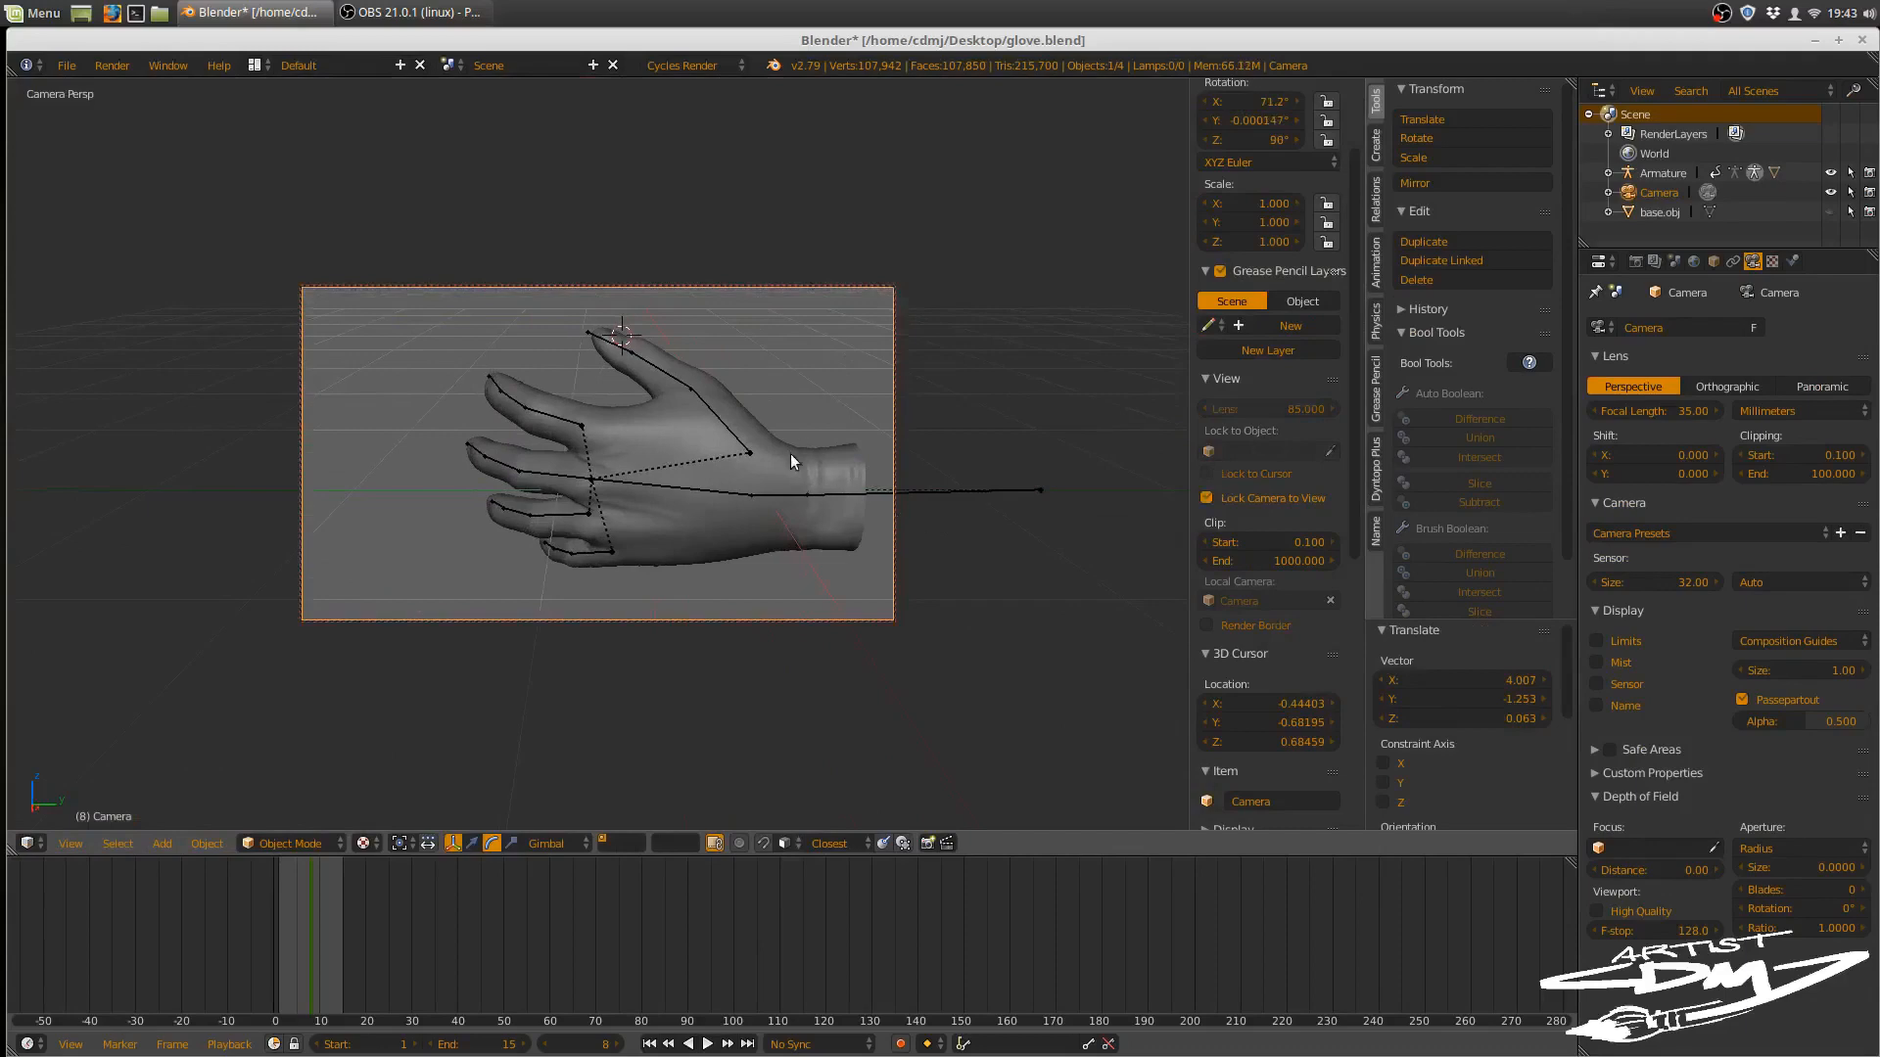
right_click(790, 455)
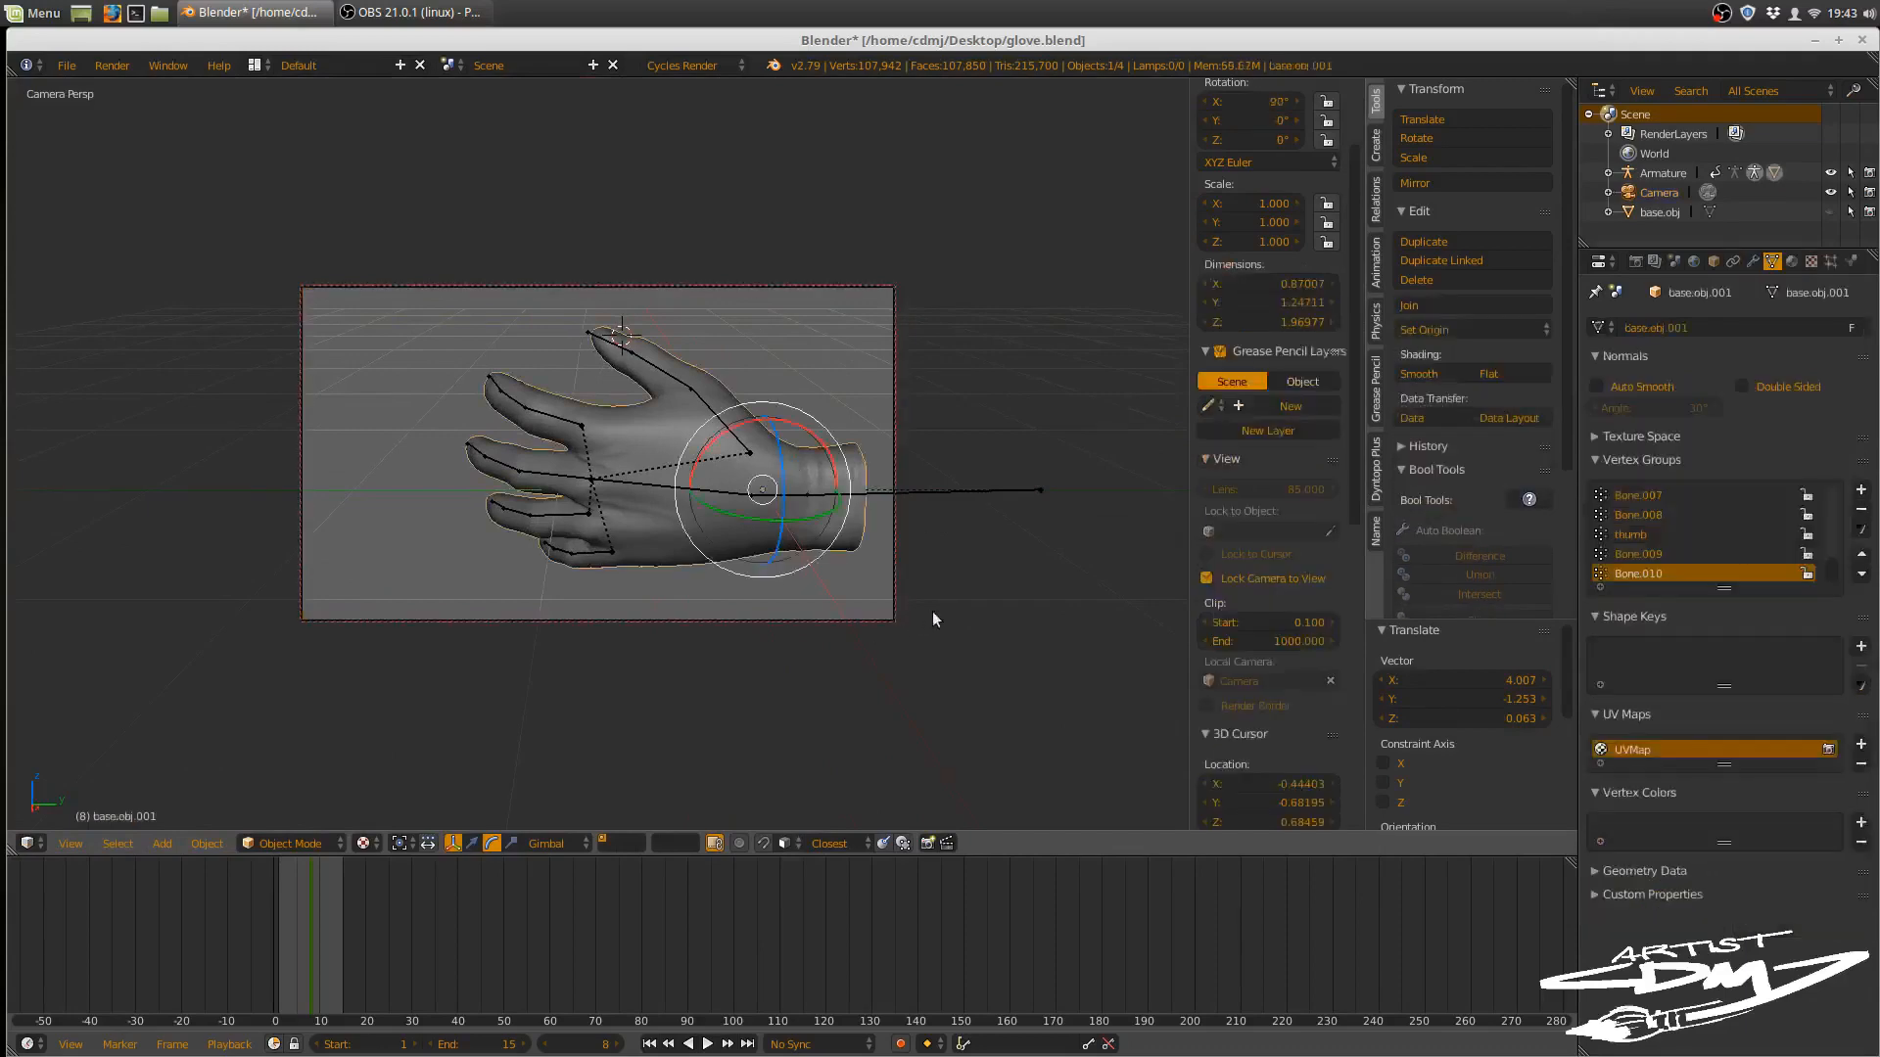
middle_click_drag(932, 611, 1013, 541)
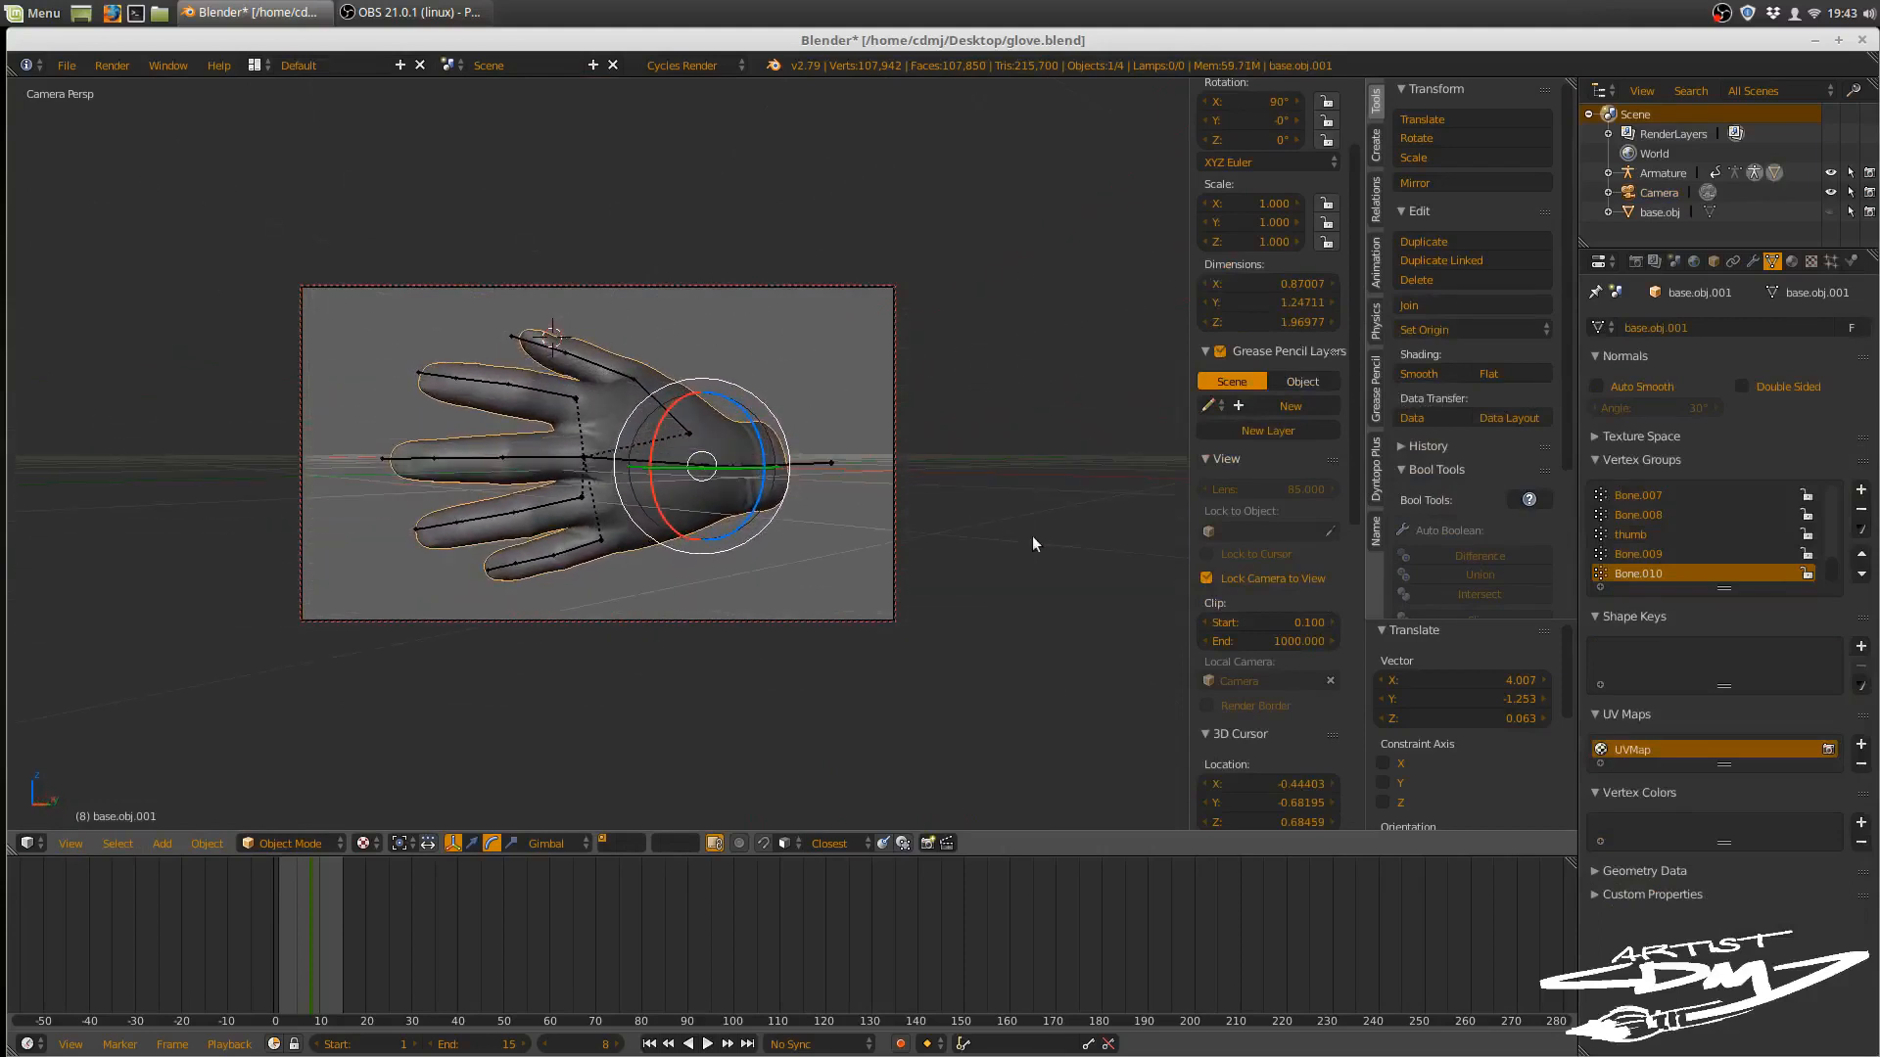
left_click(1207, 577)
scroll(945, 609, "up", 1)
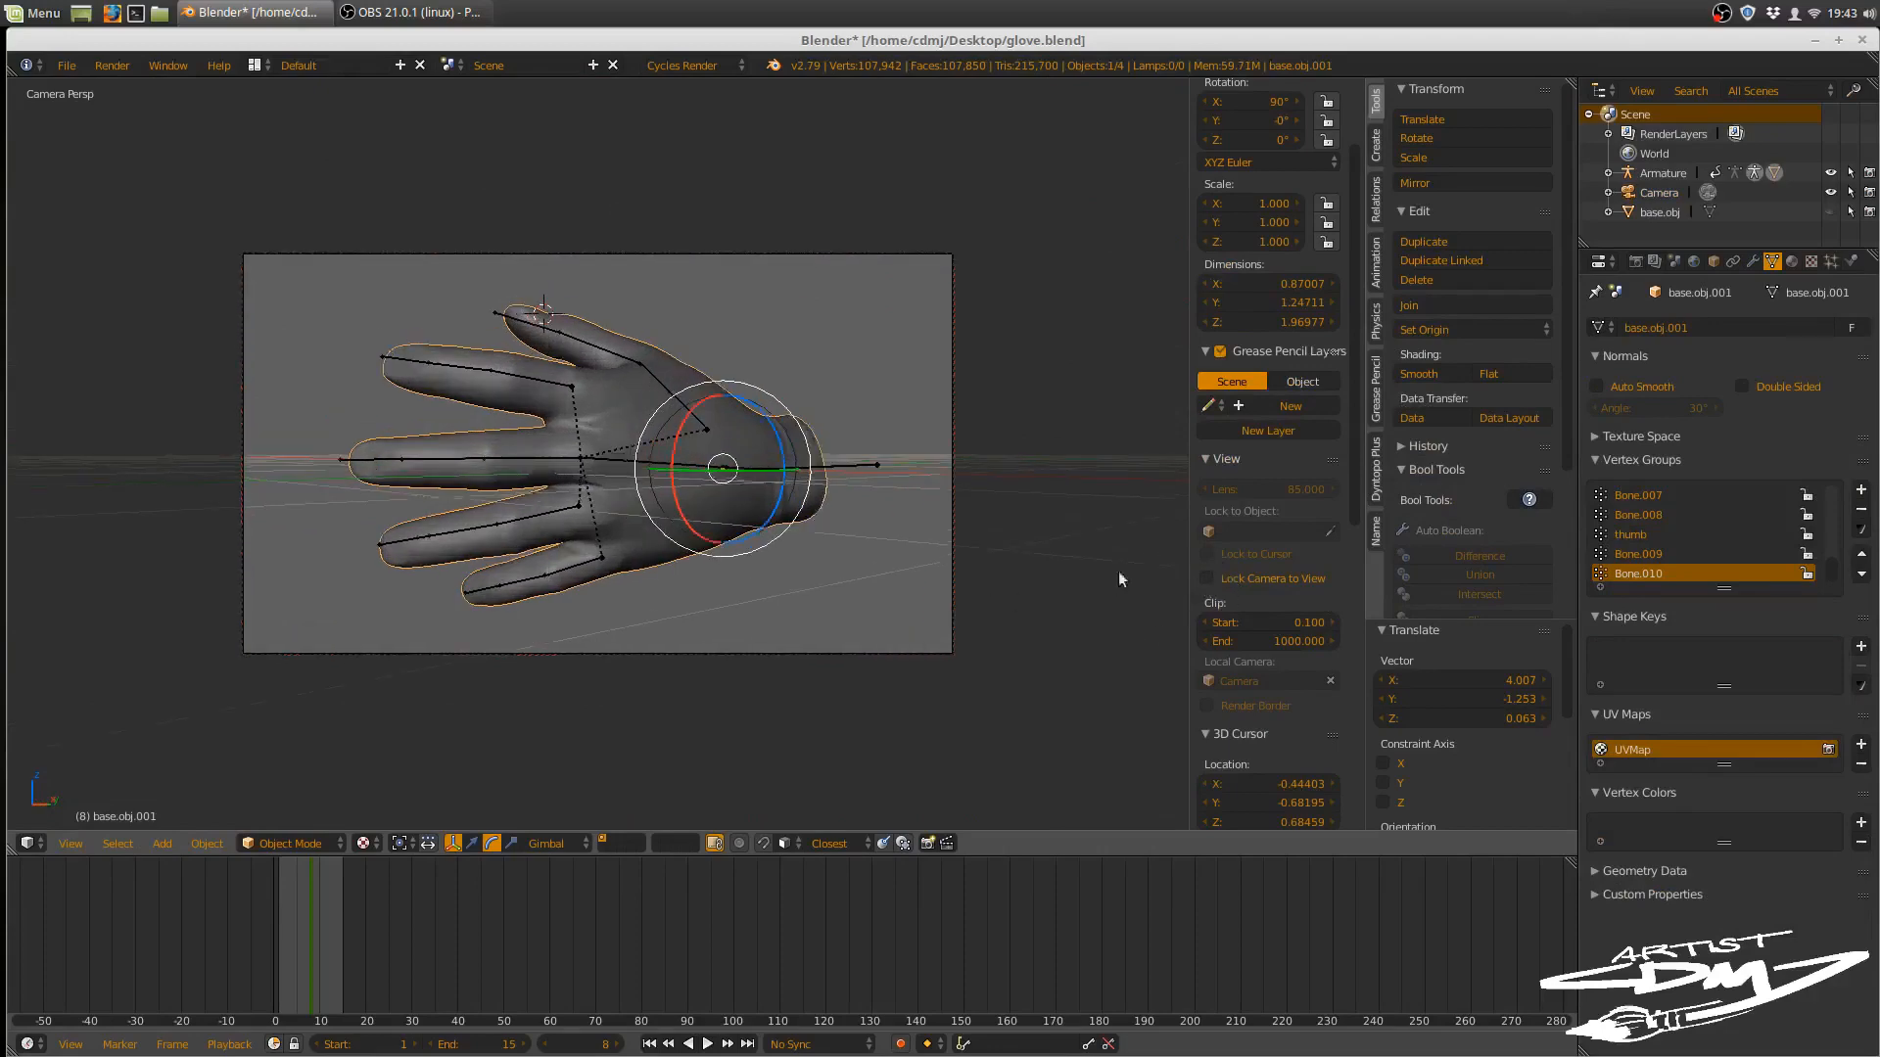
- Enlarge the timeline area to about half the window height and change it to the Node Editor
middle_click_drag(895, 671, 785, 680)
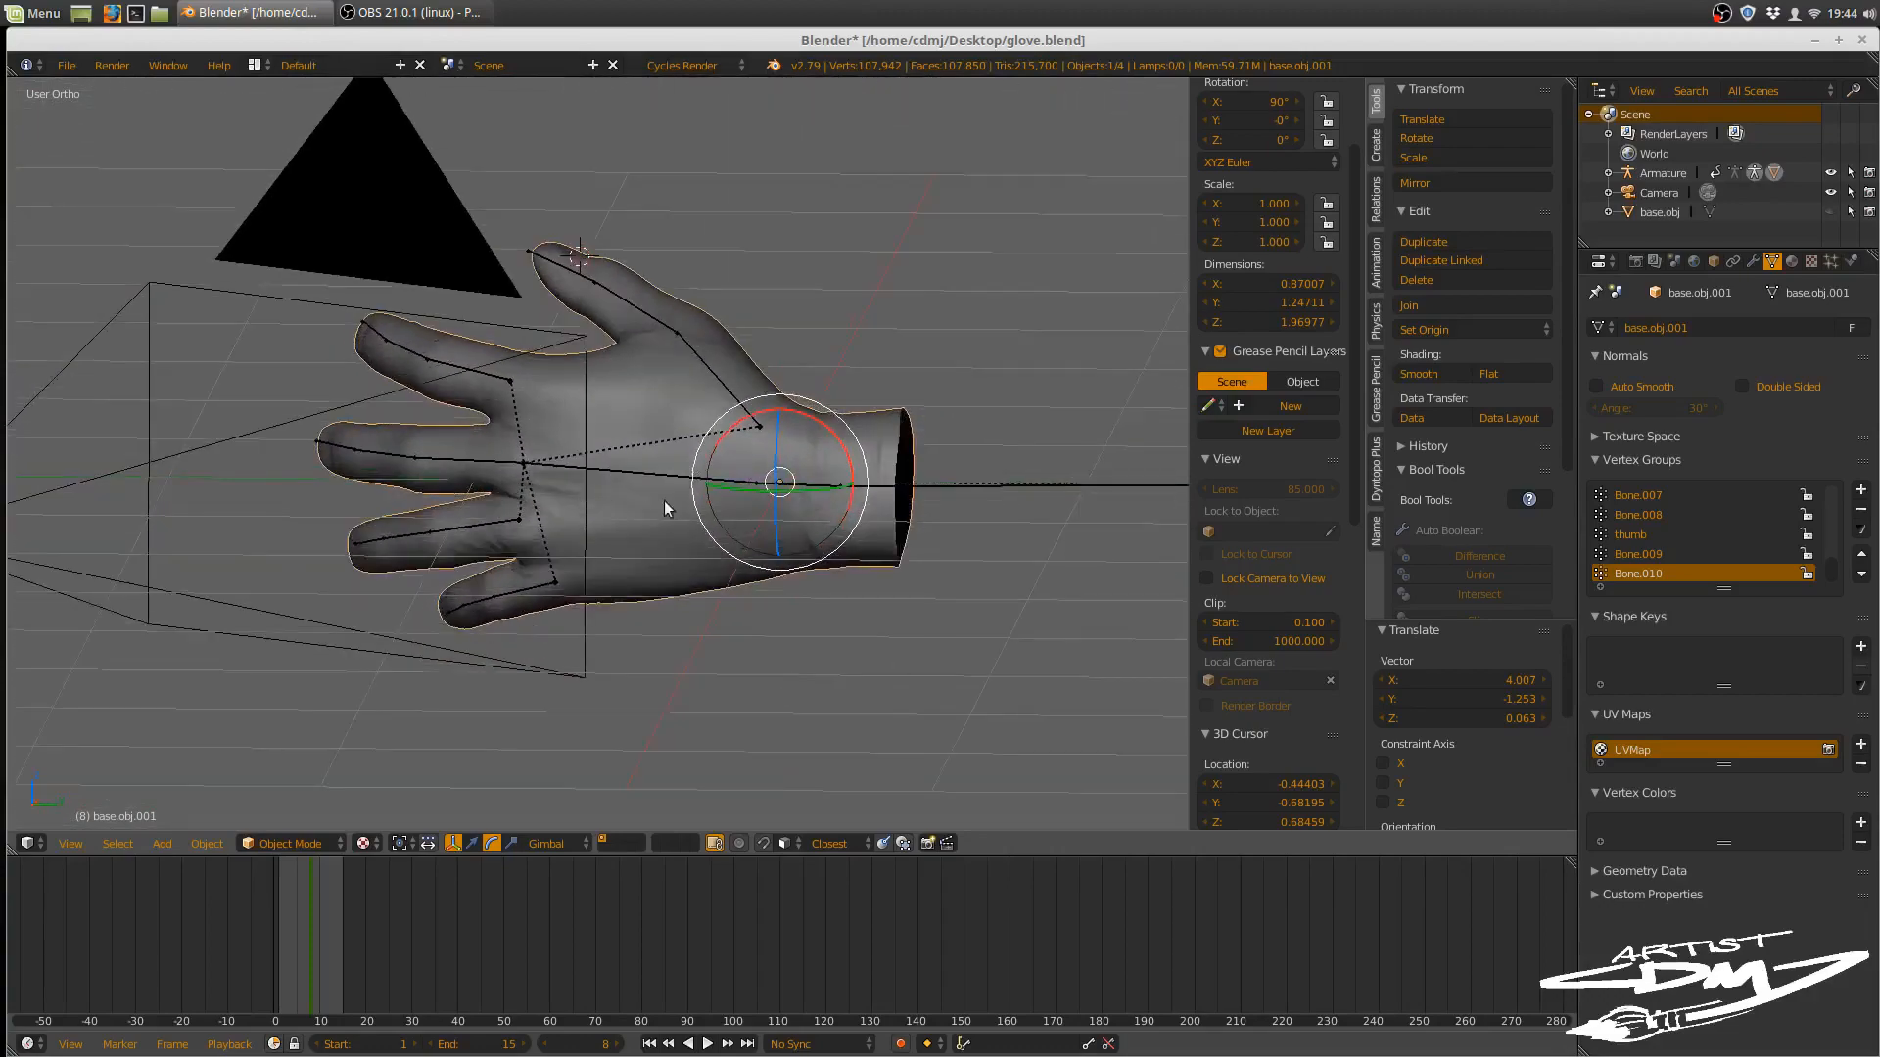
middle_click_drag(659, 508, 817, 511)
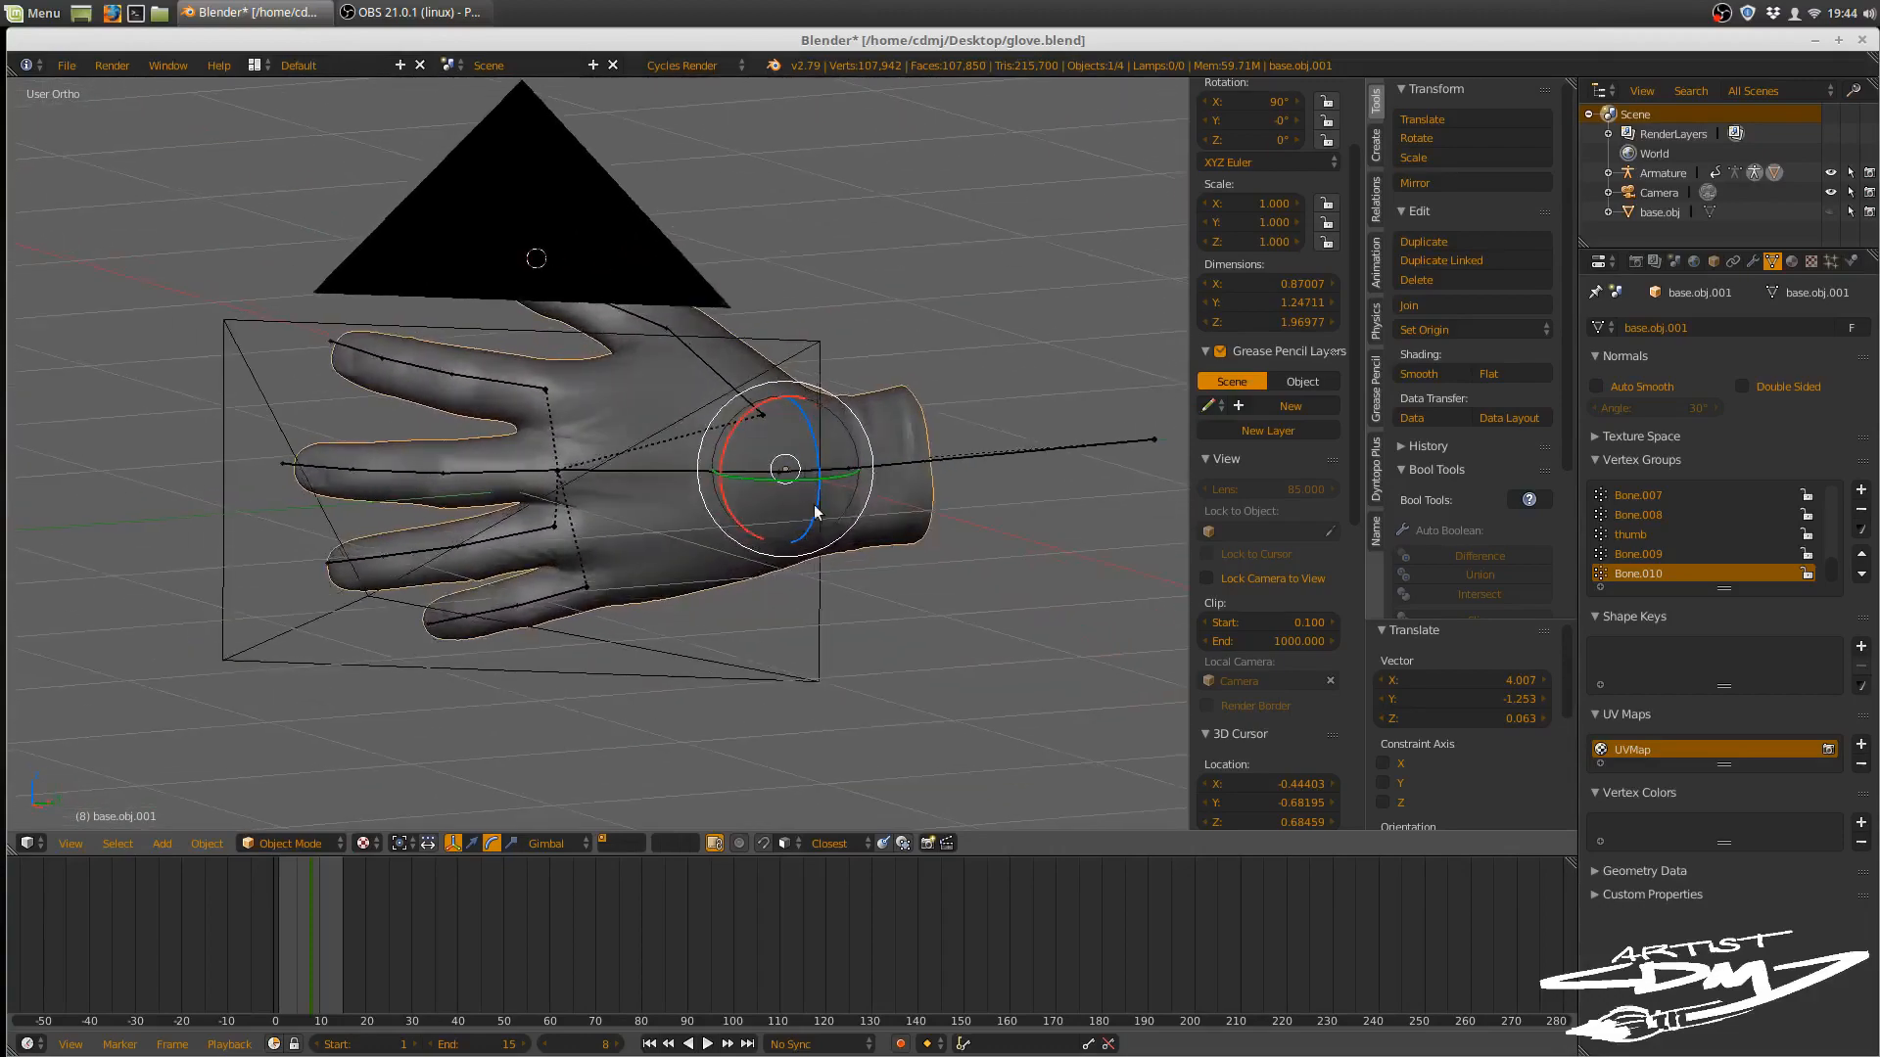
middle_click_drag(990, 589, 1030, 596)
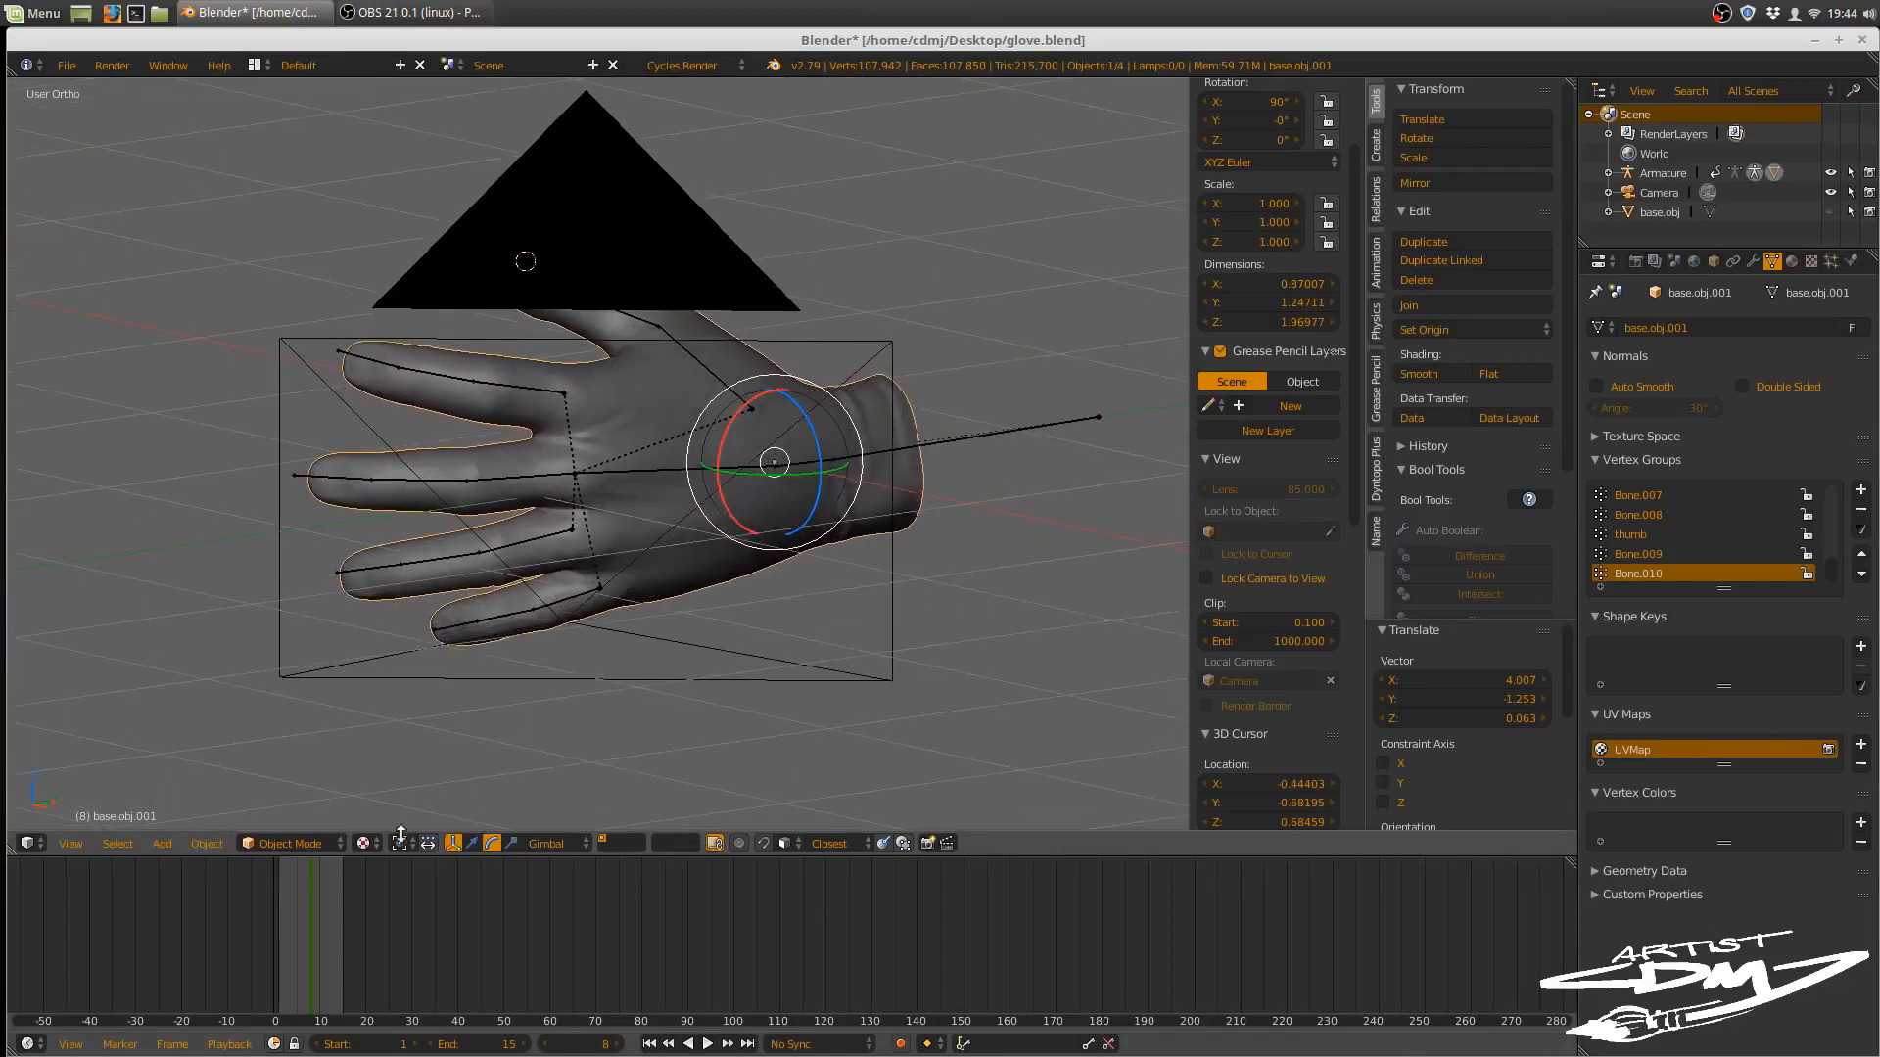
left_click_drag(415, 858, 539, 471)
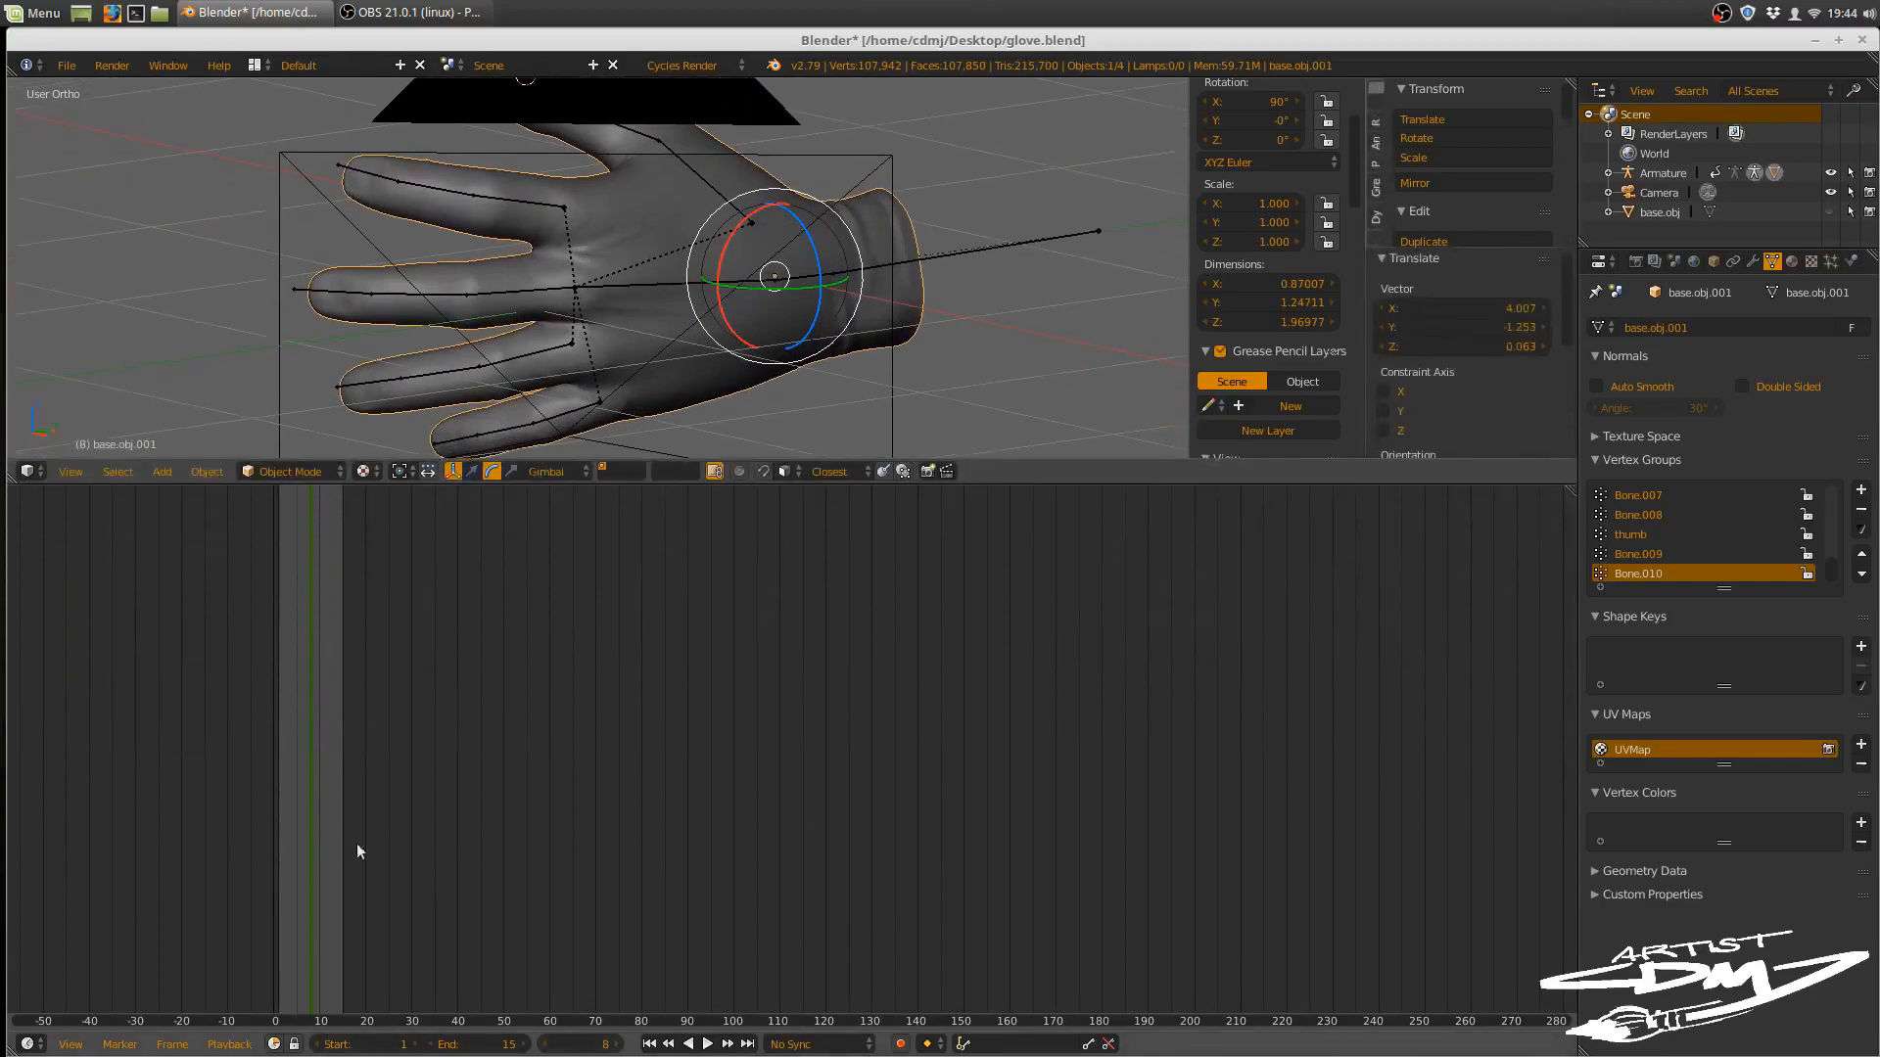
left_click(28, 1044)
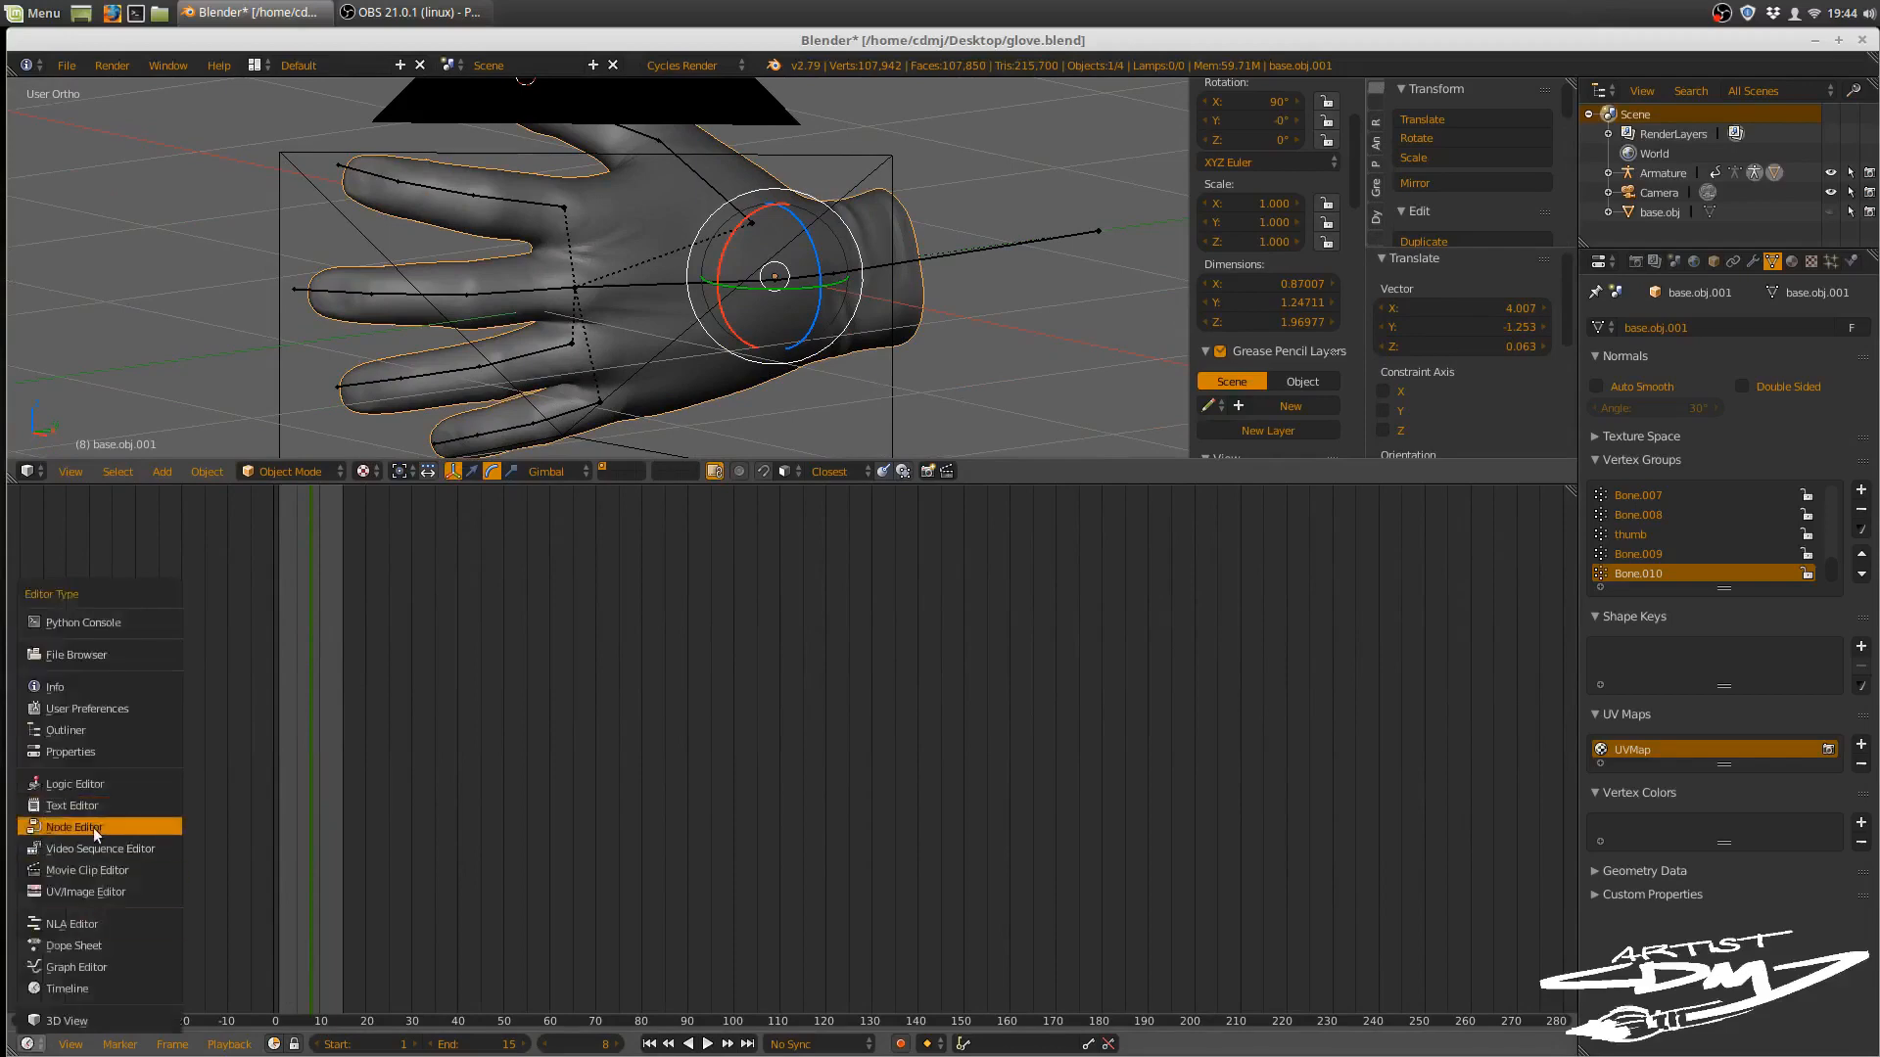
left_click(92, 826)
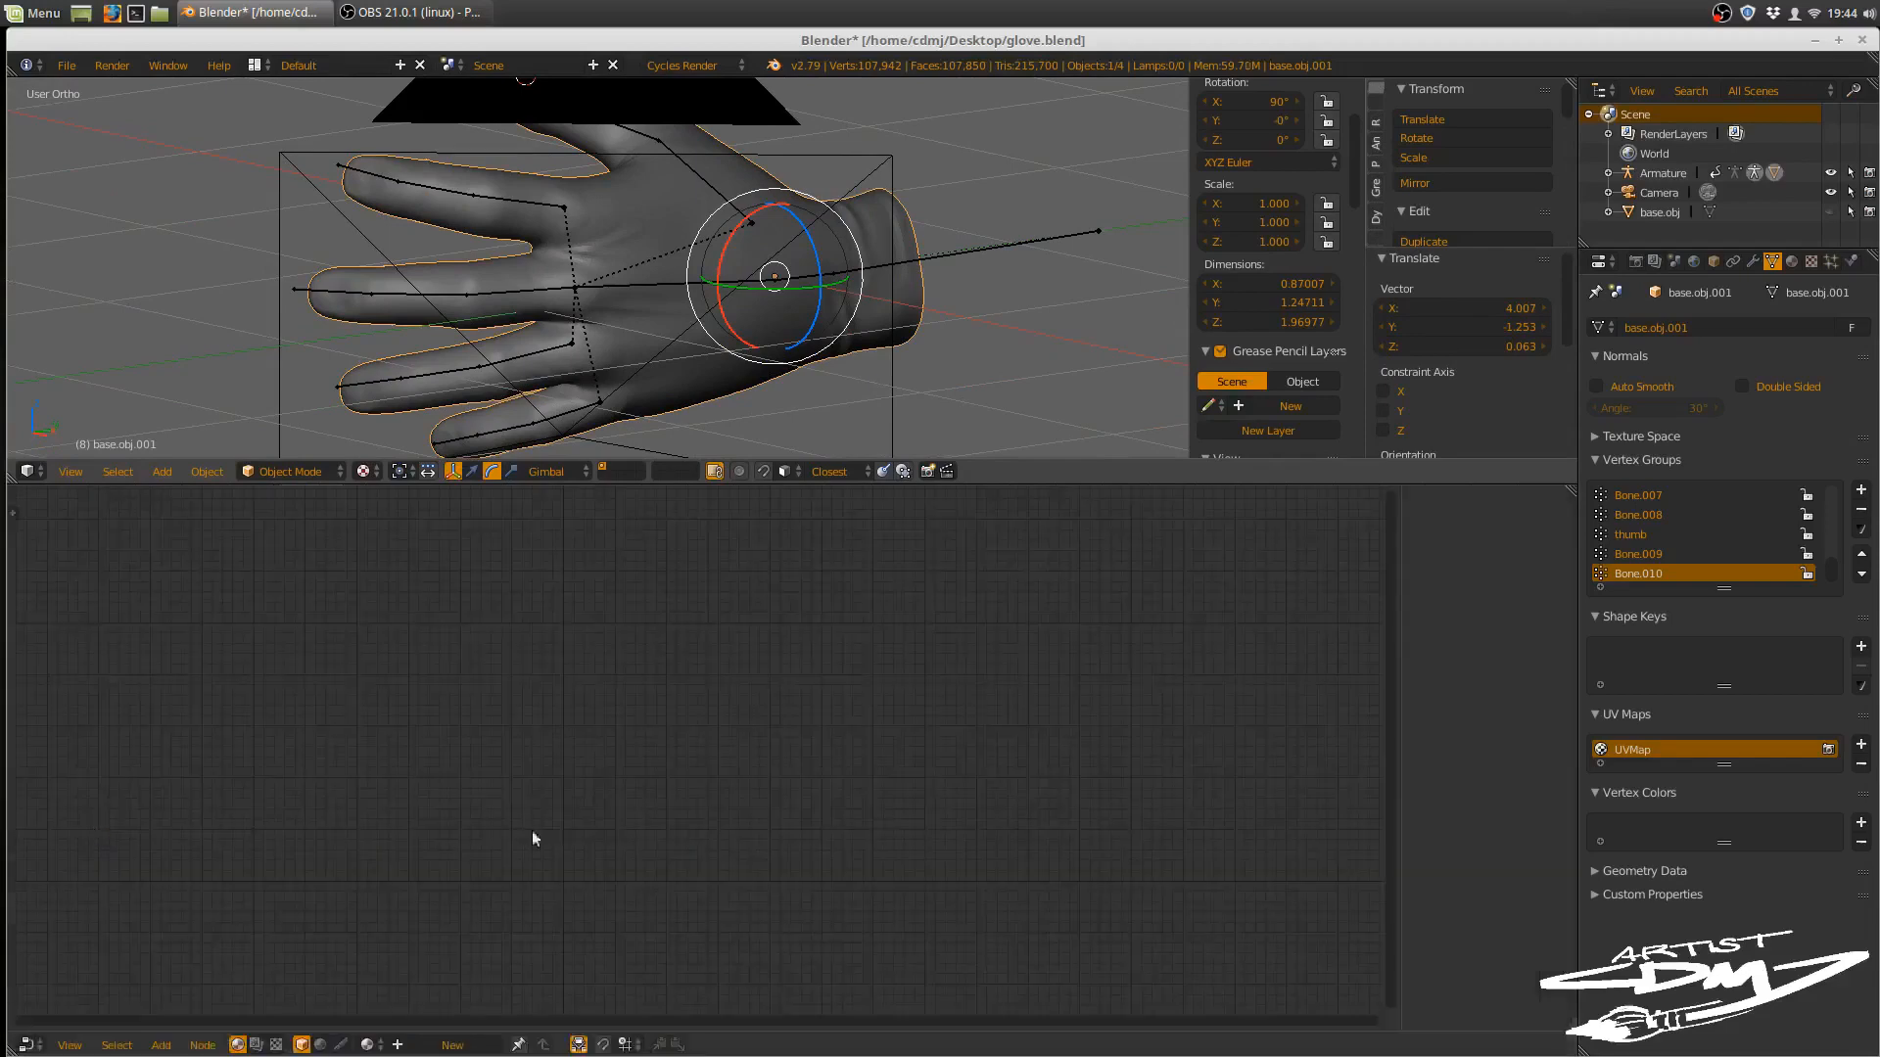
- Show the World shader nodes and enable the use of nodes for the world
left_click(319, 1046)
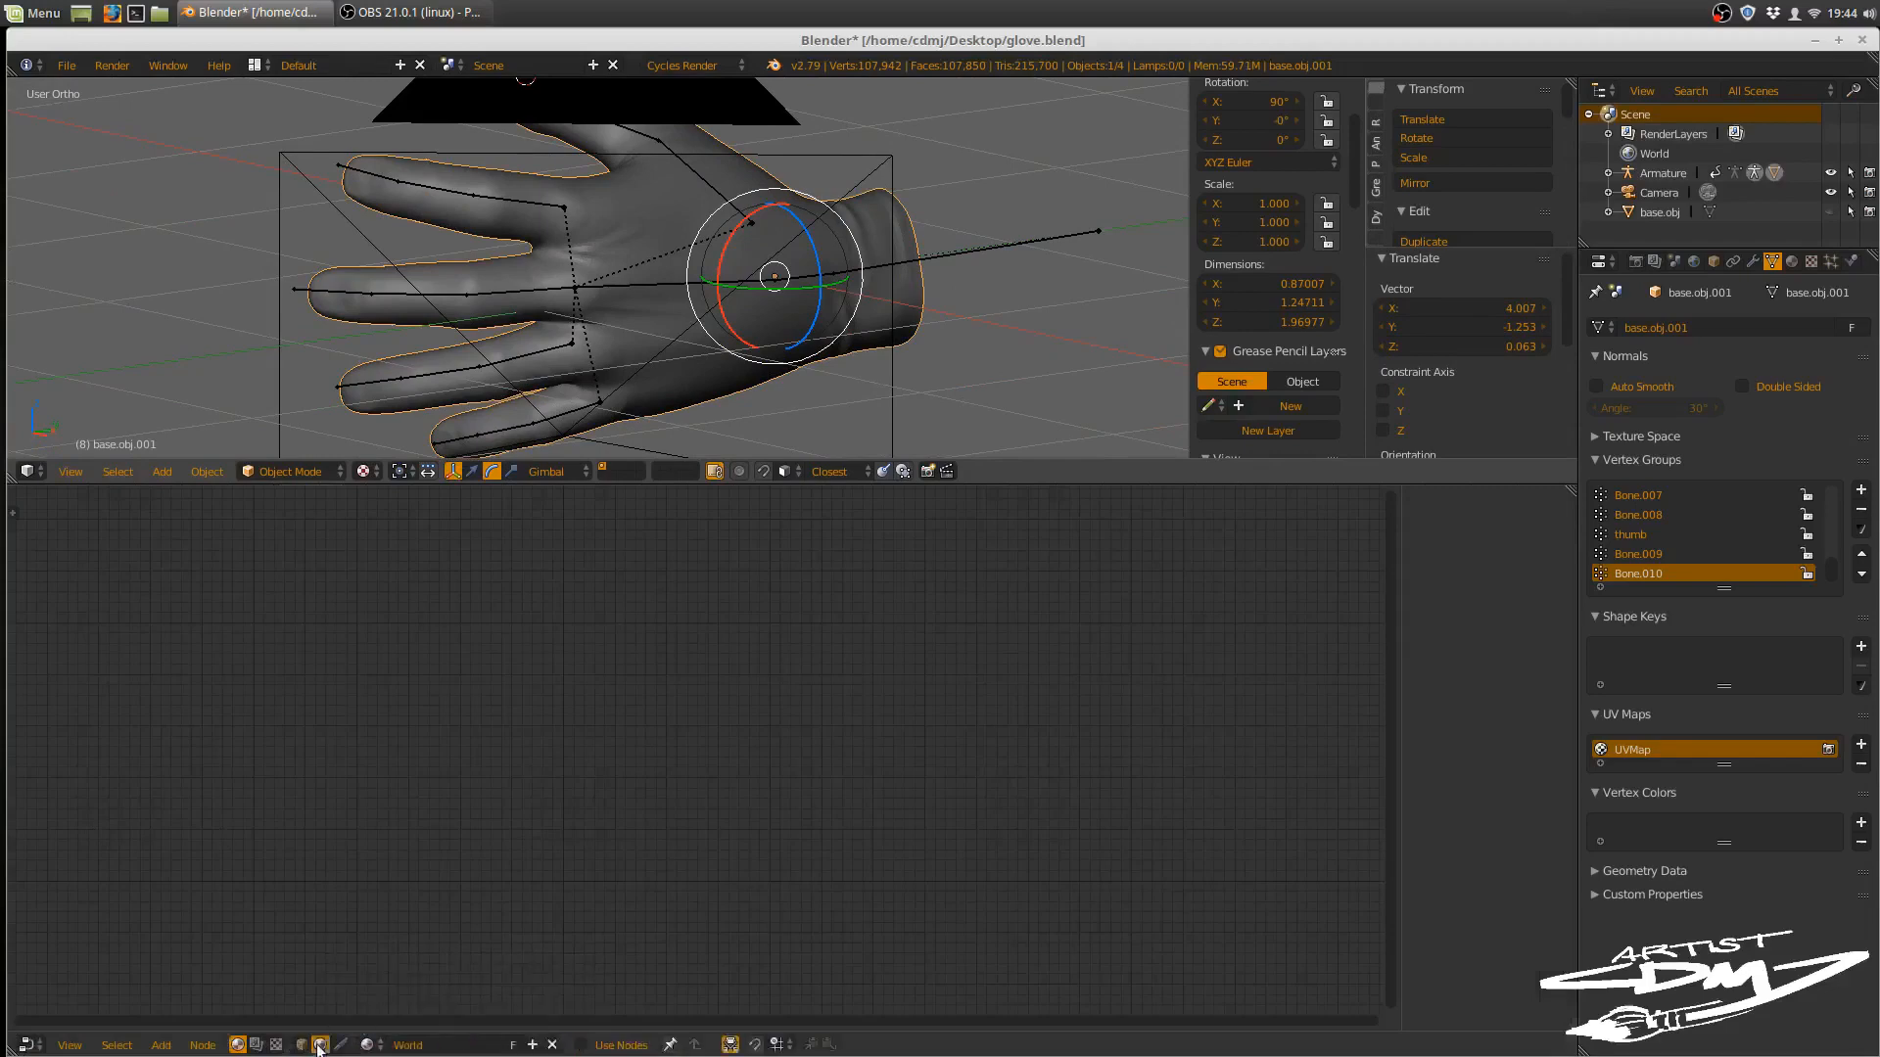
left_click(582, 1046)
scroll(690, 927, "up", 2)
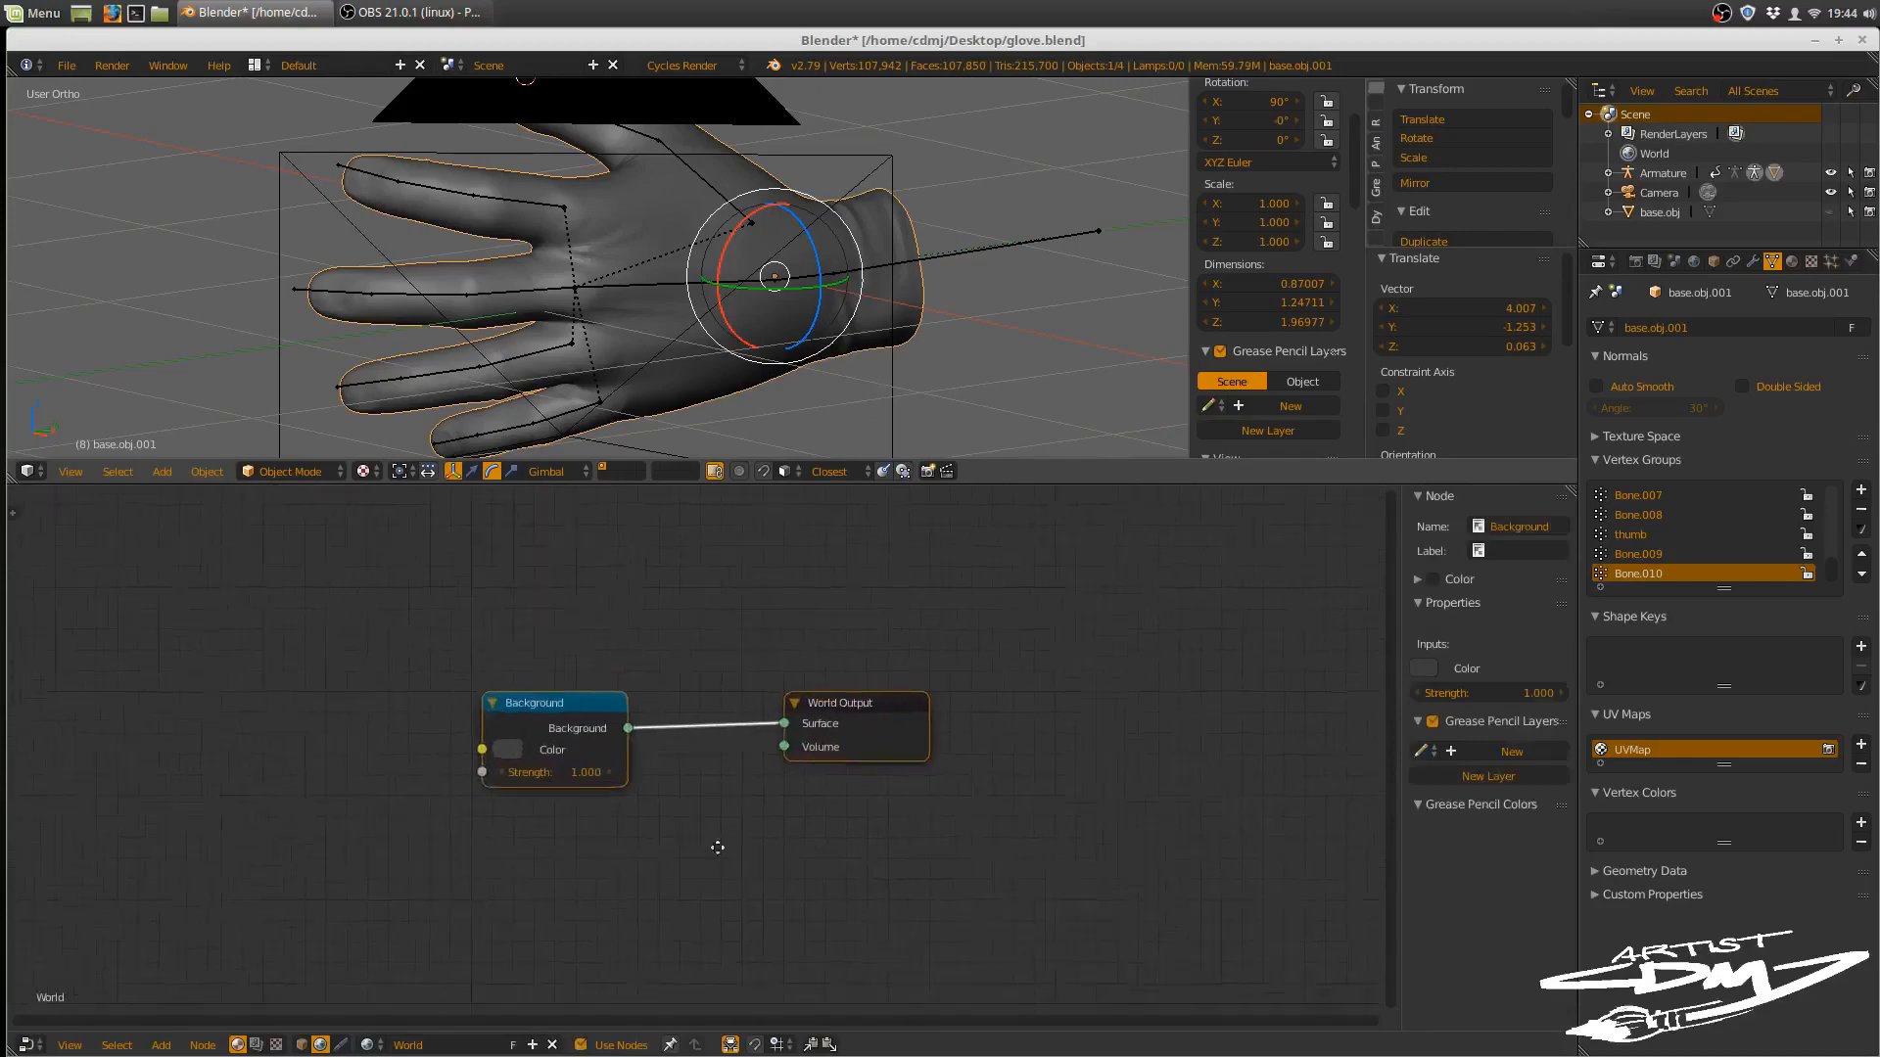
- Add an Environment Texture node and place it ahead of the Background node in the world node tree
middle_click_drag(713, 852, 978, 873)
key("shift+a")
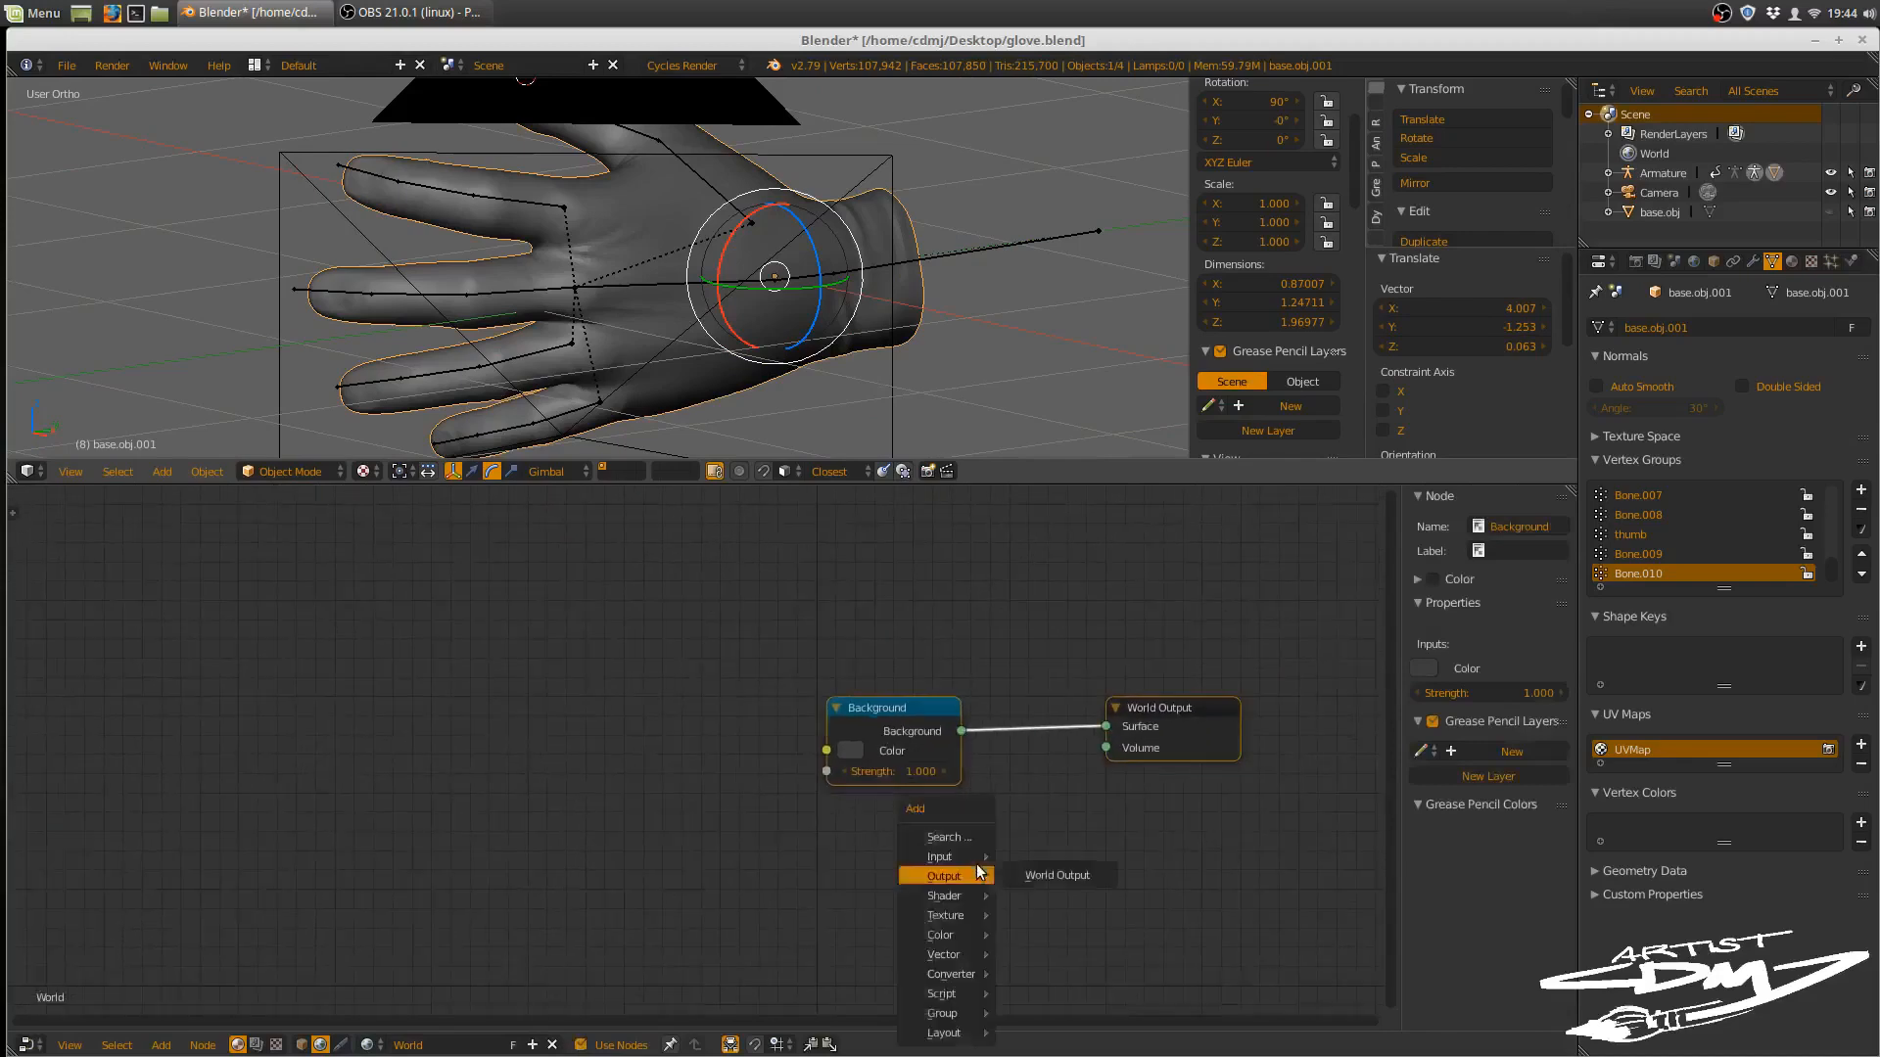
mouse_move(965, 866)
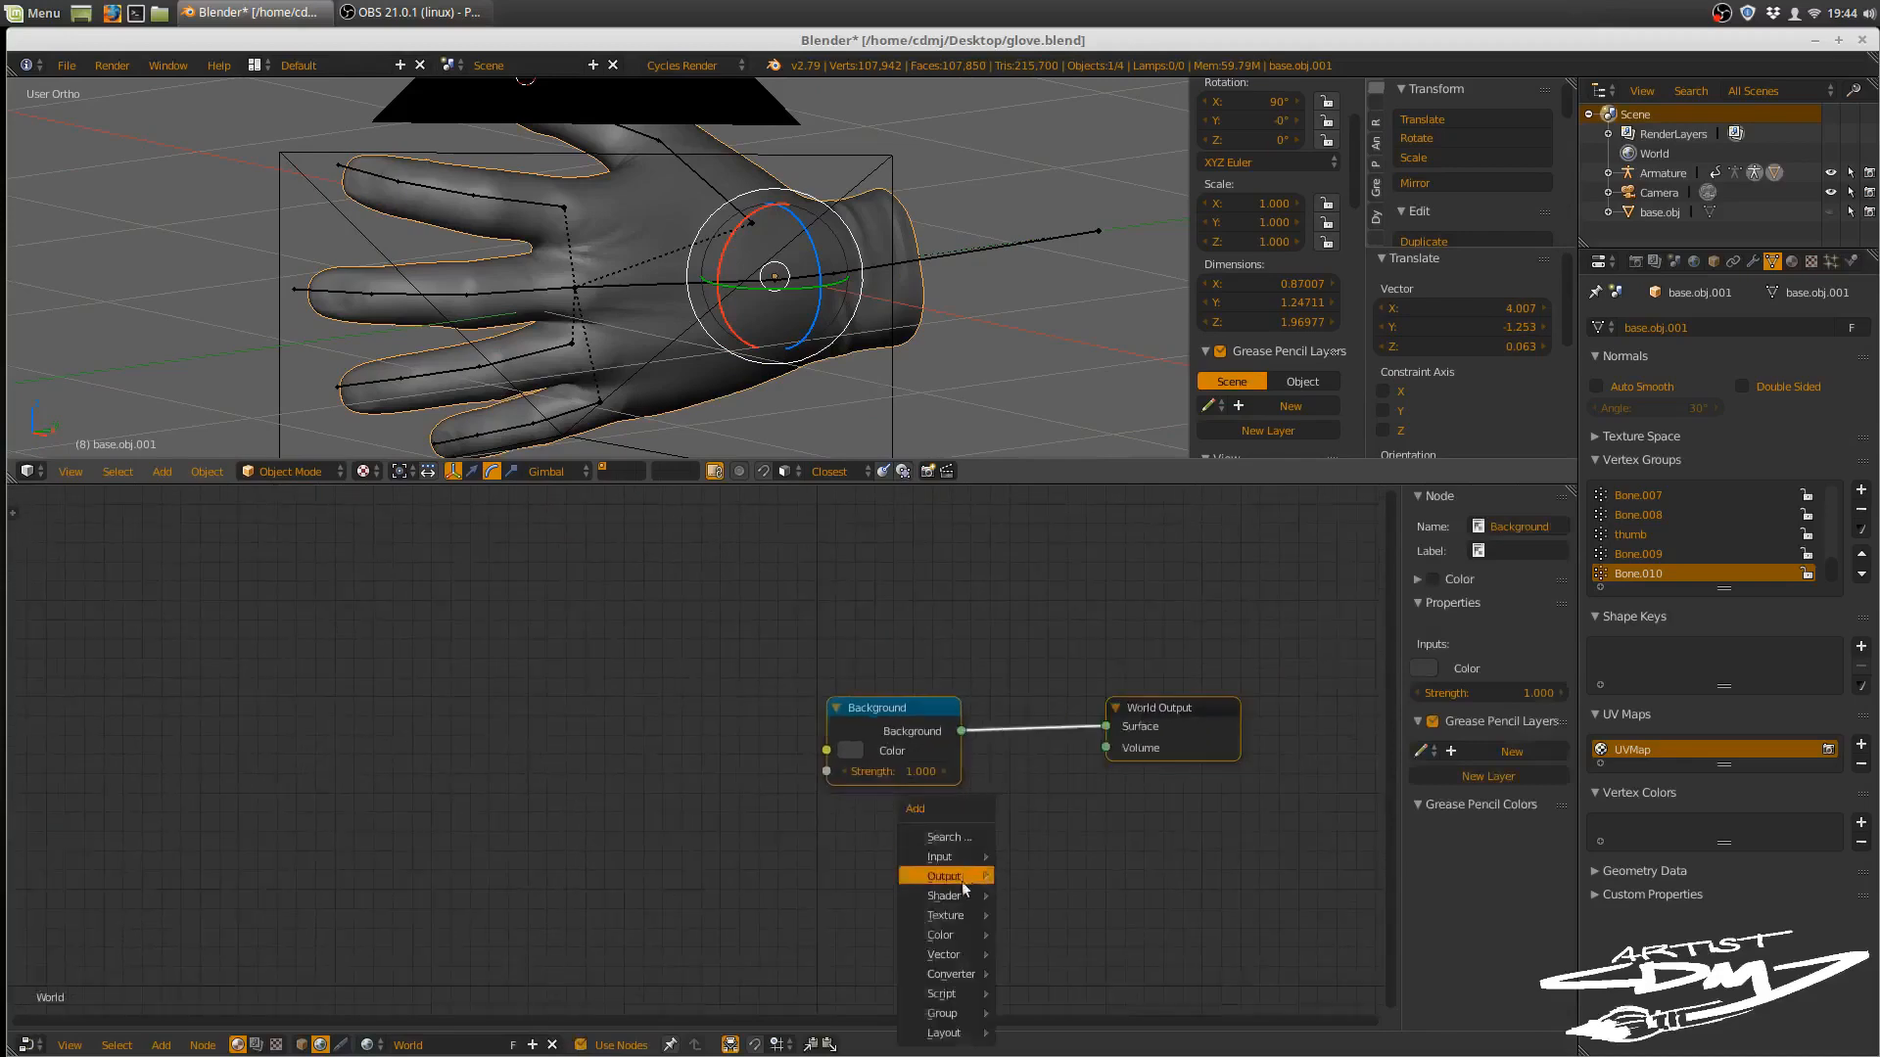
mouse_move(964, 917)
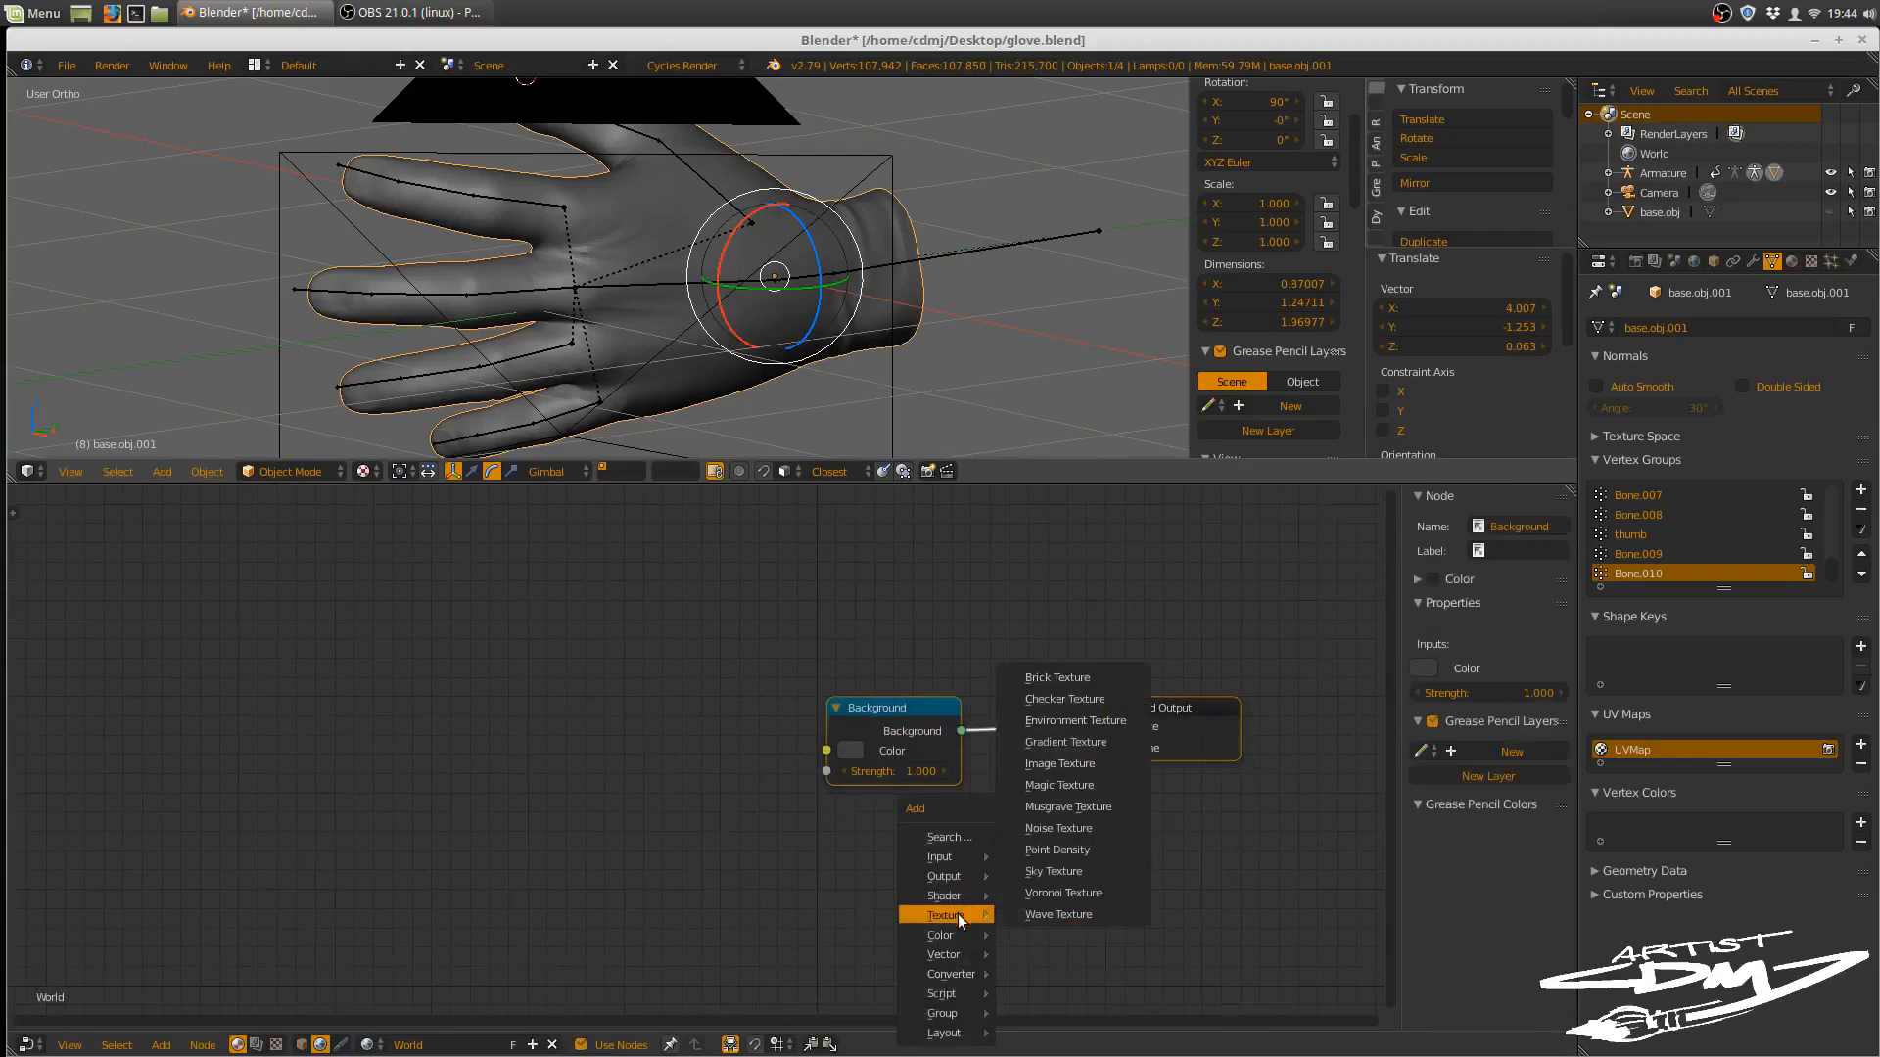
left_click(1072, 721)
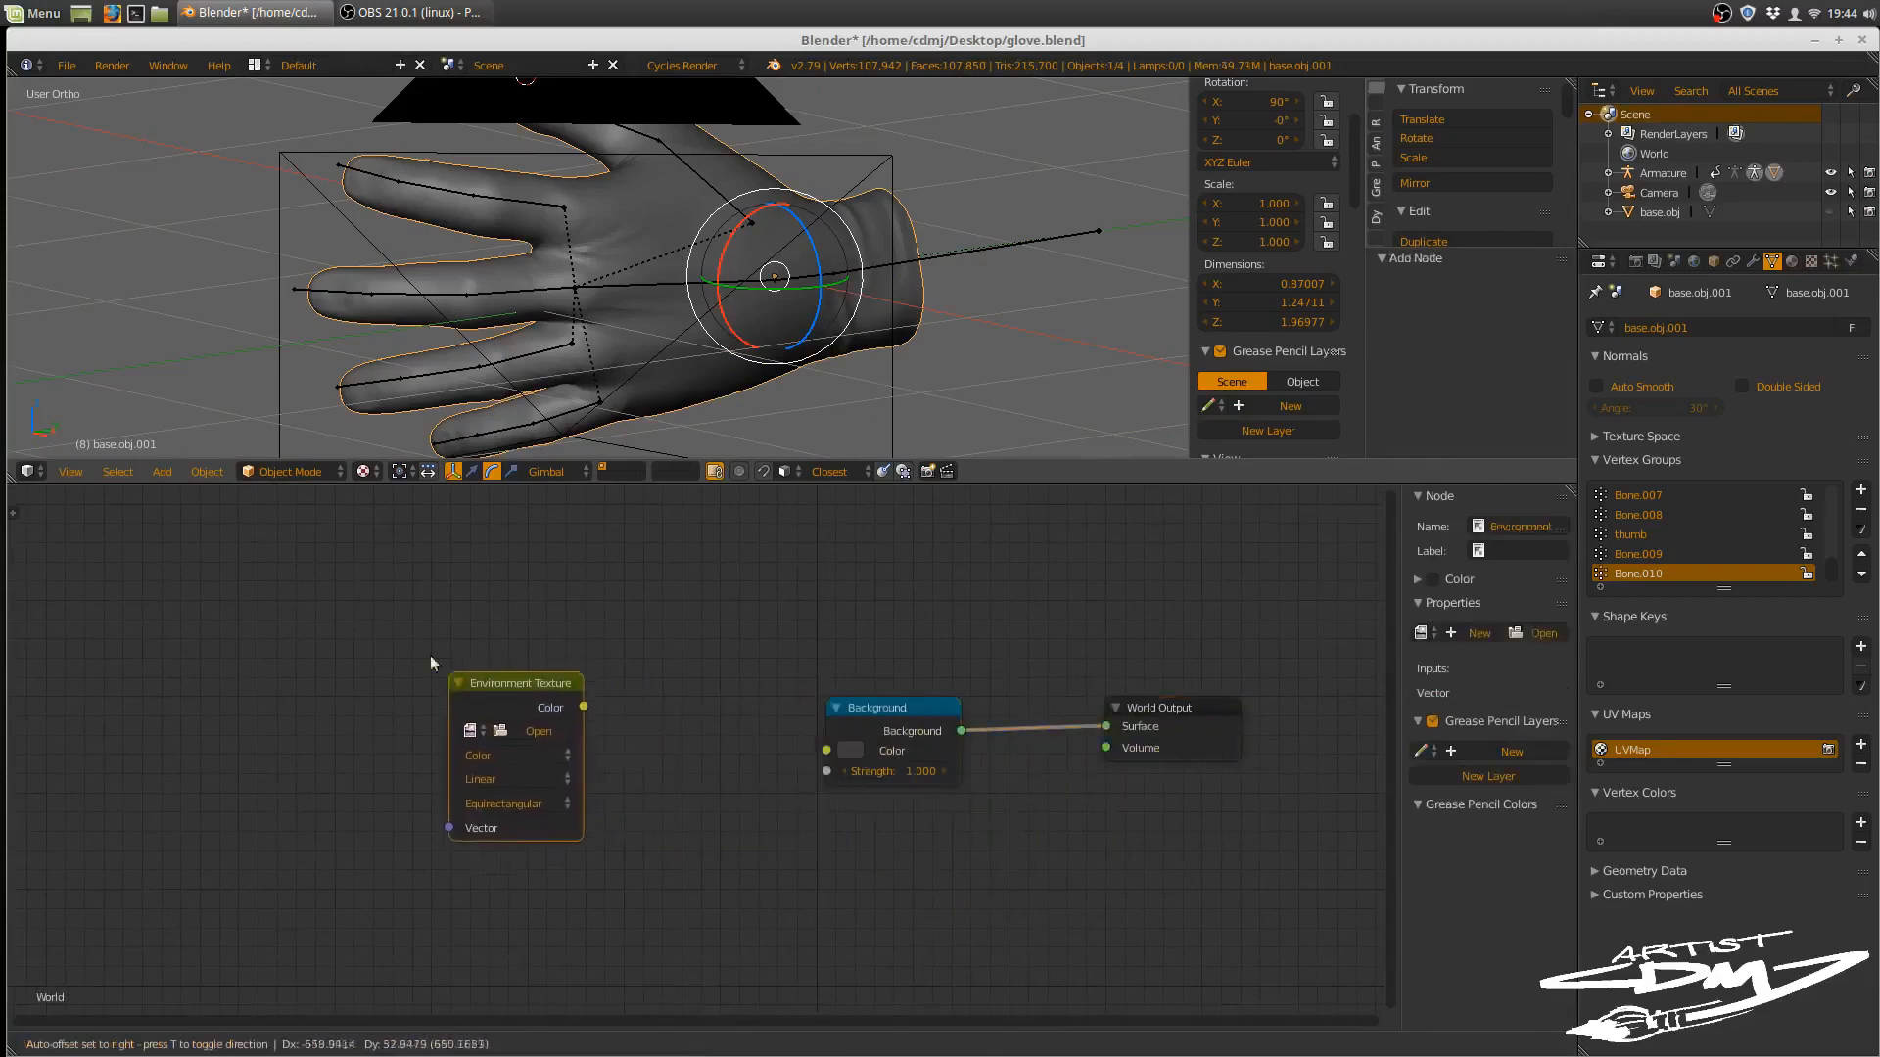
left_click(459, 587)
key("shift+a")
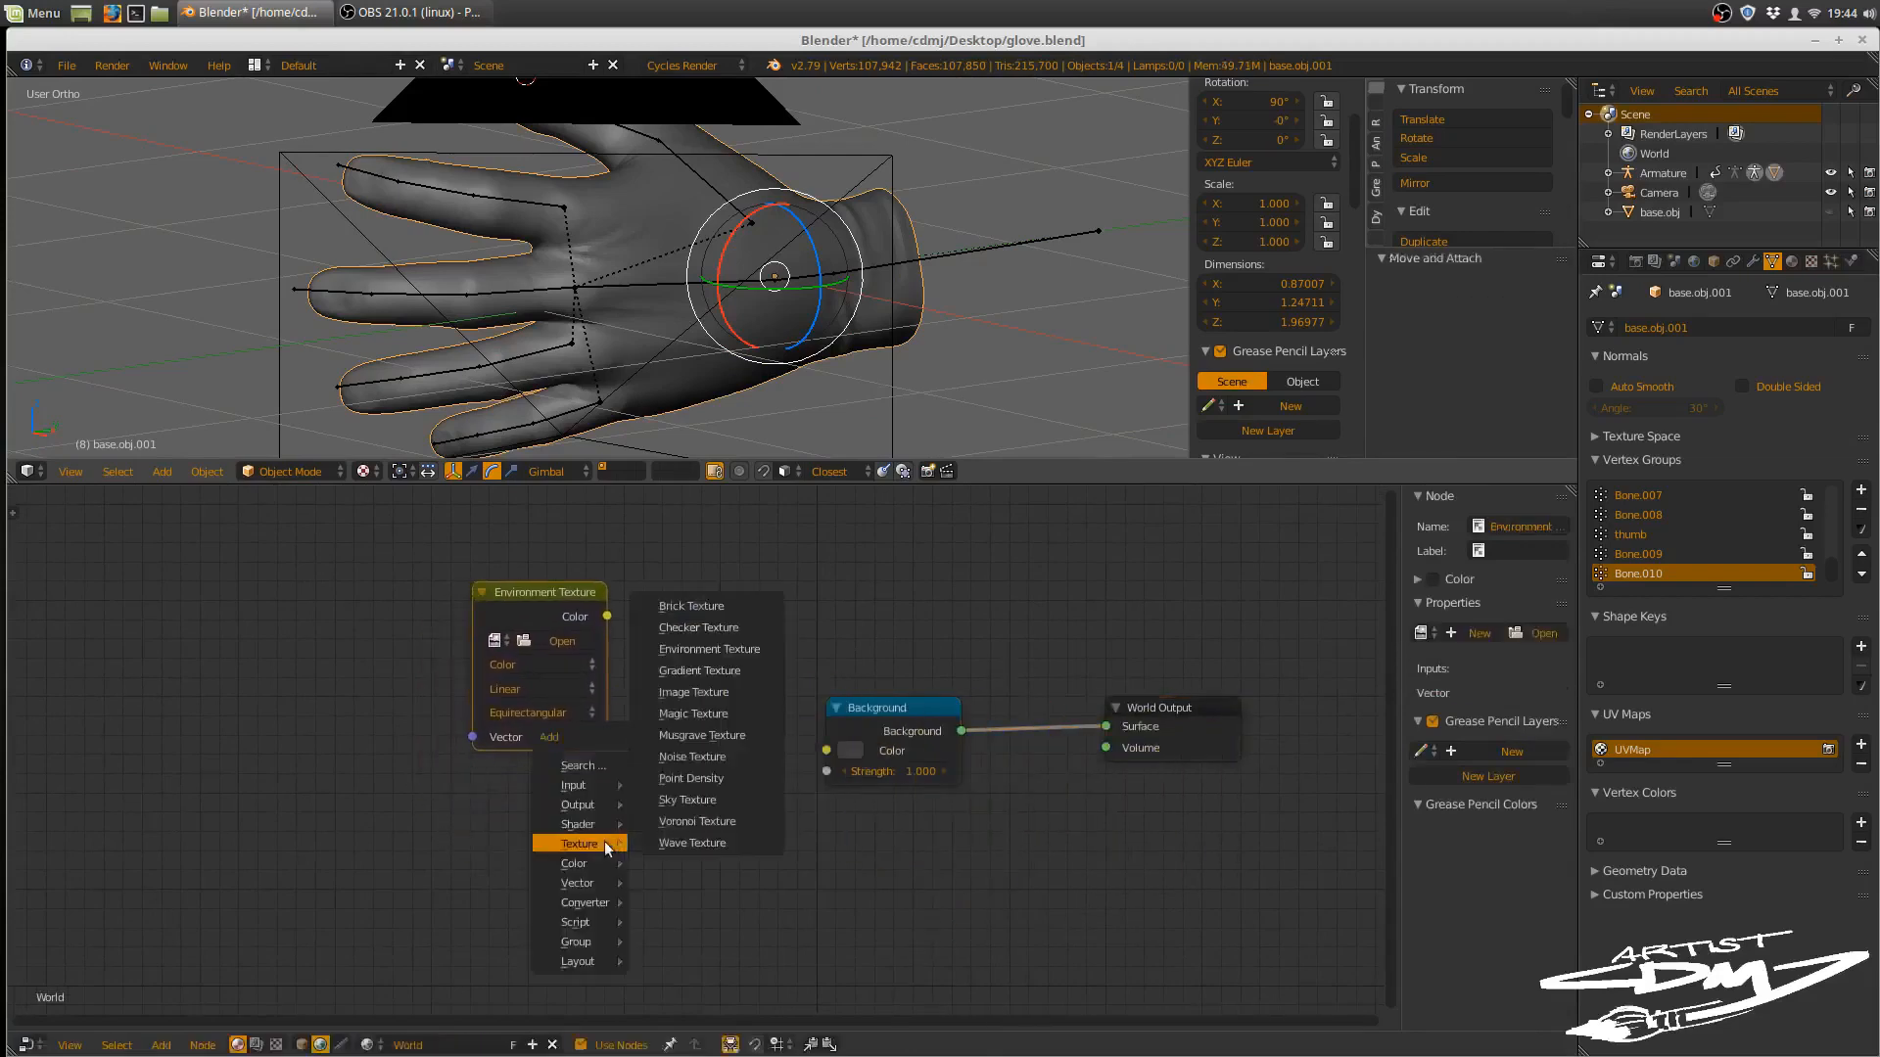
mouse_move(614, 863)
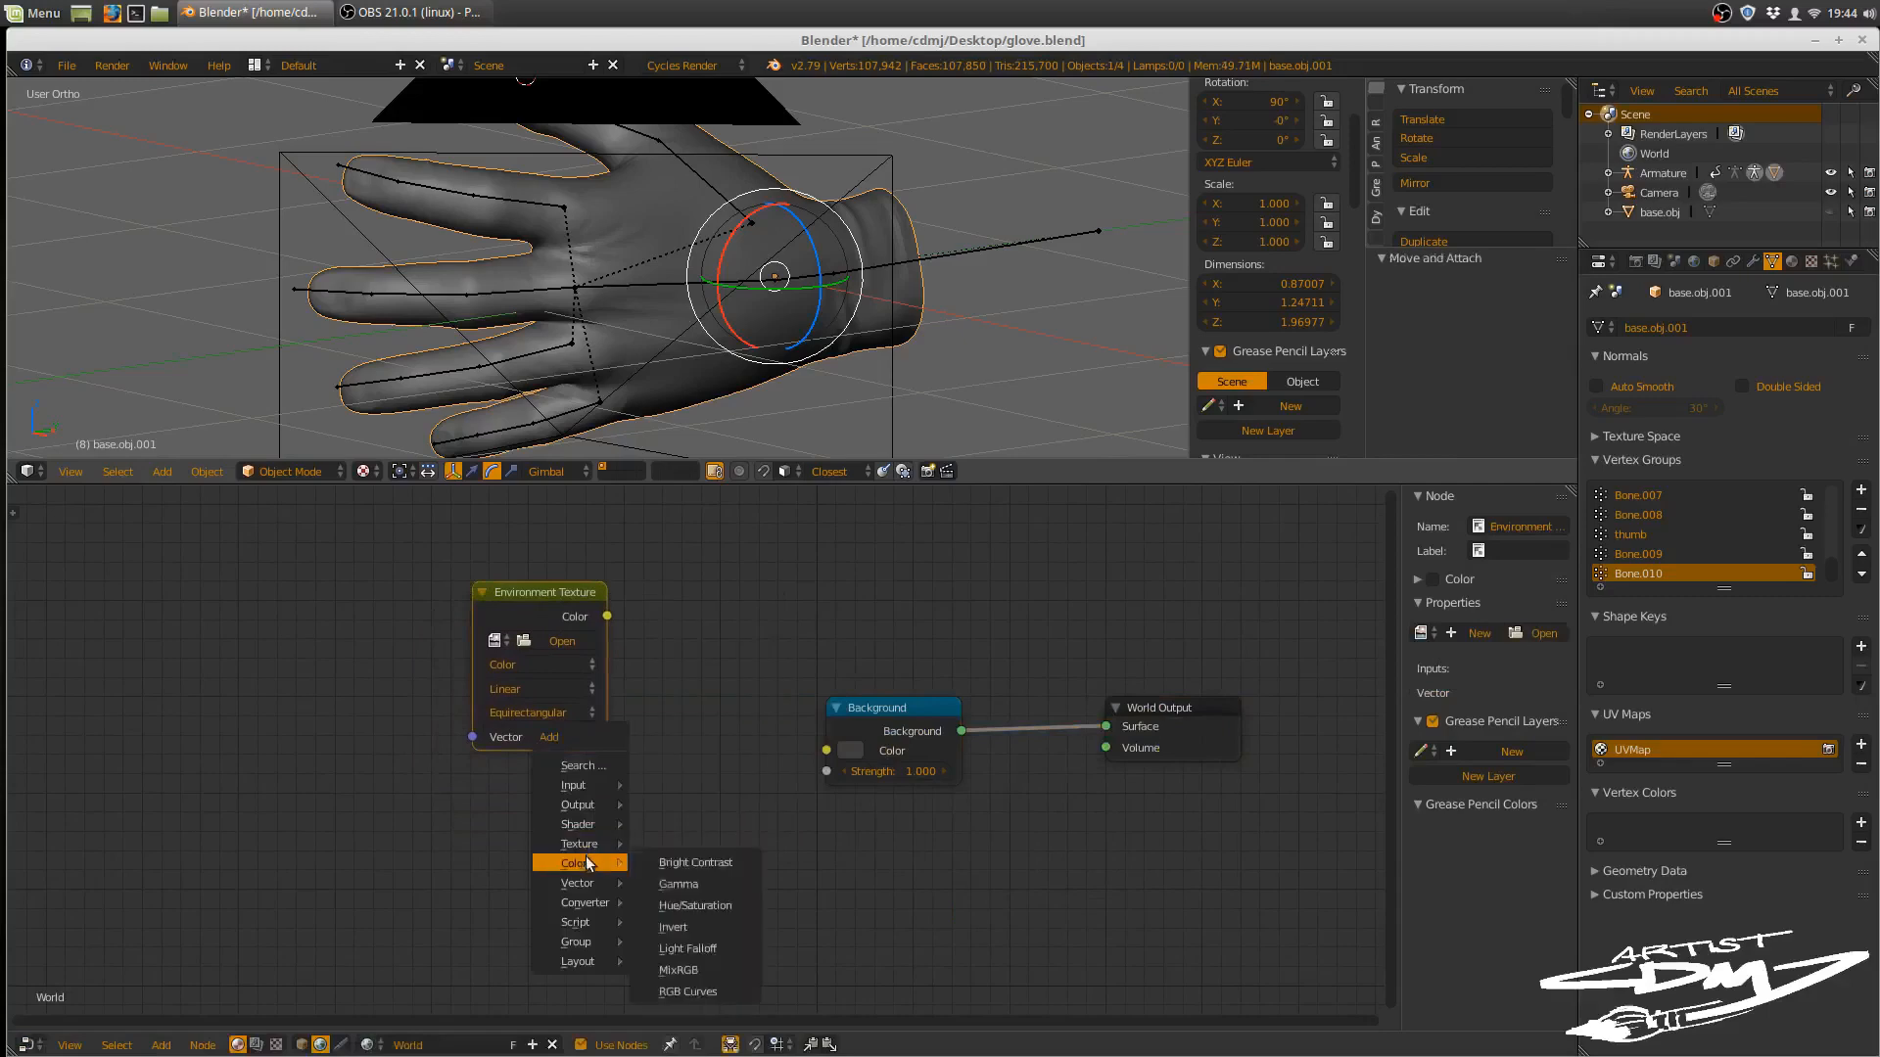
left_click(698, 991)
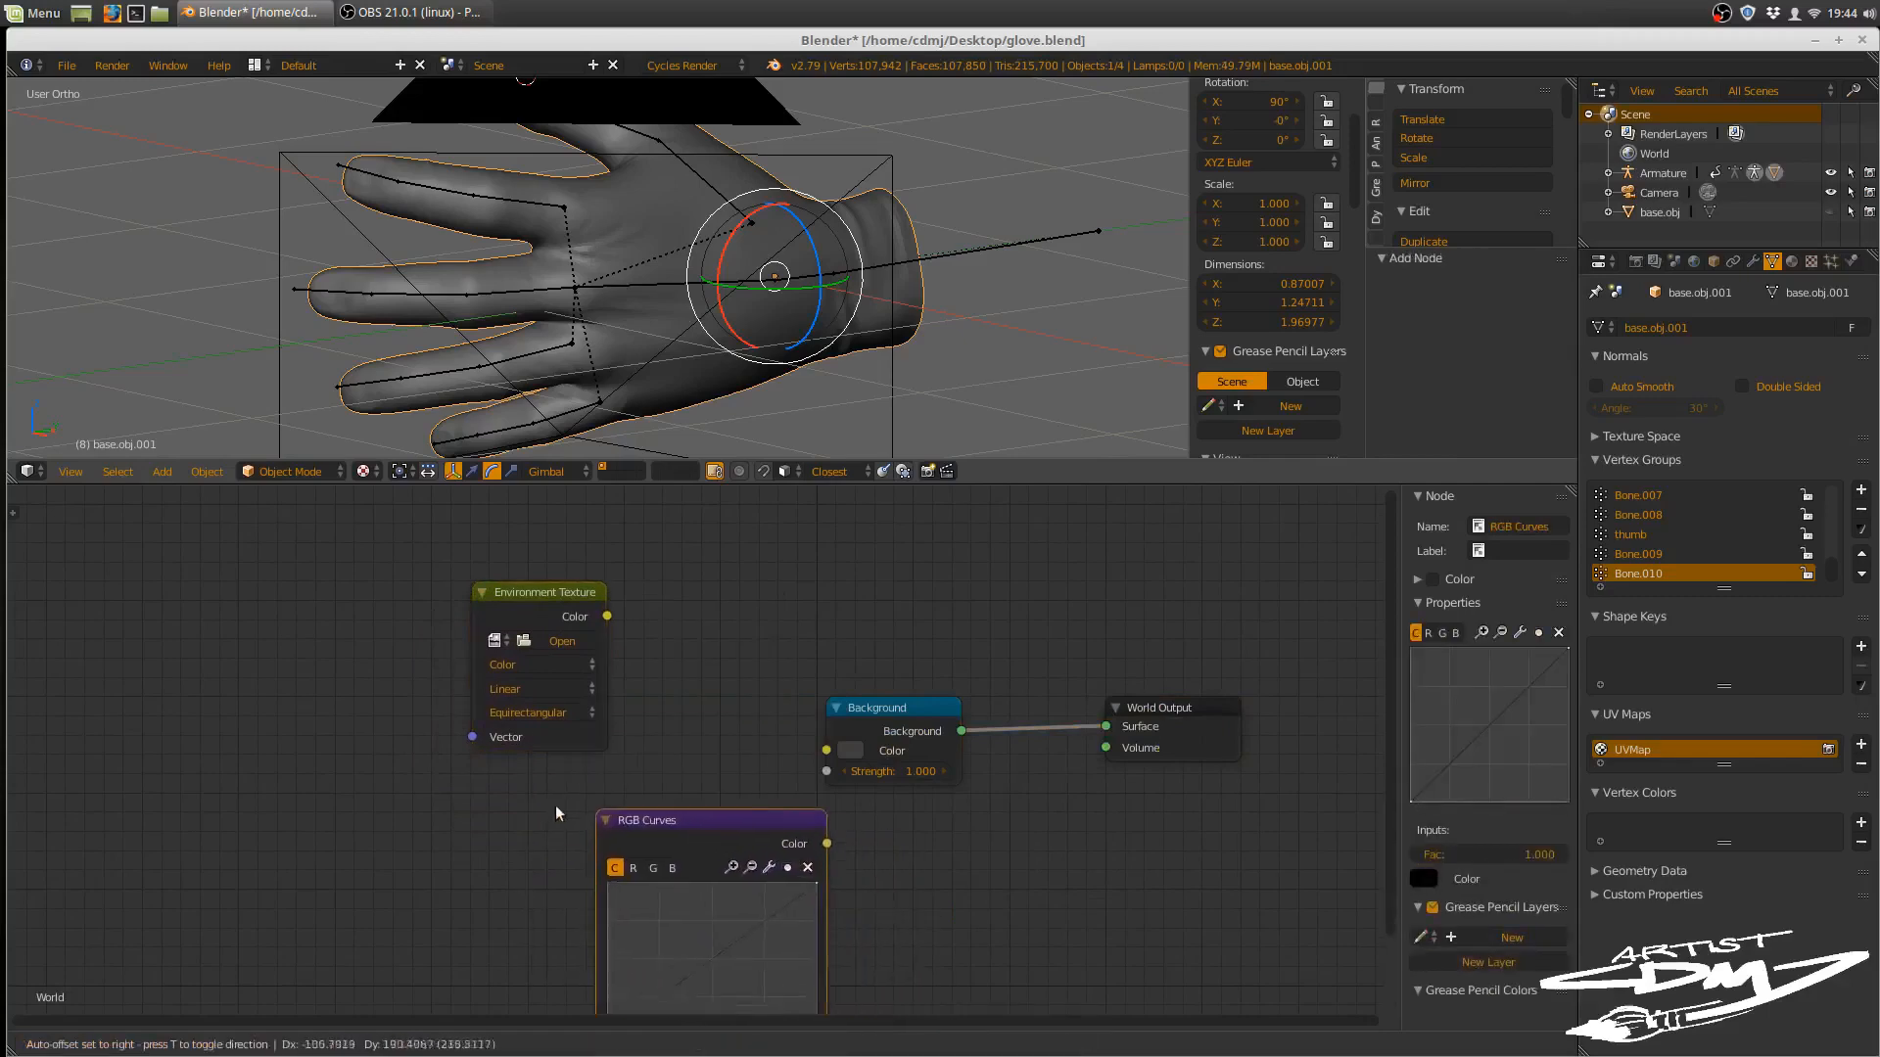
left_click(515, 779)
key("x")
- Add a MixRGB node to the world node tree and connect its Color output to the Background node's Color input
key("shift+a")
mouse_move(555, 804)
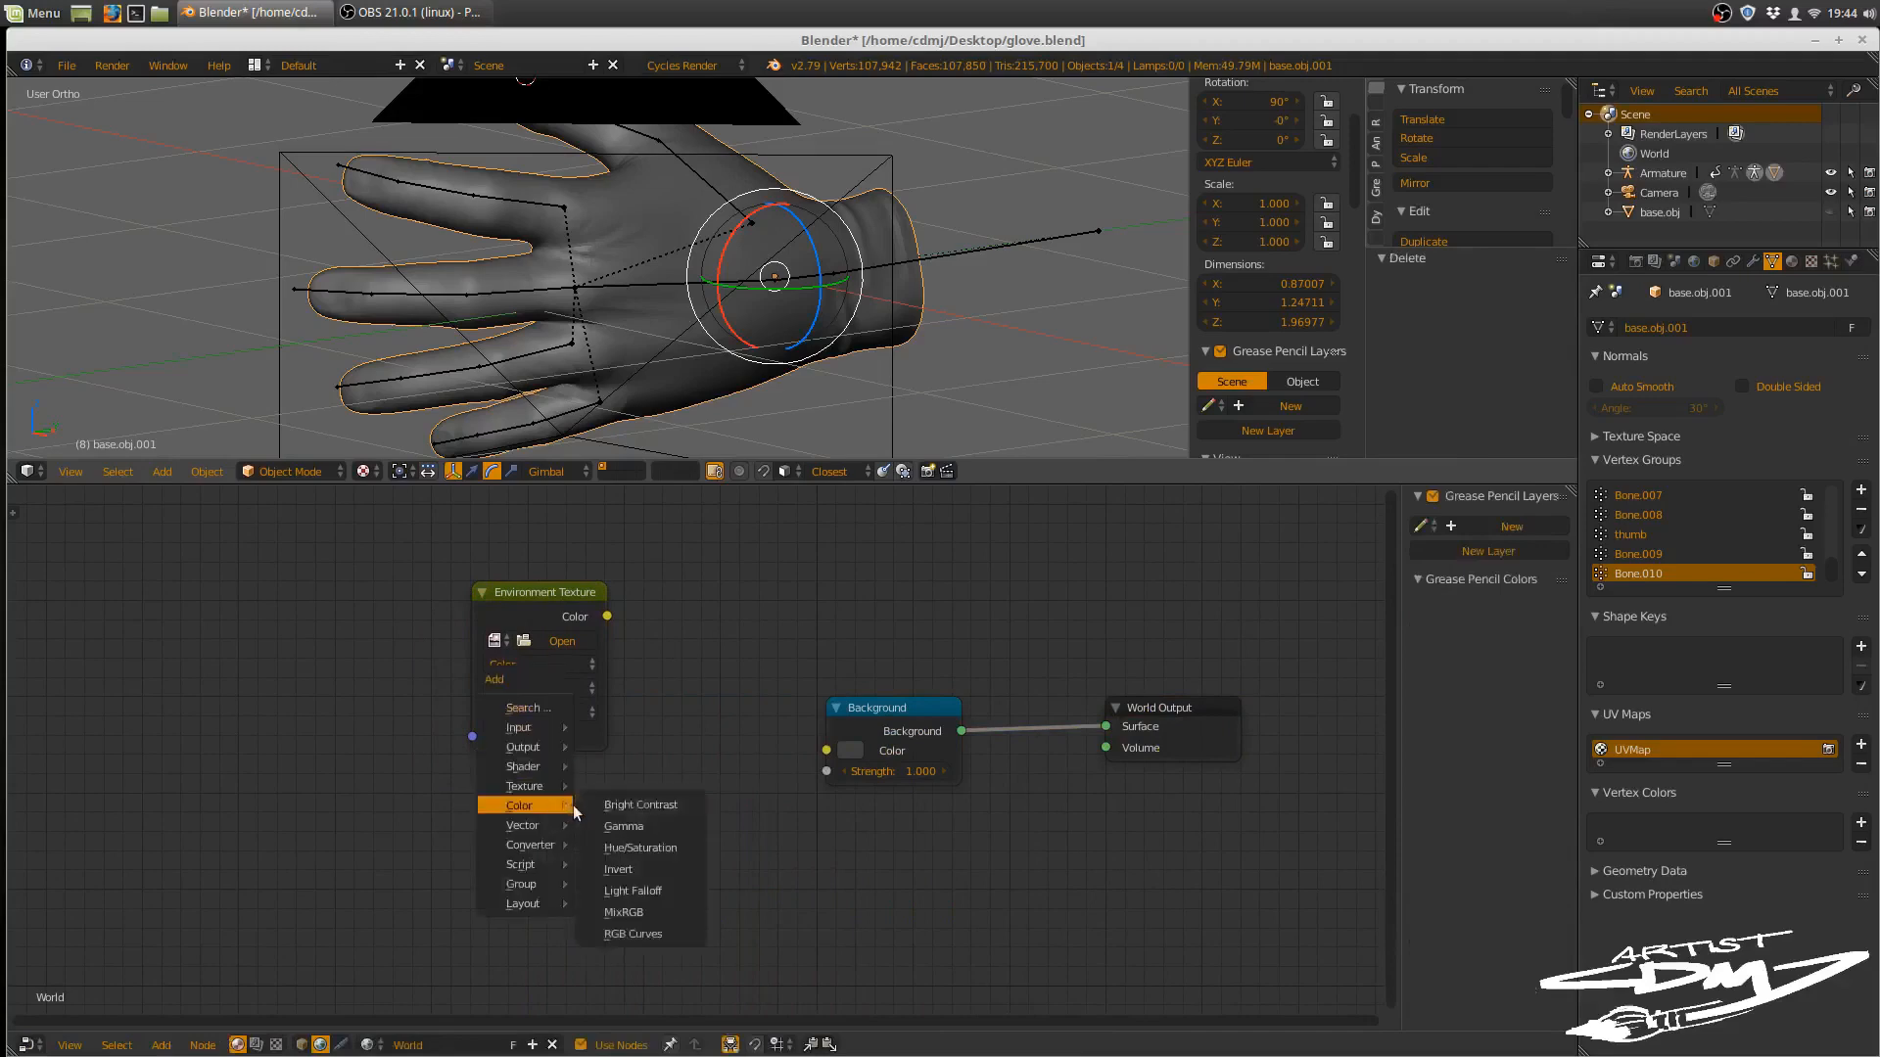
left_click(632, 908)
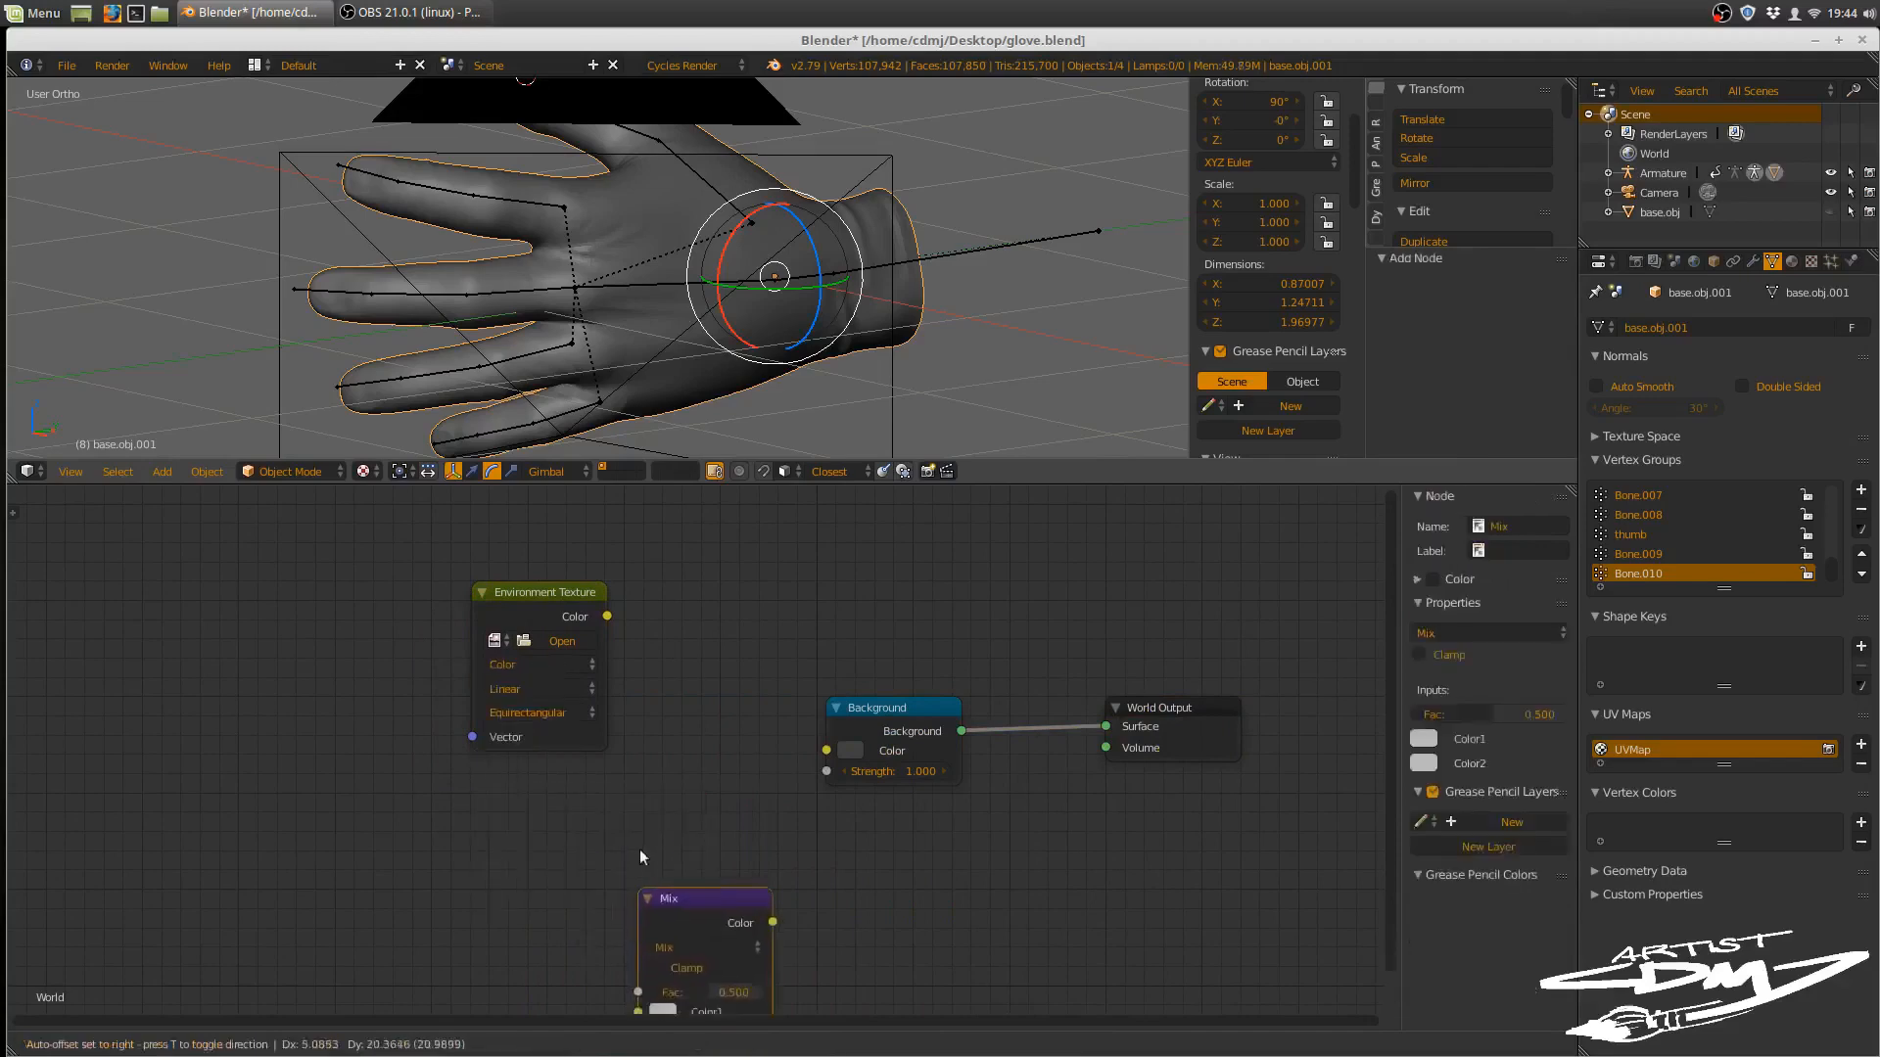
left_click(640, 721)
left_click_drag(852, 708, 903, 720)
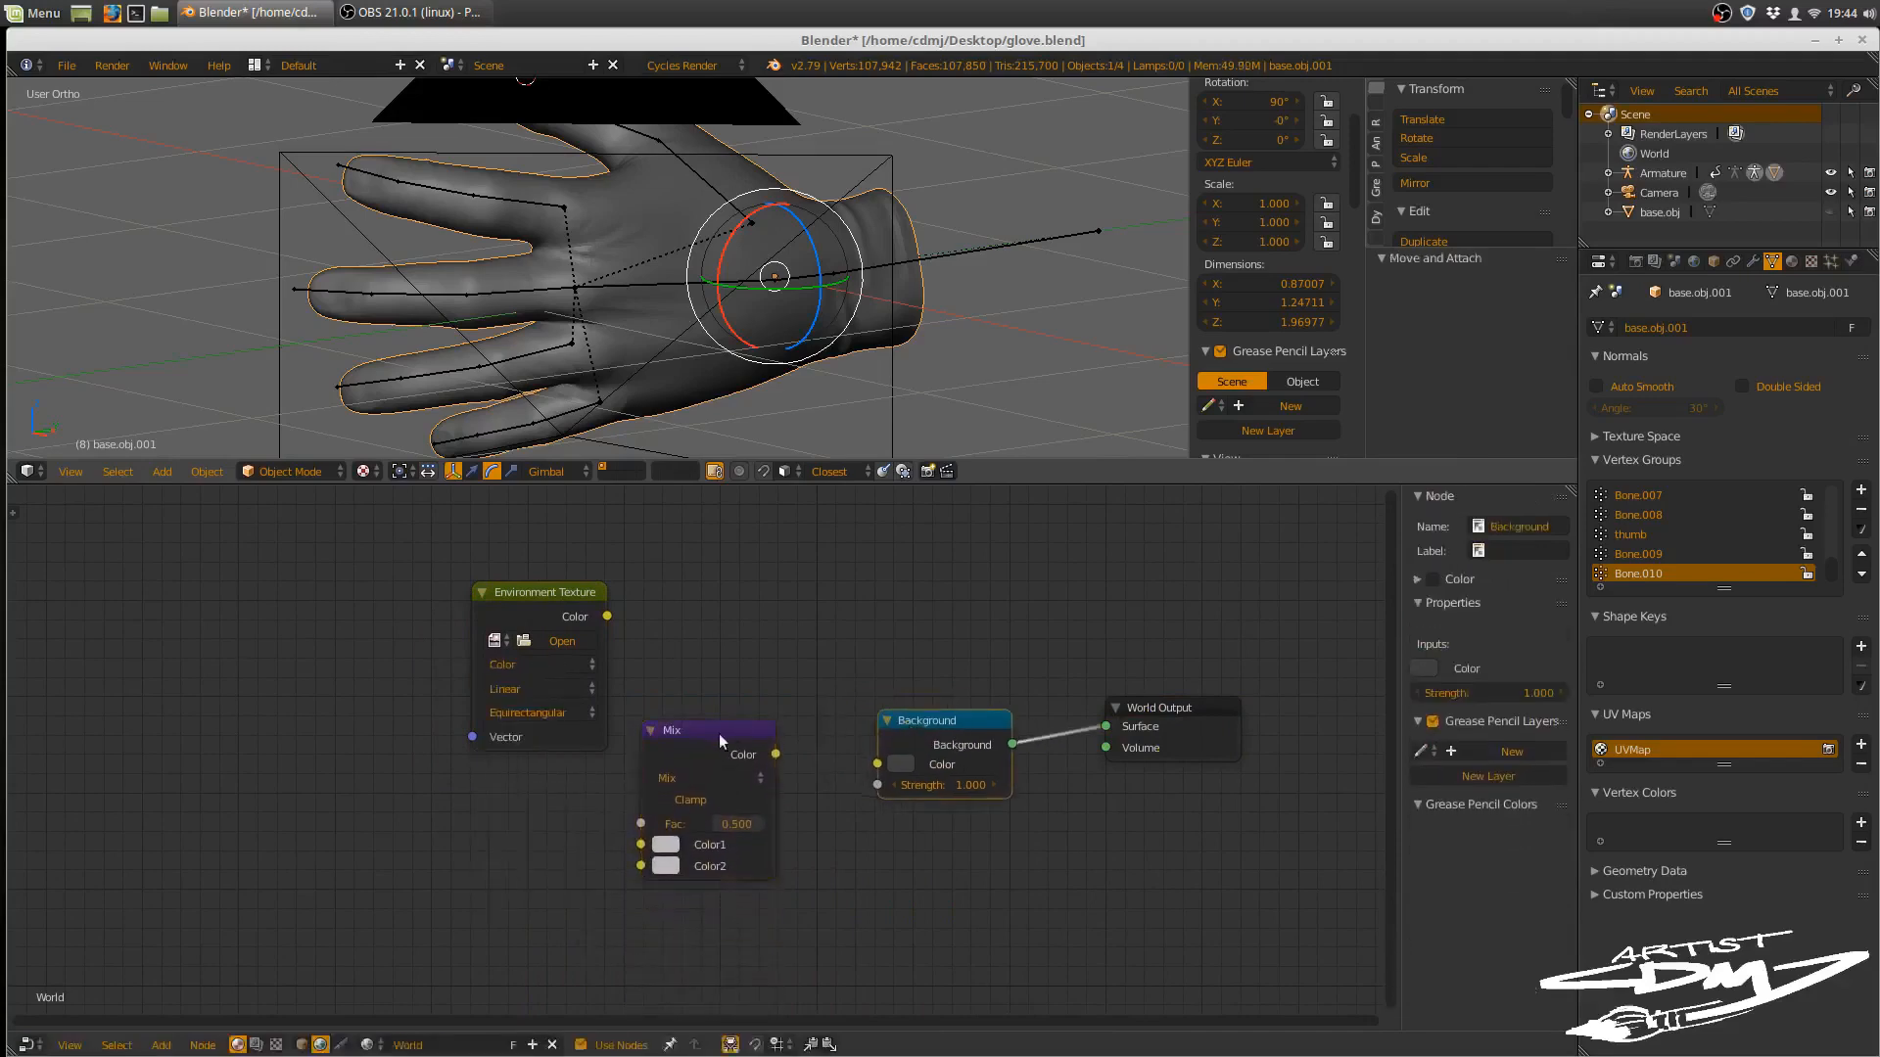
left_click_drag(725, 733, 933, 709)
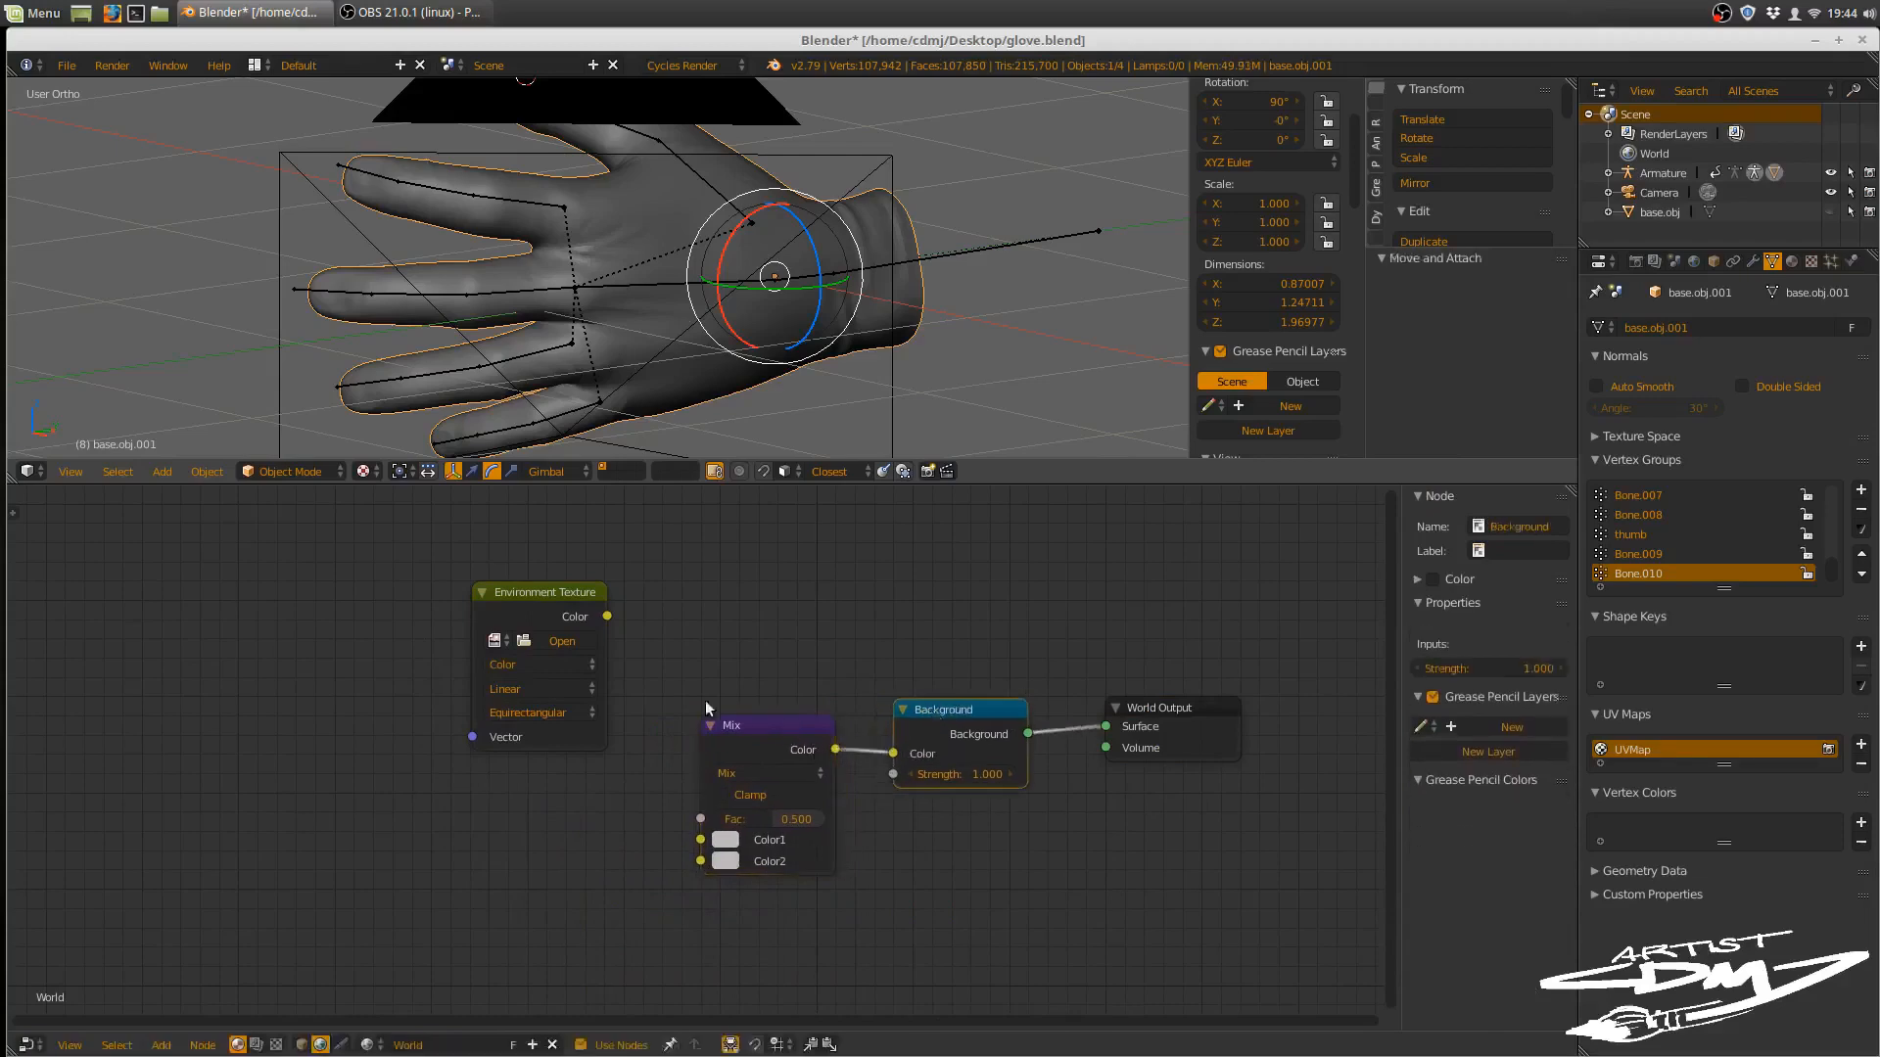
- Connect the Environment Texture's Color output to the Mix node's Color1 input and rearrange the two nodes
left_click_drag(563, 612, 701, 840)
left_click_drag(782, 725, 792, 613)
left_click_drag(509, 659, 589, 689)
- Add a Light Path node, connect Is Camera Ray to the Mix node's Fac input, and space the nodes apart
key("shift+a")
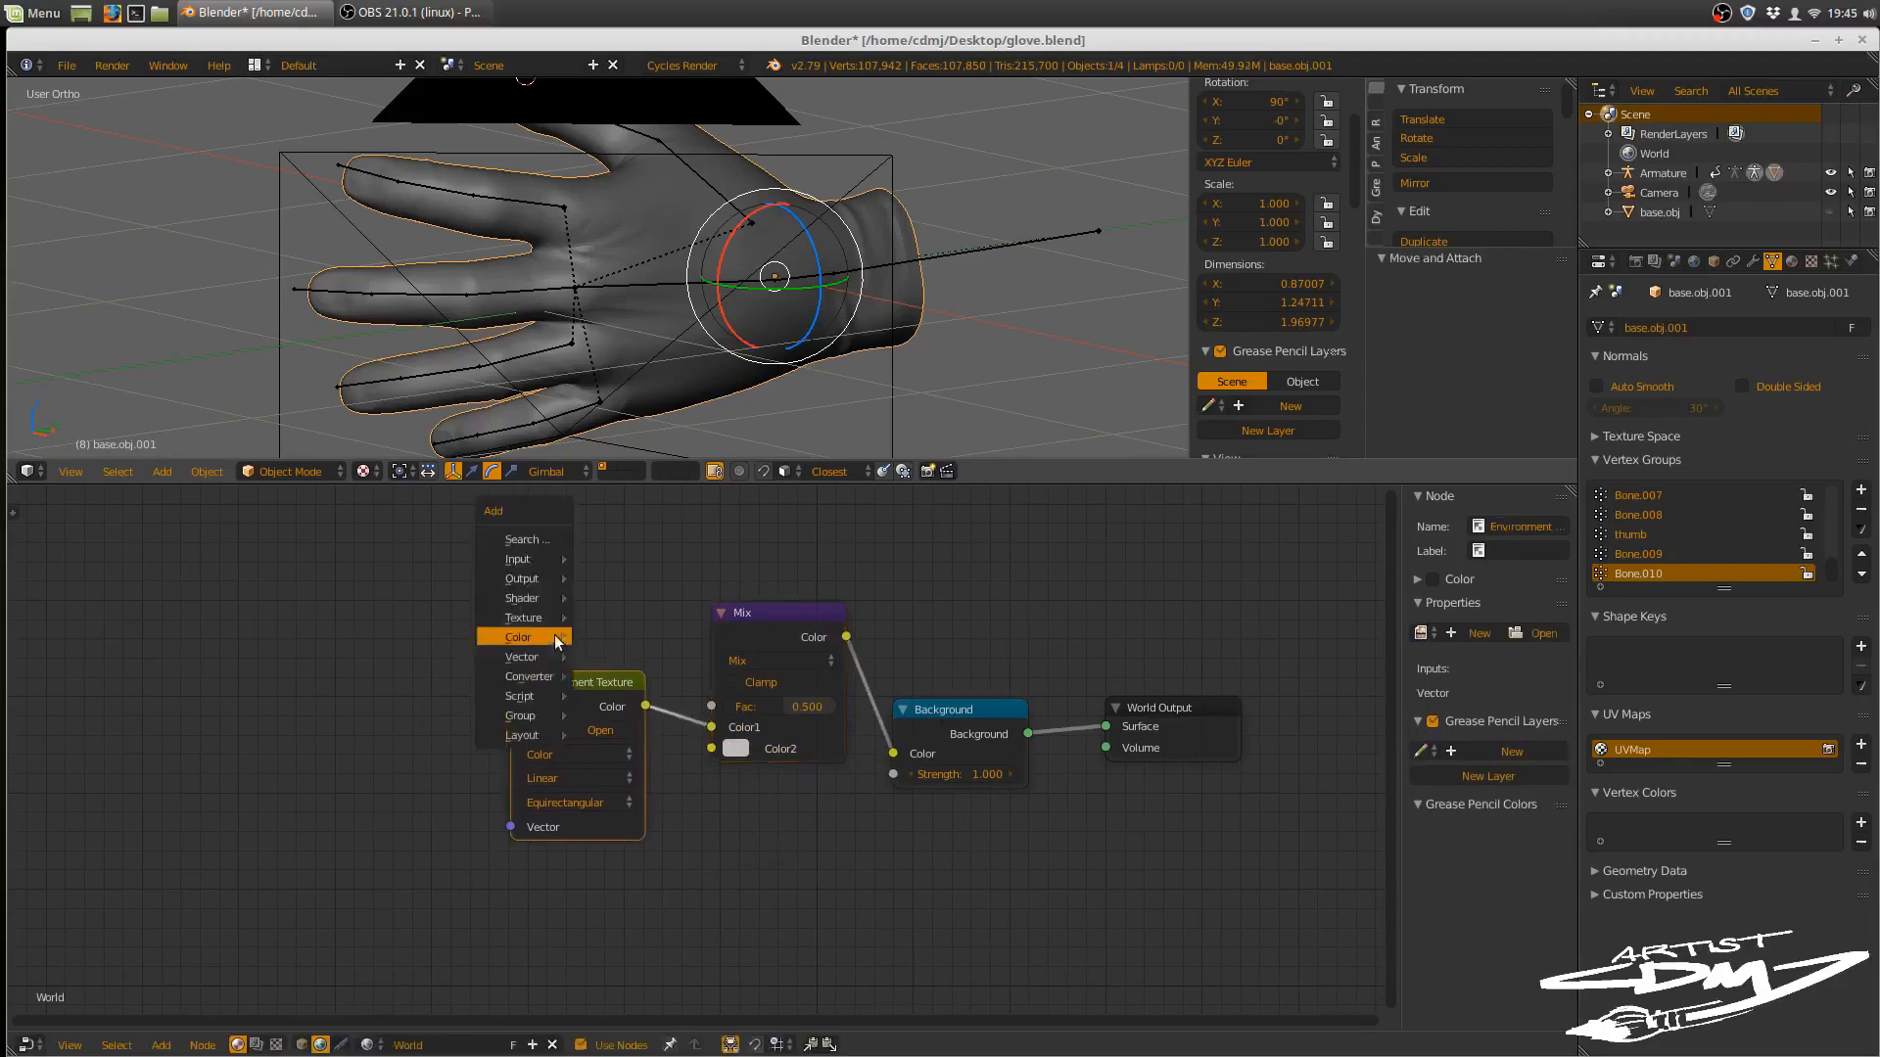
mouse_move(539, 568)
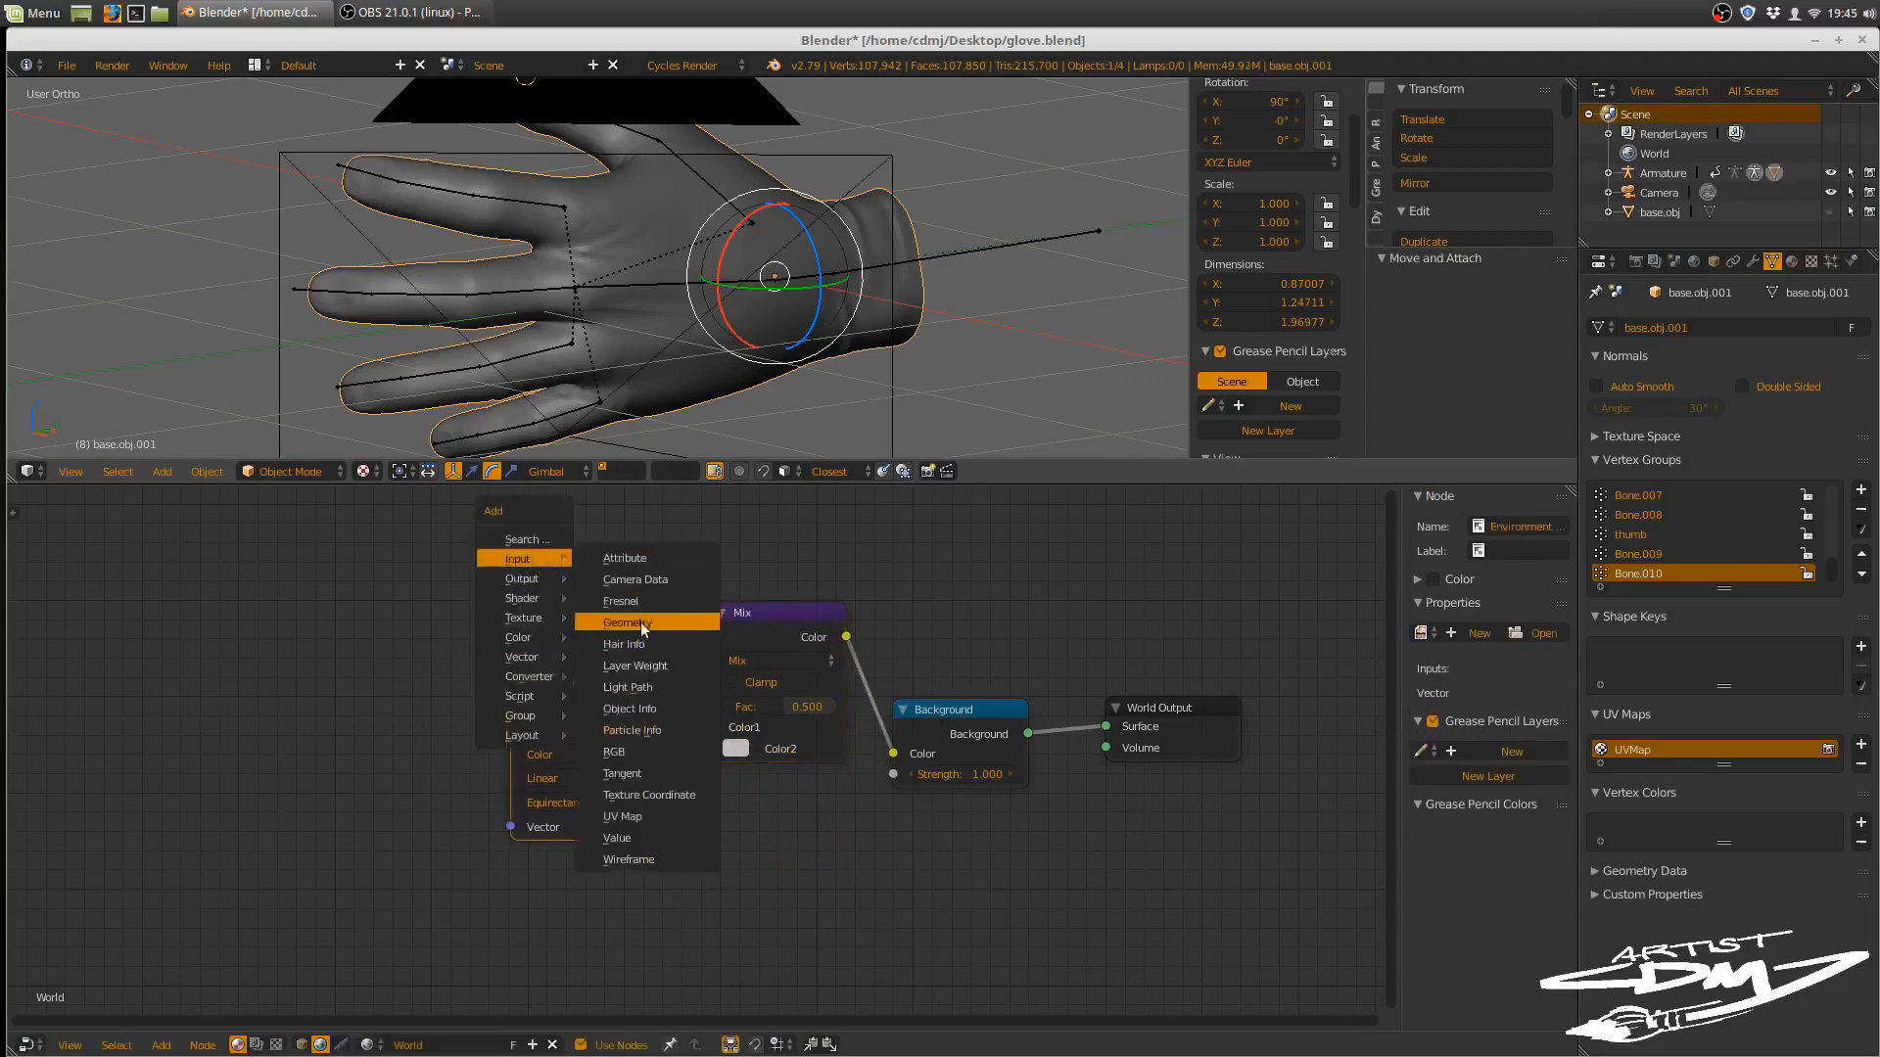
left_click(627, 687)
left_click(391, 619)
left_click_drag(411, 613, 719, 702)
left_click_drag(773, 622, 745, 580)
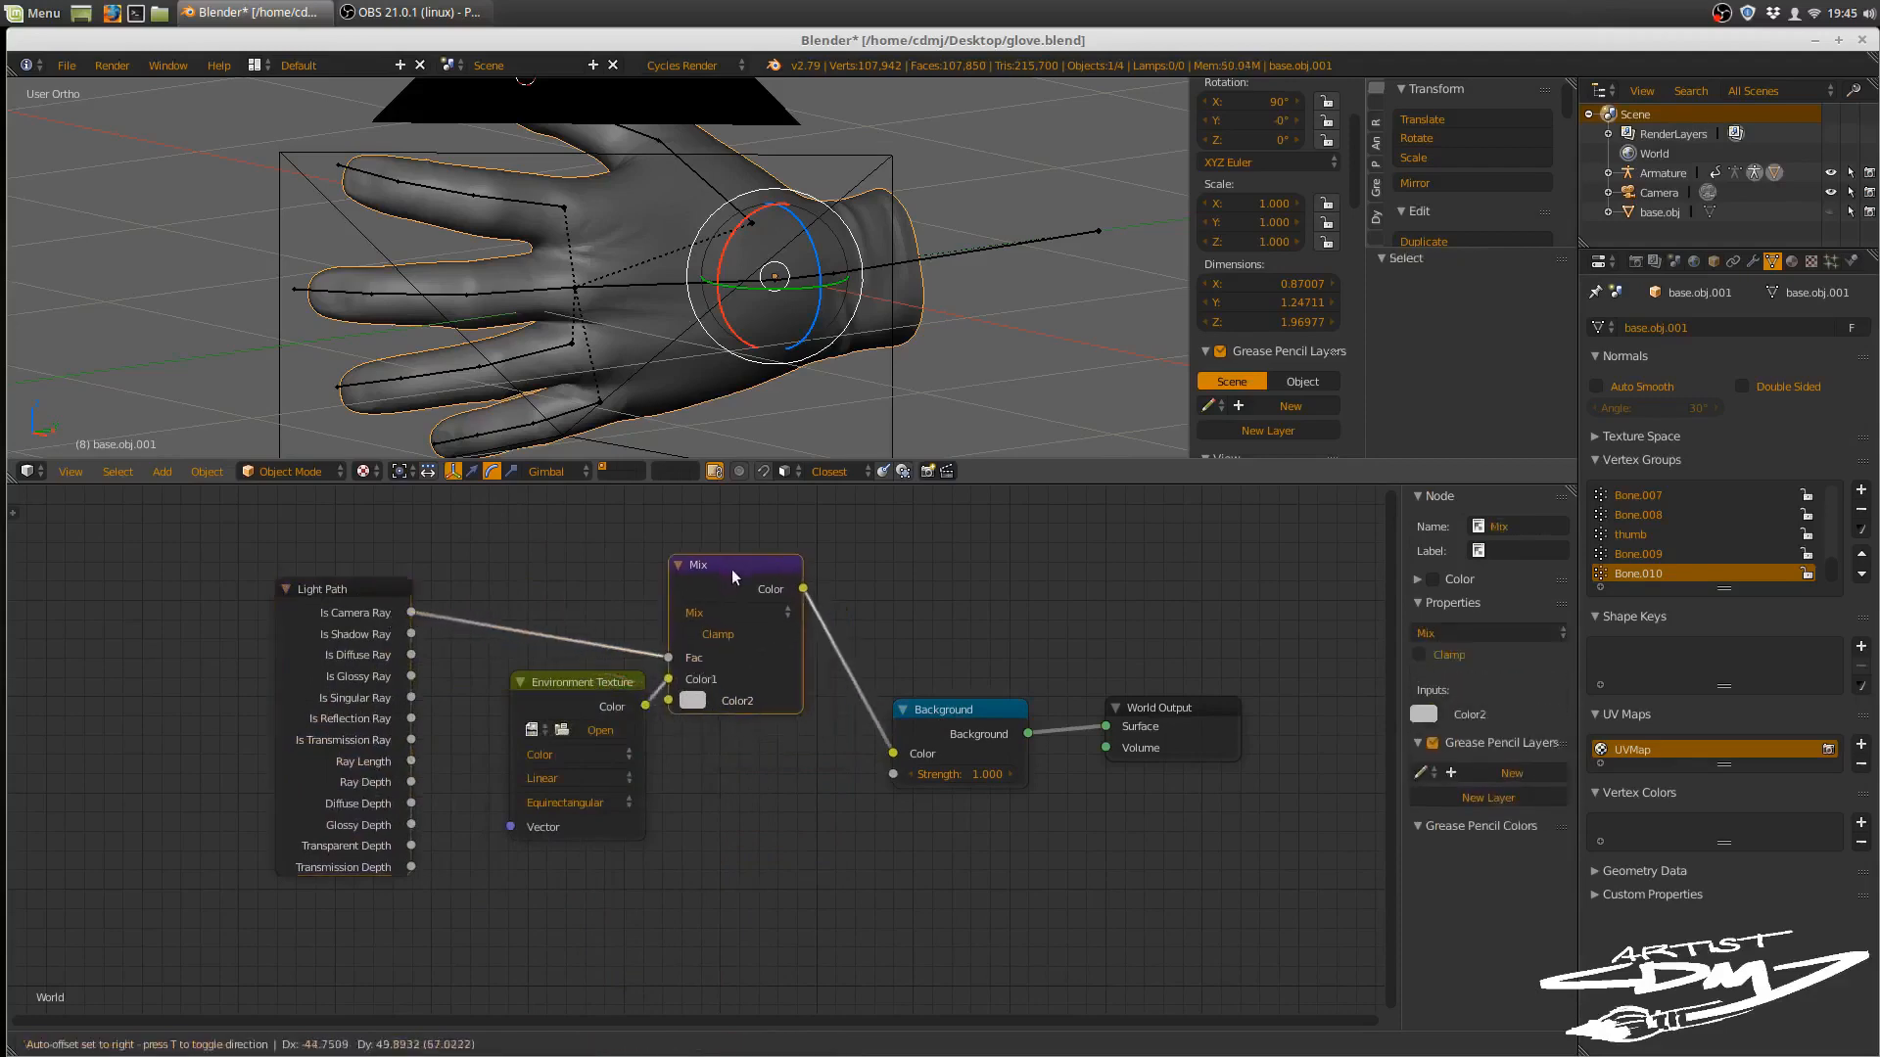
left_click_drag(589, 680, 558, 701)
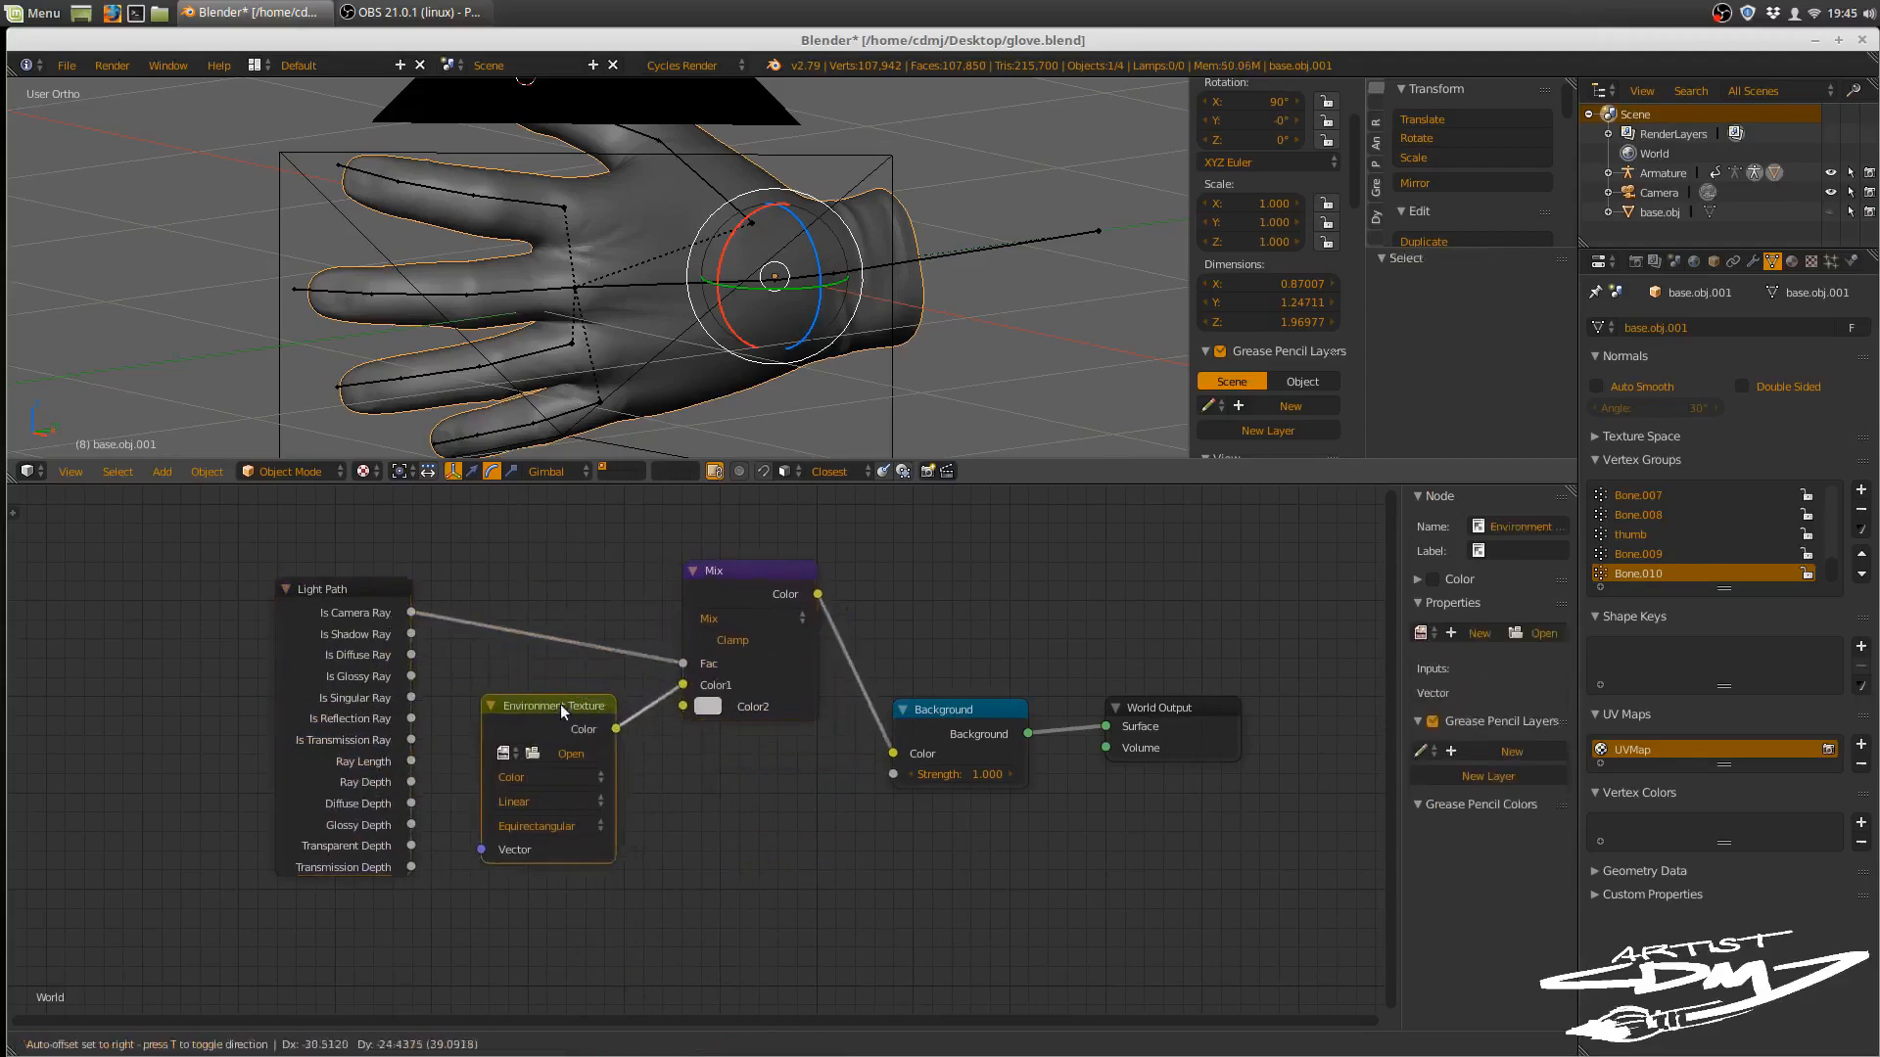
- Darken the Mix node's Color2 to RGB 0.011 and load studio_small_01_4k.hdr from Downloads into the Environment Texture node
left_click(712, 706)
left_click_drag(862, 537, 866, 560)
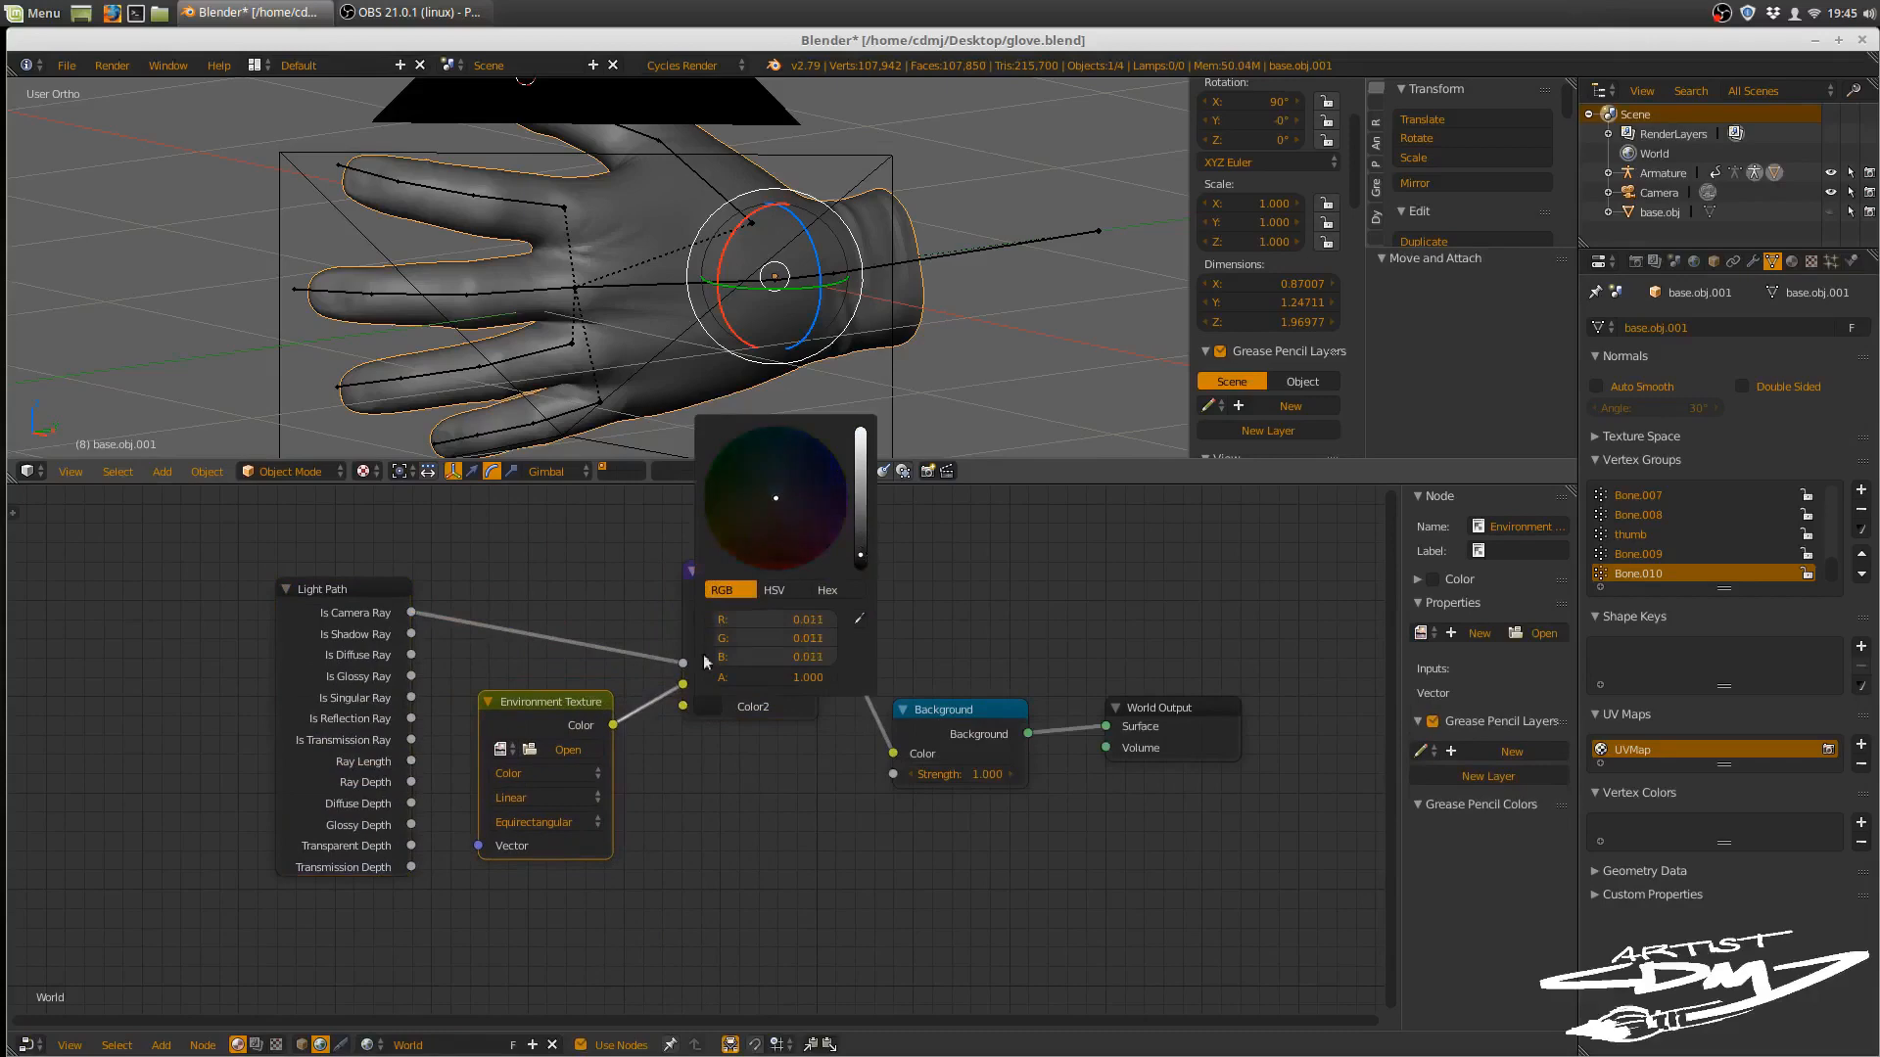
left_click(565, 750)
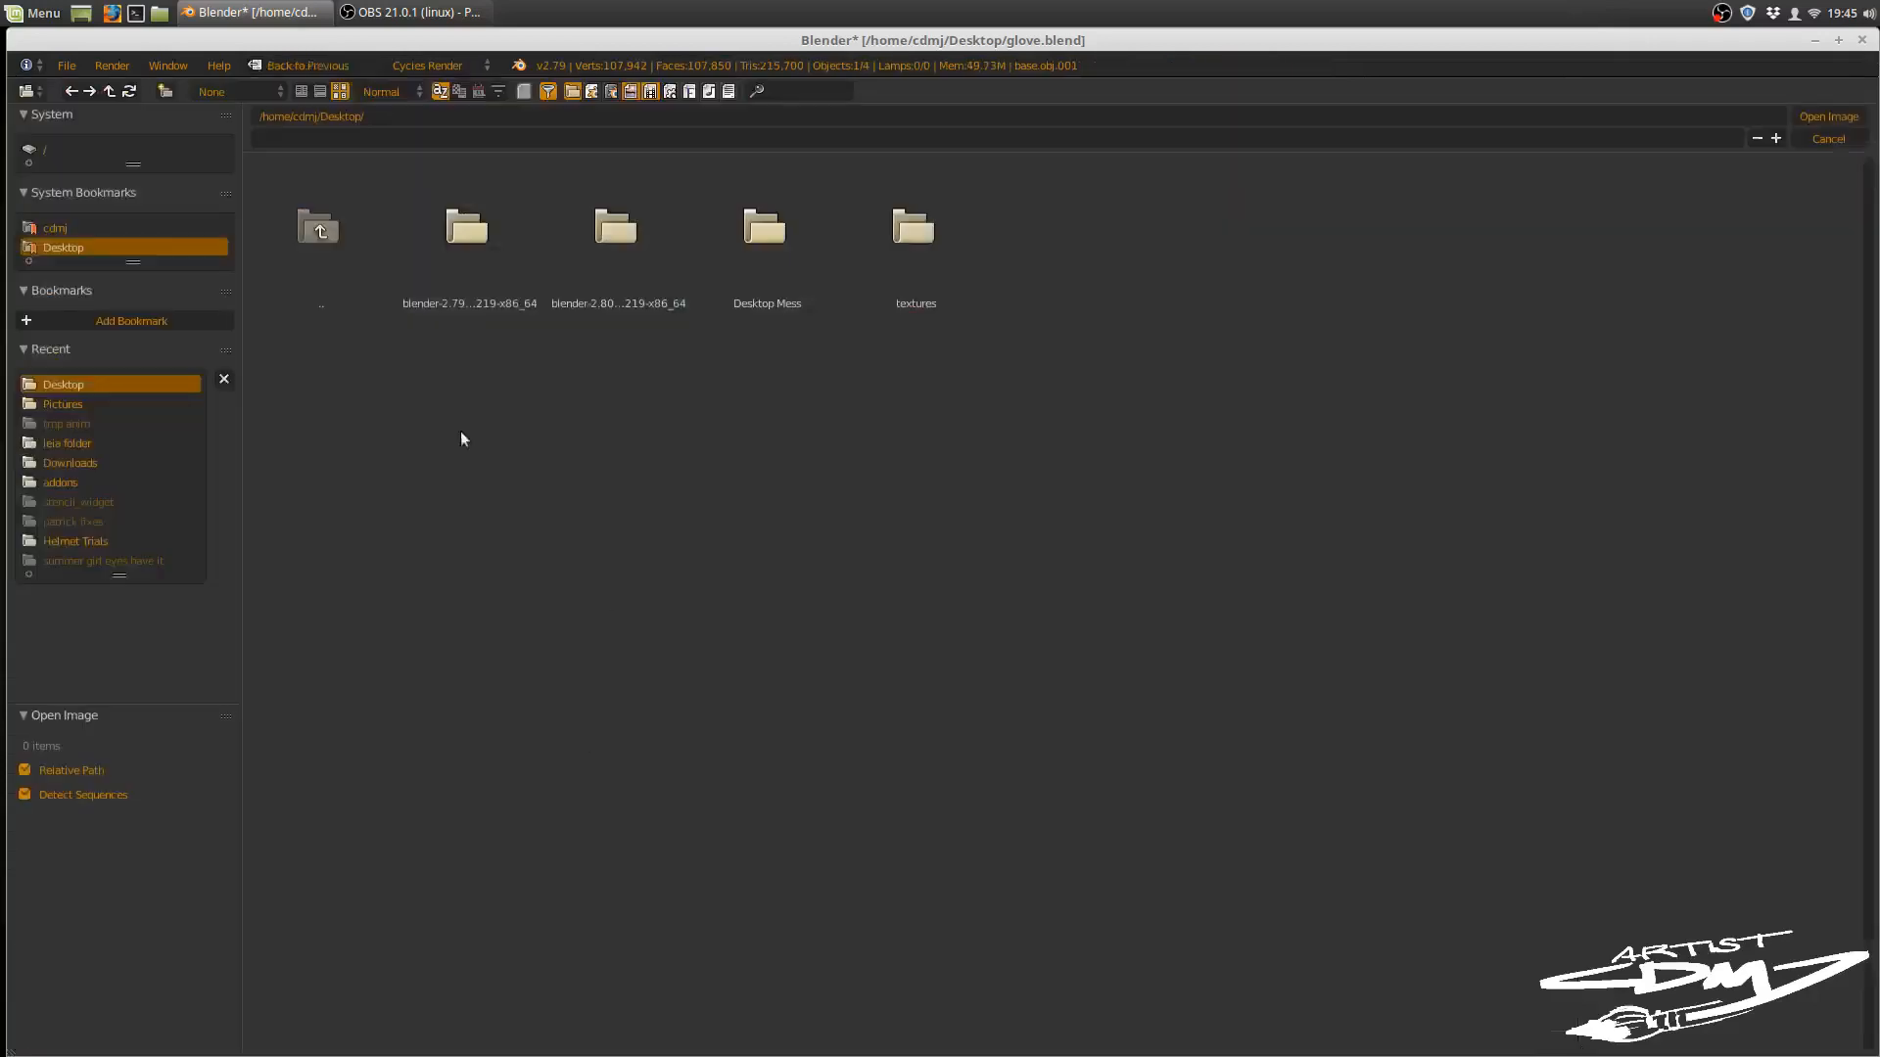
left_click(83, 461)
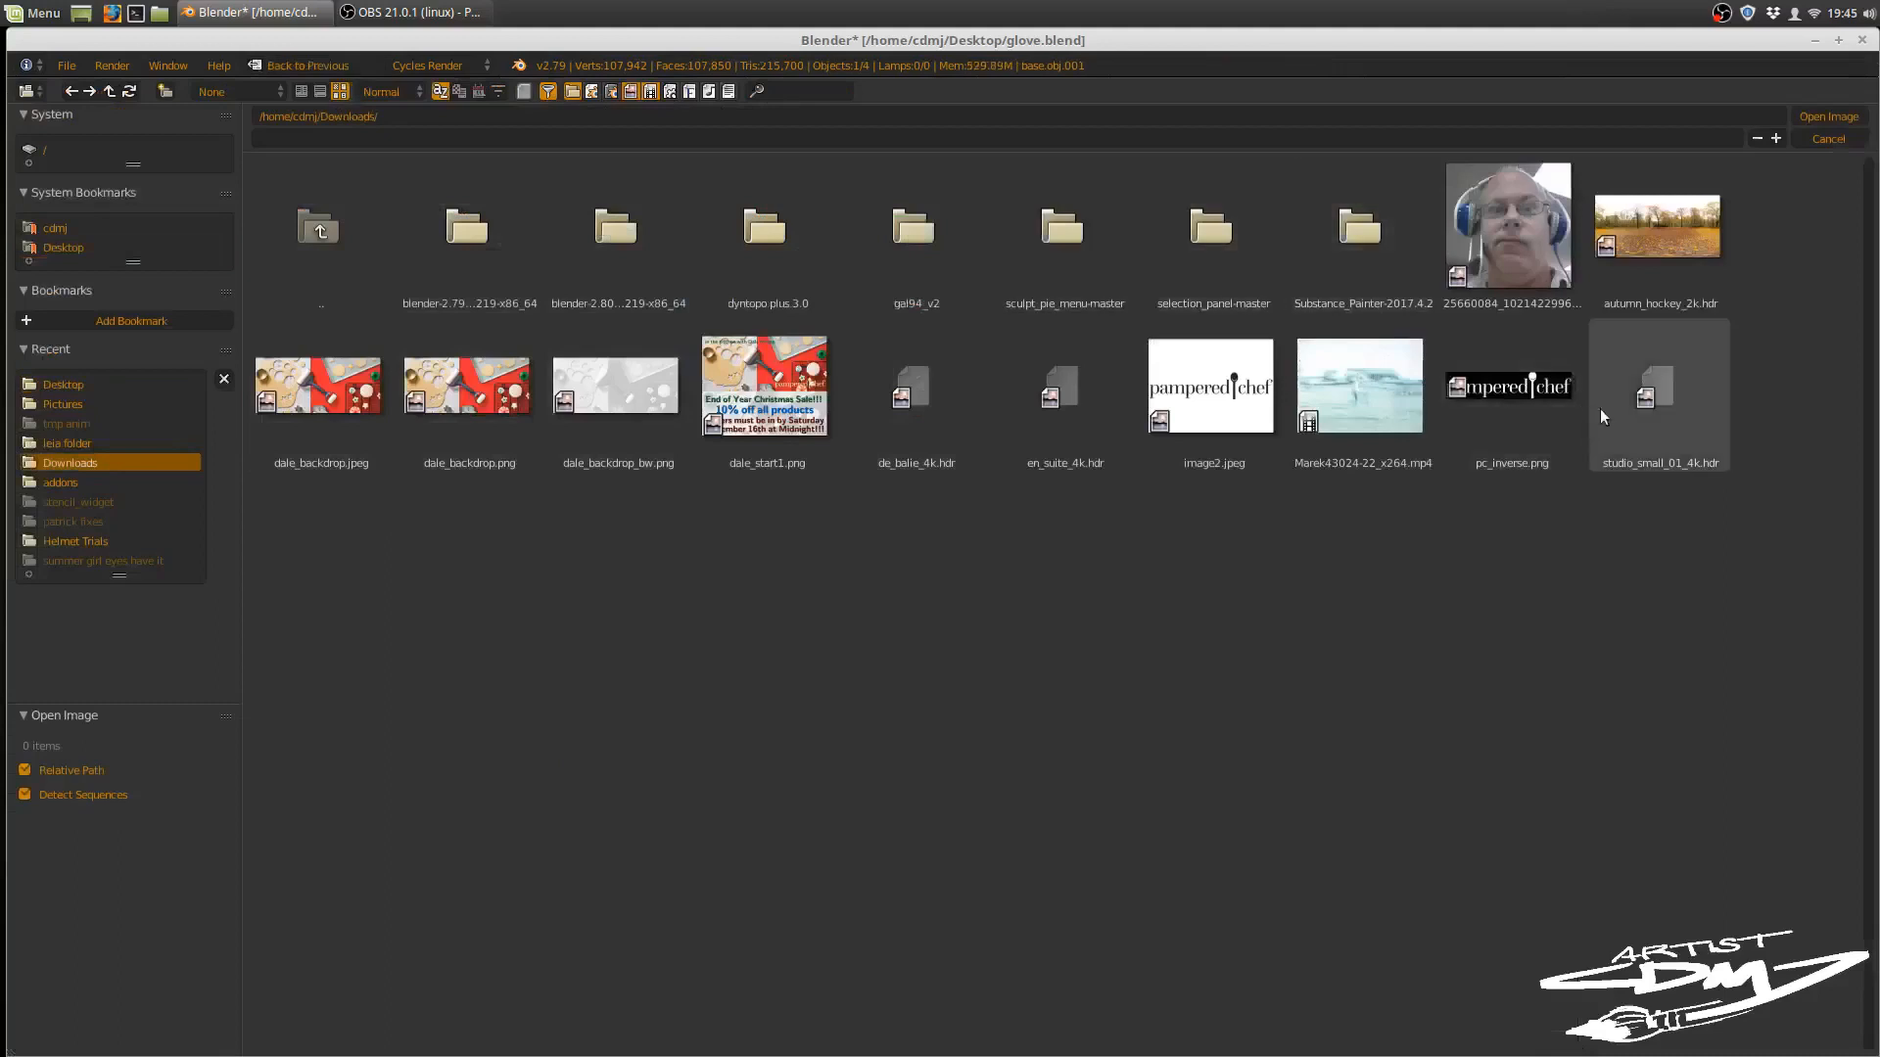
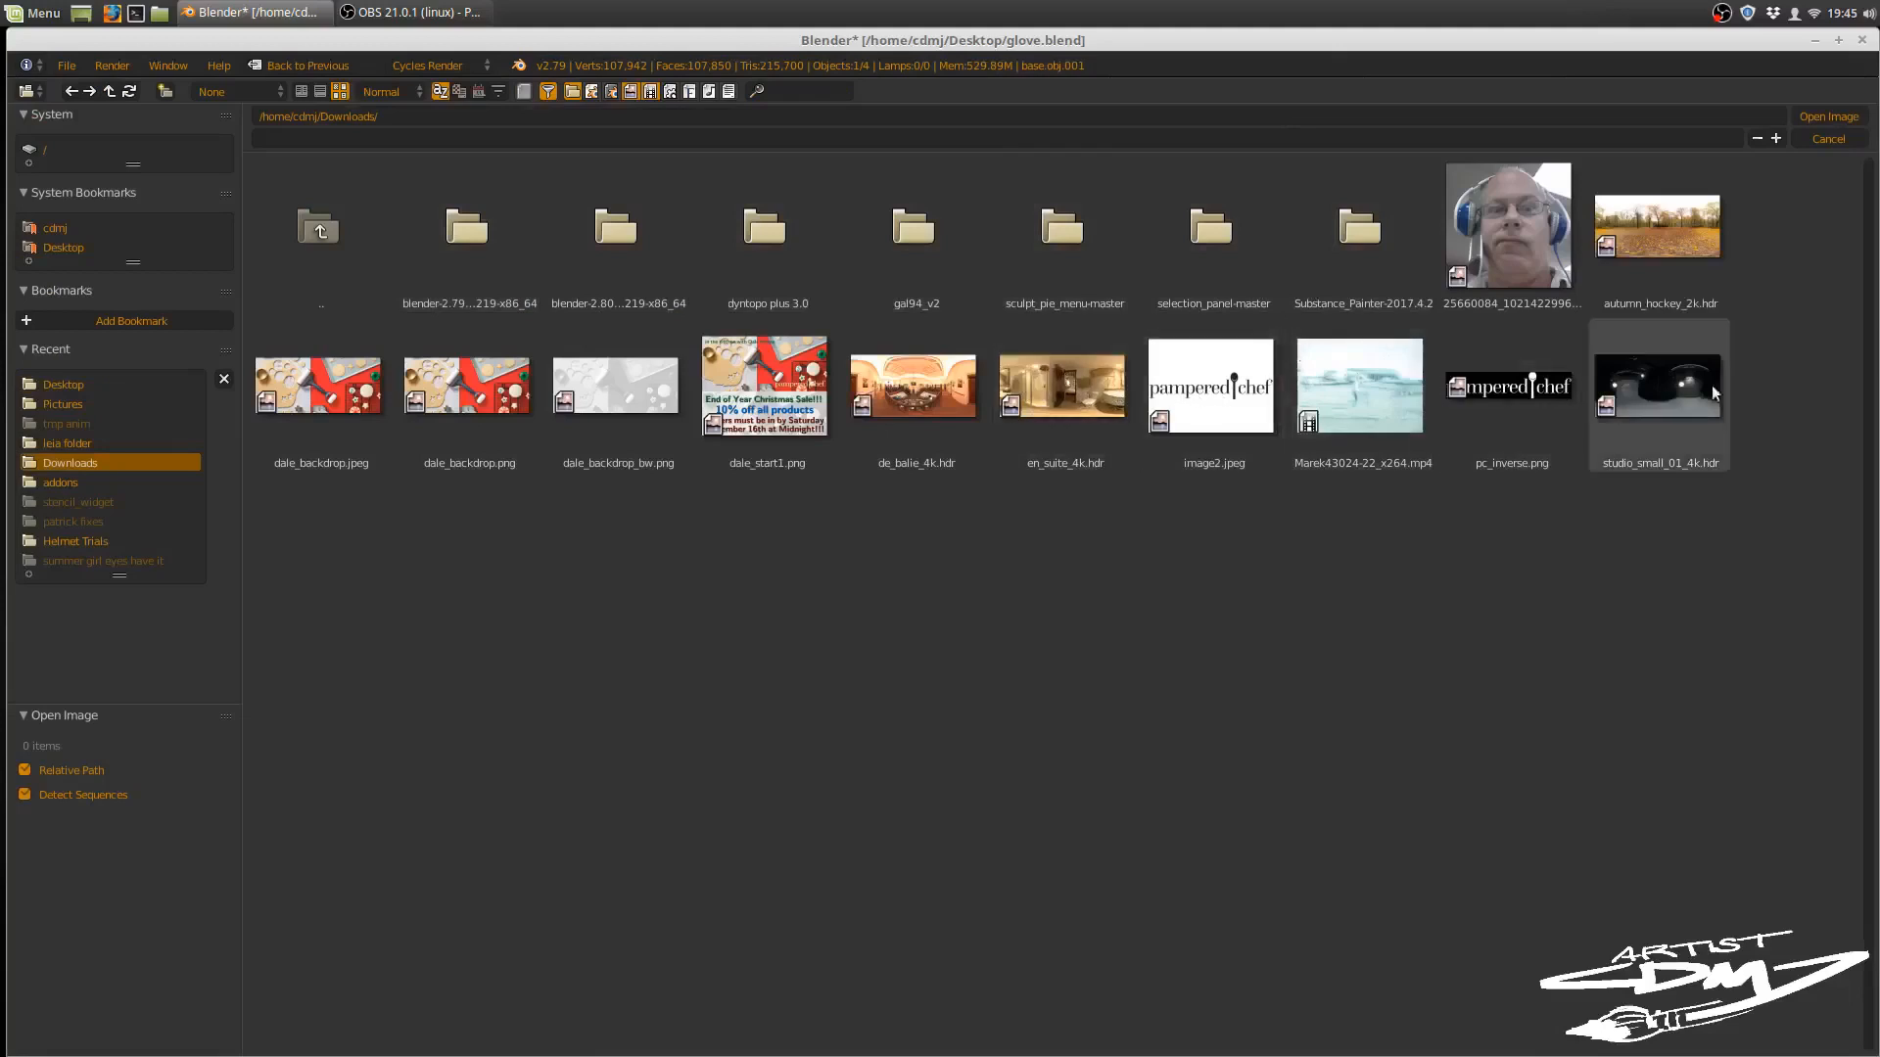
left_click(1655, 389)
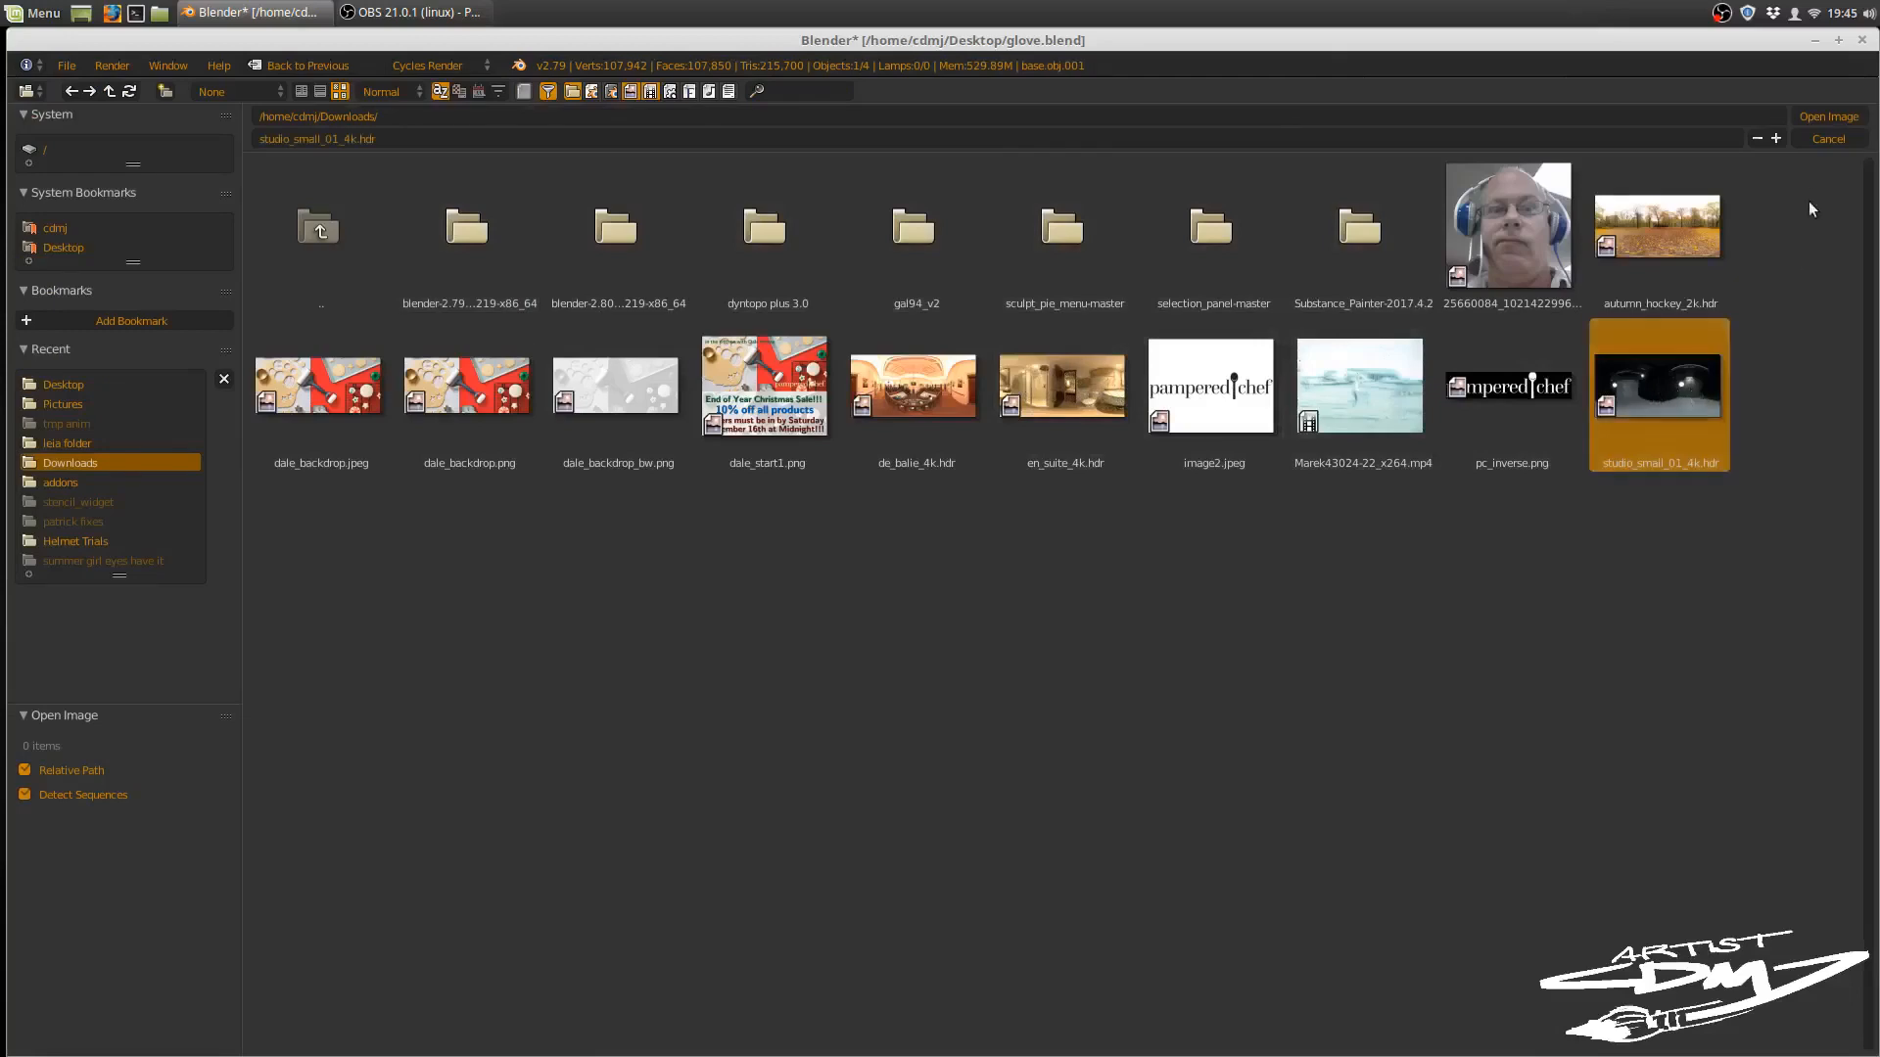
left_click(1840, 122)
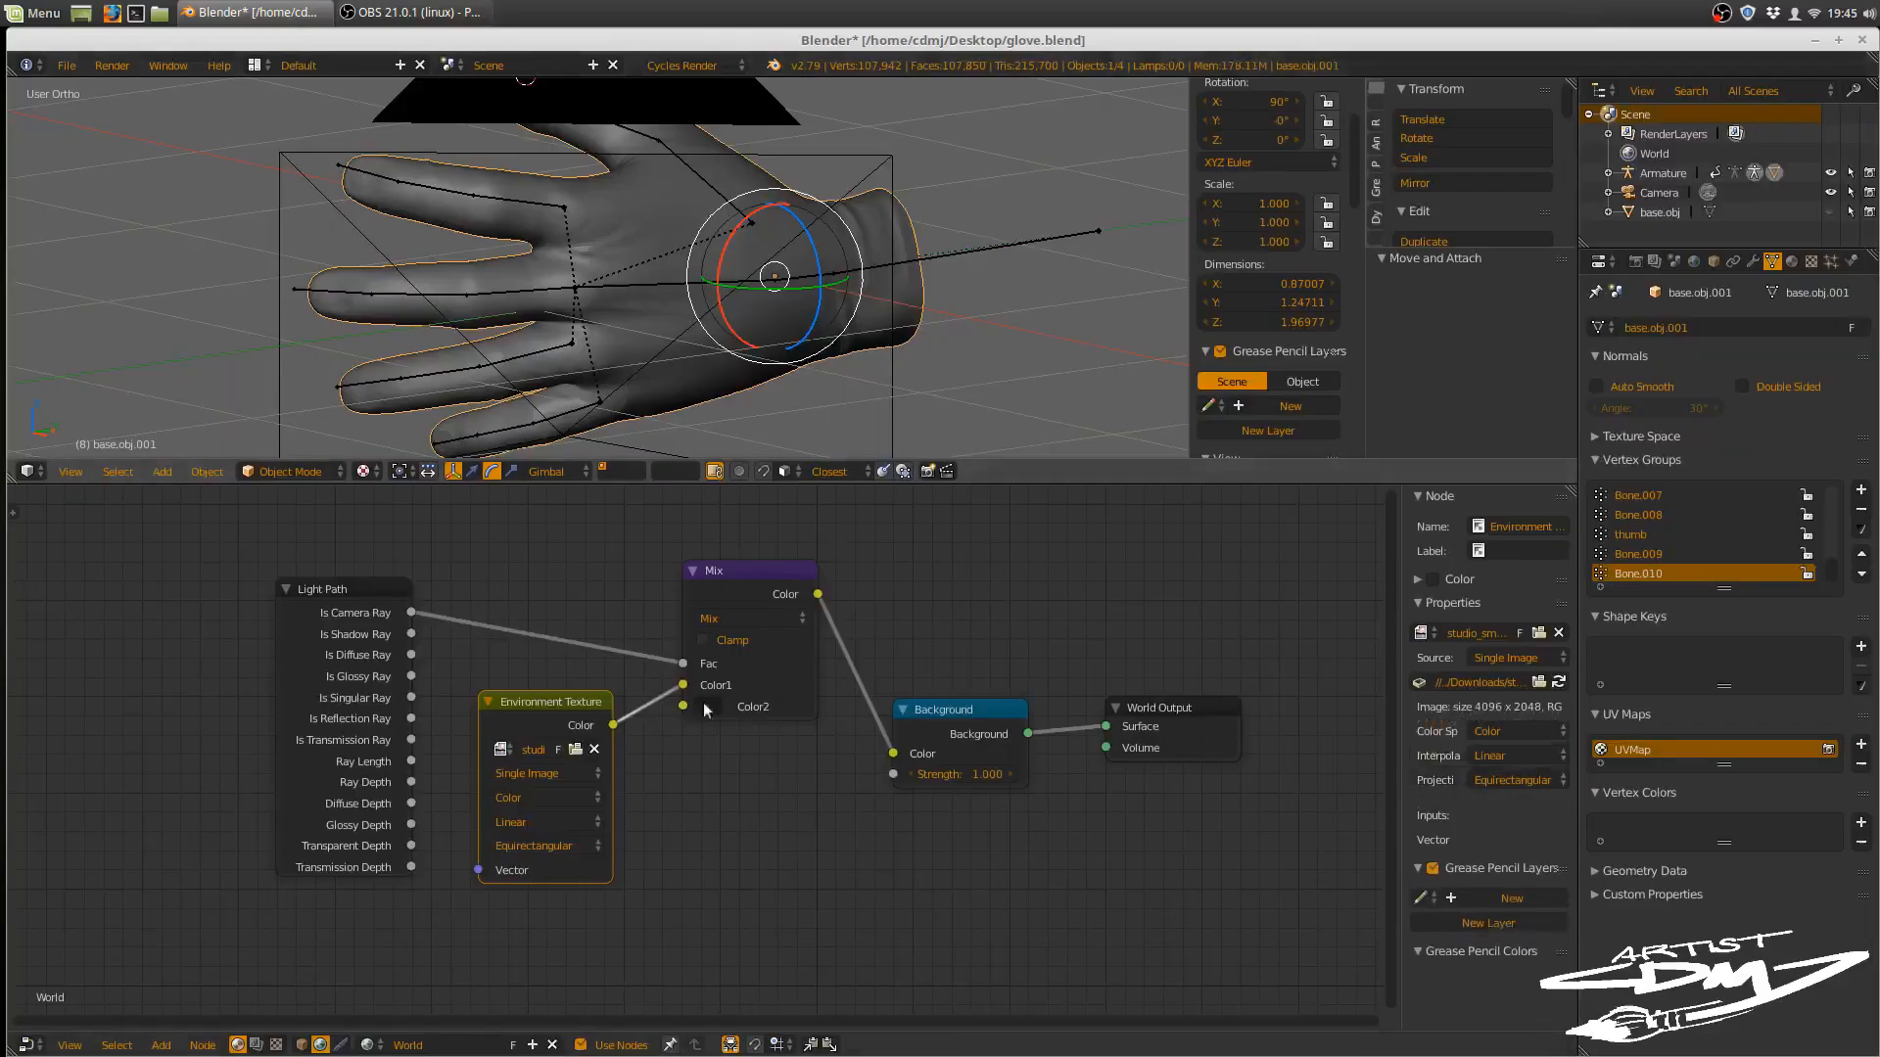
- Duplicate the Environment Texture node below the original, load de_balie_4k.hdr into the copy, and tidy the node positions
middle_click_drag(675, 793, 872, 660)
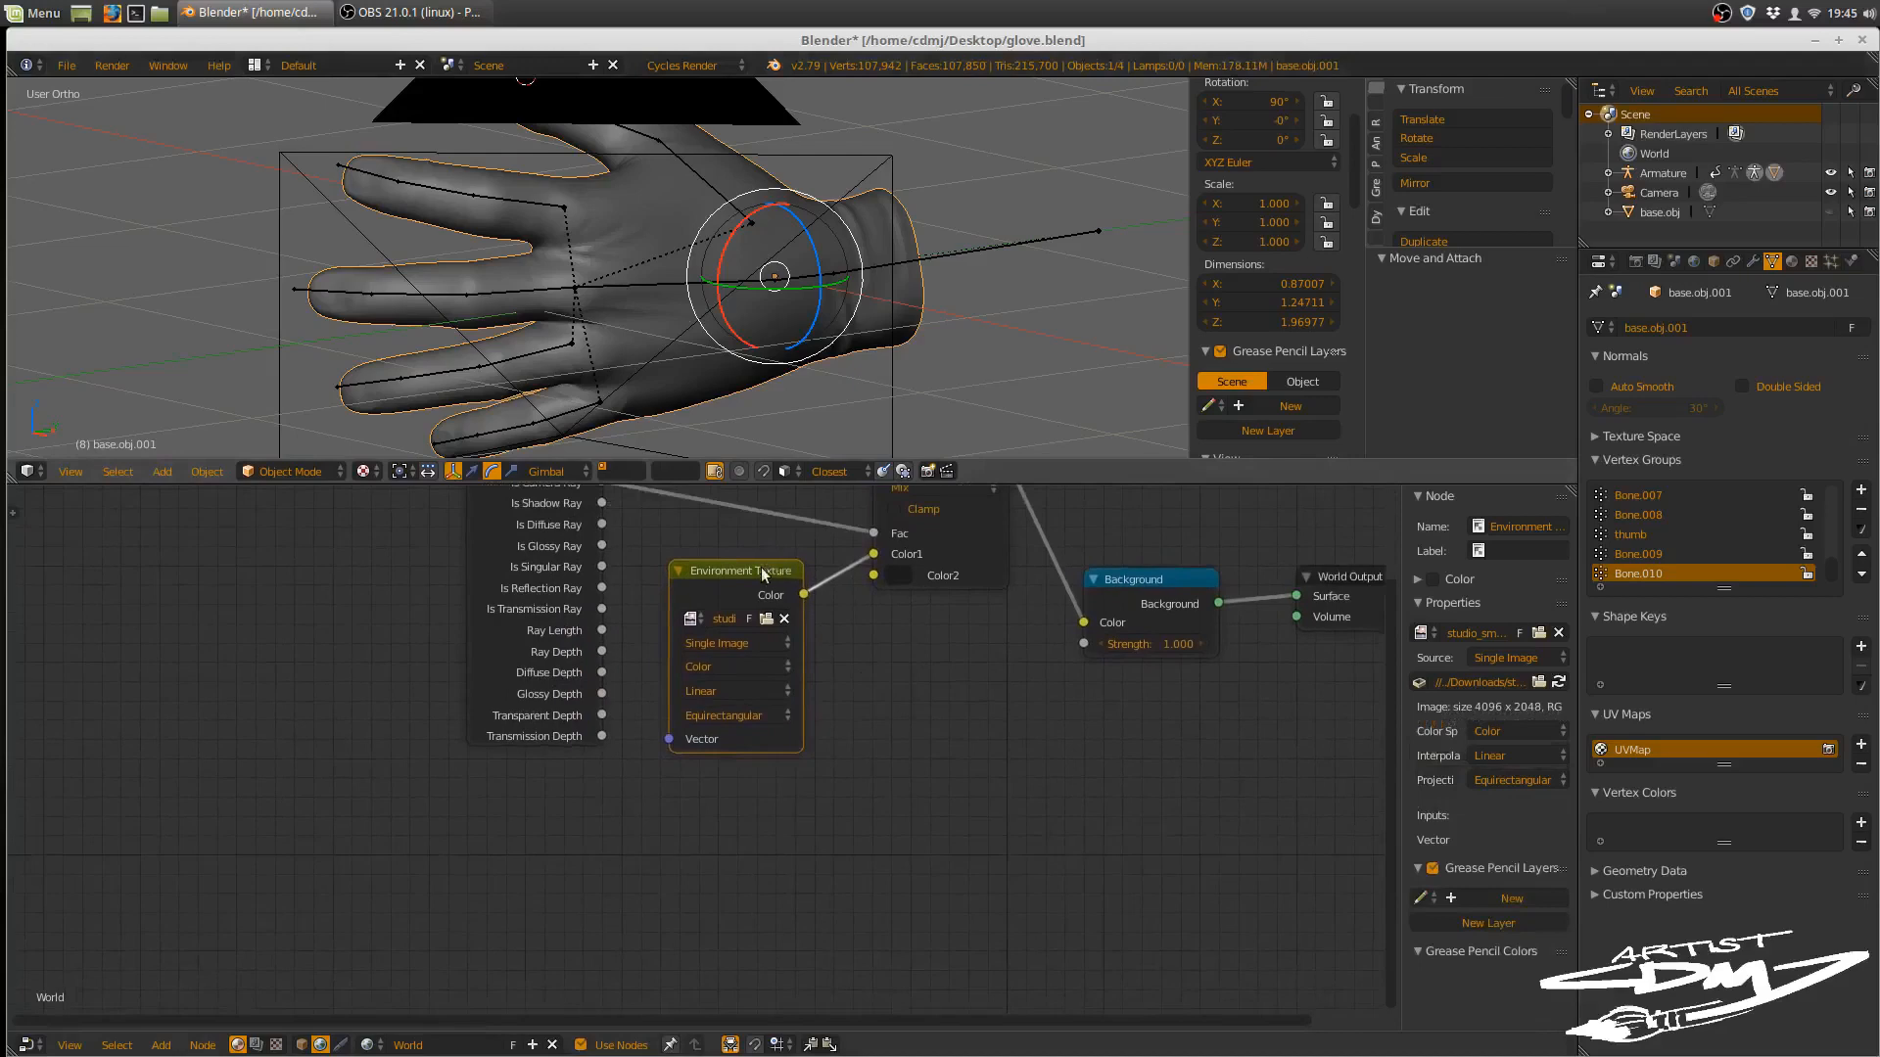
key("shift+d")
left_click(788, 825)
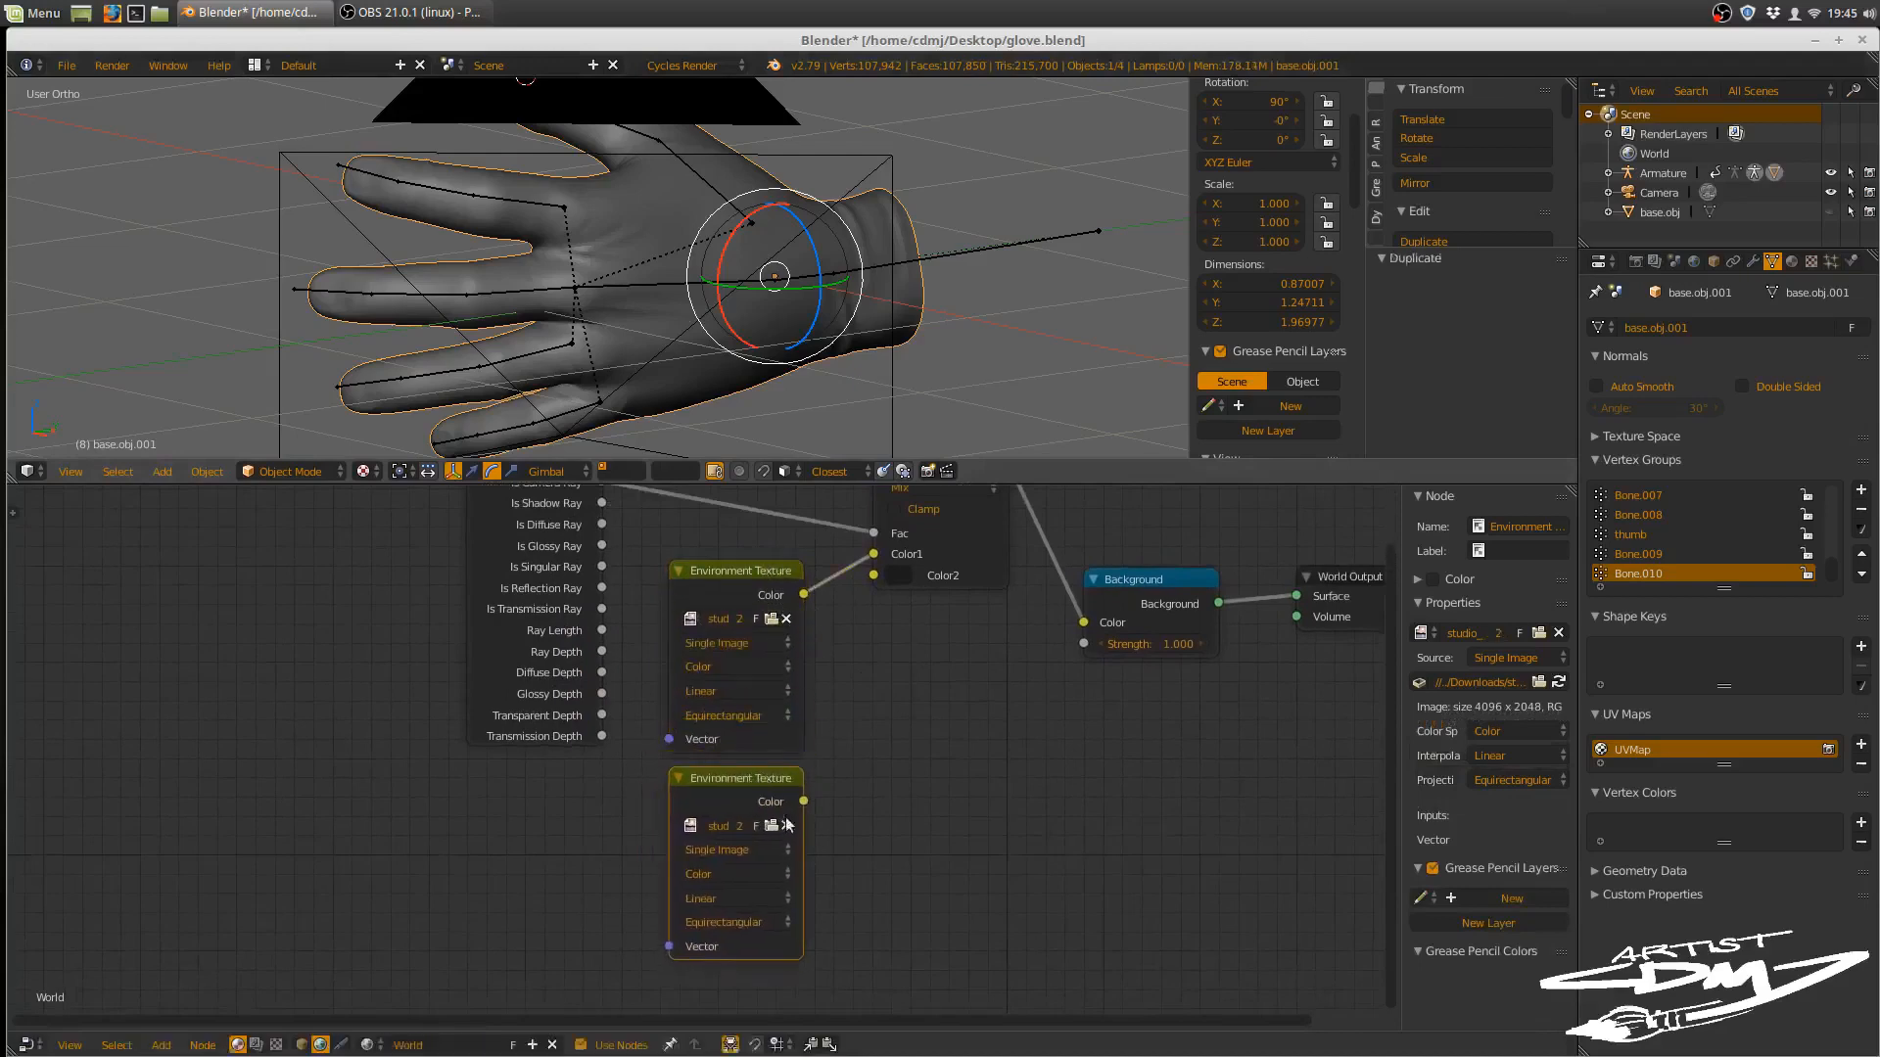
left_click(773, 824)
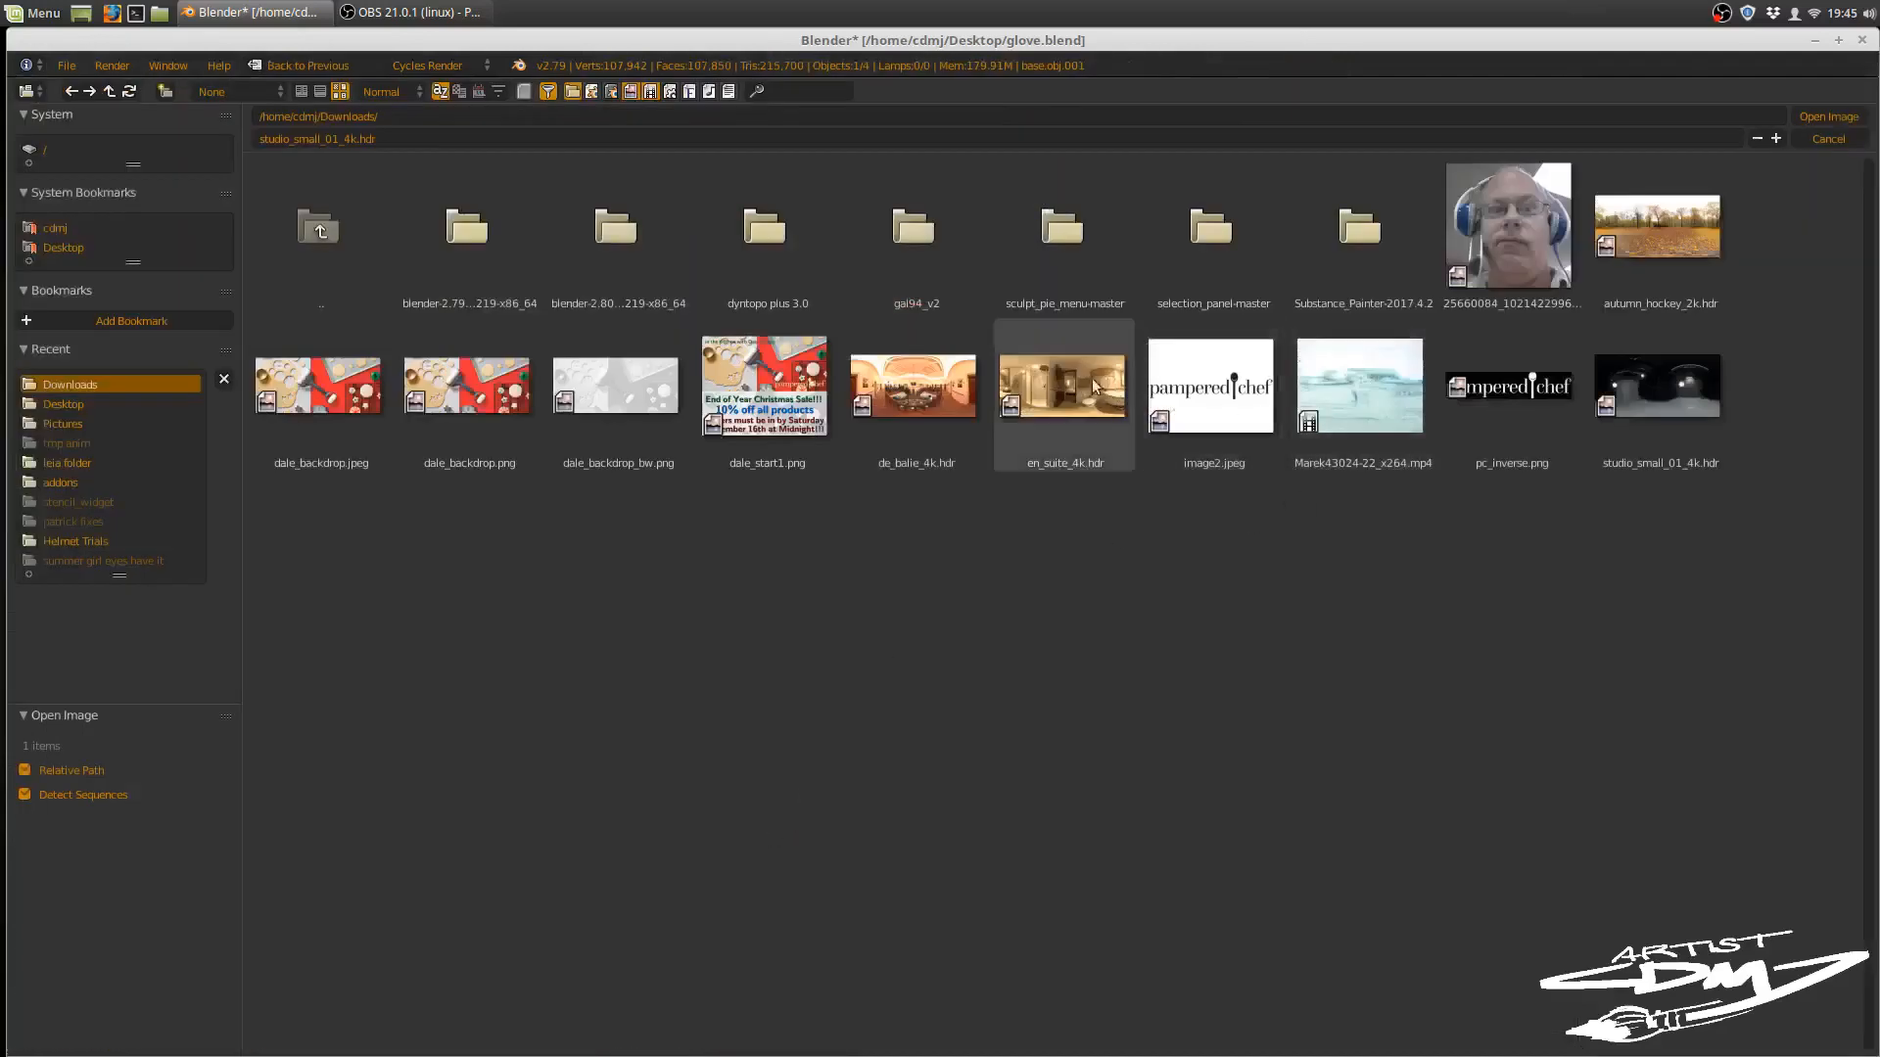
left_click(952, 450)
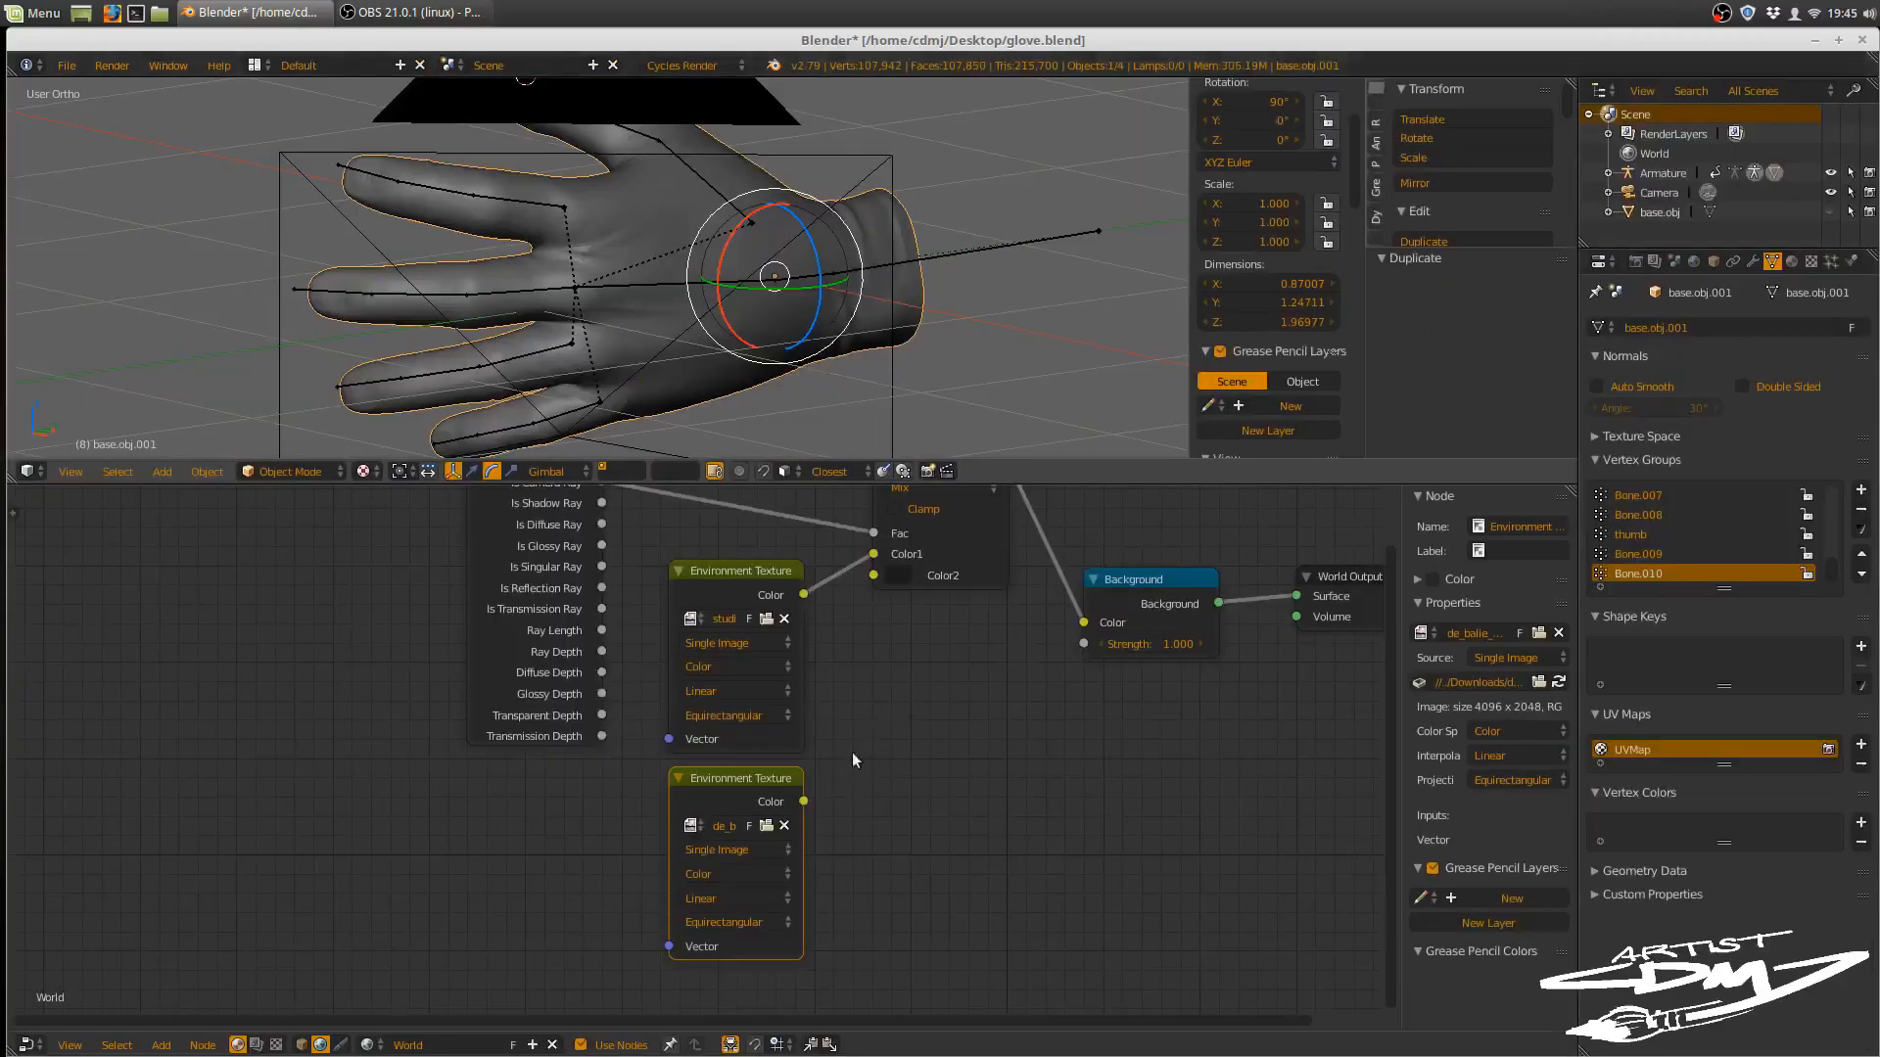
middle_click_drag(854, 760, 779, 863)
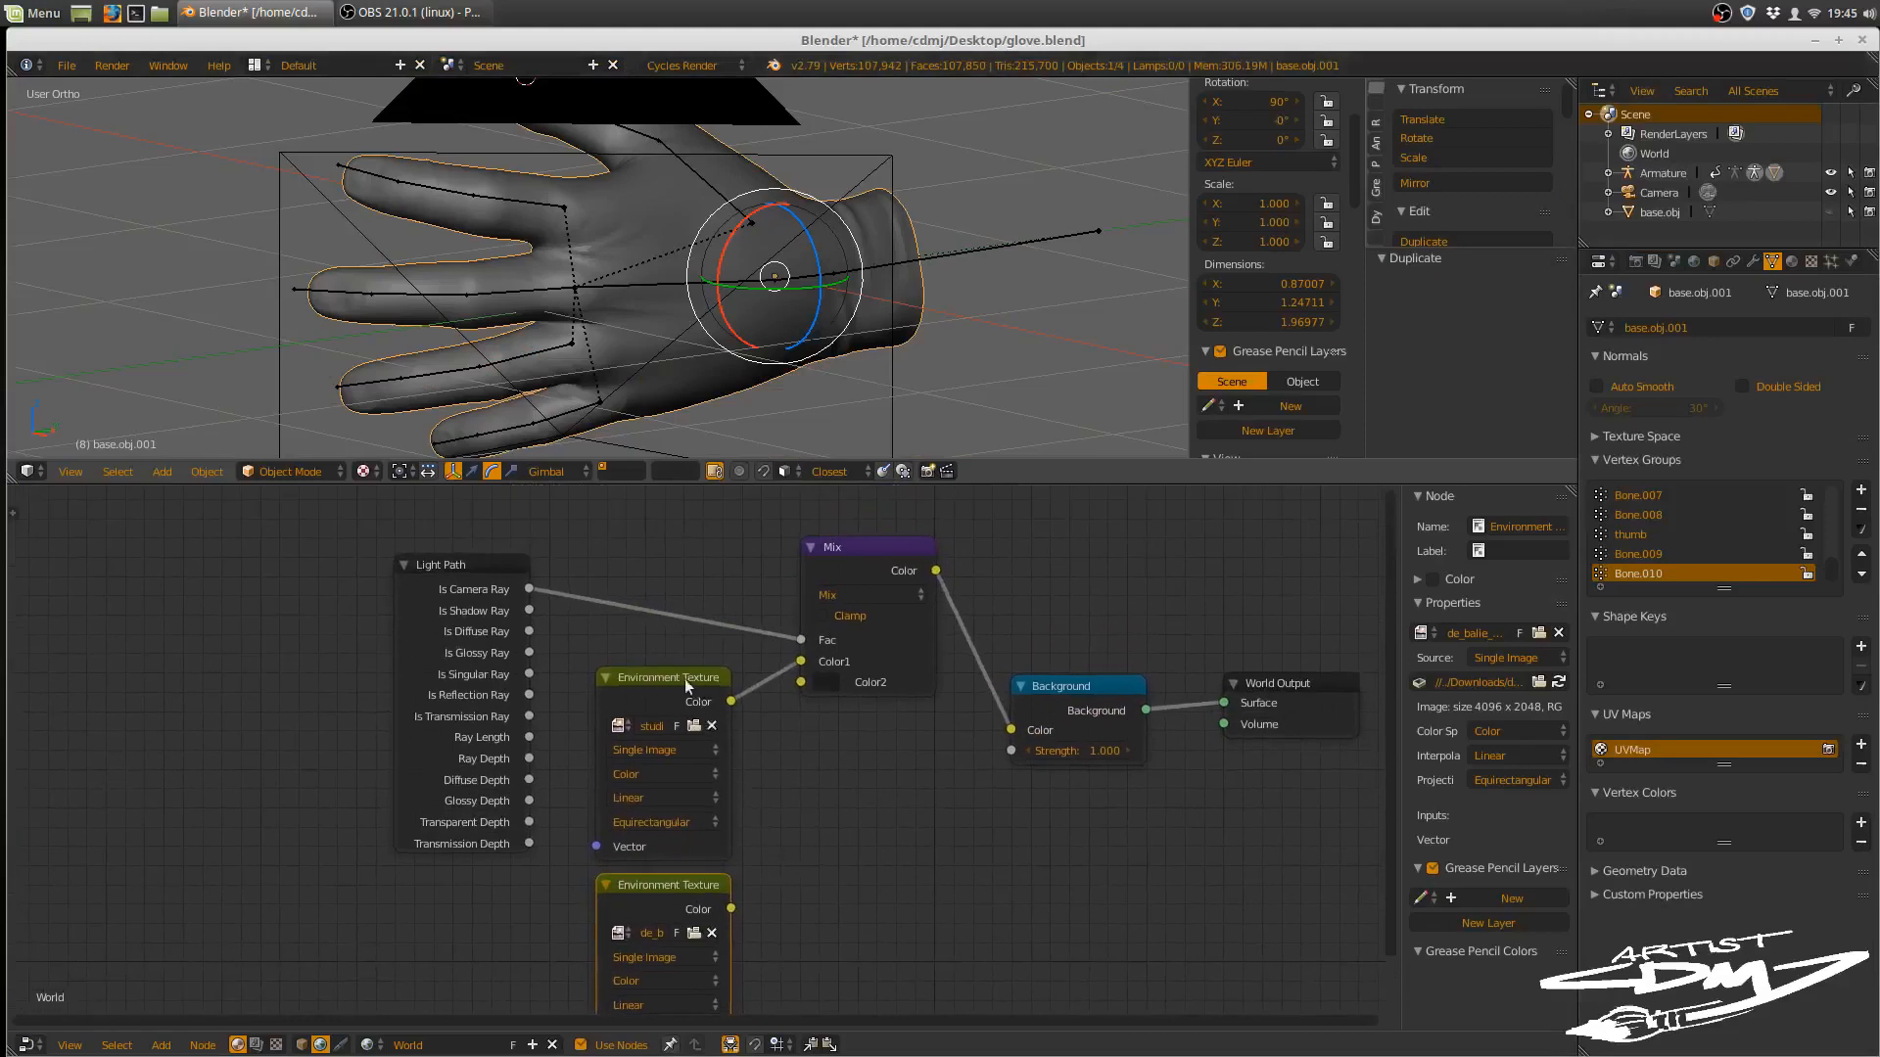
left_click_drag(685, 679, 691, 664)
mouse_move(719, 609)
middle_mouse_down()
mouse_move(676, 651)
mouse_move(704, 603)
middle_mouse_up()
scroll(684, 611, "down", 2)
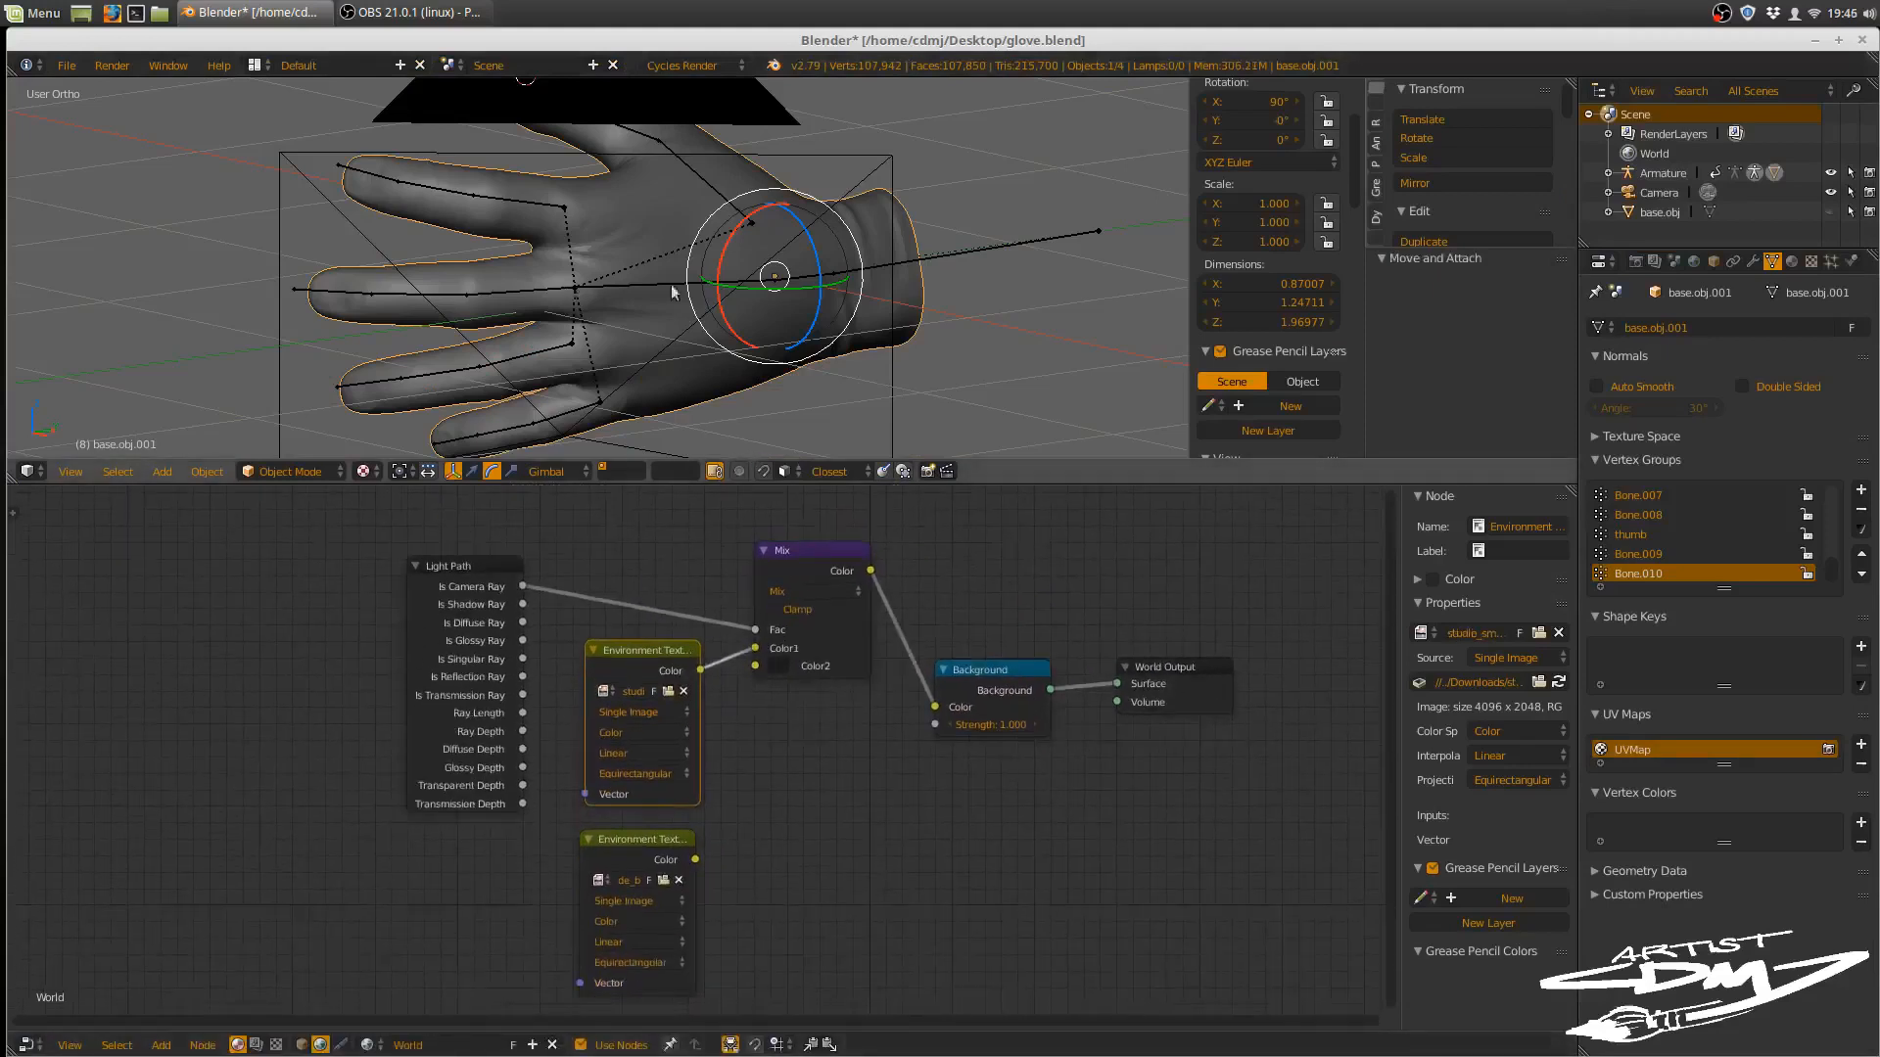
- Look through the camera in the 3D view and enable Border and Crop in the render dimensions
key("KP_0")
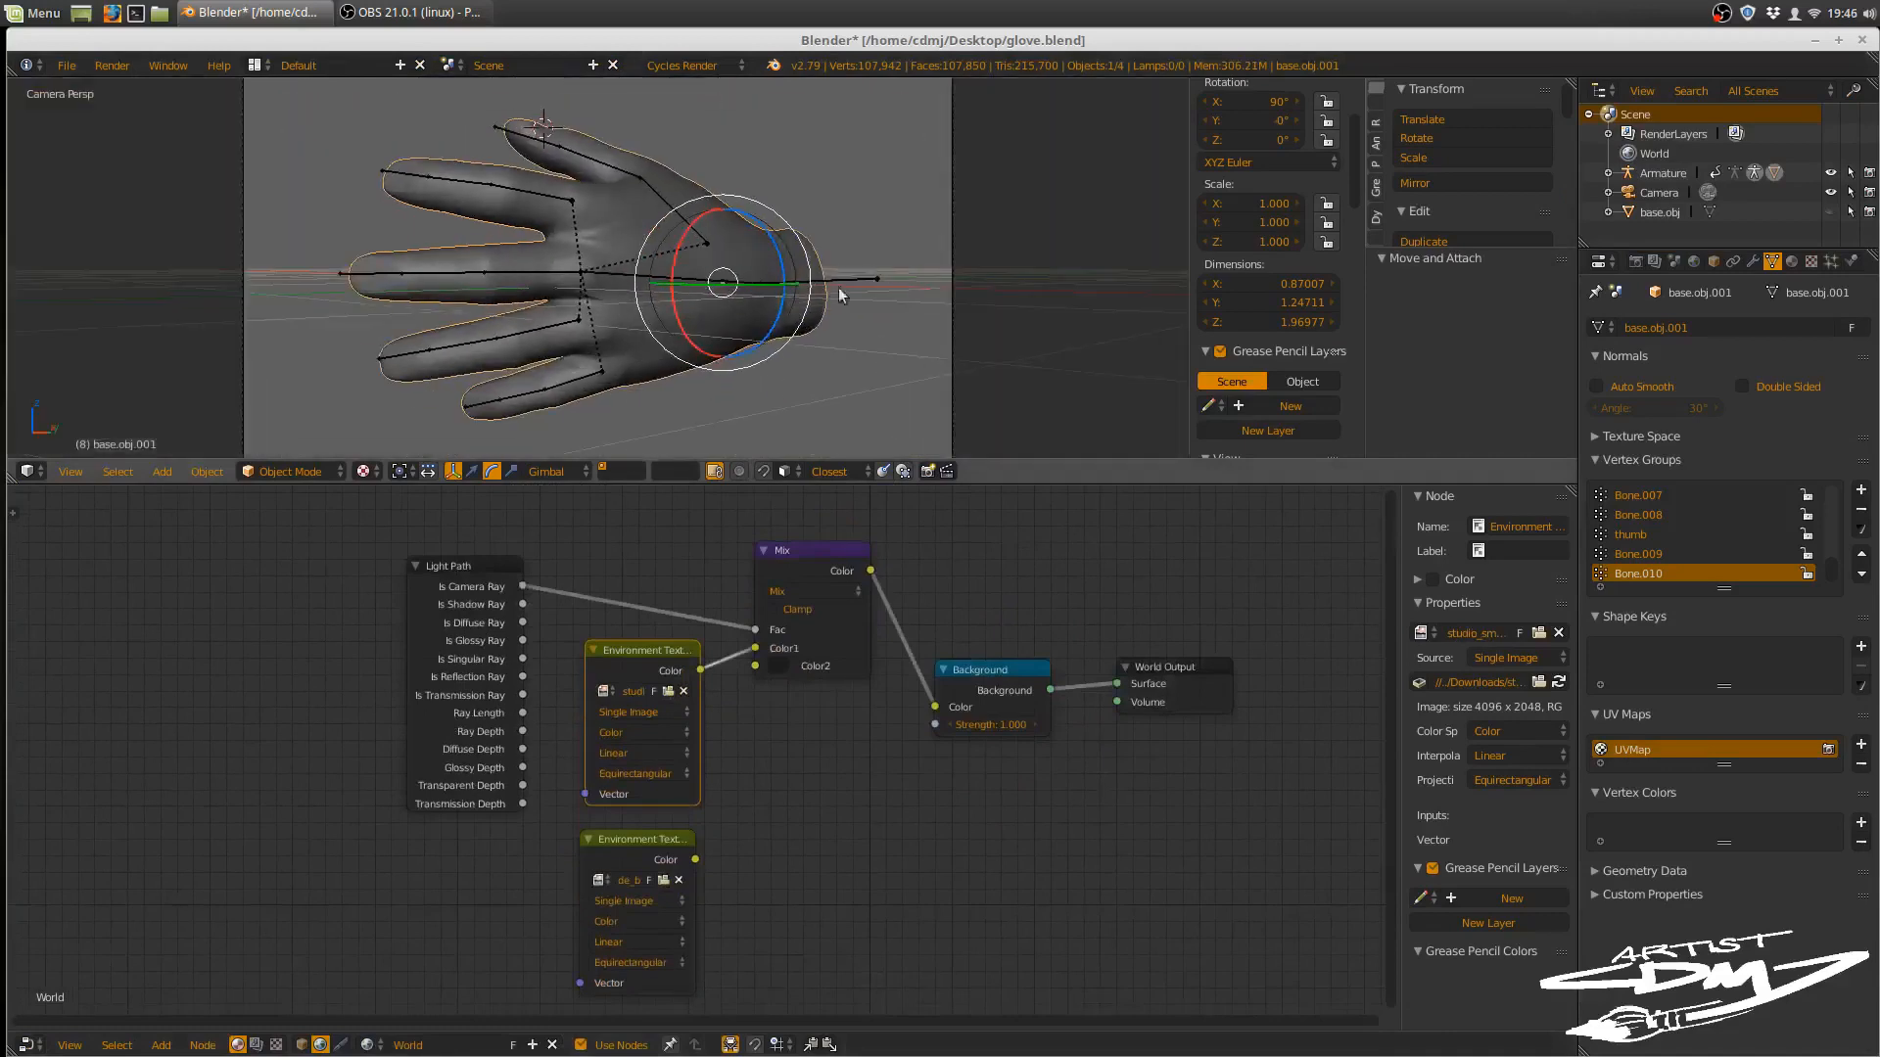
left_click(1636, 262)
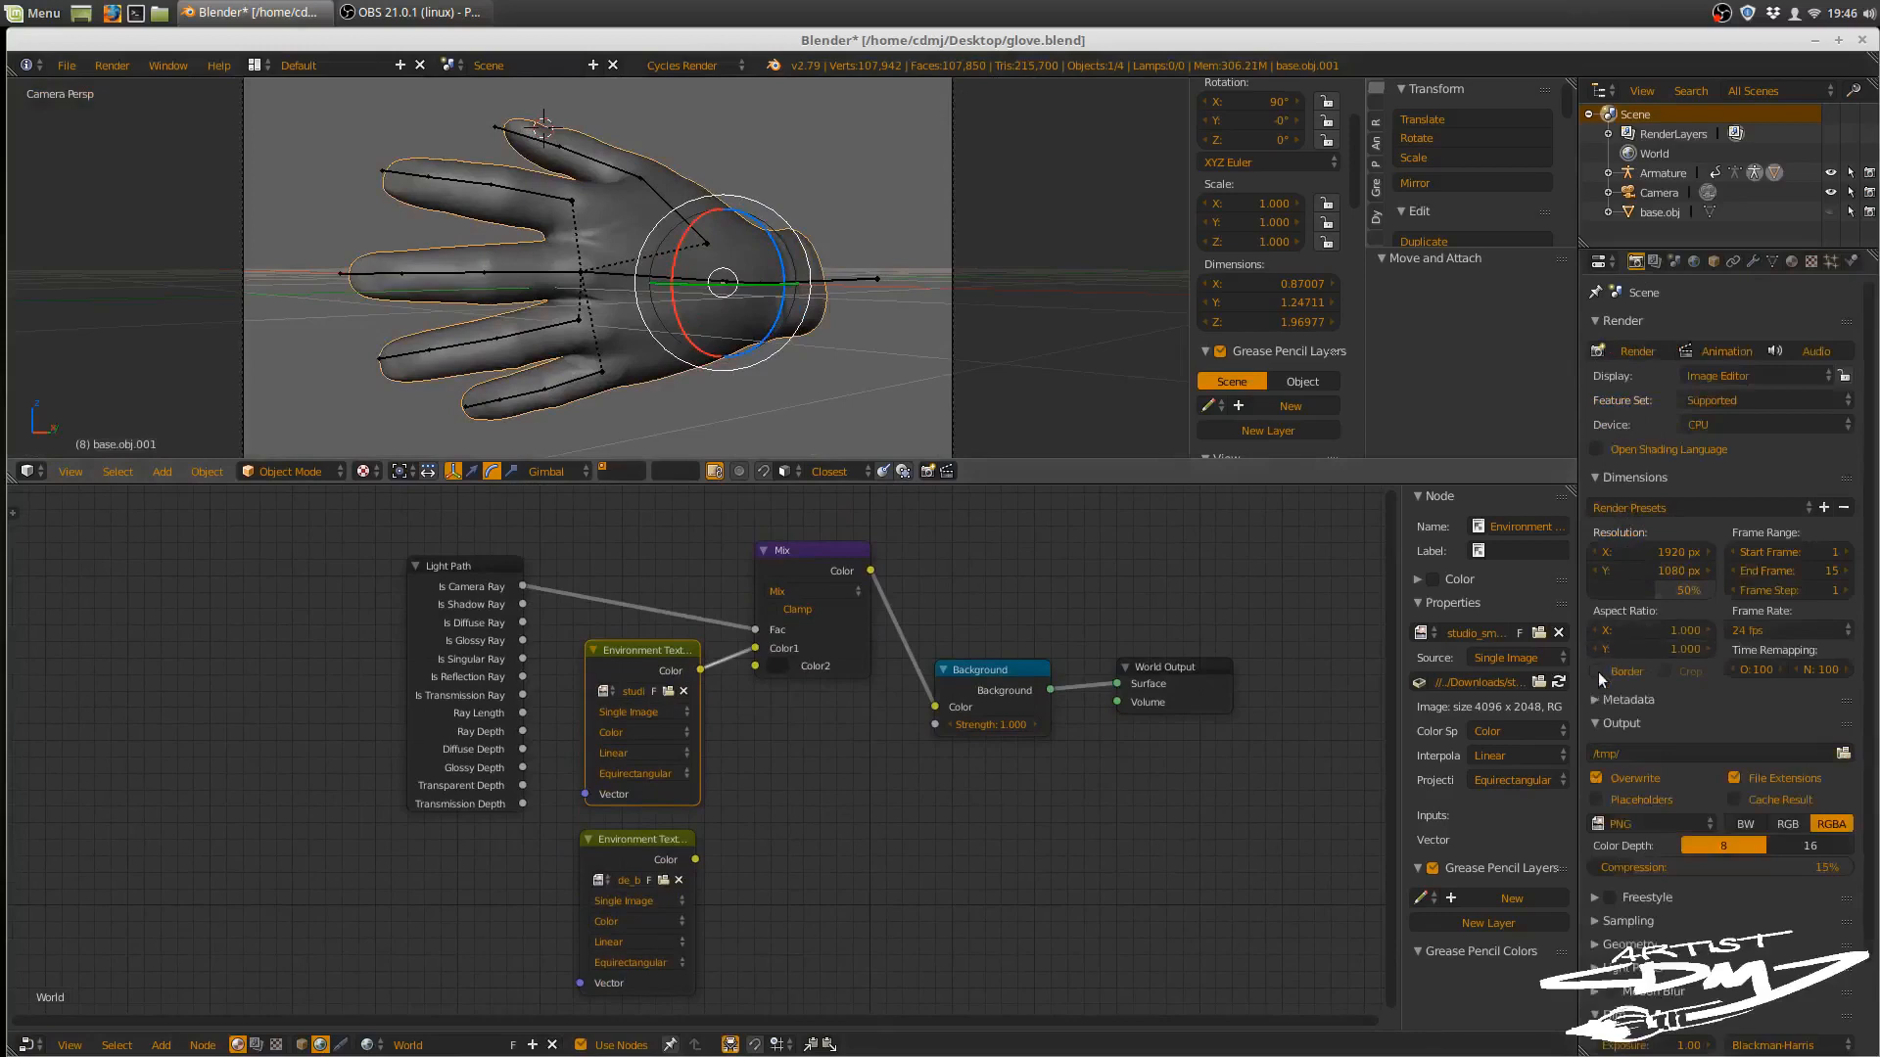
left_click(1631, 673)
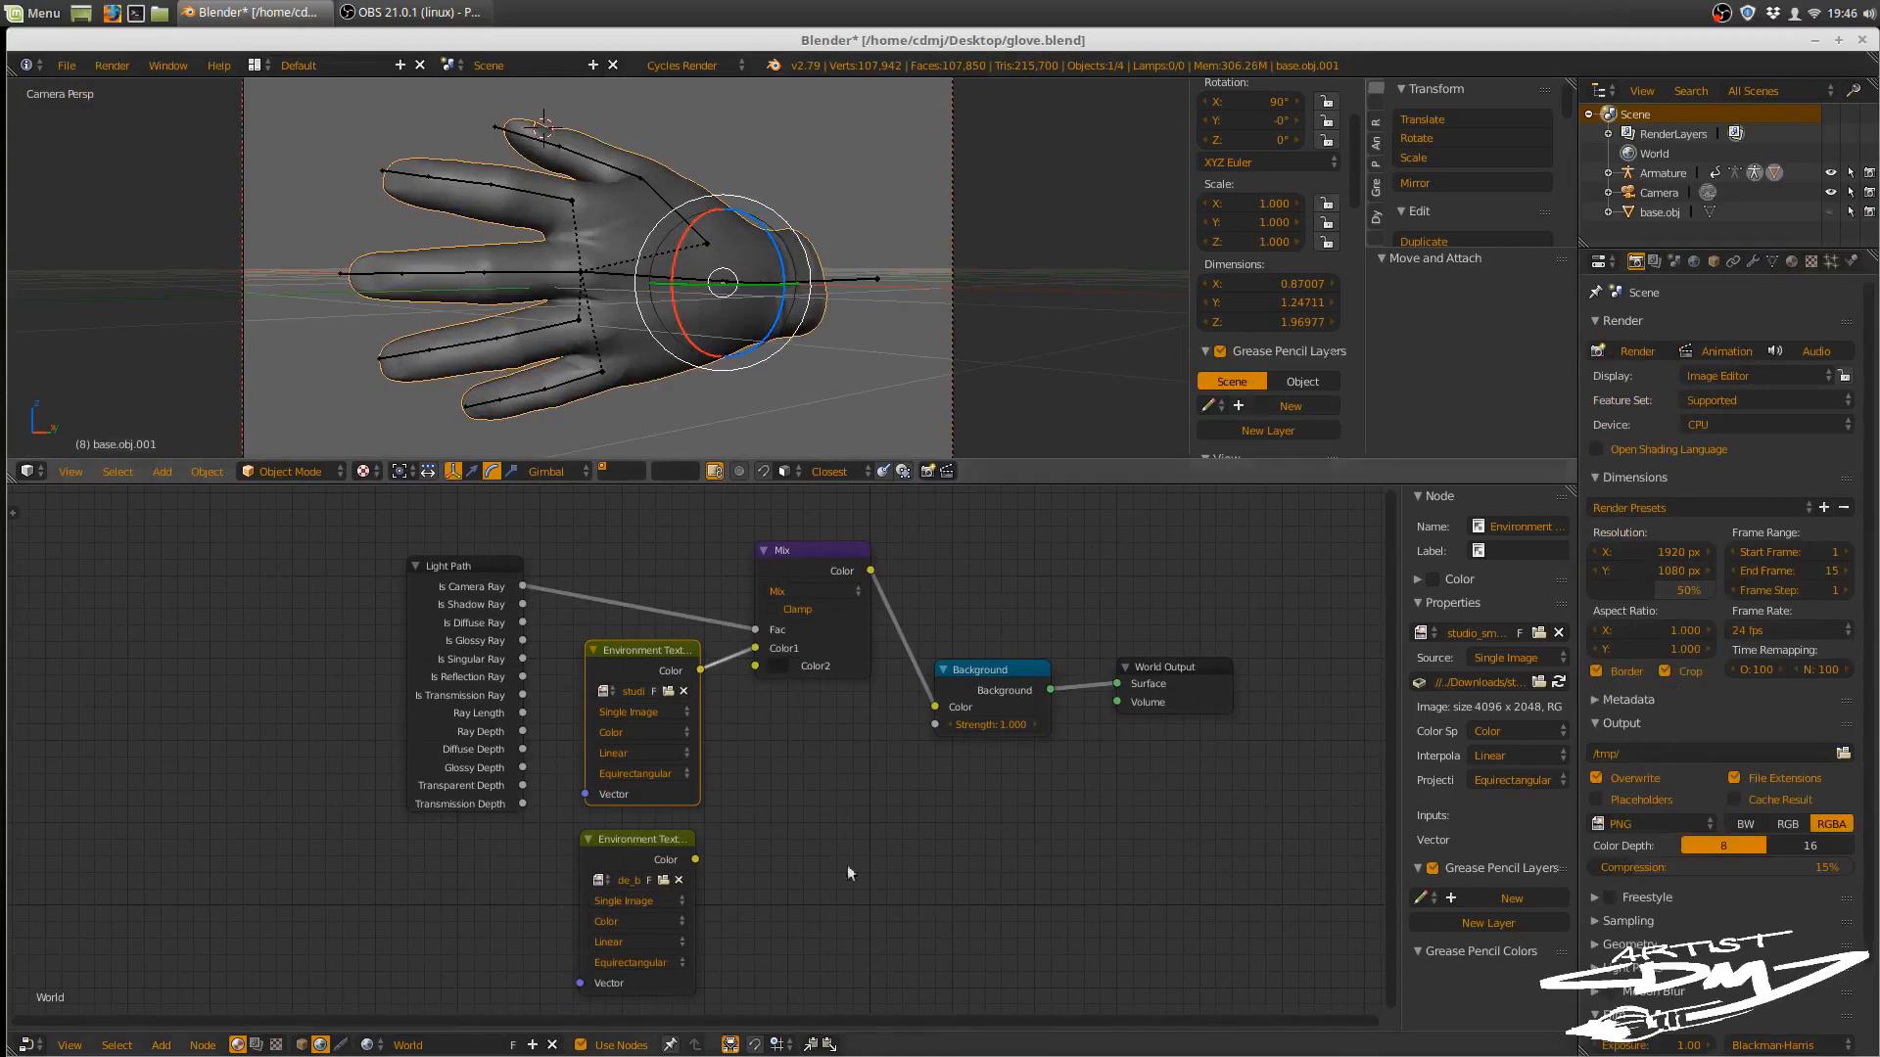
- Switch the node editor to the hand object's shader nodes and create a new material for it
middle_click_drag(825, 945, 843, 892)
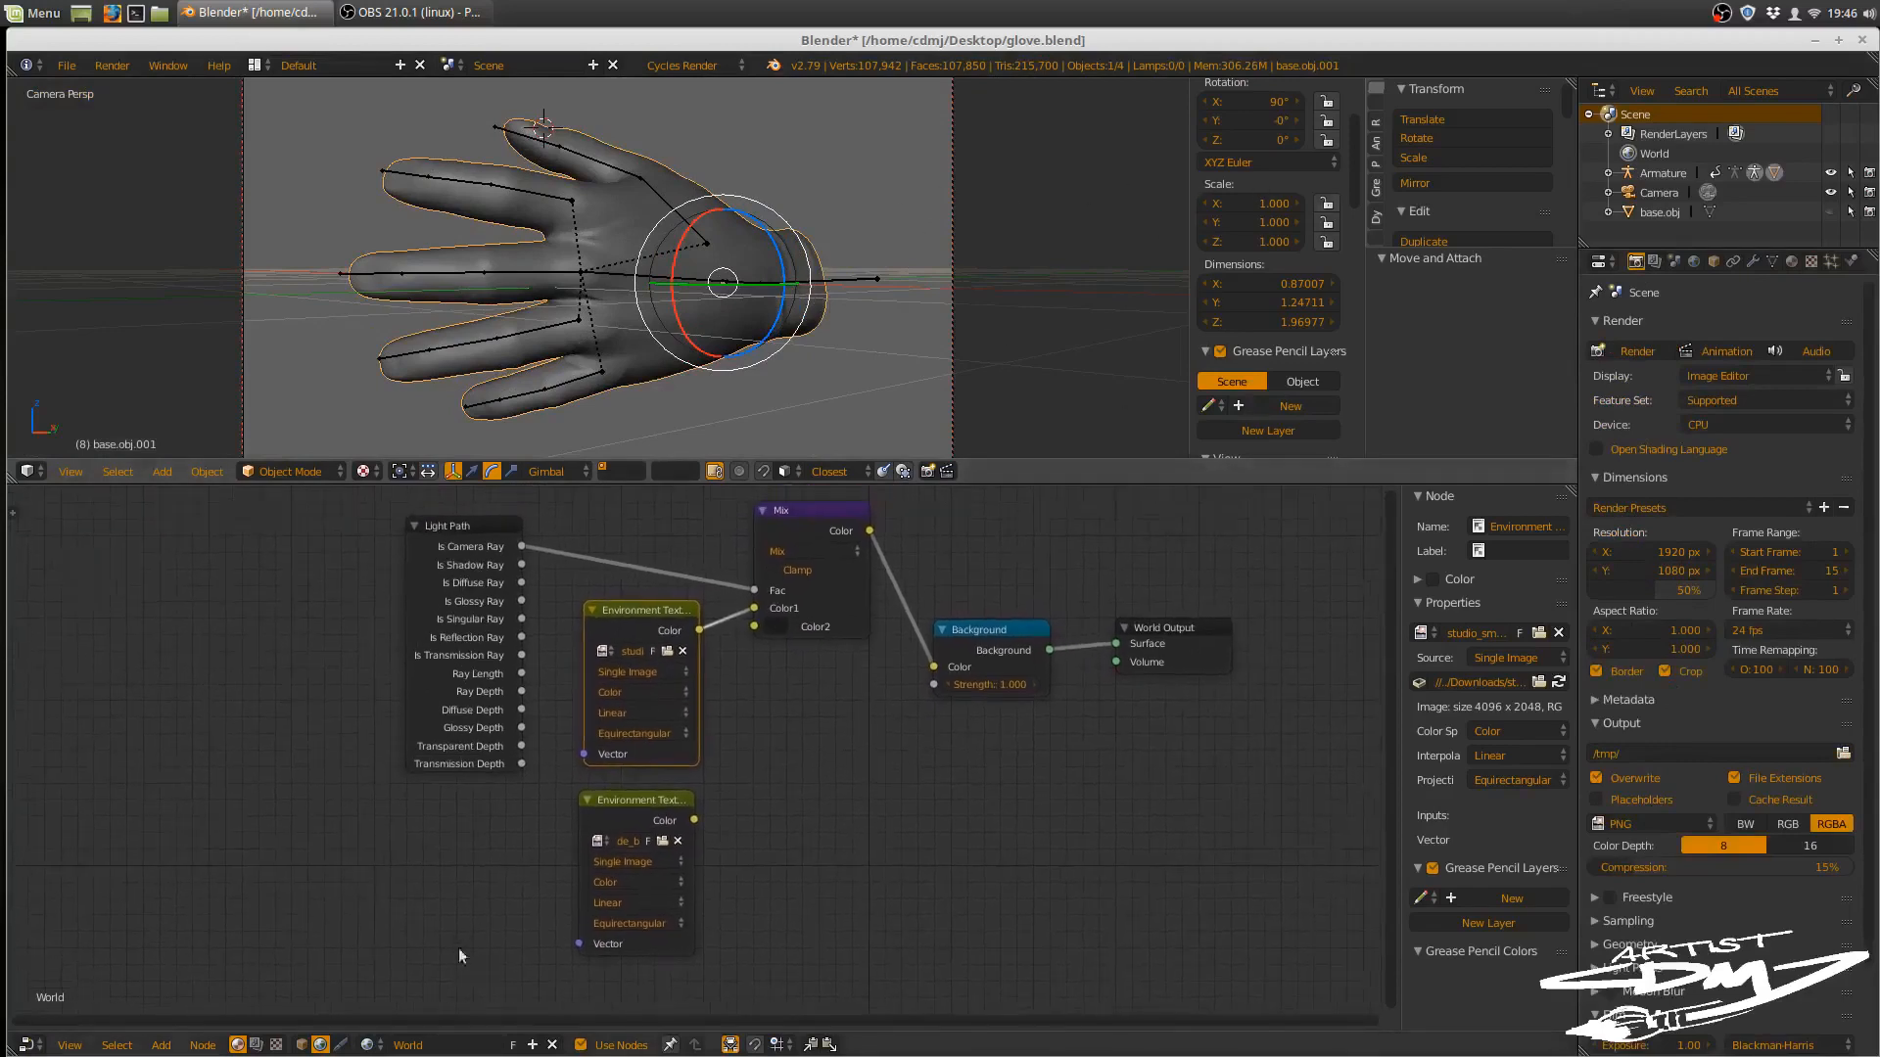
left_click(301, 1045)
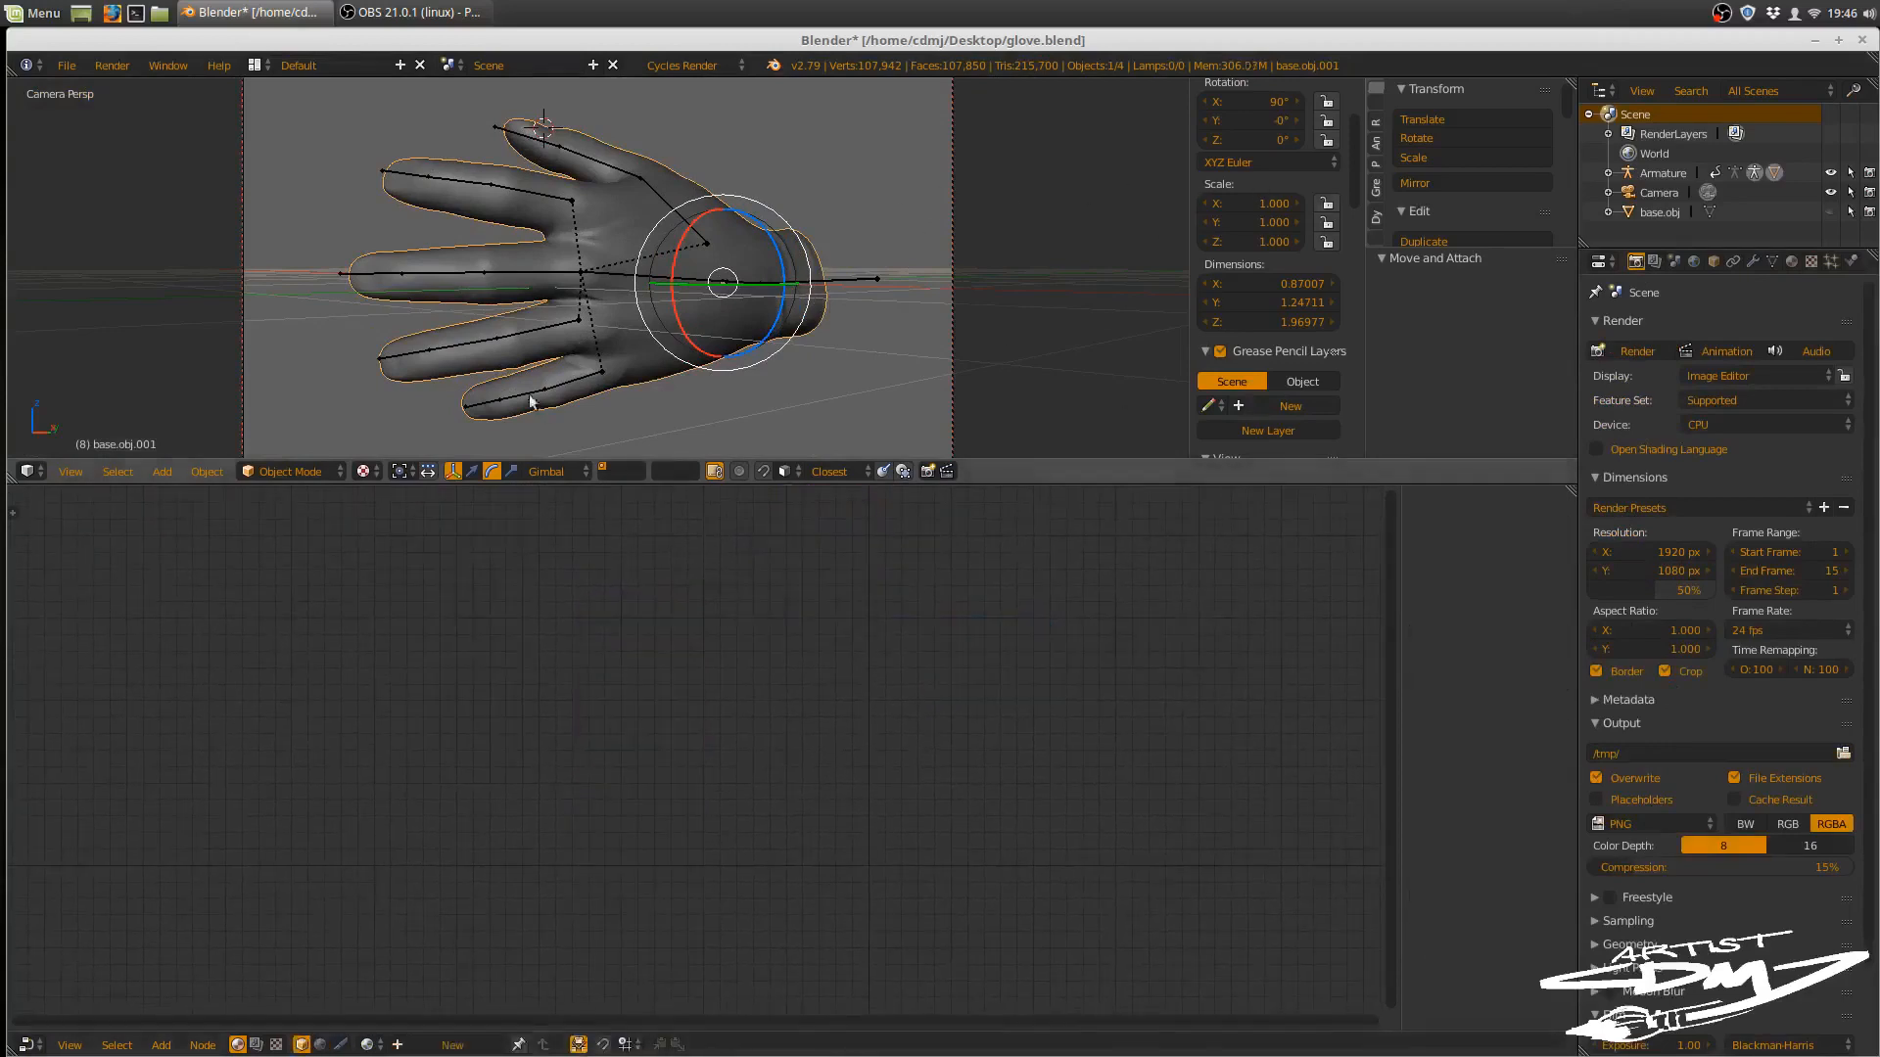
left_click(455, 1045)
middle_click_drag(648, 910, 740, 867)
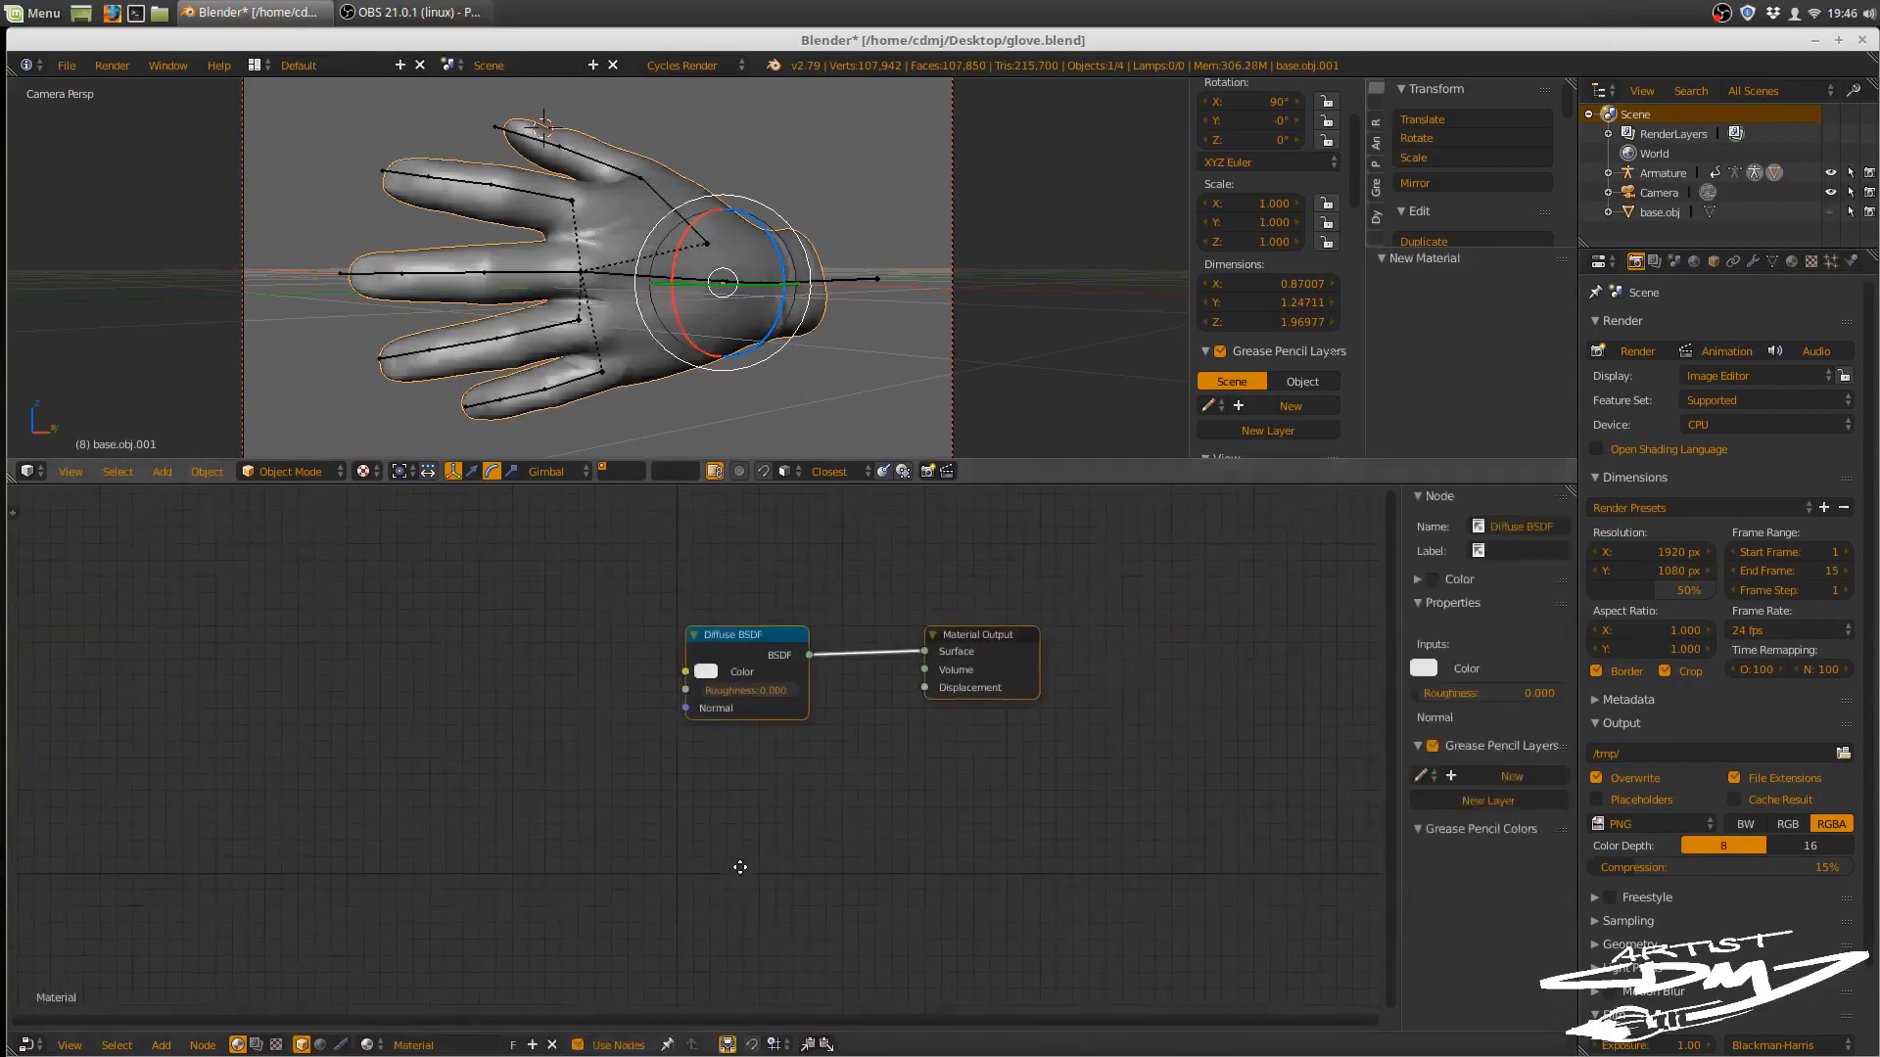
middle_click_drag(812, 781, 857, 720)
- Replace the Diffuse BSDF node with a Principled BSDF and connect it to the Material Output's Surface input
left_click(839, 622)
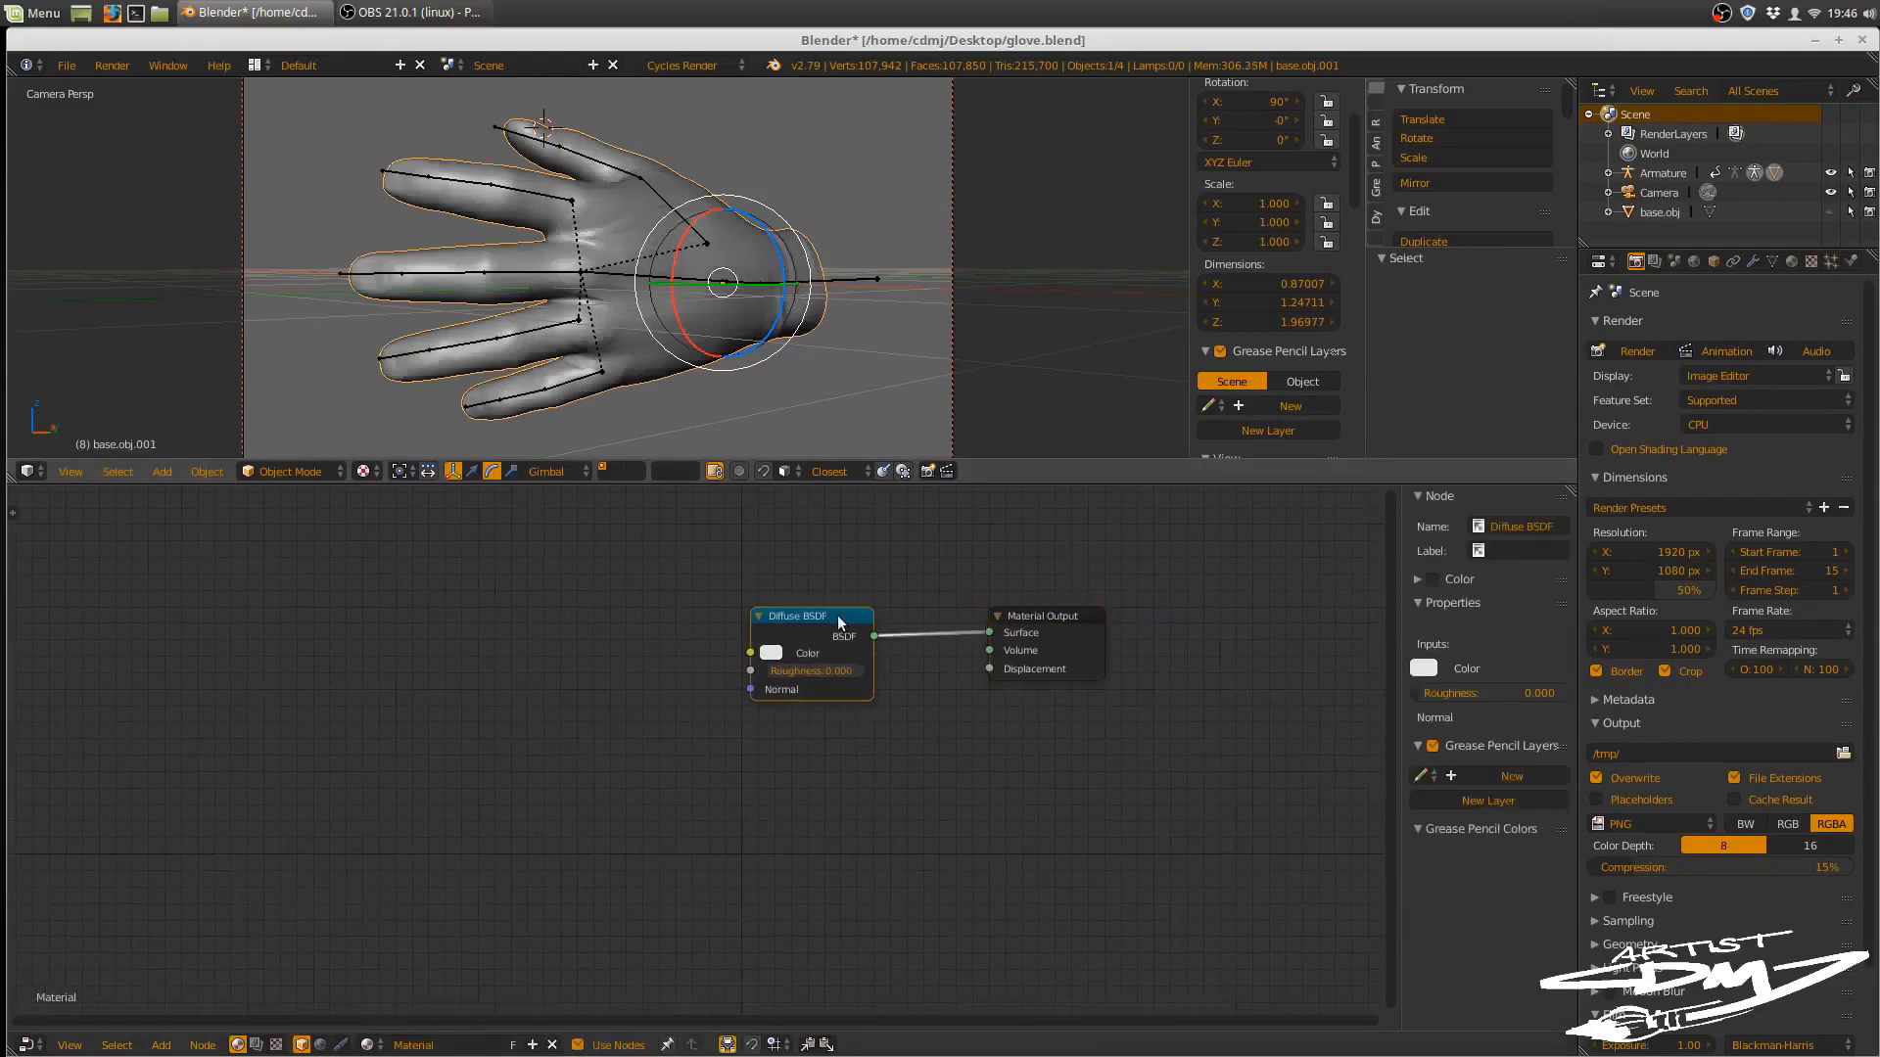
key("x")
key("shift+a")
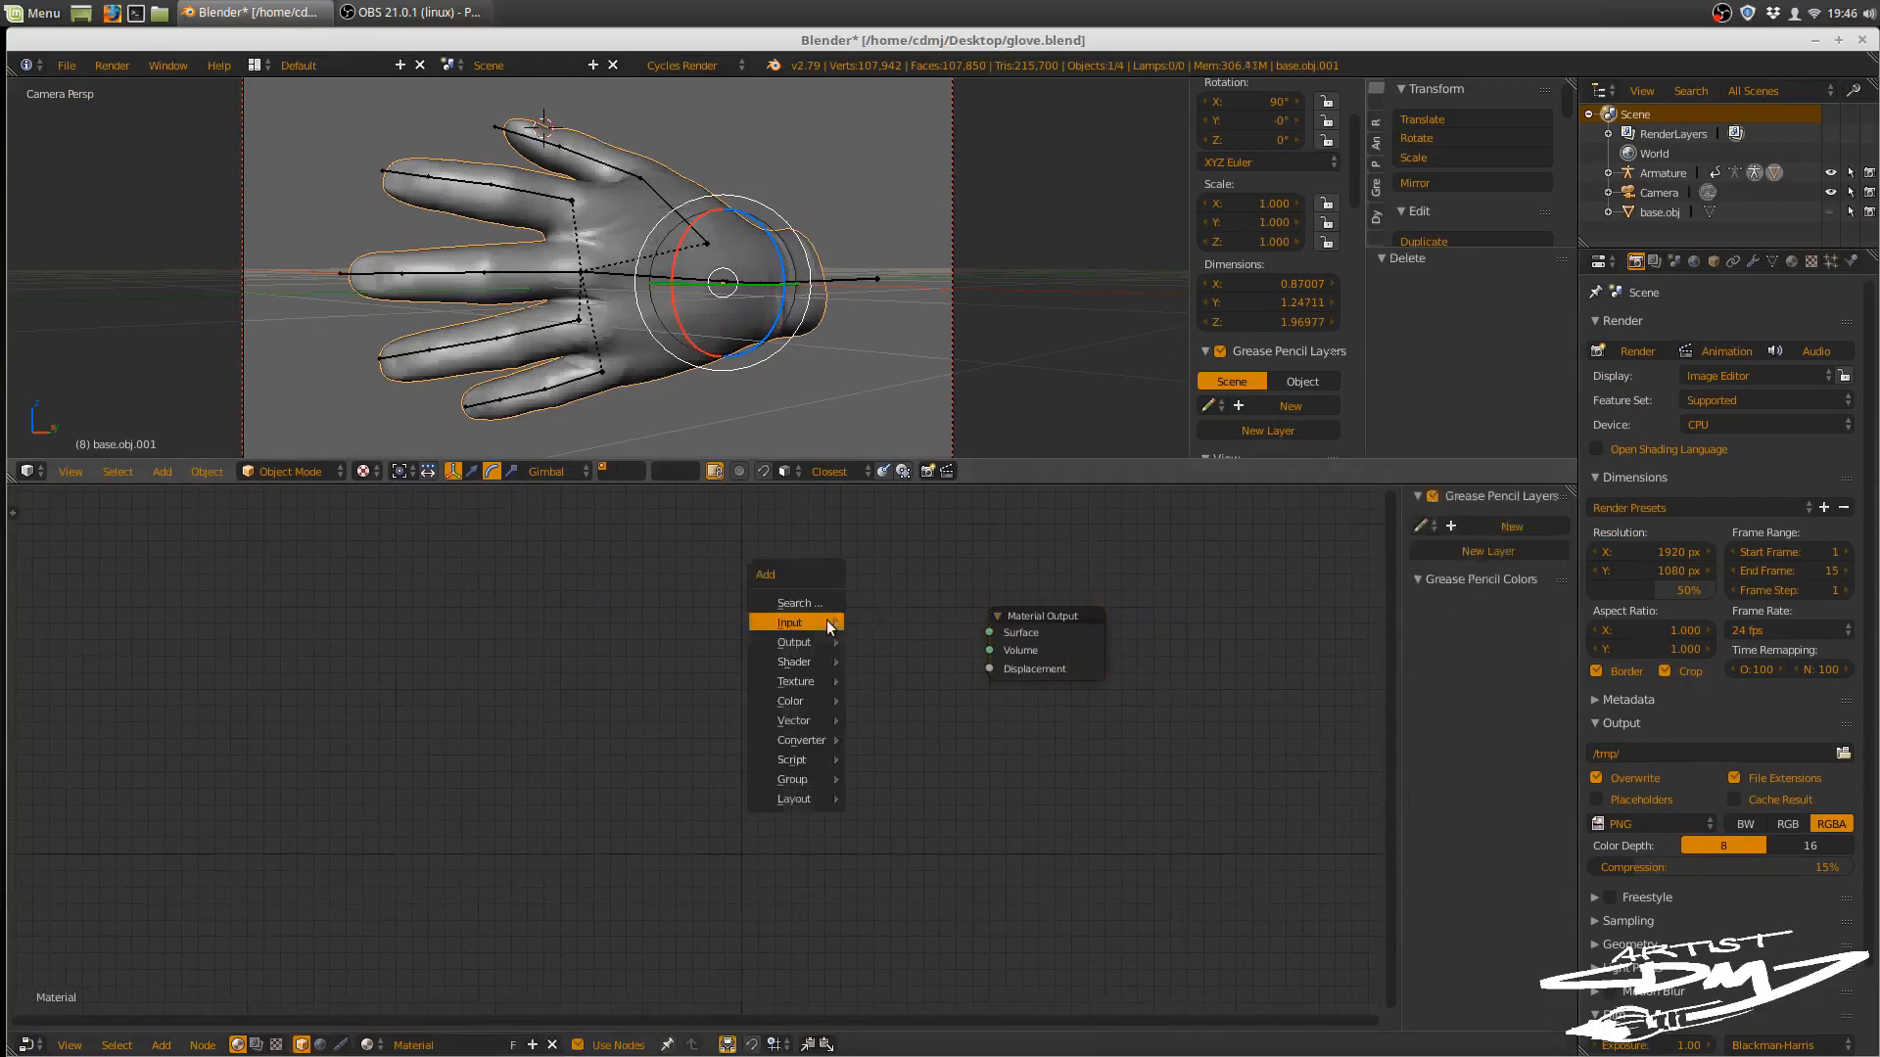
mouse_move(812, 661)
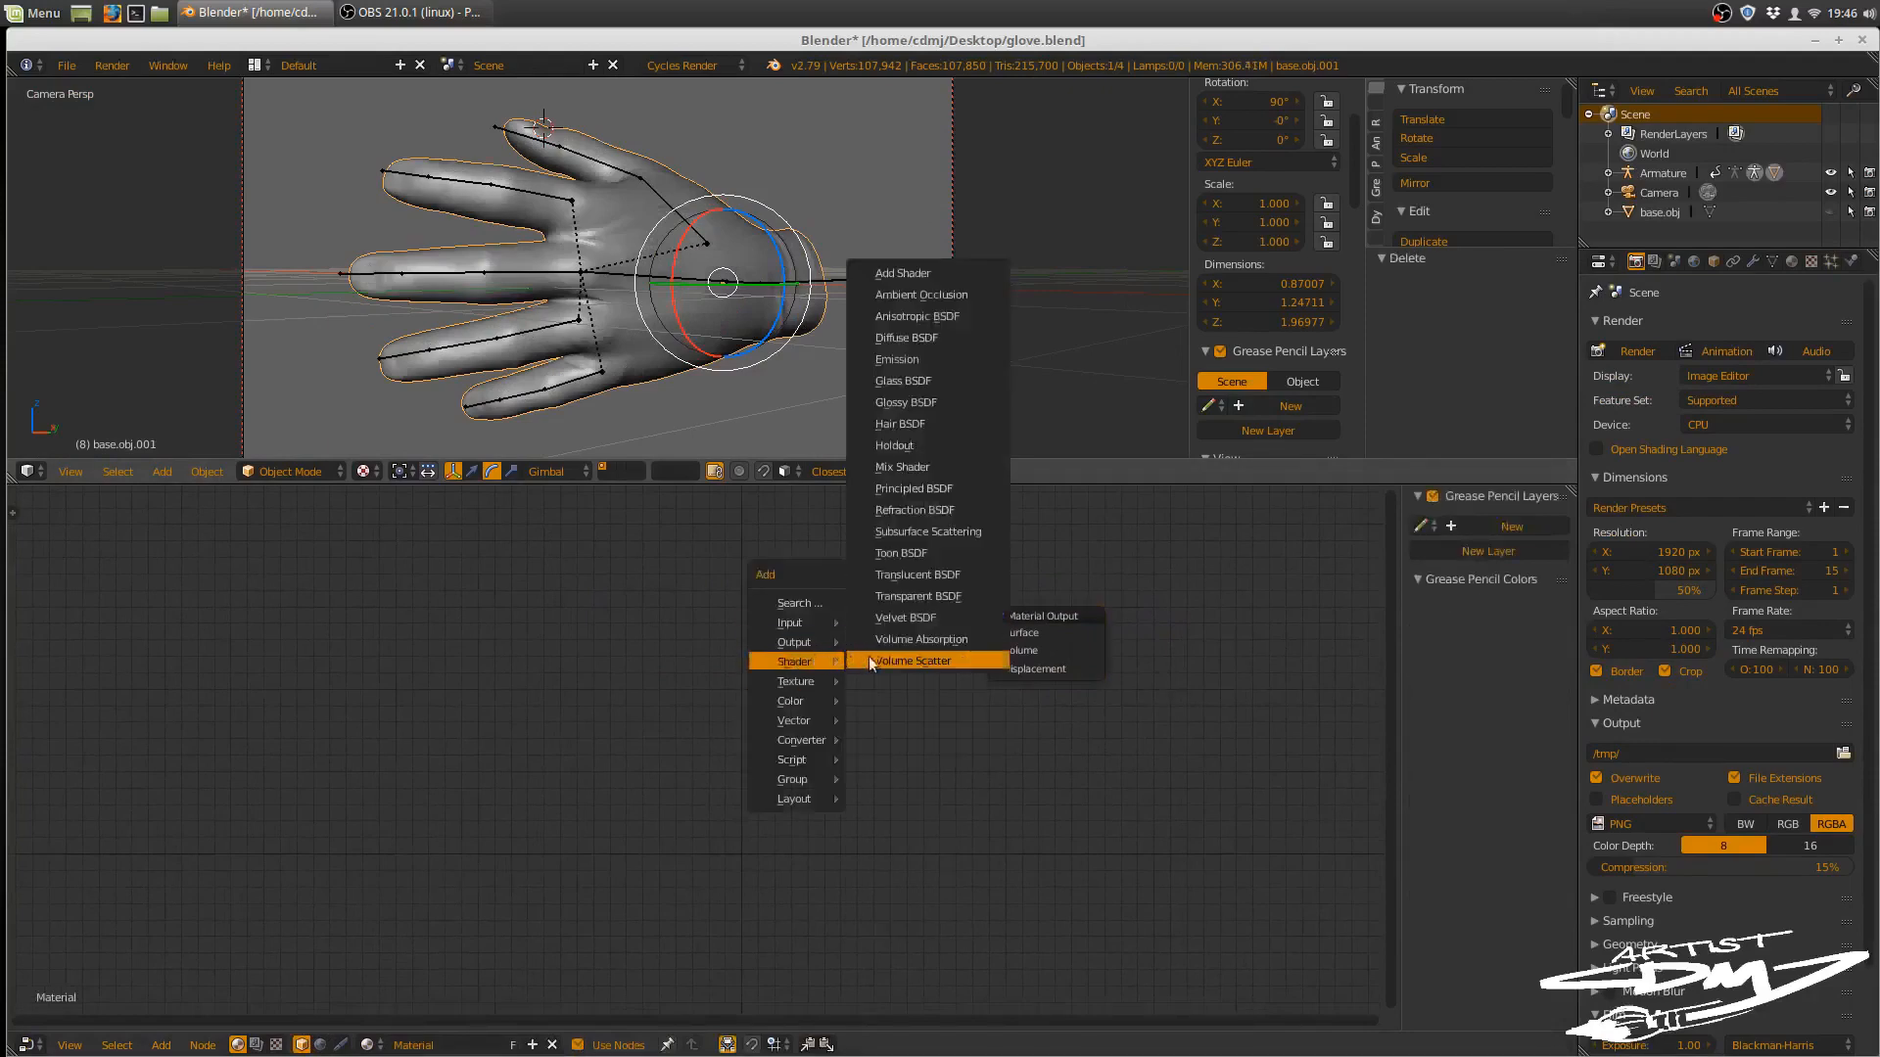
left_click(930, 492)
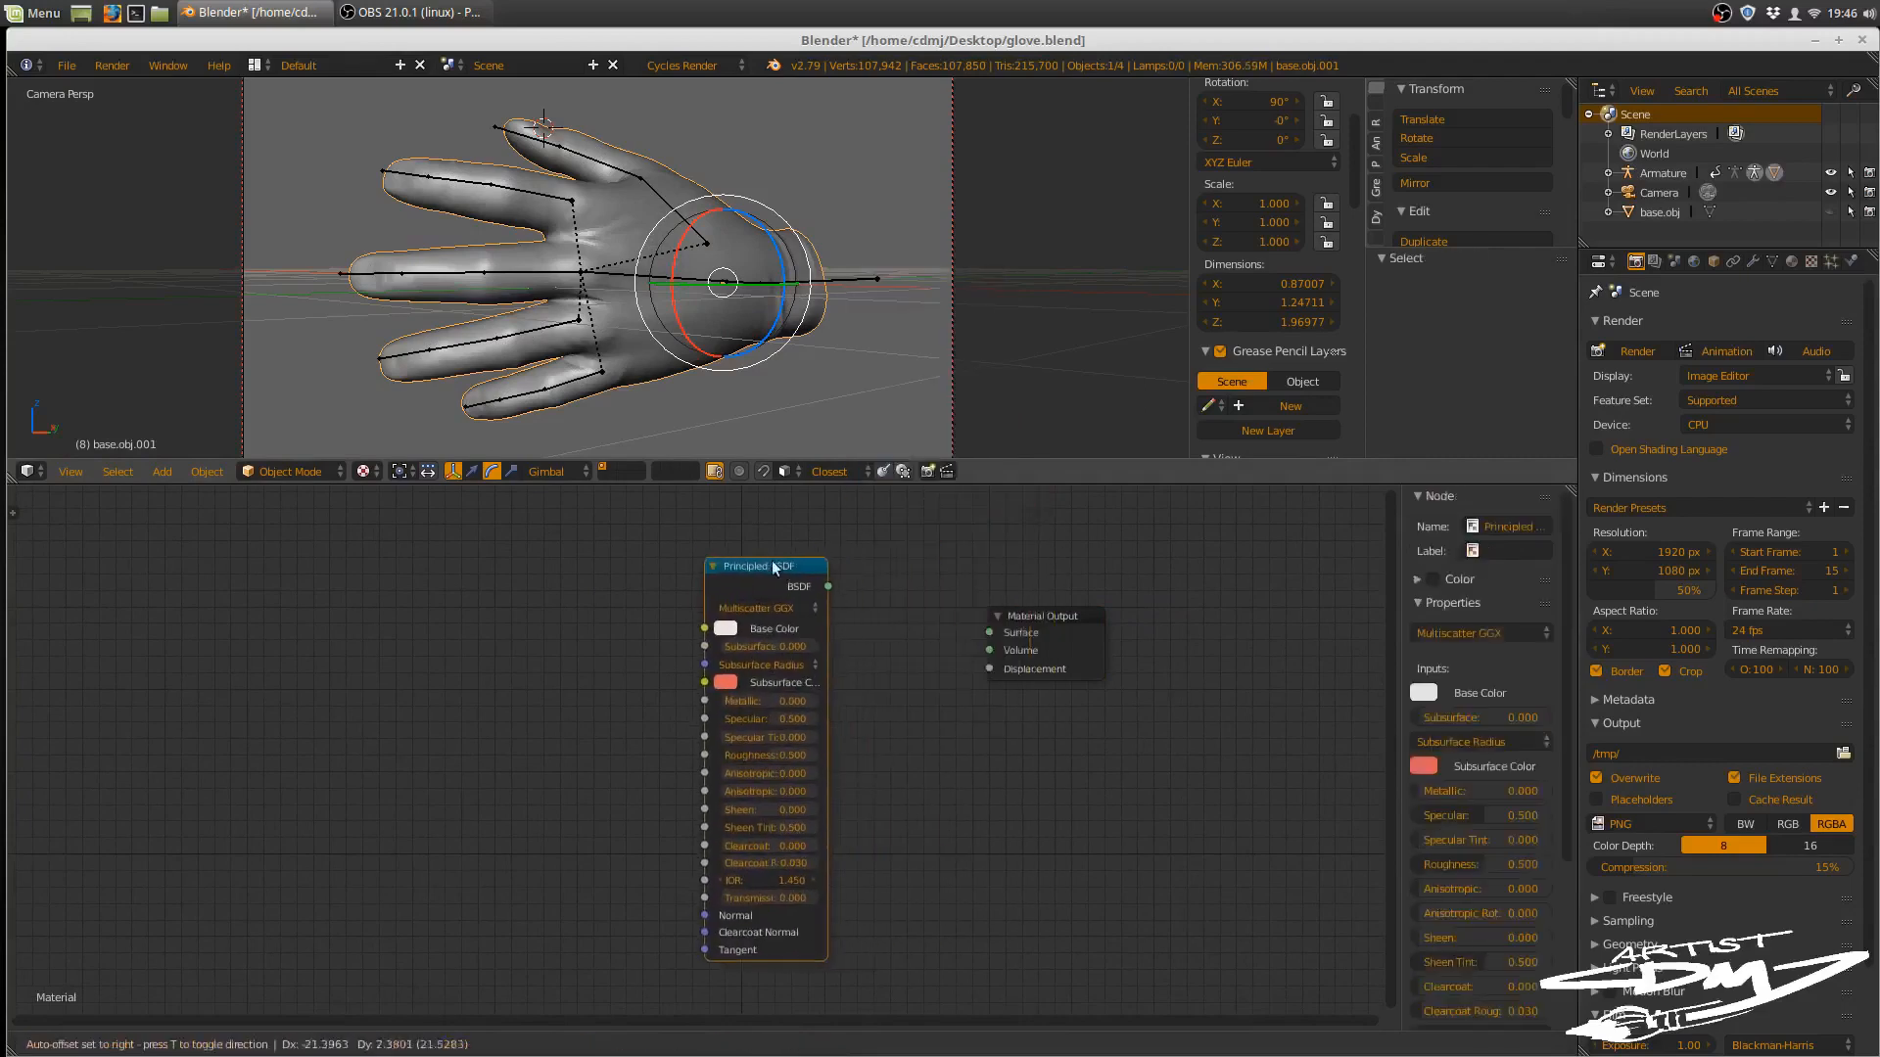
left_click(768, 561)
left_click_drag(815, 583, 990, 633)
left_click_drag(760, 563, 801, 574)
- Darken the Principled BSDF's Base Color to near black
scroll(885, 701, "up", 3)
middle_click_drag(935, 692, 918, 761)
scroll(822, 709, "up", 1)
scroll(919, 760, "up", 1)
left_click(684, 603)
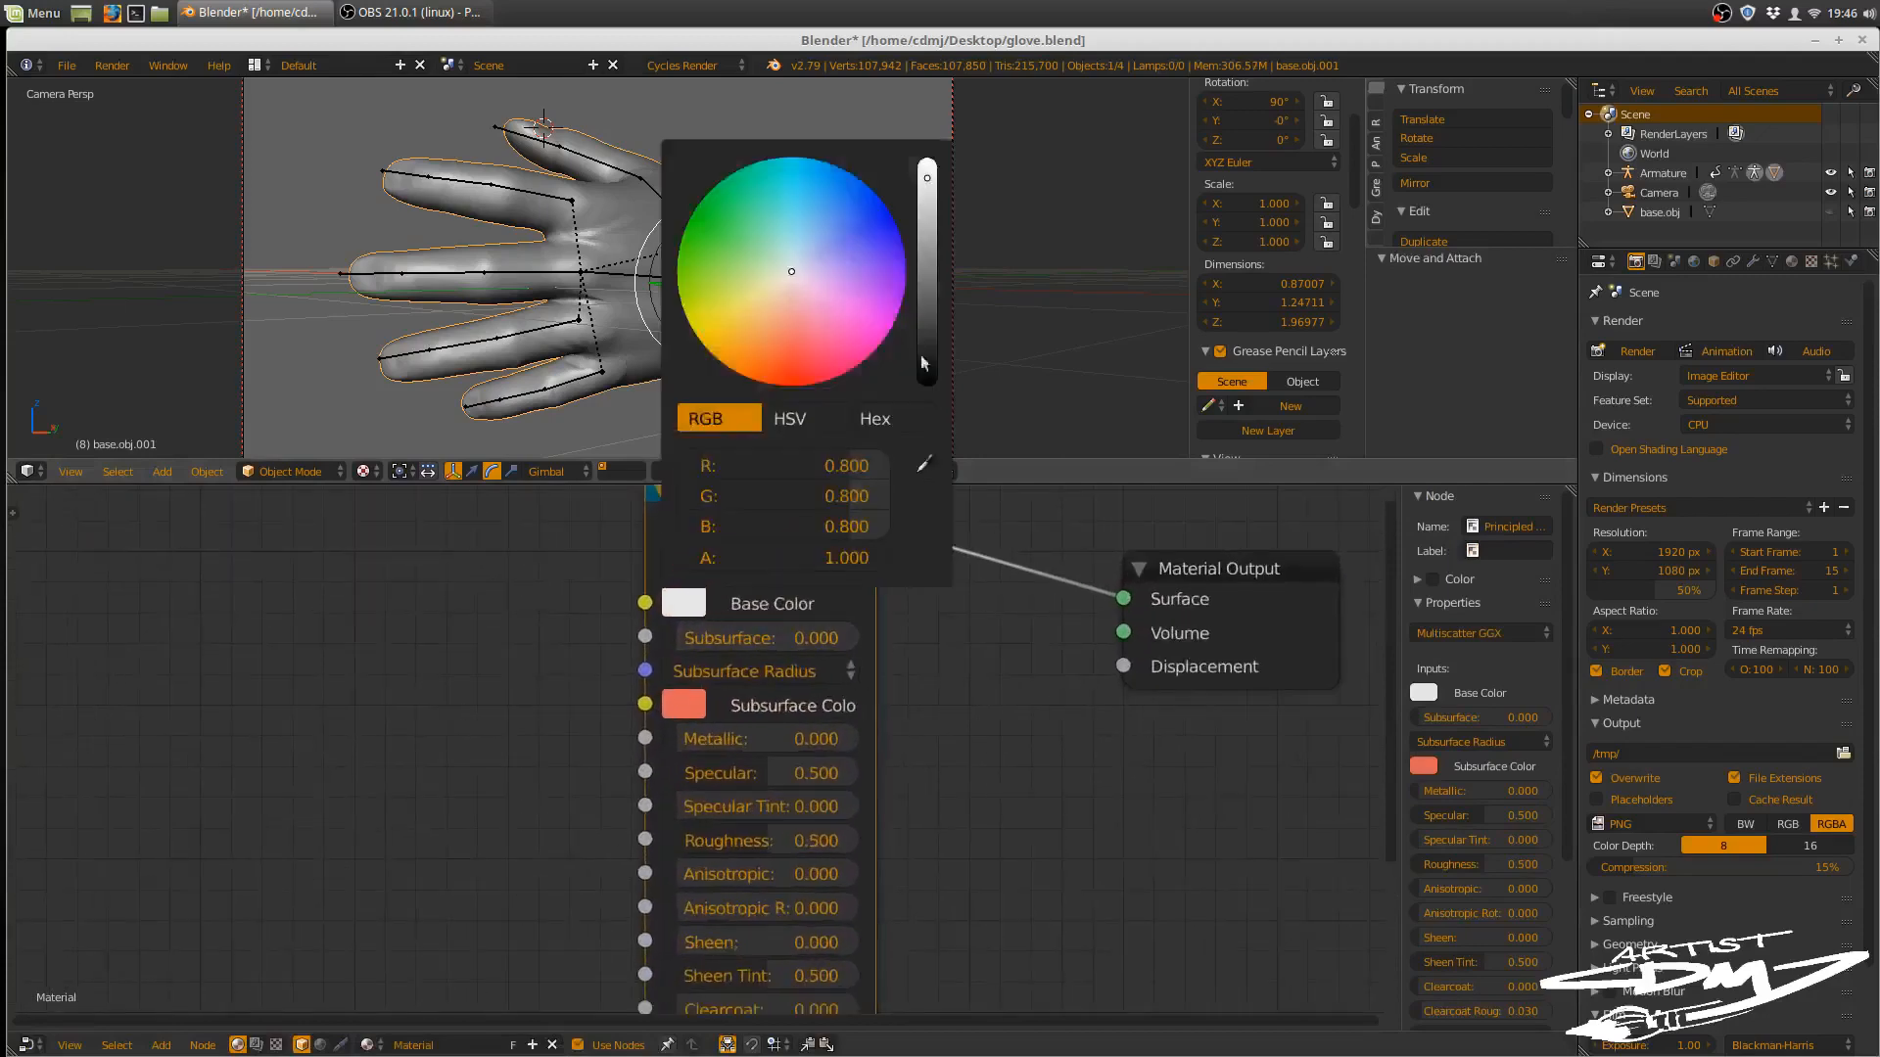
left_click_drag(924, 283, 932, 364)
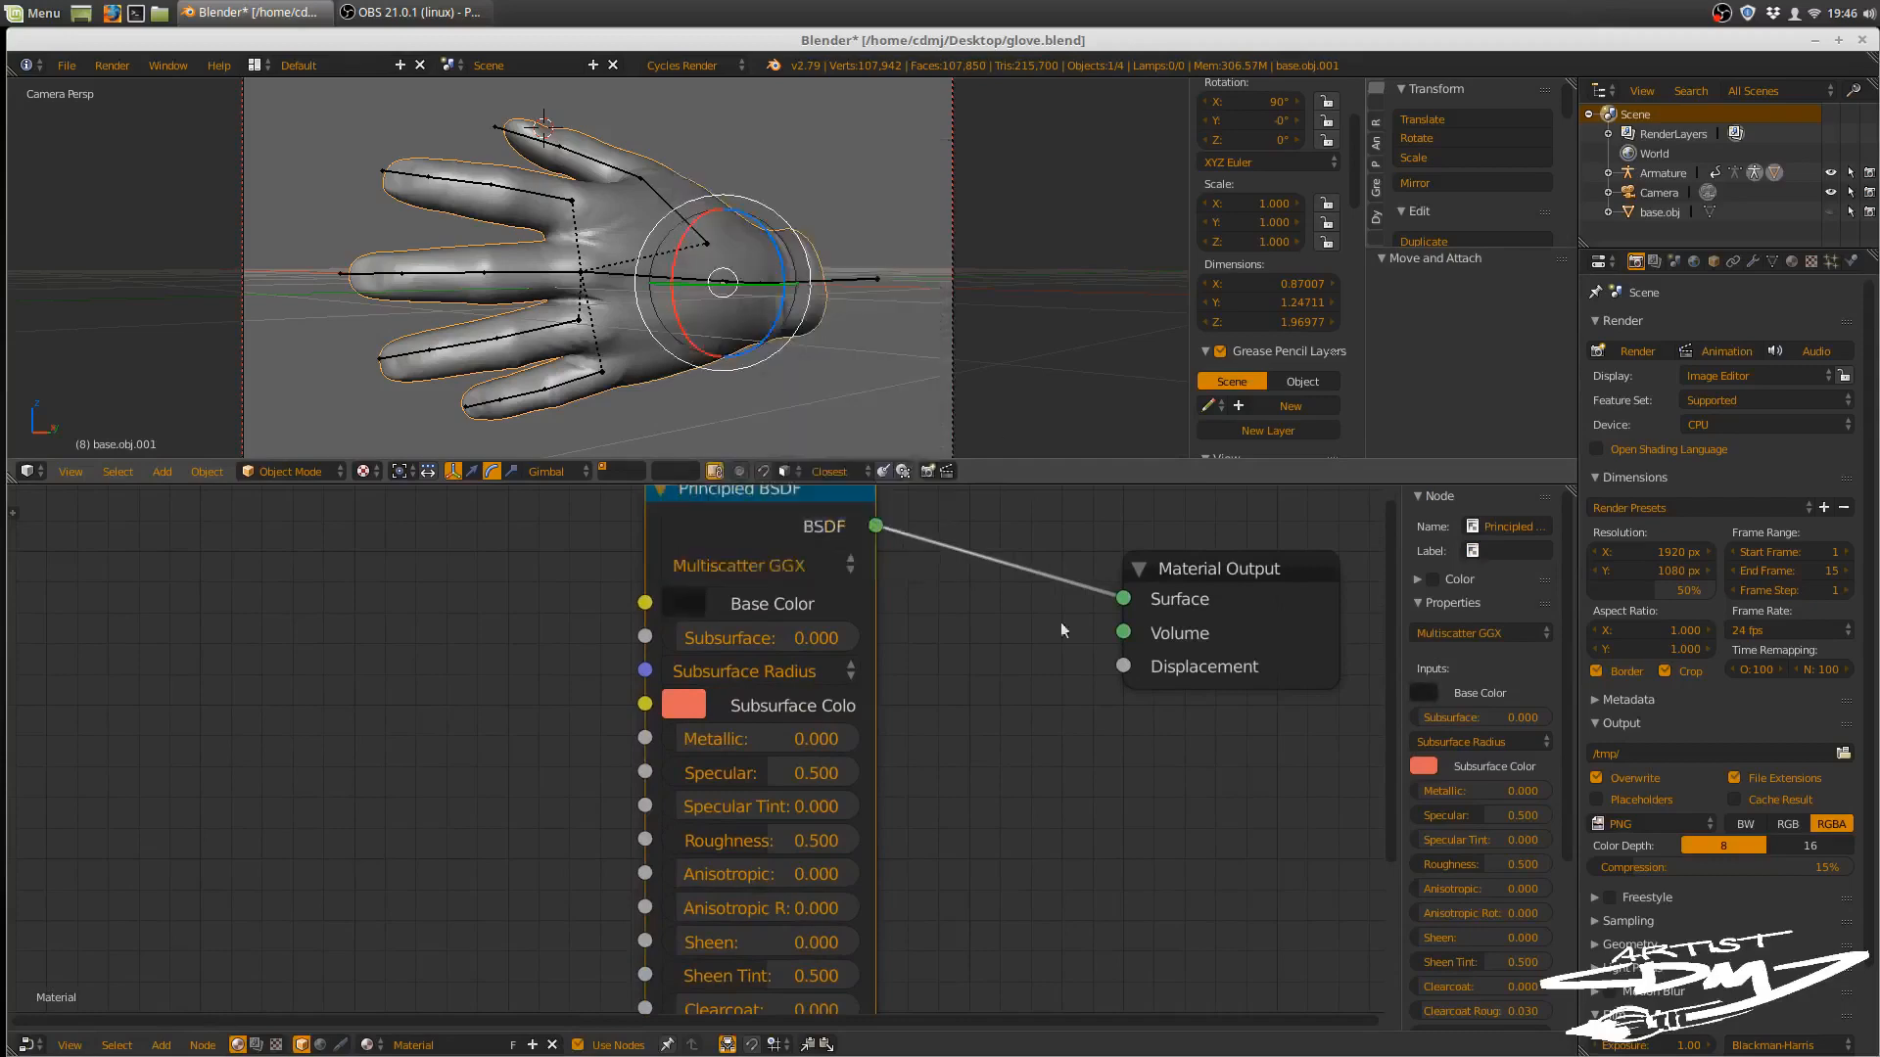
- Change the Principled BSDF's Subsurface Color to light blue and set Subsurface to 0.075
left_click(699, 698)
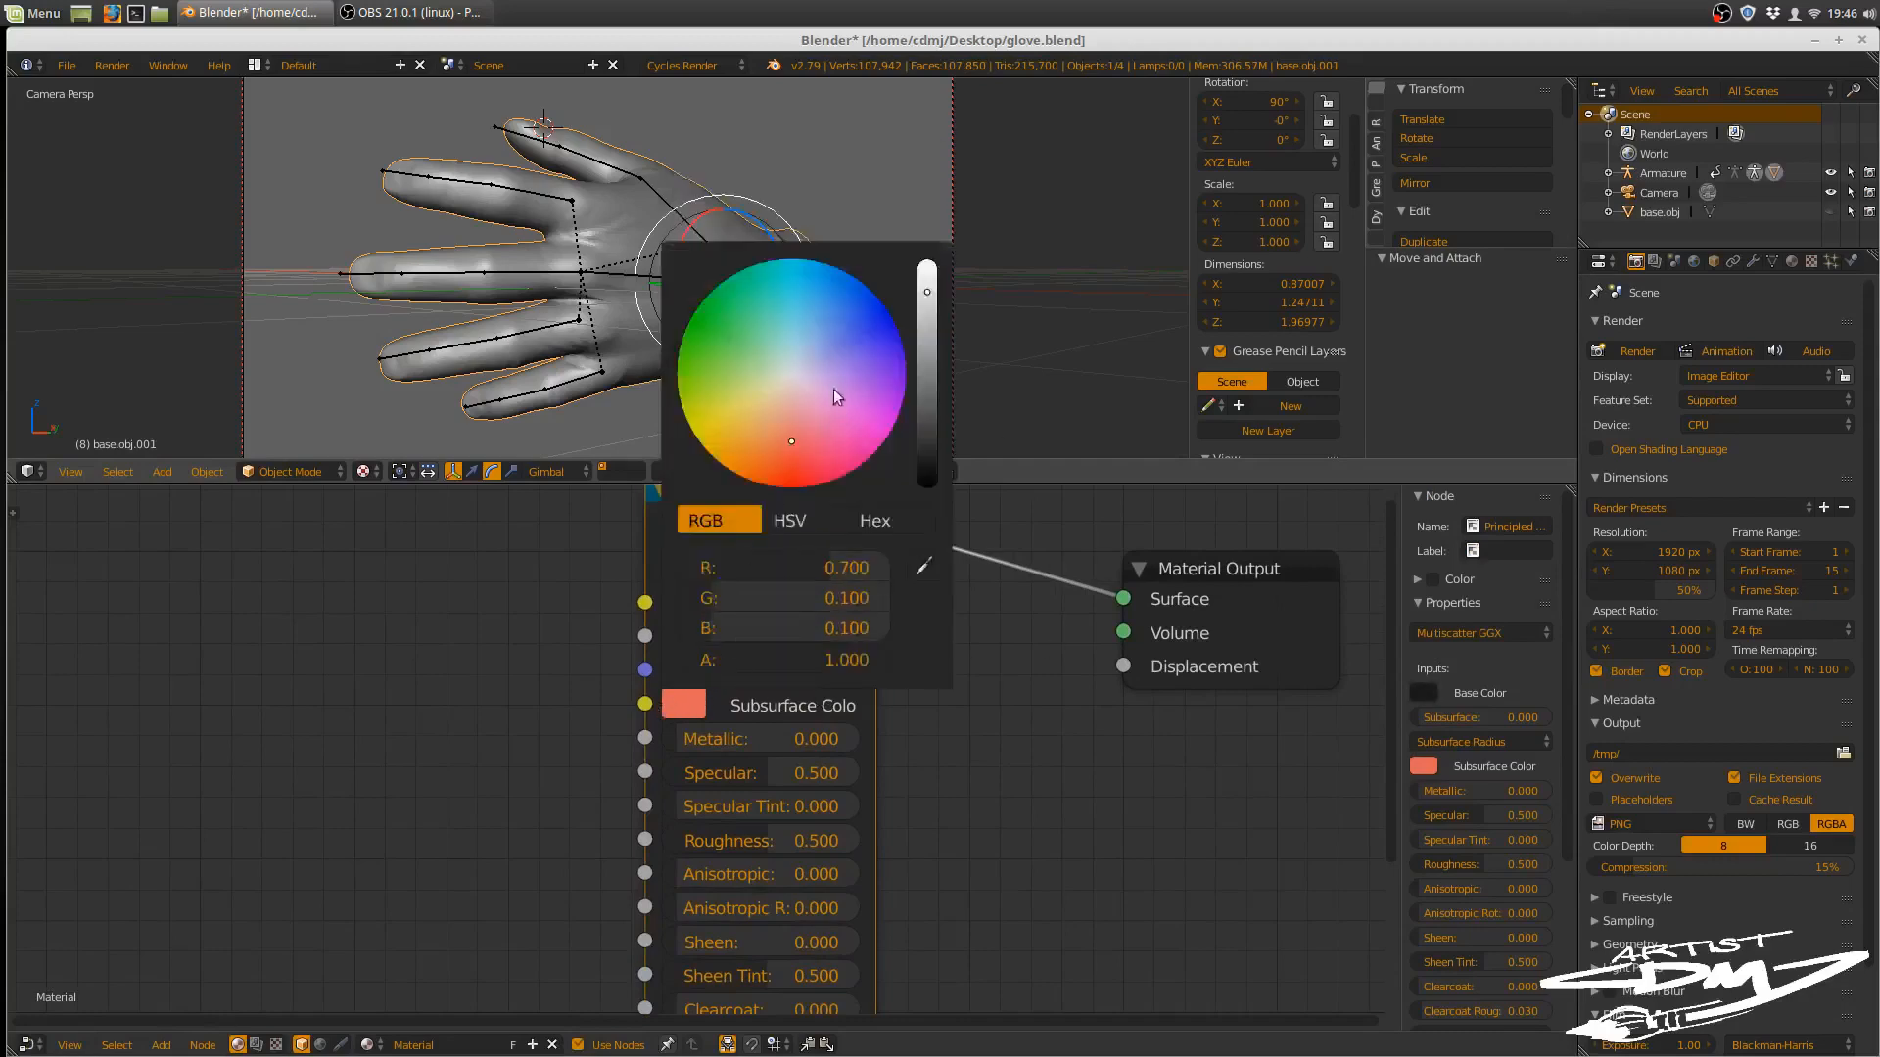
left_click_drag(832, 389, 830, 339)
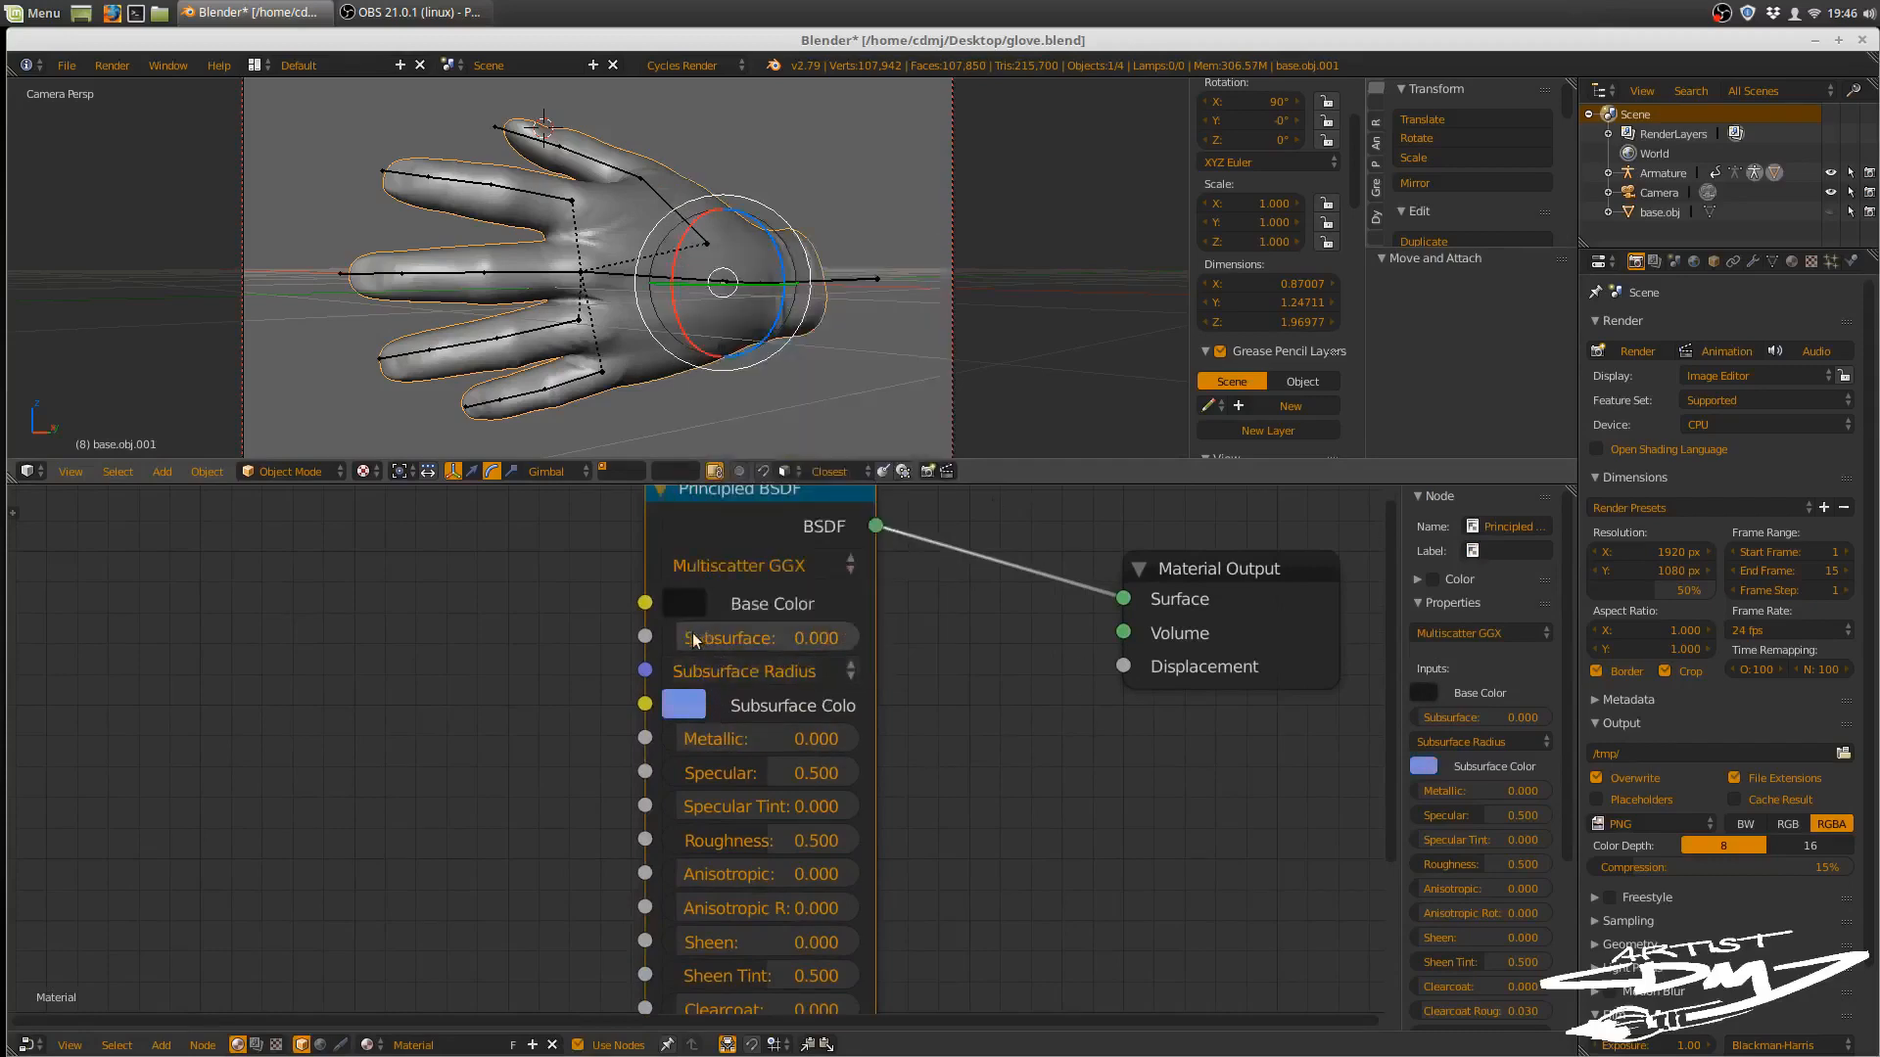
left_click_drag(708, 633, 715, 632)
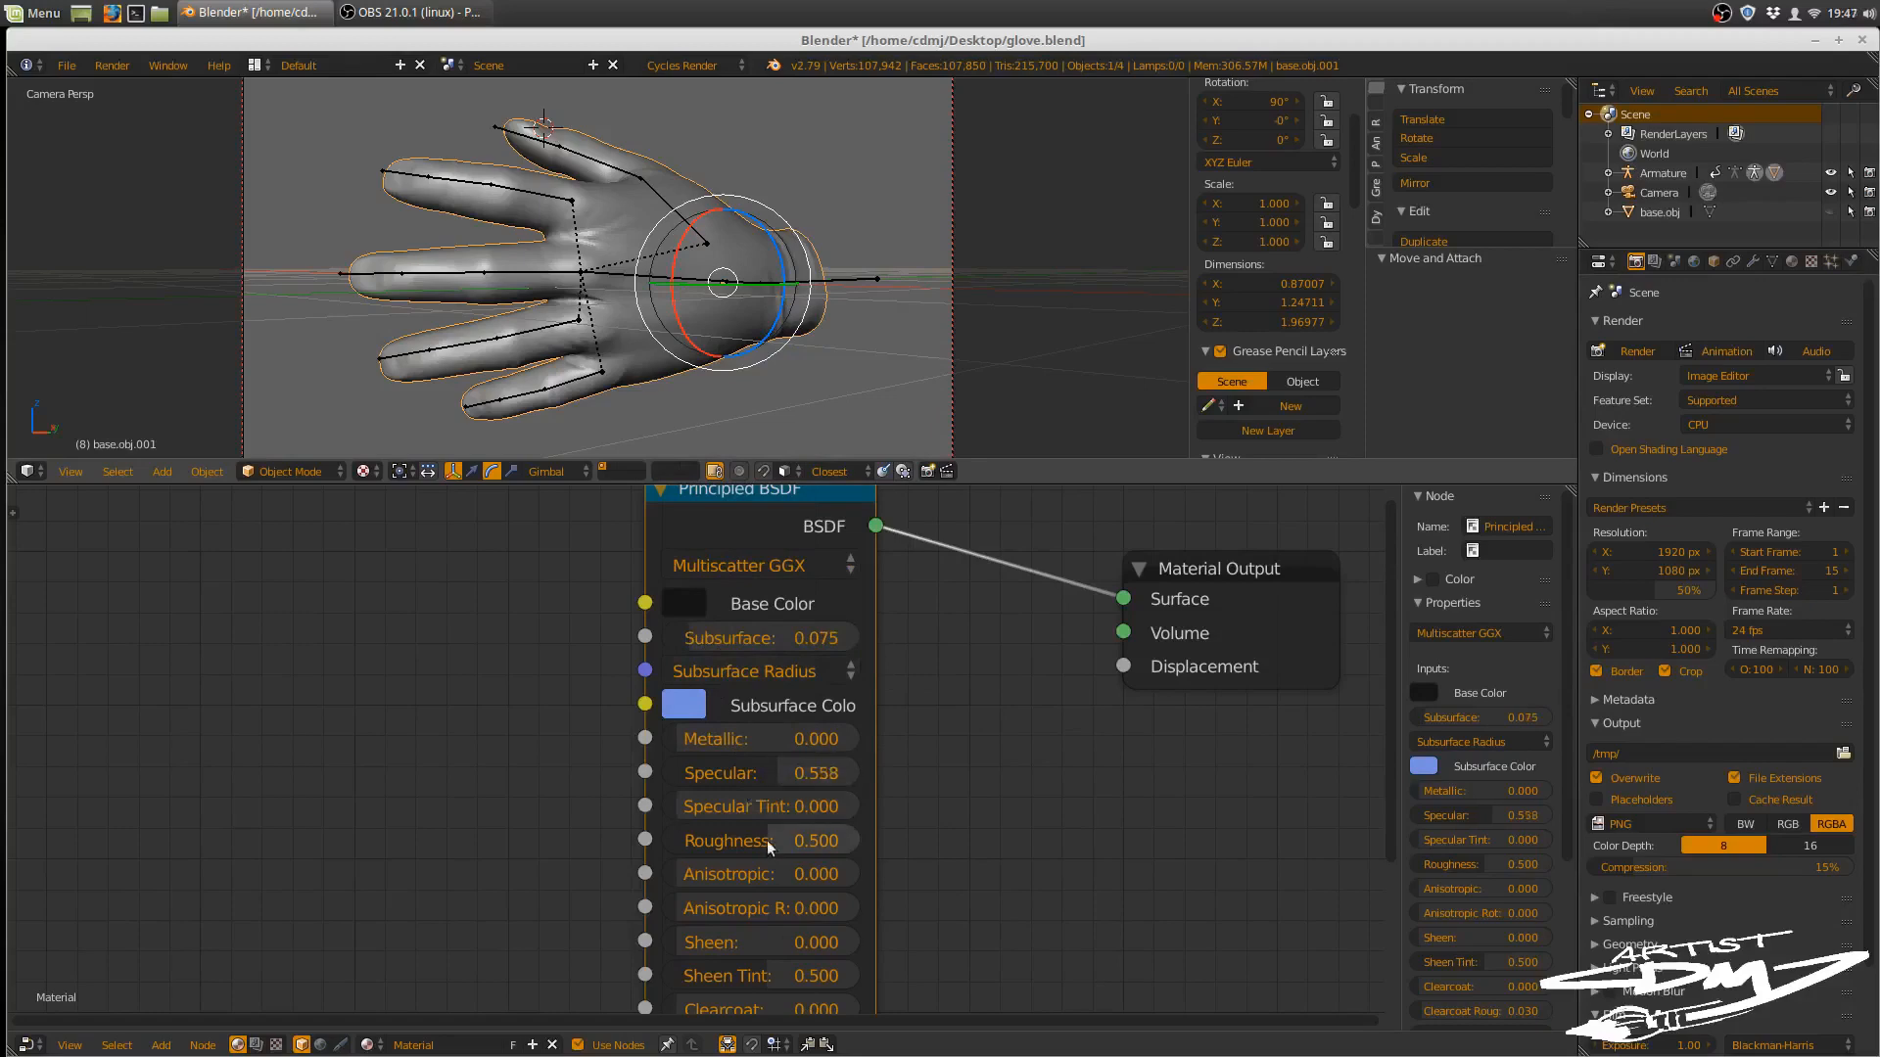
- Lower the Principled BSDF's Roughness to 0.433
left_click_drag(767, 840, 743, 840)
left_click(741, 838)
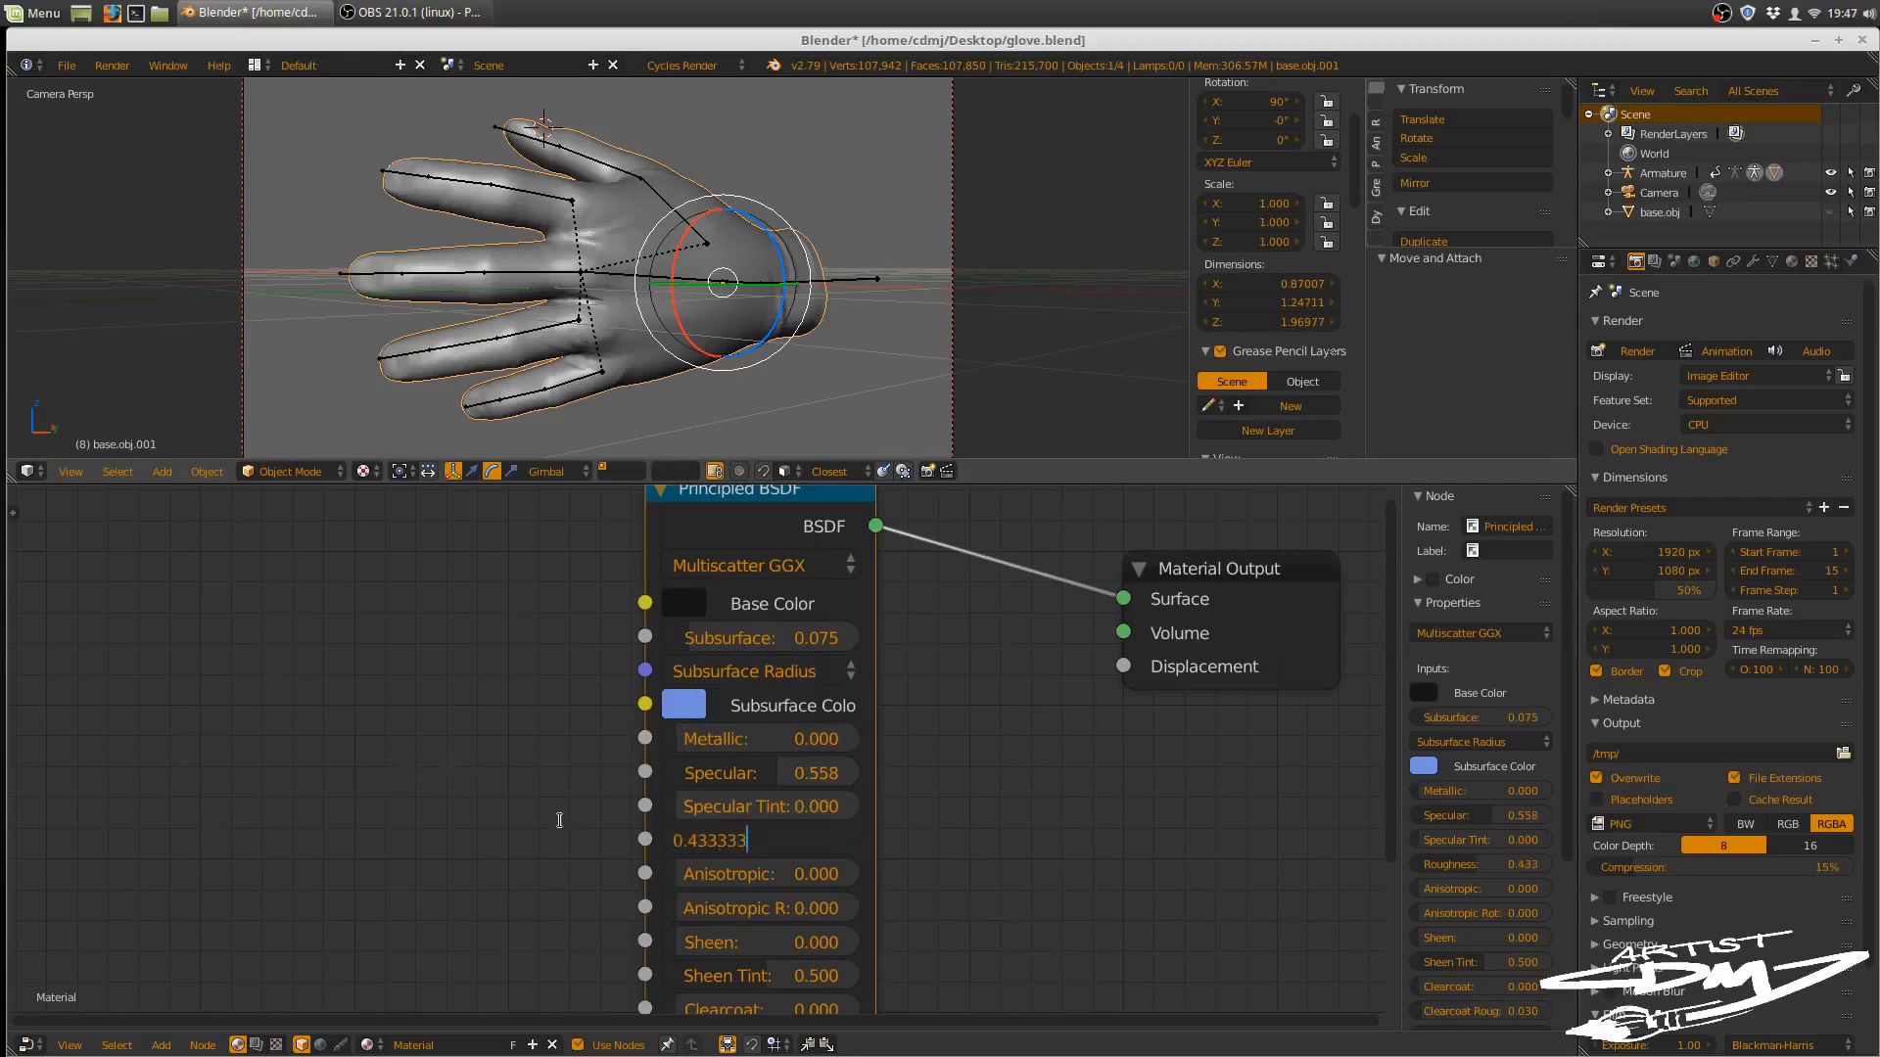
- Switch to the world nodes and brighten the Mix node's Color2 from near black to medium grey
left_click(321, 1045)
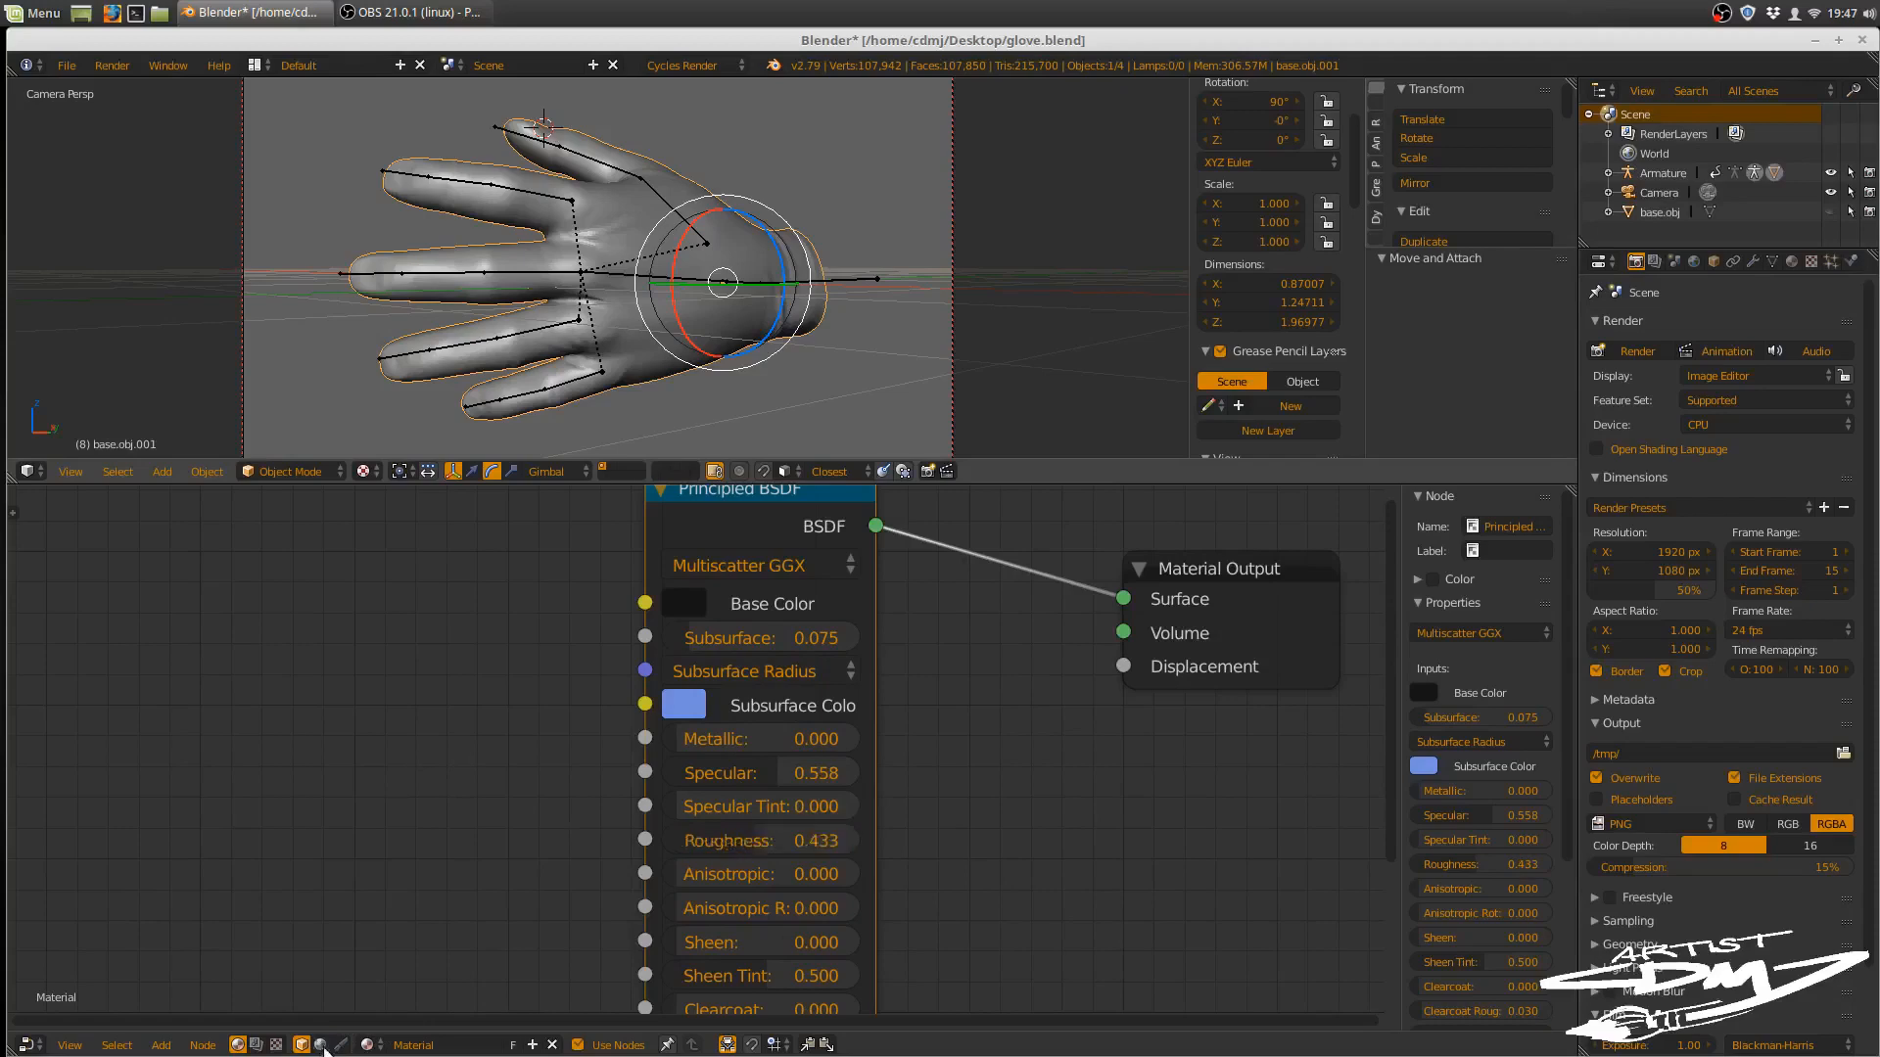
left_click(322, 1046)
left_click(493, 566)
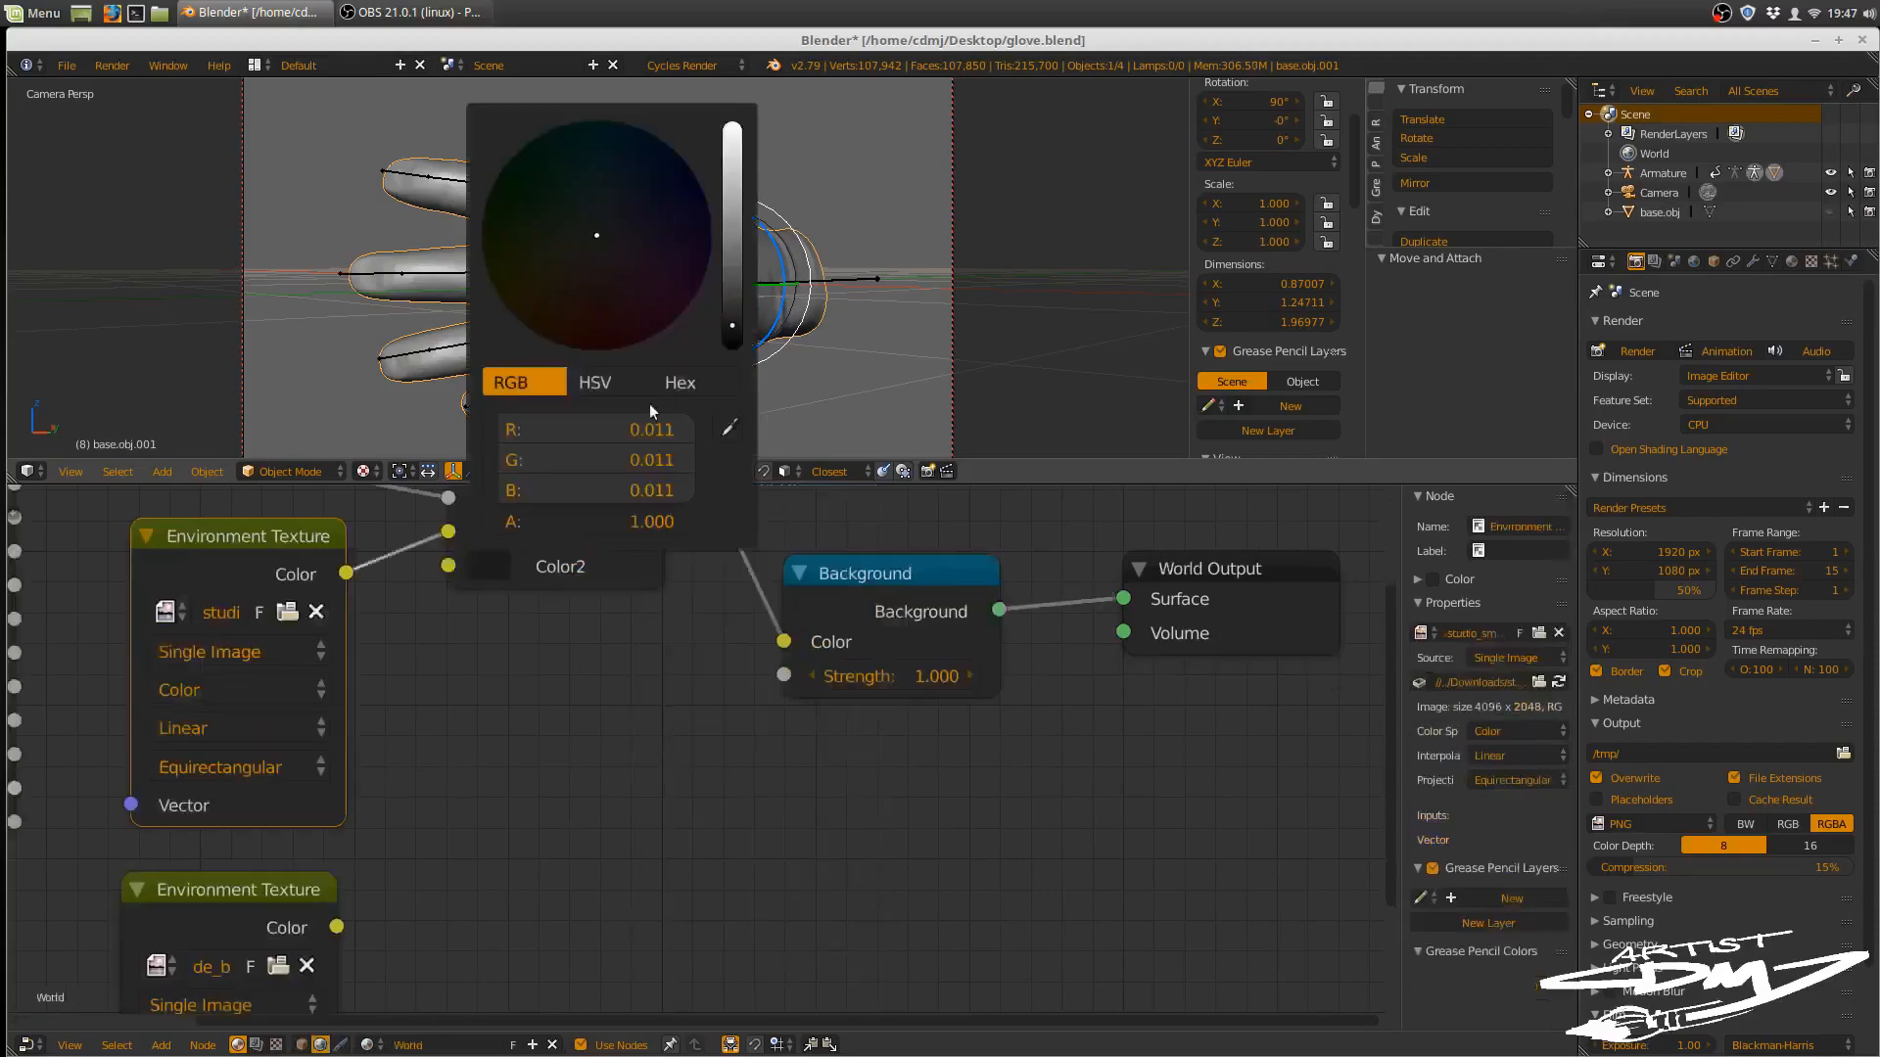
left_click_drag(730, 271, 743, 226)
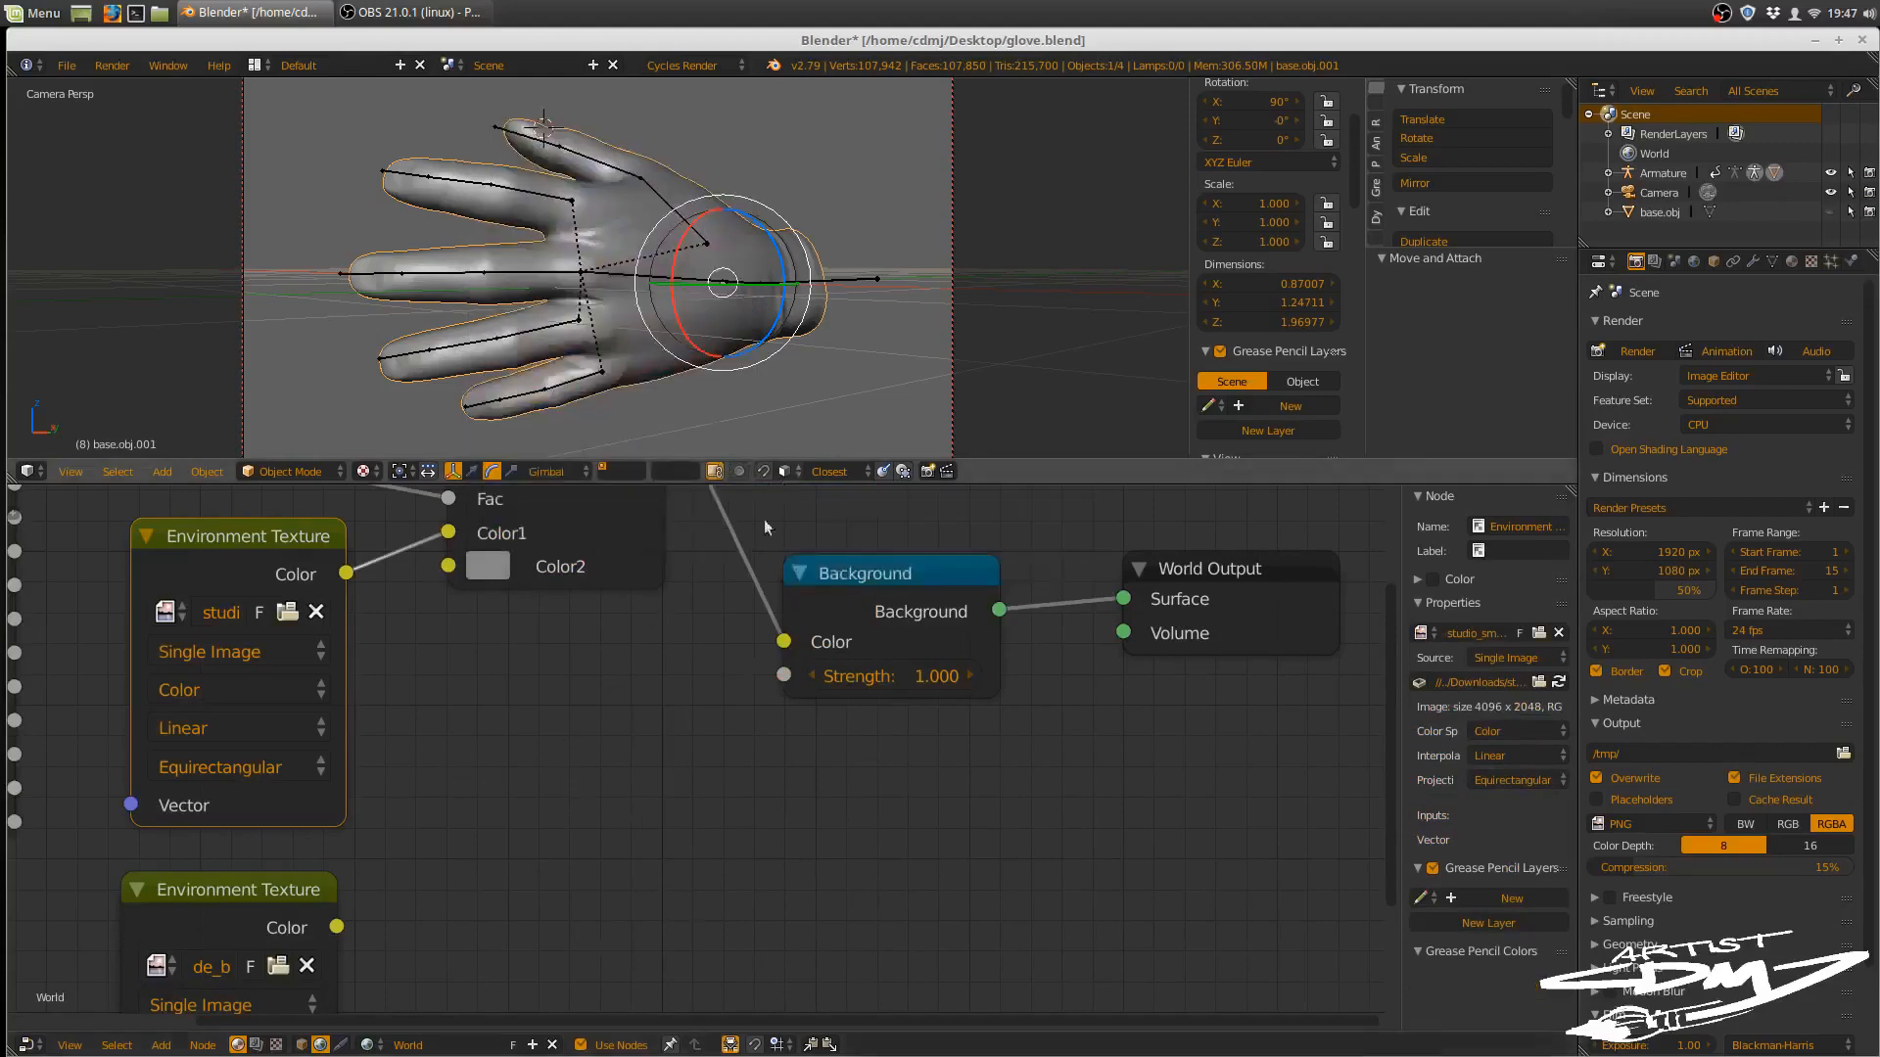
- Return to the glove's material nodes, enlarge the 3D view and turn on rendered shading in it
left_click(302, 1044)
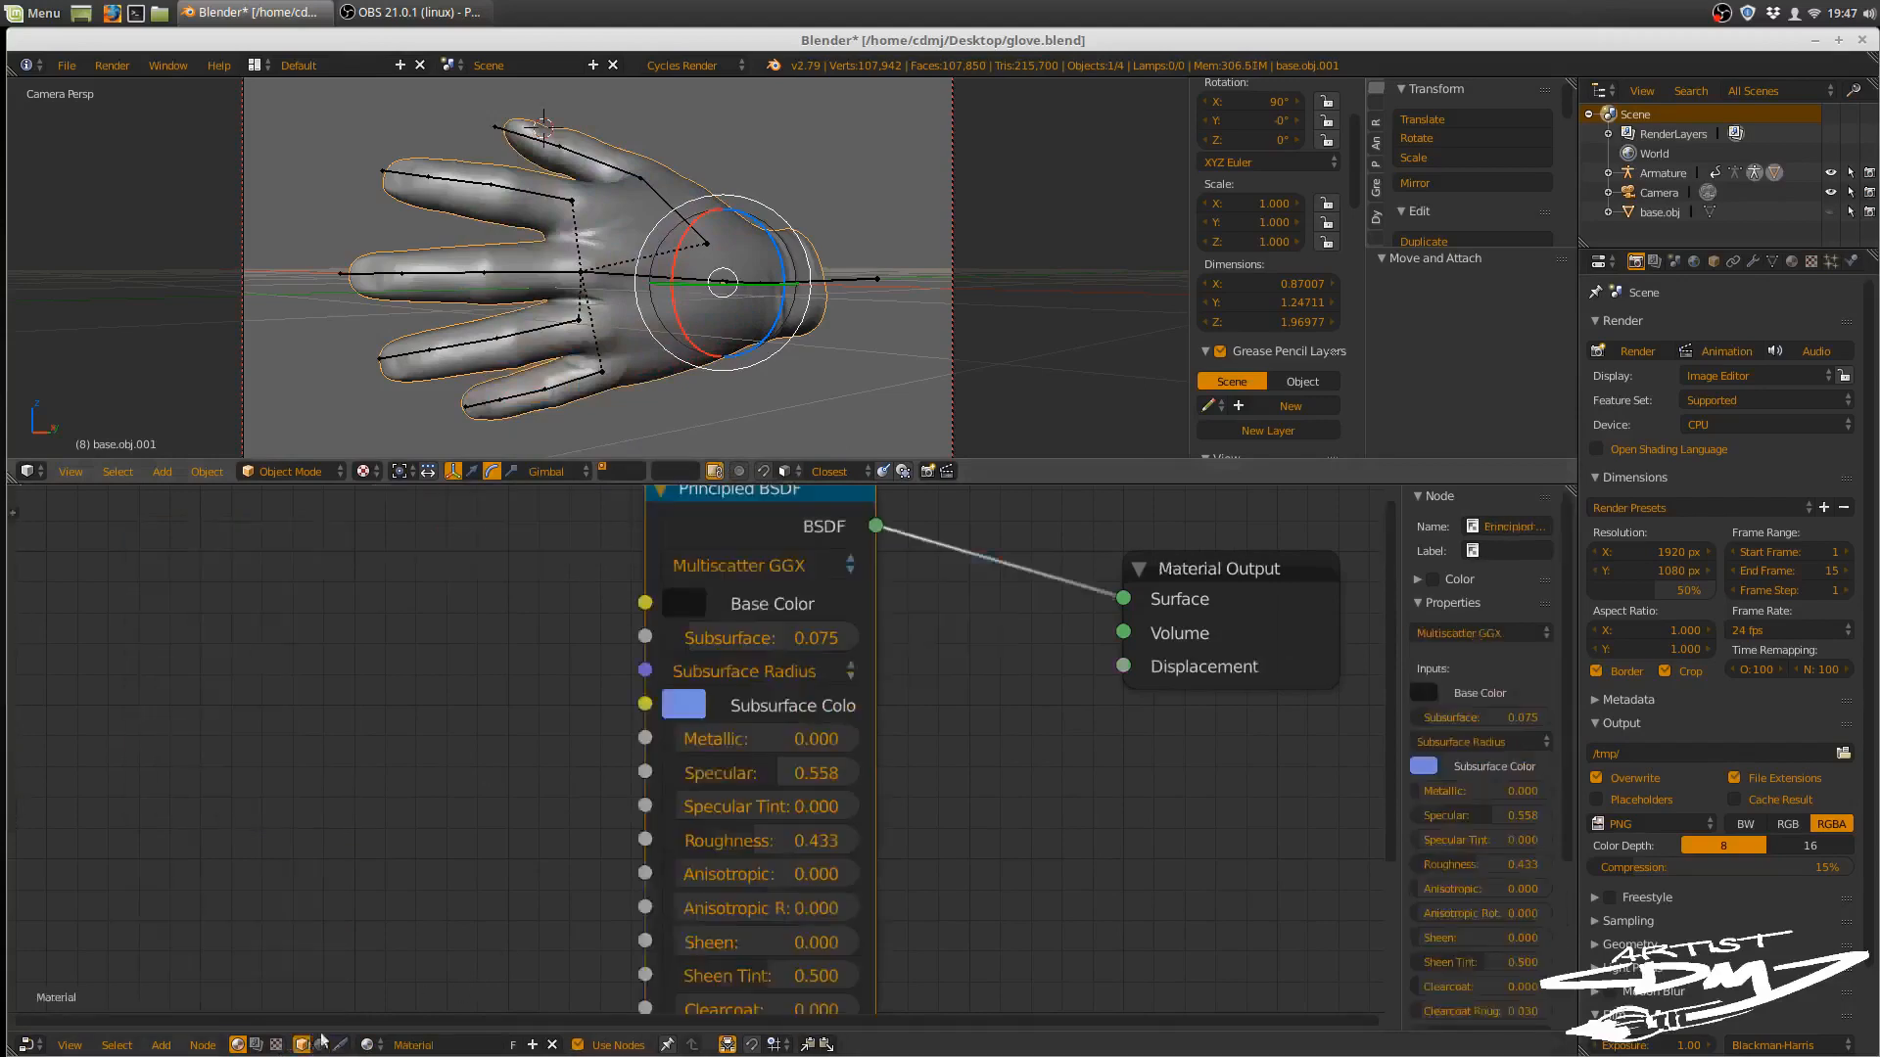
left_click_drag(759, 484, 742, 715)
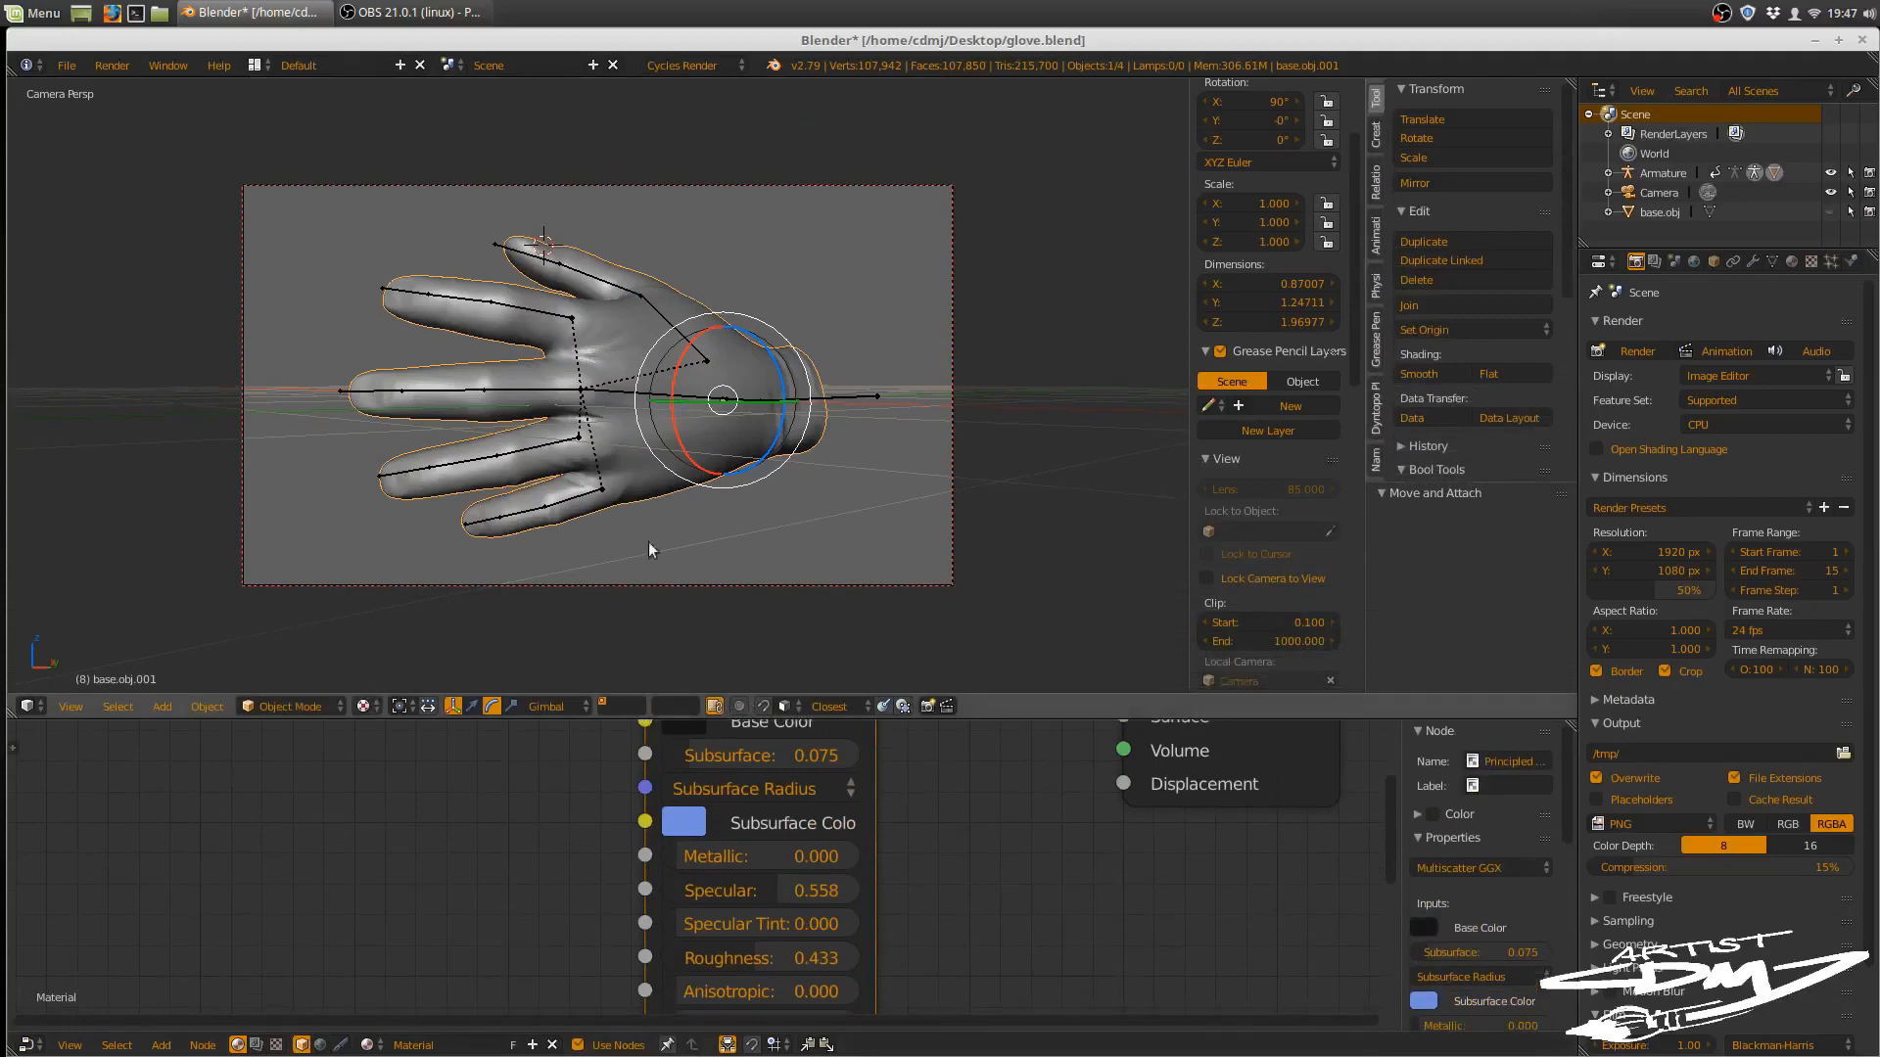
key("shift+z")
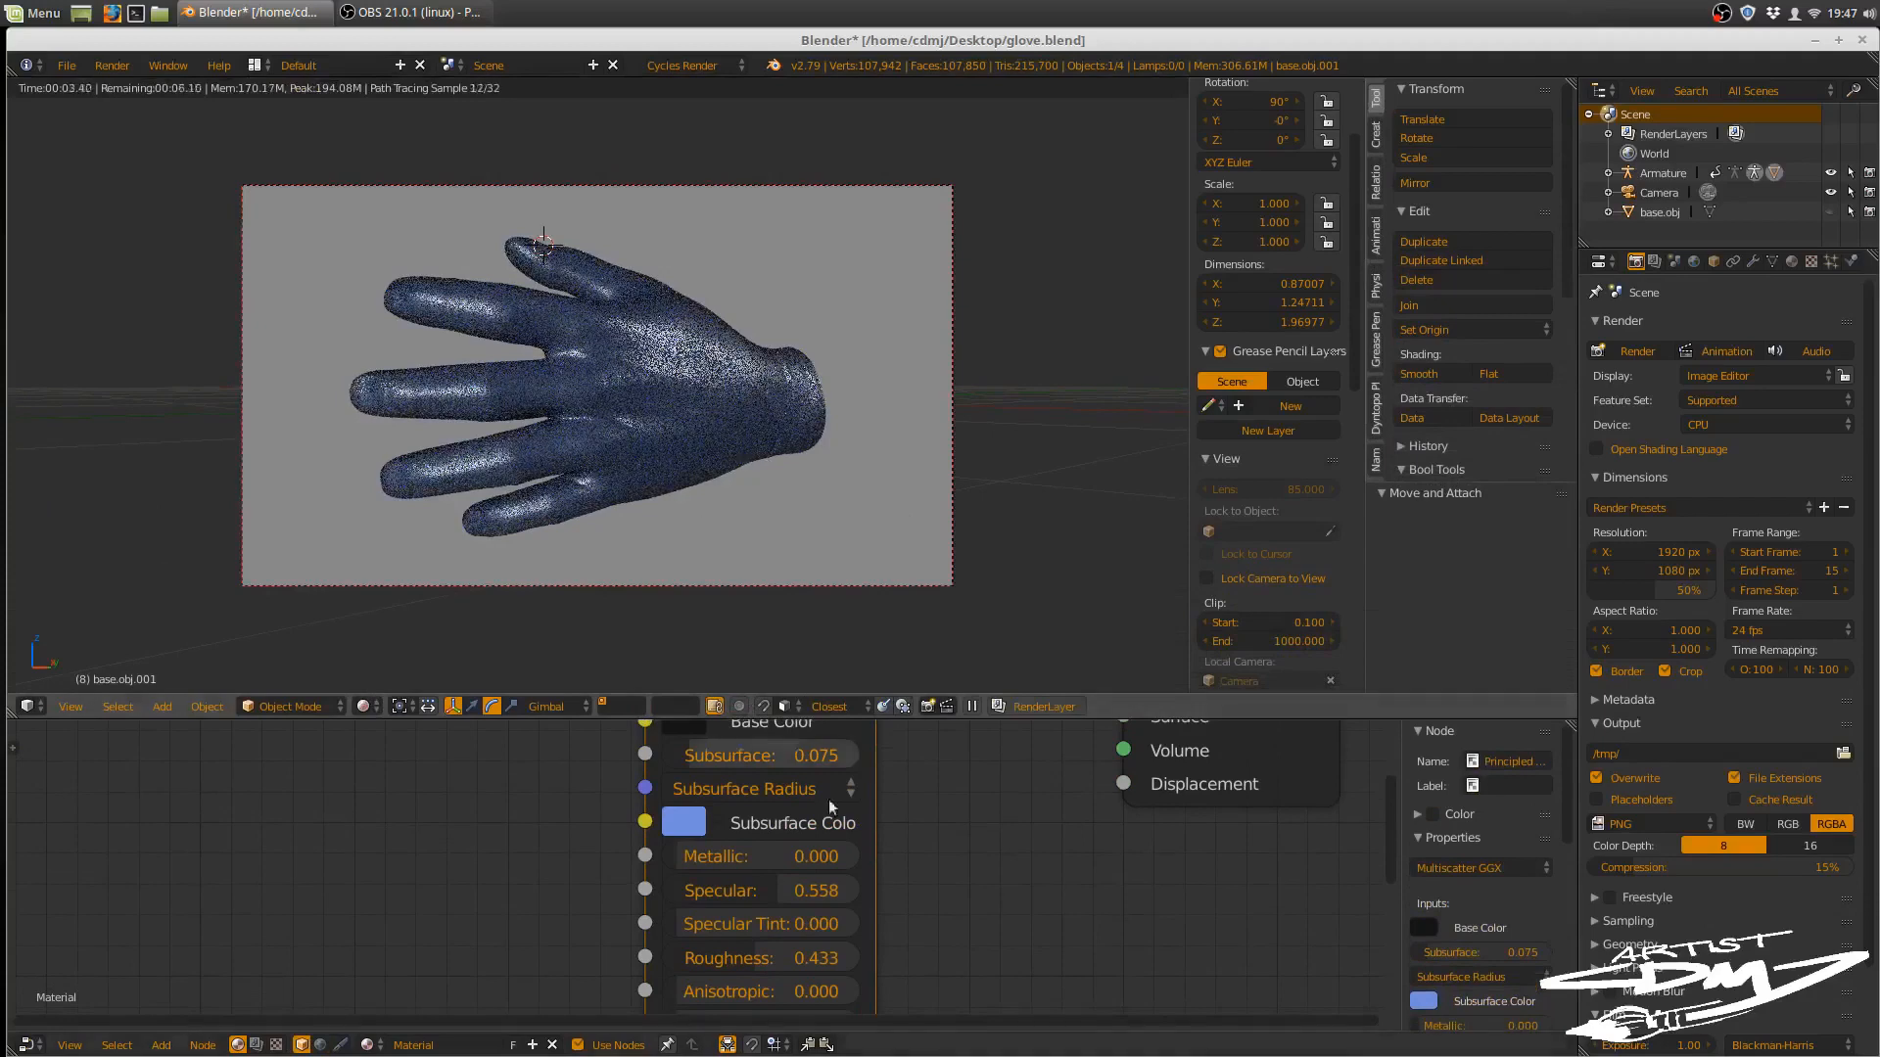
- Darken the Principled BSDF's Base Color to pure black
middle_click_drag(917, 877, 926, 942)
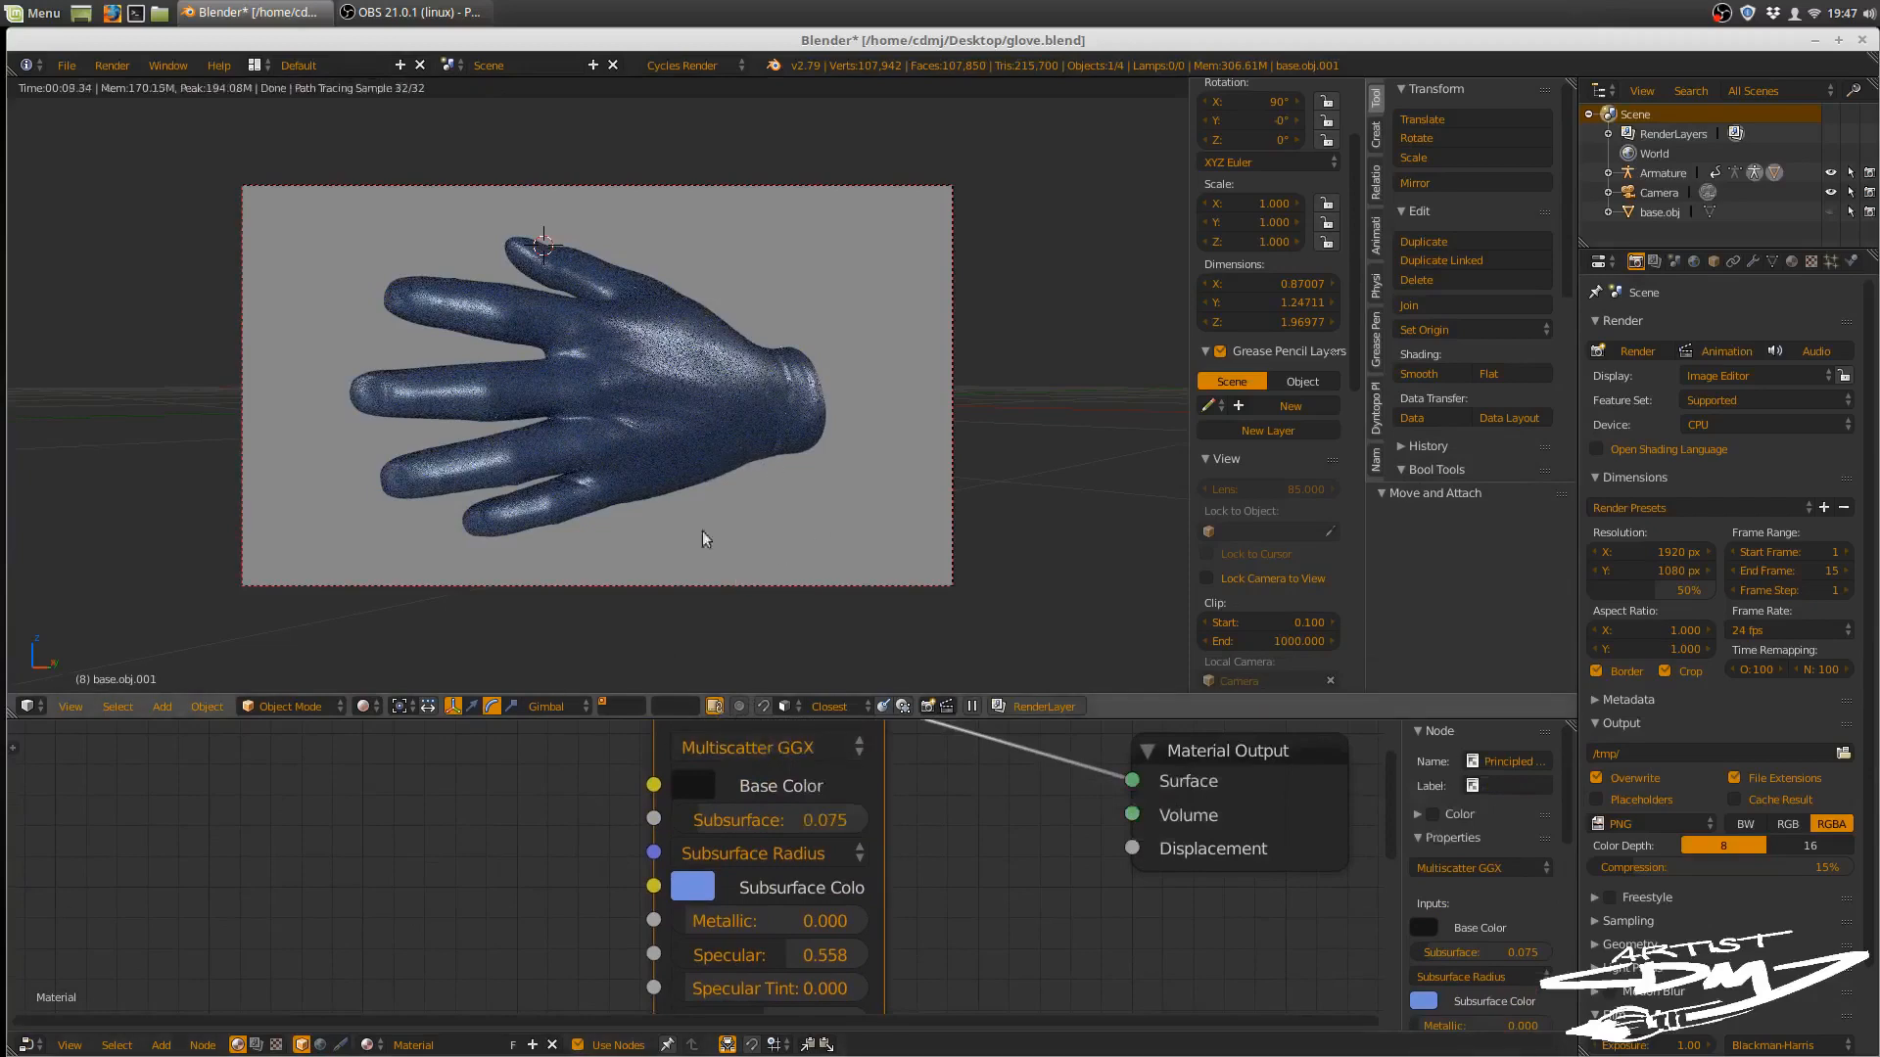
left_click(707, 785)
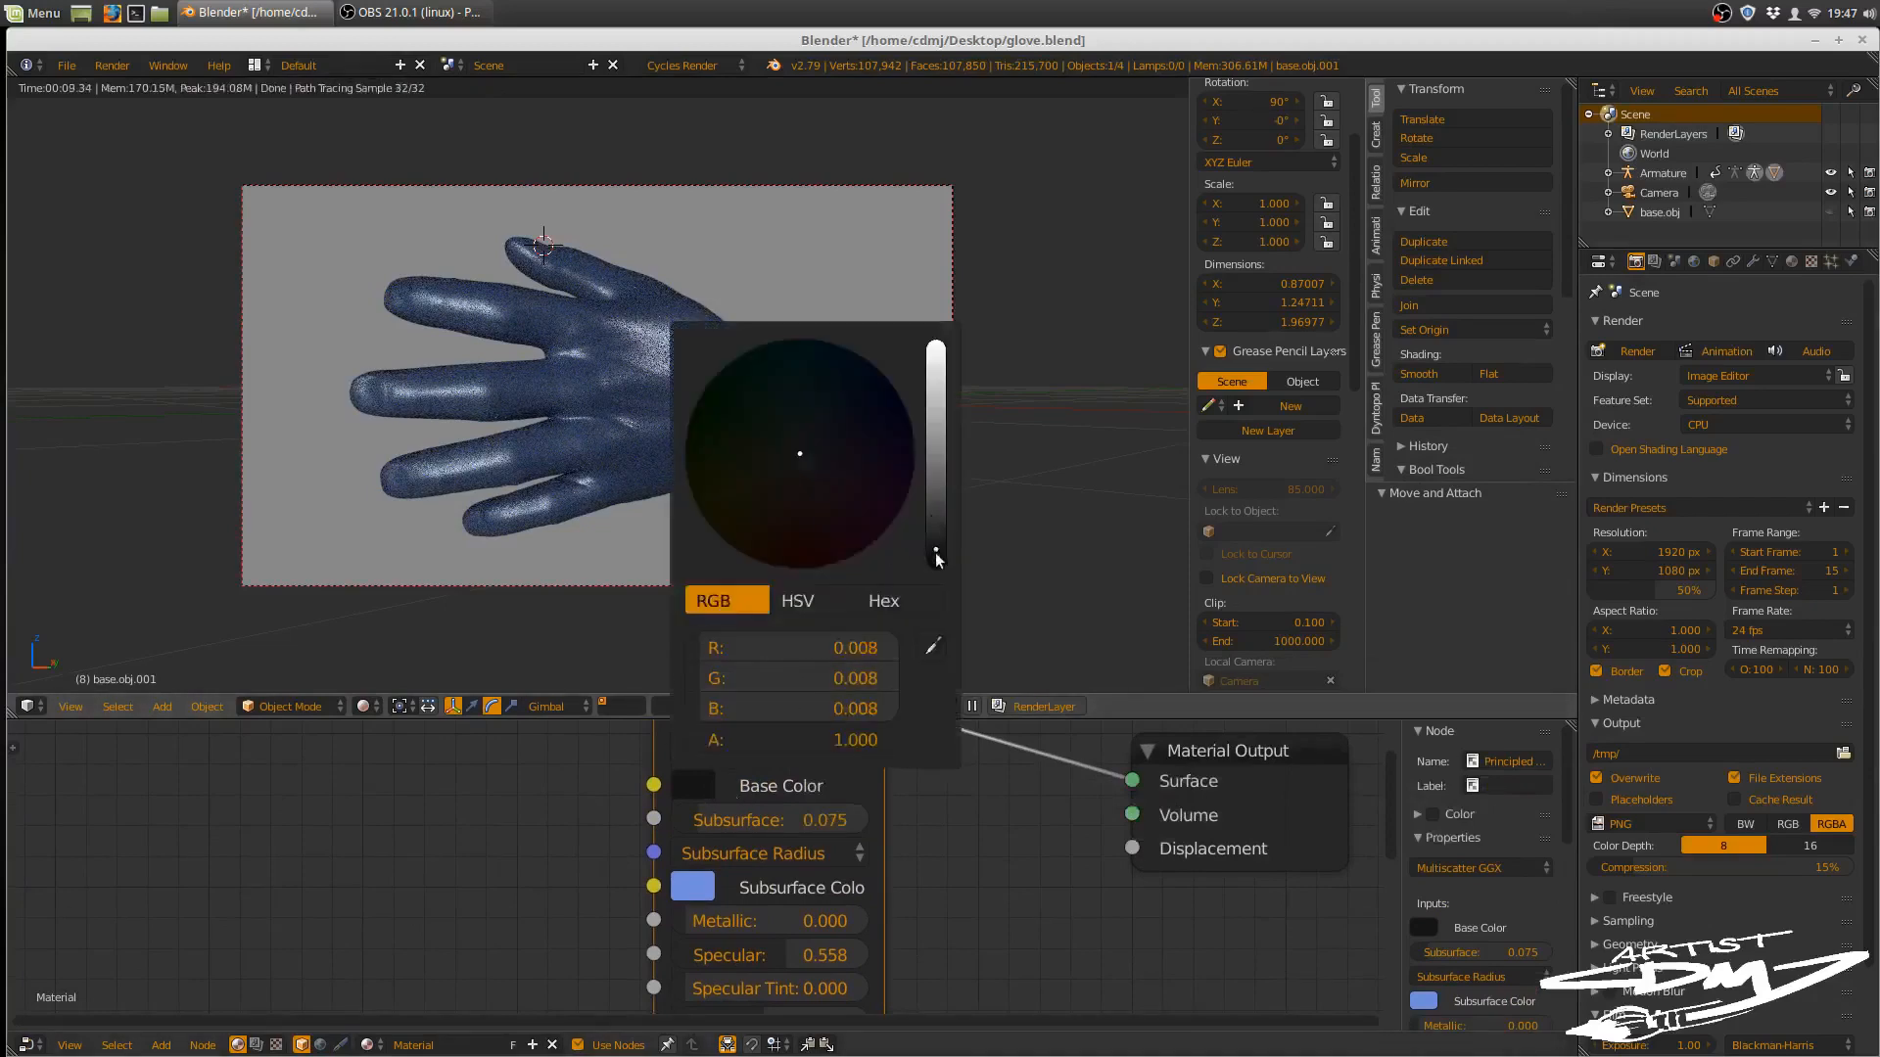
left_click_drag(931, 519, 931, 563)
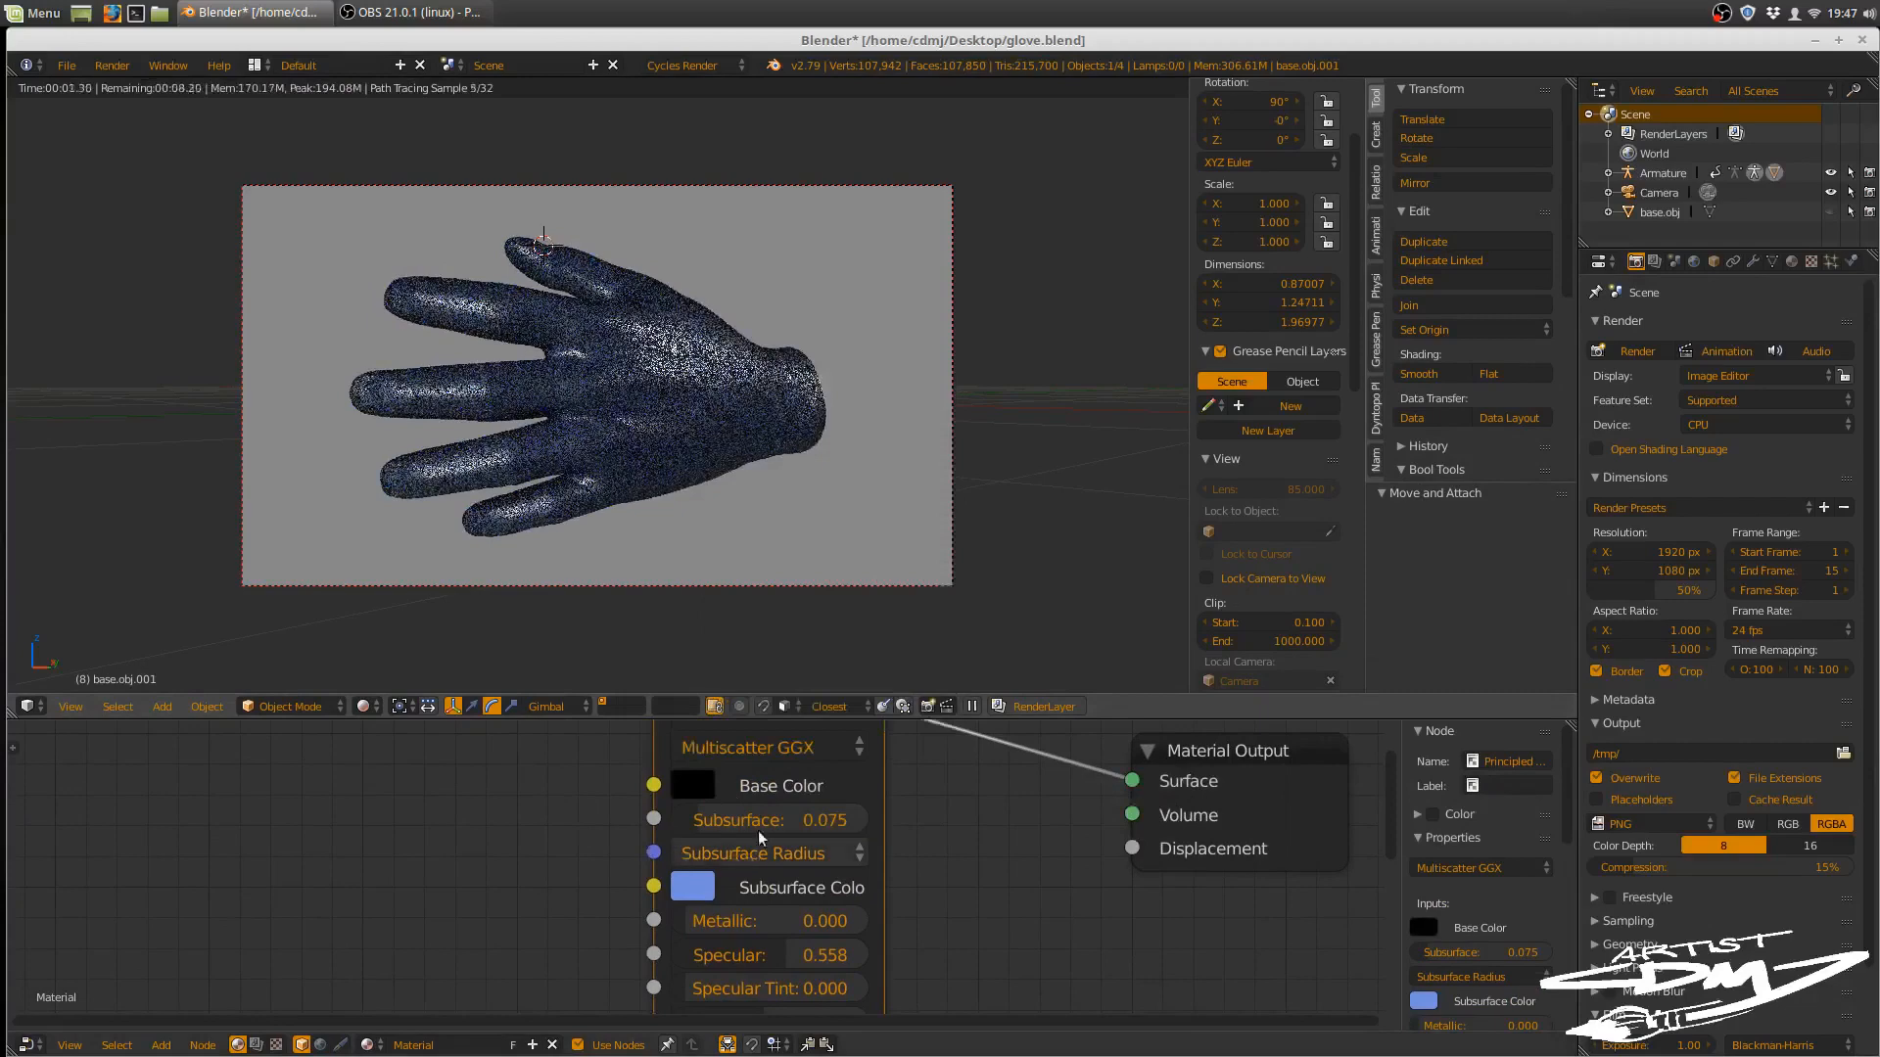
- Reduce the Principled BSDF's Subsurface to 0.002
left_click_drag(701, 816, 683, 827)
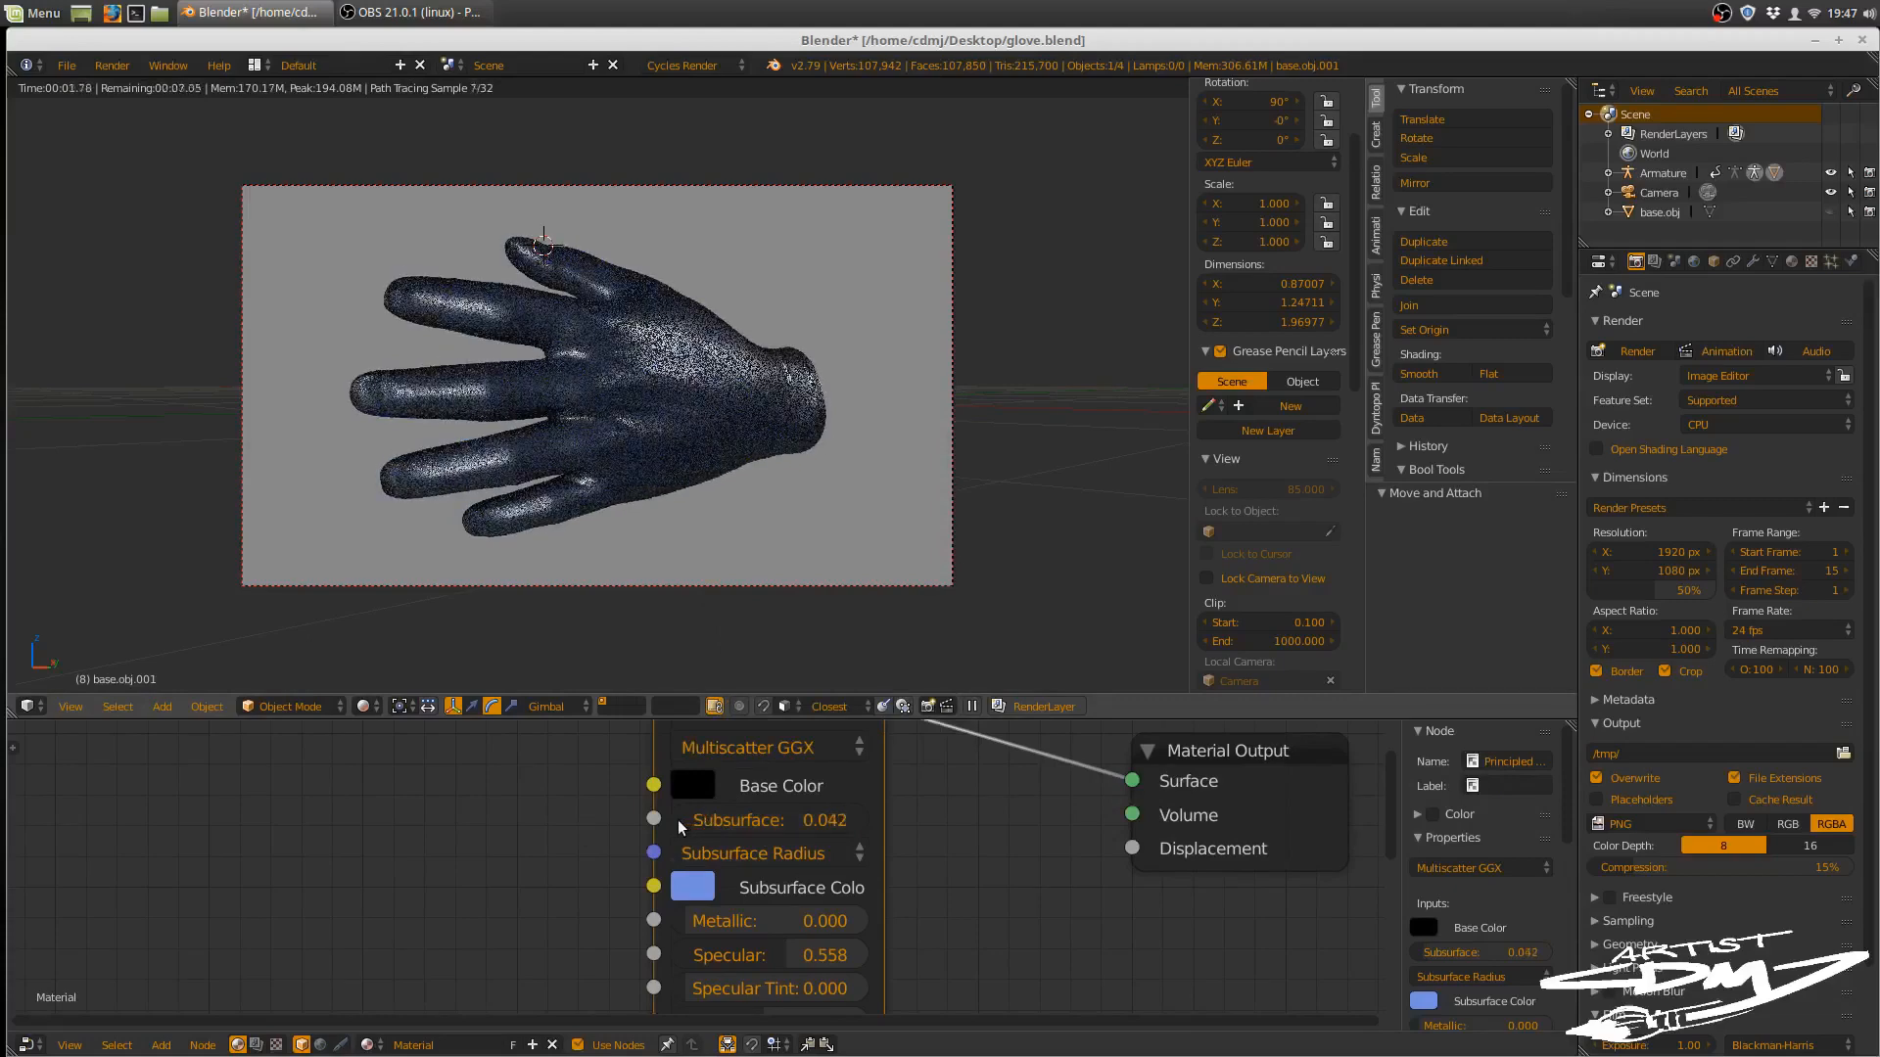
left_click_drag(678, 823, 679, 814)
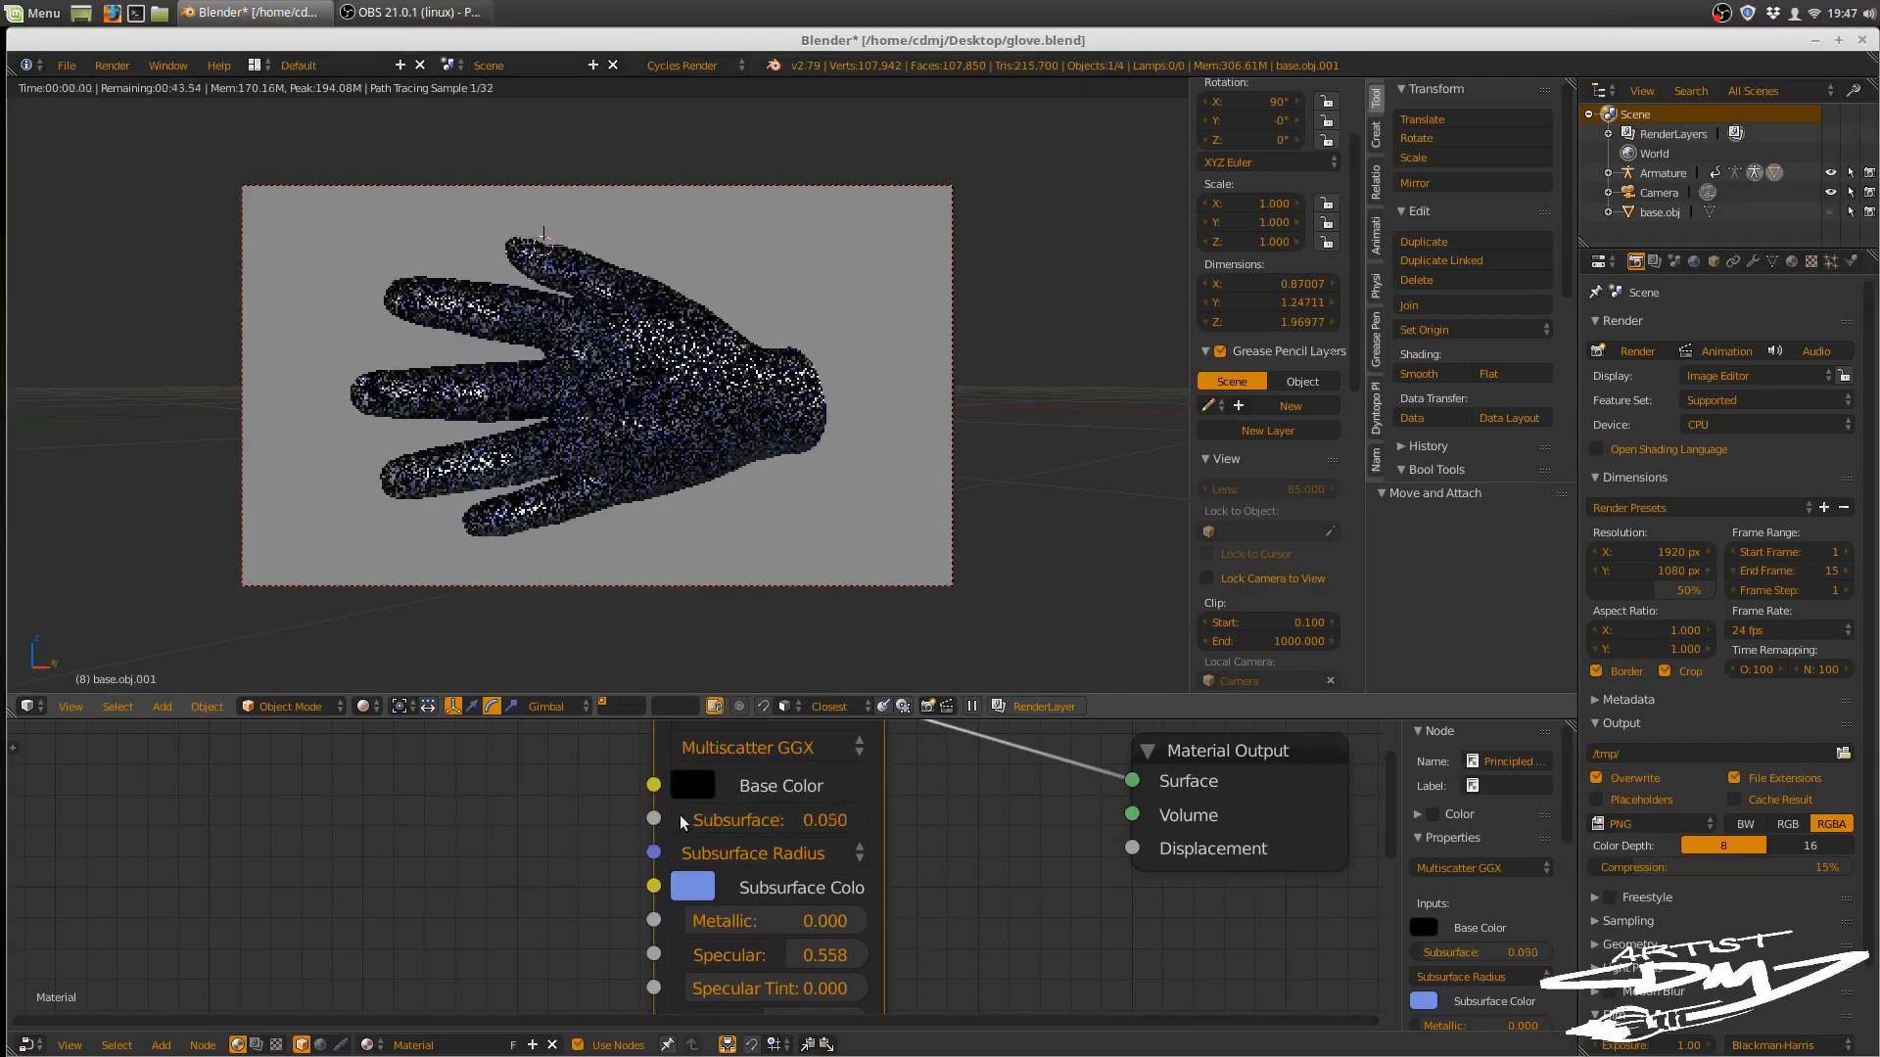
double_click(707, 816)
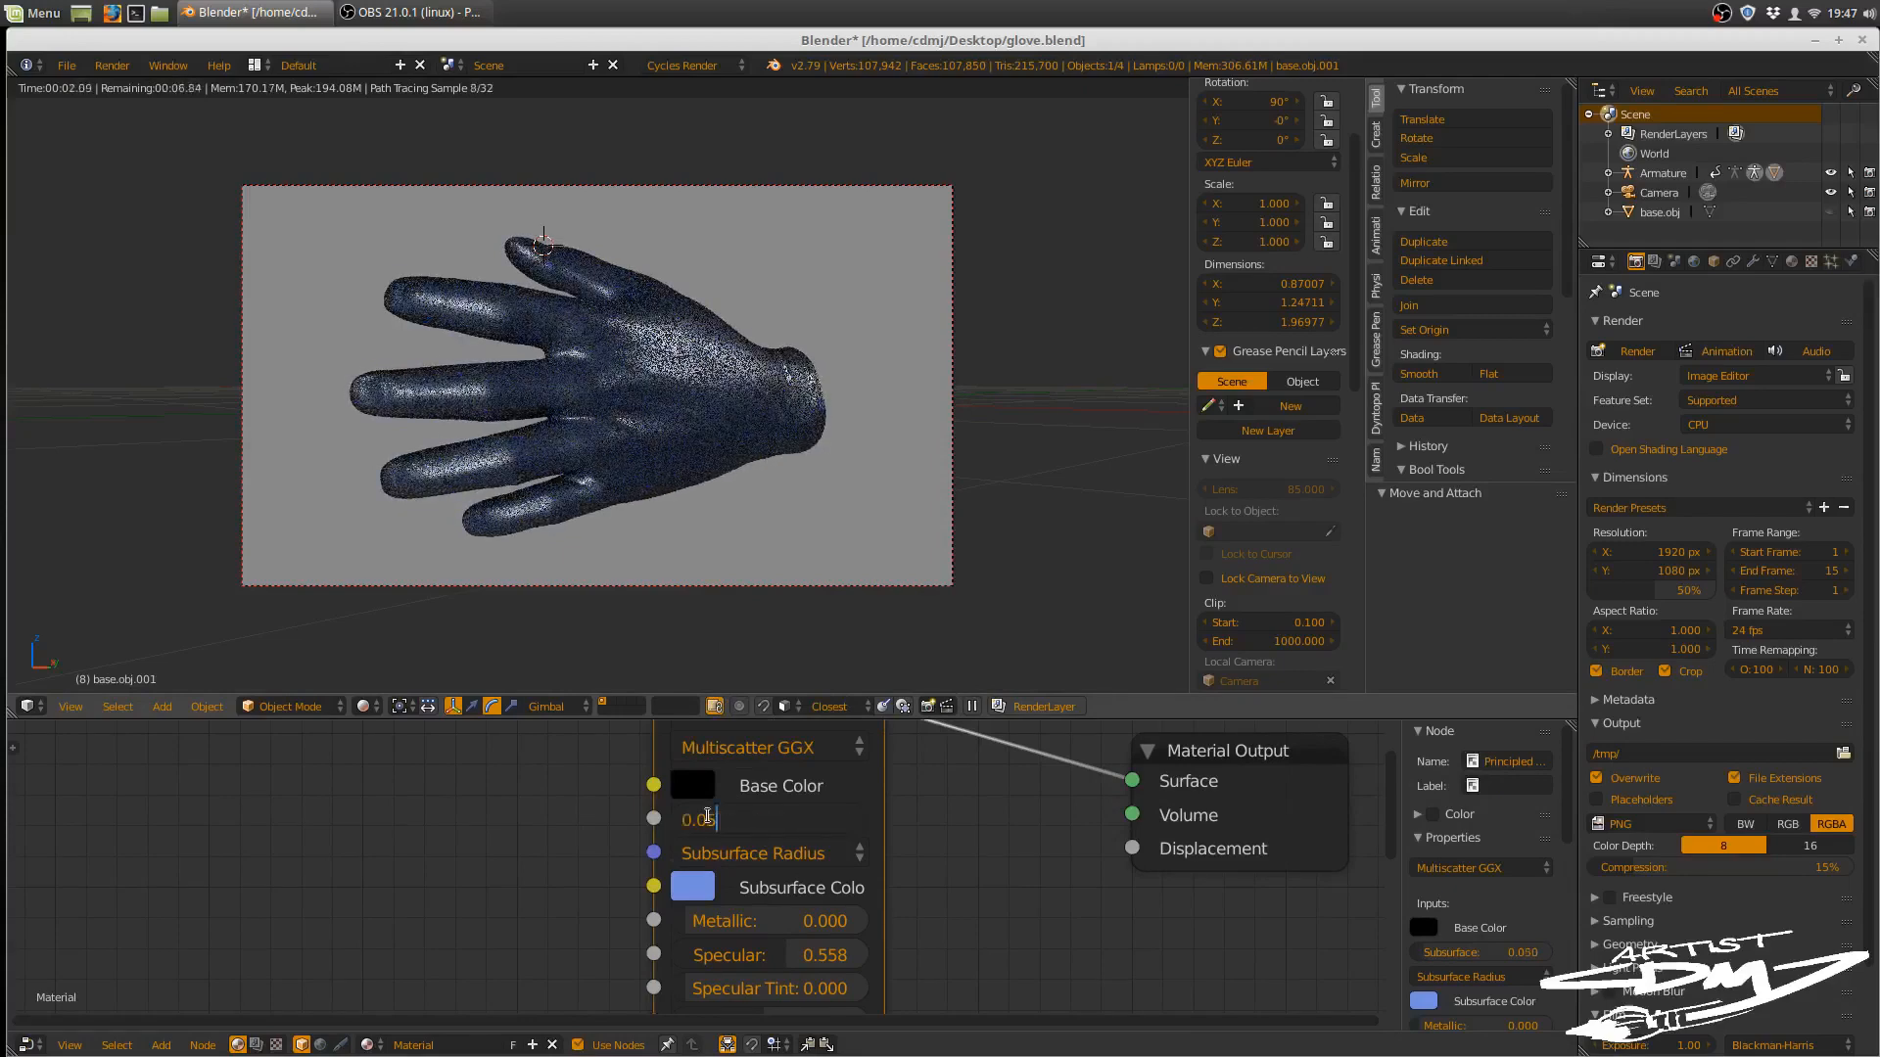
key("BackSpace")
key("BackSpace")
key("BackSpace")
key("BackSpace")
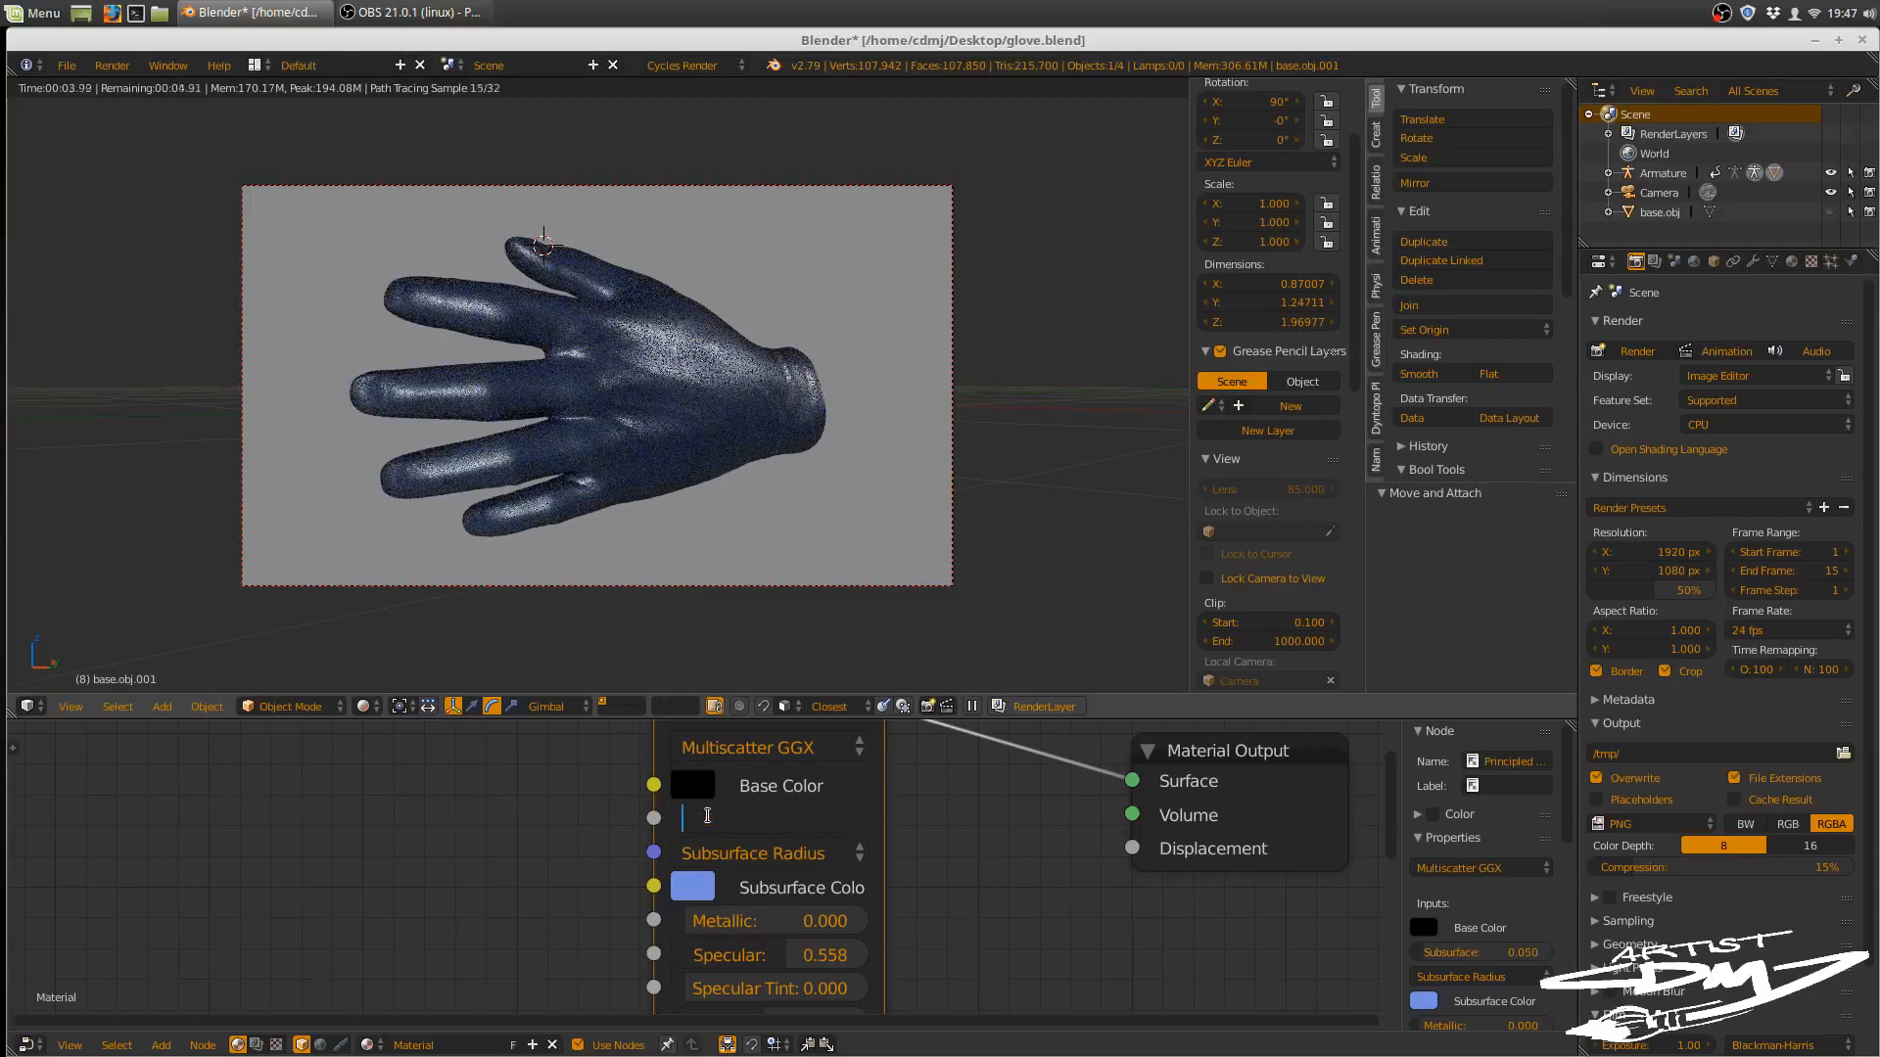
type("0.025")
key("Return")
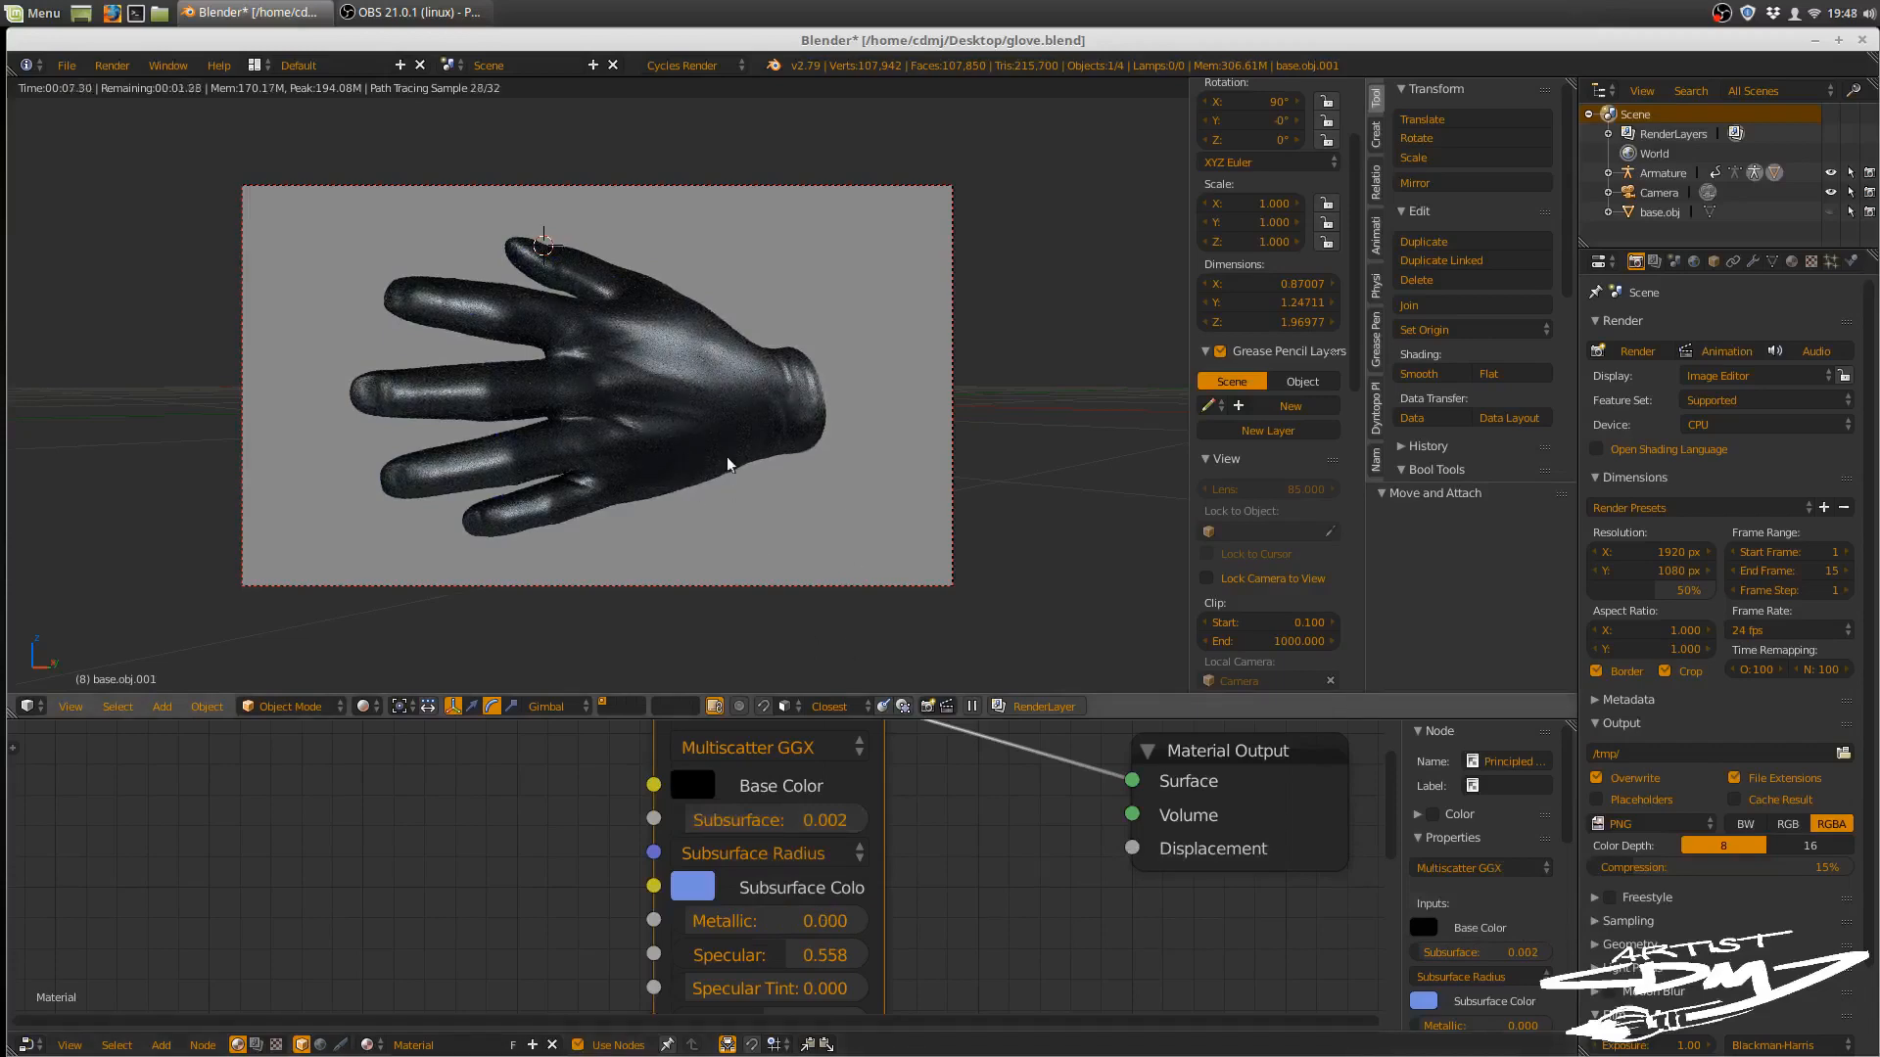
- Raise the glove's Multires preview level to 4 and inspect the rendered glove from the back and palm sides
scroll(771, 456, "up", 2)
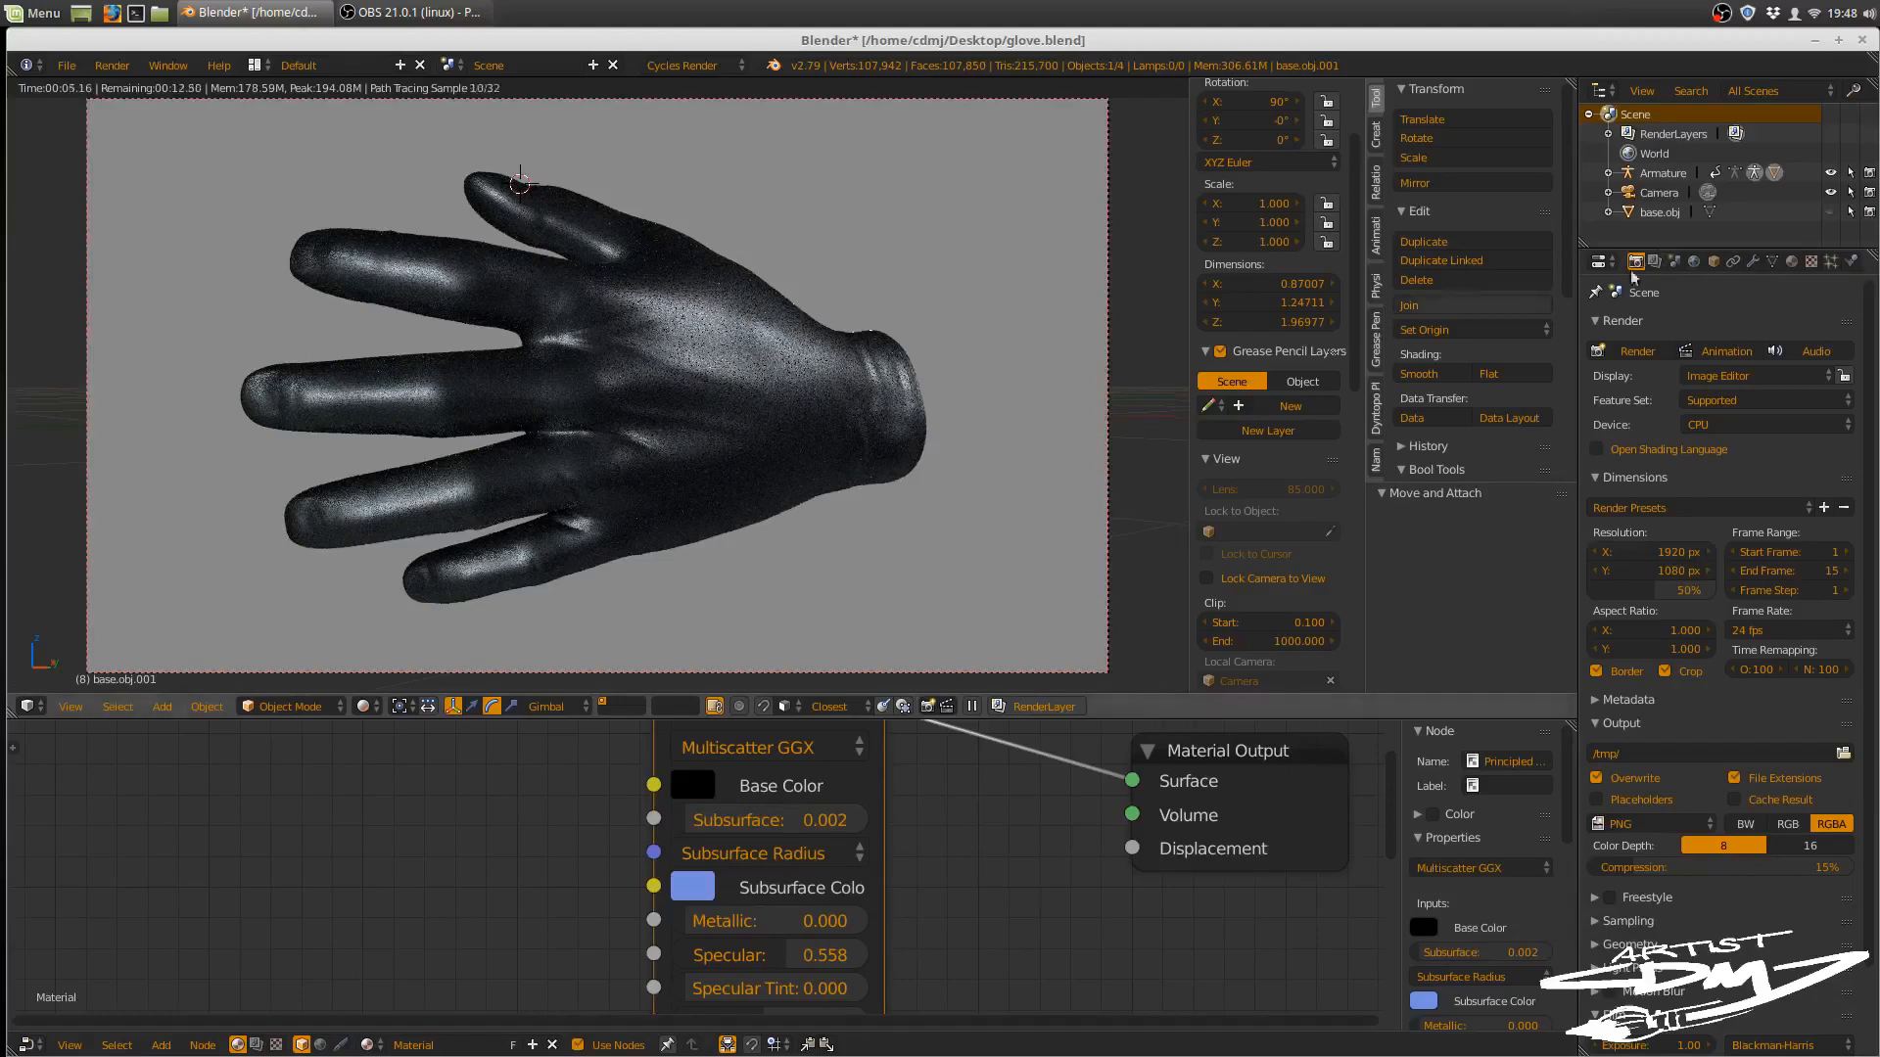
left_click(1753, 261)
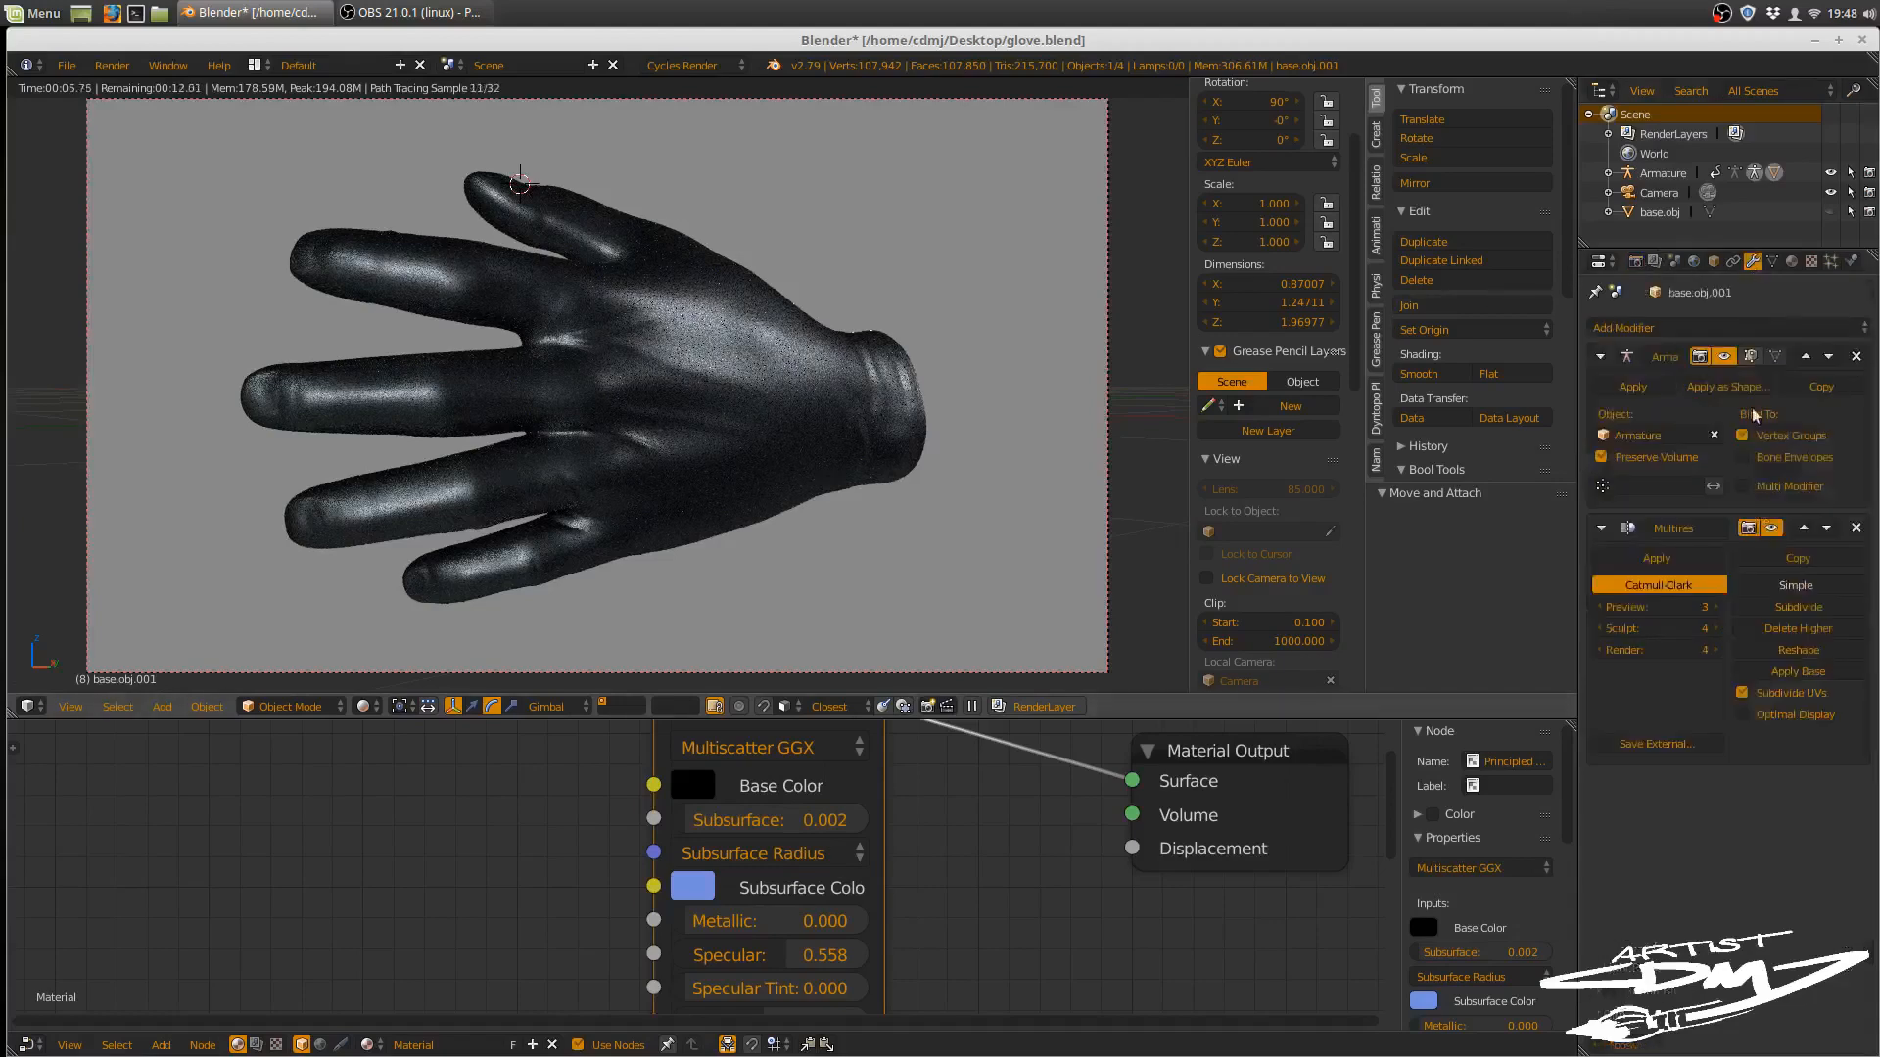
left_click(1716, 606)
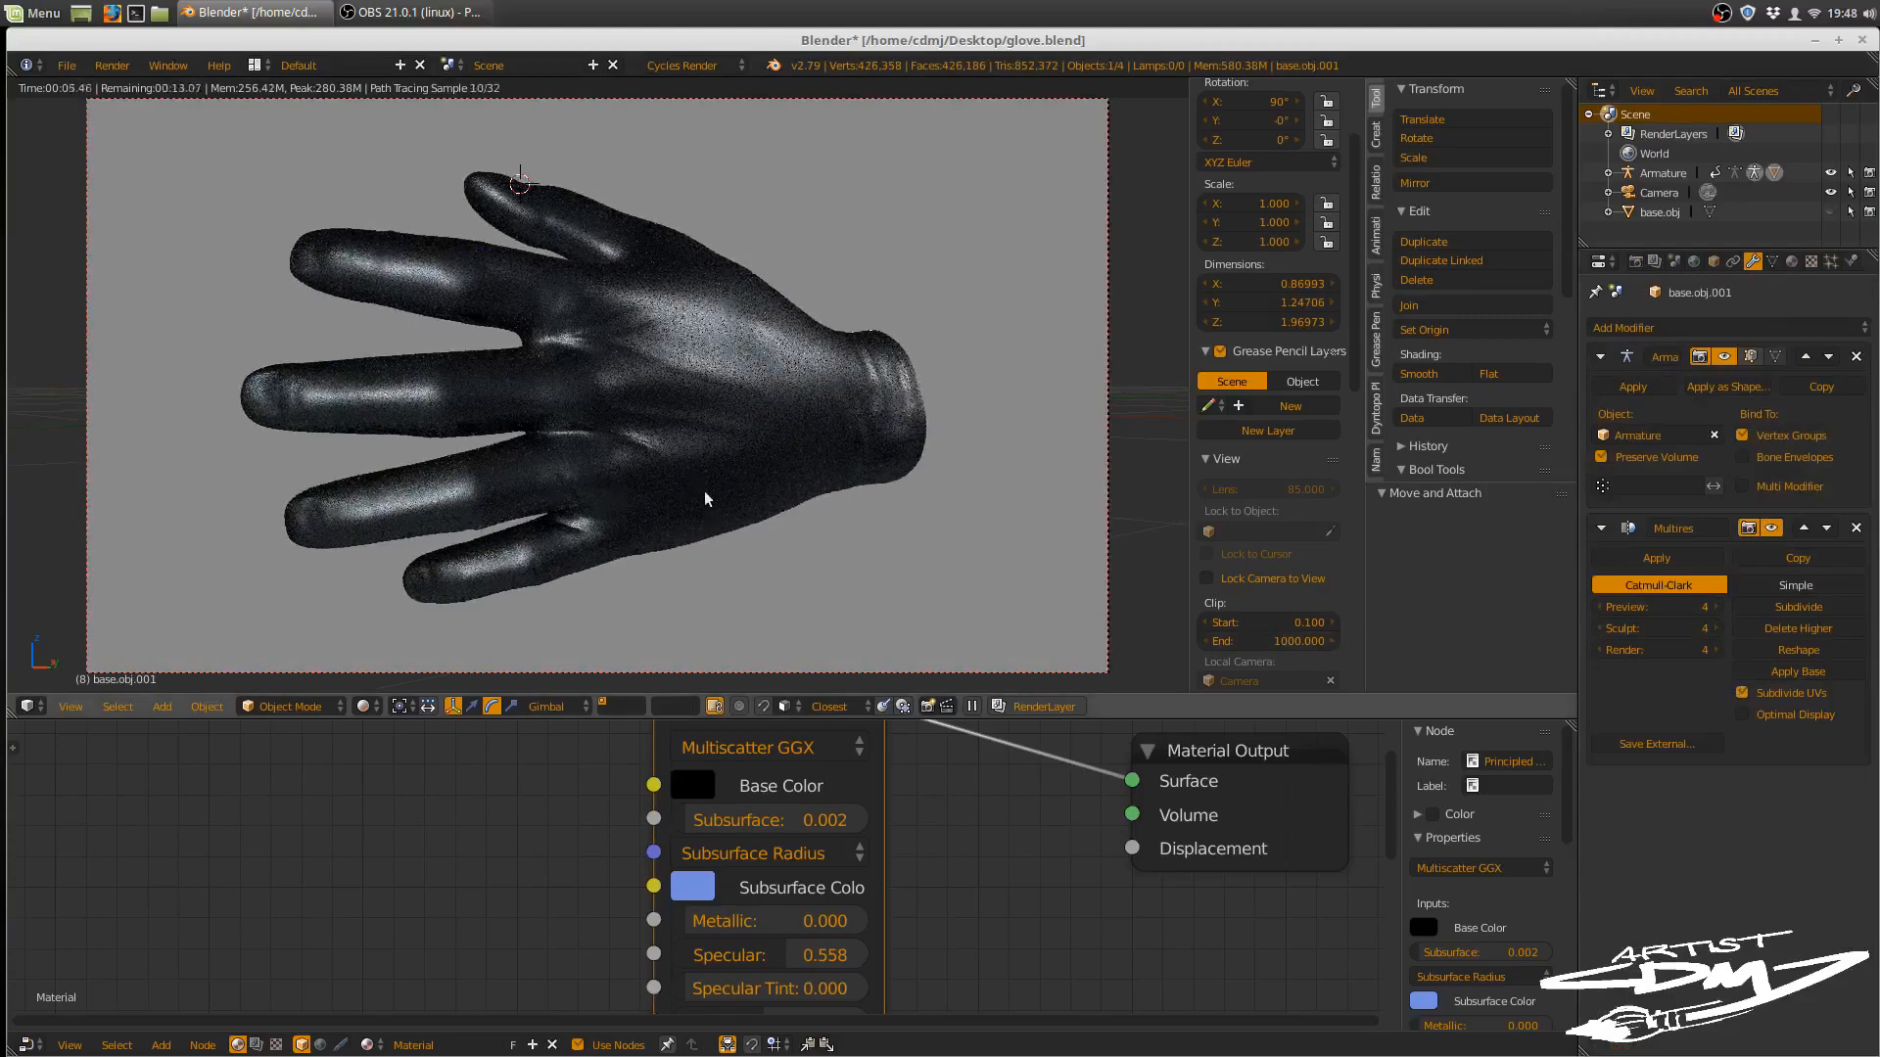
middle_click_drag(813, 526, 380, 532)
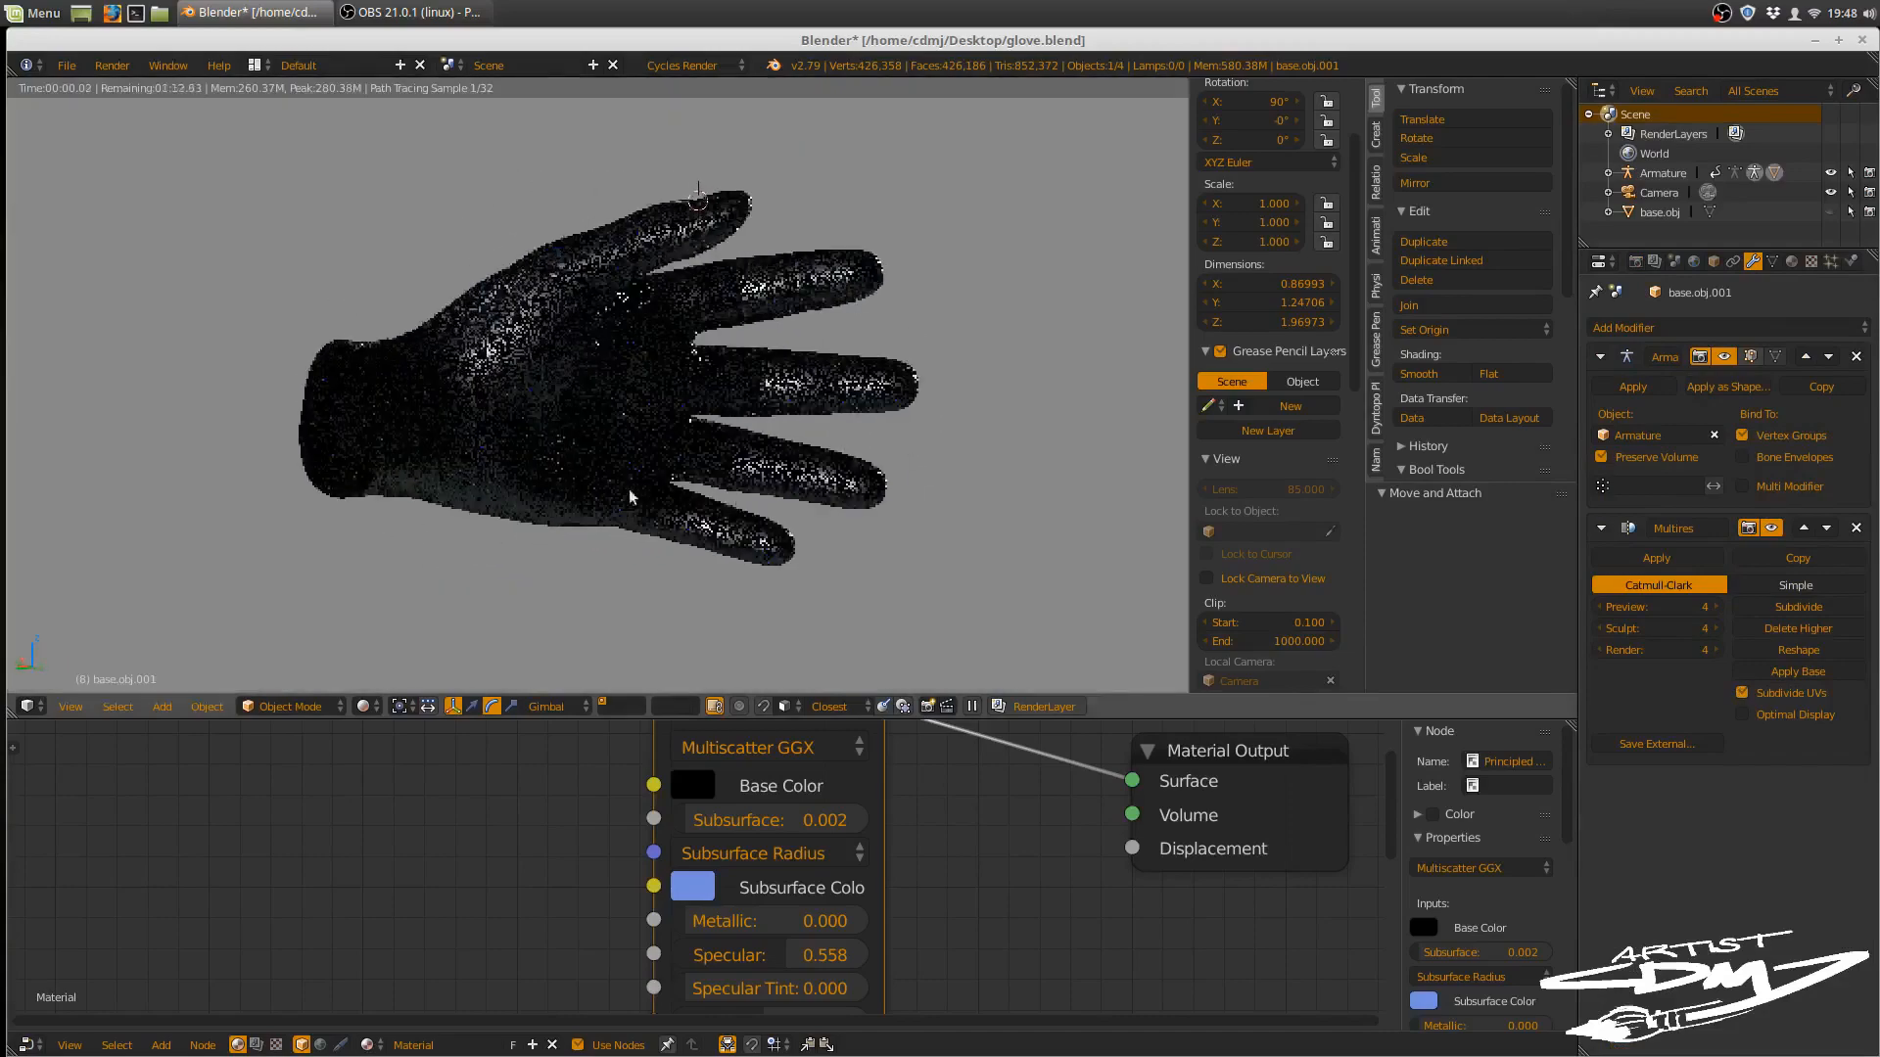
middle_click_drag(631, 492, 581, 486)
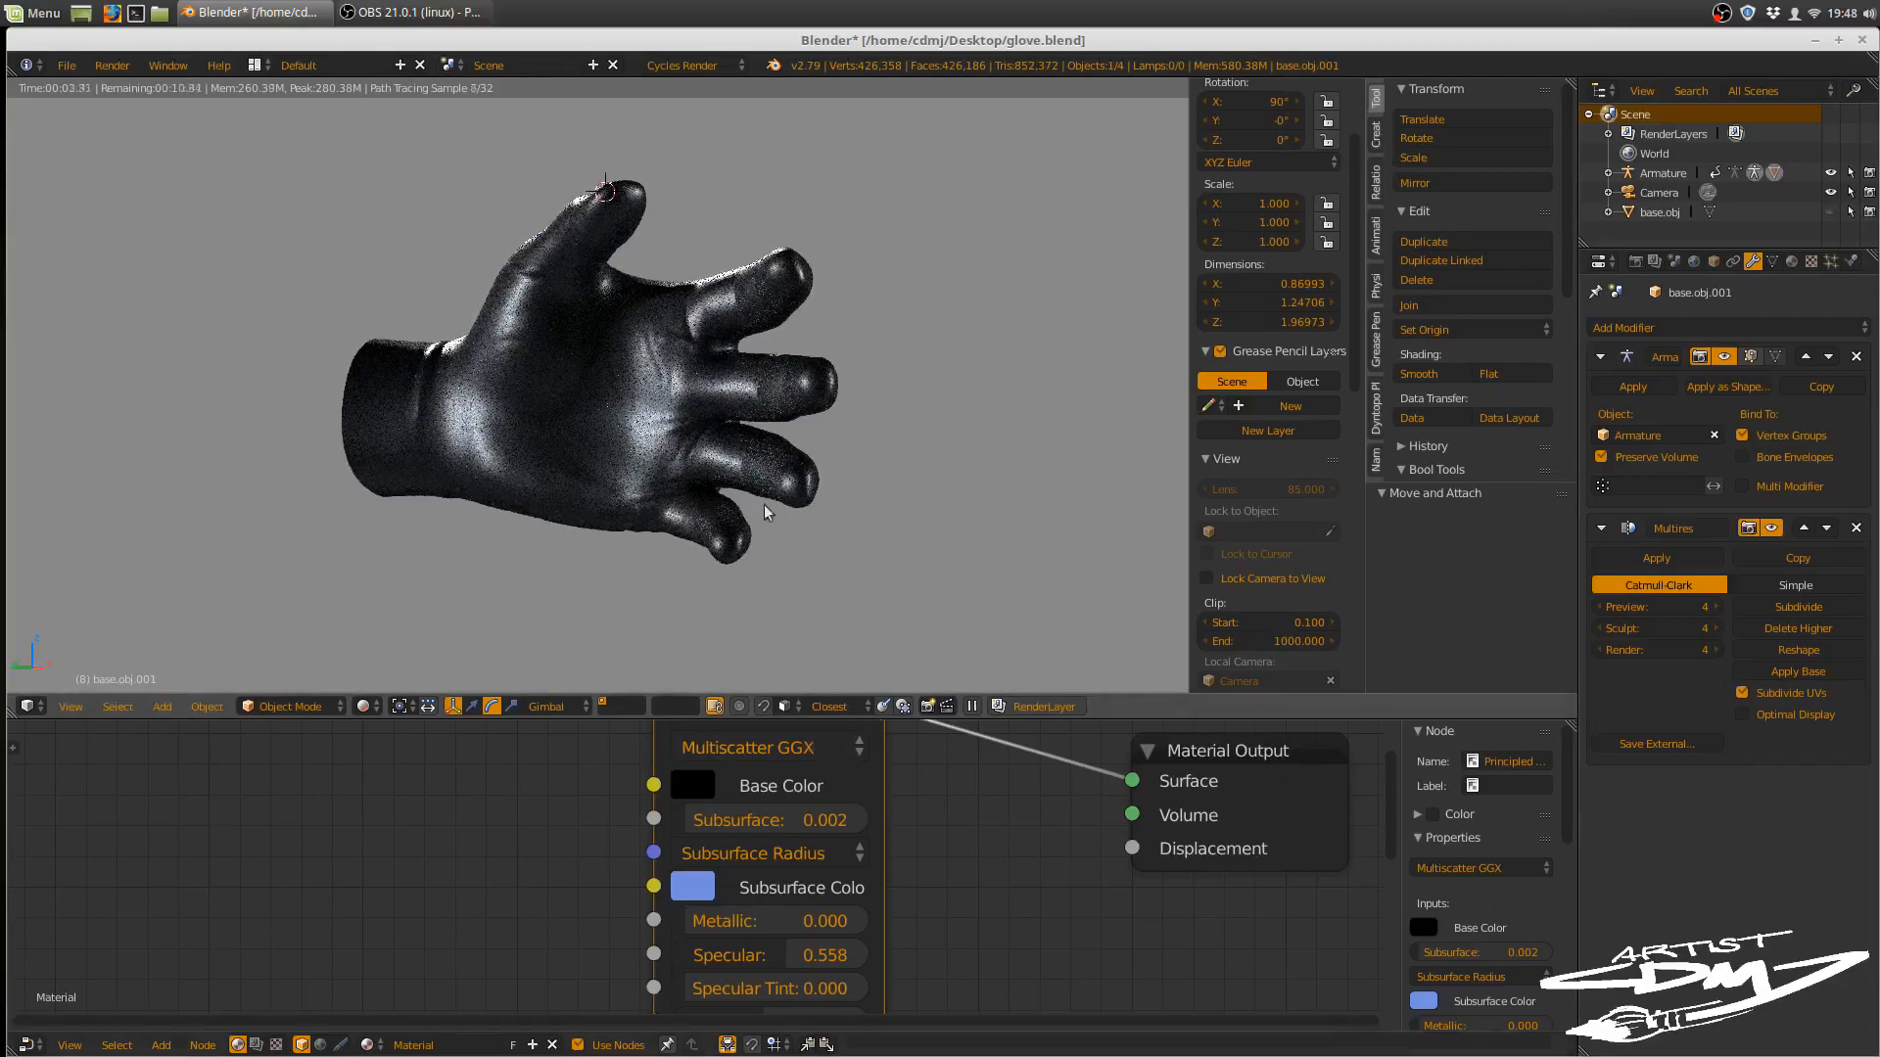
- Try lighting the glove with the second Environment Texture by connecting its Color to the world Mix node's Color1
left_click(320, 1044)
scroll(607, 908, "down", 5)
mouse_move(607, 907)
middle_mouse_down()
mouse_move(657, 880)
mouse_move(635, 910)
middle_mouse_up()
scroll(657, 880, "down", 2)
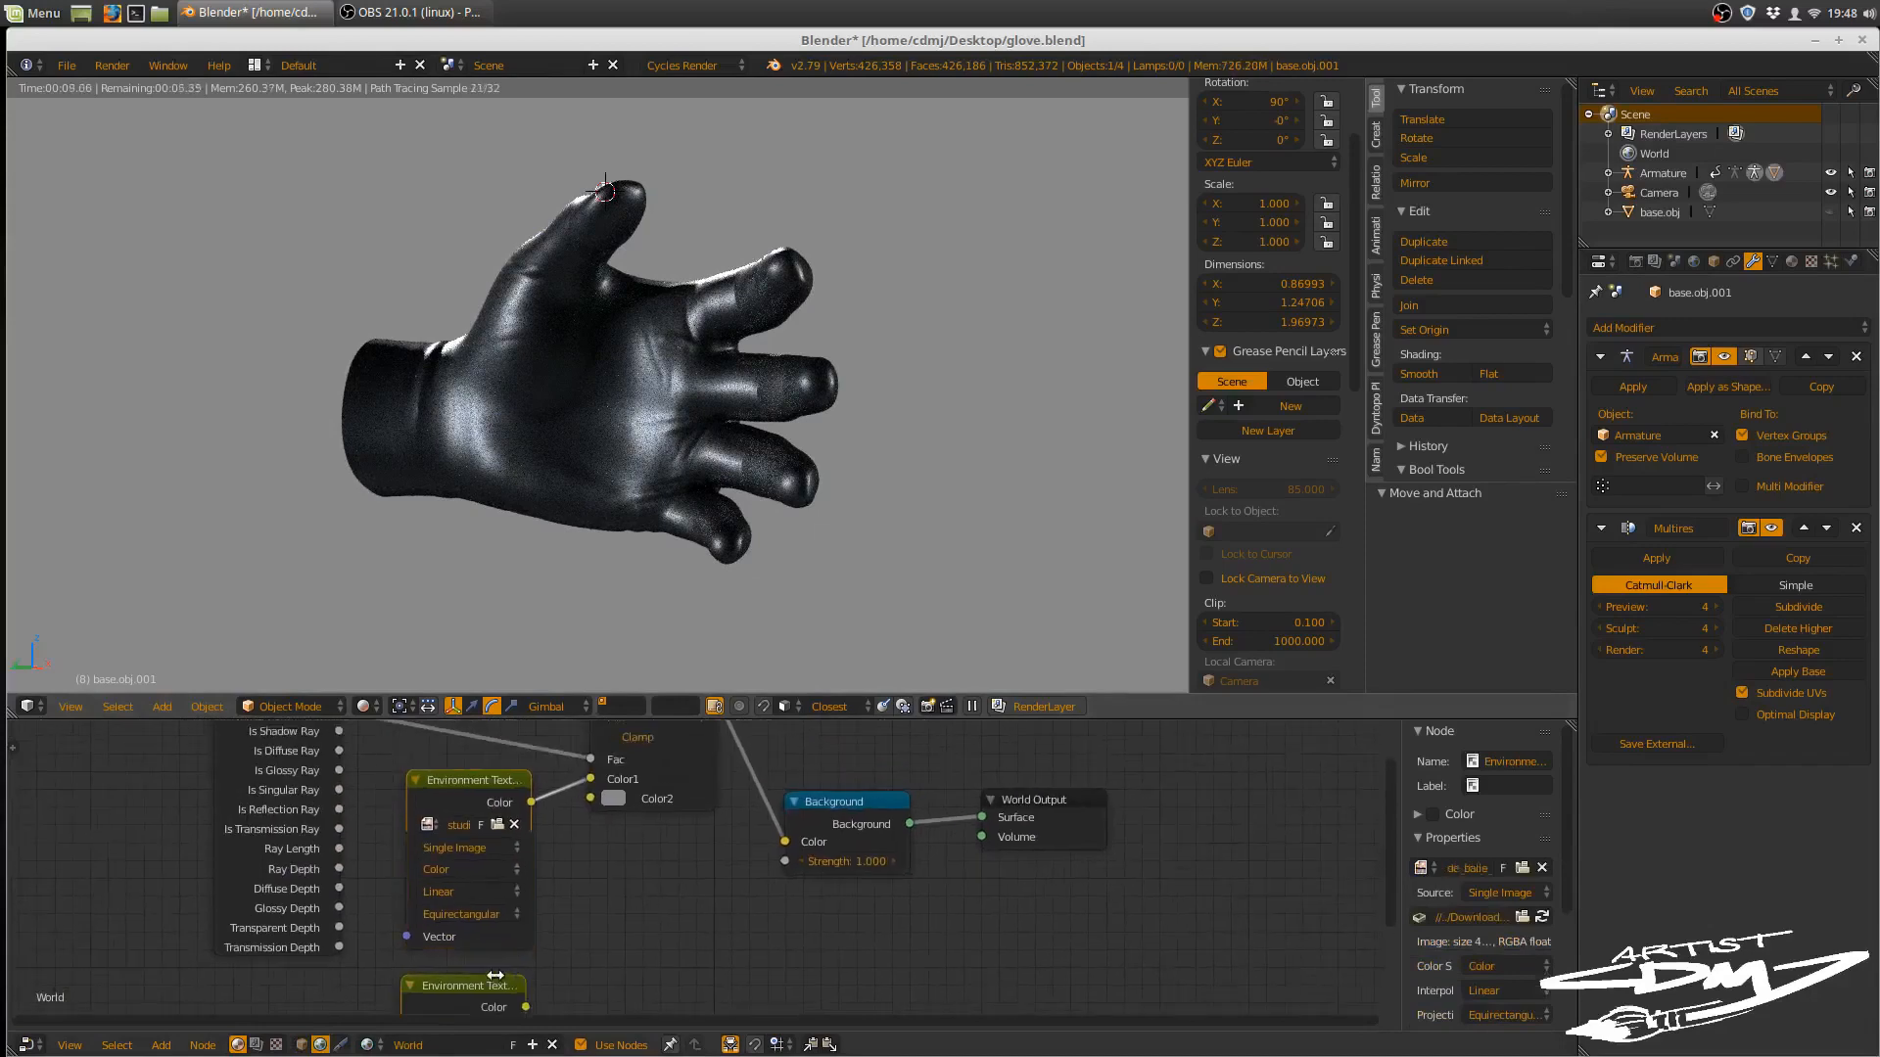
left_click_drag(525, 972, 639, 802)
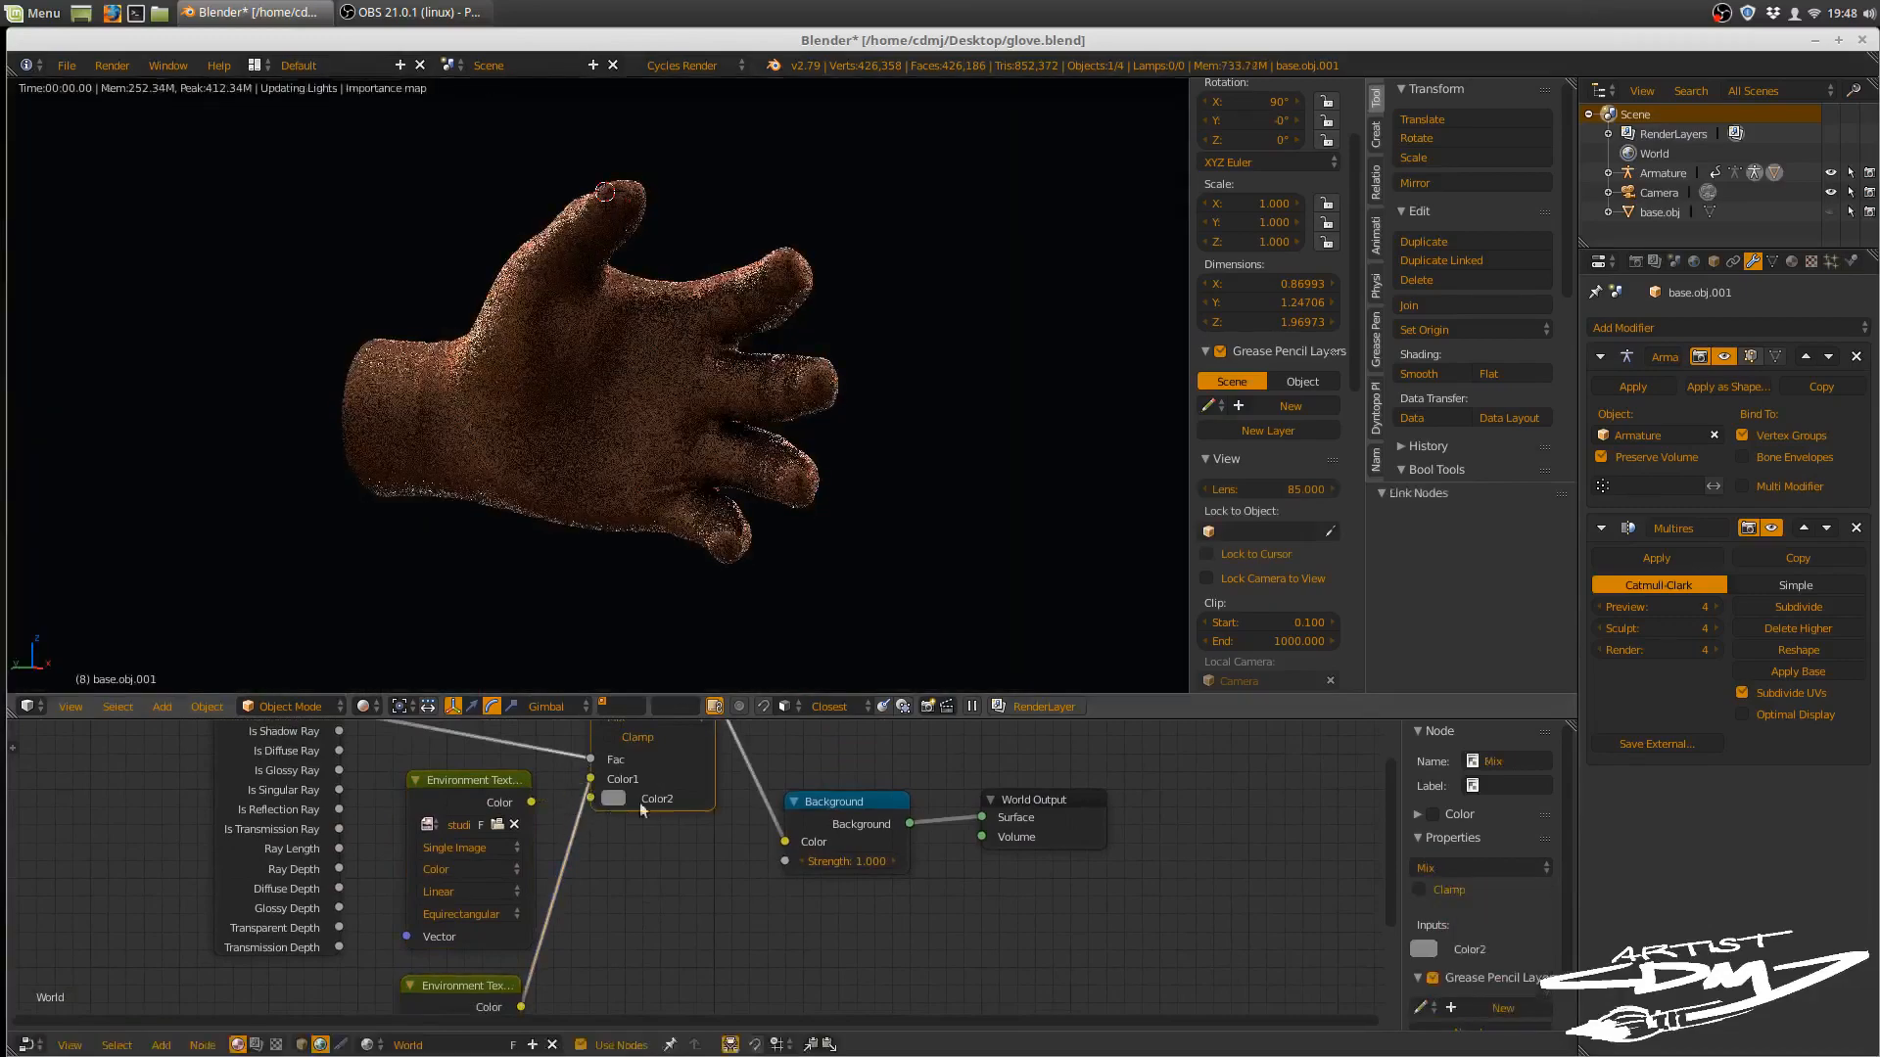
middle_click_drag(889, 503, 609, 525)
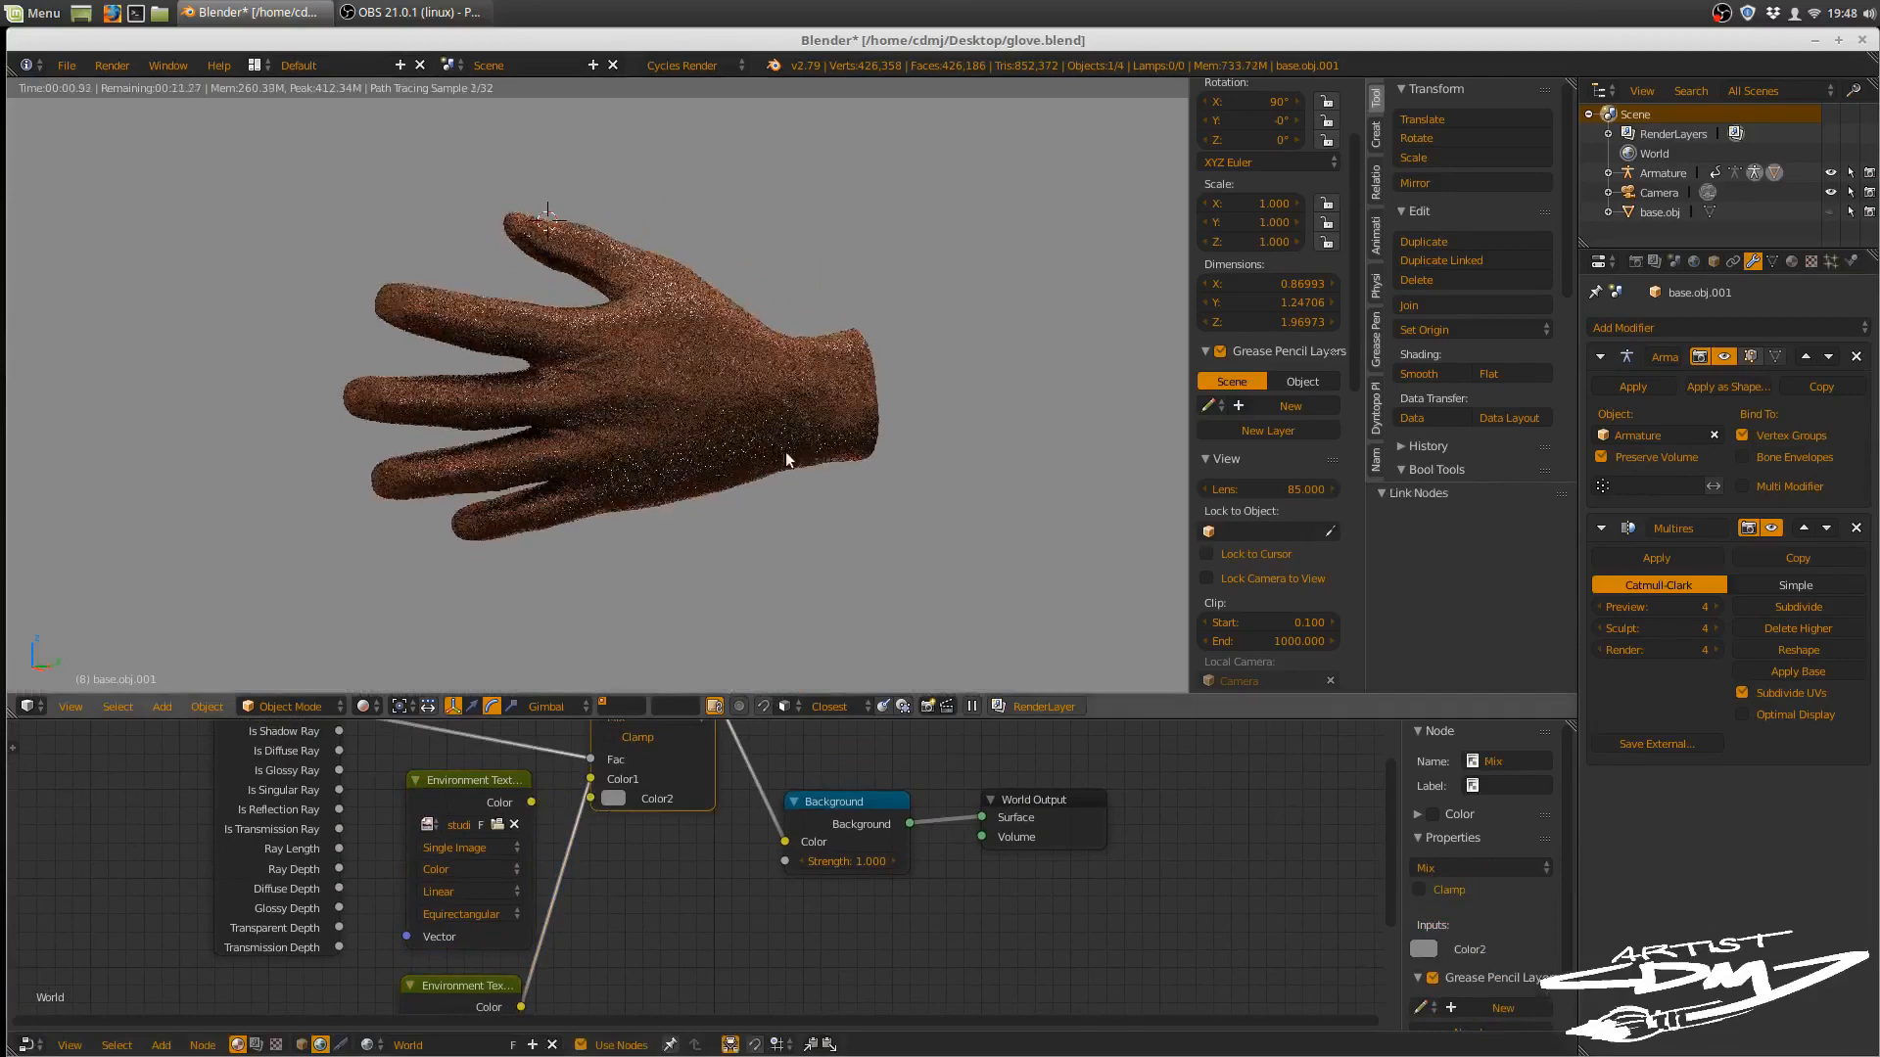
middle_click_drag(767, 474, 673, 573)
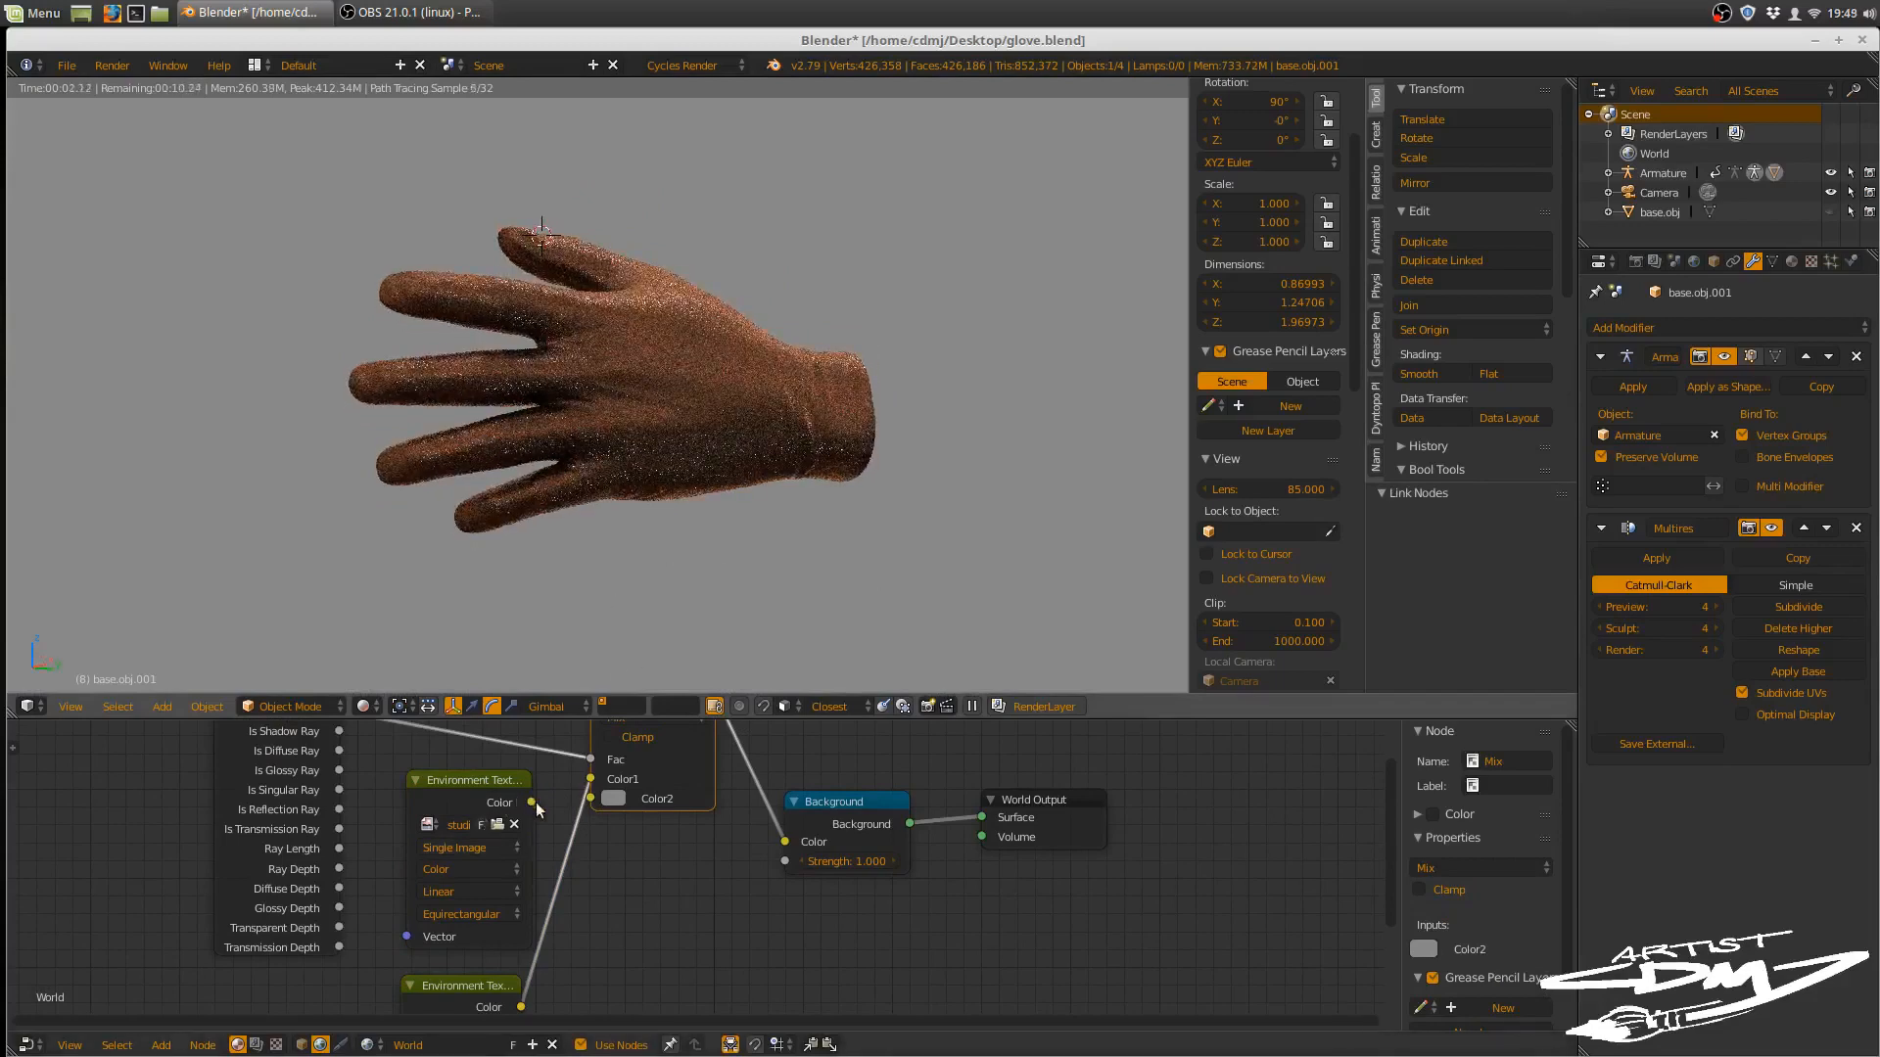
- Reconnect the studio Environment Texture's Color to the Mix node's Color1 and return to the camera view
left_click_drag(537, 802, 556, 848)
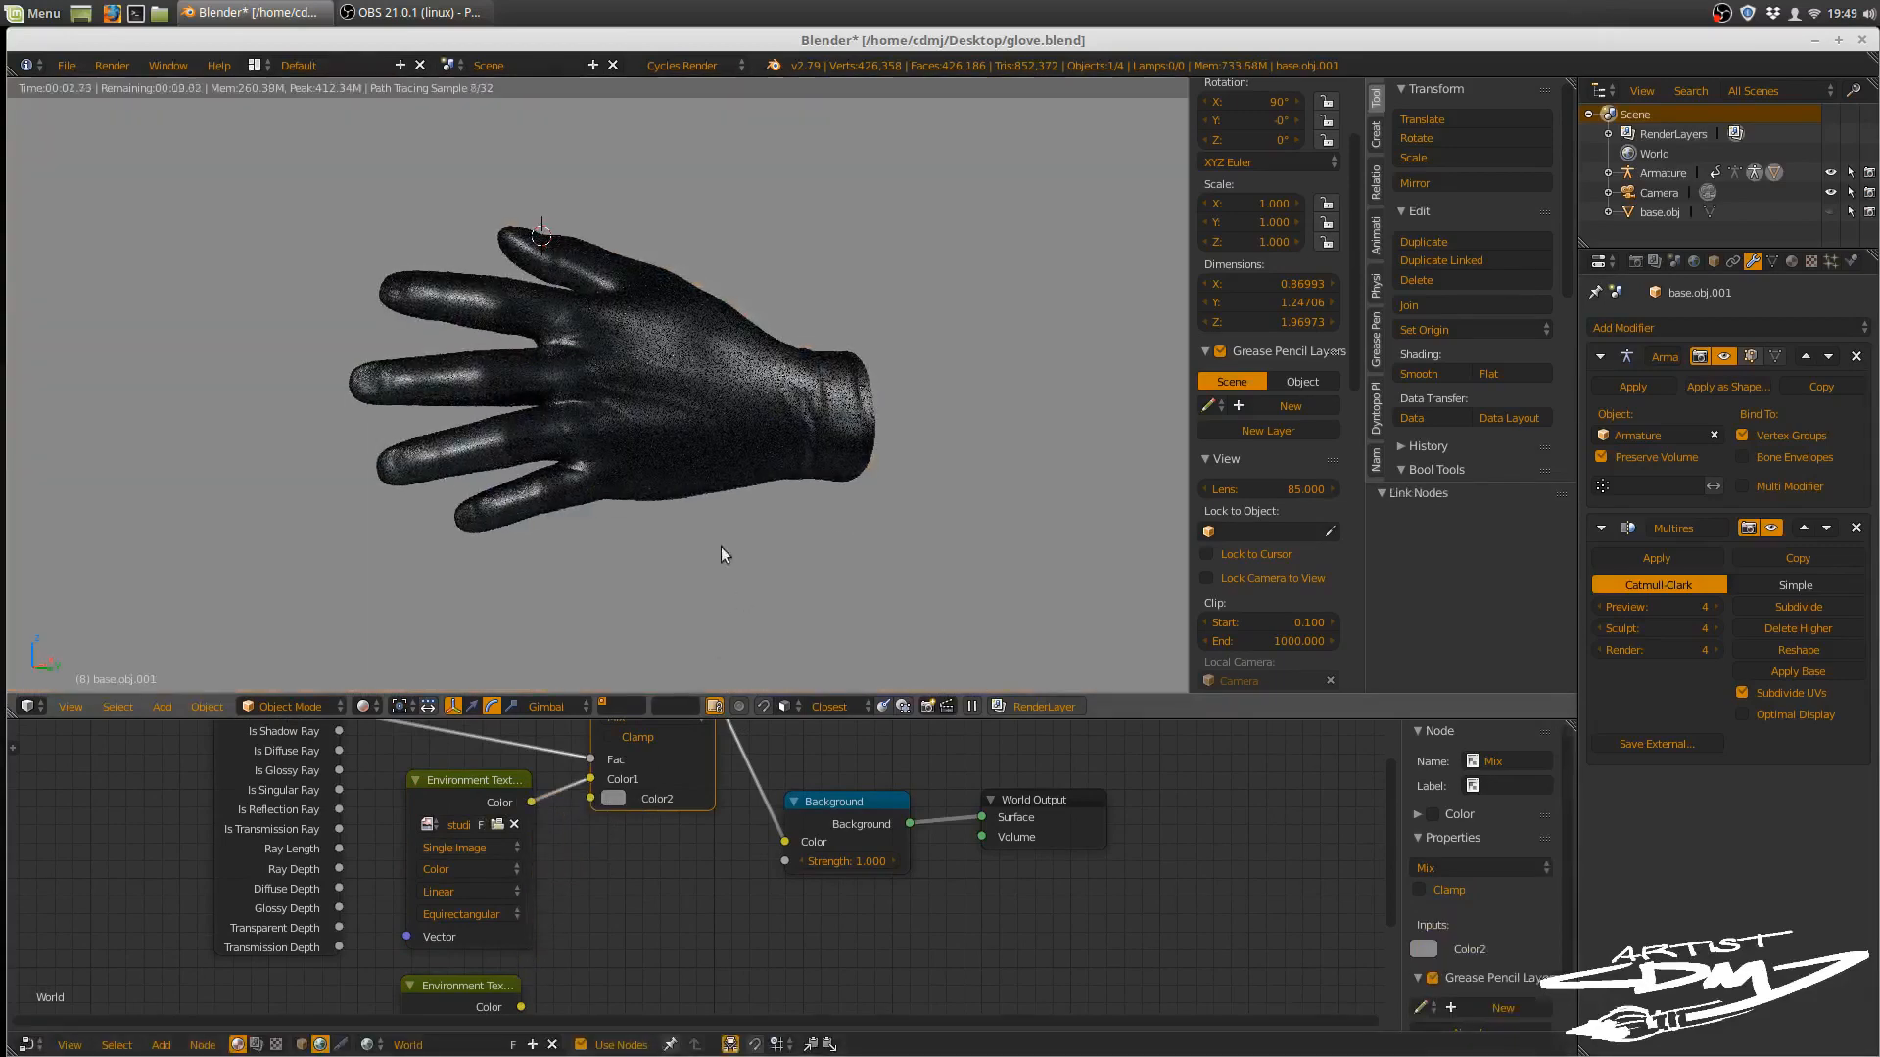
middle_click_drag(759, 562, 800, 579)
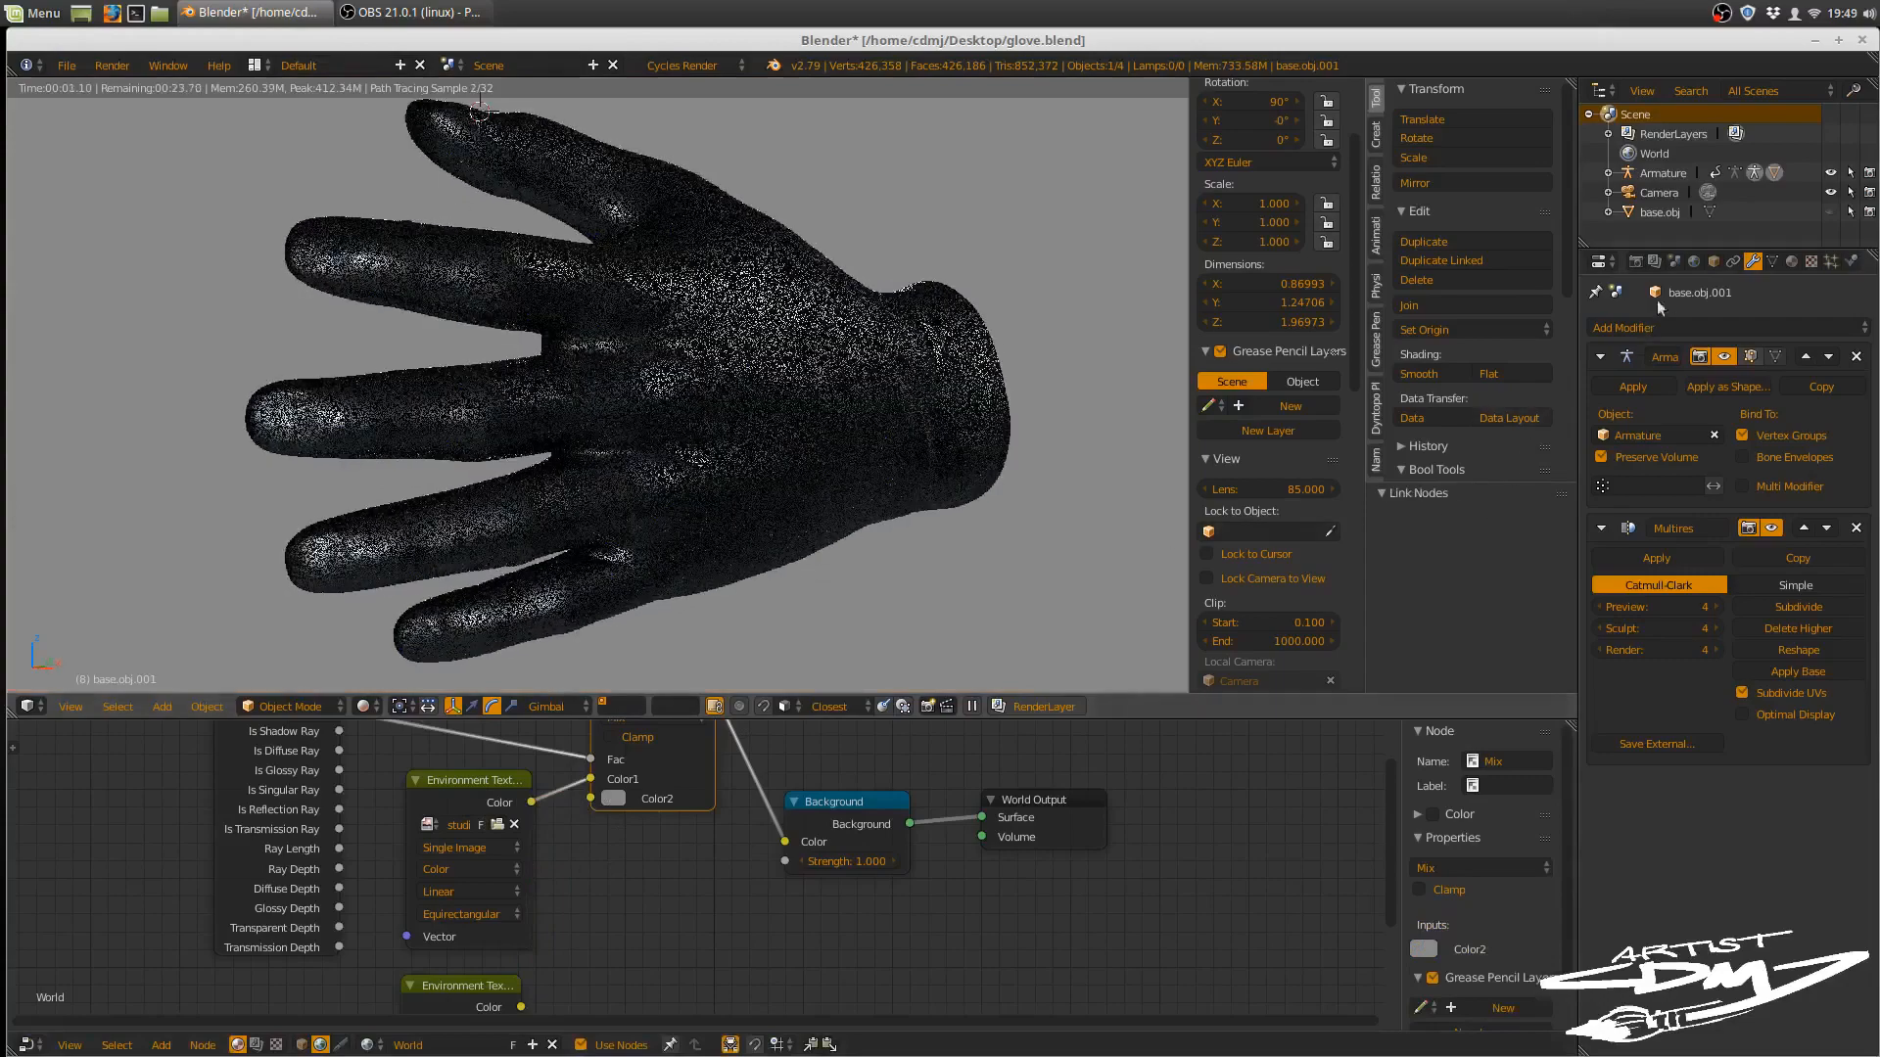
left_click(1635, 263)
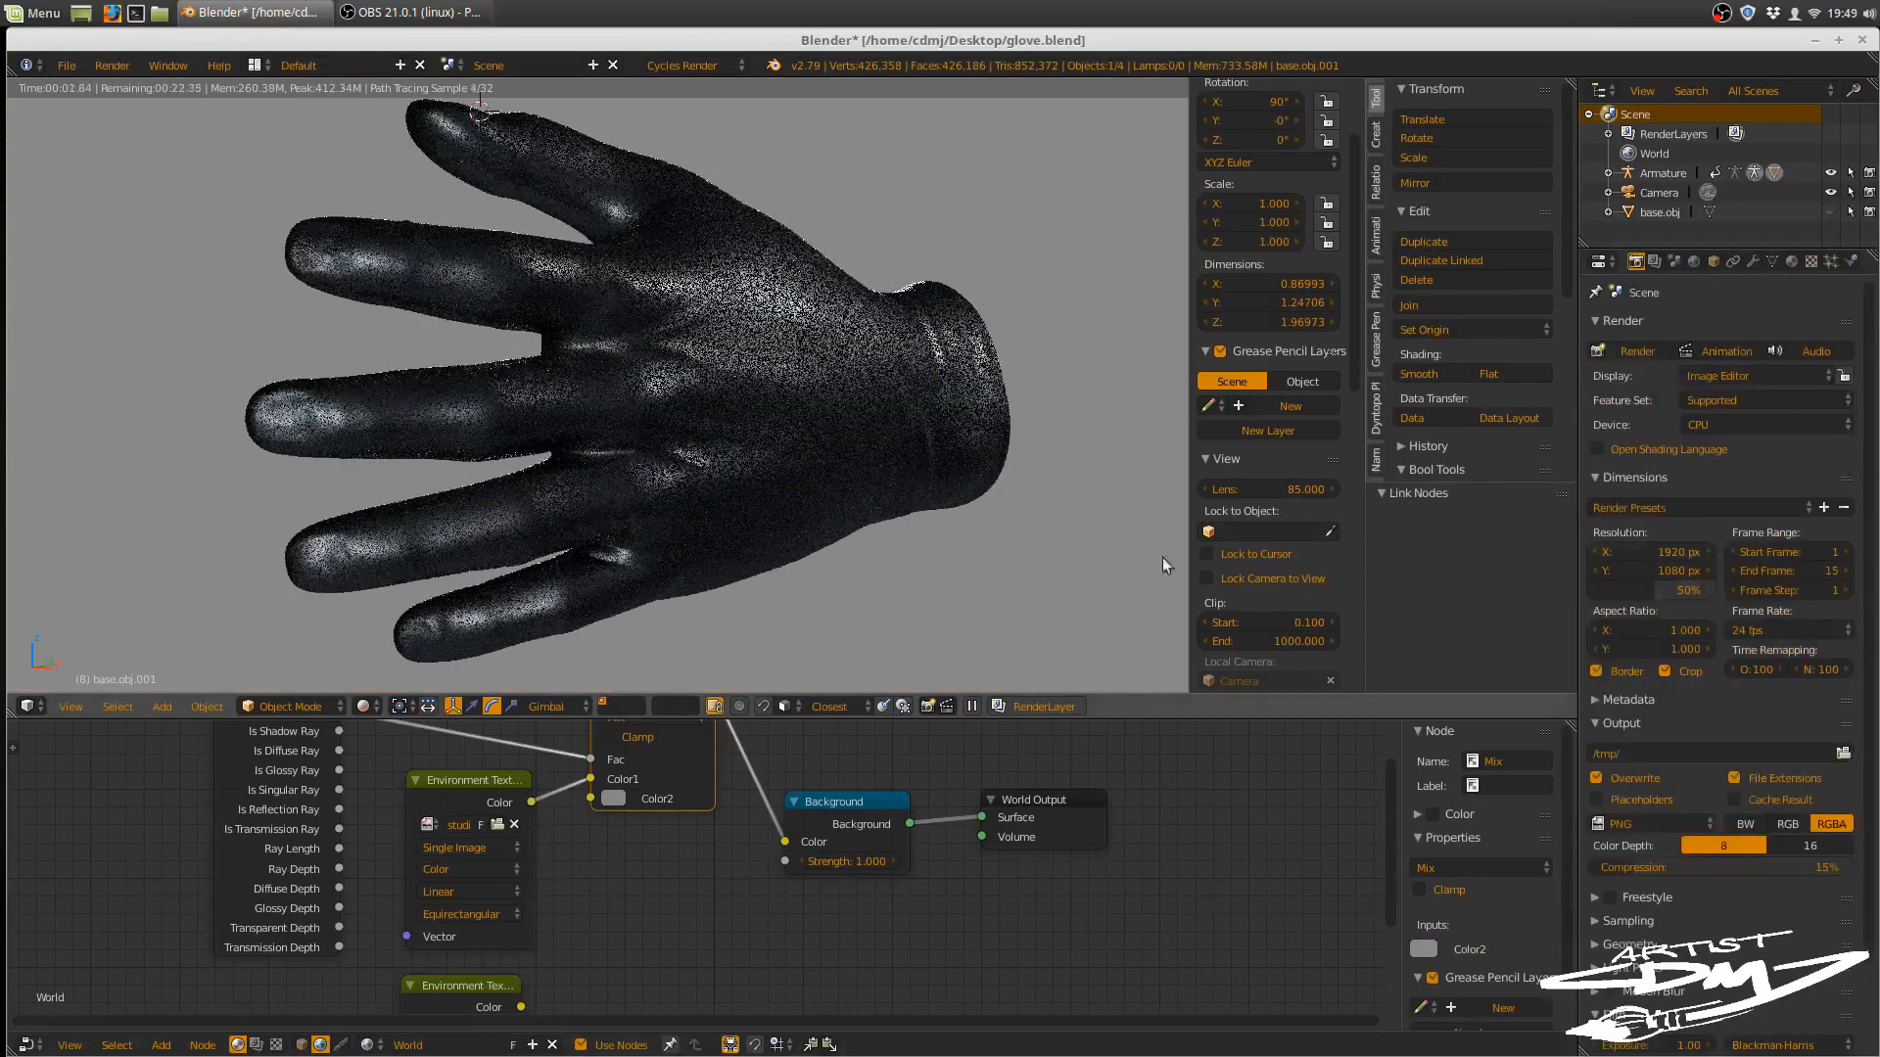
key("KP_0")
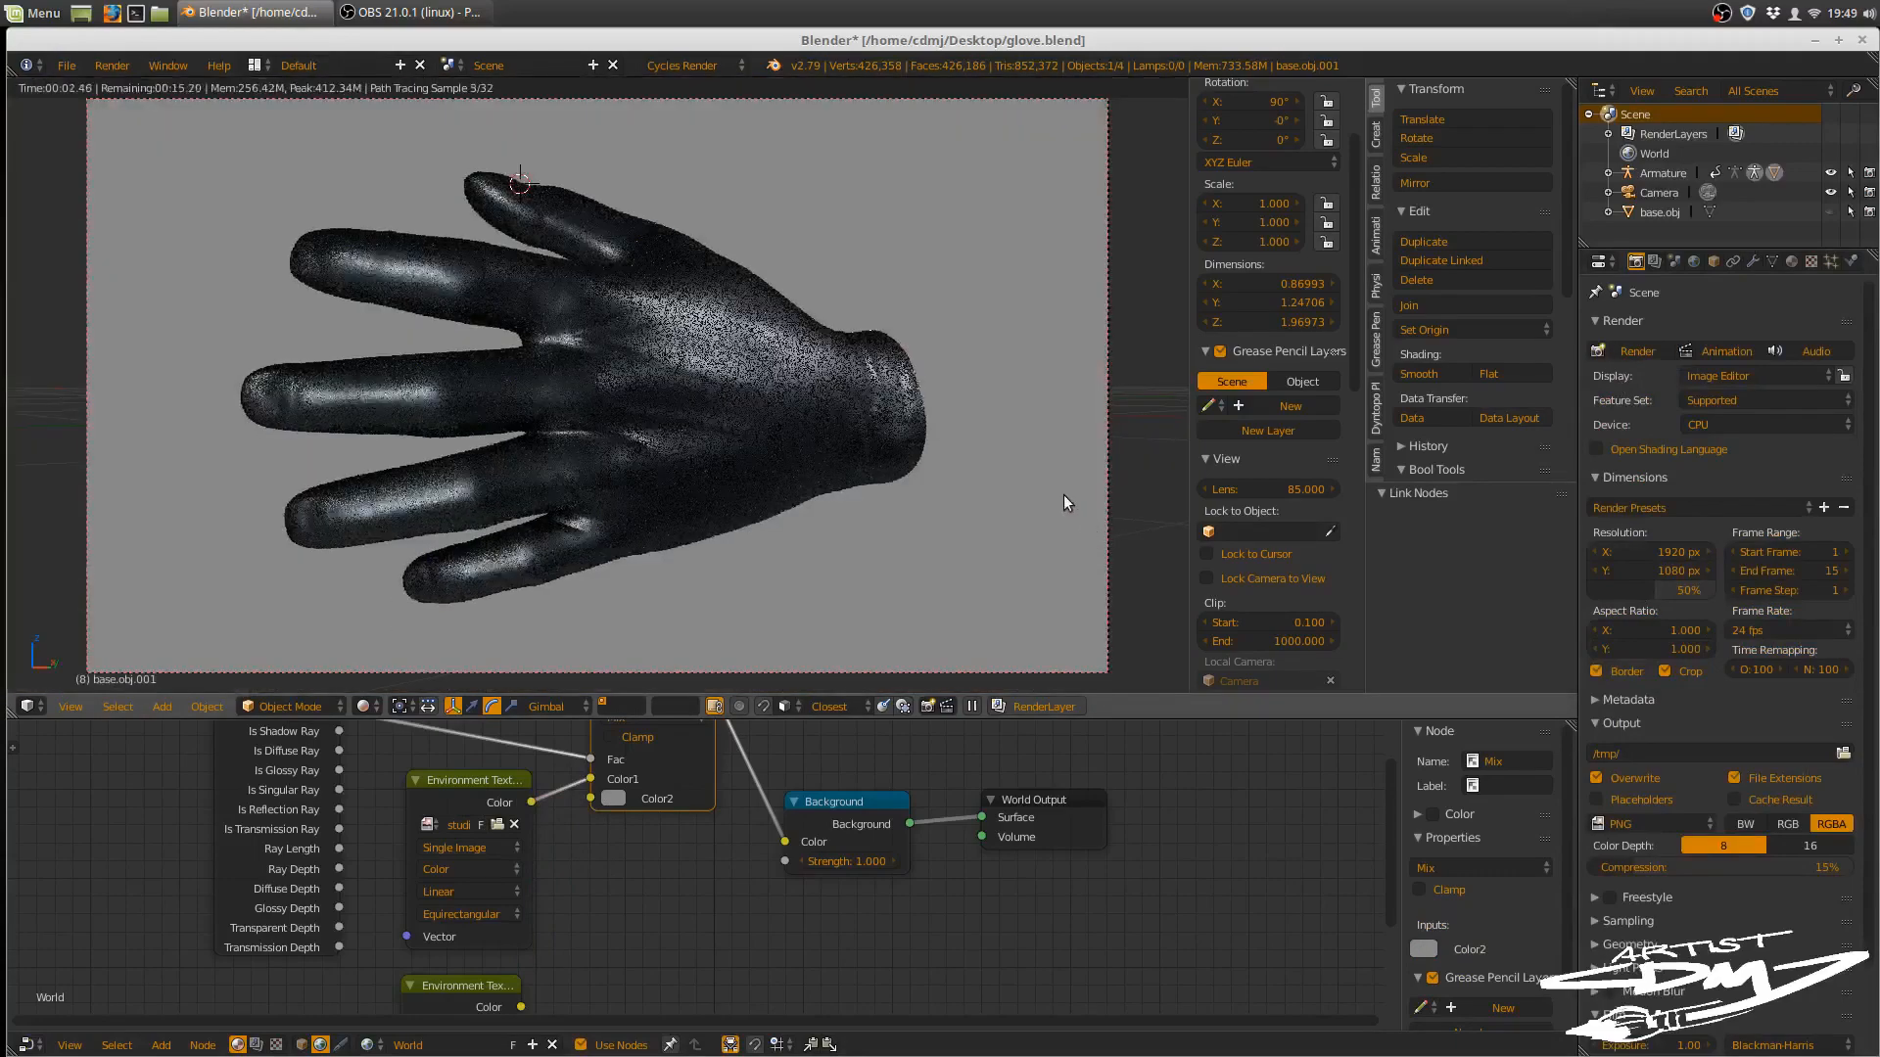
- Unhide the original hand mesh and check how it overlaps the glove at the fingers and wrist
key("alt+h")
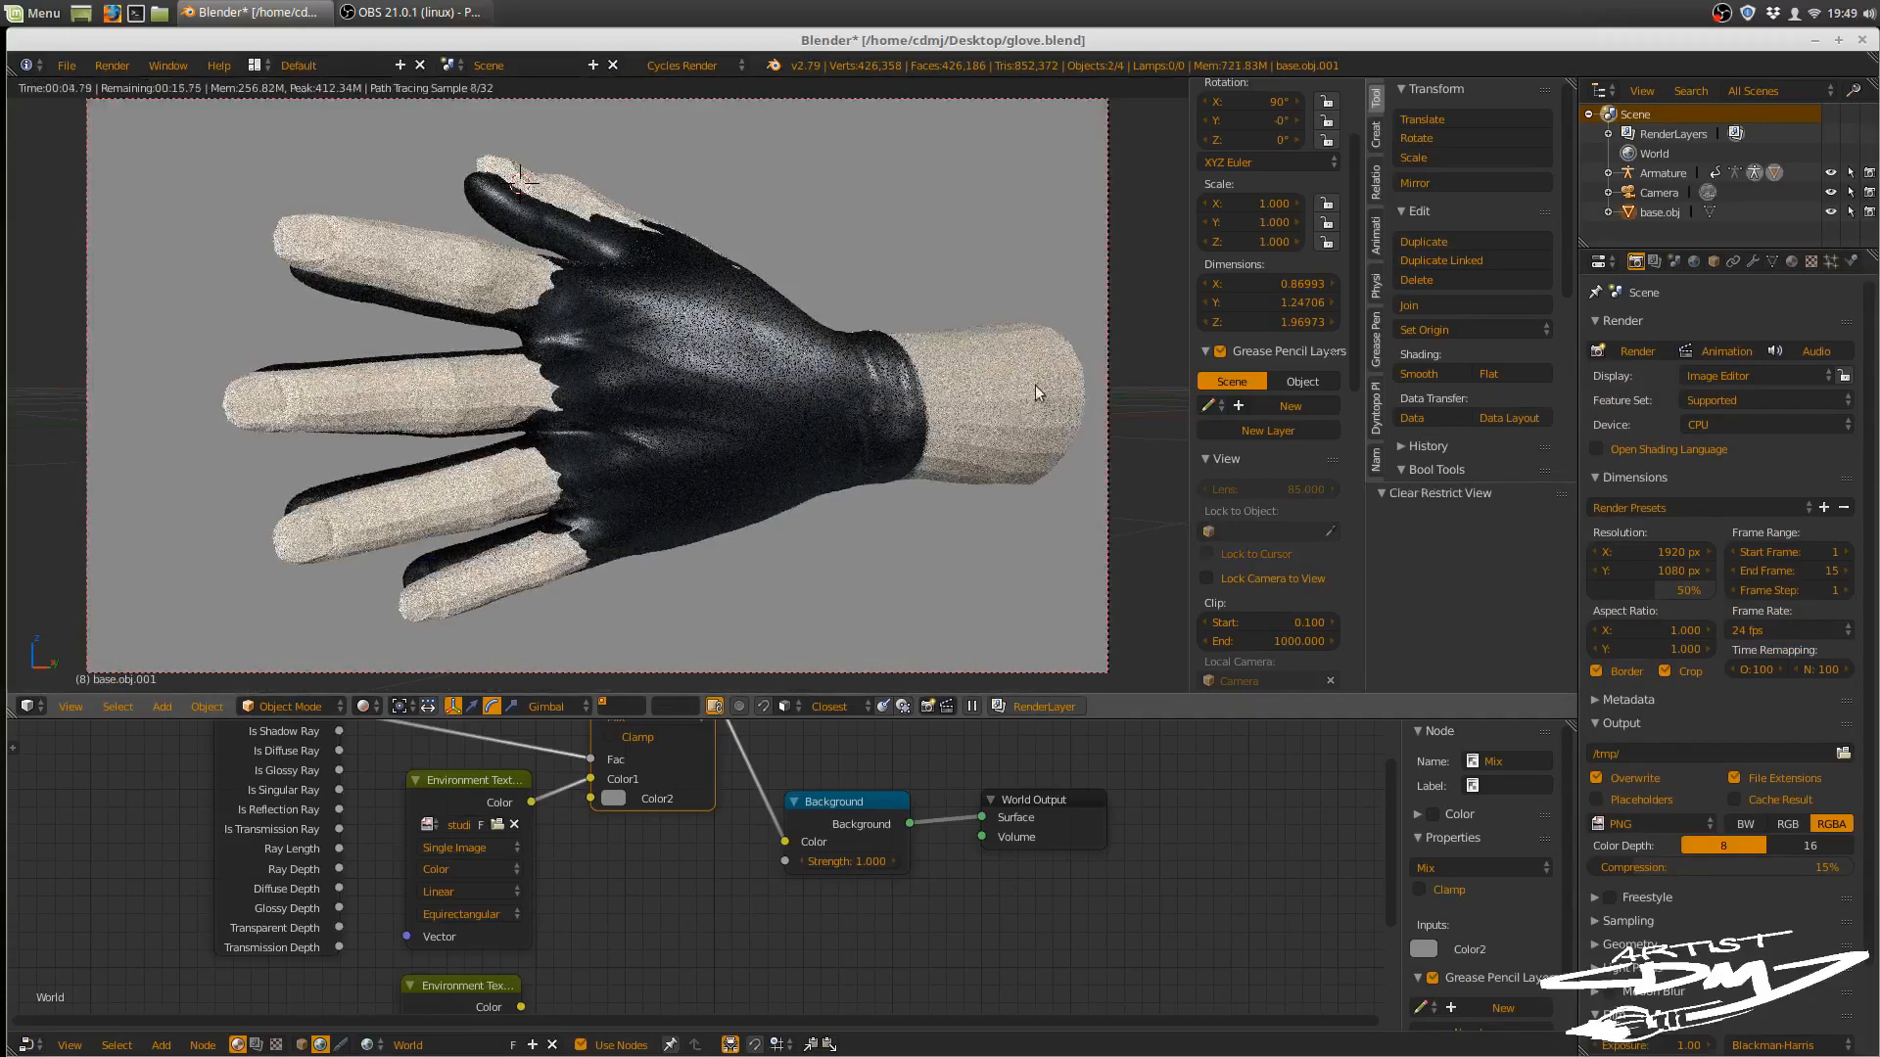
middle_click_drag(954, 554, 909, 478)
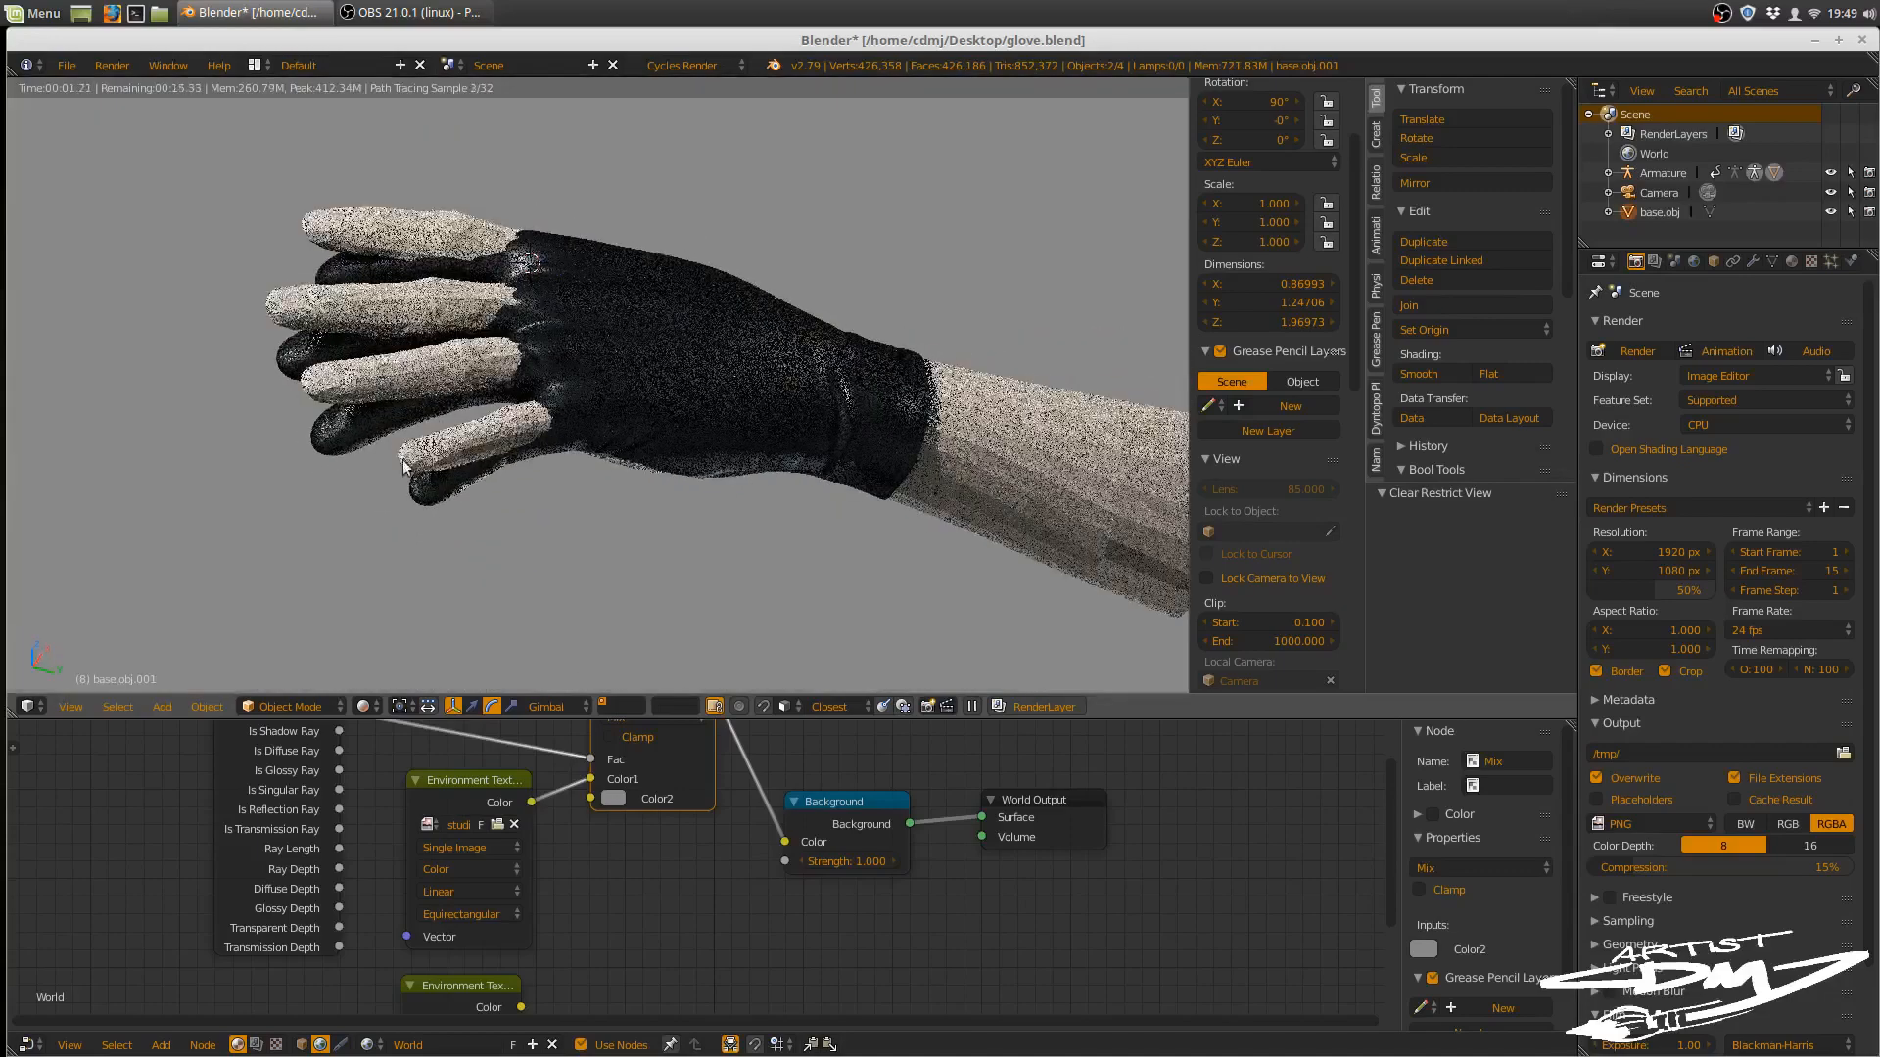
middle_click_drag(636, 521, 760, 470)
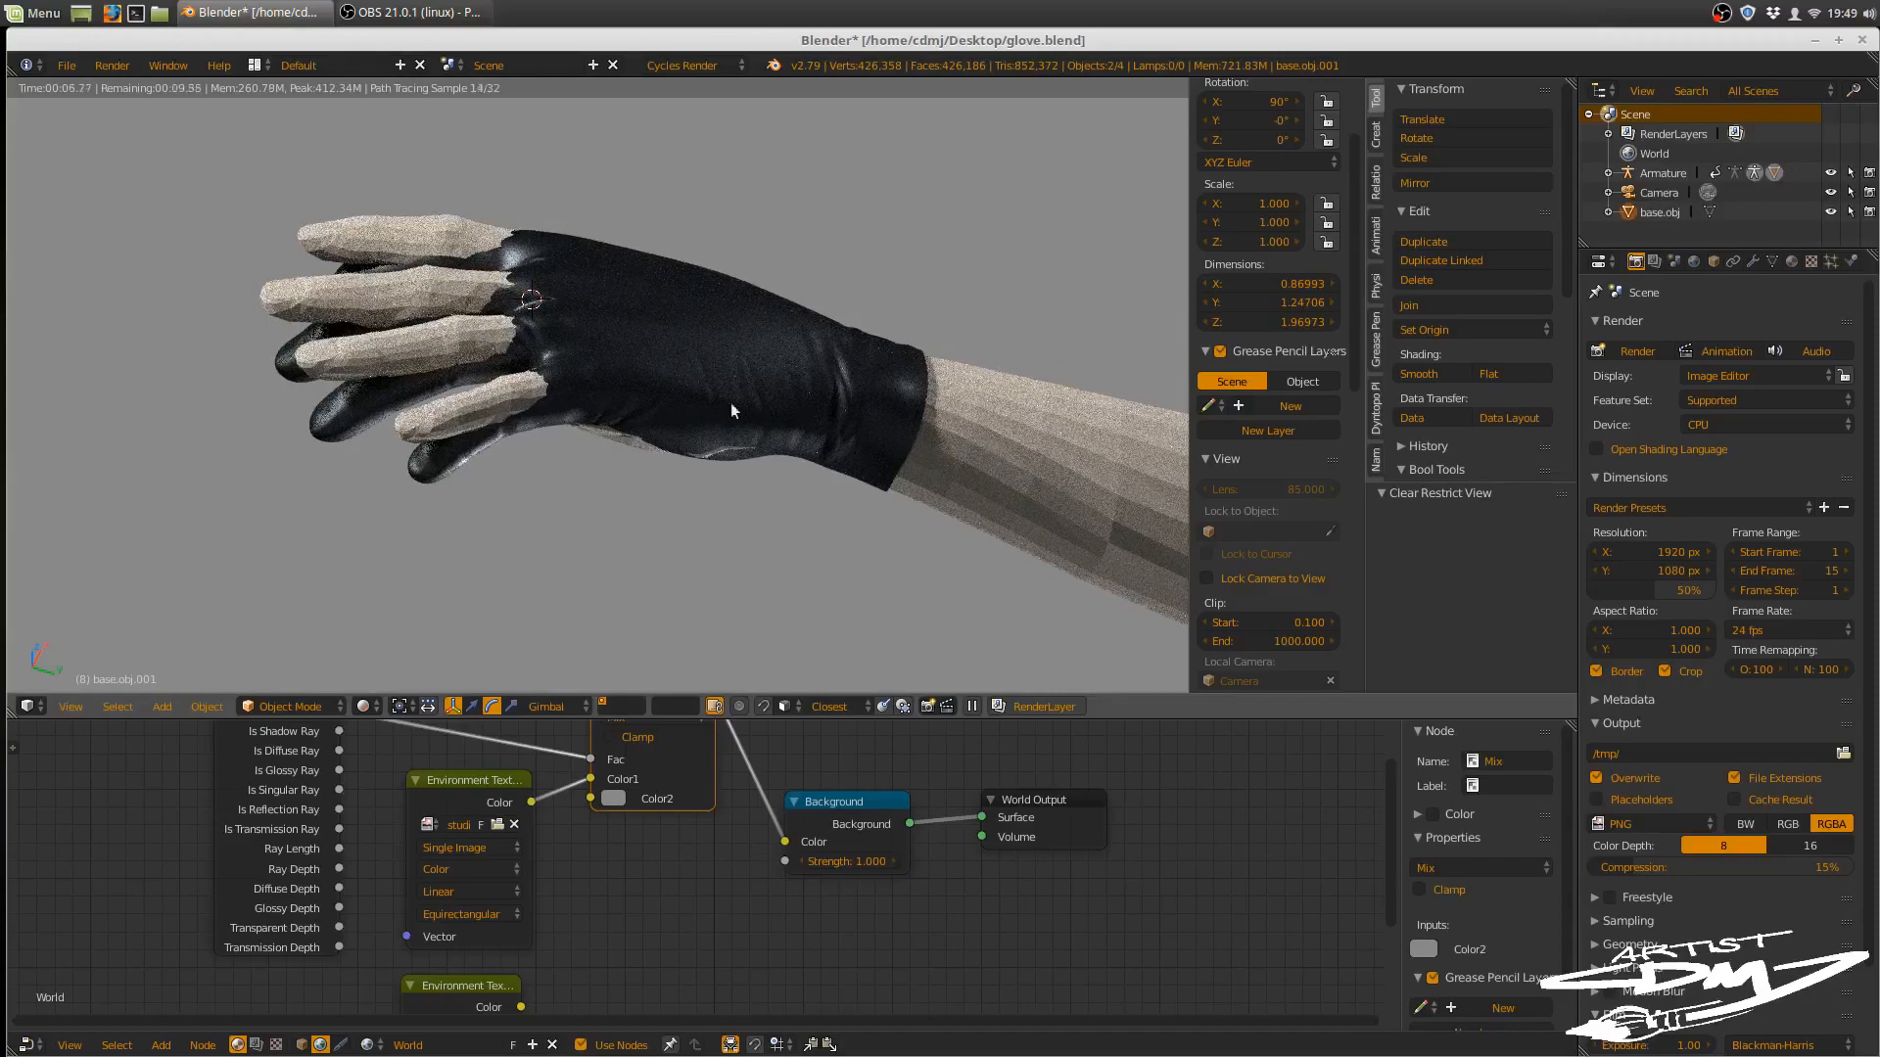
mouse_move(730, 402)
middle_mouse_down()
mouse_move(754, 534)
mouse_move(687, 477)
mouse_move(722, 405)
middle_mouse_up()
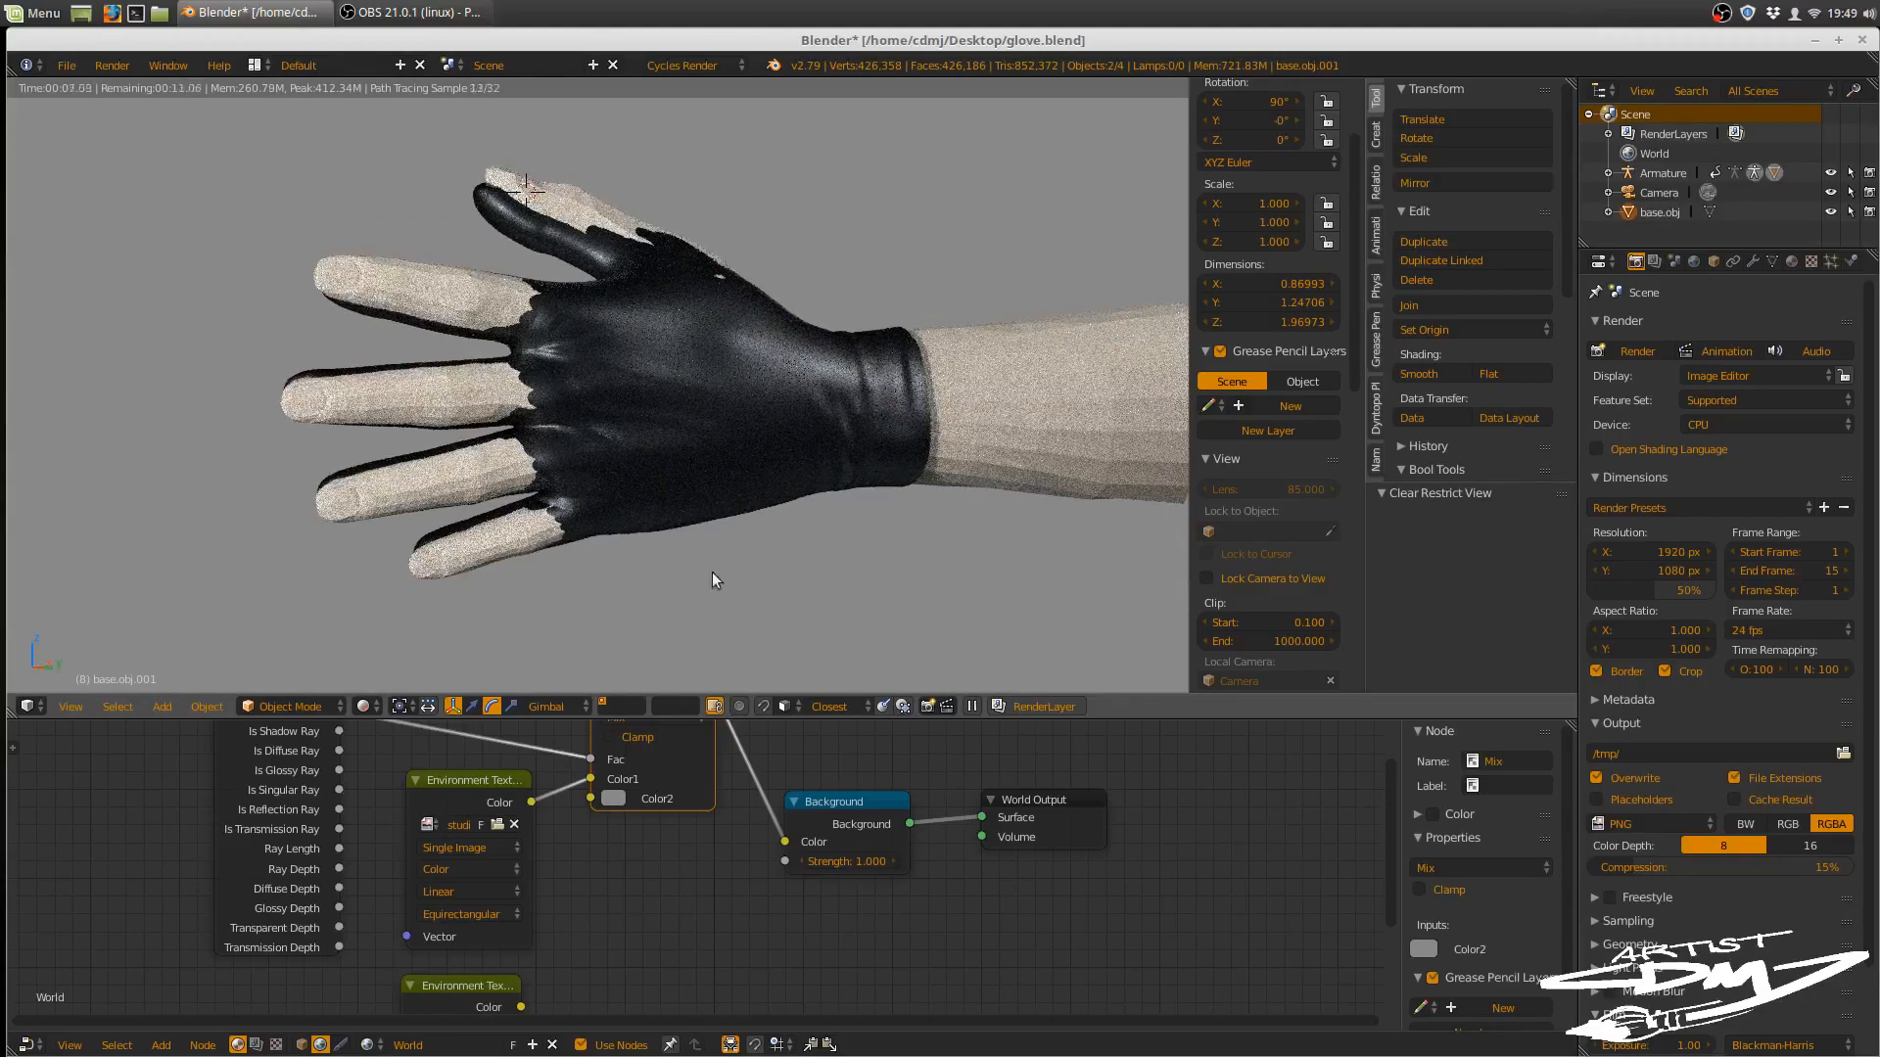
- Turn off rendered shading and select the original hand and forearm mesh on its own
key("shift+z")
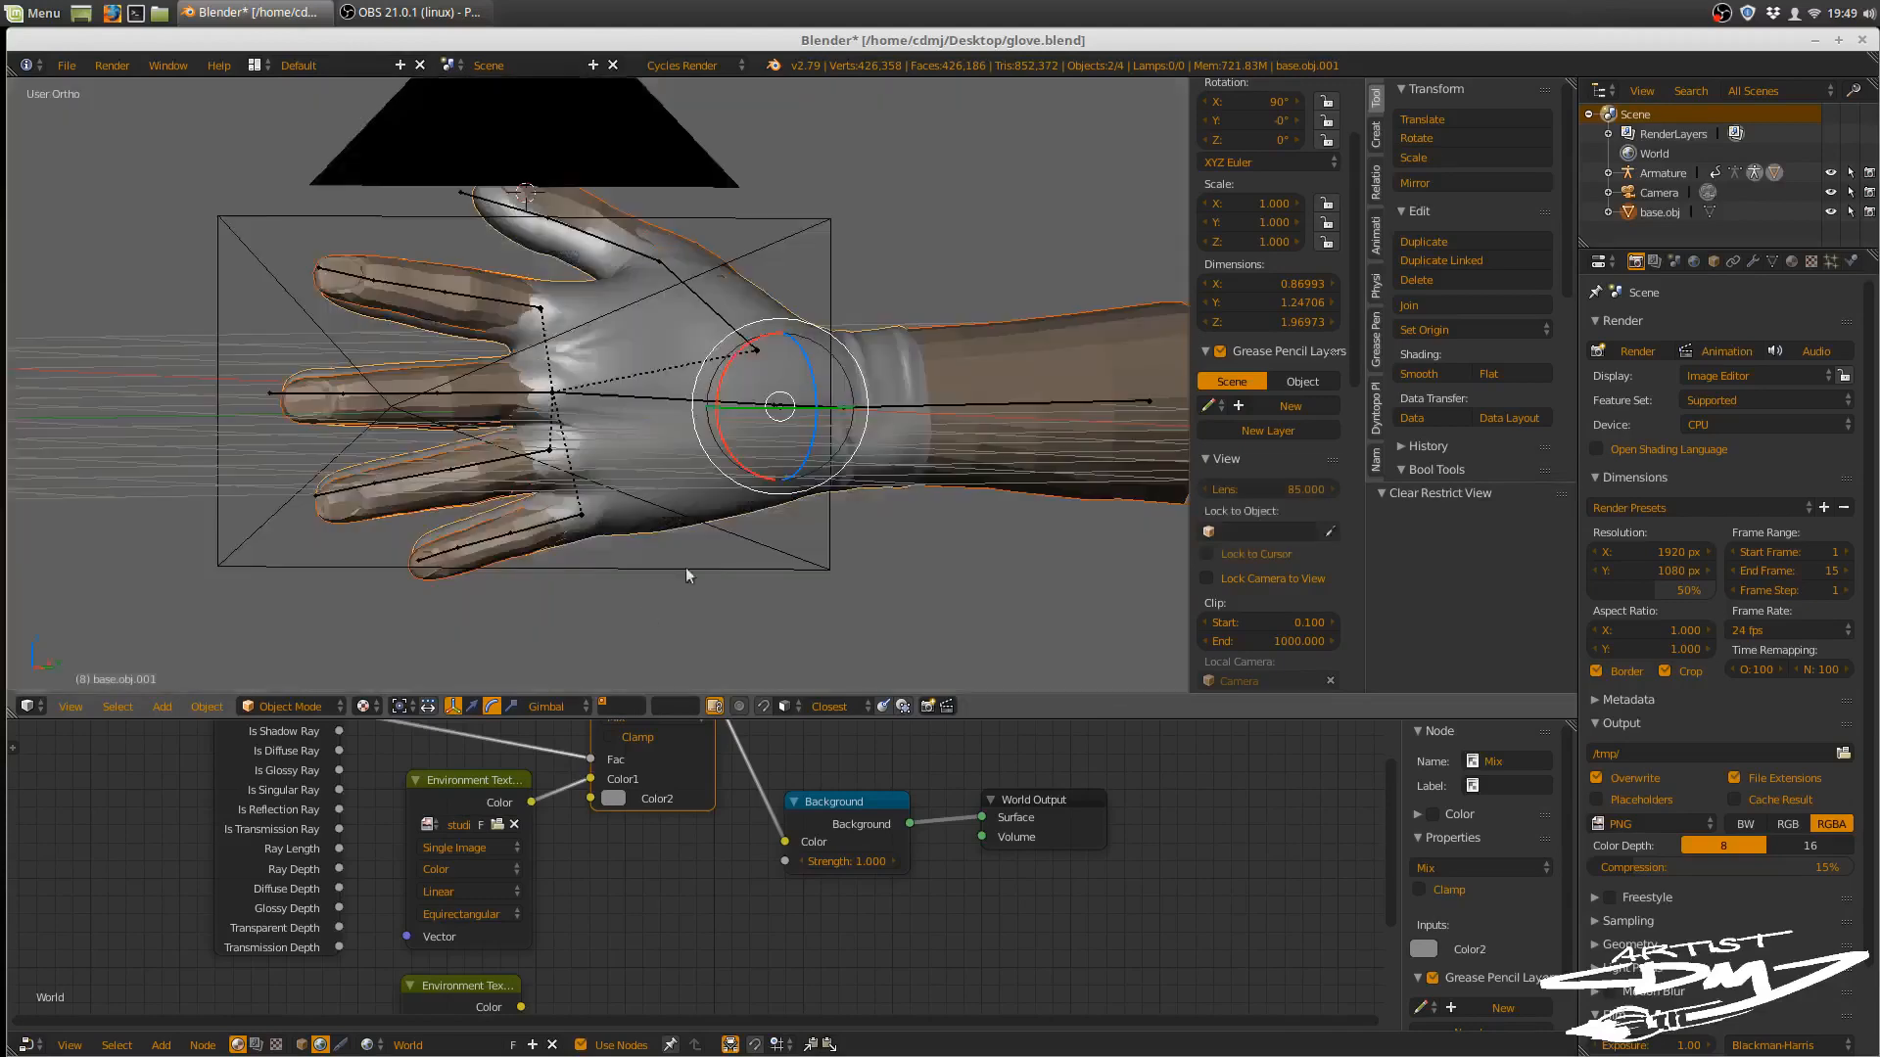
right_click(999, 378)
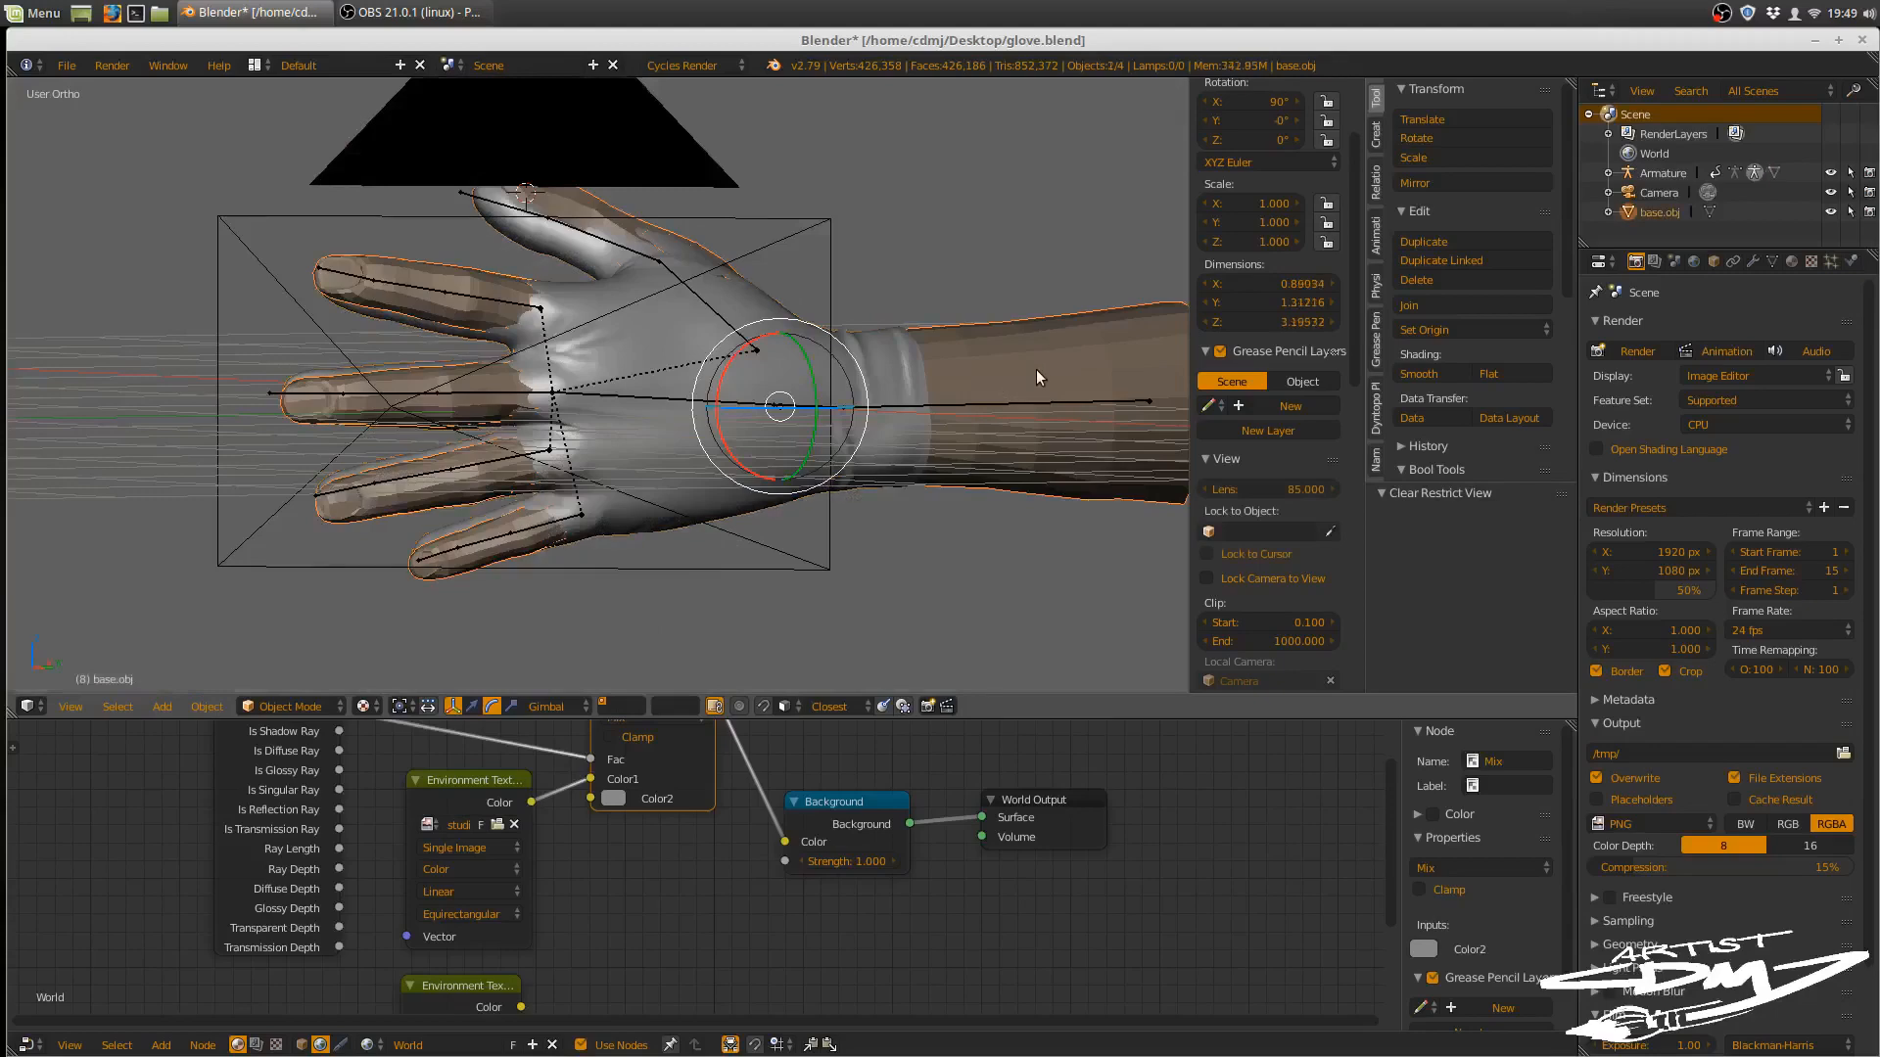
middle_click_drag(920, 404, 874, 383)
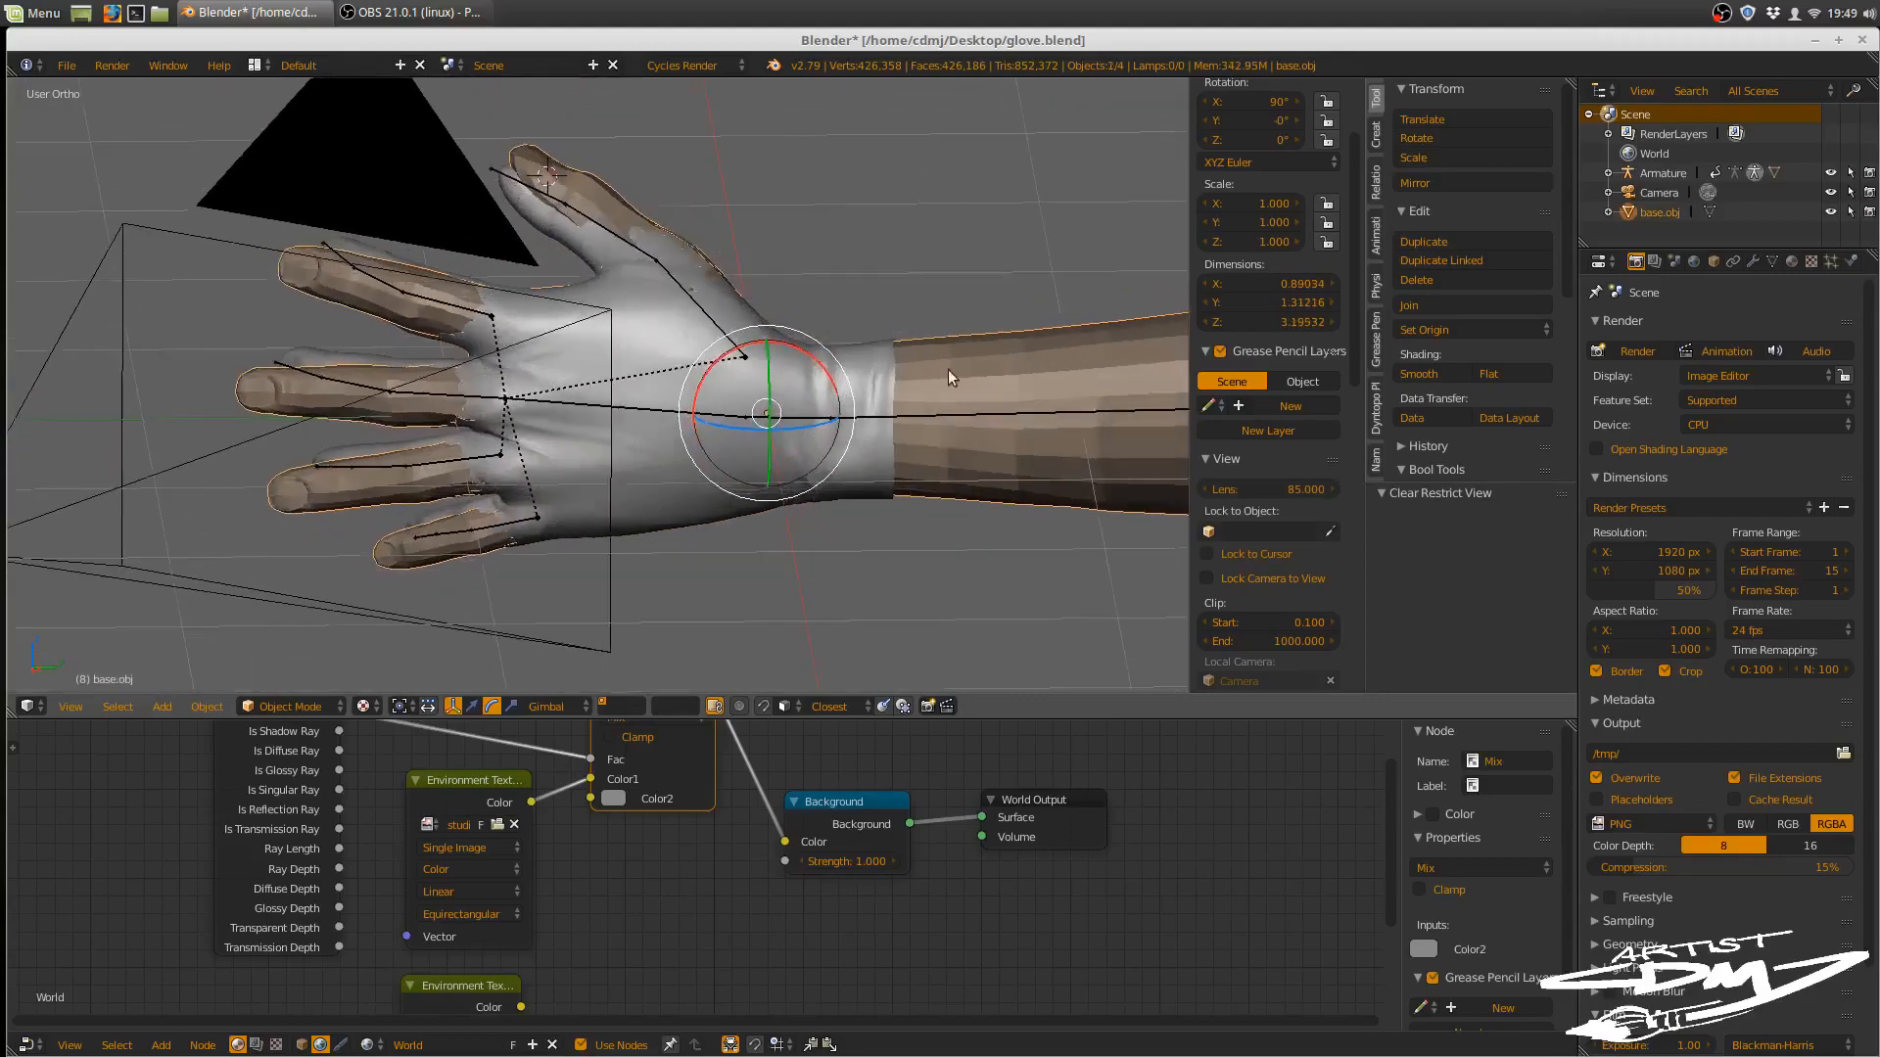
- Isolate the hand and forearm mesh, open it for editing and allow selecting hidden geometry through the surface
key("KP_Divide")
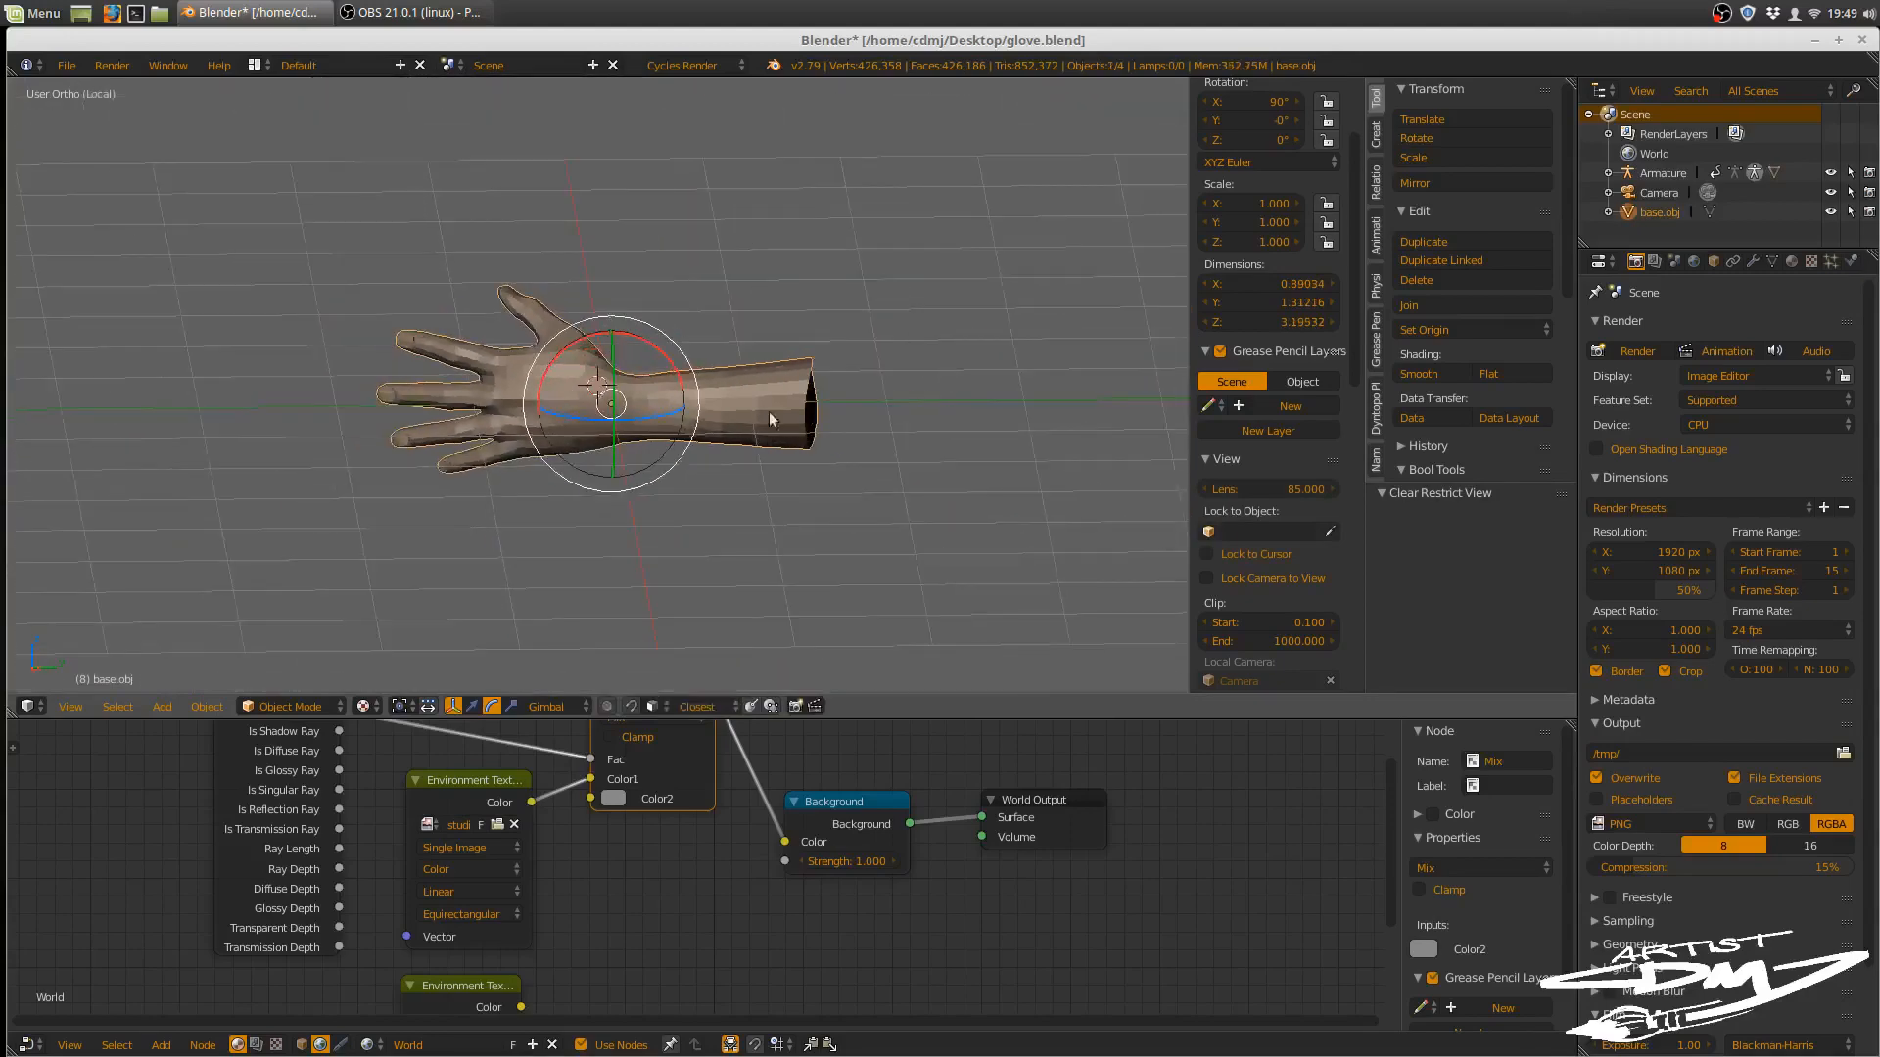
key("Tab")
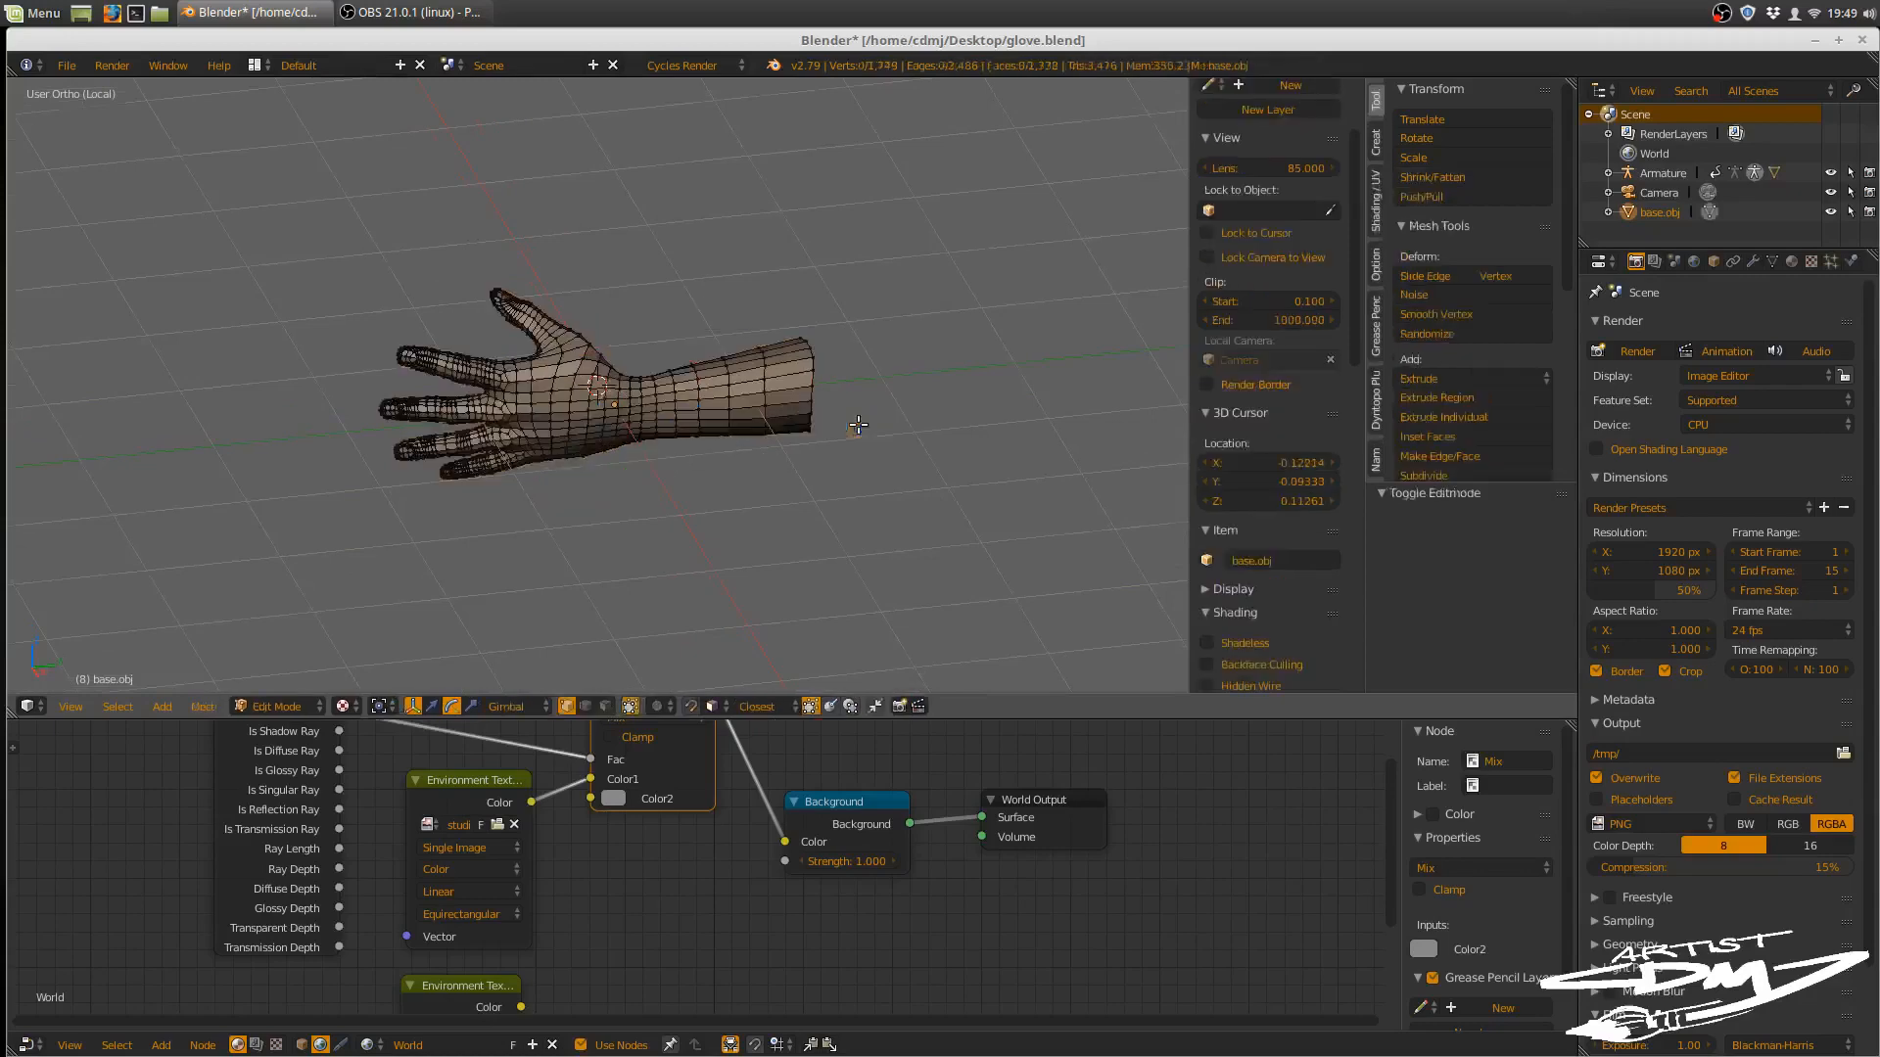
key("a")
middle_click_drag(791, 465, 840, 497)
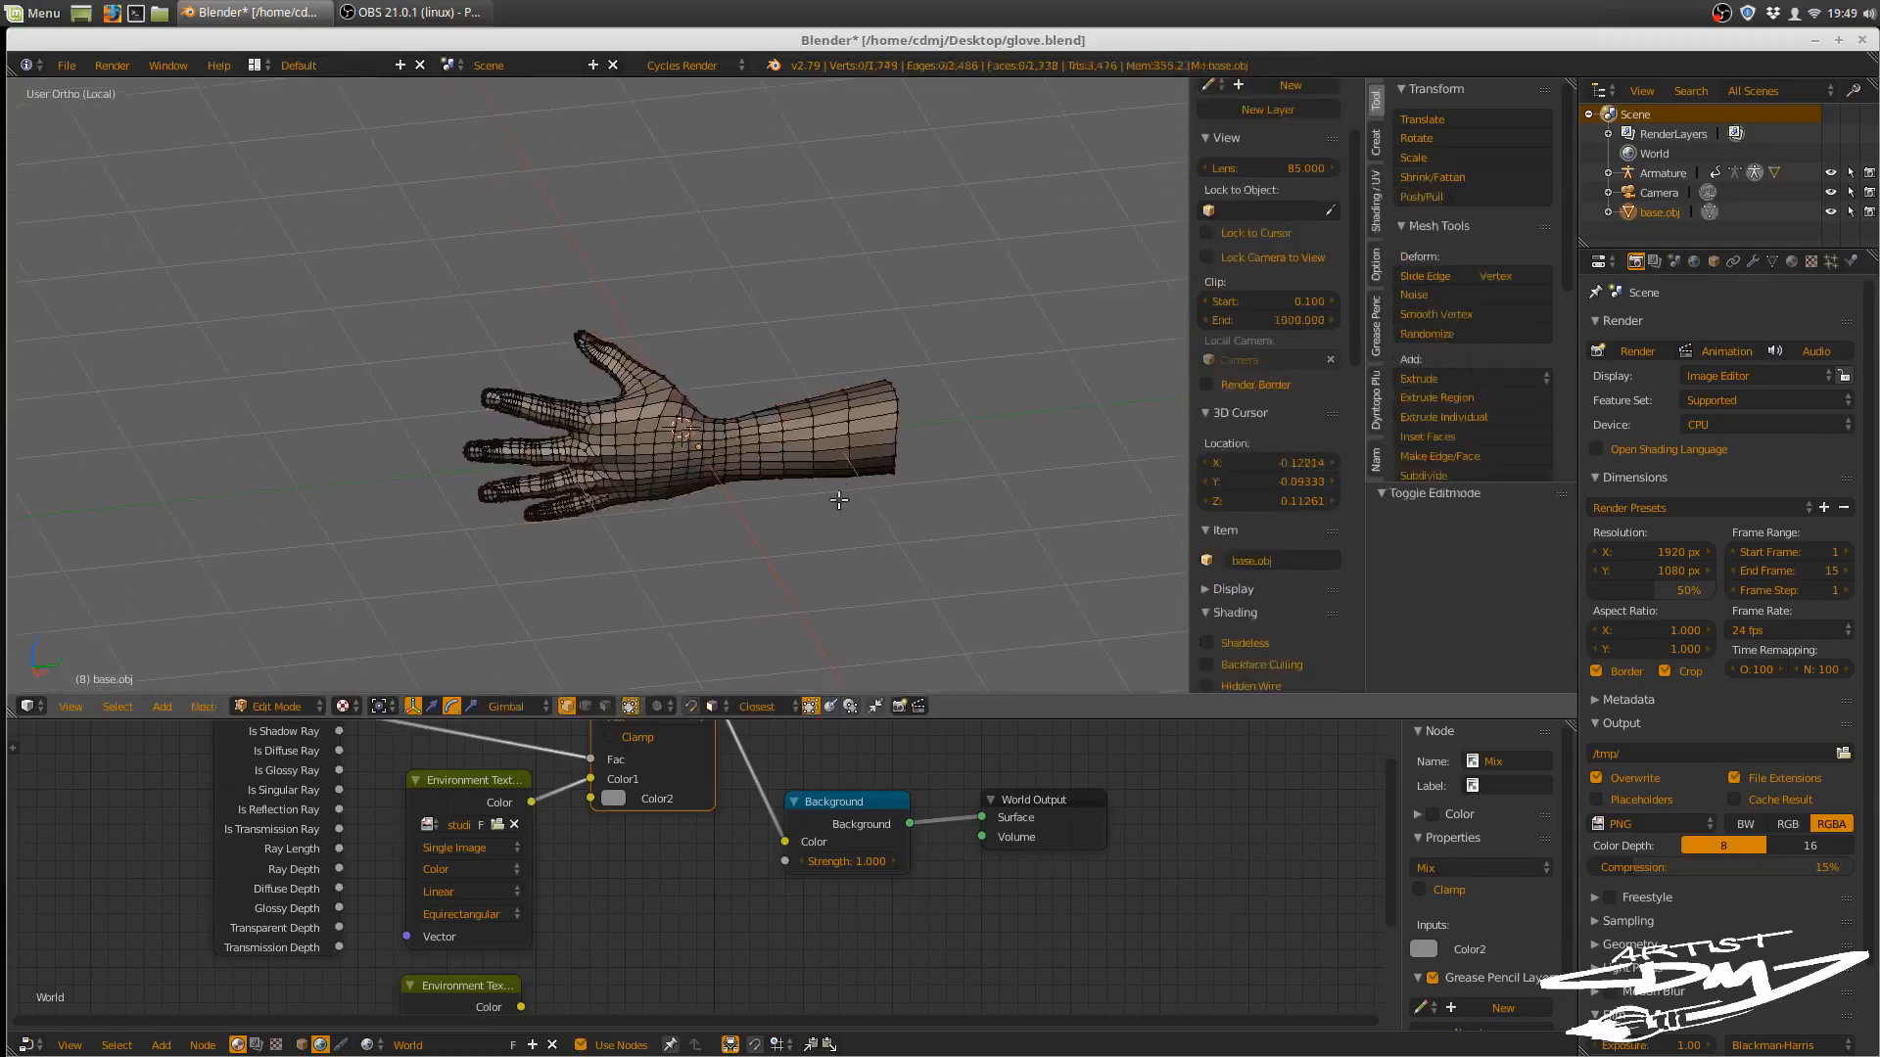
left_click(635, 709)
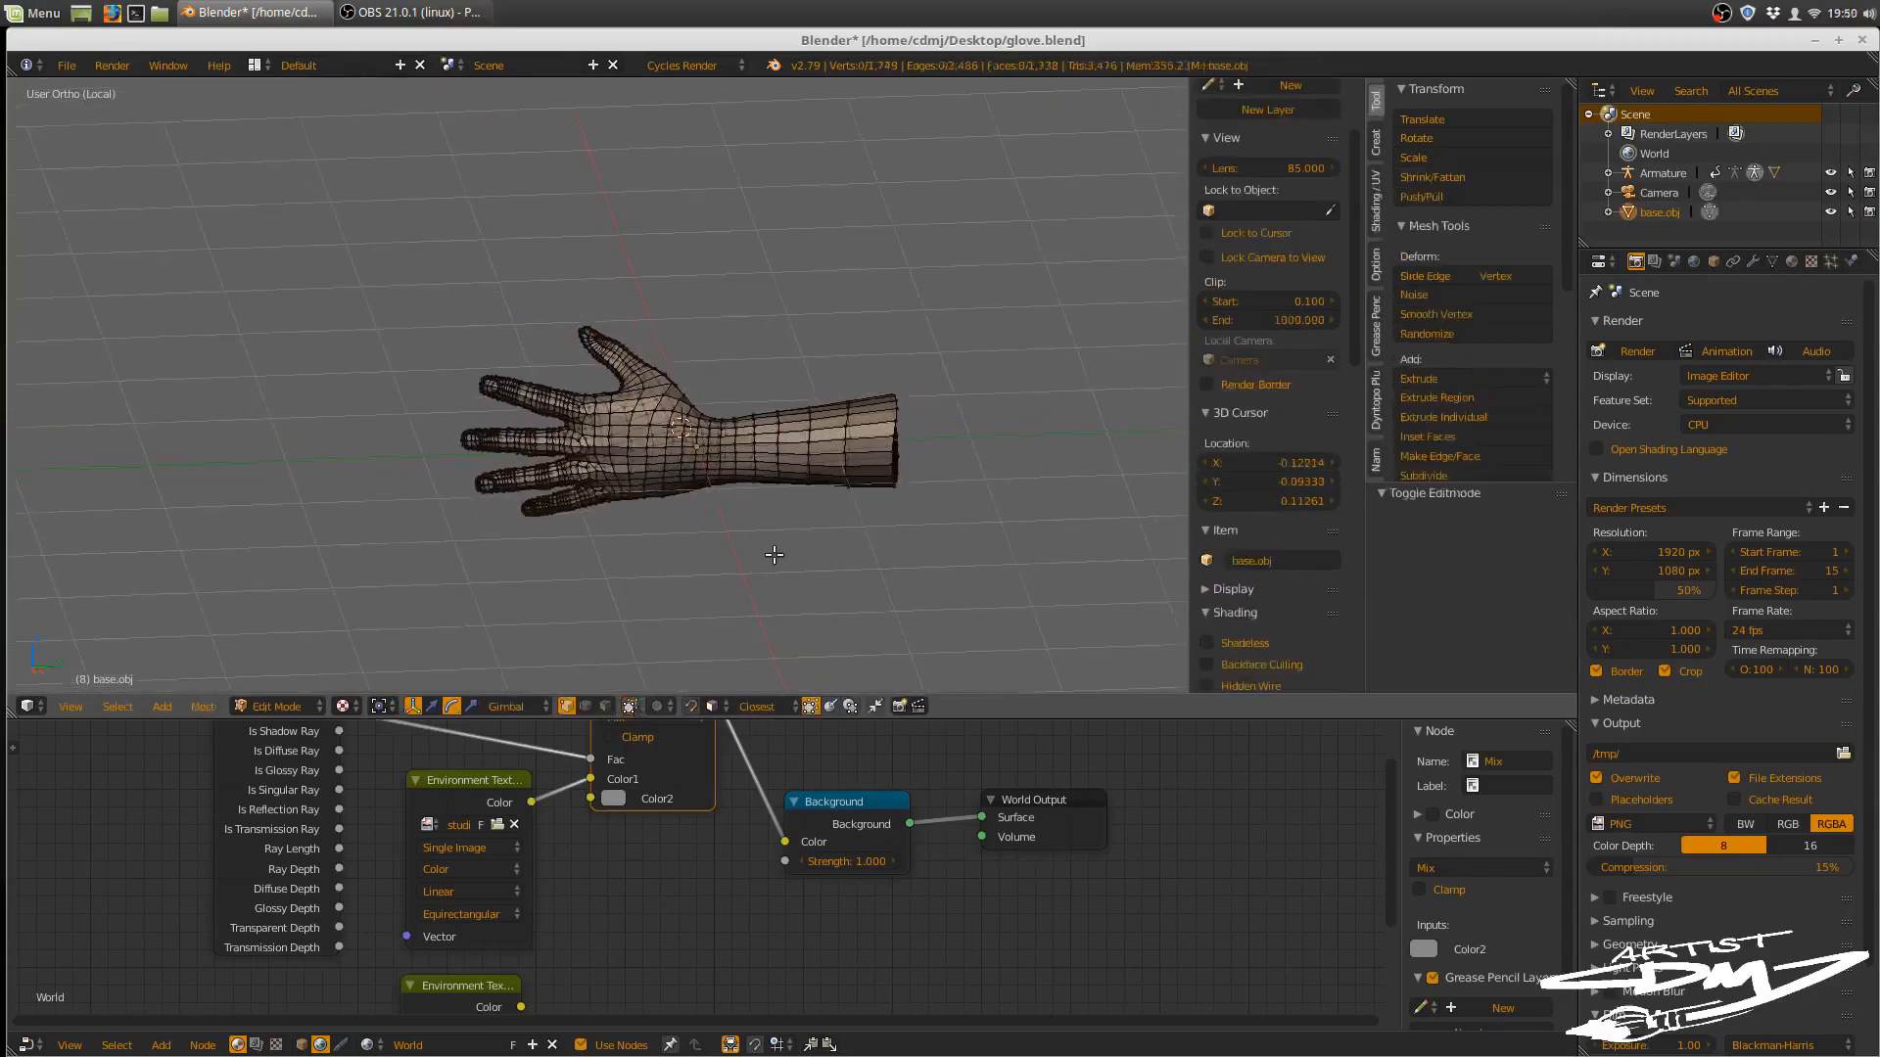
middle_click_drag(776, 555, 808, 491)
- Select the edge loop at the forearm's open end and grow the selection six times to reach the wrist
right_click(898, 423)
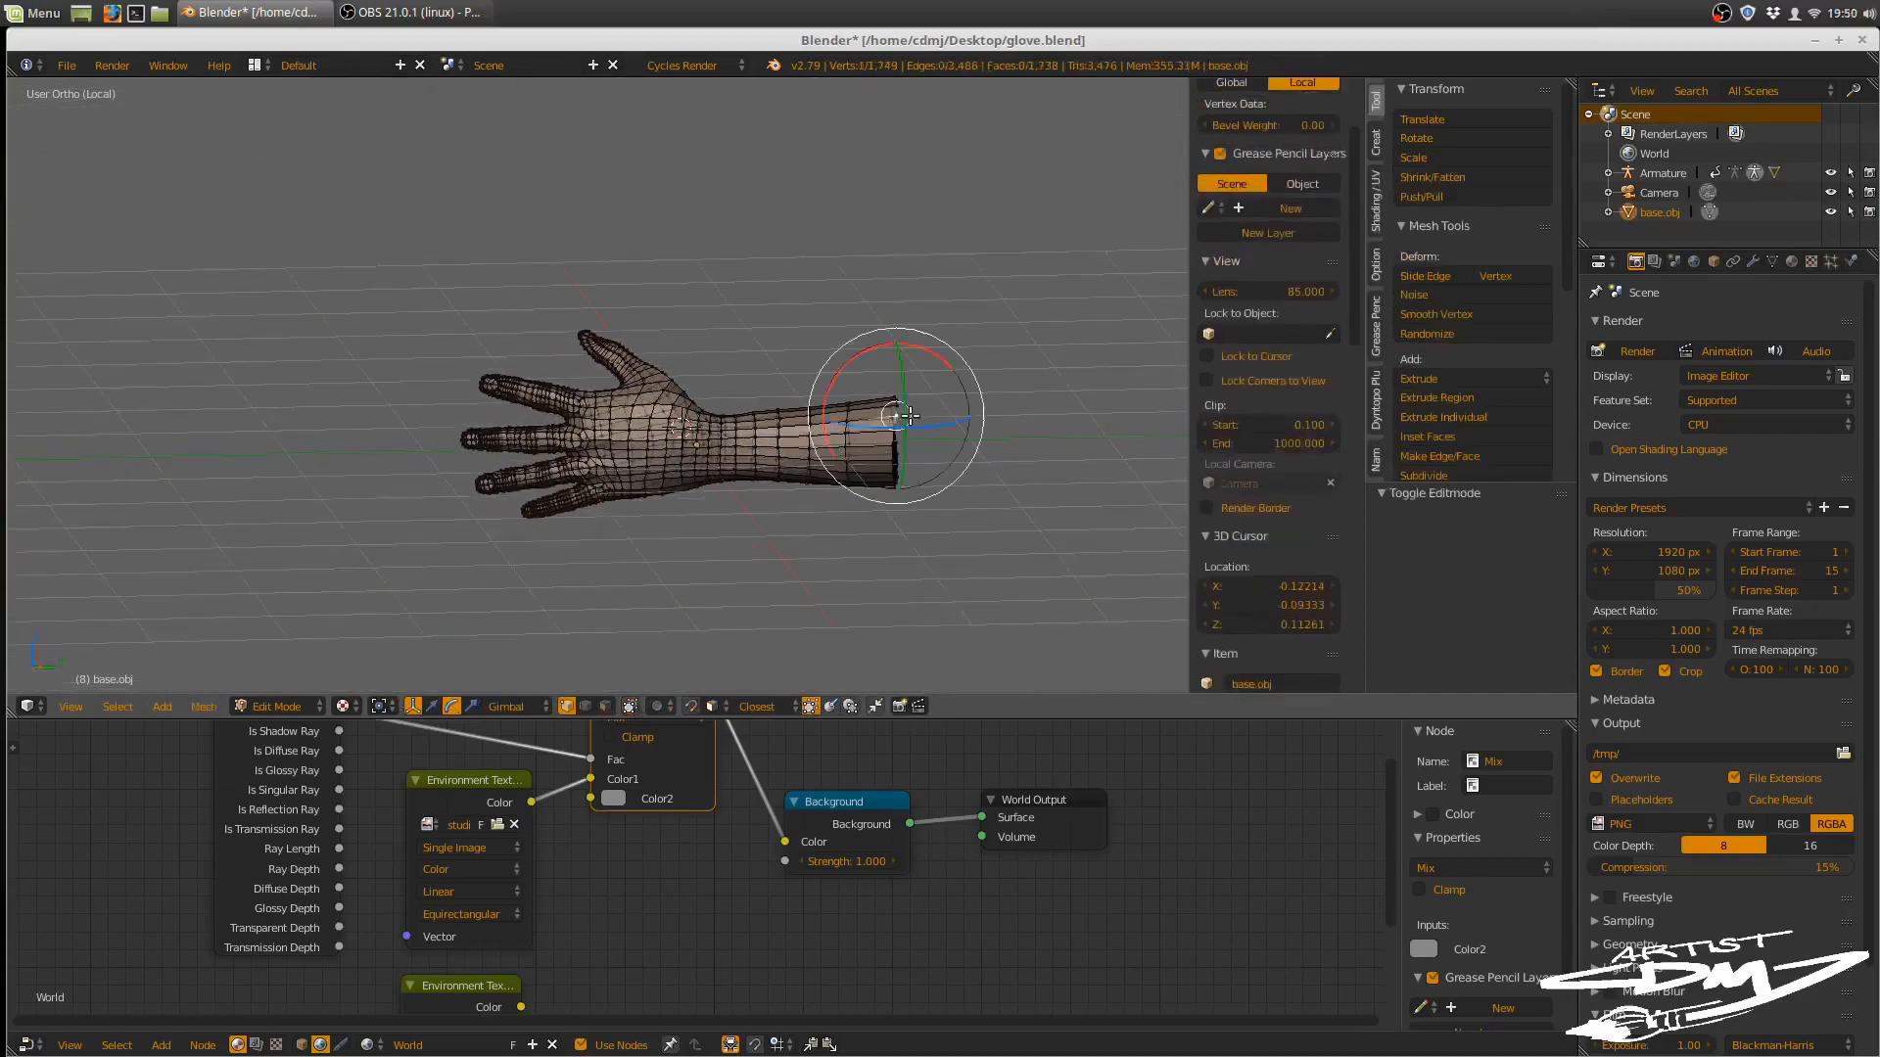
right_click(910, 435, "alt")
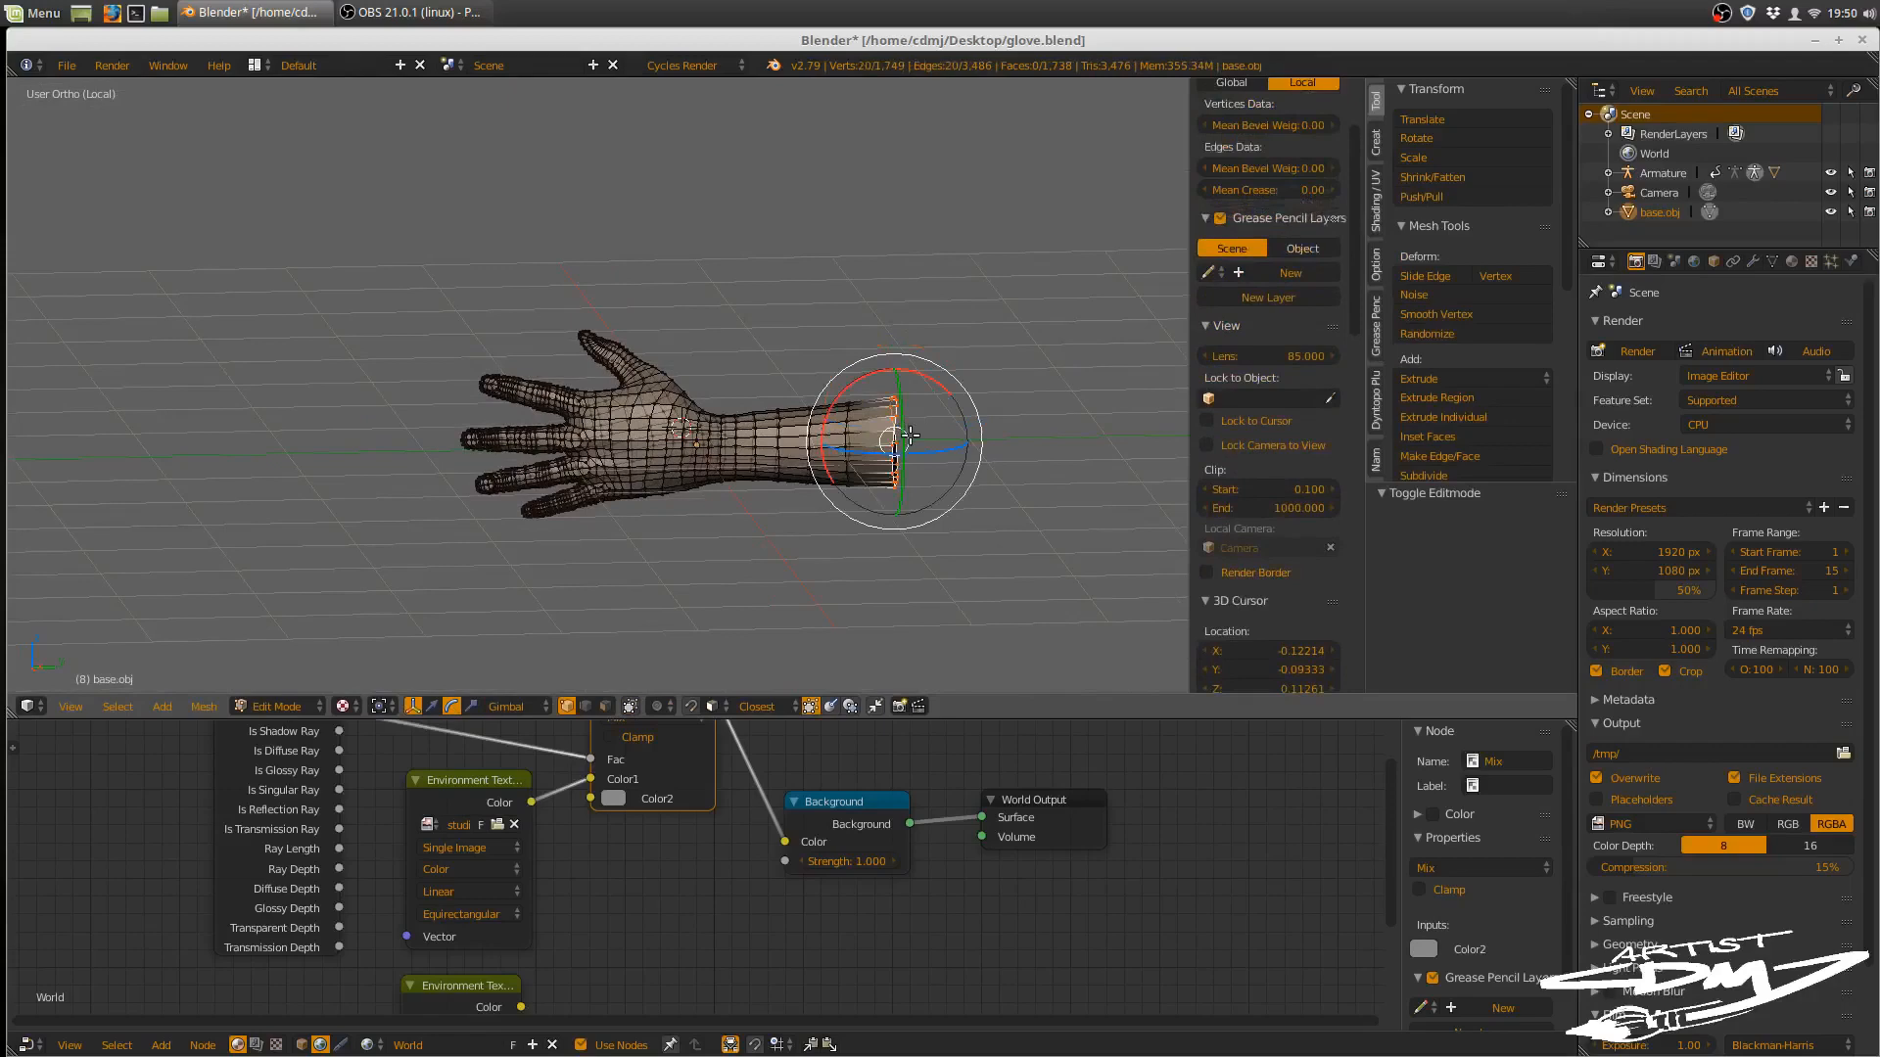
key("ctrl+KP_Add")
key("ctrl+KP_Add")
key("ctrl+KP_Add")
key("ctrl+KP_Add")
key("ctrl+KP_Add")
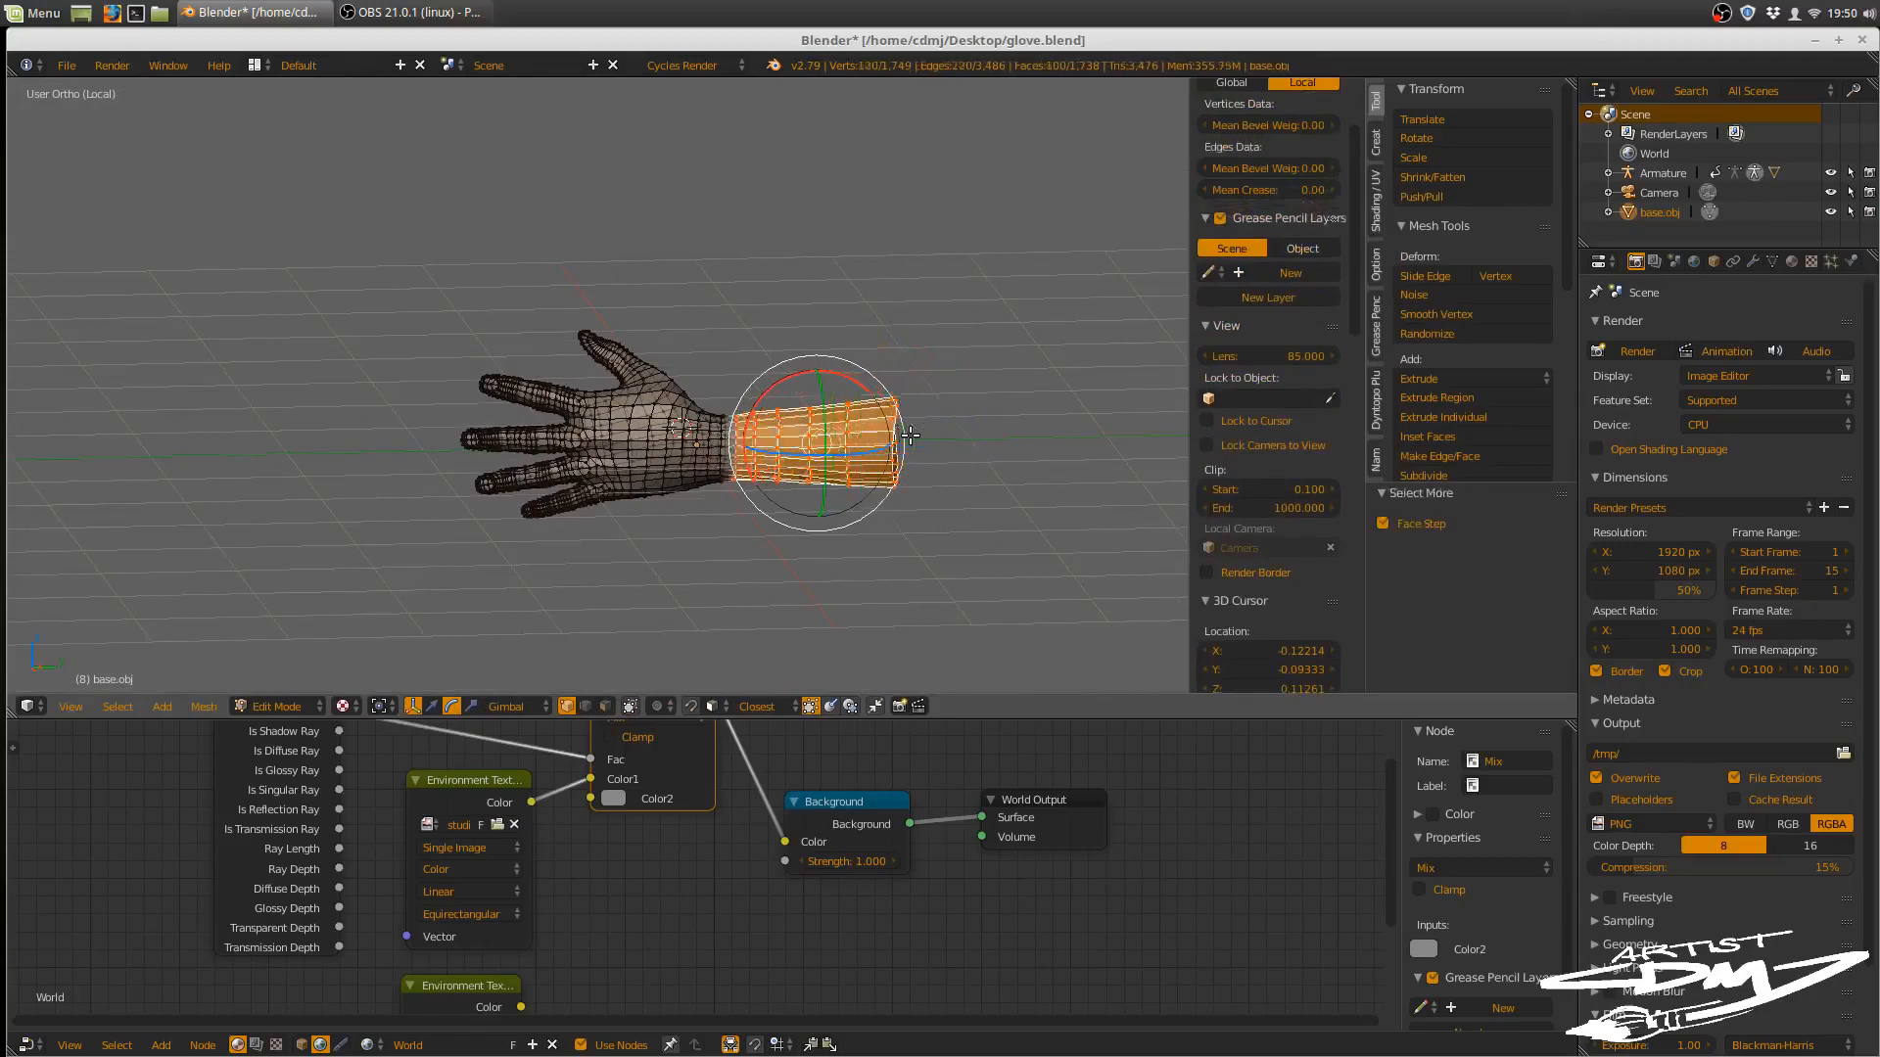
key("ctrl+KP_Add")
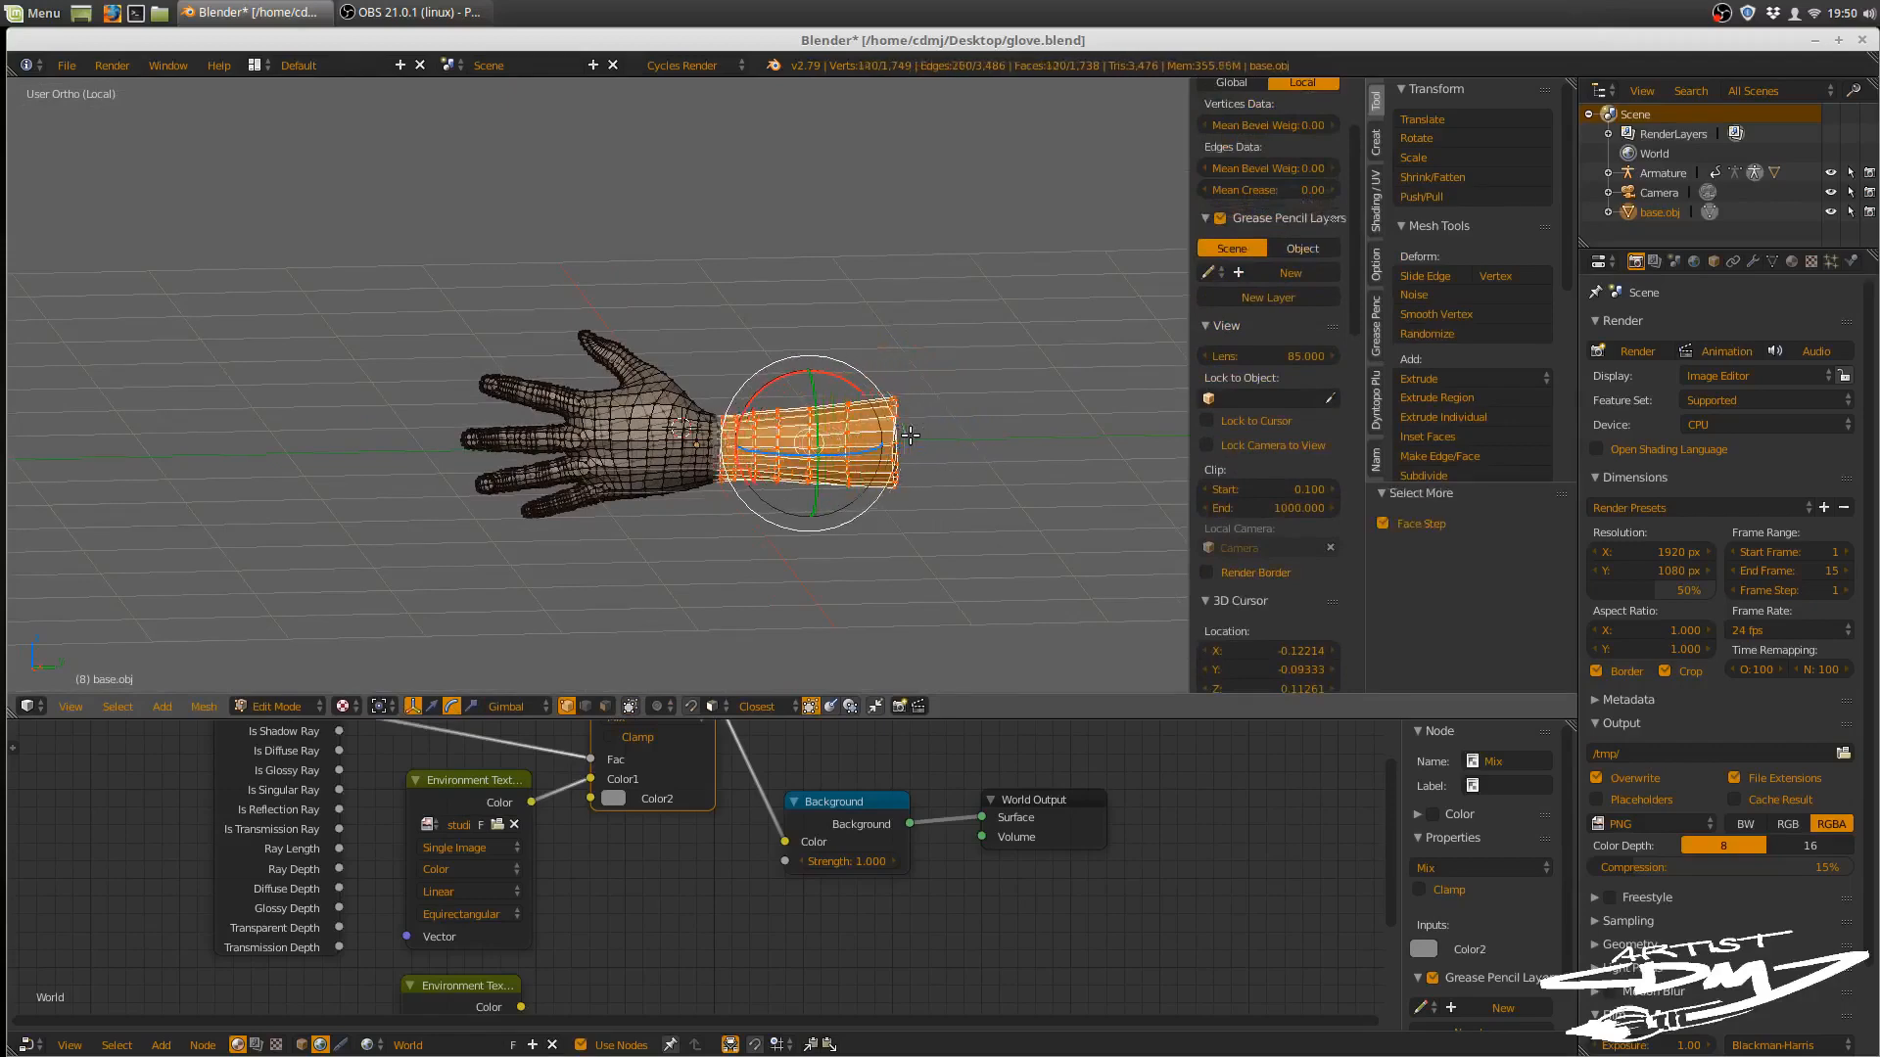
- Assign the selected forearm vertices to a new vertex group named arm and return to Object Mode
left_click(1774, 261)
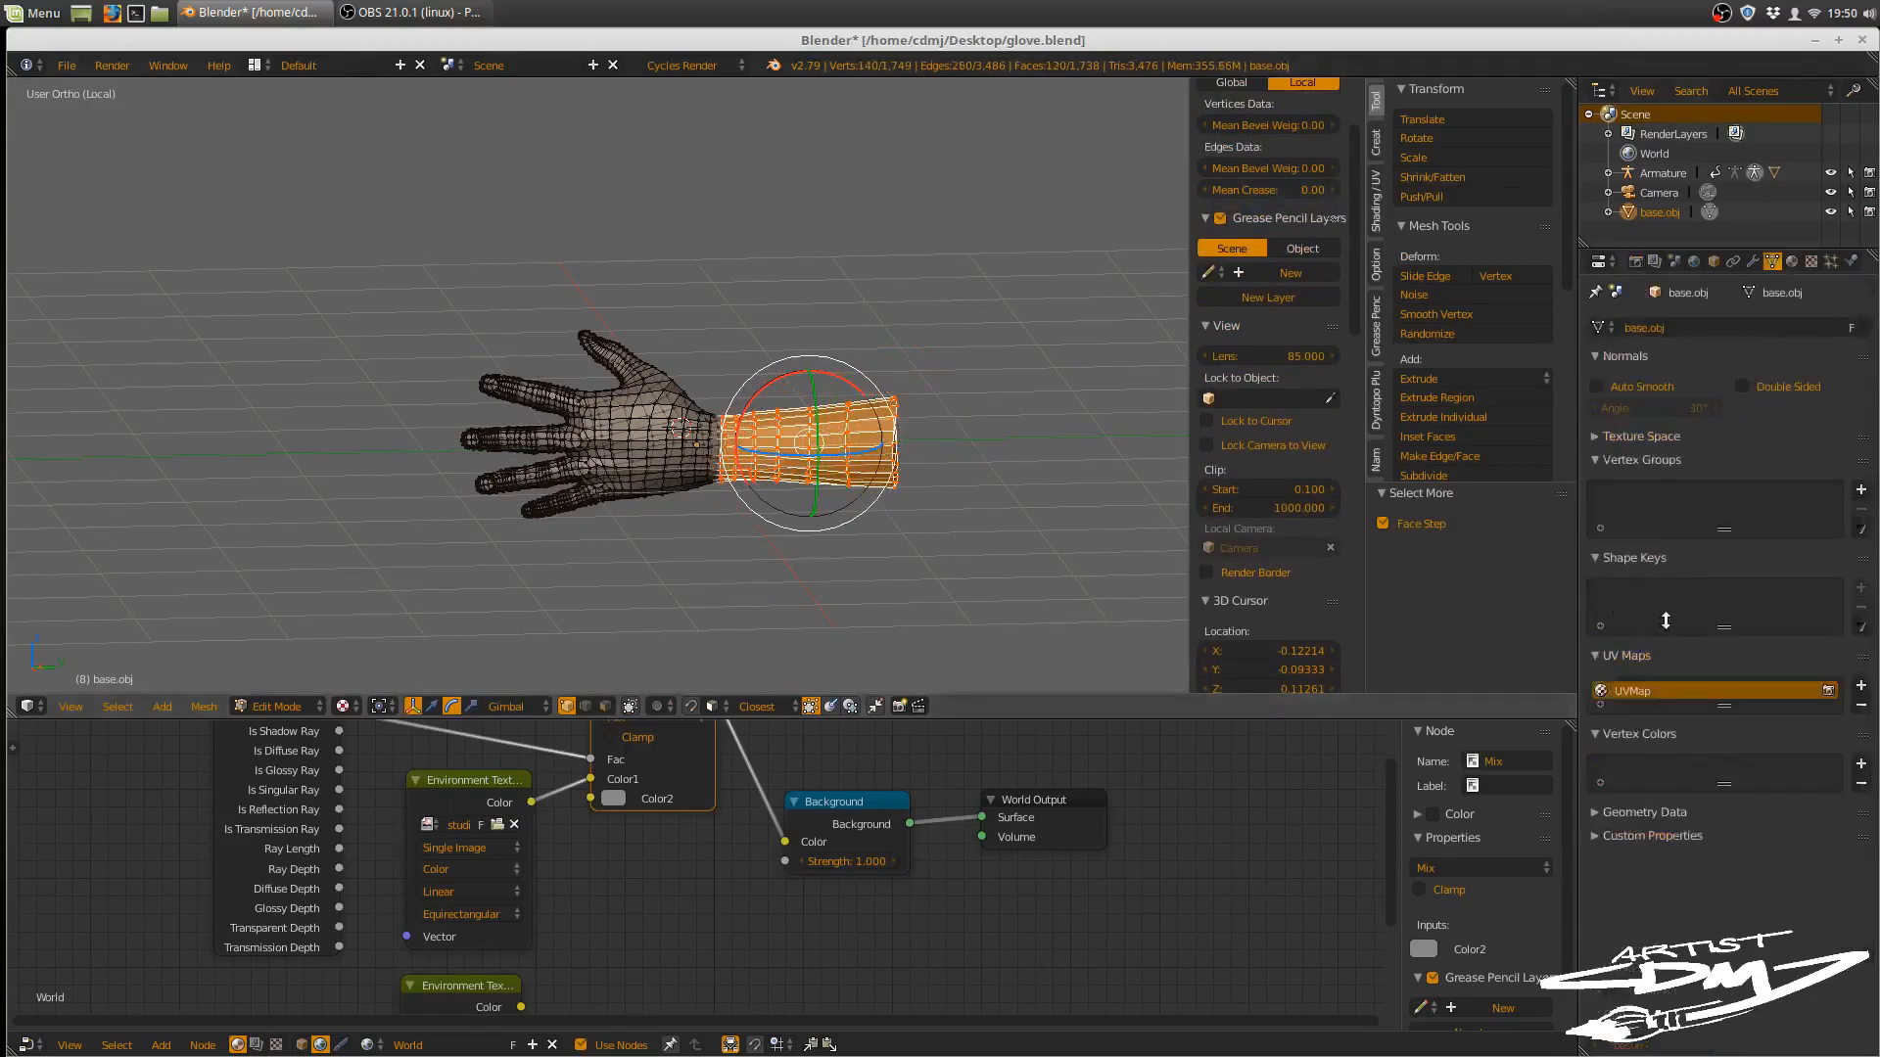
left_click(1861, 489)
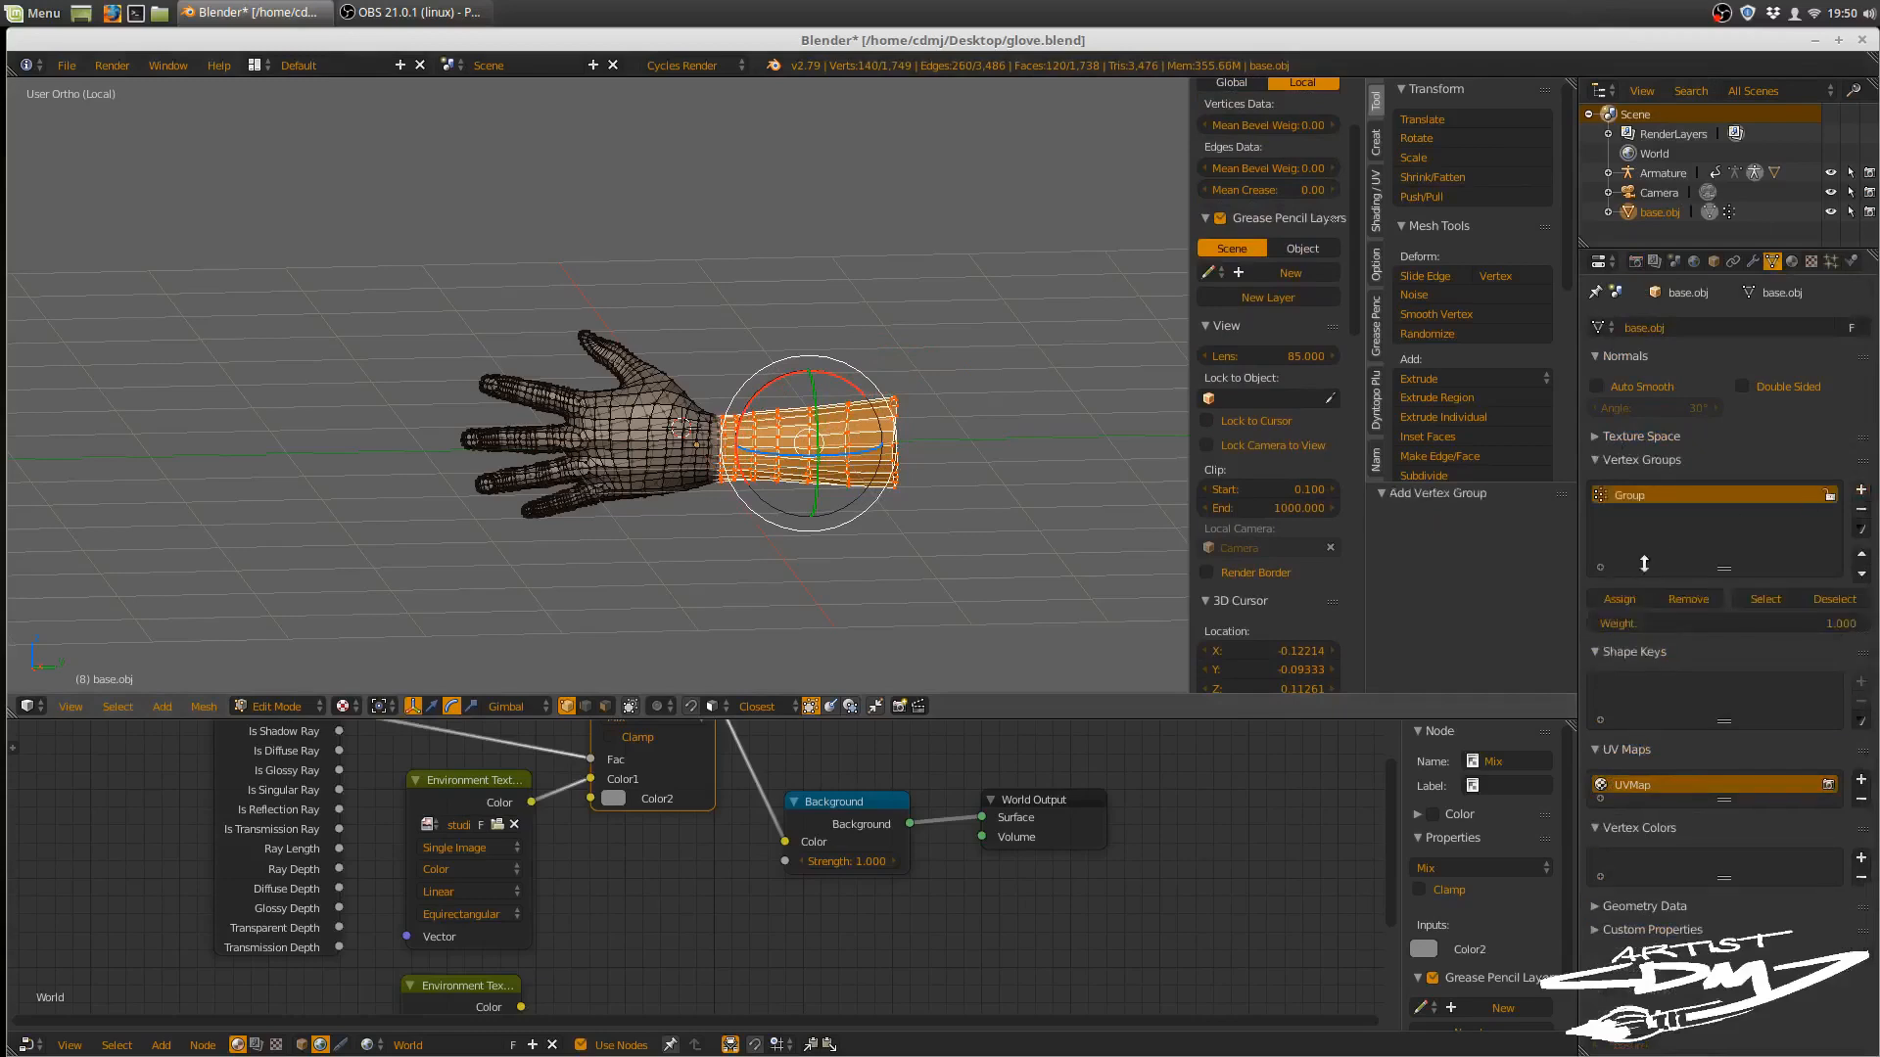
double_click(1660, 495)
type("aa")
left_click(1631, 603)
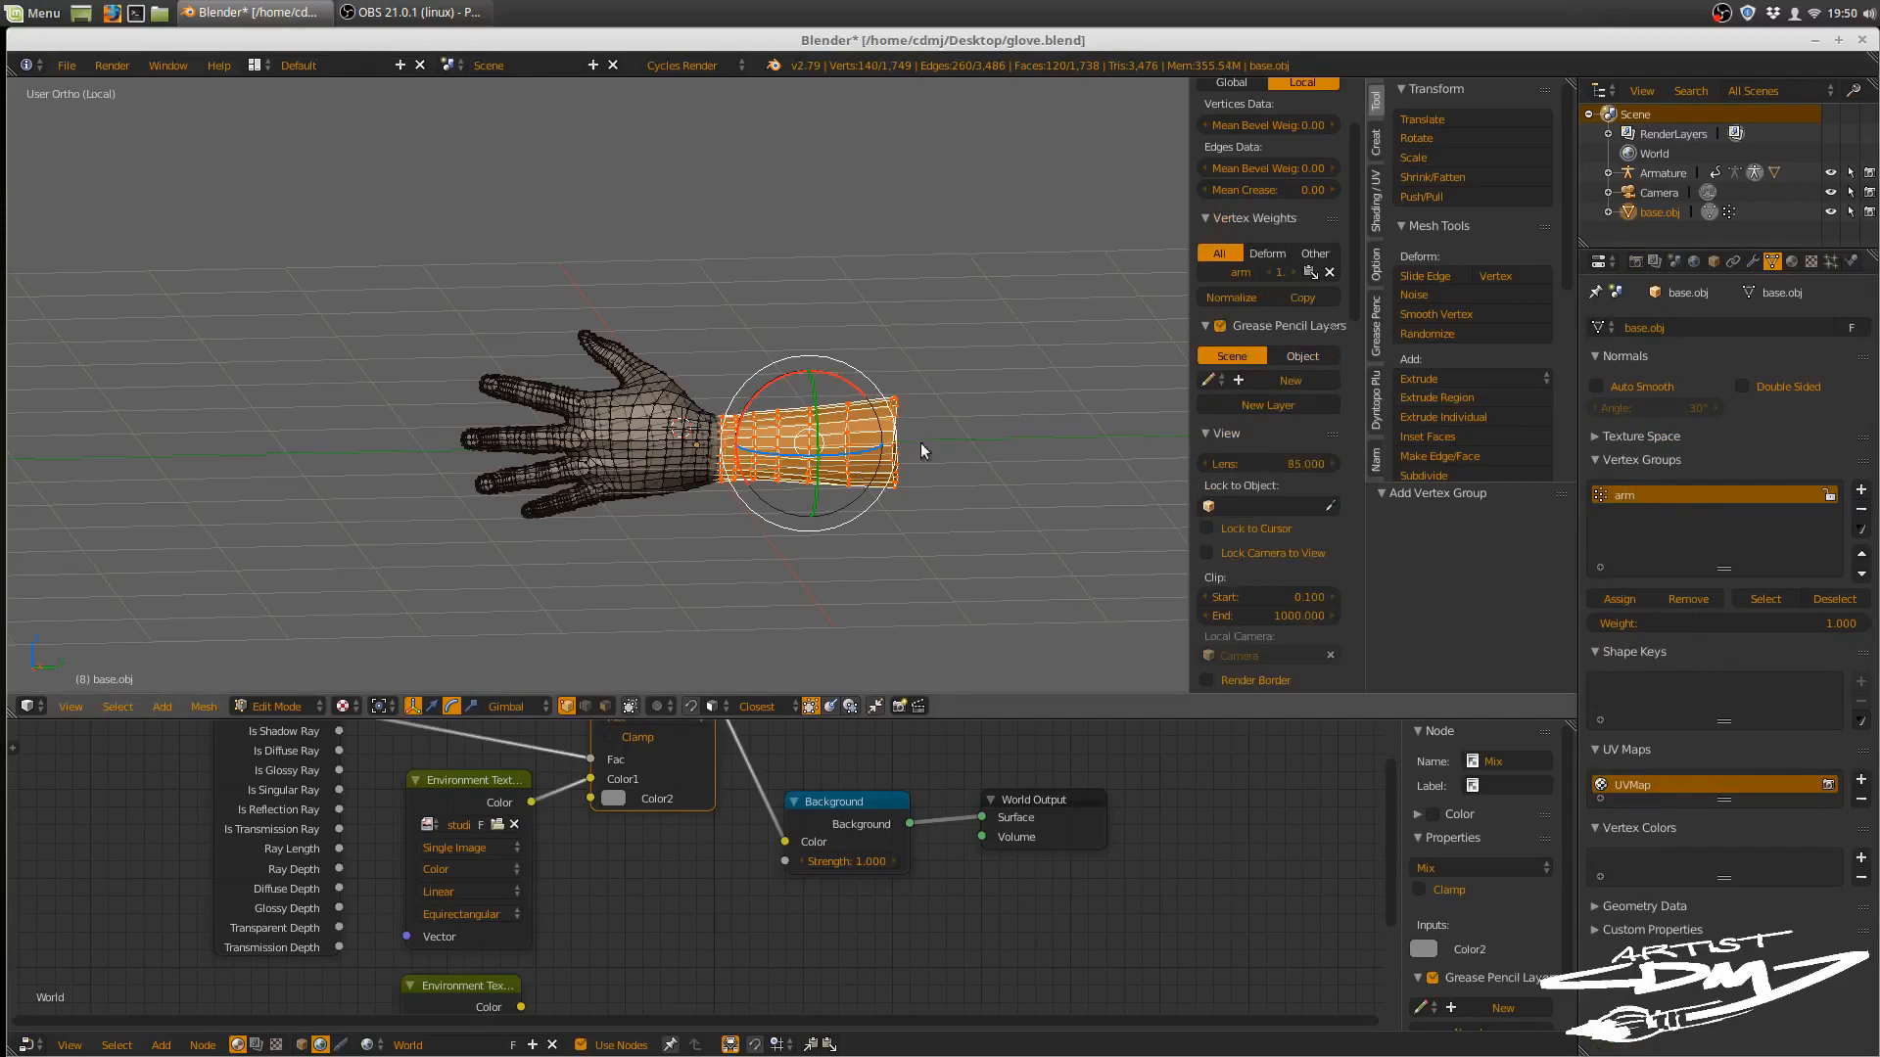
key("Tab")
left_click(821, 452)
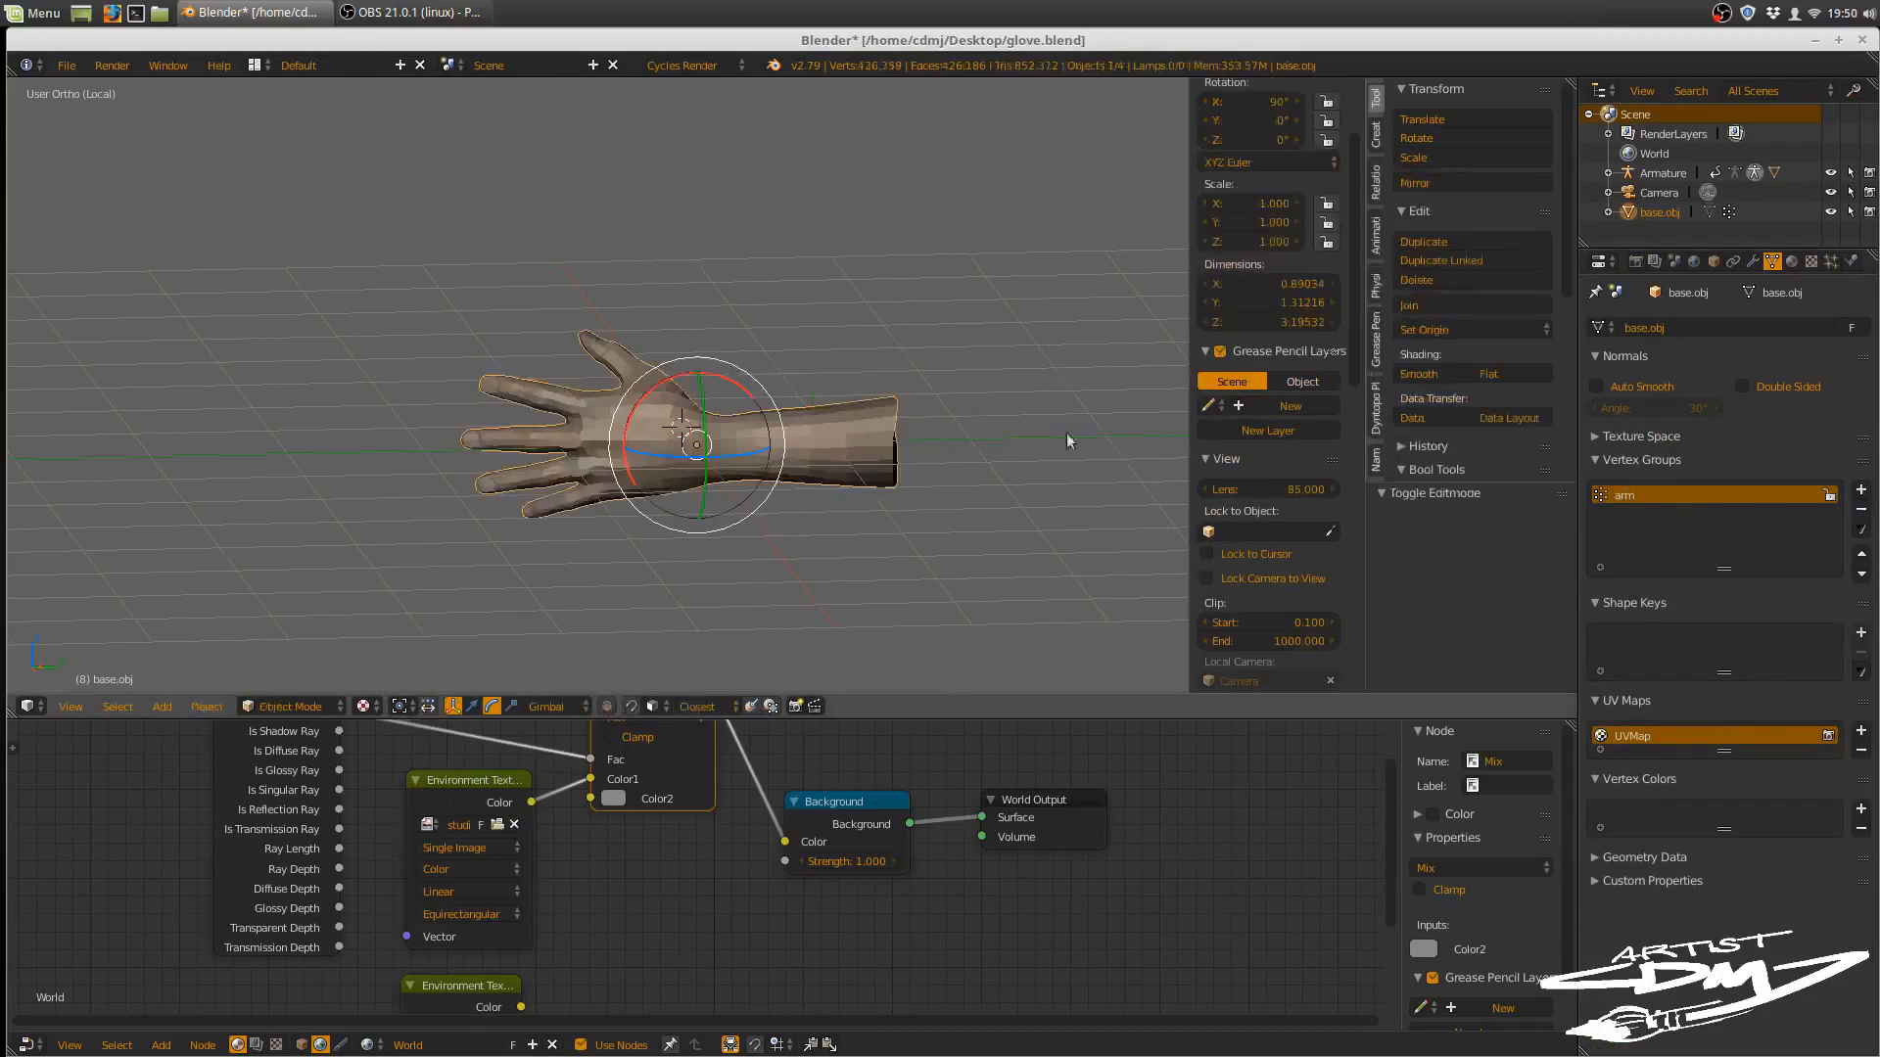
- Add a Mask modifier using the arm vertex group and bring the hidden scene objects back into view
left_click(1754, 261)
left_click(1649, 325)
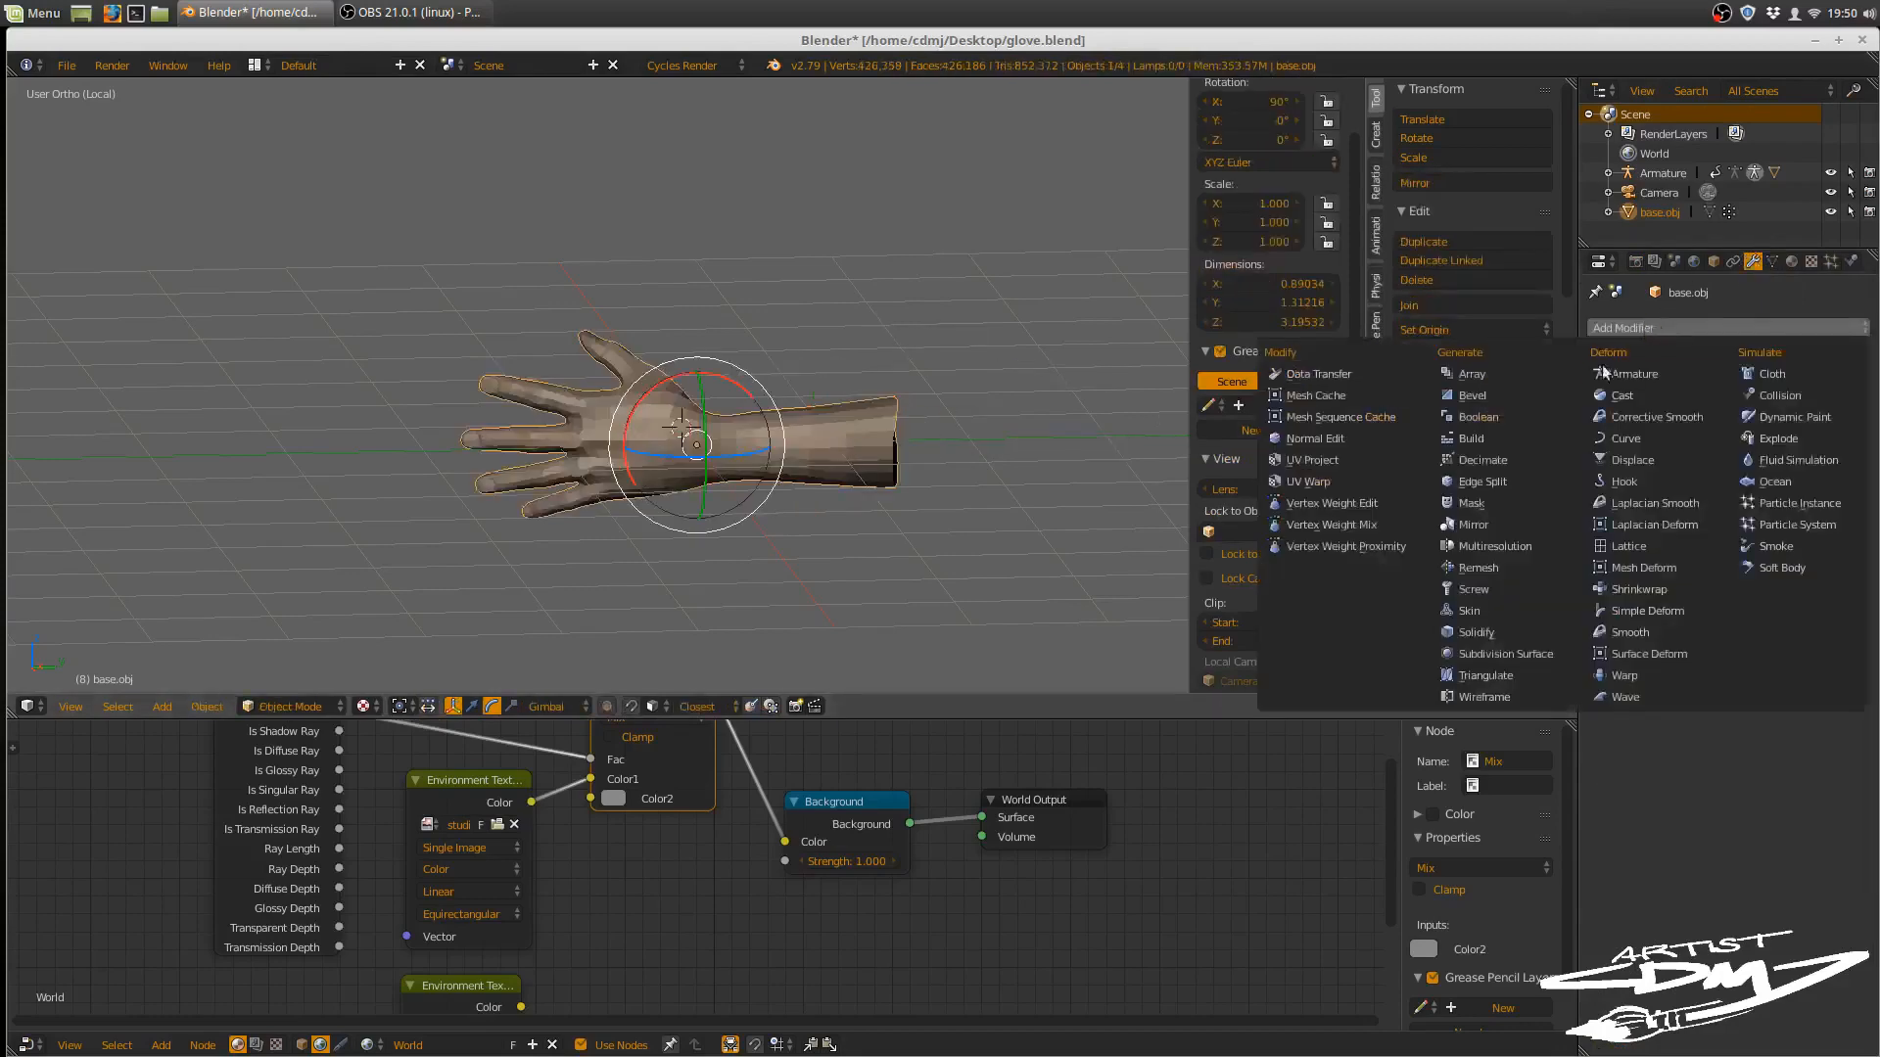
left_click(1476, 503)
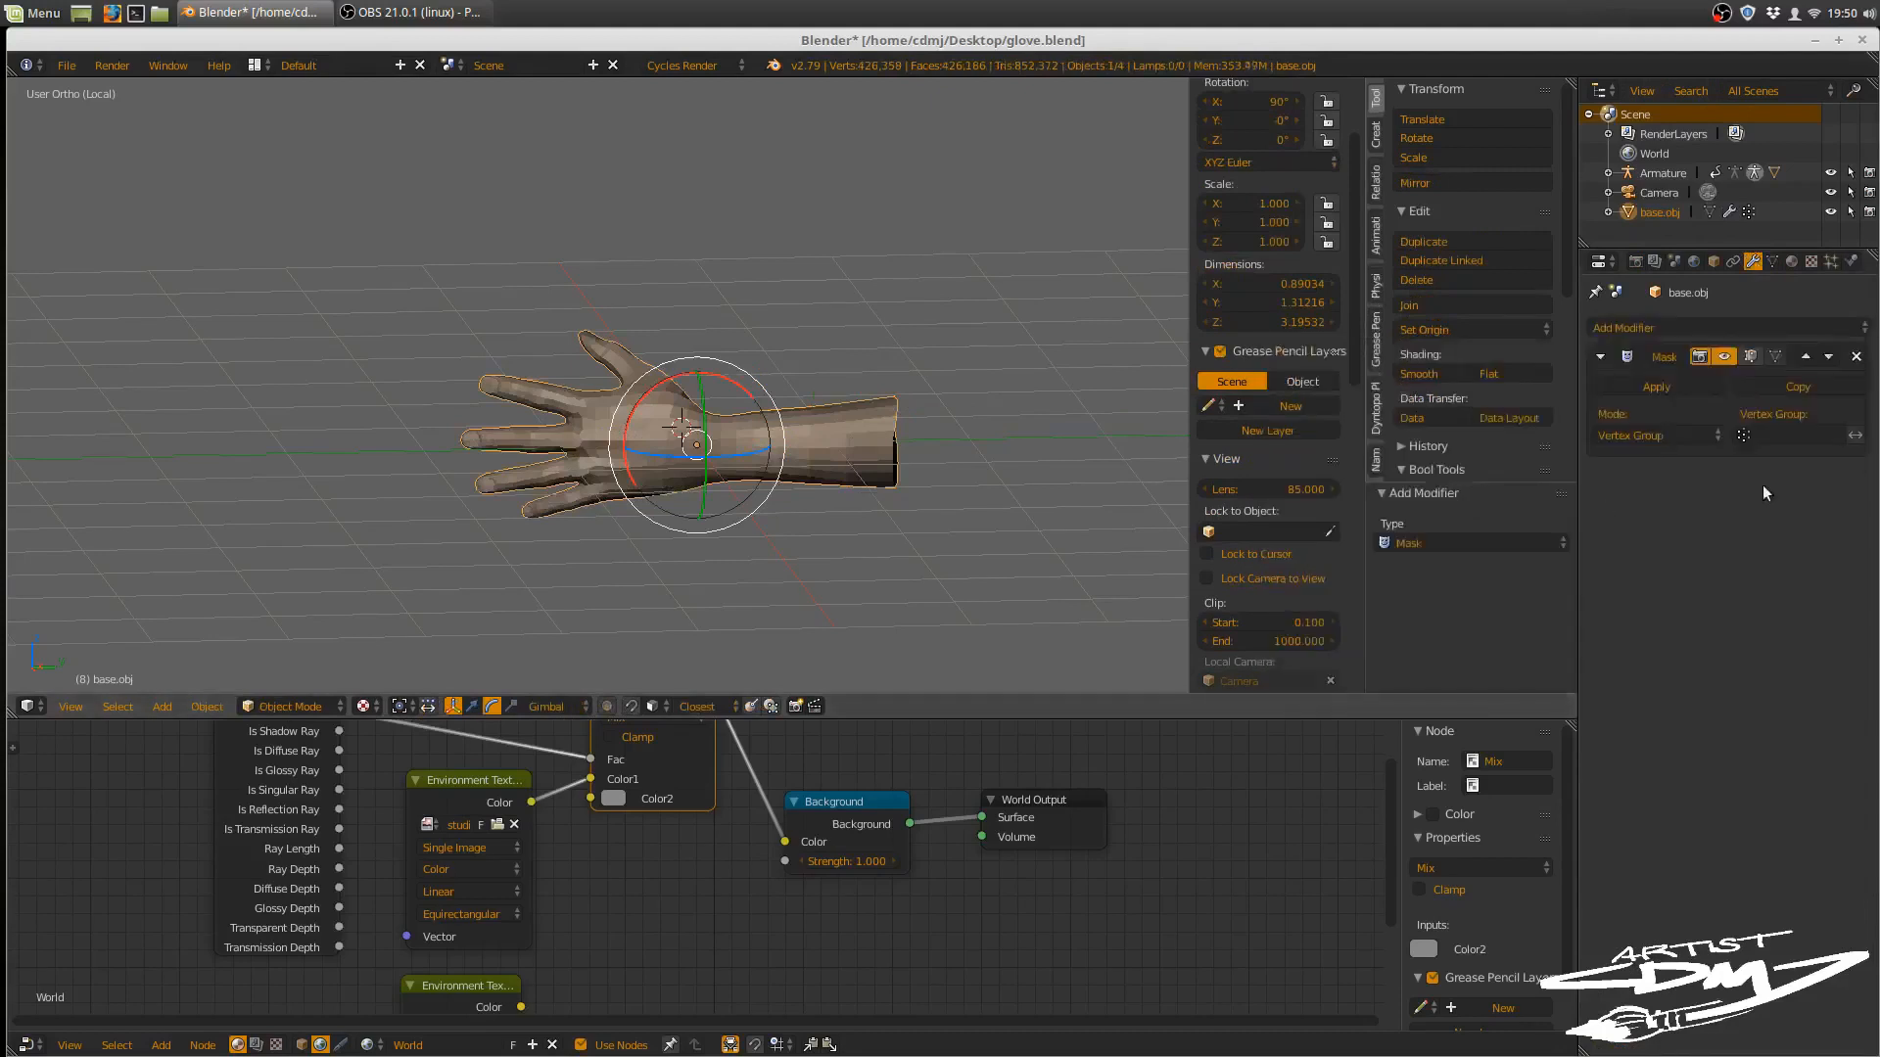
left_click(1764, 437)
left_click(1745, 457)
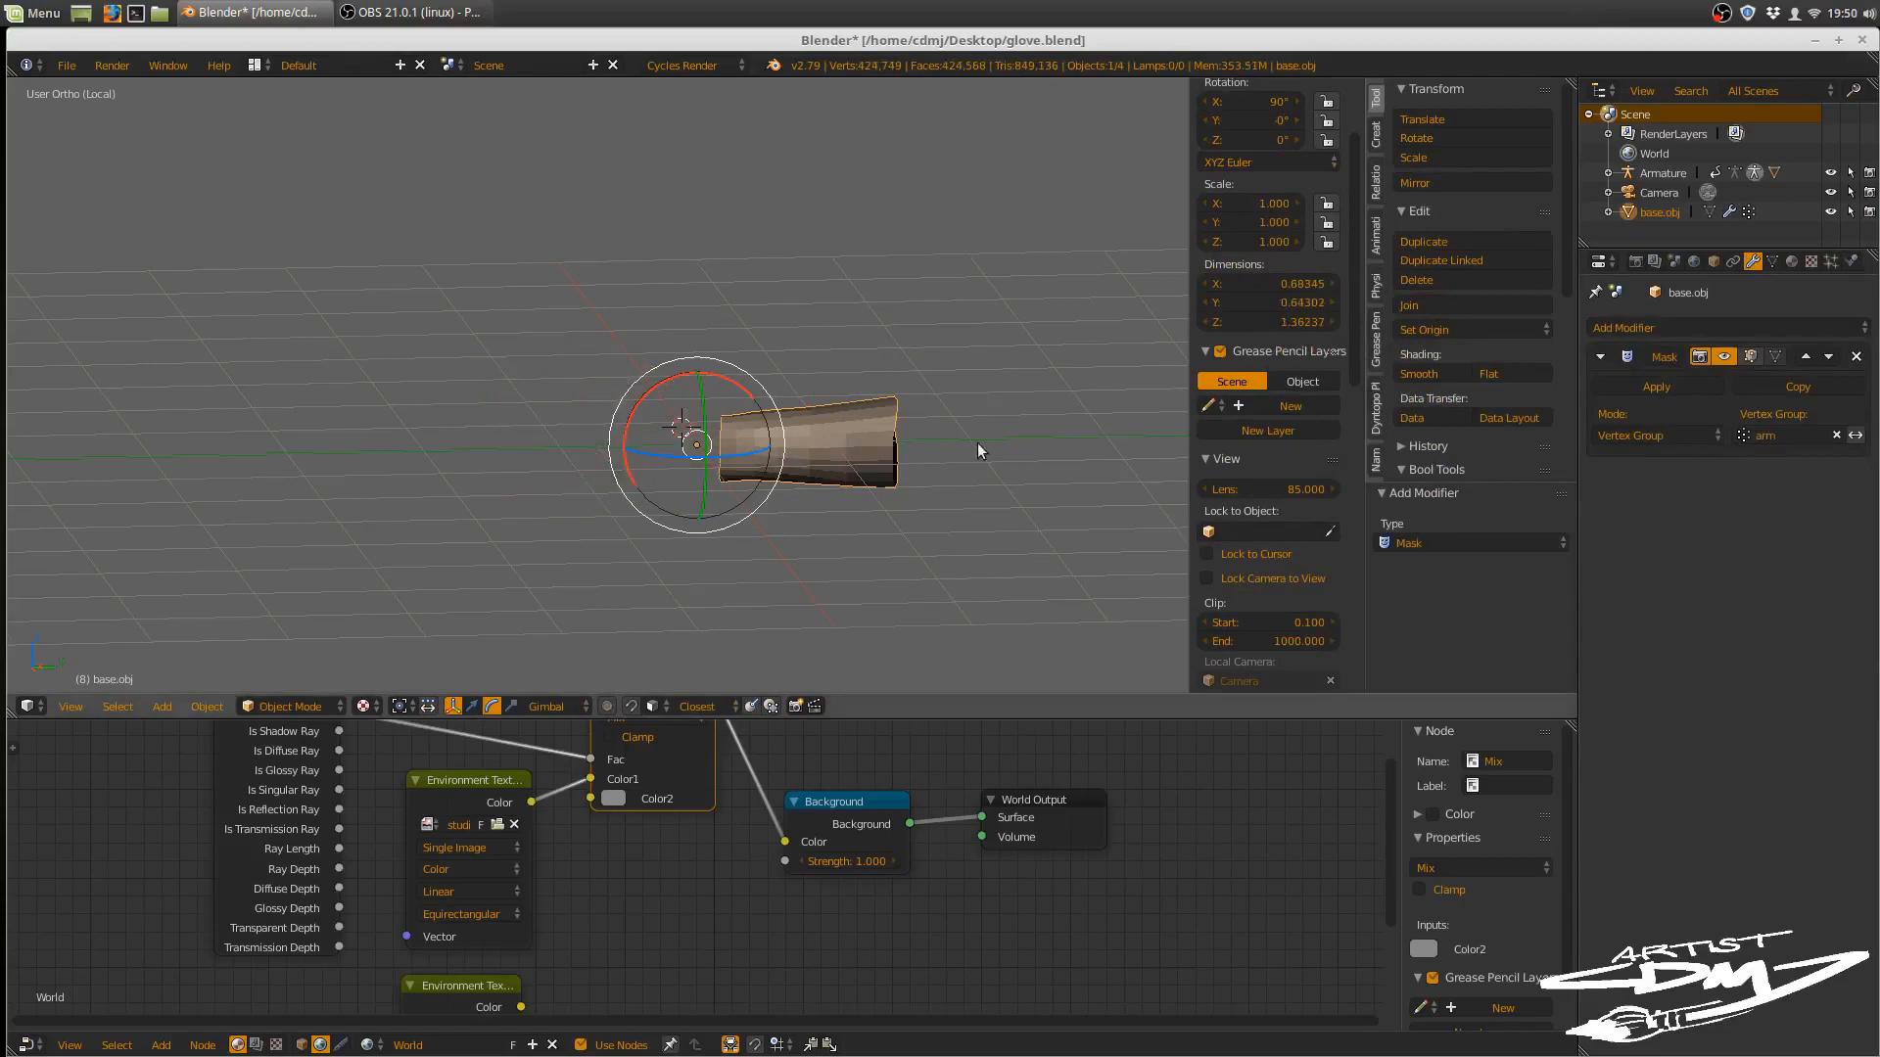
key("KP_Divide")
middle_click_drag(993, 444, 861, 460)
- Add a Subdivision Surface modifier to the forearm with 2 view subdivisions and shade it smooth
left_click(1692, 329)
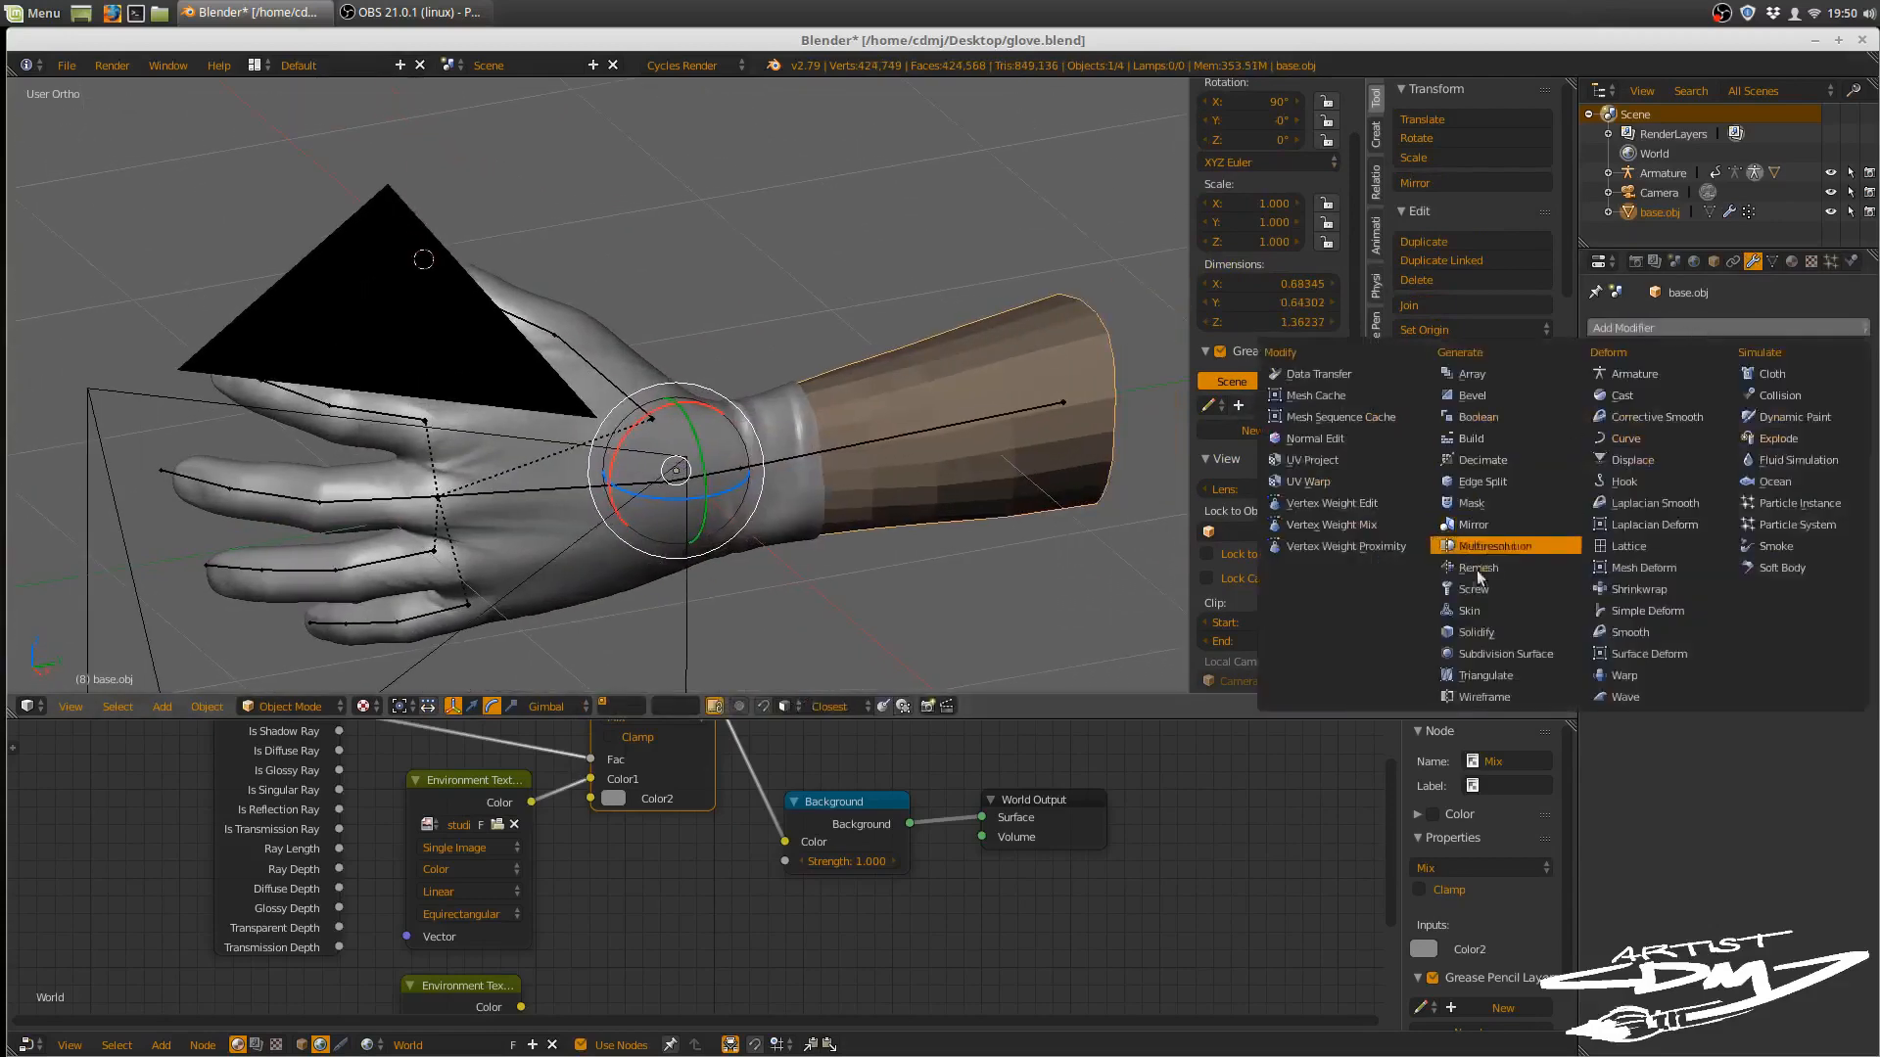
left_click(1501, 654)
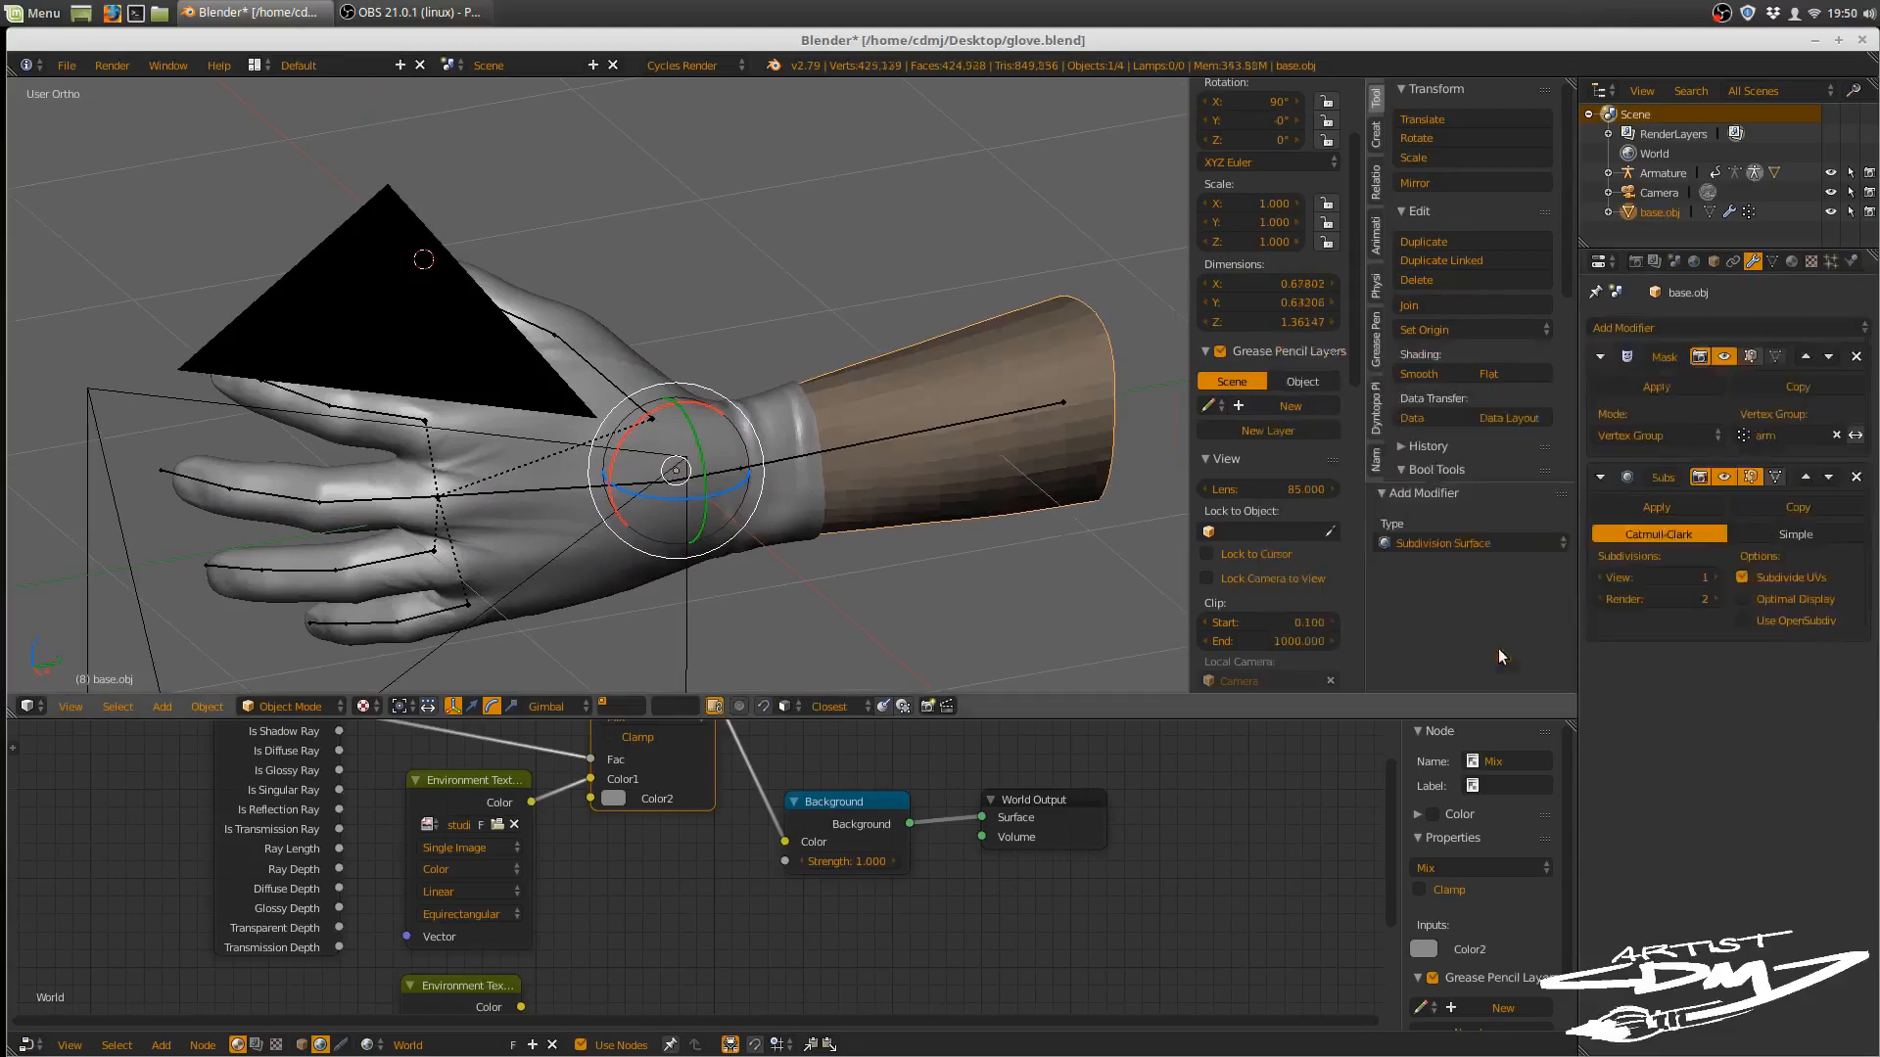
left_click(1713, 577)
key("z")
left_click(1047, 489)
middle_click_drag(1095, 488, 1092, 452)
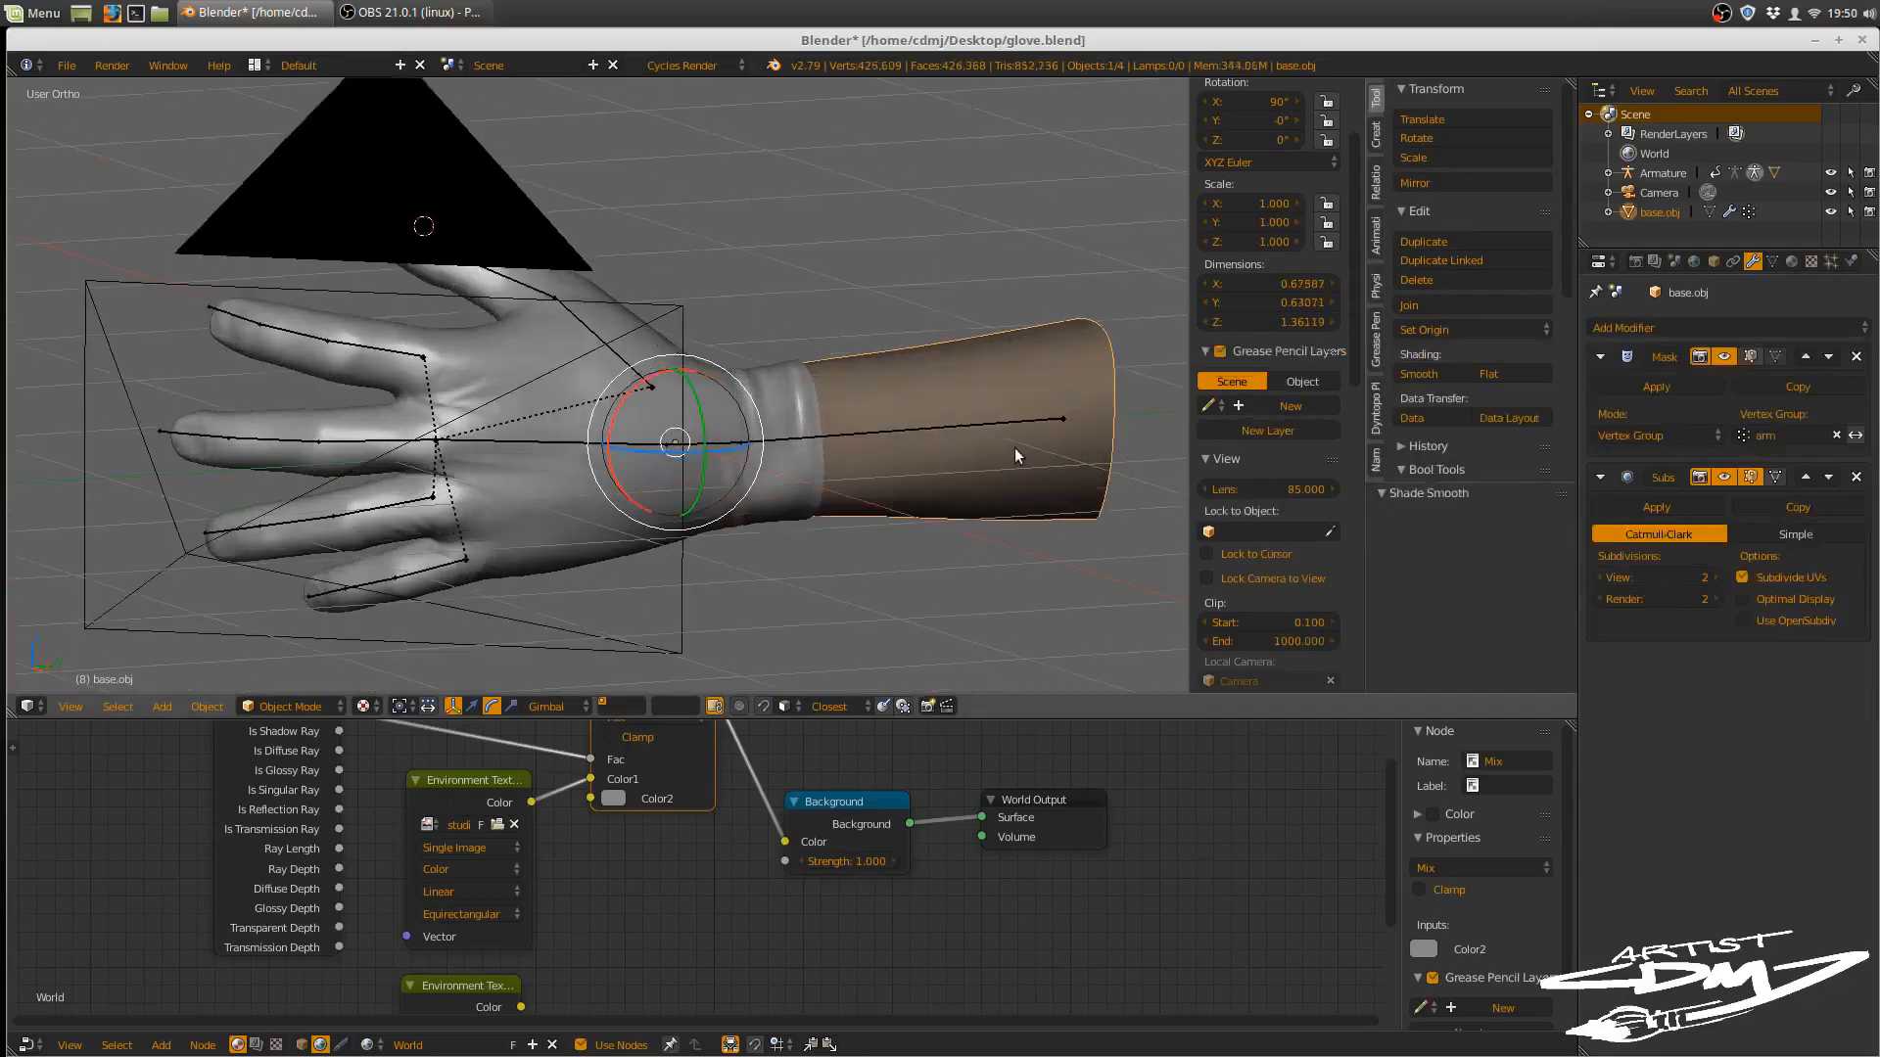
- Preview the glove and forearm through the camera with rendered shading
key("KP_0")
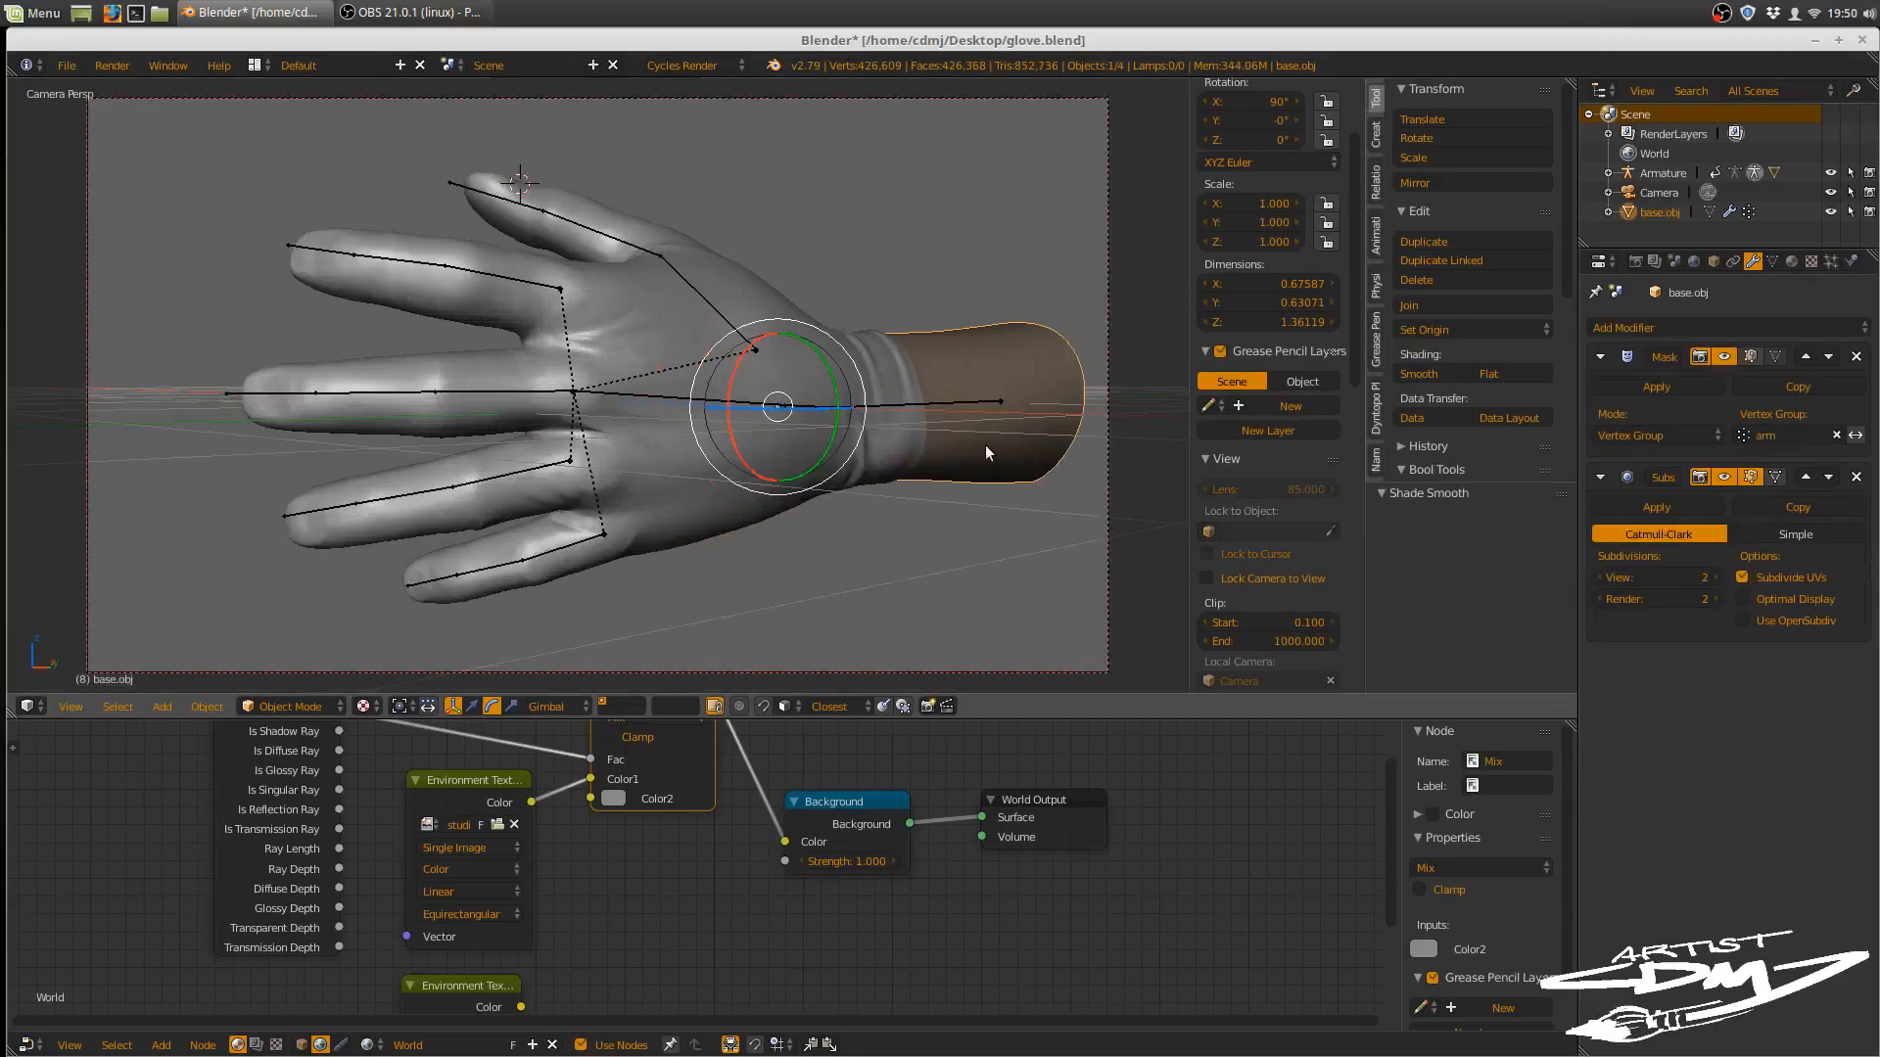
key("shift+z")
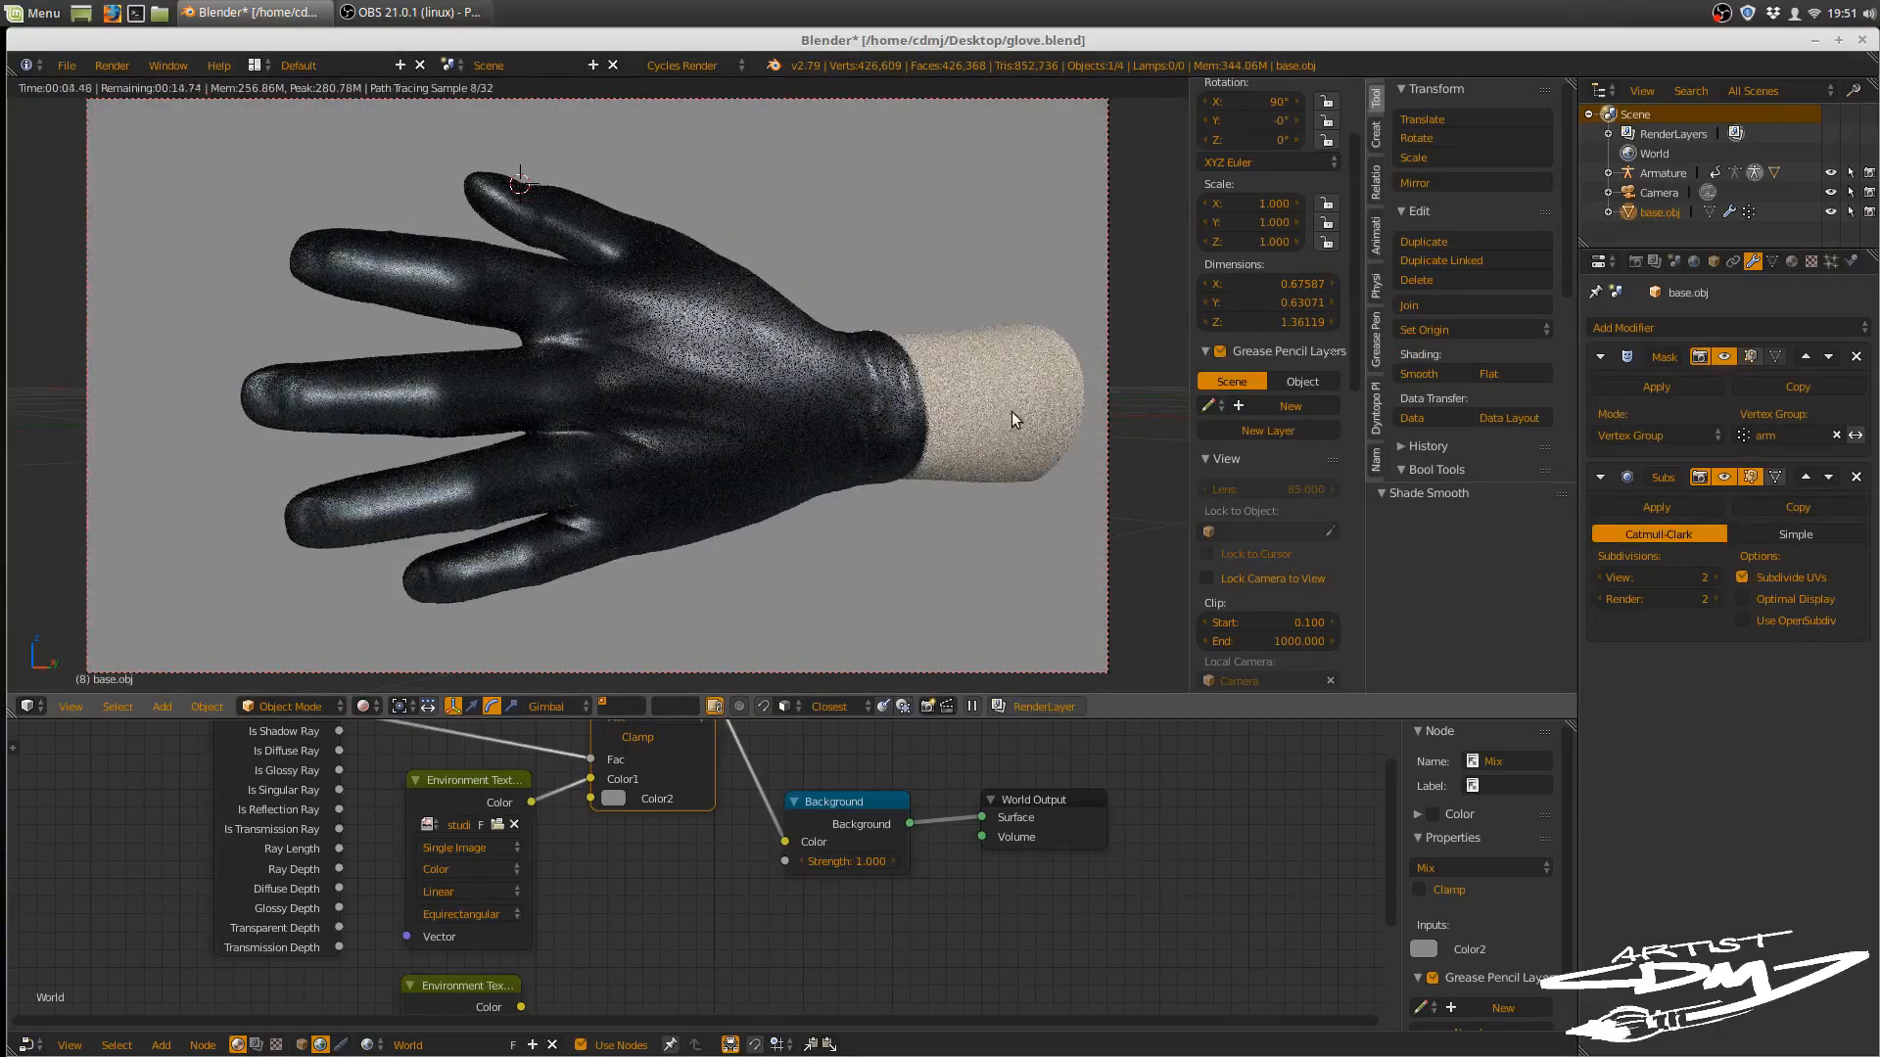
scroll(1053, 429, "down", 1)
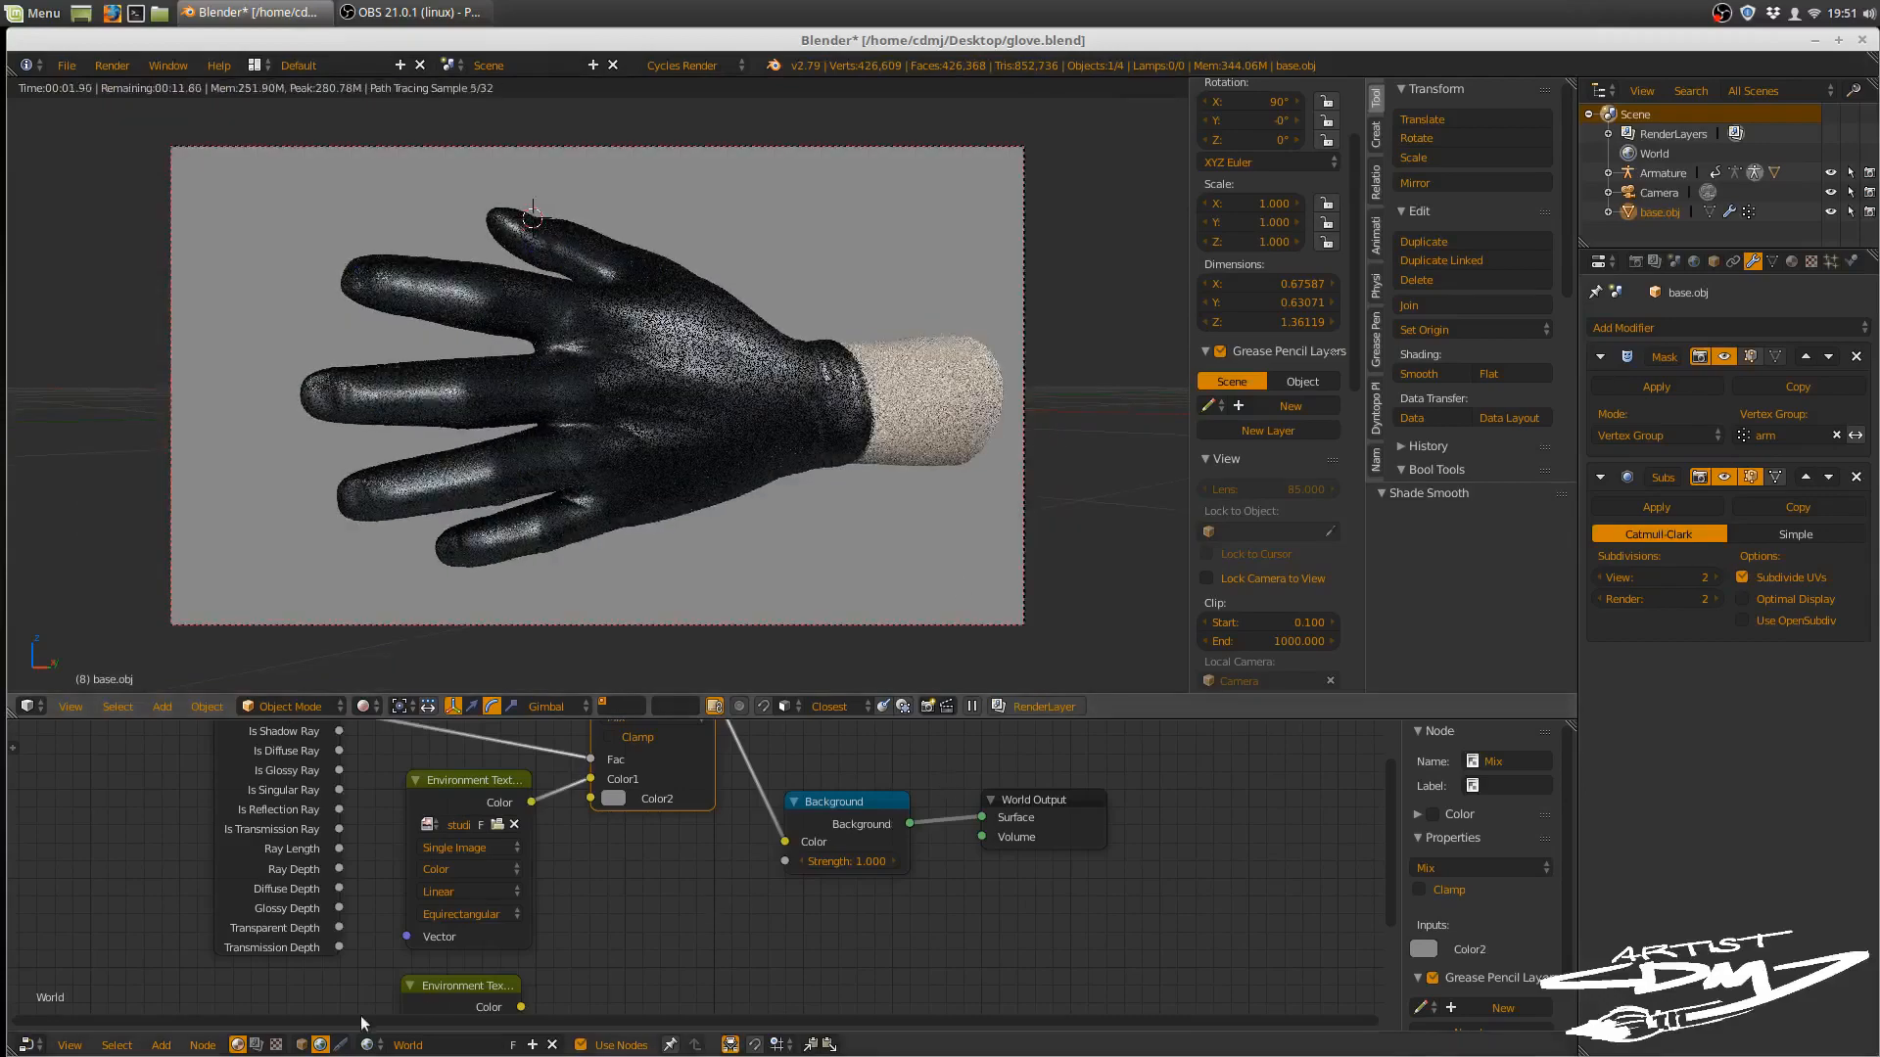
- Show the forearm's DefaultSkin material nodes and examine the texture coordinate and diffuse nodes
left_click(301, 1045)
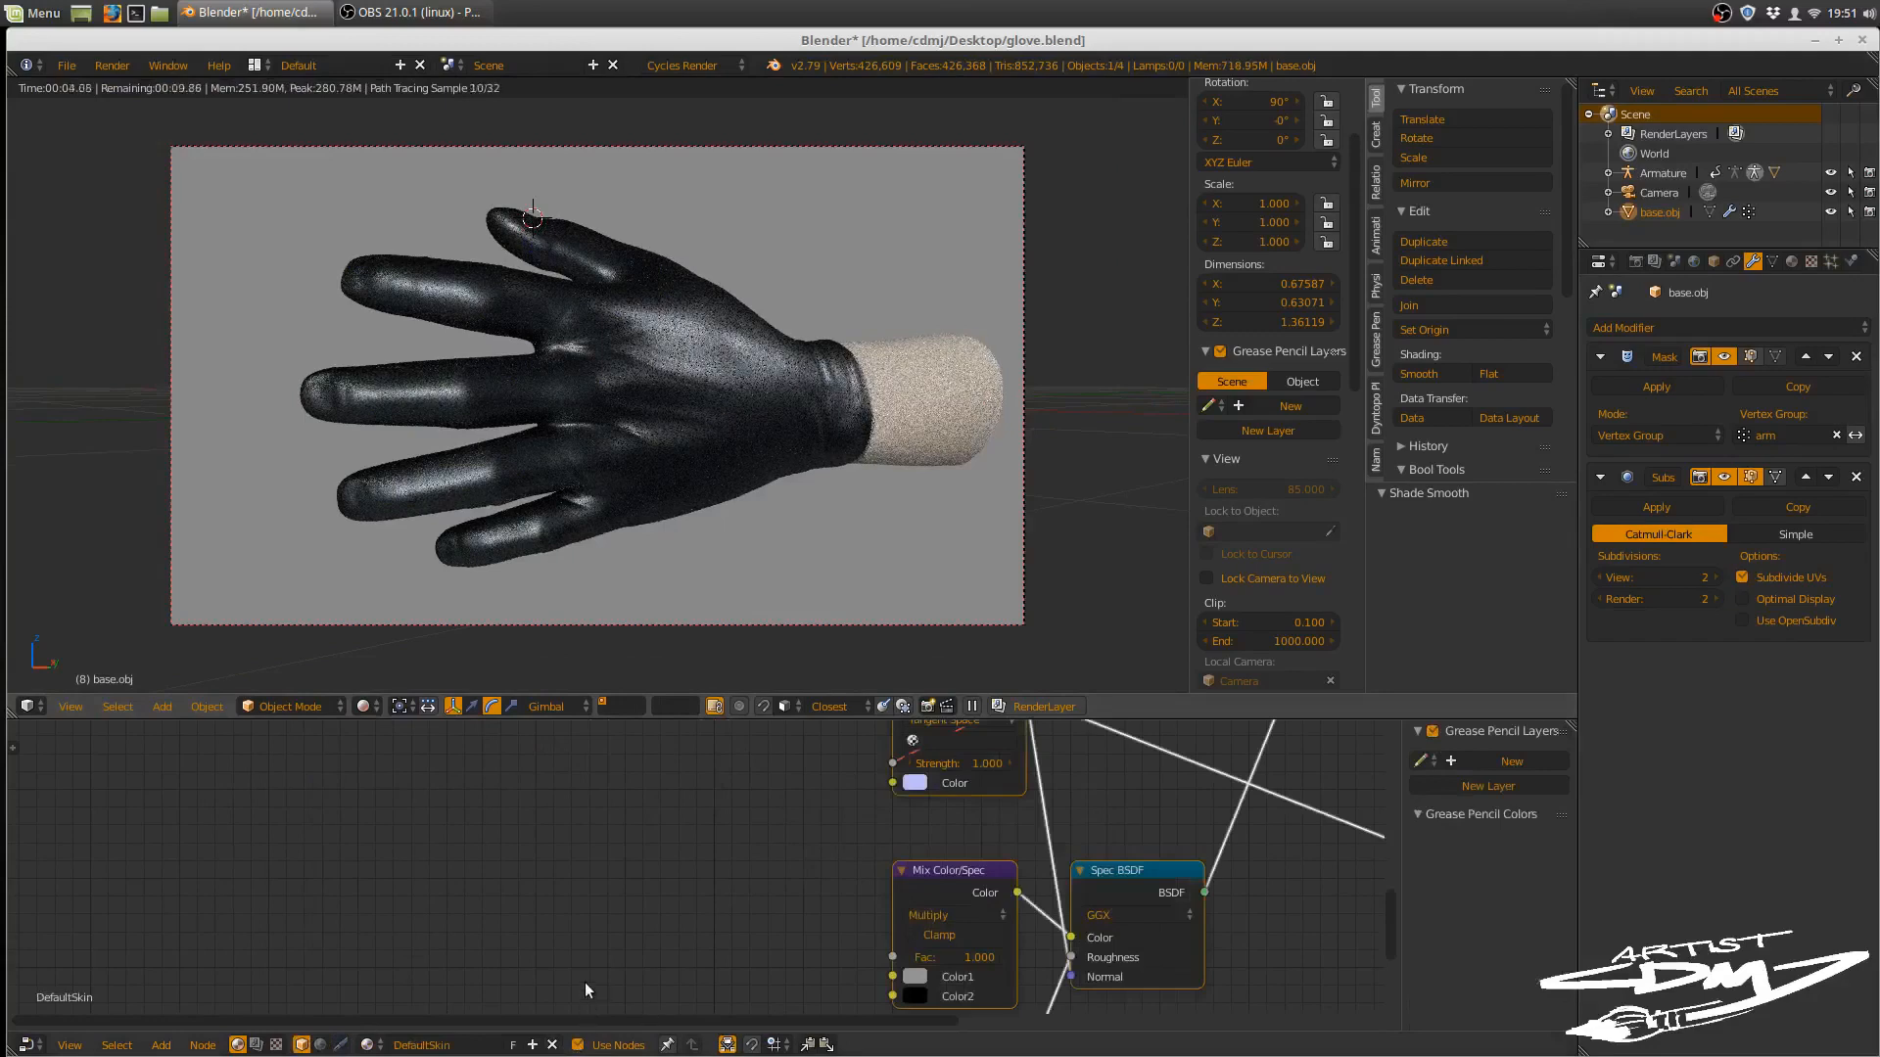
scroll(789, 924, "down", 6)
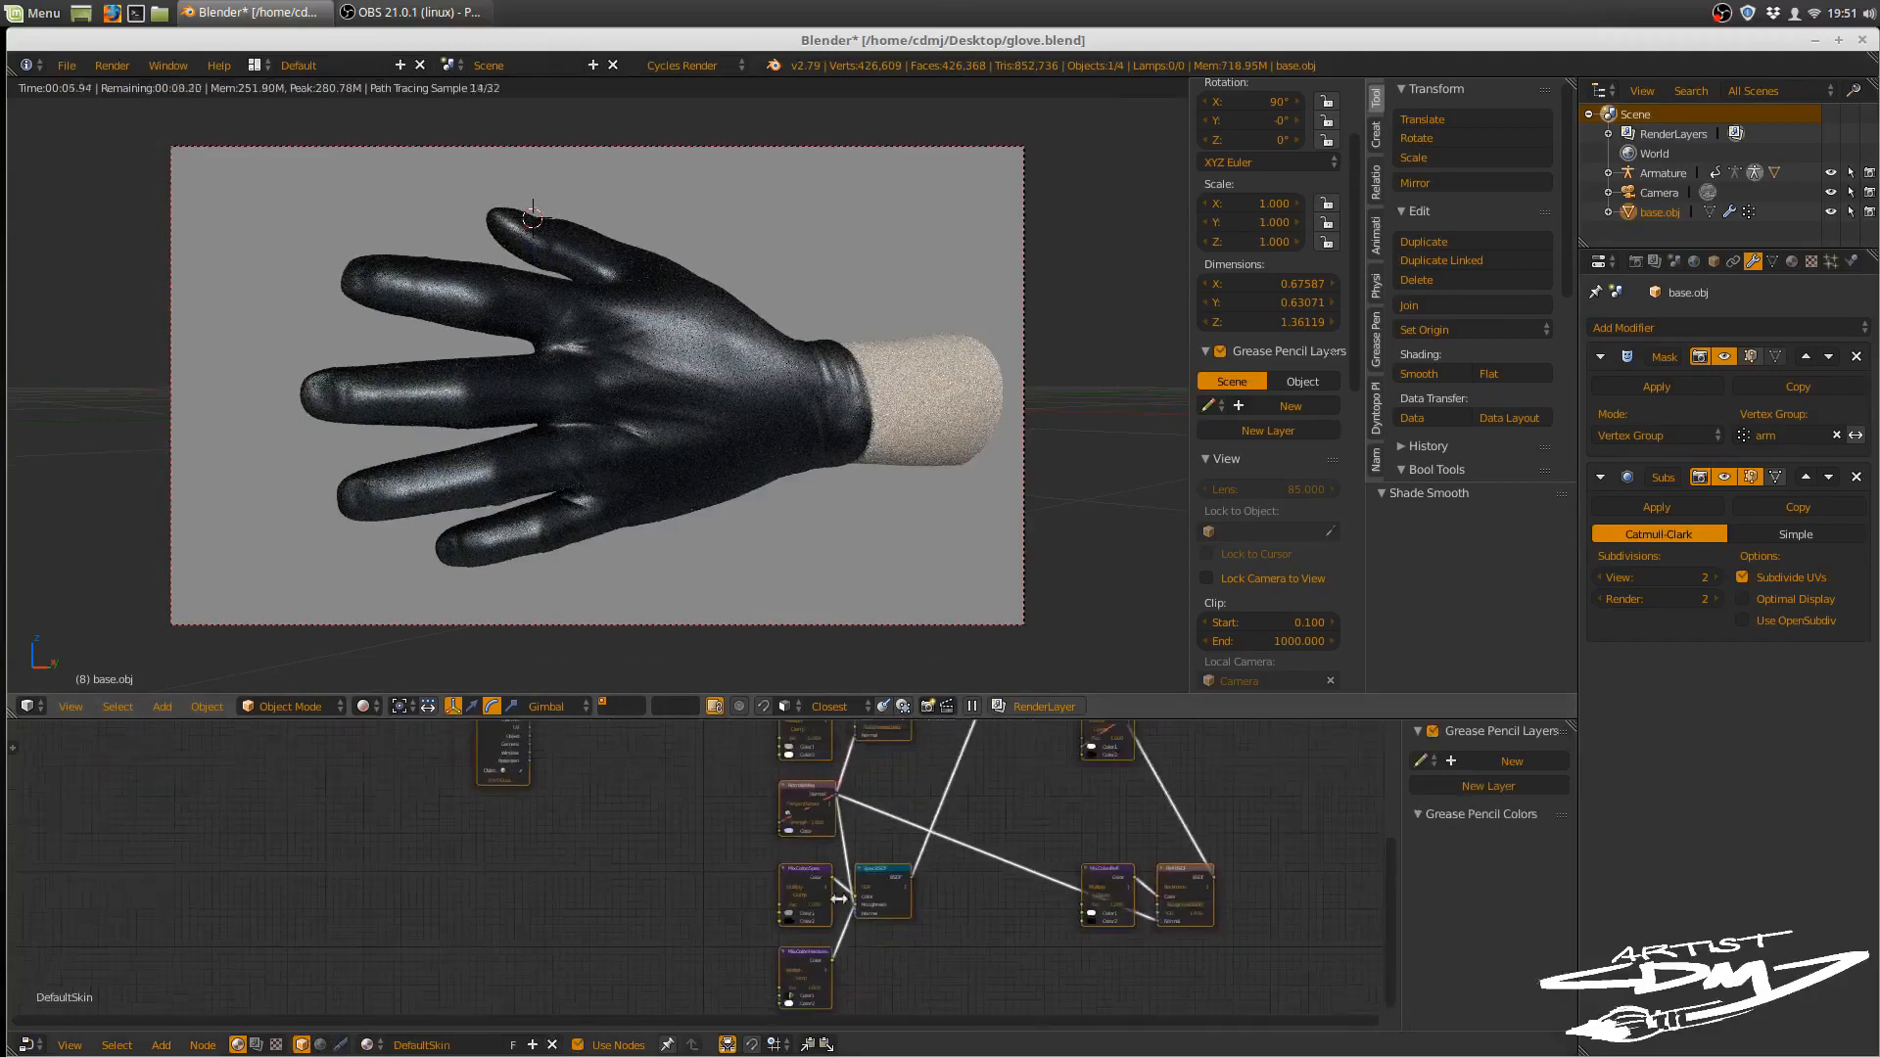
scroll(840, 902, "down", 2)
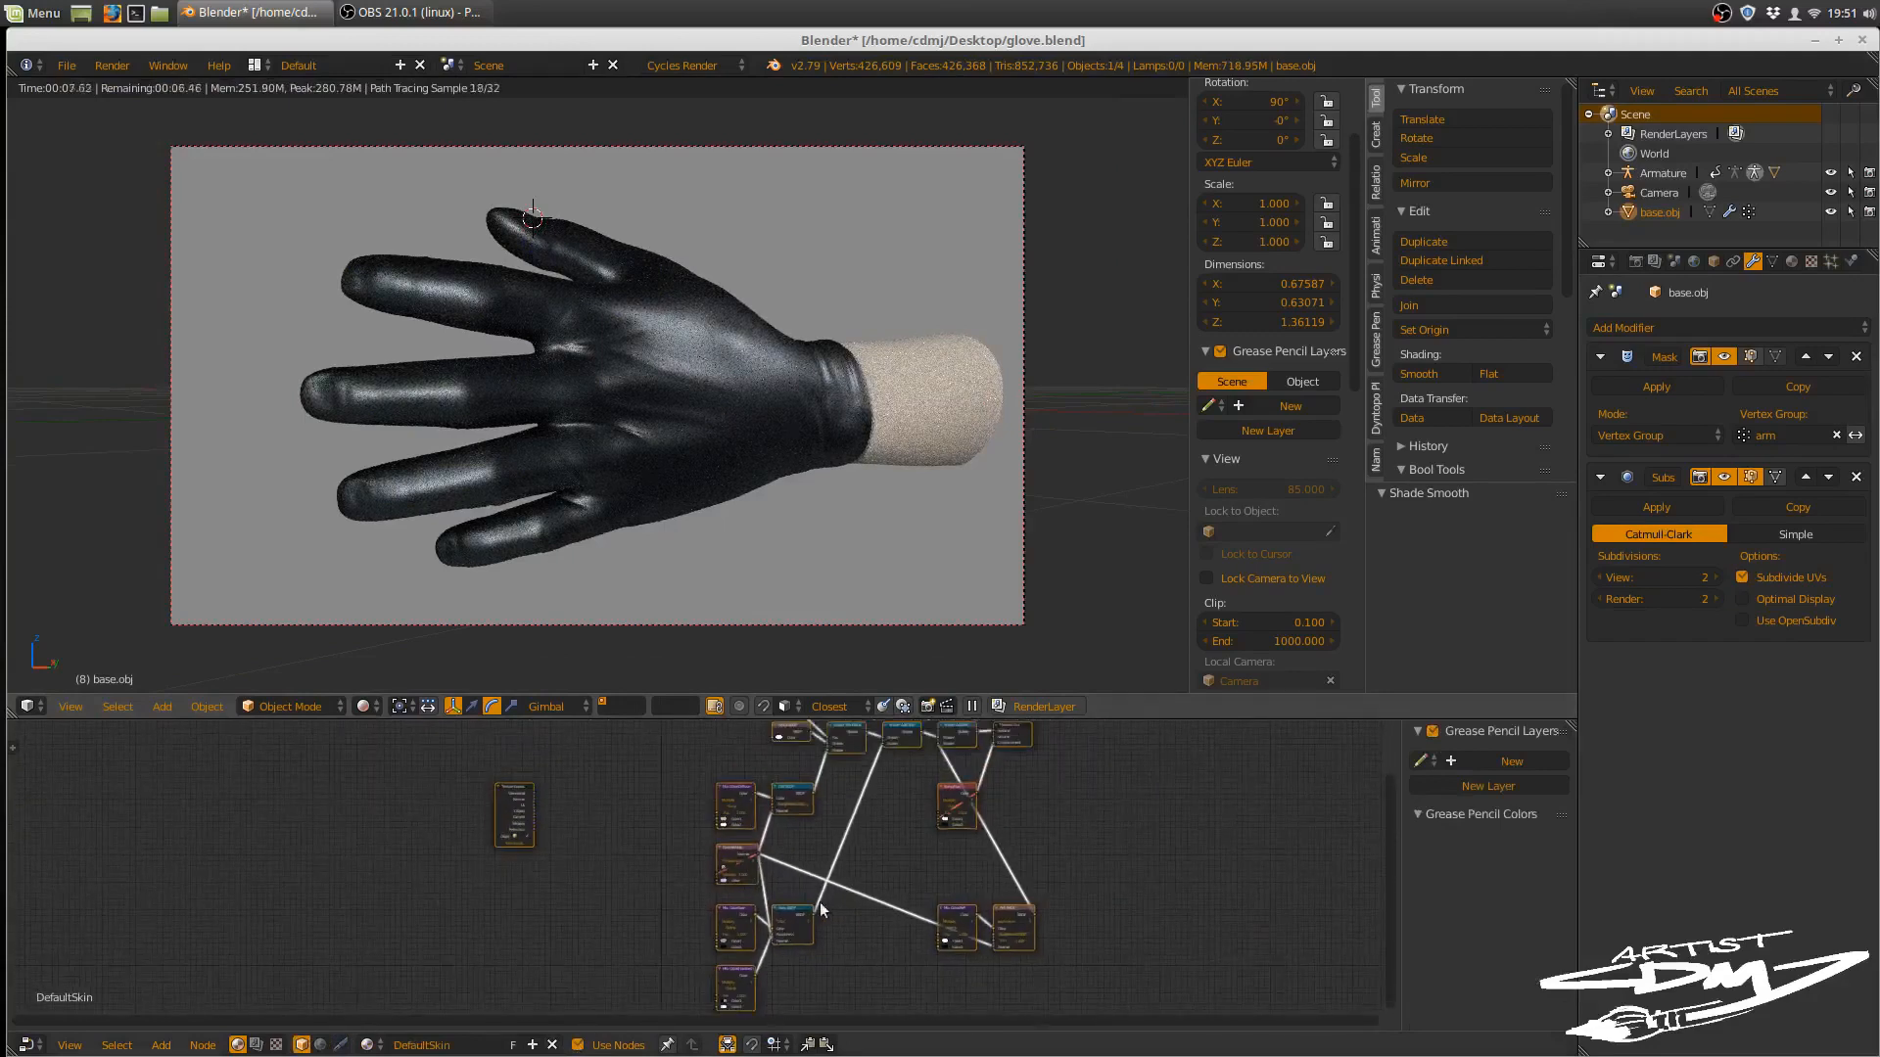
key("Home")
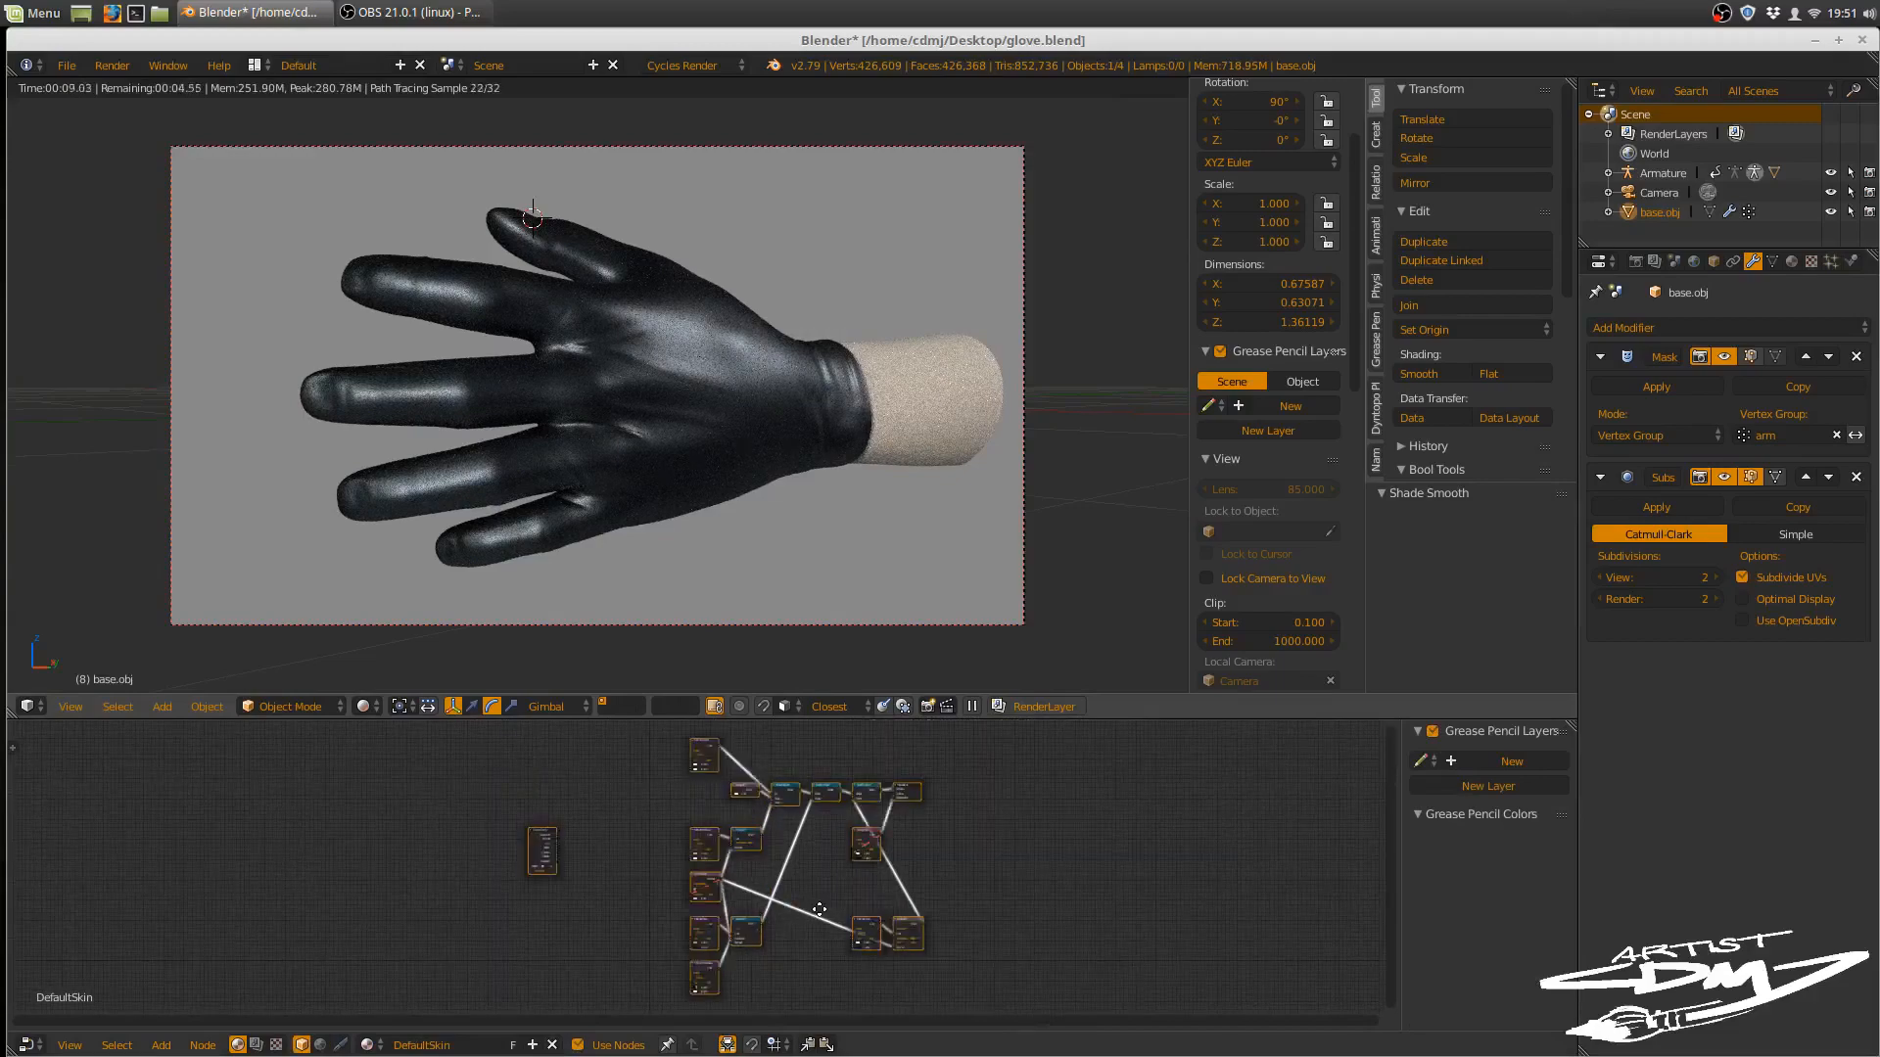
scroll(820, 908, "up", 3)
scroll(819, 906, "up", 4)
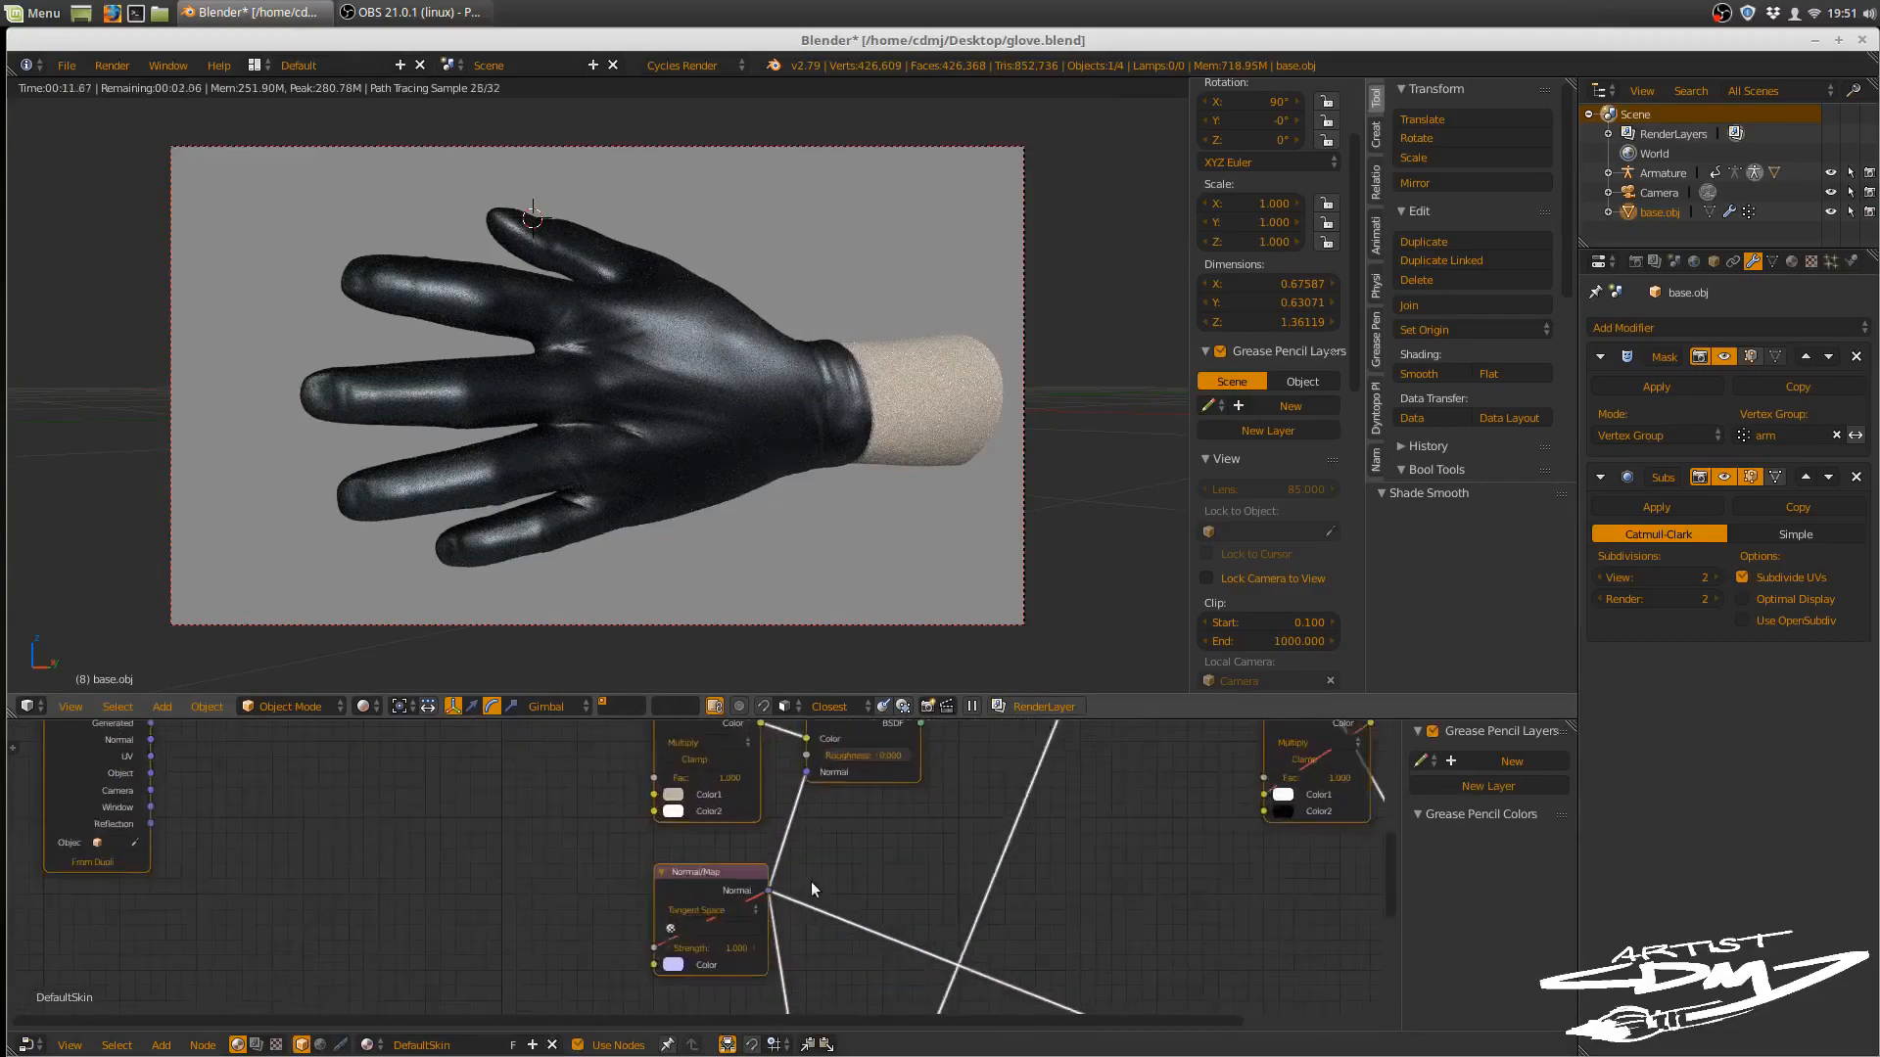
scroll(810, 882, "up", 3)
middle_click_drag(450, 857, 822, 990)
middle_click_drag(724, 893, 708, 882)
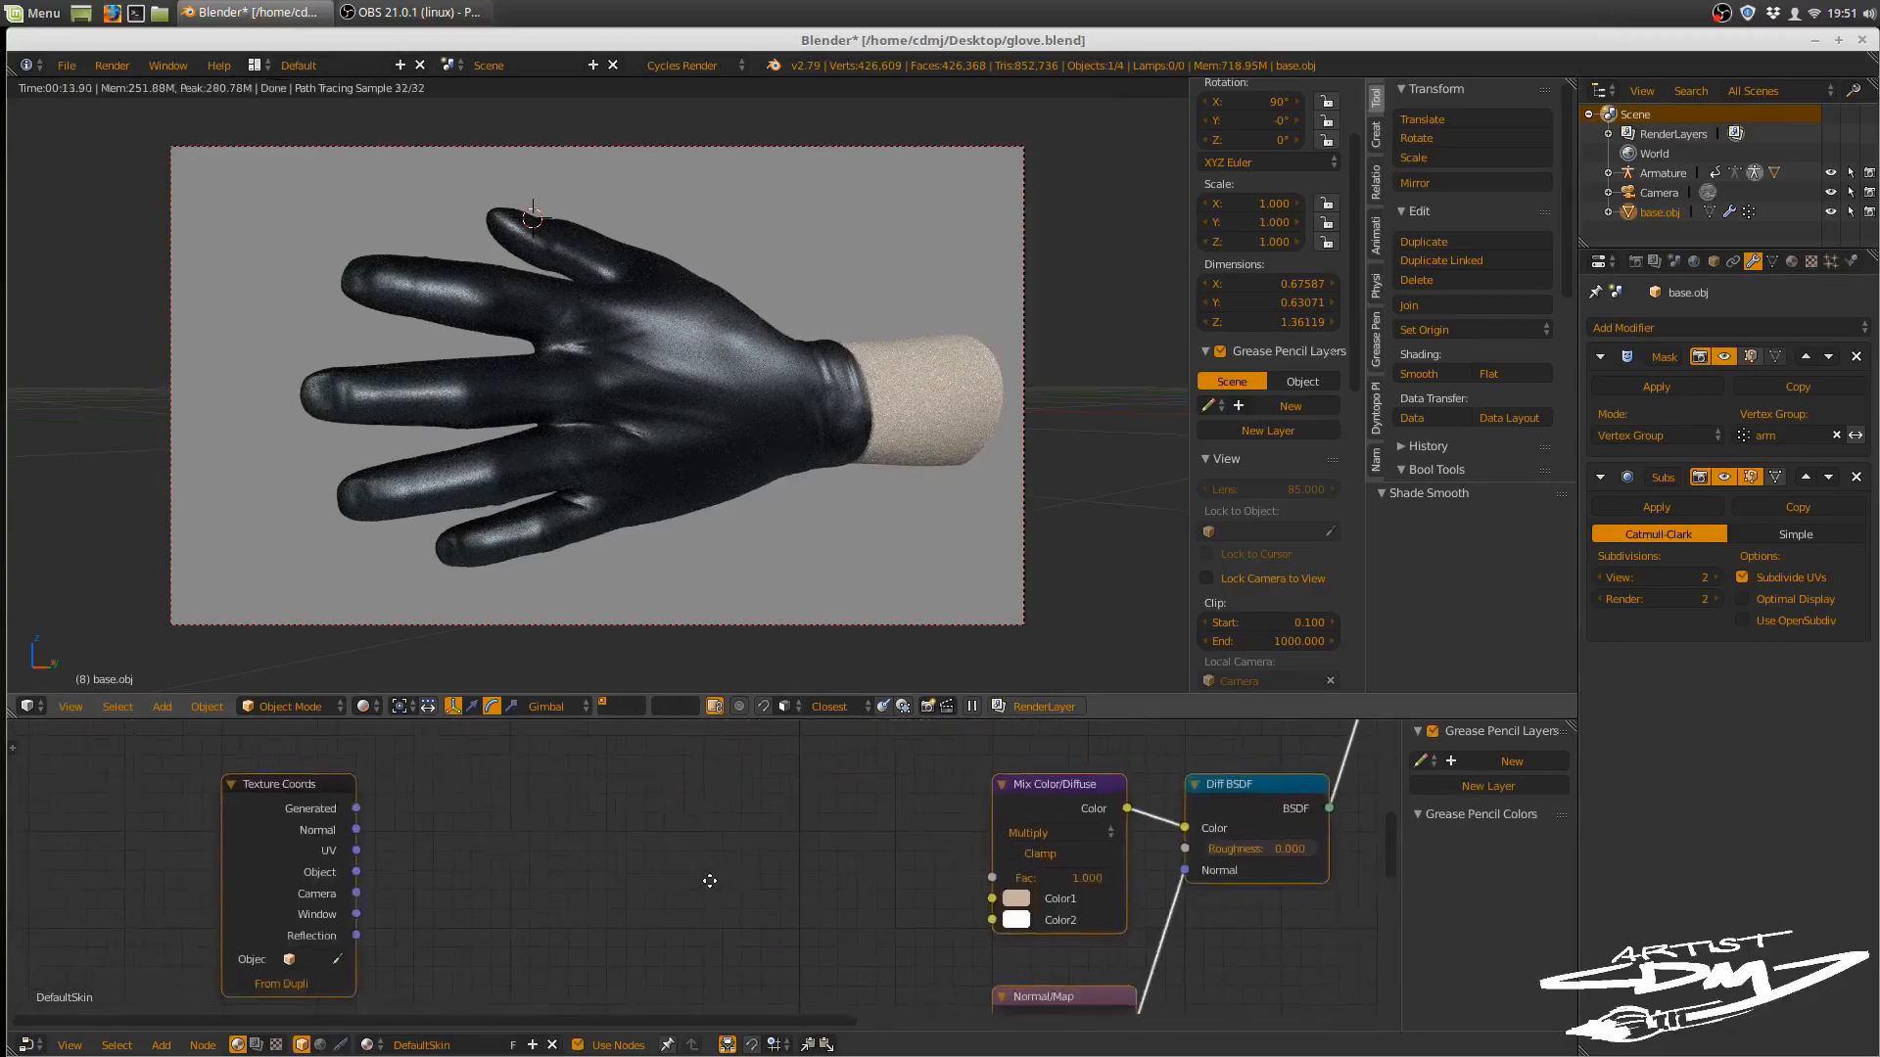
scroll(709, 882, "down", 2)
scroll(754, 885, "down", 5)
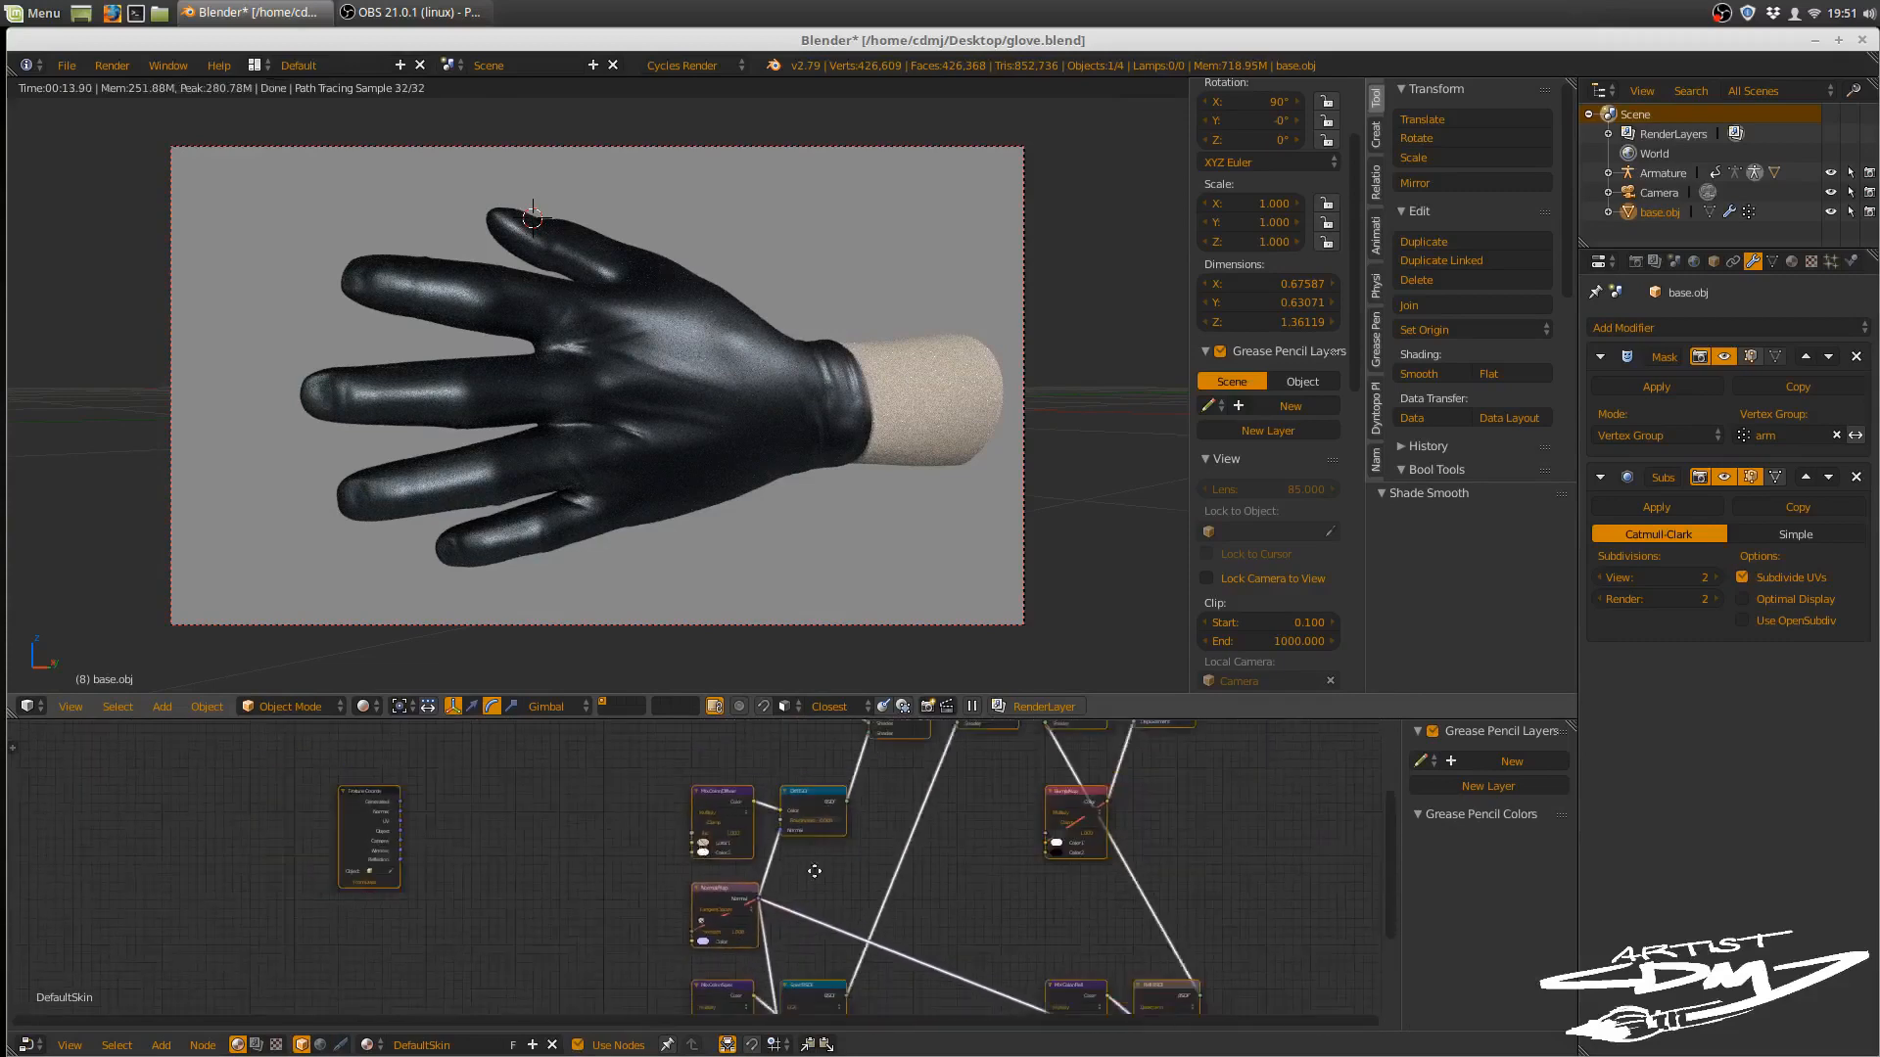
- Examine the DefaultSkin specular nodes and the chain of mix and add shaders feeding the Material Out node
middle_click_drag(827, 881, 951, 764)
scroll(852, 844, "down", 1)
scroll(940, 849, "up", 8)
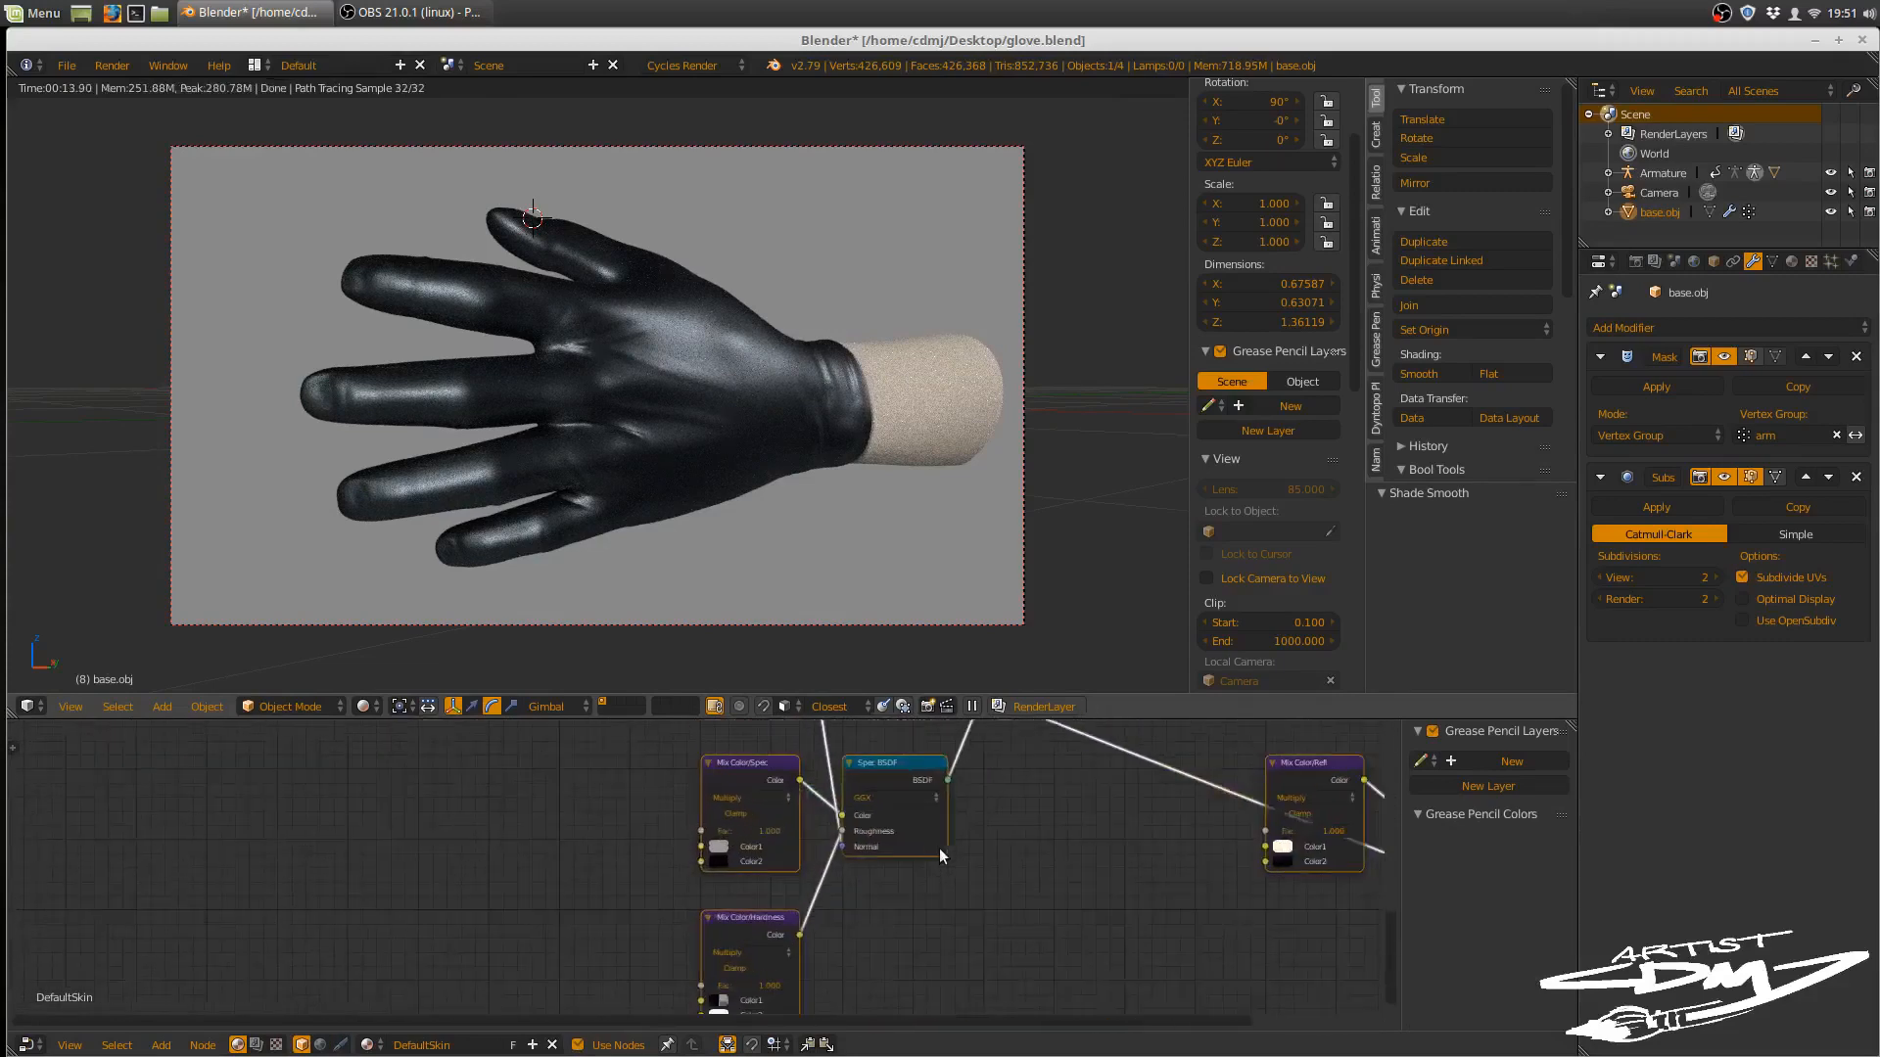
scroll(997, 873, "up", 6)
middle_click_drag(1040, 856, 827, 1056)
scroll(999, 895, "down", 6)
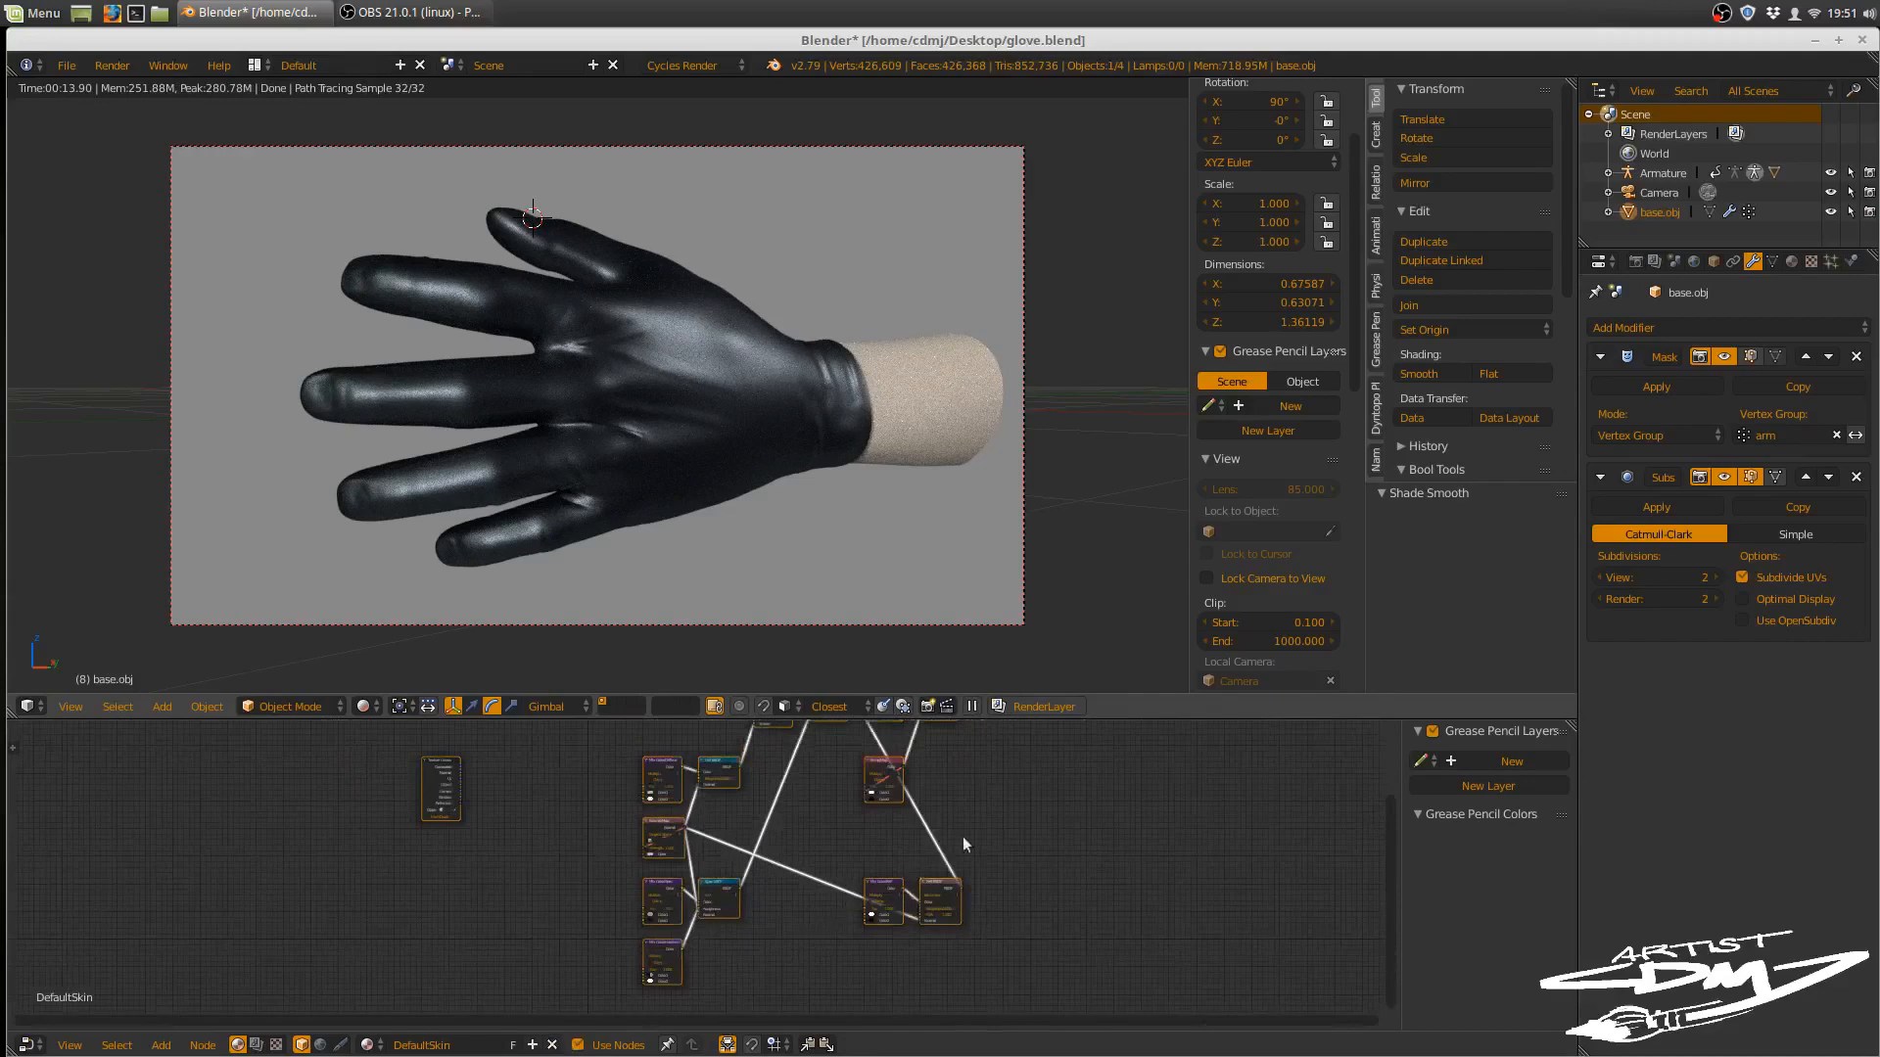
scroll(971, 840, "up", 7)
middle_click_drag(1028, 825, 836, 1038)
scroll(898, 964, "up", 7)
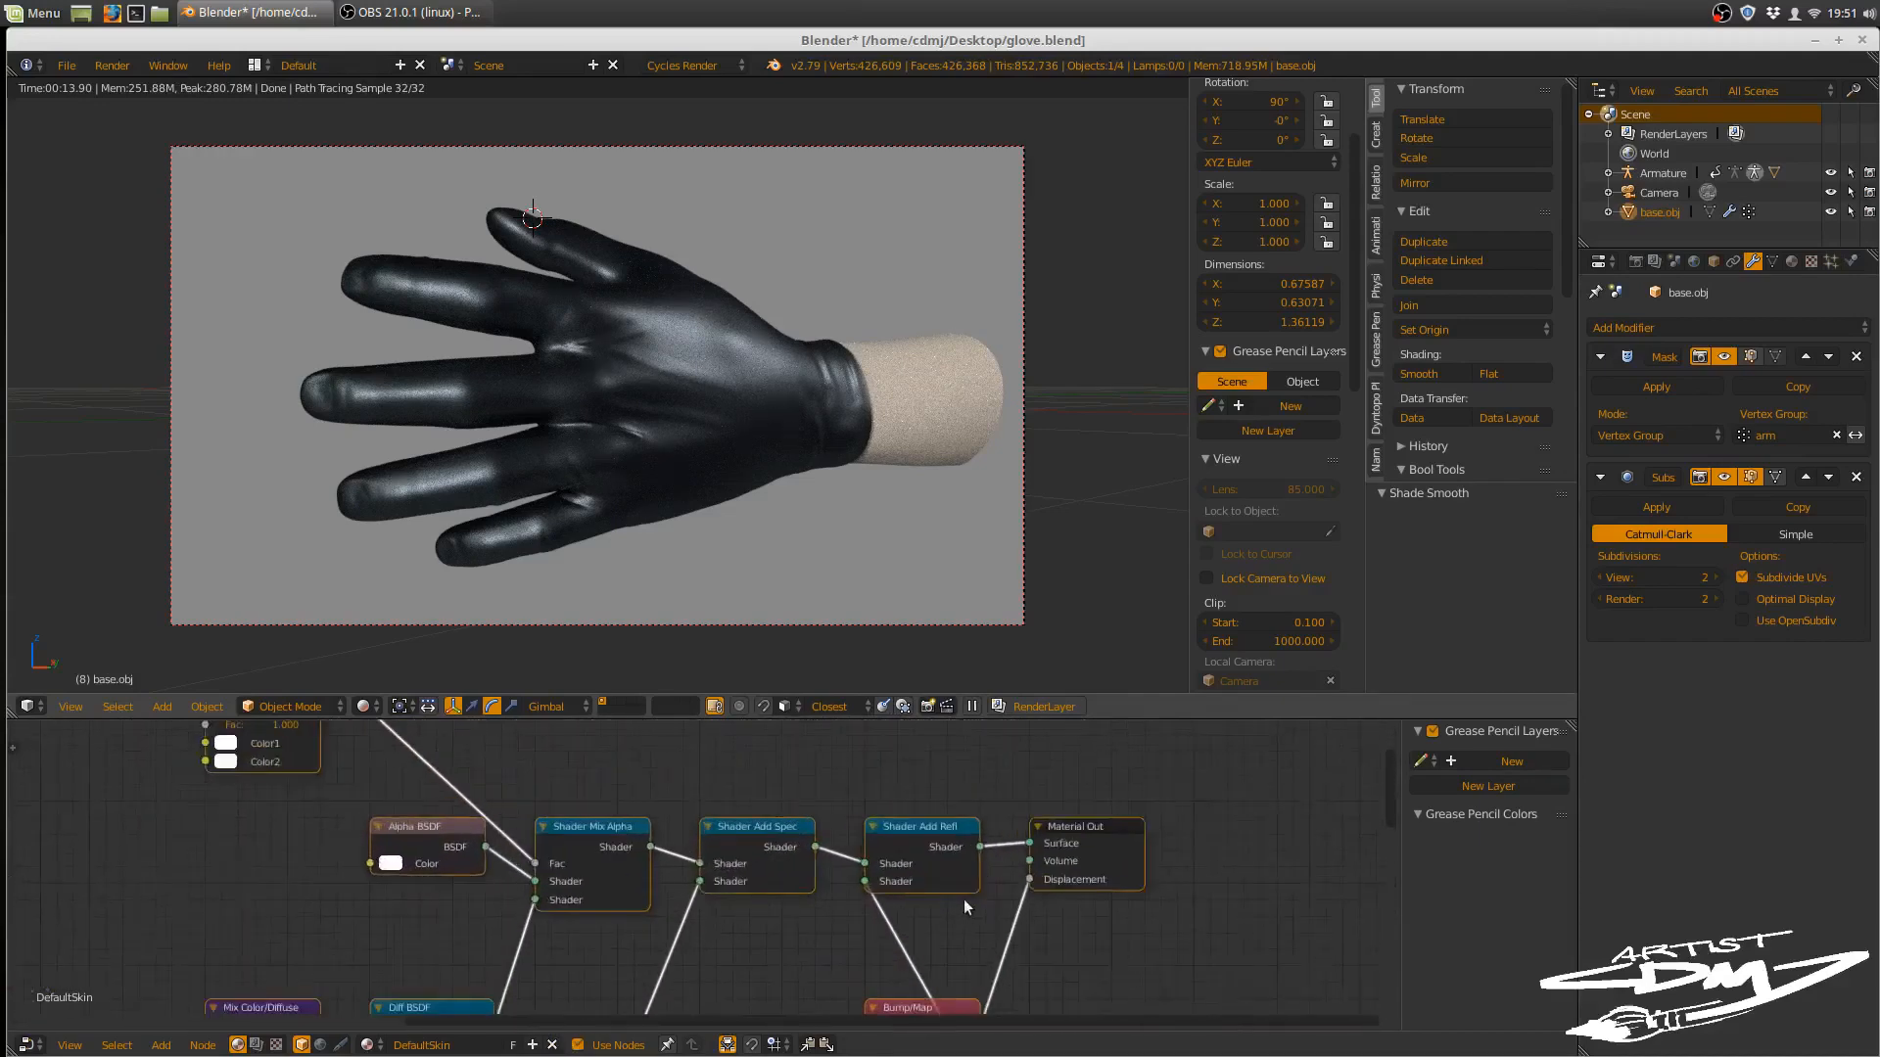
middle_click_drag(967, 891, 1113, 861)
scroll(1040, 922, "down", 2)
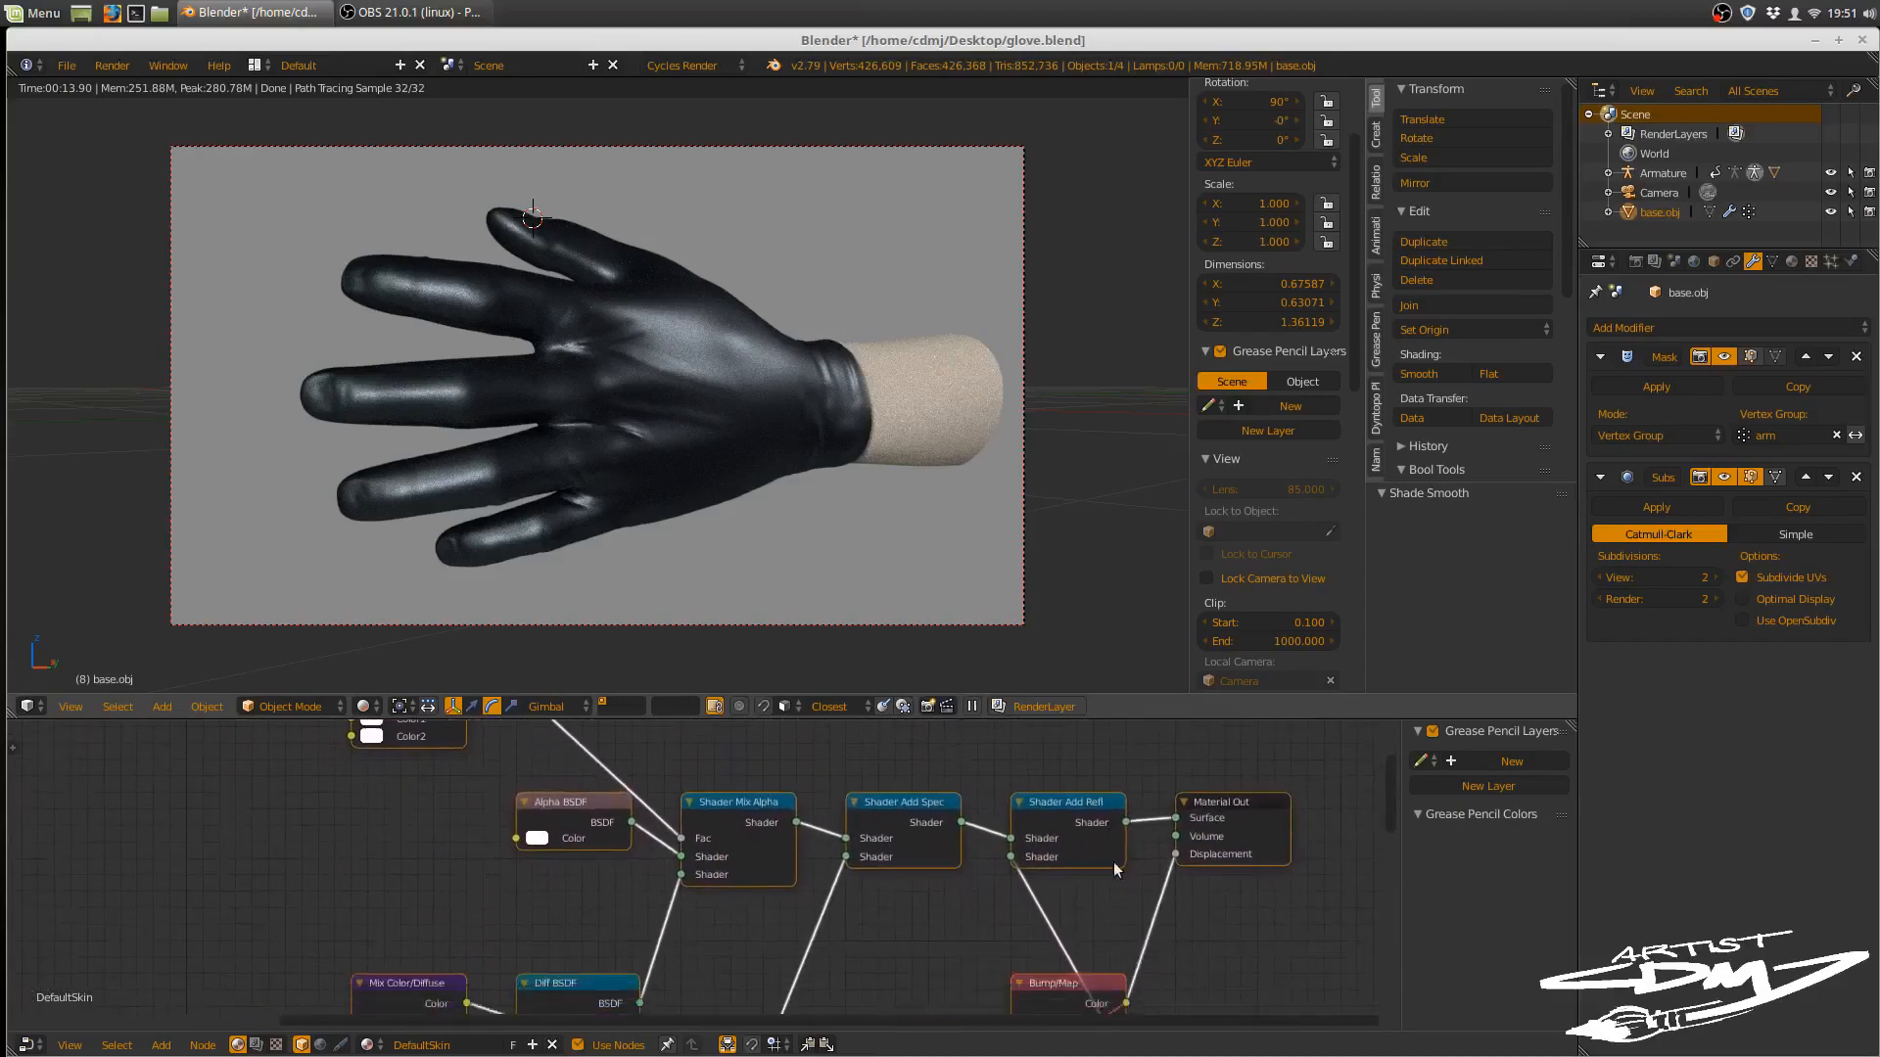
- Examine the DefaultSkin normal map, hardness and reflection nodes and how they connect
scroll(930, 952, "down", 2)
middle_click_drag(861, 911, 928, 822)
middle_click_drag(852, 955, 962, 916)
scroll(949, 861, "up", 7)
scroll(1028, 932, "down", 3)
middle_click_drag(1051, 972, 1065, 778)
scroll(1066, 901, "down", 3)
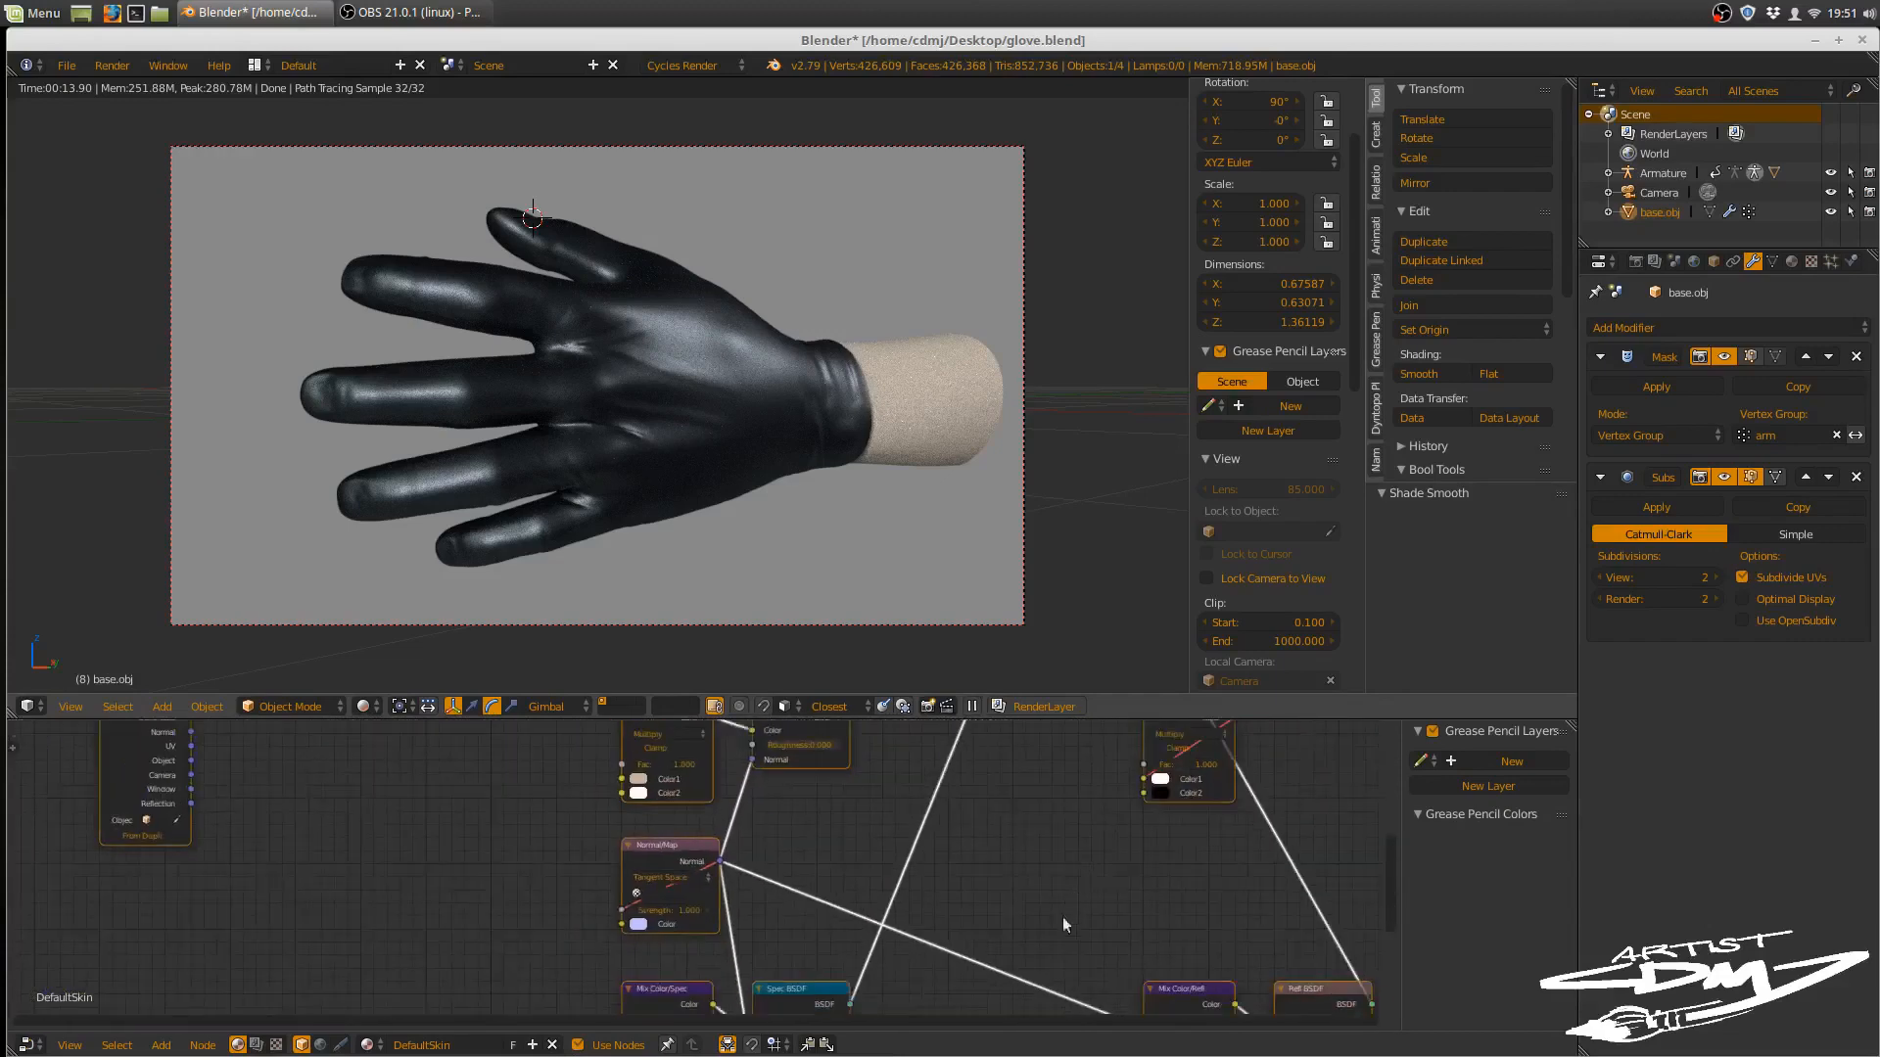
middle_click_drag(1052, 960, 1119, 756)
middle_click_drag(1085, 895, 924, 861)
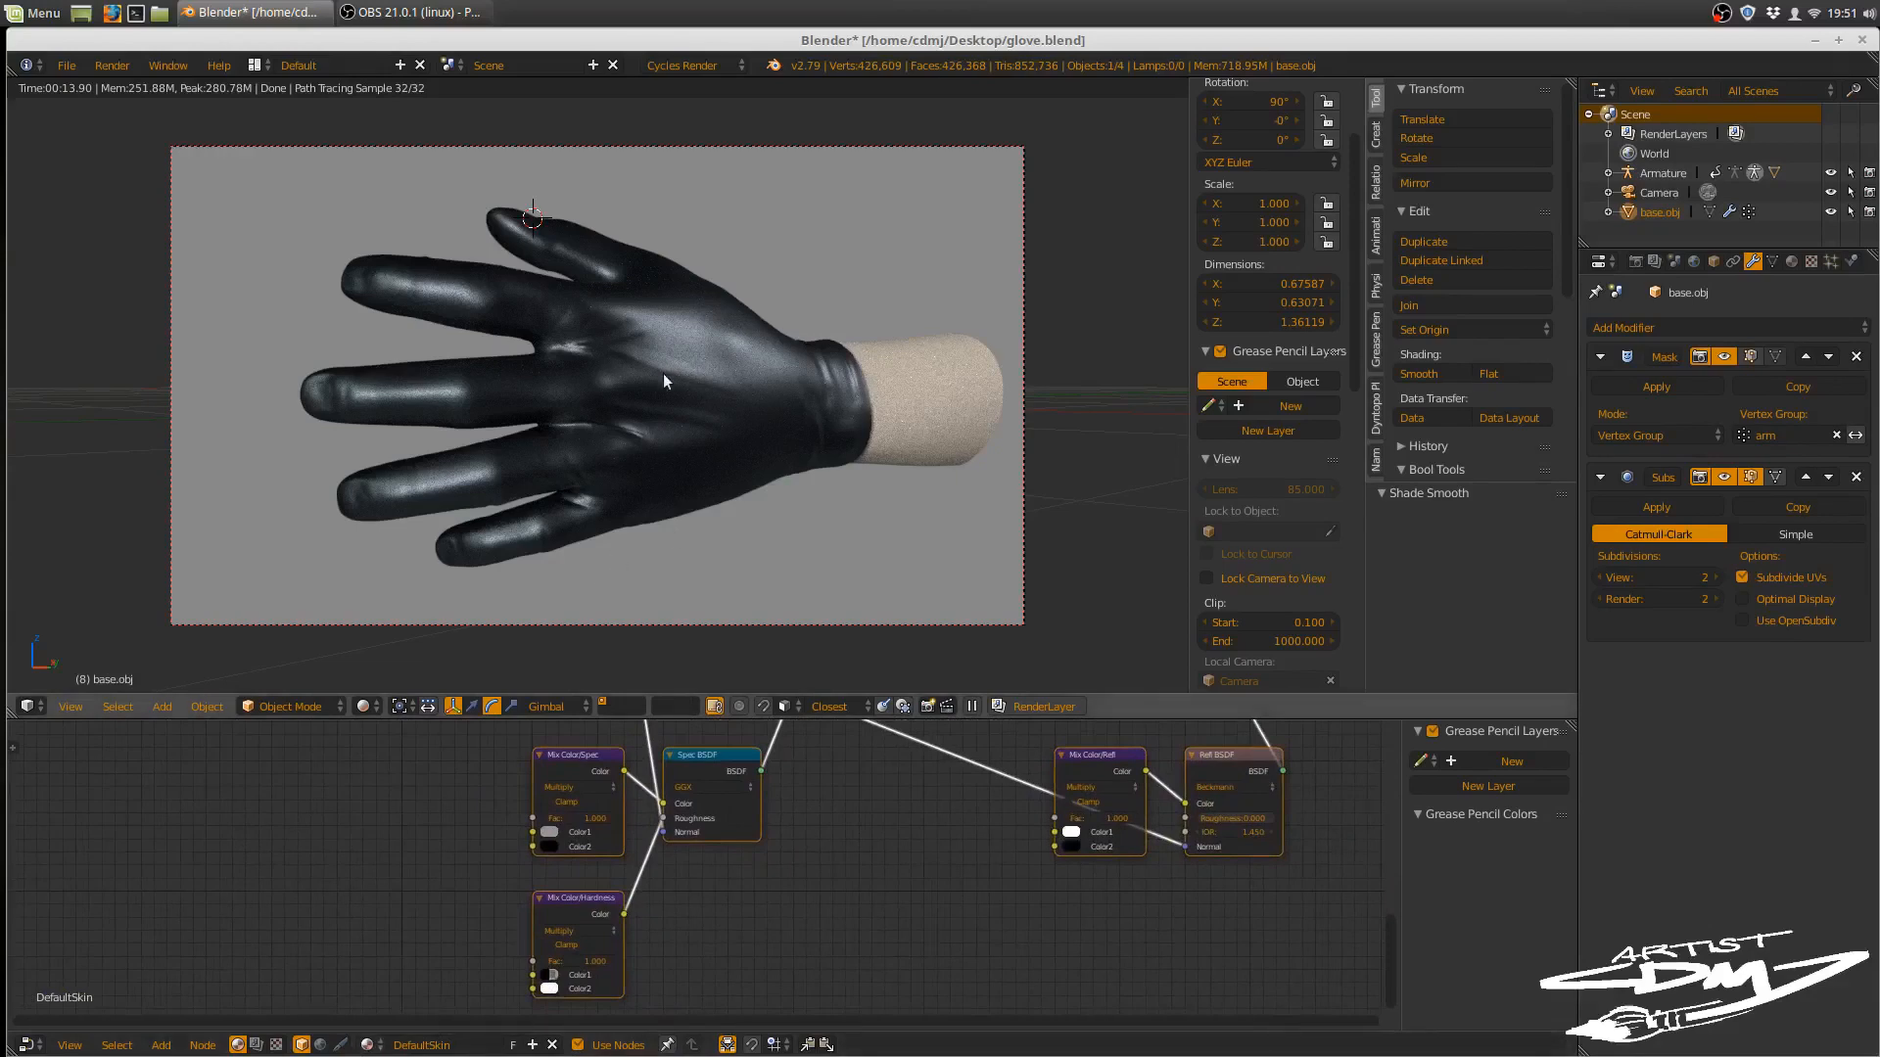
- Select the glove and change its Principled BSDF base color from black to red
right_click(670, 484)
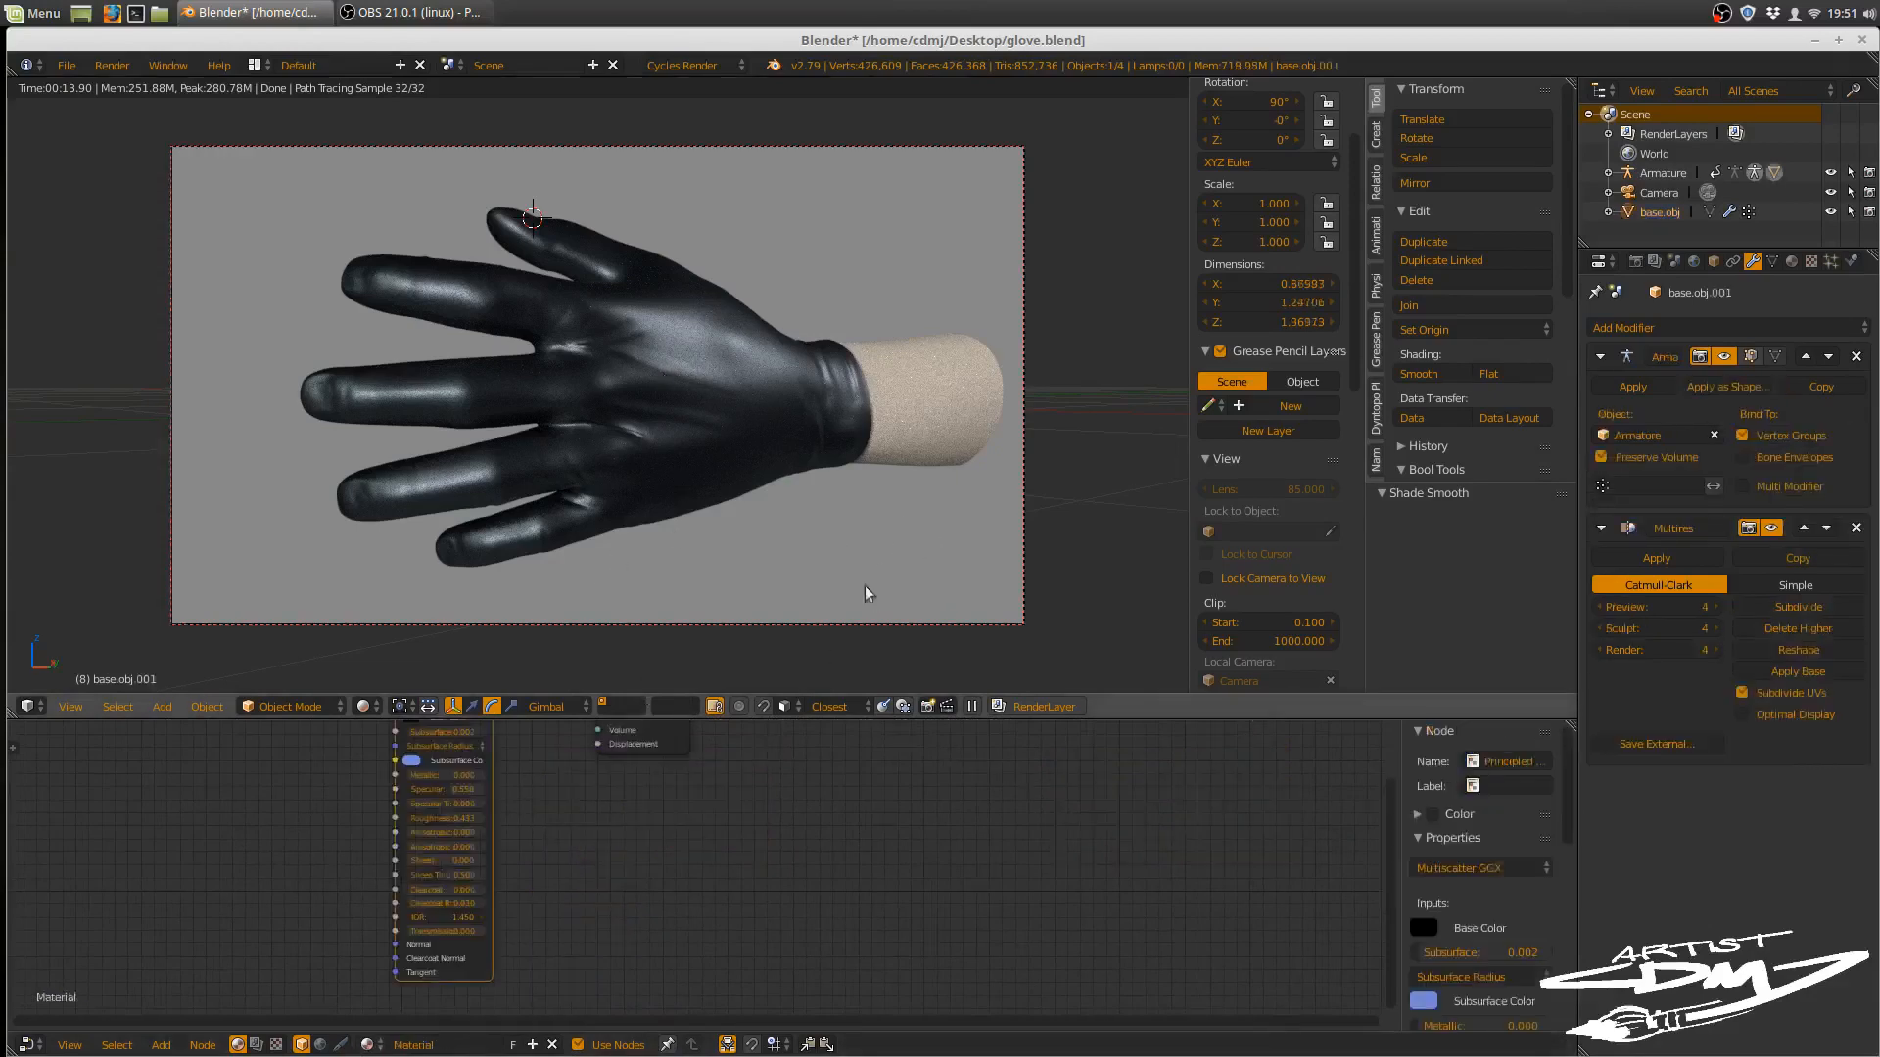
middle_click_drag(571, 842, 726, 925)
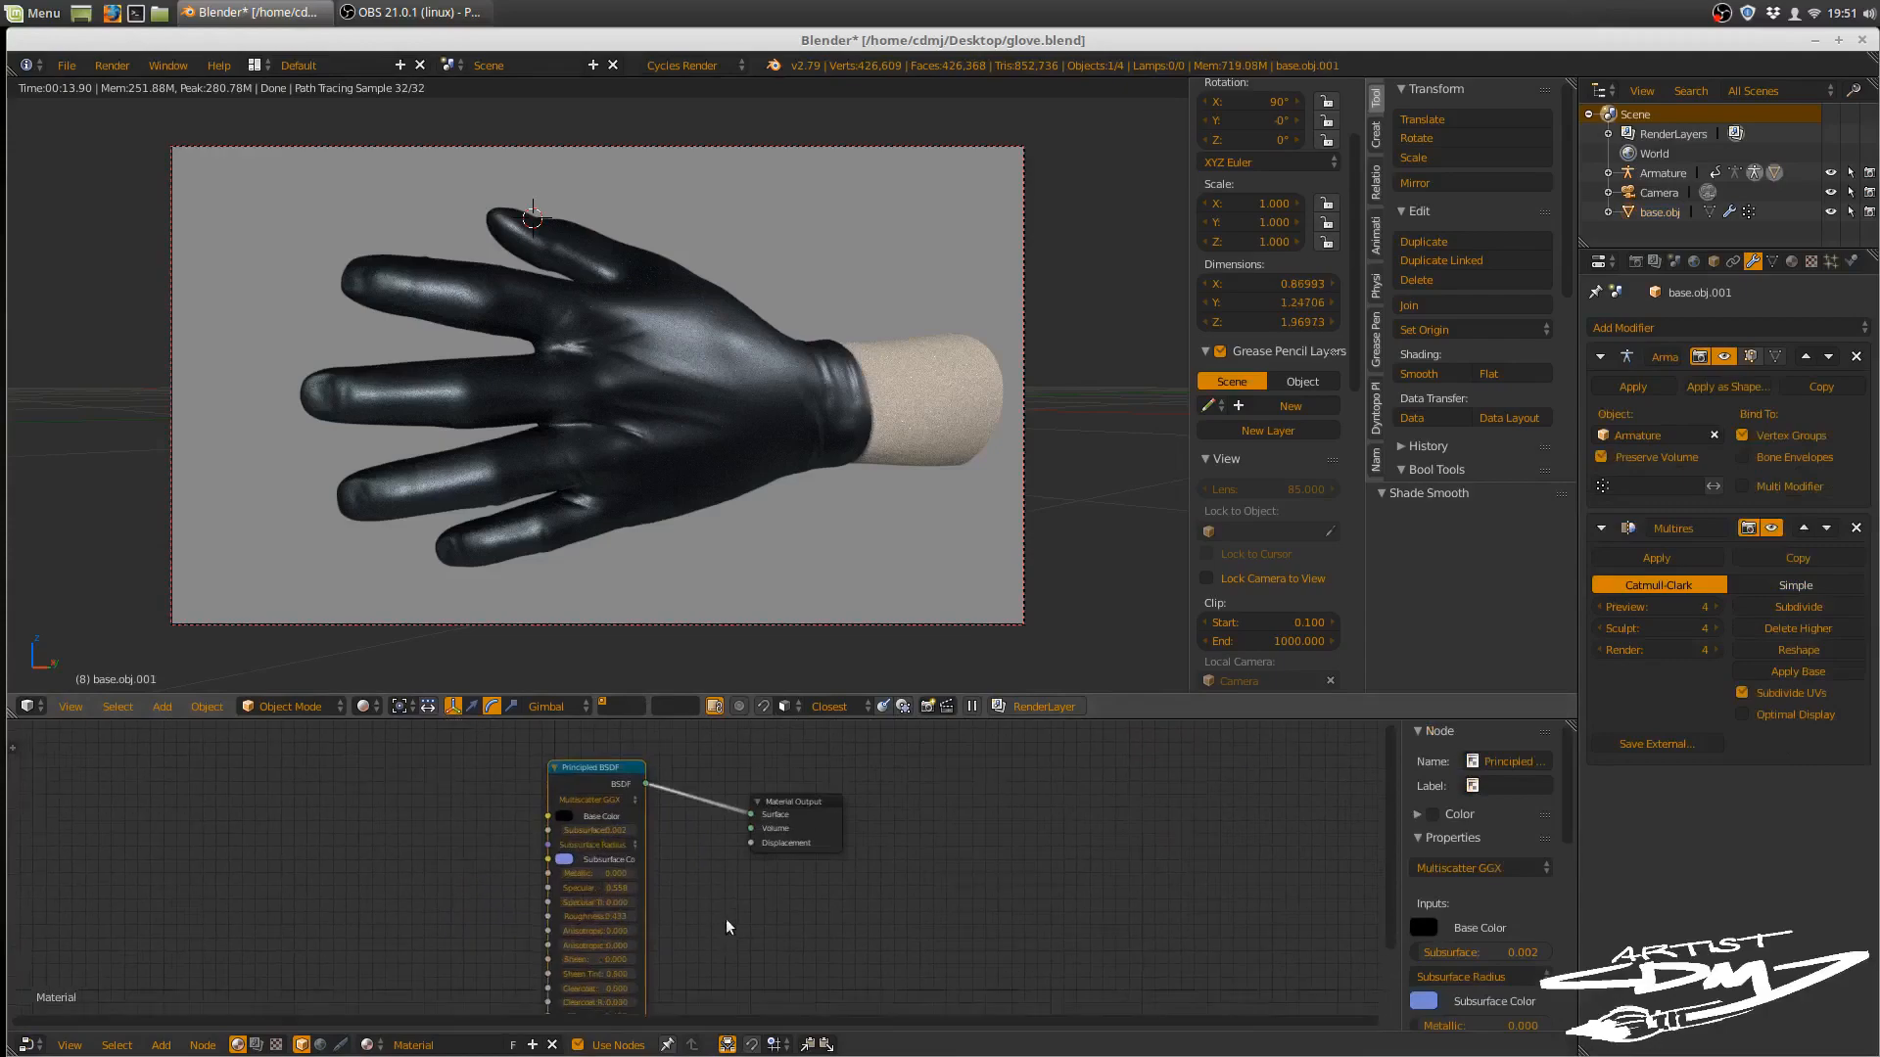
scroll(725, 918, "up", 4)
middle_click_drag(687, 840, 815, 908)
scroll(815, 909, "up", 2)
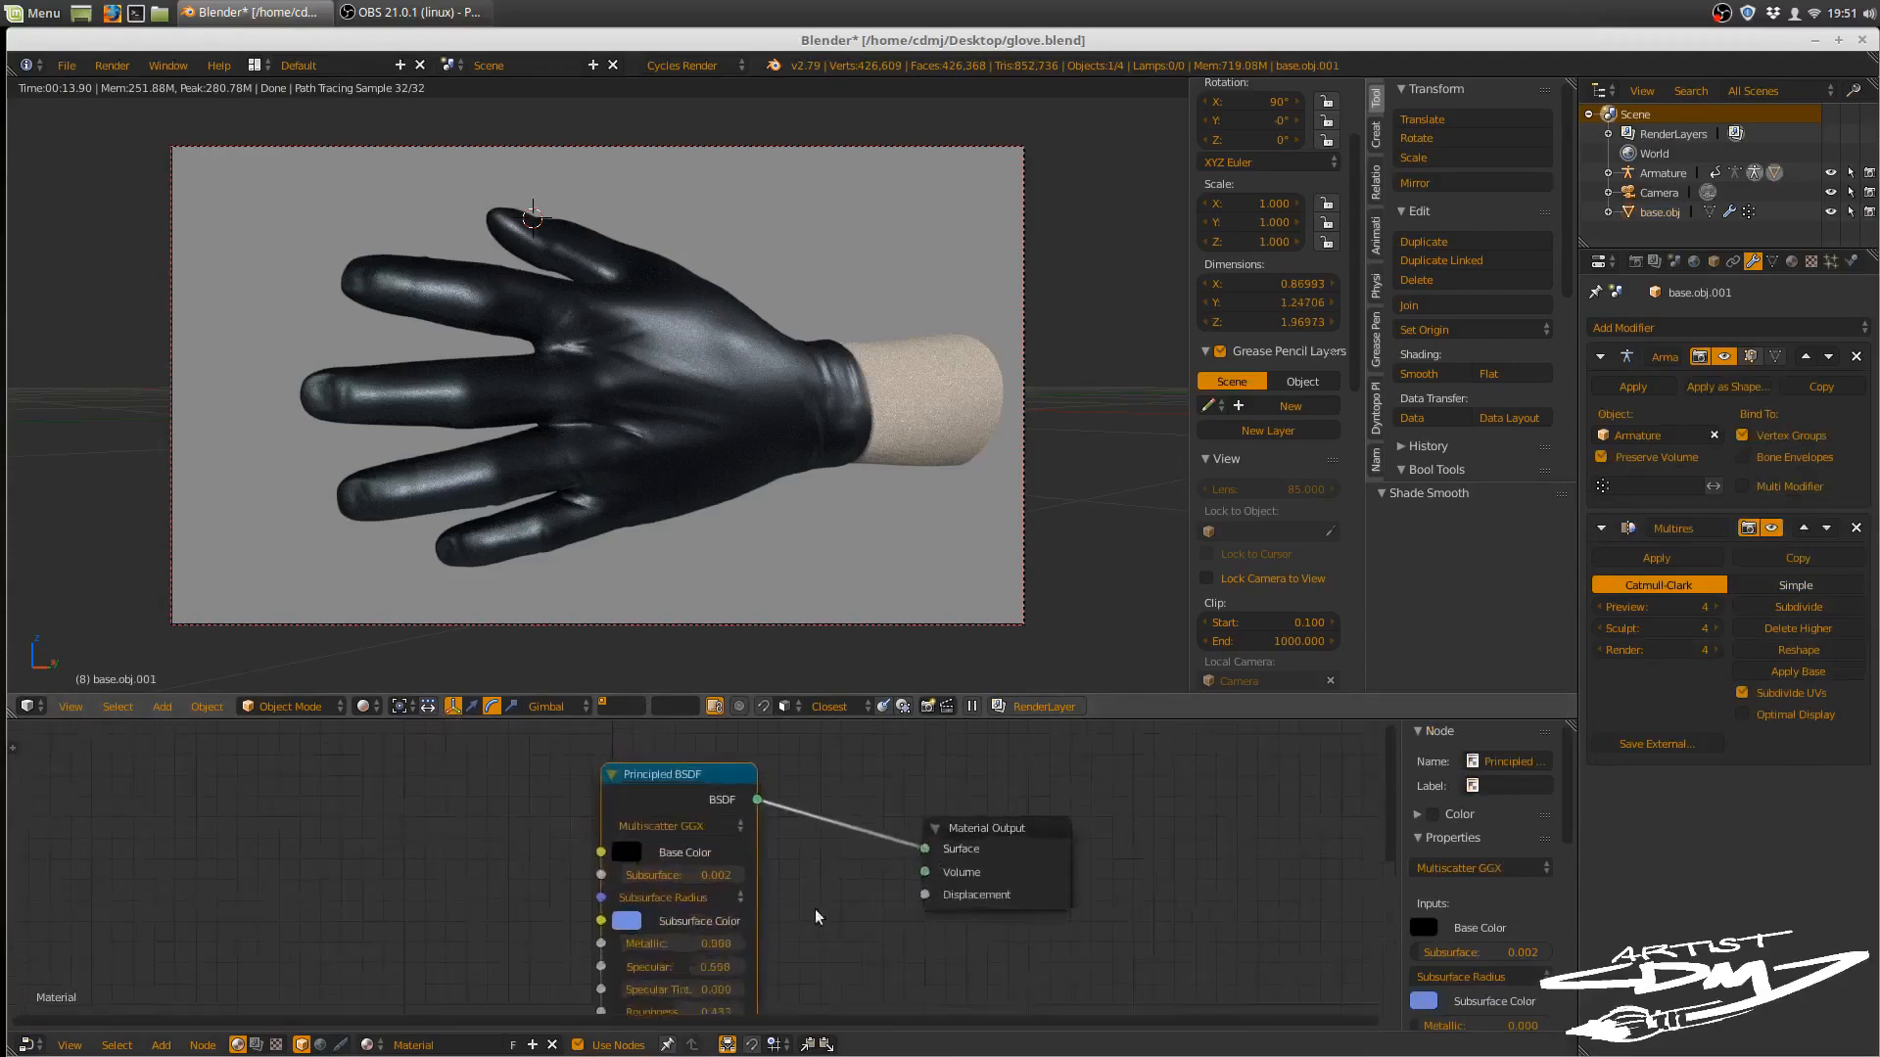
left_click(603, 848)
left_click_drag(827, 588, 832, 521)
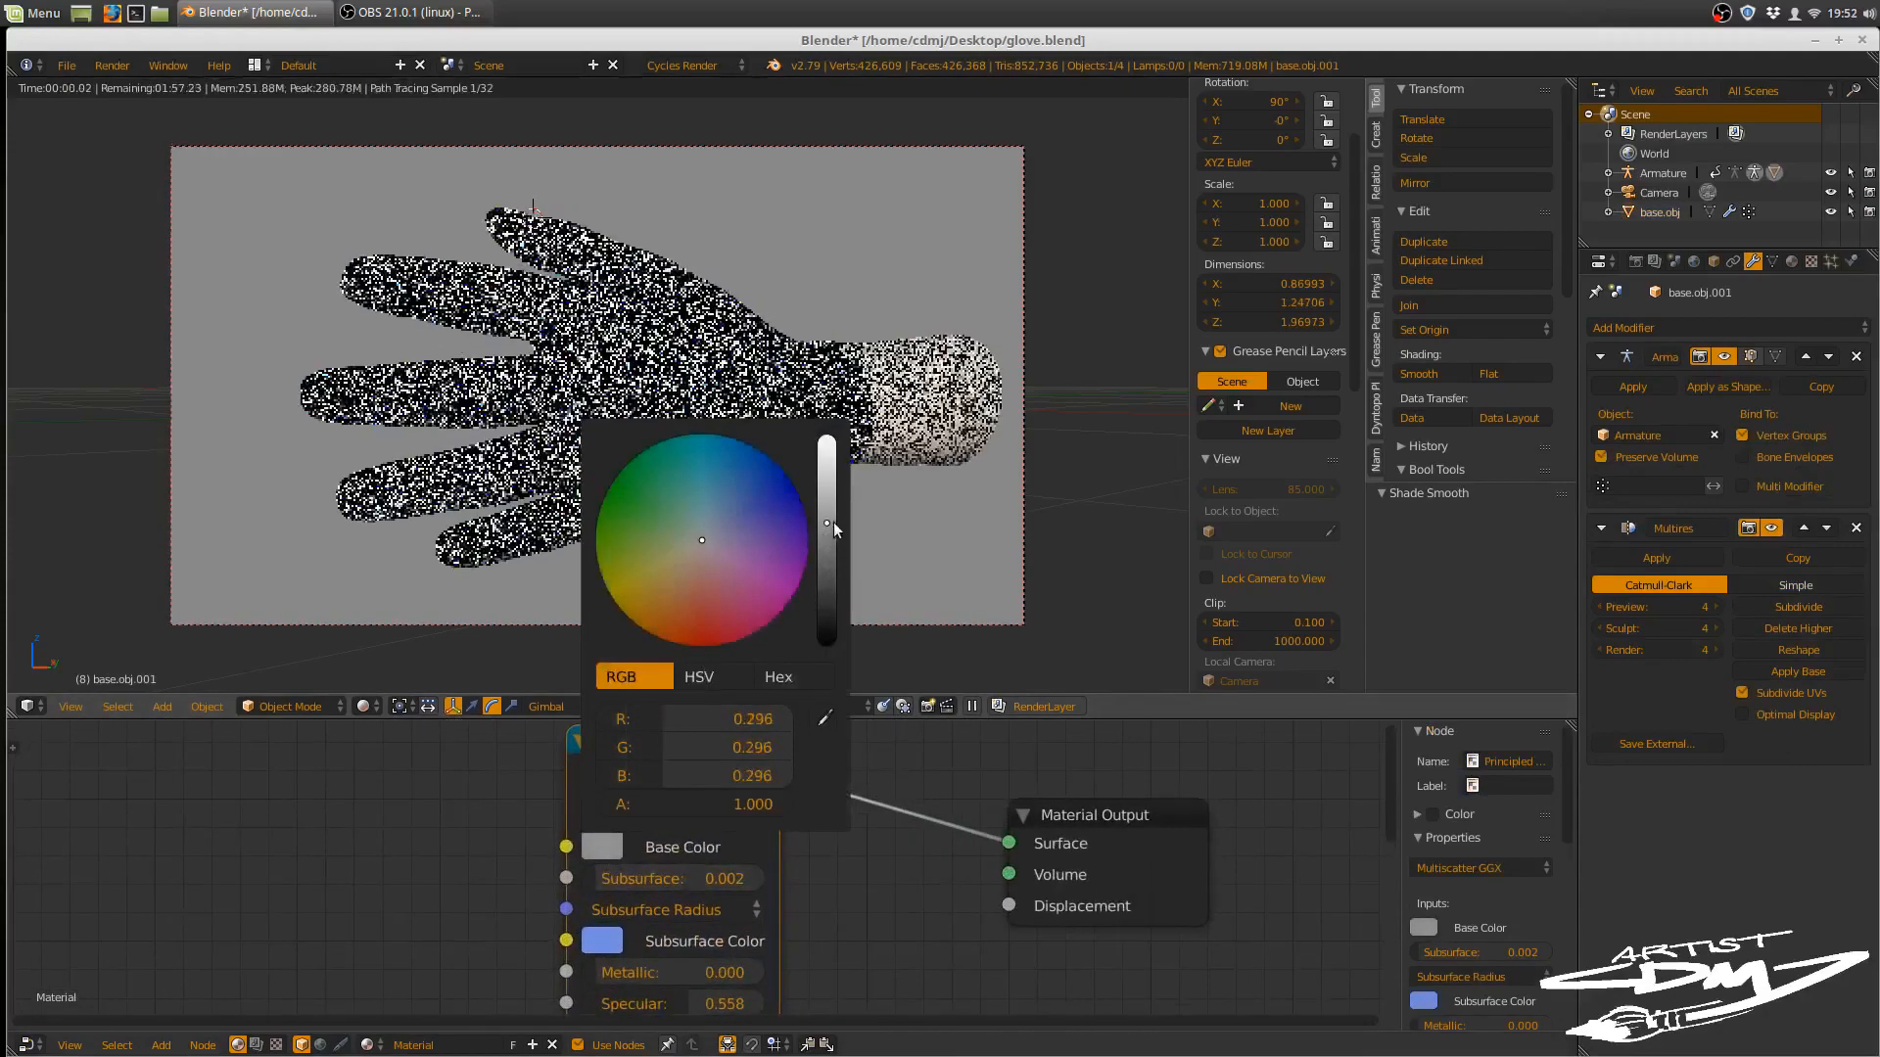
mouse_move(672, 632)
left_mouse_down()
mouse_move(668, 672)
mouse_move(687, 676)
left_mouse_up()
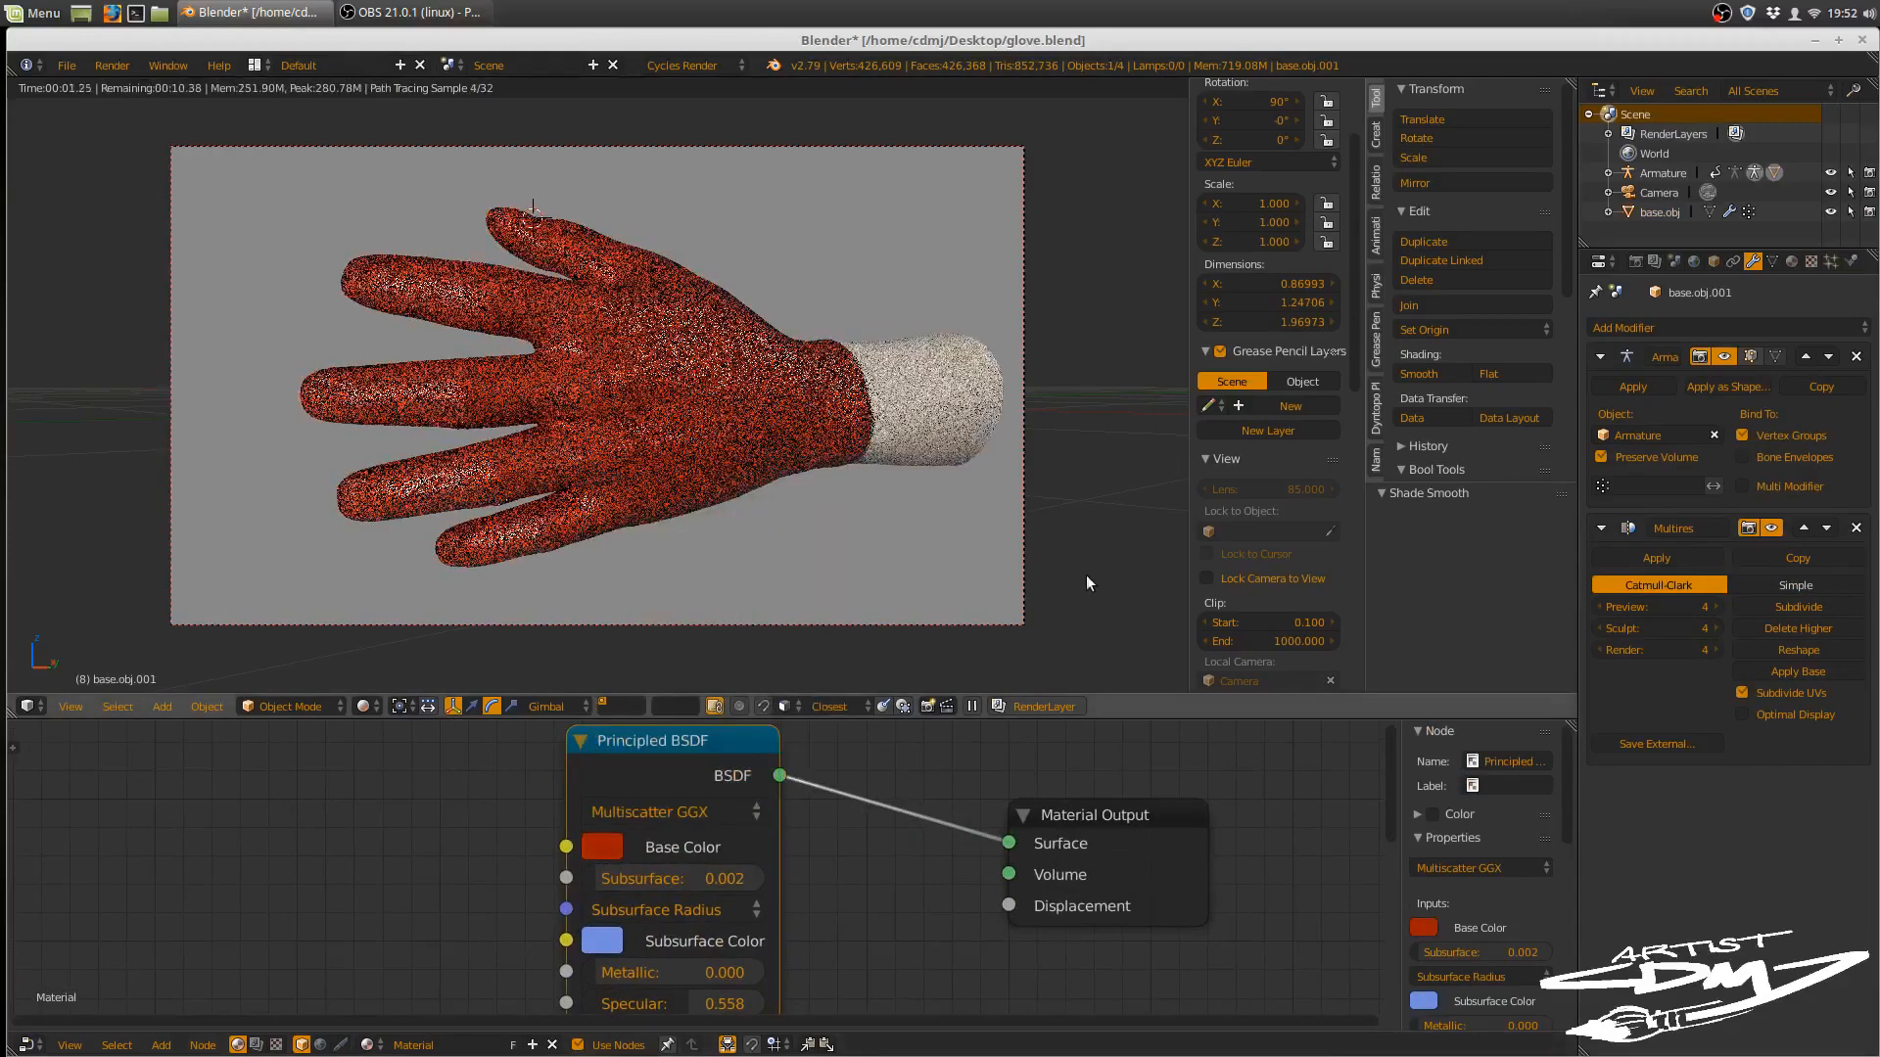
- Try a glossier glove with Roughness at 0.350, and undo that change
middle_click_drag(848, 922, 845, 843)
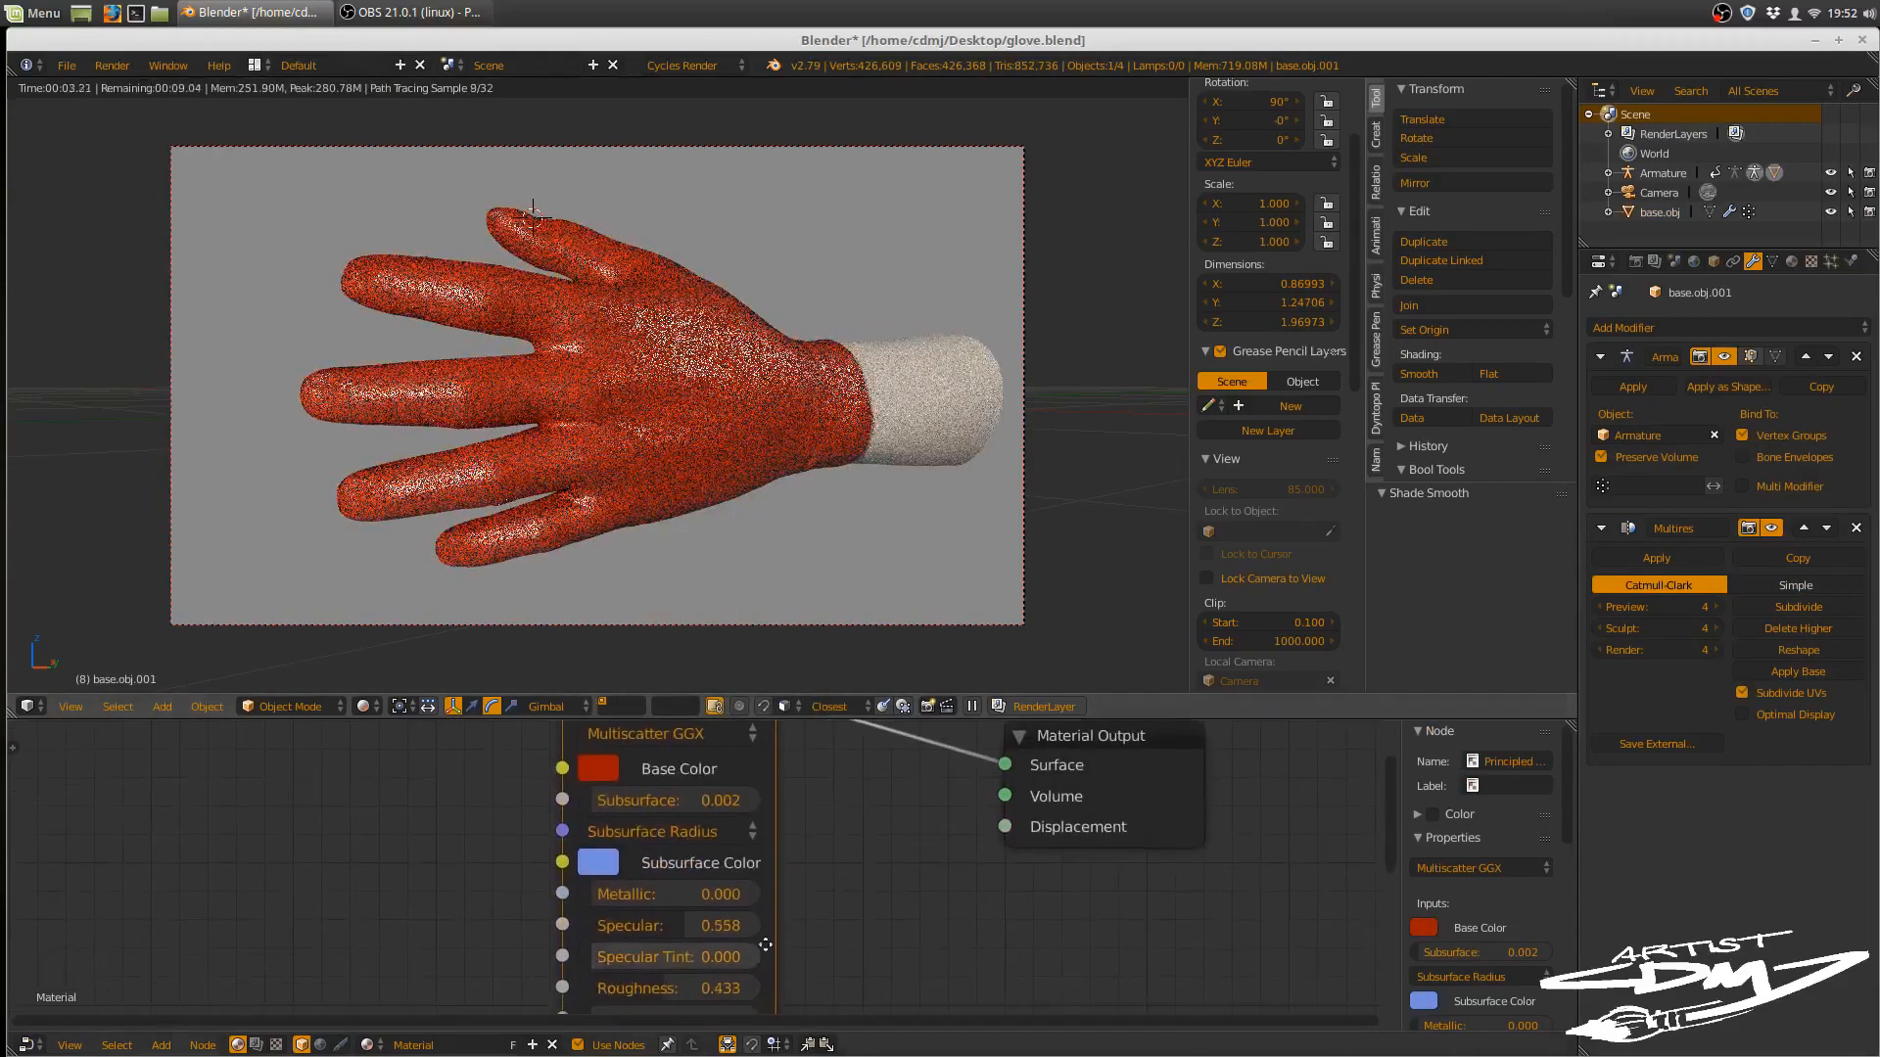
middle_click_drag(715, 971, 744, 907)
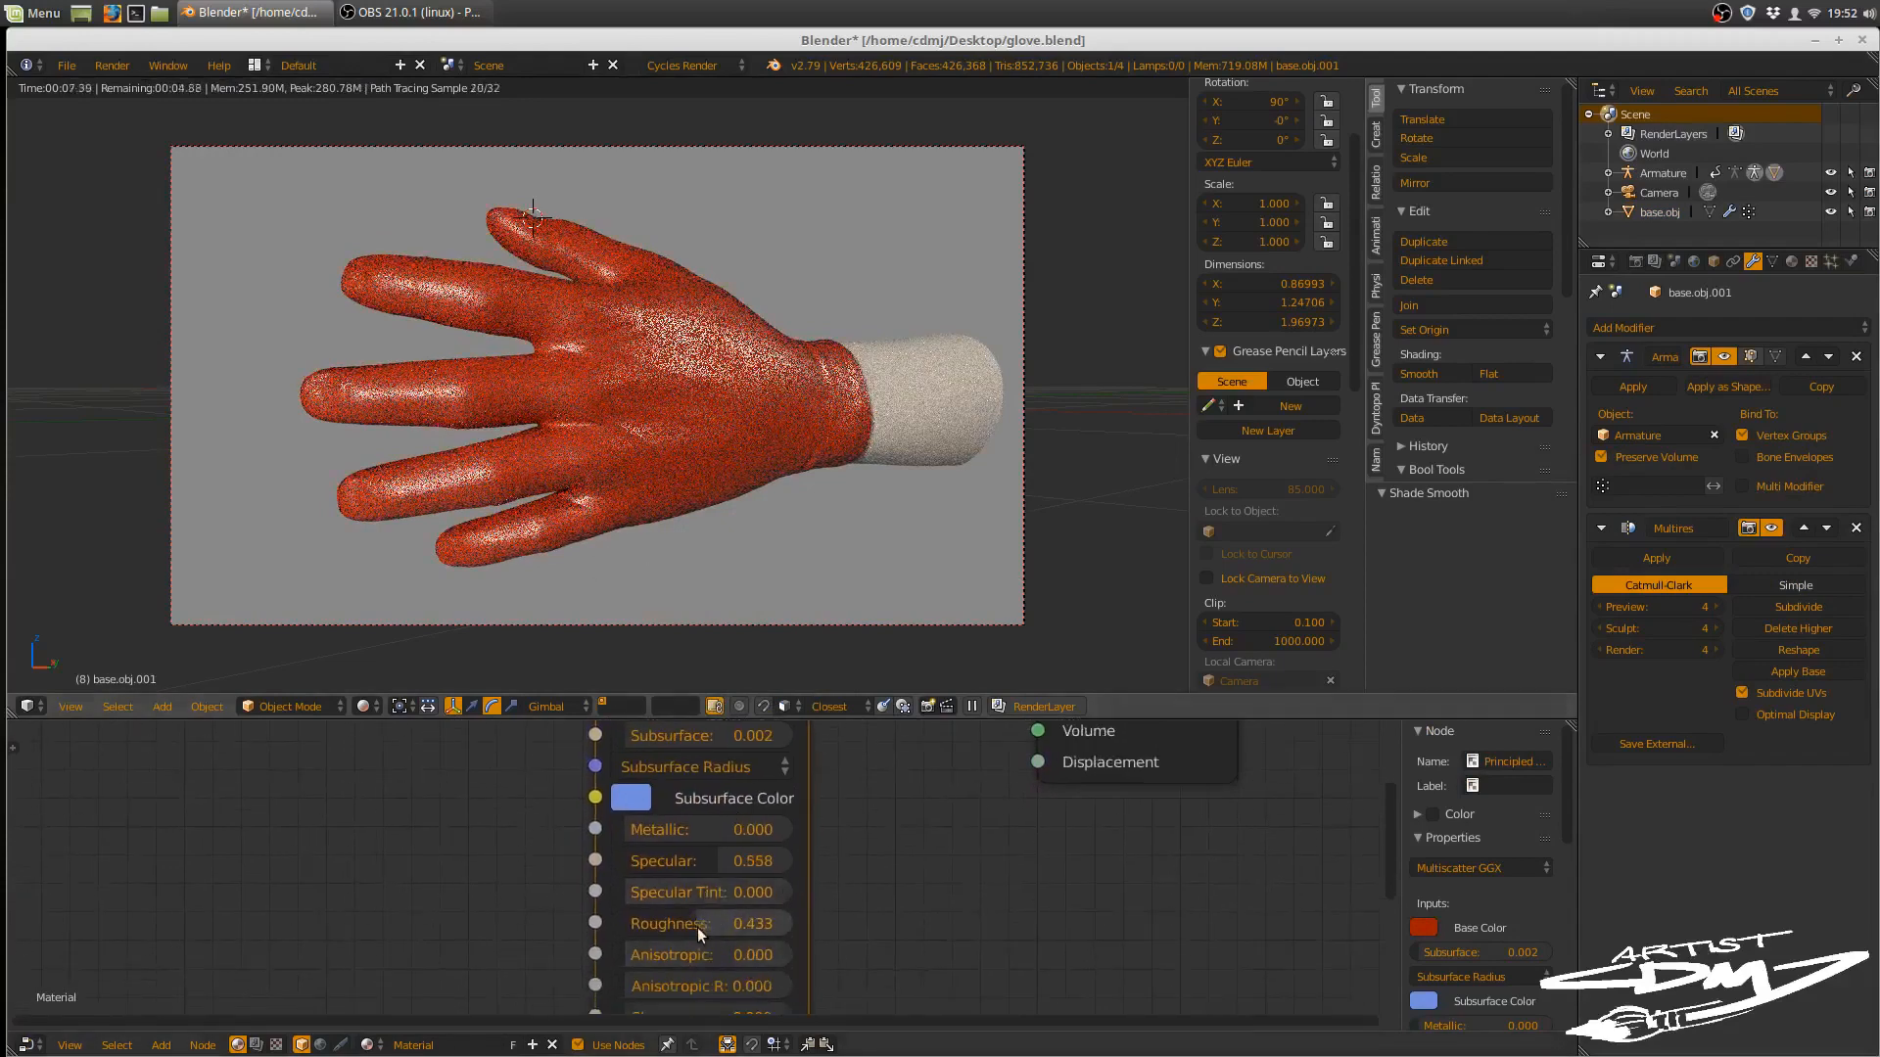
left_click_drag(697, 926, 664, 928)
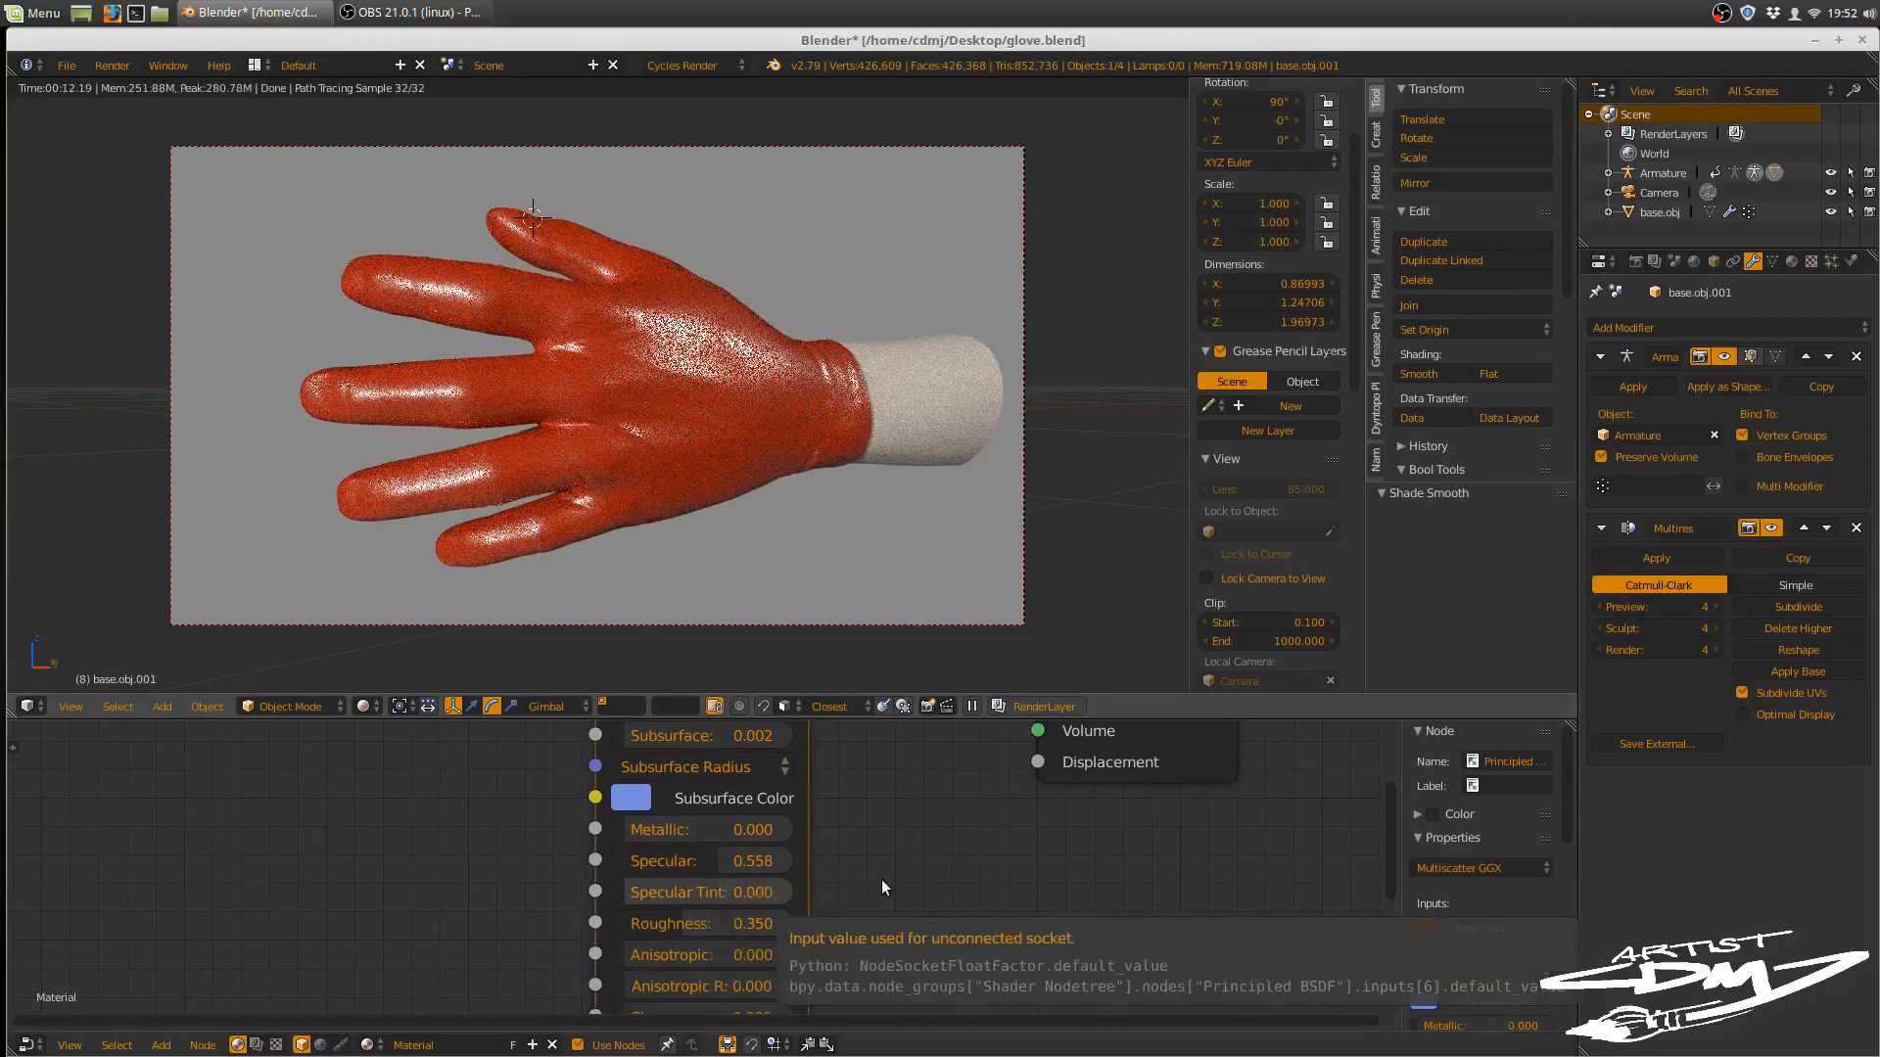
key("ctrl+z")
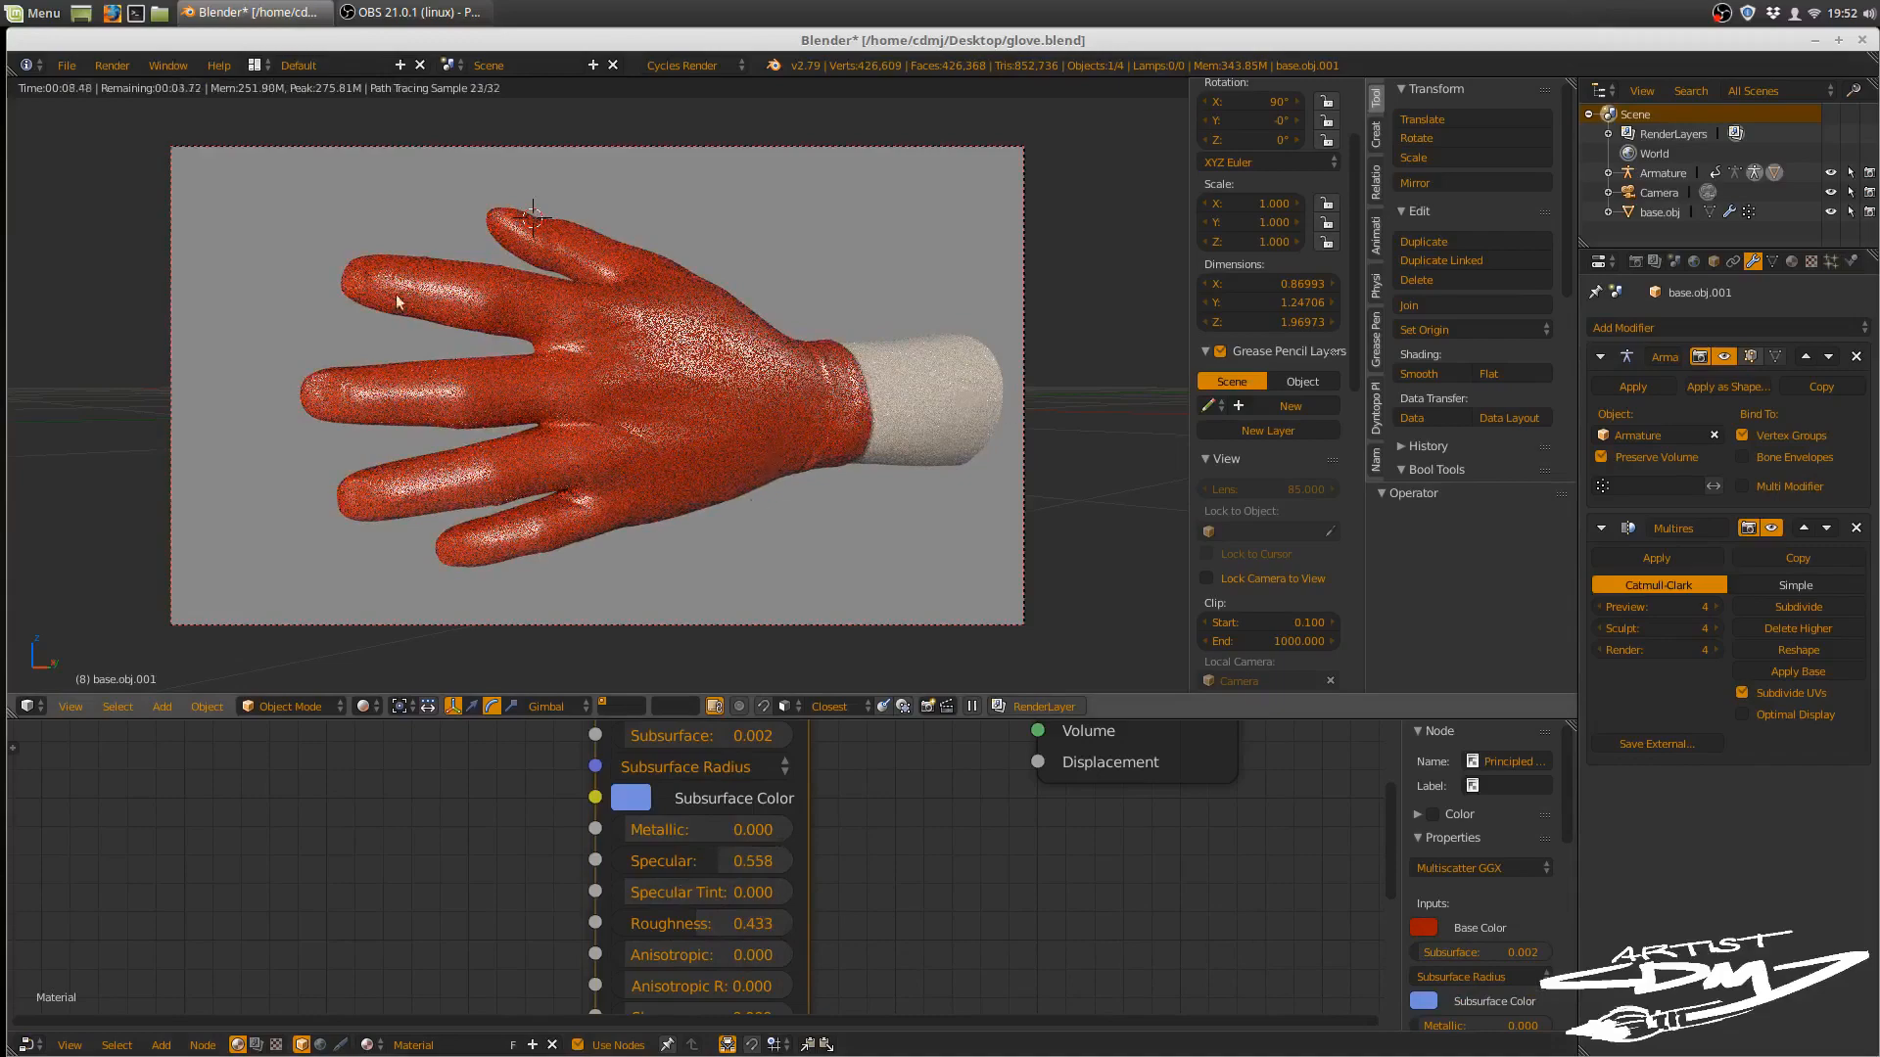
- Set the glove's base color back to black and check the rendered look from the palm and back sides
middle_click_drag(562, 484, 868, 512)
scroll(816, 884, "up", 1)
middle_click_drag(816, 884, 850, 1026)
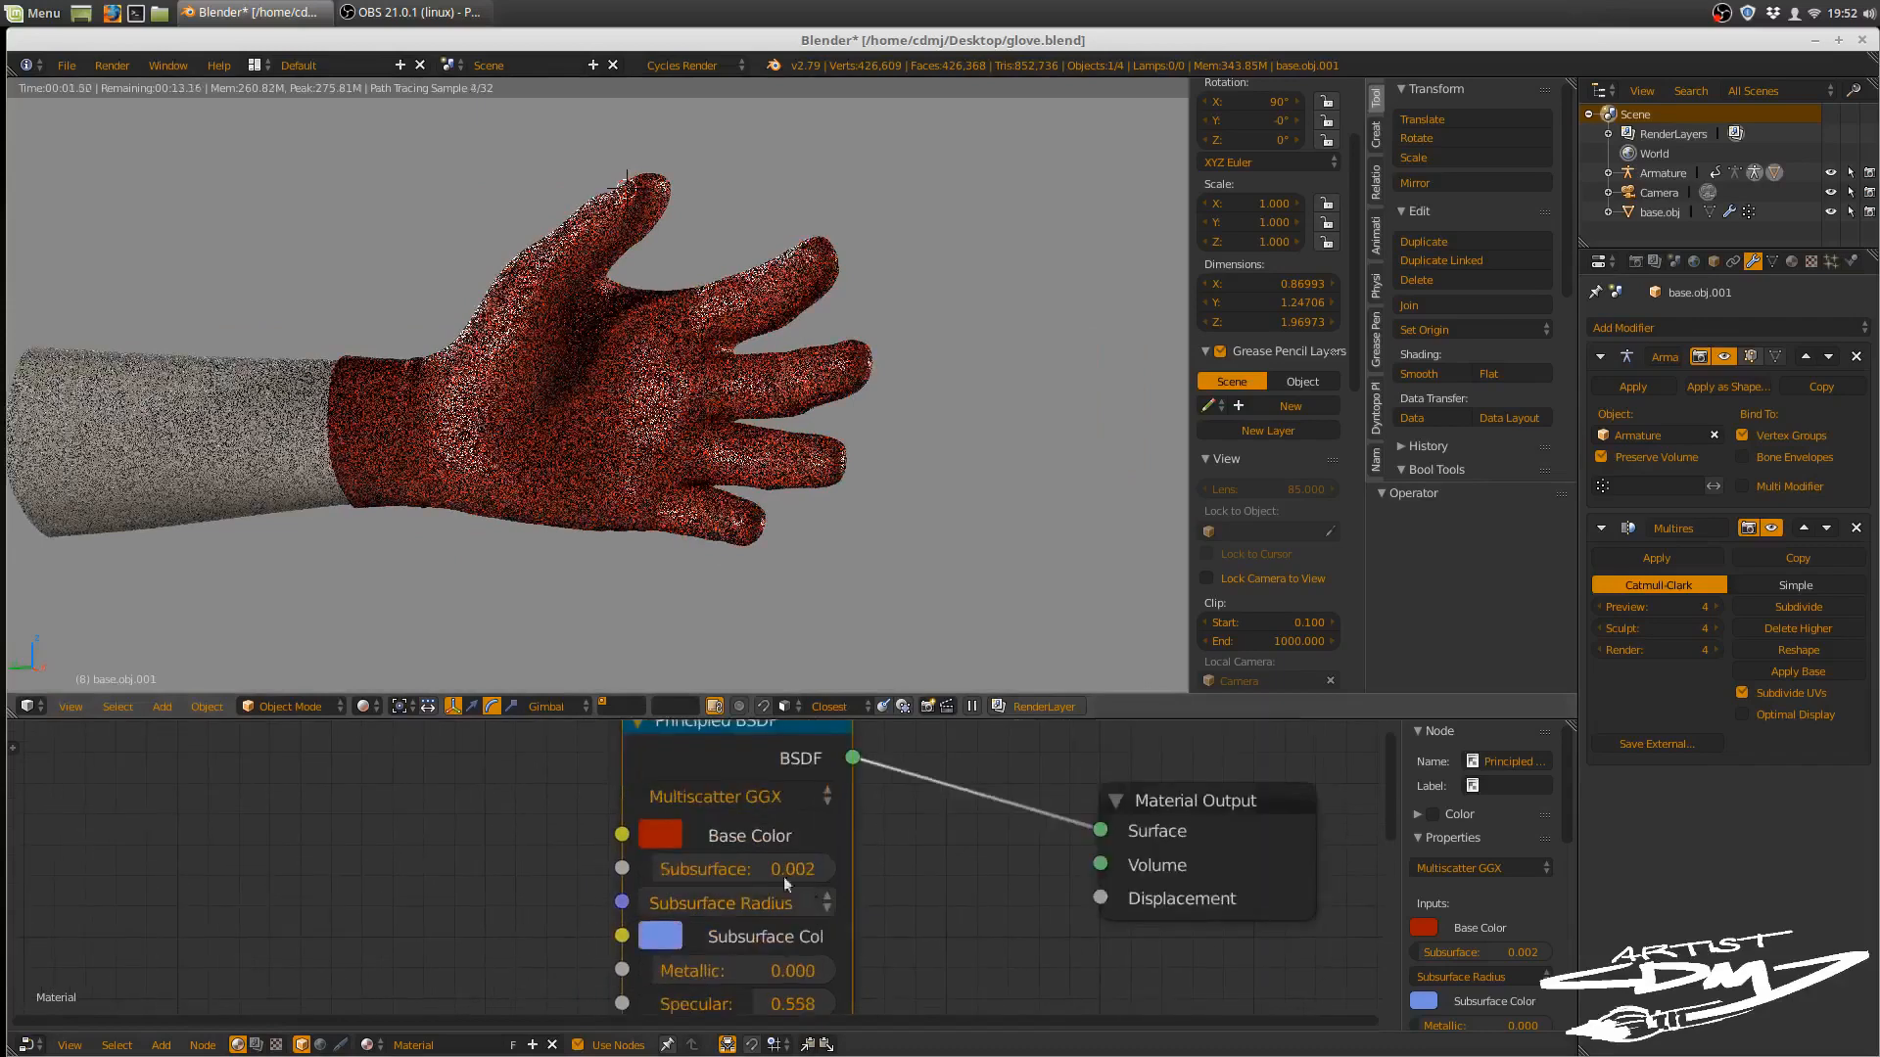
left_click(662, 838)
left_click_drag(893, 566, 907, 637)
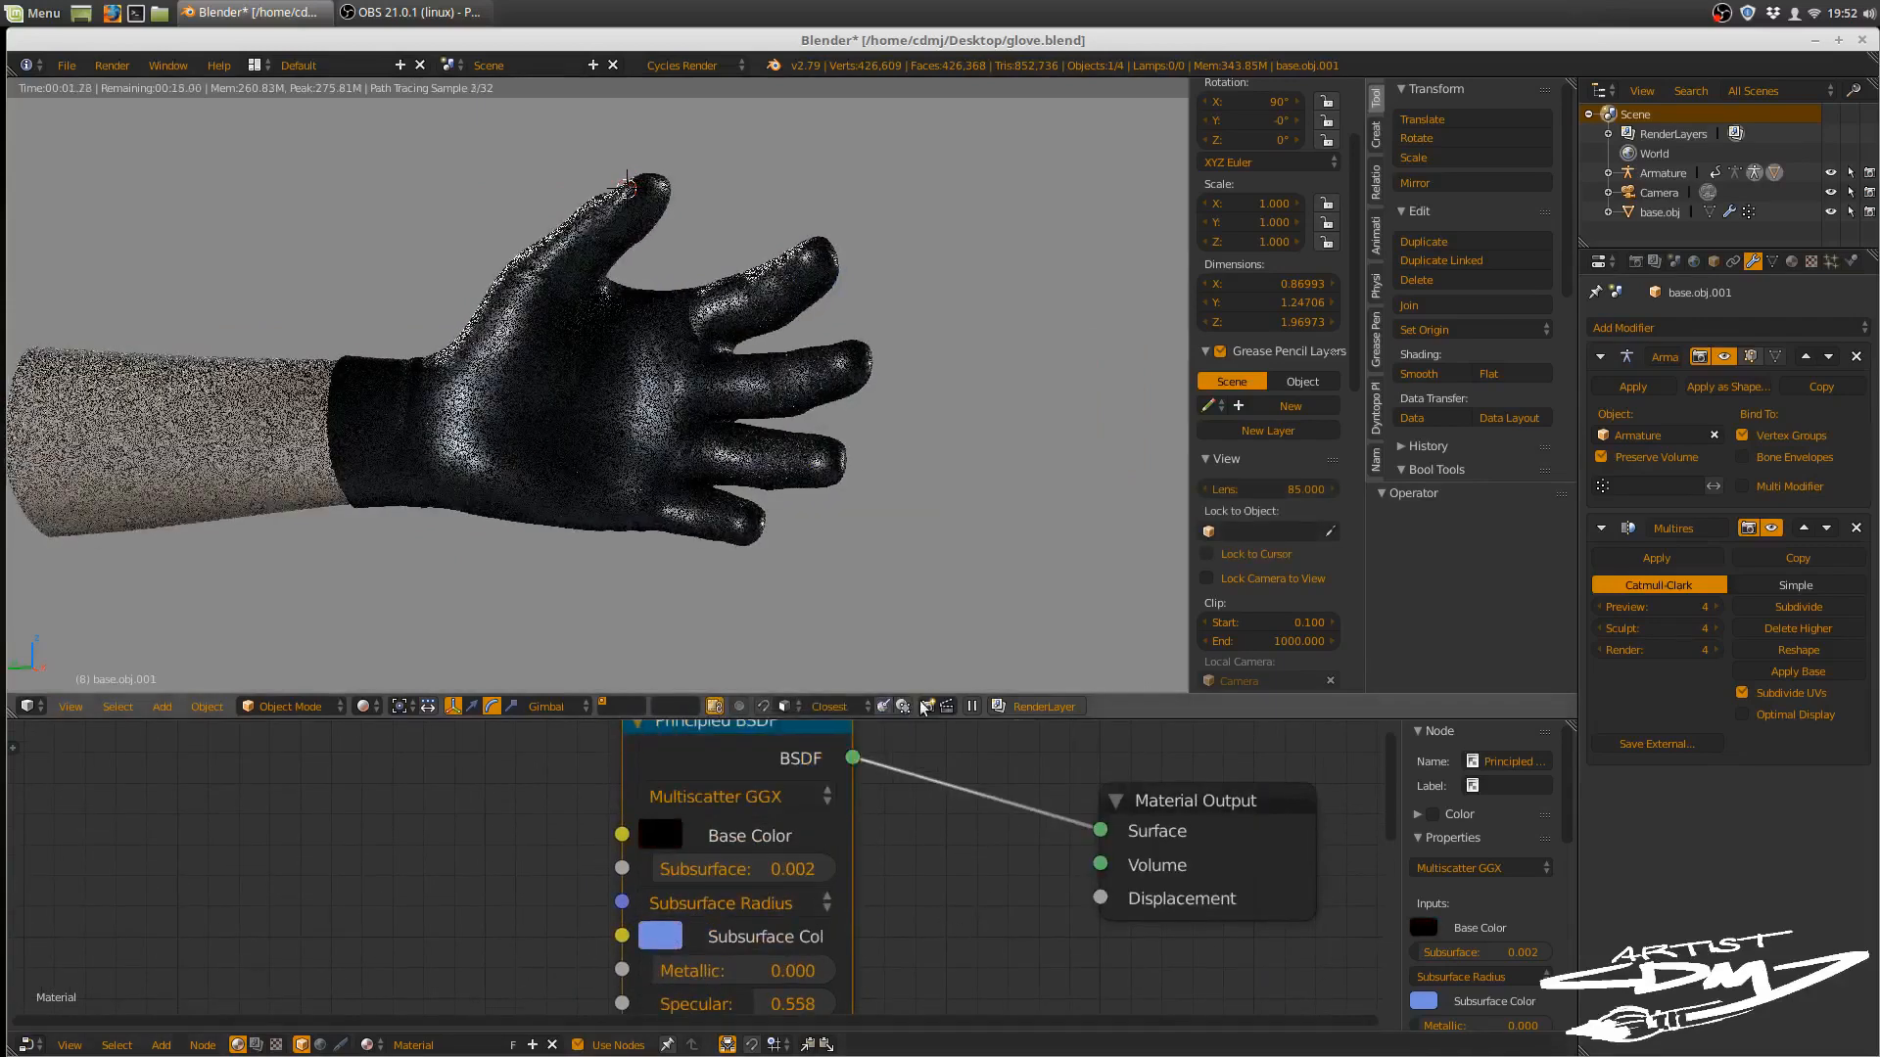
middle_click_drag(858, 486, 487, 468)
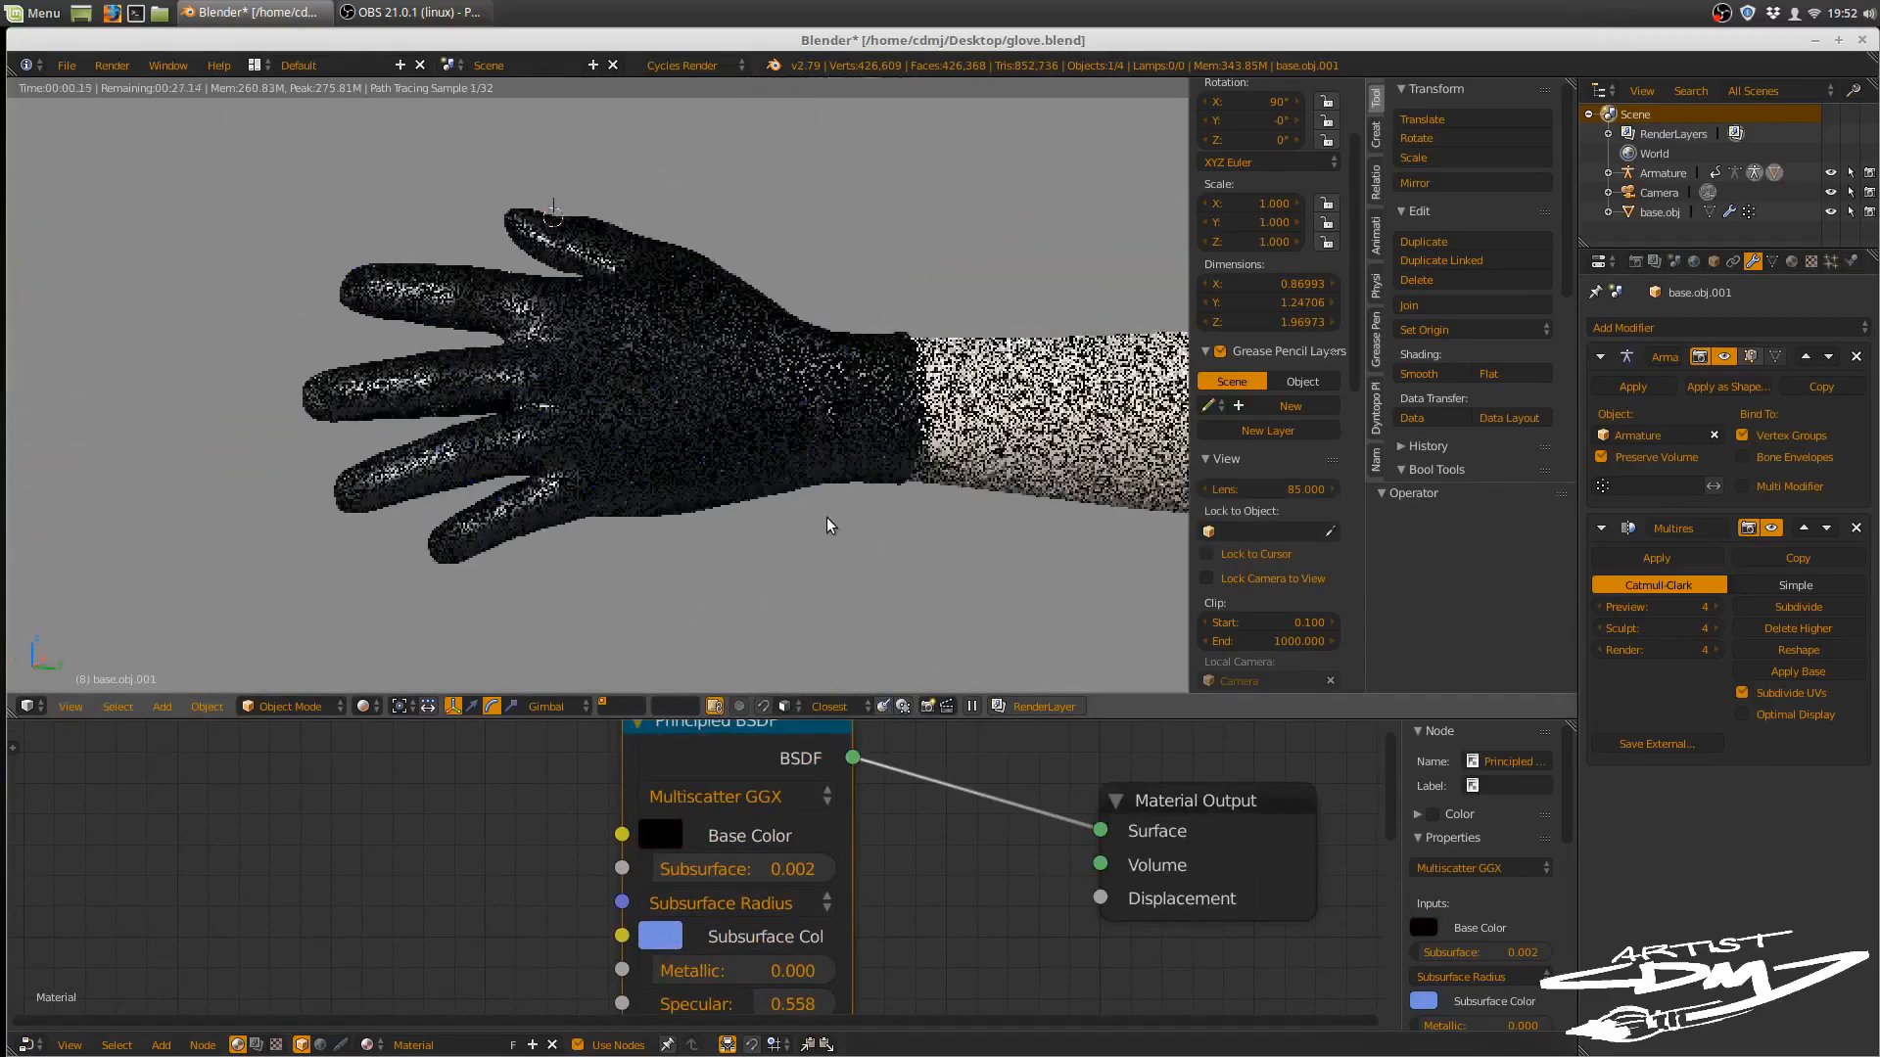
middle_click_drag(868, 550, 865, 531)
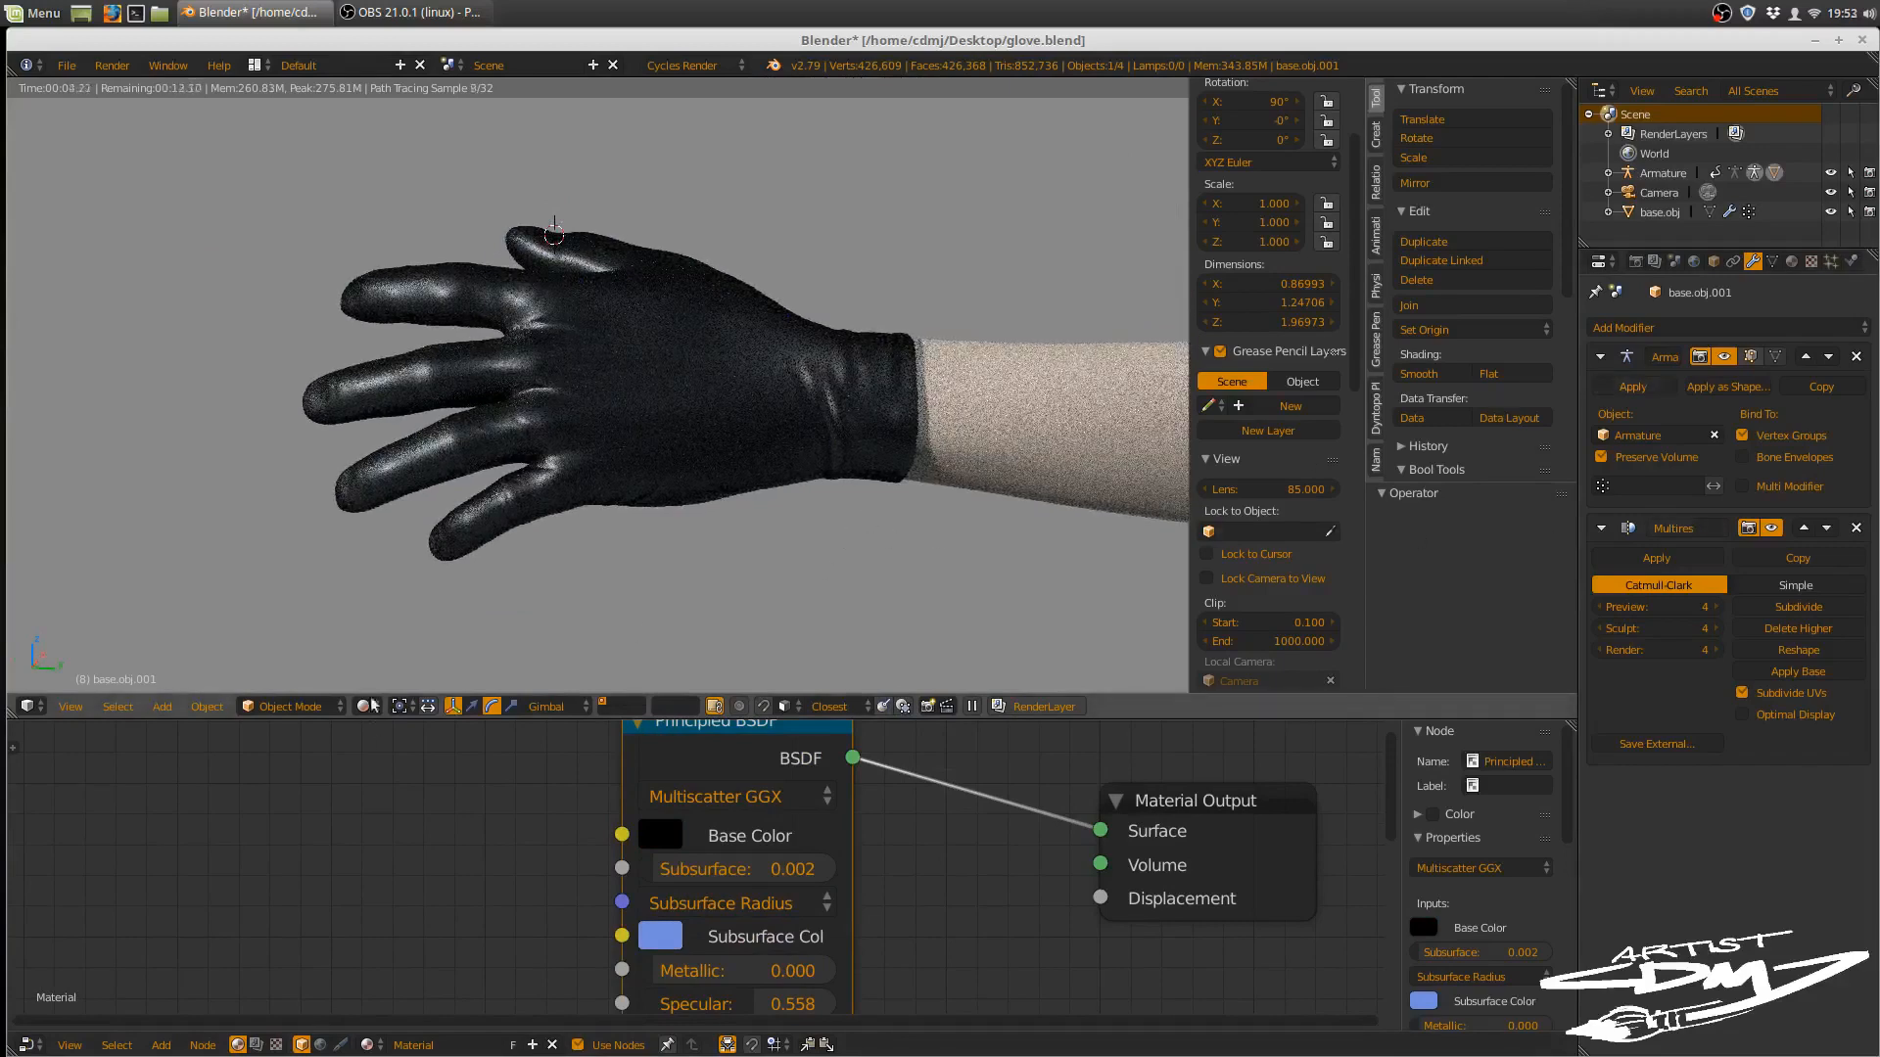
- Replace the node editor with the Timeline and enlarge the frame range of the animation
left_click(27, 1045)
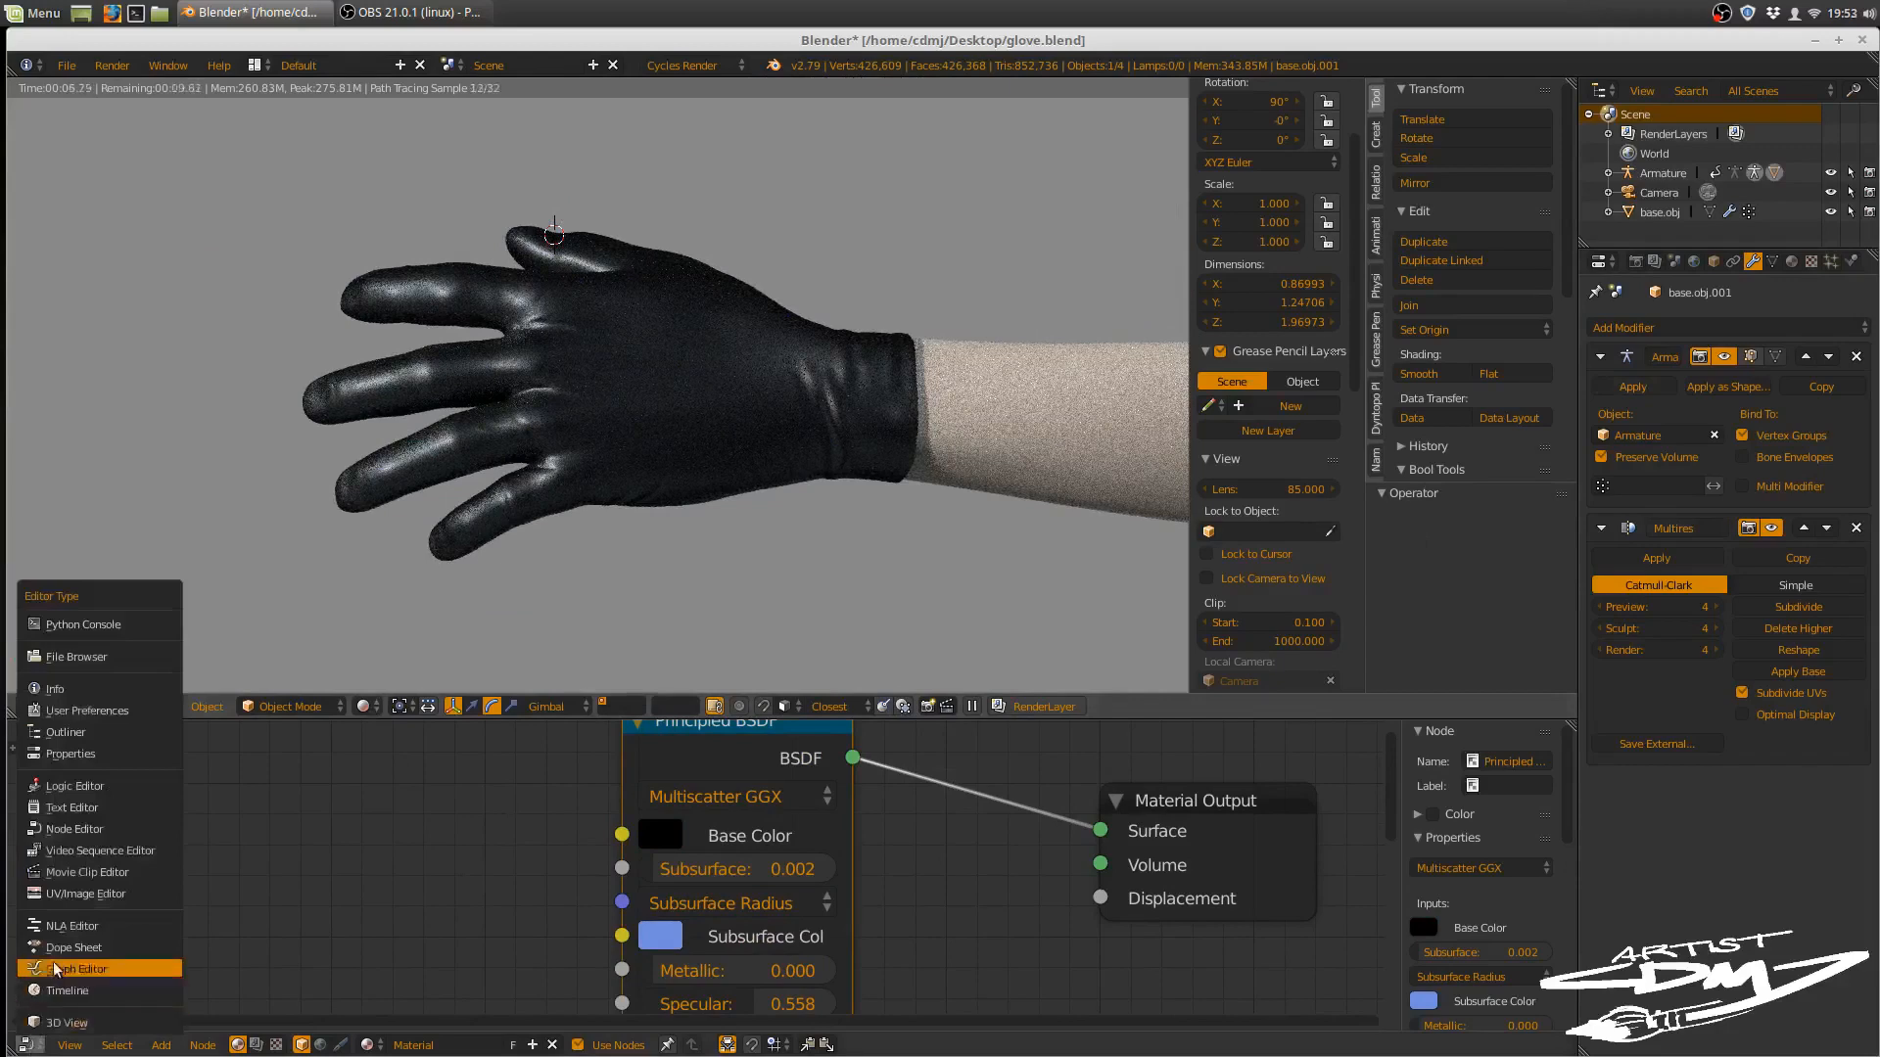
left_click(57, 996)
scroll(402, 832, "up", 4)
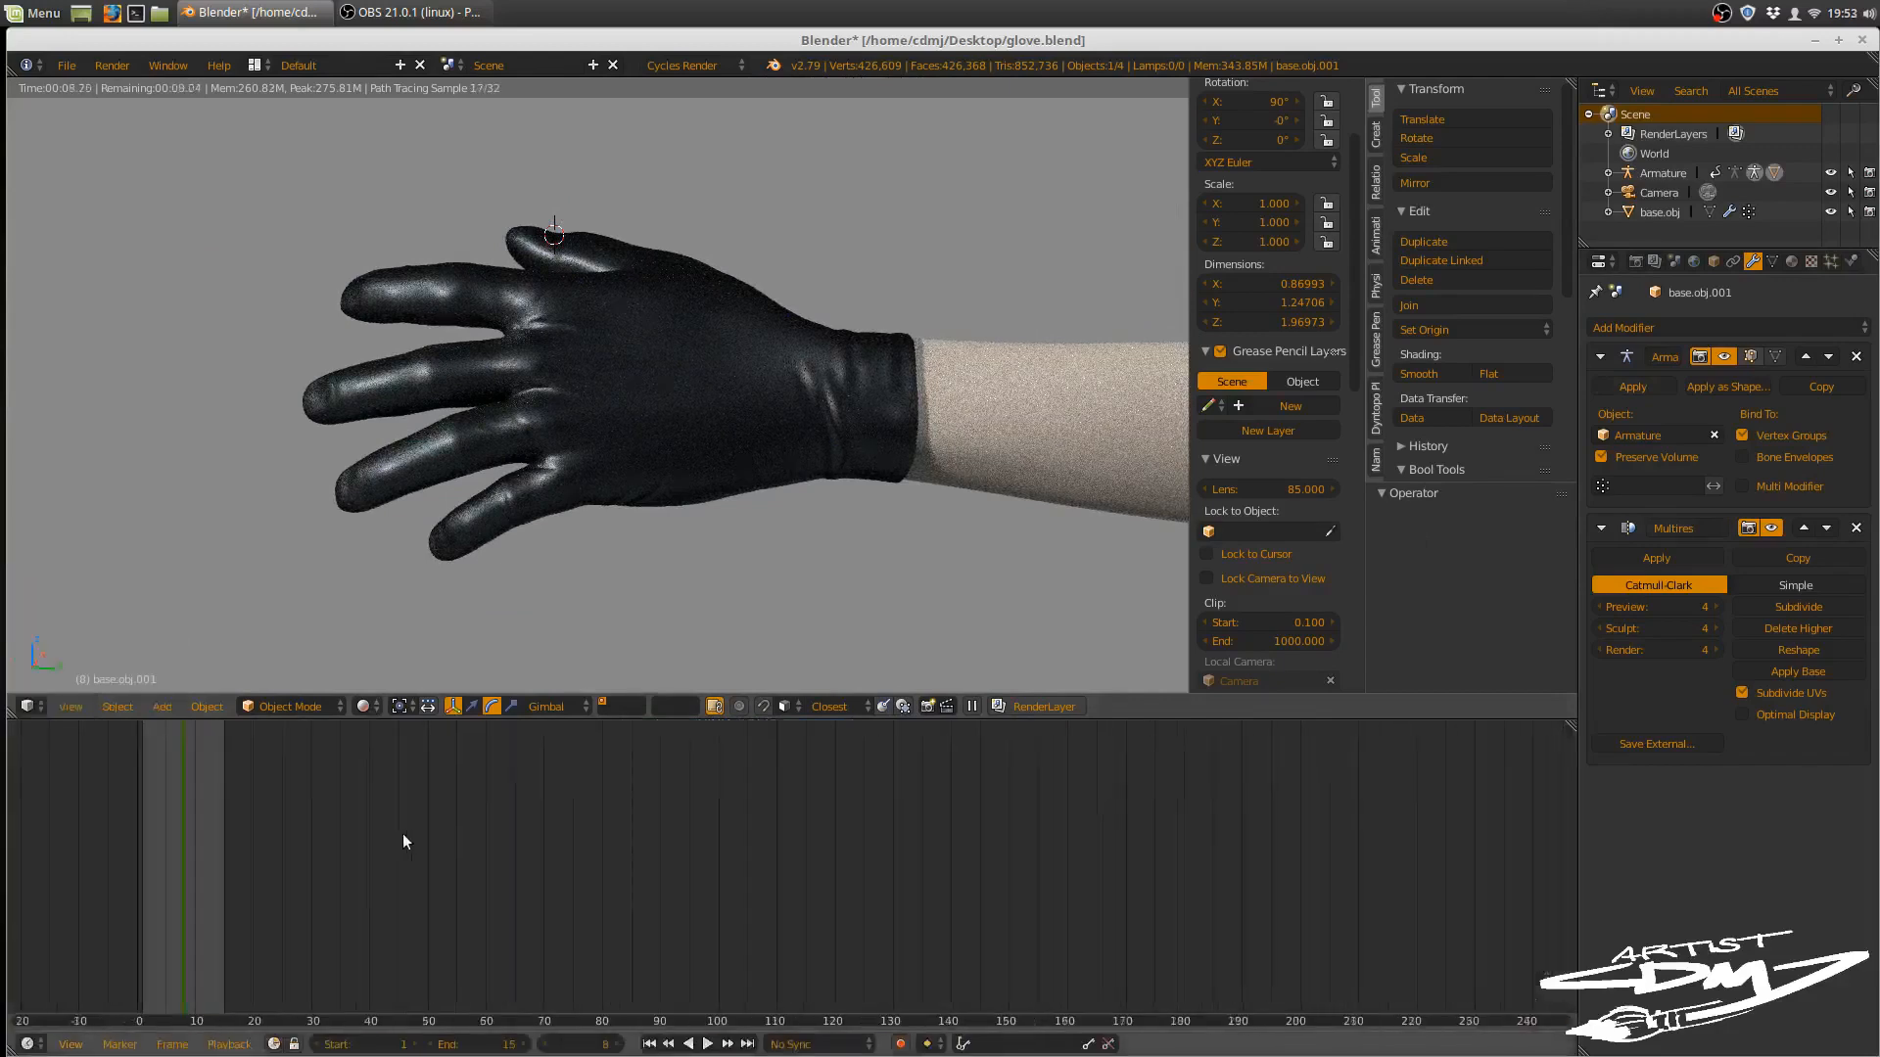